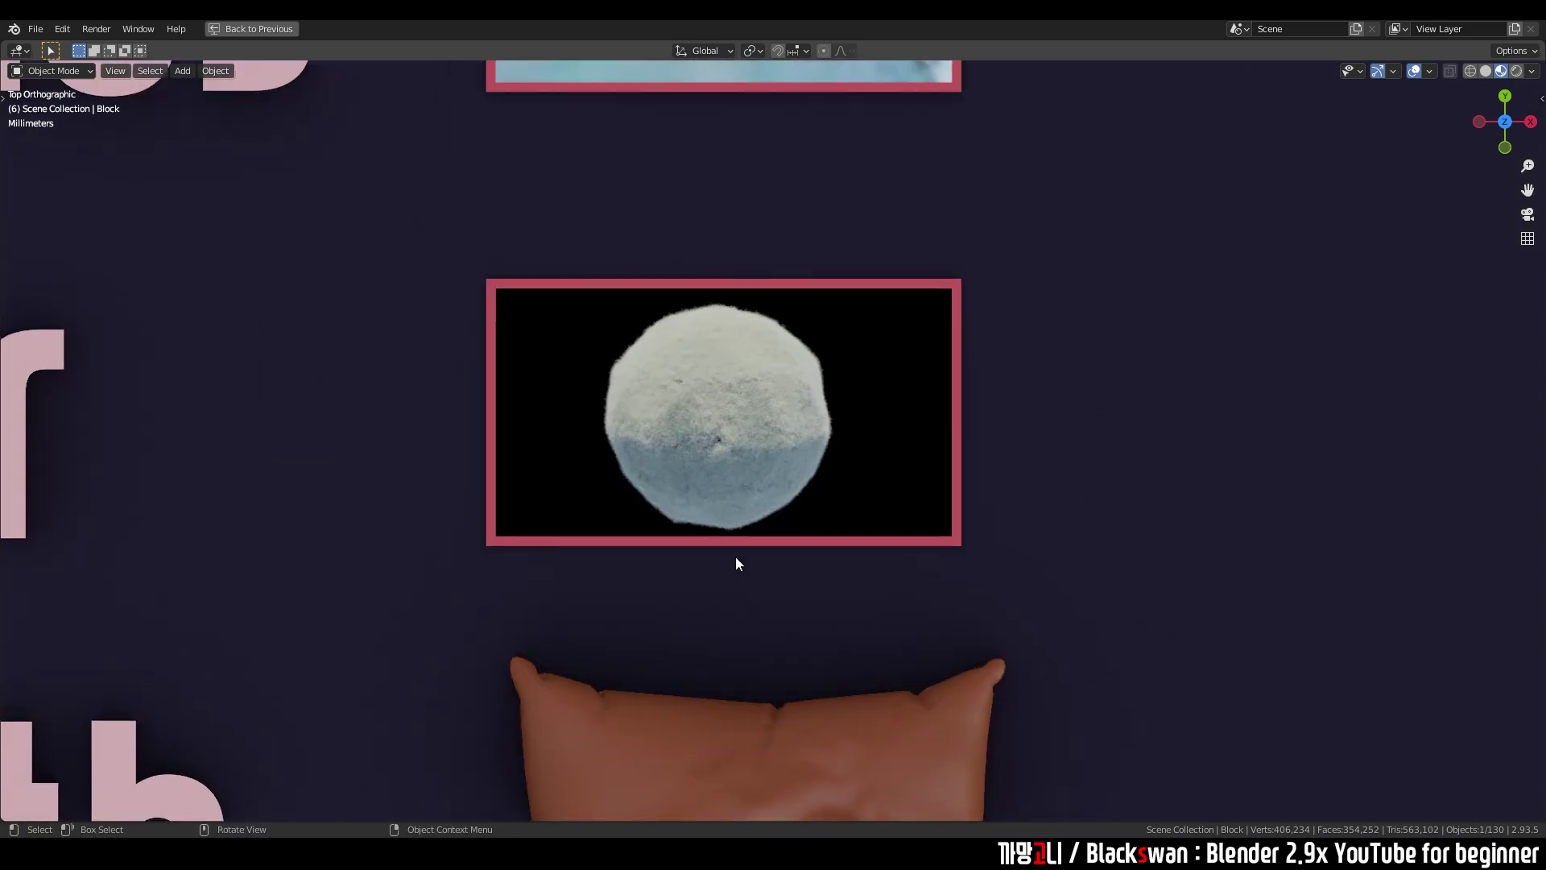
- Examine the Simulation section's Hair, Cloth, Rigid Bodies and Particle examples from above and in perspective
{"action": "middle_click_drag", "start_coordinate": [622, 493], "coordinate": [729, 562], "text": "shift"}
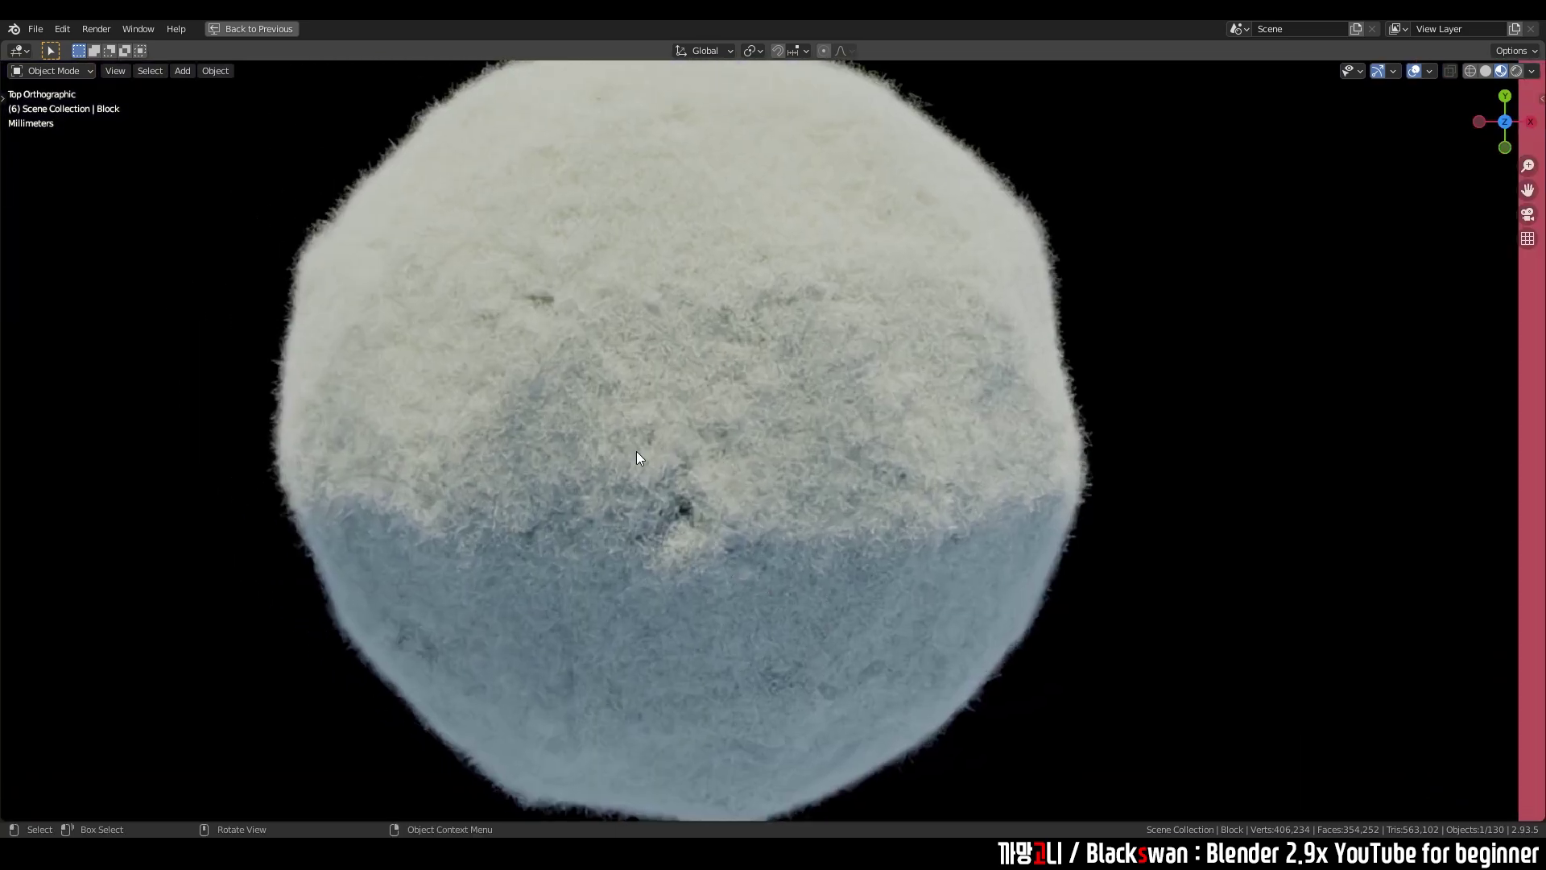
{"action": "scroll", "coordinate": [583, 558], "scroll_direction": "down", "scroll_amount": 11}
{"action": "middle_click_drag", "start_coordinate": [777, 622], "coordinate": [797, 296], "text": "shift"}
{"action": "scroll", "coordinate": [761, 374], "scroll_direction": "down", "scroll_amount": 2}
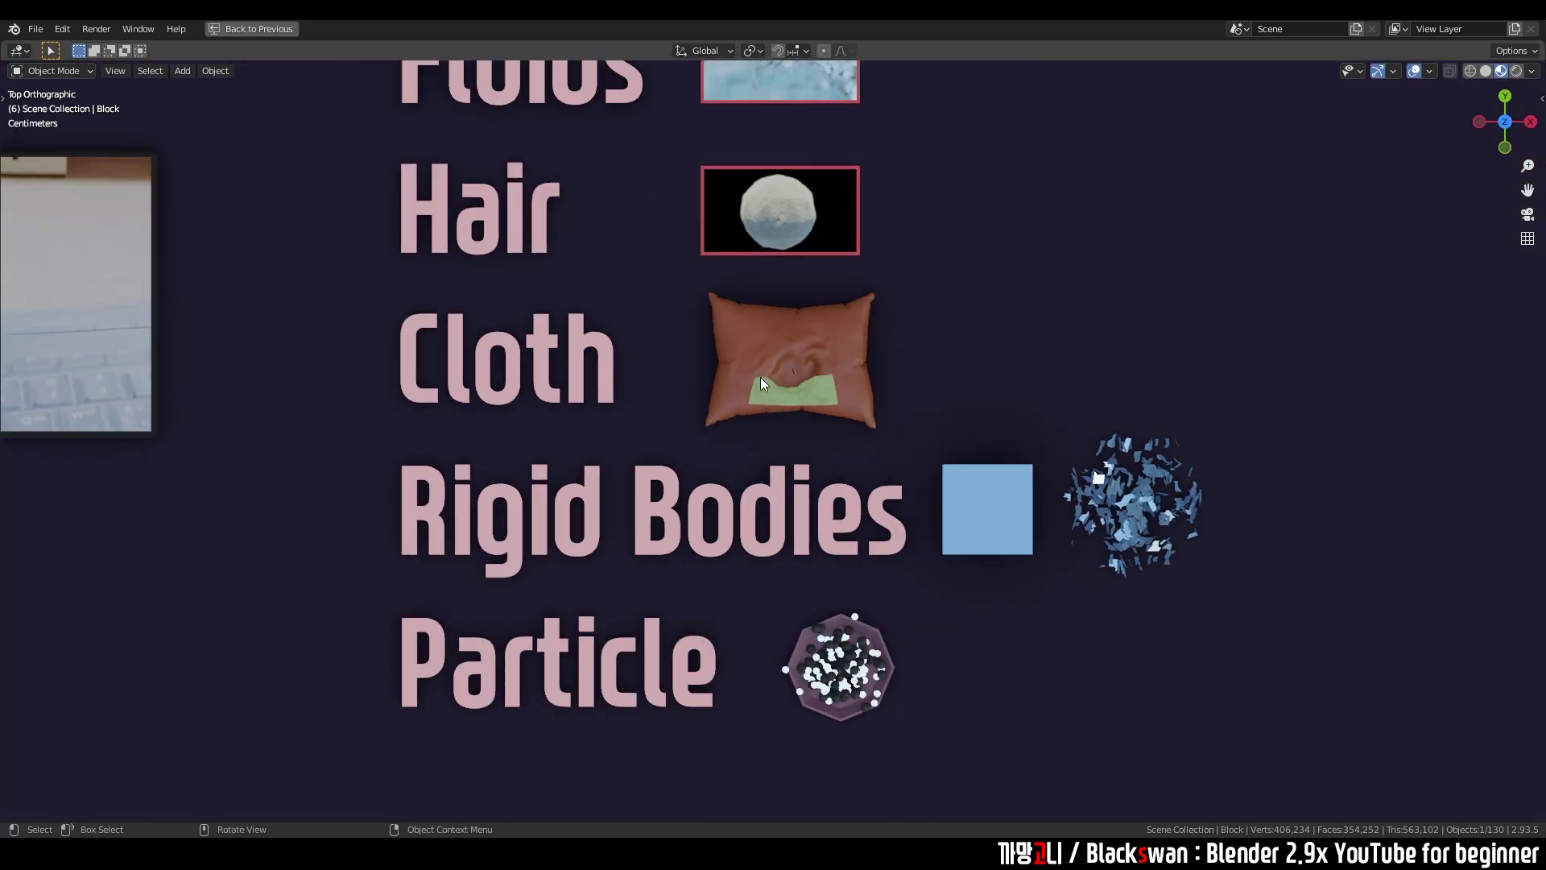
{"action": "middle_click_drag", "start_coordinate": [852, 646], "coordinate": [812, 509]}
{"action": "scroll", "coordinate": [813, 509], "scroll_direction": "up", "scroll_amount": 1}
{"action": "scroll", "coordinate": [868, 467], "scroll_direction": "down", "scroll_amount": 1}
{"action": "scroll", "coordinate": [857, 451], "scroll_direction": "down", "scroll_amount": 1}
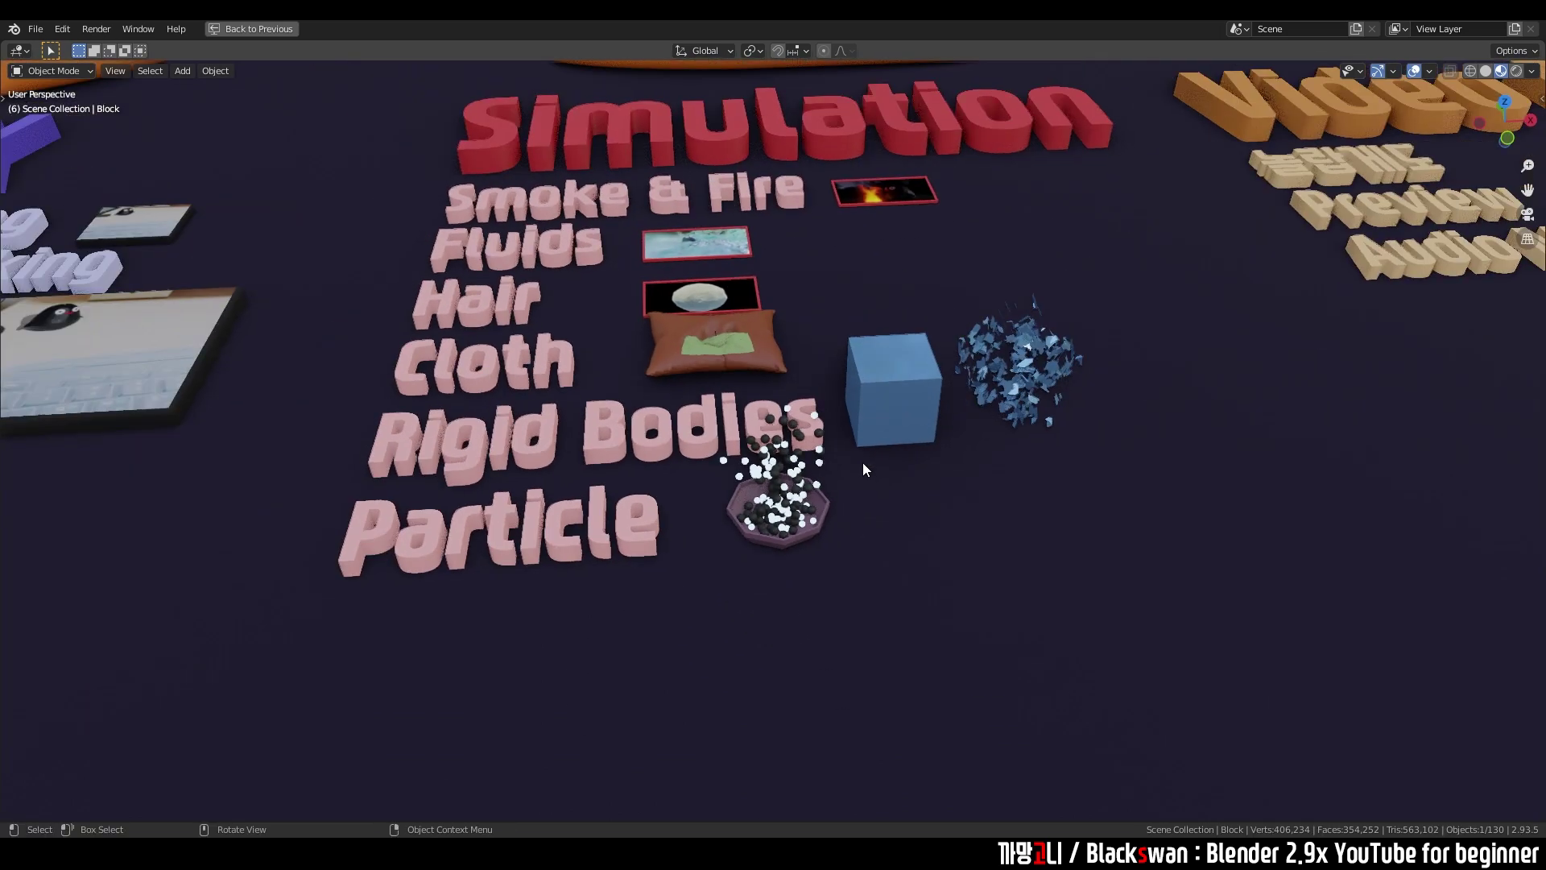
- Examine the Video Editing section and its sample sequencer image from the top view
{"action": "key", "text": "KP_7"}
{"action": "scroll", "coordinate": [860, 249], "scroll_direction": "down", "scroll_amount": 5}
{"action": "middle_click_drag", "start_coordinate": [1087, 314], "coordinate": [707, 426], "text": "shift"}
{"action": "scroll", "coordinate": [659, 499], "scroll_direction": "up", "scroll_amount": 6}
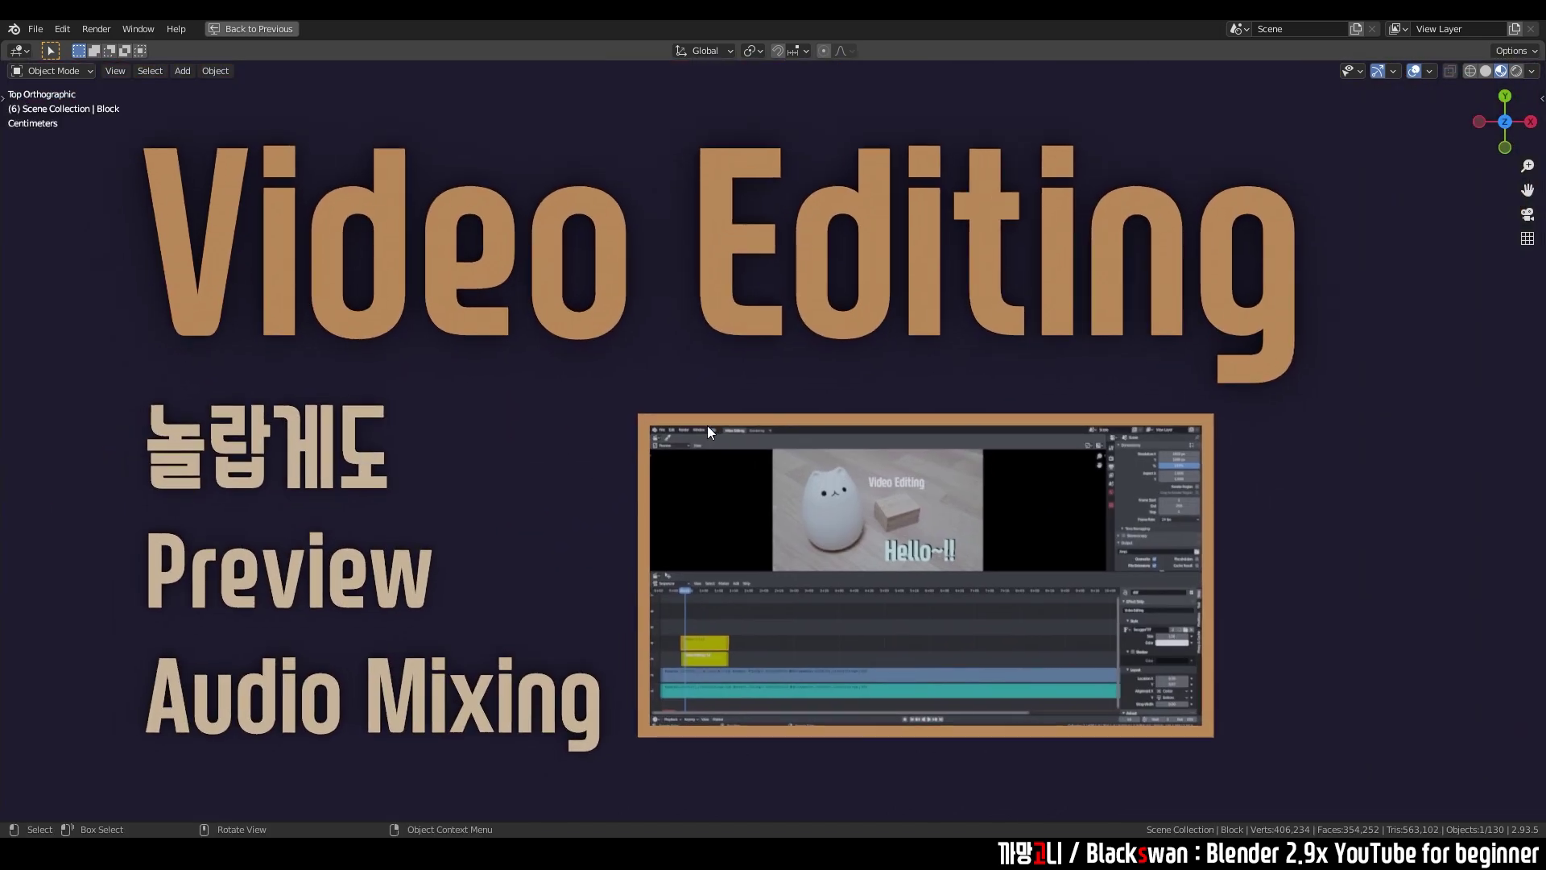
{"action": "scroll", "coordinate": [726, 664], "scroll_direction": "up", "scroll_amount": 4}
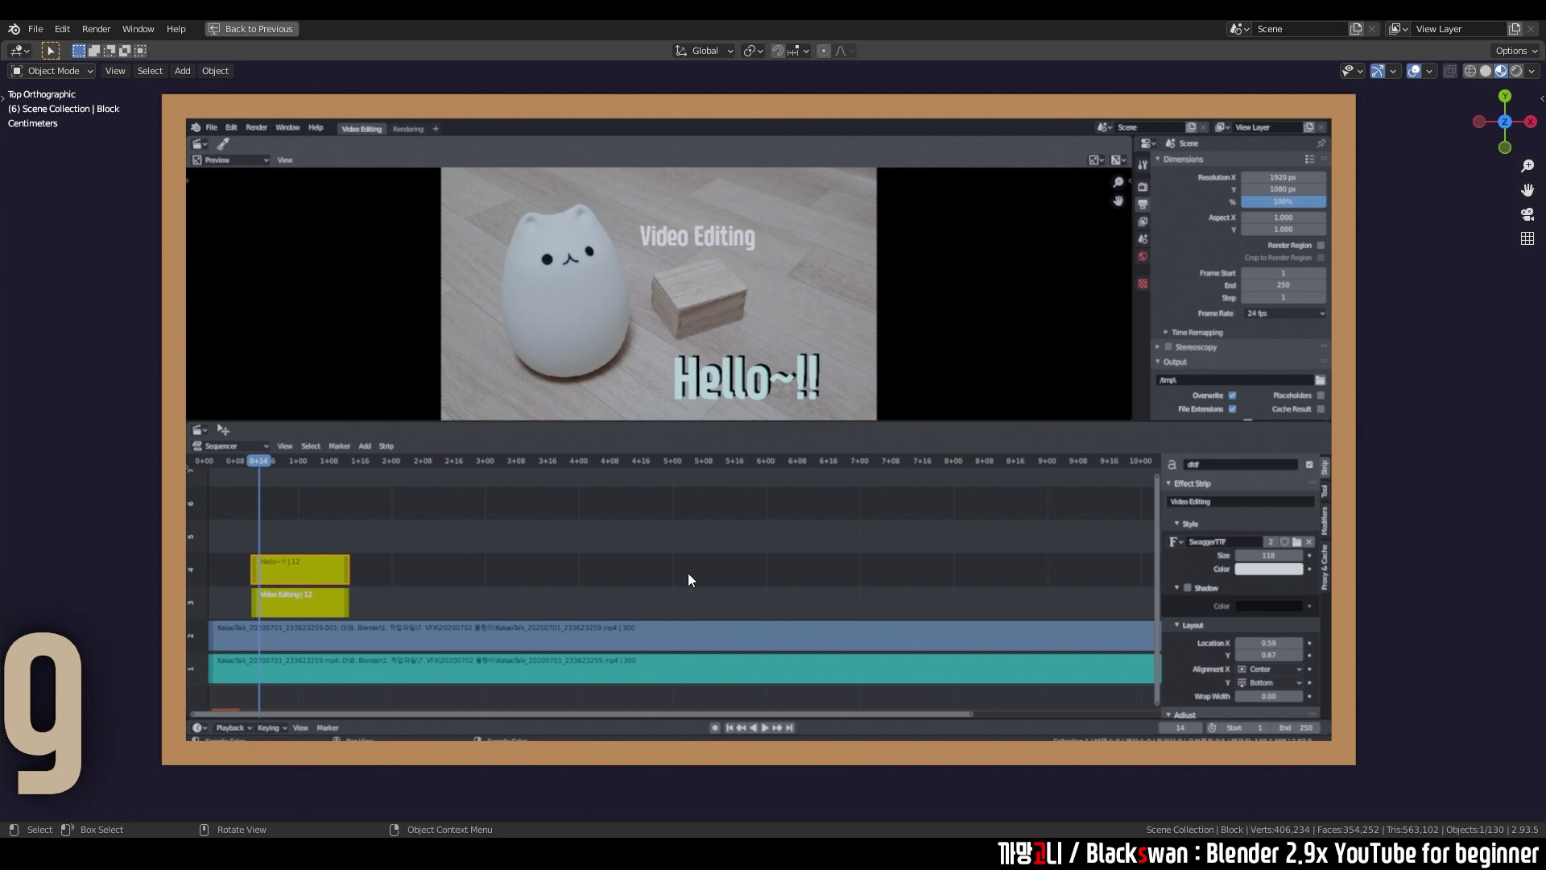
{"action": "scroll", "coordinate": [687, 572], "scroll_direction": "down", "scroll_amount": 8}
{"action": "scroll", "coordinate": [627, 556], "scroll_direction": "down", "scroll_amount": 5}
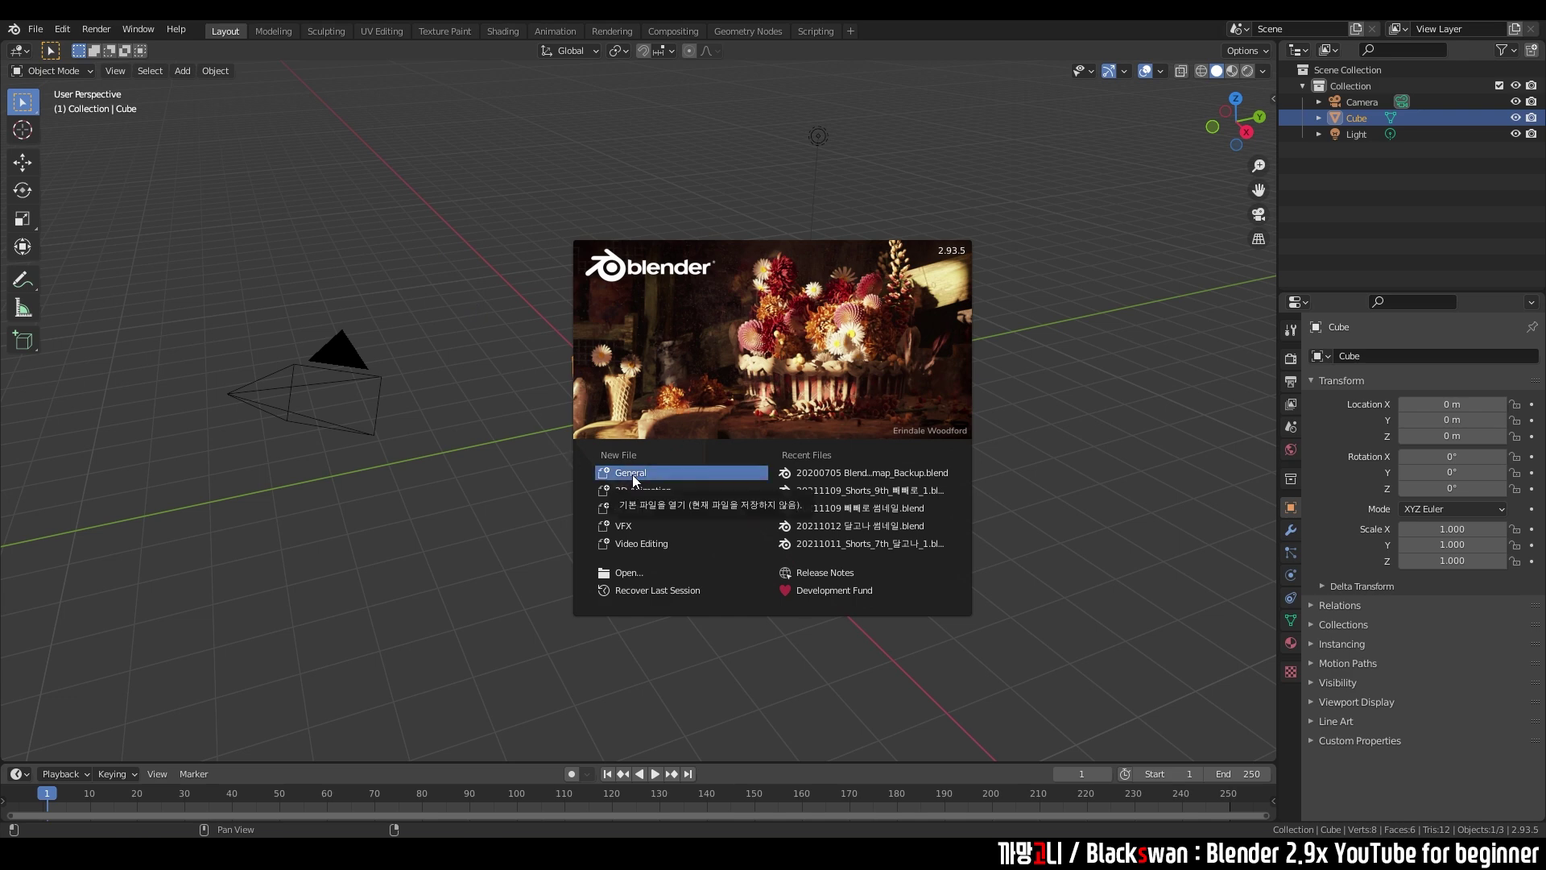
- Dismiss the splash screen and practise selecting the cube, camera and light individually and together, ending with nothing selected
{"action": "left_click", "coordinate": [455, 277]}
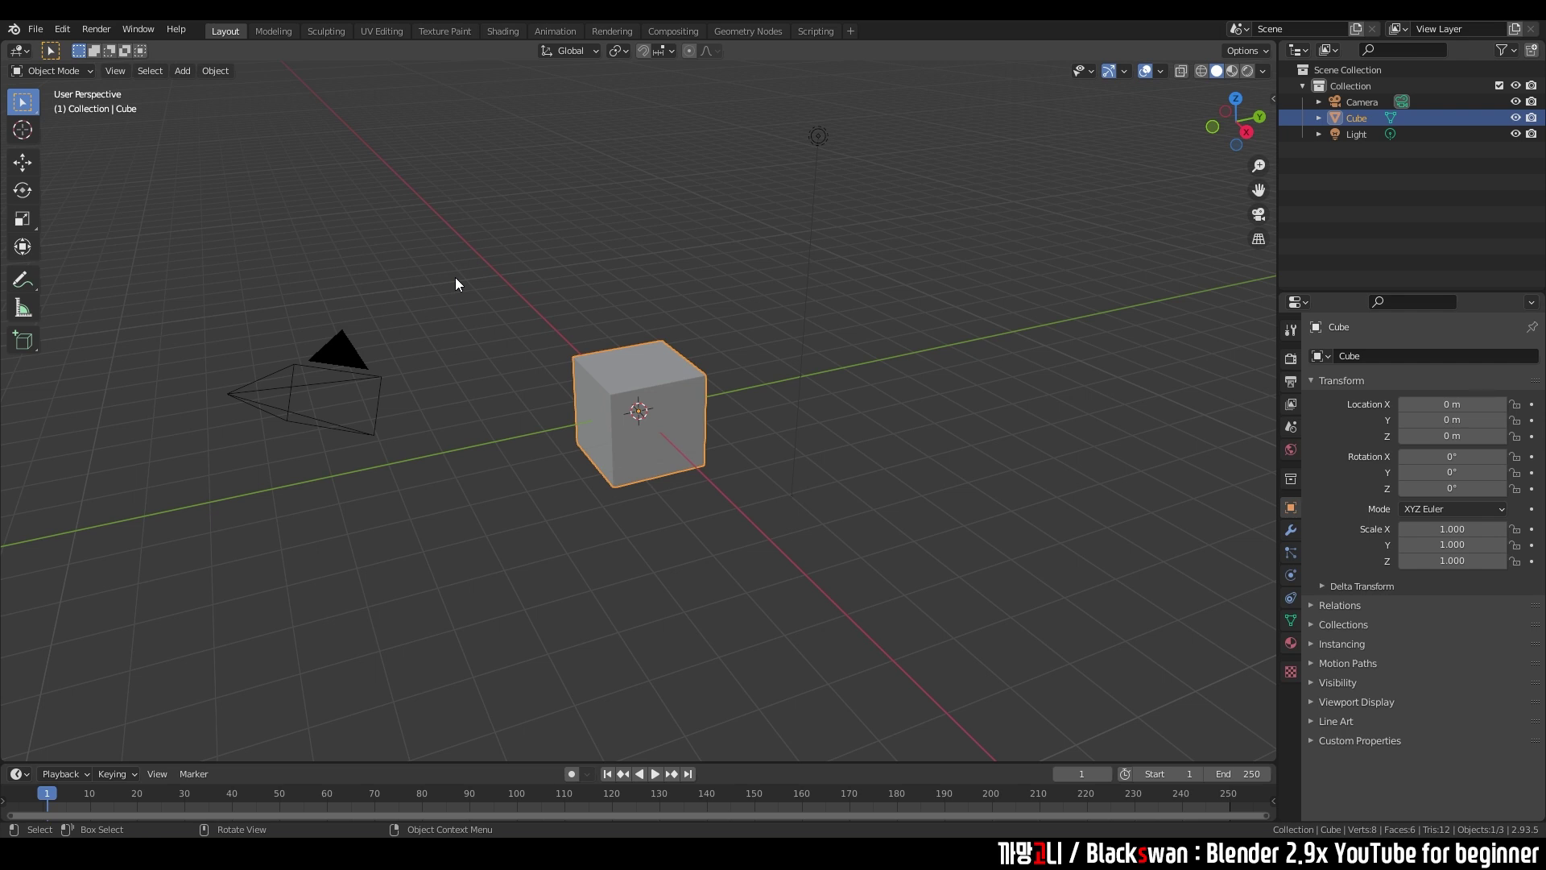
{"action": "left_click", "coordinate": [600, 290]}
{"action": "left_click_drag", "start_coordinate": [564, 277], "coordinate": [636, 431]}
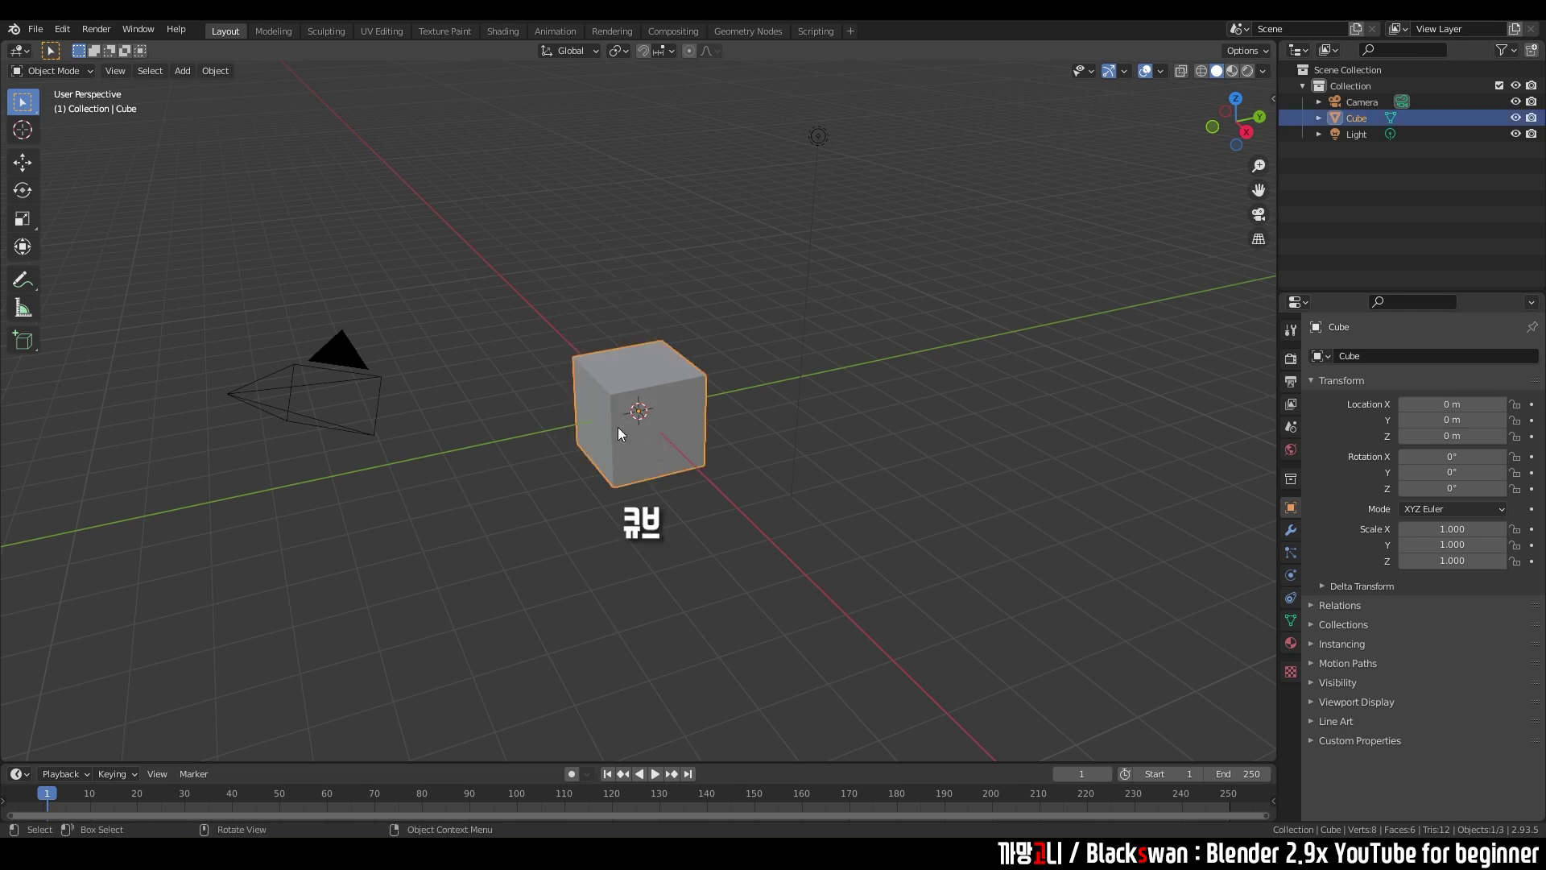
{"action": "left_click", "coordinate": [369, 423]}
{"action": "left_click_drag", "start_coordinate": [756, 97], "coordinate": [916, 216]}
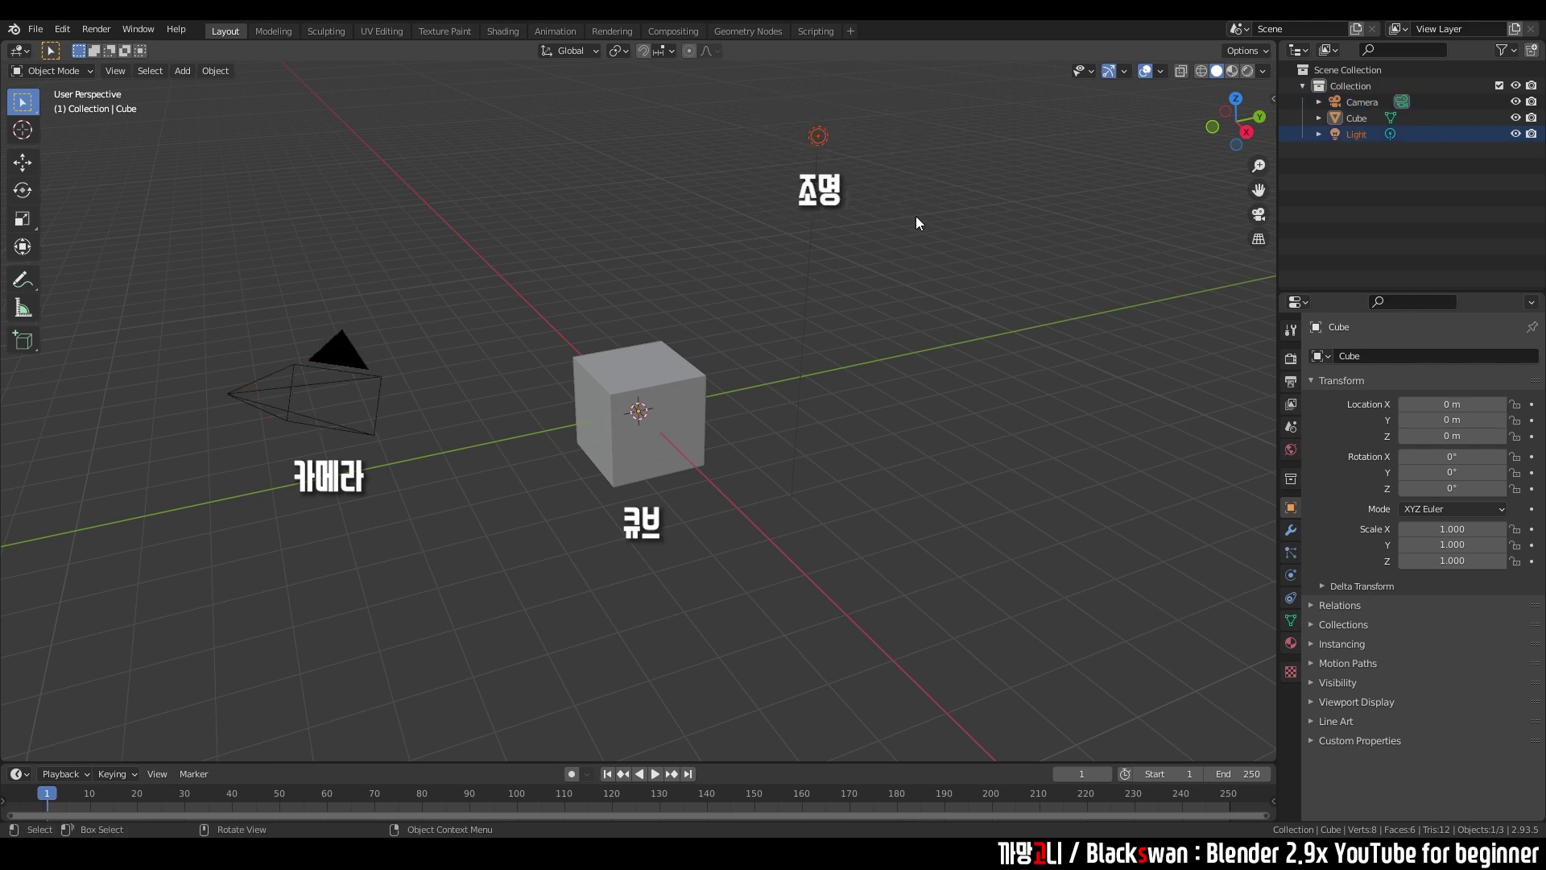
{"action": "left_click_drag", "start_coordinate": [333, 109], "coordinate": [863, 541]}
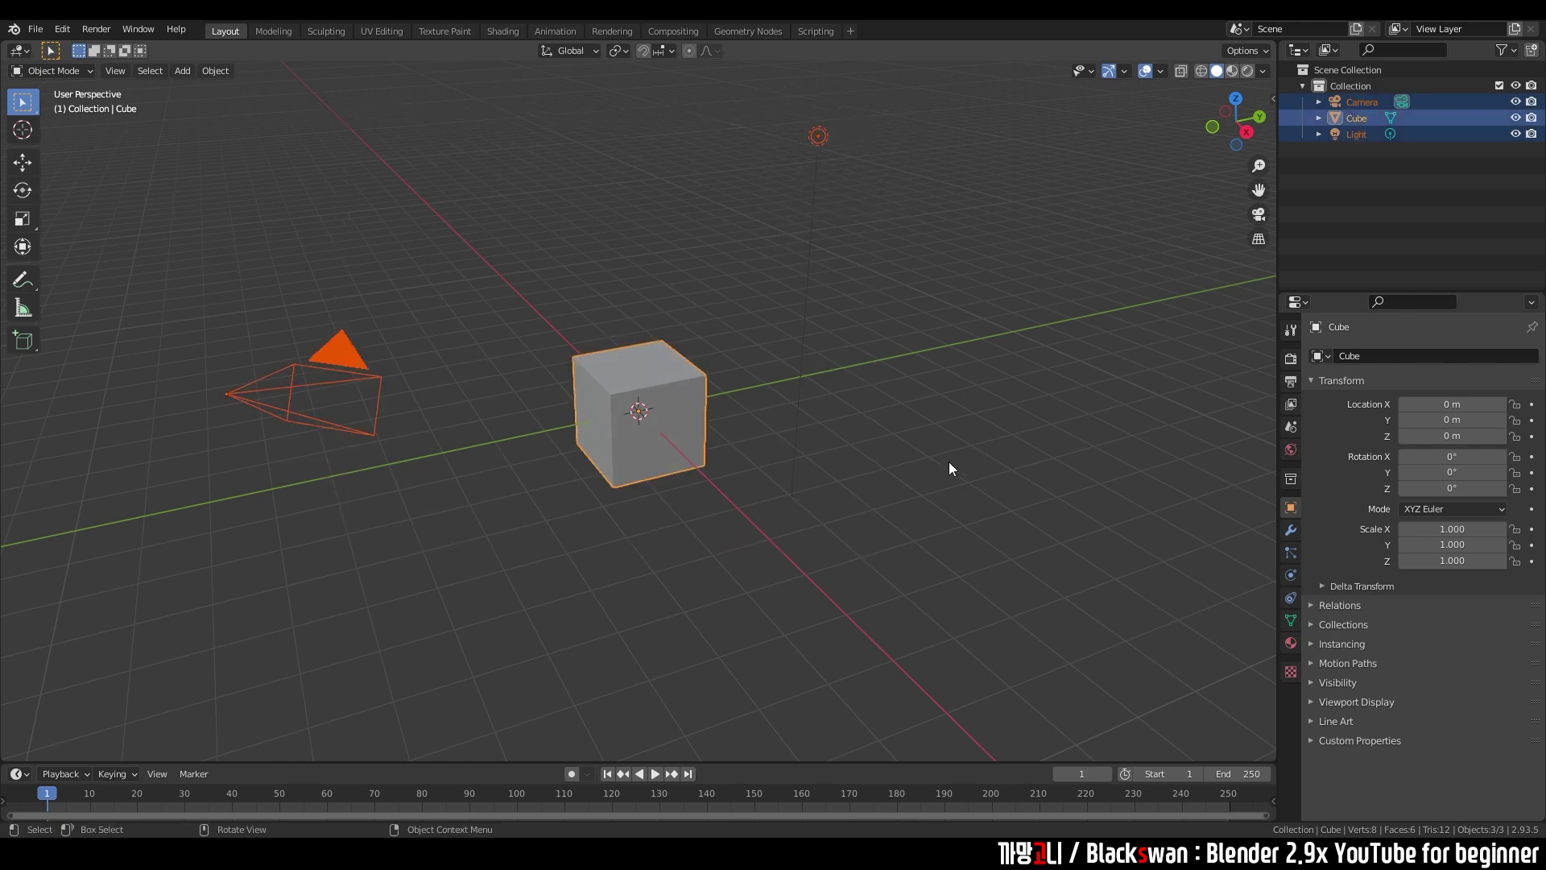
{"action": "left_click", "coordinate": [946, 475]}
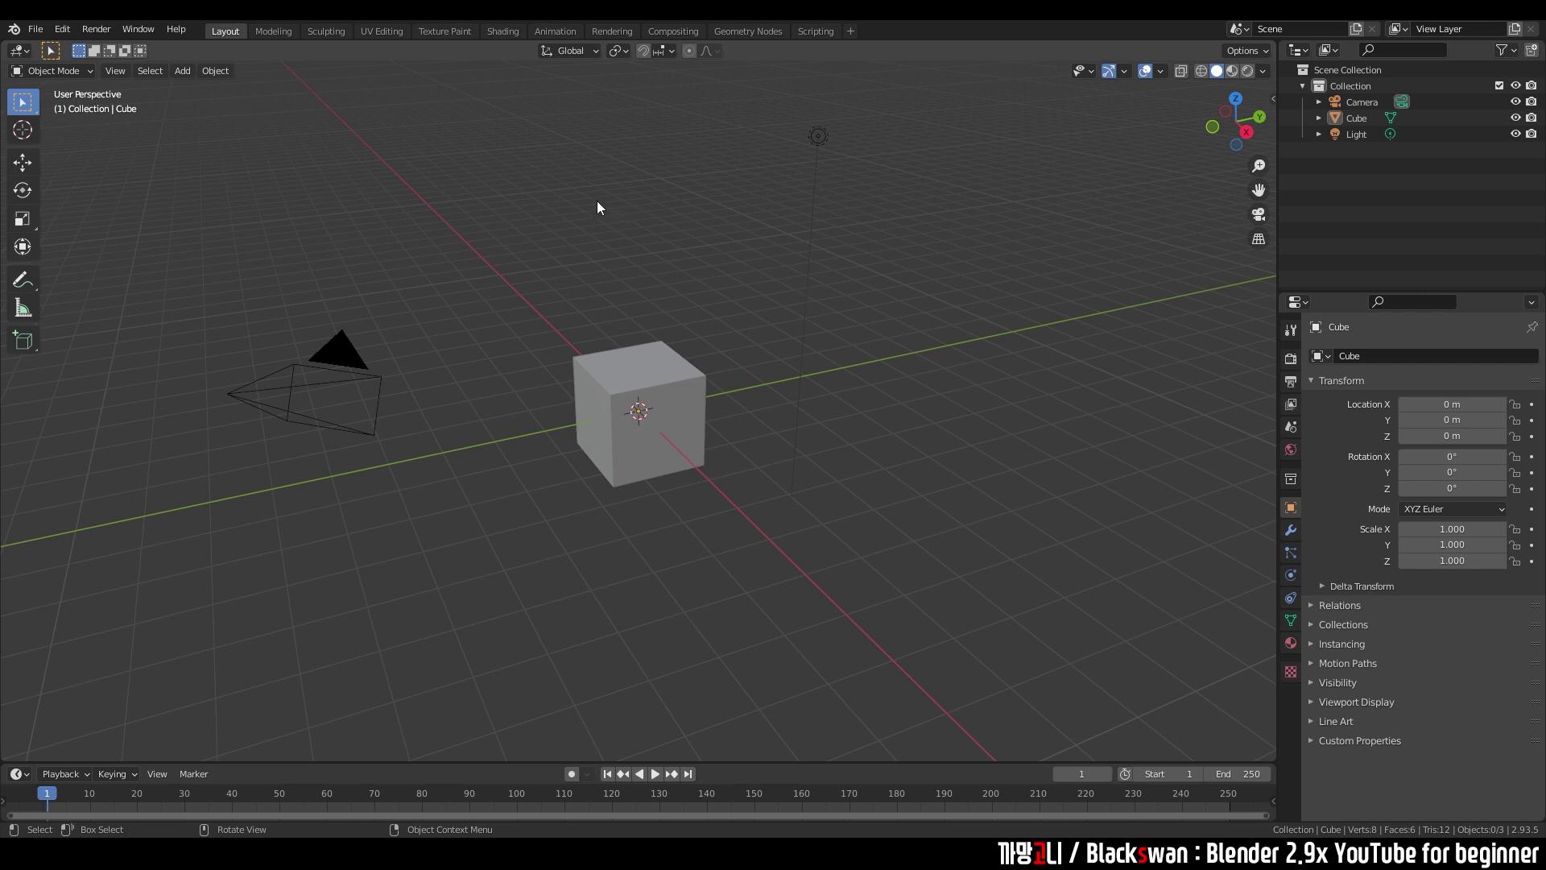
- Delete the camera, cube and light together and restore them, and do the same with the camera alone
{"action": "left_click_drag", "start_coordinate": [304, 113], "coordinate": [902, 572]}
{"action": "key", "text": "Delete"}
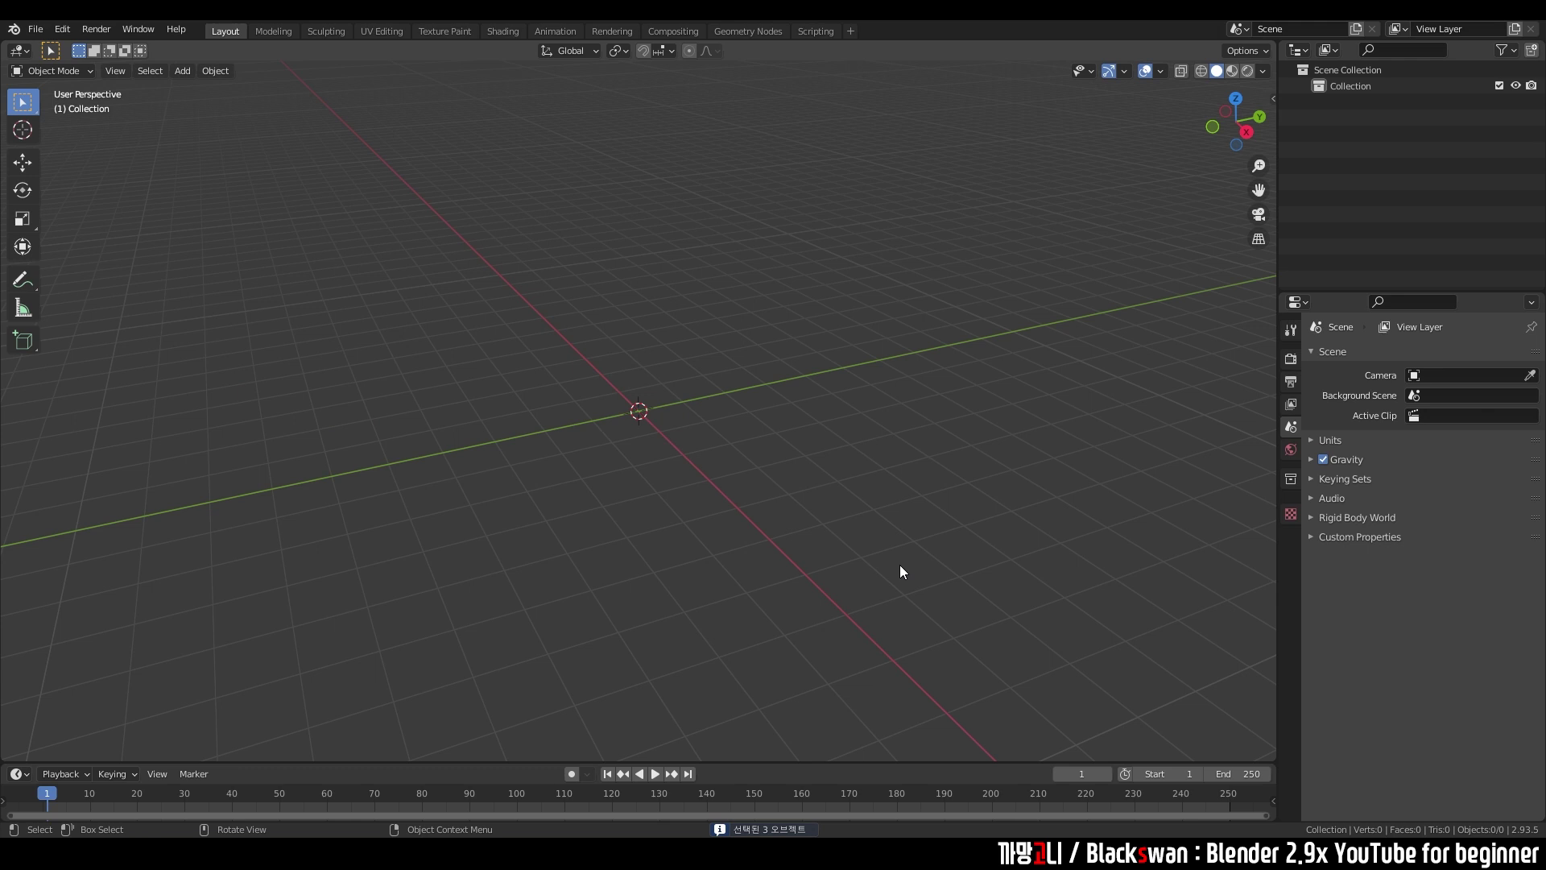
{"action": "key", "text": "ctrl+z"}
{"action": "key", "text": "ctrl+z"}
{"action": "key", "text": "ctrl+z"}
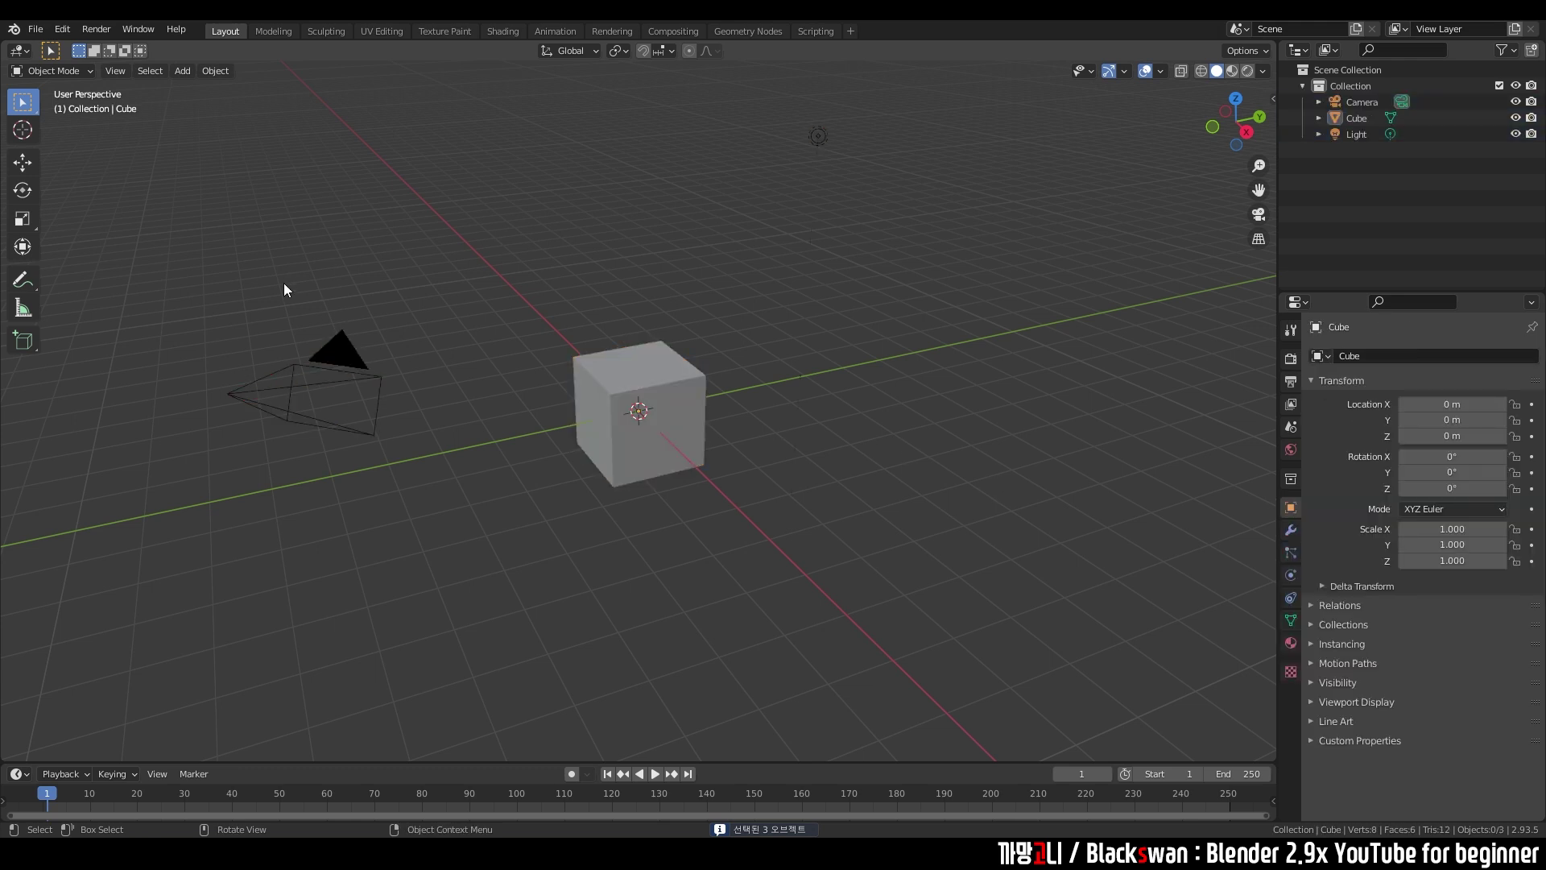
{"action": "key", "text": "Delete"}
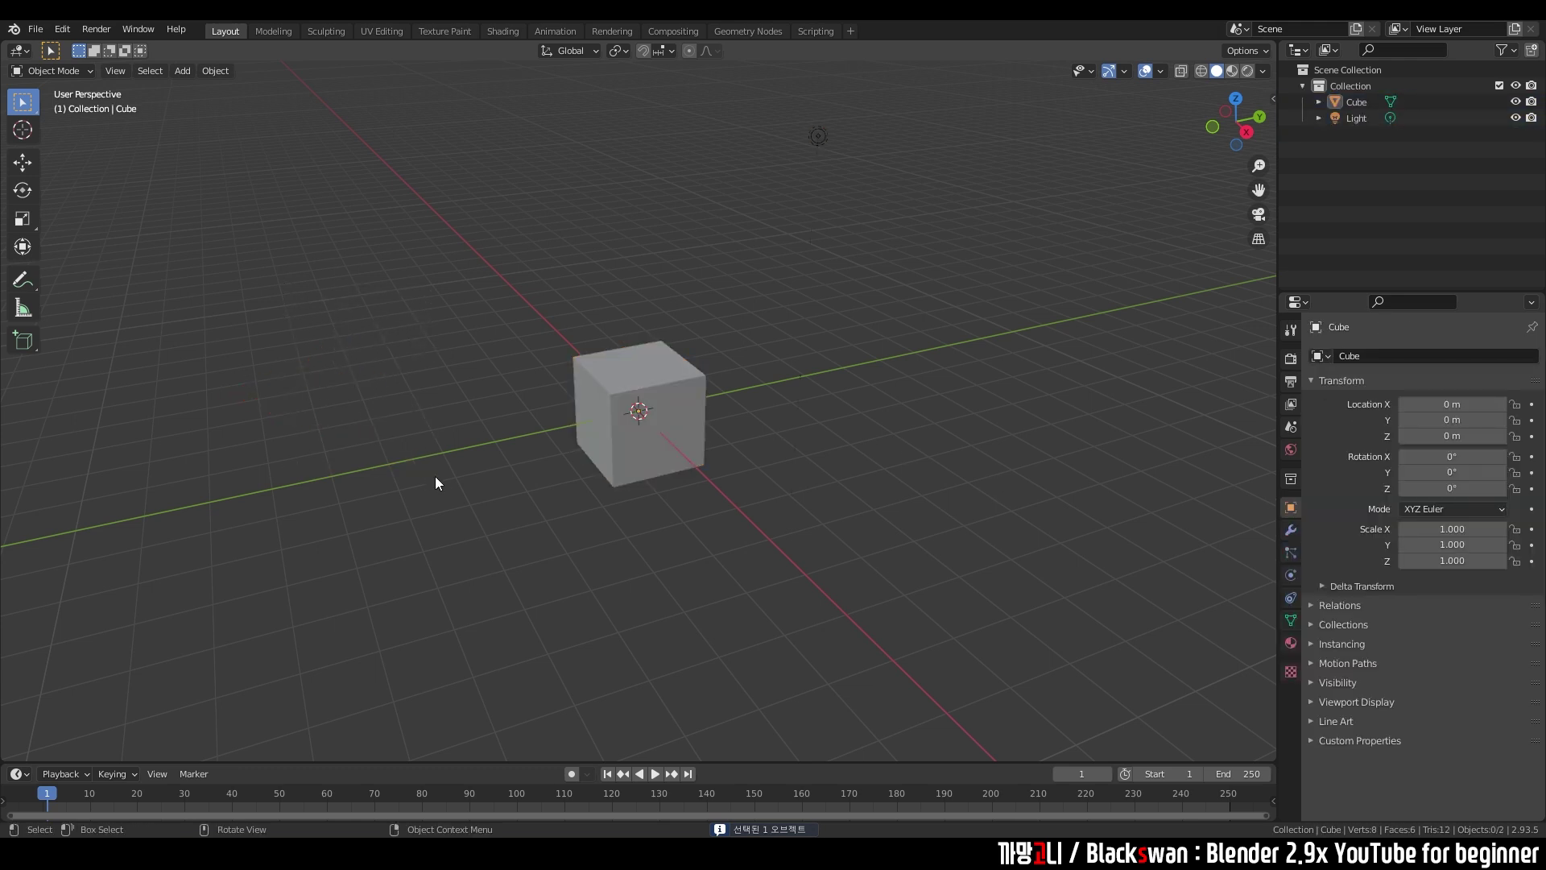
{"action": "key", "text": "ctrl+z"}
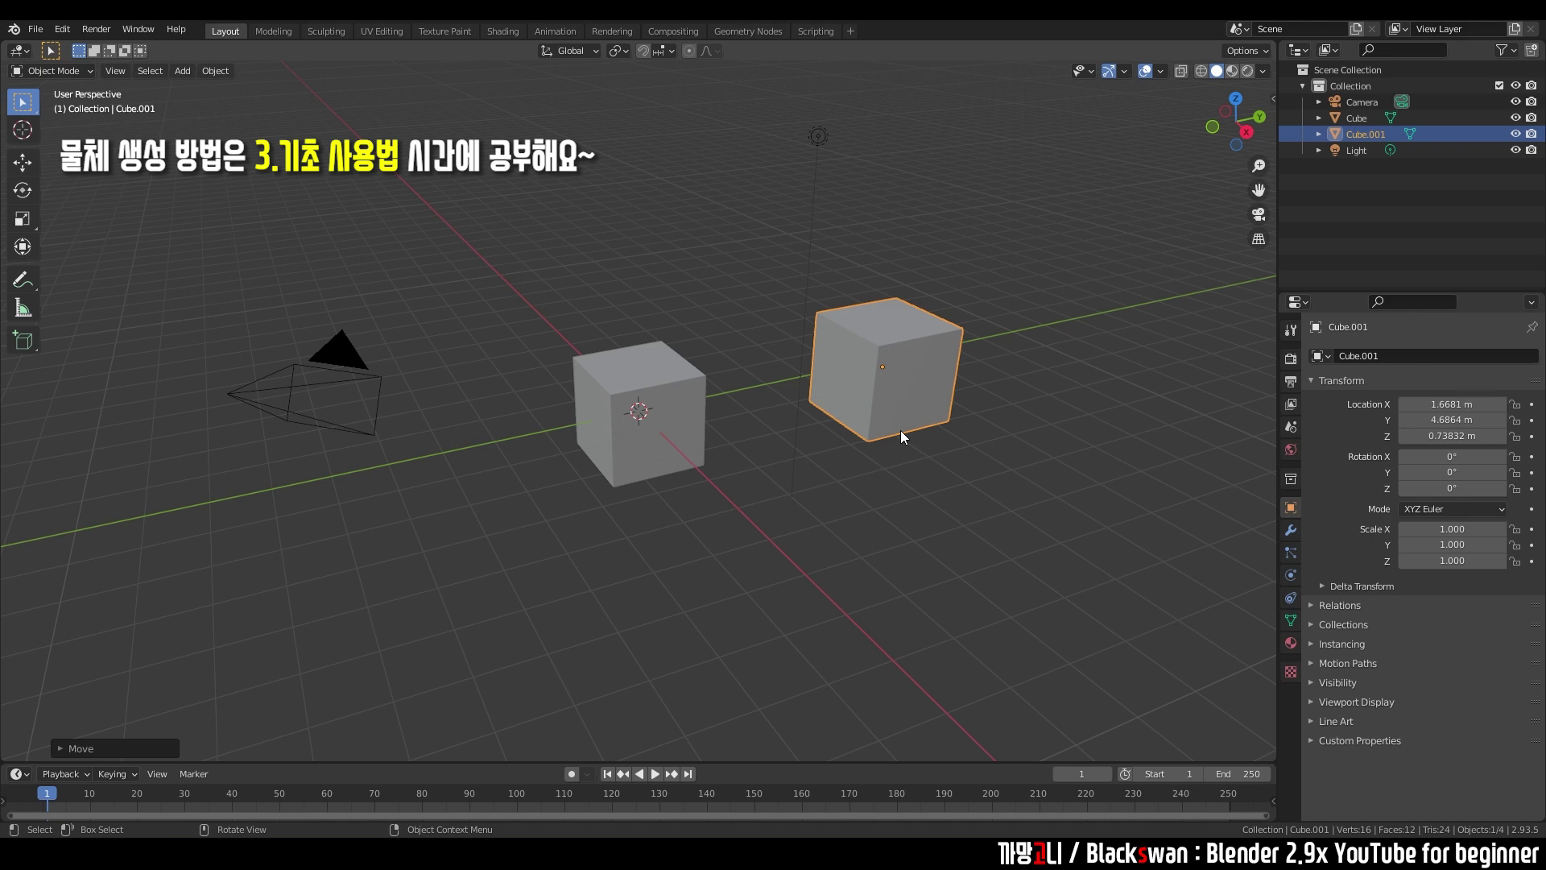
- Delete the duplicated cube, and select all the remaining objects and clear the selection
{"action": "key", "text": "Delete"}
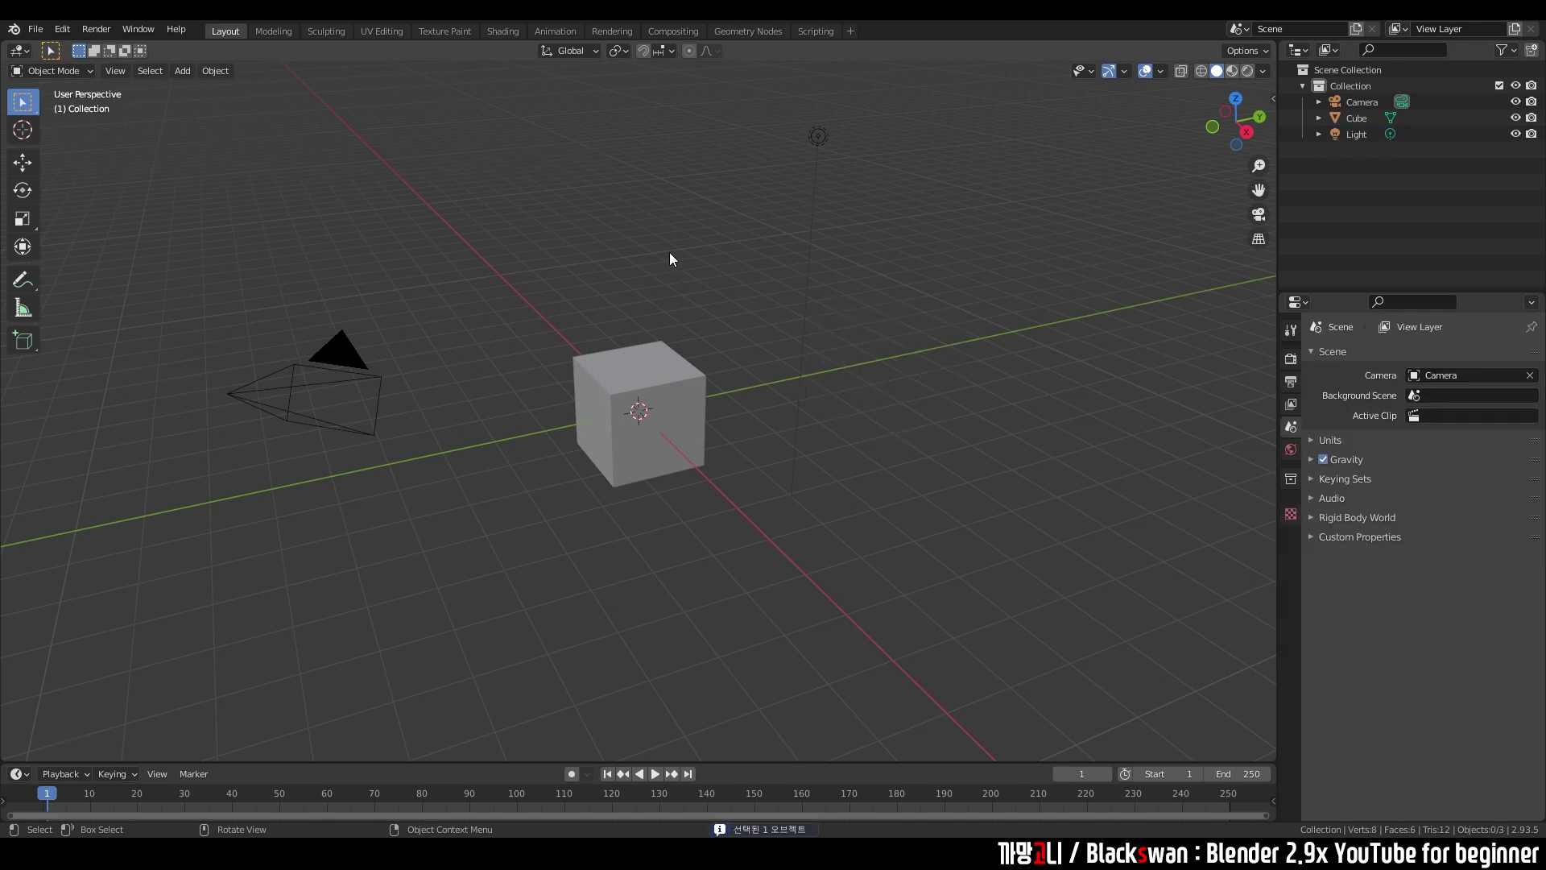
{"action": "left_click_drag", "start_coordinate": [288, 119], "coordinate": [978, 623]}
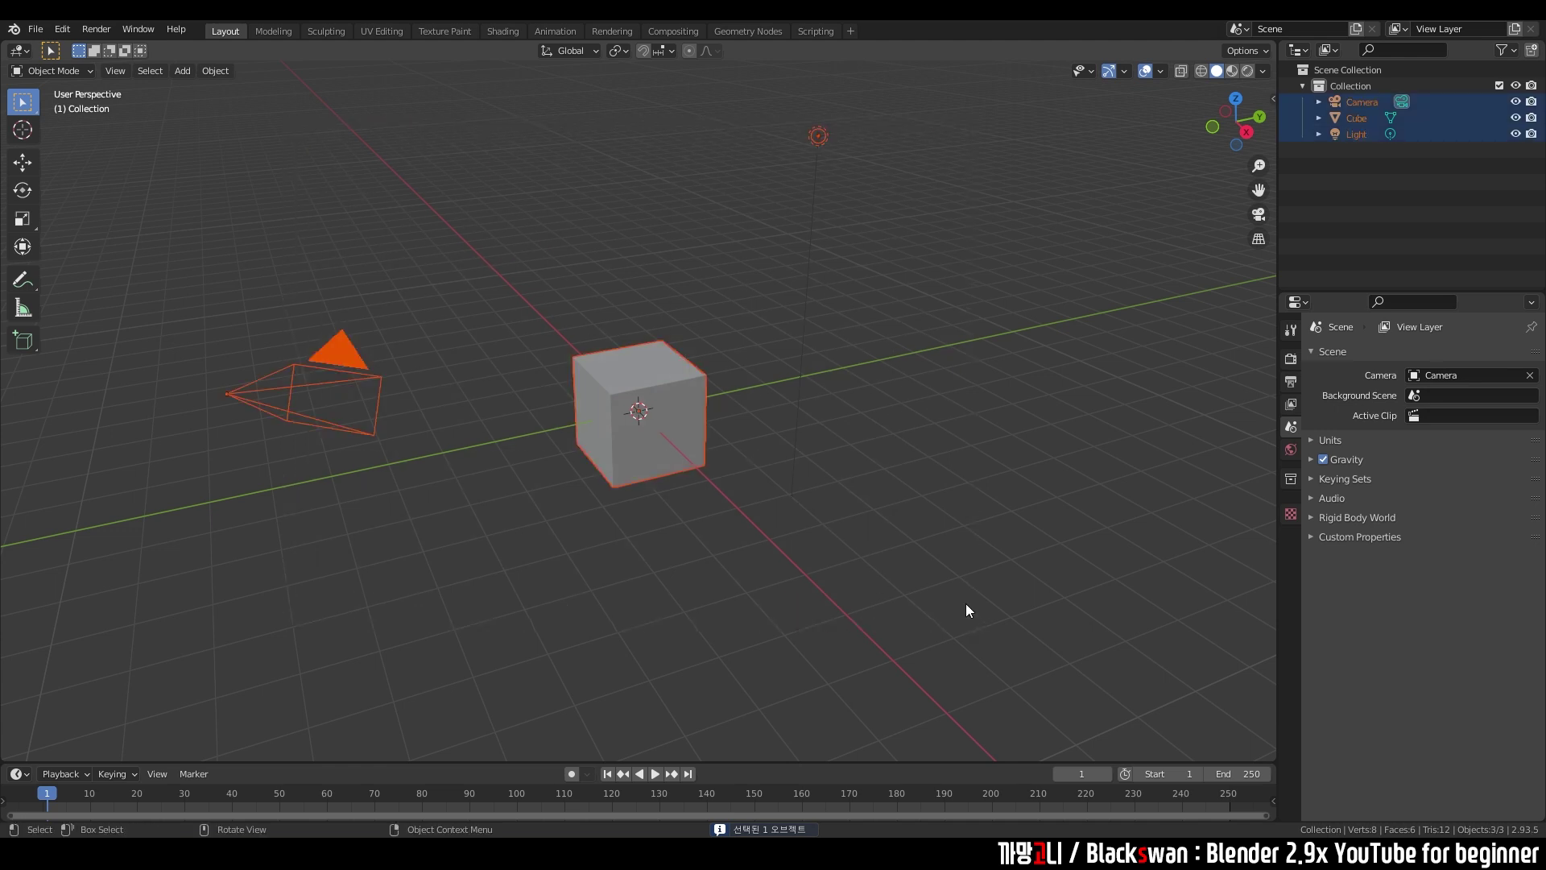
{"action": "key", "text": "alt+a"}
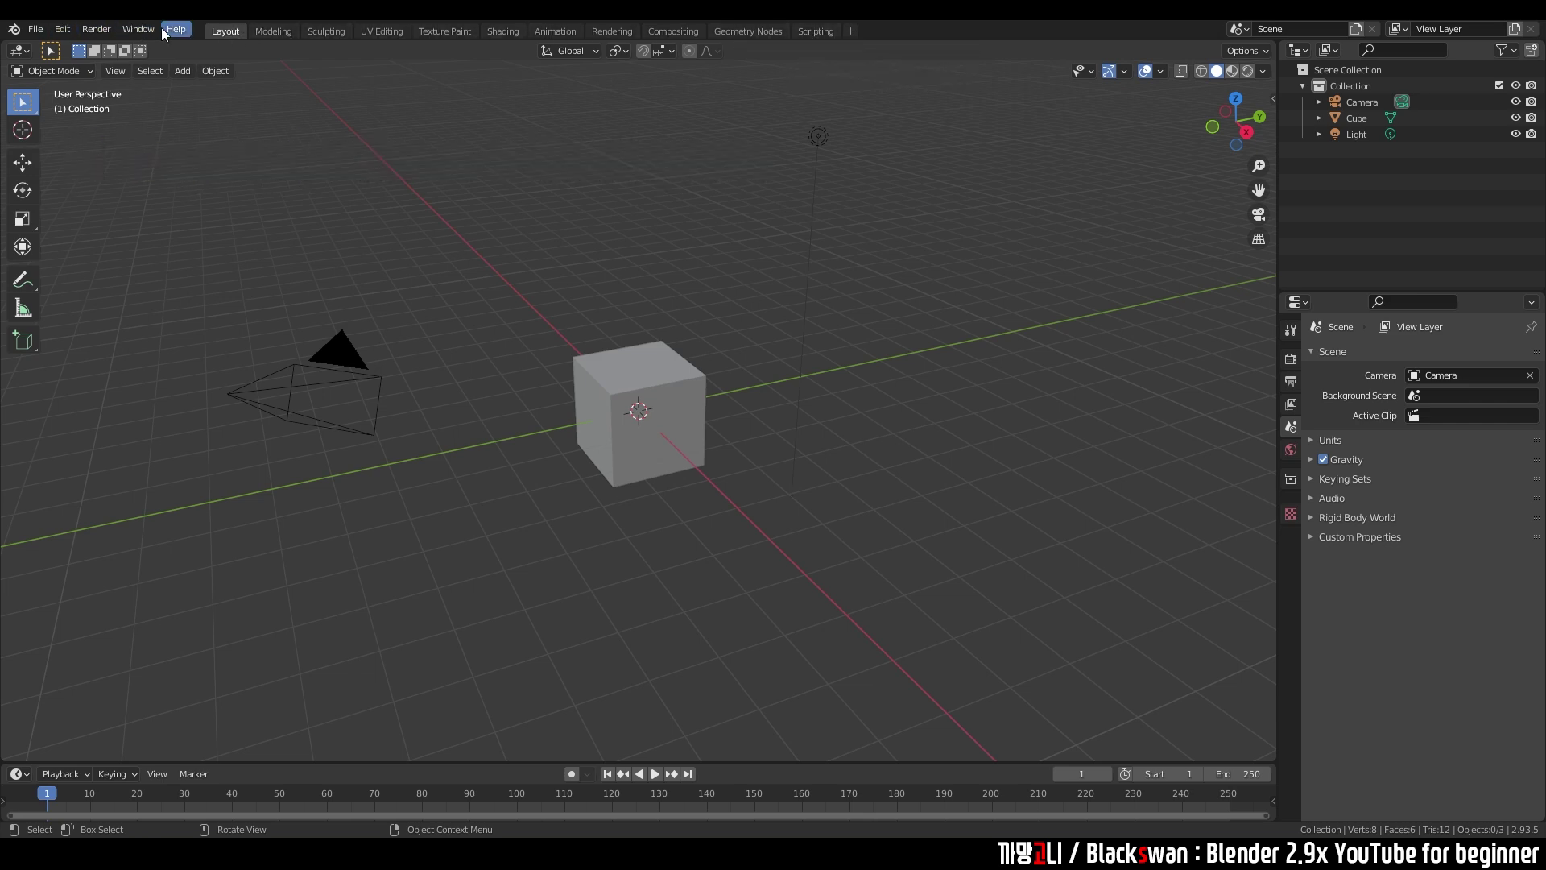
{"action": "left_click", "coordinate": [38, 31]}
{"action": "mouse_move", "coordinate": [45, 48]}
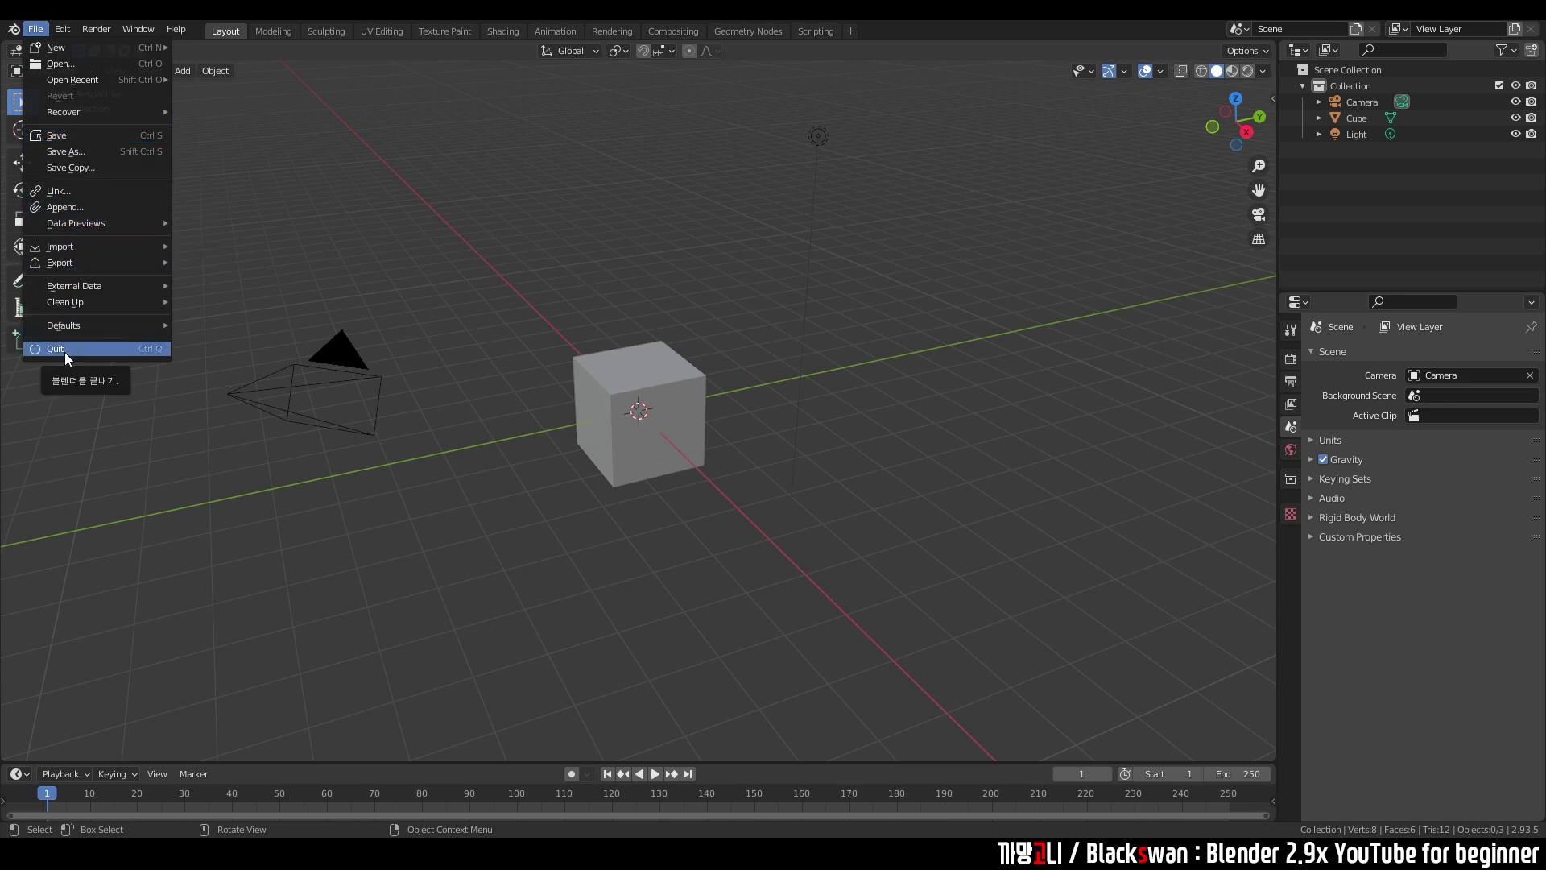
{"action": "mouse_move", "coordinate": [160, 32]}
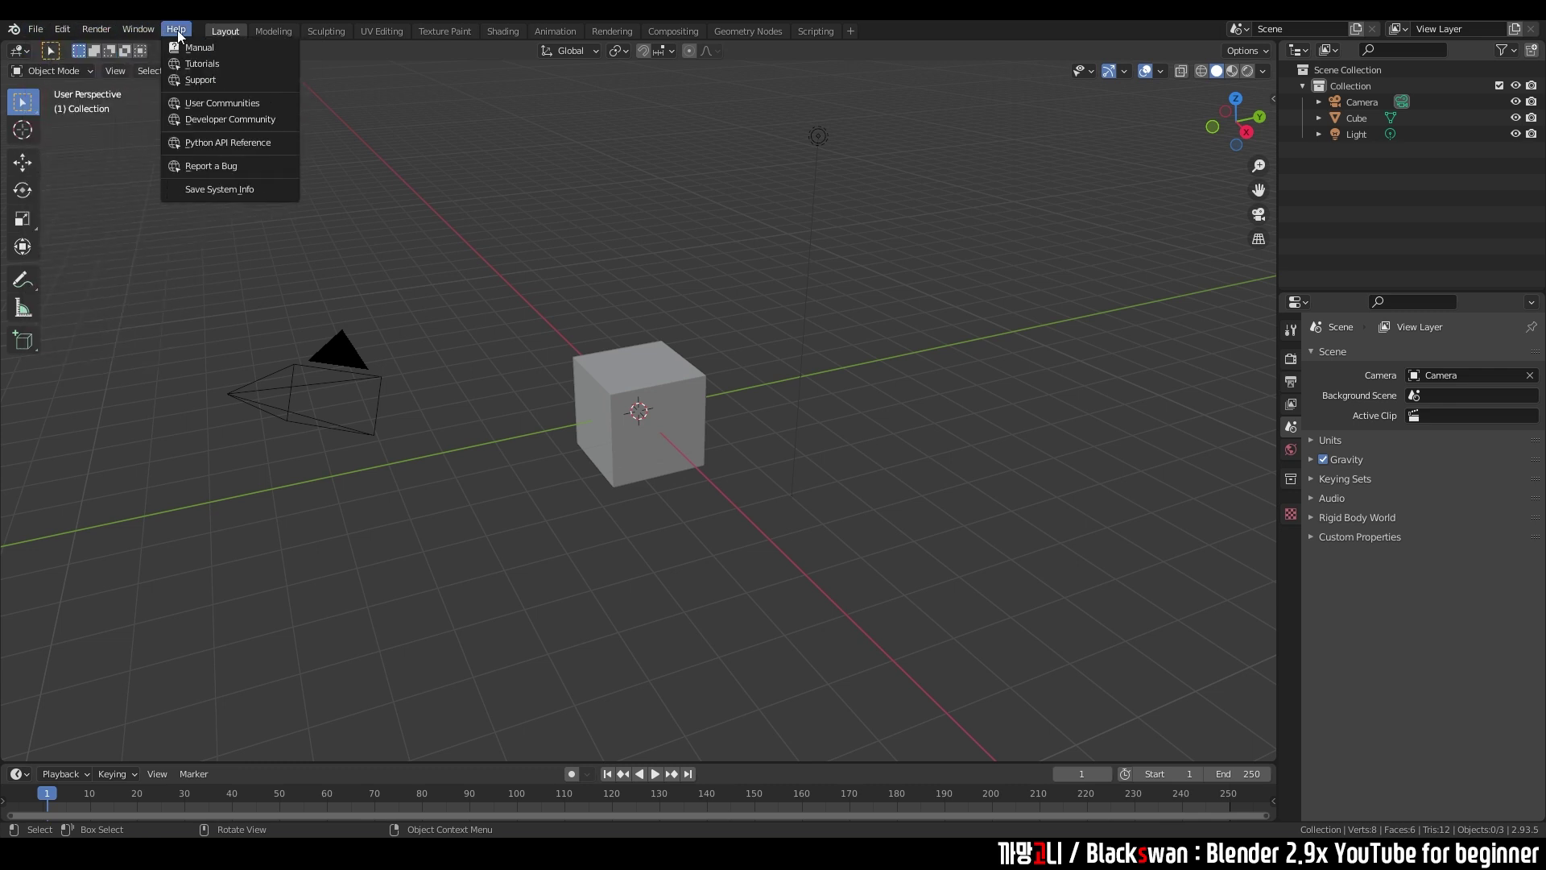
{"action": "left_click", "coordinate": [179, 34]}
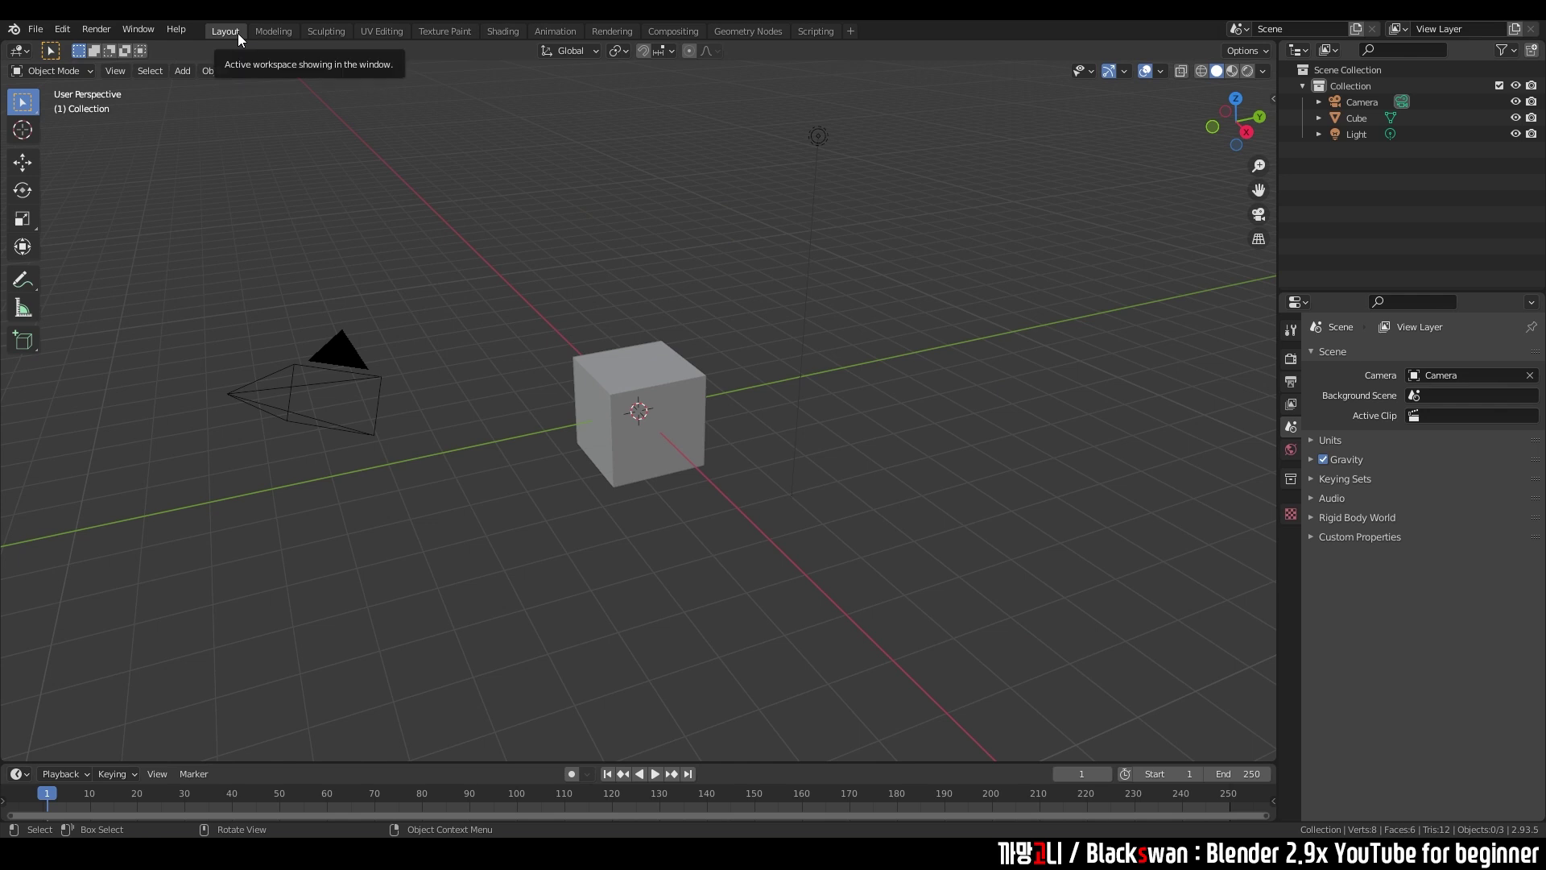
- Look through the Modeling, Sculpting, UV Editing, Texture Paint, Shading and Animation workspaces in turn
{"action": "left_click", "coordinate": [266, 34]}
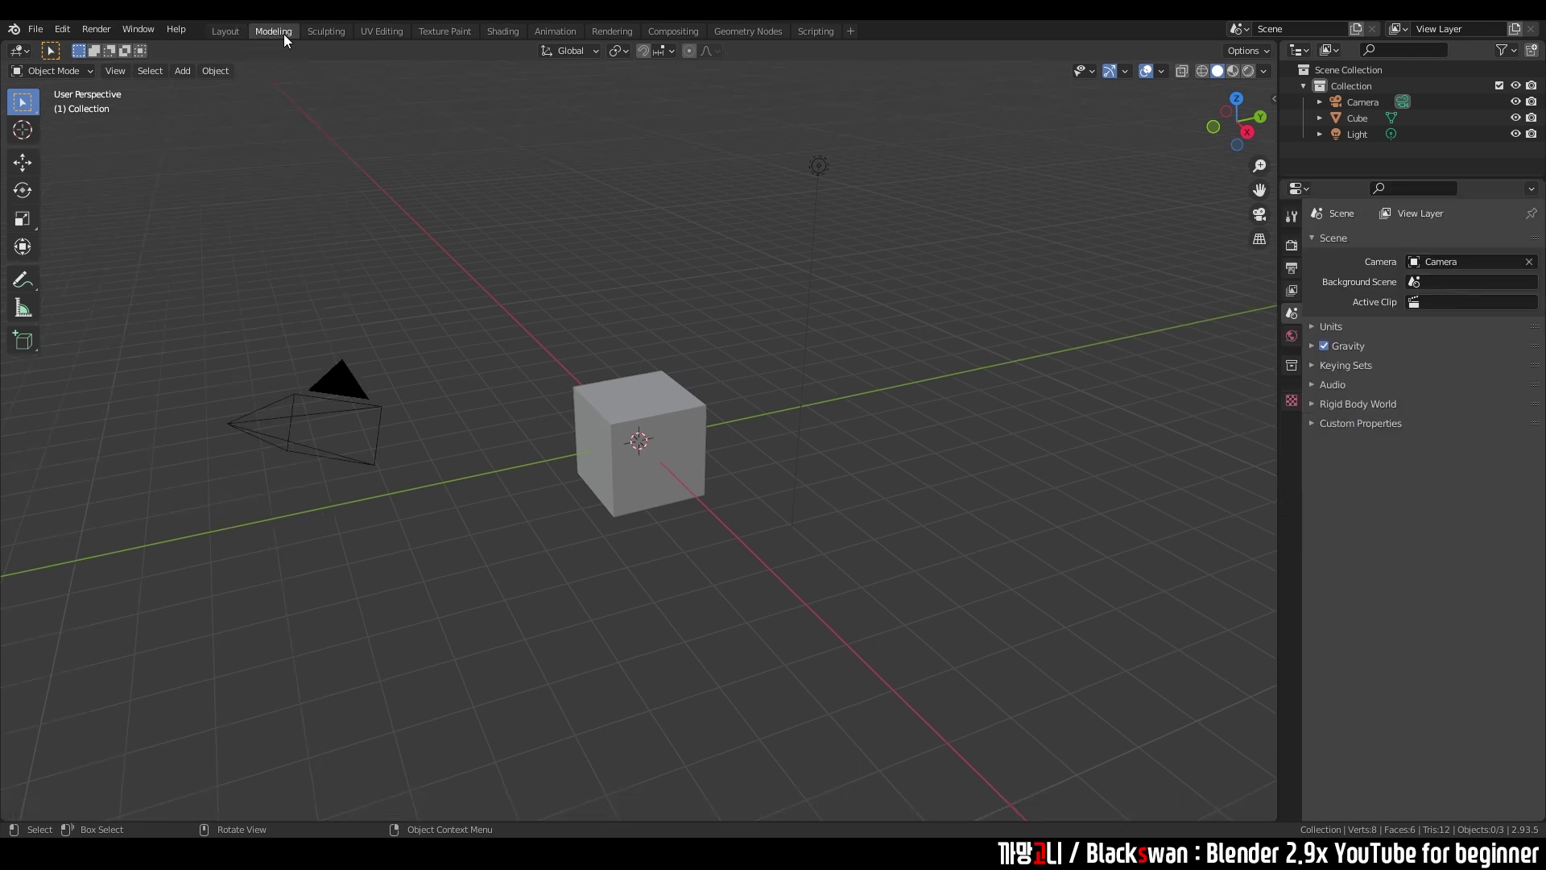
{"action": "left_click", "coordinate": [324, 33]}
{"action": "left_click", "coordinate": [374, 32]}
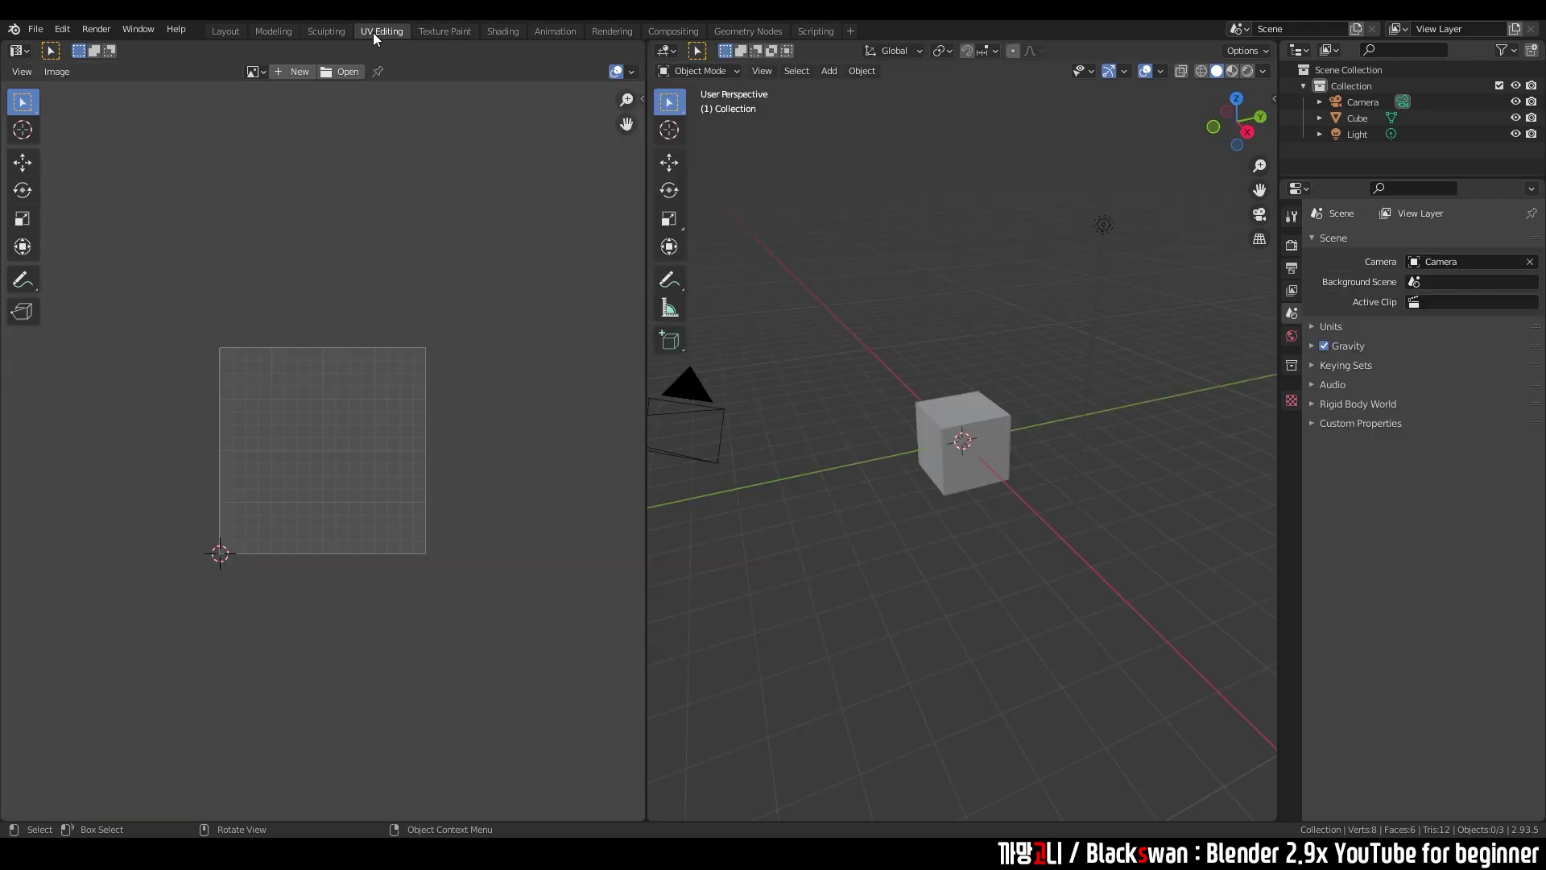
{"action": "left_click", "coordinate": [431, 34]}
{"action": "left_click", "coordinate": [497, 33]}
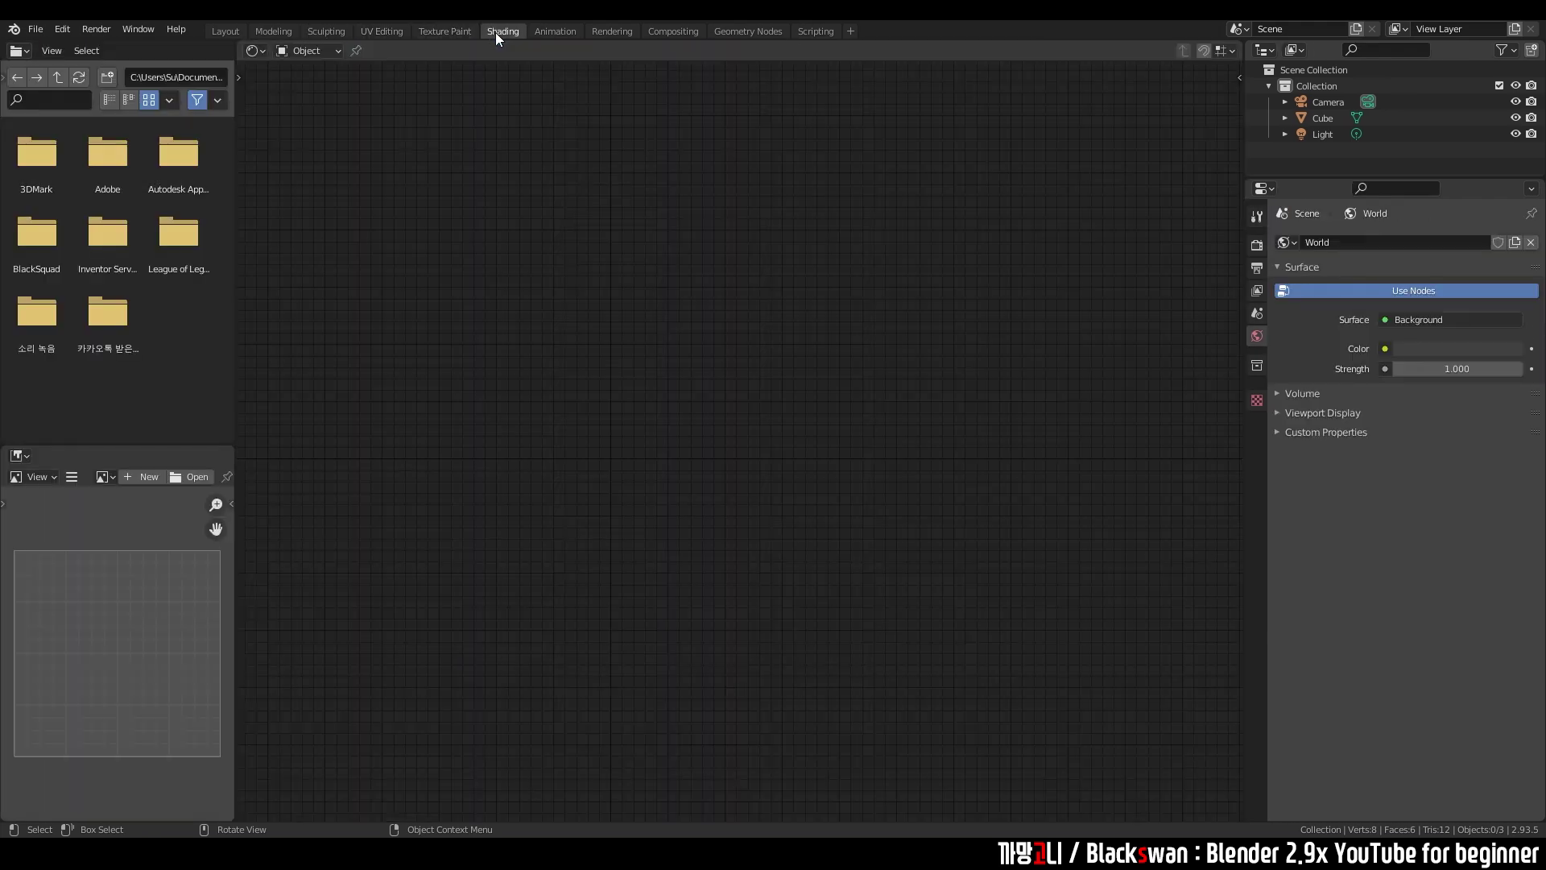
{"action": "left_click", "coordinate": [544, 32]}
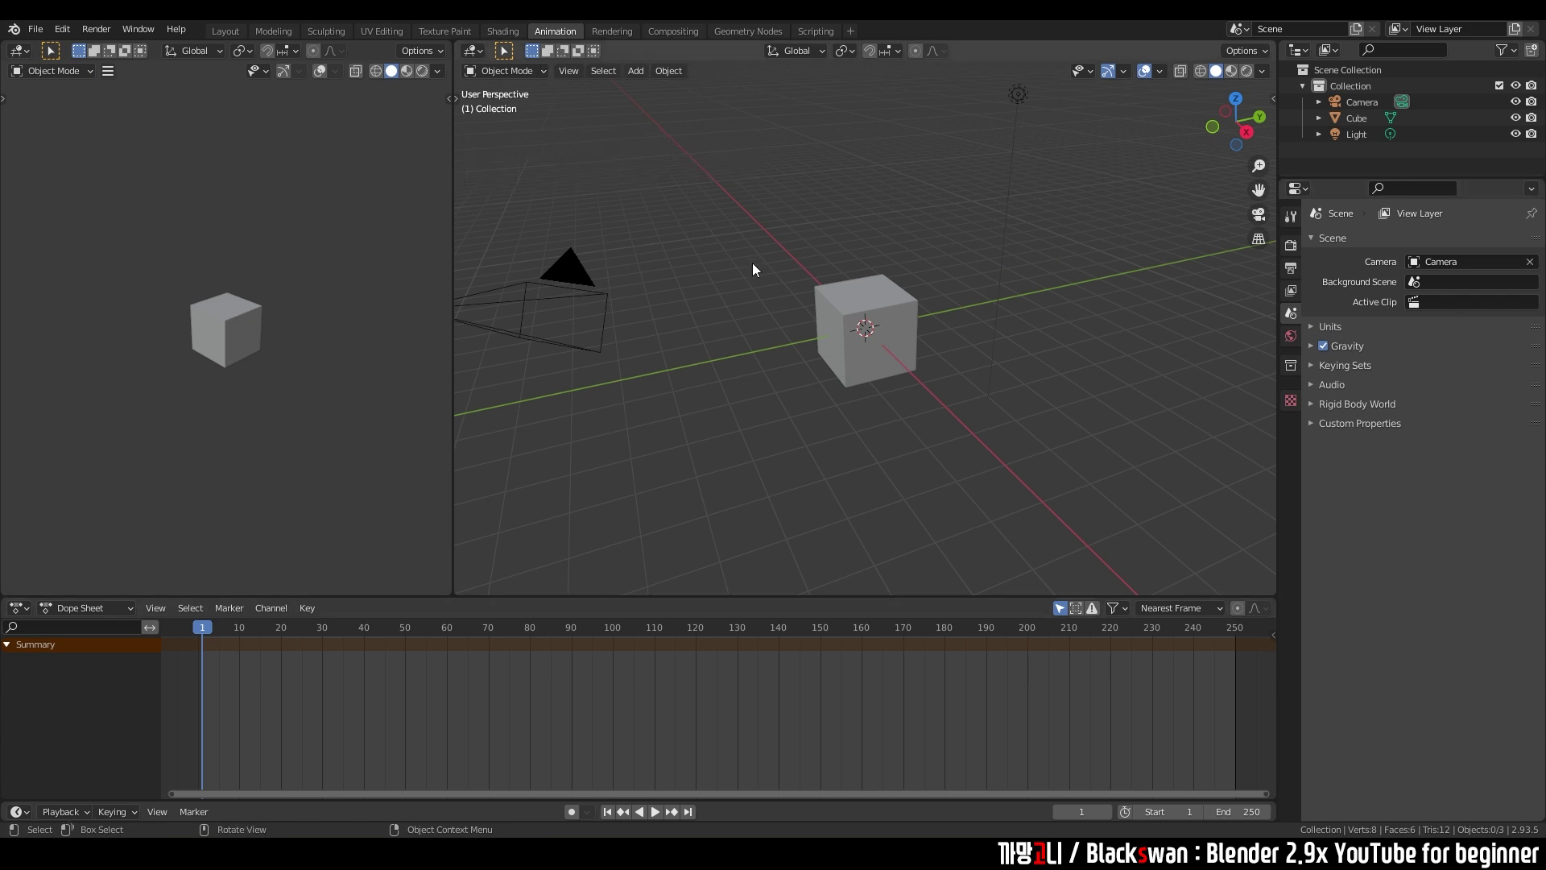
- Widen the Outliner and Properties editors and make the Dope Sheet area taller in the Animation workspace
{"action": "left_click_drag", "start_coordinate": [1279, 435], "coordinate": [1192, 438]}
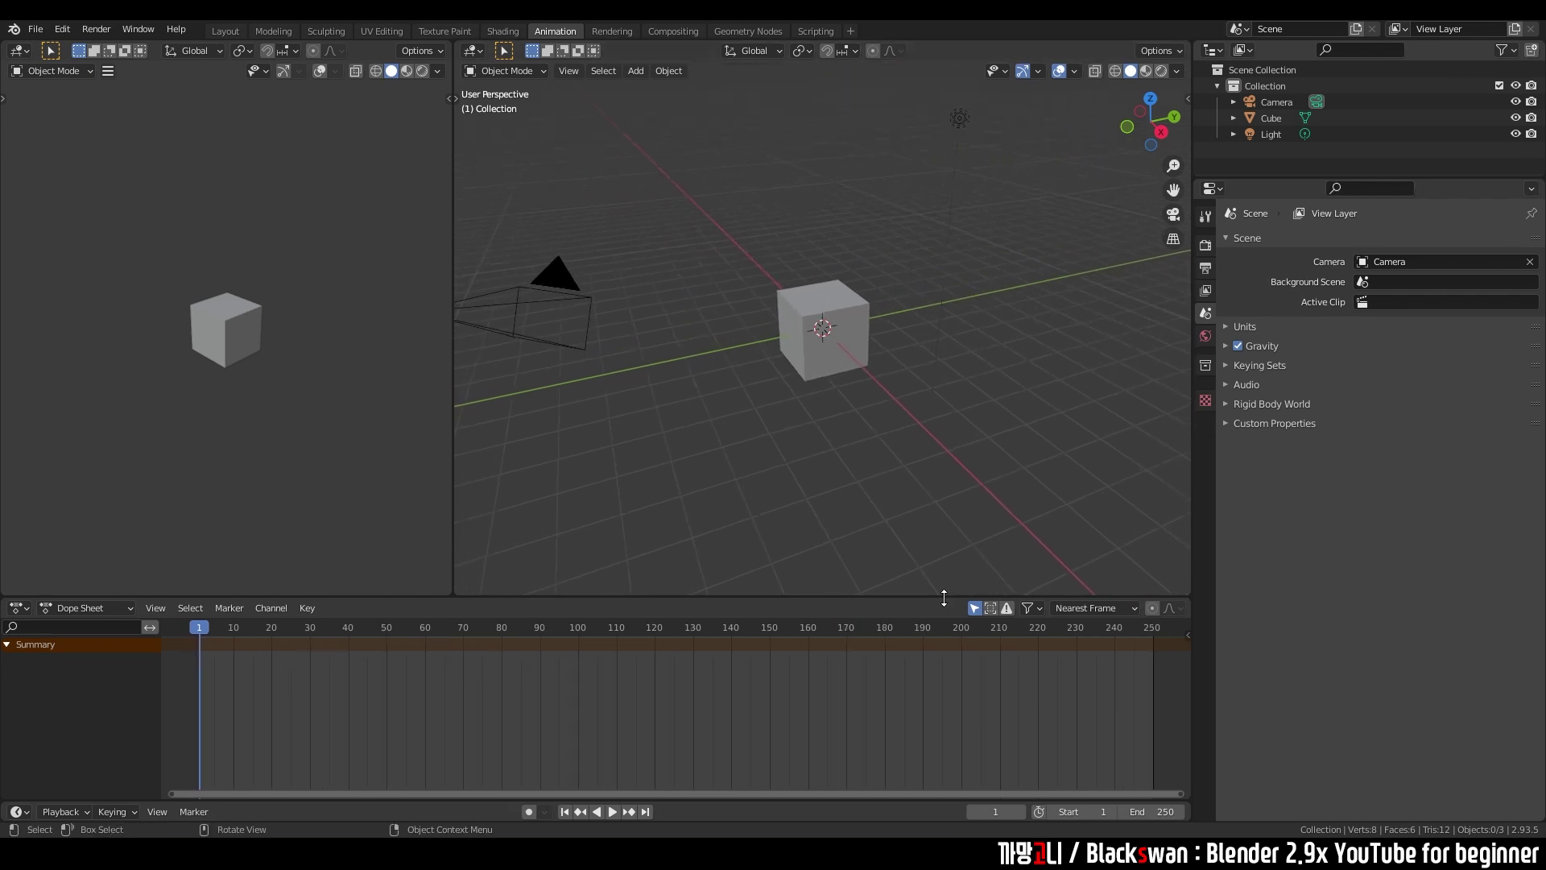
{"action": "left_click_drag", "start_coordinate": [934, 597], "coordinate": [933, 400]}
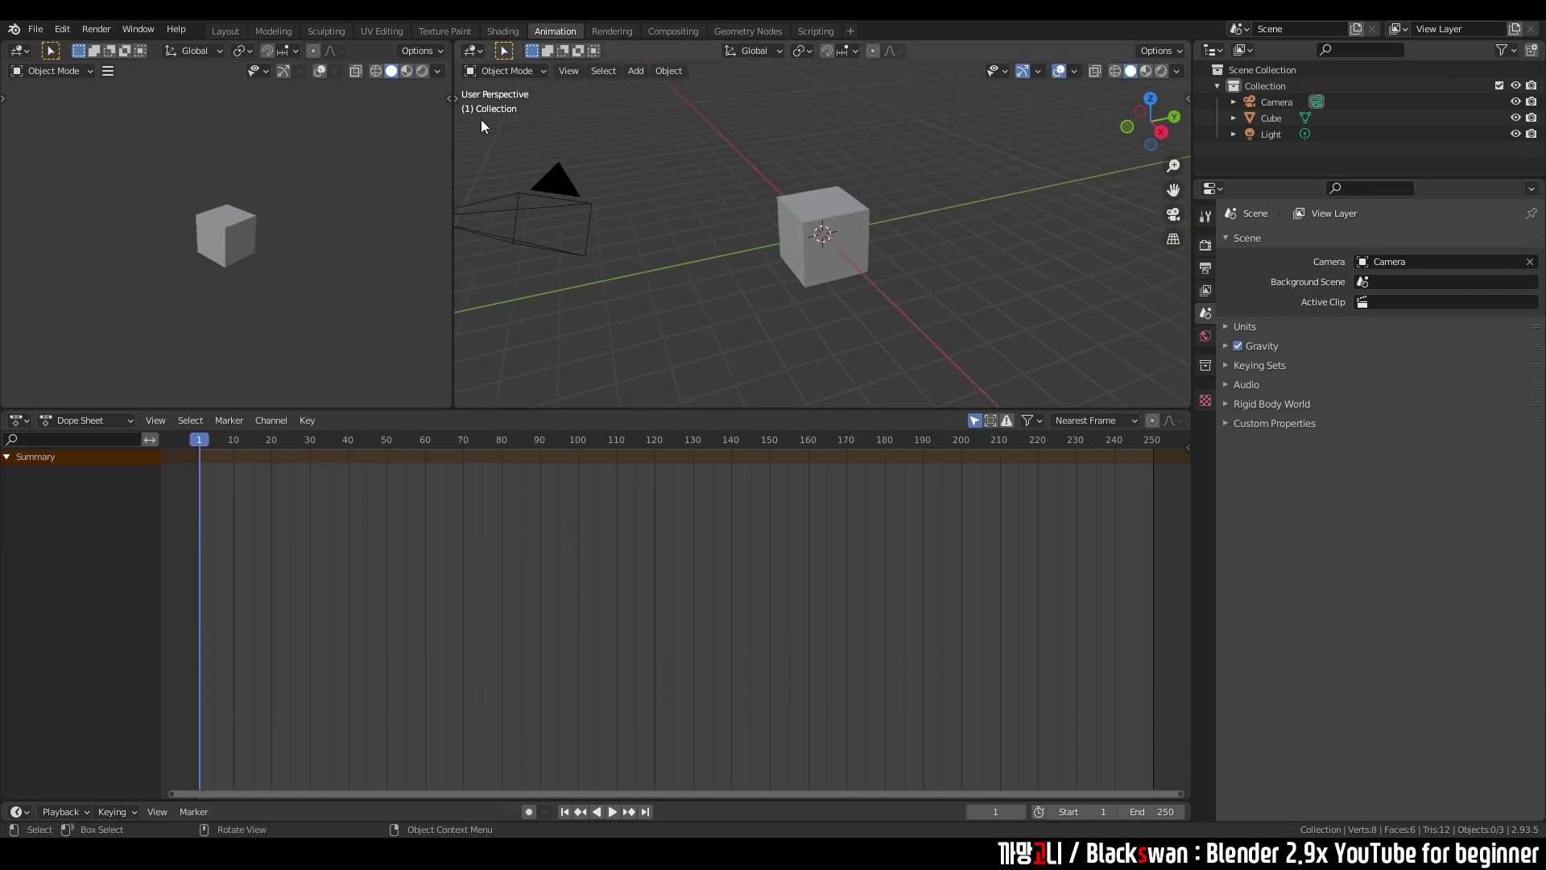
- Change the Dope Sheet area to the Image Editor and after that to the Texture Node Editor
{"action": "left_click", "coordinate": [22, 420]}
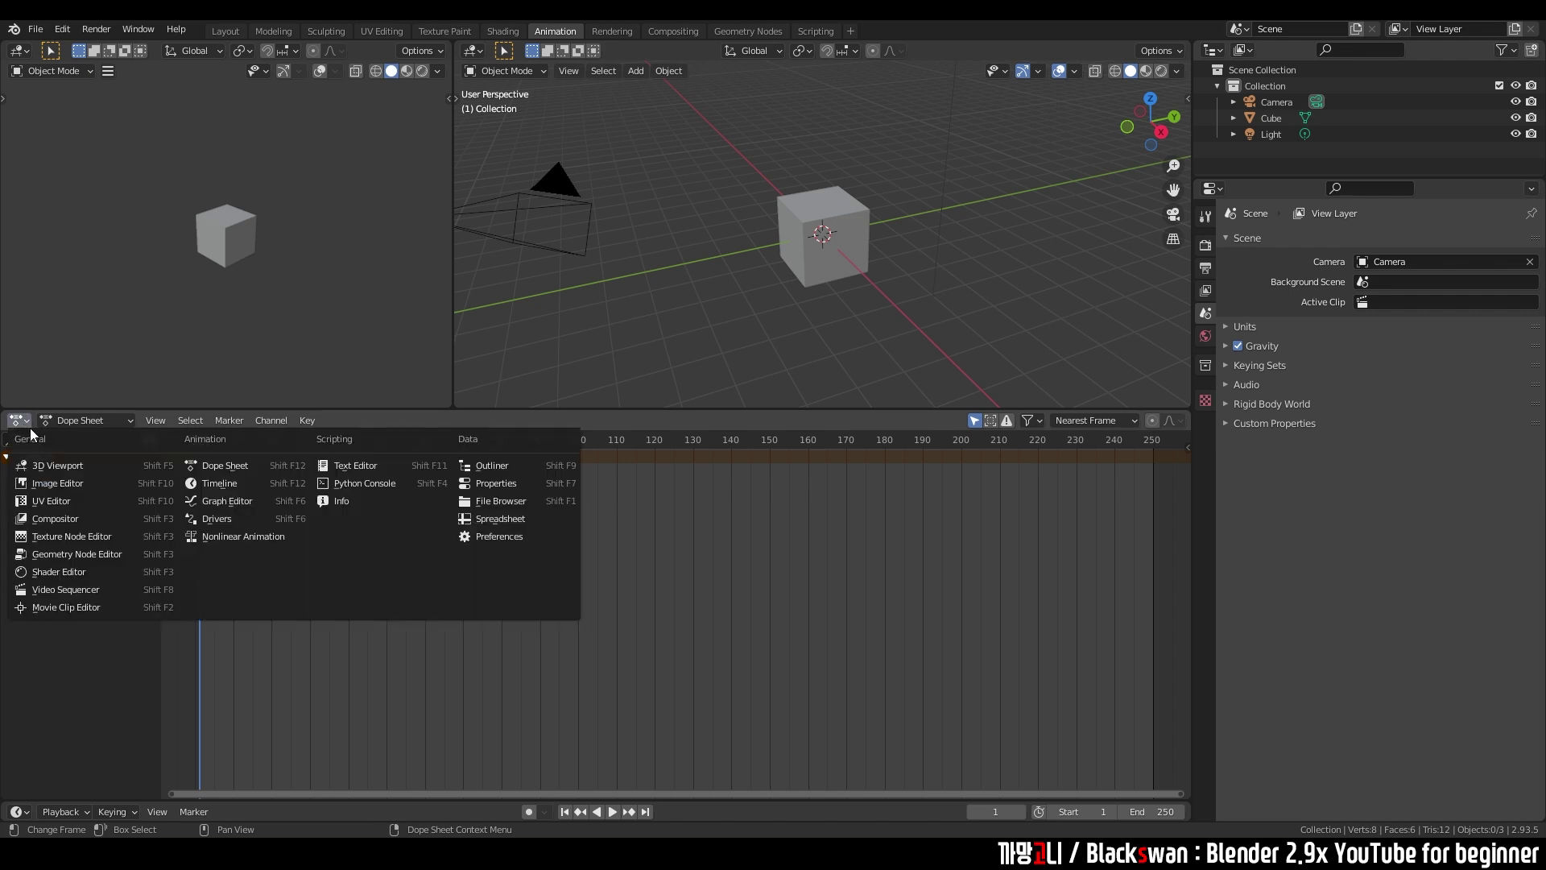
{"action": "left_click", "coordinate": [63, 482]}
{"action": "left_click", "coordinate": [23, 420]}
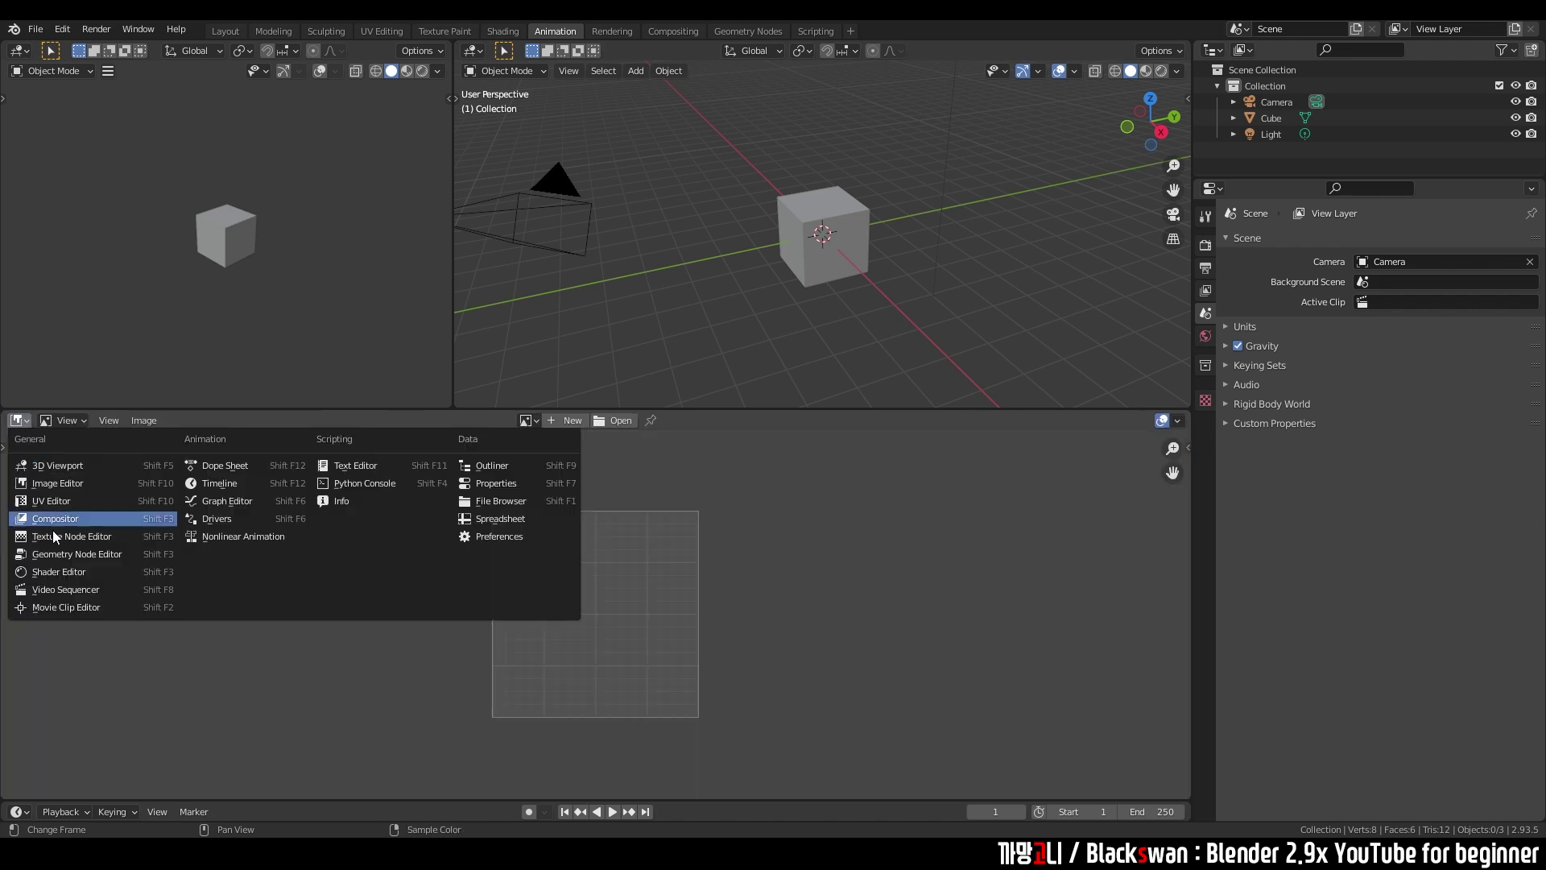
{"action": "left_click", "coordinate": [52, 535]}
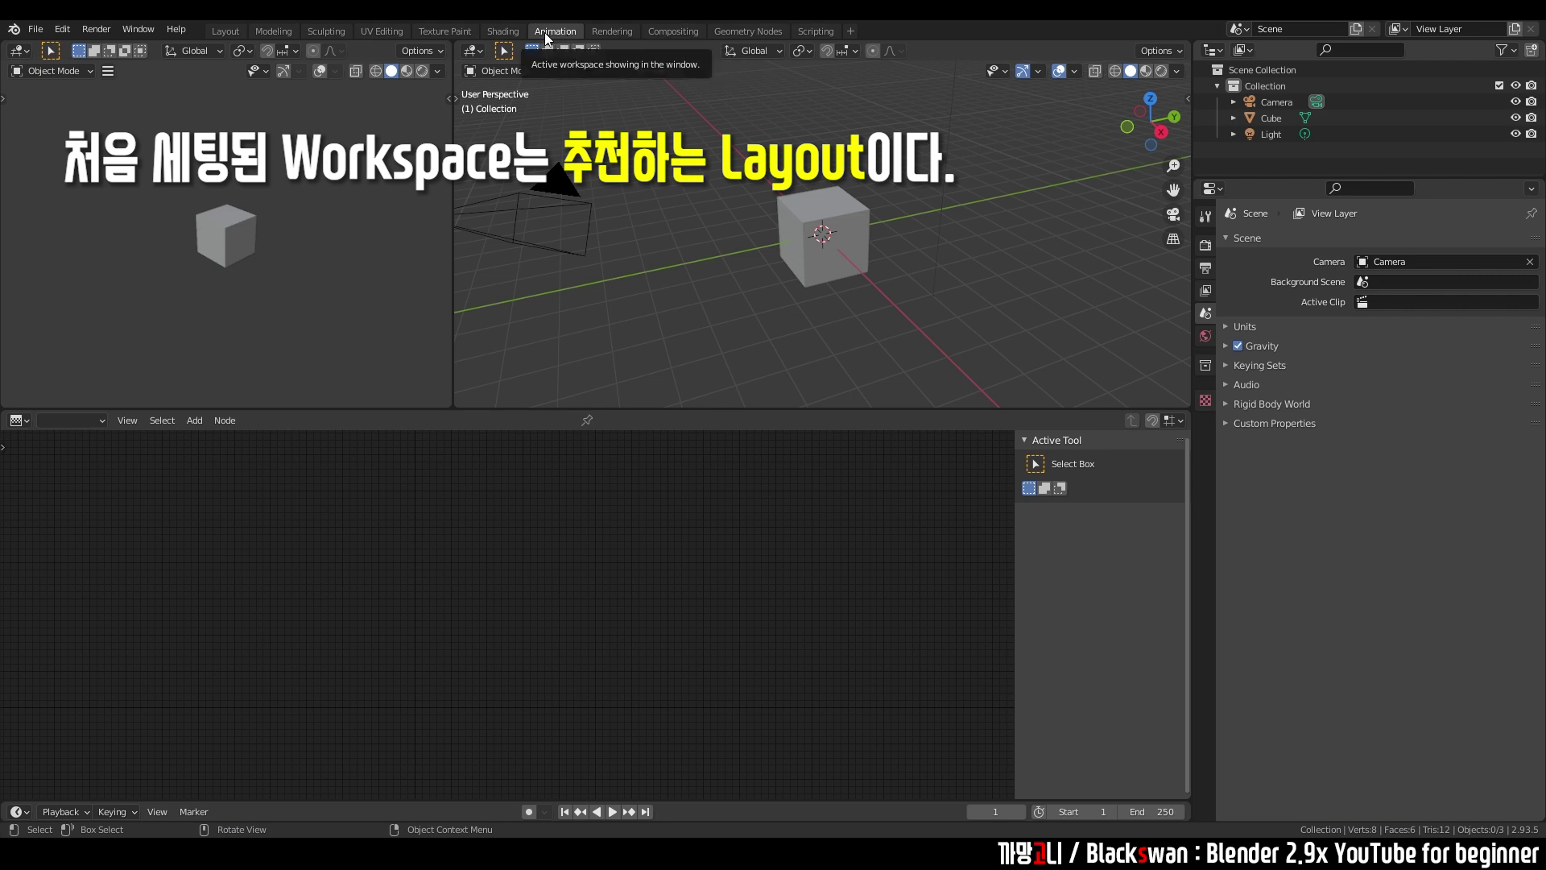
- Look through the Rendering, Compositing, Geometry Nodes and UV Editing workspaces and return to the Layout workspace
{"action": "left_click", "coordinate": [609, 33]}
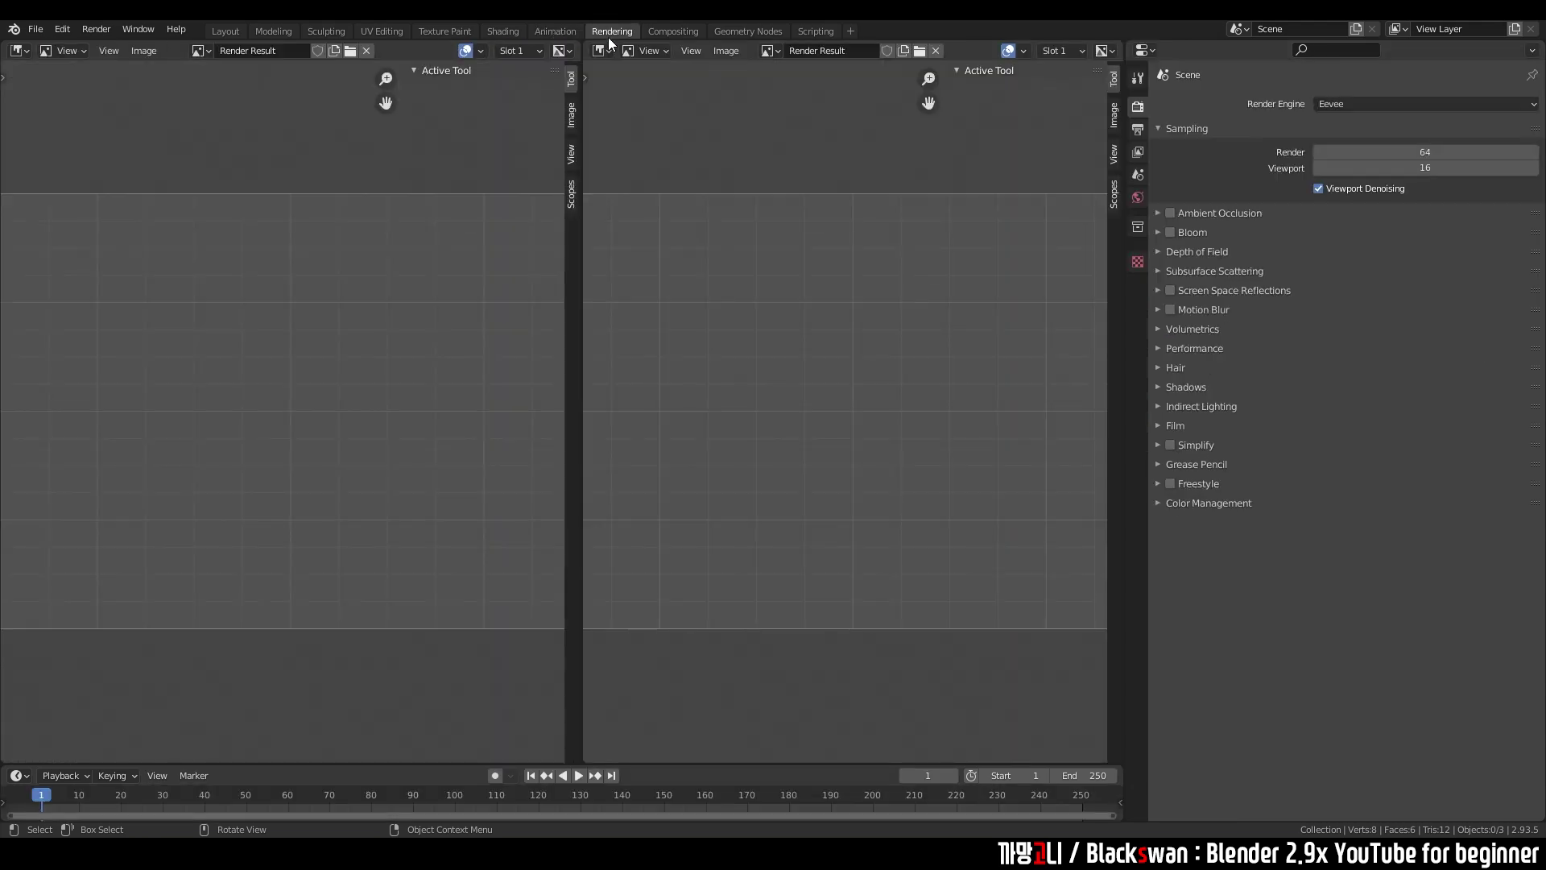
{"action": "left_click", "coordinate": [659, 31]}
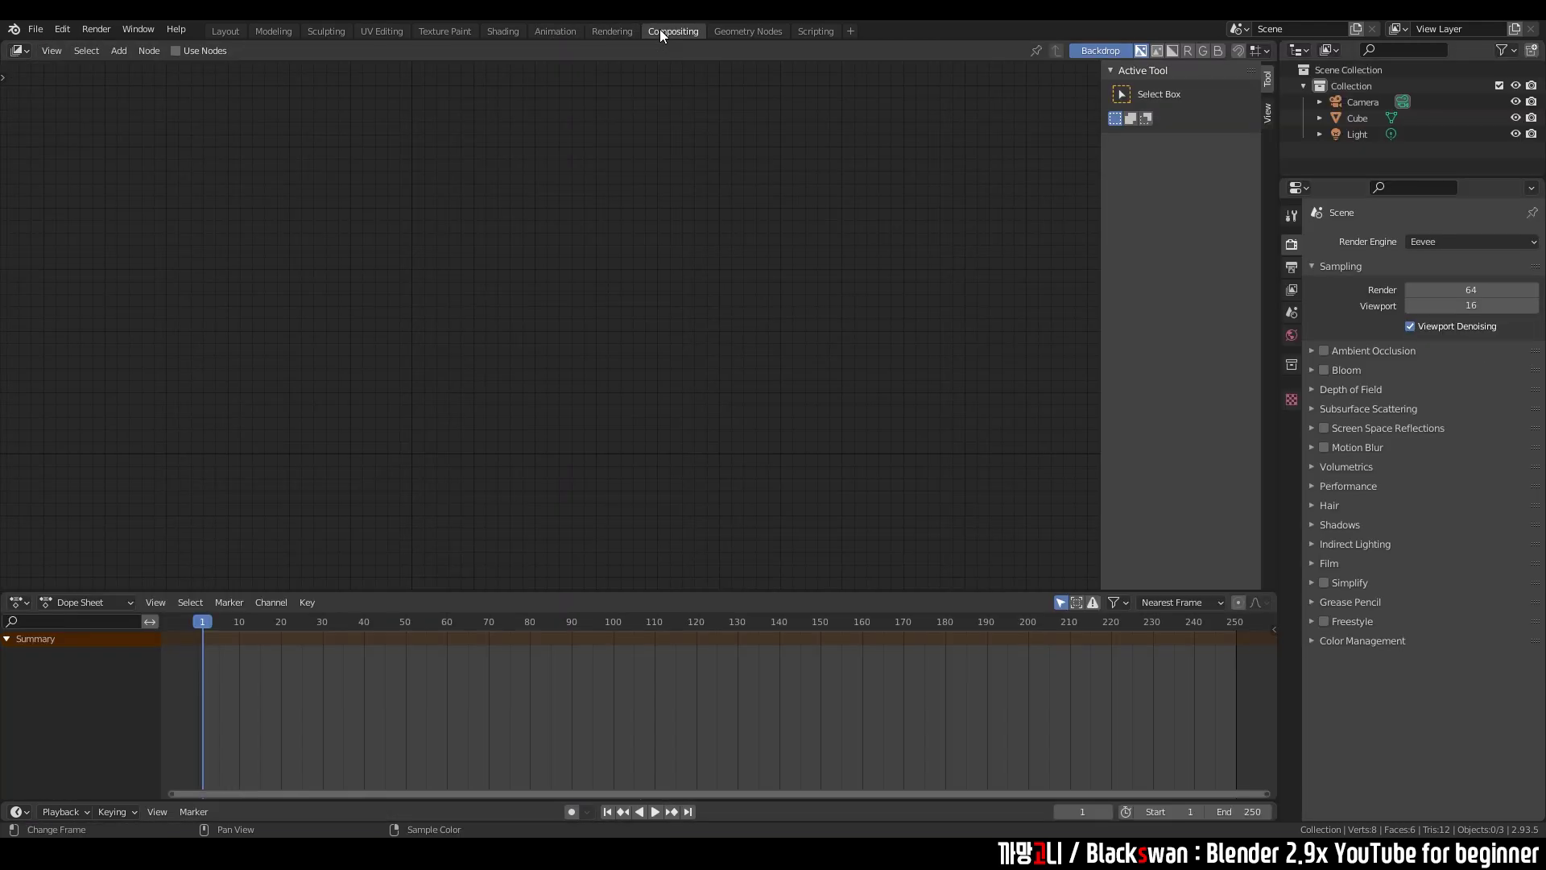
{"action": "left_click", "coordinate": [744, 31]}
{"action": "left_click", "coordinate": [382, 32]}
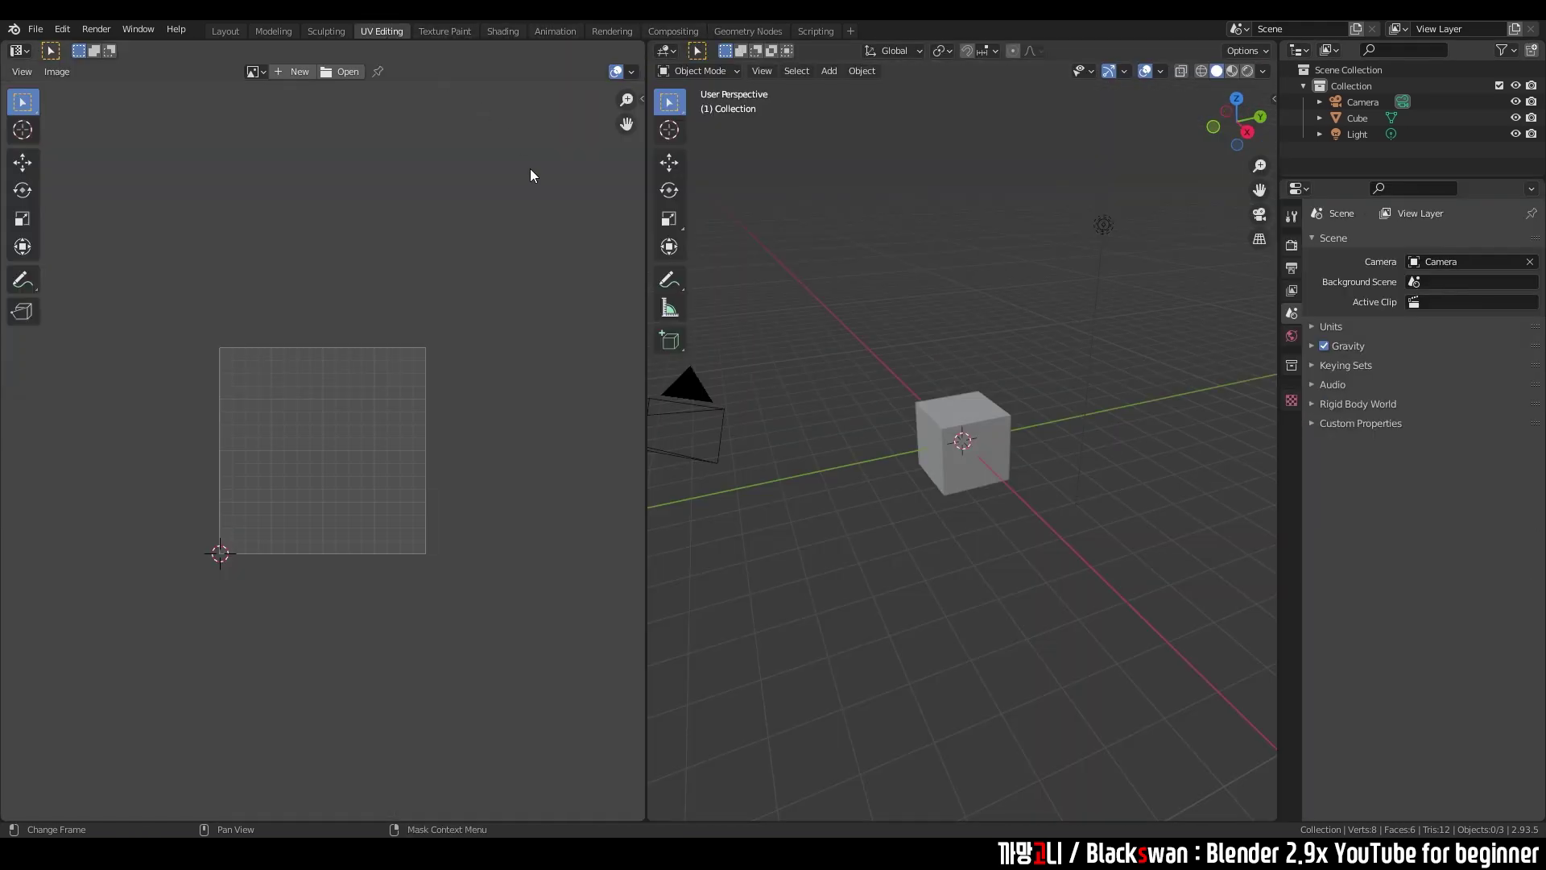
{"action": "left_click", "coordinate": [224, 31]}
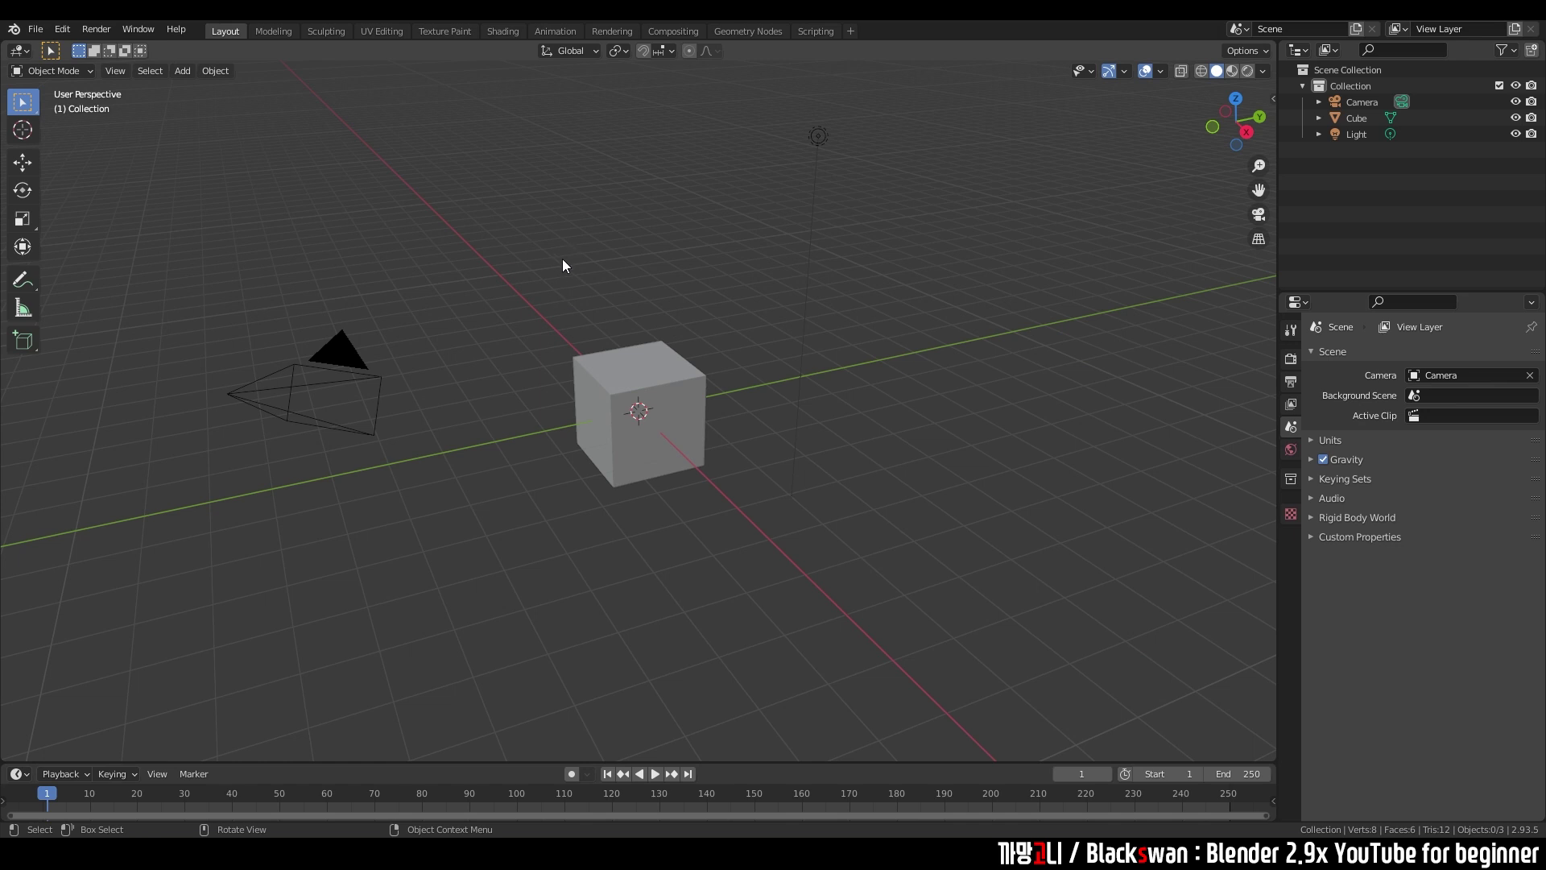
- Widen the Outliner and Properties editors of the Layout workspace by narrowing the 3D viewport
{"action": "left_click_drag", "start_coordinate": [1278, 64], "coordinate": [956, 361]}
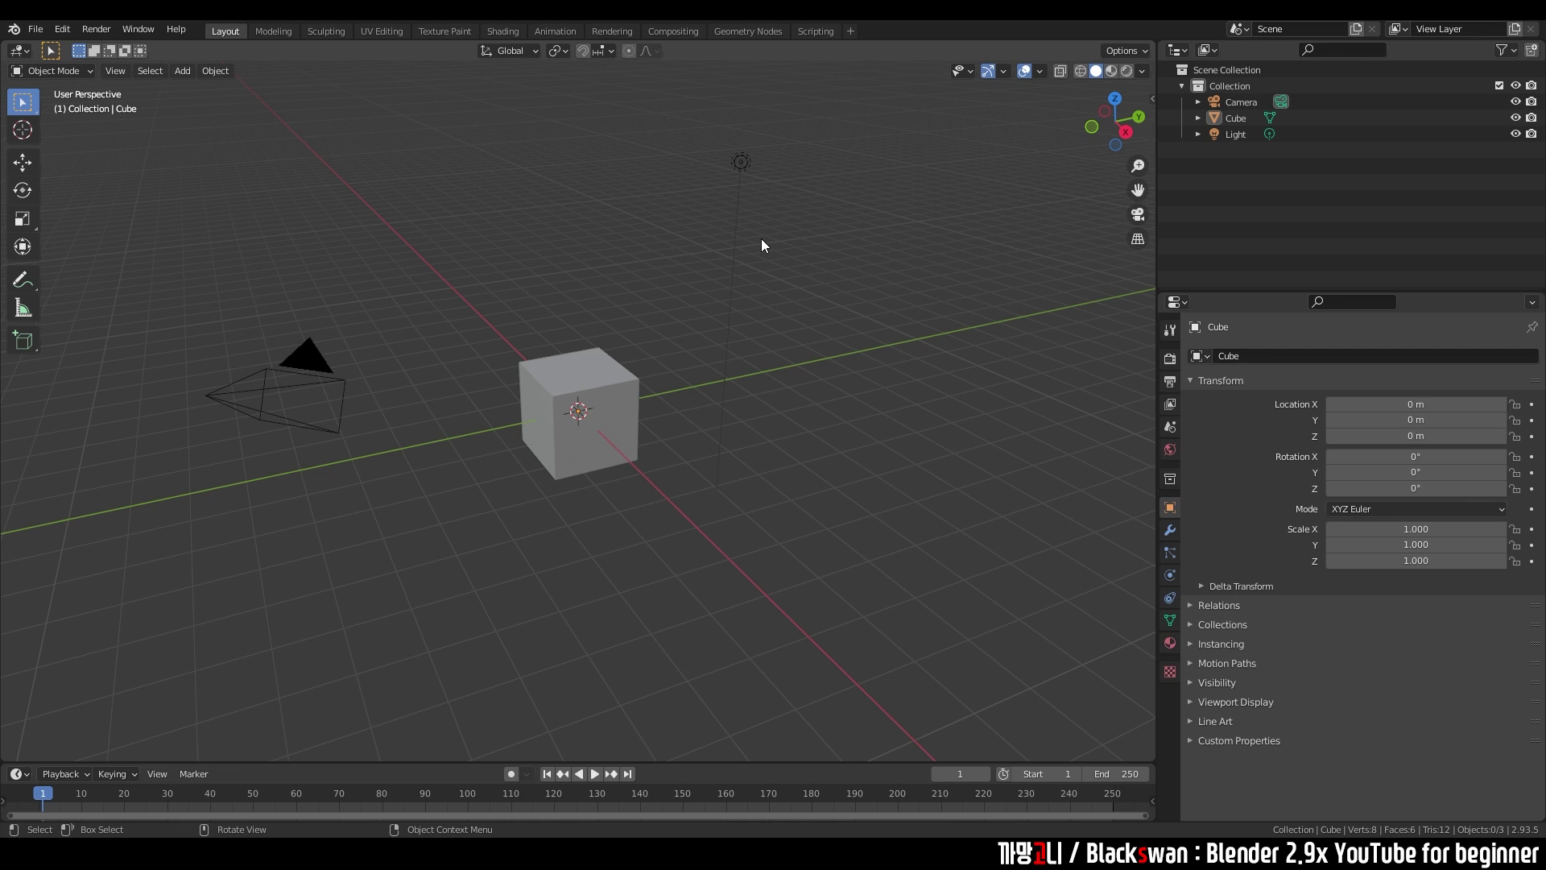
- Widen the Outliner and Properties editors and split the 3D viewport into two side-by-side areas
{"action": "left_click_drag", "start_coordinate": [1153, 271], "coordinate": [988, 291]}
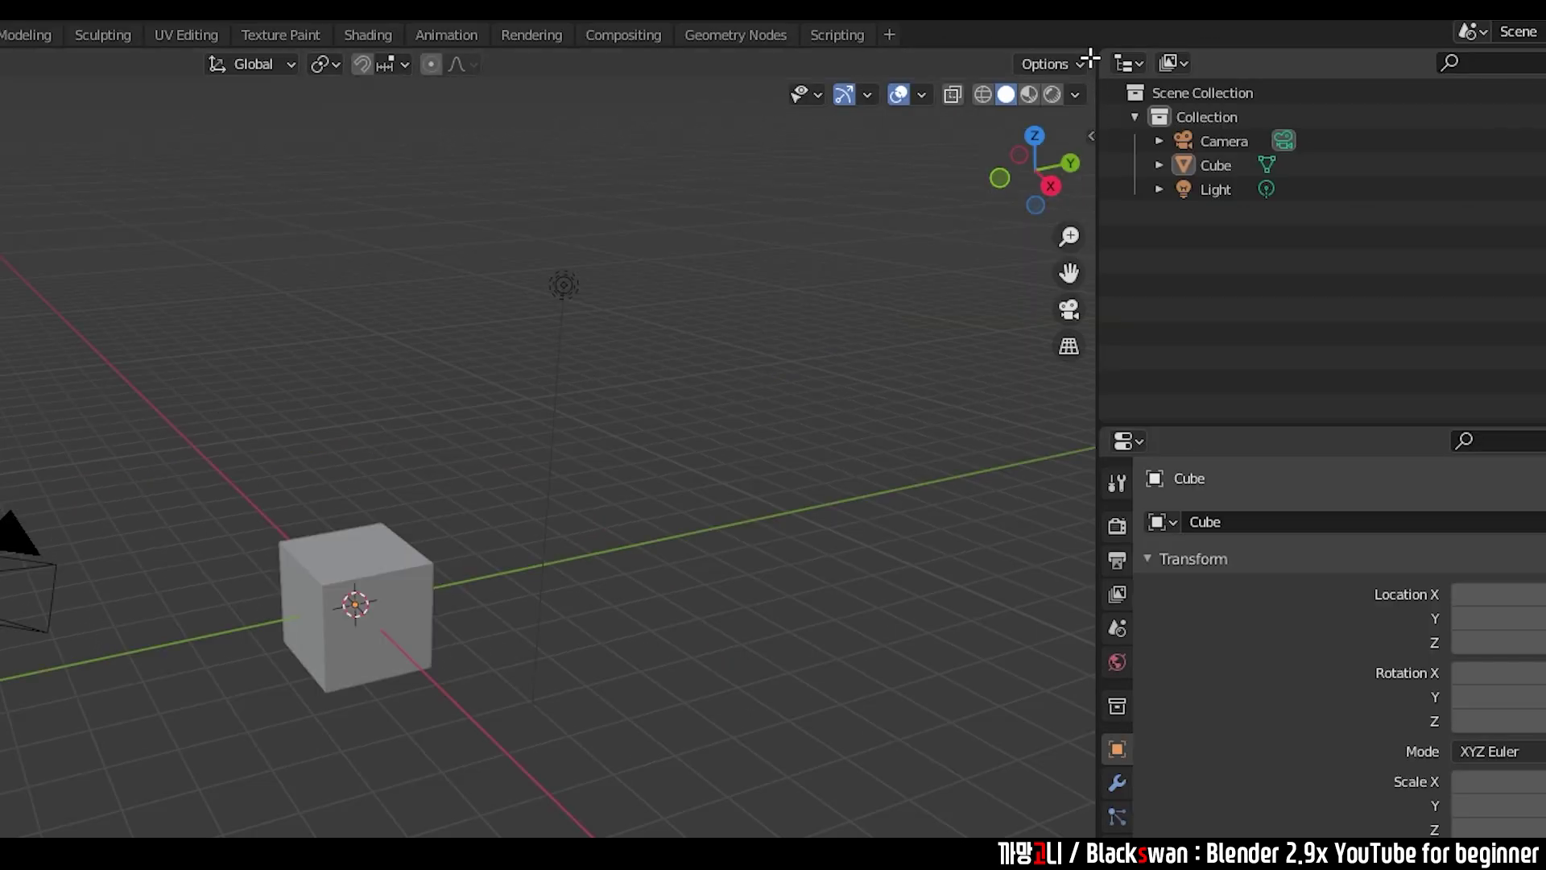
{"action": "left_click_drag", "start_coordinate": [1066, 55], "coordinate": [356, 66]}
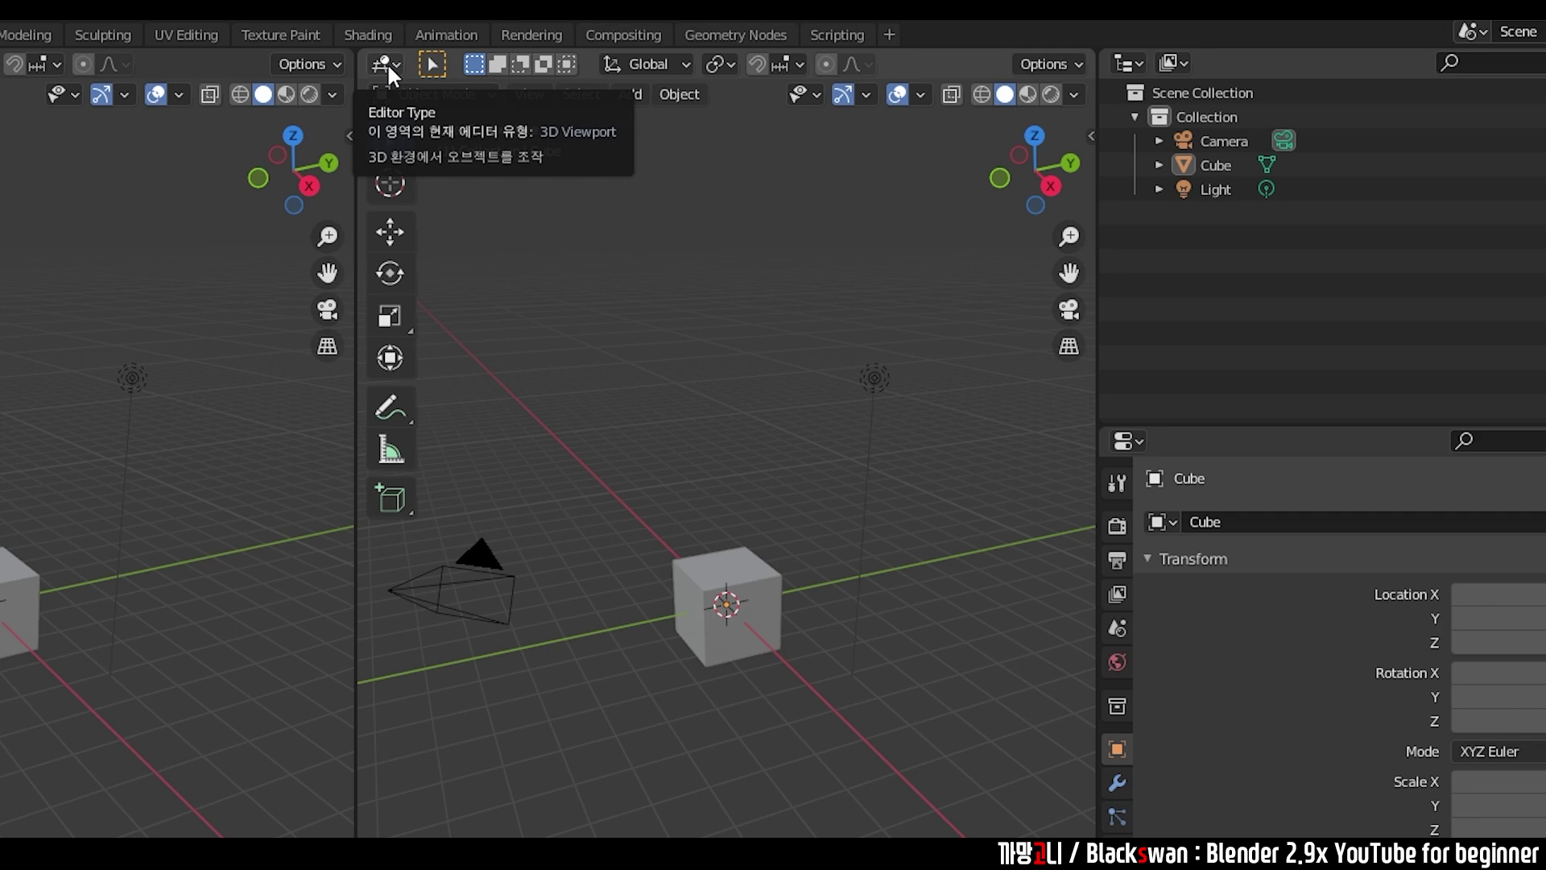
- Change the new viewport area to an Outliner and the original Outliner area above the Properties editor to a 3D Viewport
{"action": "left_click", "coordinate": [388, 63]}
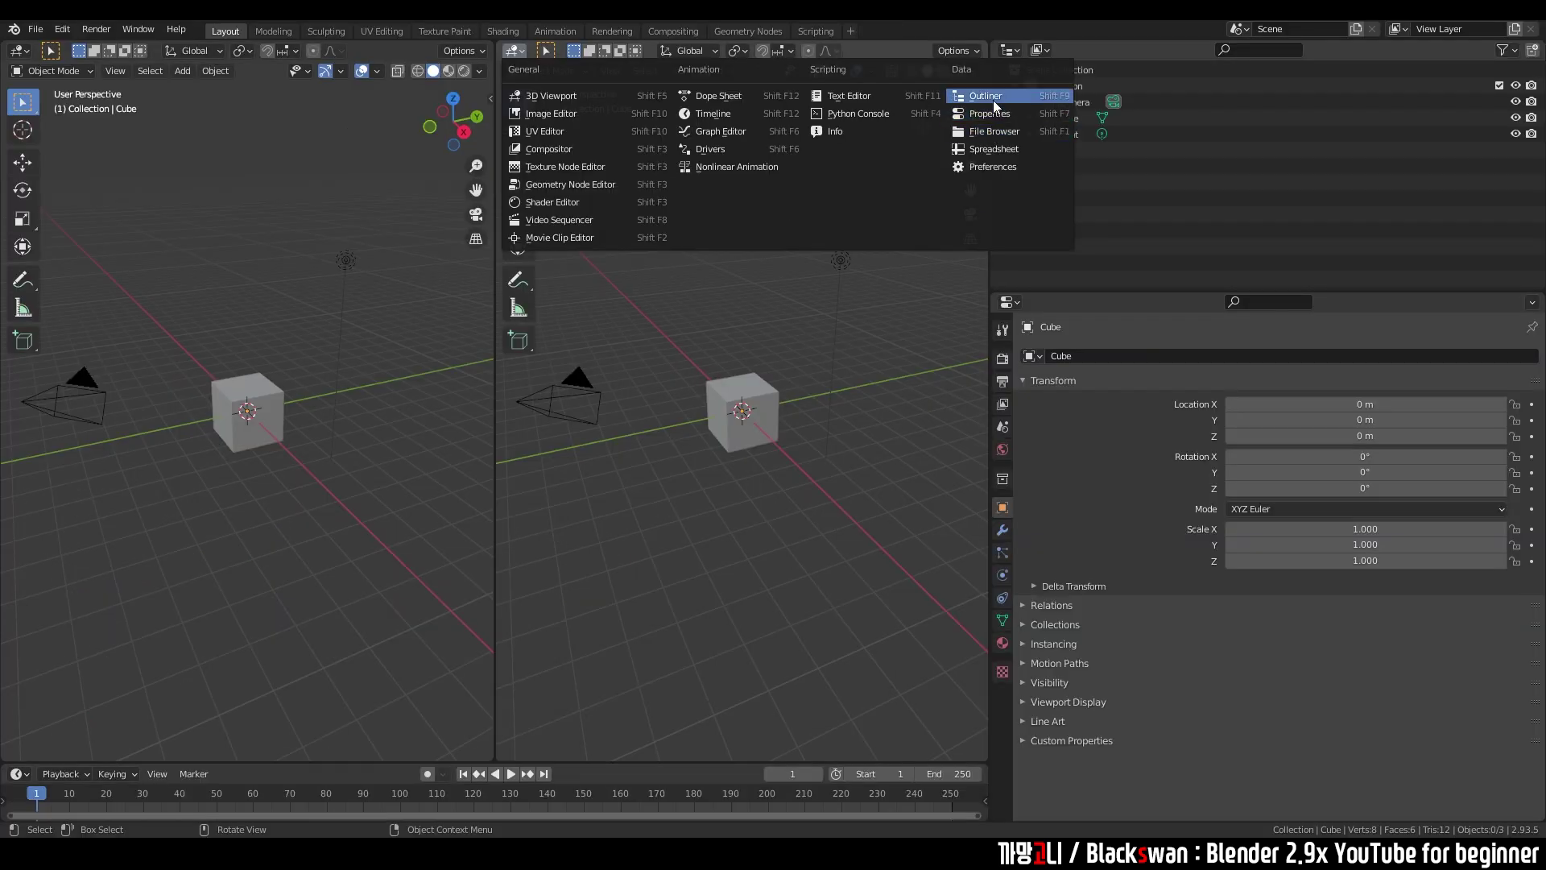
{"action": "left_click", "coordinate": [982, 98]}
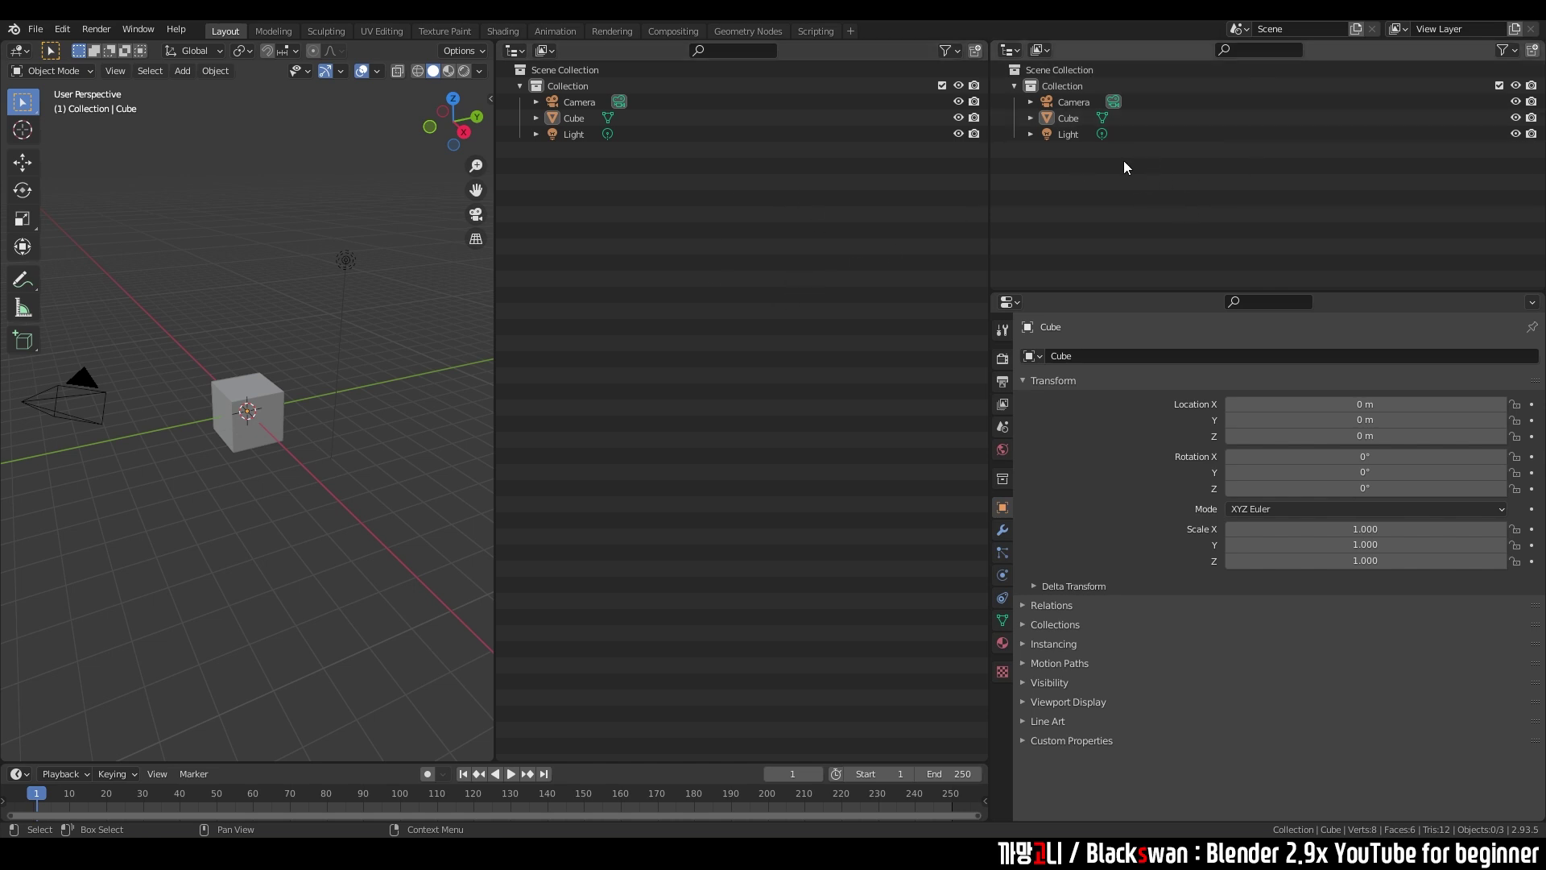
{"action": "left_click", "coordinate": [1009, 50]}
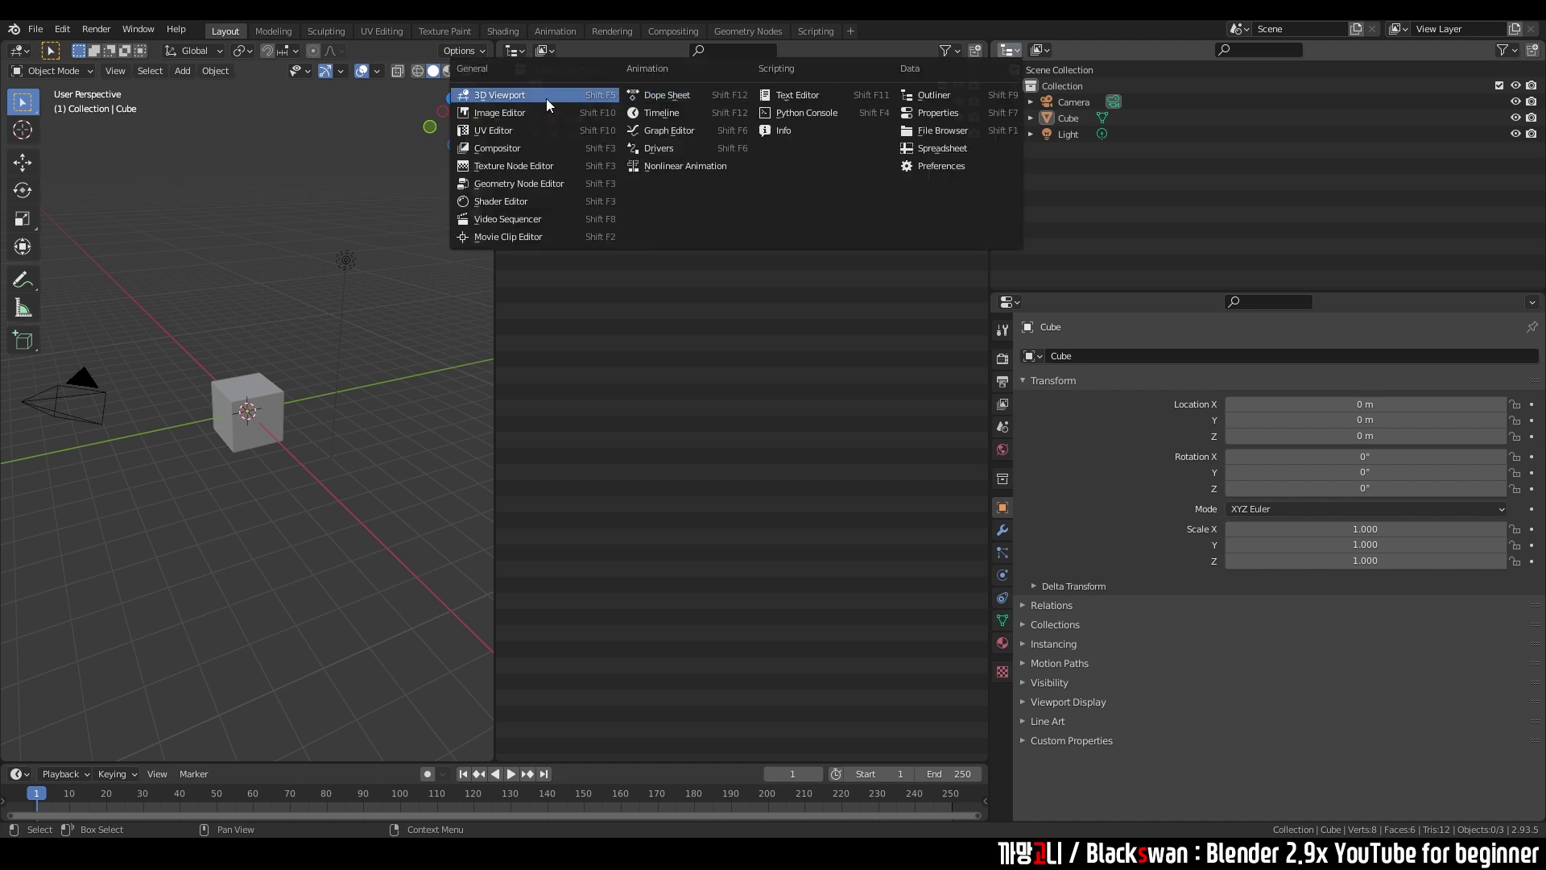
{"action": "left_click", "coordinate": [525, 92]}
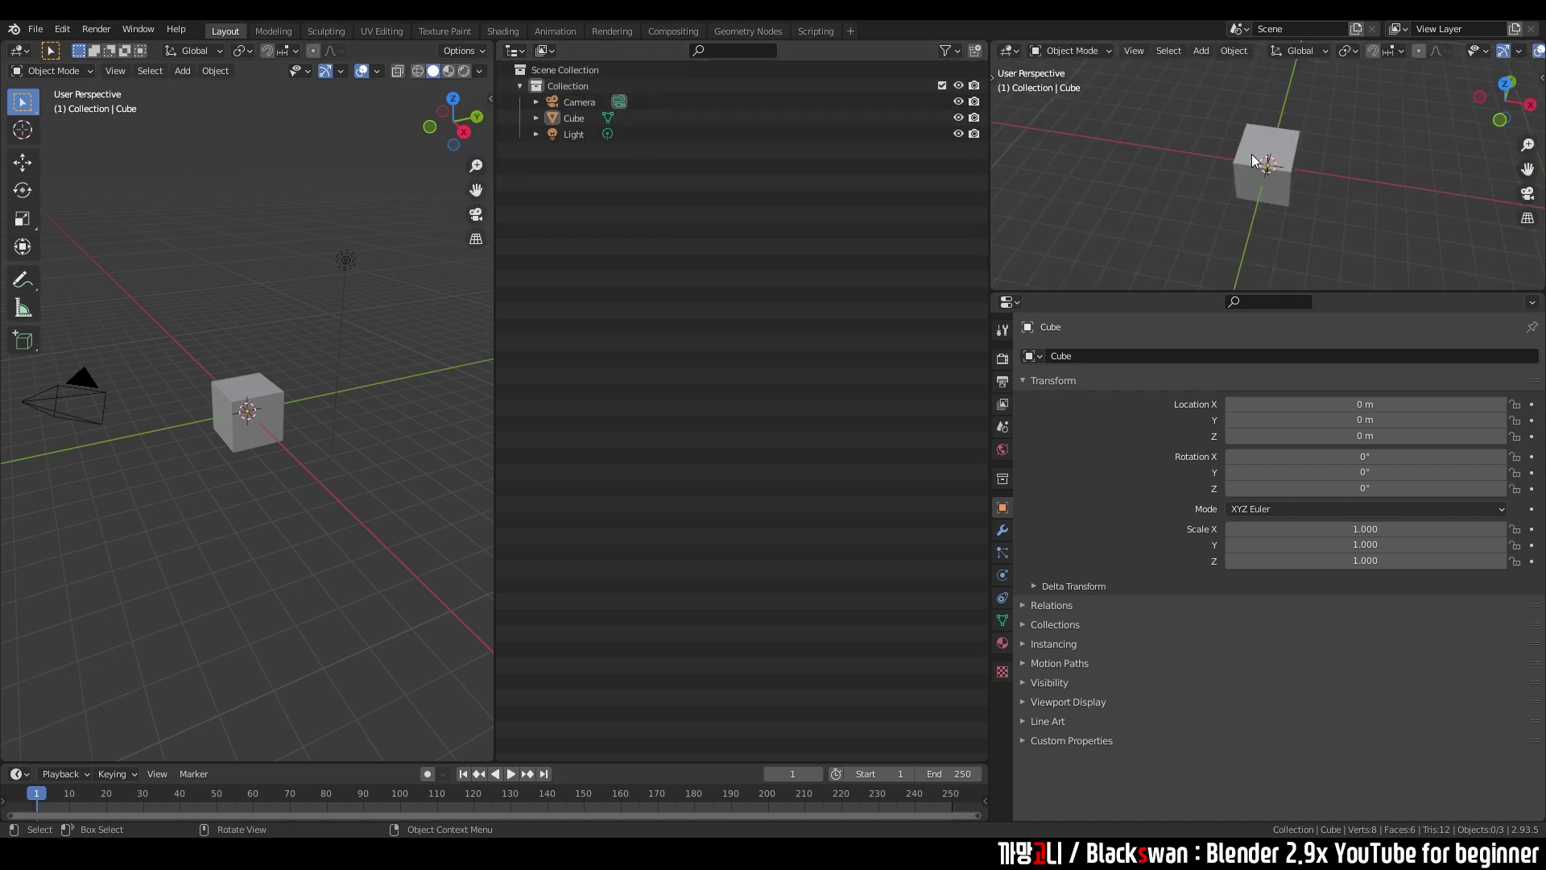
{"action": "scroll", "coordinate": [1360, 195], "scroll_direction": "down", "scroll_amount": 3}
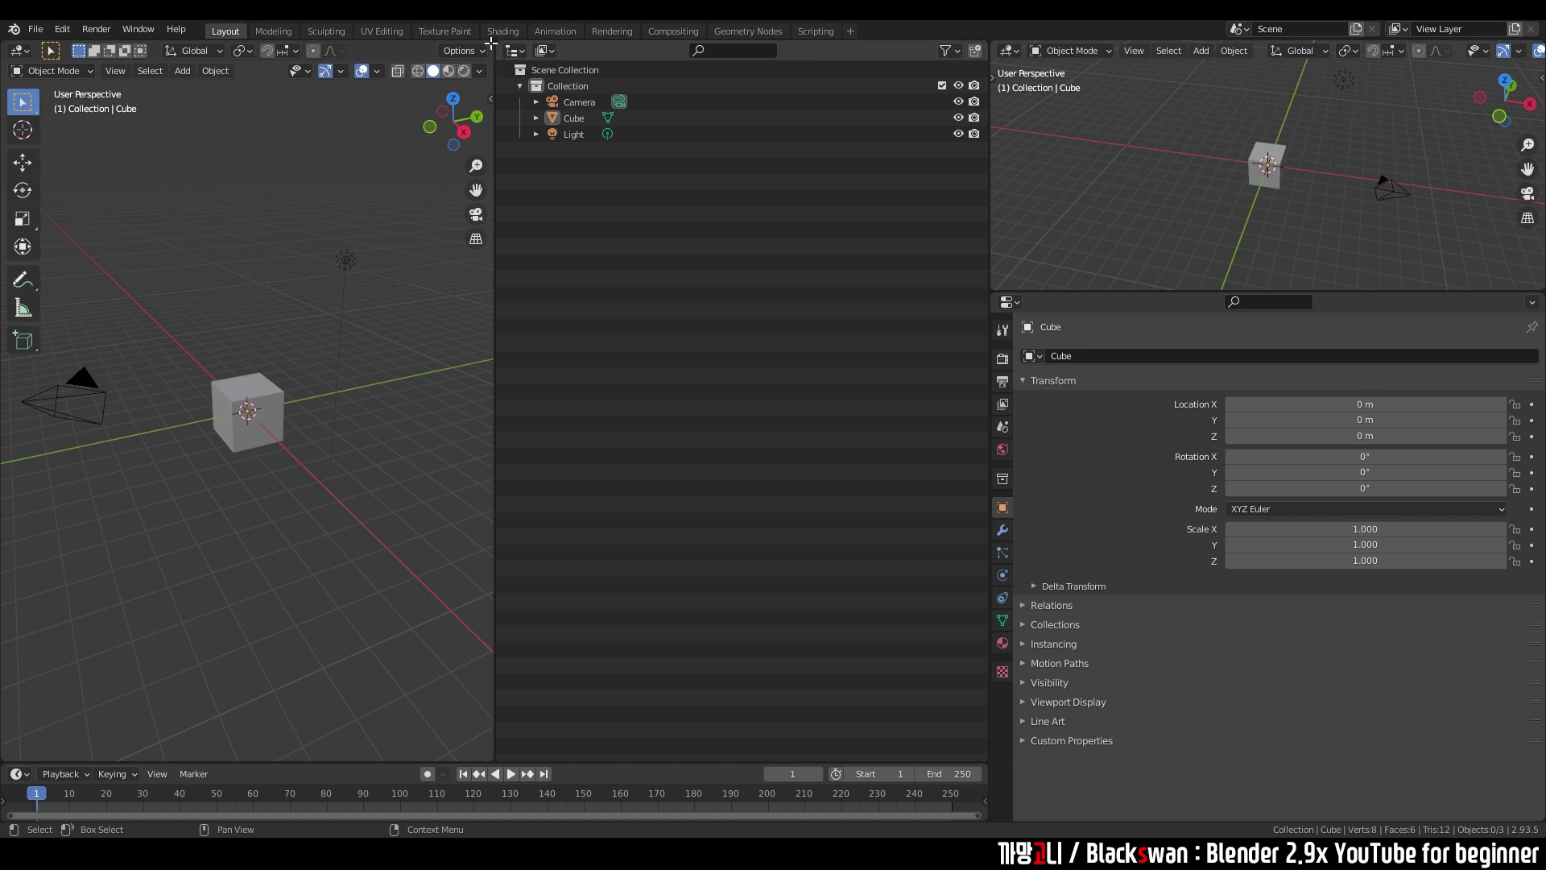
- Split and rejoin the first 3D viewport, and merge the adjacent Outliner area into it
{"action": "left_click_drag", "start_coordinate": [491, 42], "coordinate": [223, 62]}
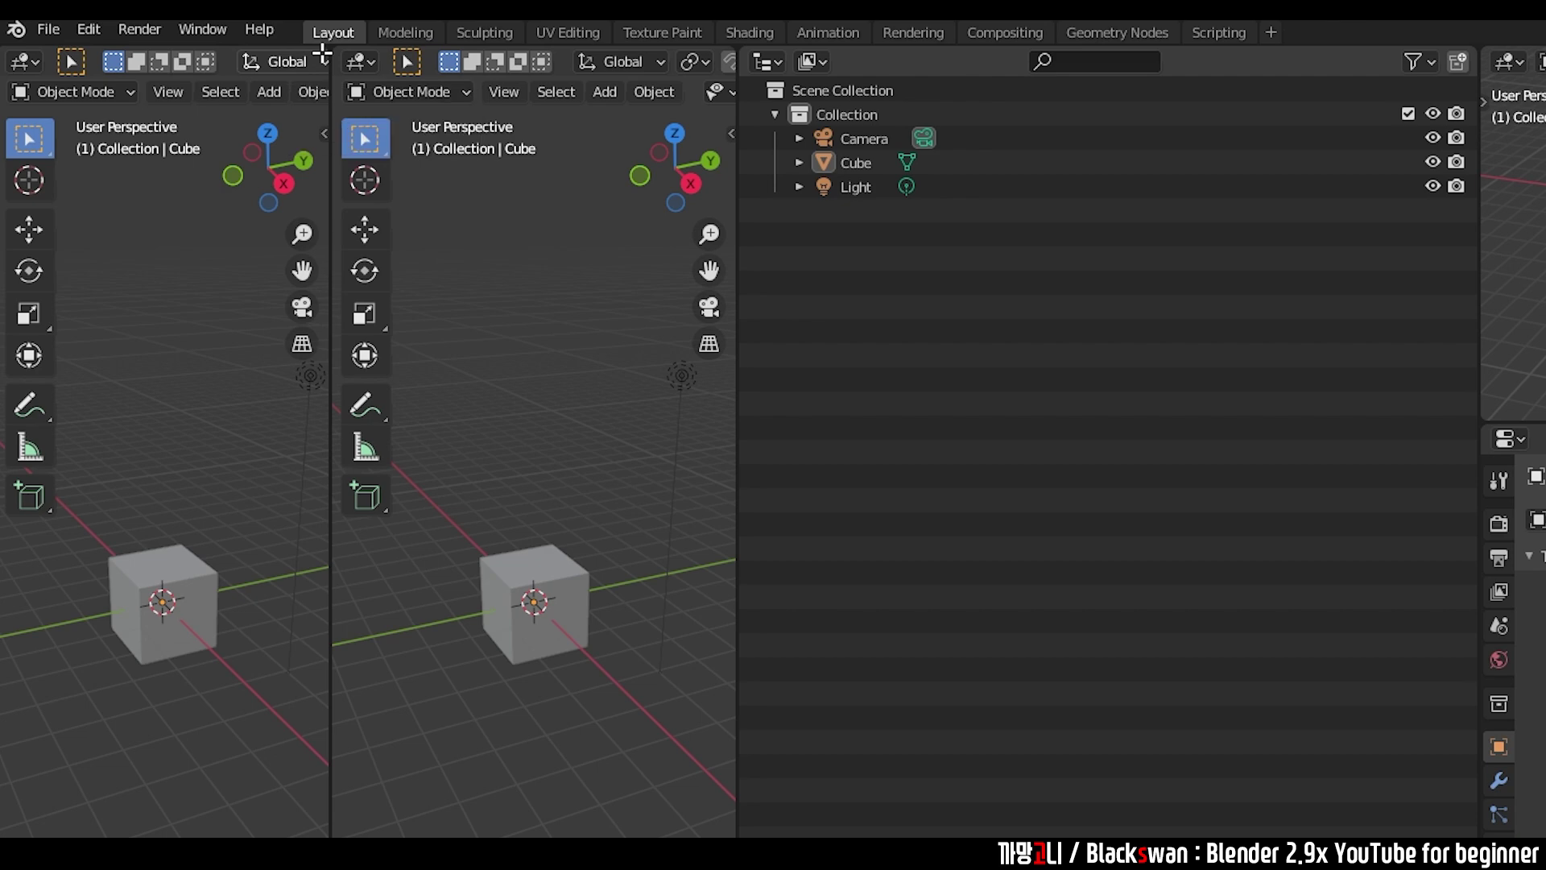
{"action": "left_click_drag", "start_coordinate": [322, 50], "coordinate": [437, 120]}
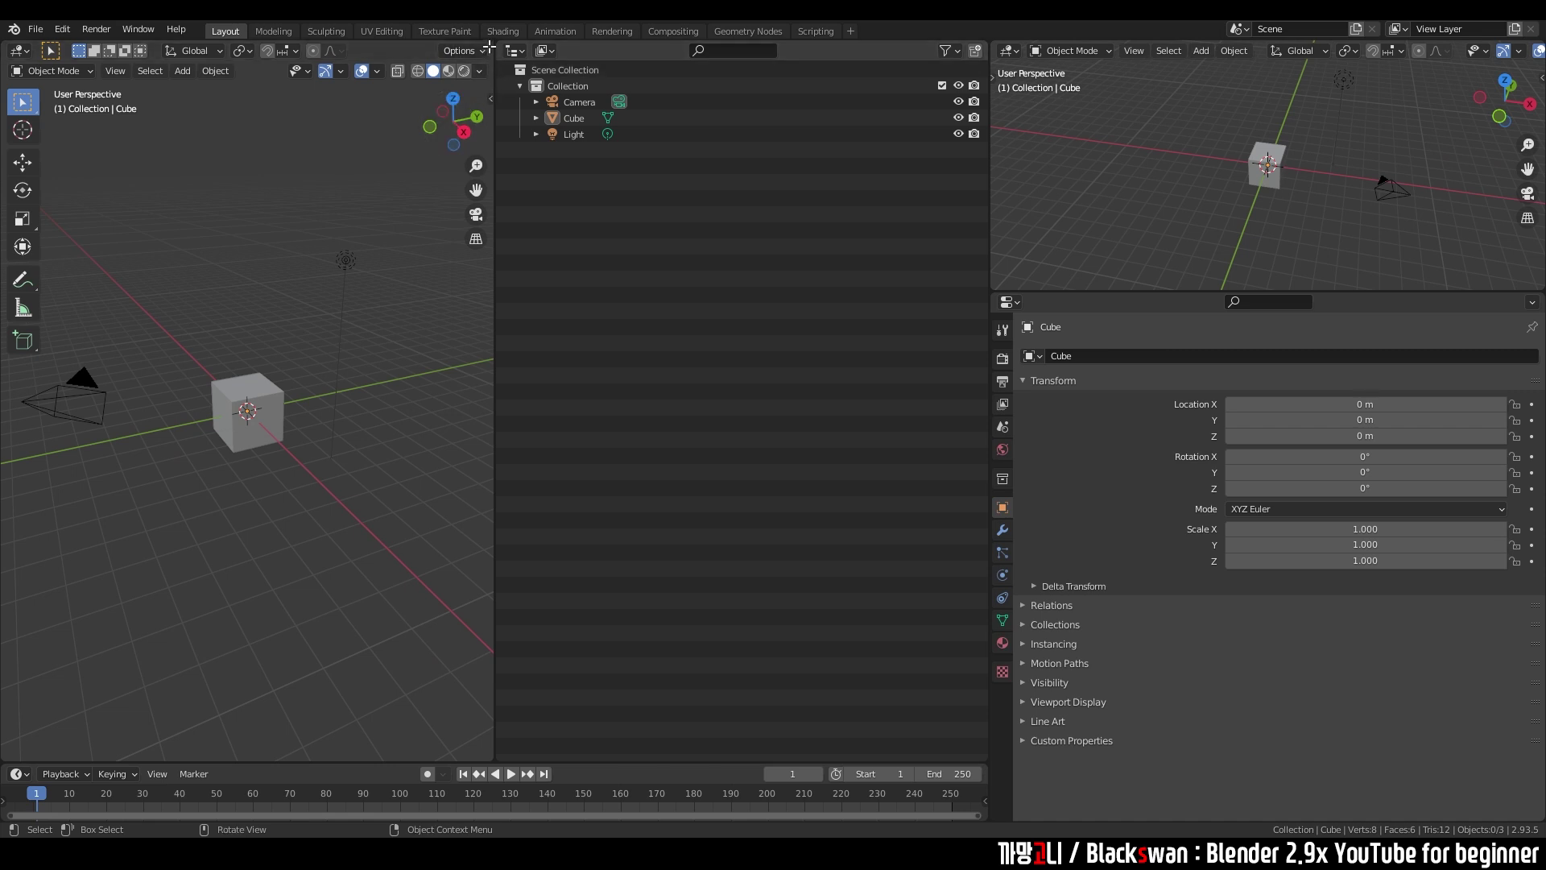
{"action": "left_click_drag", "start_coordinate": [489, 48], "coordinate": [595, 77]}
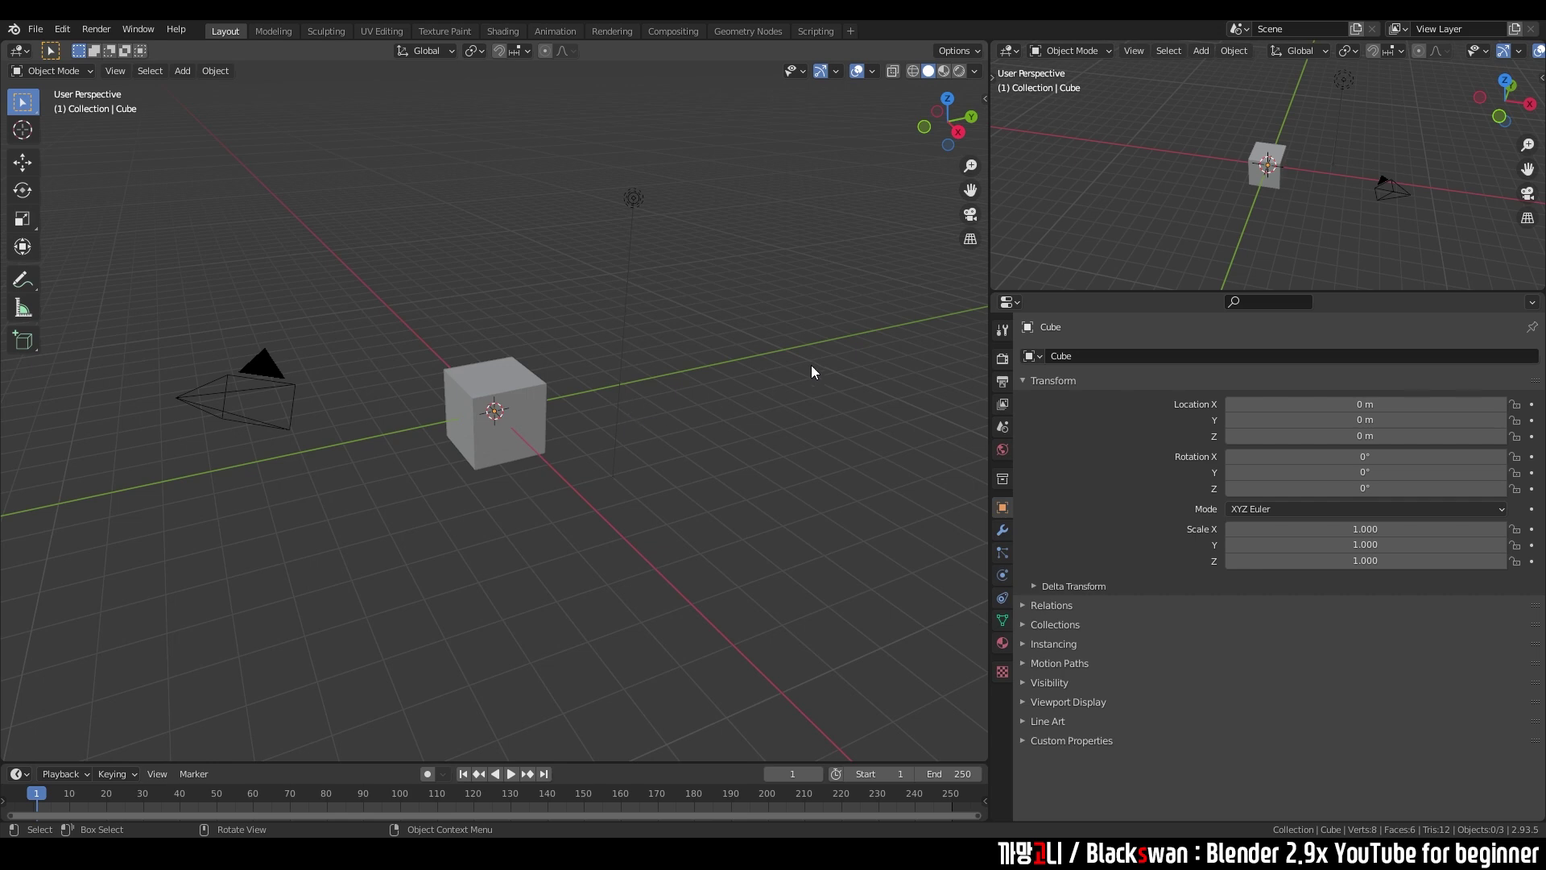
- Split the main 3D viewport into two vertical halves and merge them back using Join Areas
{"action": "left_click_drag", "start_coordinate": [985, 44], "coordinate": [509, 80]}
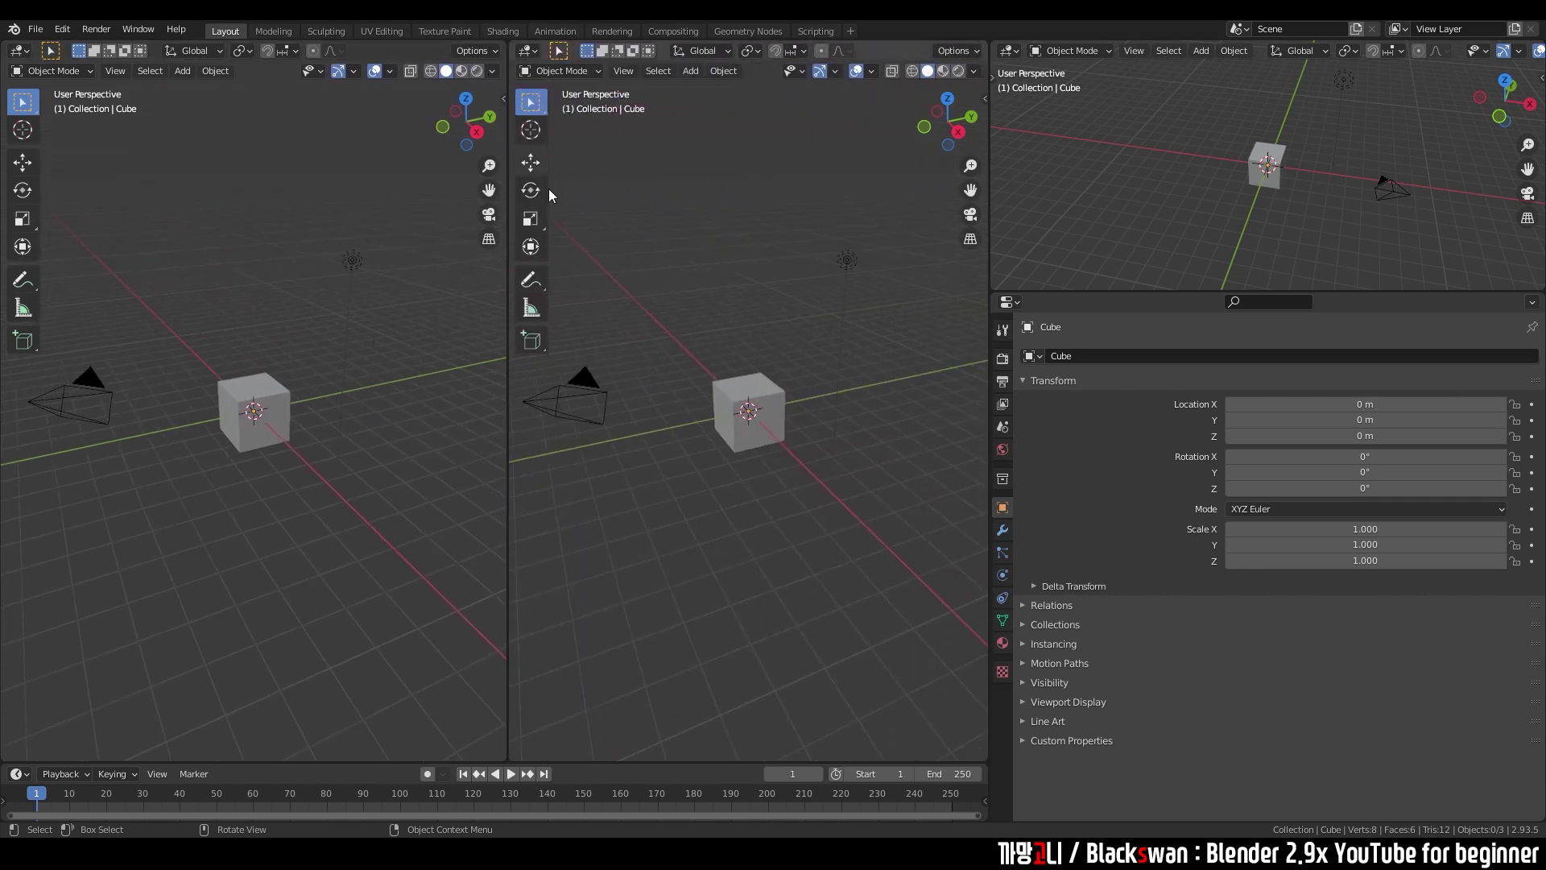
{"action": "right_click", "coordinate": [508, 411]}
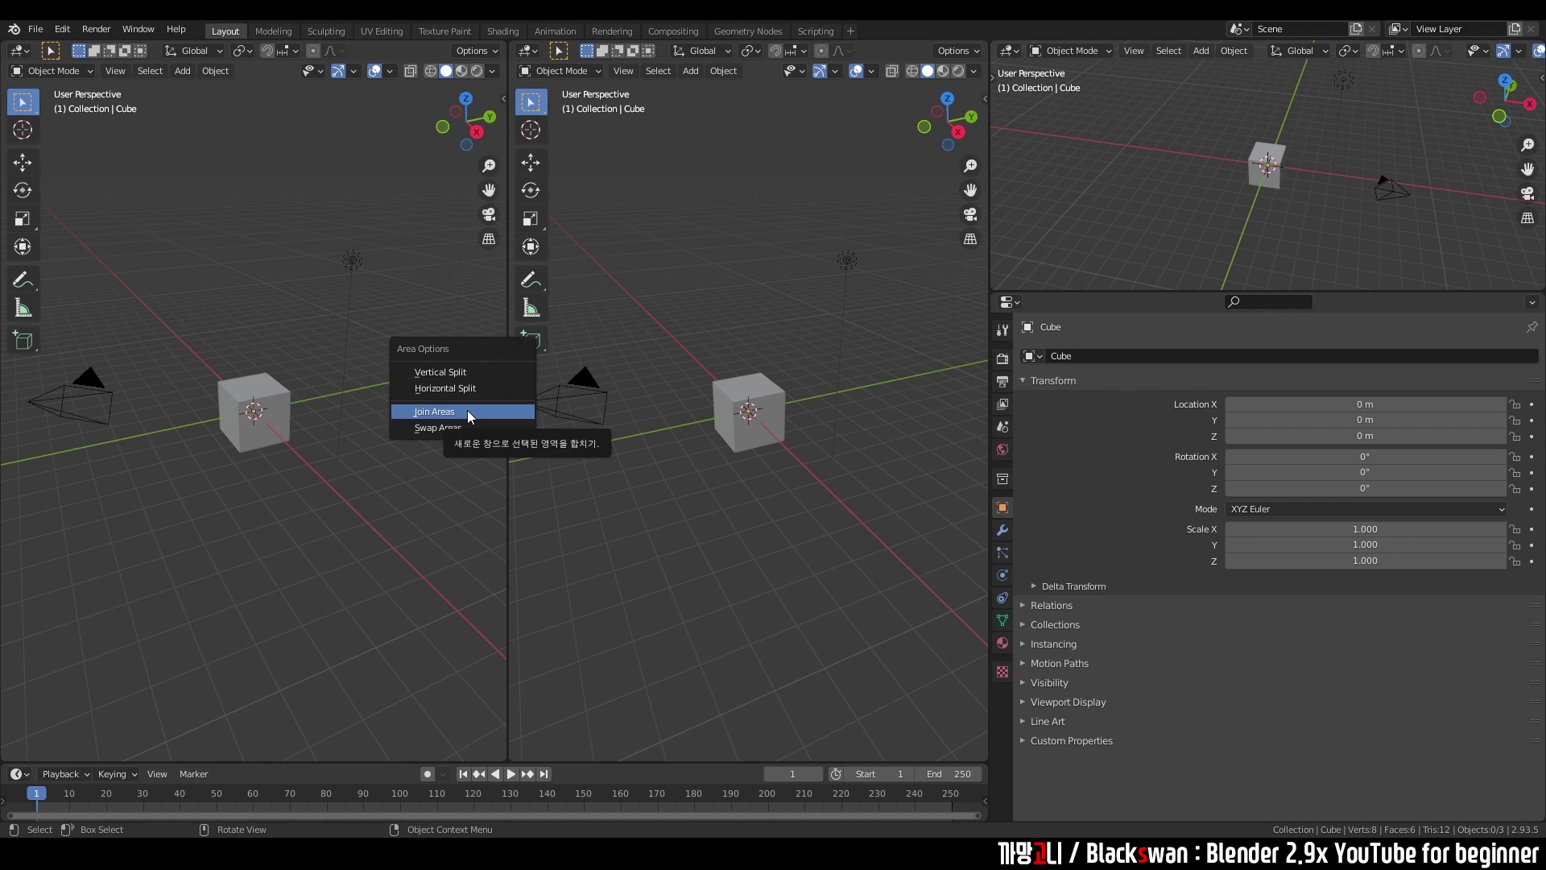
{"action": "left_click", "coordinate": [468, 411]}
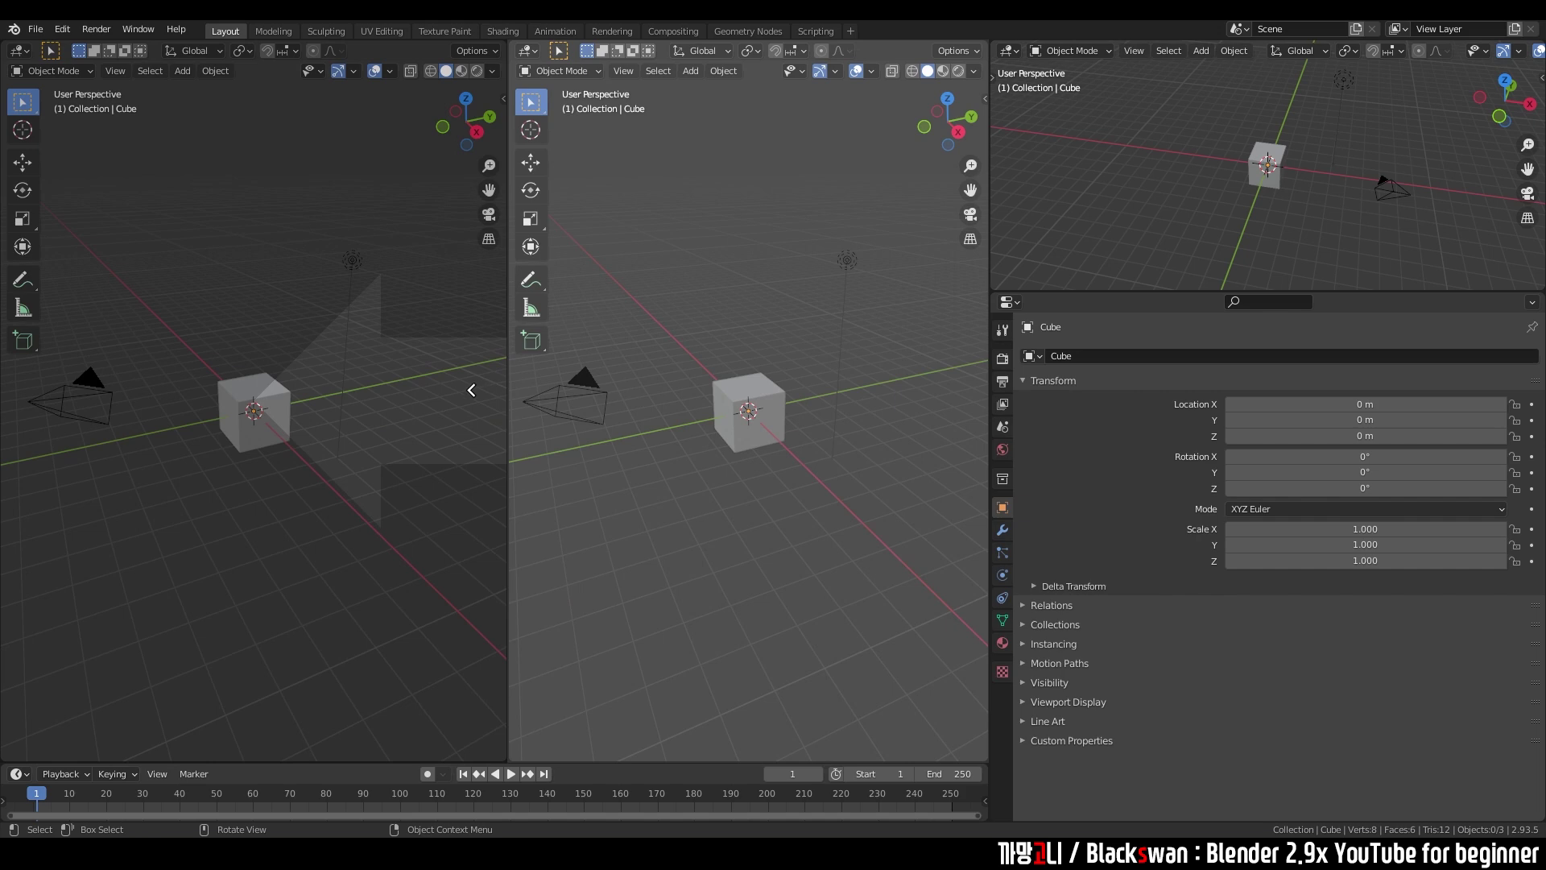
{"action": "left_click", "coordinate": [472, 390]}
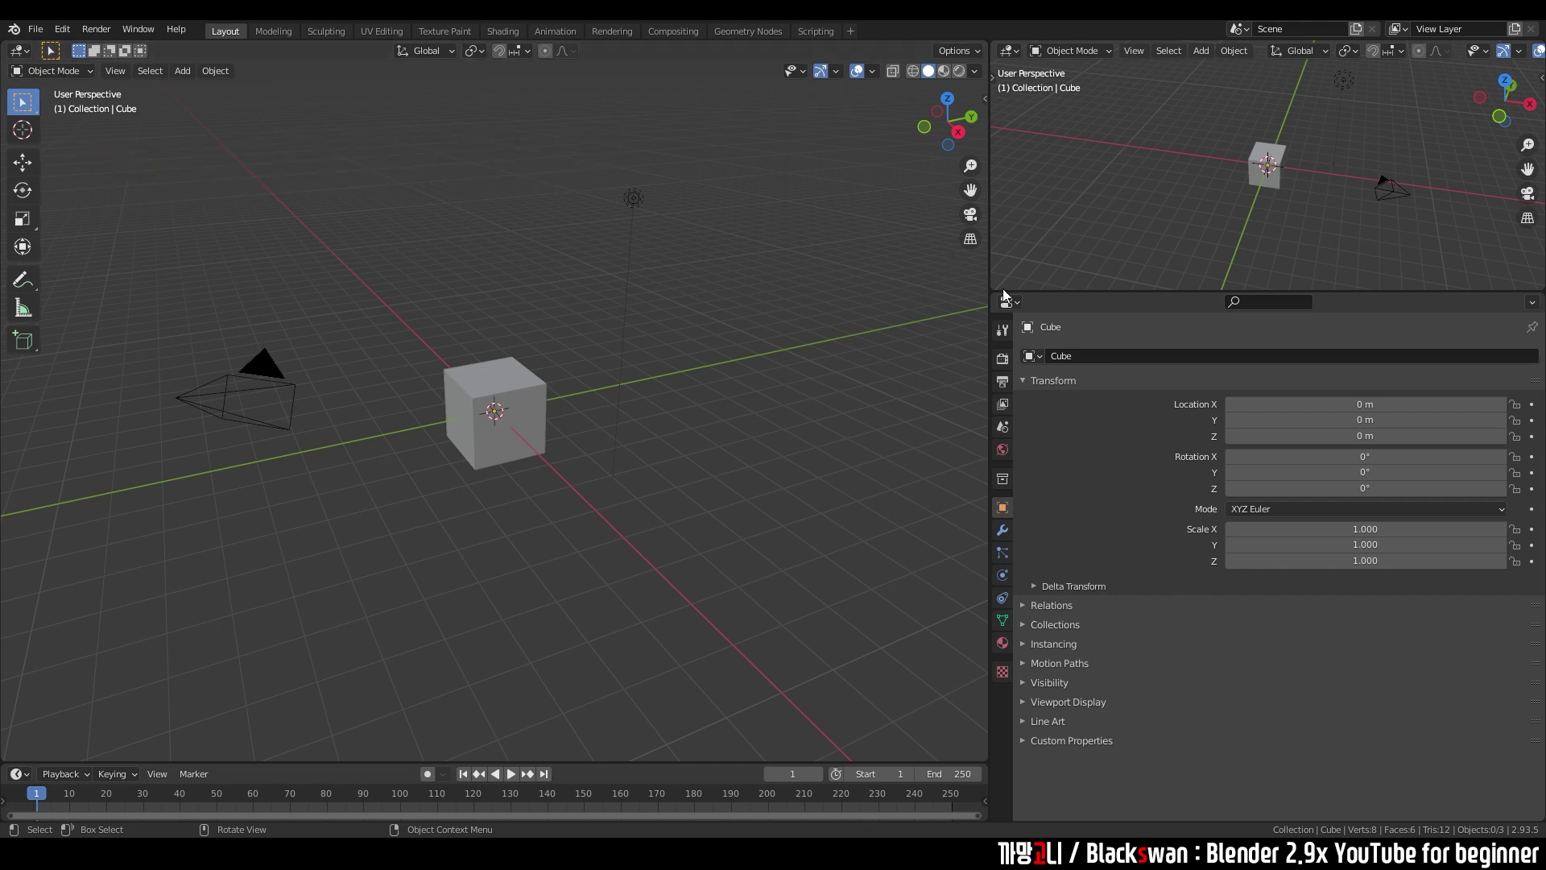
- Change the small 3D viewport above the Properties editor back to the Outliner and widen the main 3D viewport
{"action": "left_click", "coordinate": [1010, 51]}
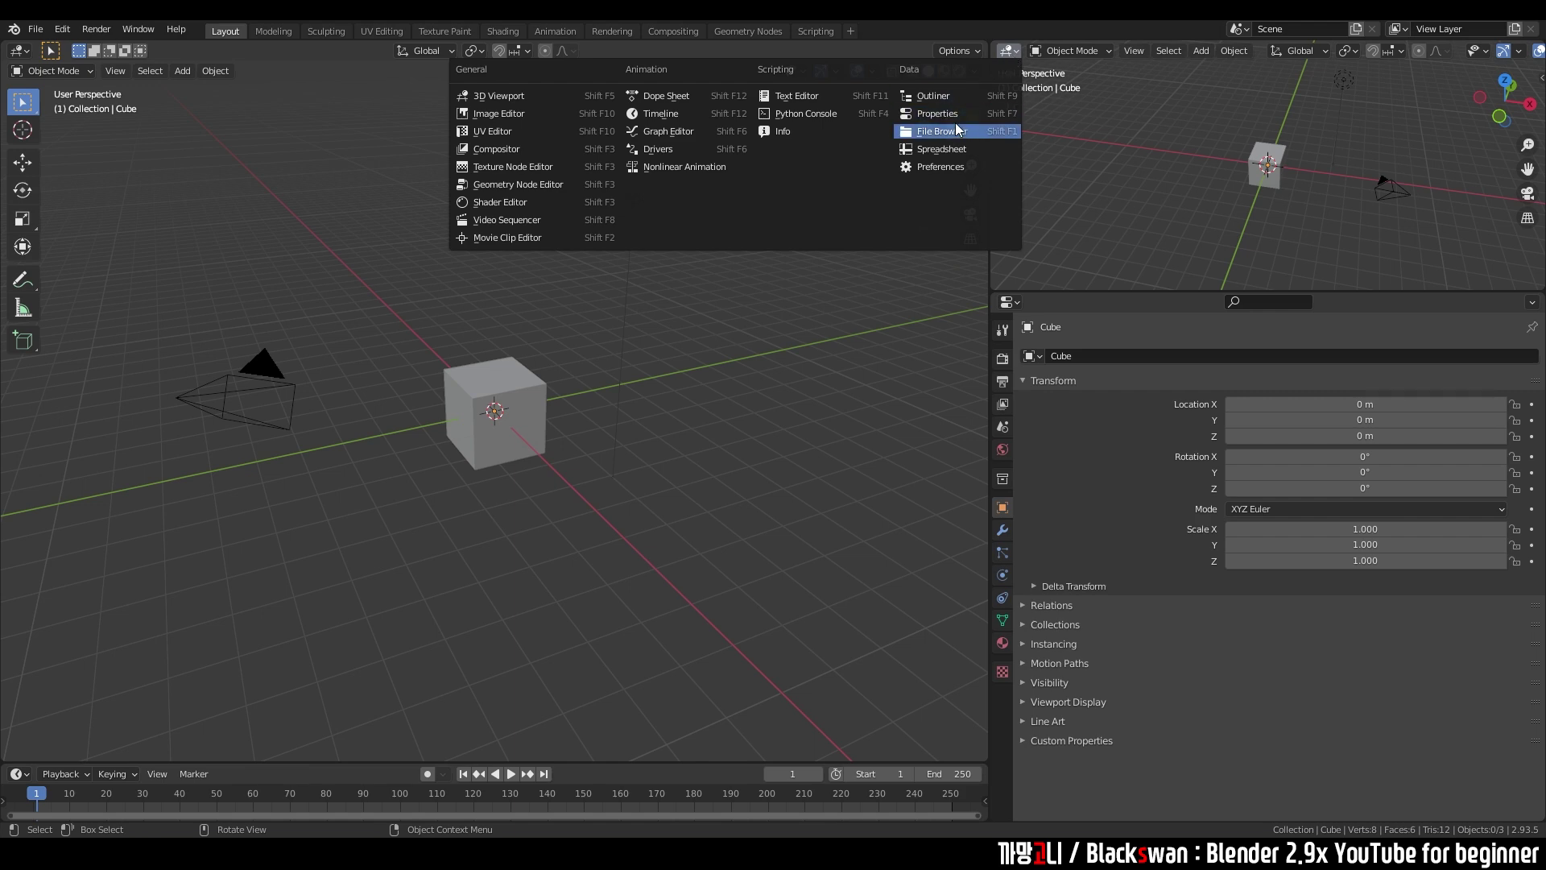
{"action": "left_click", "coordinate": [944, 99]}
{"action": "left_click_drag", "start_coordinate": [989, 125], "coordinate": [1192, 169]}
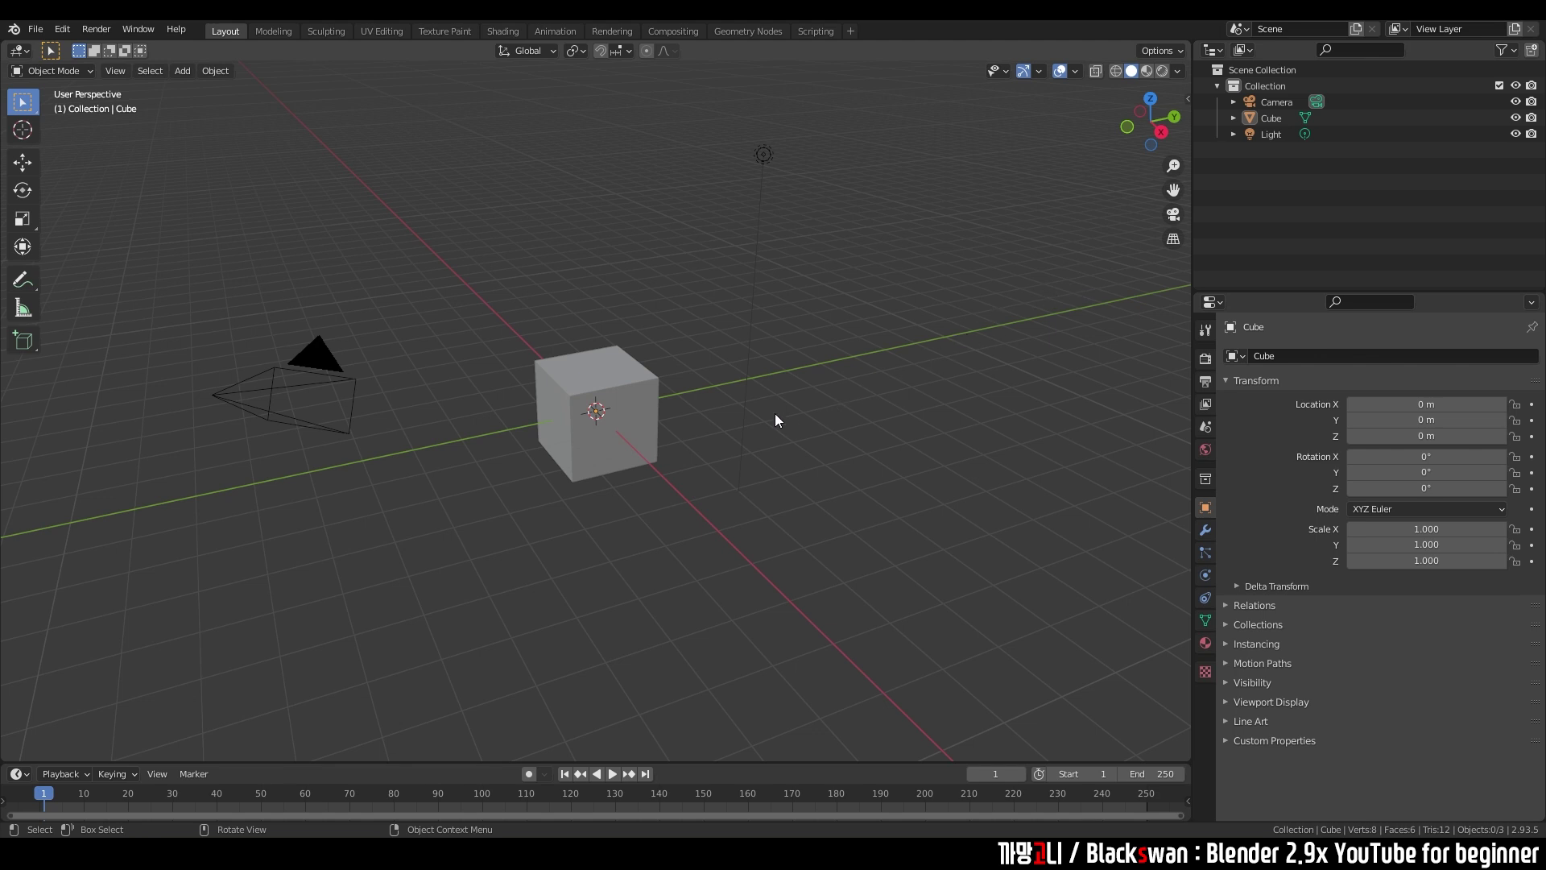
- Duplicate the default cube and place the copy beside the original
{"action": "left_click_drag", "start_coordinate": [160, 110], "coordinate": [1041, 693]}
{"action": "left_click", "coordinate": [790, 514]}
{"action": "left_click", "coordinate": [611, 416]}
{"action": "key", "text": "shift+d"}
{"action": "left_click", "coordinate": [810, 414]}
- Pull one back top corner of the original cube up into a peak in Edit Mode
{"action": "left_click", "coordinate": [641, 416]}
{"action": "key", "text": "Tab"}
{"action": "left_click", "coordinate": [629, 353]}
{"action": "key", "text": "g"}
{"action": "left_click", "coordinate": [695, 288]}
{"action": "key", "text": "Tab"}
- Add a Monkey mesh, move it out beside the cubes and scale it up to about 1.711
{"action": "key", "text": "shift+a"}
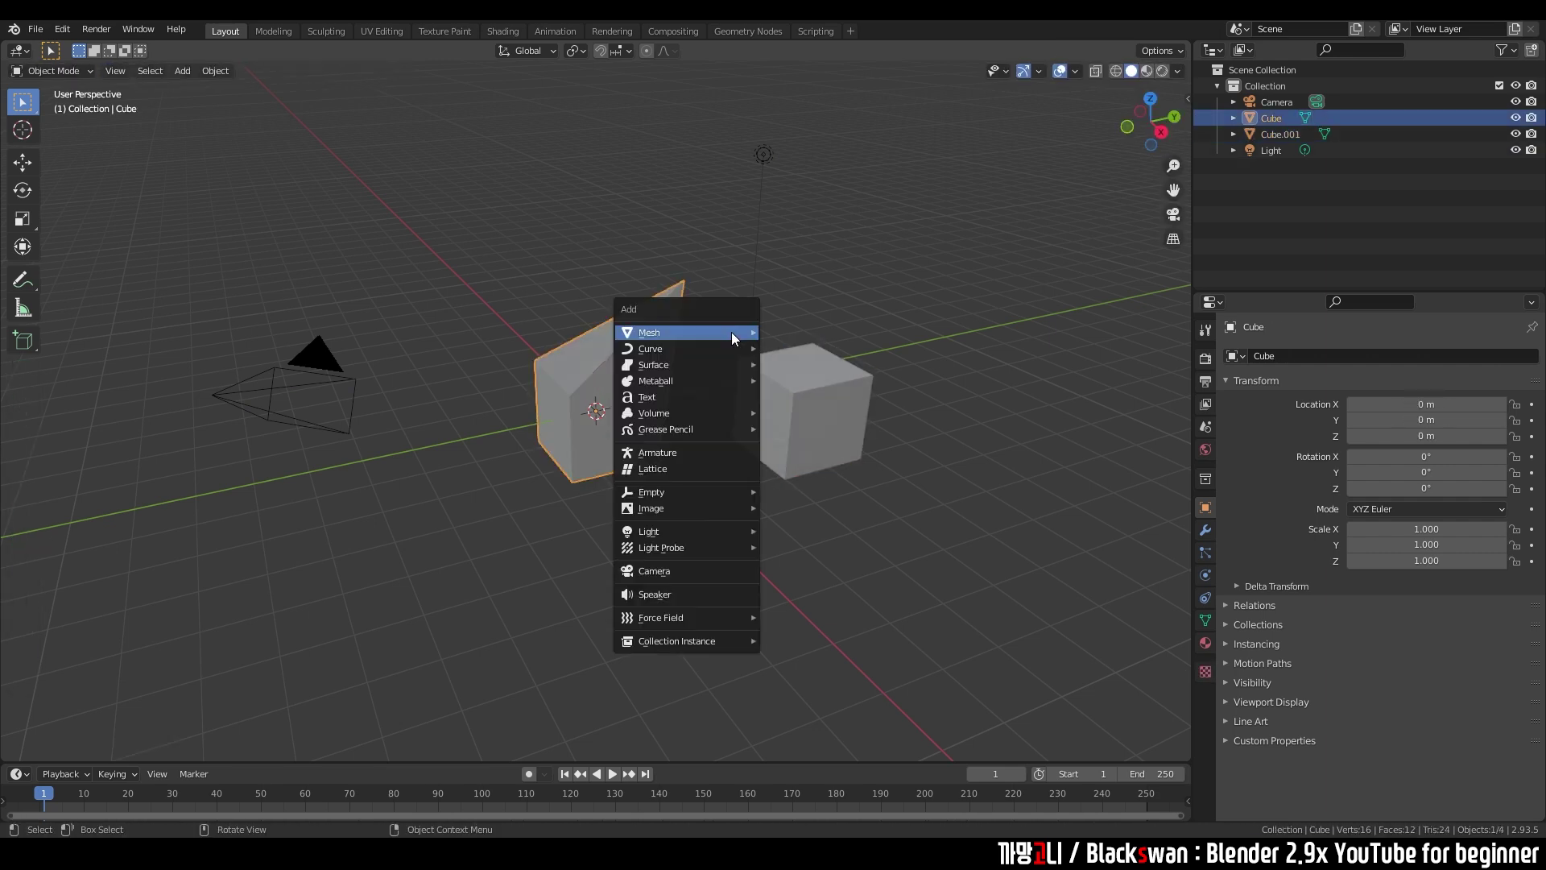
{"action": "mouse_move", "coordinate": [733, 338]}
{"action": "left_click", "coordinate": [793, 484]}
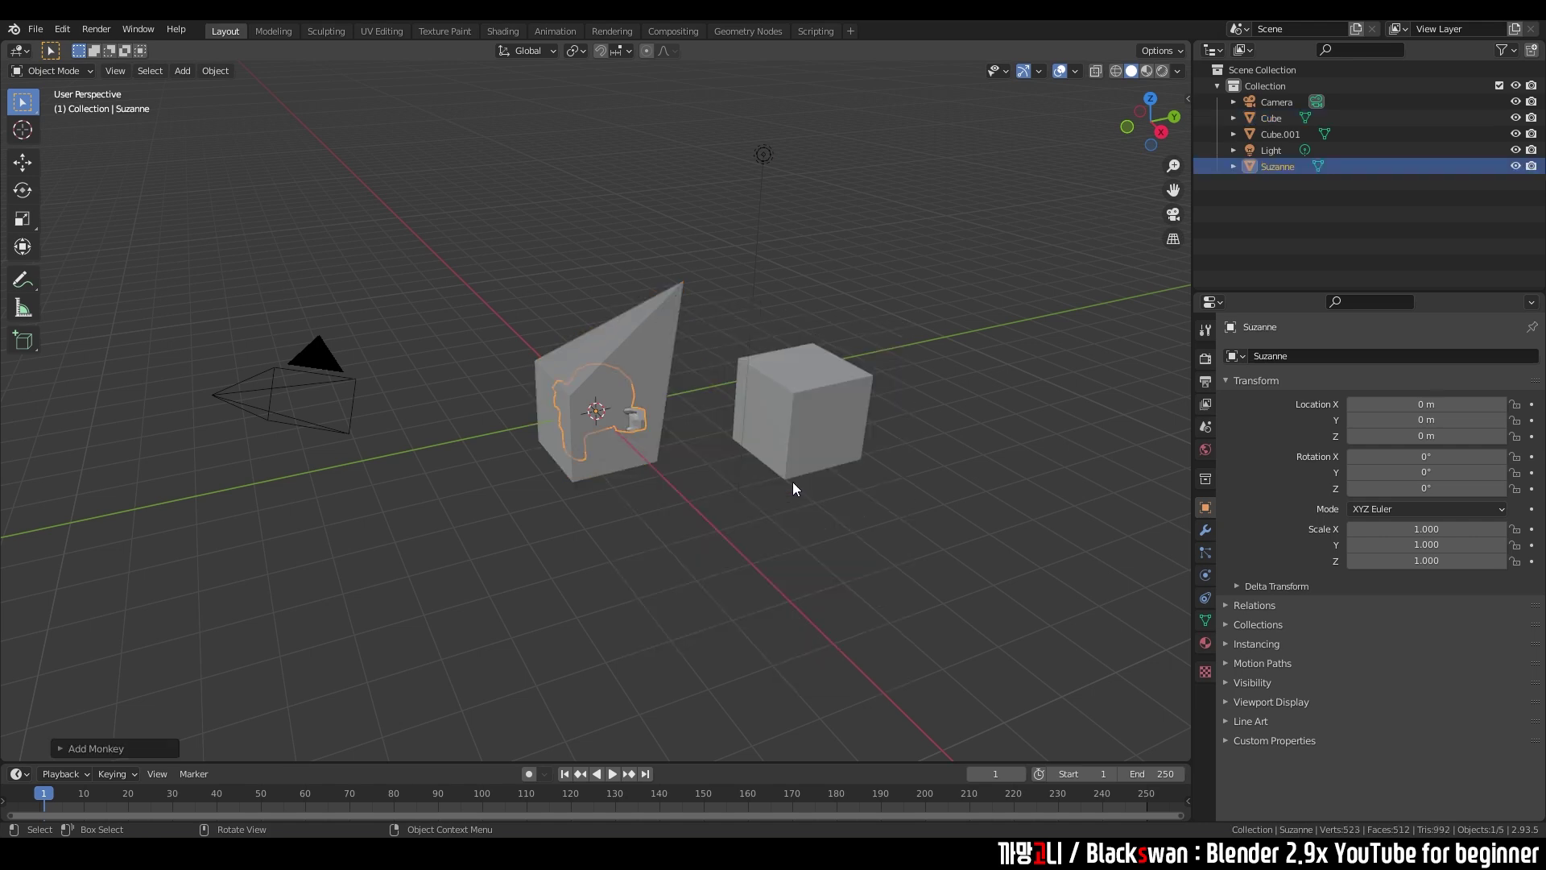
{"action": "key", "text": "g"}
{"action": "left_click", "coordinate": [658, 383]}
{"action": "key", "text": "s"}
{"action": "left_click", "coordinate": [729, 548]}
- Select all objects in the 3D viewport and again as the range from Camera to Suzanne in the Outliner, clearing each selection
{"action": "middle_click_drag", "start_coordinate": [534, 495], "coordinate": [326, 386]}
{"action": "left_click_drag", "start_coordinate": [304, 133], "coordinate": [927, 612]}
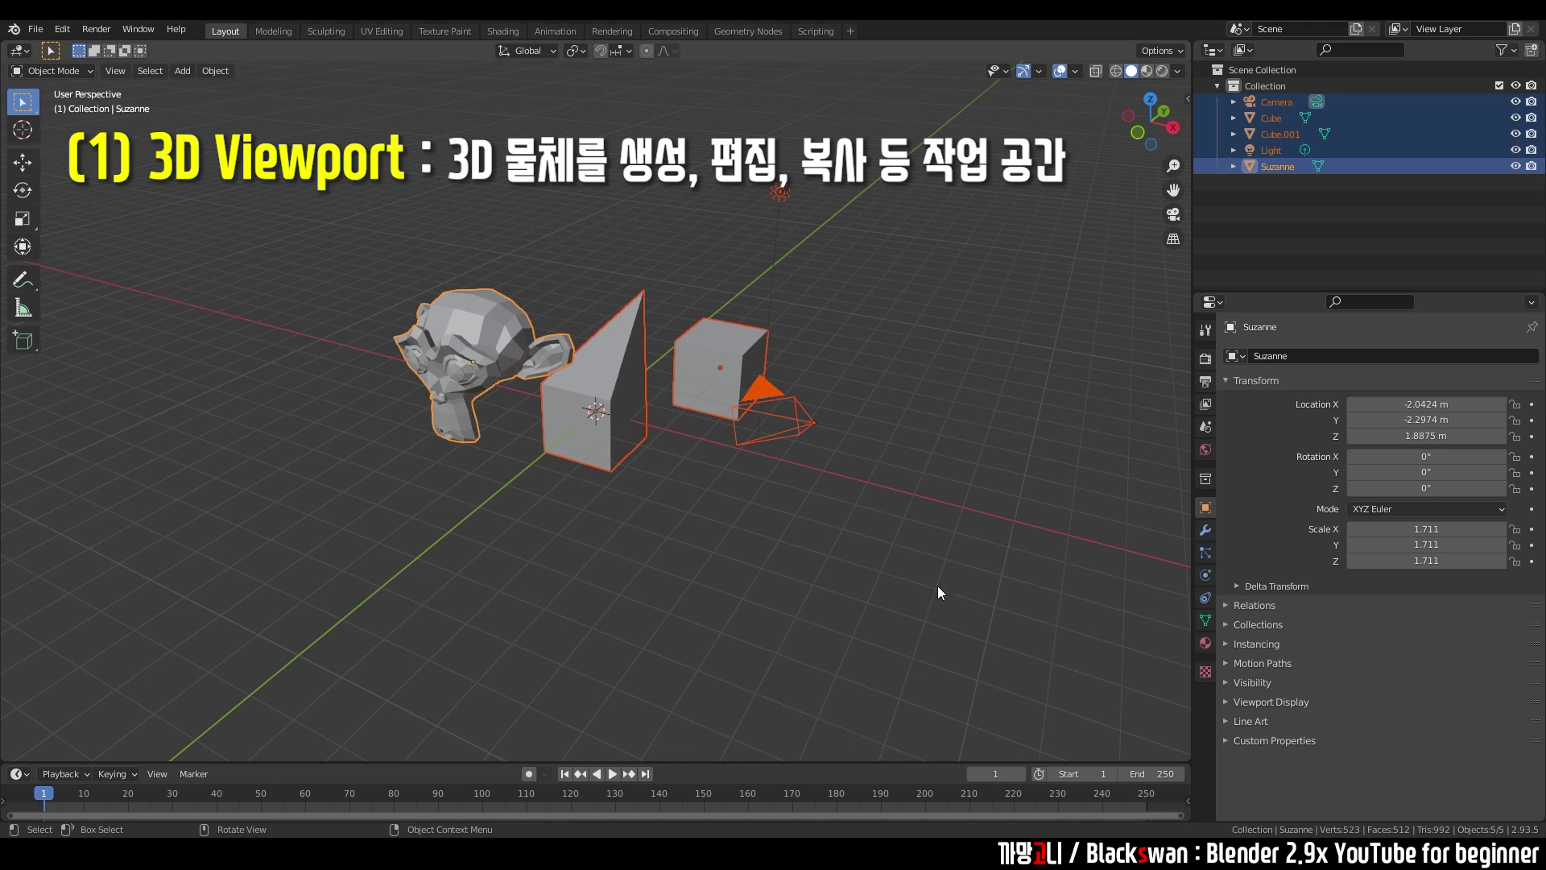
{"action": "left_click", "coordinate": [1050, 462]}
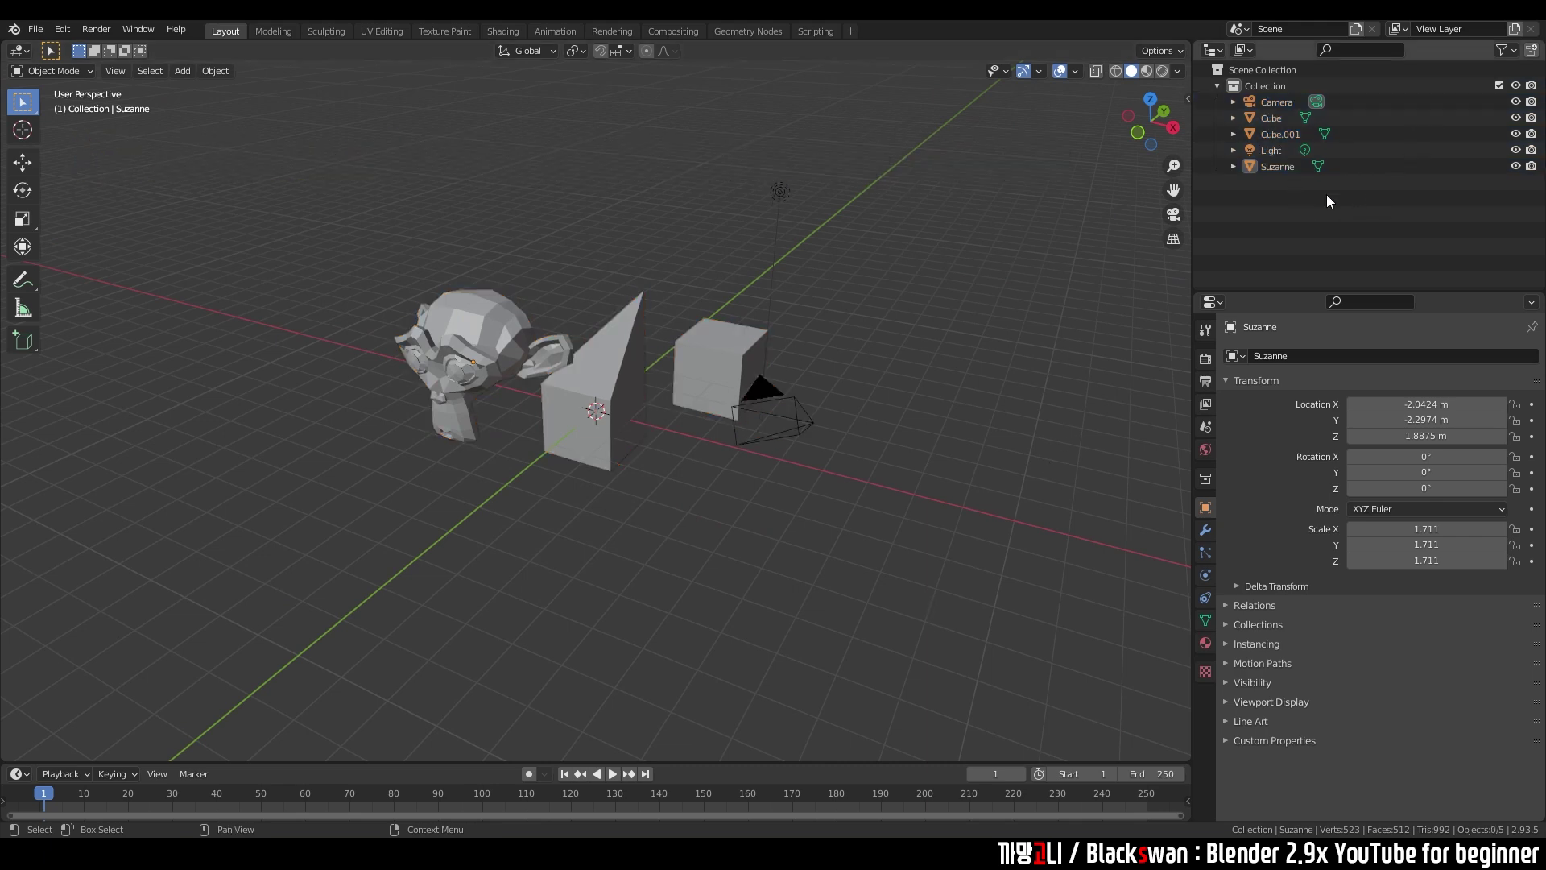
{"action": "left_click", "coordinate": [1268, 103]}
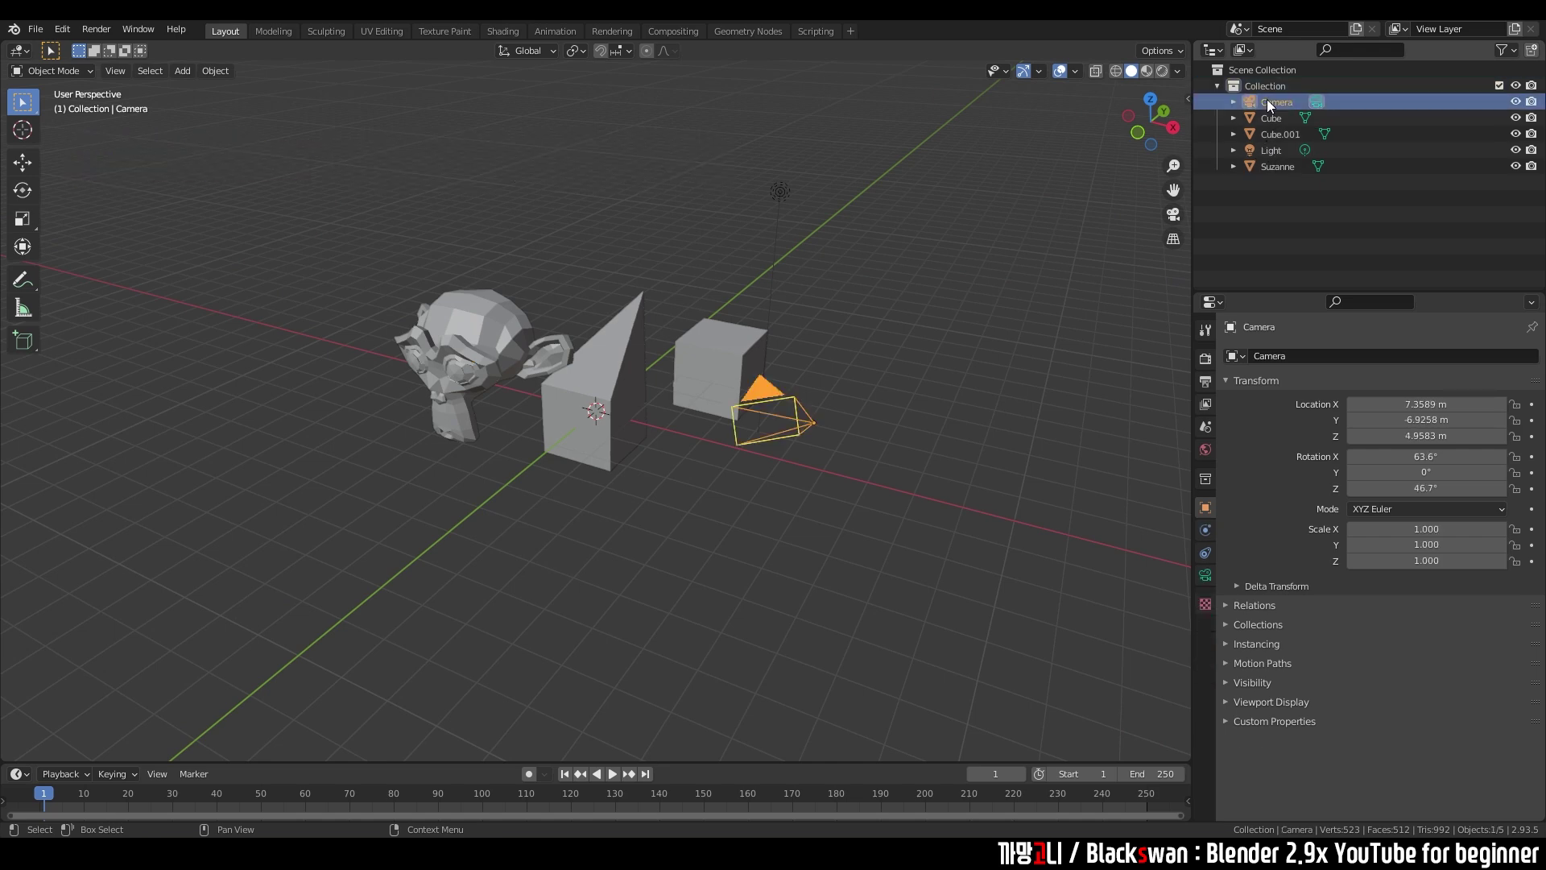
{"action": "left_click", "coordinate": [1264, 166], "text": "shift"}
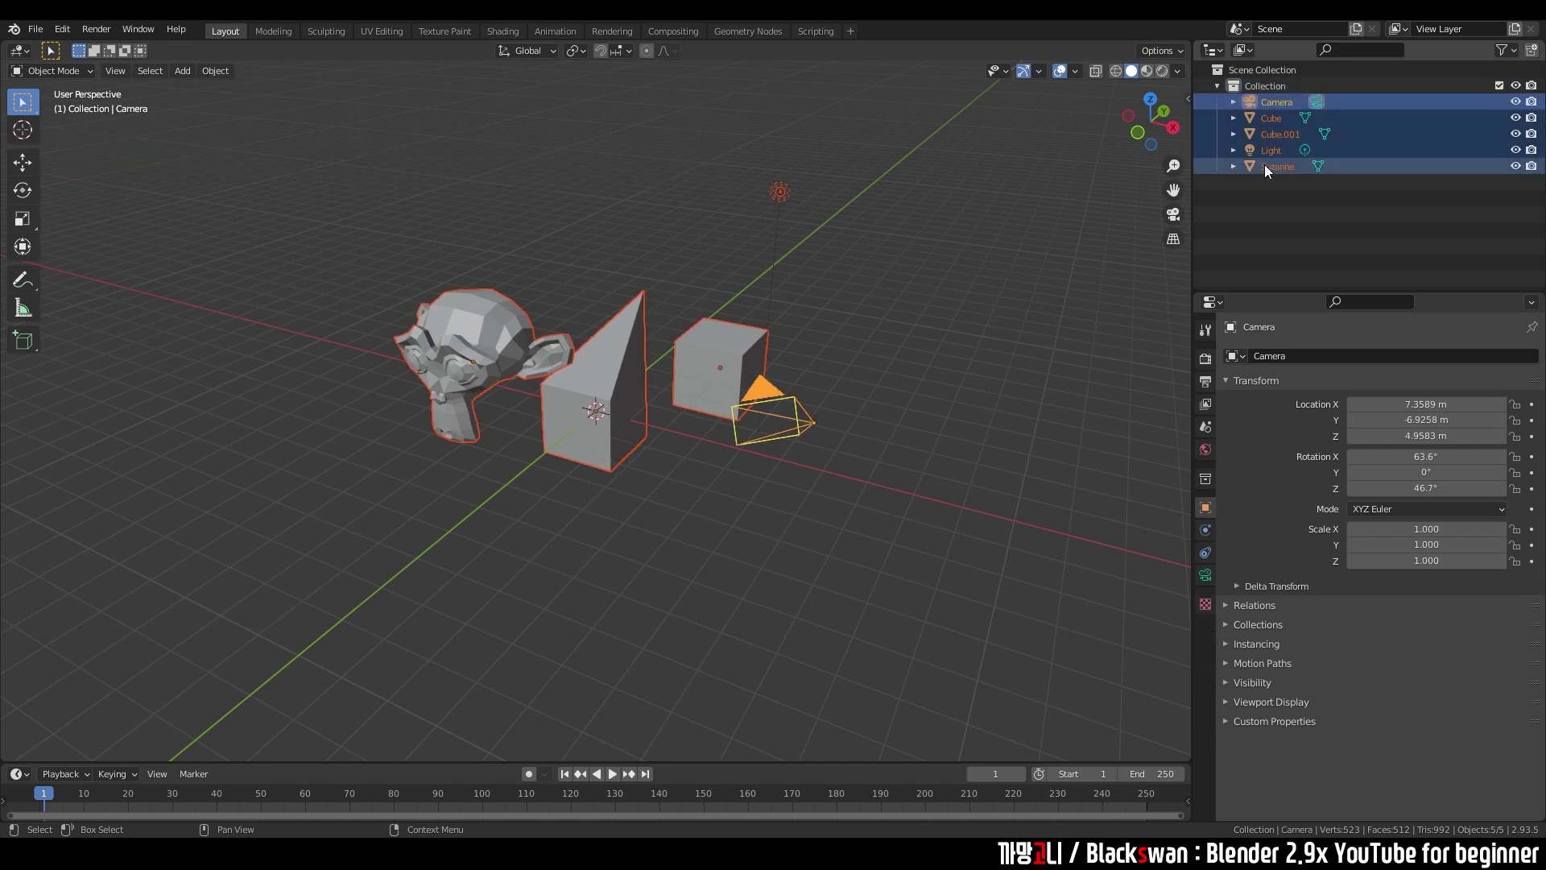
{"action": "left_click", "coordinate": [961, 271]}
- Select the deformed cube and the light in turn, and box-select all objects in the viewport and the Outliner
{"action": "left_click", "coordinate": [593, 401]}
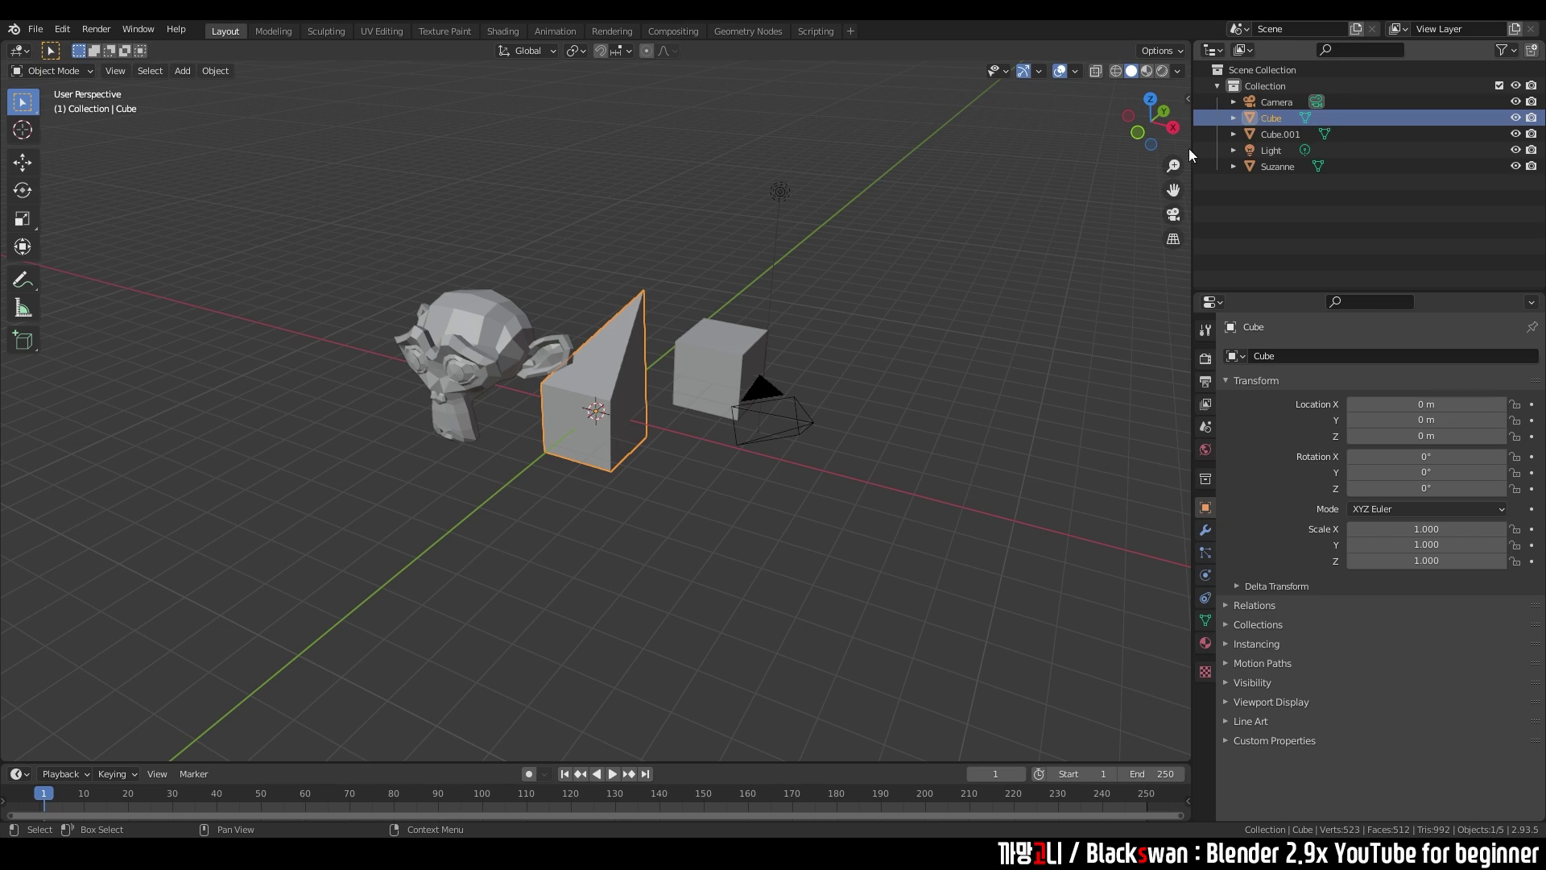
{"action": "left_click", "coordinate": [779, 193]}
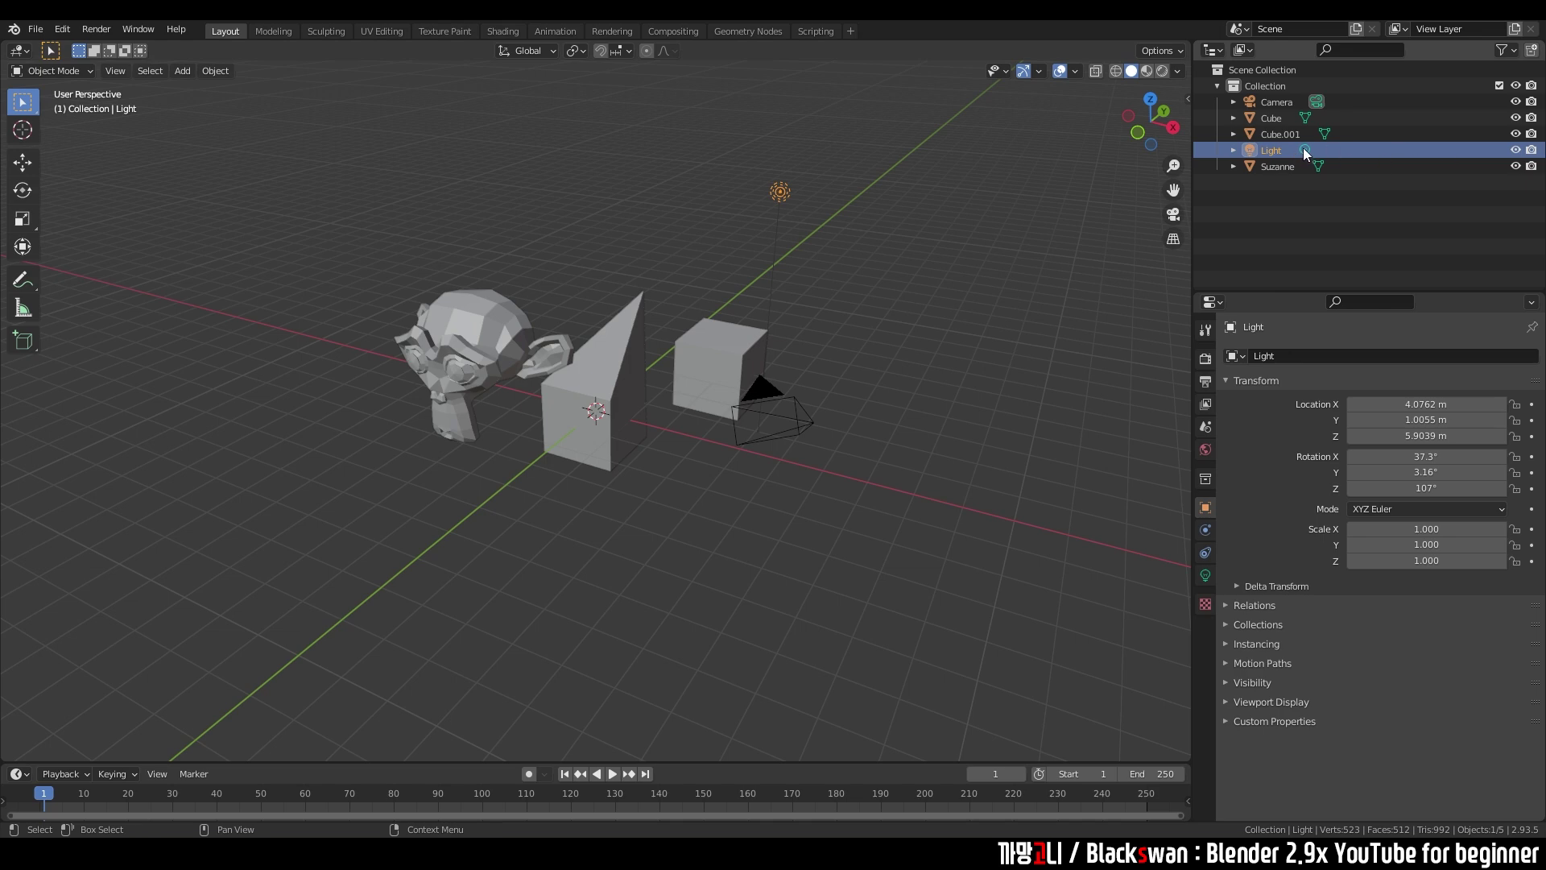
{"action": "left_click_drag", "start_coordinate": [307, 150], "coordinate": [882, 527]}
{"action": "left_click_drag", "start_coordinate": [1389, 234], "coordinate": [1238, 85]}
{"action": "left_click", "coordinate": [1300, 207]}
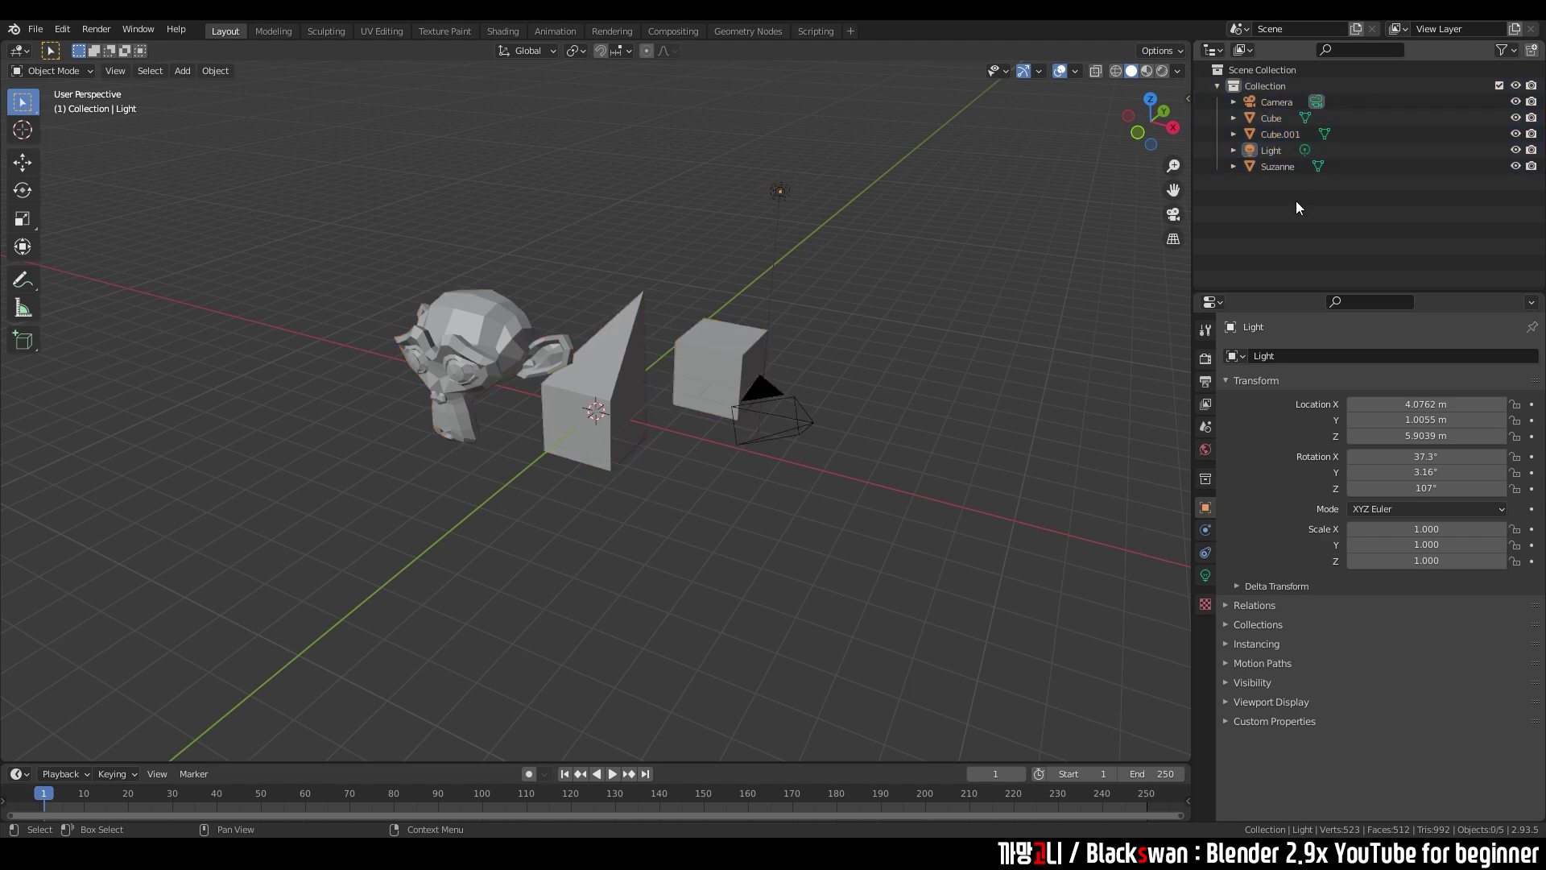
{"action": "left_click_drag", "start_coordinate": [1313, 203], "coordinate": [1246, 104]}
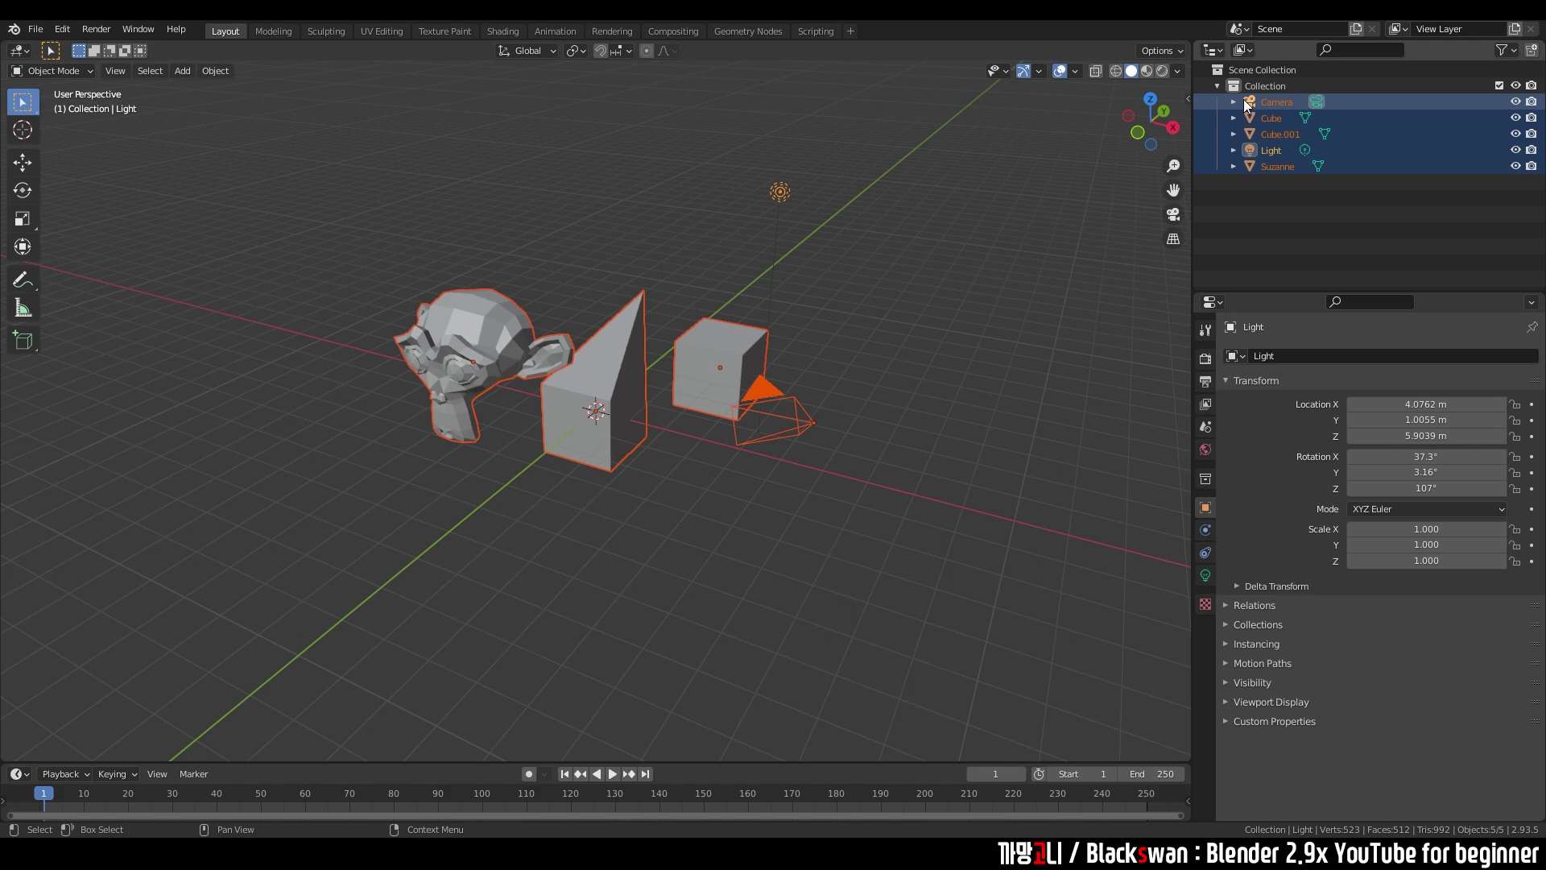
{"action": "left_click", "coordinate": [1282, 240]}
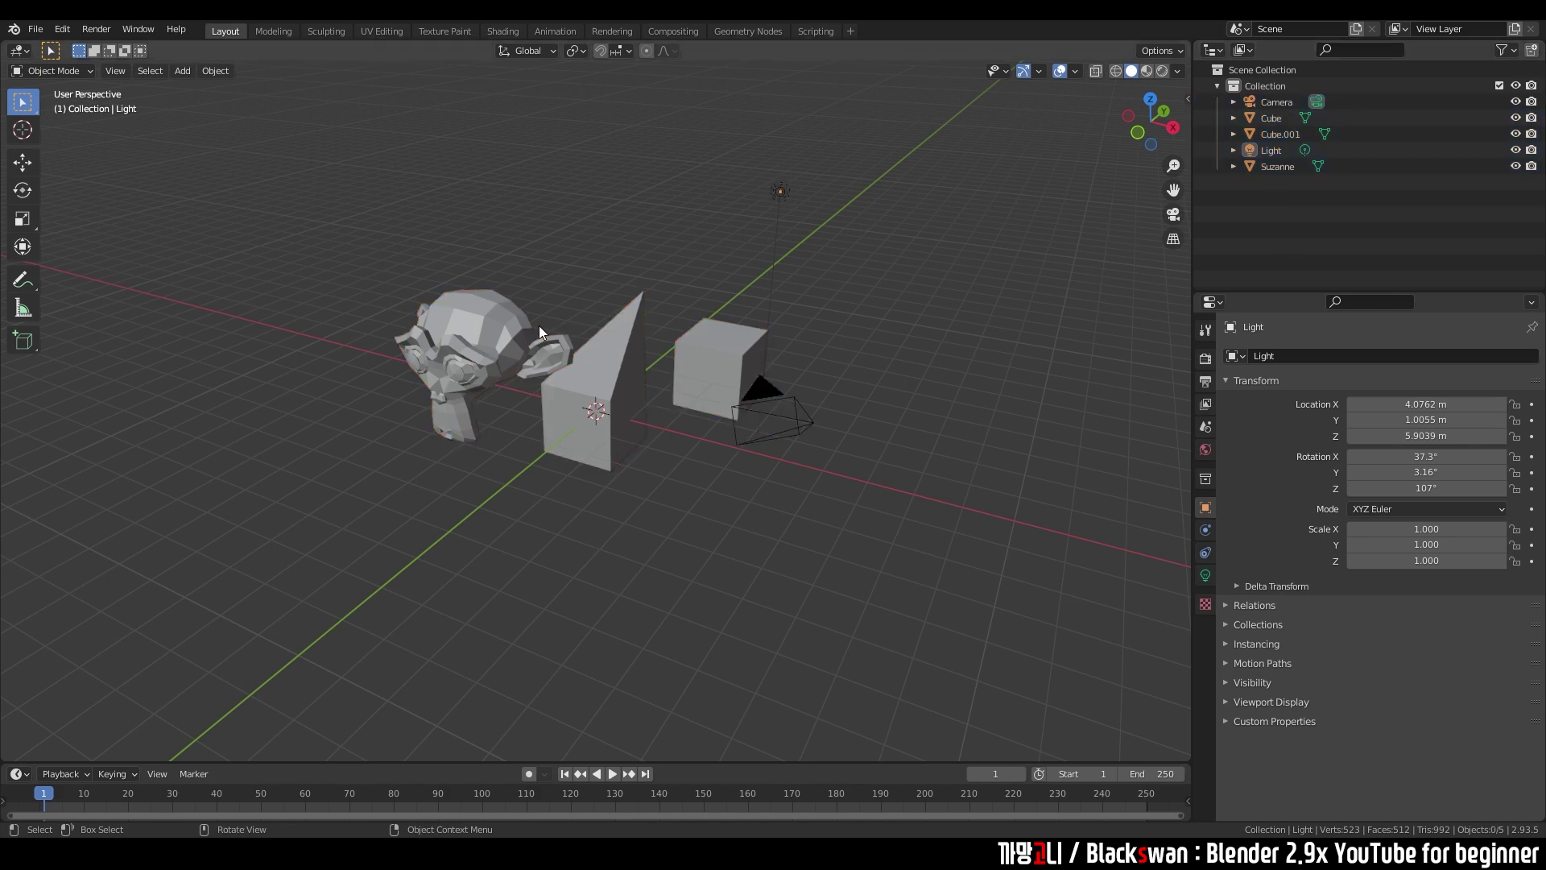
- Select the monkey head to examine its transform values in the Properties editor, and clear the selection
{"action": "left_click", "coordinate": [489, 339]}
{"action": "scroll", "coordinate": [489, 338], "scroll_direction": "down", "scroll_amount": 1}
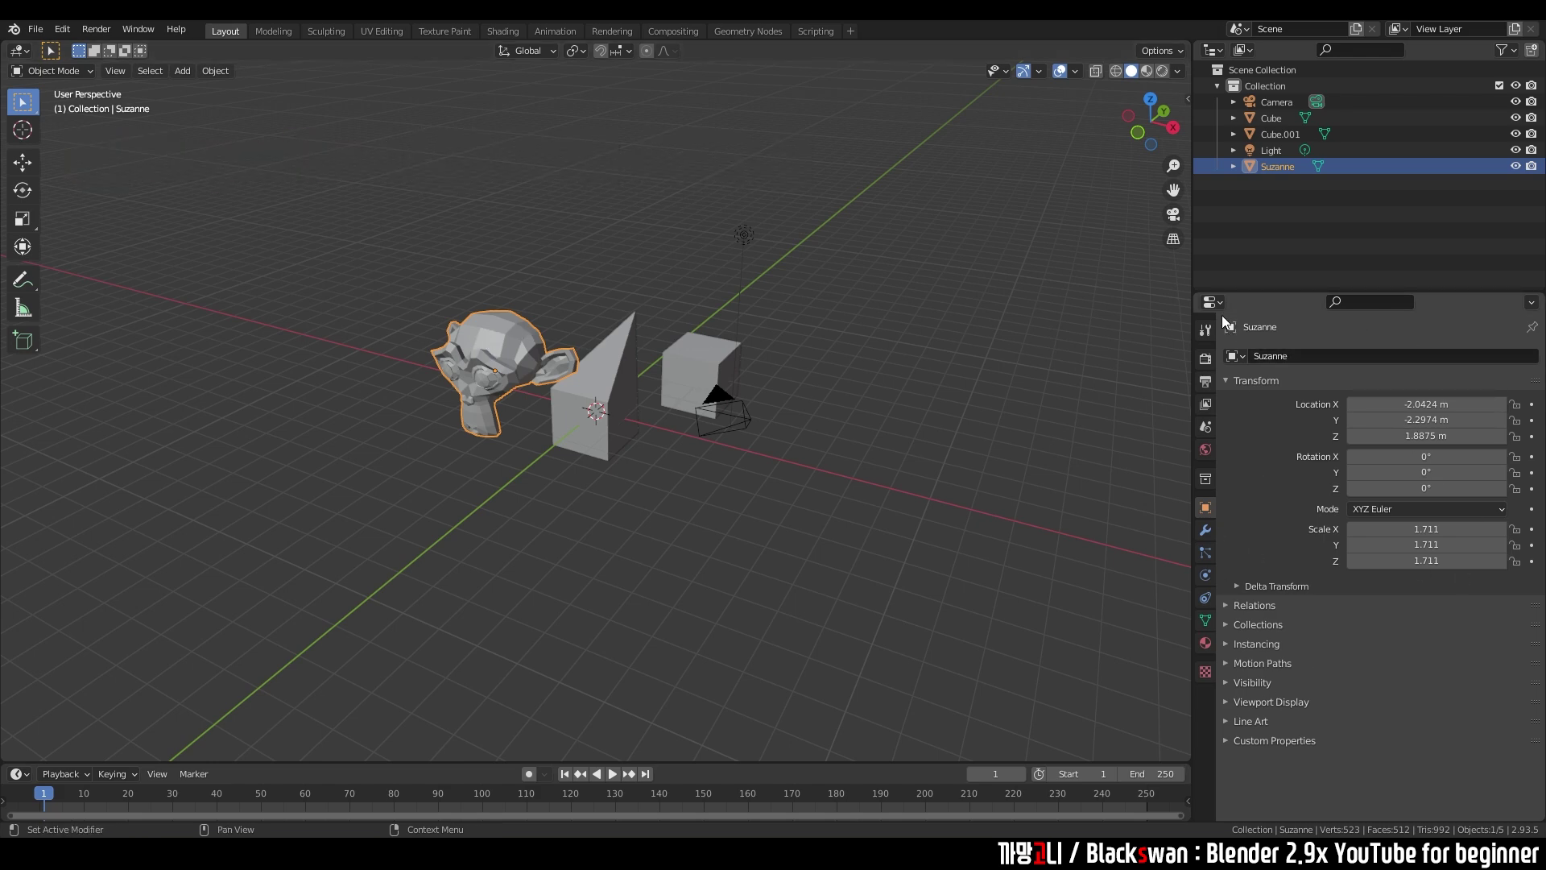
{"action": "left_click", "coordinate": [1068, 504]}
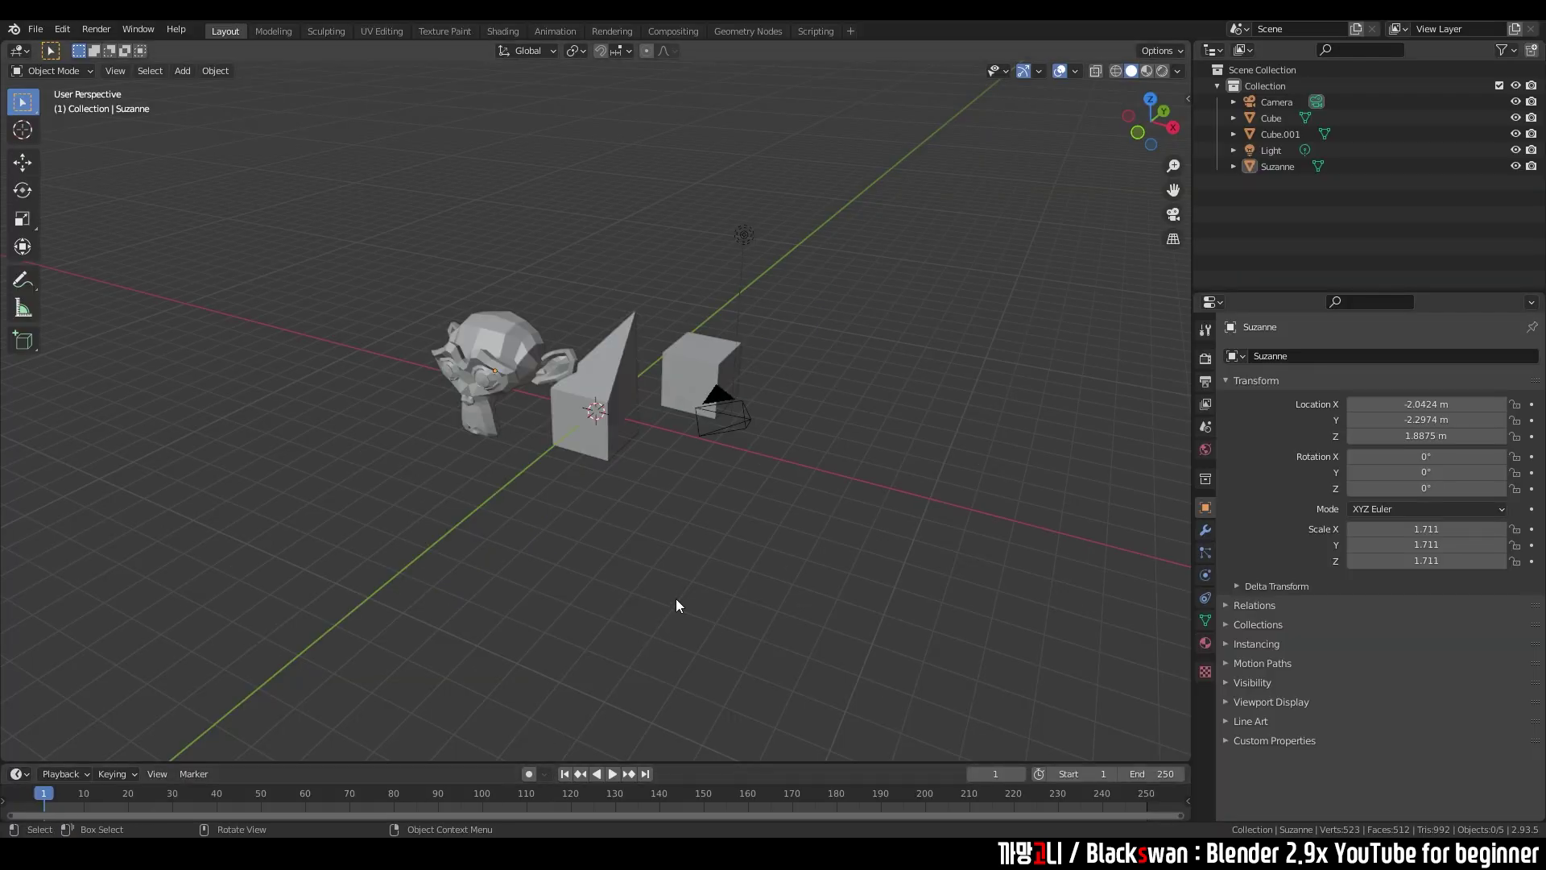
- Play the animation briefly from the start of the Timeline and stop it
{"action": "middle_click_drag", "start_coordinate": [554, 568], "coordinate": [442, 753]}
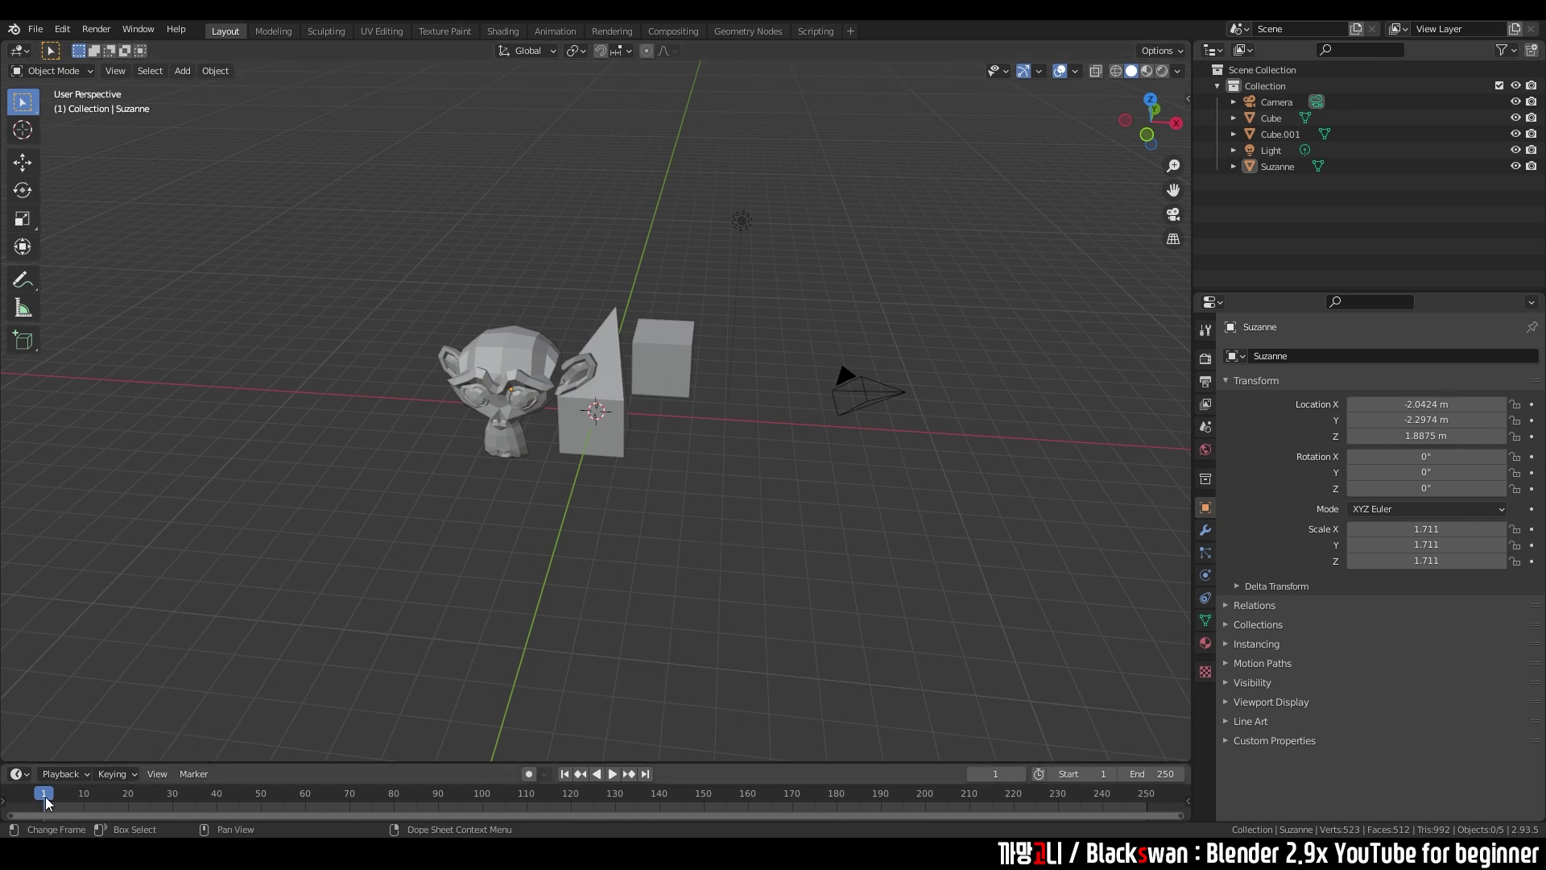
{"action": "key", "text": "space"}
{"action": "left_click", "coordinate": [47, 803]}
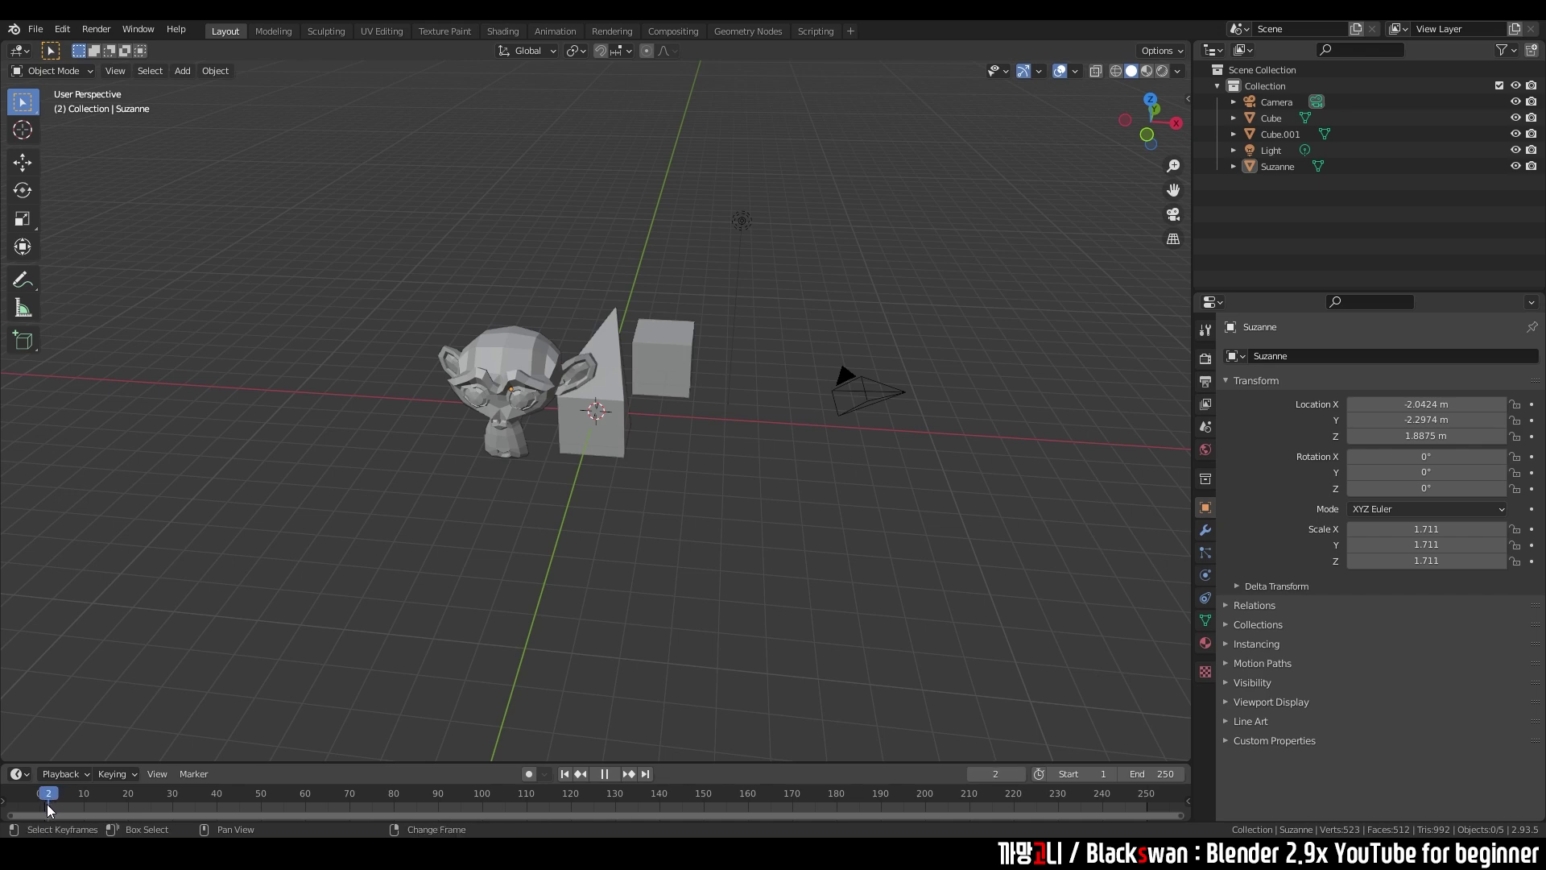
{"action": "key", "text": "space"}
- Delete all objects in the scene, including the camera and the light
{"action": "left_click", "coordinate": [562, 407]}
{"action": "left_click_drag", "start_coordinate": [510, 206], "coordinate": [1013, 488]}
{"action": "key", "text": "Delete"}
- Add a new Monkey mesh at the scene origin and leave it deselected
{"action": "key", "text": "shift+a"}
{"action": "mouse_move", "coordinate": [755, 384]}
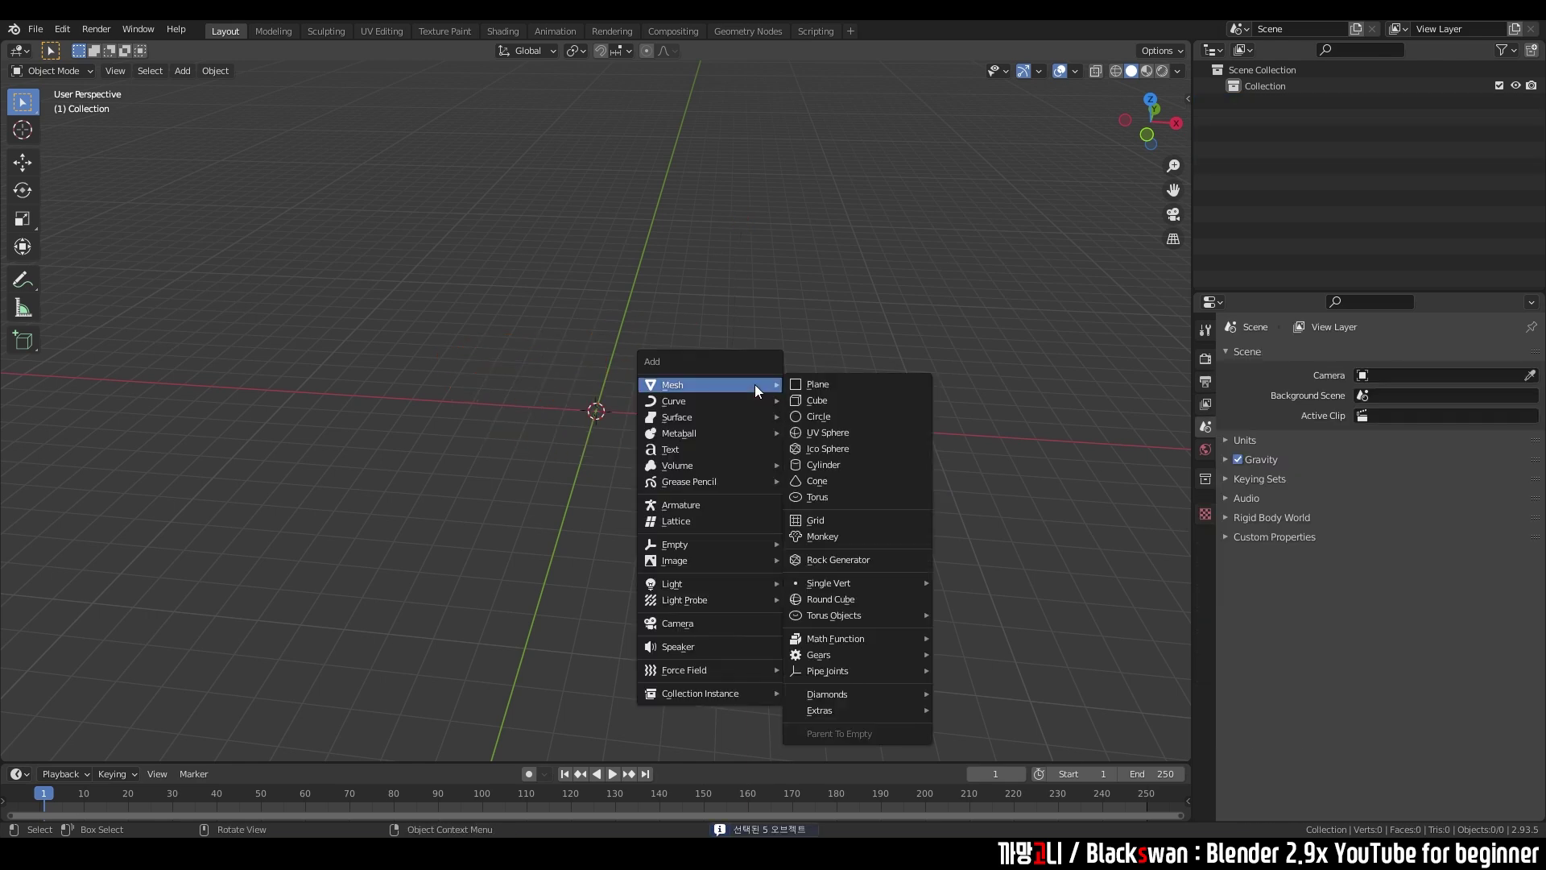
{"action": "left_click", "coordinate": [821, 536]}
{"action": "scroll", "coordinate": [645, 501], "scroll_direction": "up", "scroll_amount": 5}
{"action": "scroll", "coordinate": [683, 509], "scroll_direction": "down", "scroll_amount": 3}
{"action": "middle_click_drag", "start_coordinate": [683, 509], "coordinate": [717, 486]}
{"action": "left_click", "coordinate": [751, 483]}
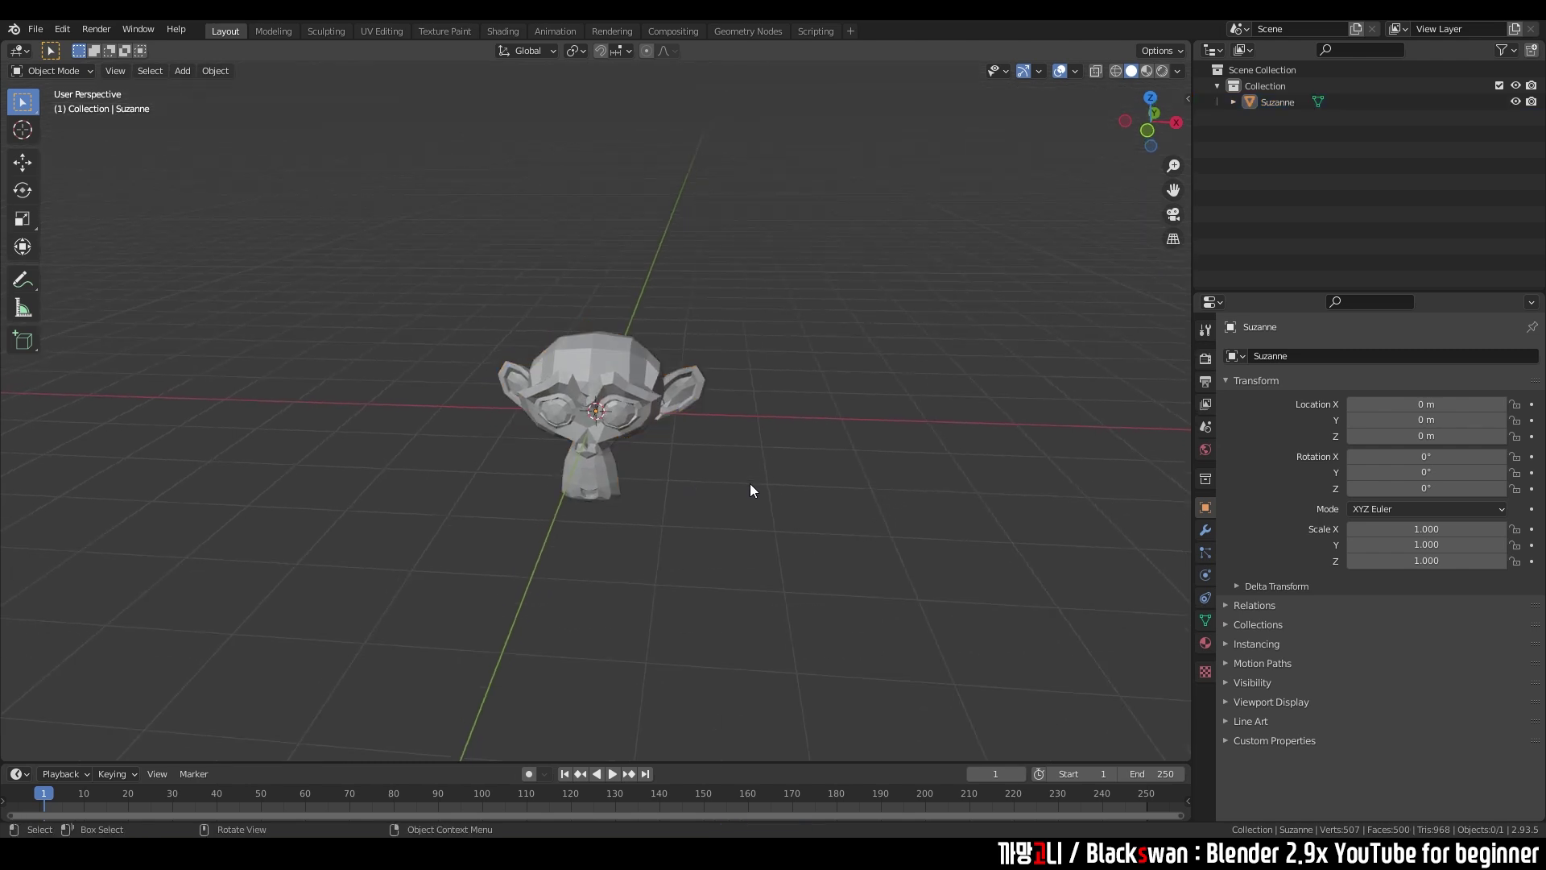
- Select the monkey head, show the viewport's transform sidebar and insert a location keyframe at frame 1
{"action": "left_click", "coordinate": [659, 411]}
{"action": "key", "text": "n"}
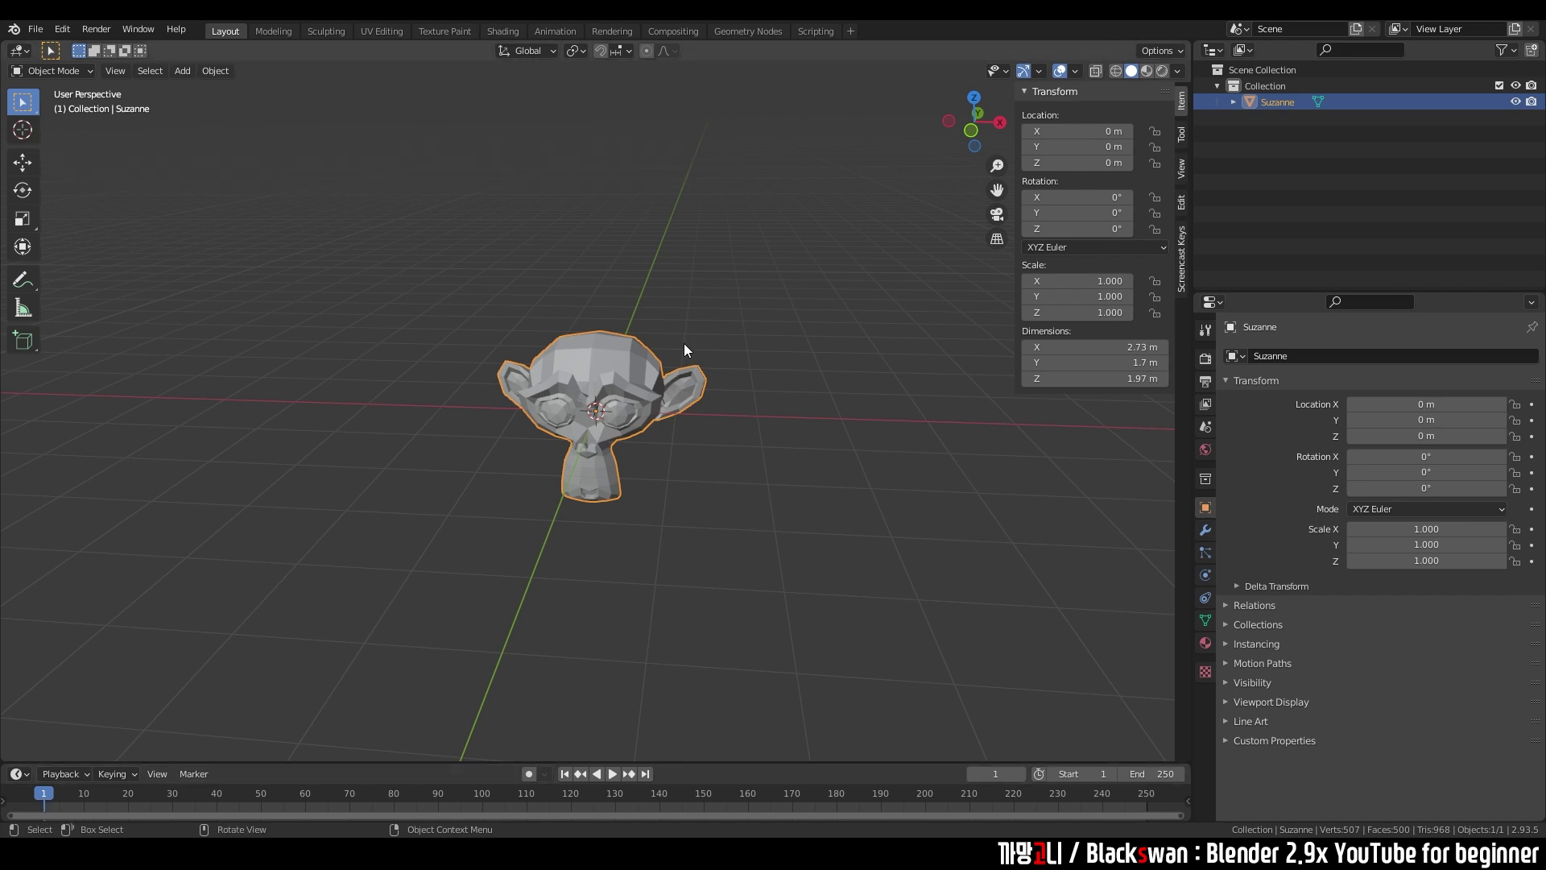
{"action": "key", "text": "i"}
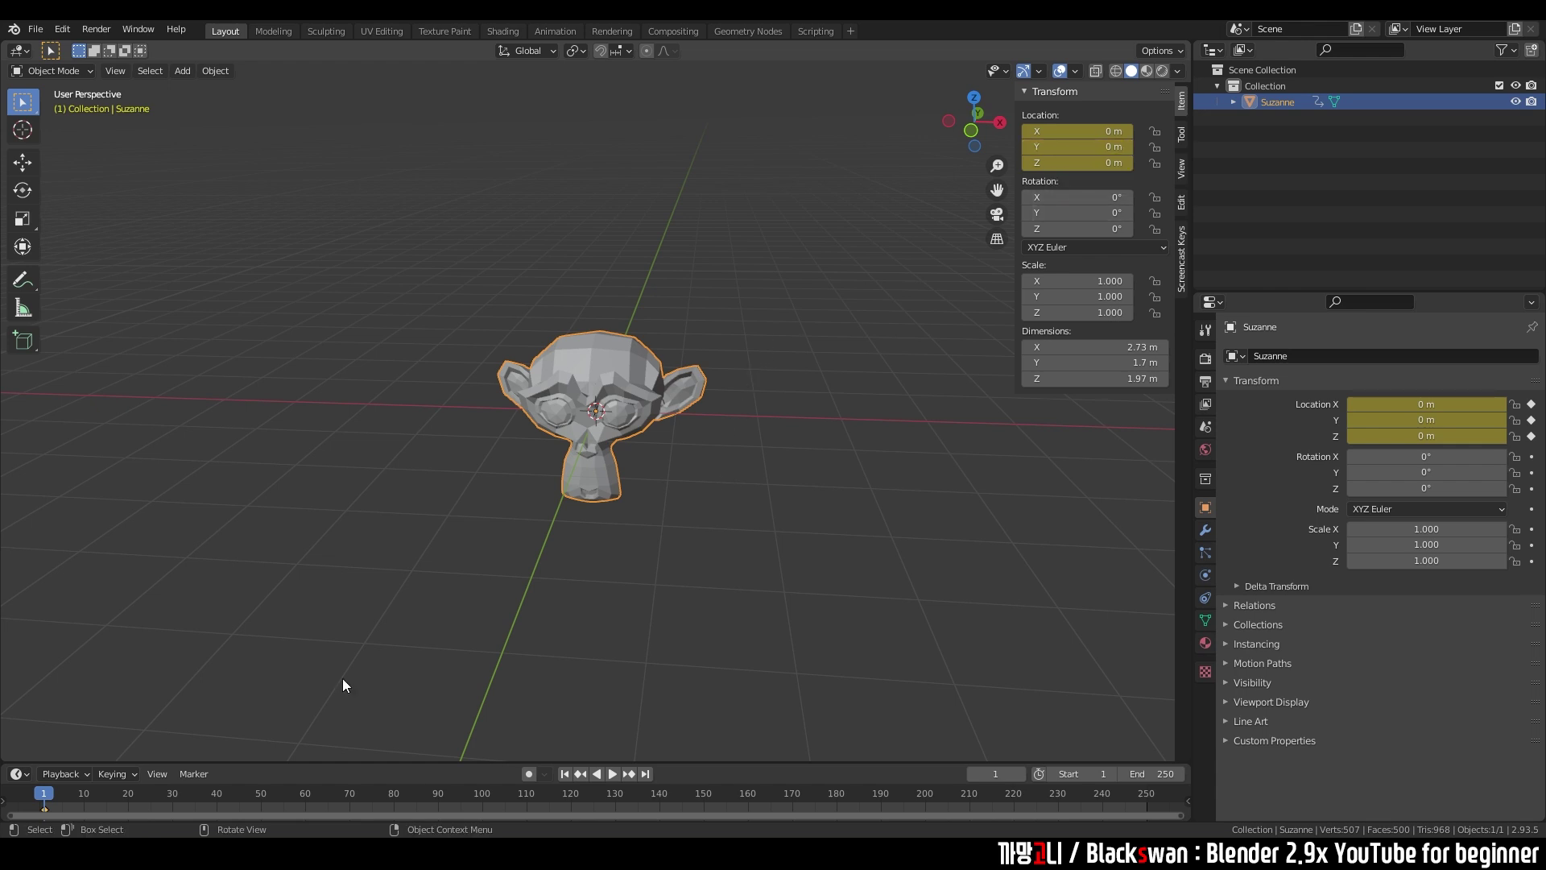
- Advance playback to frame 60, move the monkey head to about X 5.09 m, Y 0.58 m, Z -0.30 m and insert a location keyframe
{"action": "key", "text": "space"}
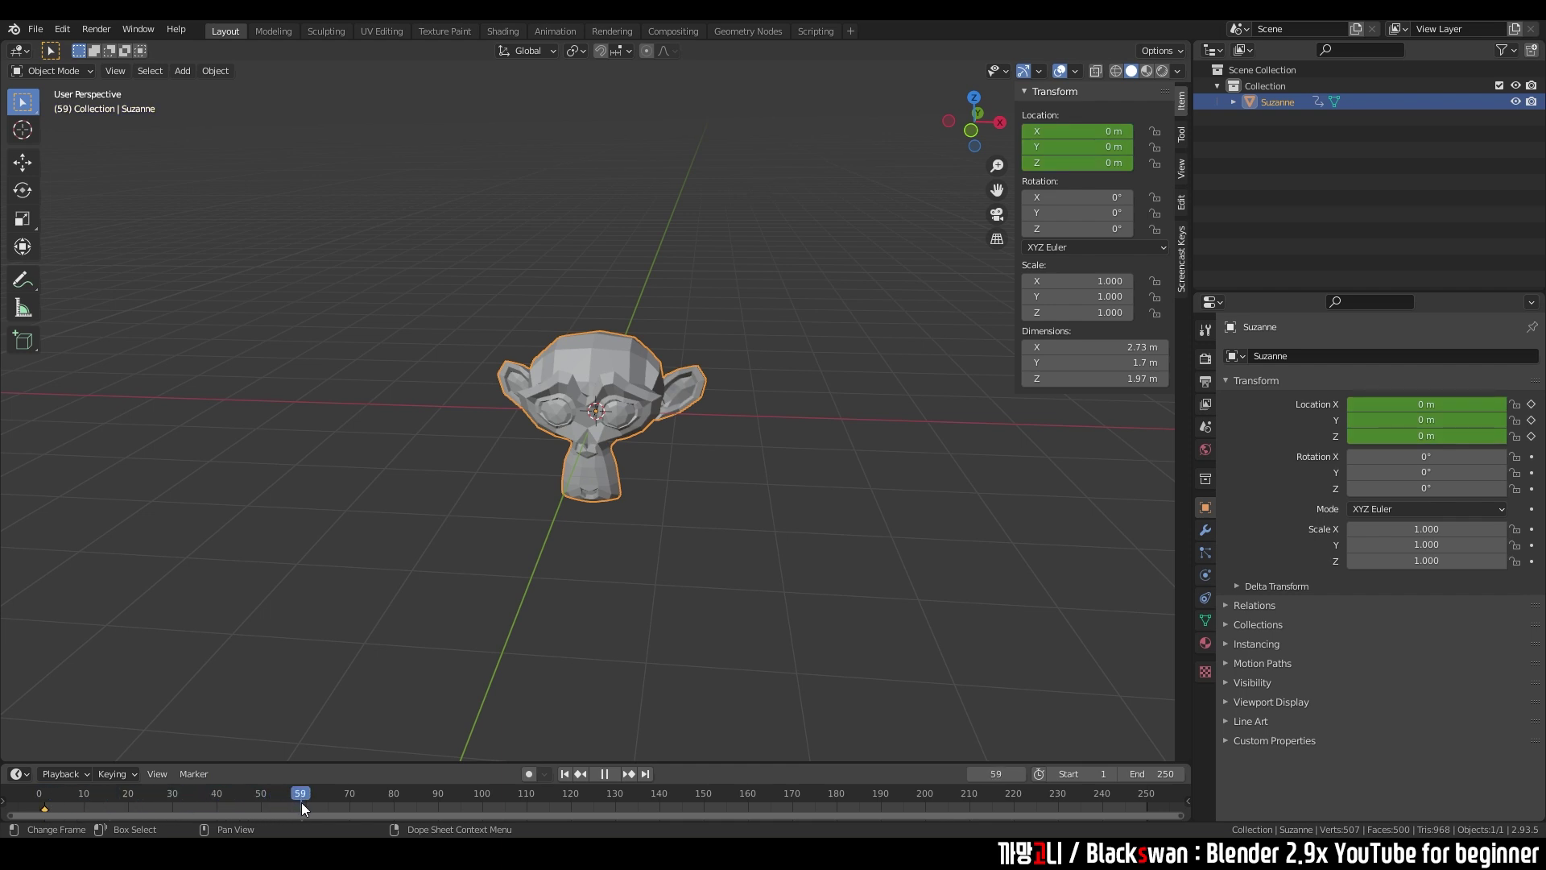
{"action": "key", "text": "space"}
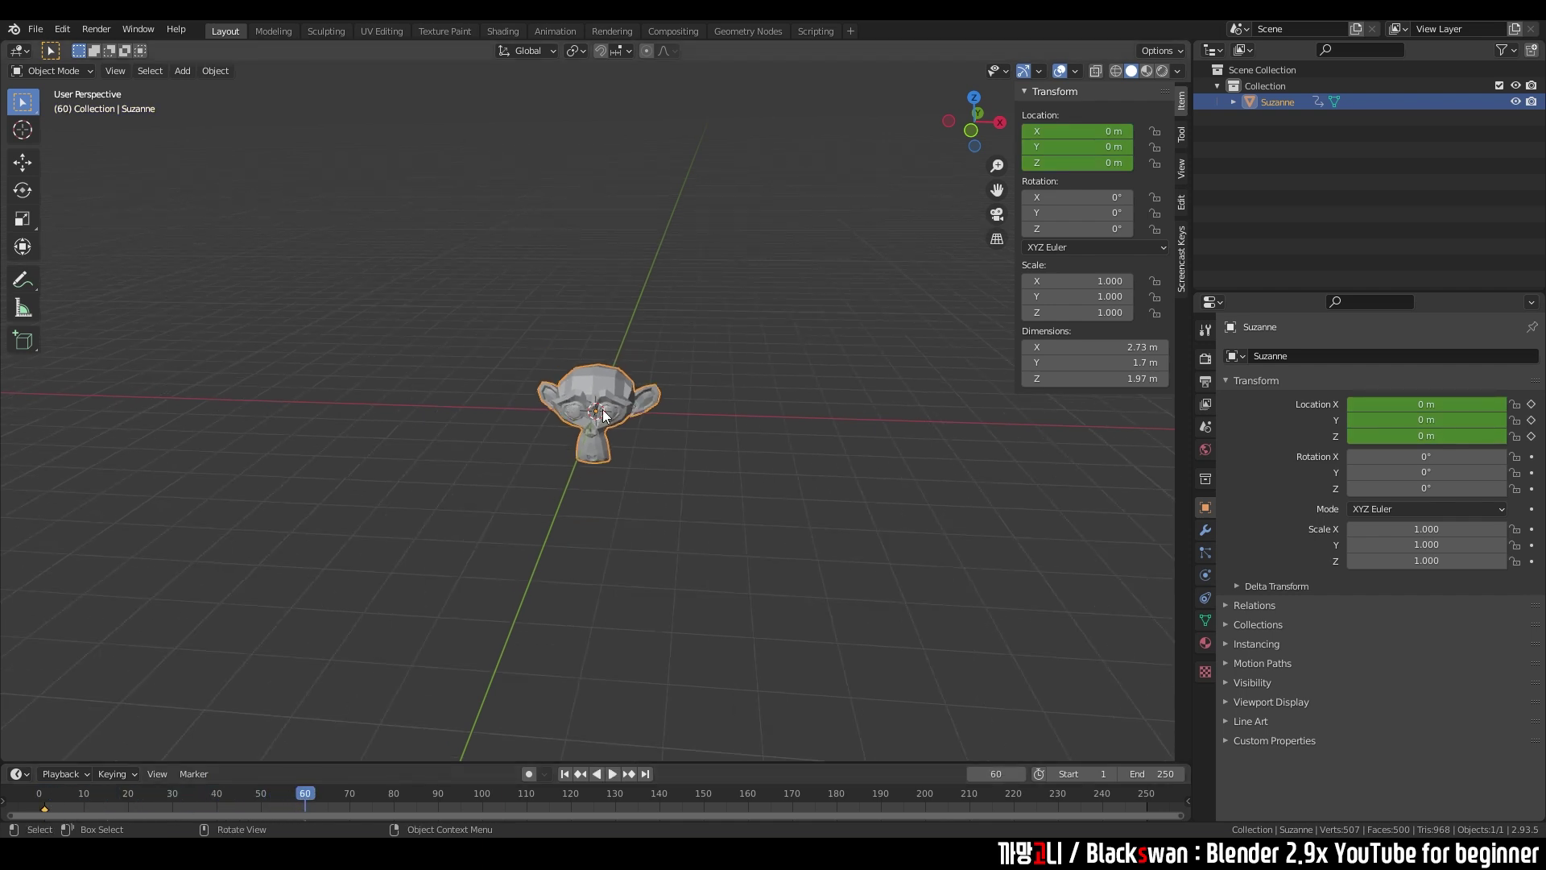
{"action": "key", "text": "g"}
{"action": "left_click", "coordinate": [845, 422]}
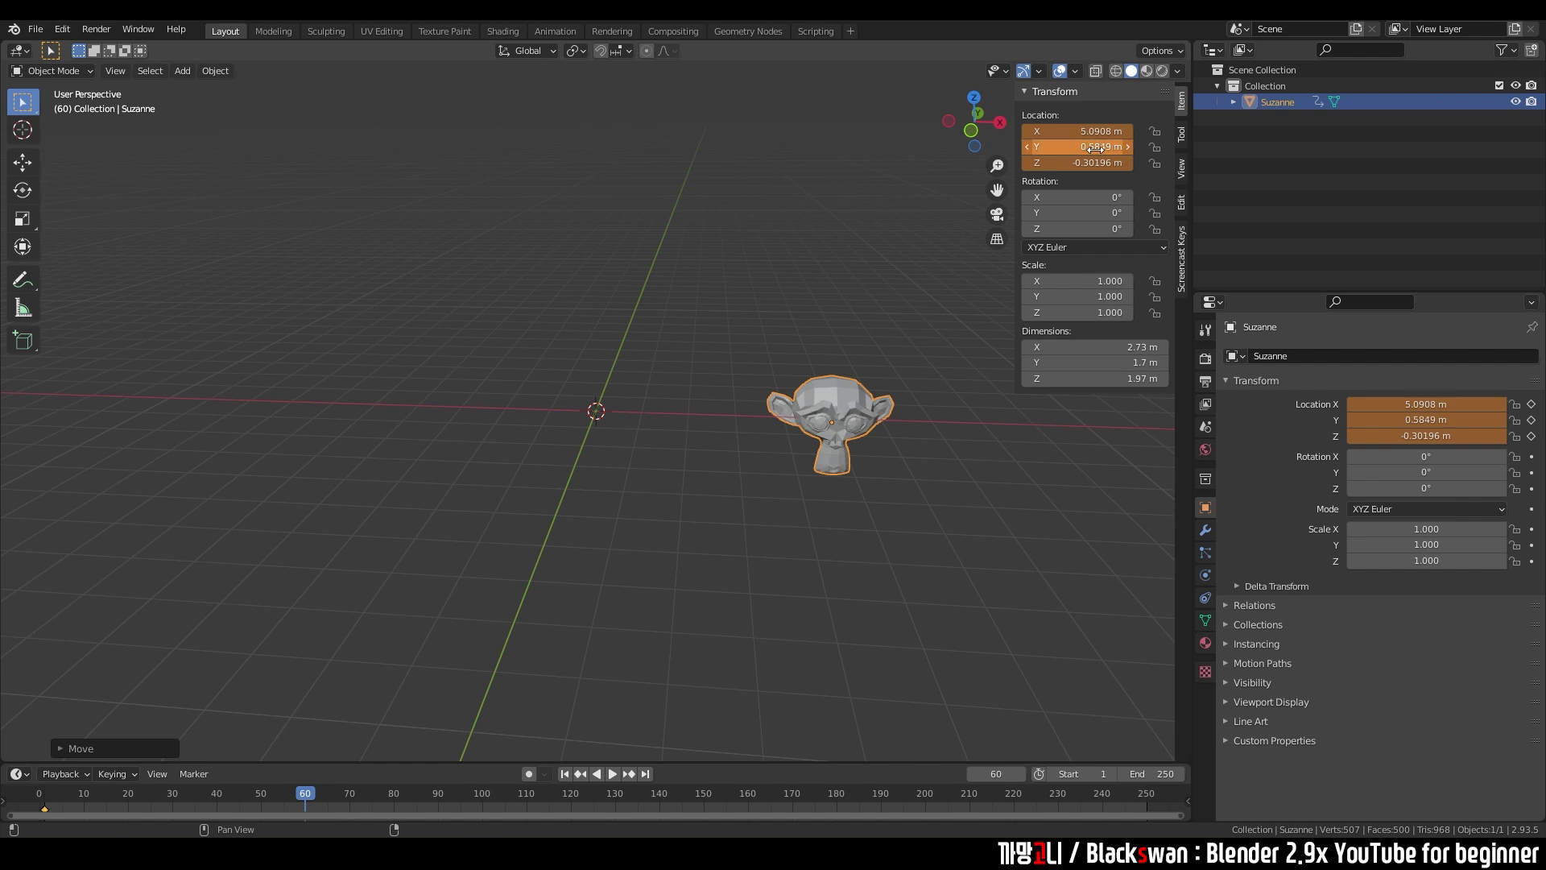
{"action": "key", "text": "i"}
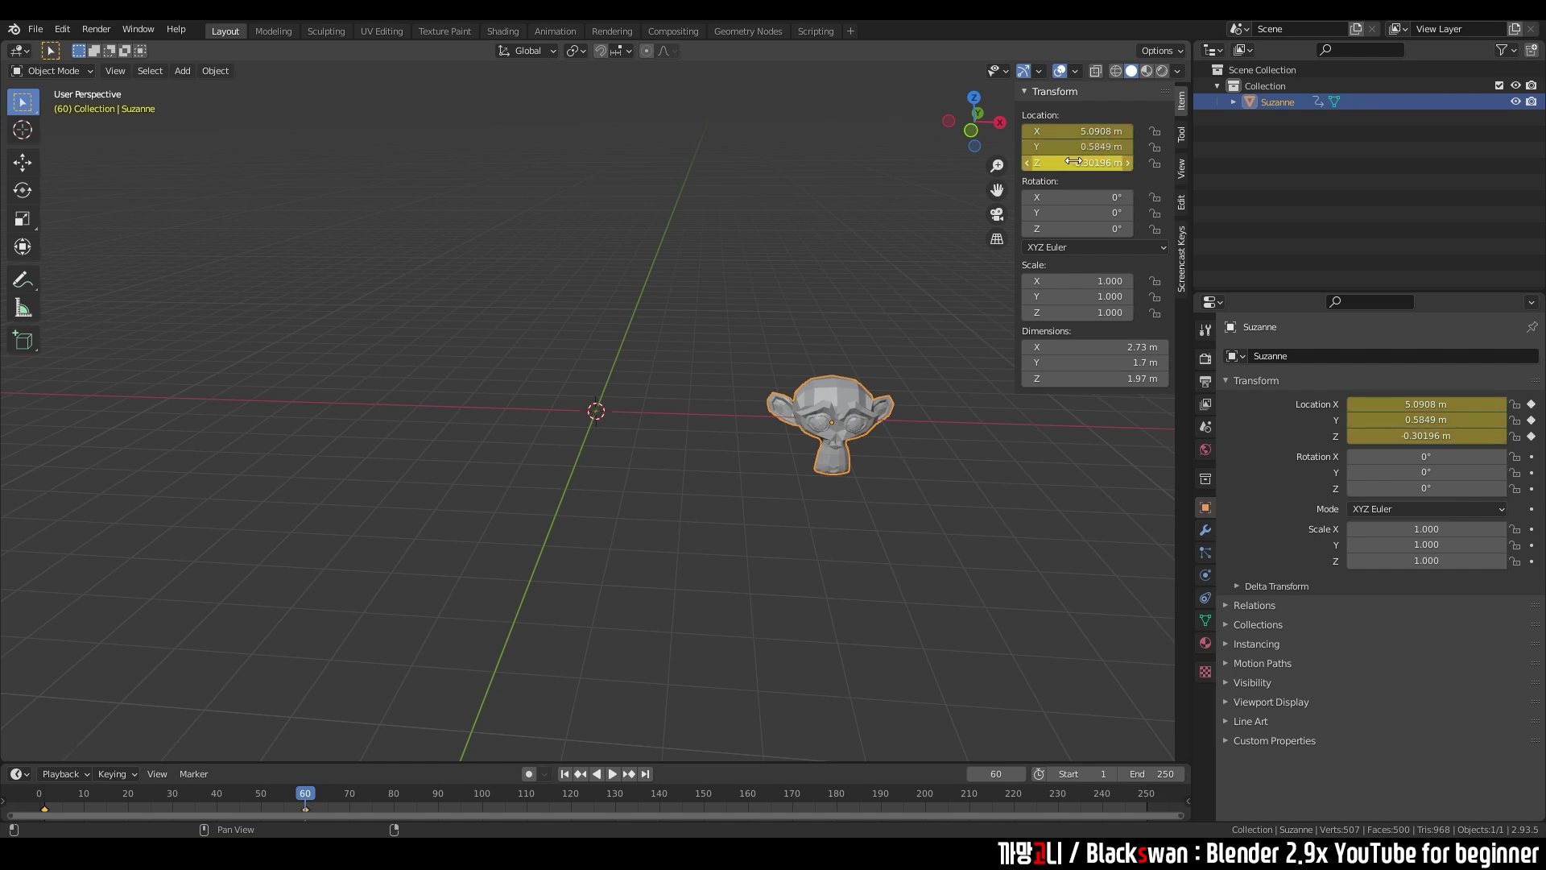
- Play the keyframed movement from the start of the Timeline, stop it and return the playhead to frame 3
{"action": "left_click_drag", "start_coordinate": [305, 796], "coordinate": [48, 809]}
{"action": "key", "text": "space"}
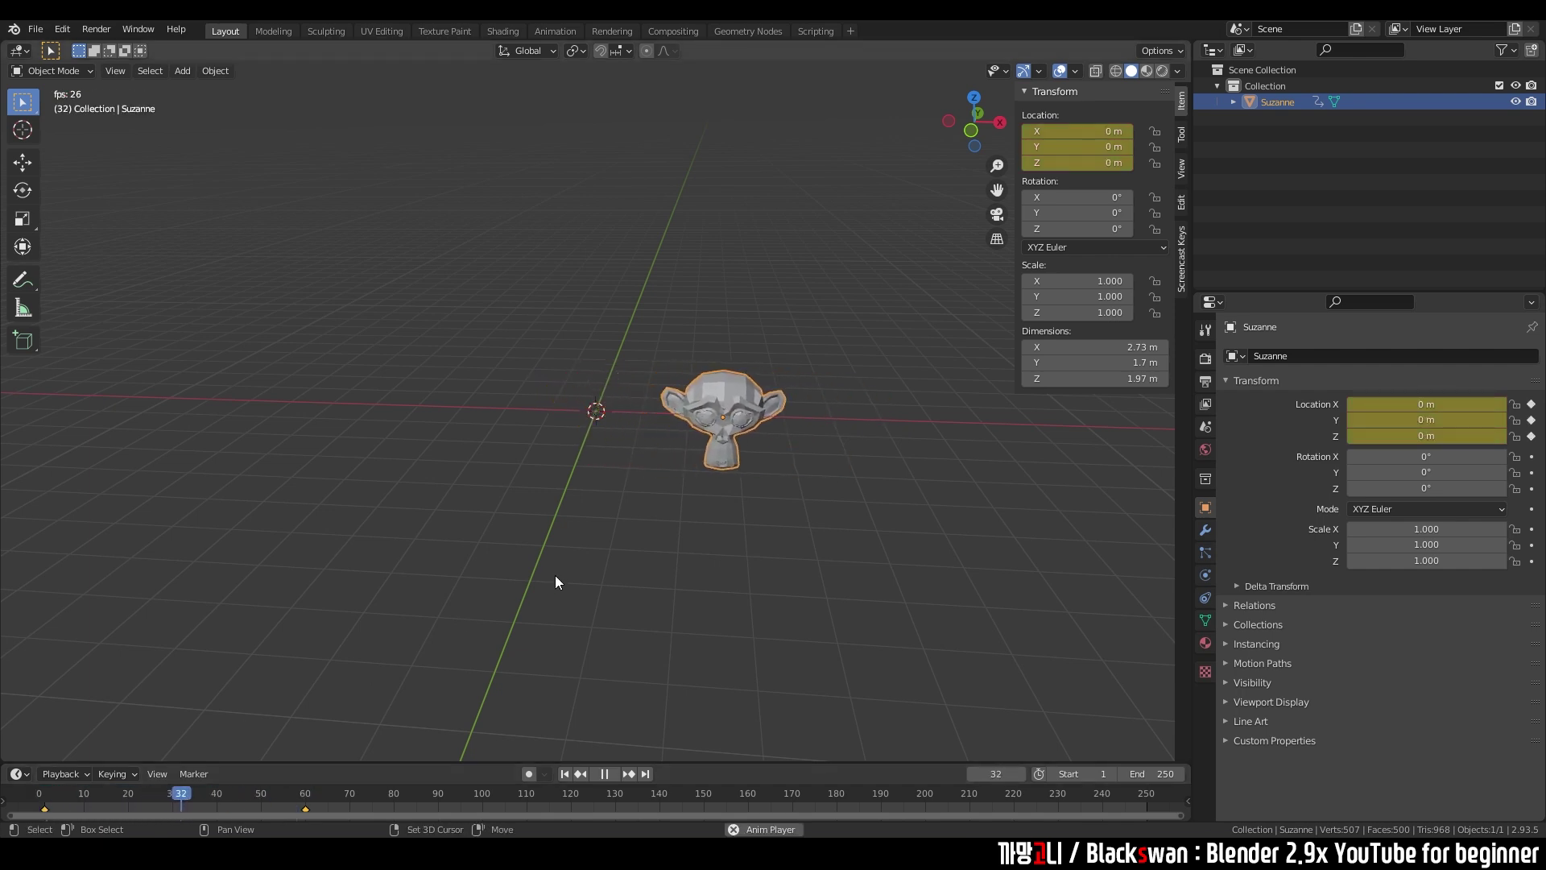
{"action": "key", "text": "space"}
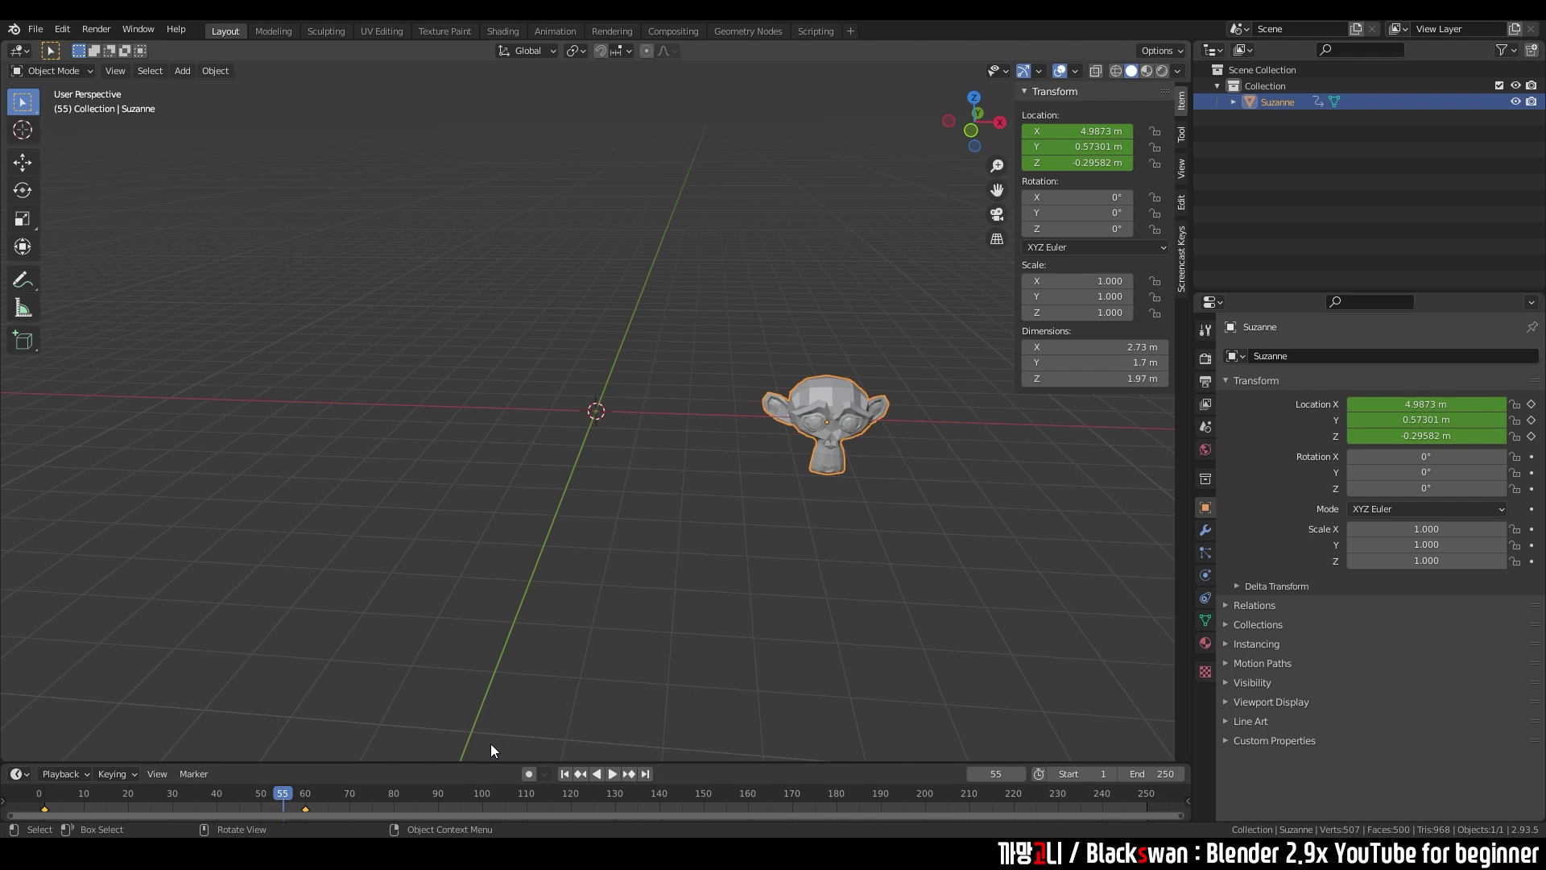
{"action": "left_click", "coordinate": [563, 777]}
{"action": "mouse_move", "coordinate": [41, 800]}
{"action": "left_mouse_down"}
{"action": "mouse_move", "coordinate": [259, 800]}
{"action": "mouse_move", "coordinate": [53, 809]}
{"action": "left_mouse_up"}
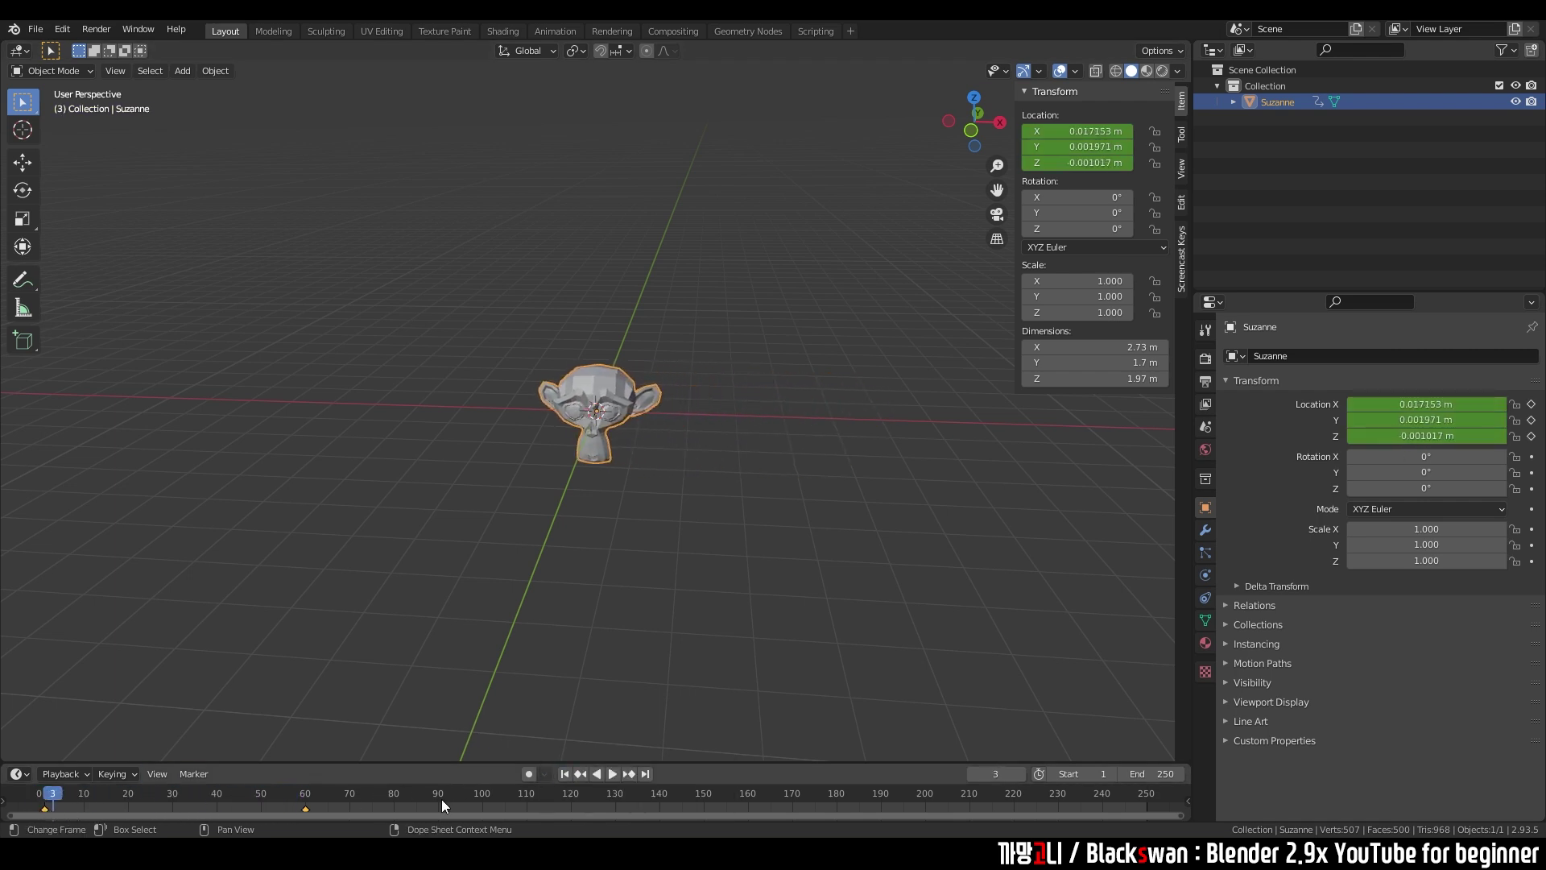
- Deselect the monkey head and hide the viewport's transform sidebar
{"action": "left_click", "coordinate": [874, 467]}
{"action": "key", "text": "n"}
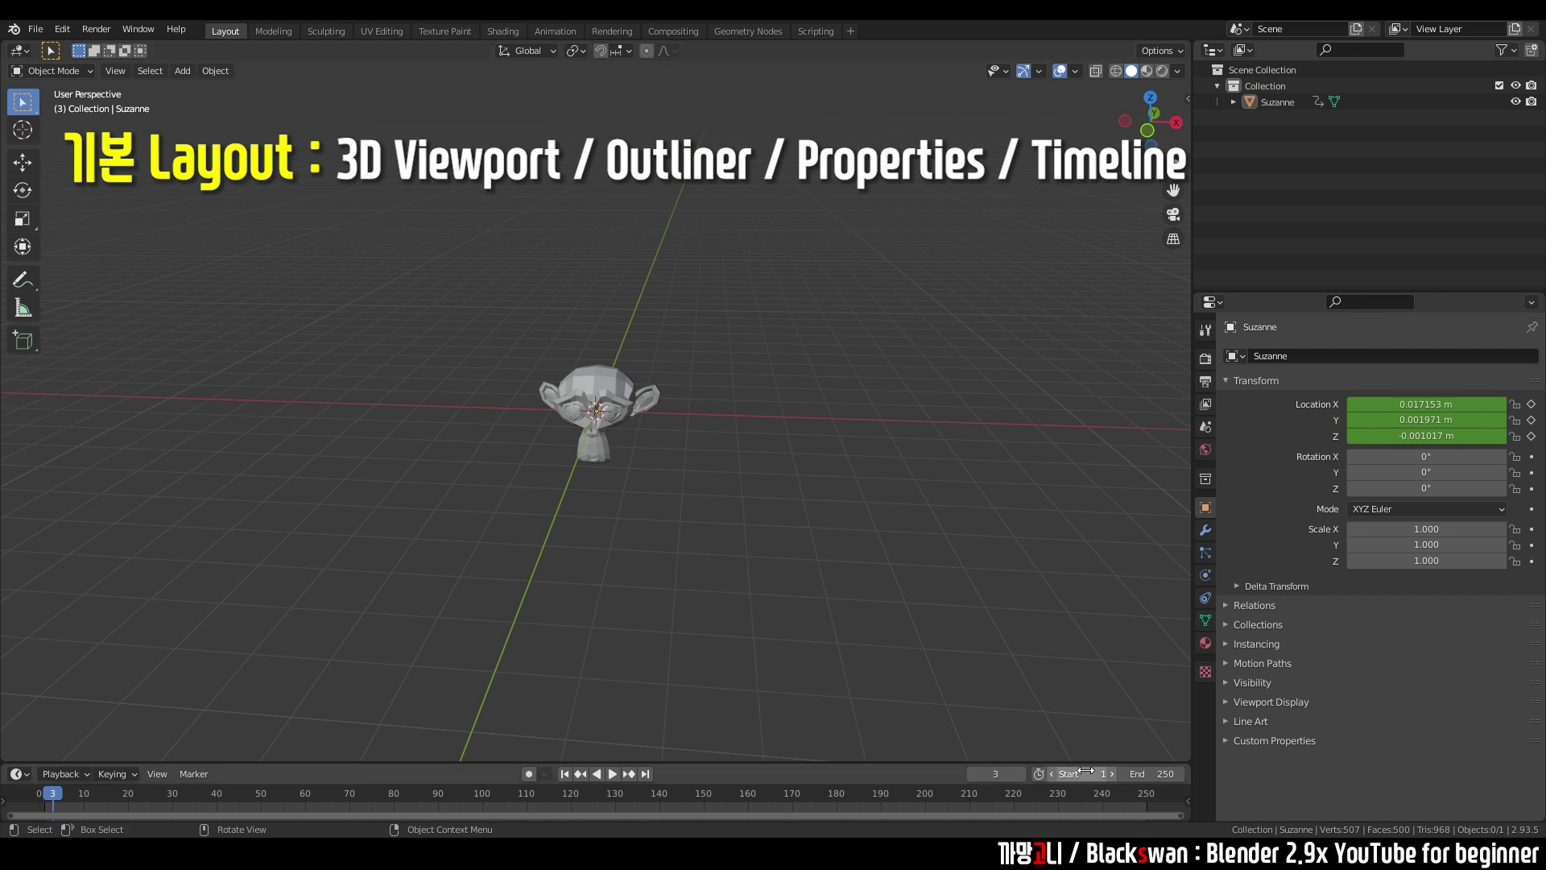
{"action": "scroll", "coordinate": [736, 533], "scroll_direction": "up", "scroll_amount": 5}
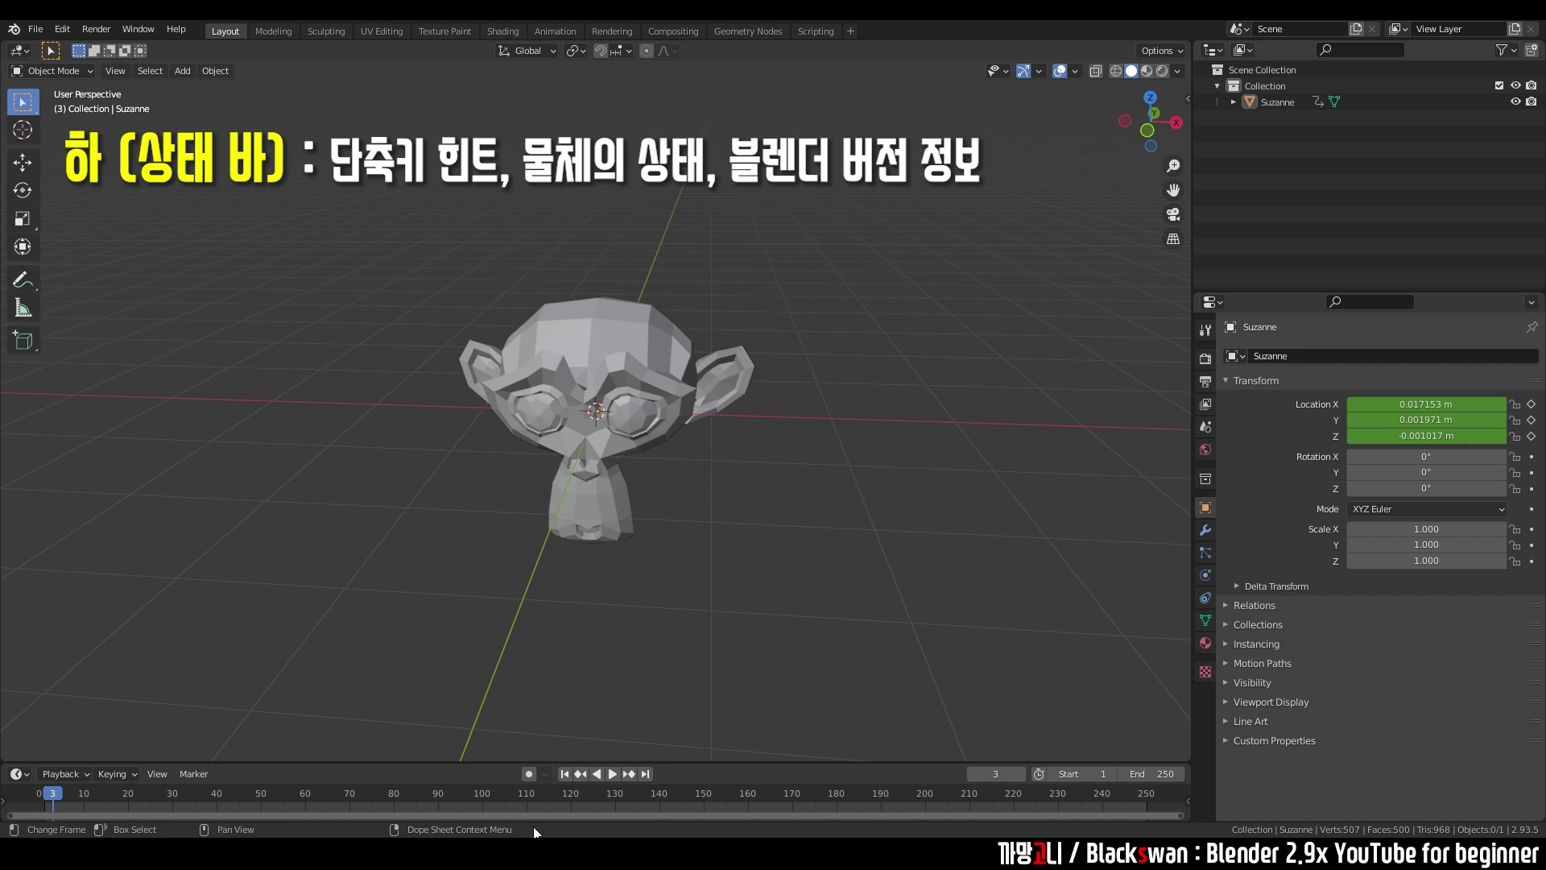
{"action": "left_click", "coordinate": [617, 407]}
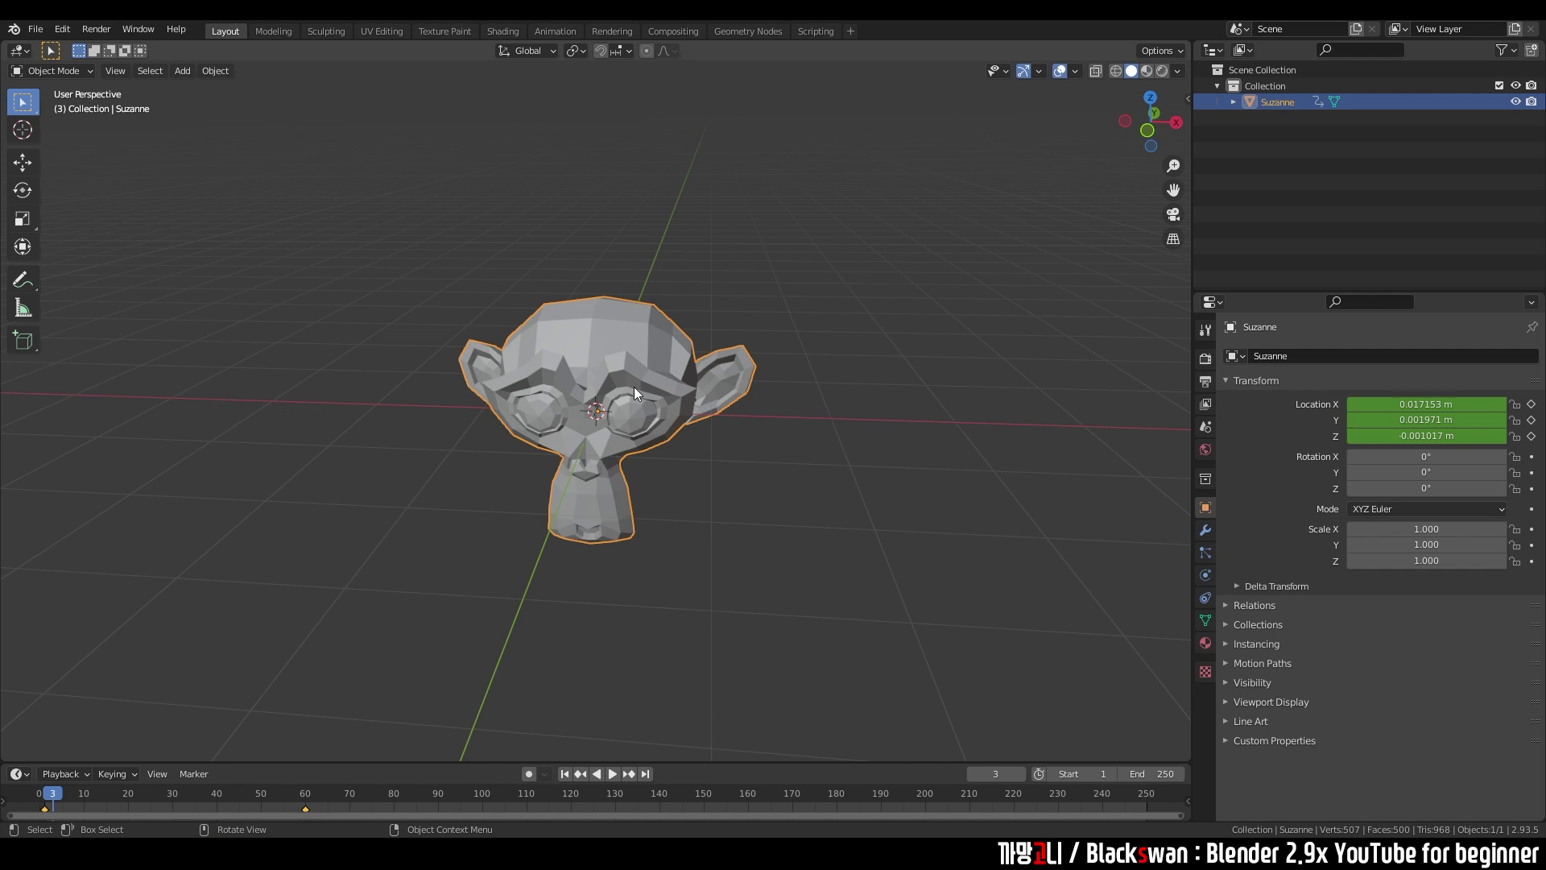
{"action": "key", "text": "g"}
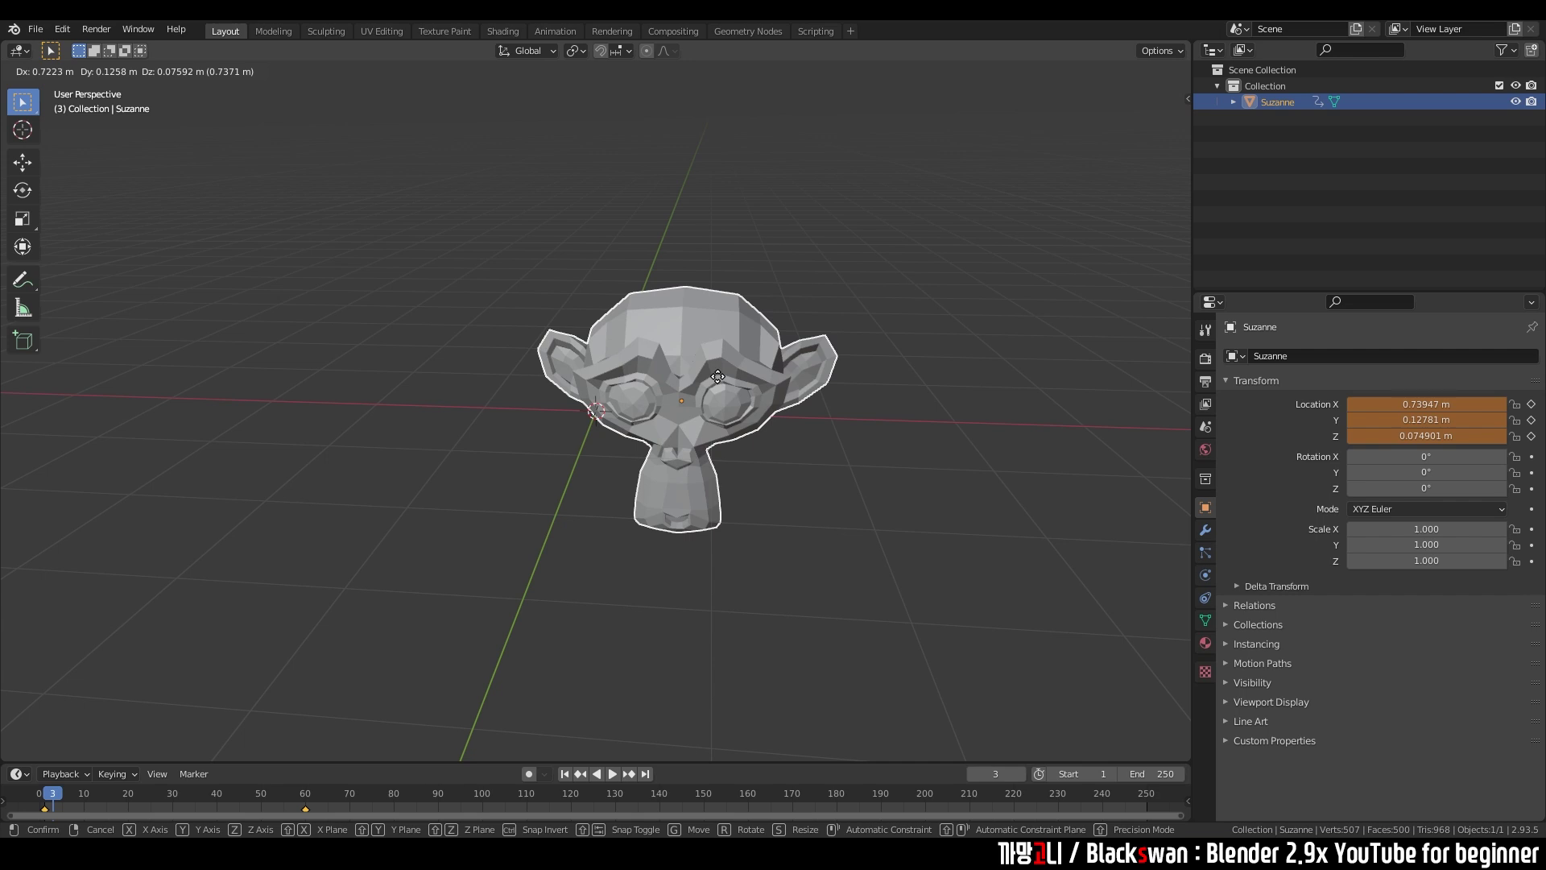
{"action": "right_click", "coordinate": [718, 376]}
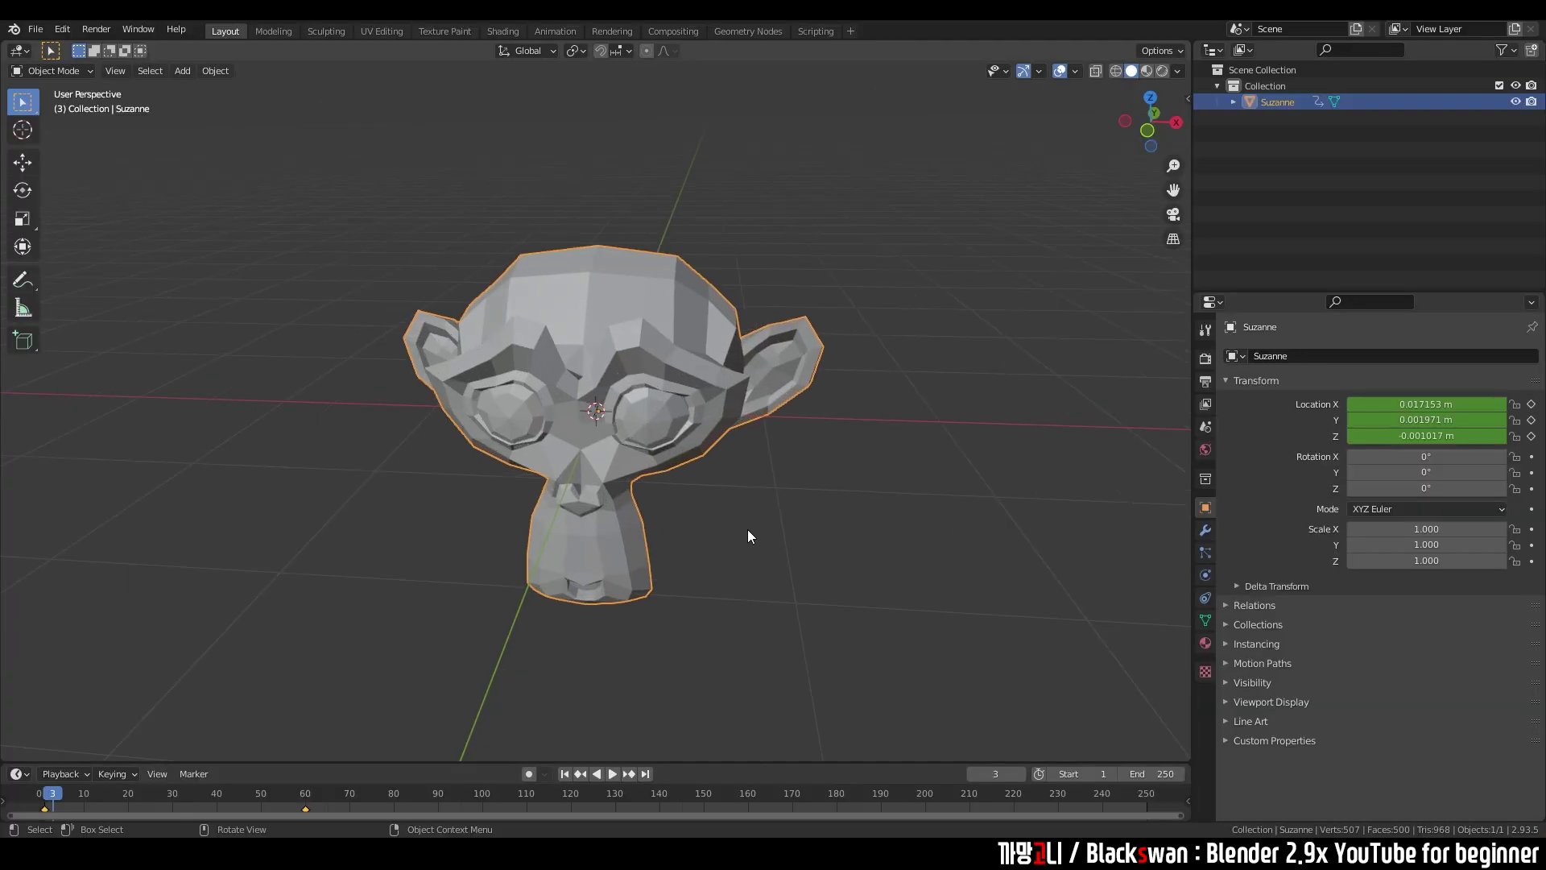
- Move the monkey head along the global X axis to about 1.15 m and leave it deselected
{"action": "left_click", "coordinate": [747, 529]}
{"action": "left_click", "coordinate": [662, 363]}
{"action": "key", "text": "g"}
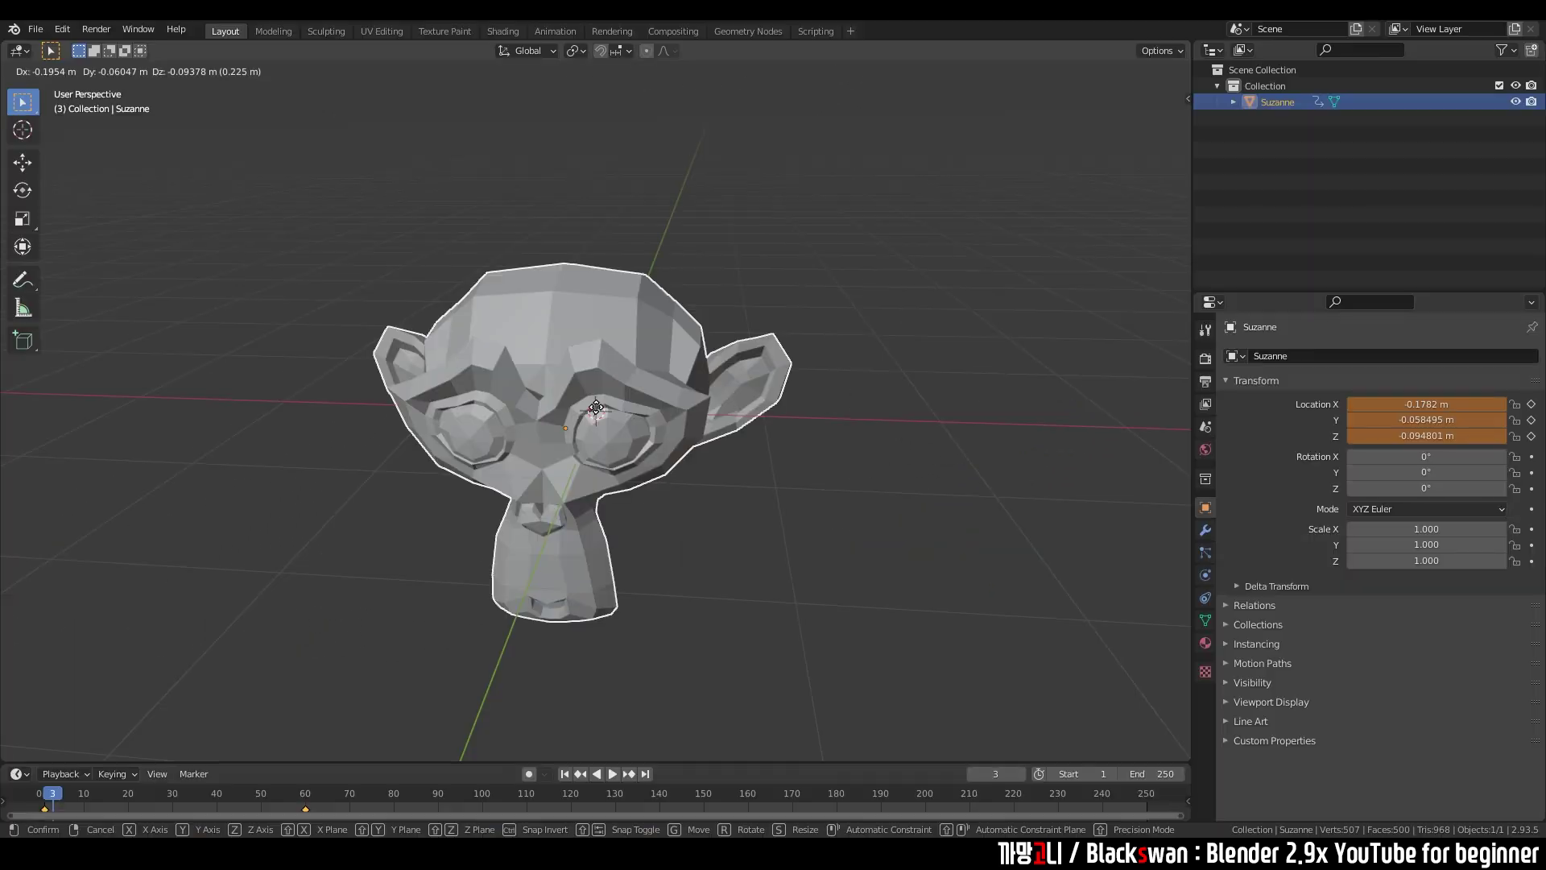
{"action": "key", "text": "x"}
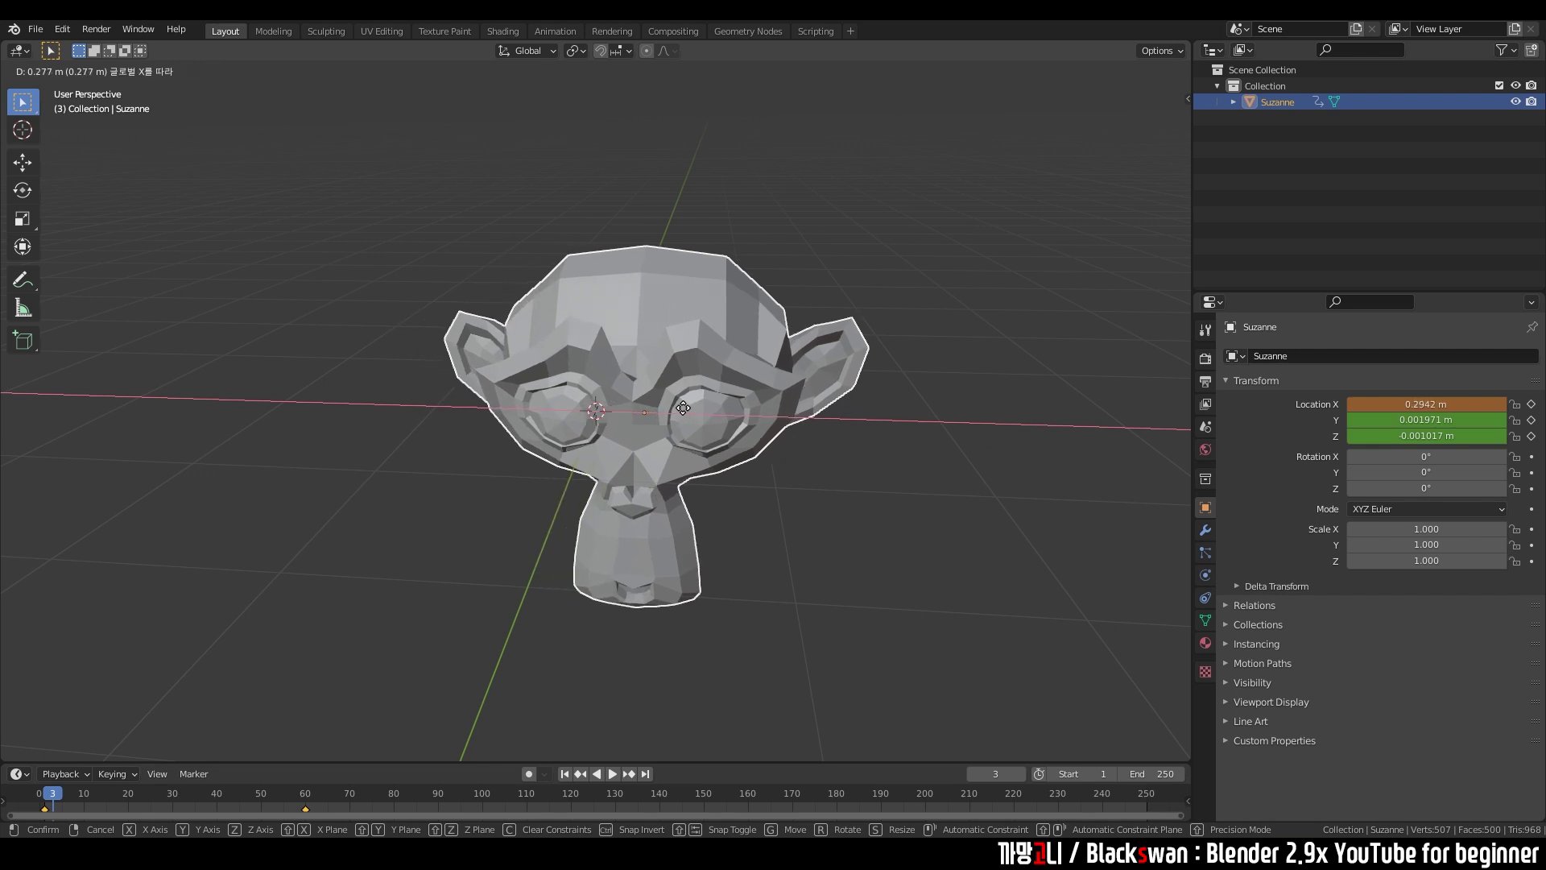
{"action": "left_click", "coordinate": [819, 424]}
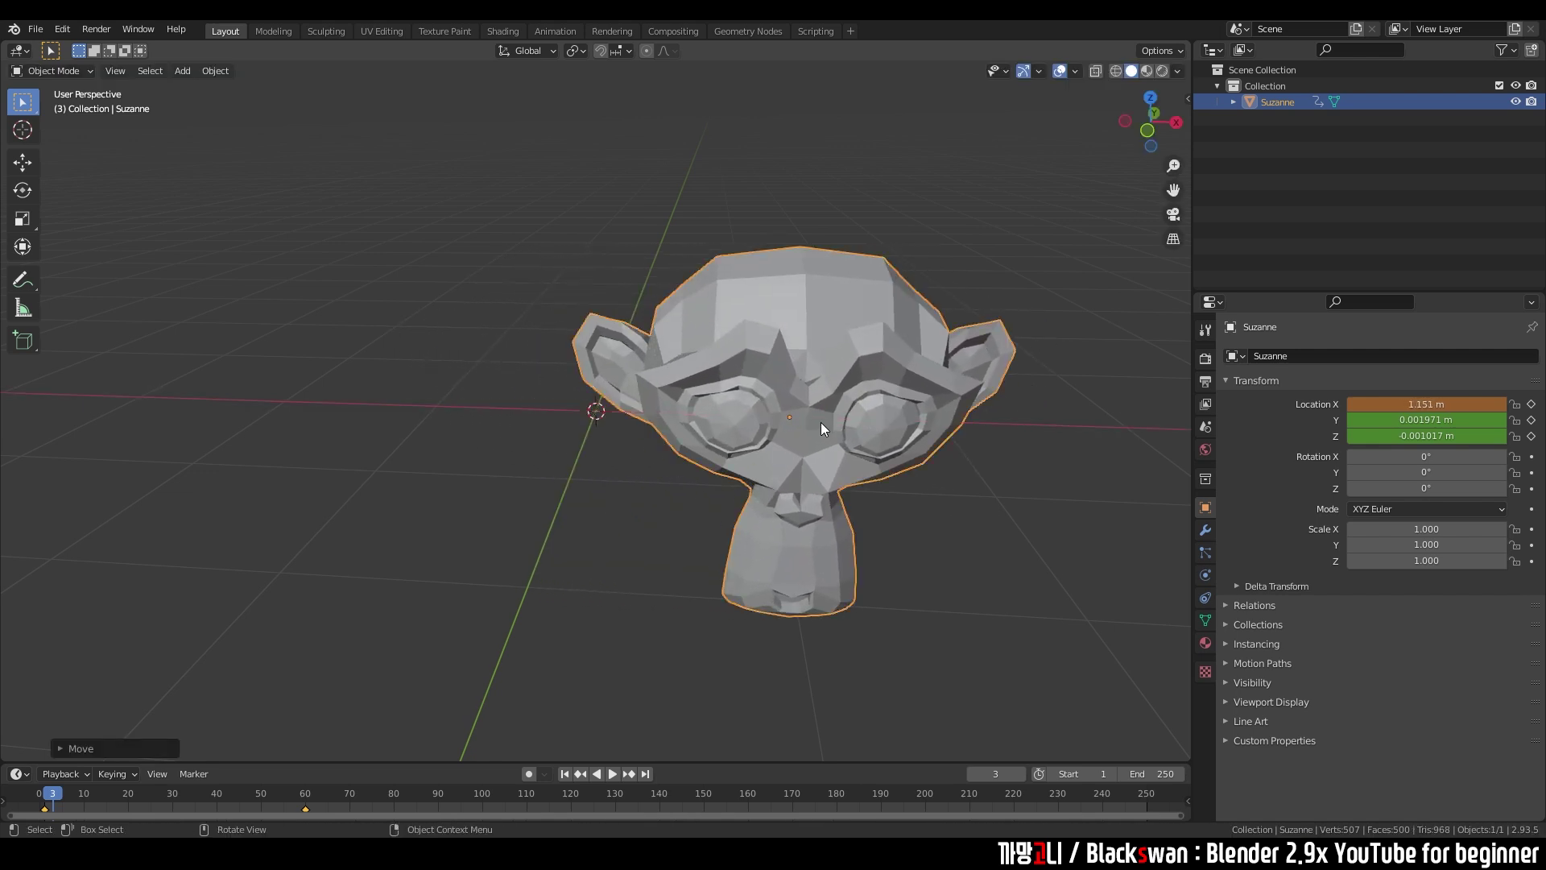
{"action": "key", "text": "g"}
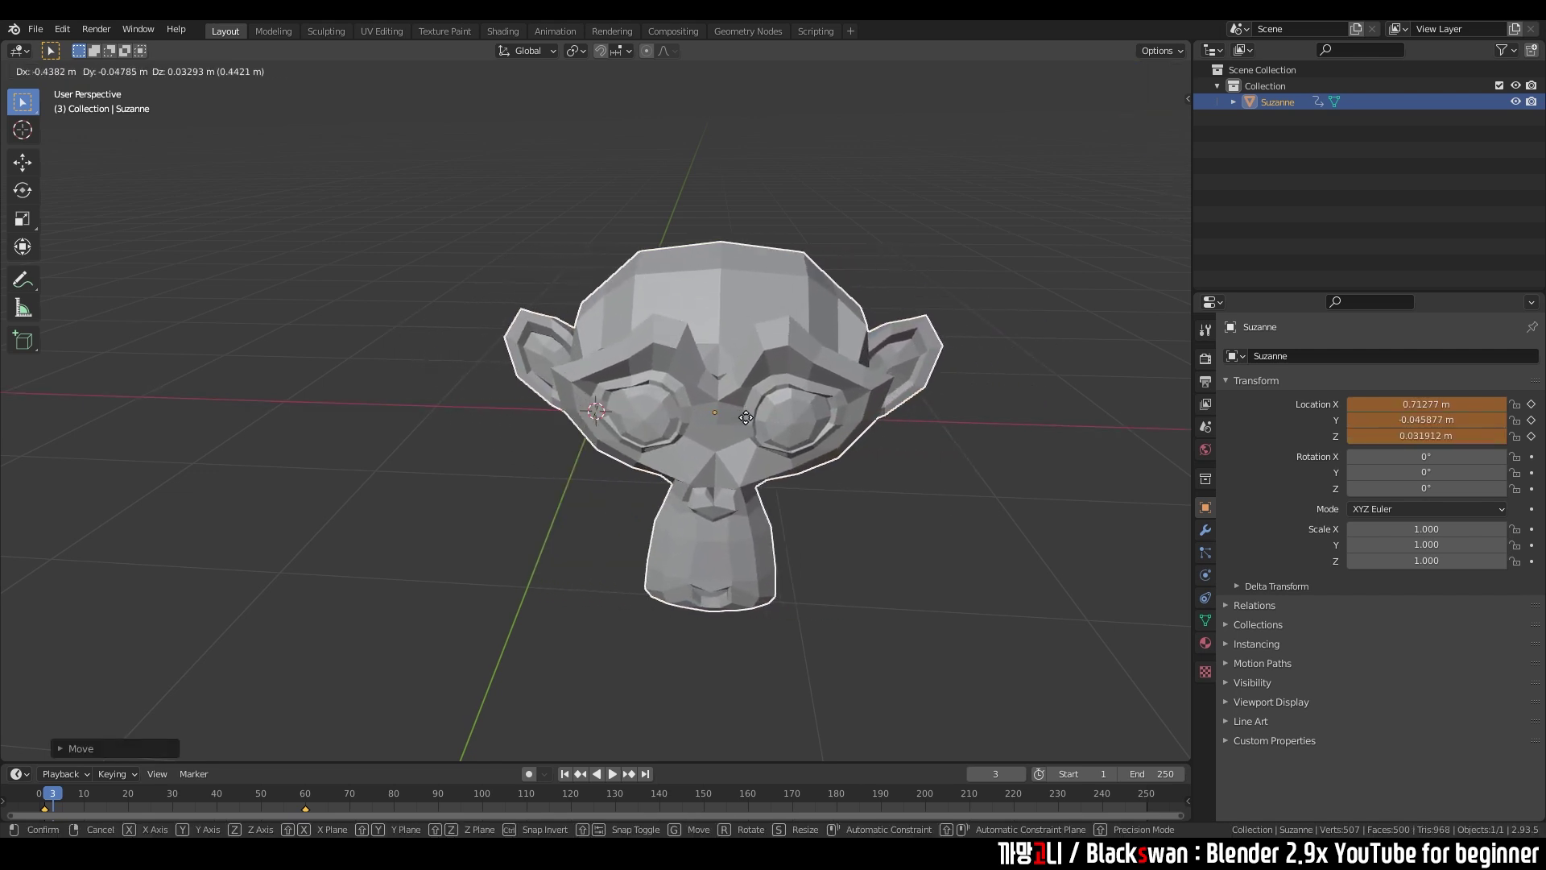
{"action": "right_click", "coordinate": [745, 417]}
{"action": "left_click", "coordinate": [960, 578]}
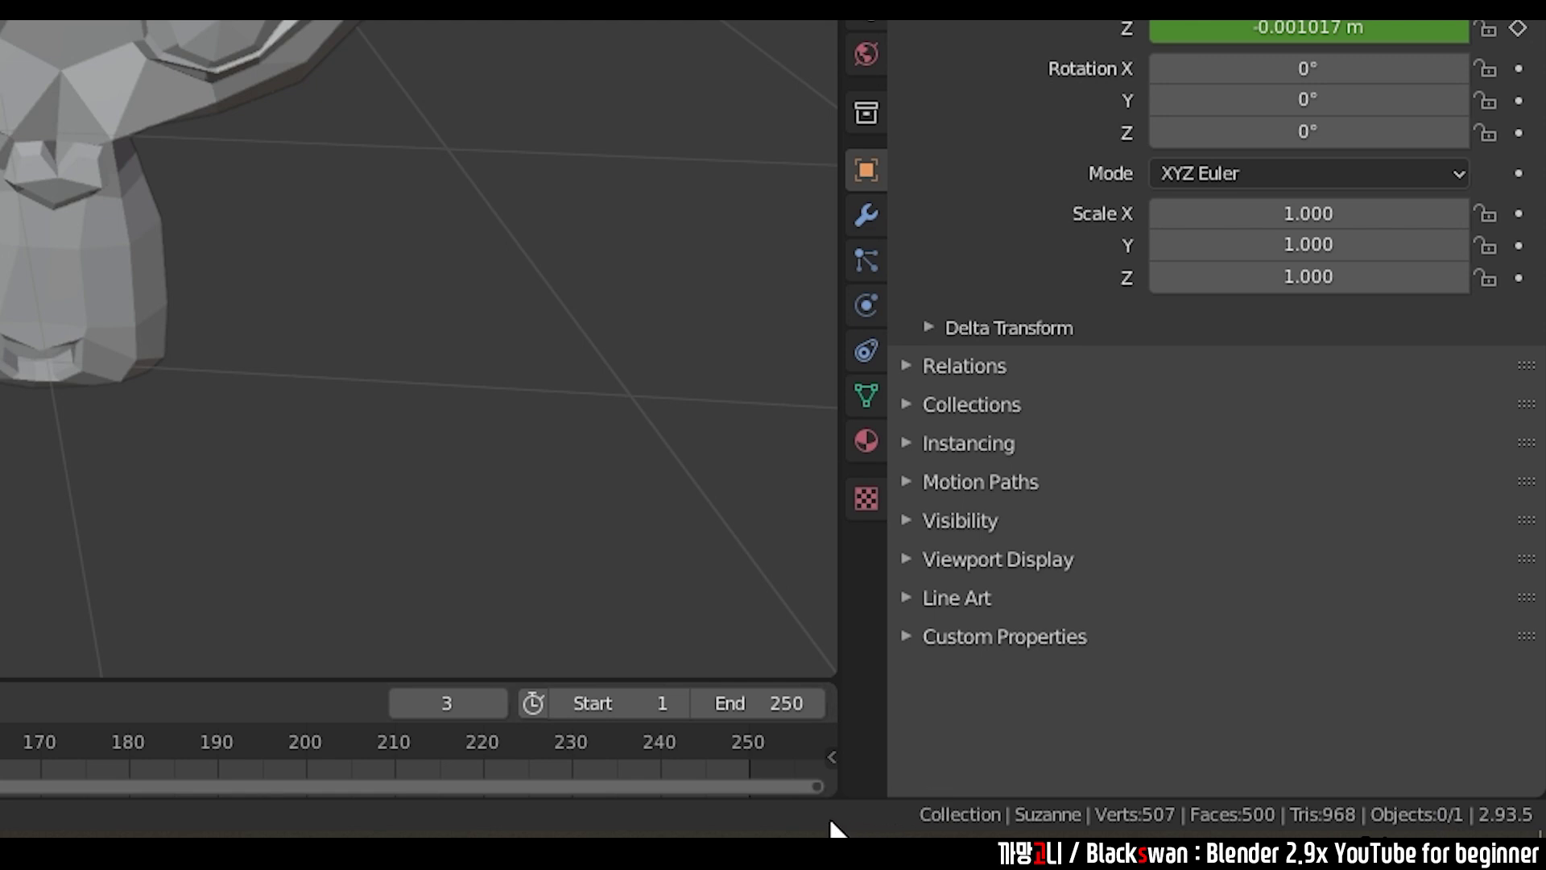
- Turn Scene Statistics off in the status bar and back on
{"action": "right_click", "coordinate": [864, 810]}
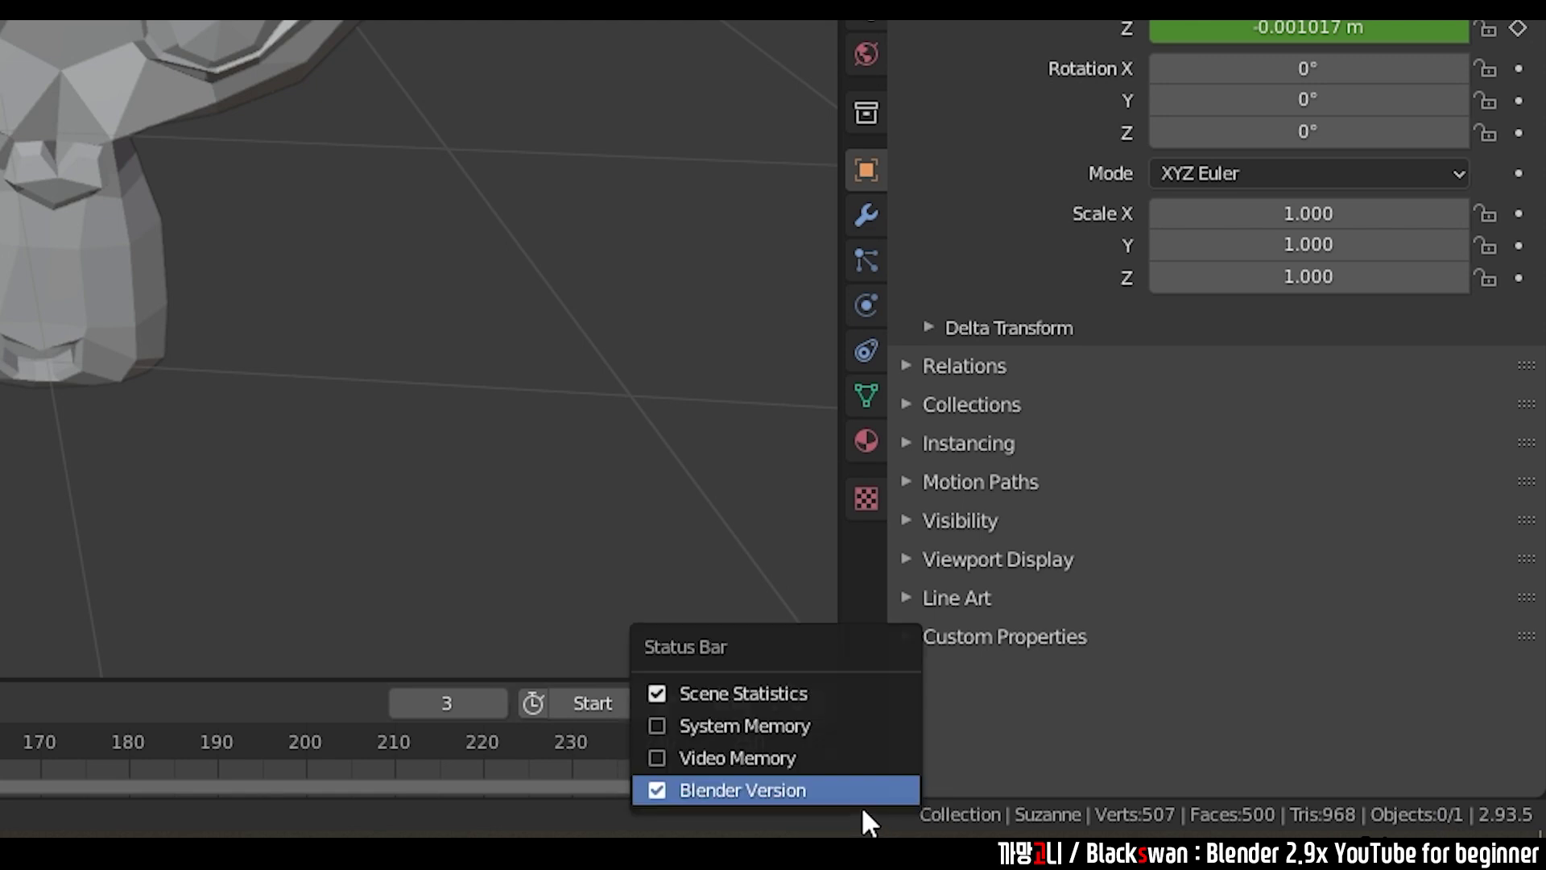
{"action": "left_click", "coordinate": [659, 693]}
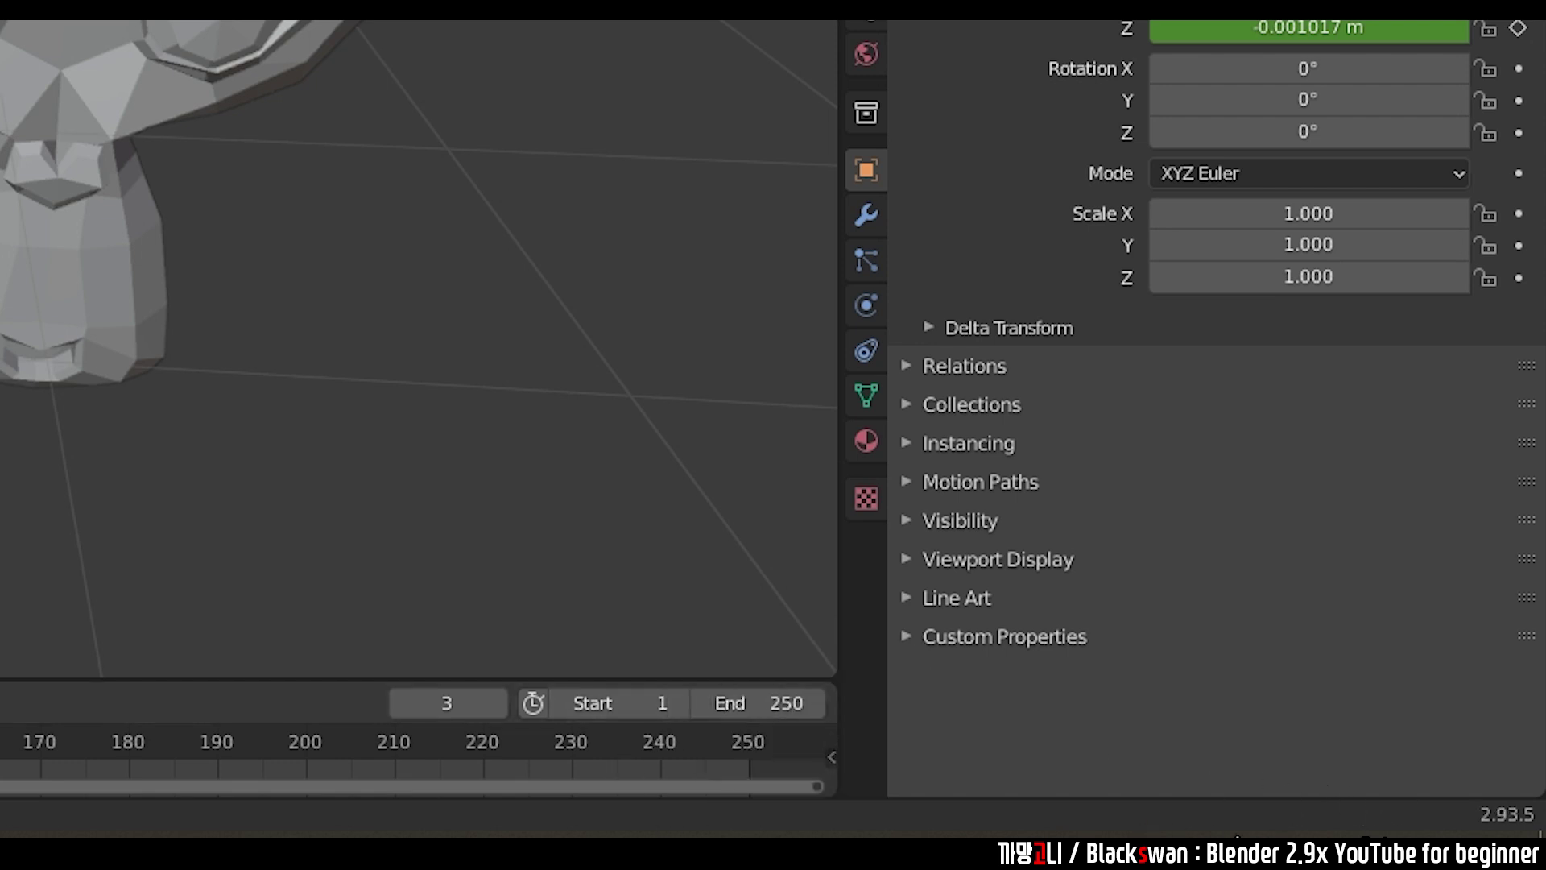
{"action": "right_click", "coordinate": [934, 811]}
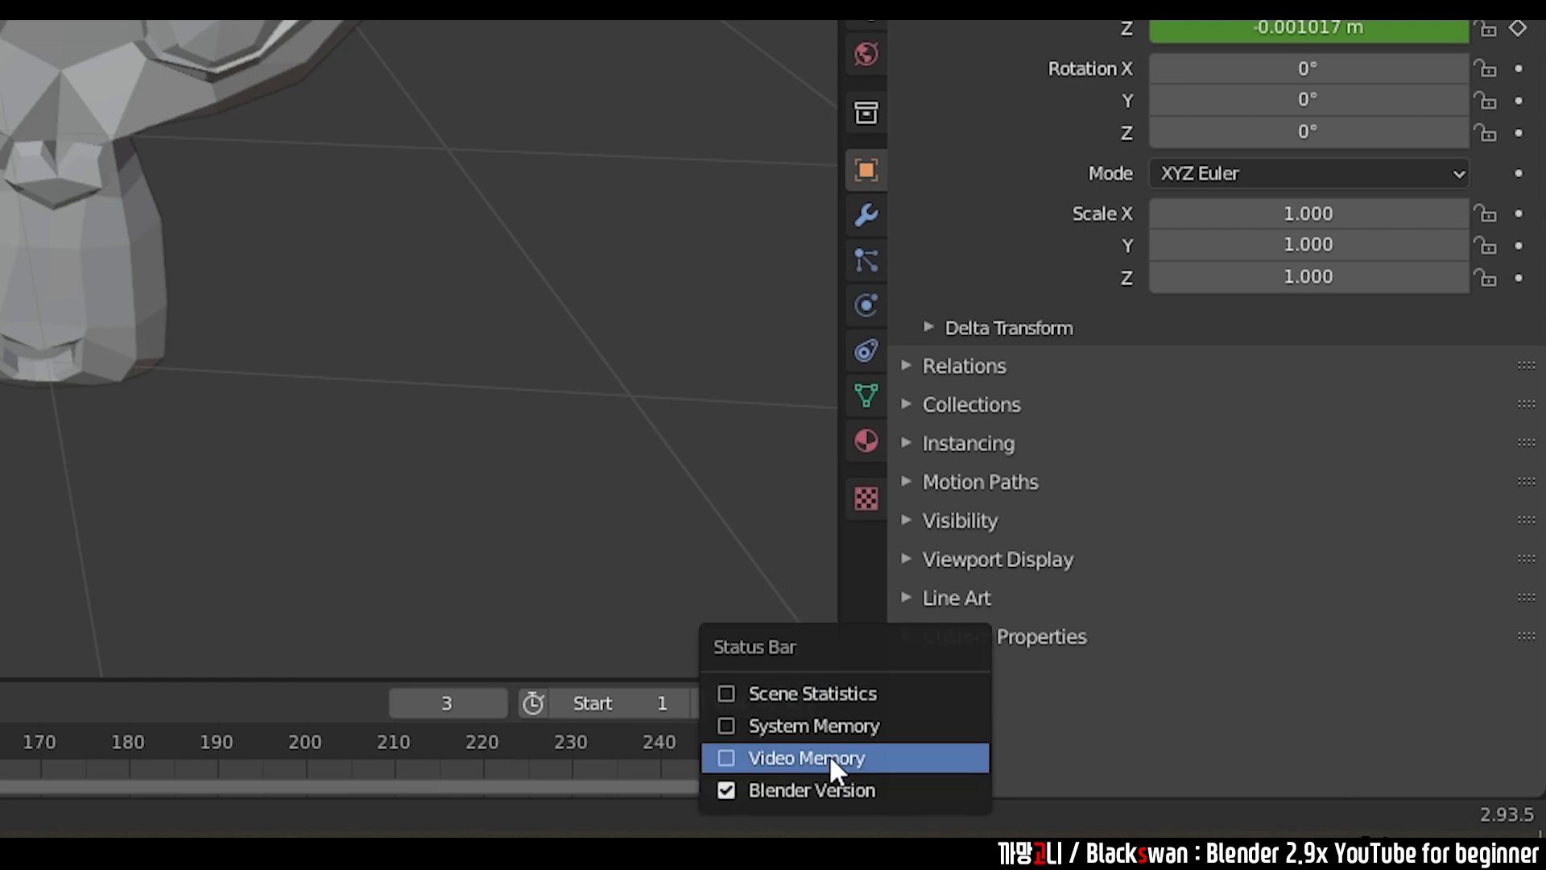
{"action": "left_click", "coordinate": [797, 686]}
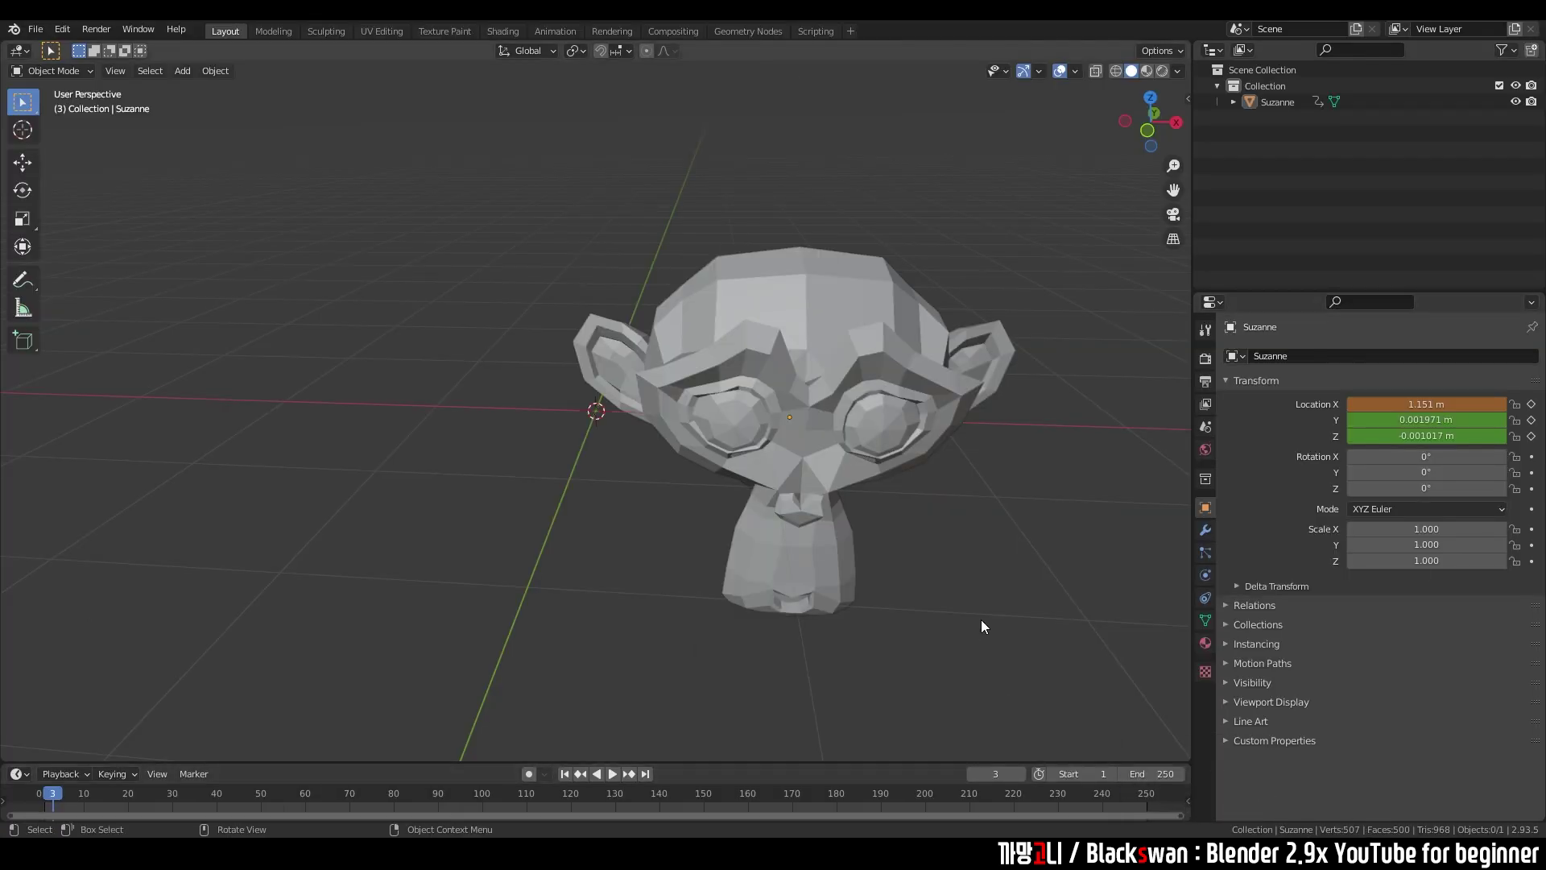
- Delete the monkey head and add a Cube mesh at the world origin
{"action": "left_click", "coordinate": [894, 434]}
{"action": "key", "text": "Delete"}
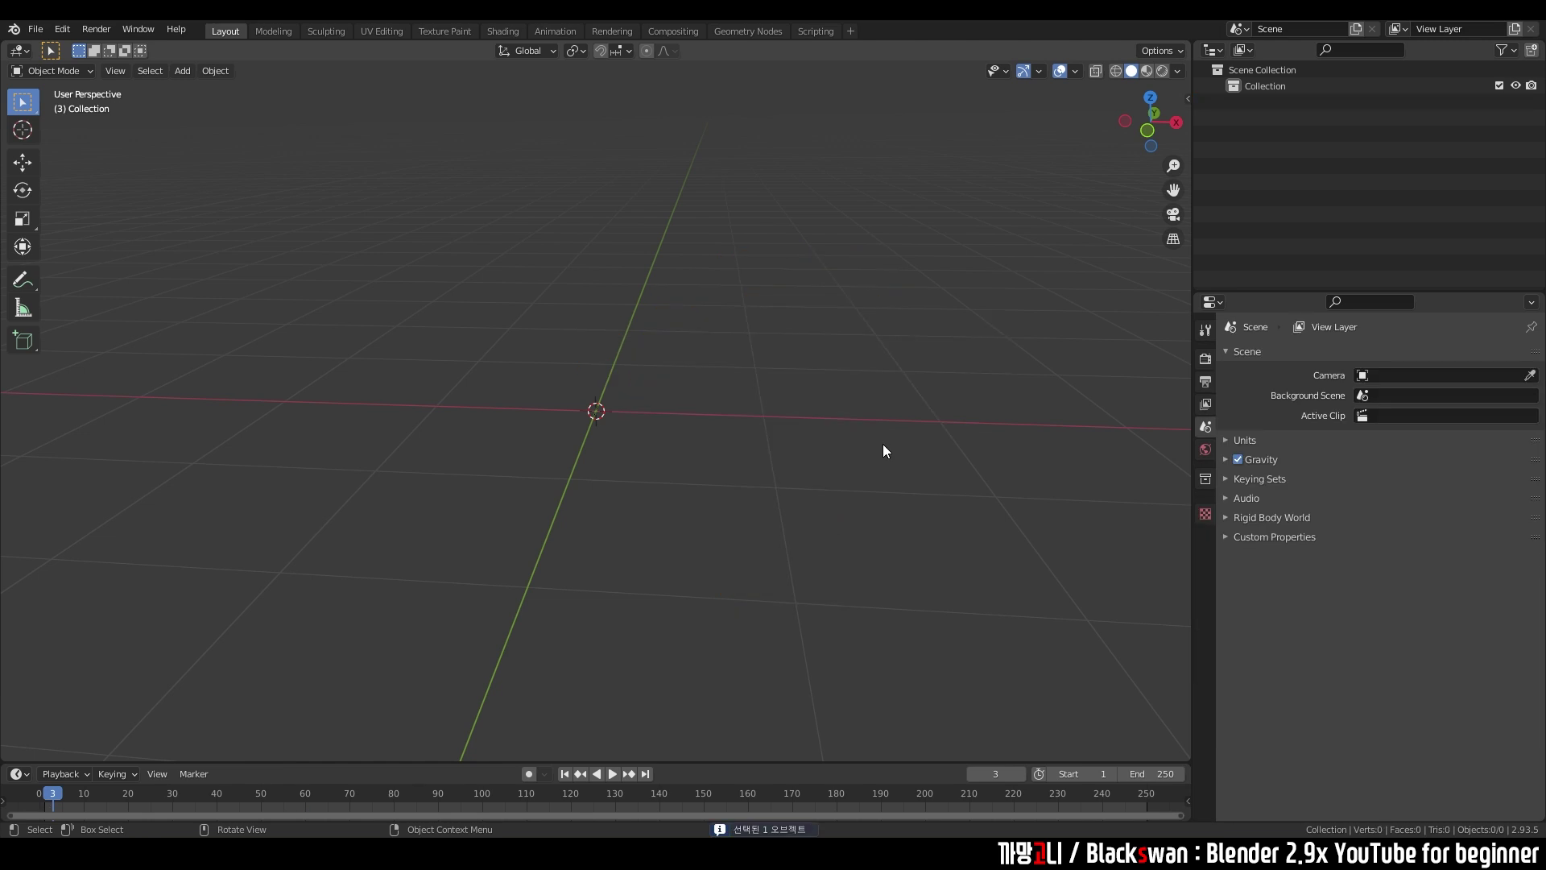
{"action": "key", "text": "shift+a"}
{"action": "left_click", "coordinate": [942, 459]}
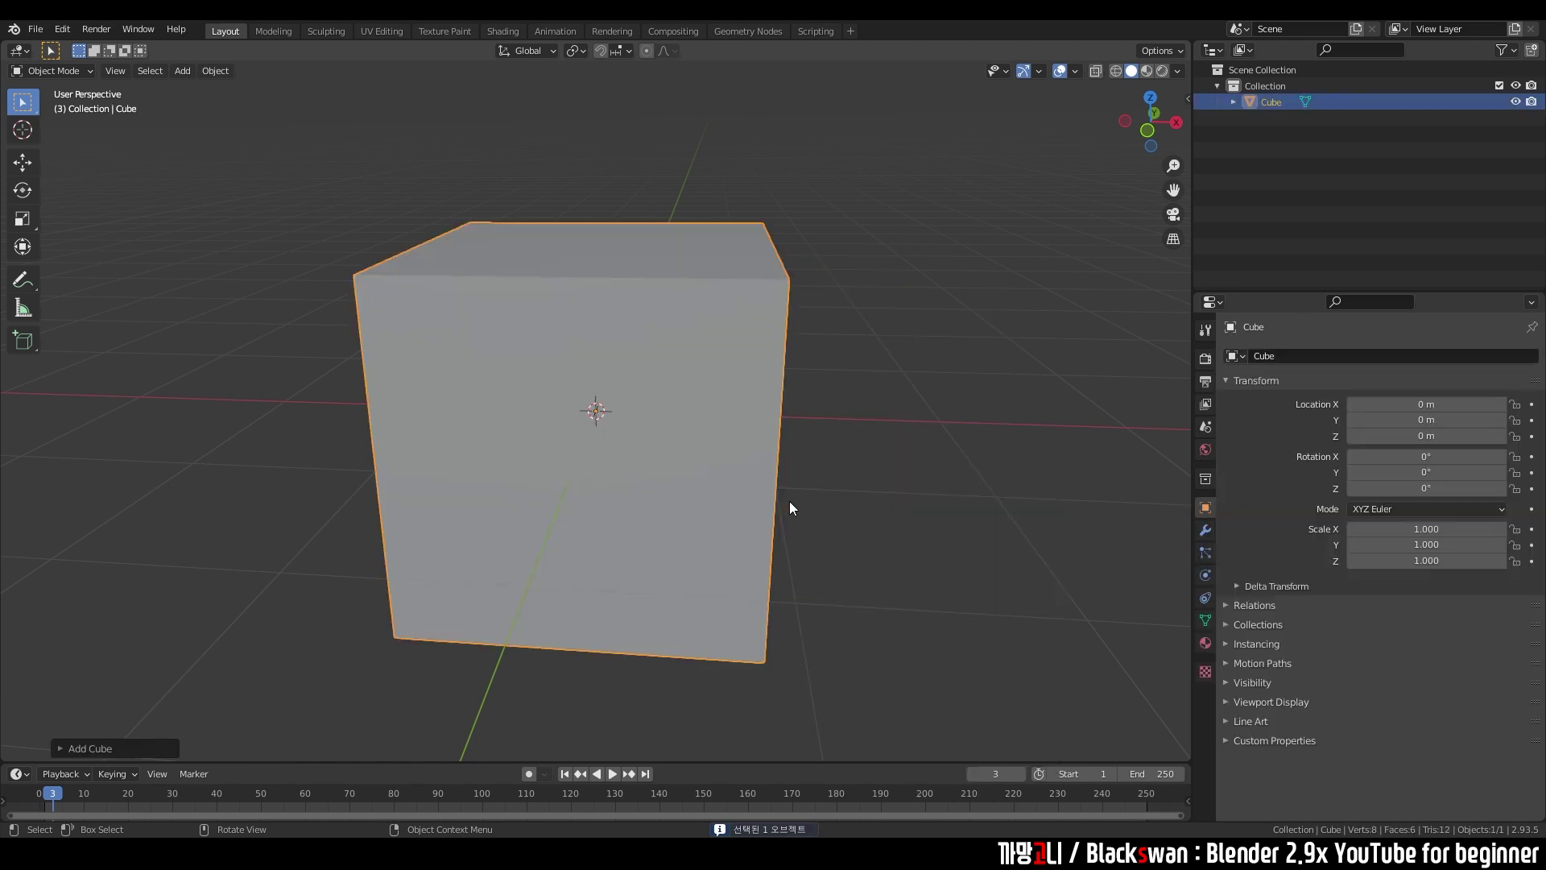
{"action": "middle_click_drag", "start_coordinate": [823, 511], "coordinate": [822, 472]}
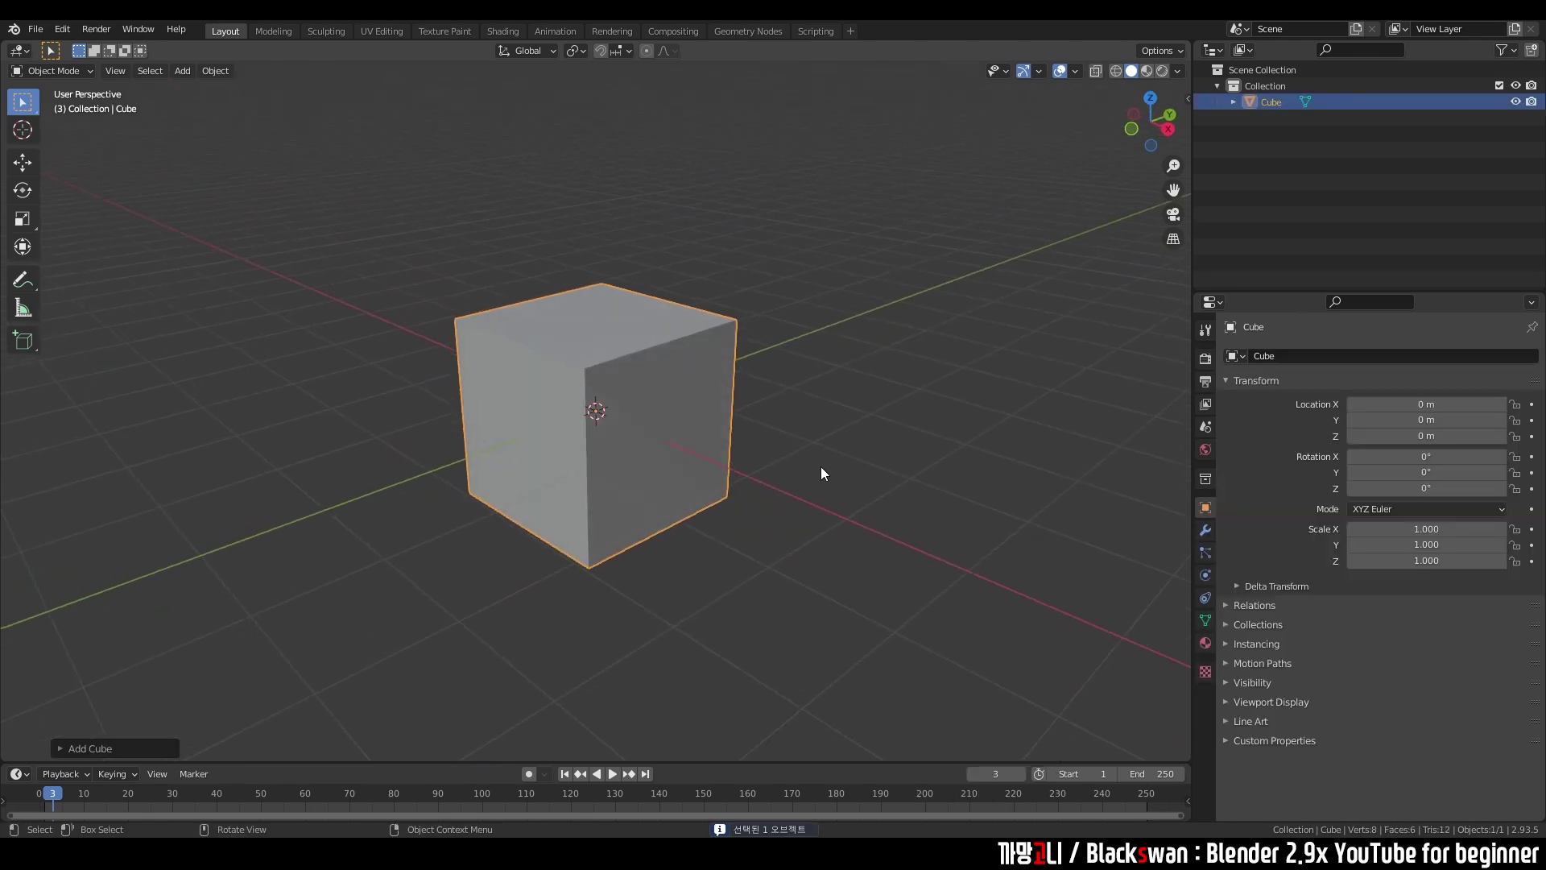
- Enter Edit Mode on the cube and select the four vertices of its top face
{"action": "left_click", "coordinate": [671, 419]}
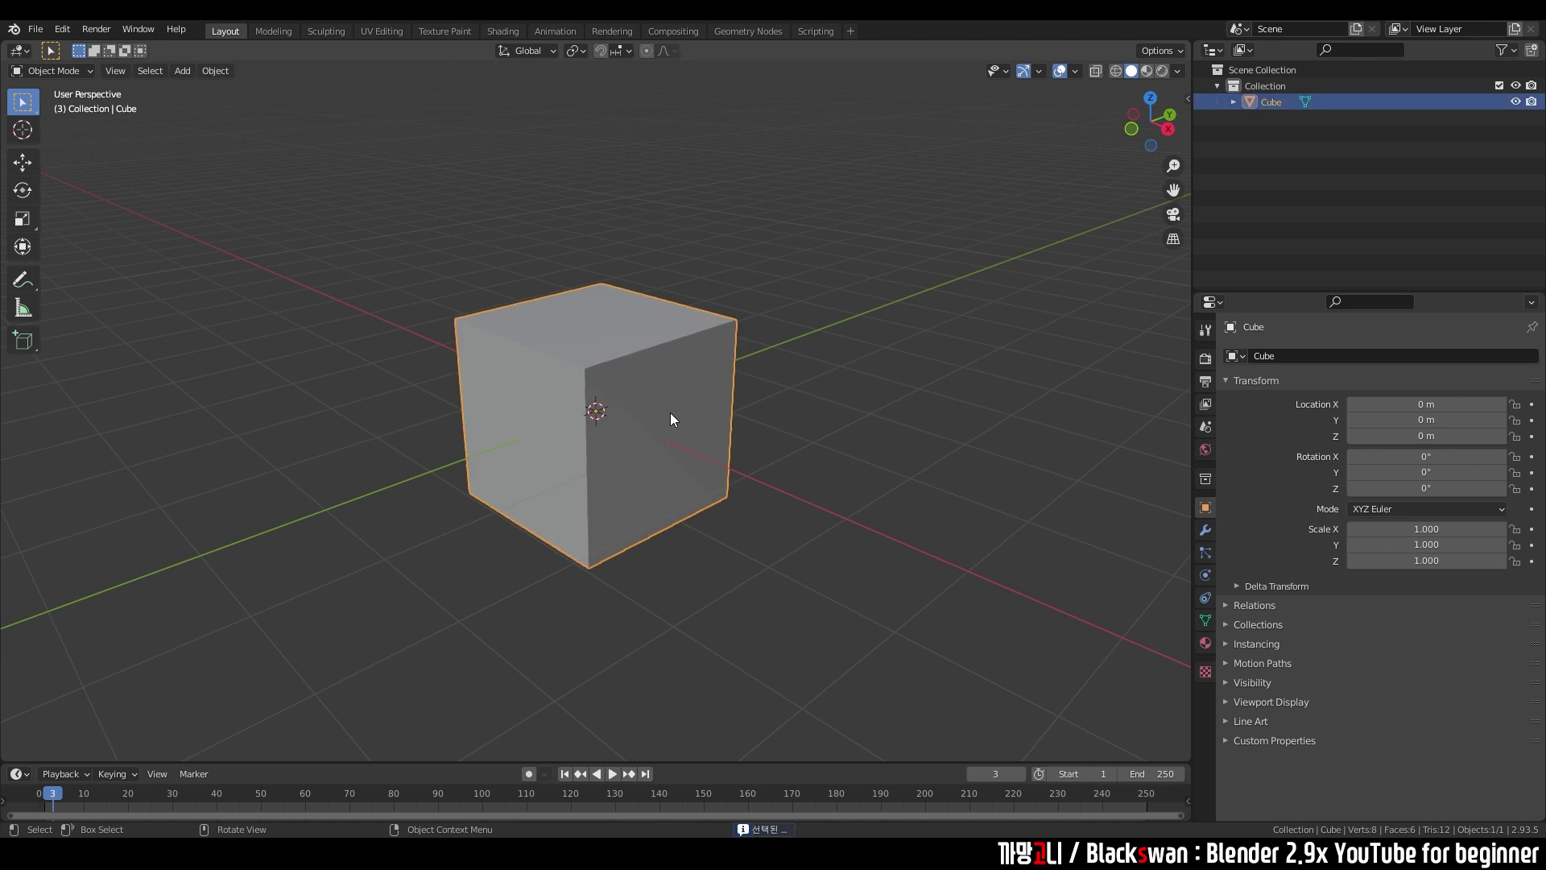
{"action": "key", "text": "Tab"}
{"action": "left_click", "coordinate": [738, 317]}
{"action": "left_click", "coordinate": [592, 279]}
{"action": "left_click", "coordinate": [451, 321]}
{"action": "left_click", "coordinate": [586, 368]}
{"action": "left_click_drag", "start_coordinate": [409, 242], "coordinate": [781, 394]}
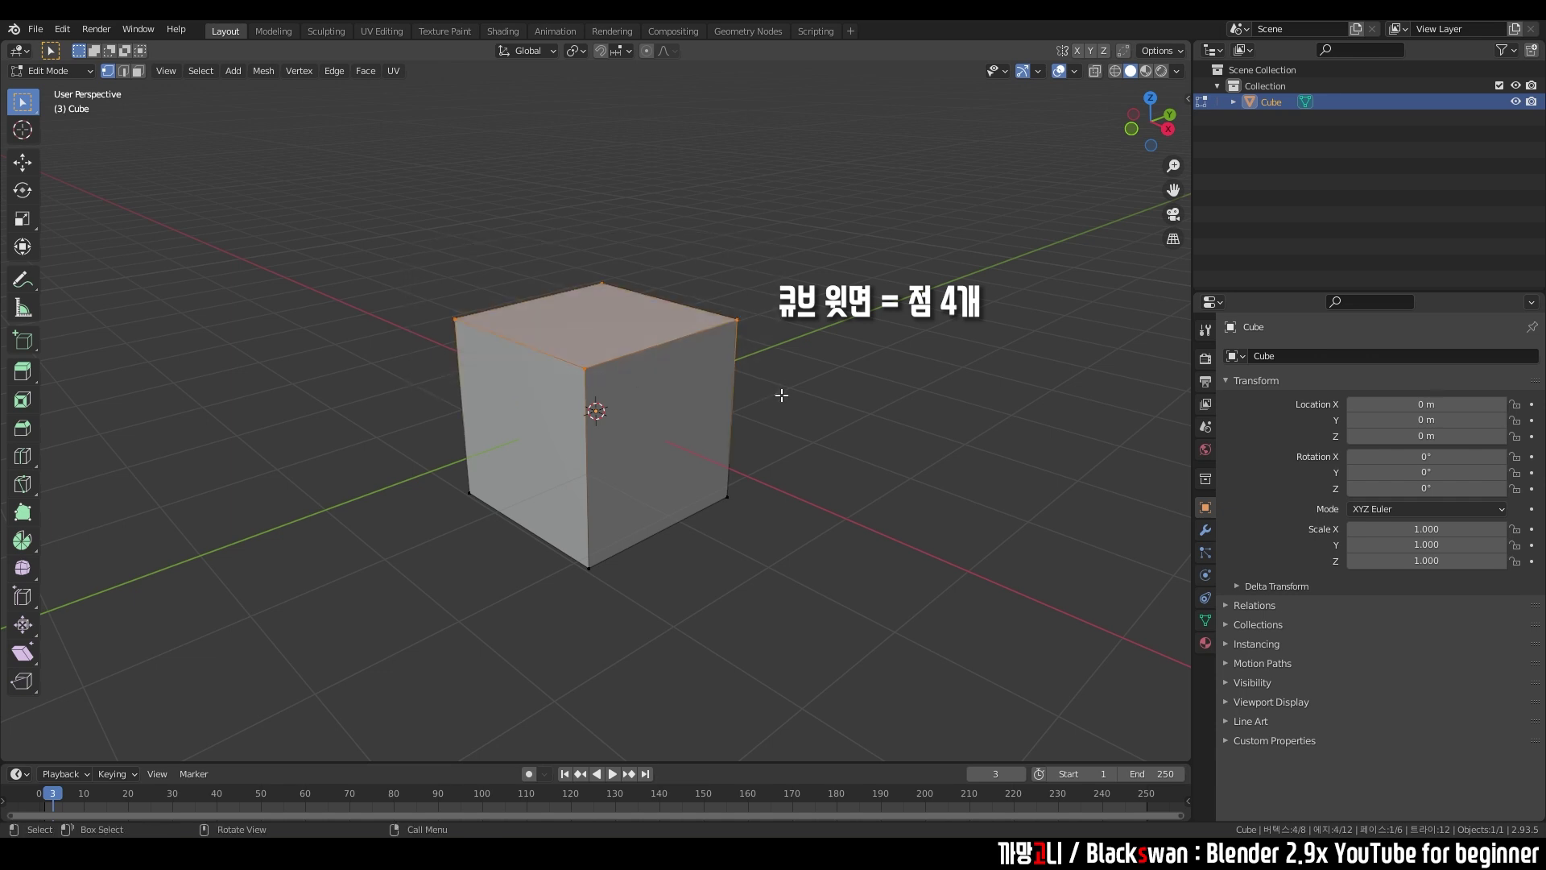
- Select all eight vertices of the cube
{"action": "middle_click_drag", "start_coordinate": [751, 468], "coordinate": [694, 403]}
{"action": "left_click_drag", "start_coordinate": [404, 437], "coordinate": [841, 609]}
{"action": "middle_click_drag", "start_coordinate": [766, 497], "coordinate": [773, 590]}
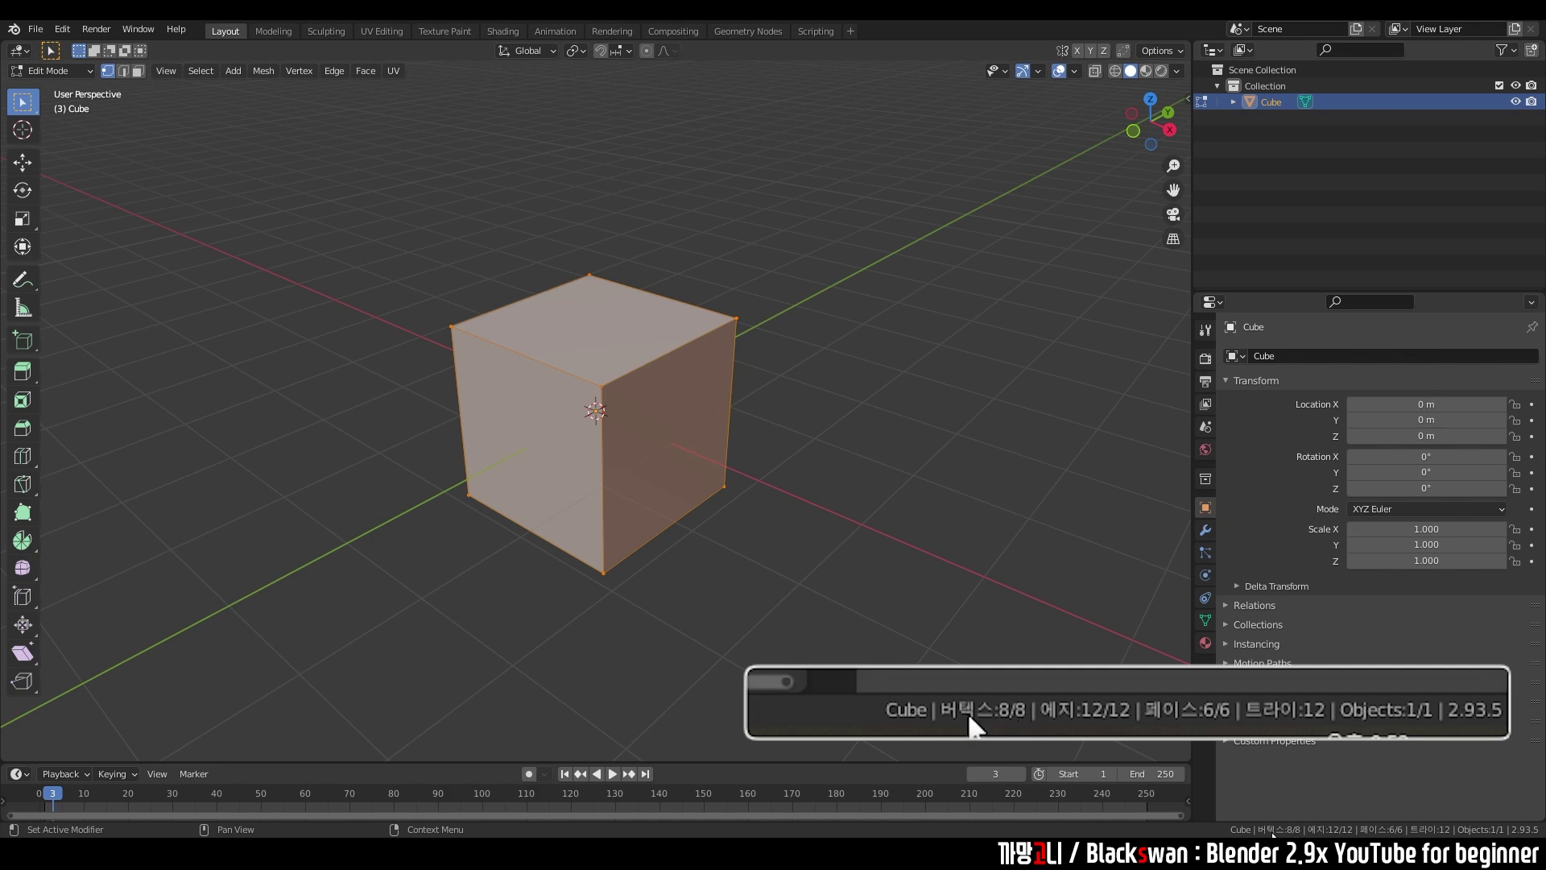
- Select only the two end vertices of one edge of the cube's top face
{"action": "scroll", "coordinate": [776, 511], "scroll_direction": "up", "scroll_amount": 4}
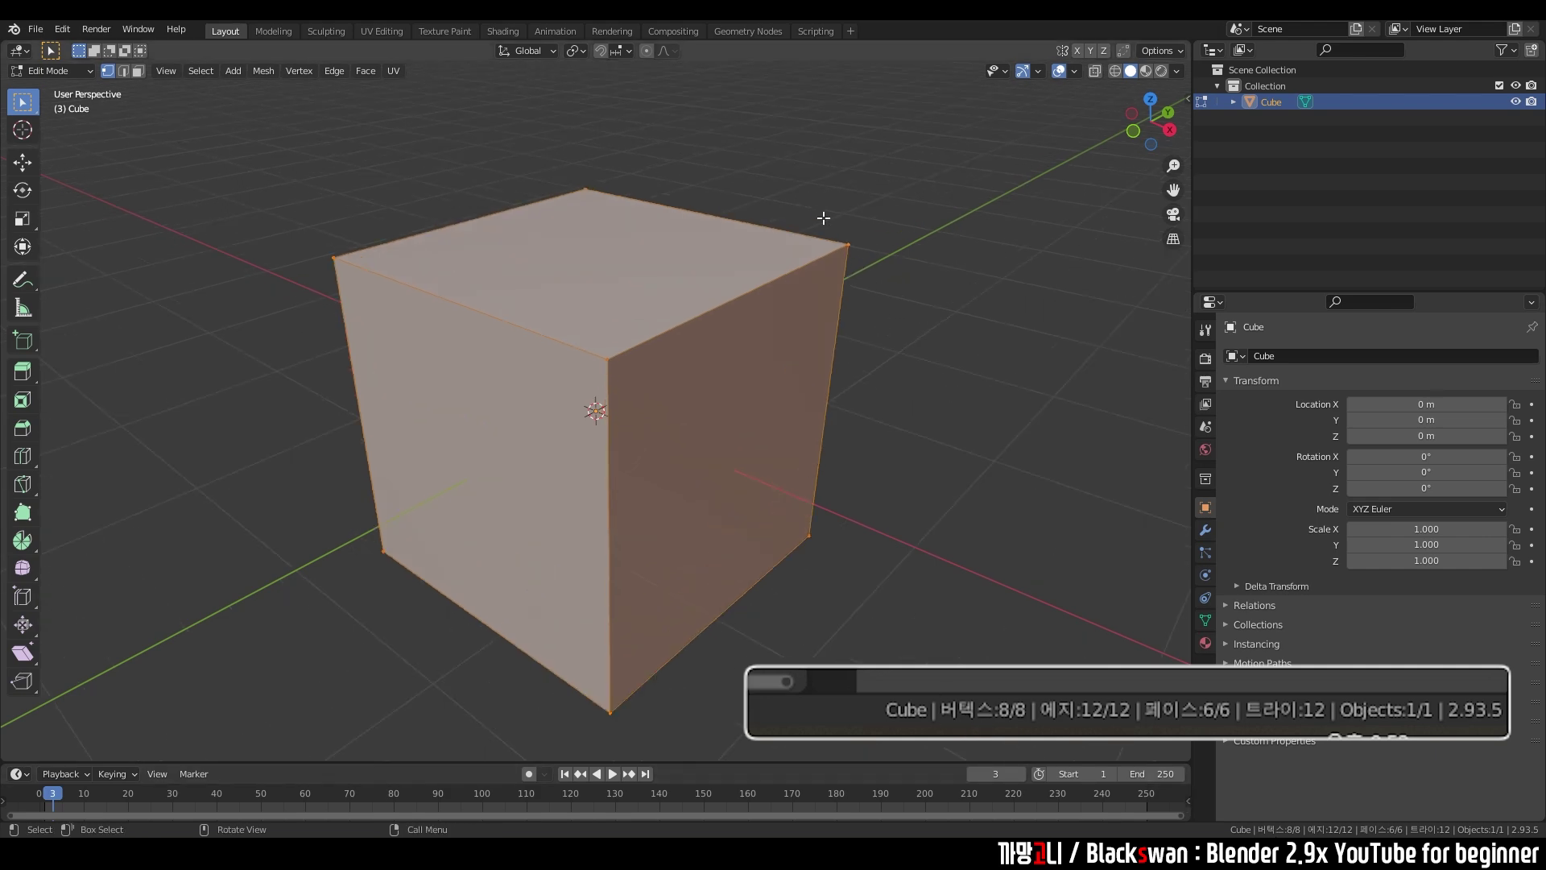
{"action": "left_click", "coordinate": [847, 245]}
{"action": "left_click", "coordinate": [608, 359], "text": "shift"}
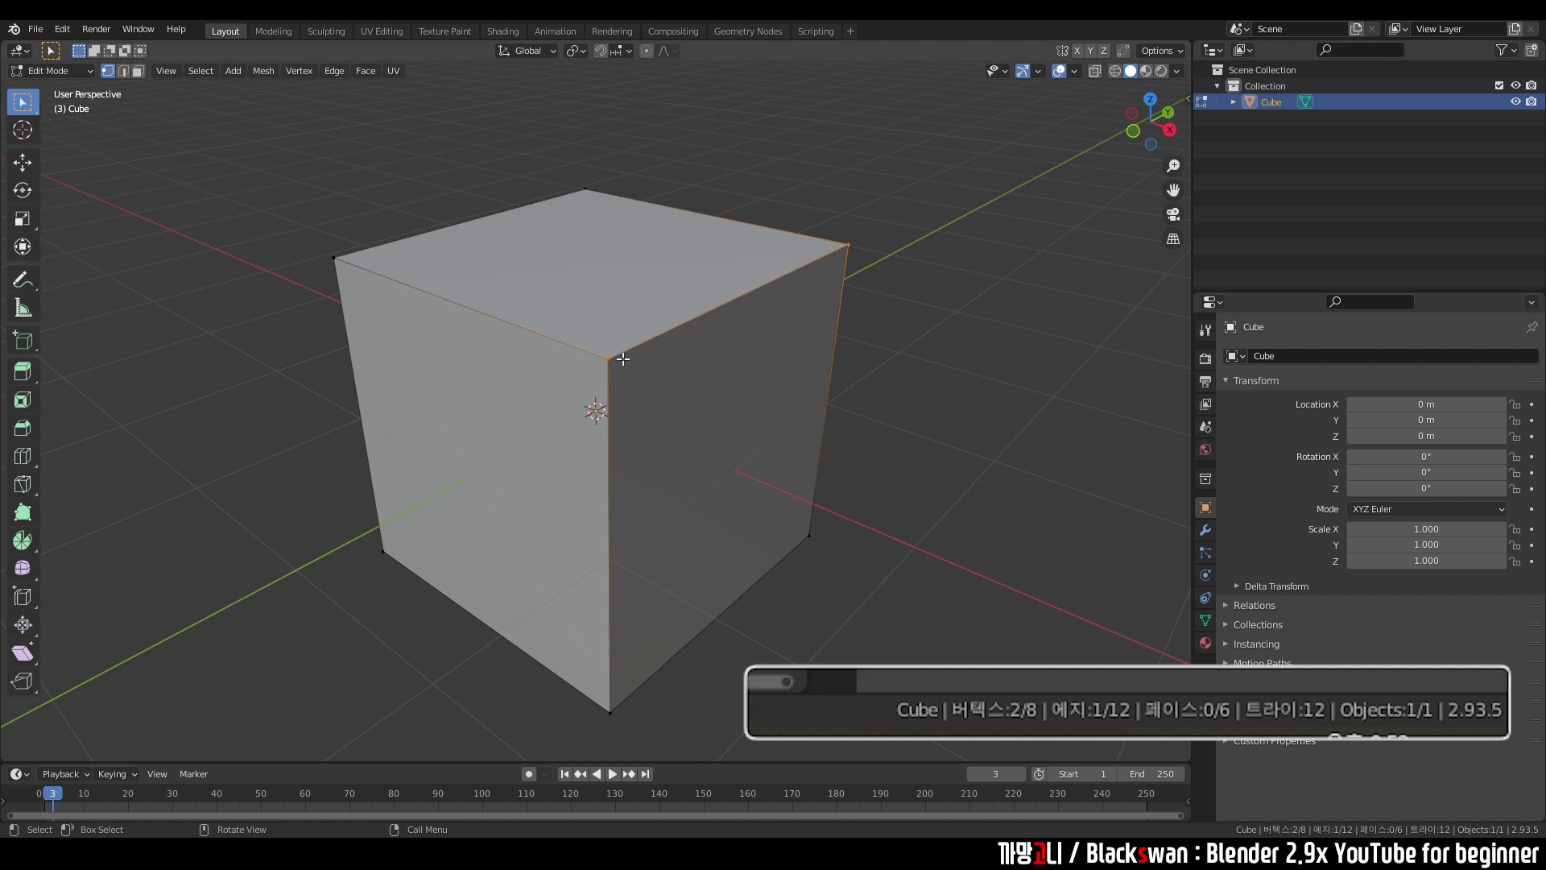
- Switch to edge selection, select the four edges of the cube's top face and clear the selection
{"action": "left_click", "coordinate": [900, 262]}
{"action": "left_click", "coordinate": [794, 271]}
{"action": "left_click", "coordinate": [774, 231], "text": "shift"}
{"action": "left_click", "coordinate": [536, 207], "text": "shift"}
{"action": "left_click", "coordinate": [502, 323], "text": "shift"}
{"action": "left_click", "coordinate": [986, 367]}
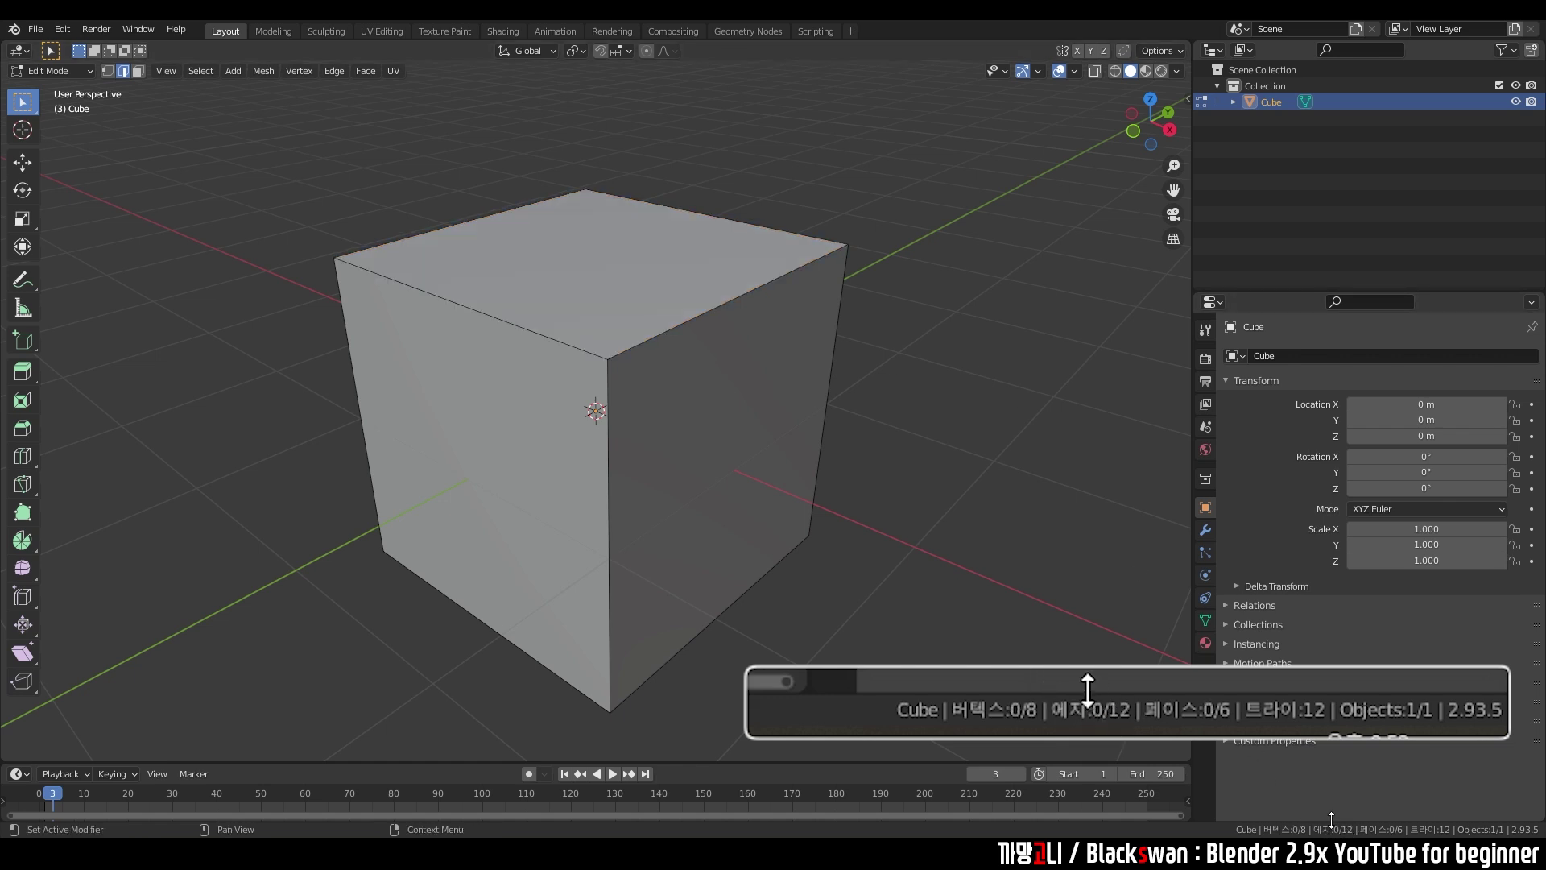
- Switch to face selection, select four of the cube's faces together and clear the selection
{"action": "key", "text": "3"}
{"action": "left_click", "coordinate": [596, 331]}
{"action": "left_click", "coordinate": [539, 429]}
{"action": "left_click", "coordinate": [683, 422], "text": "shift"}
{"action": "left_click", "coordinate": [678, 296], "text": "shift"}
{"action": "middle_click_drag", "start_coordinate": [716, 376], "coordinate": [783, 445]}
{"action": "left_click", "coordinate": [703, 393], "text": "shift"}
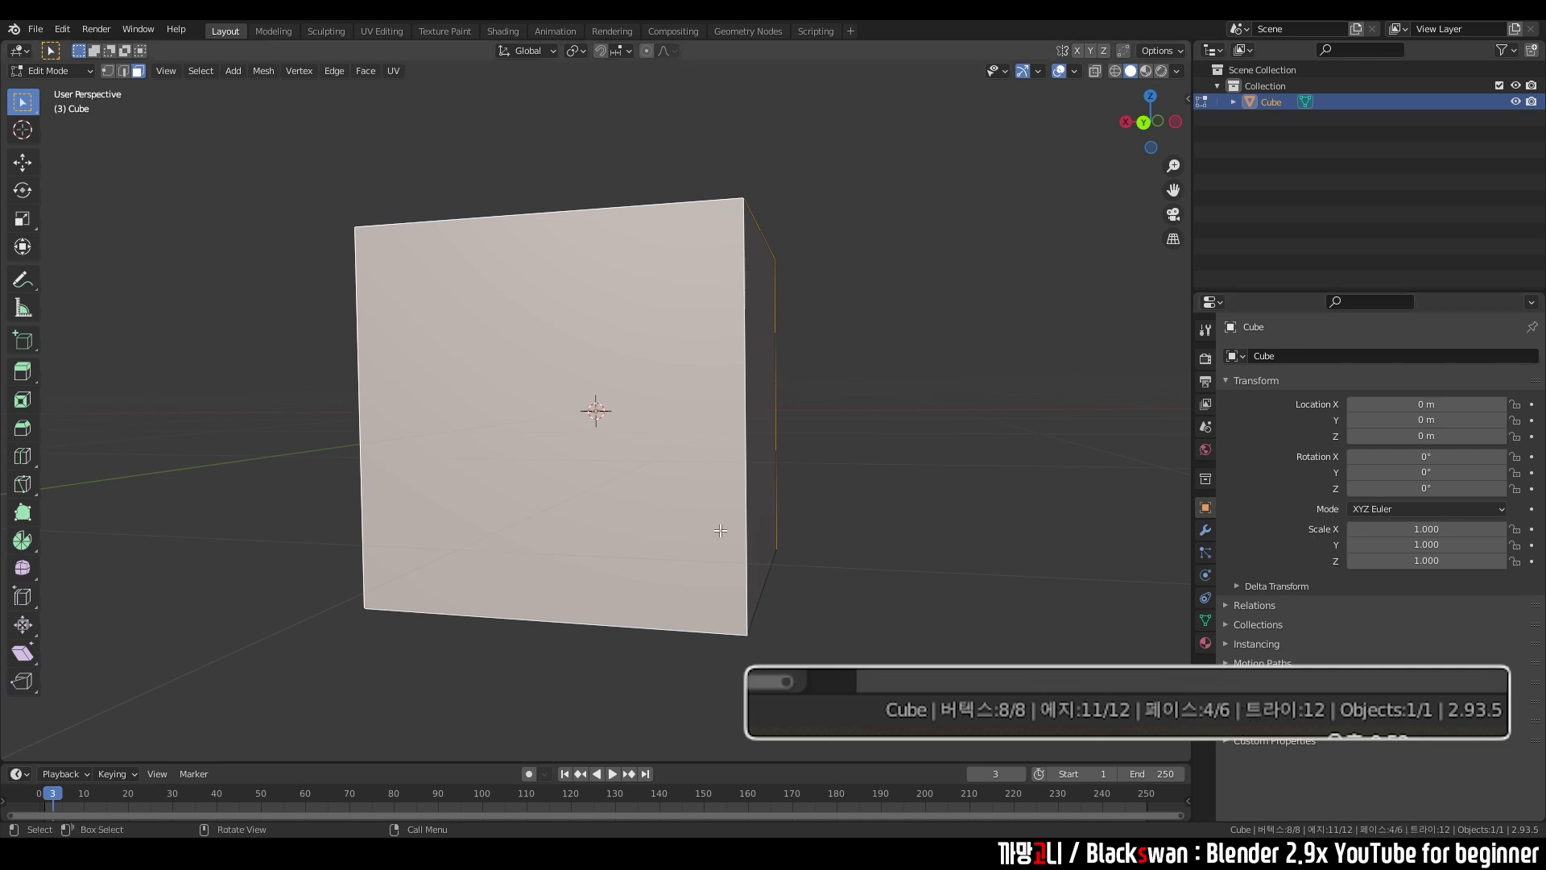
{"action": "scroll", "coordinate": [717, 526], "scroll_direction": "down", "scroll_amount": 2}
{"action": "middle_click_drag", "start_coordinate": [636, 457], "coordinate": [757, 489]}
{"action": "left_click", "coordinate": [823, 367]}
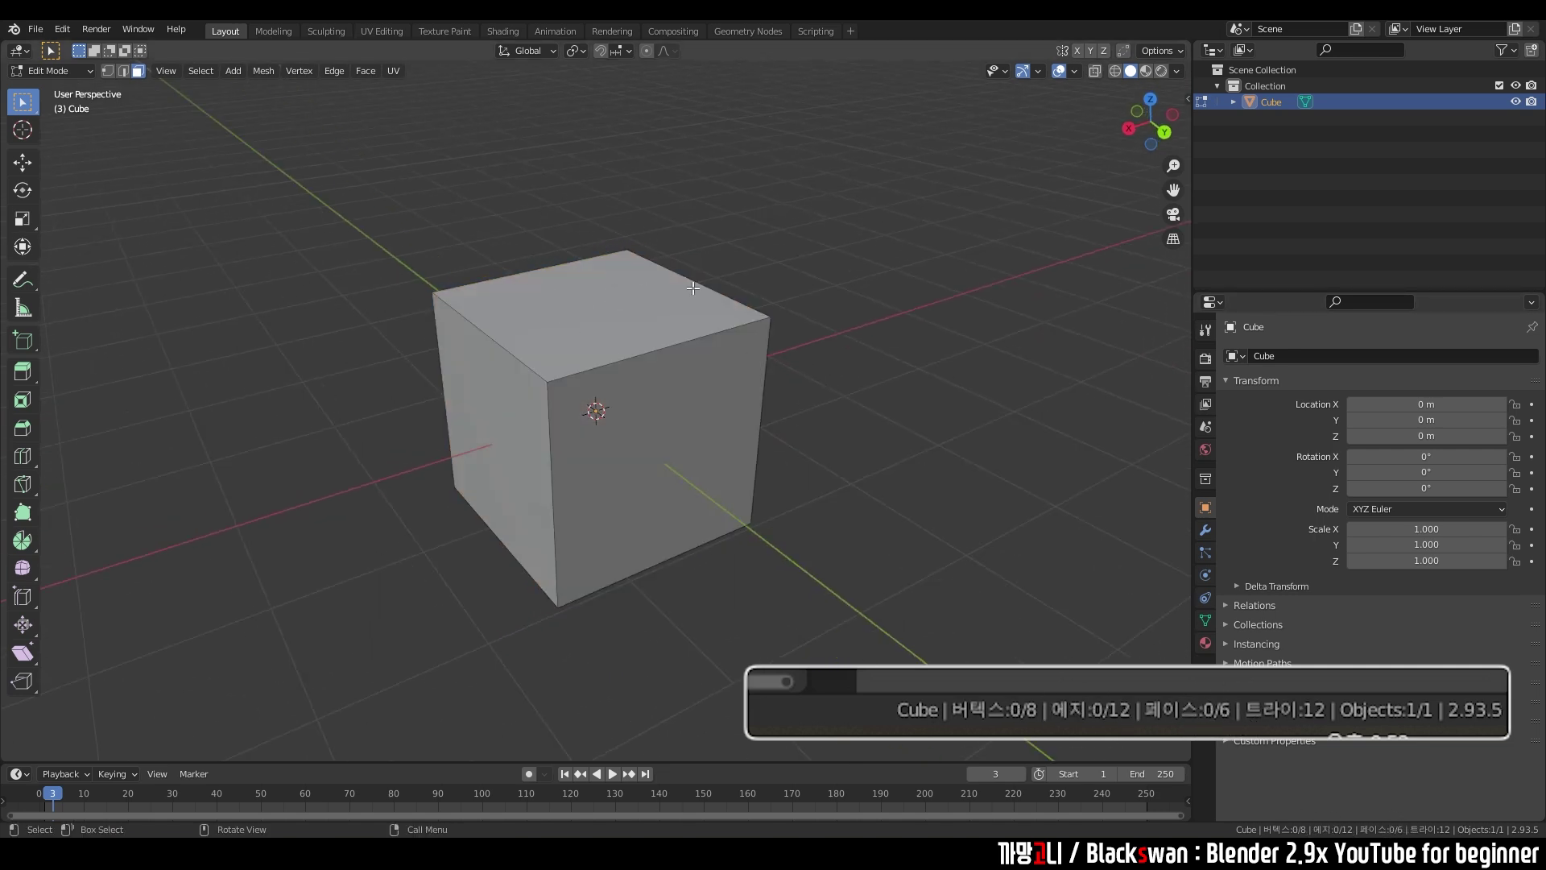
- Return to Object Mode and add a Monkey mesh at the world origin, inside the cube
{"action": "key", "text": "Tab"}
{"action": "key", "text": "shift+a"}
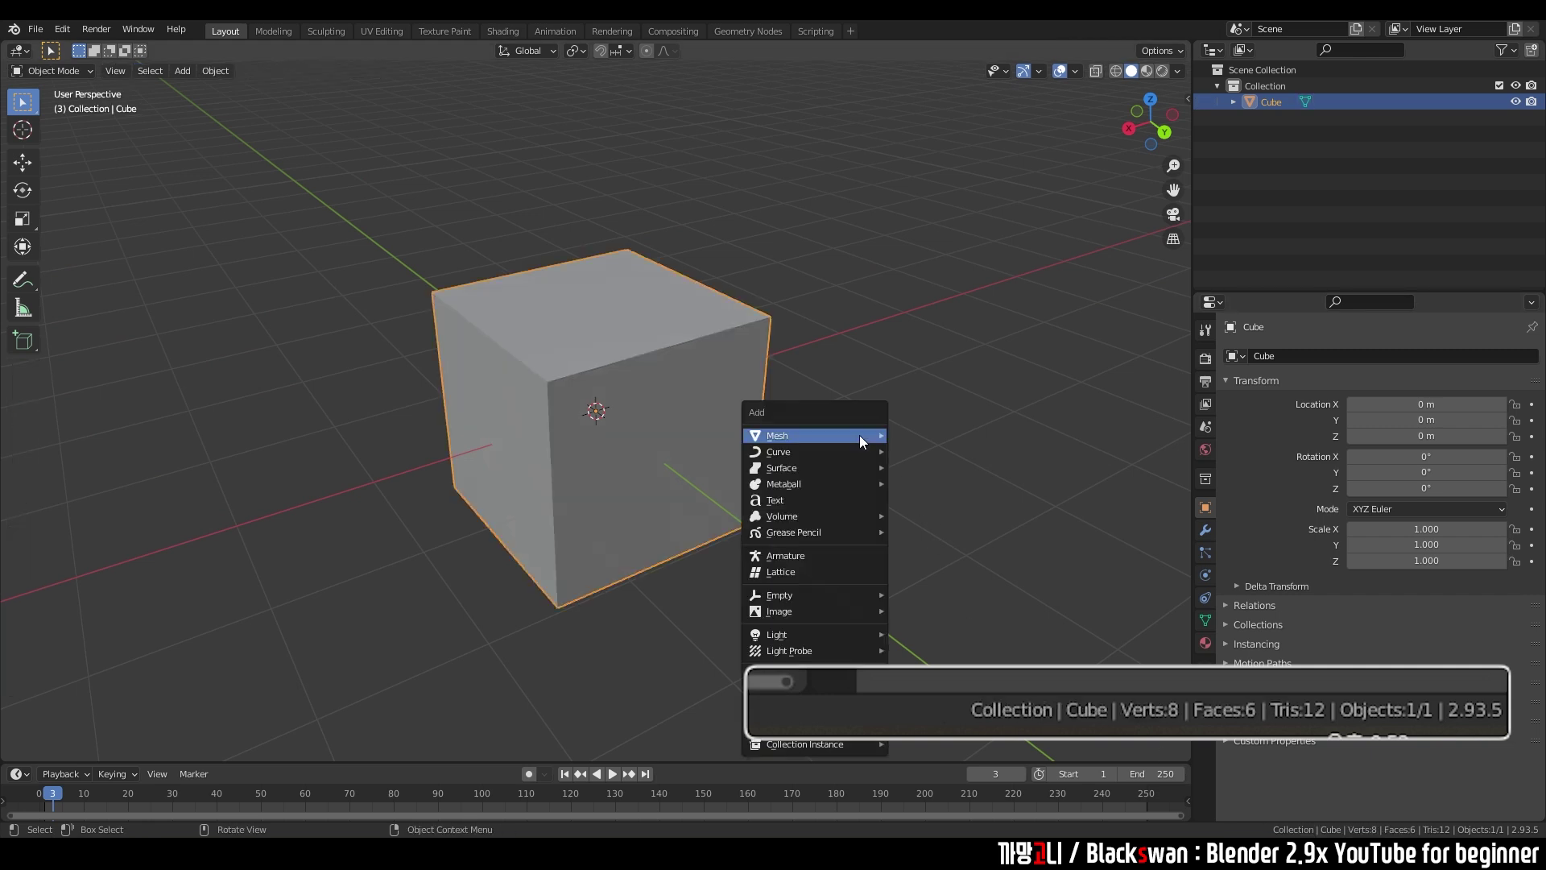
{"action": "mouse_move", "coordinate": [858, 435]}
{"action": "left_click", "coordinate": [931, 593]}
{"action": "scroll", "coordinate": [786, 522], "scroll_direction": "down", "scroll_amount": 1}
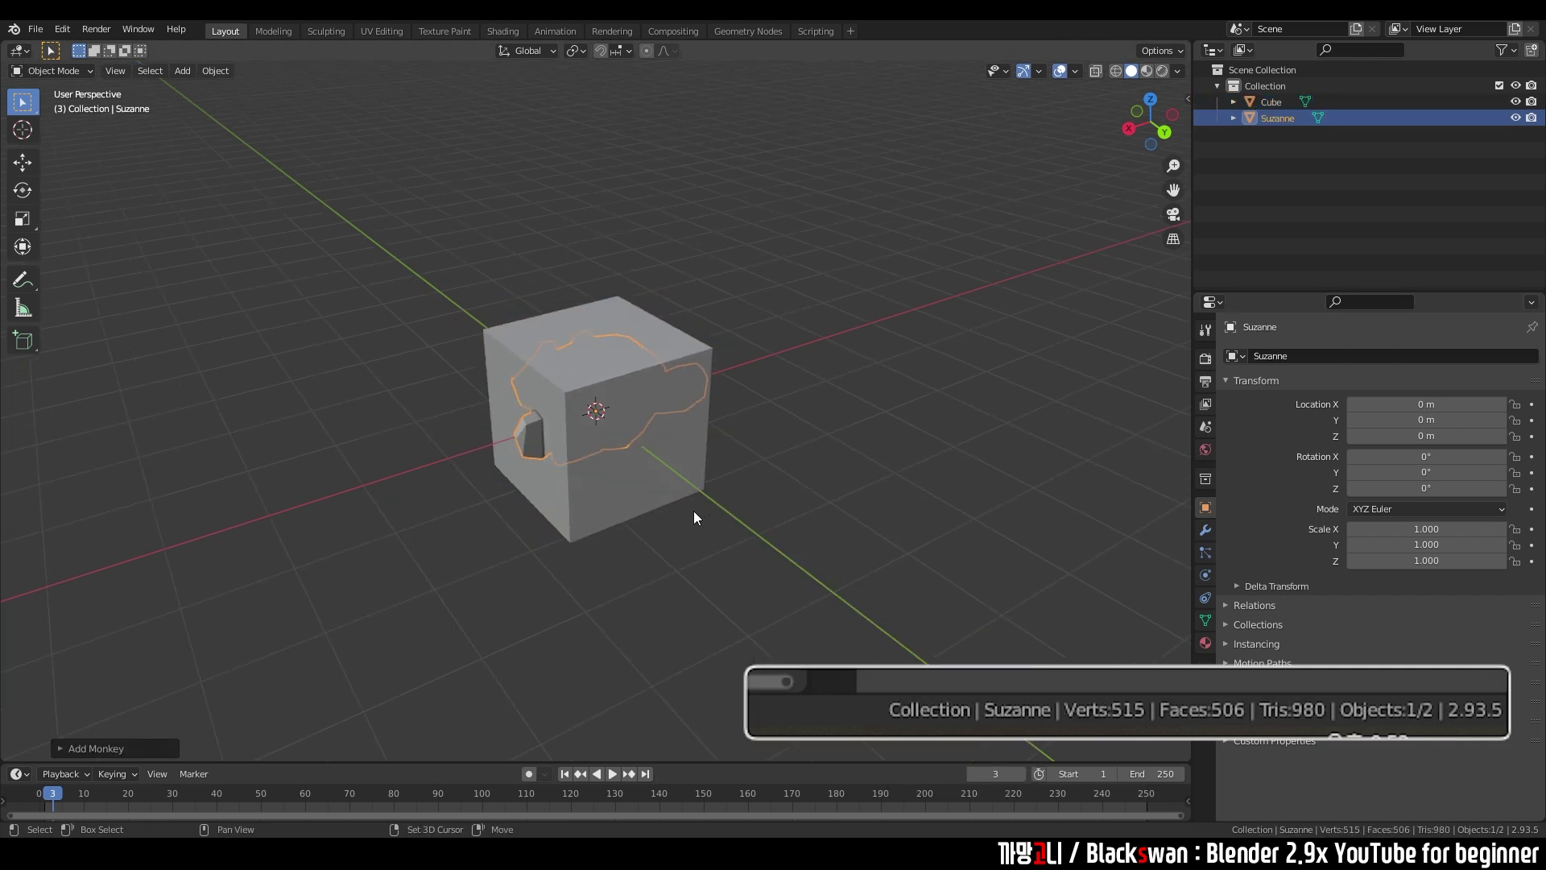
- Duplicate the monkey five times, placing the copies around the cube, and clear the selection
{"action": "key", "text": "shift+d"}
{"action": "left_click", "coordinate": [918, 460]}
{"action": "key", "text": "shift+d"}
{"action": "left_click", "coordinate": [728, 326]}
{"action": "key", "text": "shift+d"}
{"action": "left_click", "coordinate": [432, 359]}
{"action": "key", "text": "shift+d"}
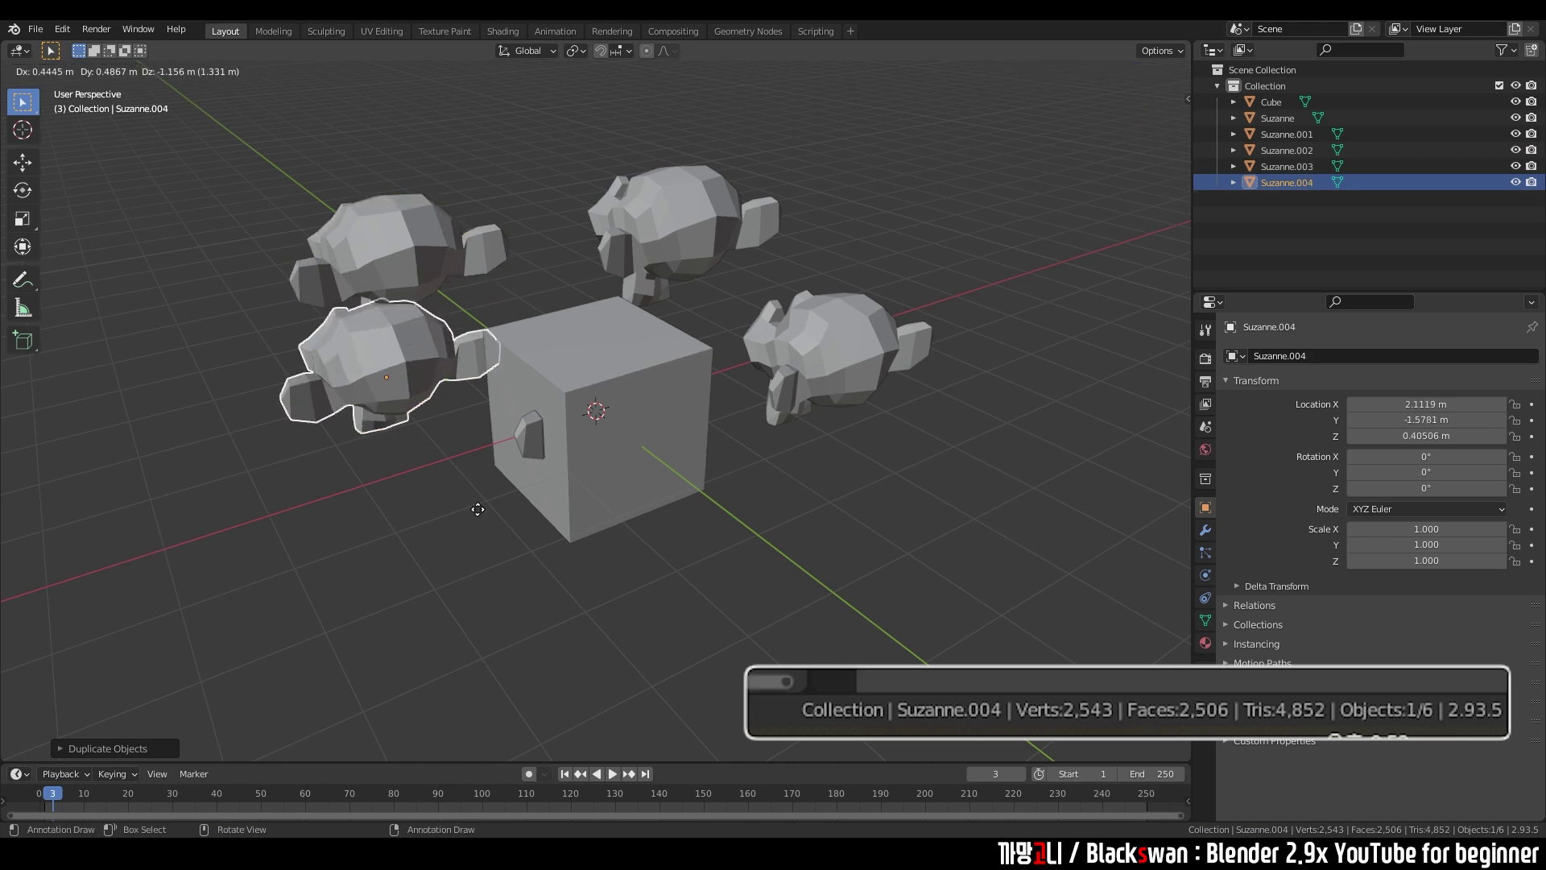
{"action": "left_click", "coordinate": [451, 569]}
{"action": "key", "text": "shift+d"}
{"action": "left_click", "coordinate": [792, 673]}
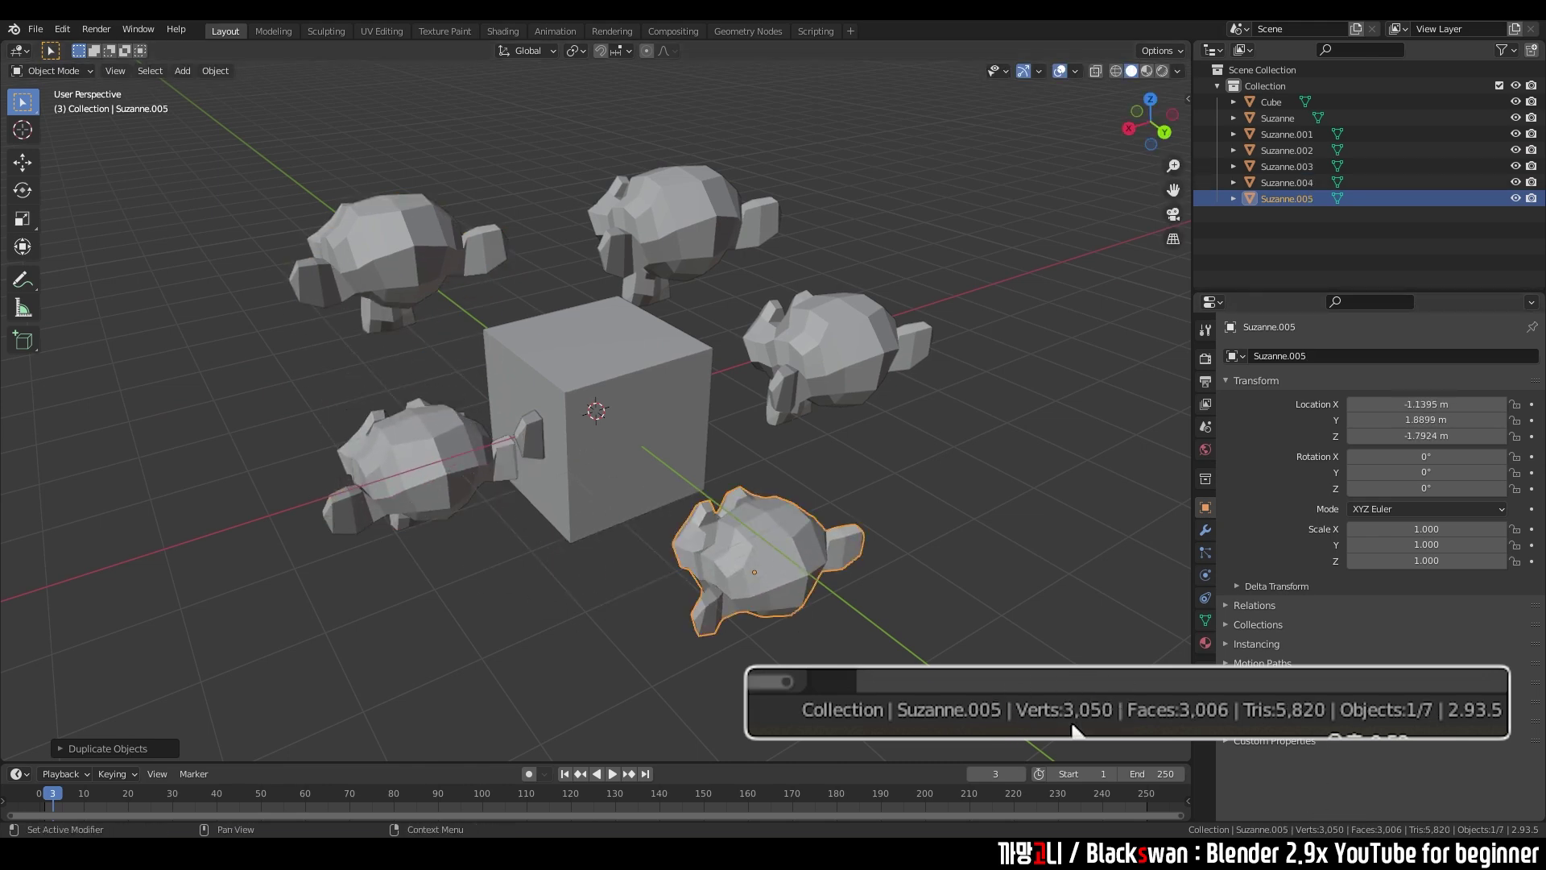
{"action": "scroll", "coordinate": [1173, 741], "scroll_direction": "down", "scroll_amount": 2}
{"action": "left_click", "coordinate": [1173, 741]}
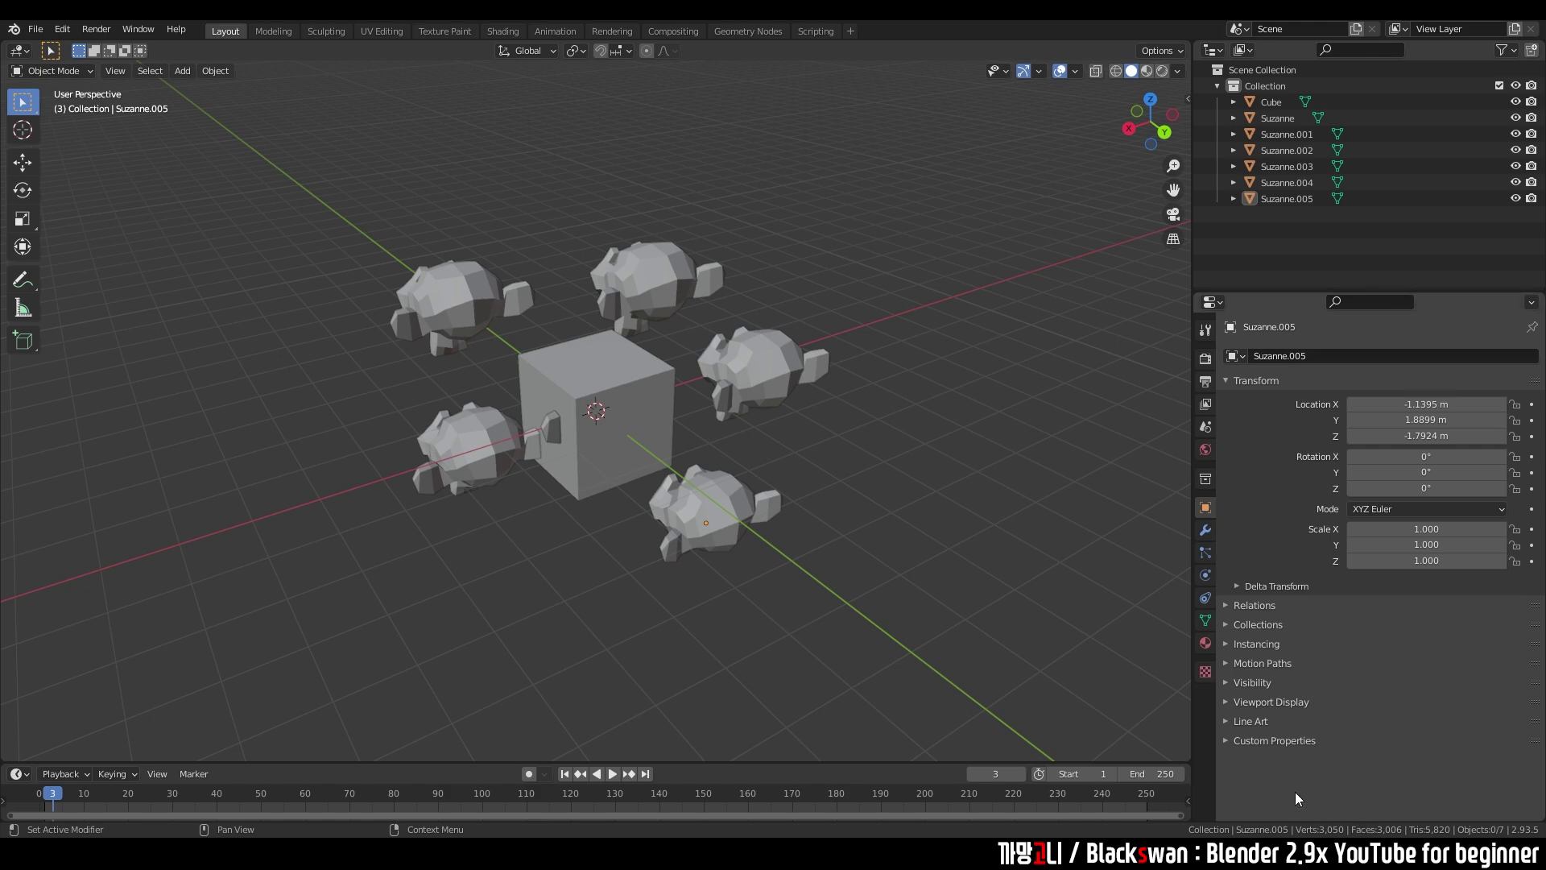
- Box-select the cube and all the monkeys, duplicate the group seven times across the scene and clear the selection
{"action": "left_click_drag", "start_coordinate": [373, 234], "coordinate": [824, 568]}
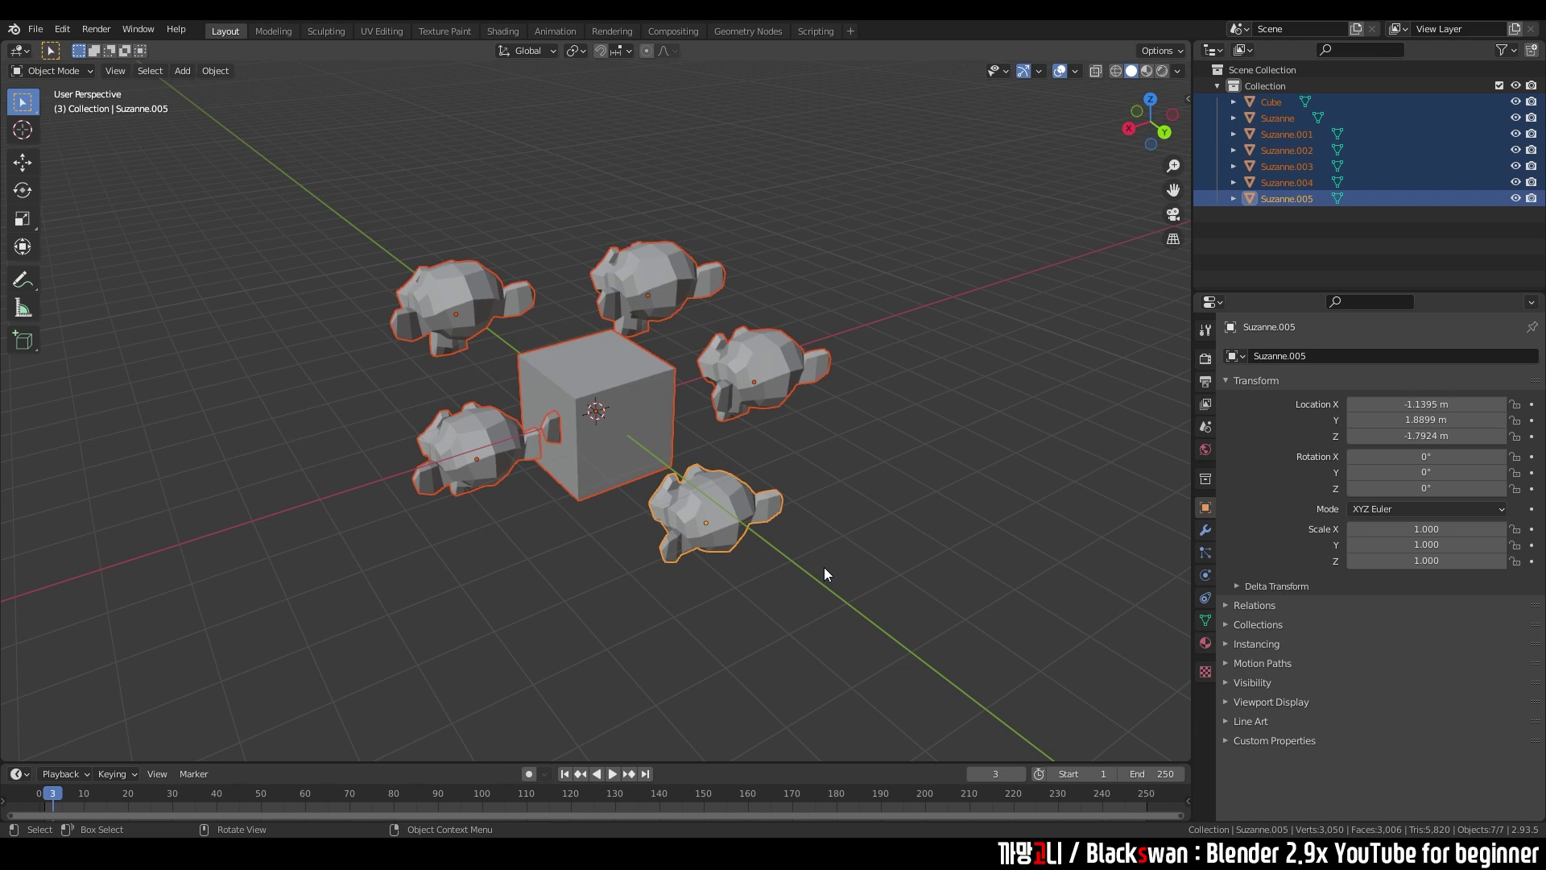
{"action": "key", "text": "shift+d"}
{"action": "left_click", "coordinate": [637, 275]}
{"action": "scroll", "coordinate": [505, 372], "scroll_direction": "down", "scroll_amount": 3}
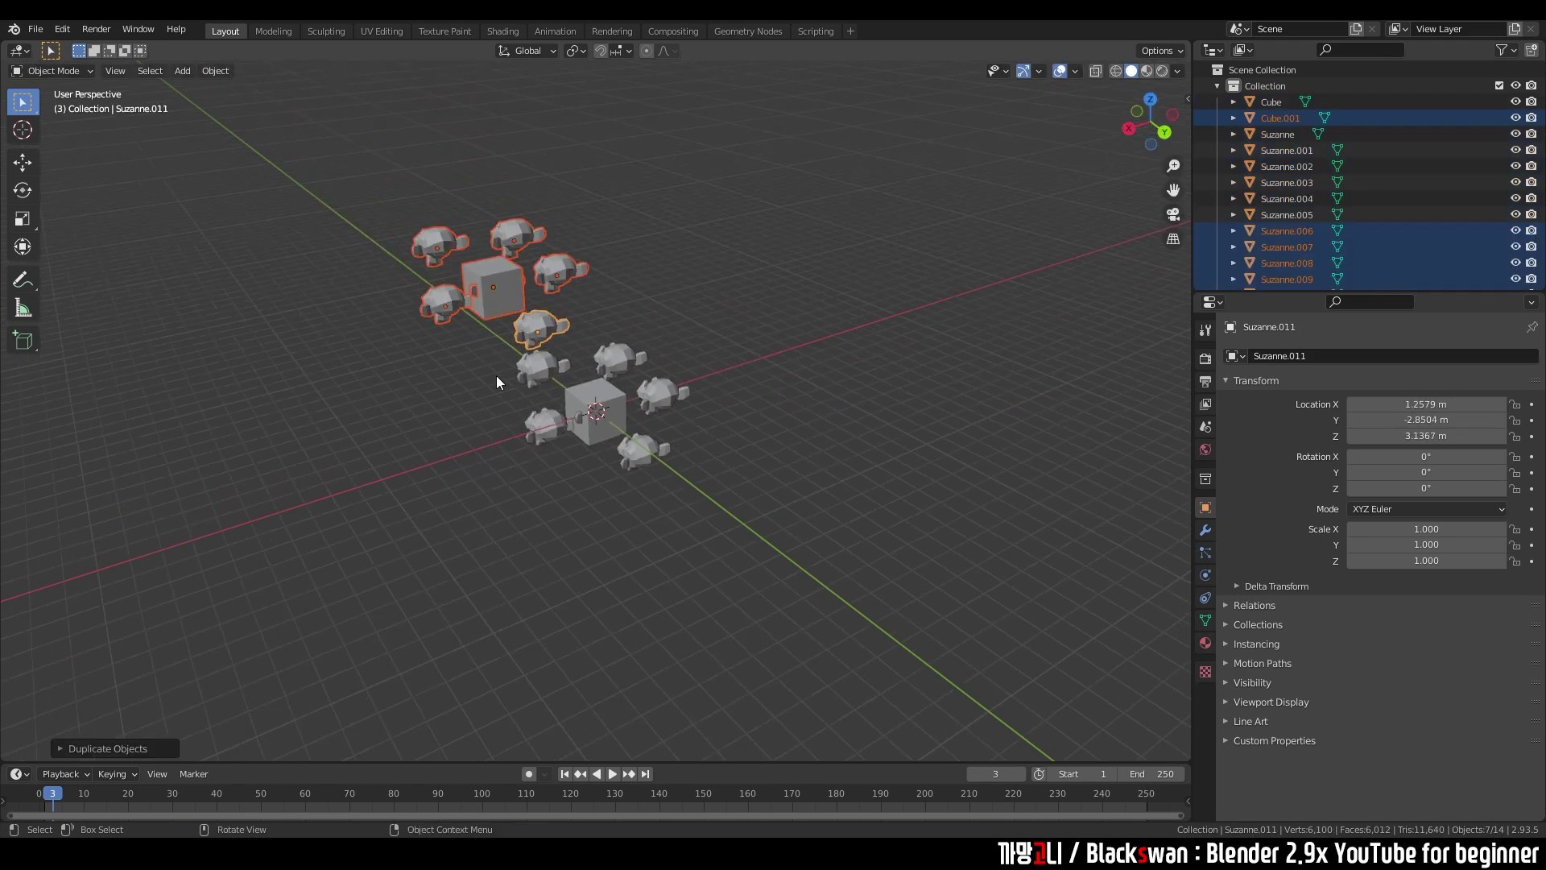
{"action": "key", "text": "shift+d"}
{"action": "left_click", "coordinate": [707, 364]}
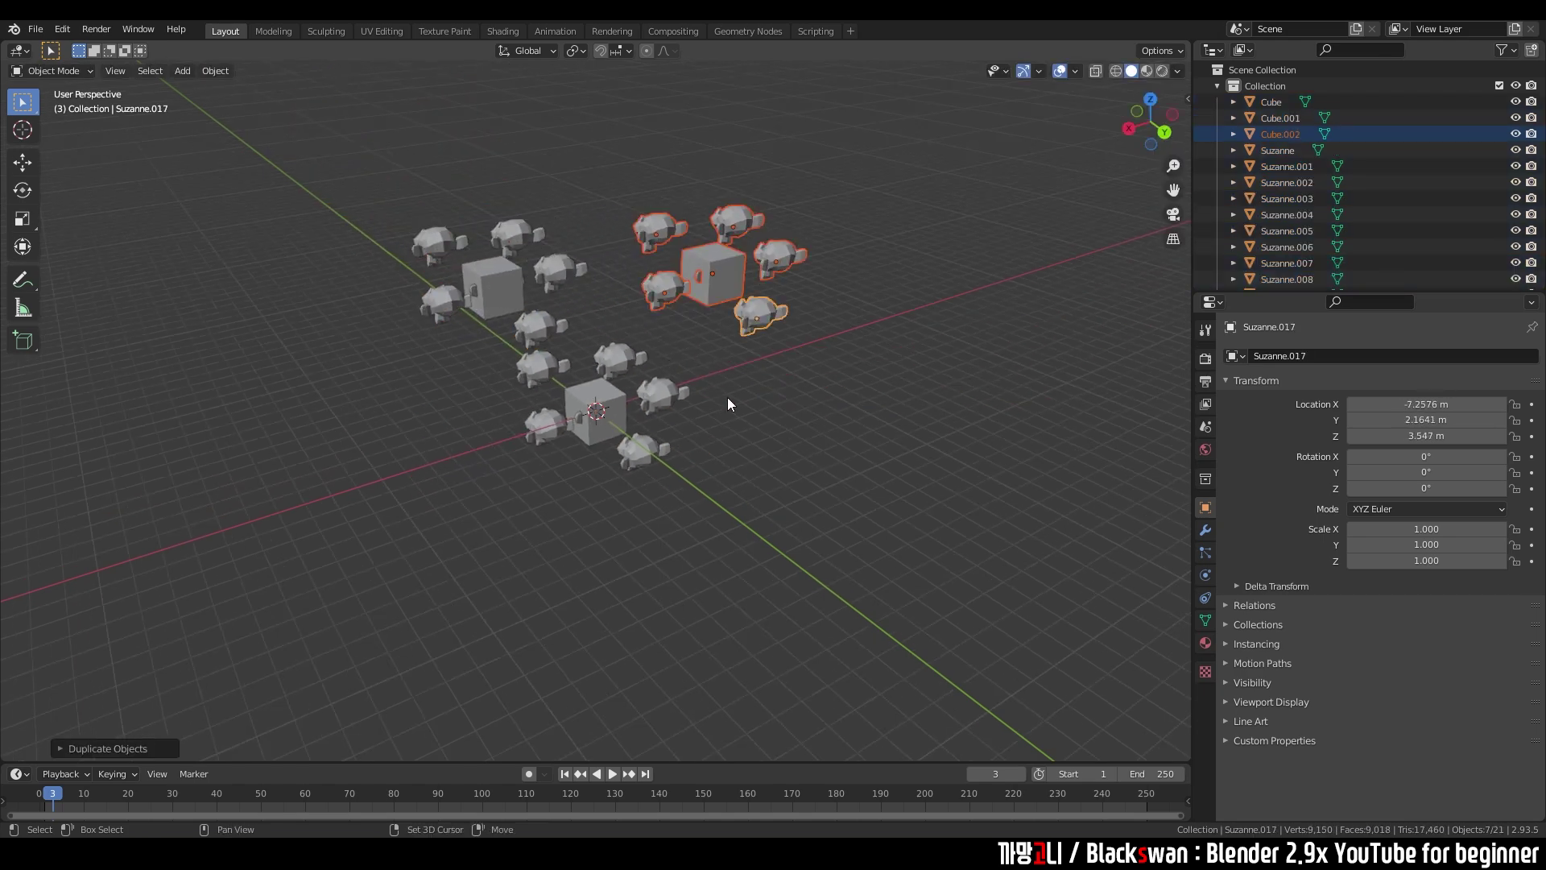
{"action": "key", "text": "shift+d"}
{"action": "left_click", "coordinate": [816, 558]}
{"action": "key", "text": "shift+d"}
{"action": "left_click", "coordinate": [776, 572]}
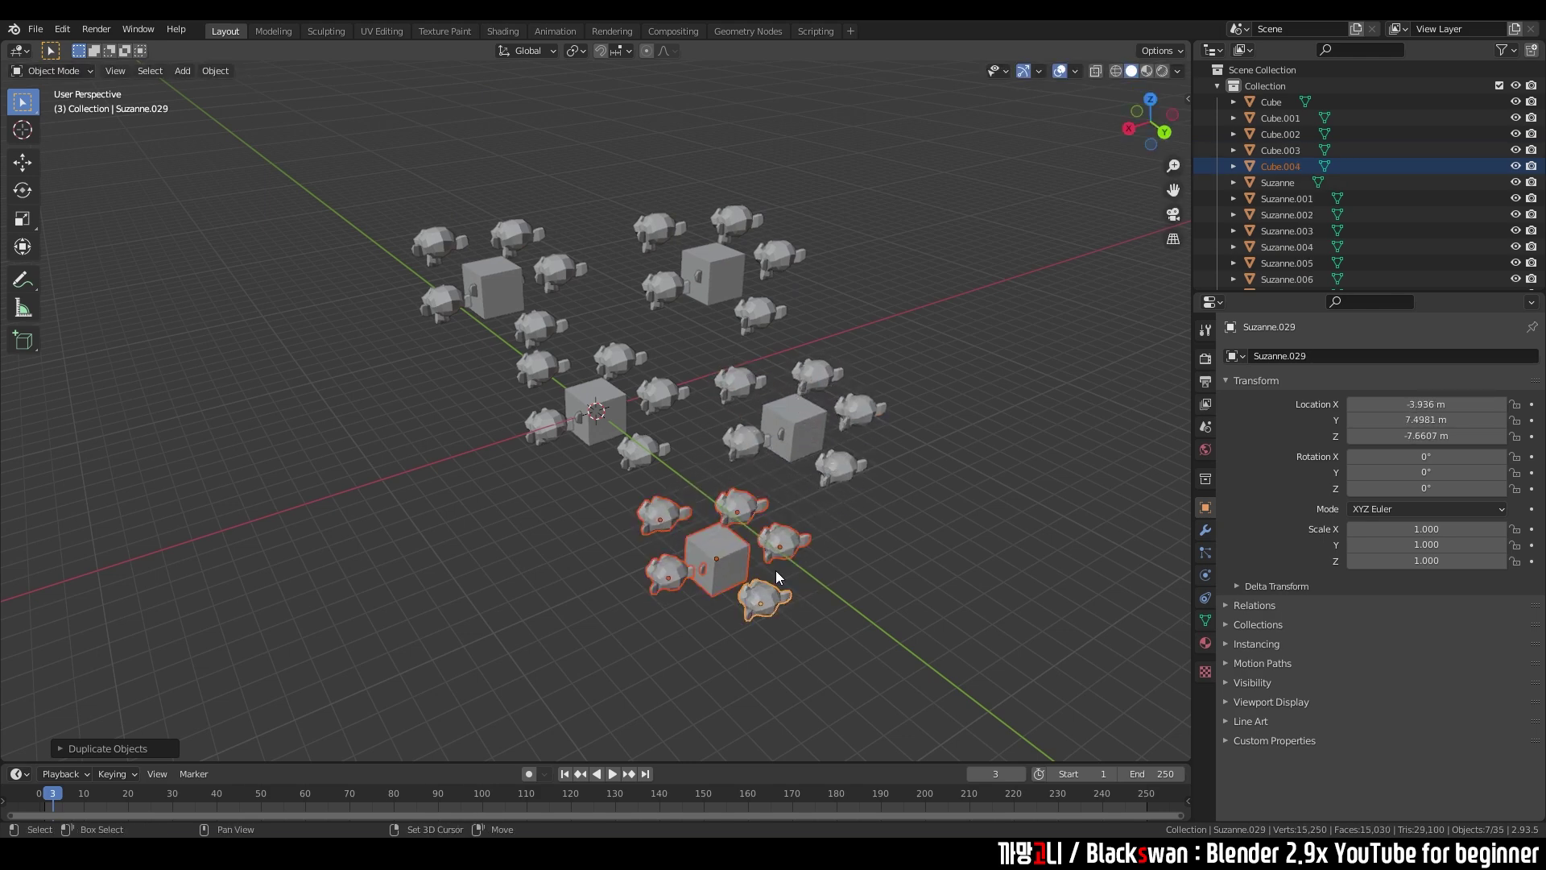
{"action": "key", "text": "shift+d"}
{"action": "left_click", "coordinate": [535, 562]}
{"action": "key", "text": "shift+d"}
{"action": "left_click", "coordinate": [419, 407]}
{"action": "key", "text": "shift+d"}
{"action": "left_click", "coordinate": [284, 246]}
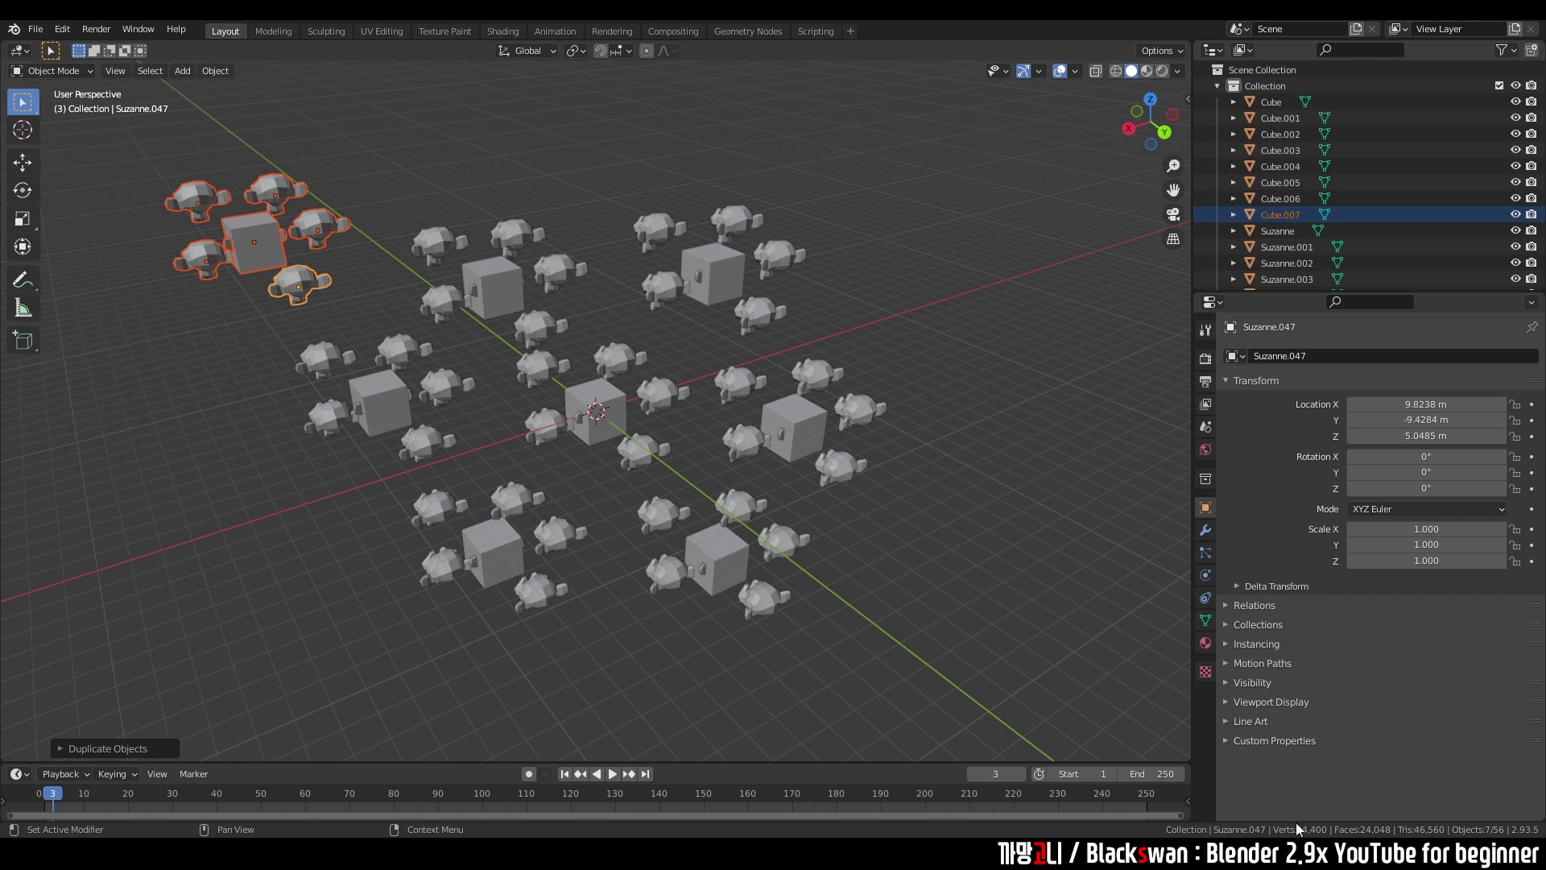
{"action": "key", "text": "alt+a"}
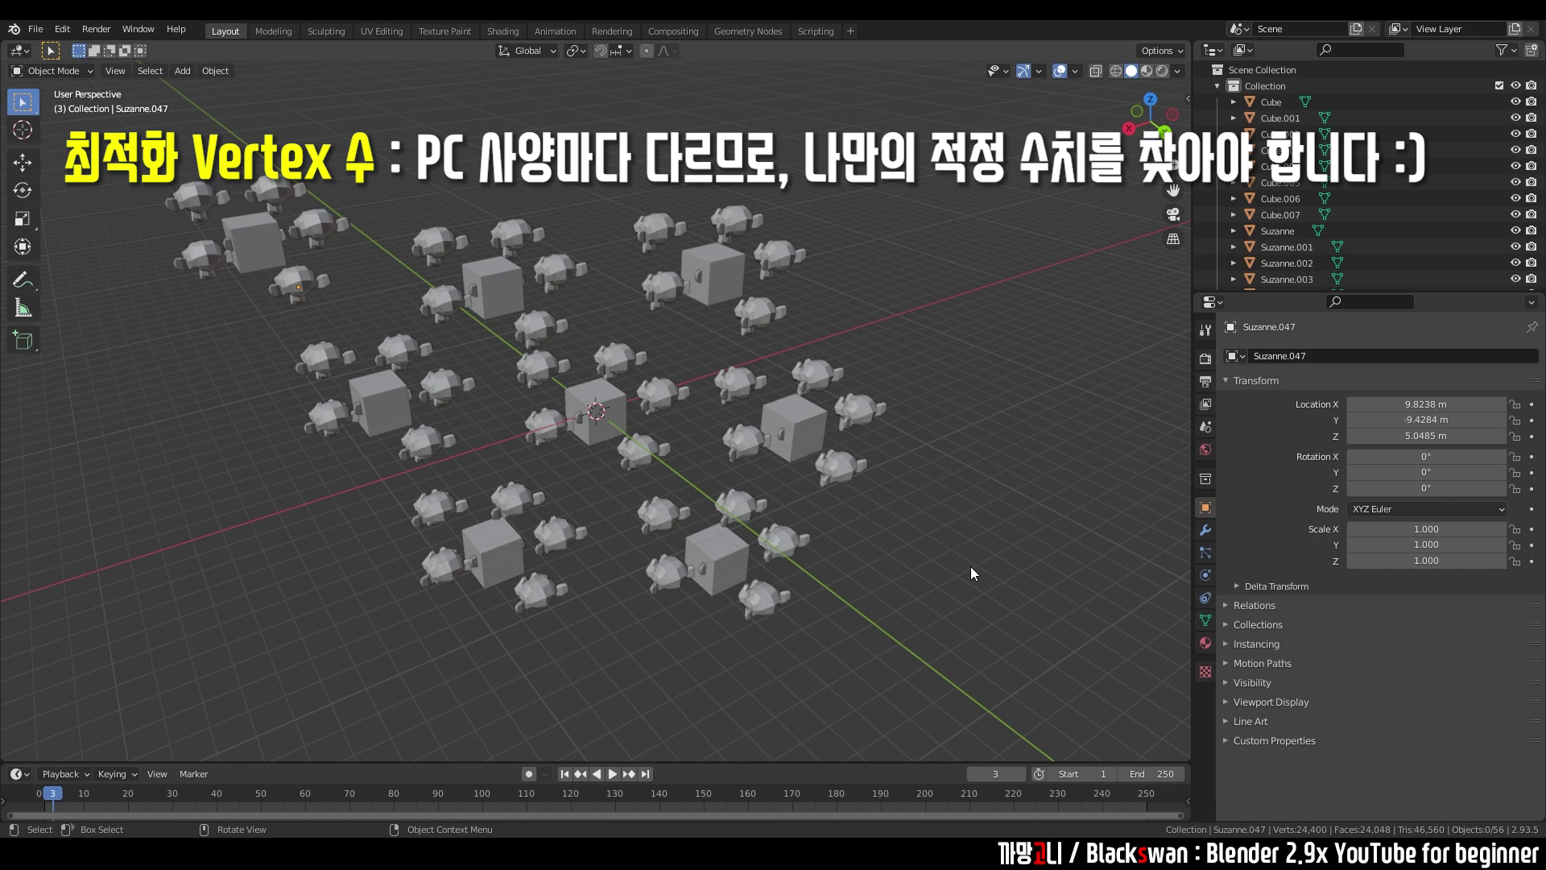
{"action": "left_click_drag", "start_coordinate": [179, 155], "coordinate": [889, 647]}
{"action": "left_click", "coordinate": [1022, 593]}
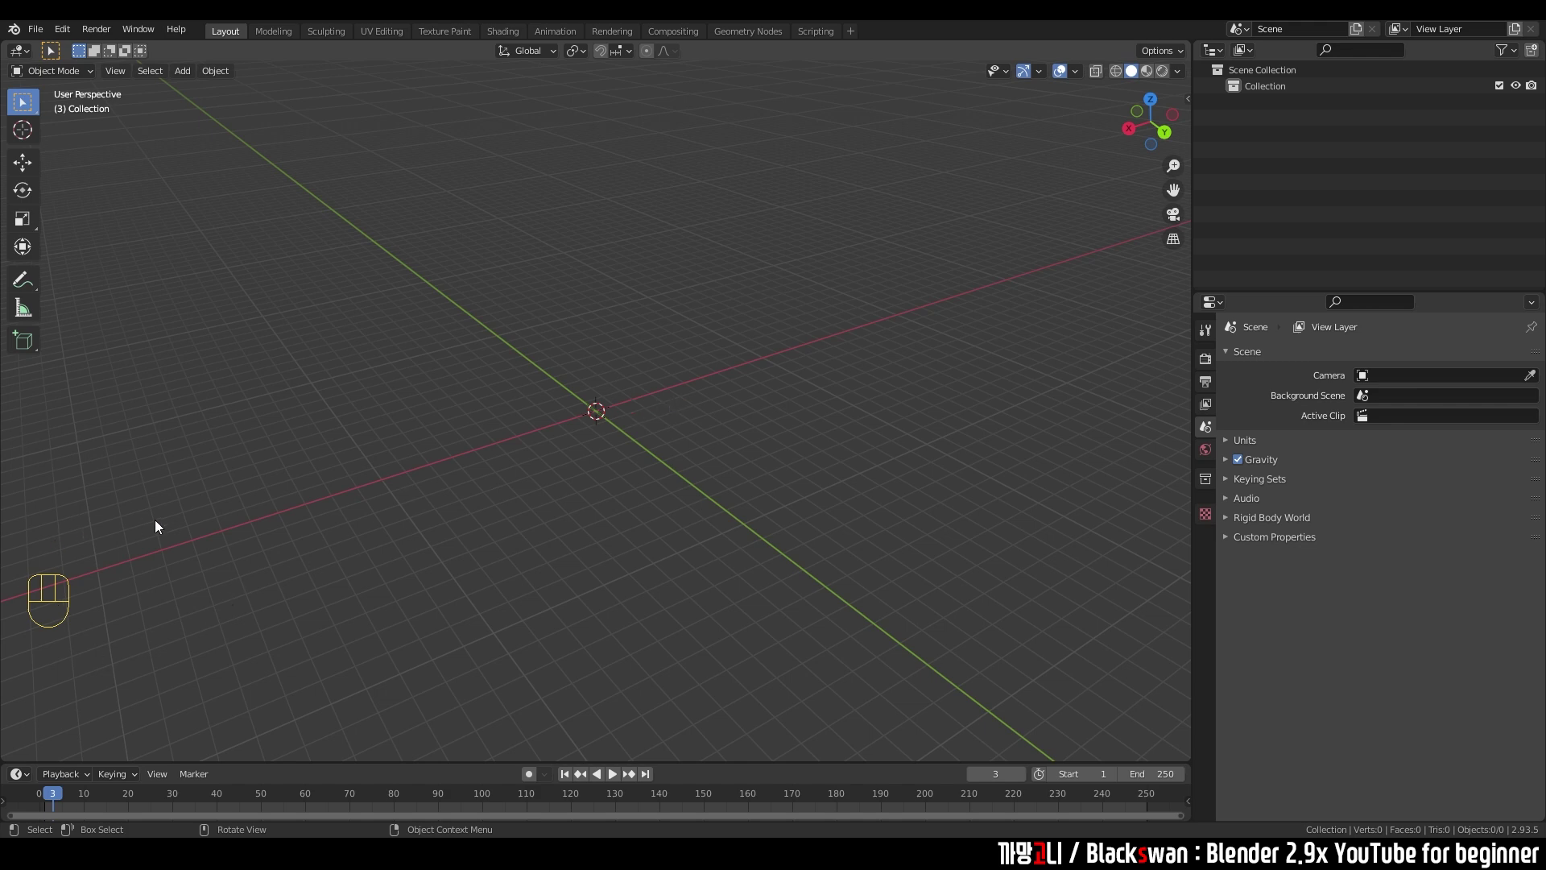
{"action": "left_click", "coordinate": [83, 609]}
{"action": "left_click", "coordinate": [114, 594]}
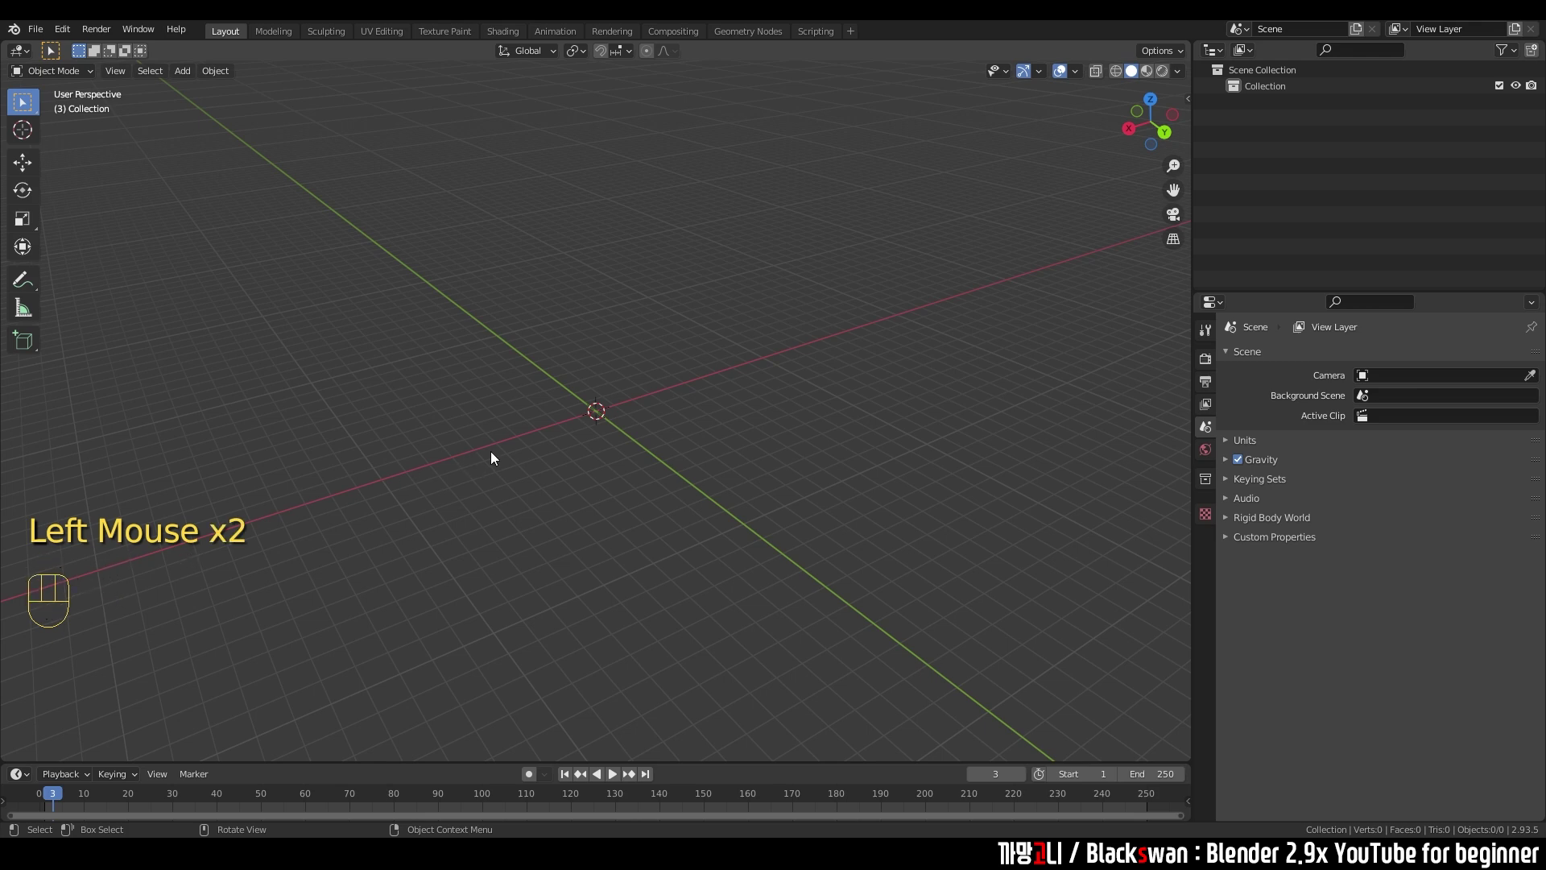
{"action": "key", "text": "m"}
{"action": "key", "text": "m"}
{"action": "key", "text": "a"}
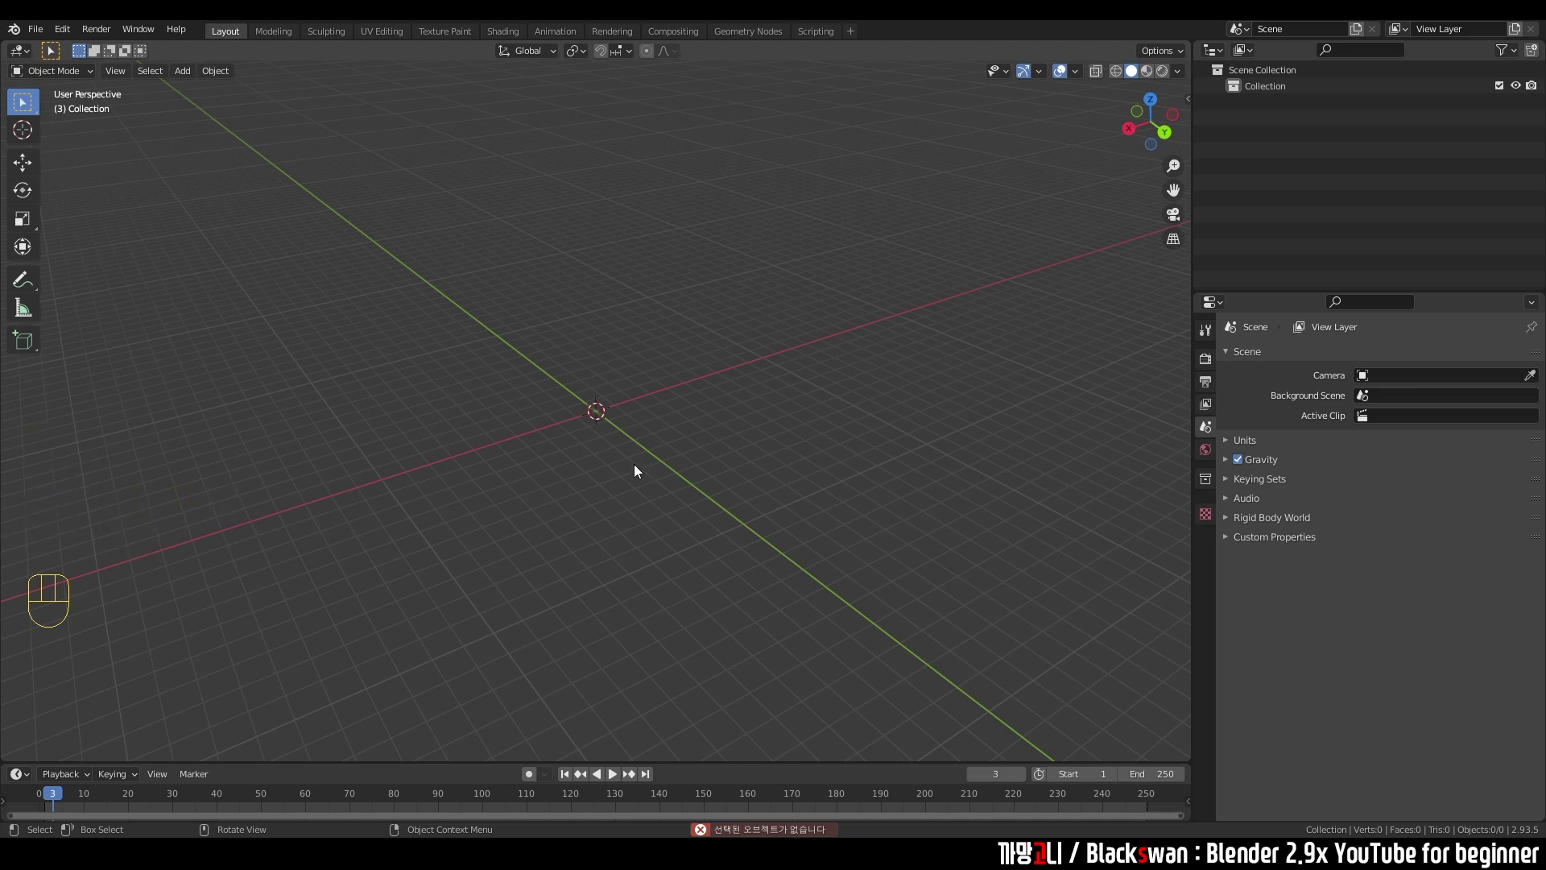
{"action": "key", "text": "d"}
{"action": "key", "text": "f"}
{"action": "key", "text": "g"}
{"action": "key", "text": "f"}
{"action": "key", "text": "g"}
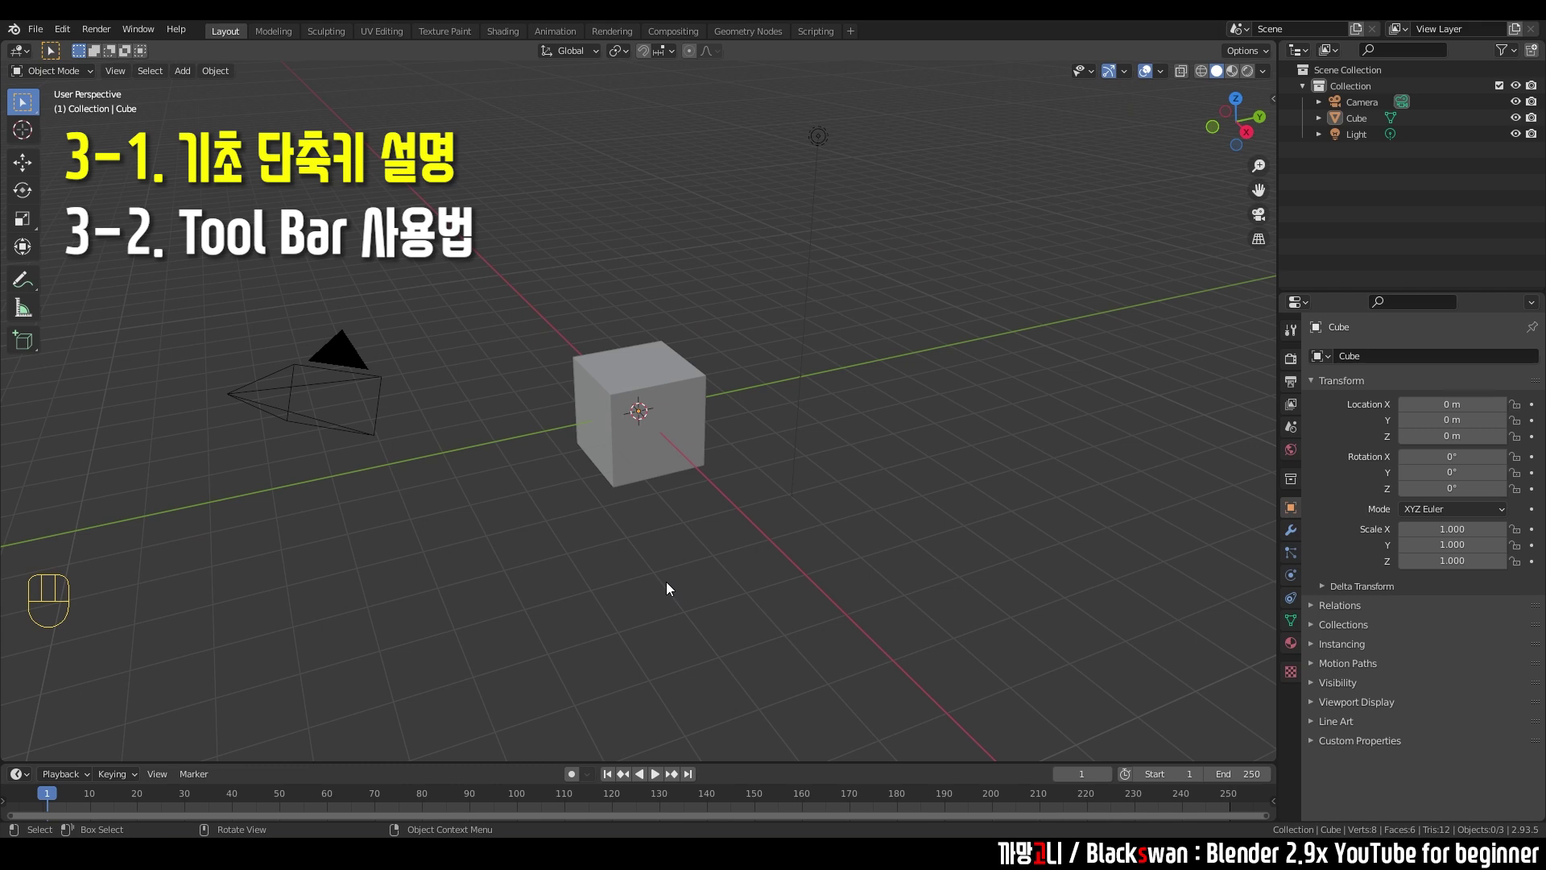
{"action": "left_click_drag", "start_coordinate": [258, 96], "coordinate": [943, 572]}
{"action": "left_click", "coordinate": [907, 549]}
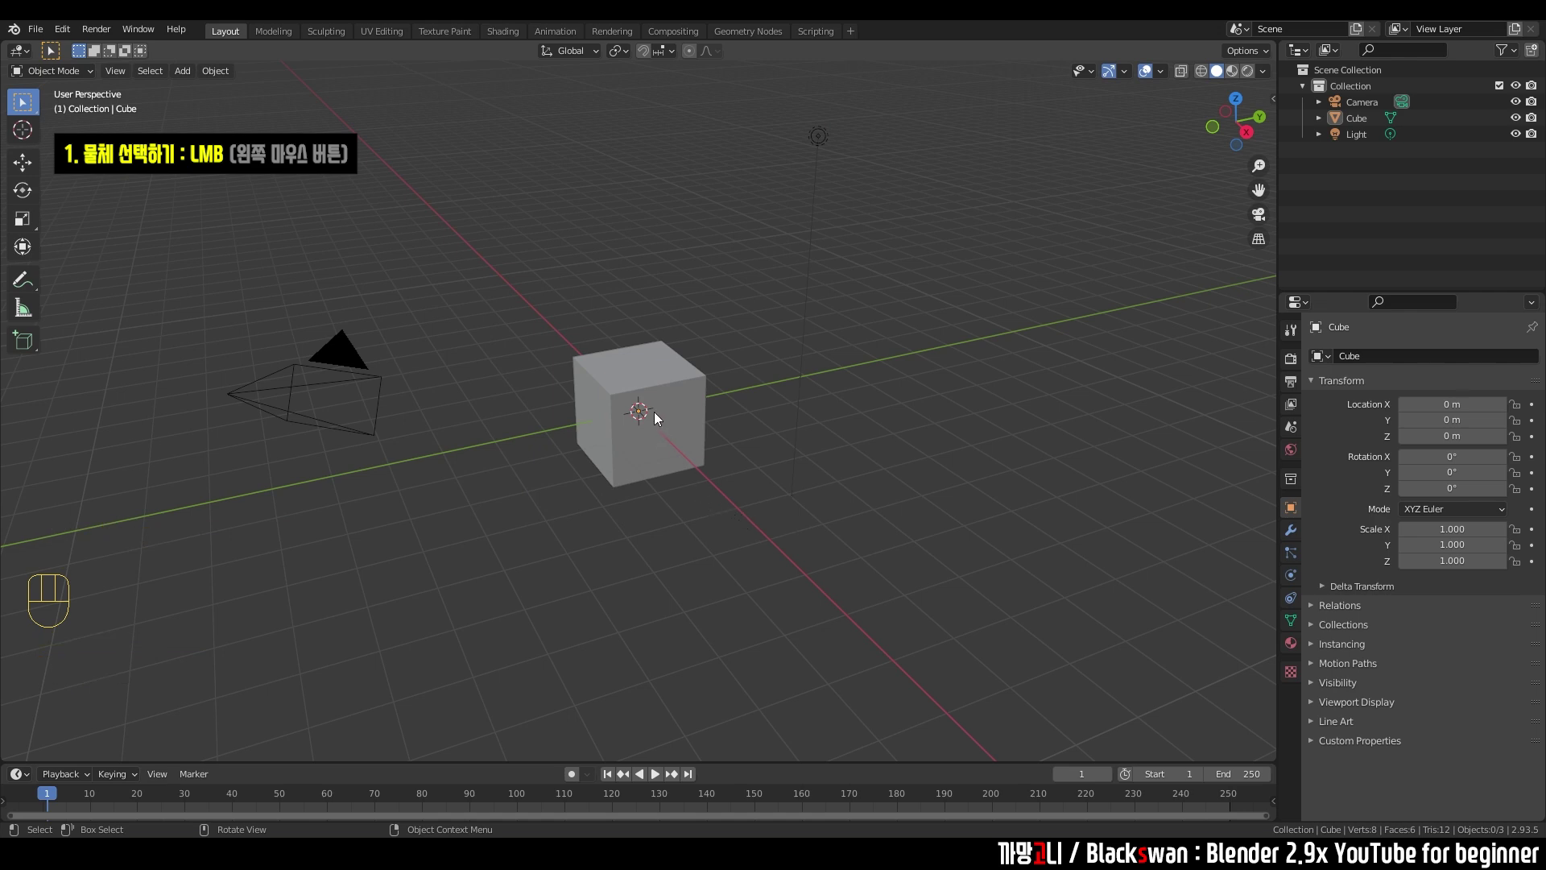
- Select the cube, the camera and the light one after another in the viewport
{"action": "left_click", "coordinate": [640, 373]}
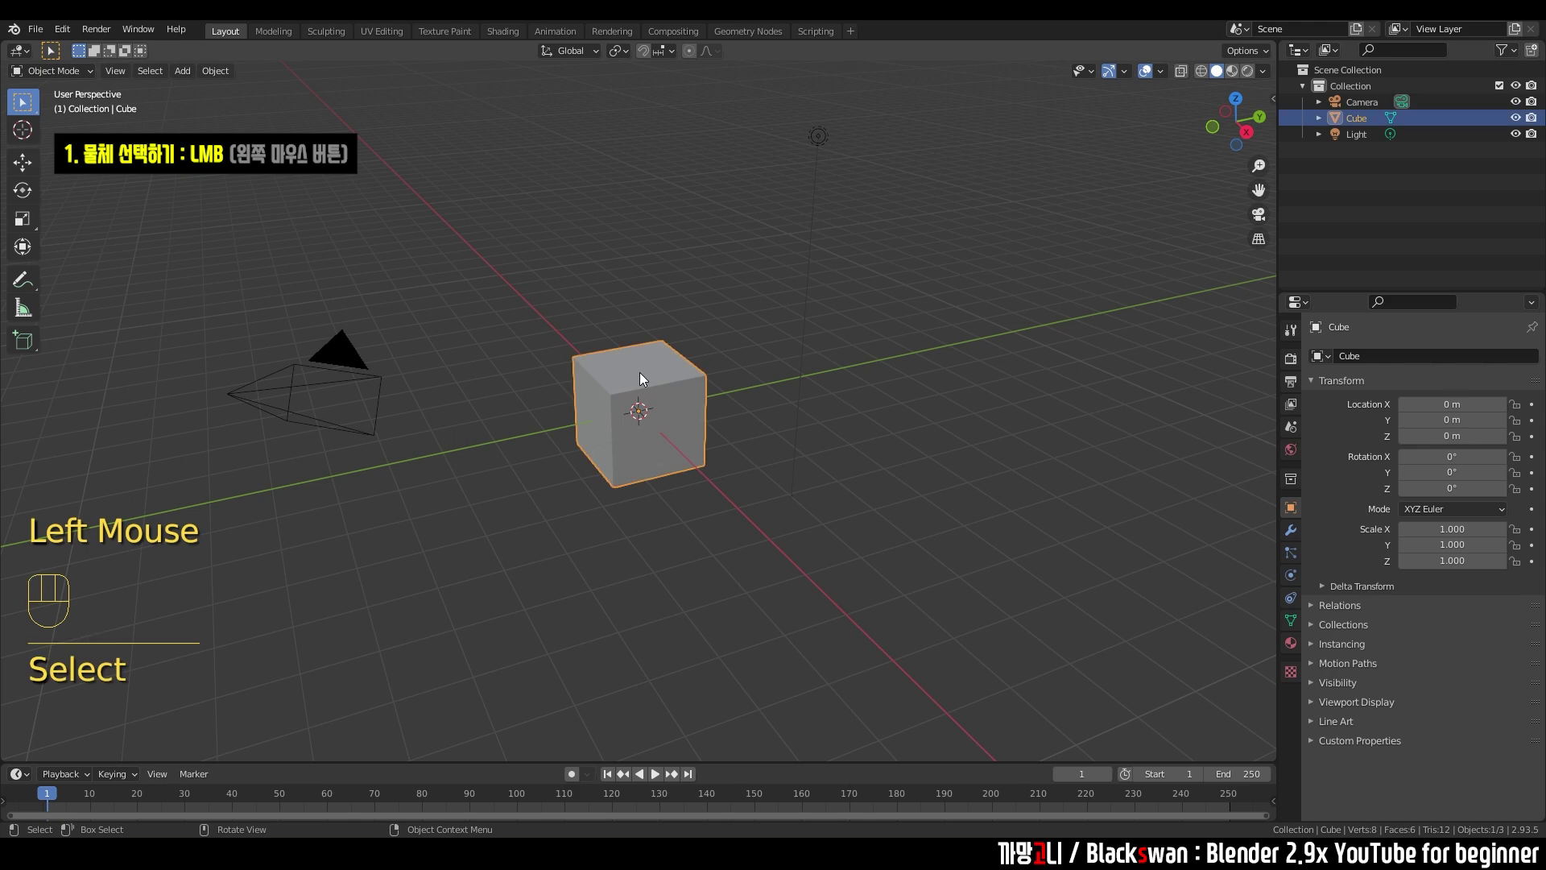
{"action": "left_click", "coordinate": [691, 544]}
{"action": "left_click", "coordinate": [655, 372]}
{"action": "left_click", "coordinate": [656, 372]}
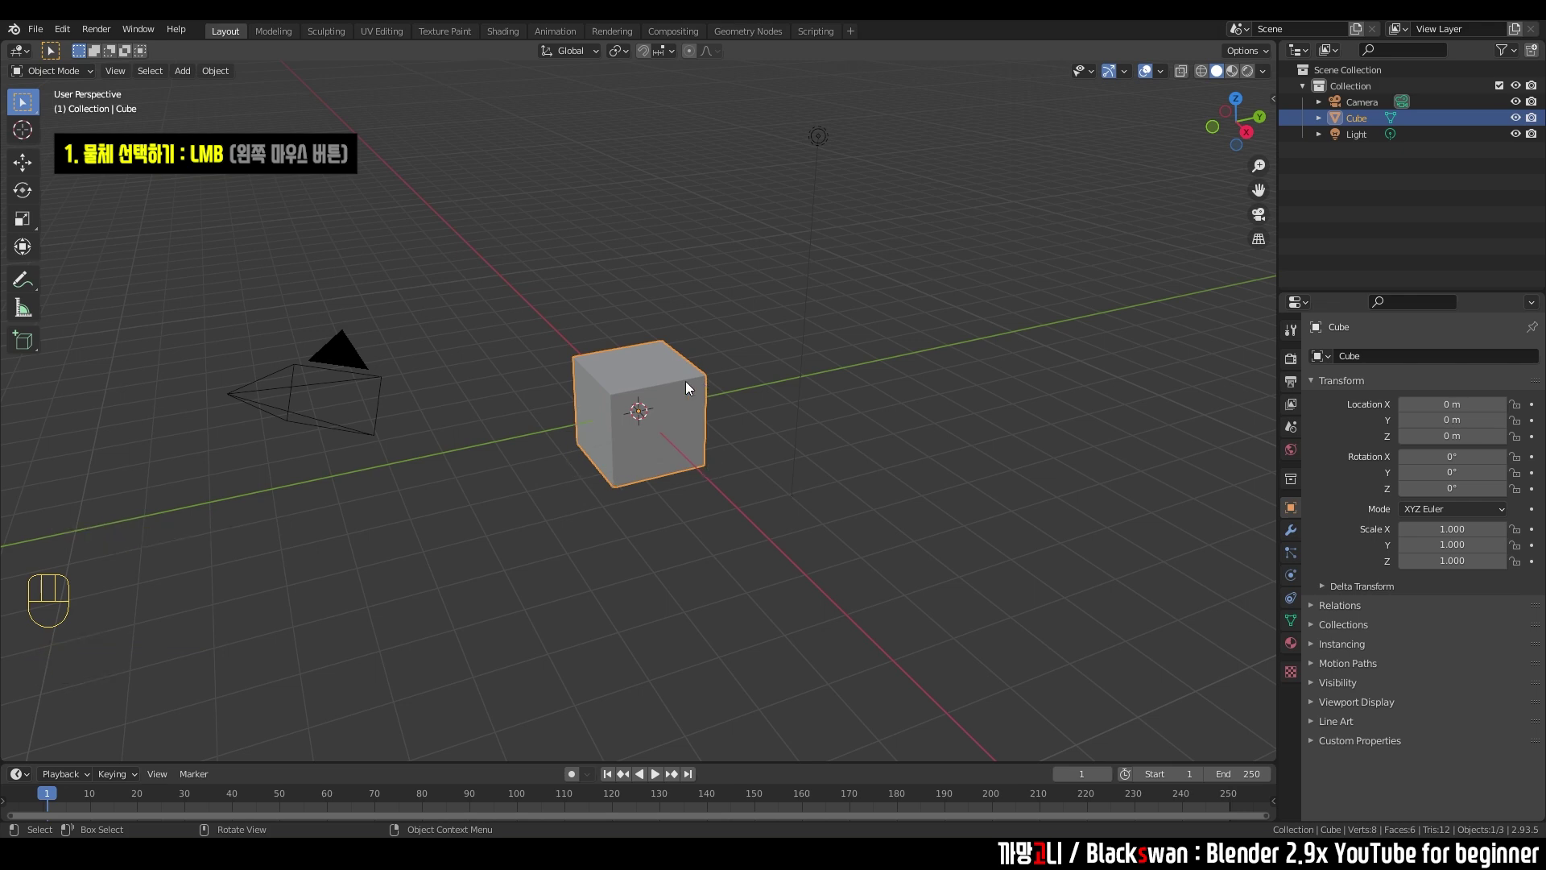
{"action": "left_click", "coordinate": [370, 387]}
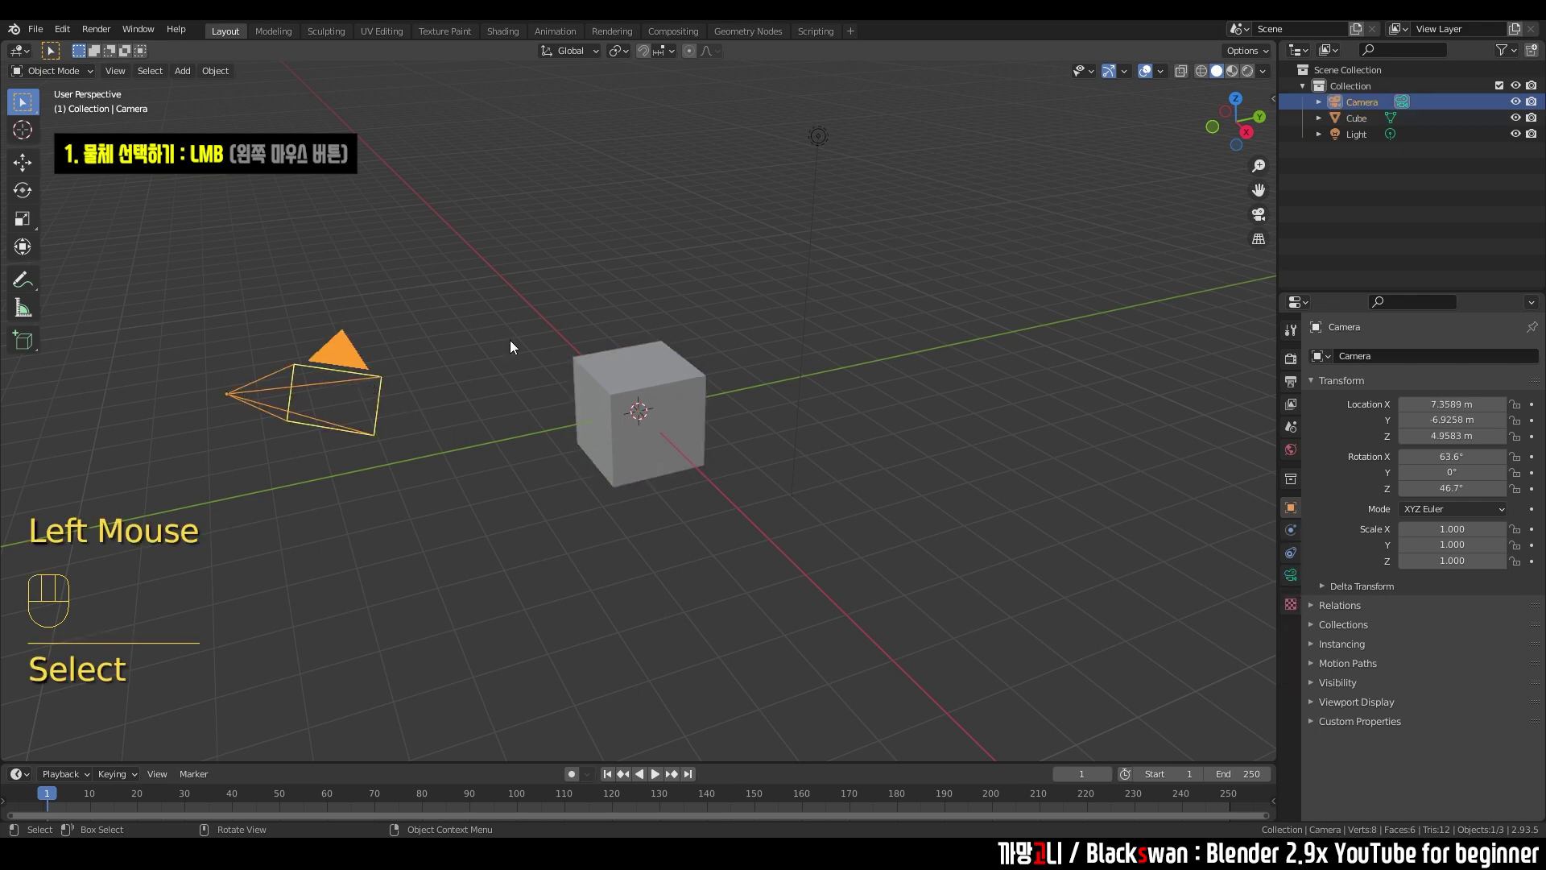
{"action": "left_click", "coordinate": [815, 139]}
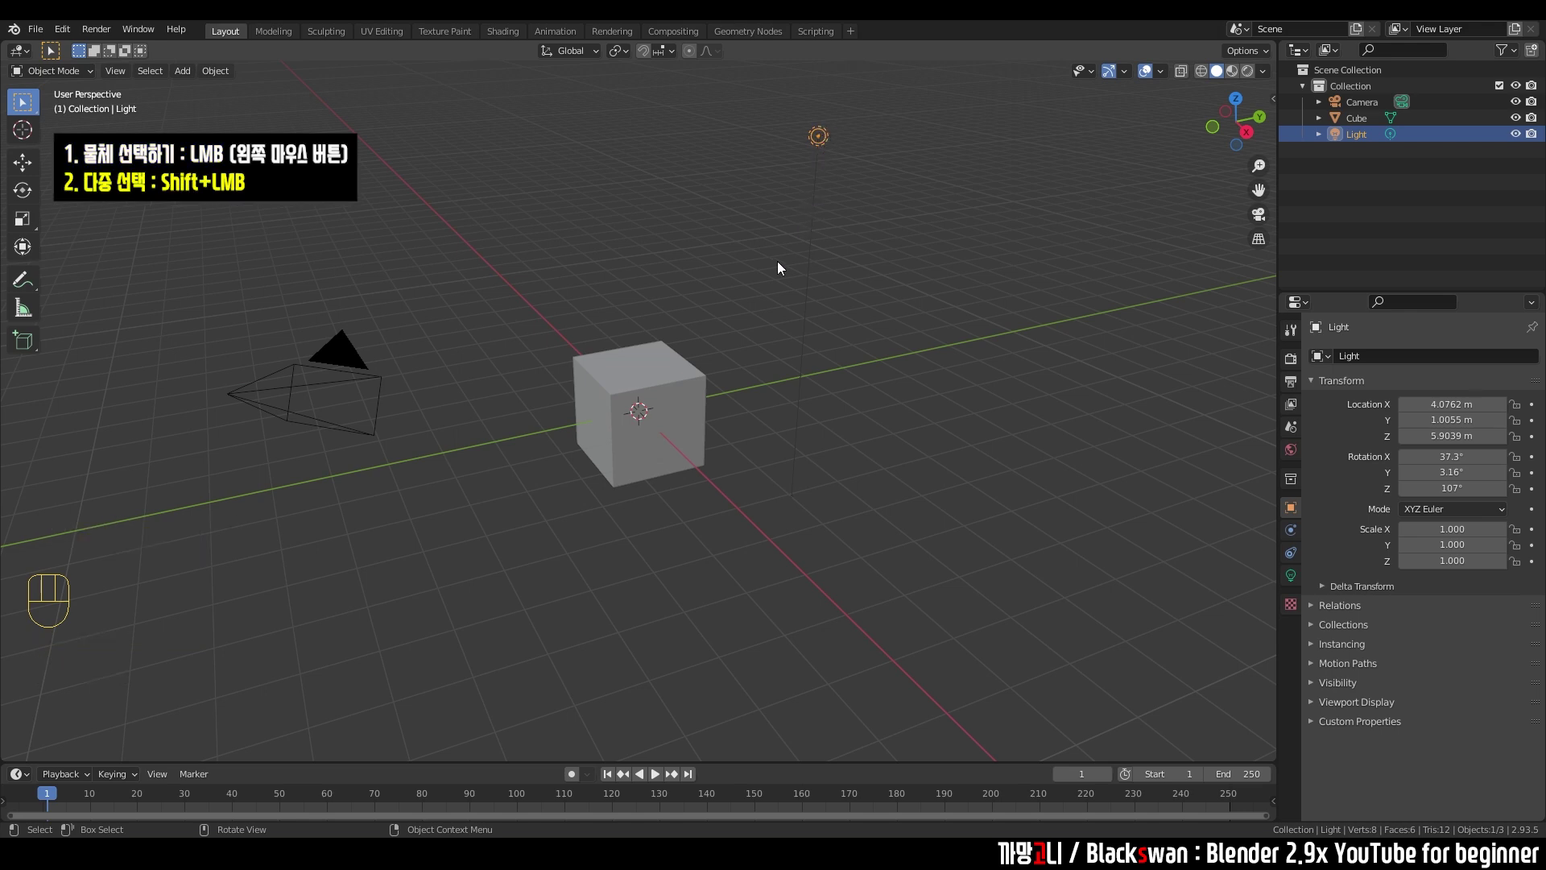
- Add the cube and the camera to the selected light so all three objects are selected together
{"action": "key", "text": "shift"}
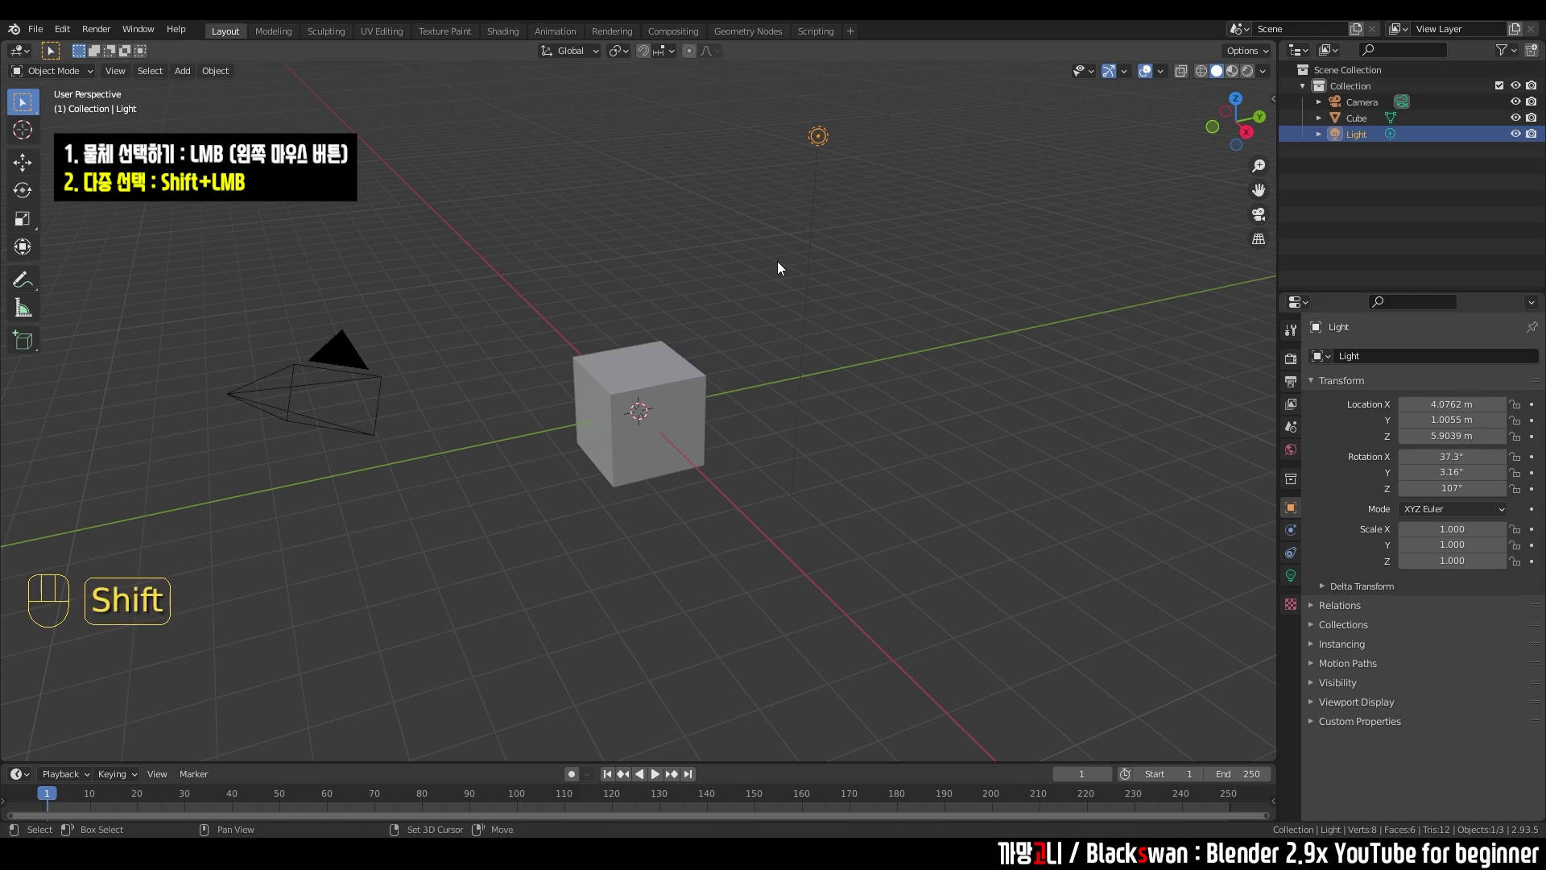
{"action": "left_click", "coordinate": [648, 385], "text": "shift"}
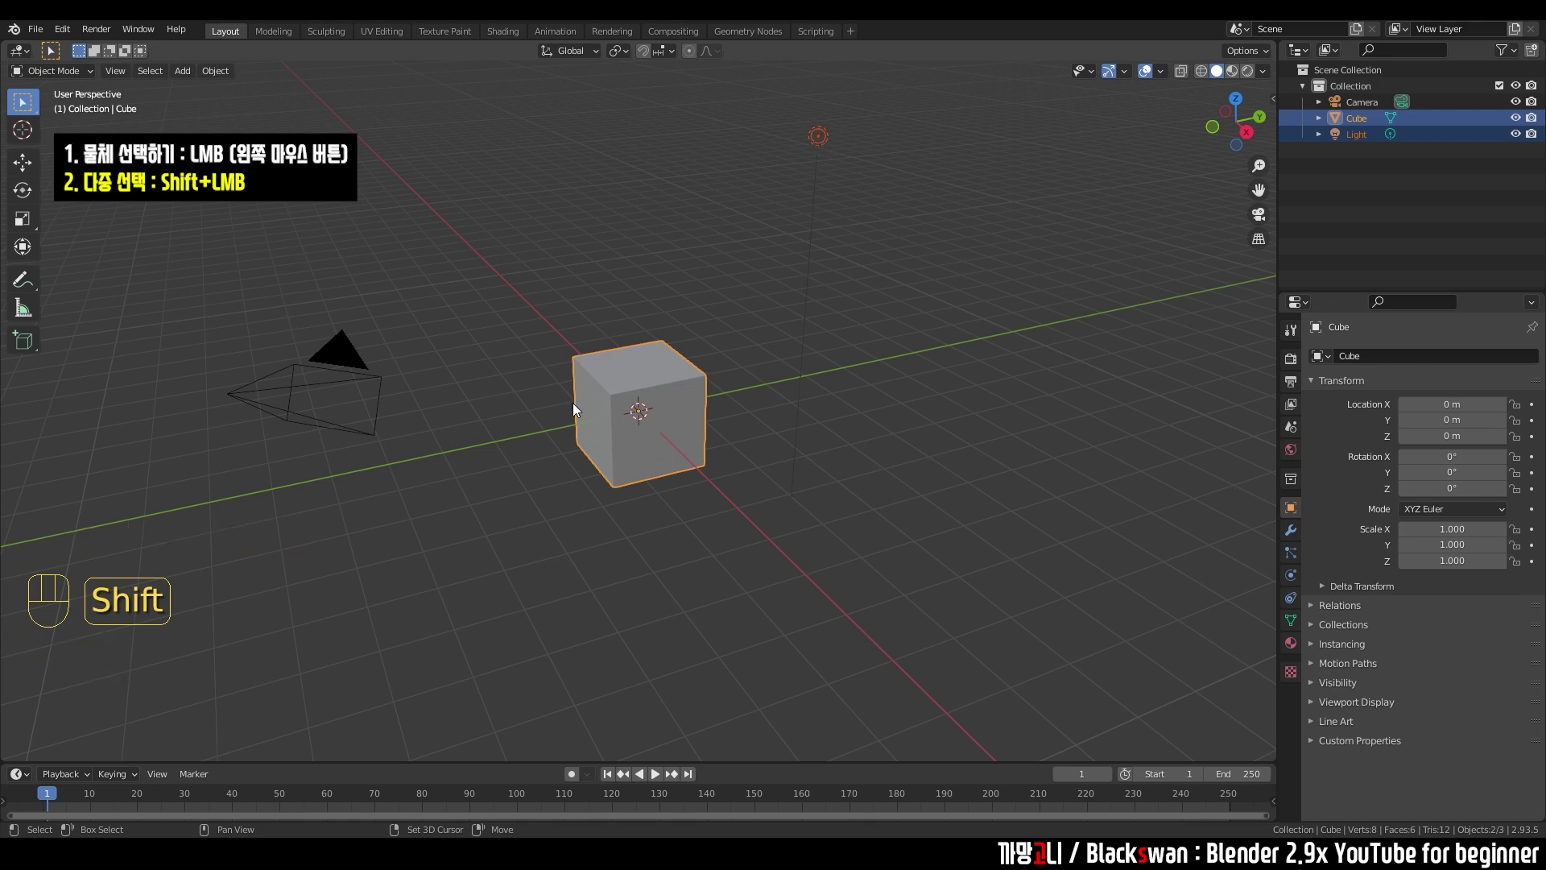
{"action": "left_click", "coordinate": [378, 385], "text": "shift"}
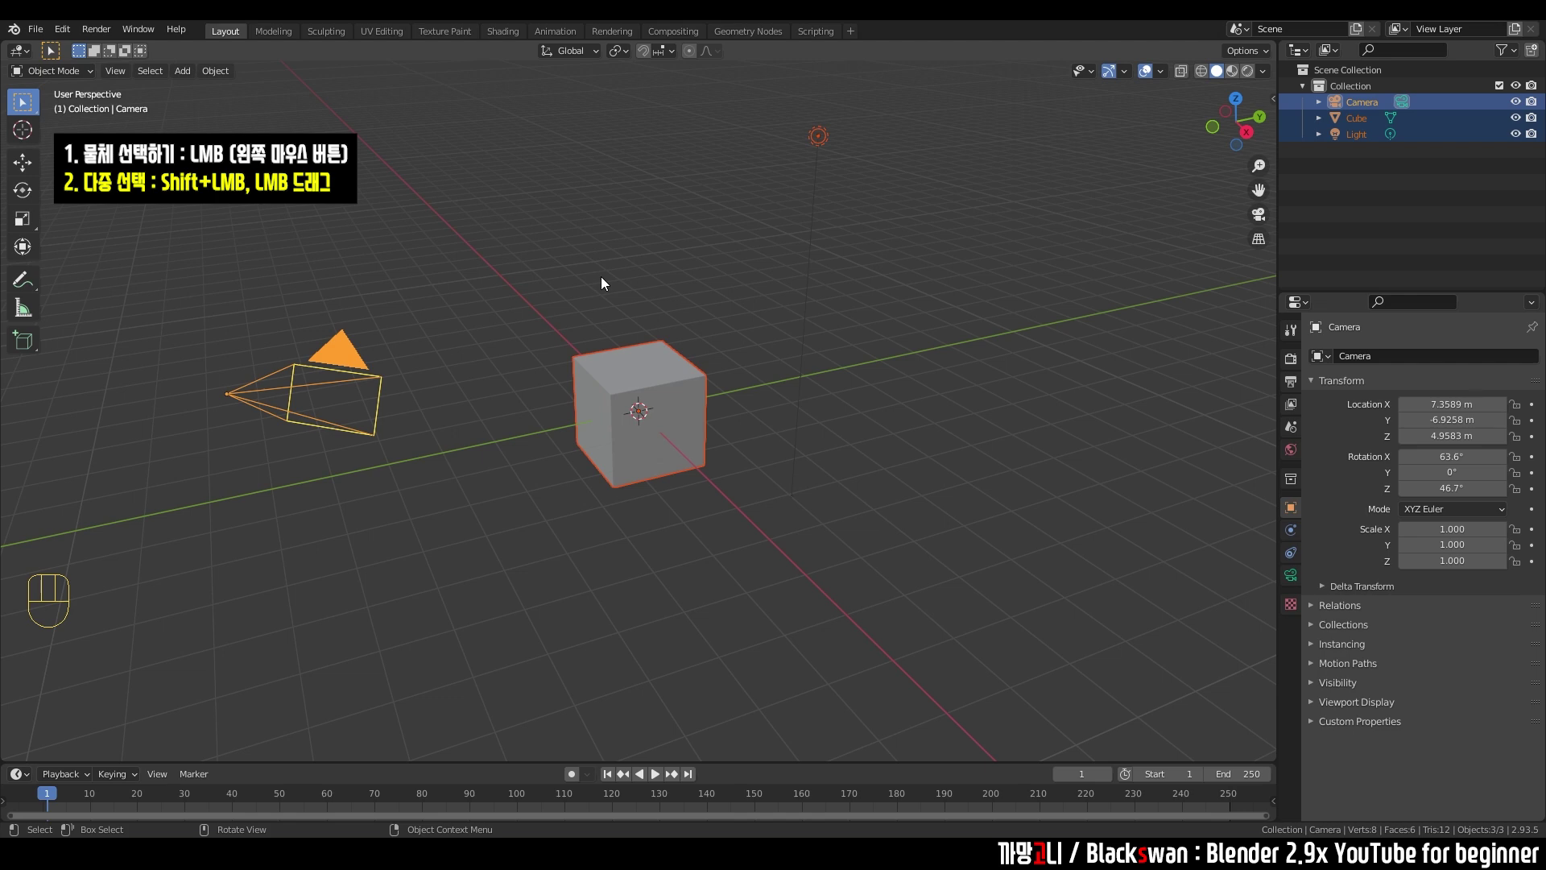
- Box-select the camera with the cube, the light with the cube, and all three objects, clearing the selection after each pair and at the end
{"action": "left_click", "coordinate": [645, 399]}
{"action": "left_click", "coordinate": [374, 375]}
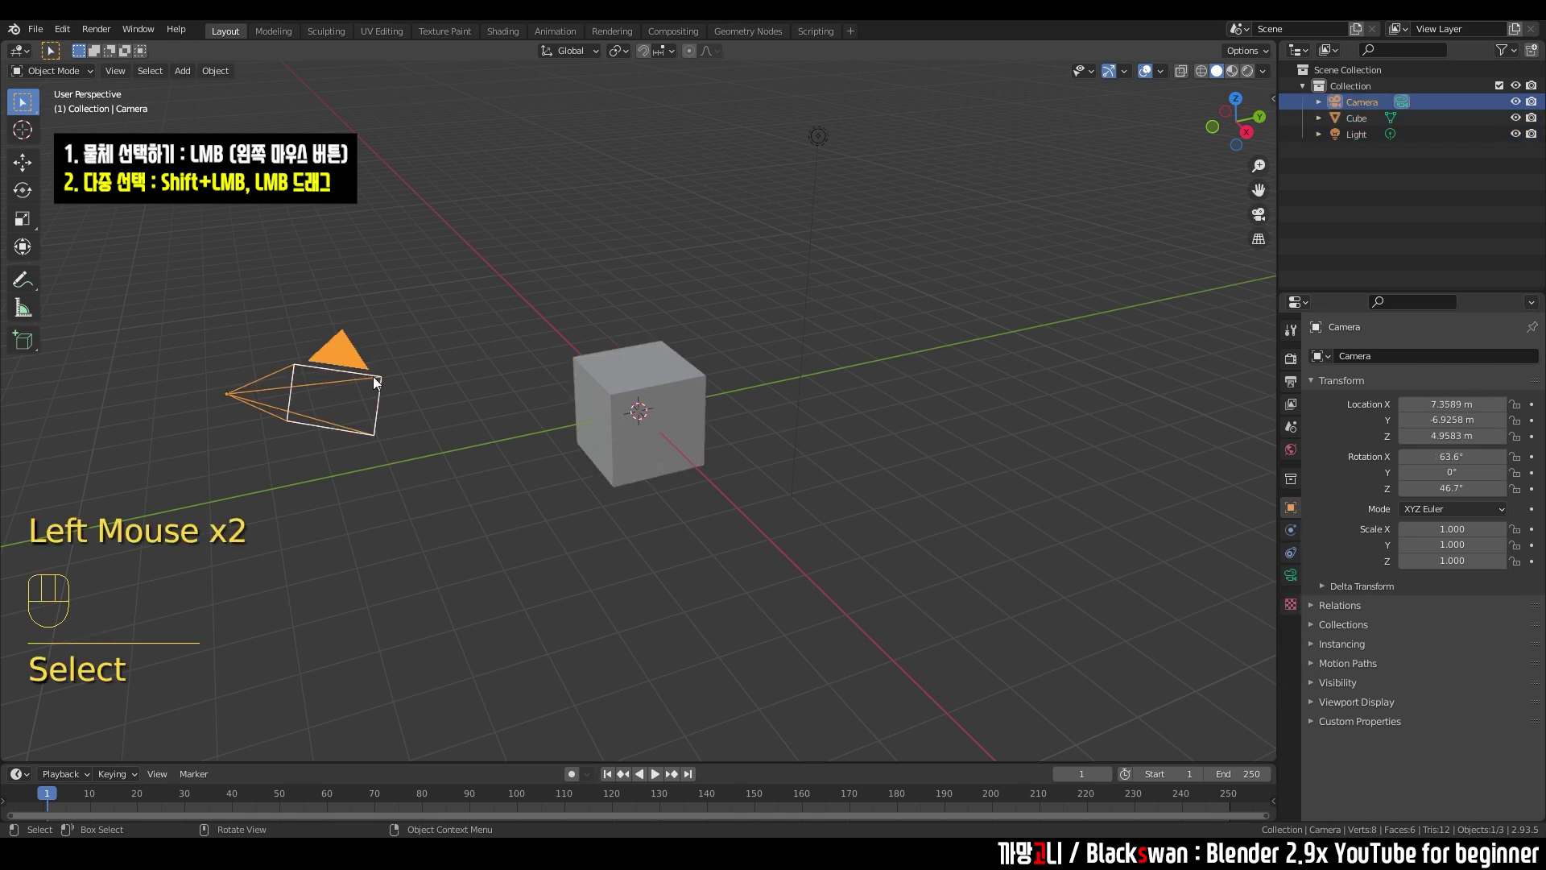
{"action": "left_click", "coordinate": [666, 391]}
{"action": "left_click_drag", "start_coordinate": [158, 230], "coordinate": [746, 407]}
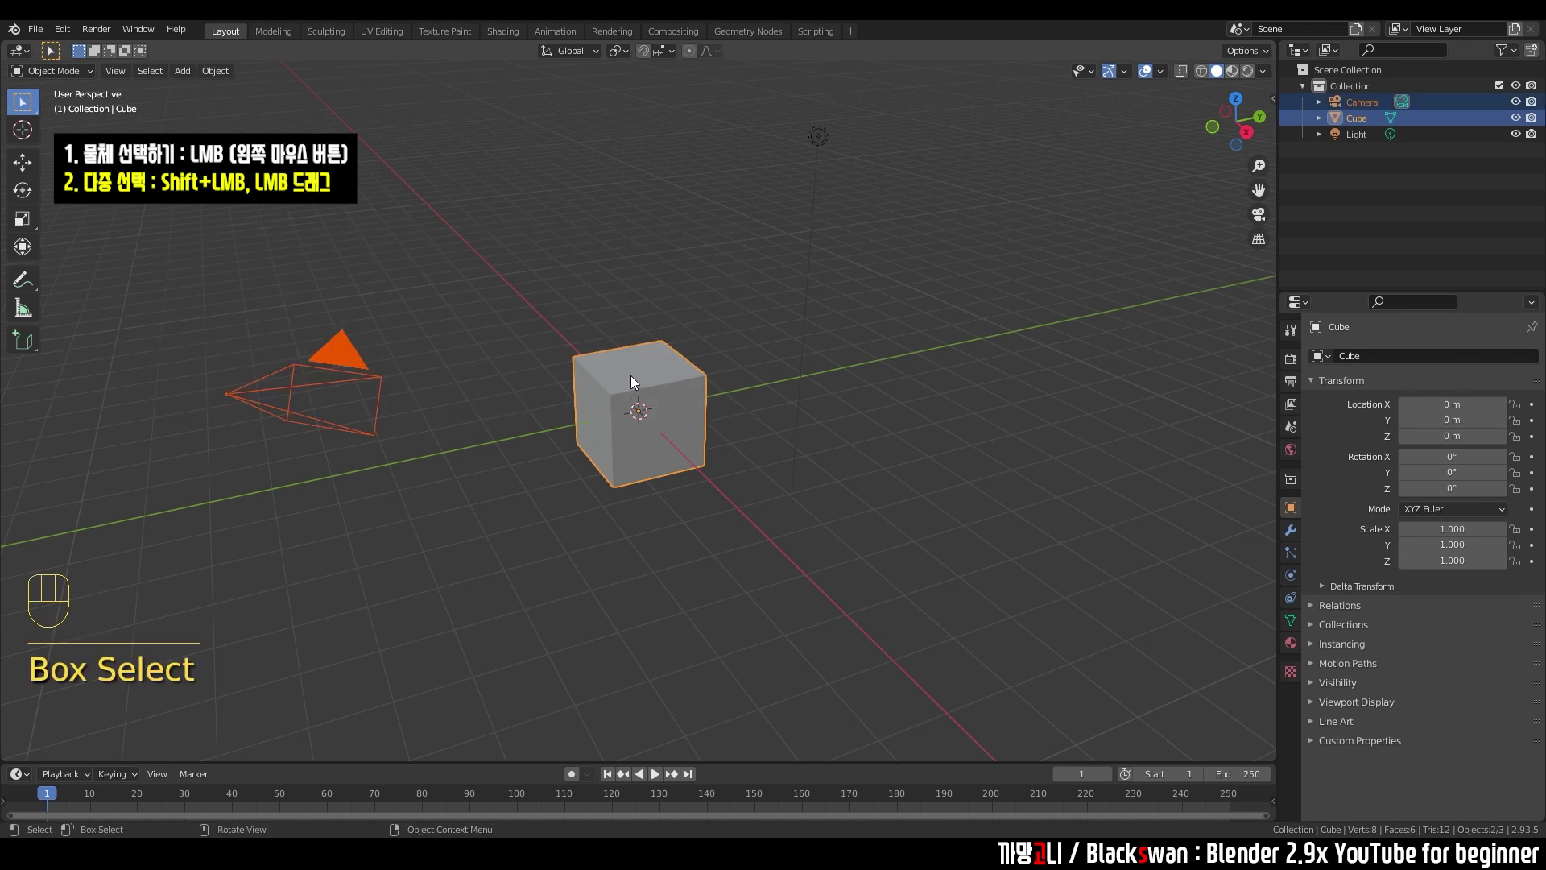
{"action": "left_click", "coordinate": [985, 224]}
{"action": "left_click_drag", "start_coordinate": [946, 114], "coordinate": [685, 386]}
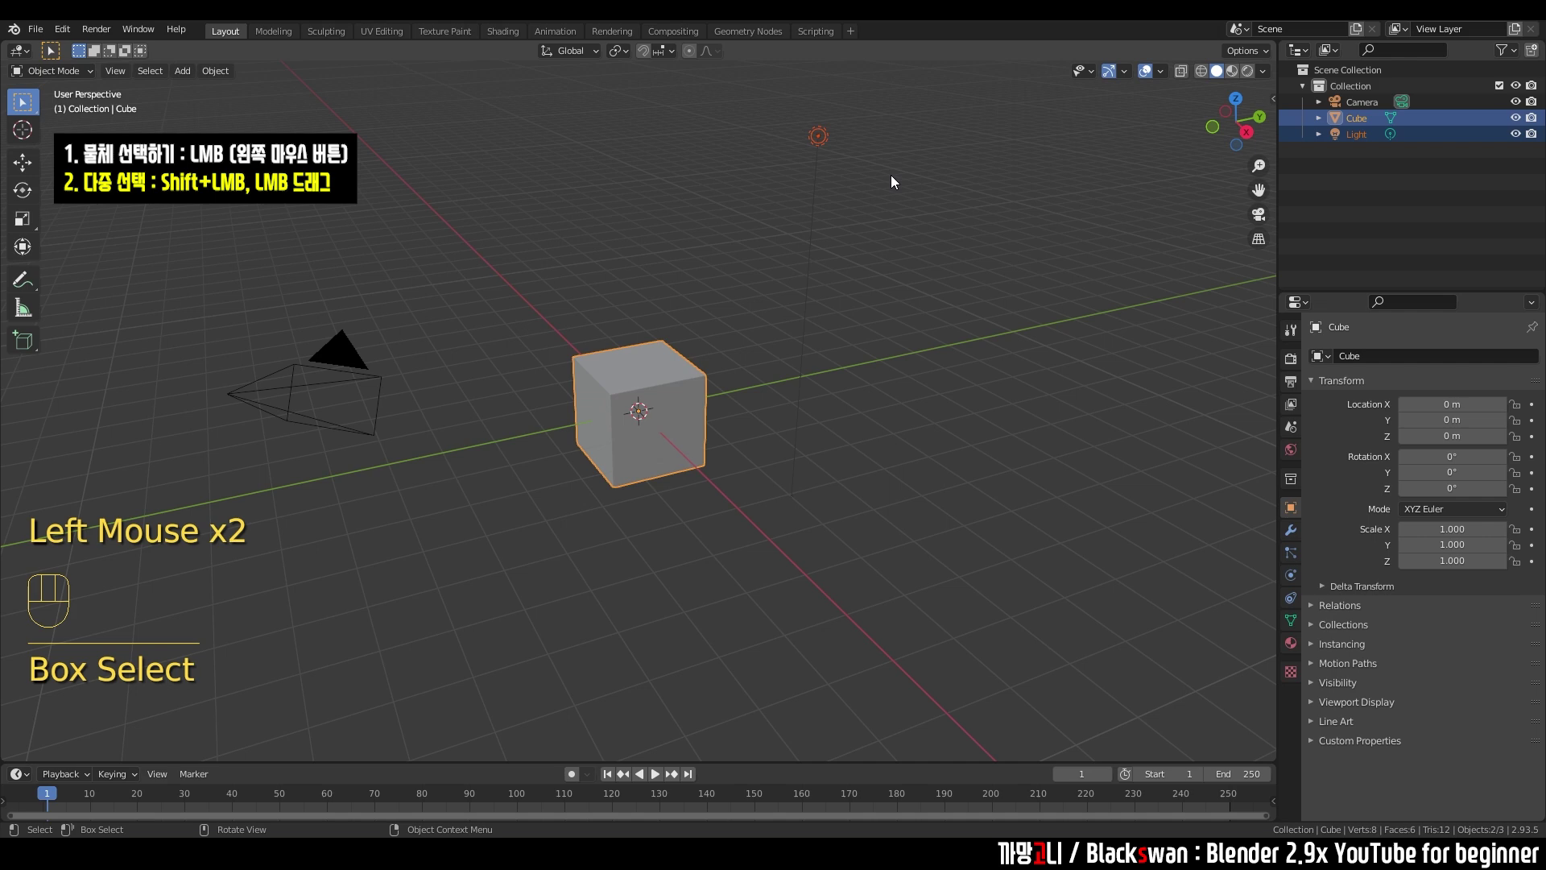
{"action": "left_click", "coordinate": [954, 238]}
{"action": "left_click_drag", "start_coordinate": [992, 101], "coordinate": [239, 451]}
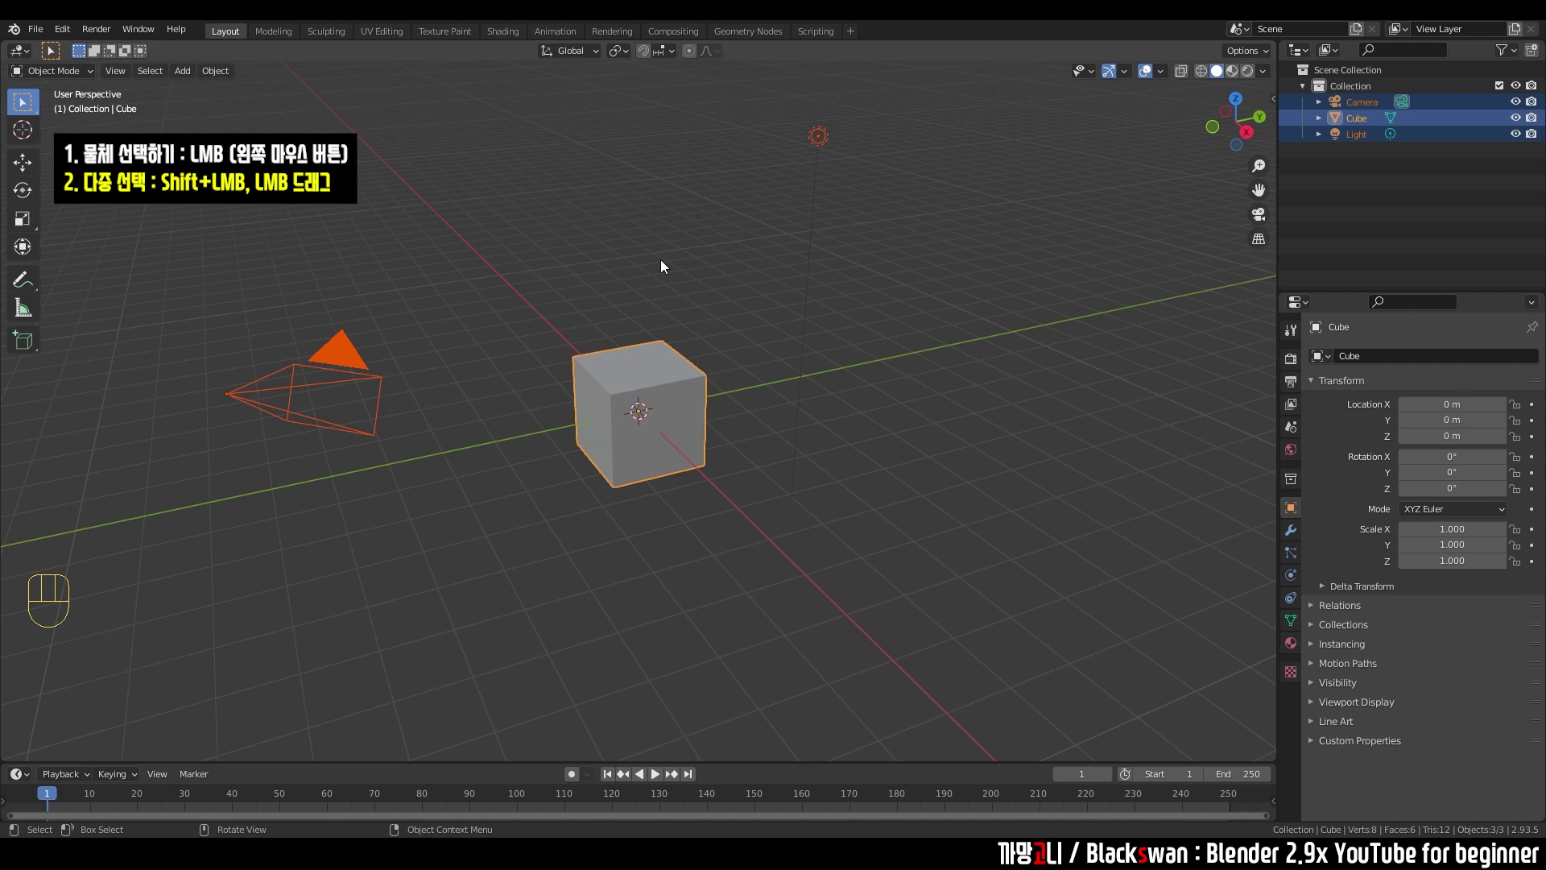
{"action": "left_click", "coordinate": [680, 275]}
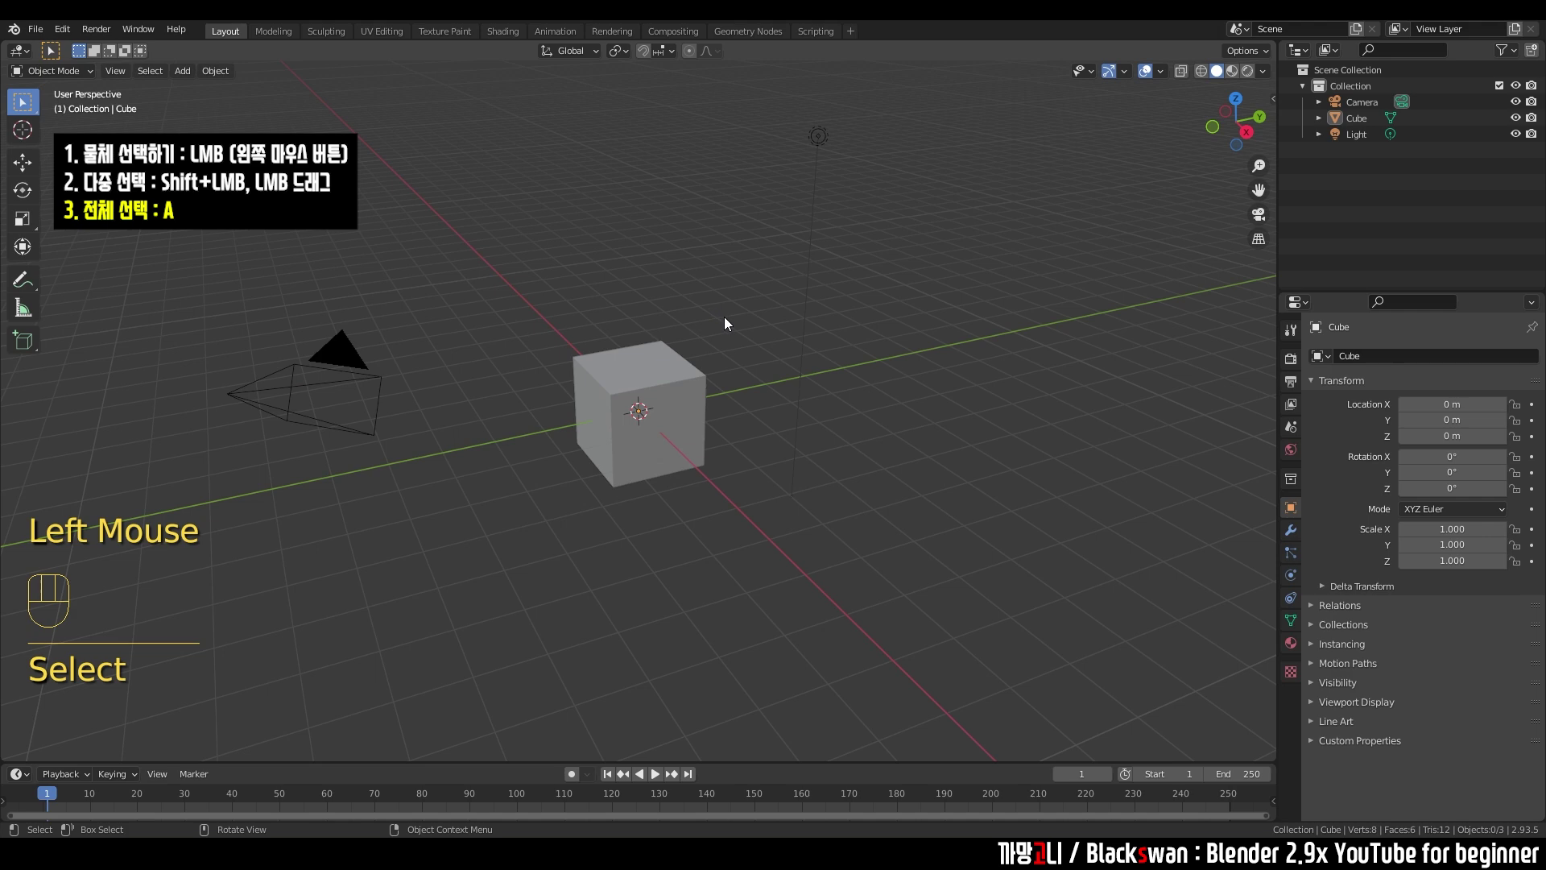
- Duplicate the cube four times, spreading the copies around the scene, and clear the selection
{"action": "left_click", "coordinate": [641, 389]}
{"action": "scroll", "coordinate": [640, 389], "scroll_direction": "down", "scroll_amount": 1}
{"action": "key", "text": "shift+d"}
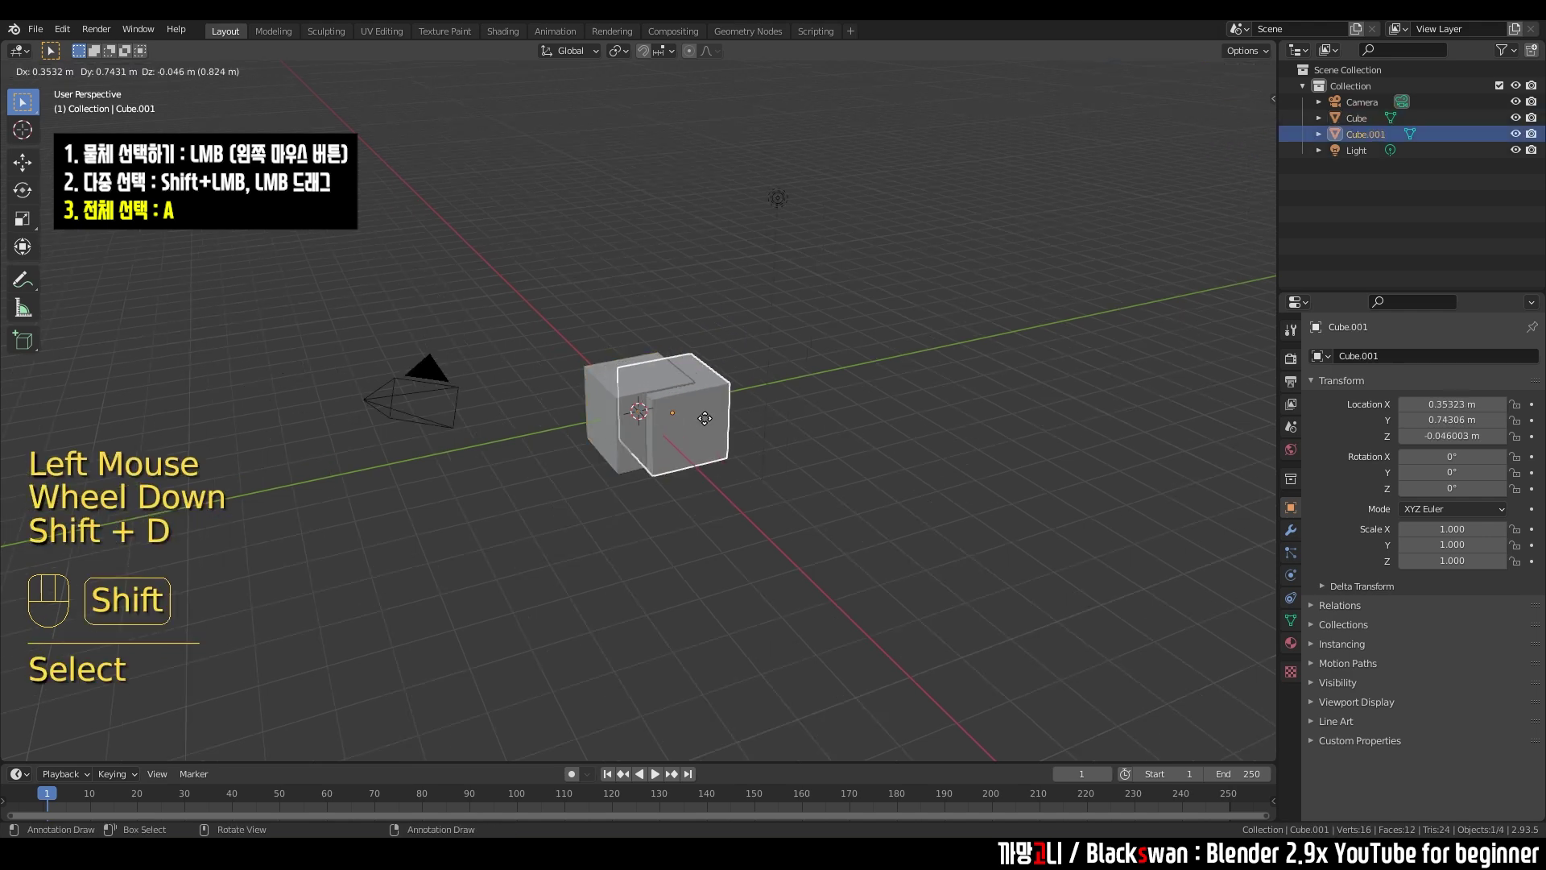
{"action": "left_click", "coordinate": [852, 438]}
{"action": "key", "text": "shift+d"}
{"action": "left_click", "coordinate": [1016, 349]}
{"action": "key", "text": "shift+d"}
{"action": "left_click", "coordinate": [721, 254]}
{"action": "key", "text": "shift+d"}
{"action": "left_click", "coordinate": [525, 242]}
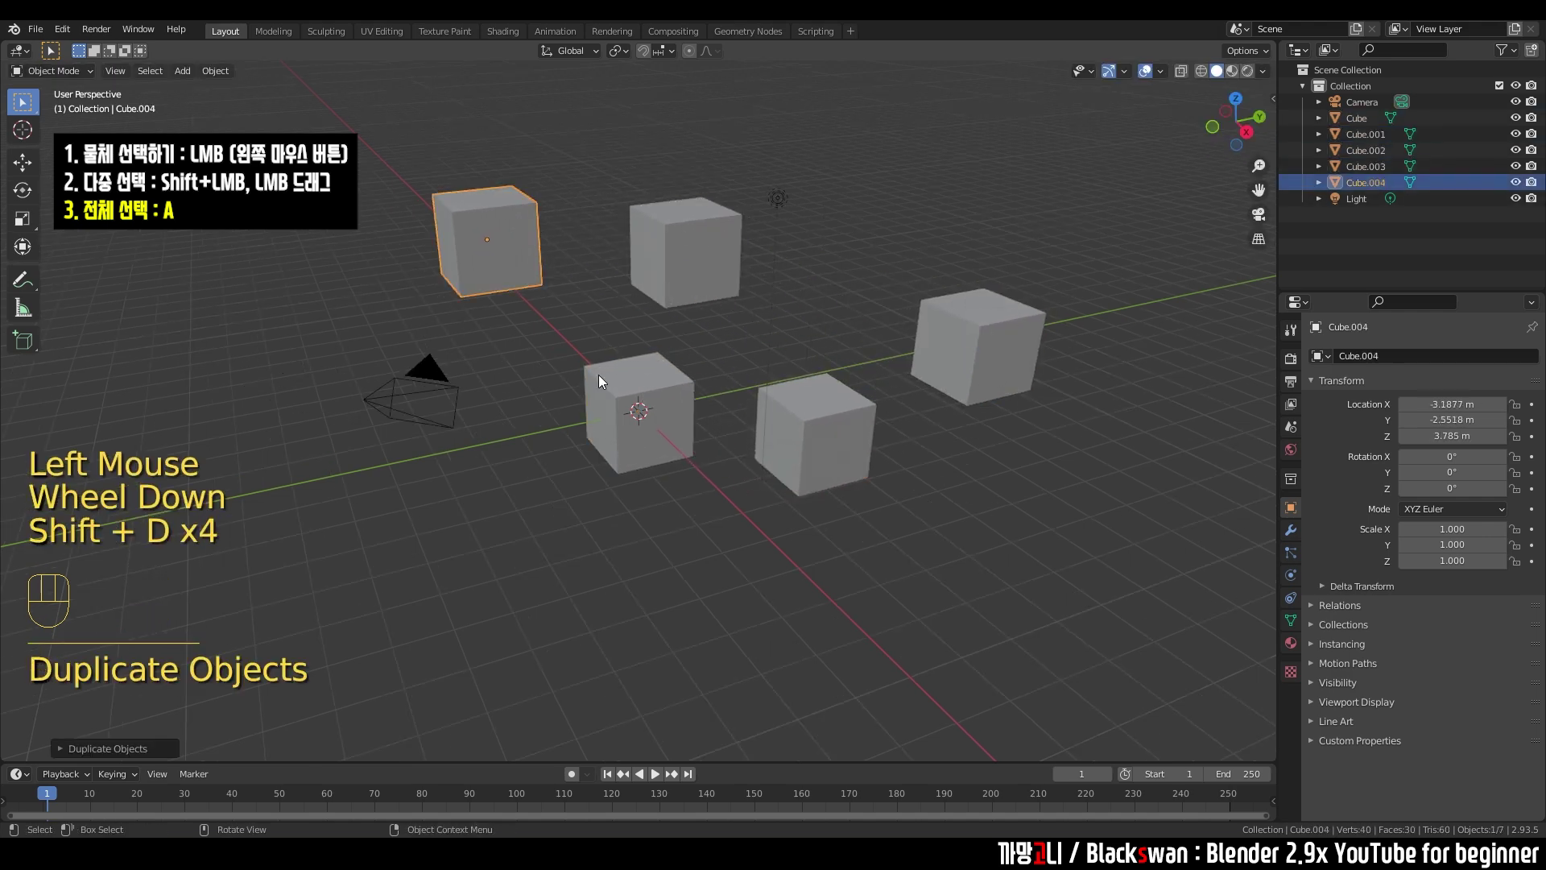
{"action": "left_click", "coordinate": [678, 528]}
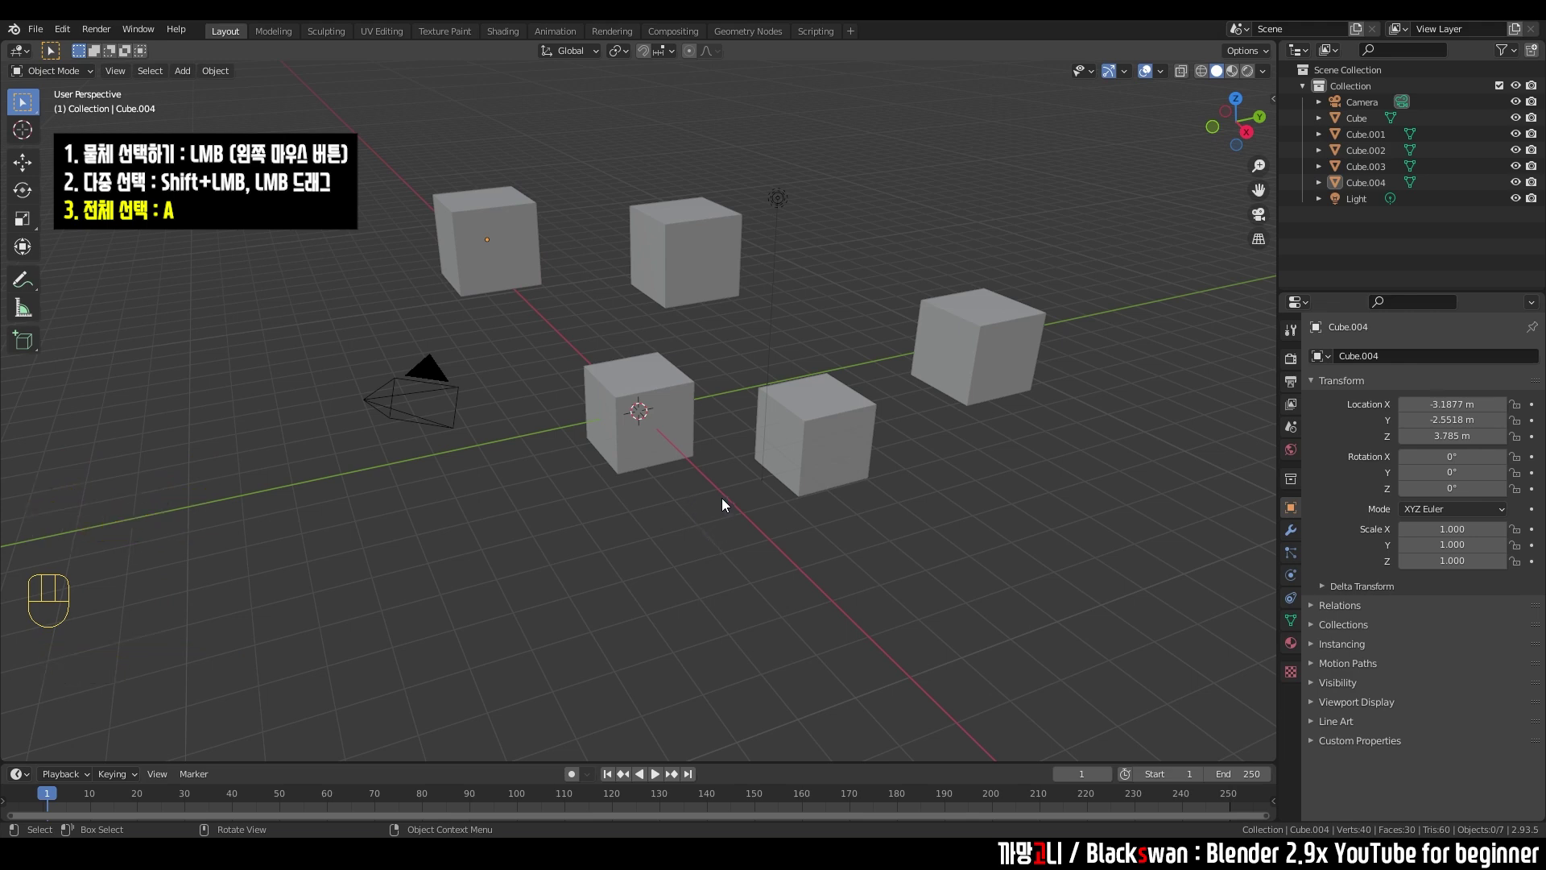
- Select all objects in the scene, clear the selection, select everything again and deselect it all with the select-all toggle
{"action": "key", "text": "a"}
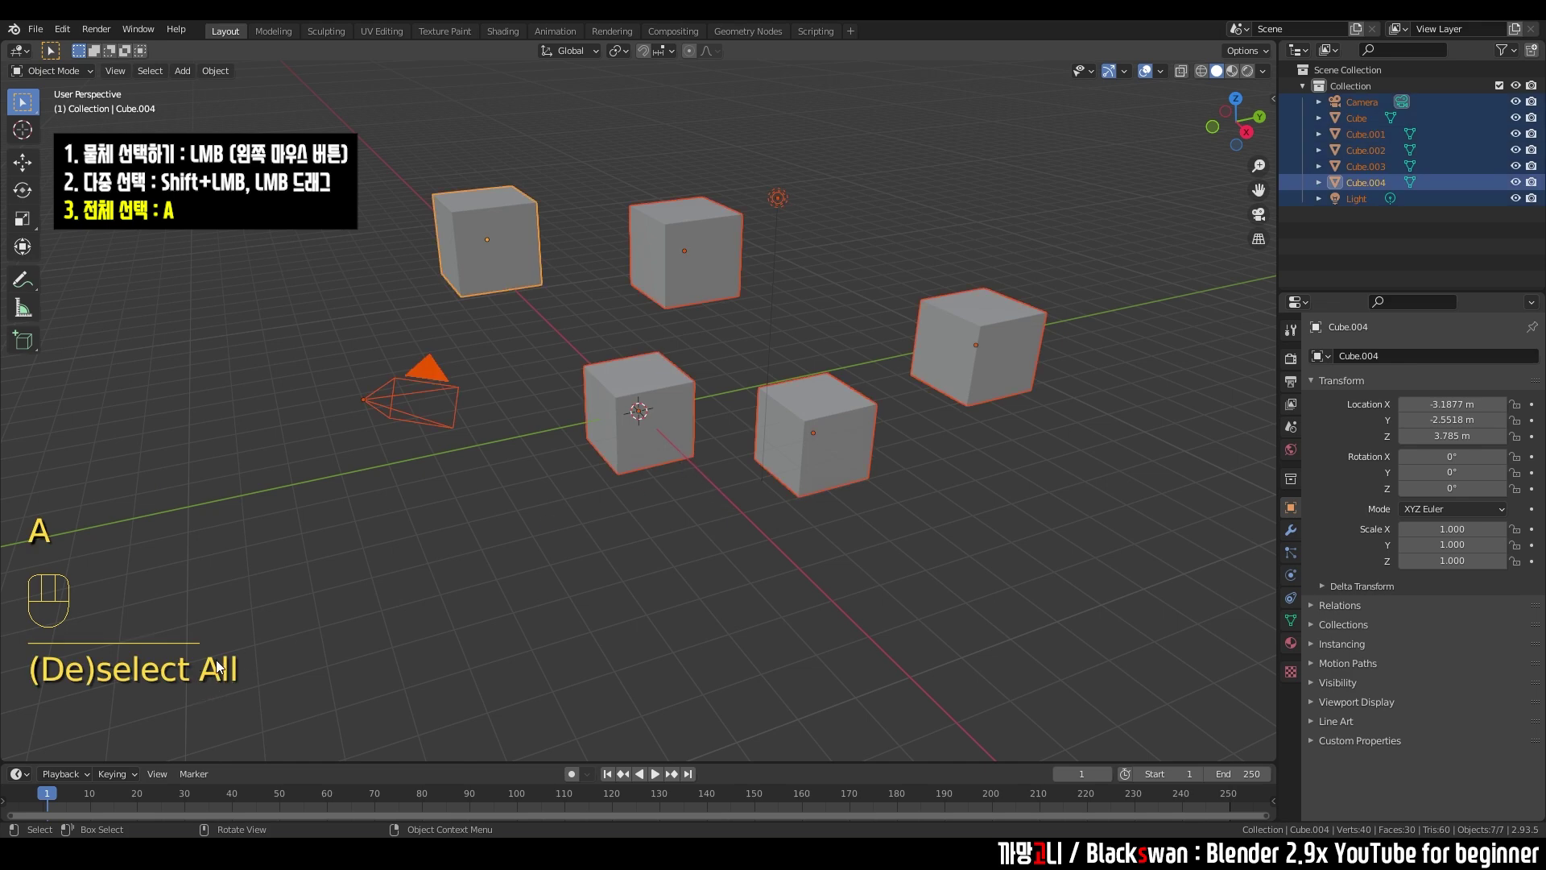
{"action": "left_click", "coordinate": [727, 529]}
{"action": "key", "text": "a"}
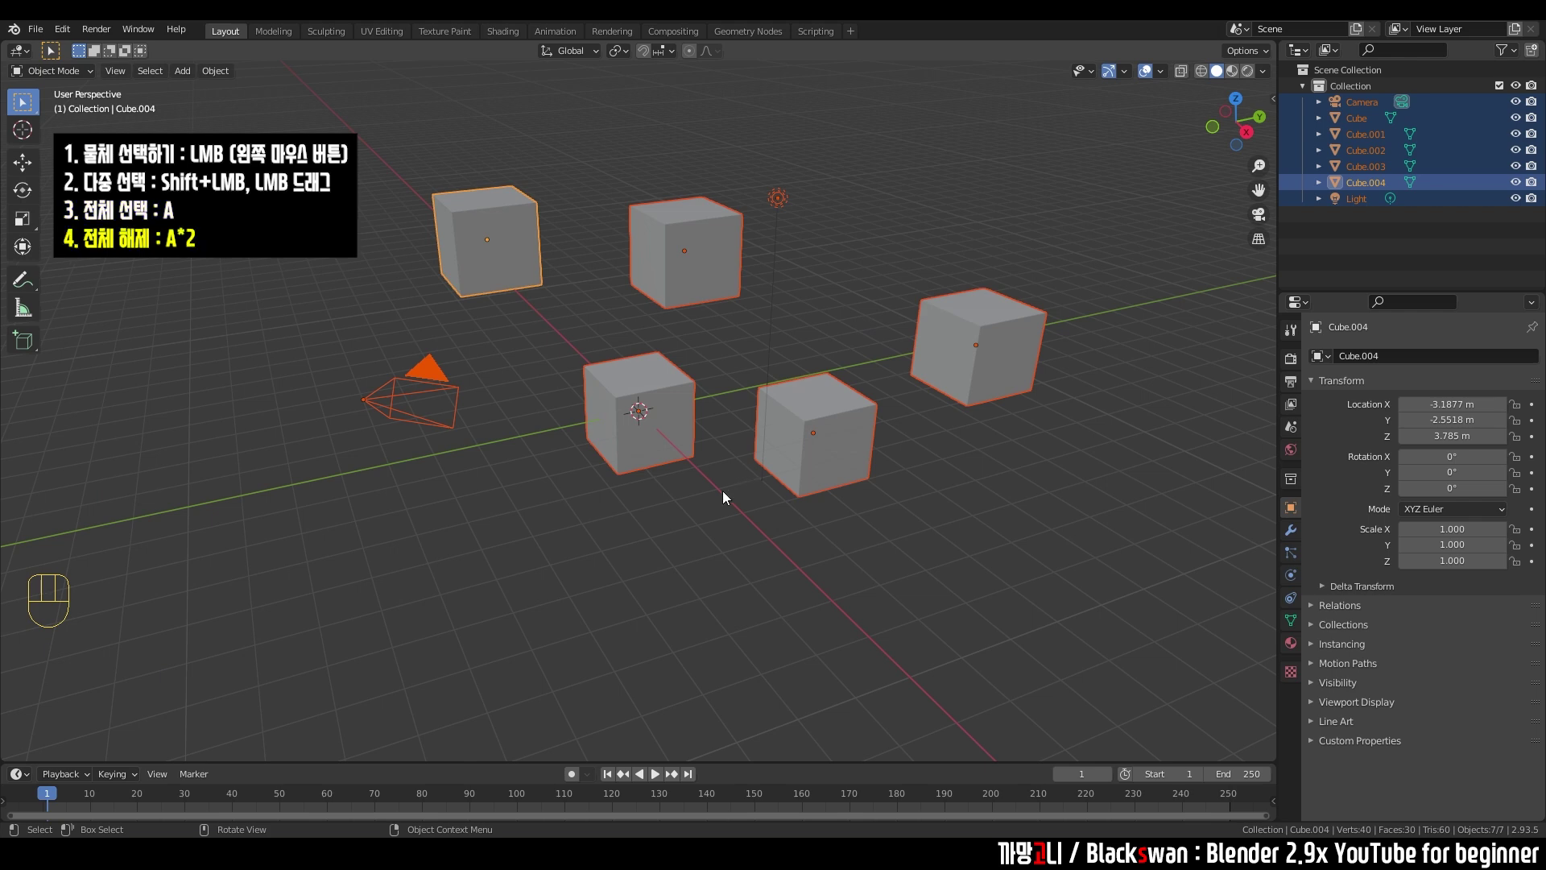
{"action": "key", "text": "a"}
{"action": "key", "text": "a"}
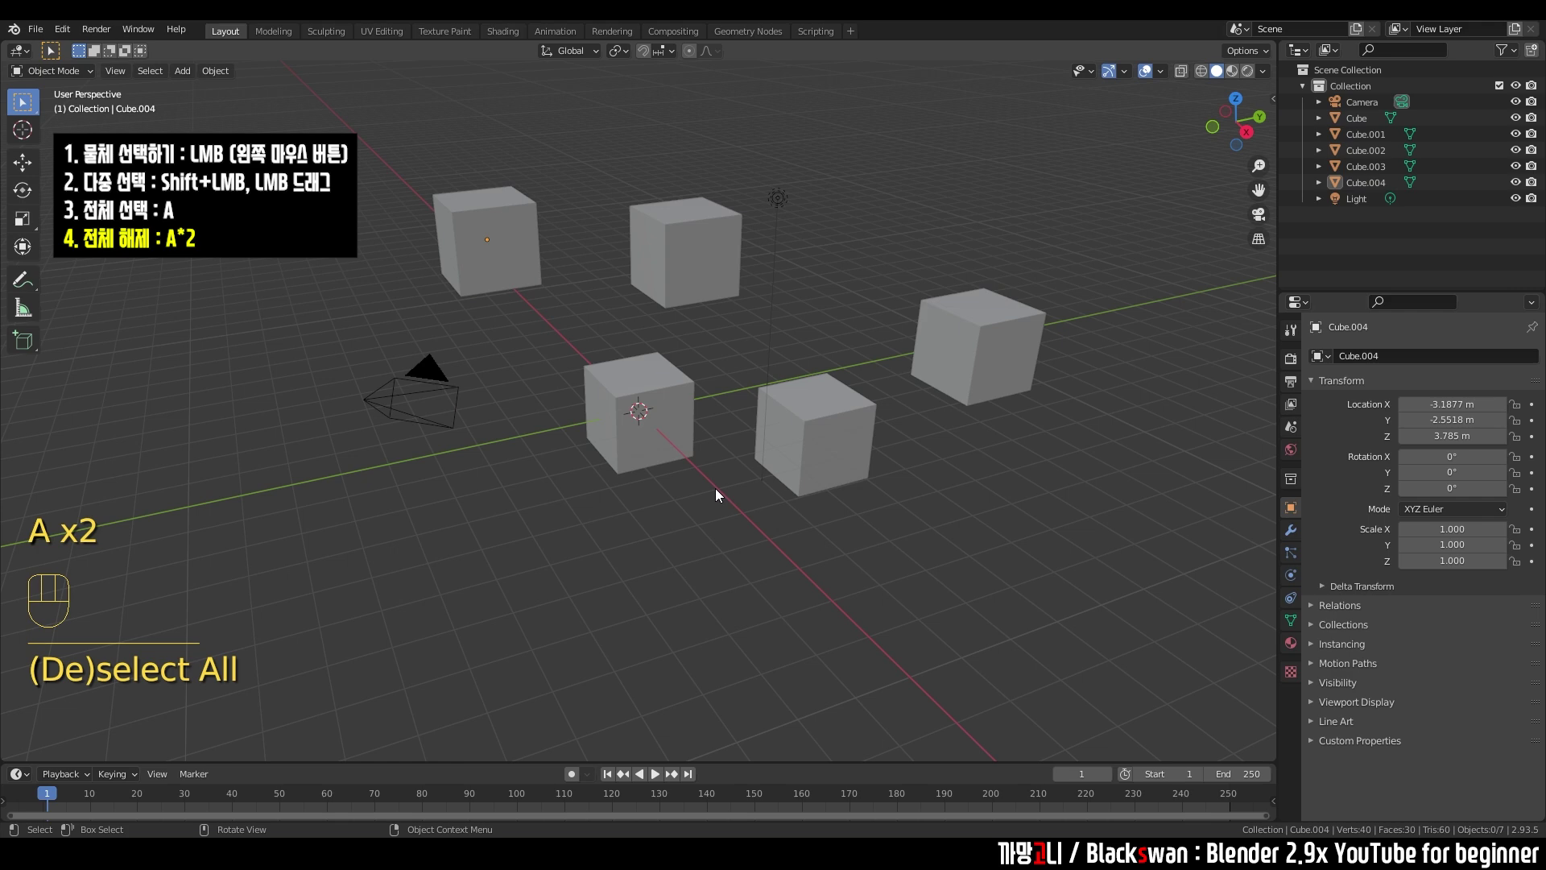
- Alternate between selecting and deselecting all objects, ending with everything selected, and clear the selection with the dedicated deselect-all command
{"action": "key", "text": "a"}
{"action": "key", "text": "a"}
{"action": "key", "text": "a"}
{"action": "key", "text": "a"}
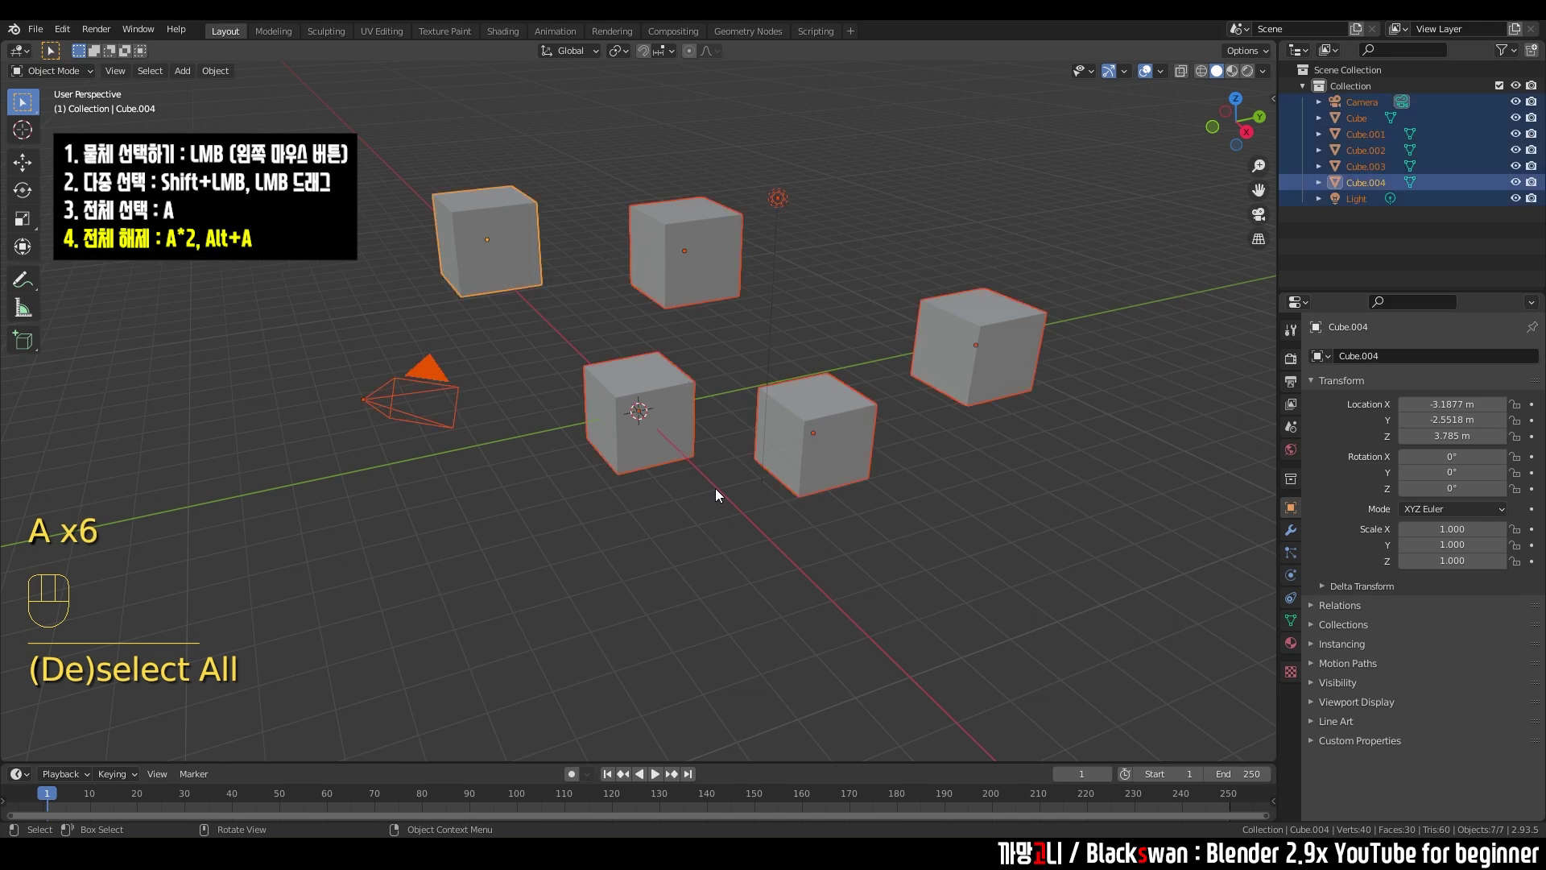
{"action": "key", "text": "alt"}
{"action": "key", "text": "alt+a"}
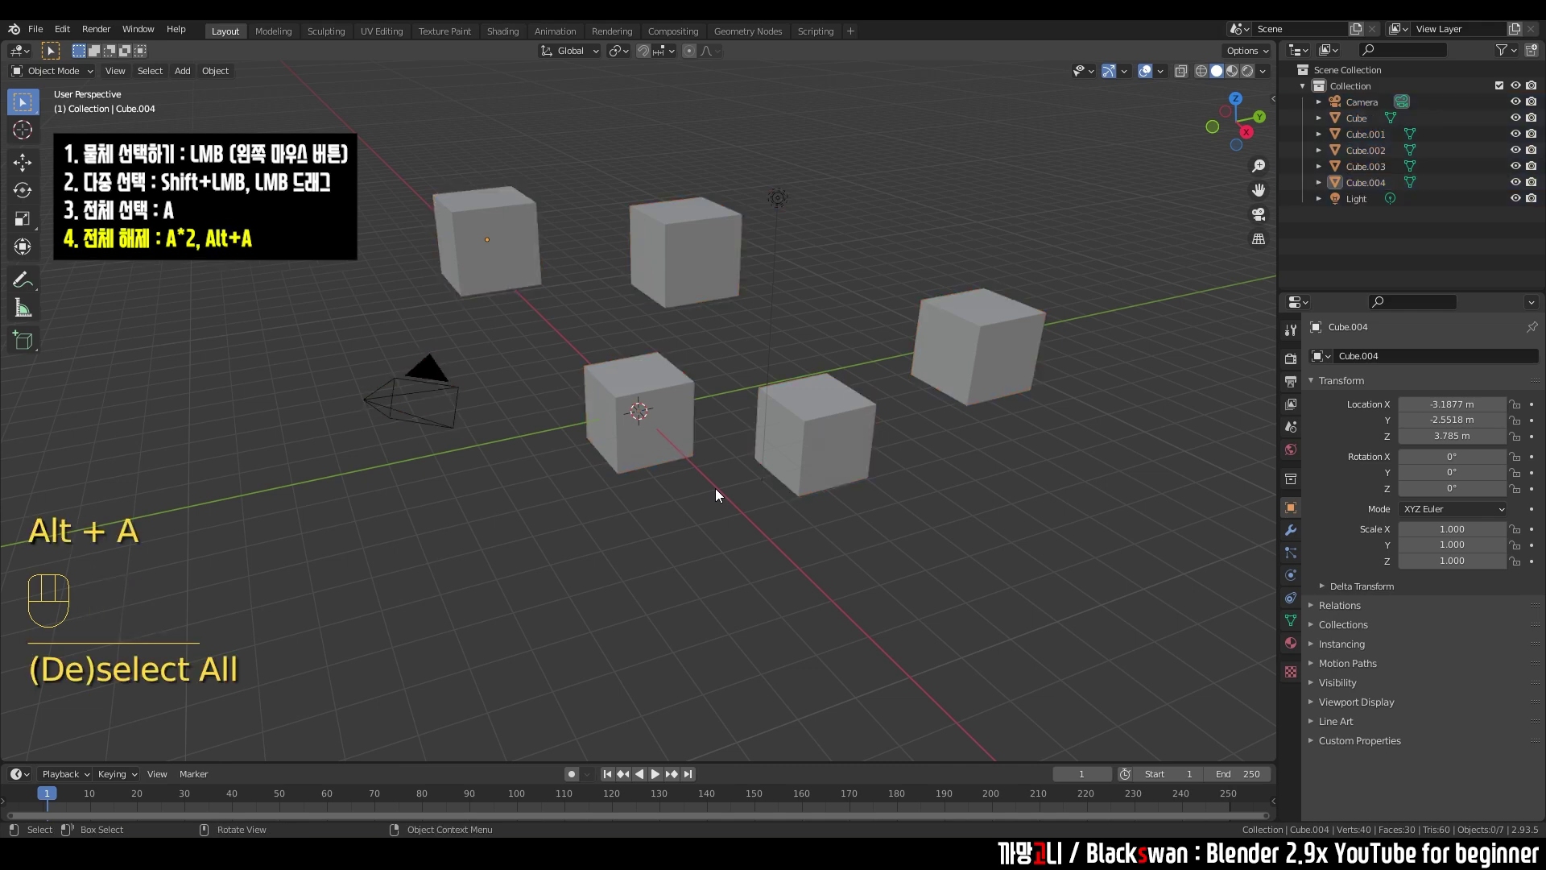
{"action": "left_click", "coordinate": [716, 489]}
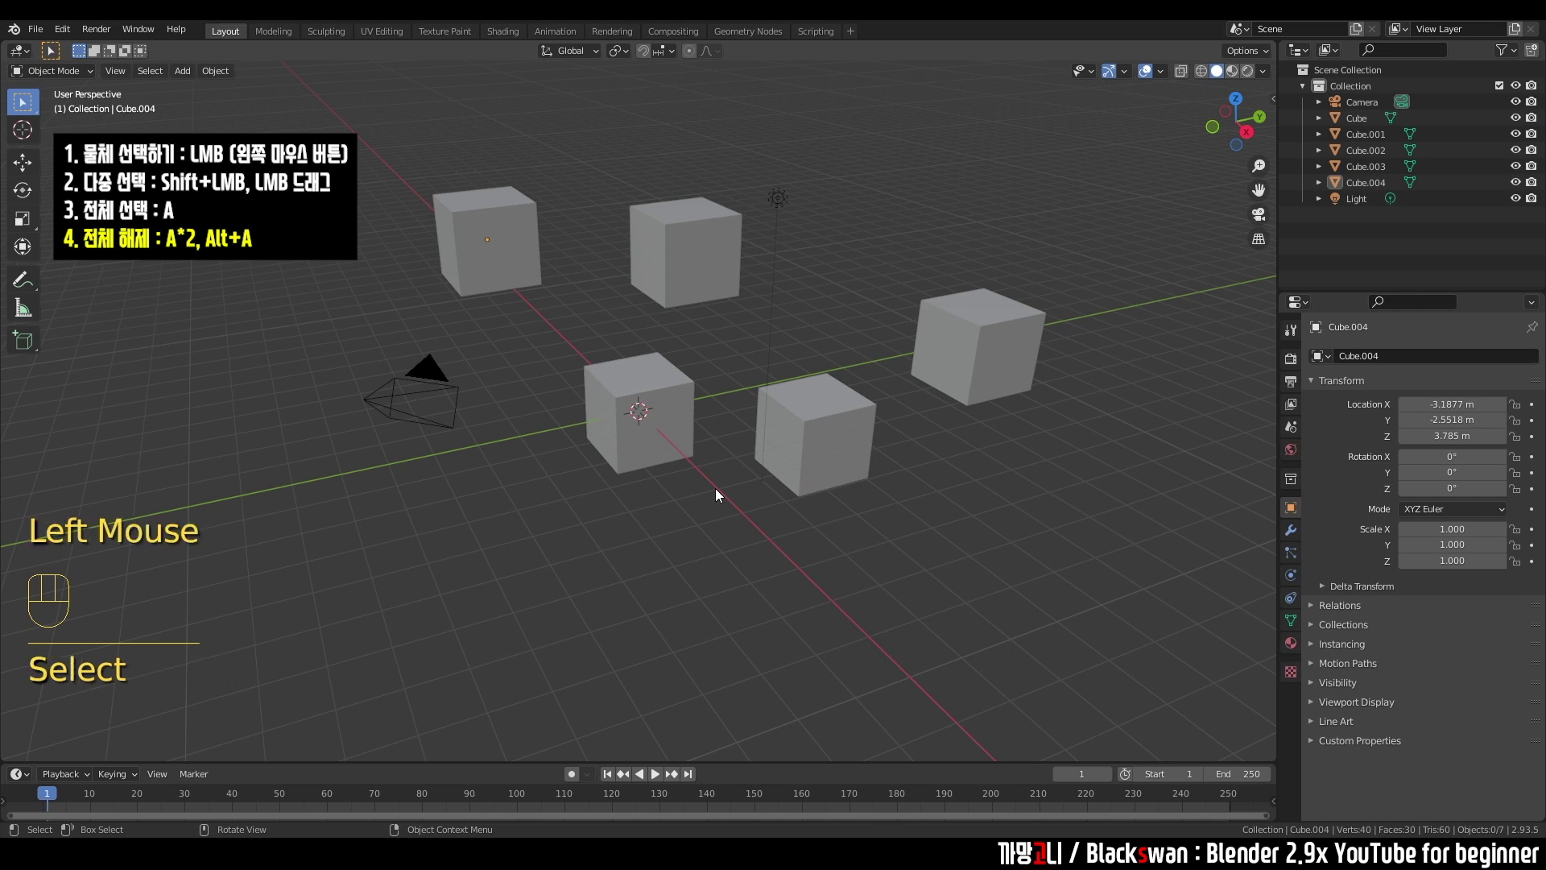
- Select all objects and clear the selection, and select and deselect the cube at the origin
{"action": "key", "text": "a"}
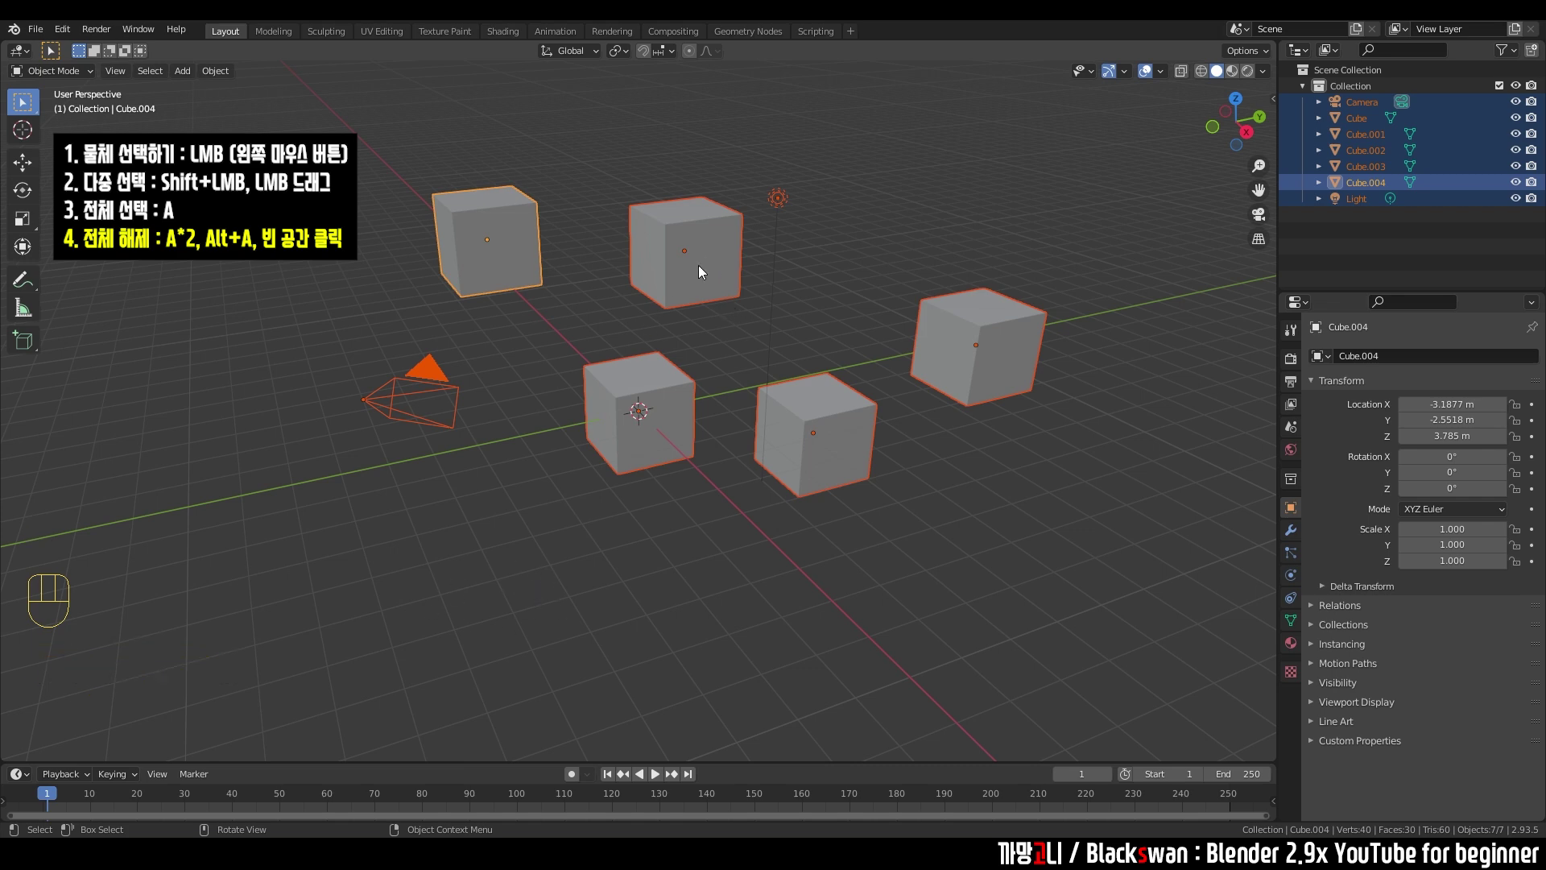
{"action": "left_click", "coordinate": [534, 609]}
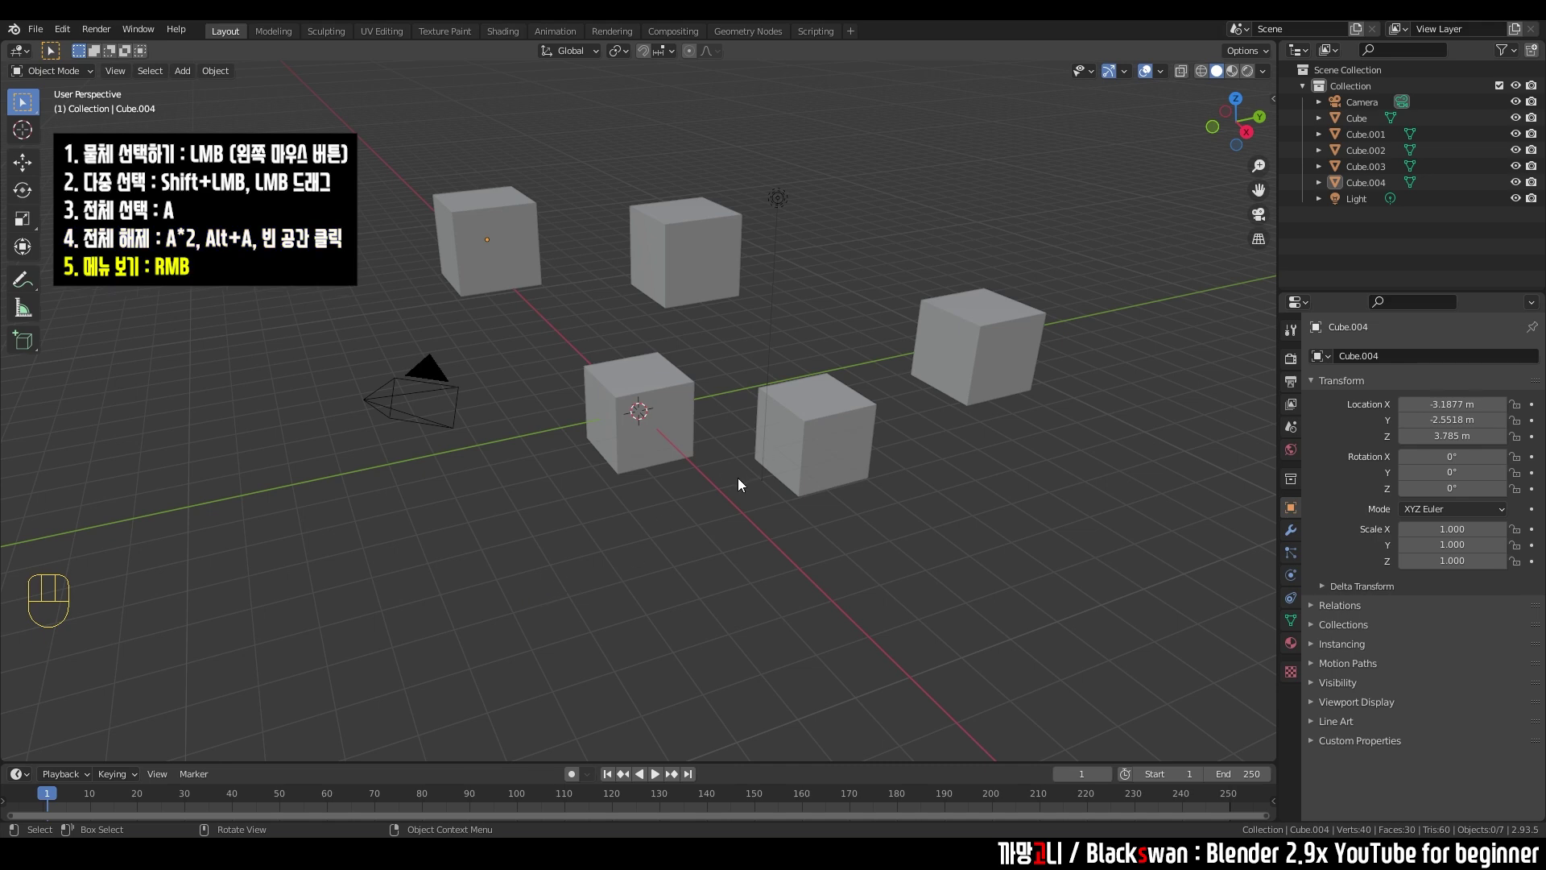
{"action": "left_click", "coordinate": [624, 447]}
{"action": "left_click", "coordinate": [562, 451]}
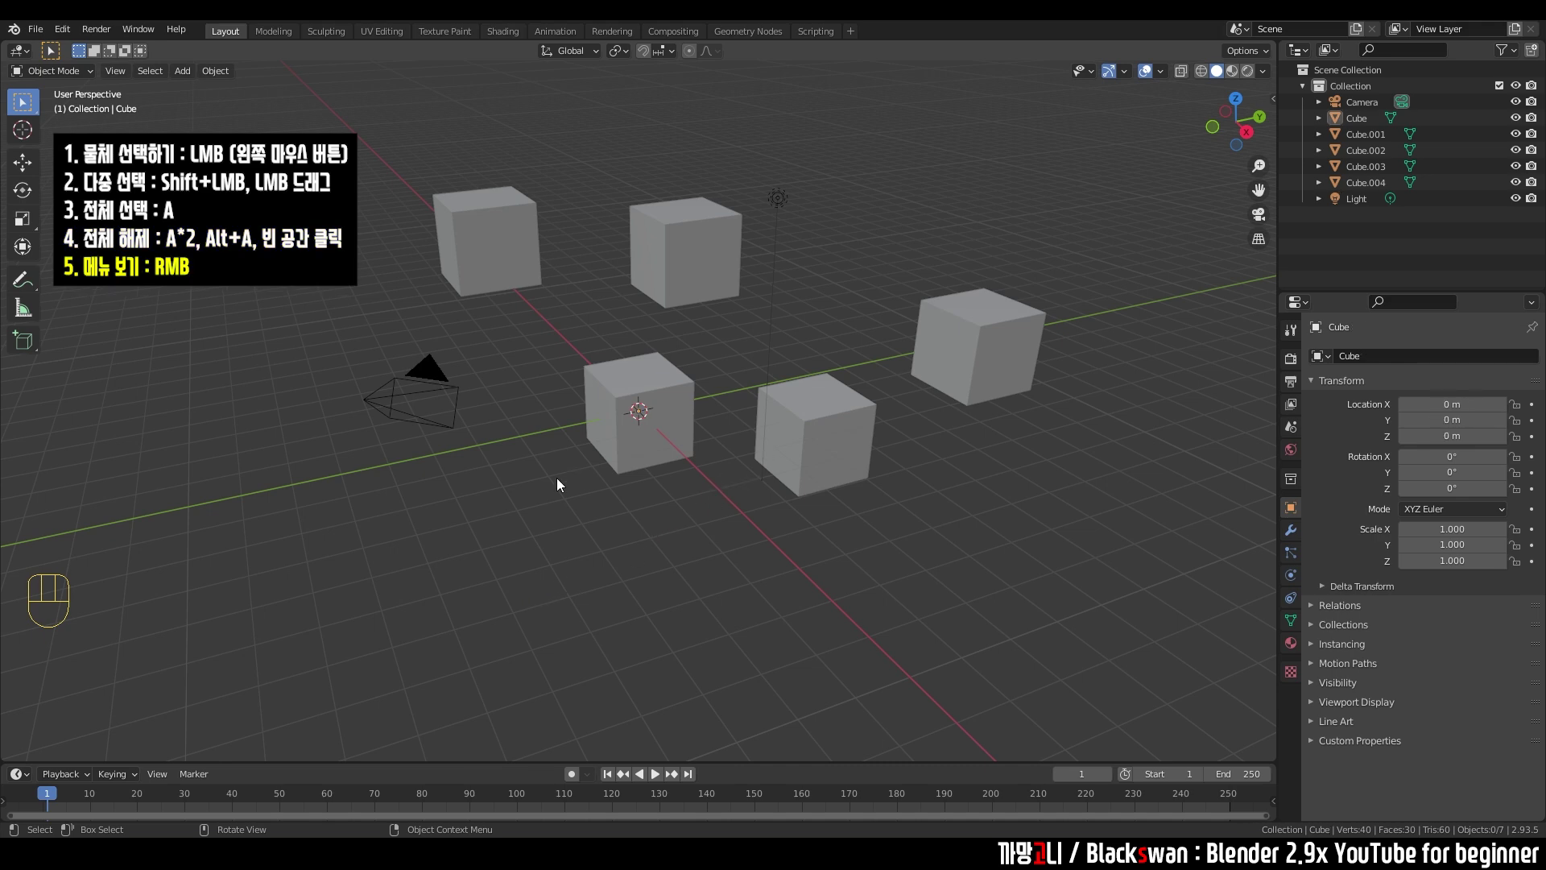
- Open the object context menu to view its commands and dismiss it
{"action": "right_click", "coordinate": [557, 482]}
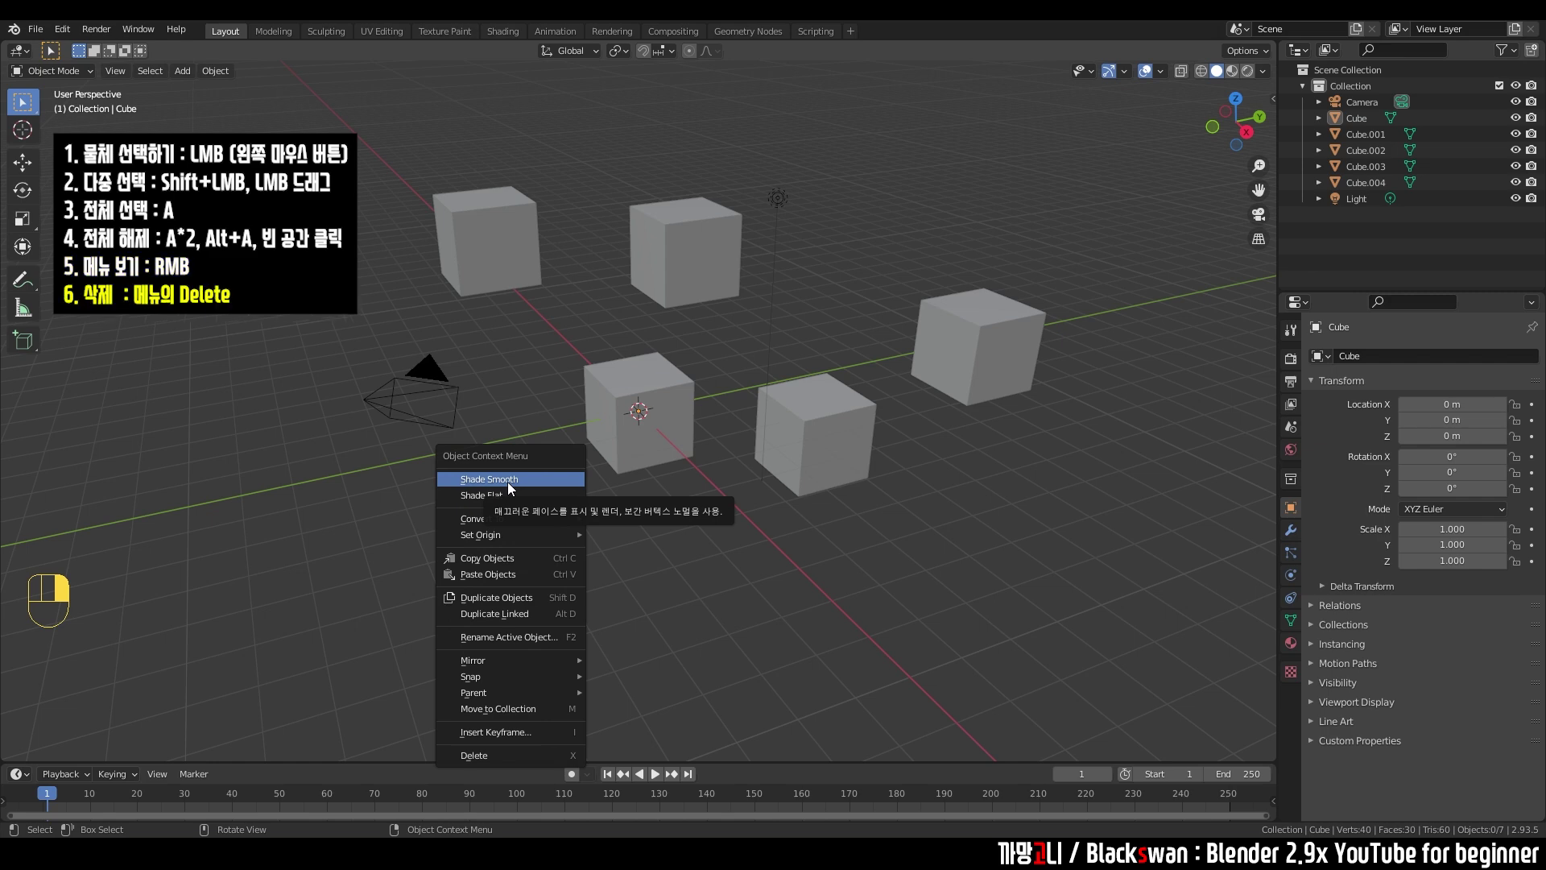
{"action": "left_click", "coordinate": [872, 530]}
- Delete the four duplicate cubes around the scene, leaving the original cube at the origin
{"action": "left_click_drag", "start_coordinate": [522, 216], "coordinate": [730, 277]}
{"action": "left_click", "coordinate": [978, 346], "text": "shift"}
{"action": "left_click", "coordinate": [821, 403], "text": "shift"}
{"action": "key", "text": "Delete"}
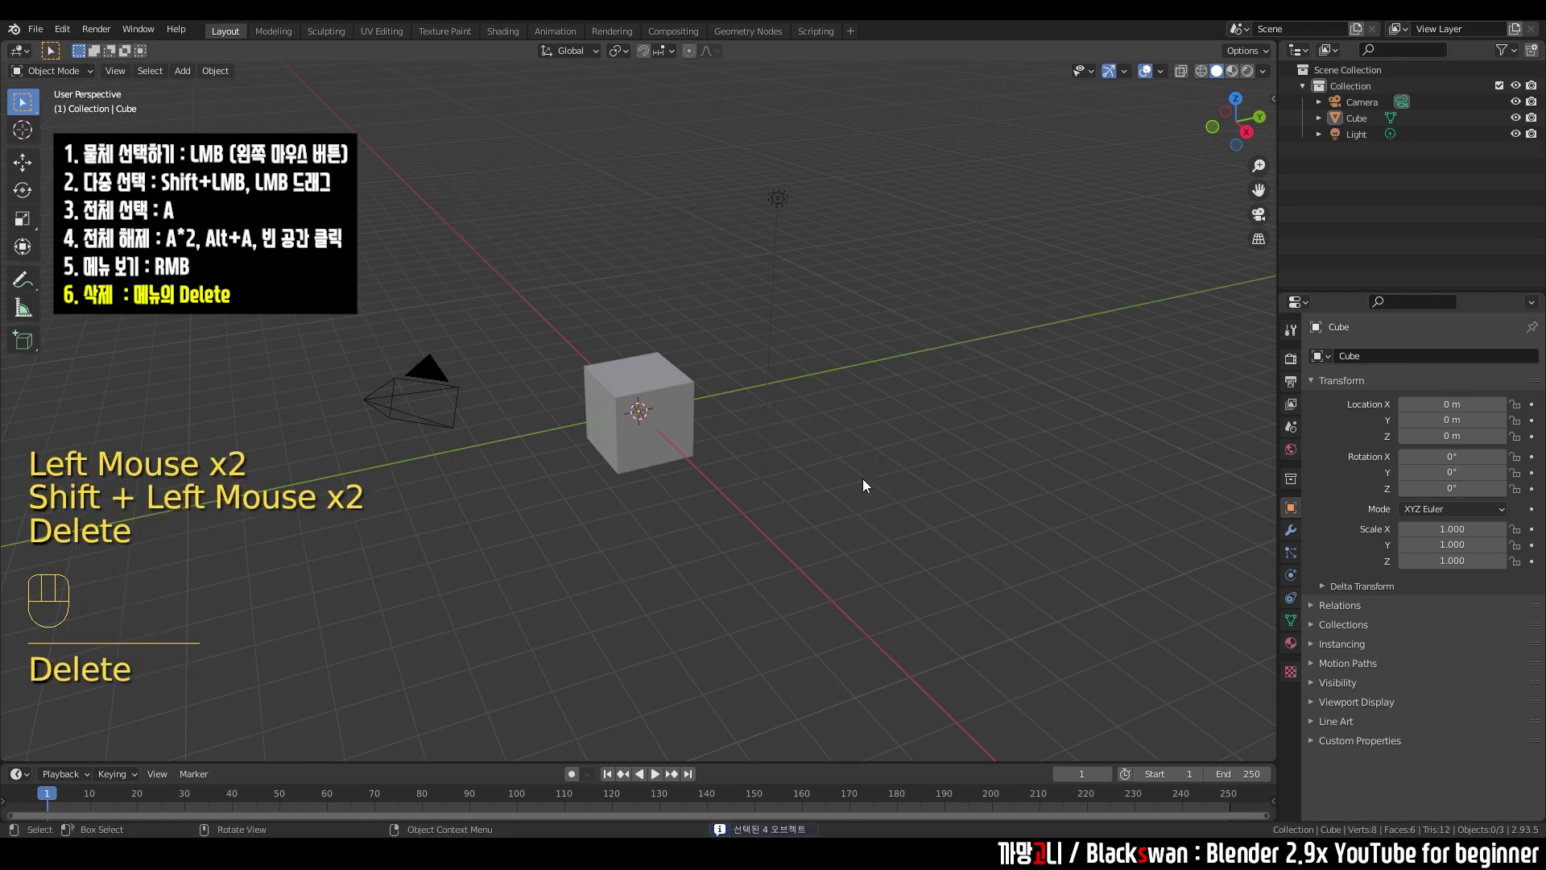
- Delete the camera through the object context menu and undo the deletion
{"action": "left_click_drag", "start_coordinate": [354, 295], "coordinate": [492, 471]}
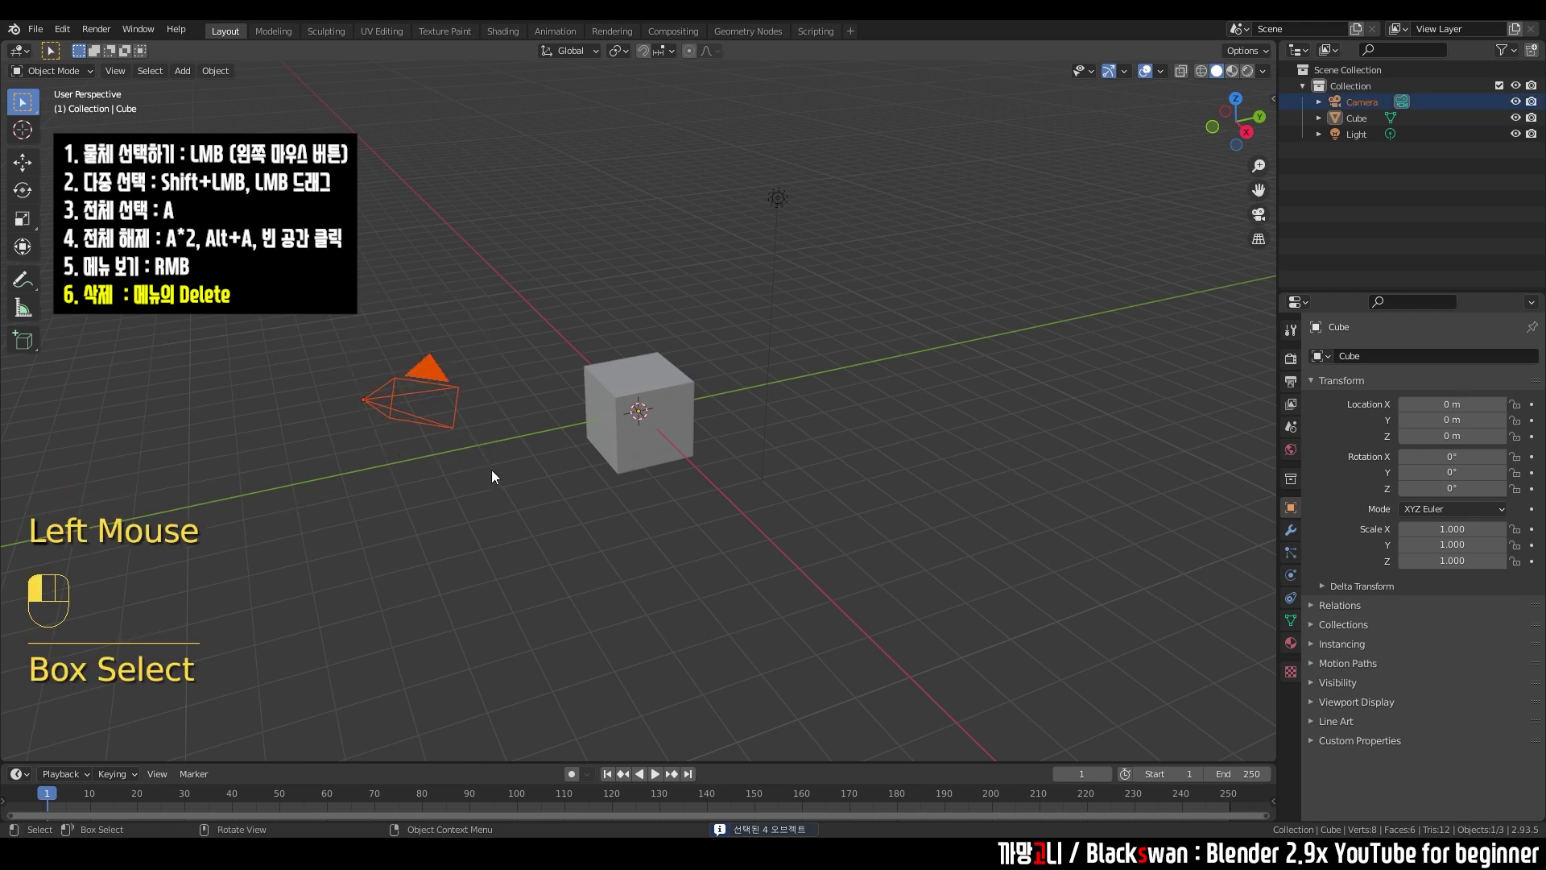
{"action": "left_click", "coordinate": [433, 380]}
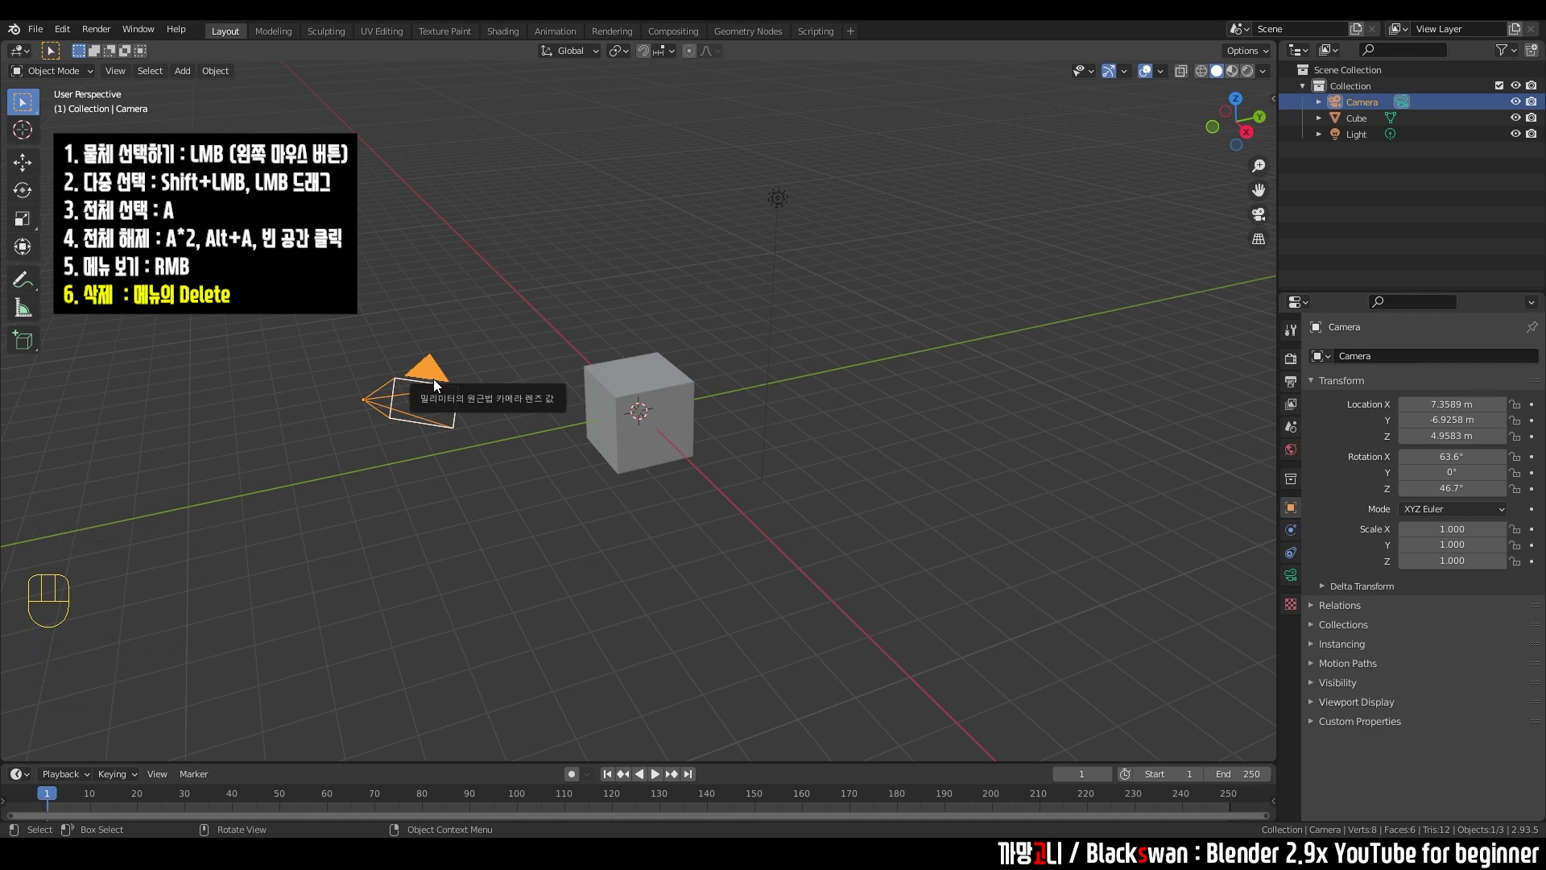
{"action": "right_click", "coordinate": [433, 379]}
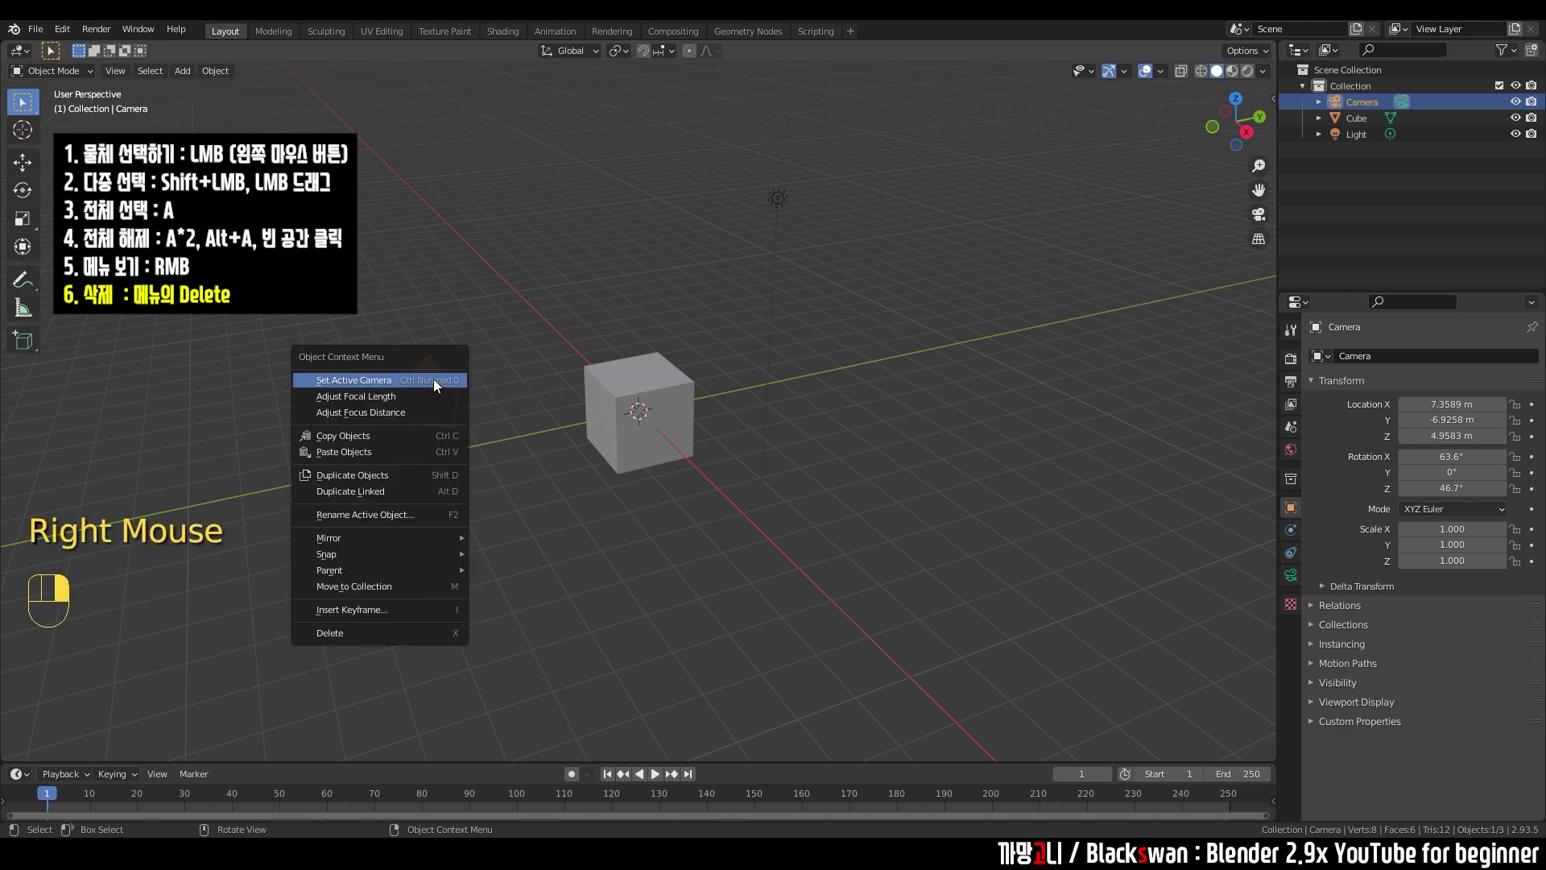
{"action": "left_click", "coordinate": [356, 633]}
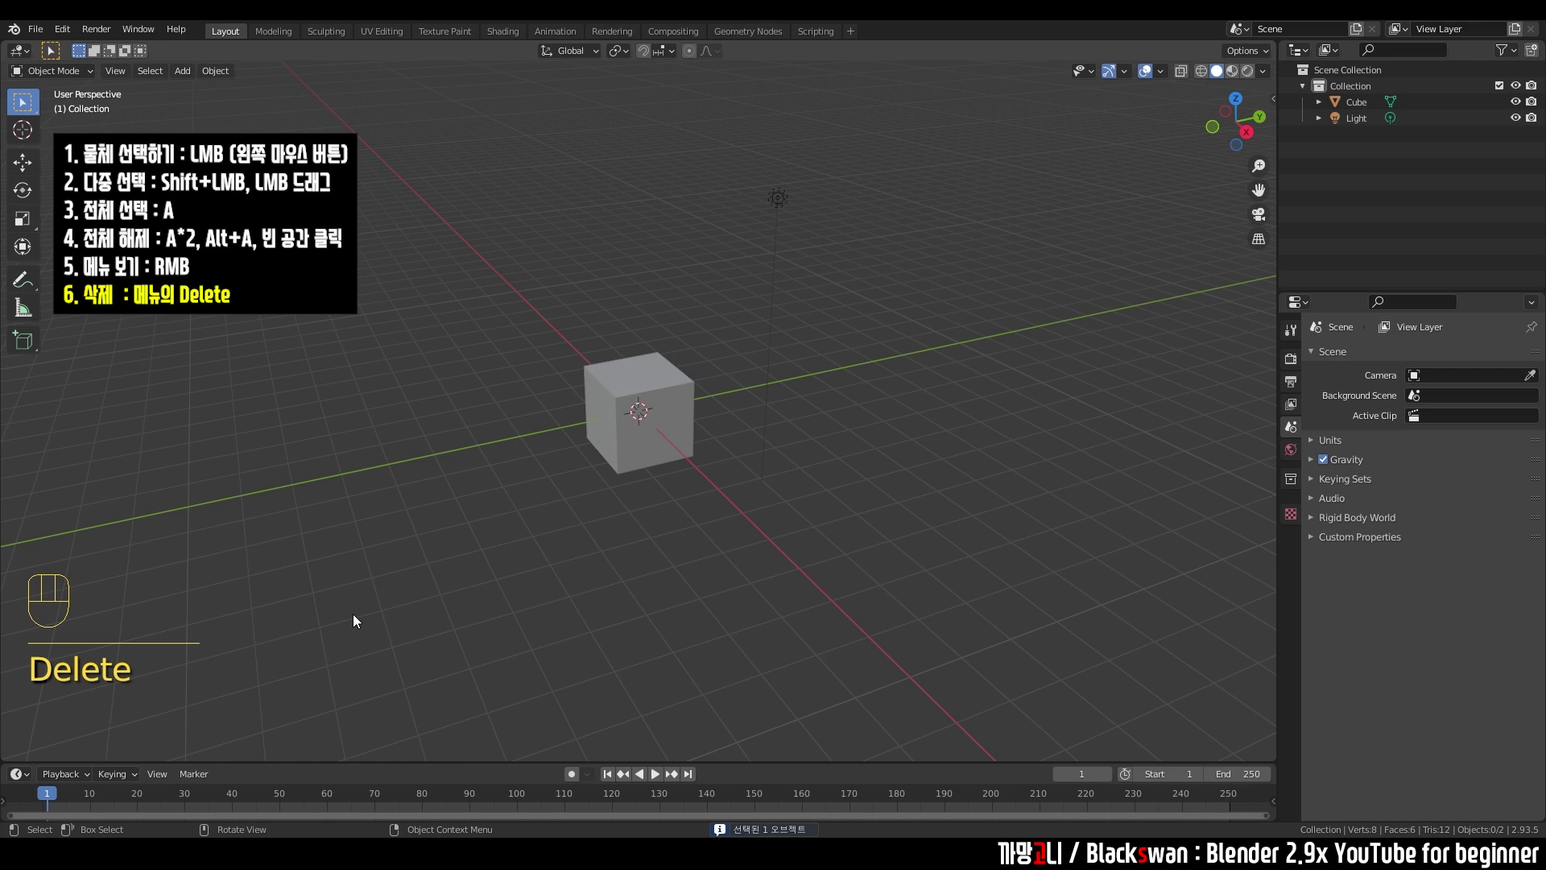
{"action": "key", "text": "ctrl+z"}
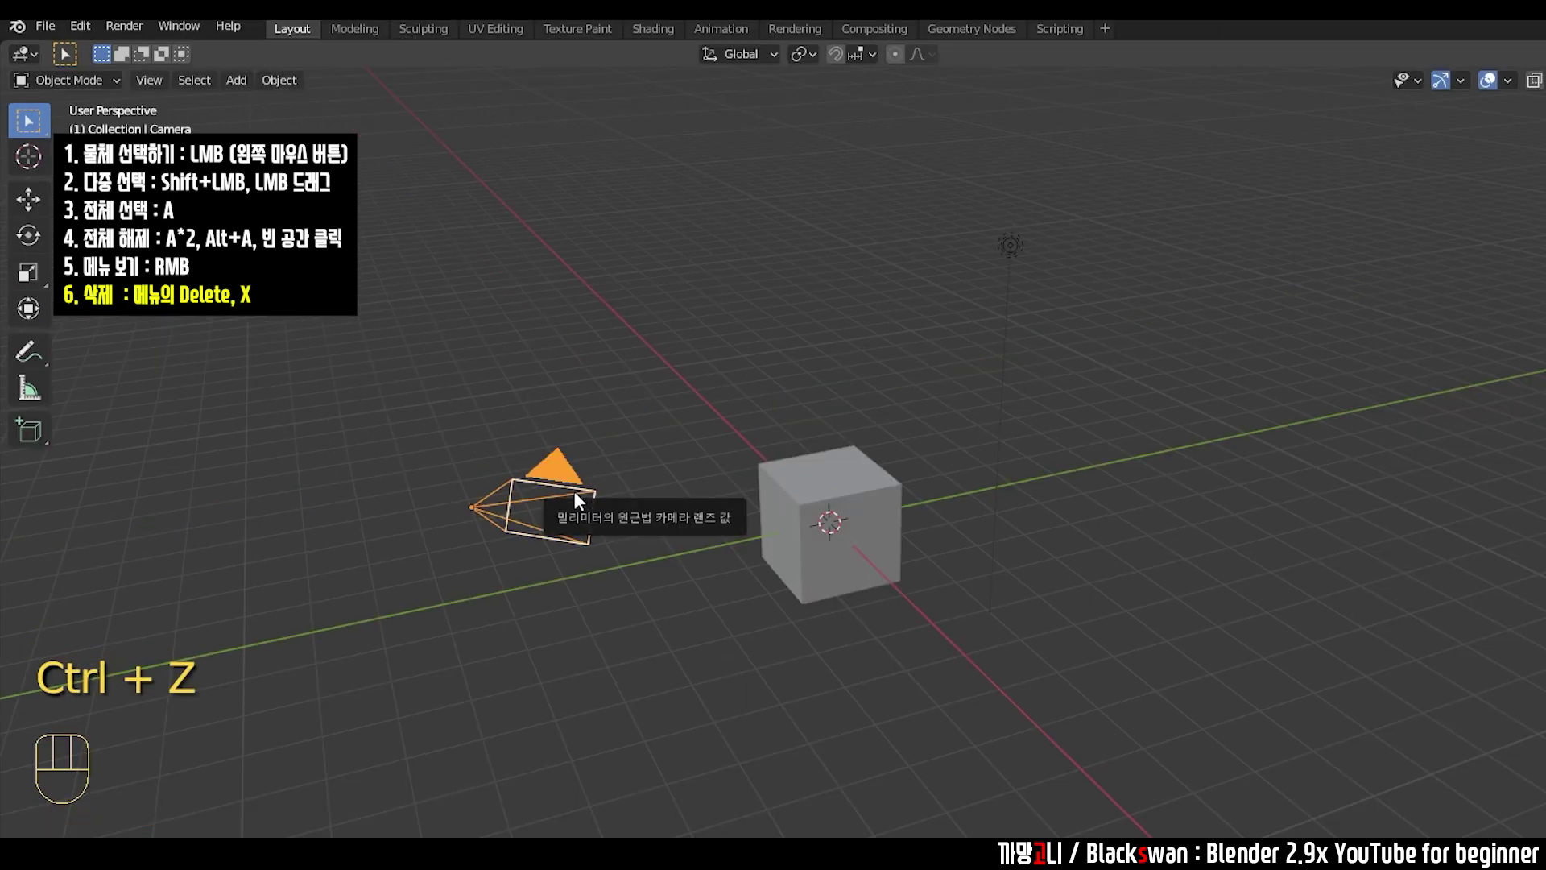
- Look up the context menu's Delete command, then delete the camera with the confirmation prompt and undo the deletion
{"action": "right_click", "coordinate": [574, 491]}
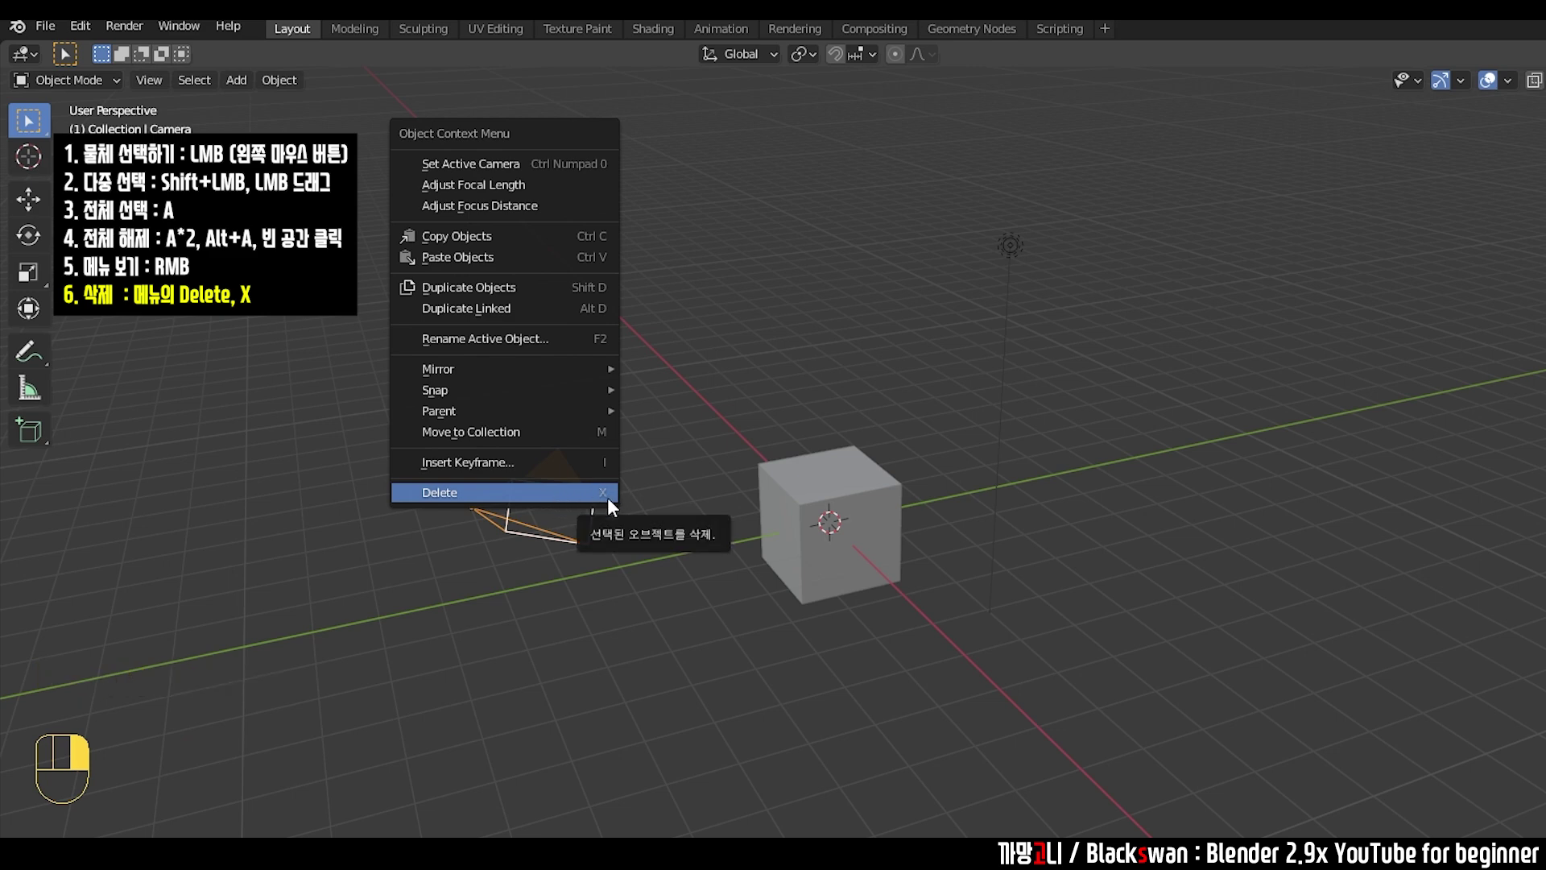
{"action": "left_click", "coordinate": [469, 494]}
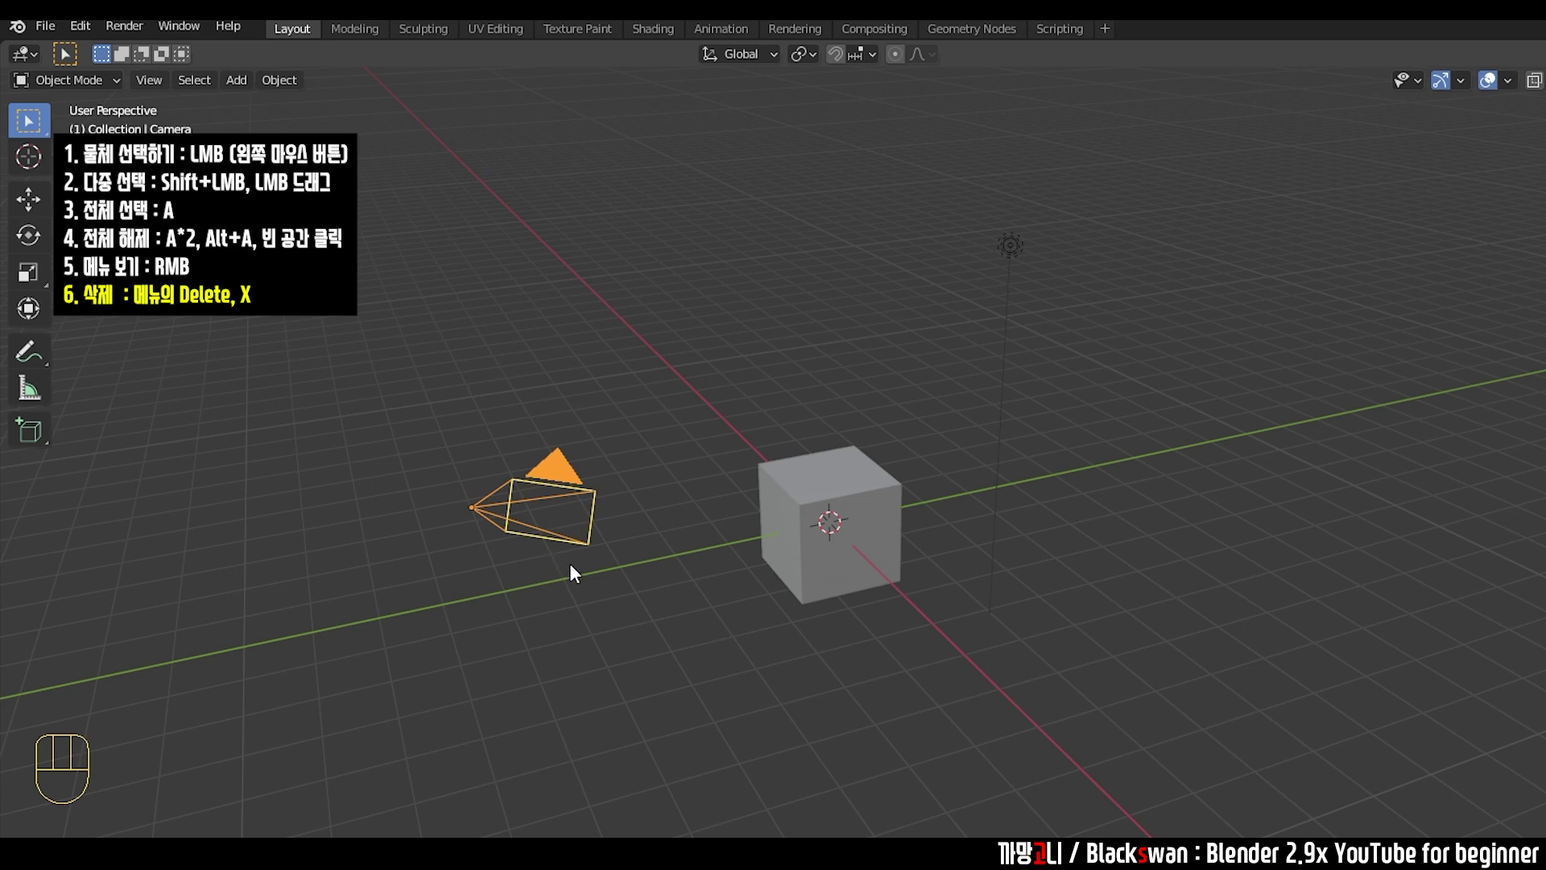
{"action": "left_click", "coordinate": [581, 496]}
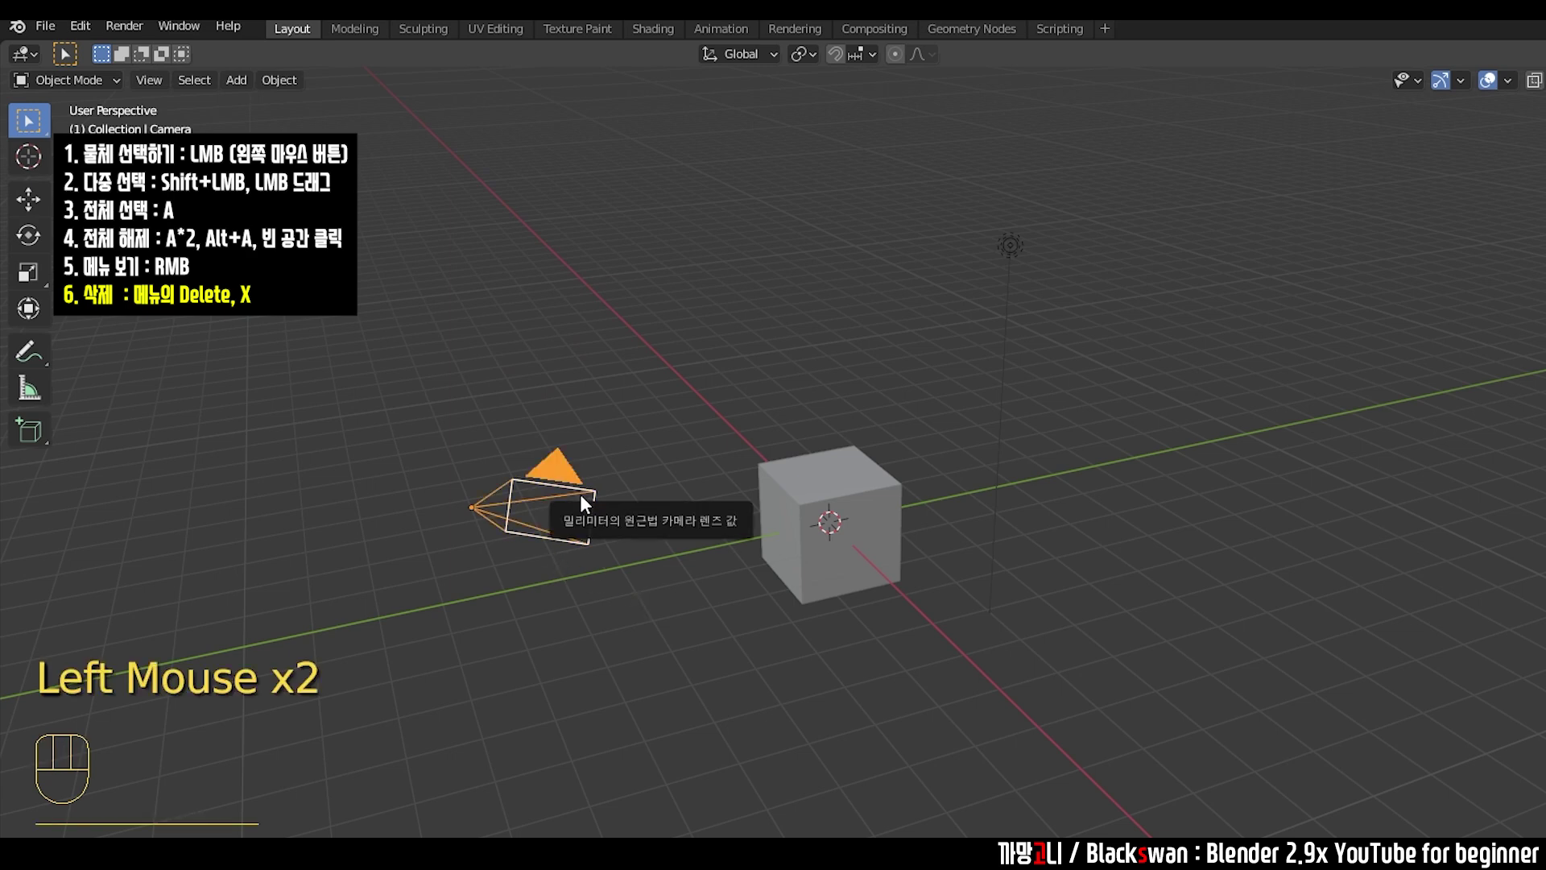
{"action": "key", "text": "x"}
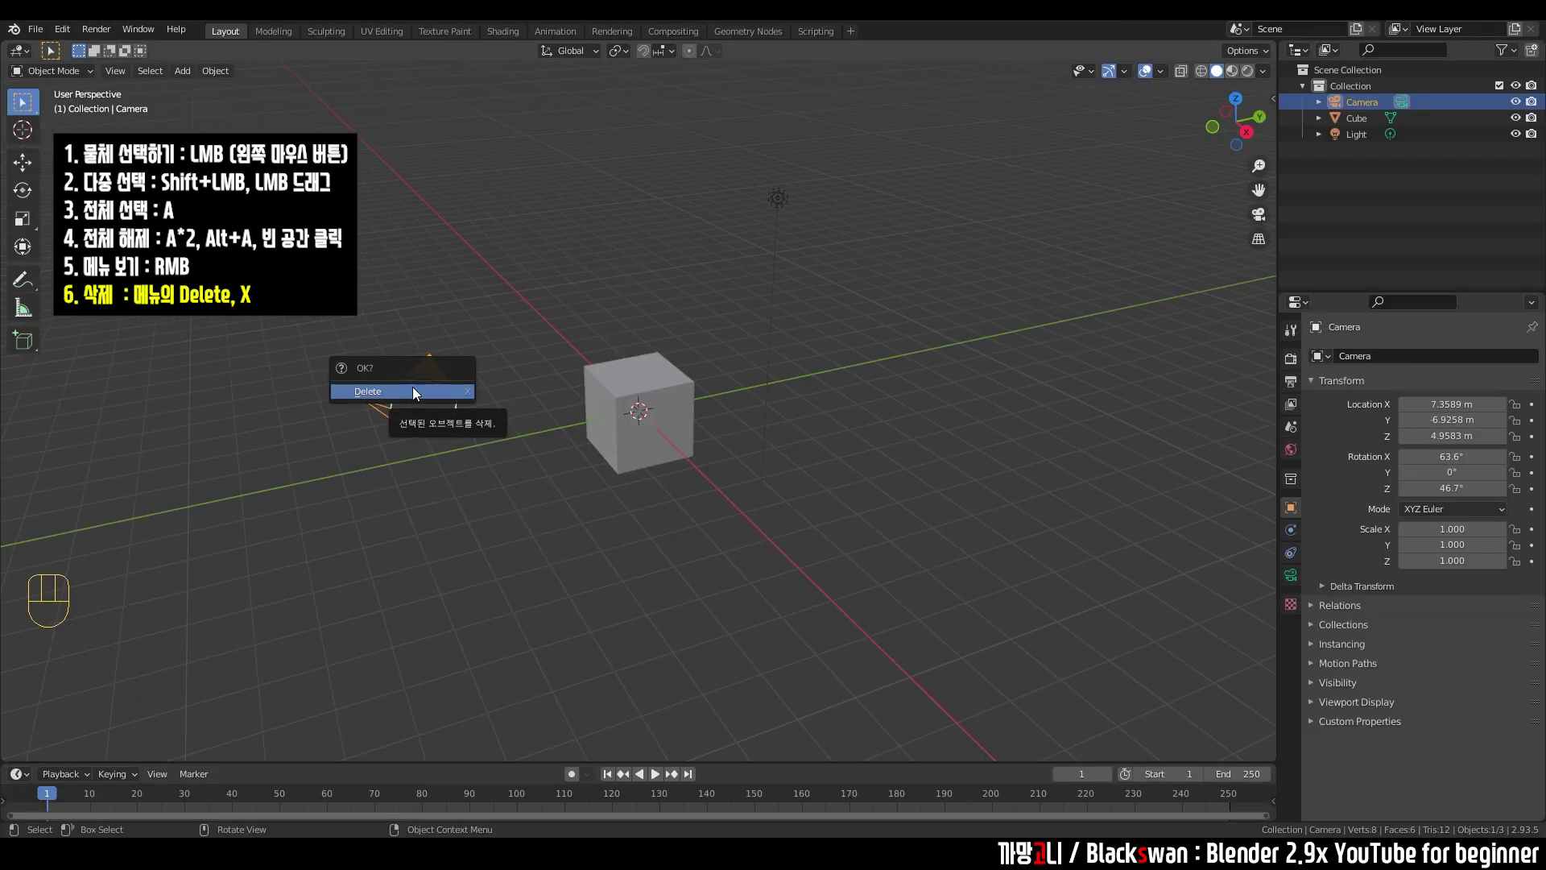
{"action": "left_click", "coordinate": [412, 391]}
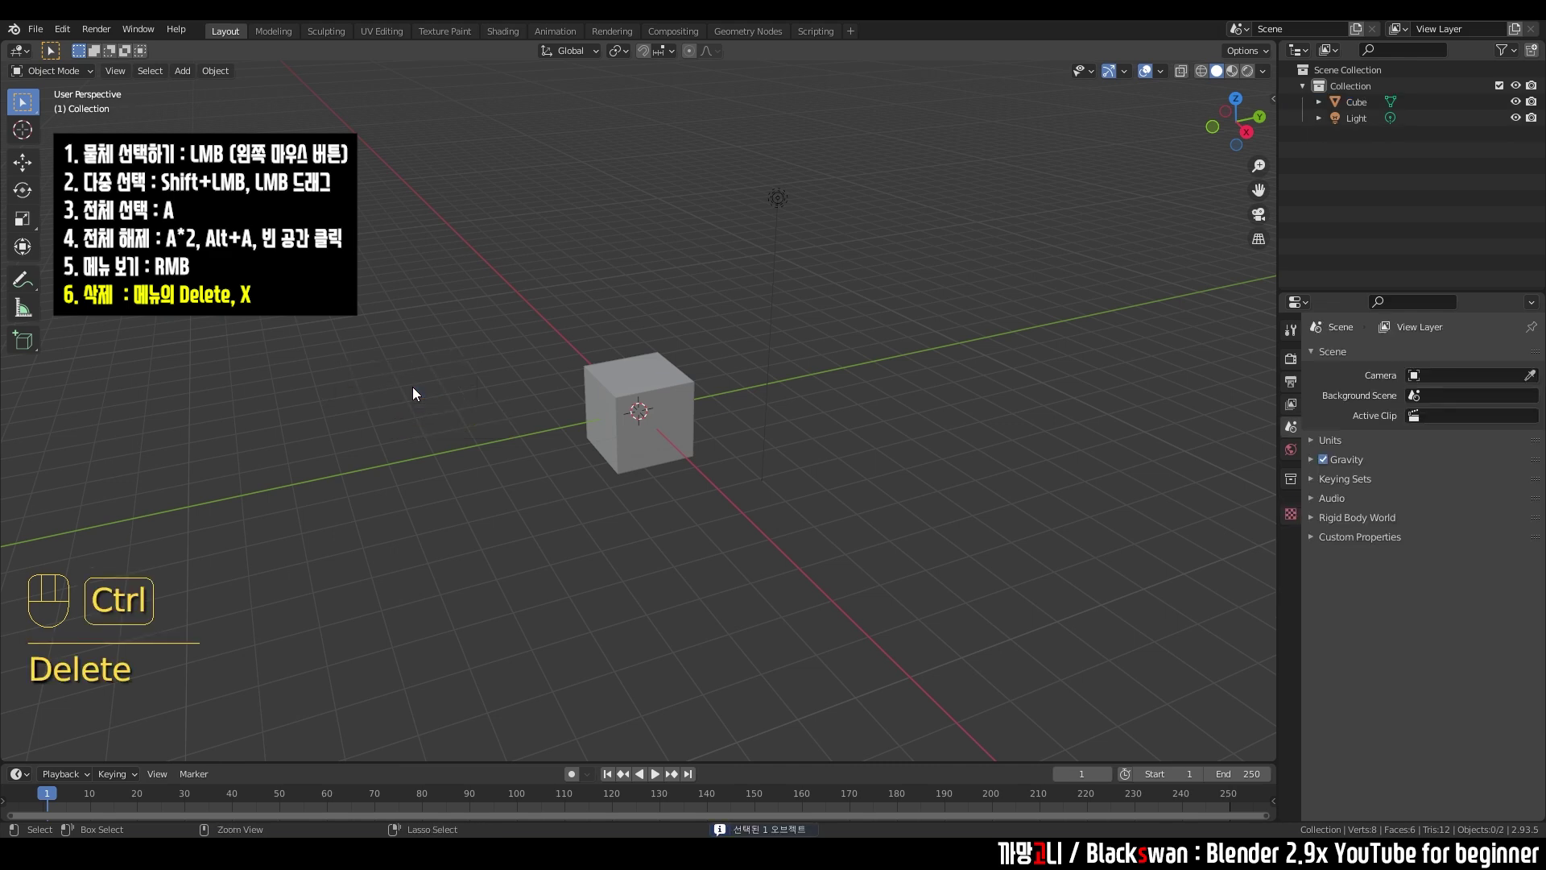
{"action": "key", "text": "ctrl+z"}
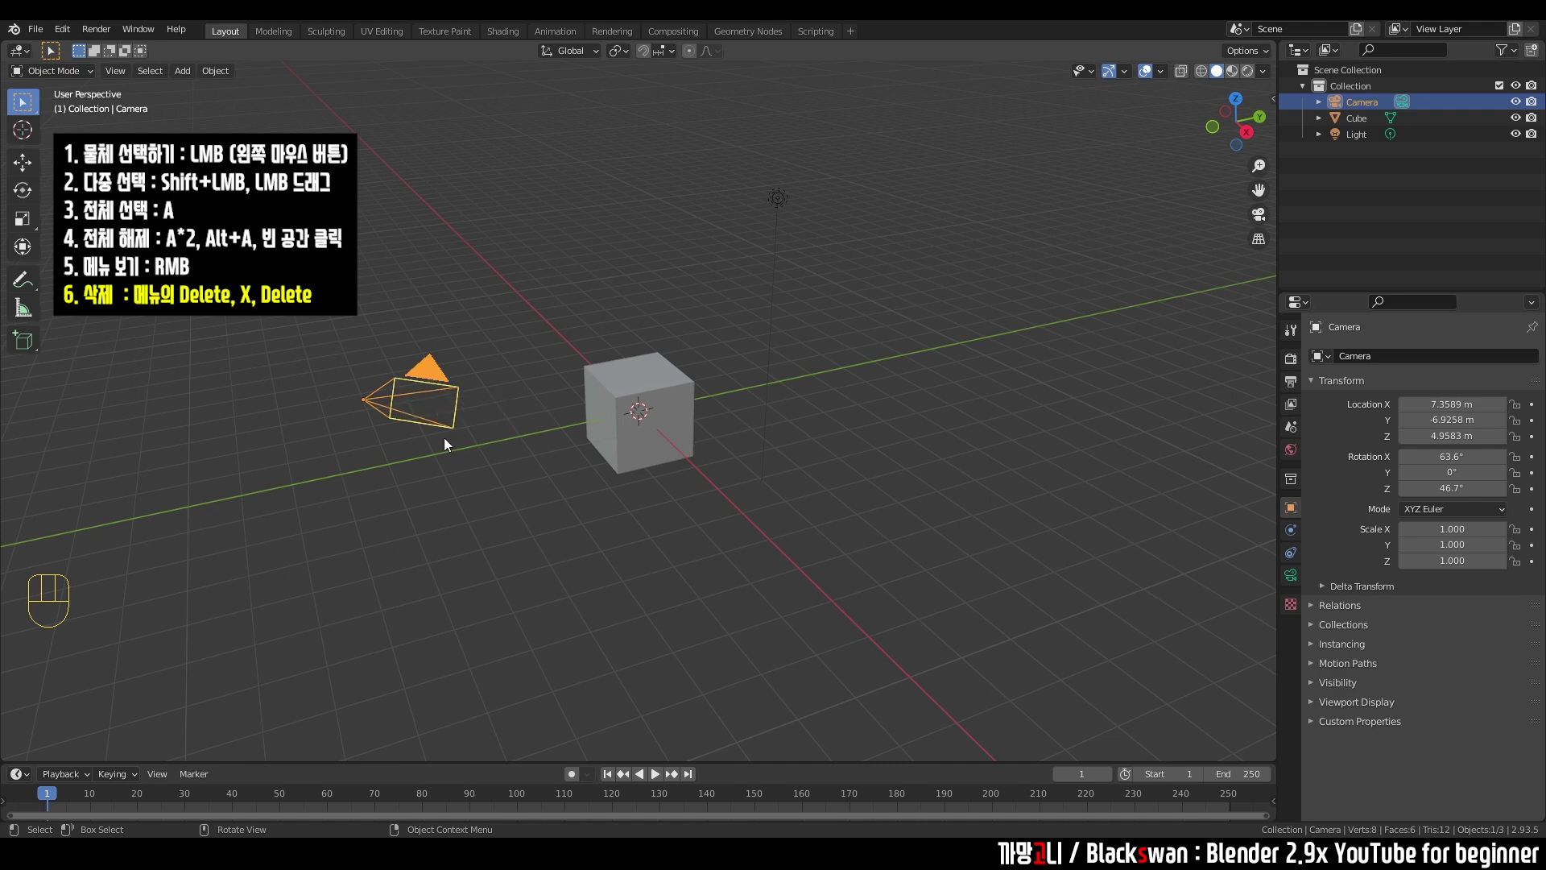
- Delete the camera without a confirmation prompt and undo it, twice, reselecting the camera in between
{"action": "key", "text": "Delete"}
{"action": "key", "text": "ctrl+z"}
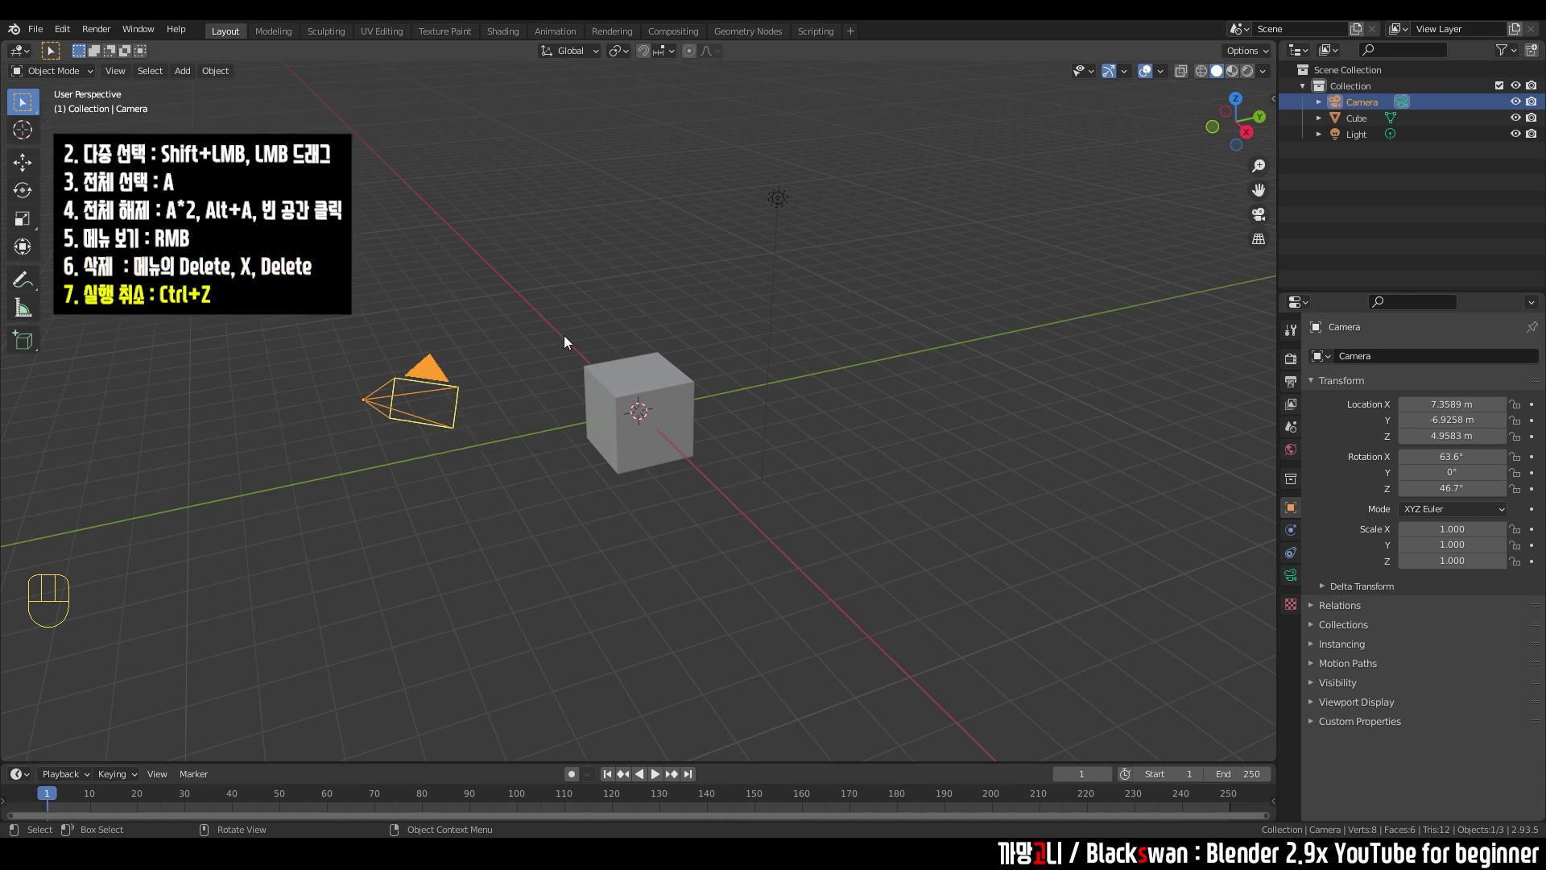
{"action": "left_click", "coordinate": [520, 350]}
{"action": "left_click", "coordinate": [457, 390]}
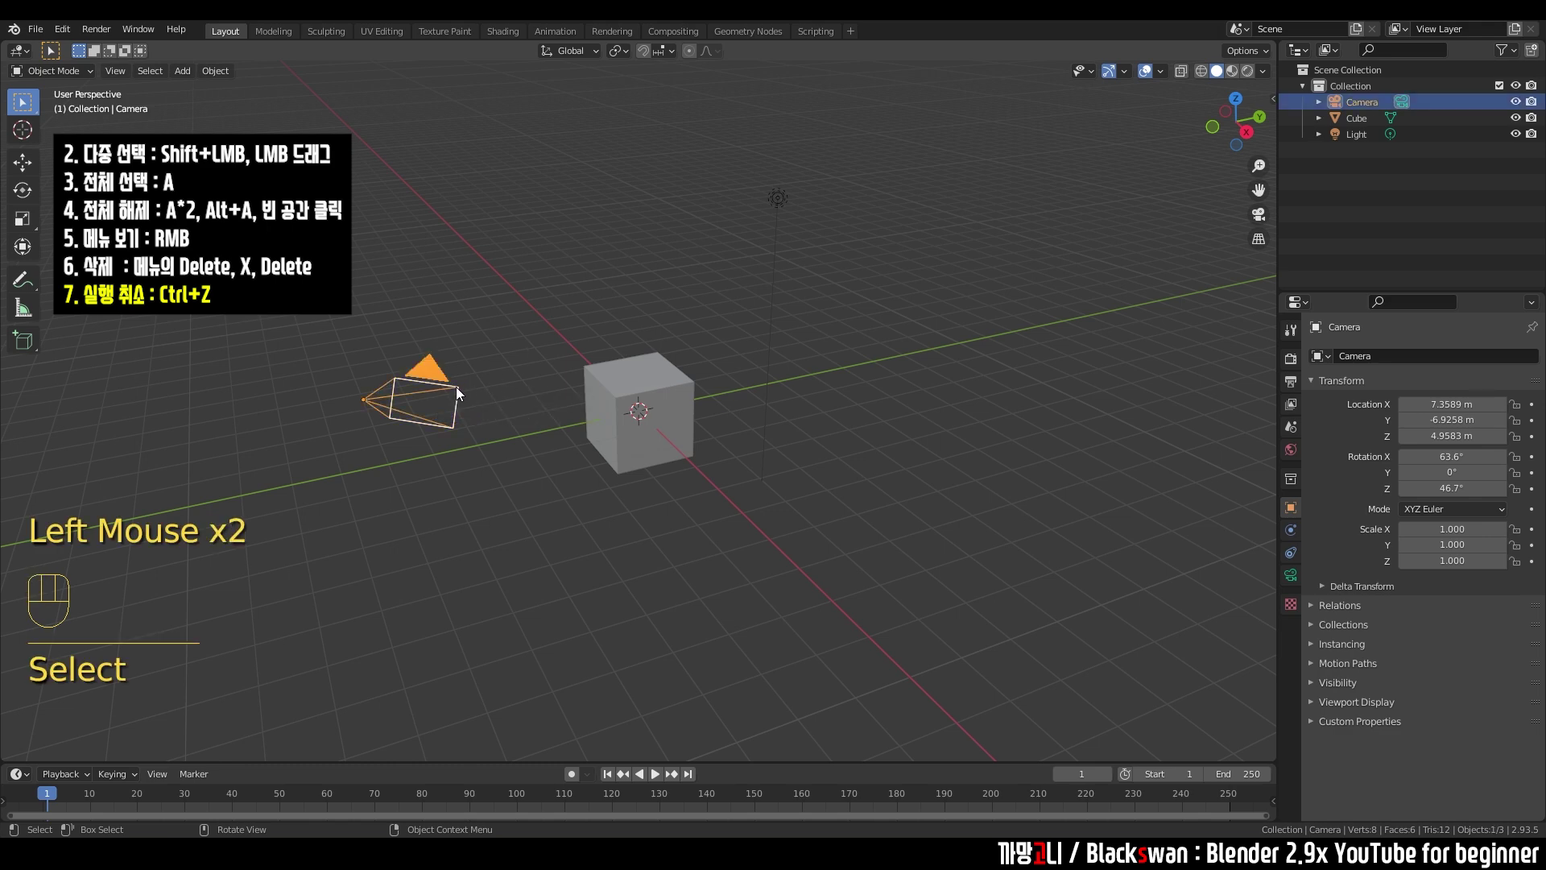
{"action": "key", "text": "Delete"}
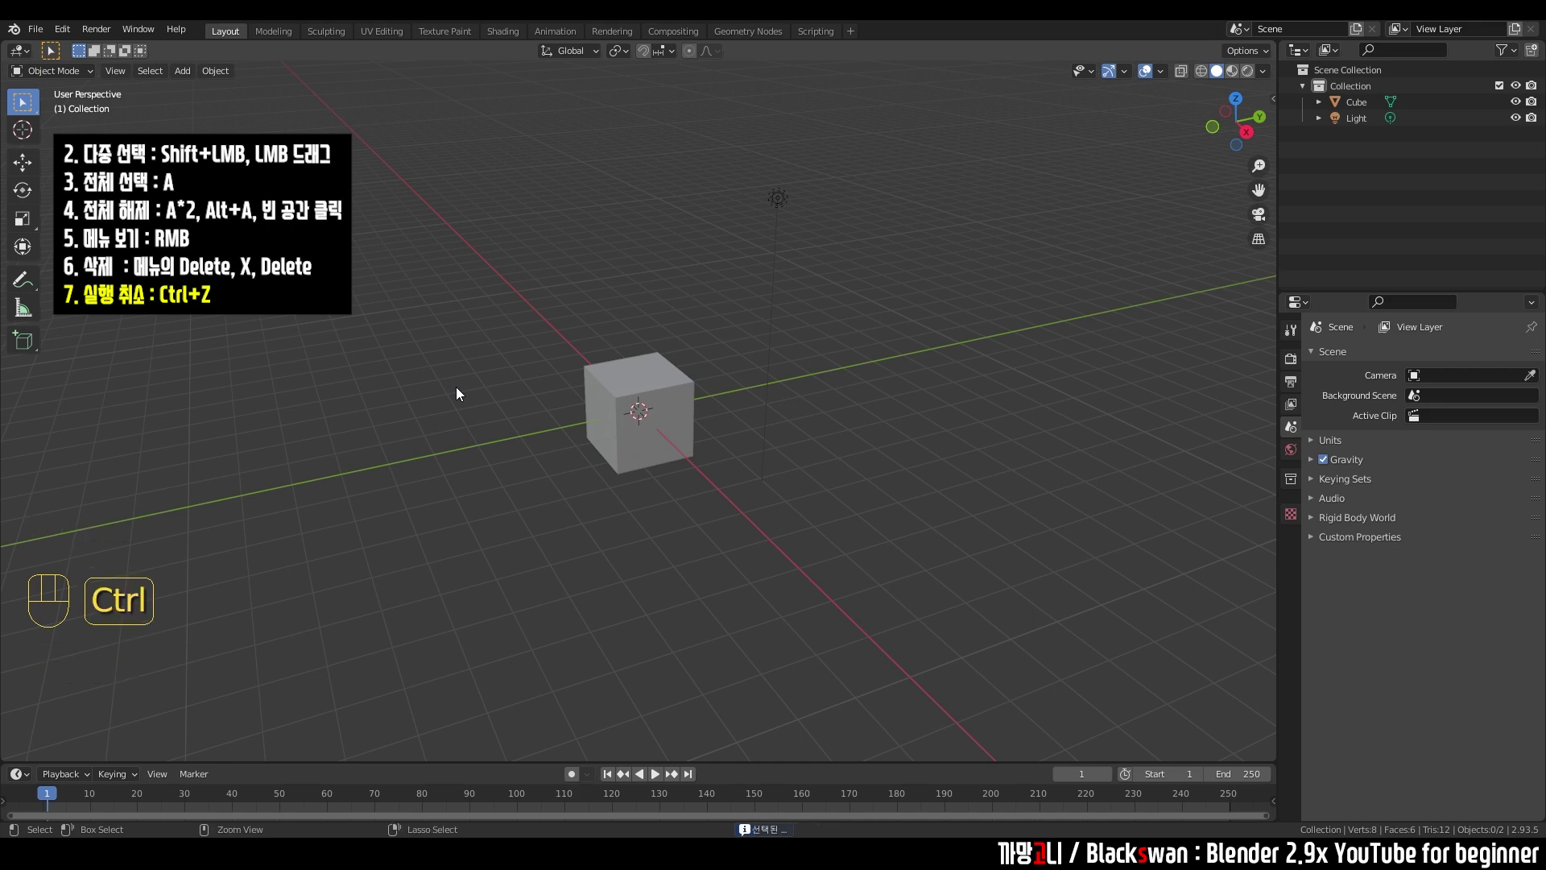
{"action": "key", "text": "ctrl+z"}
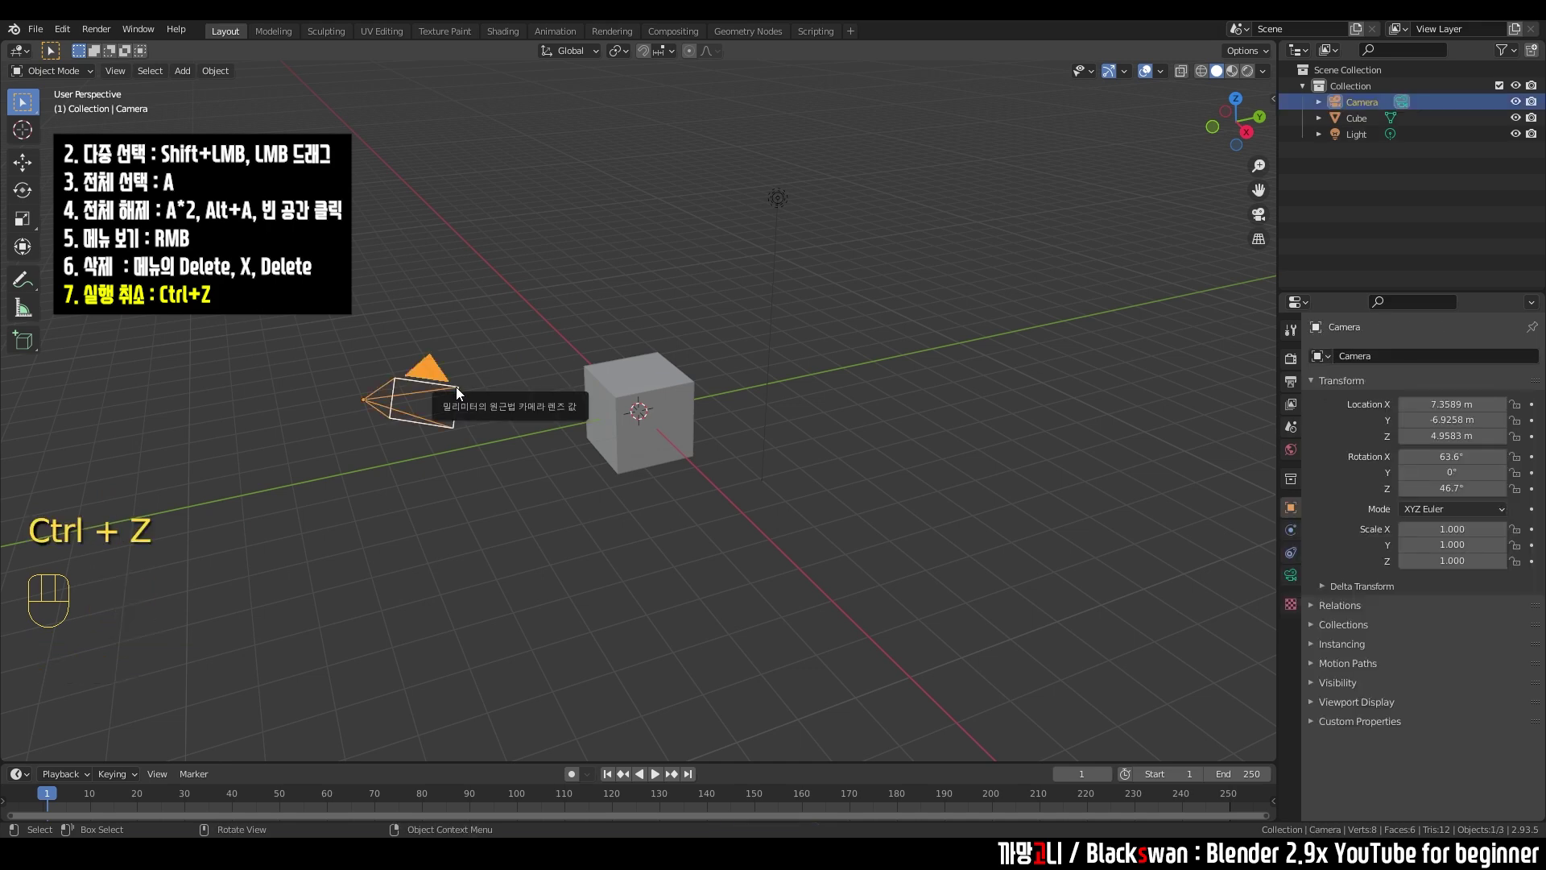
- Move the cube freely to about X 3.3 m, Y 7.4 m, Z -0.09 m and undo the move
{"action": "left_click", "coordinate": [516, 359]}
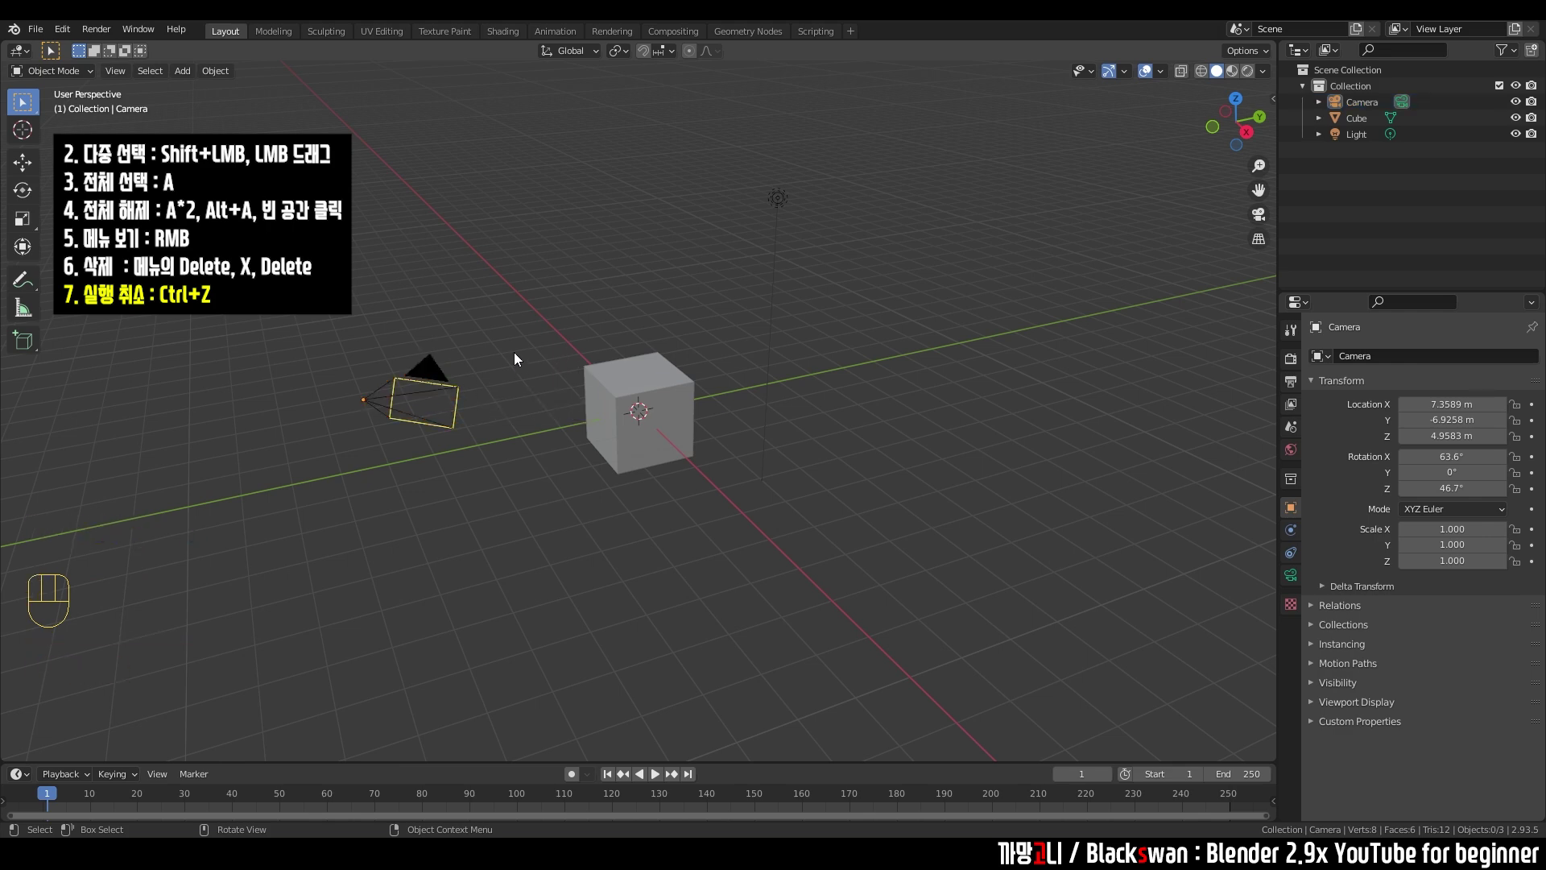
{"action": "left_click", "coordinate": [620, 390]}
{"action": "key", "text": "g"}
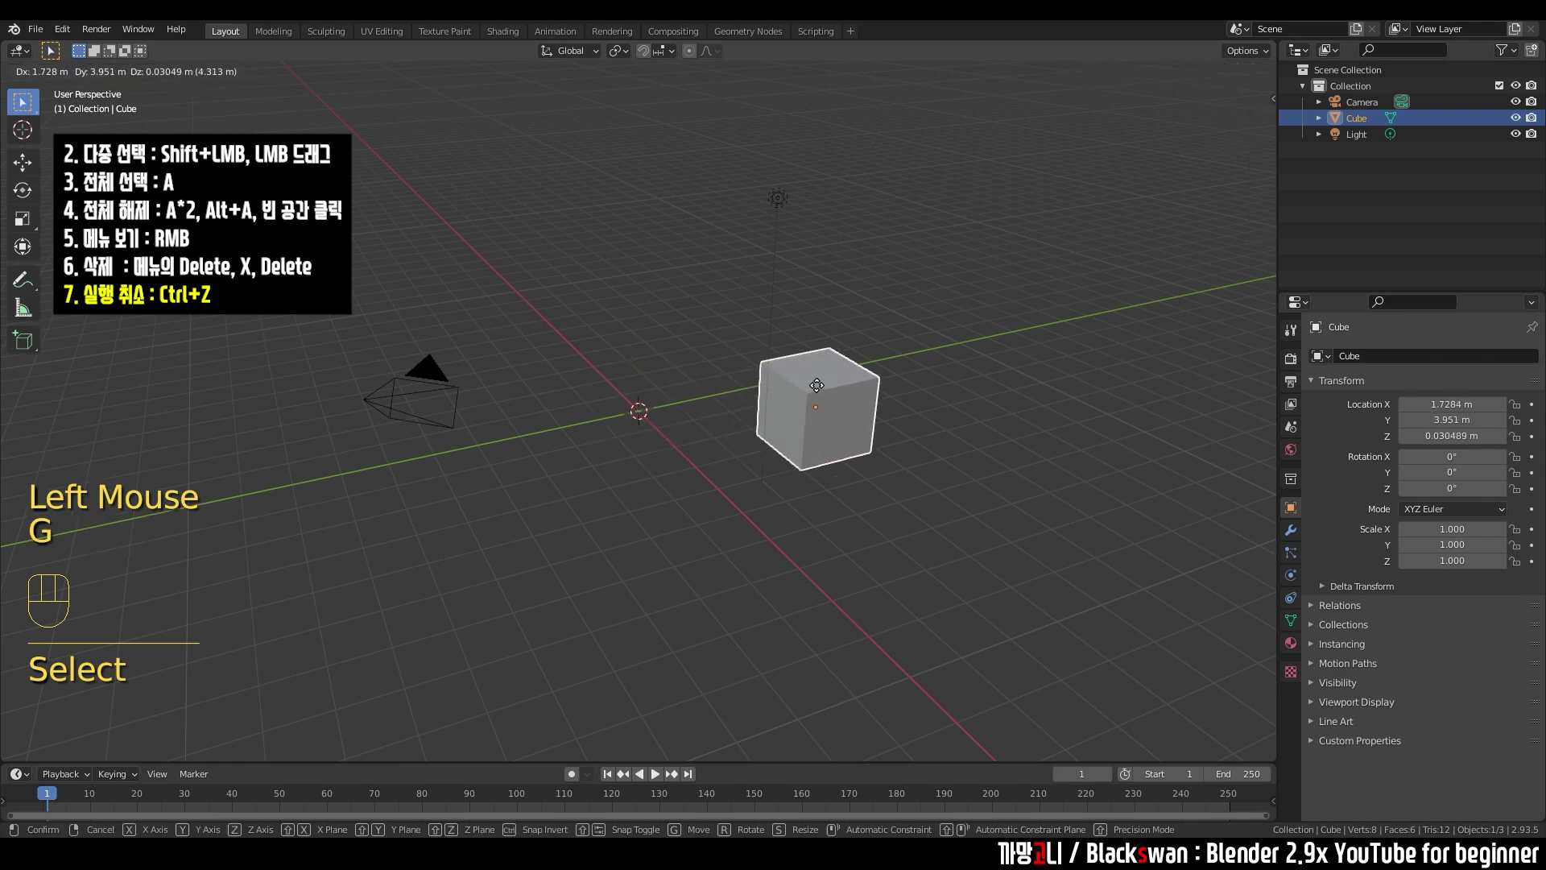
{"action": "left_click", "coordinate": [951, 389]}
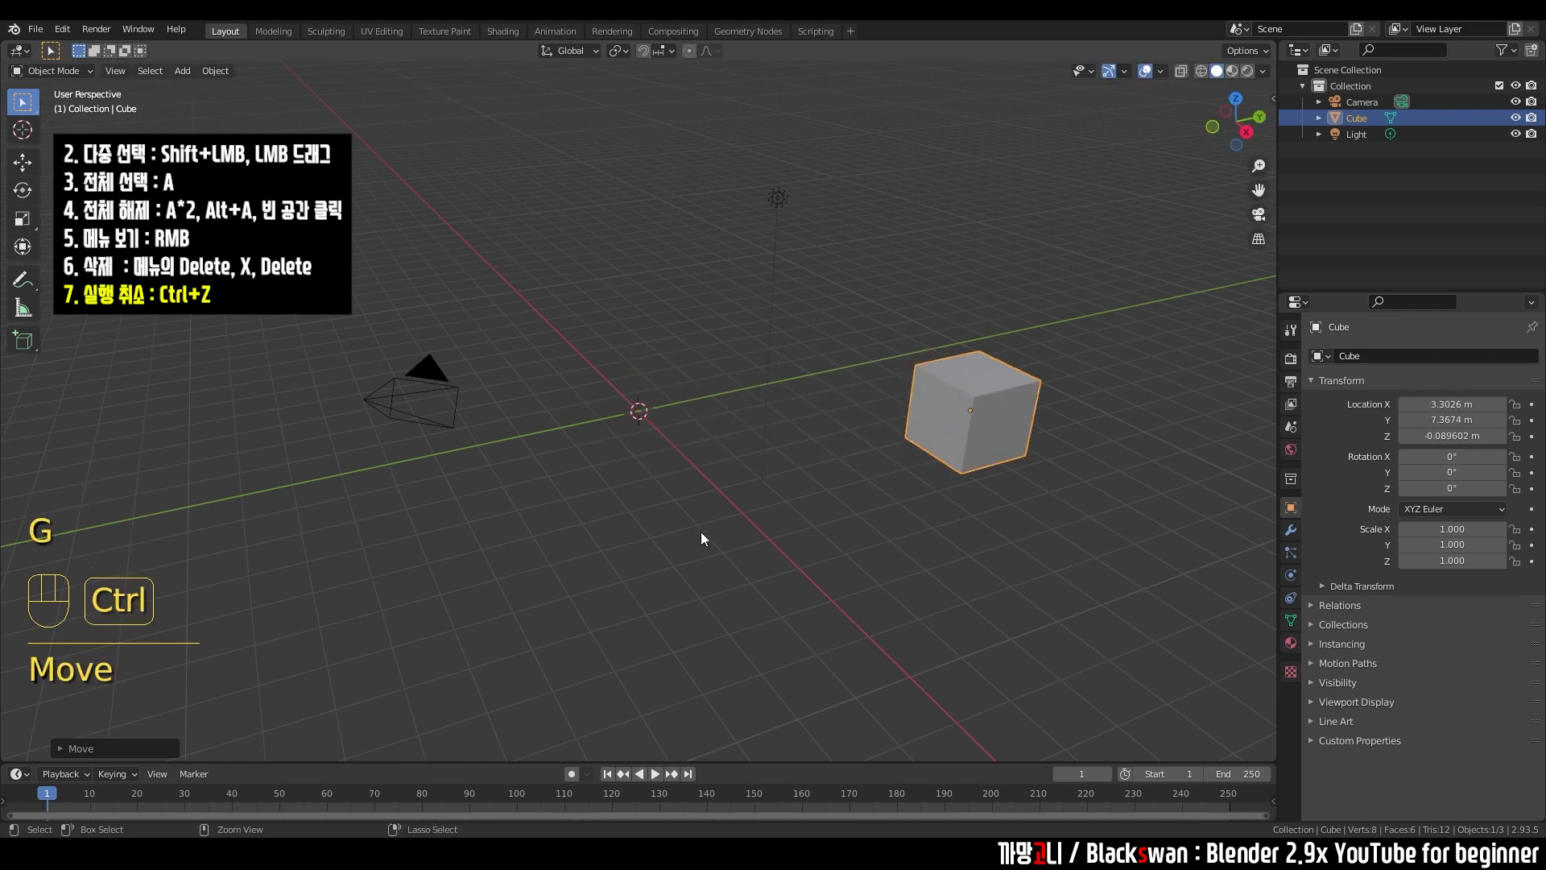
{"action": "key", "text": "ctrl+z"}
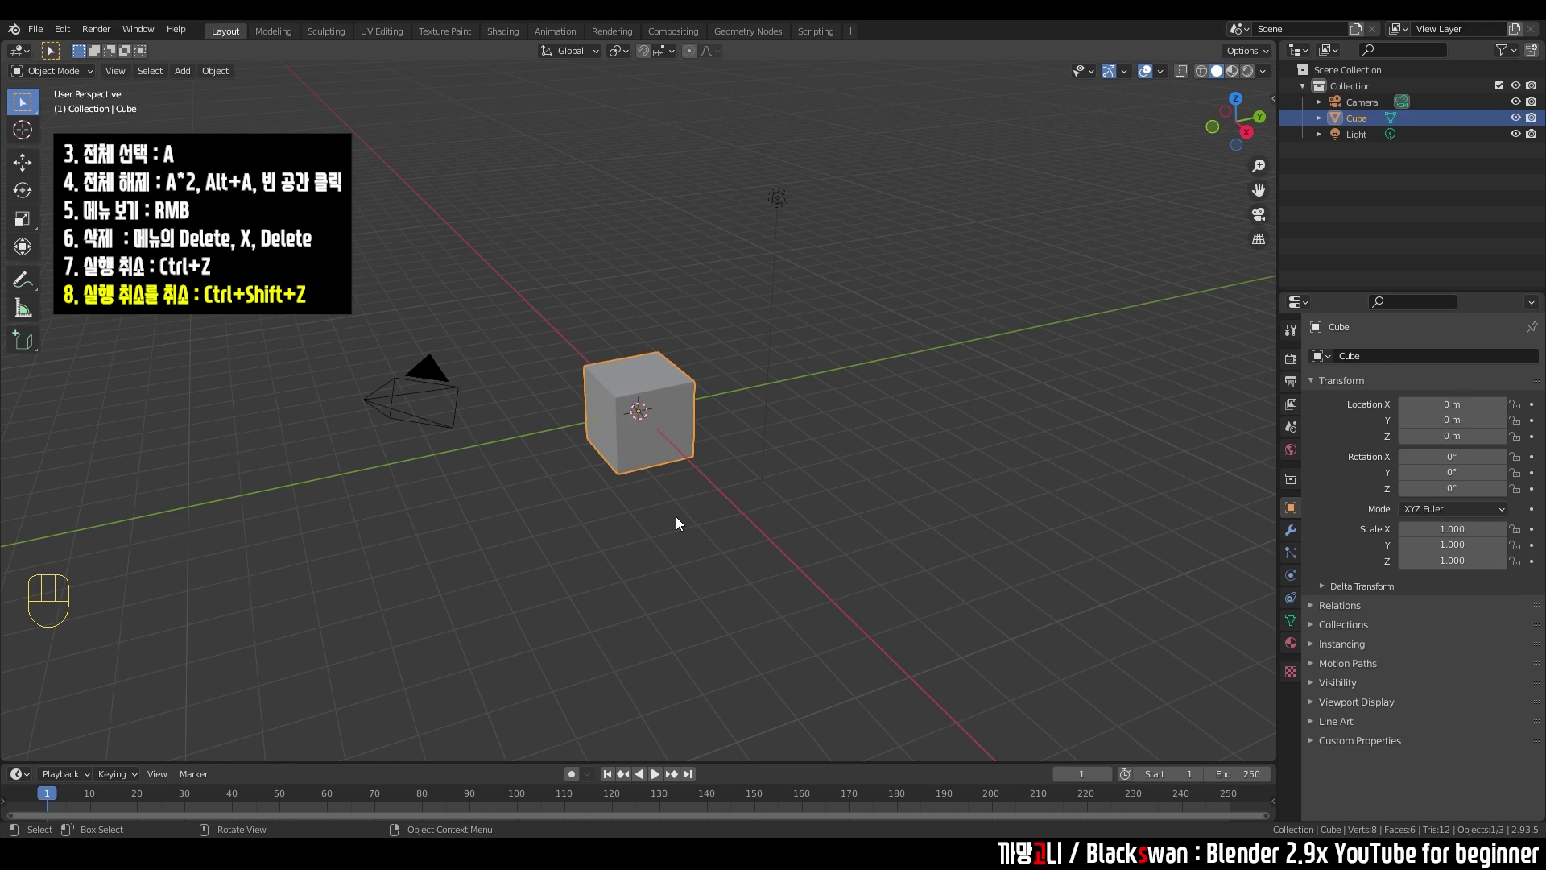
- Delete the camera, undo the deletion and redo it
{"action": "left_click", "coordinate": [675, 521]}
{"action": "left_click", "coordinate": [452, 416]}
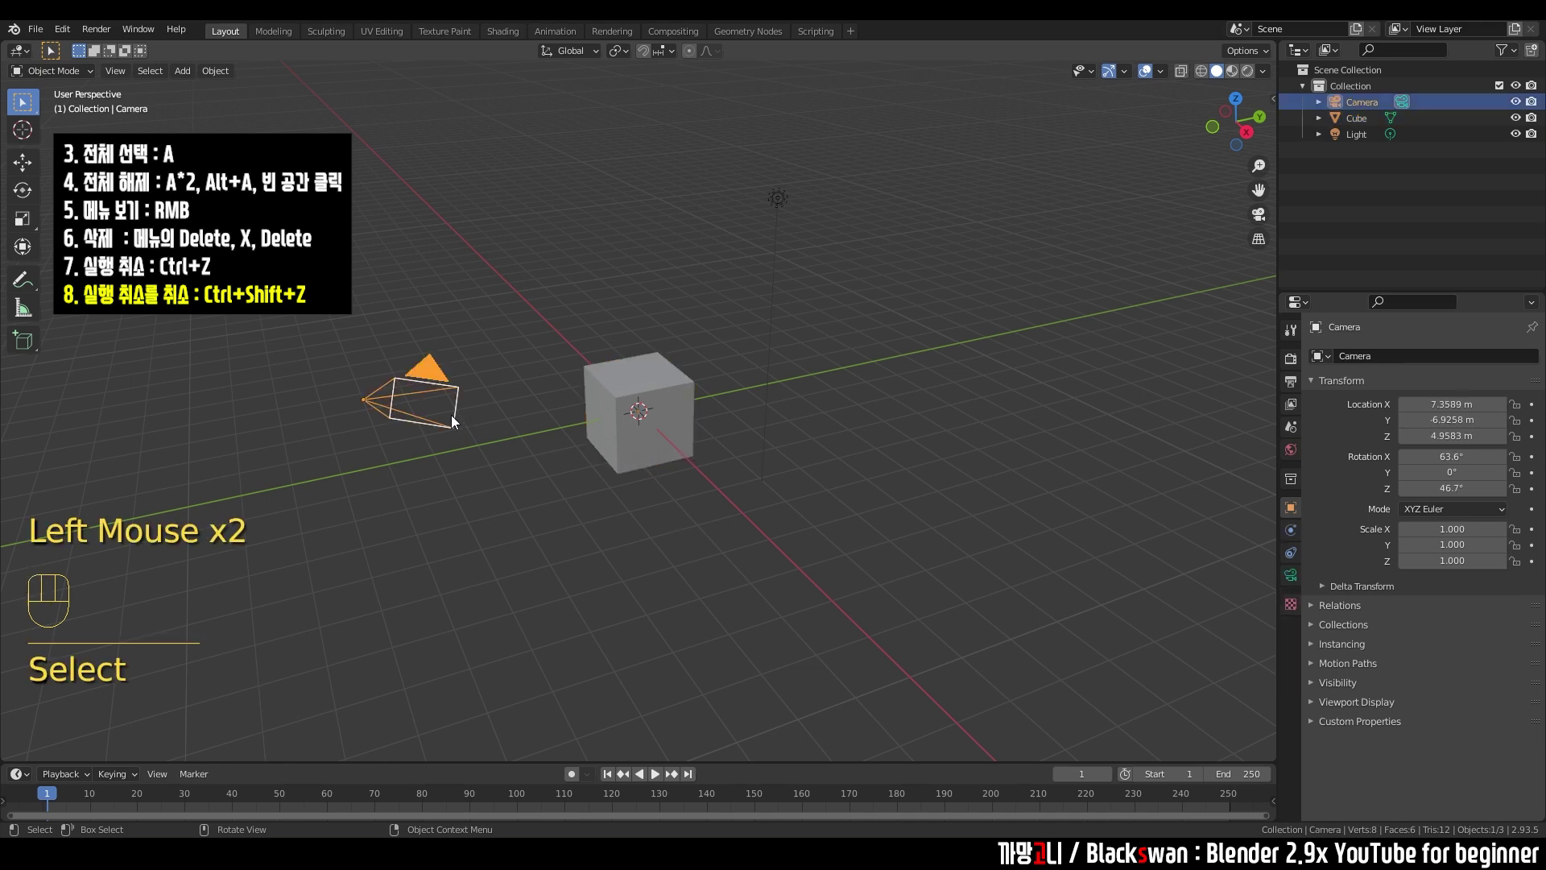
{"action": "key", "text": "Delete"}
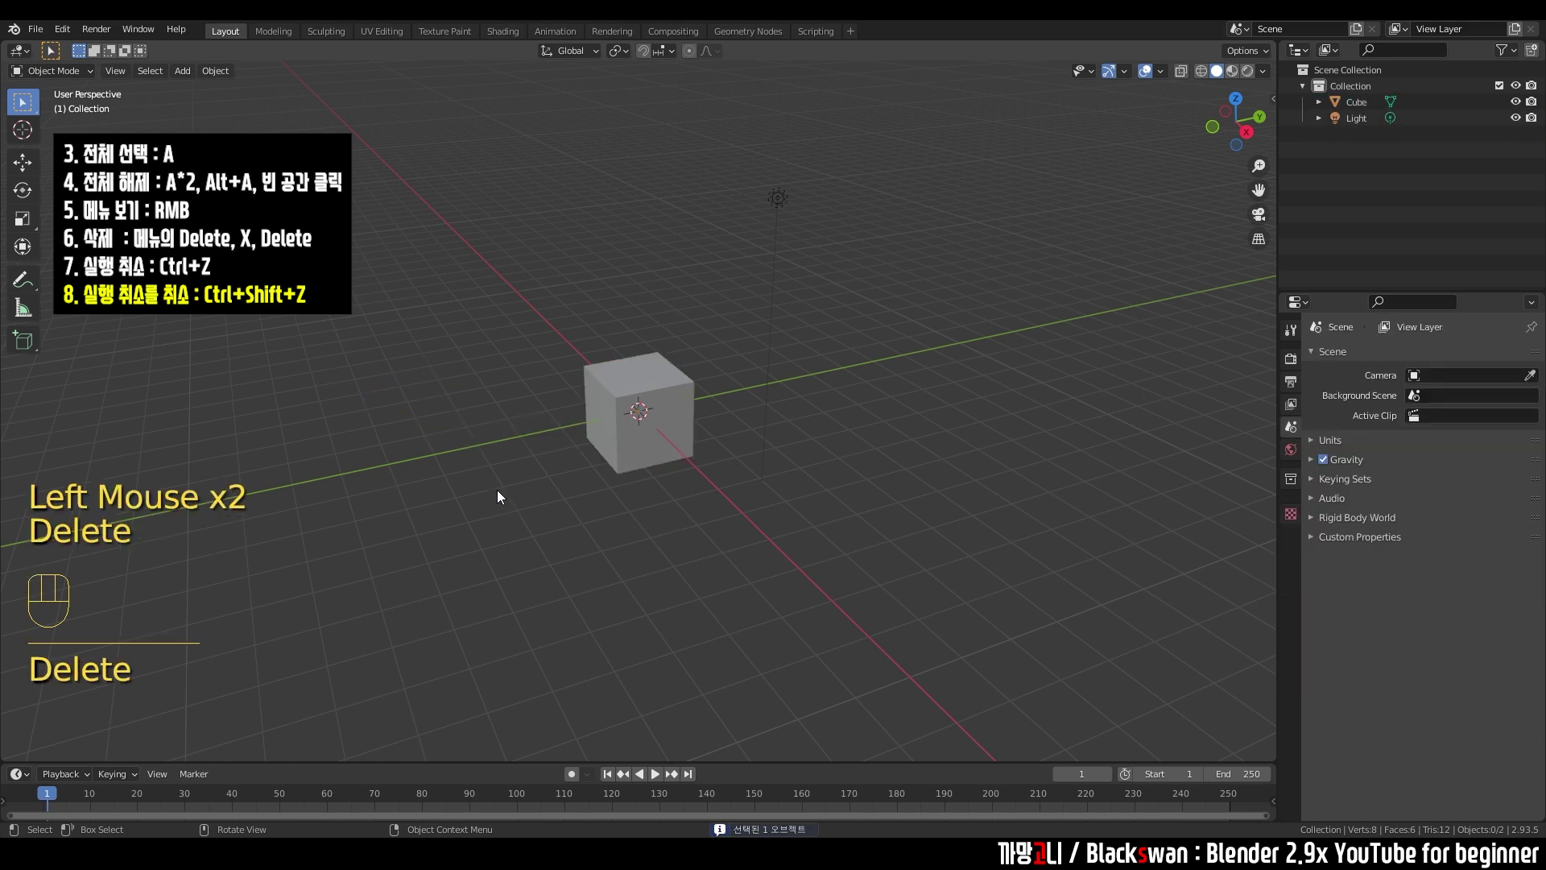
{"action": "key", "text": "ctrl+z"}
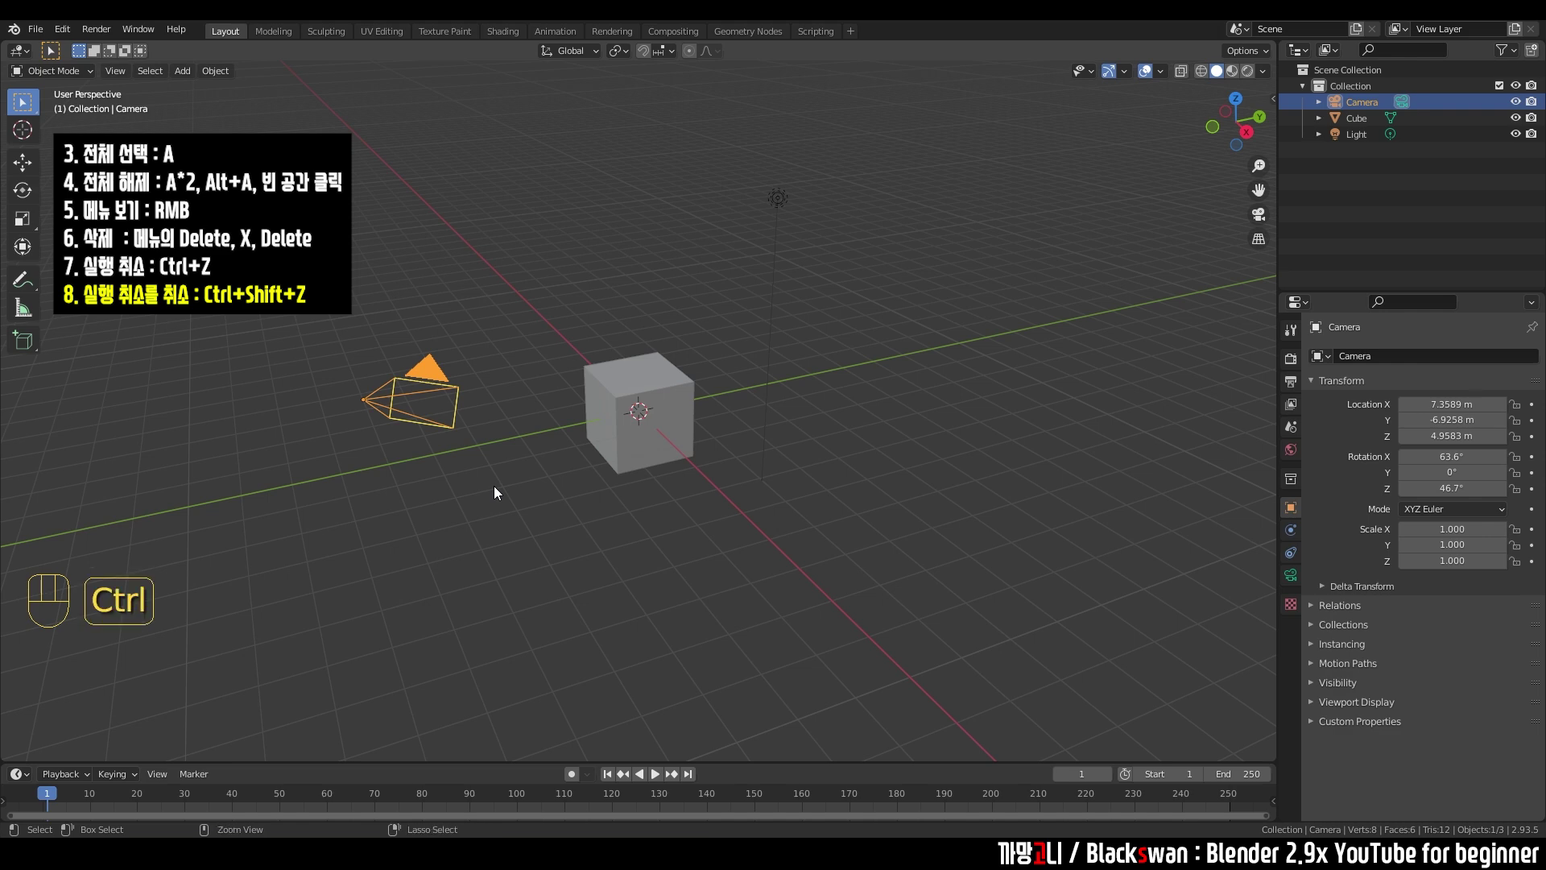
{"action": "key", "text": "ctrl+shift+z"}
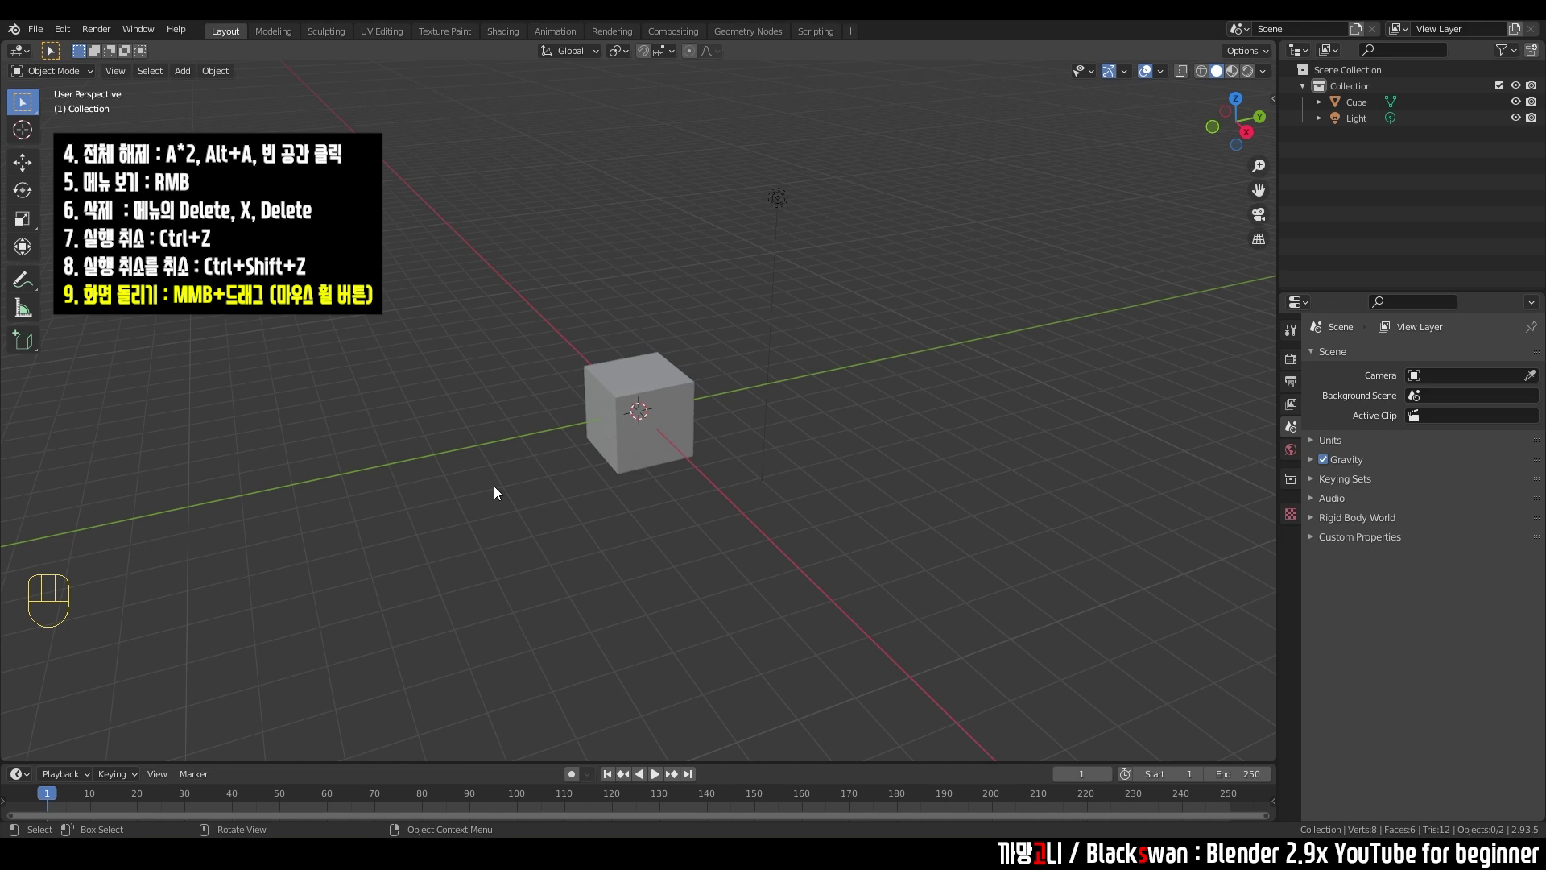
- Practise viewport navigation around the cube by orbiting, zooming in and out, and panning
{"action": "mouse_move", "coordinate": [525, 486]}
{"action": "middle_mouse_down"}
{"action": "mouse_move", "coordinate": [587, 486]}
{"action": "mouse_move", "coordinate": [496, 480]}
{"action": "mouse_move", "coordinate": [547, 479]}
{"action": "middle_mouse_up"}
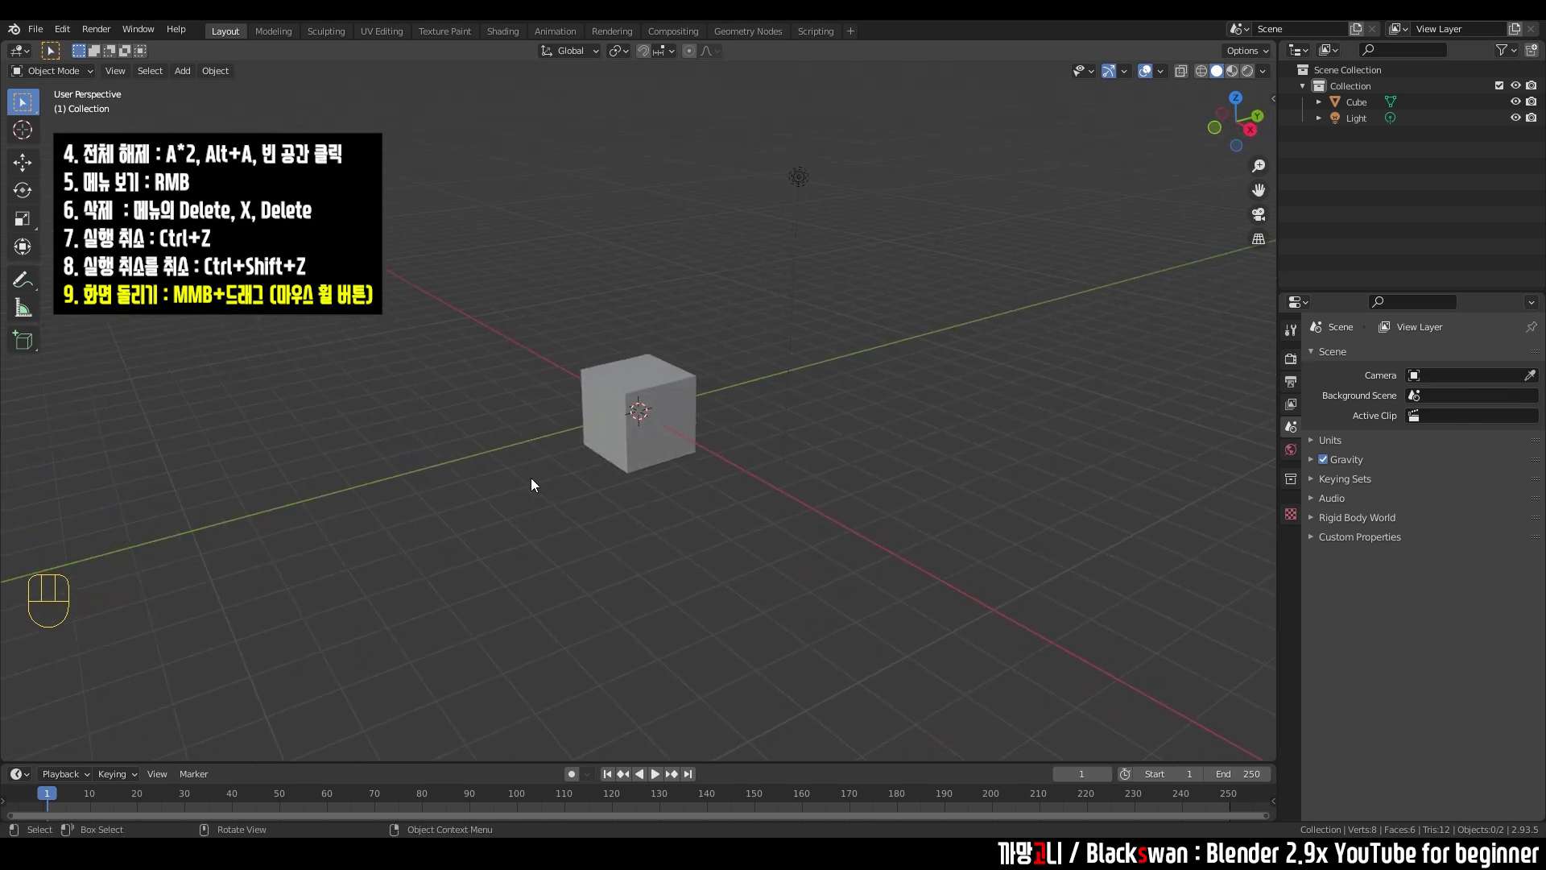
{"action": "mouse_move", "coordinate": [883, 471]}
{"action": "middle_mouse_down"}
{"action": "mouse_move", "coordinate": [923, 467]}
{"action": "mouse_move", "coordinate": [761, 461]}
{"action": "mouse_move", "coordinate": [868, 470]}
{"action": "mouse_move", "coordinate": [786, 467]}
{"action": "mouse_move", "coordinate": [872, 468]}
{"action": "mouse_move", "coordinate": [807, 467]}
{"action": "mouse_move", "coordinate": [865, 456]}
{"action": "middle_mouse_up"}
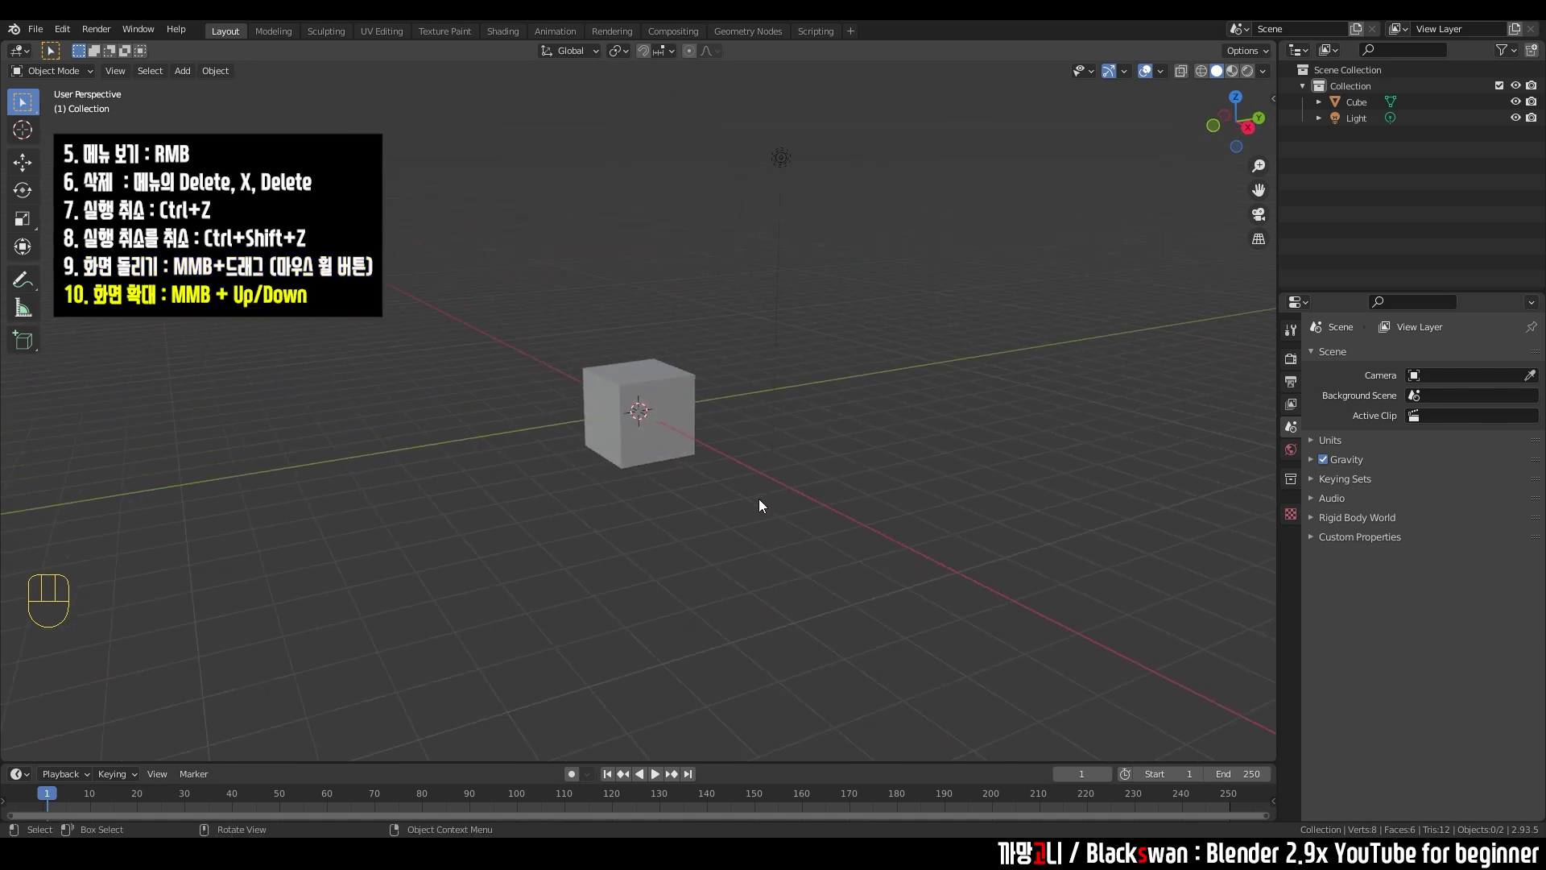
{"action": "scroll", "coordinate": [759, 501], "scroll_direction": "up", "scroll_amount": 4}
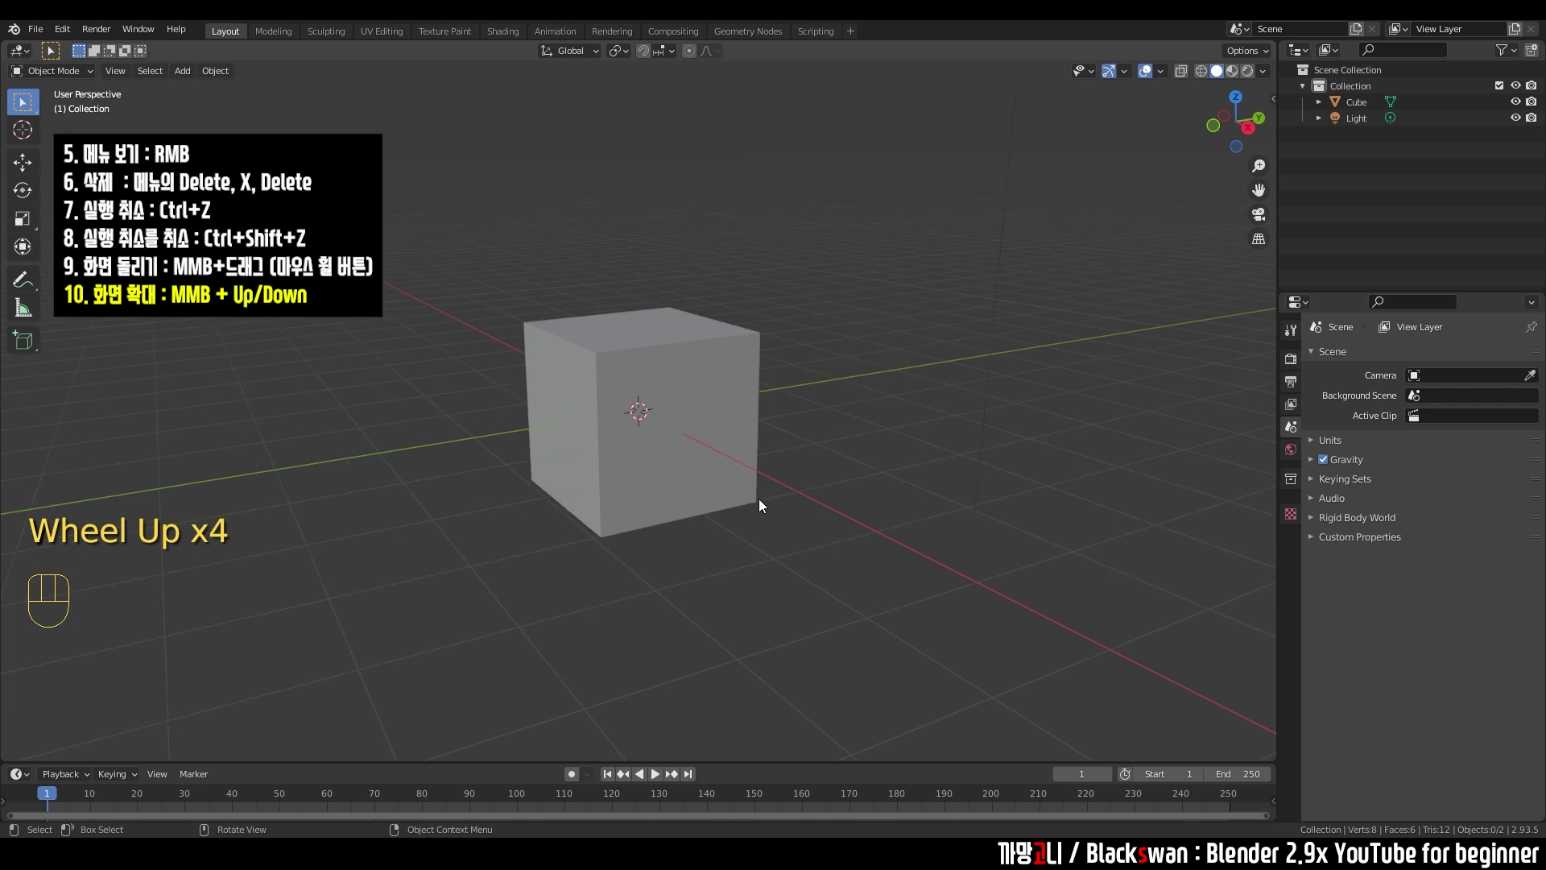
{"action": "scroll", "coordinate": [760, 505], "scroll_direction": "down", "scroll_amount": 4}
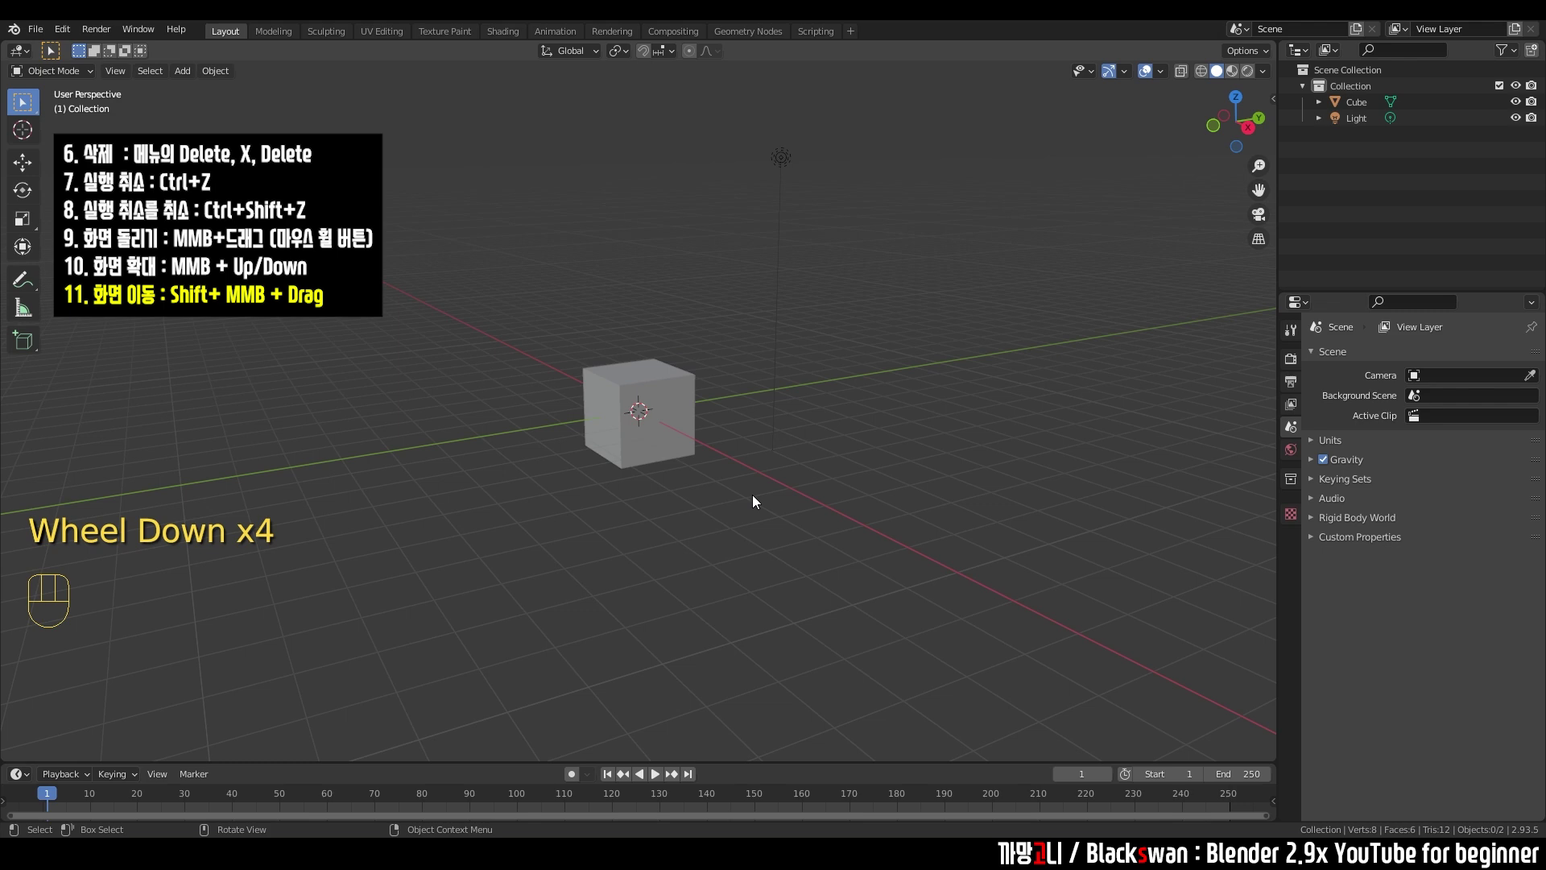
{"action": "mouse_move", "coordinate": [733, 411]}
{"action": "middle_mouse_down"}
{"action": "mouse_move", "coordinate": [722, 414]}
{"action": "mouse_move", "coordinate": [791, 413]}
{"action": "mouse_move", "coordinate": [720, 431]}
{"action": "middle_mouse_up"}
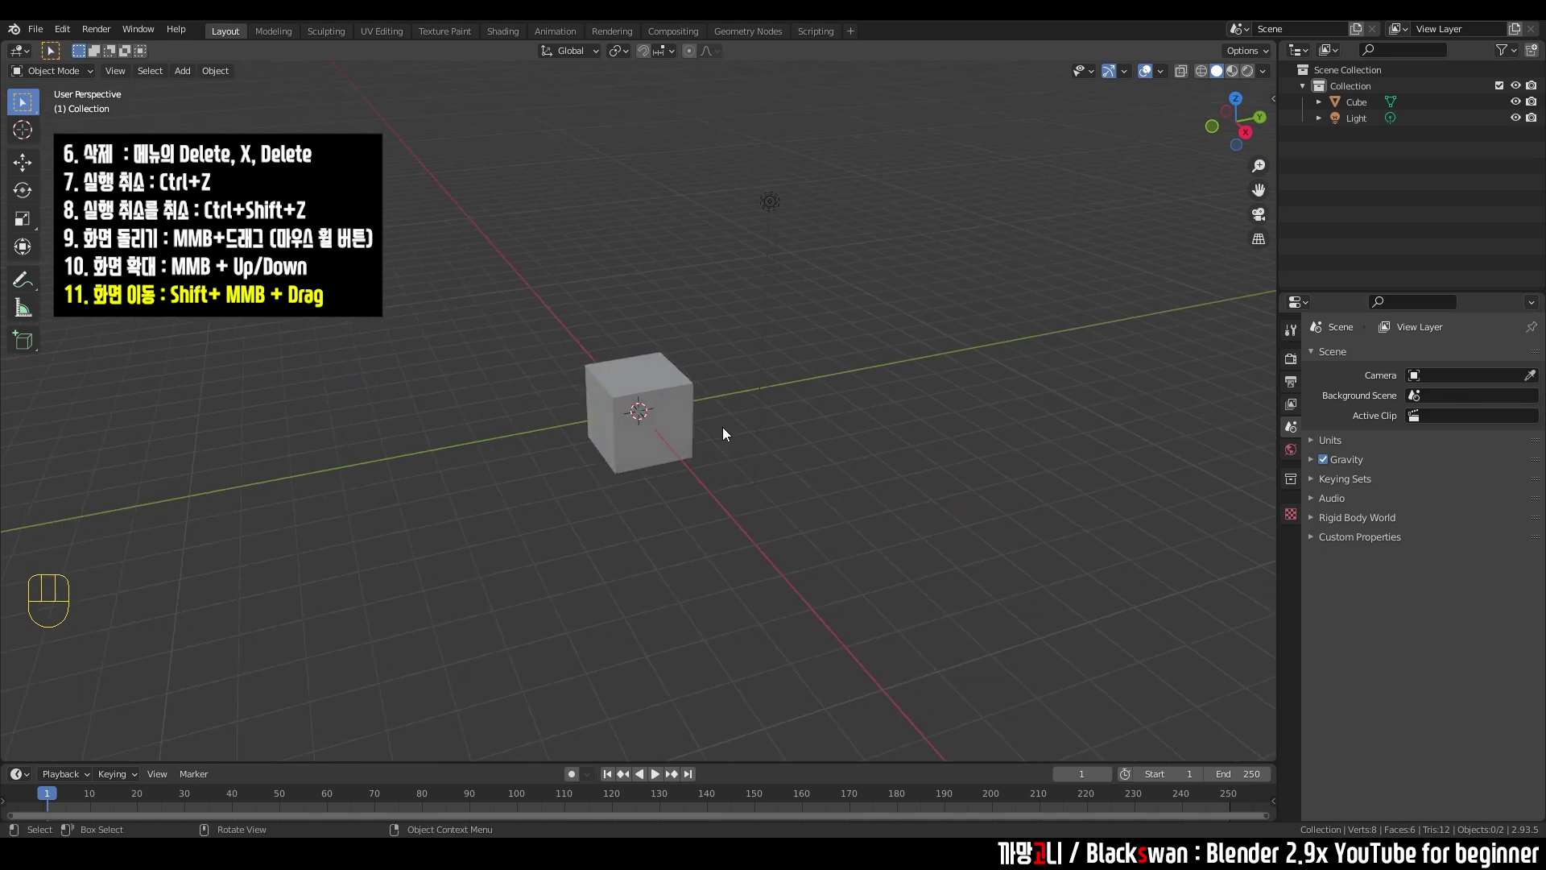
{"action": "key", "text": "shift"}
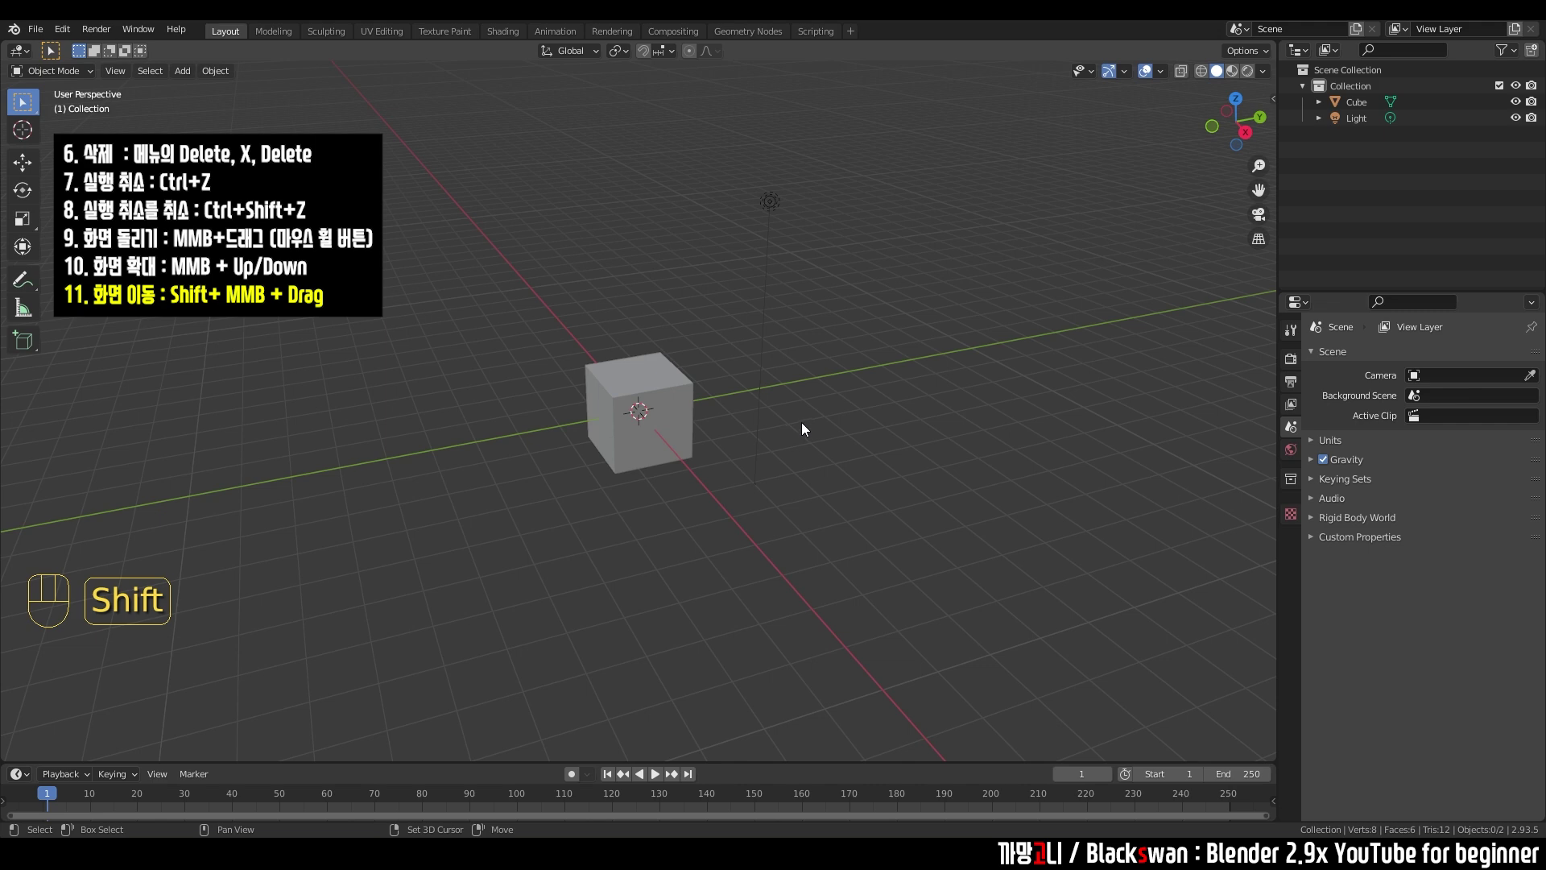
{"action": "middle_click_drag", "start_coordinate": [801, 421], "coordinate": [765, 398], "text": "shift"}
{"action": "middle_click_drag", "start_coordinate": [593, 417], "coordinate": [676, 413]}
{"action": "scroll", "coordinate": [628, 429], "scroll_direction": "up", "scroll_amount": 2}
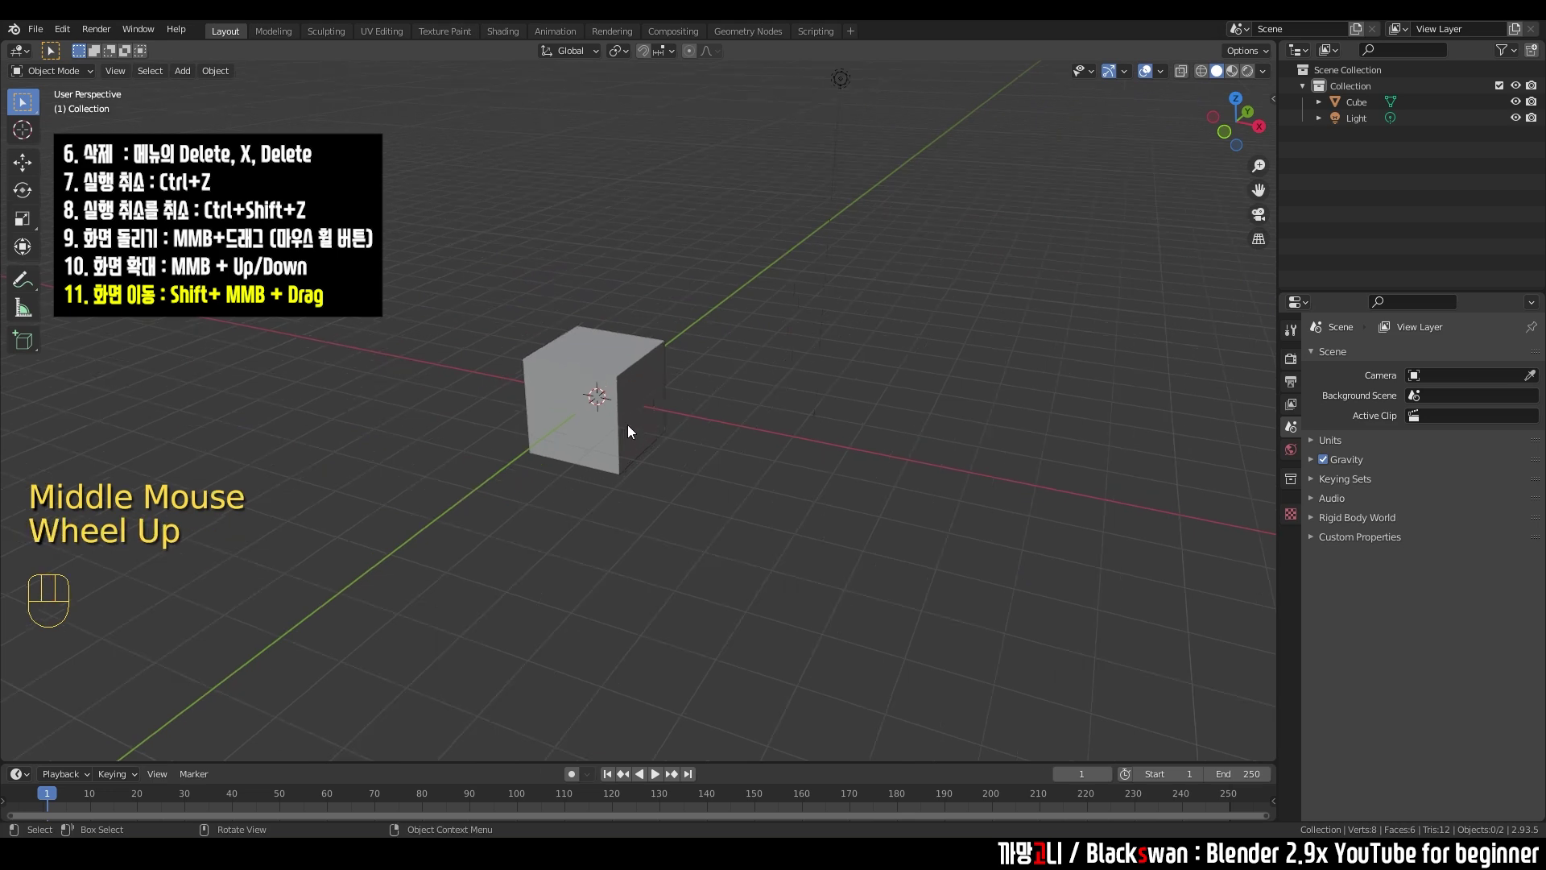
- Switch the viewport to the Top view of the cube, then orbit back to an angled perspective
{"action": "scroll", "coordinate": [629, 430], "scroll_direction": "up", "scroll_amount": 3}
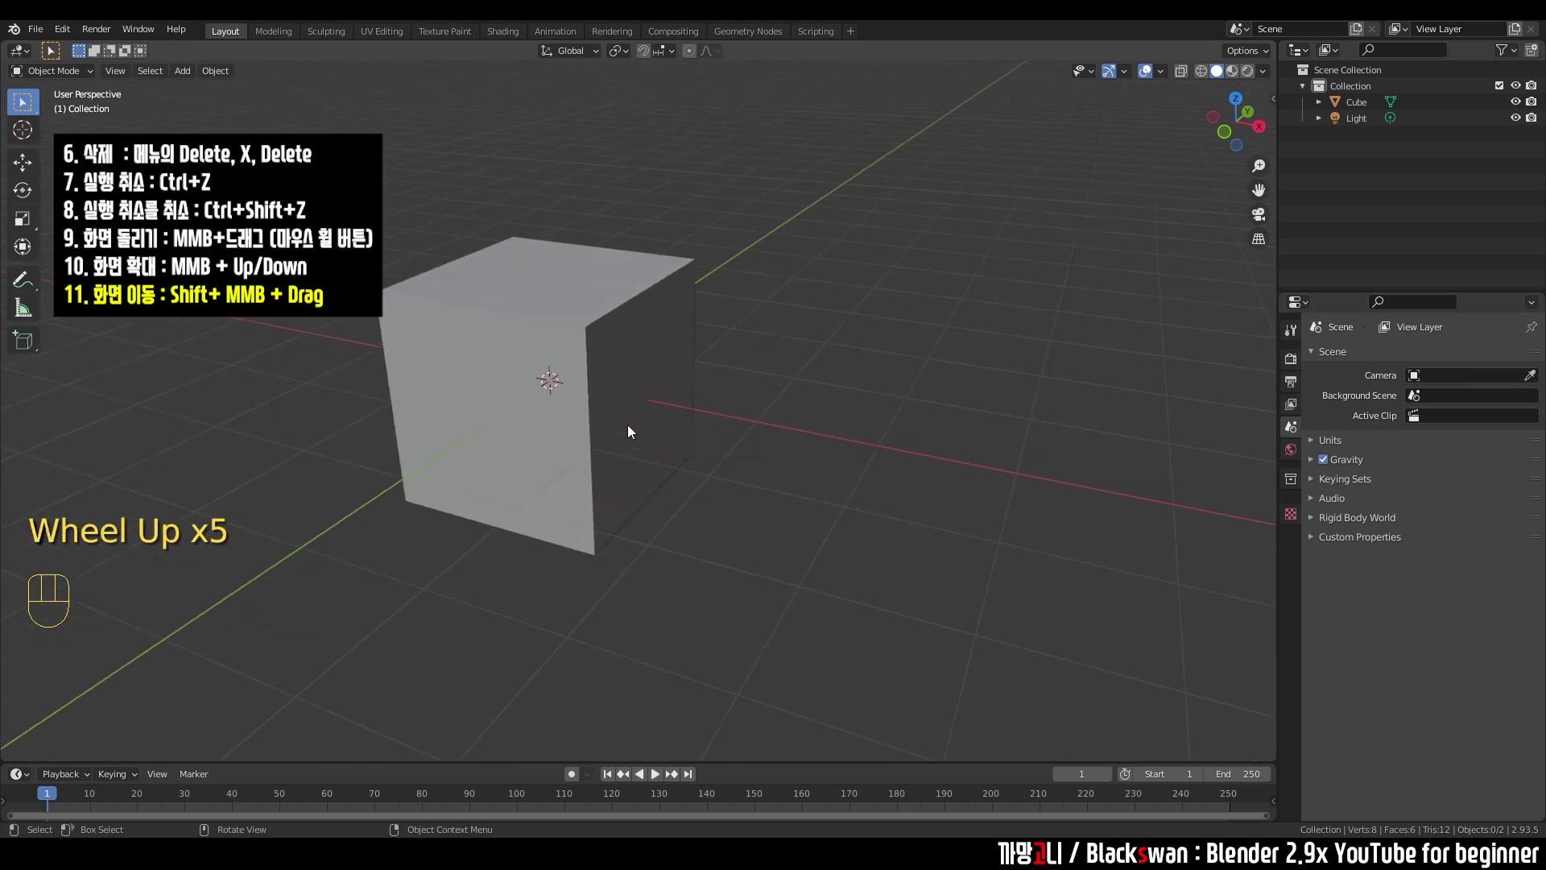
{"action": "middle_click_drag", "start_coordinate": [553, 403], "coordinate": [664, 387], "text": "shift"}
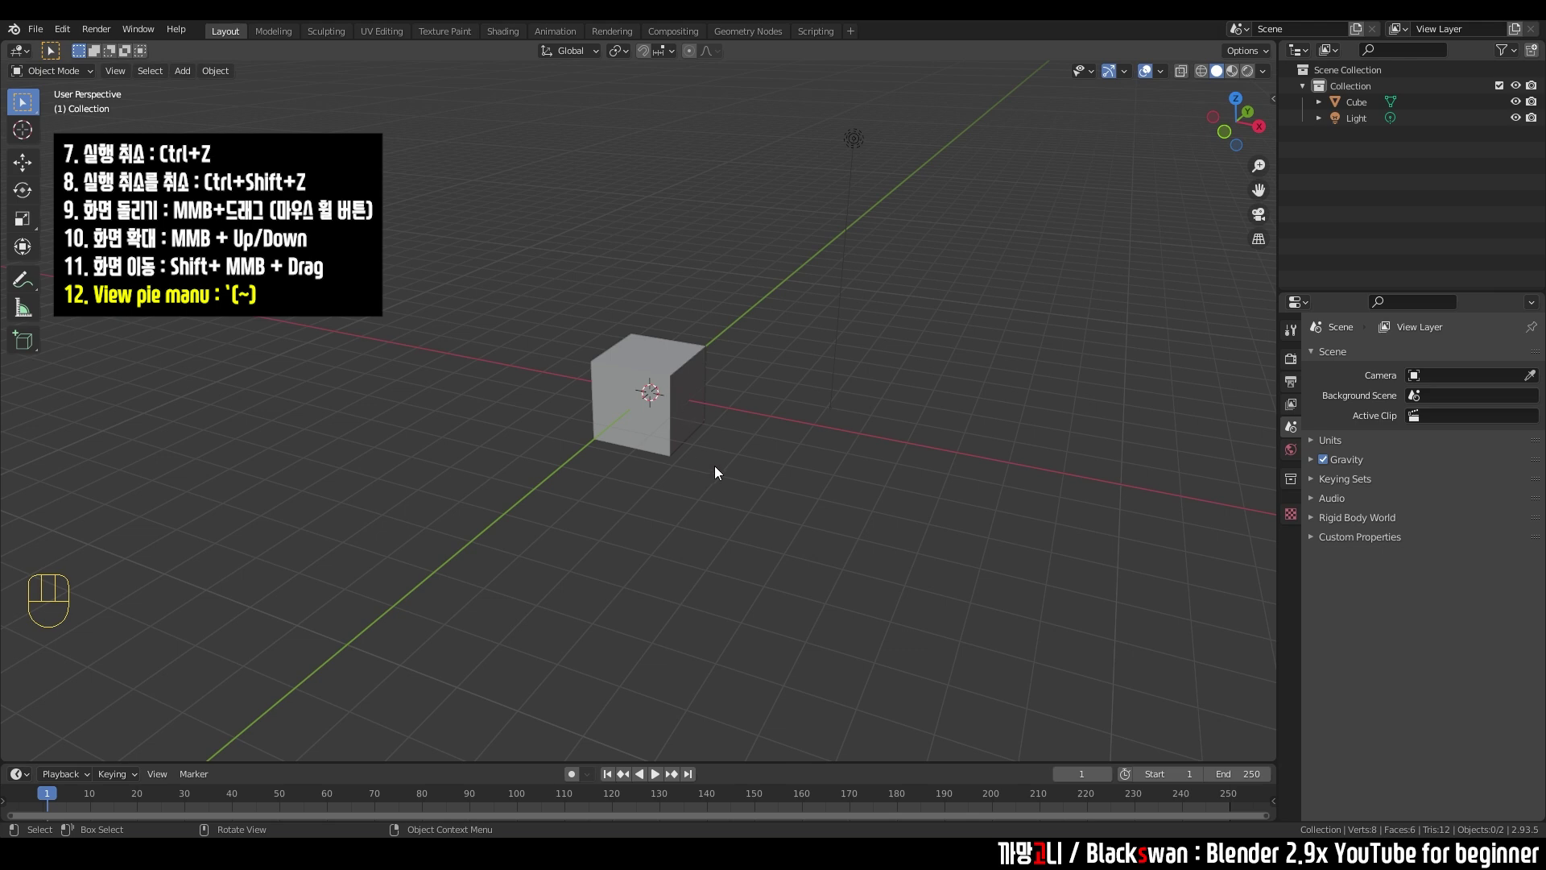
{"action": "key", "text": "grave"}
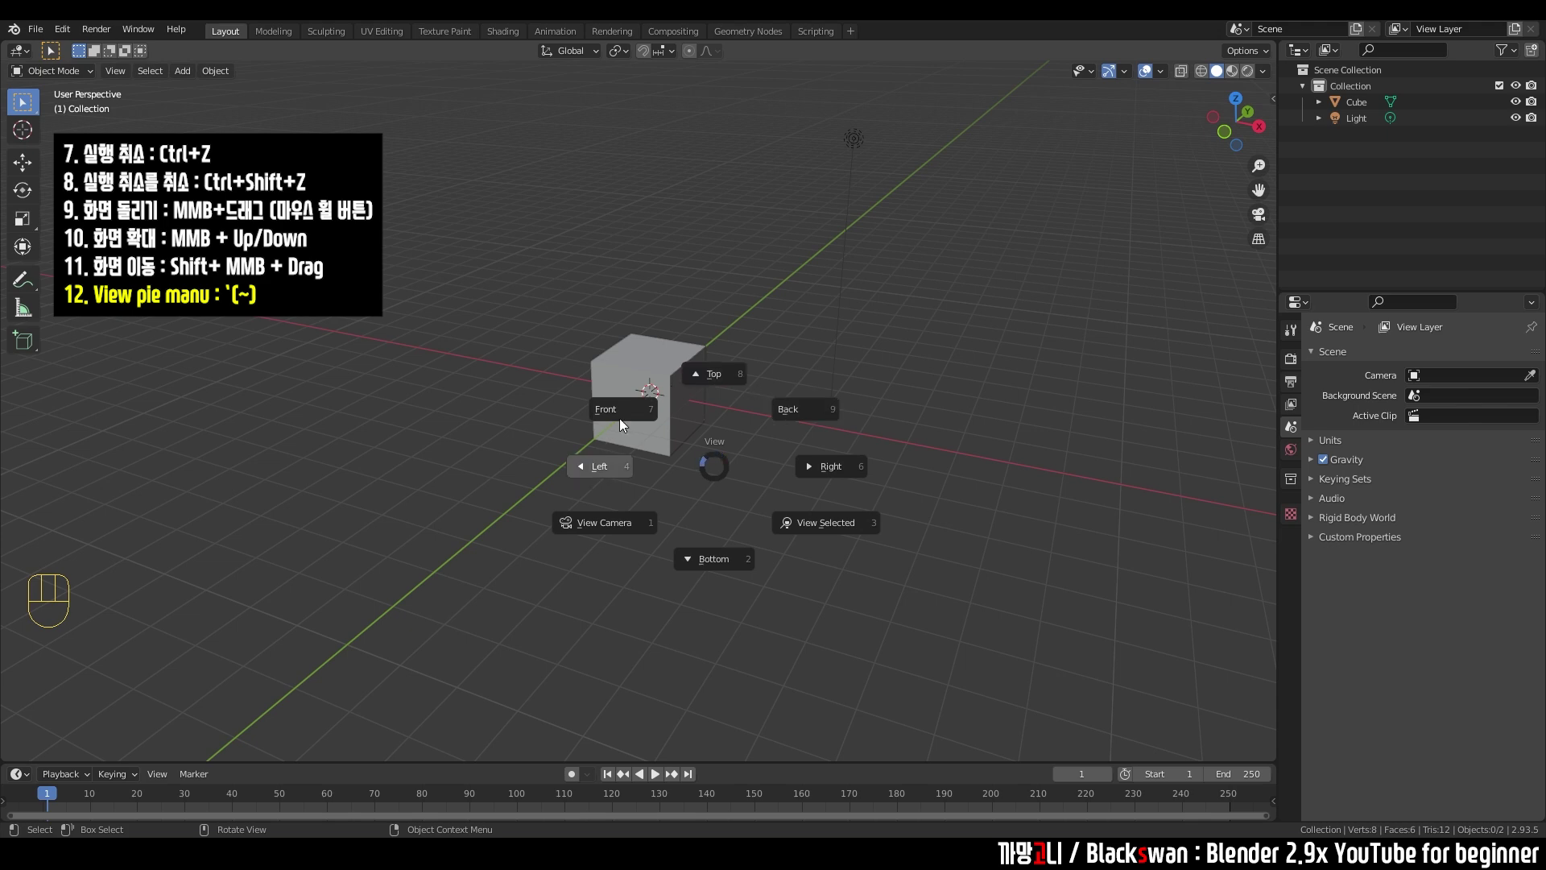
{"action": "left_click", "coordinate": [722, 379]}
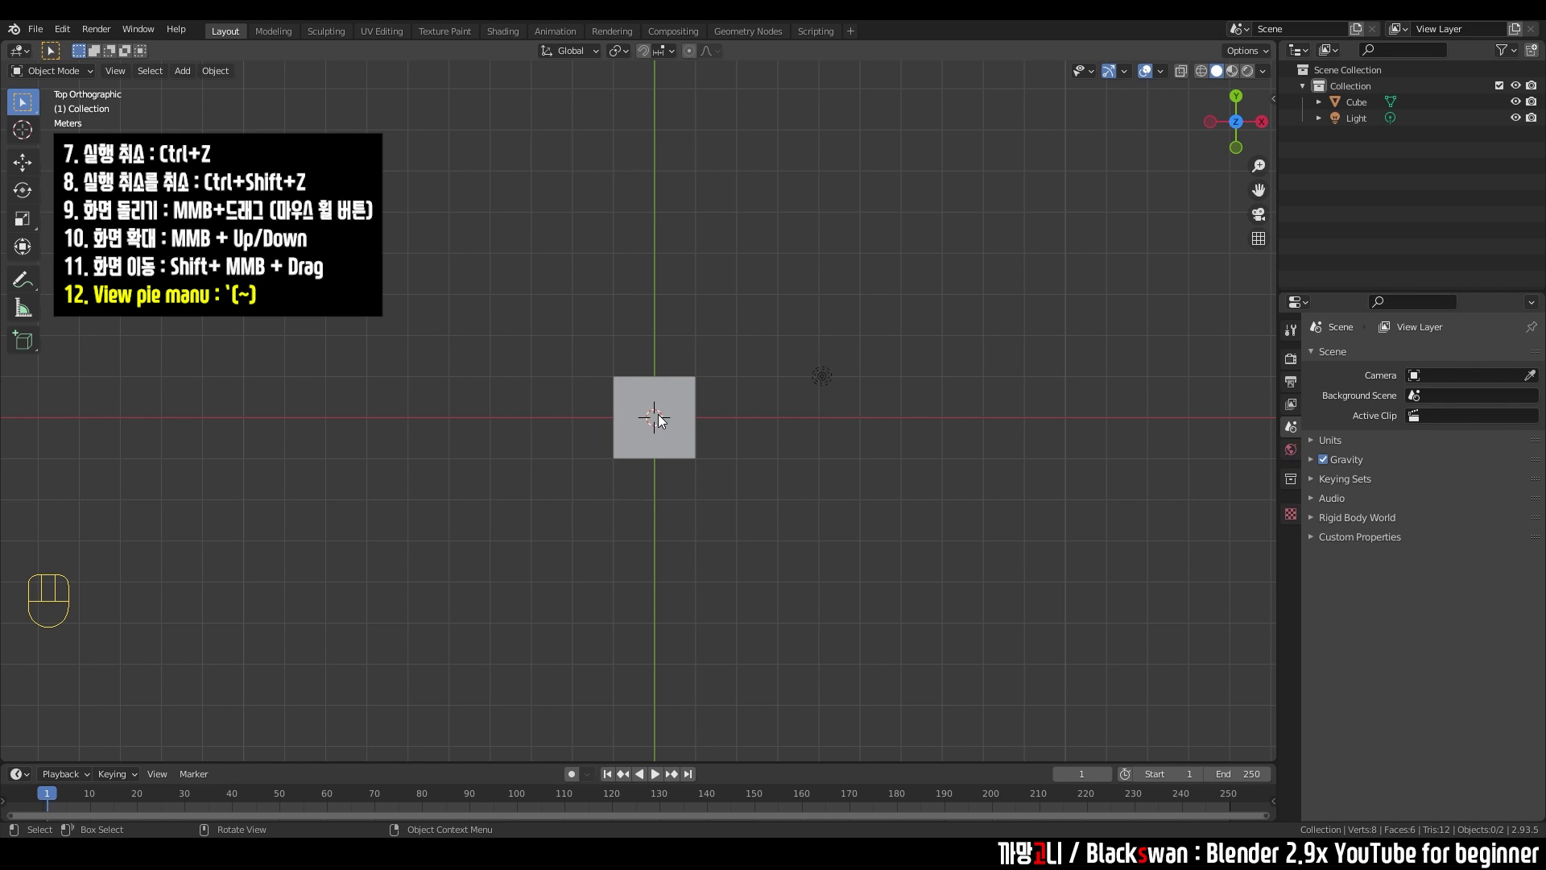
{"action": "scroll", "coordinate": [665, 428], "scroll_direction": "up", "scroll_amount": 1}
{"action": "middle_click_drag", "start_coordinate": [702, 443], "coordinate": [770, 385]}
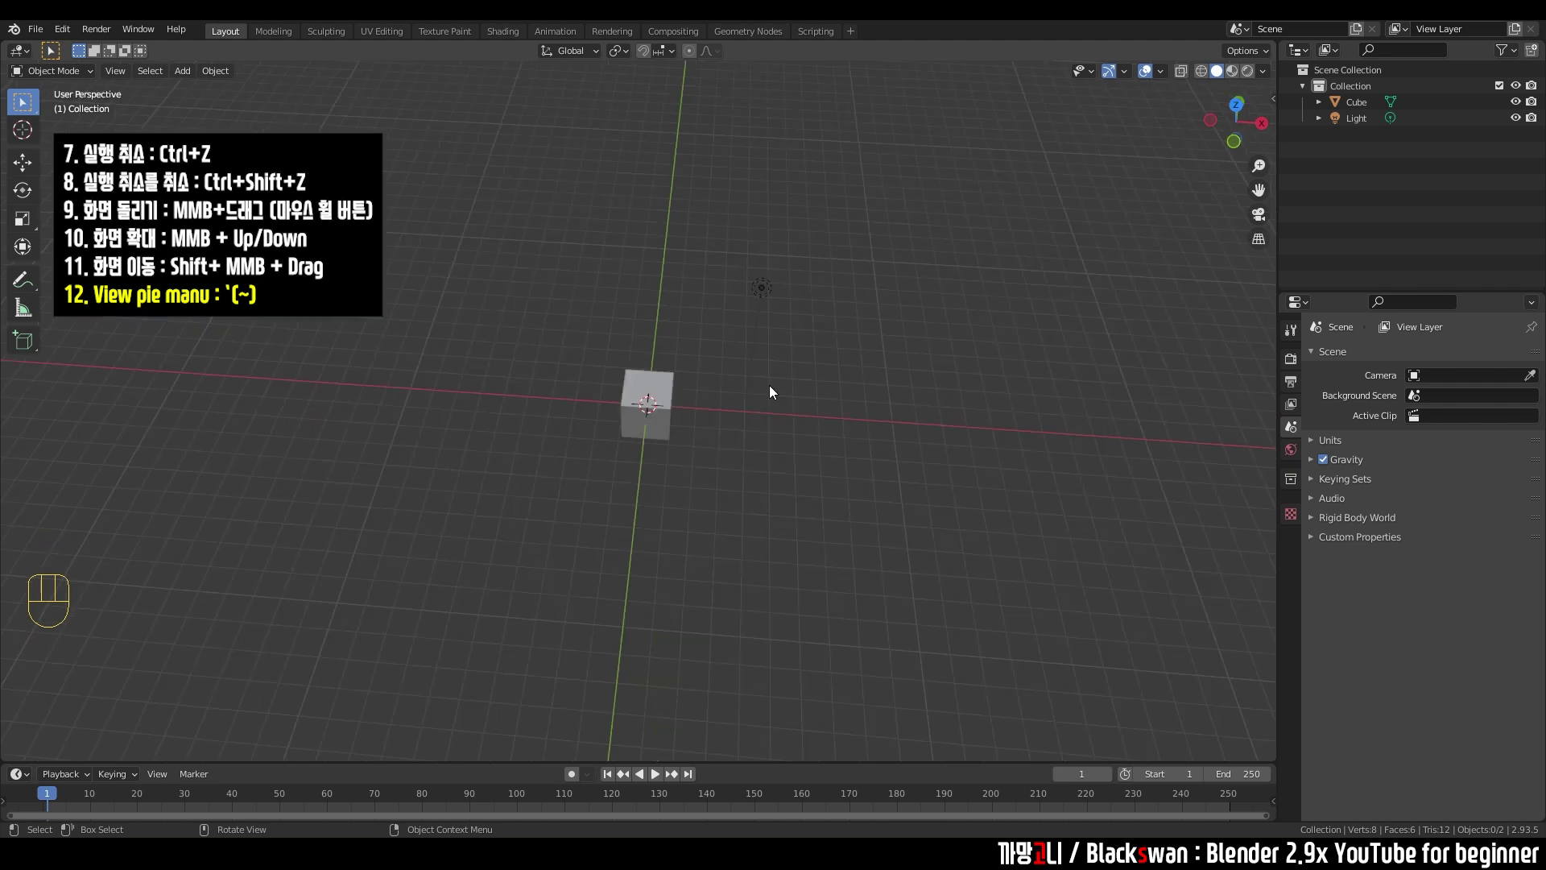
- Box-select the cube and the light together and delete both
{"action": "left_click_drag", "start_coordinate": [587, 244], "coordinate": [841, 464]}
{"action": "left_click", "coordinate": [842, 465]}
{"action": "left_click_drag", "start_coordinate": [454, 209], "coordinate": [873, 514]}
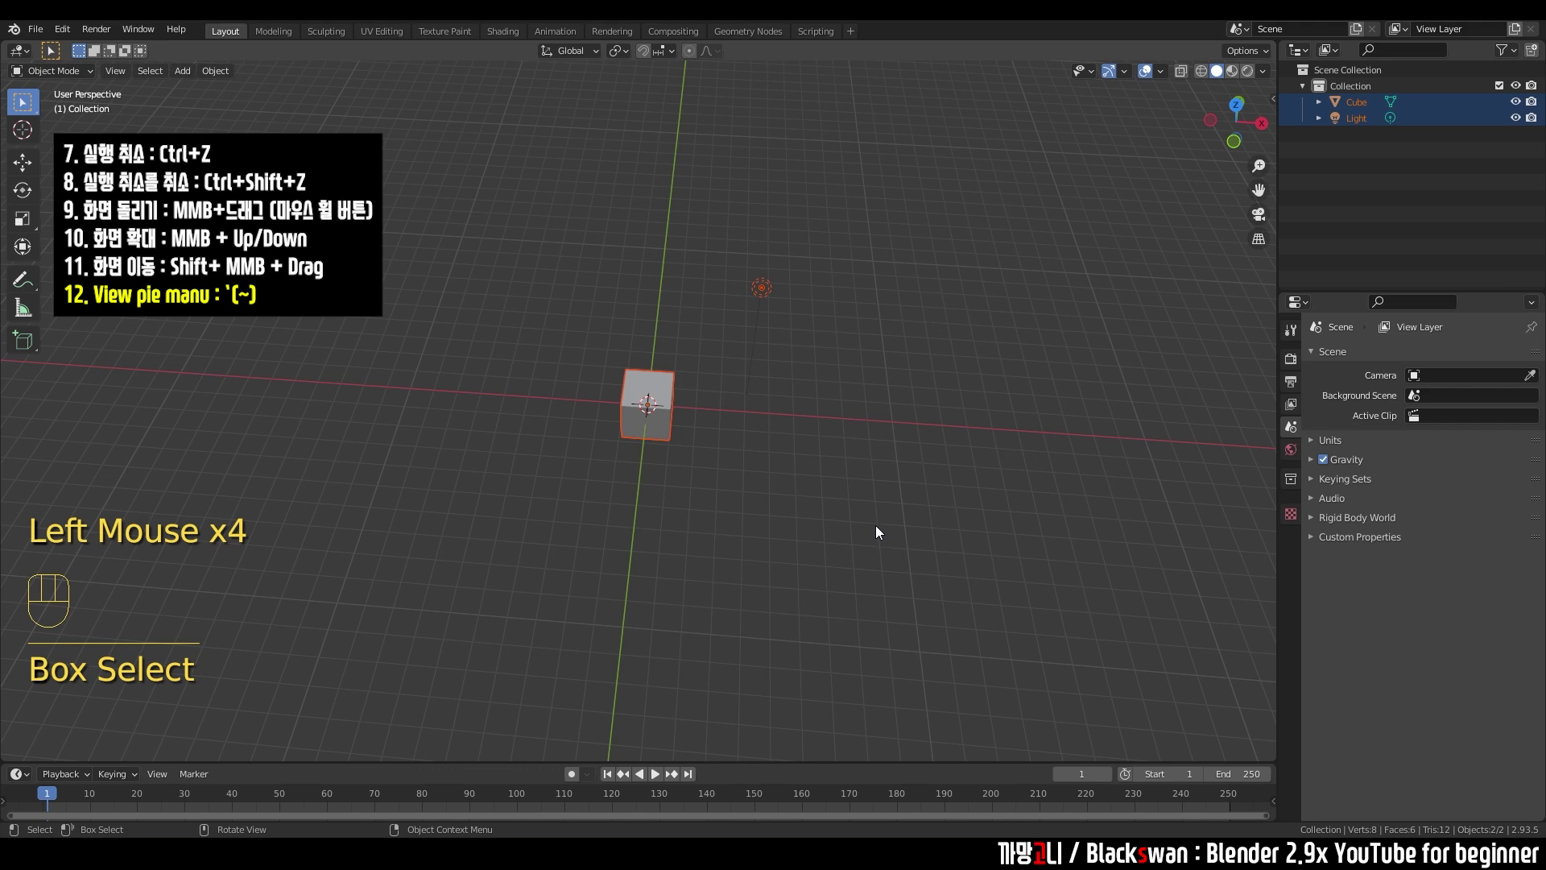
{"action": "key", "text": "Delete"}
{"action": "scroll", "coordinate": [763, 453], "scroll_direction": "up", "scroll_amount": 2}
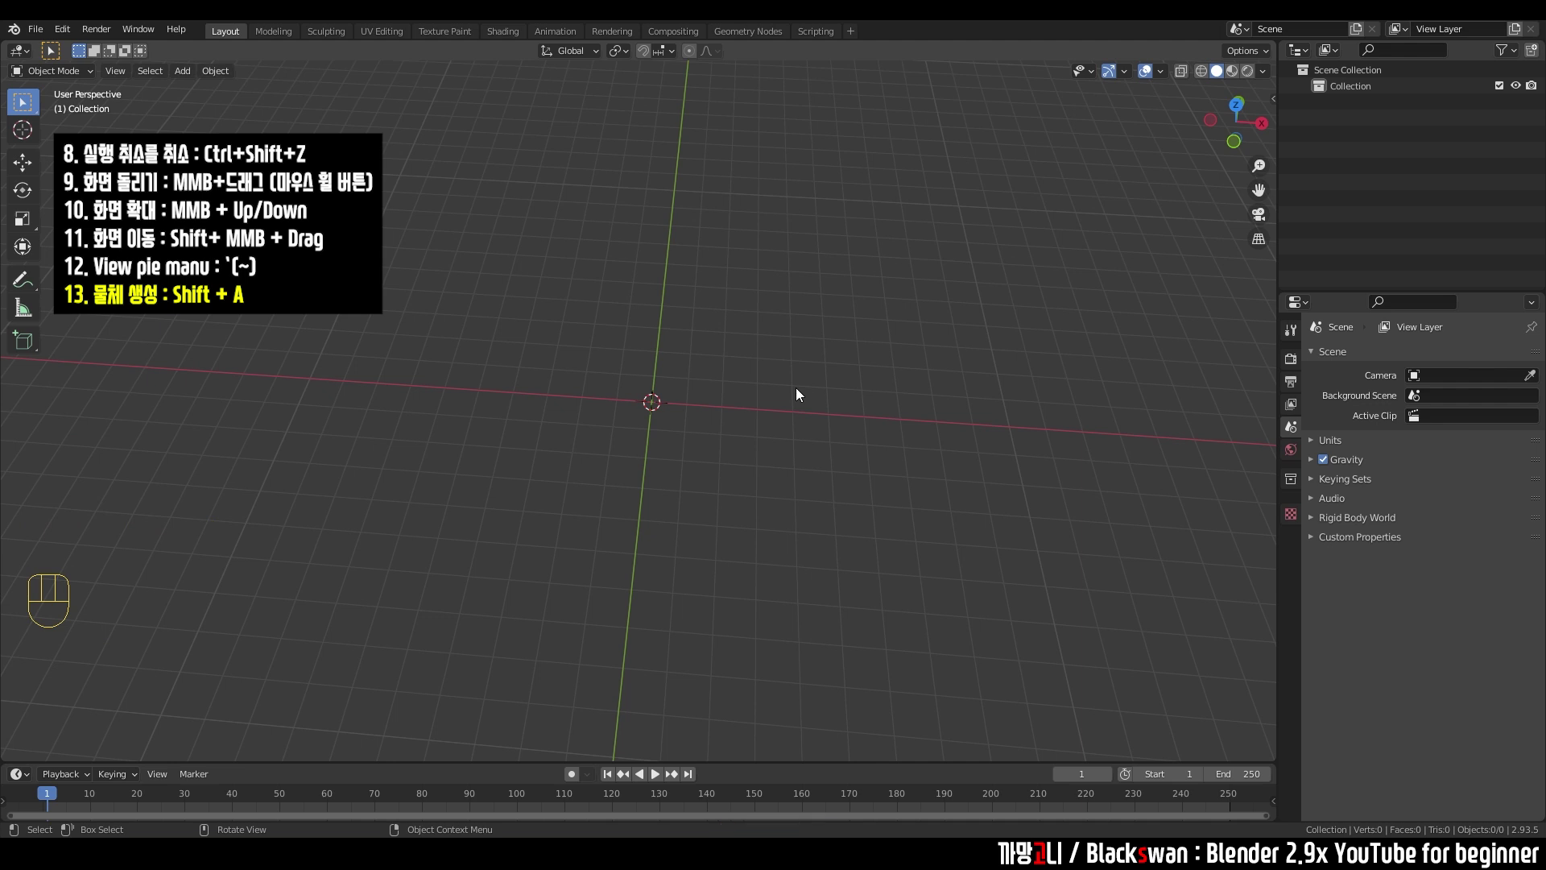
- Examine the object types available for adding, including the Mesh, Metaball and Collection Instance categories, without adding anything
{"action": "key", "text": "shift"}
{"action": "key", "text": "shift+a"}
{"action": "mouse_move", "coordinate": [796, 389]}
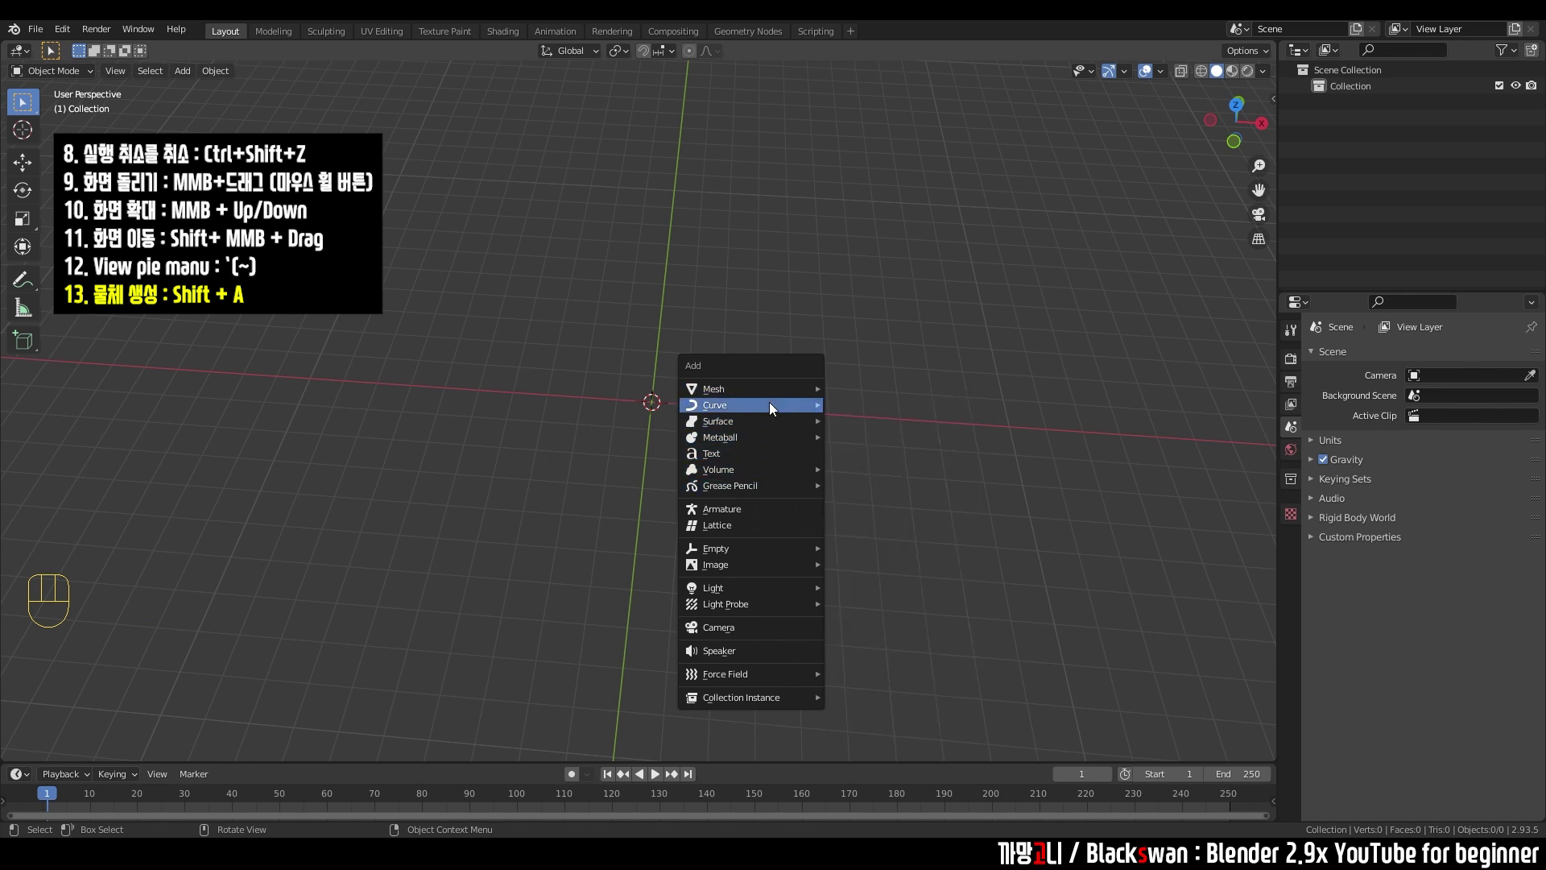
{"action": "mouse_move", "coordinate": [757, 438]}
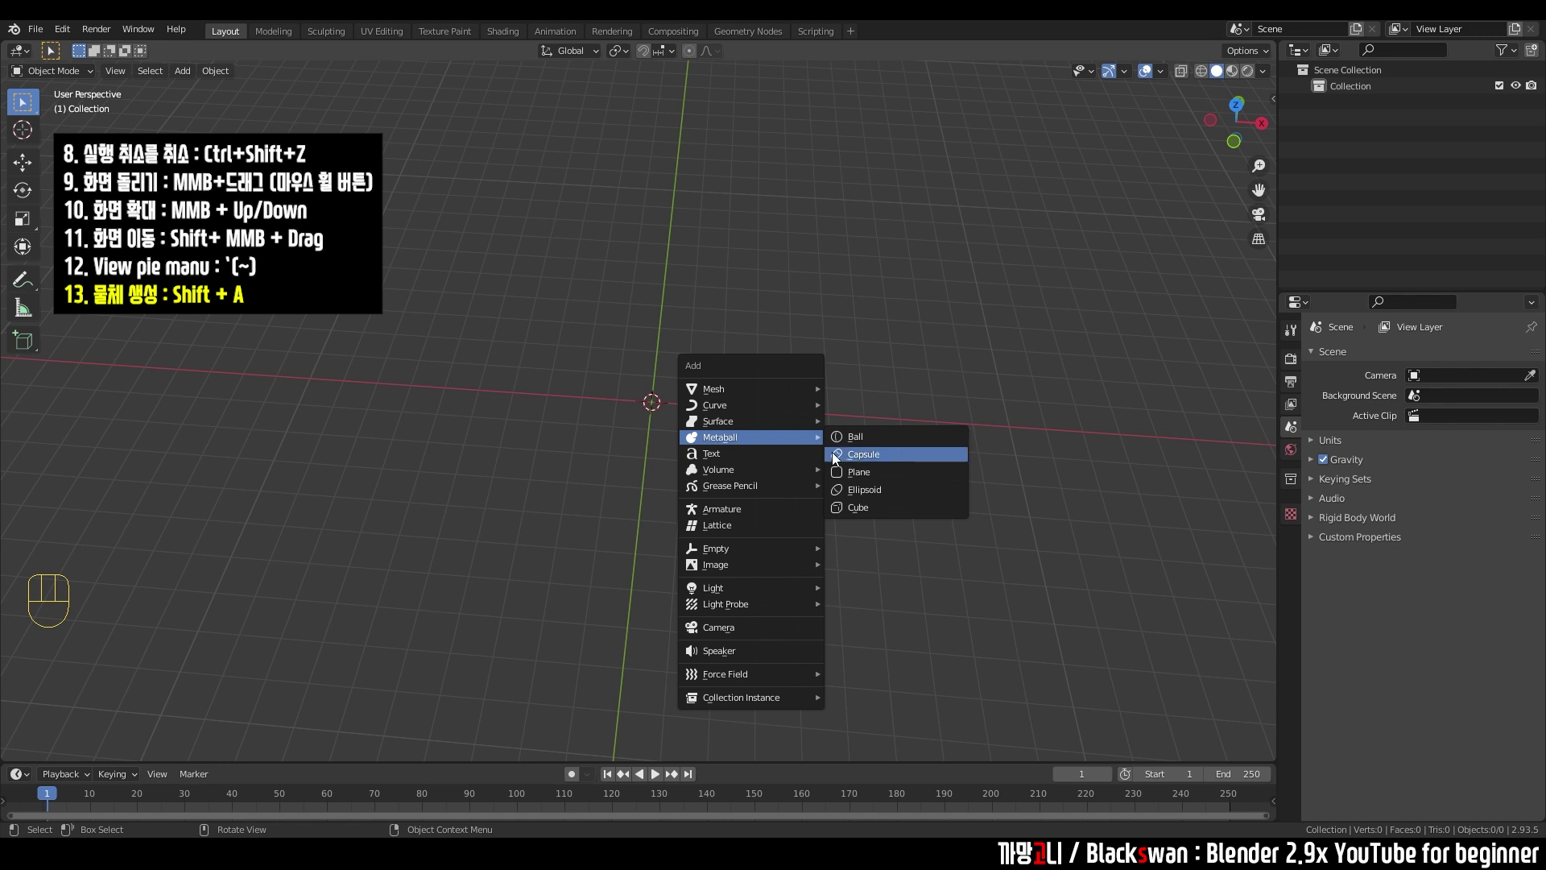
{"action": "mouse_move", "coordinate": [734, 390]}
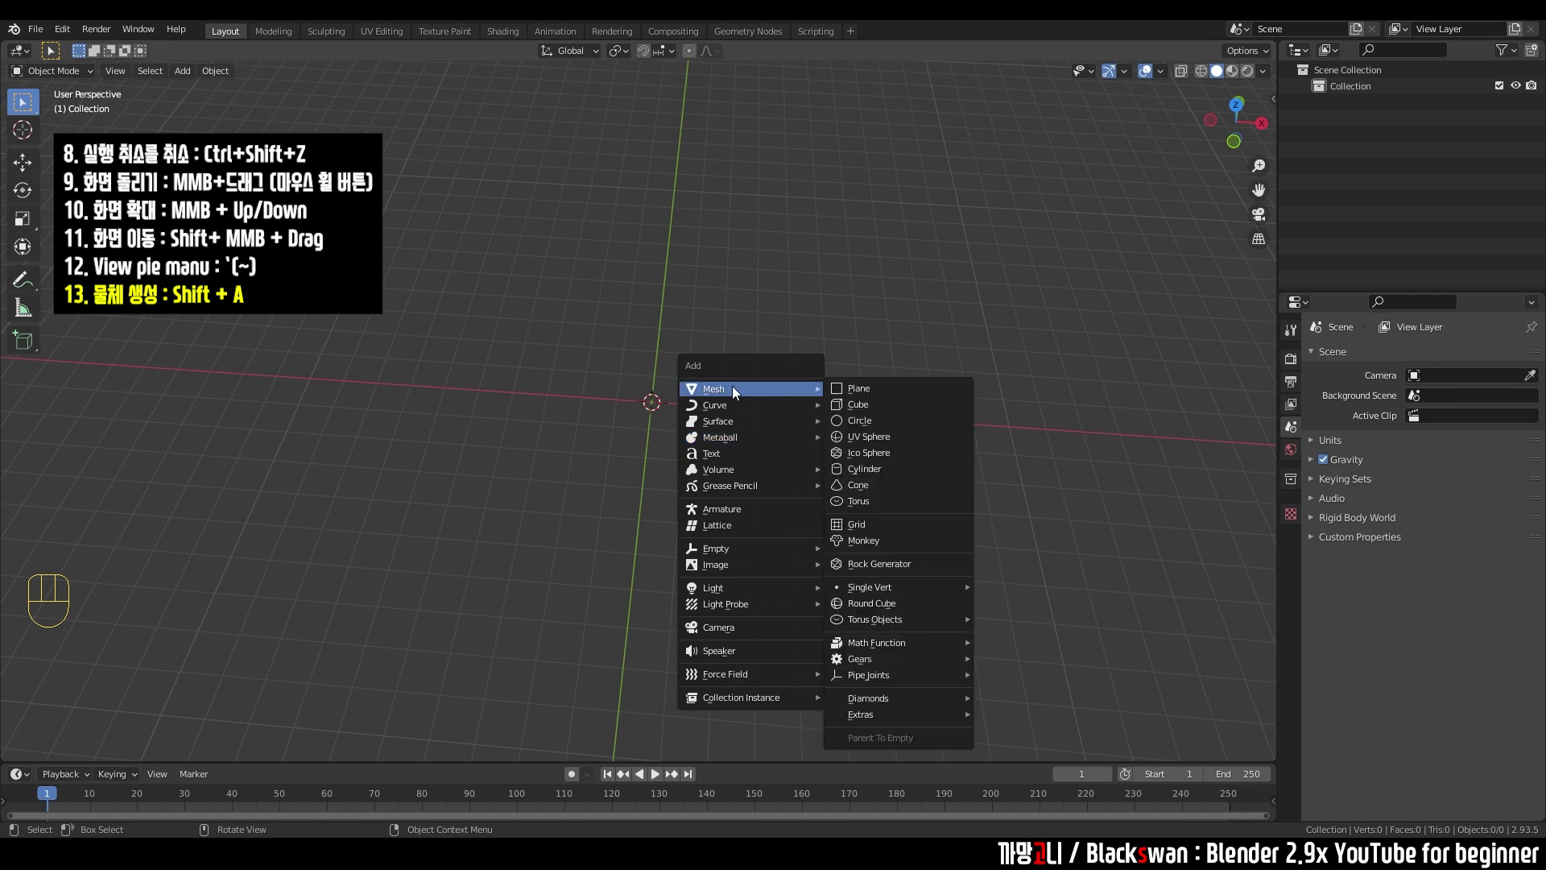
{"action": "mouse_move", "coordinate": [746, 706]}
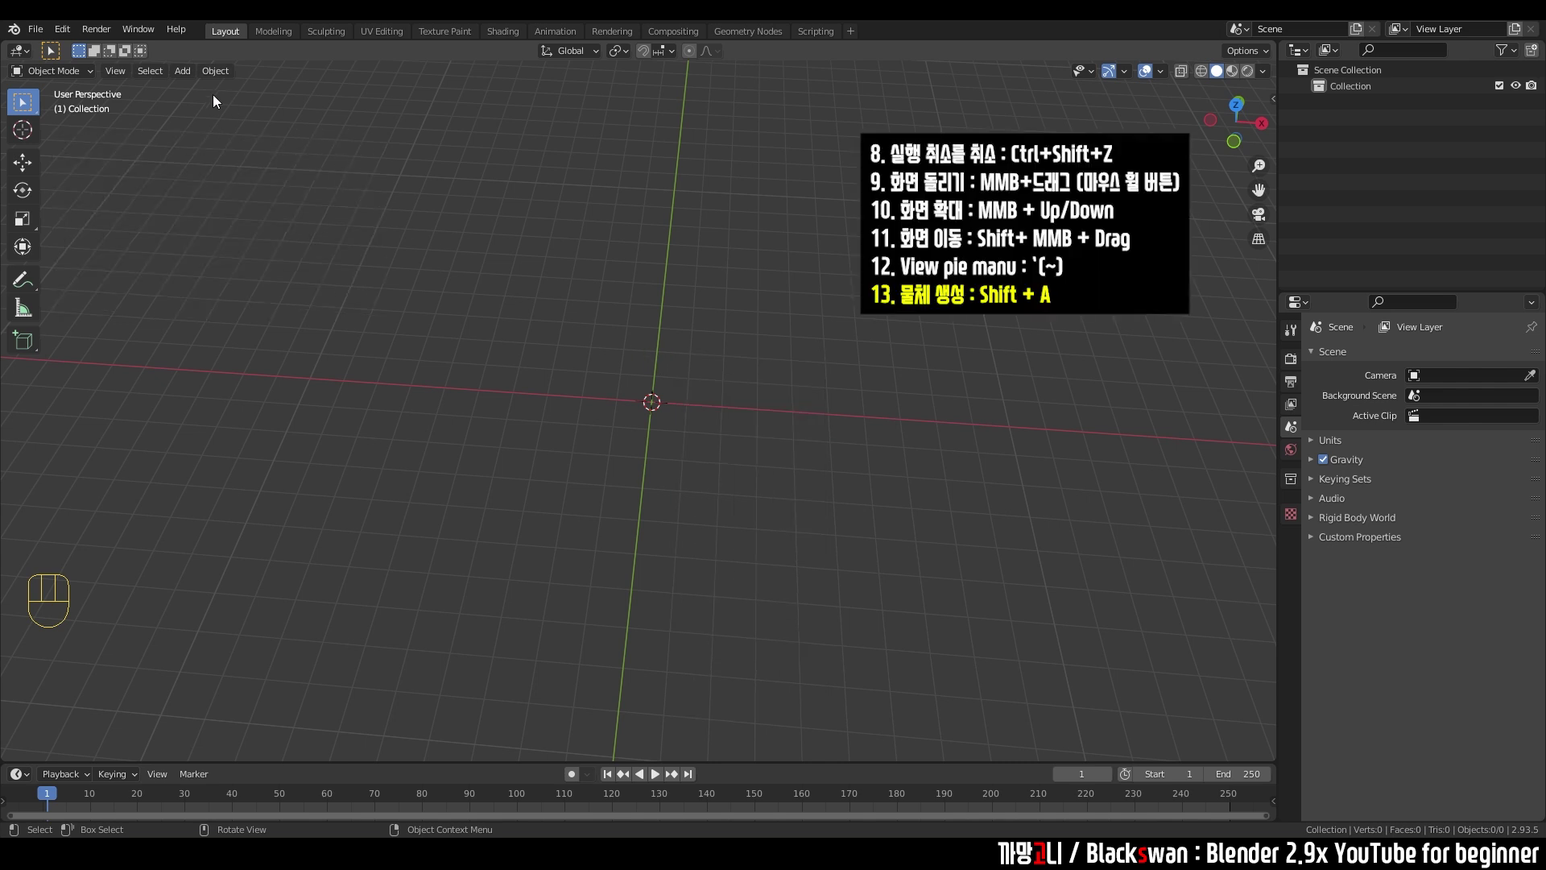
{"action": "left_click", "coordinate": [182, 75]}
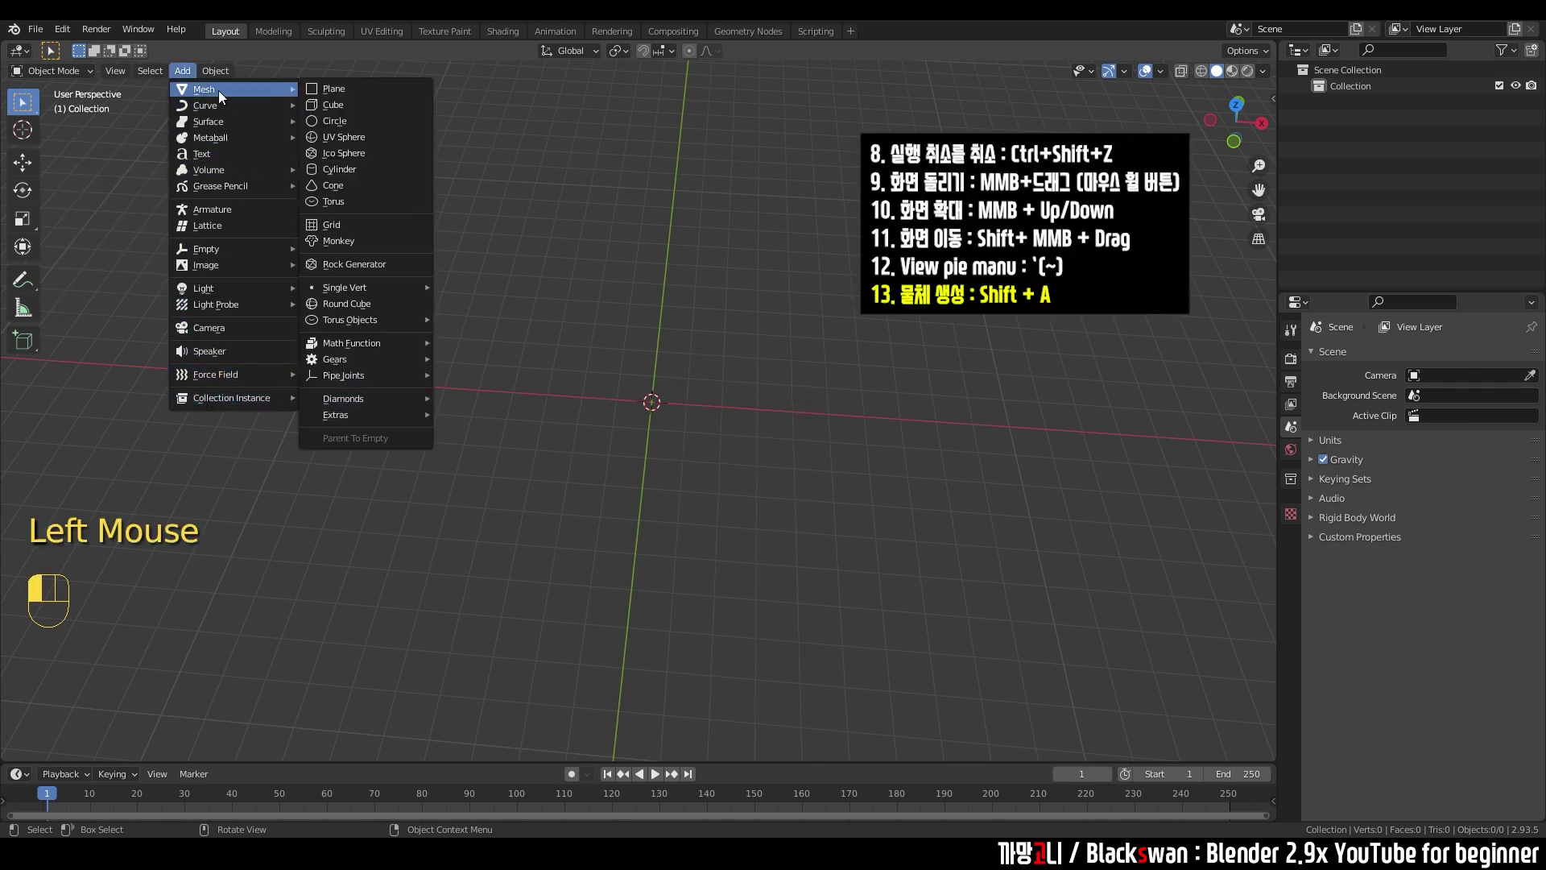
{"action": "mouse_move", "coordinate": [230, 400]}
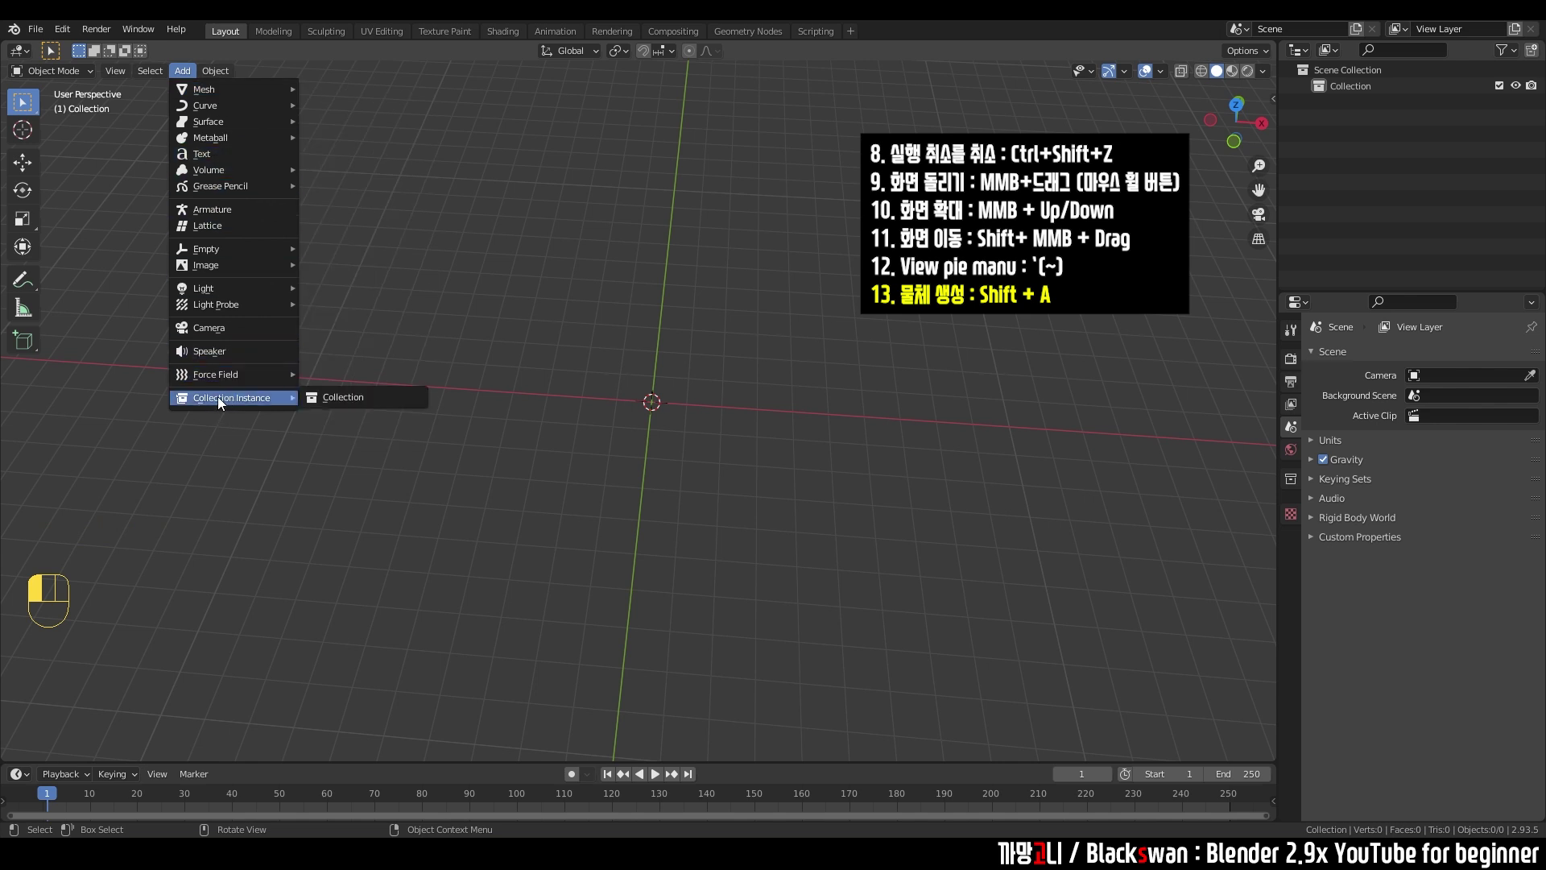
{"action": "left_click", "coordinate": [375, 232]}
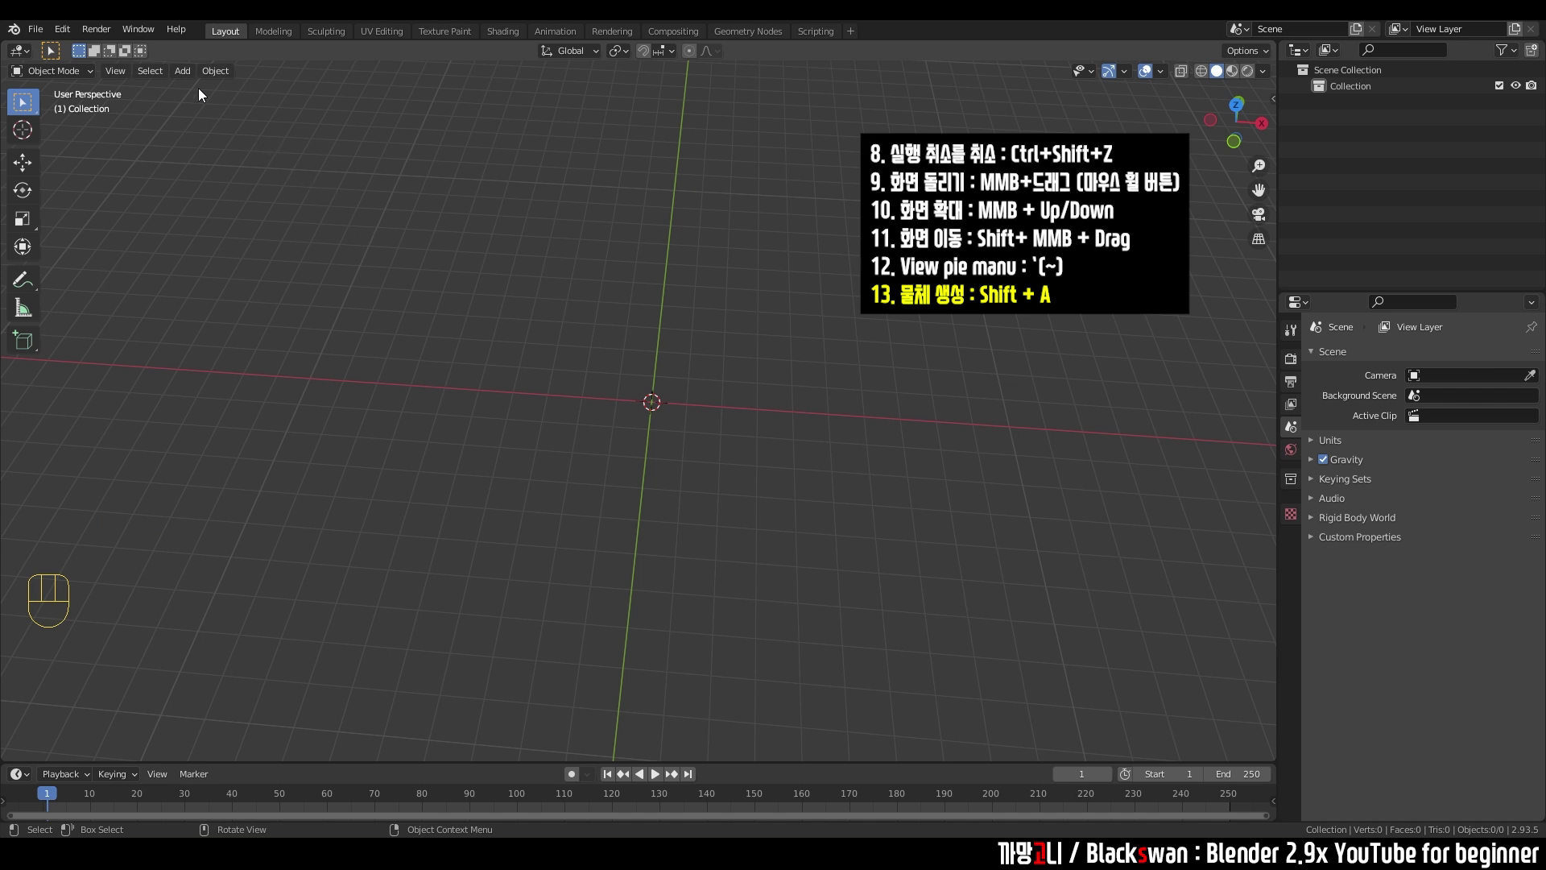
{"action": "left_click", "coordinate": [182, 70]}
{"action": "mouse_move", "coordinate": [191, 84]}
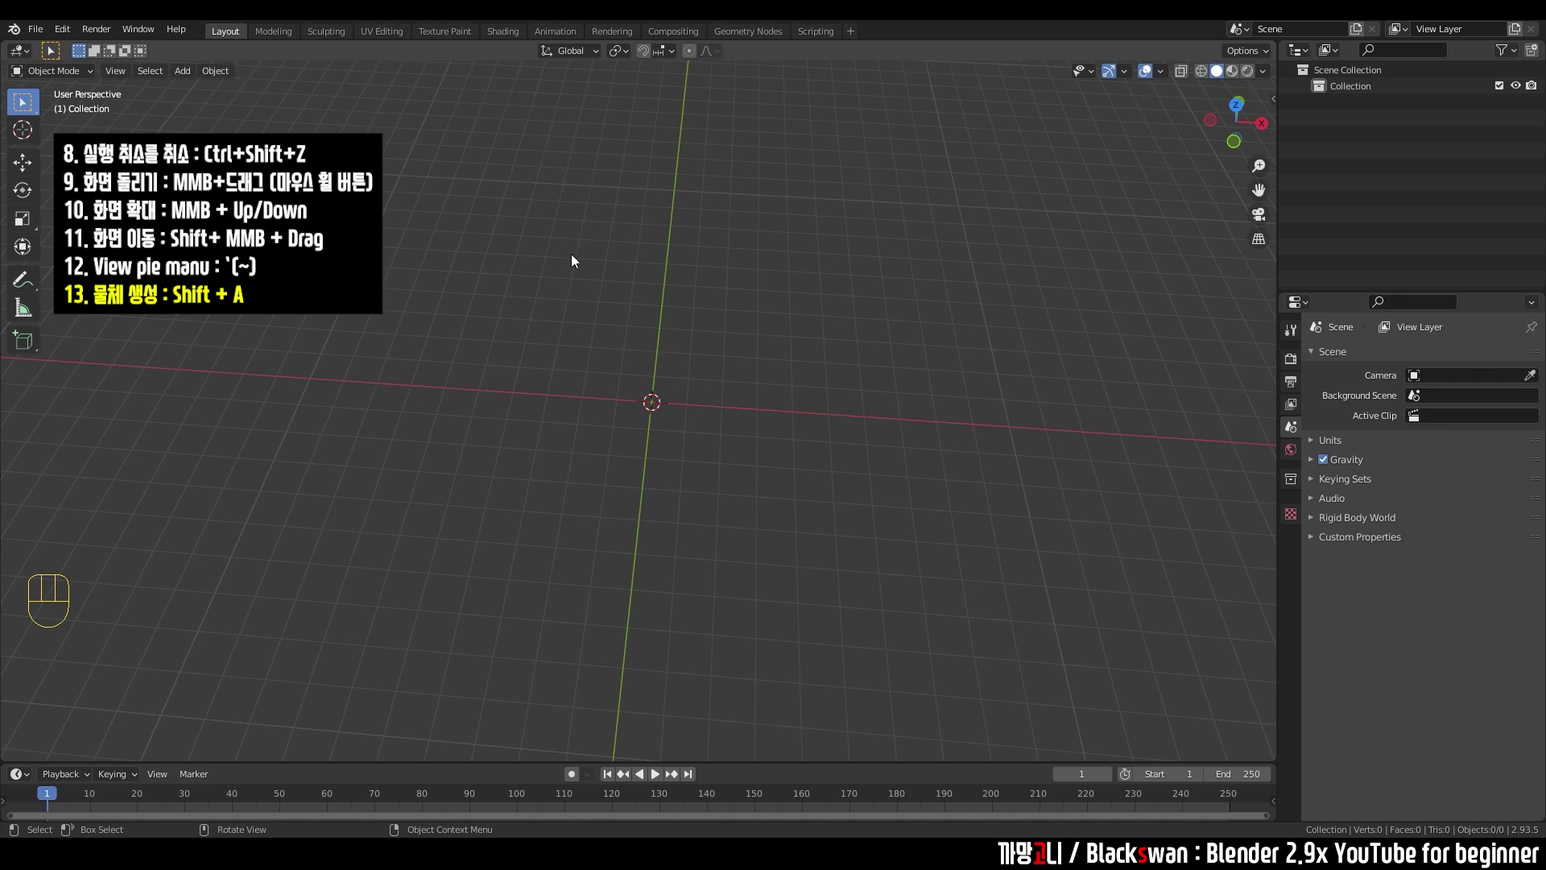
- Add a Monkey mesh at the world origin, inspect it from the front and deselect it
{"action": "key", "text": "shift+a"}
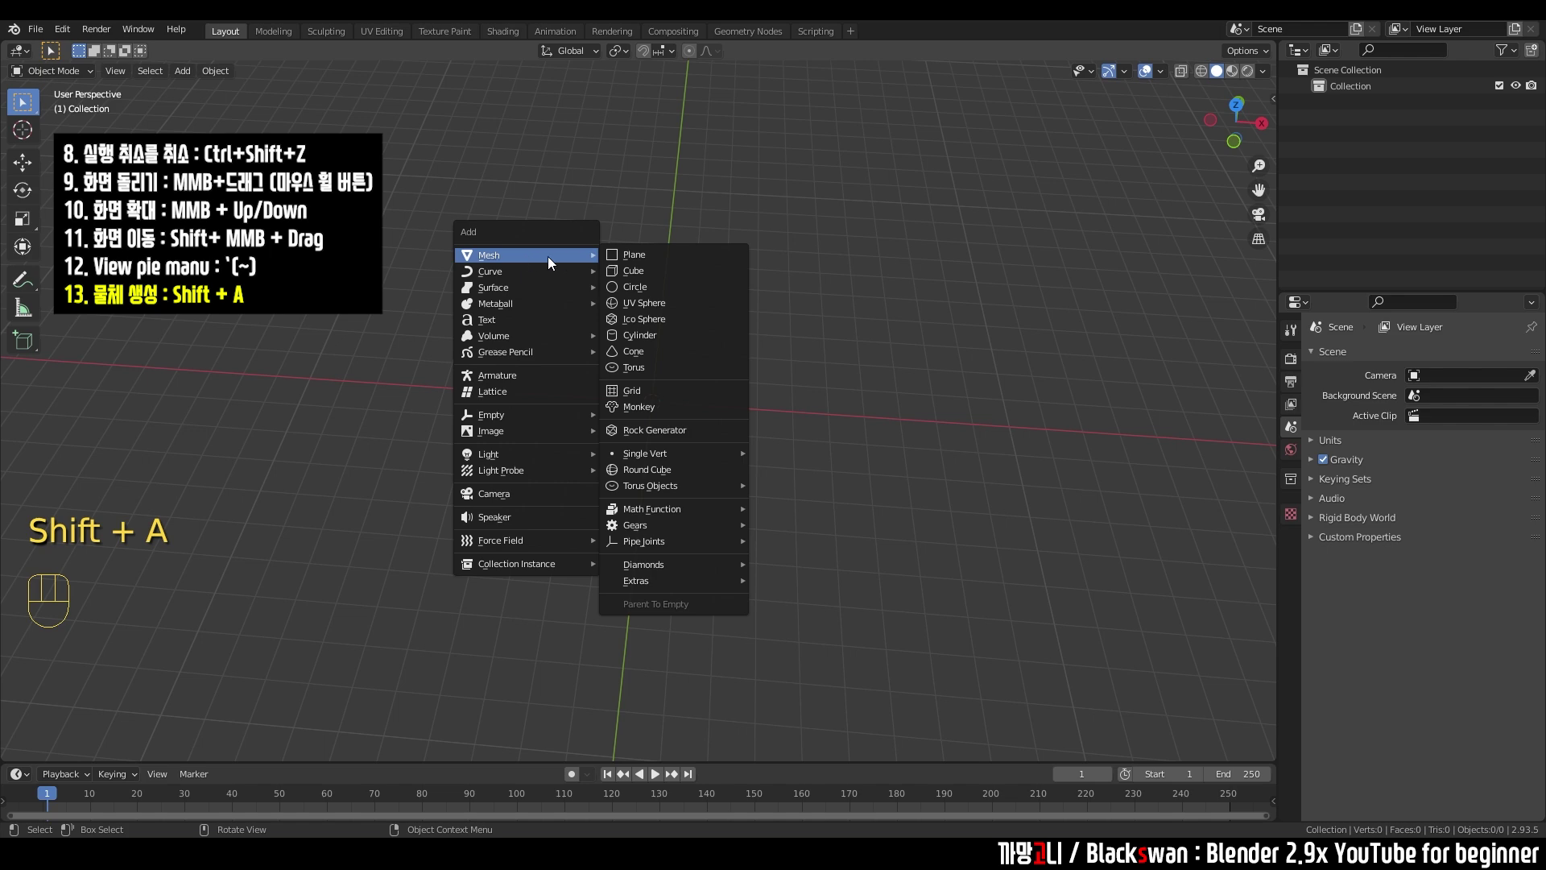
{"action": "left_click", "coordinate": [644, 405]}
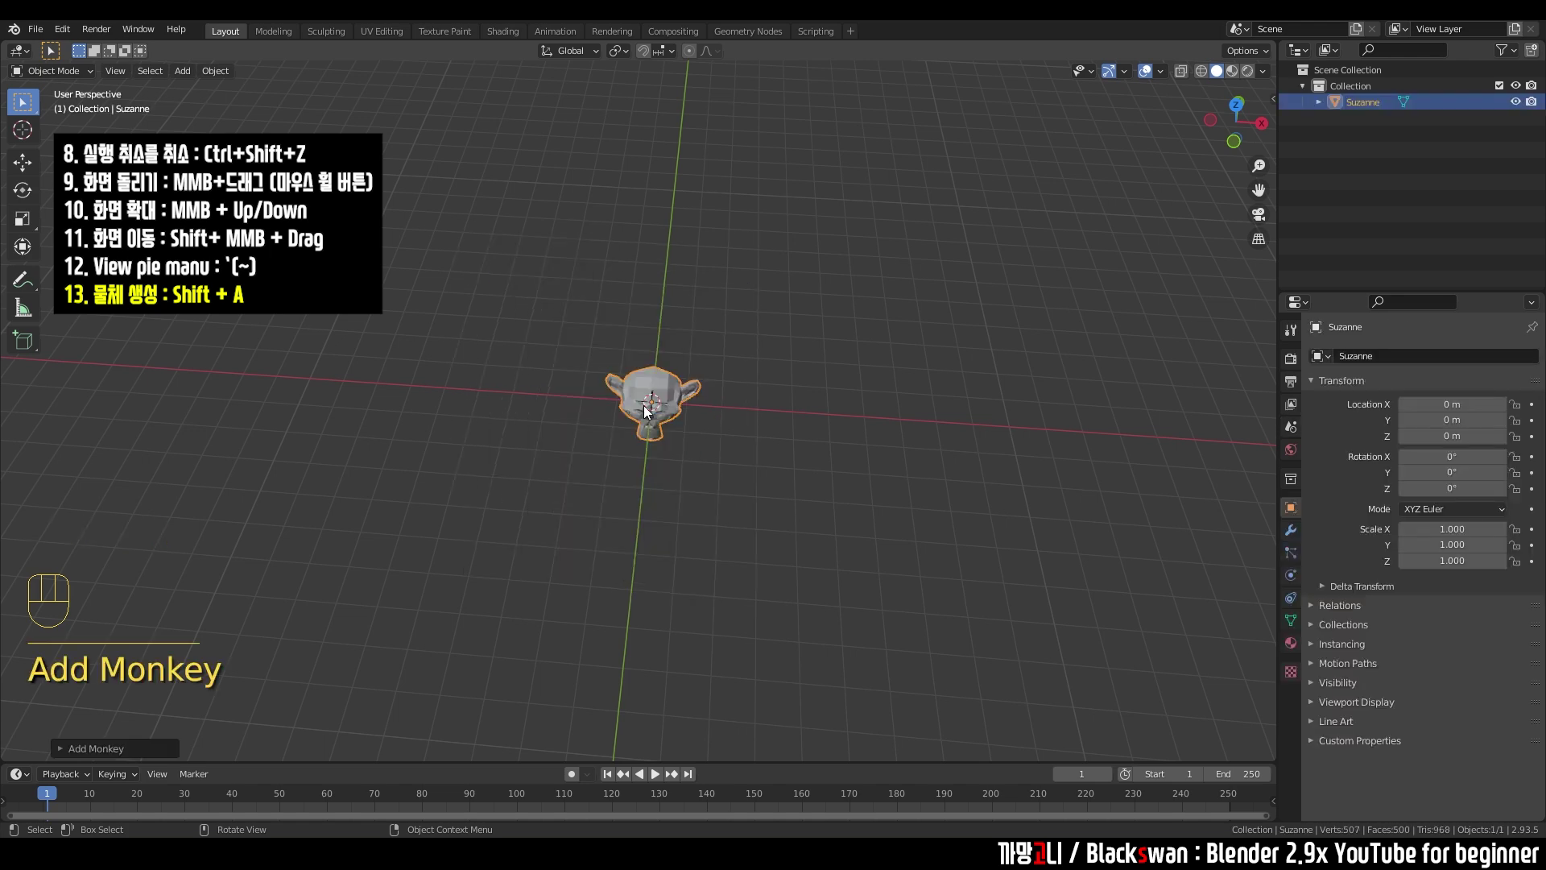
{"action": "scroll", "coordinate": [680, 419], "scroll_direction": "up", "scroll_amount": 4}
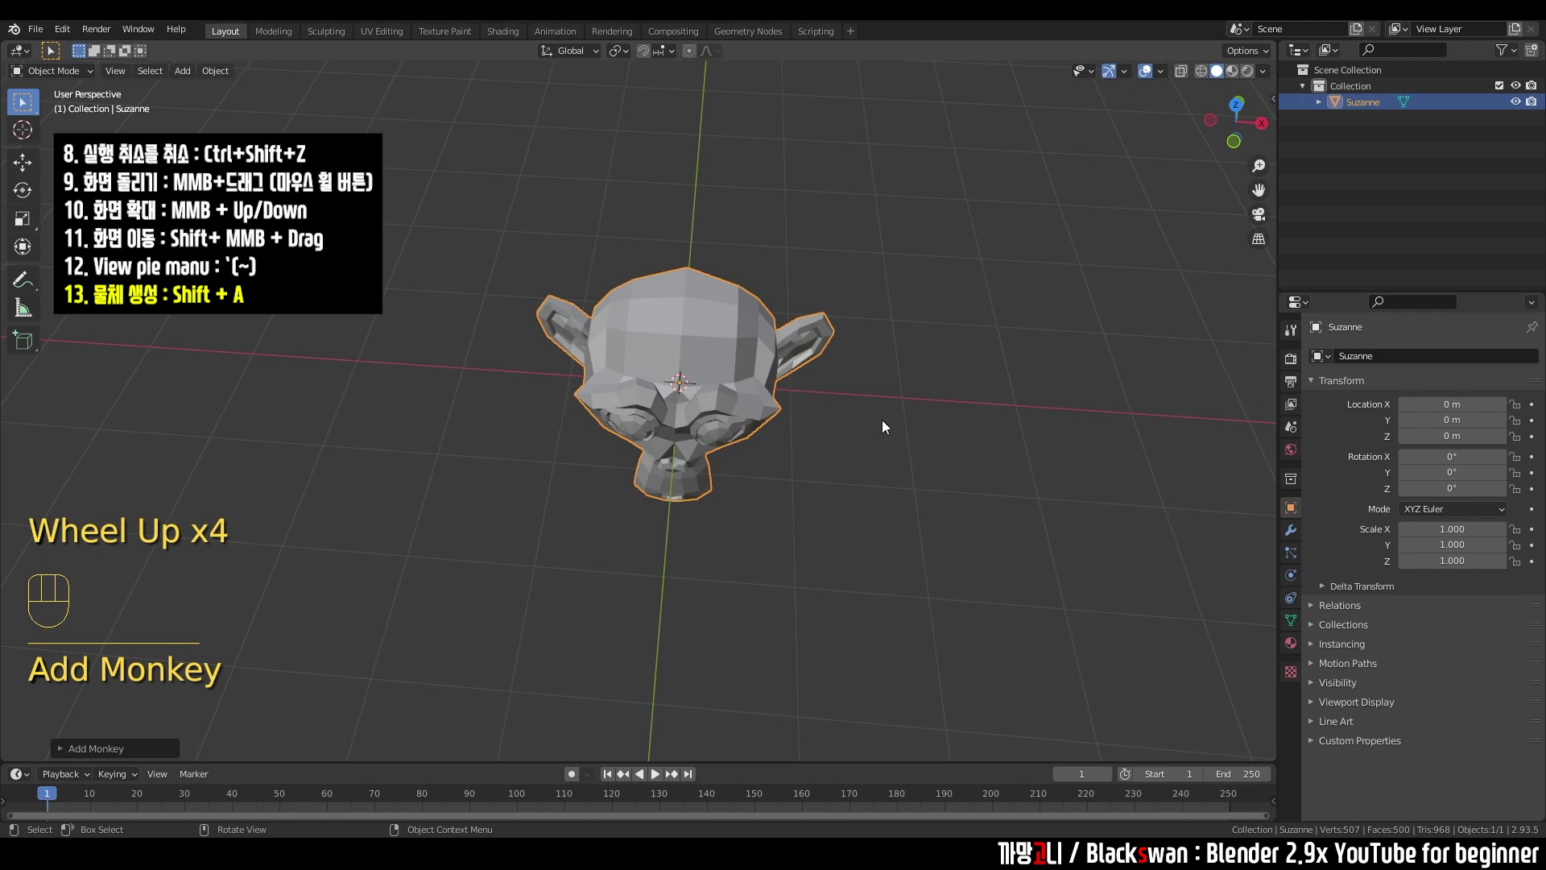
{"action": "middle_click_drag", "start_coordinate": [882, 421], "coordinate": [876, 363]}
{"action": "scroll", "coordinate": [877, 365], "scroll_direction": "down", "scroll_amount": 3}
{"action": "left_click", "coordinate": [786, 390]}
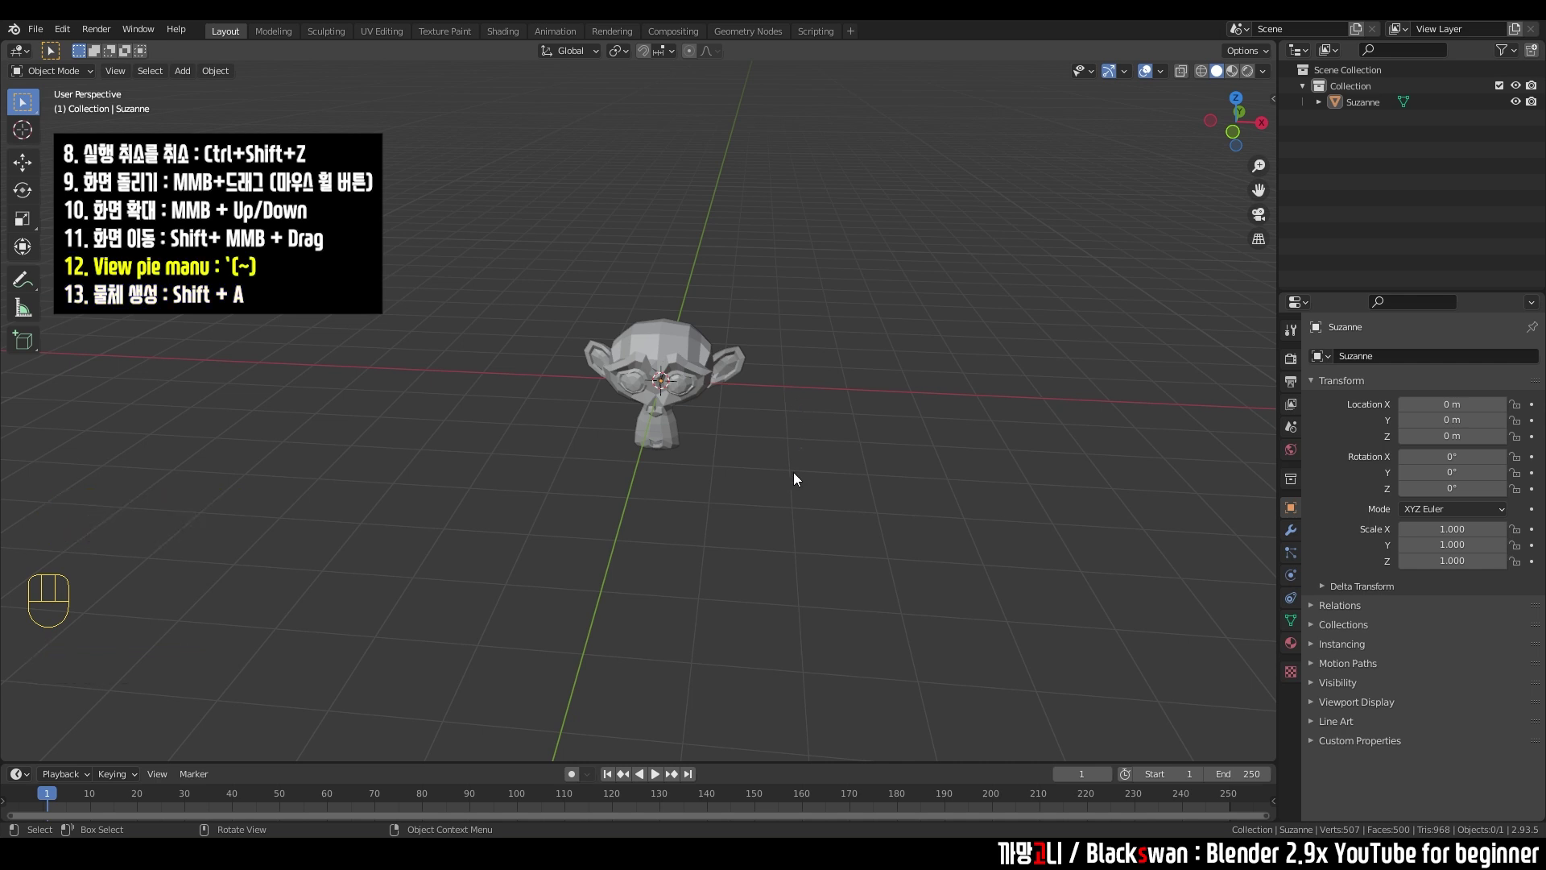
- View the monkey from the Top, Front and Right in turn, then orbit back to a perspective view
{"action": "key", "text": "grave"}
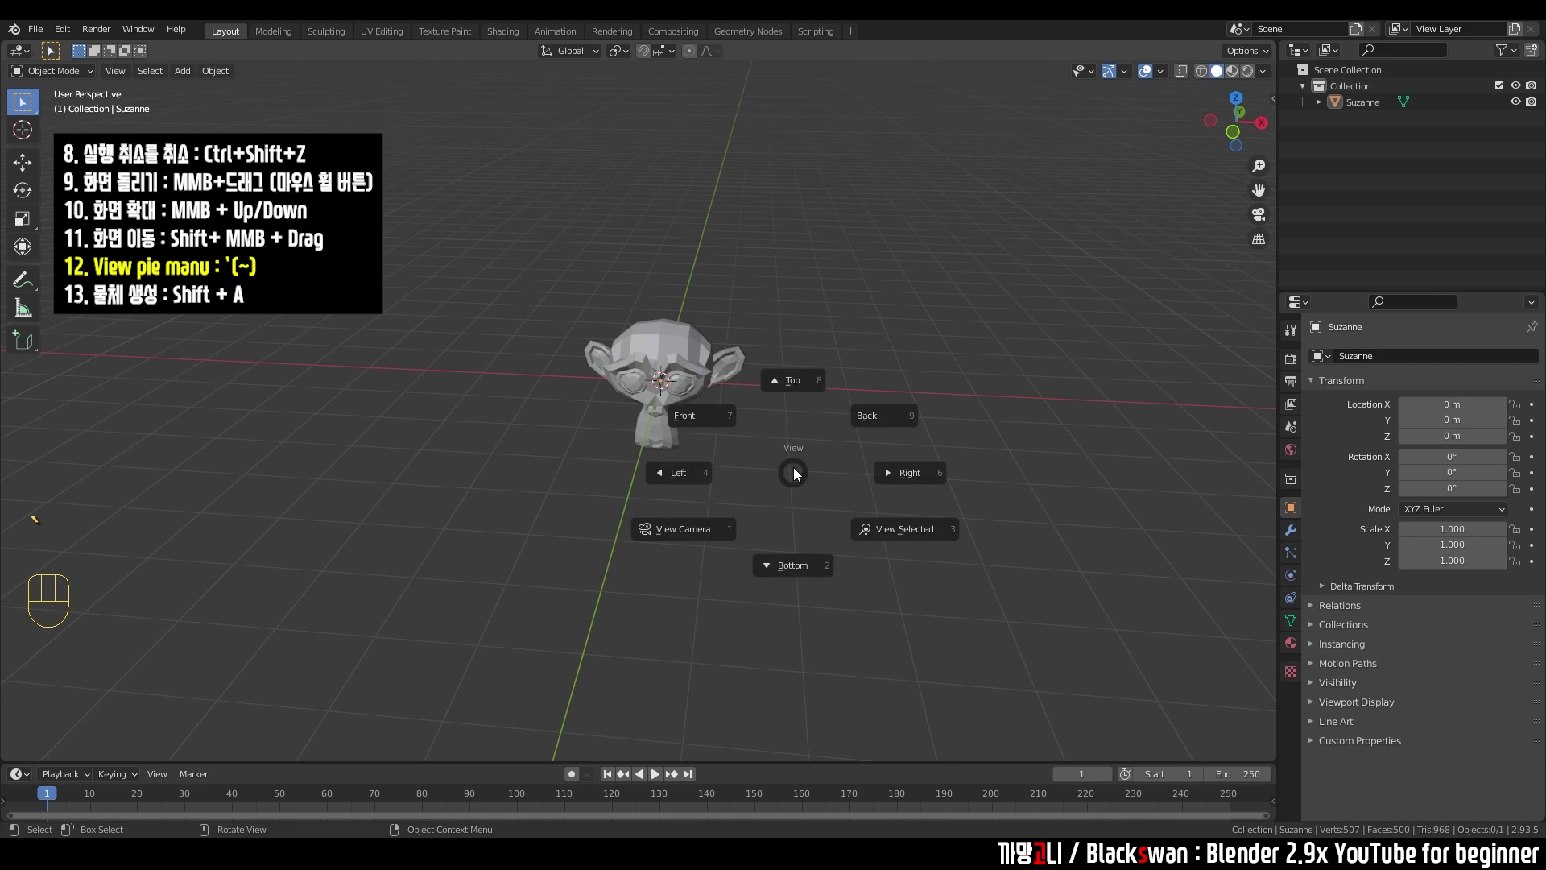
{"action": "left_click", "coordinate": [796, 387]}
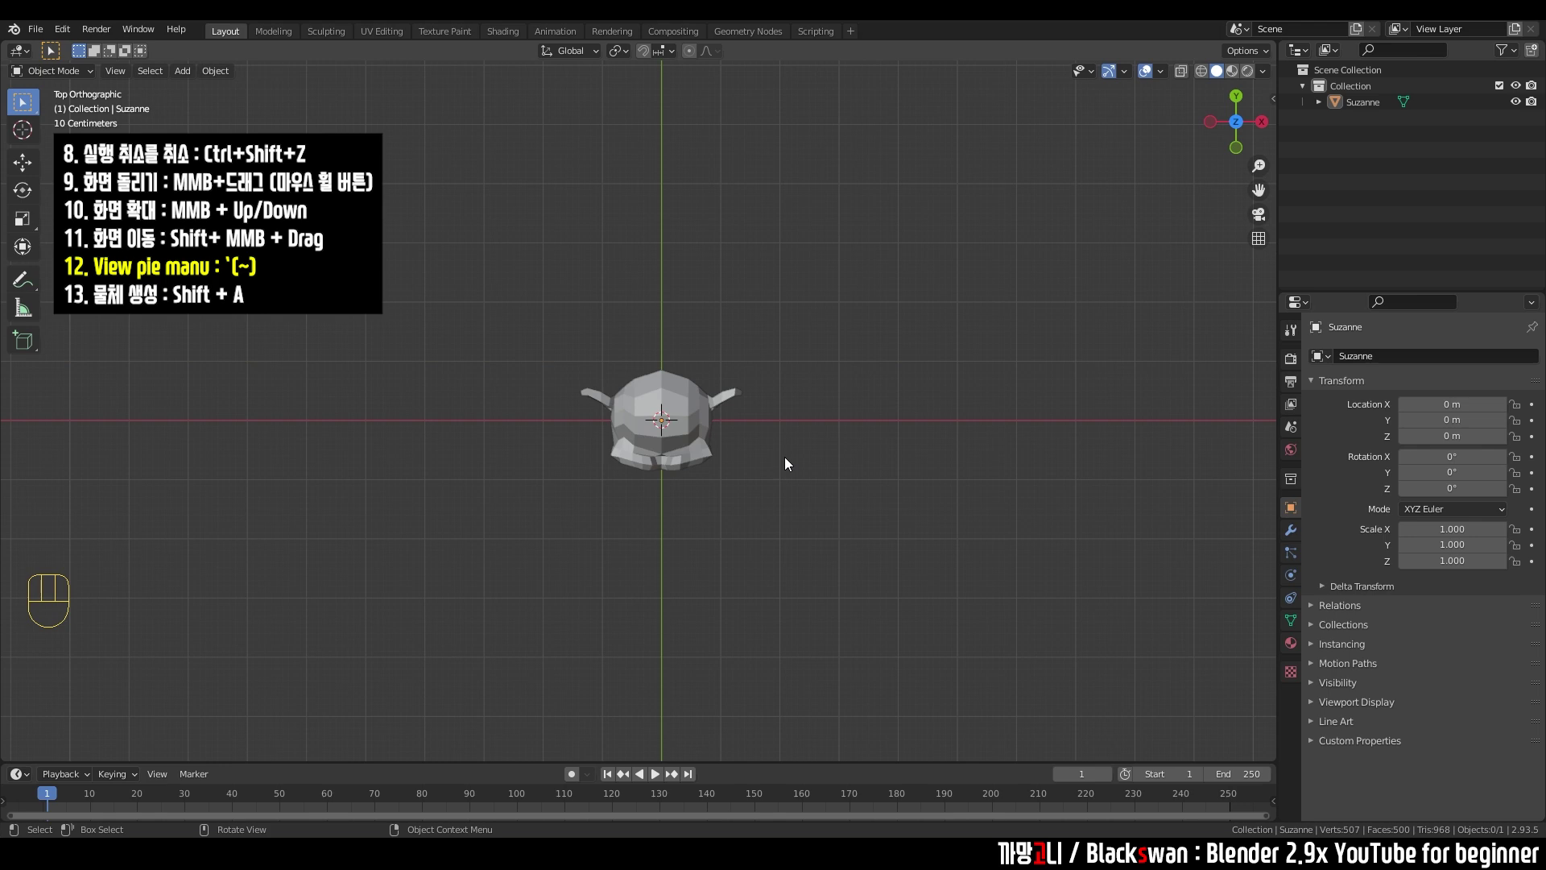
{"action": "key", "text": "grave"}
{"action": "left_click", "coordinate": [698, 402]}
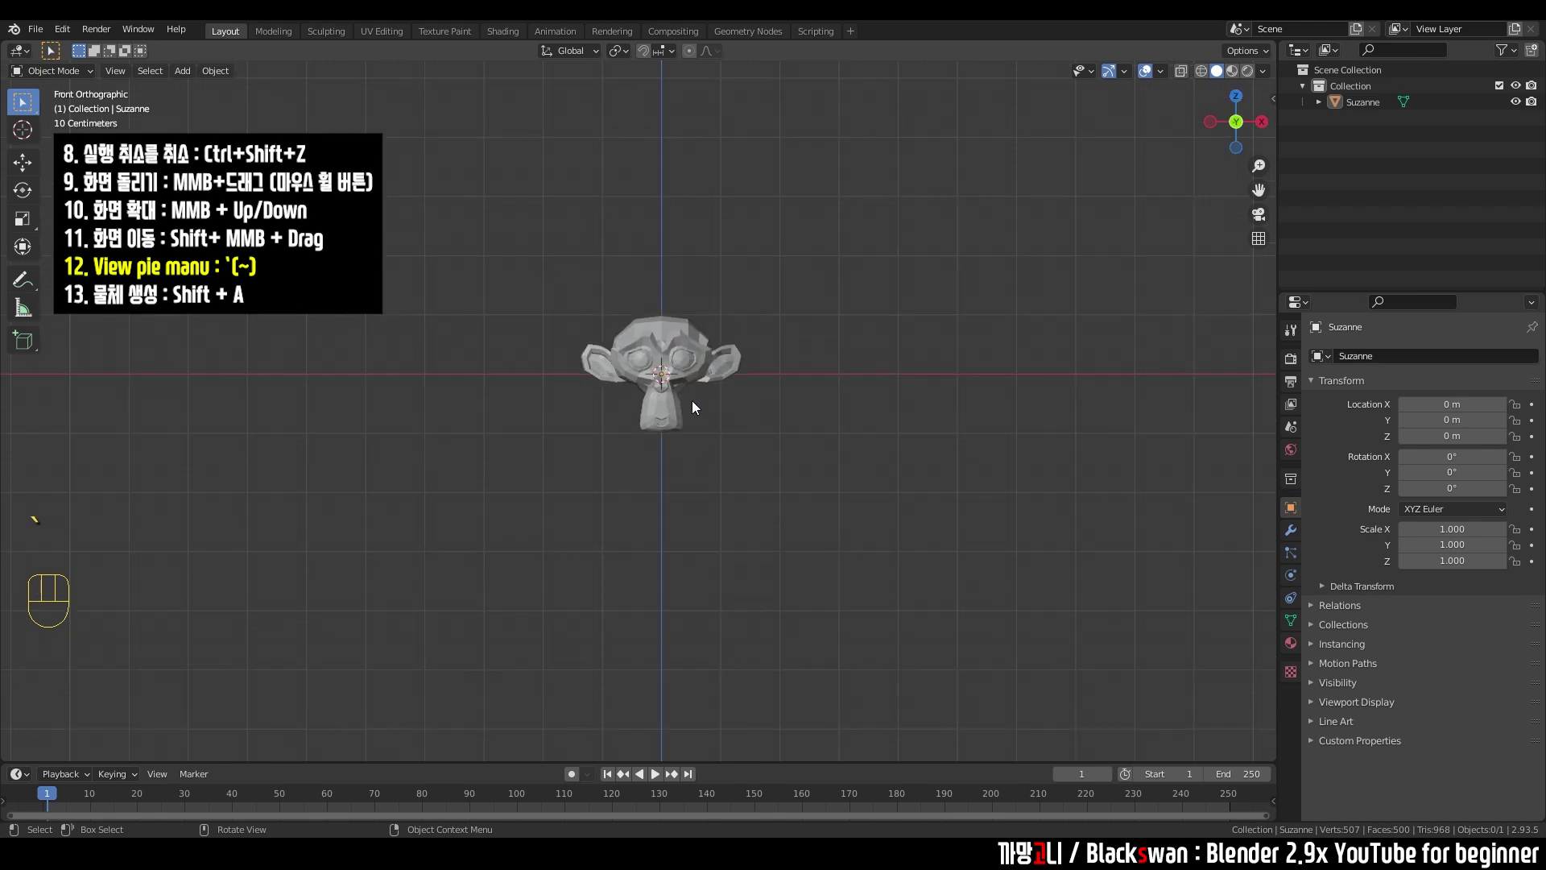
{"action": "key", "text": "grave"}
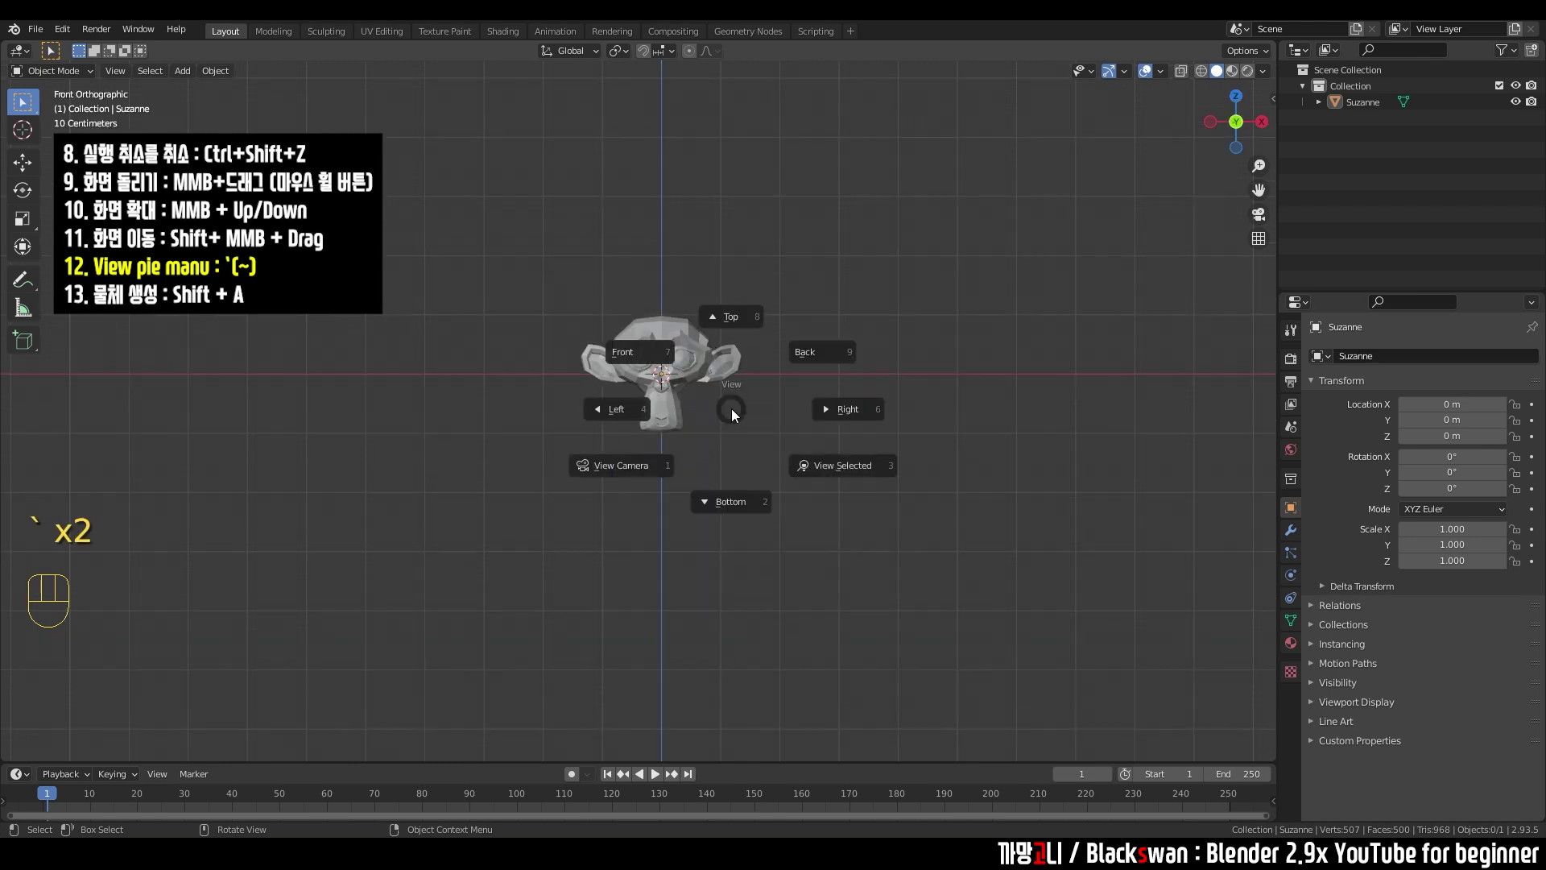
{"action": "left_click", "coordinate": [825, 409]}
{"action": "middle_click_drag", "start_coordinate": [786, 414], "coordinate": [704, 442]}
{"action": "scroll", "coordinate": [749, 459], "scroll_direction": "up", "scroll_amount": 2}
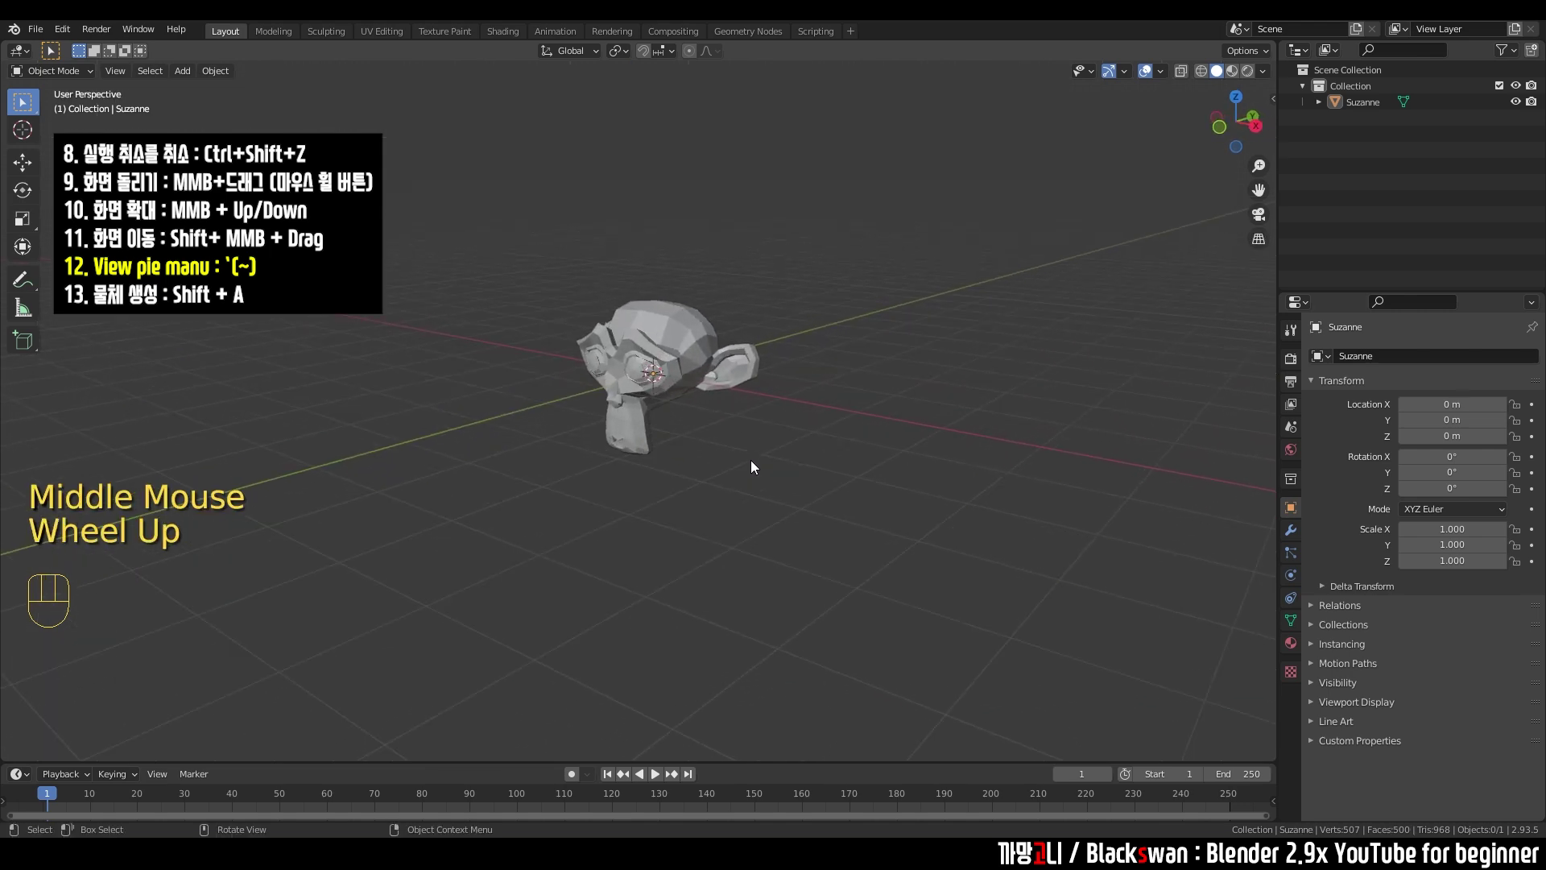
{"action": "scroll", "coordinate": [636, 411], "scroll_direction": "down", "scroll_amount": 2}
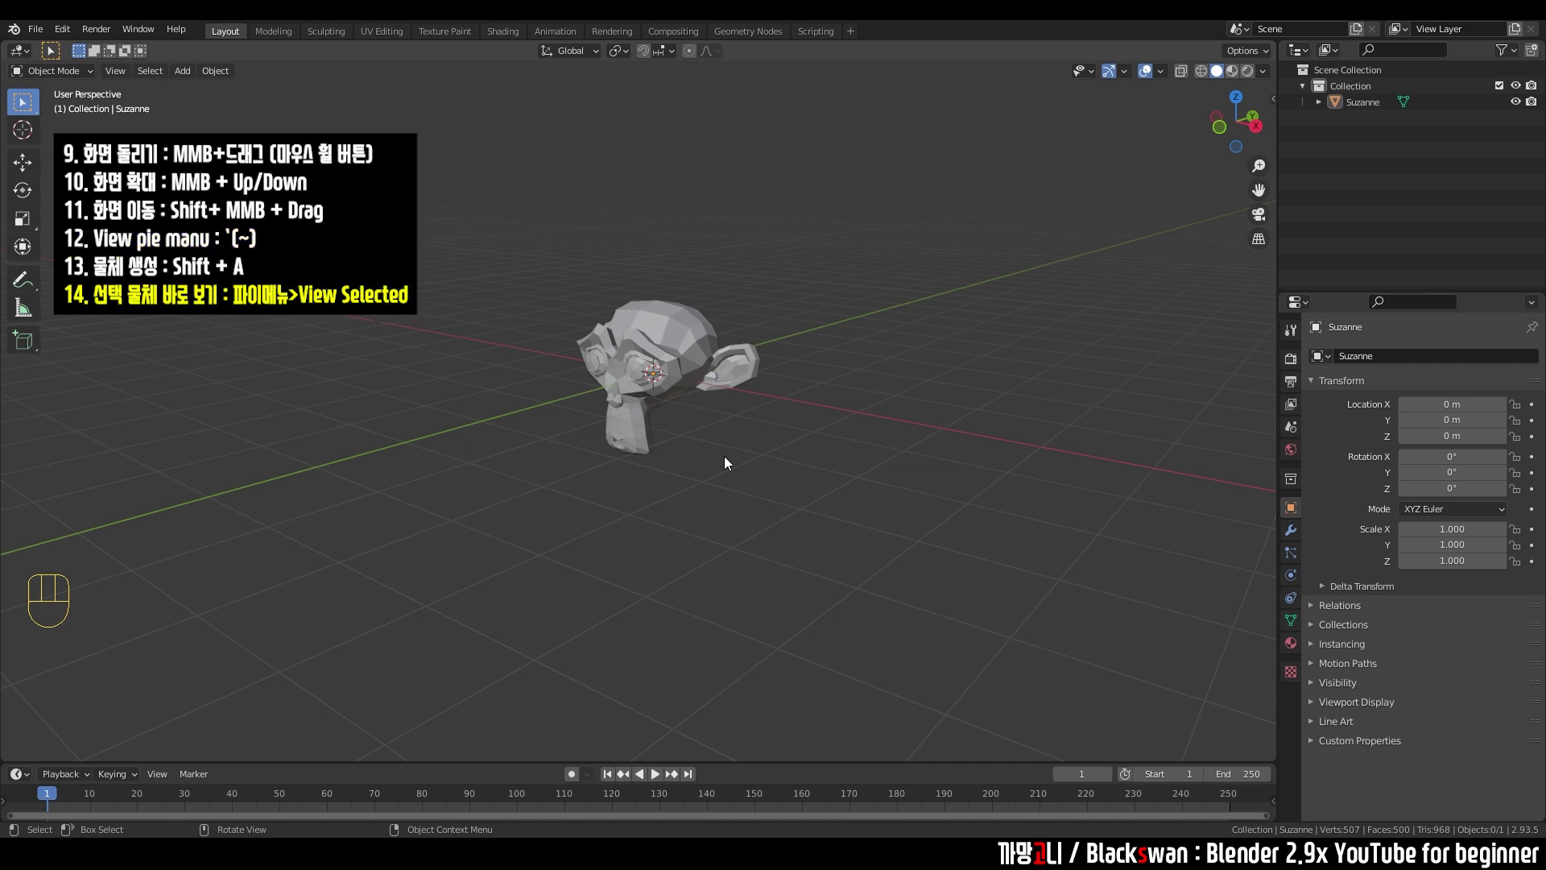
- Try the View Selected command with no object selected
{"action": "middle_click_drag", "start_coordinate": [697, 470], "coordinate": [743, 473]}
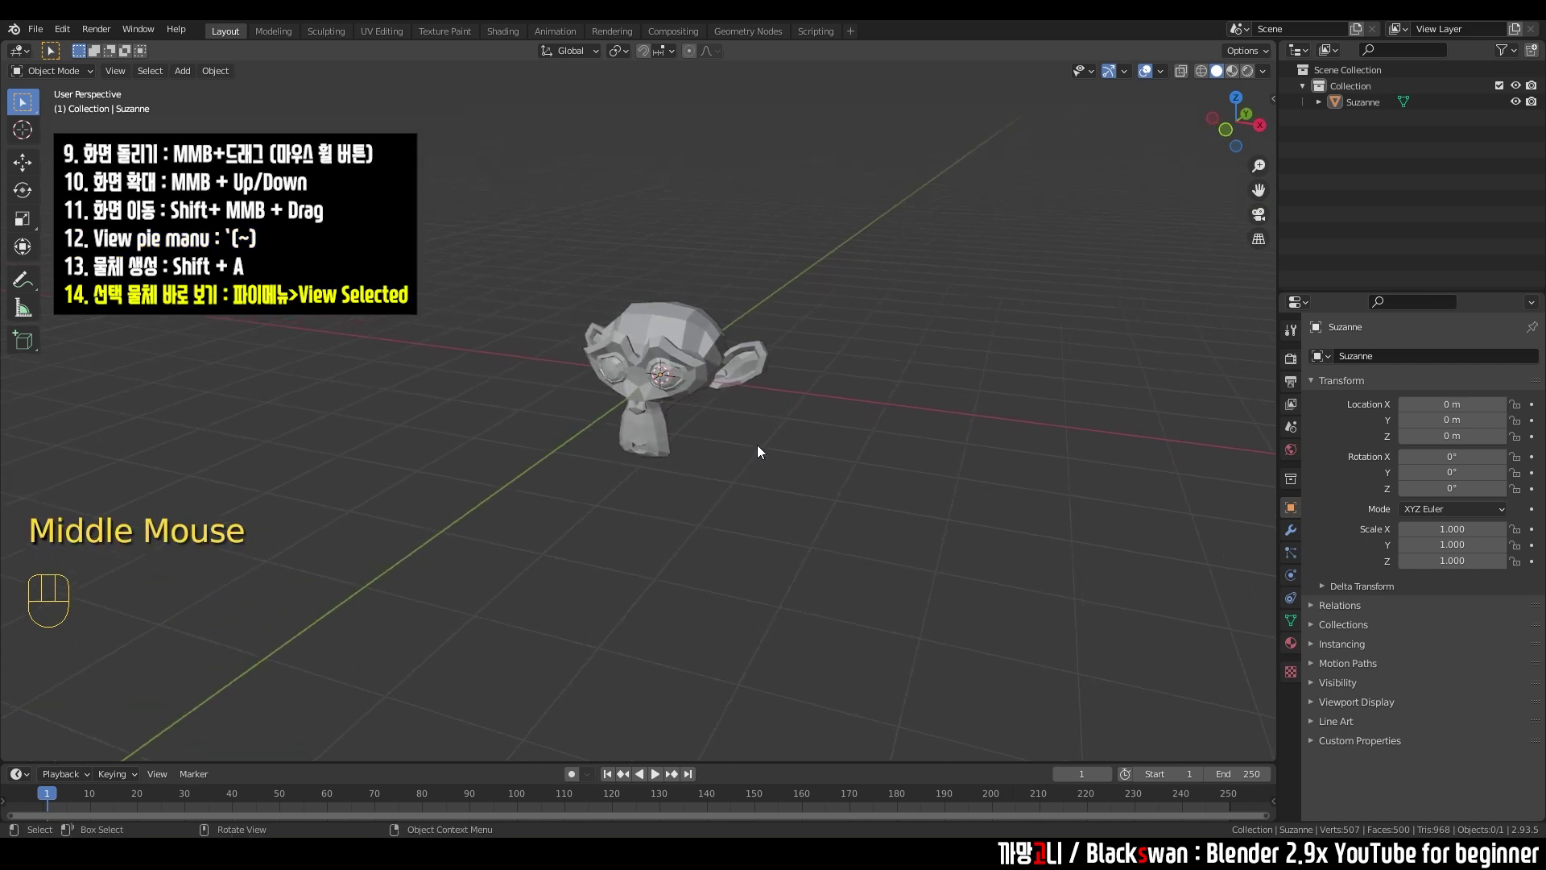
{"action": "key", "text": "grave"}
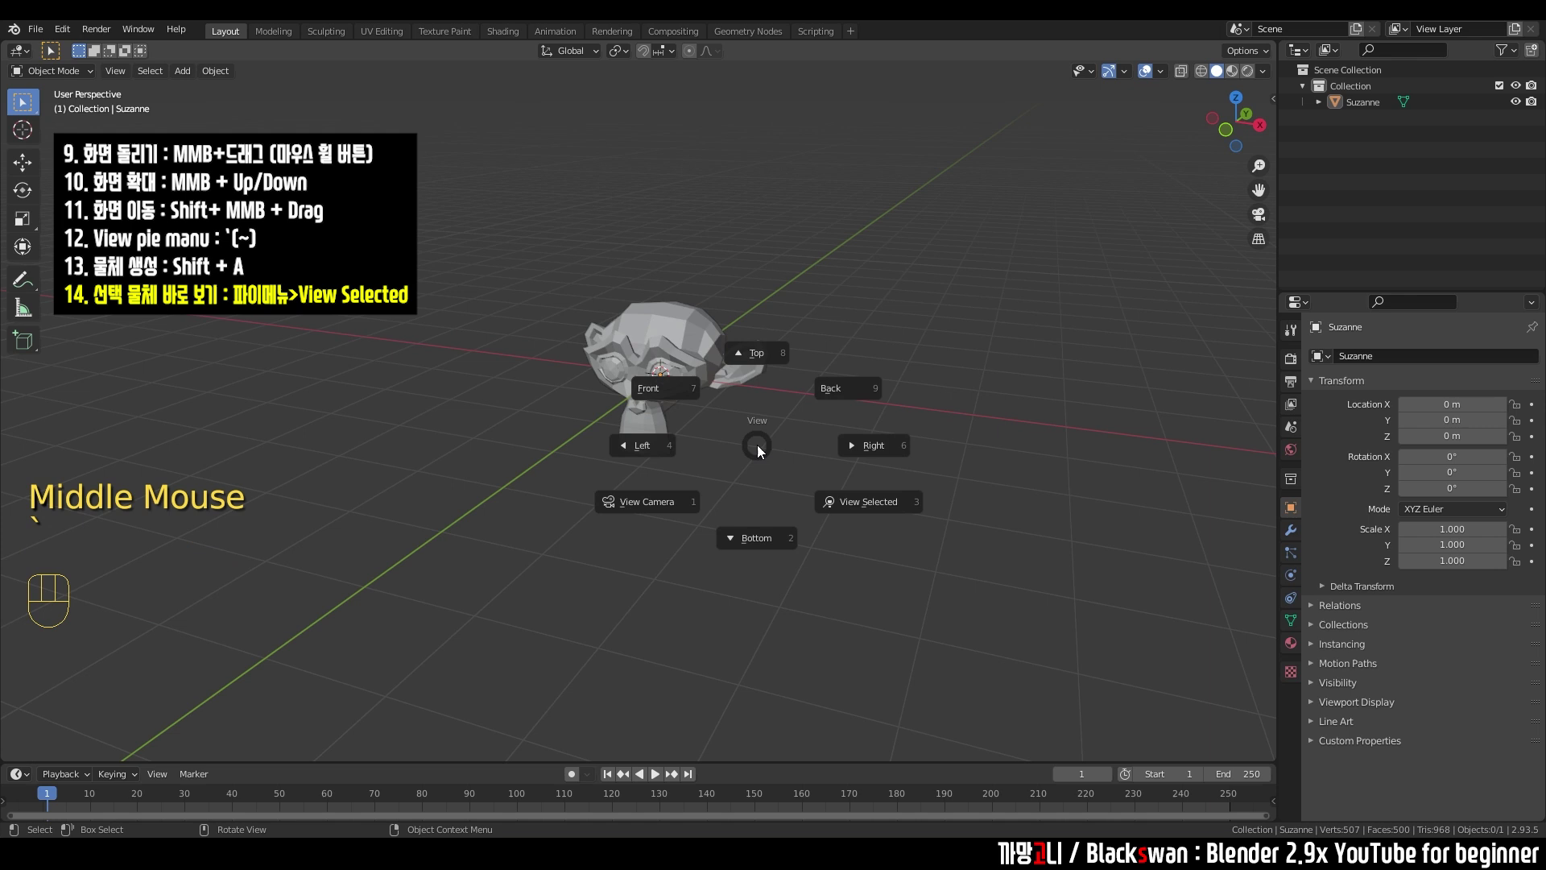
{"action": "left_click", "coordinate": [841, 504]}
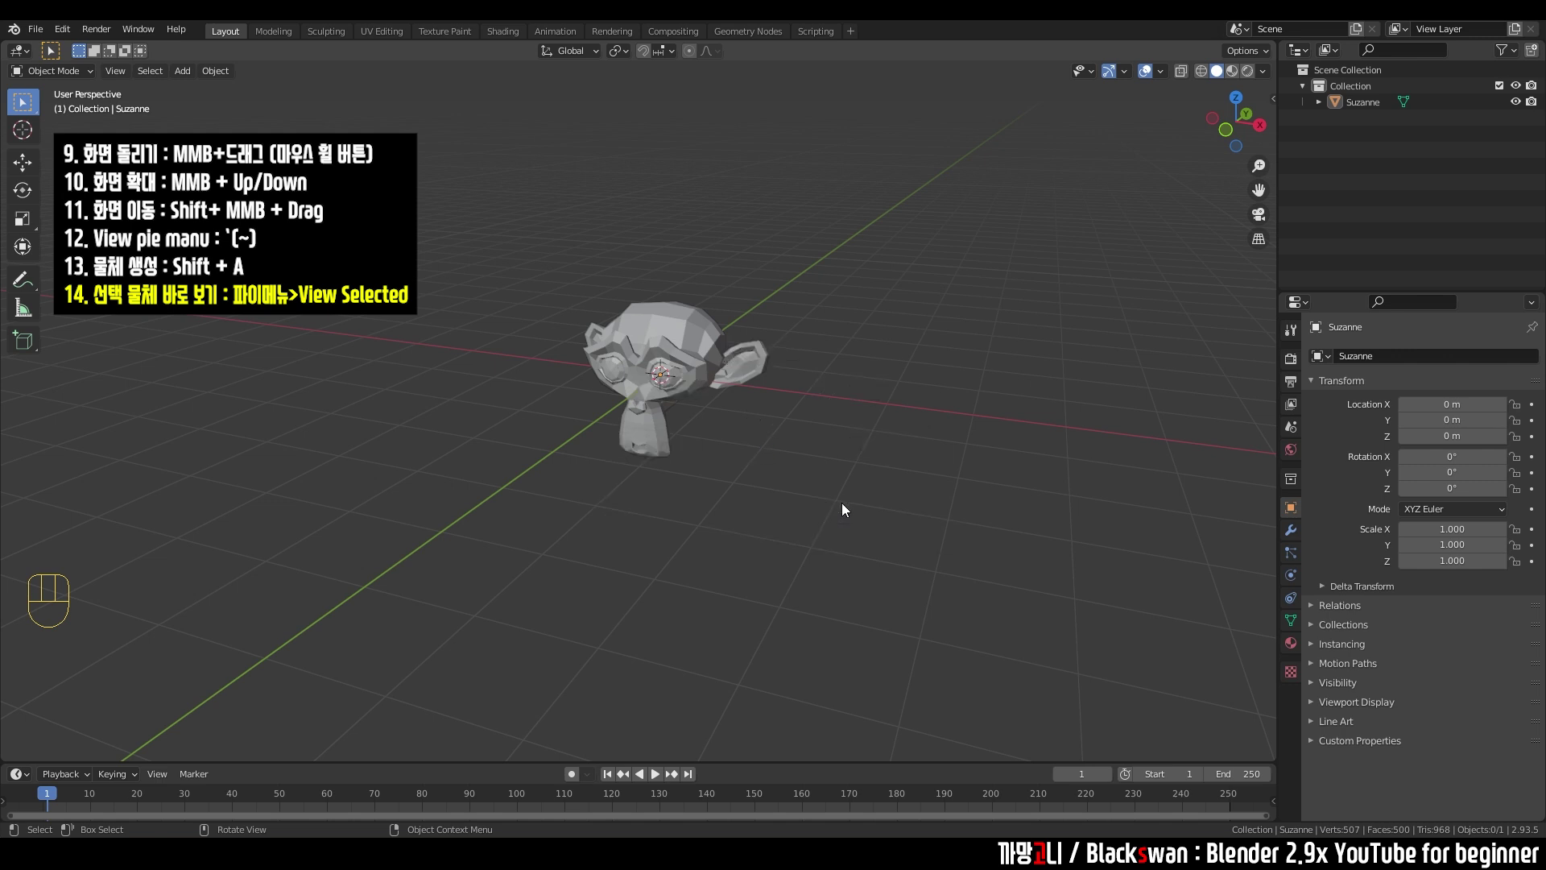
{"action": "left_click", "coordinate": [842, 503]}
{"action": "scroll", "coordinate": [842, 501], "scroll_direction": "down", "scroll_amount": 2}
{"action": "left_click", "coordinate": [831, 449]}
- Add a cube mesh and move it freely to about X -6.9 m, Y -2.7 m, Z 0.83 m
{"action": "key", "text": "shift+a"}
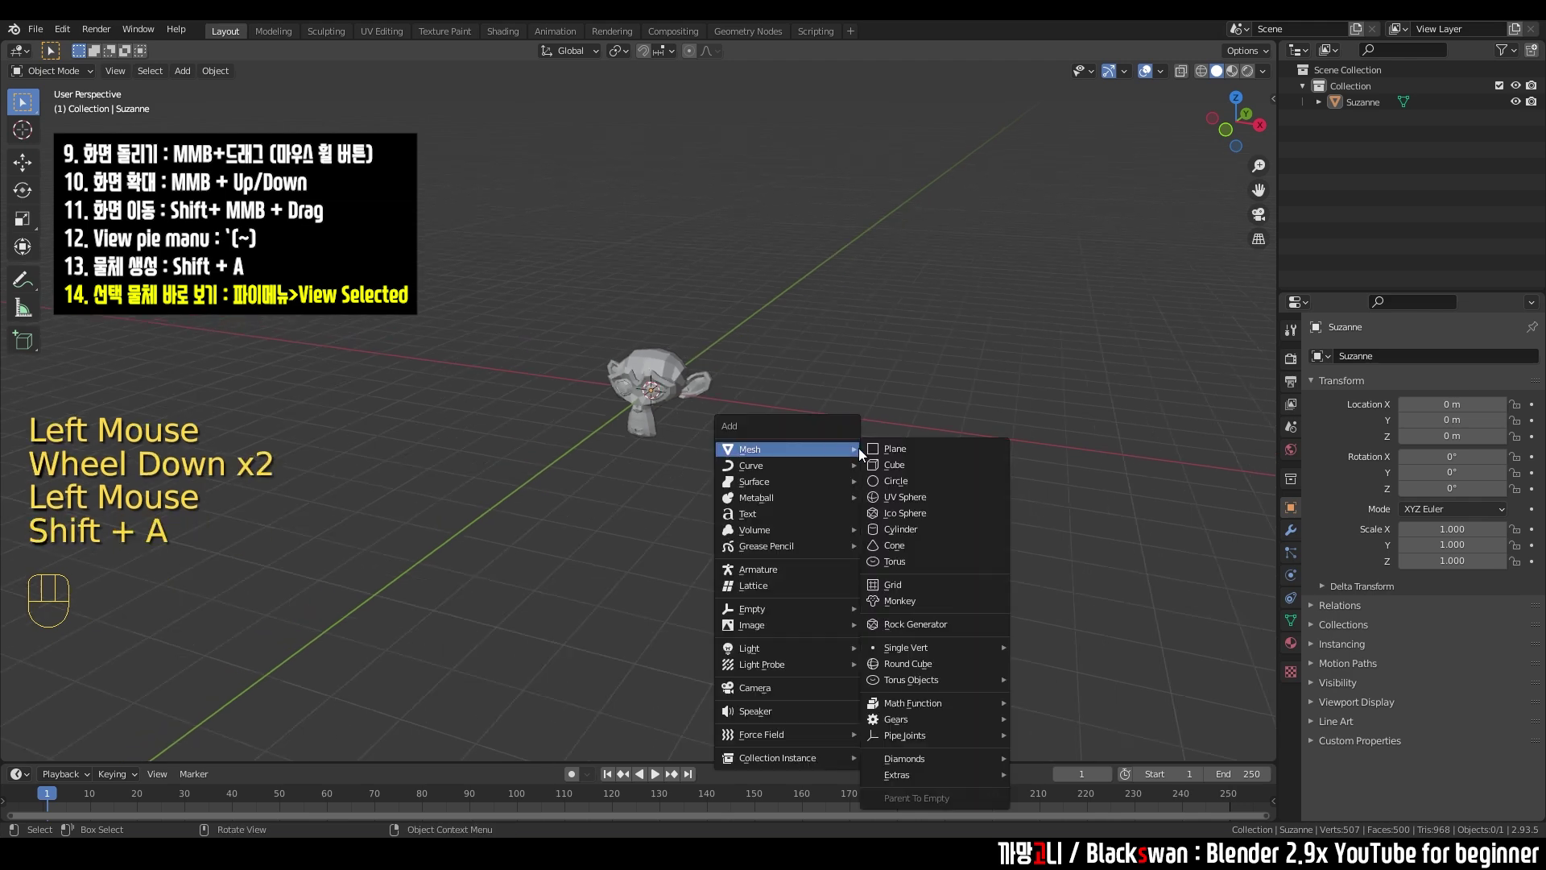
{"action": "left_click", "coordinate": [892, 464]}
{"action": "key", "text": "g"}
{"action": "left_click", "coordinate": [578, 452]}
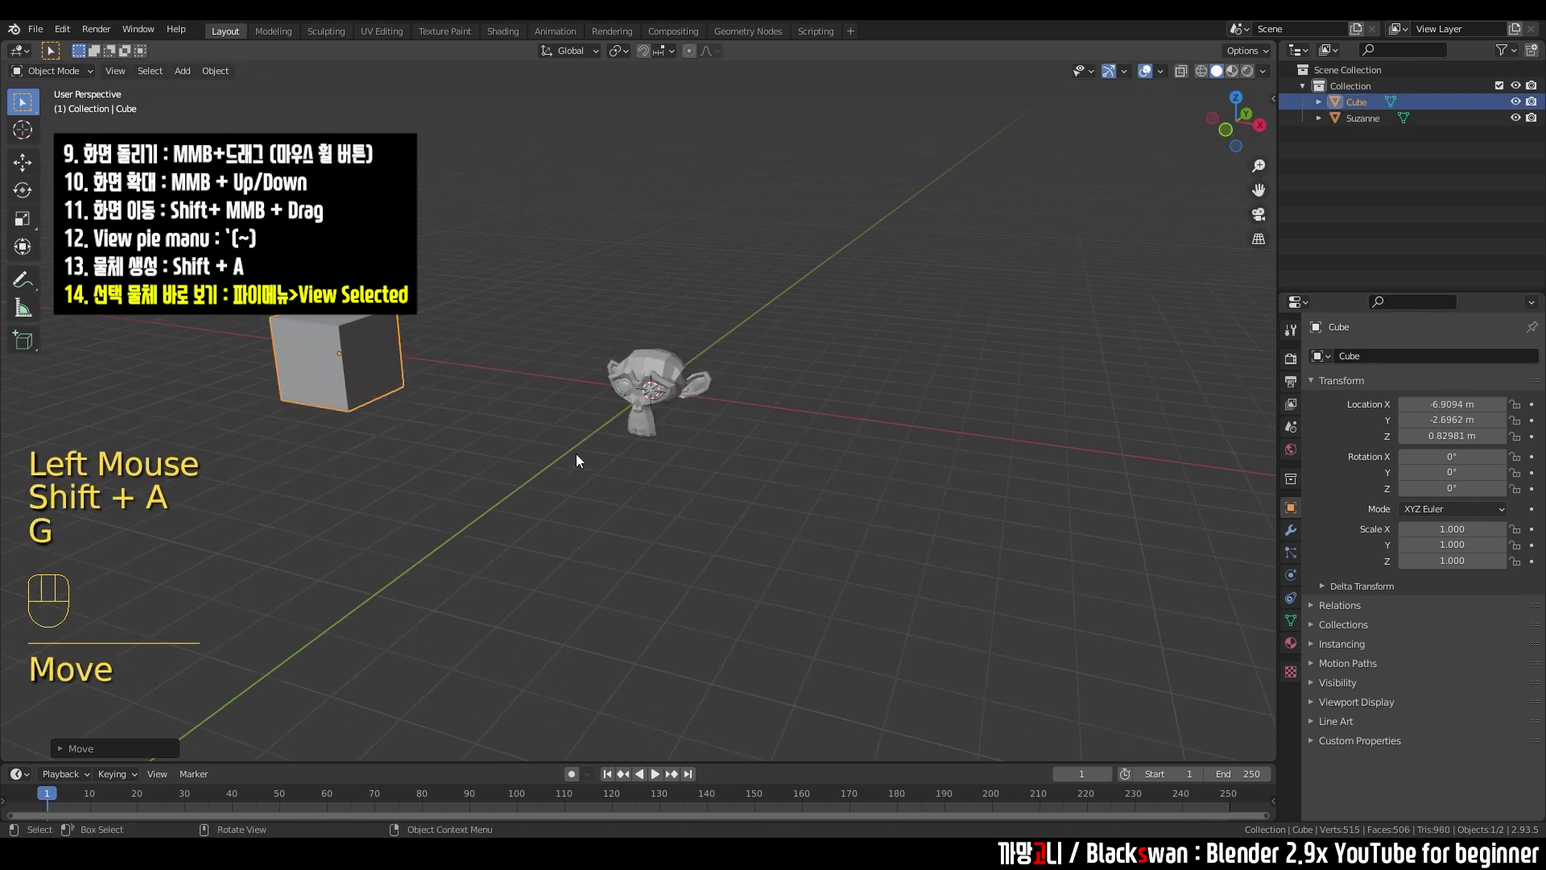
- Duplicate the cube, place the copy at about X 5.27 m, Y 3.25 m, Z 2.45 m and deselect it
{"action": "key", "text": "shift+d"}
{"action": "left_click", "coordinate": [925, 486]}
{"action": "left_click", "coordinate": [868, 505]}
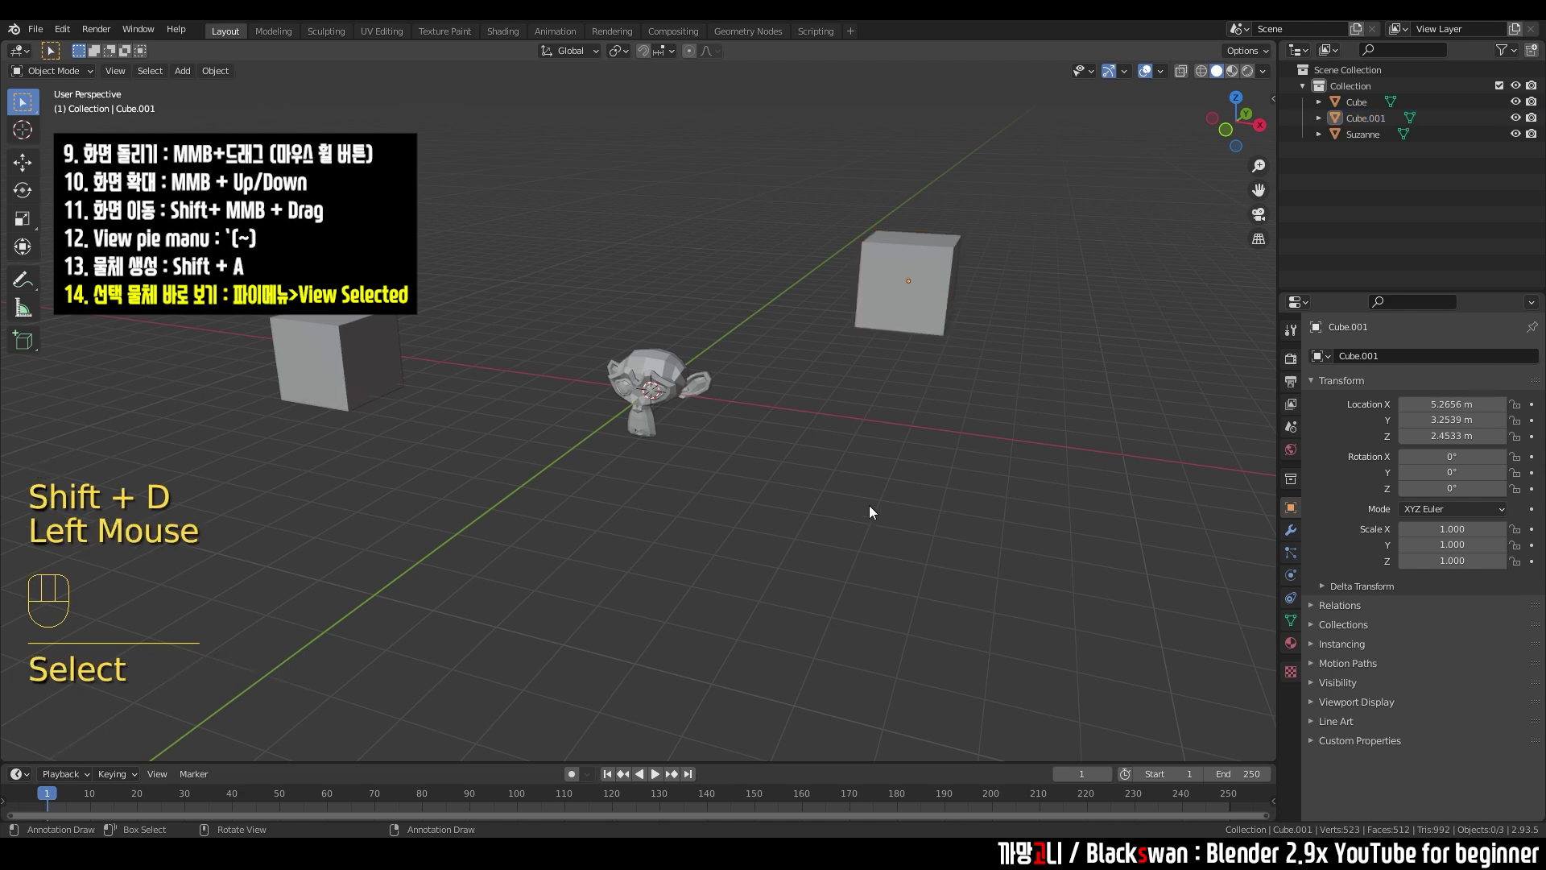
- Select the original cube and centre the viewport on it with View Selected
{"action": "left_click", "coordinate": [369, 353]}
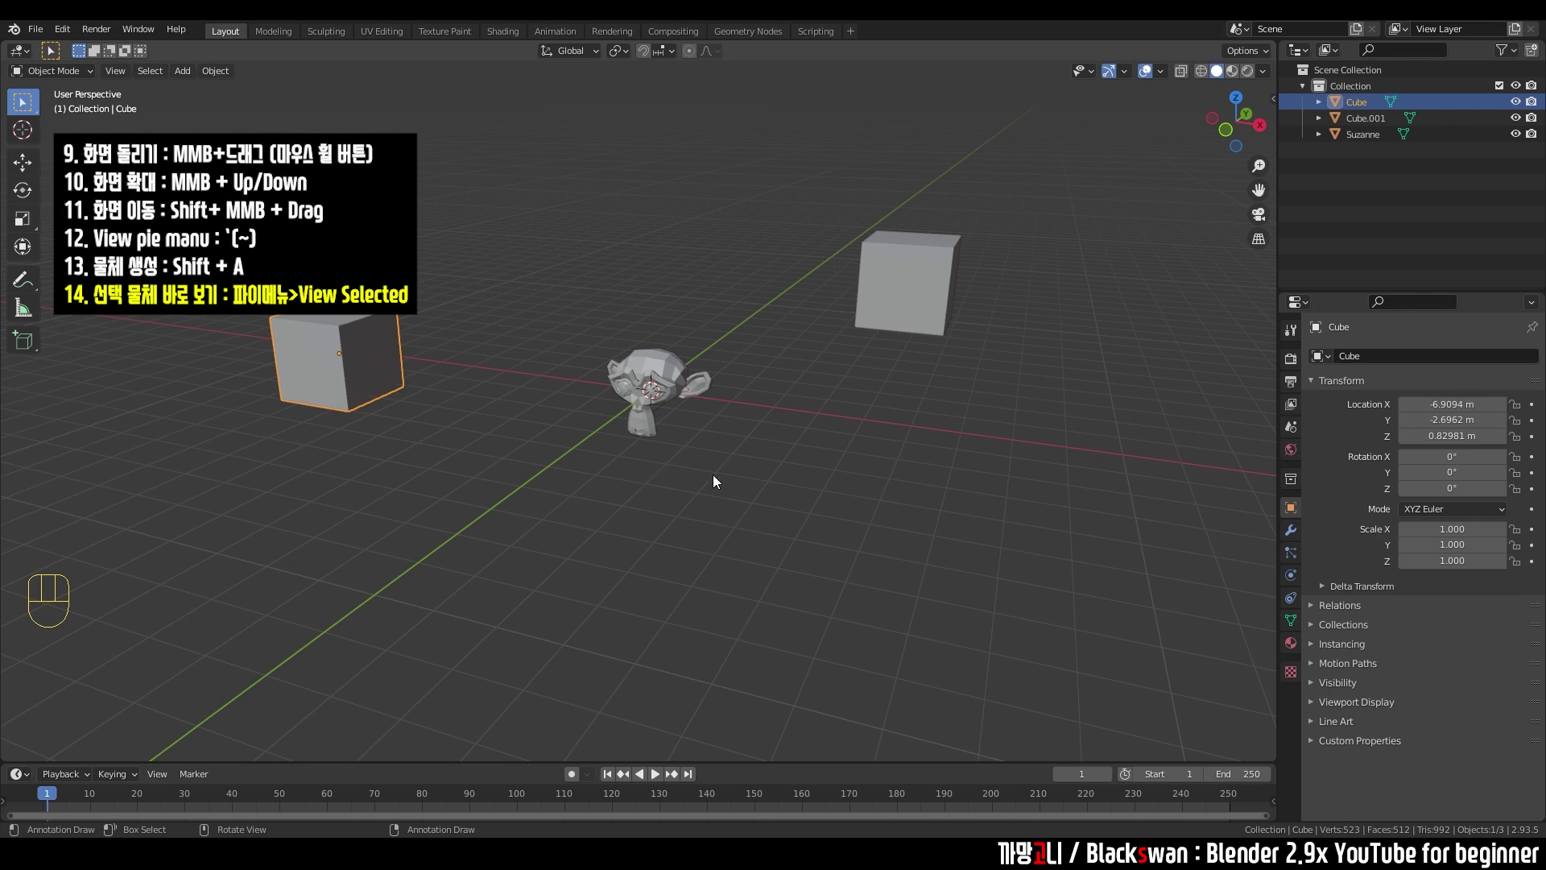
{"action": "key", "text": "grave"}
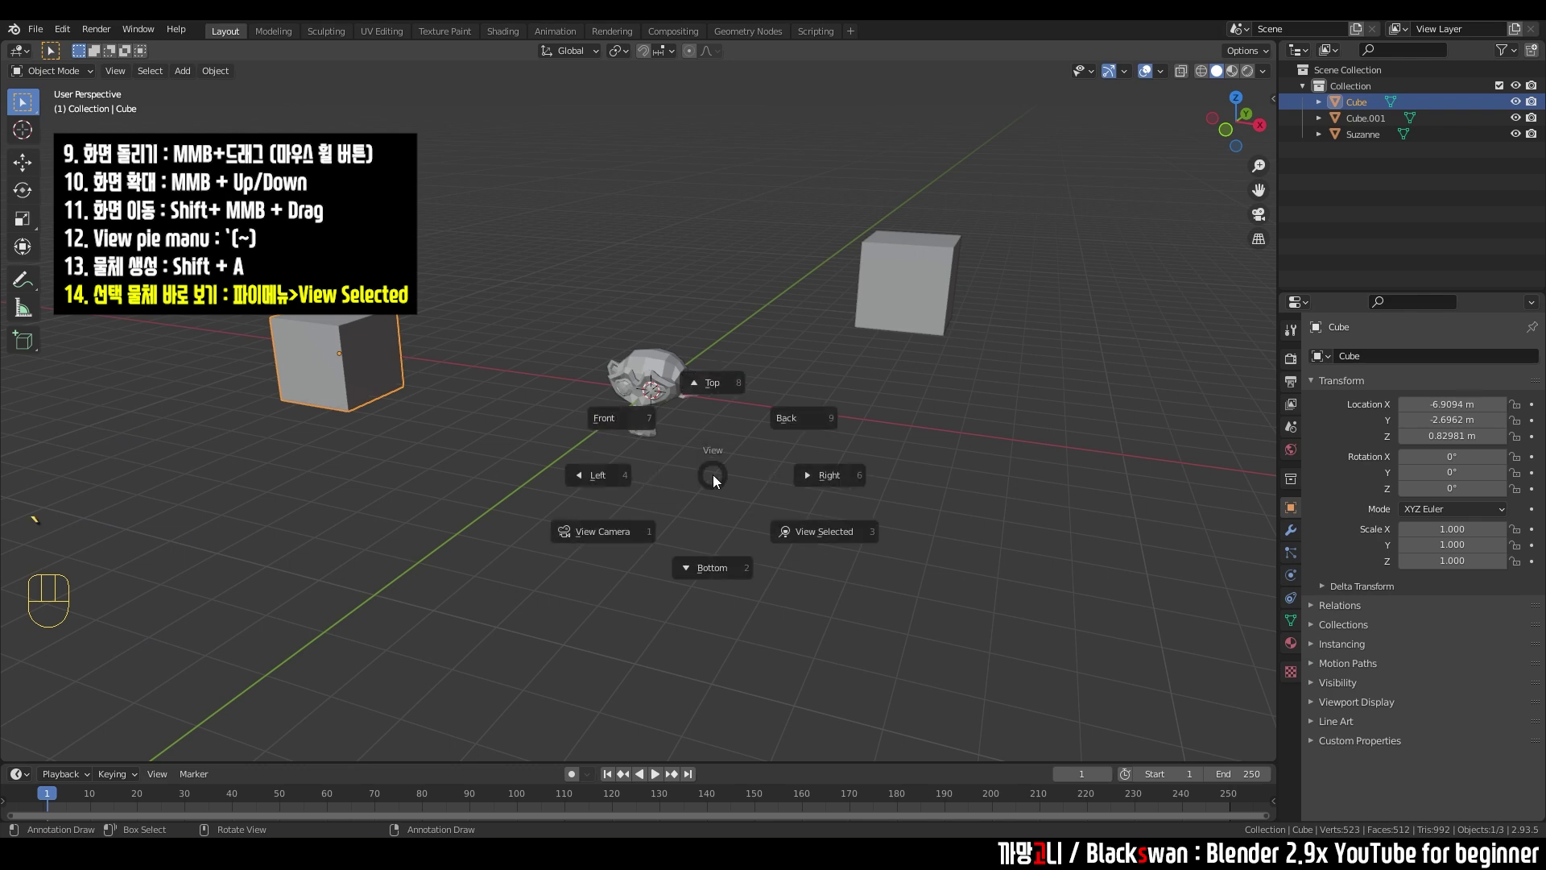
{"action": "left_click", "coordinate": [713, 475]}
{"action": "left_click", "coordinate": [383, 360]}
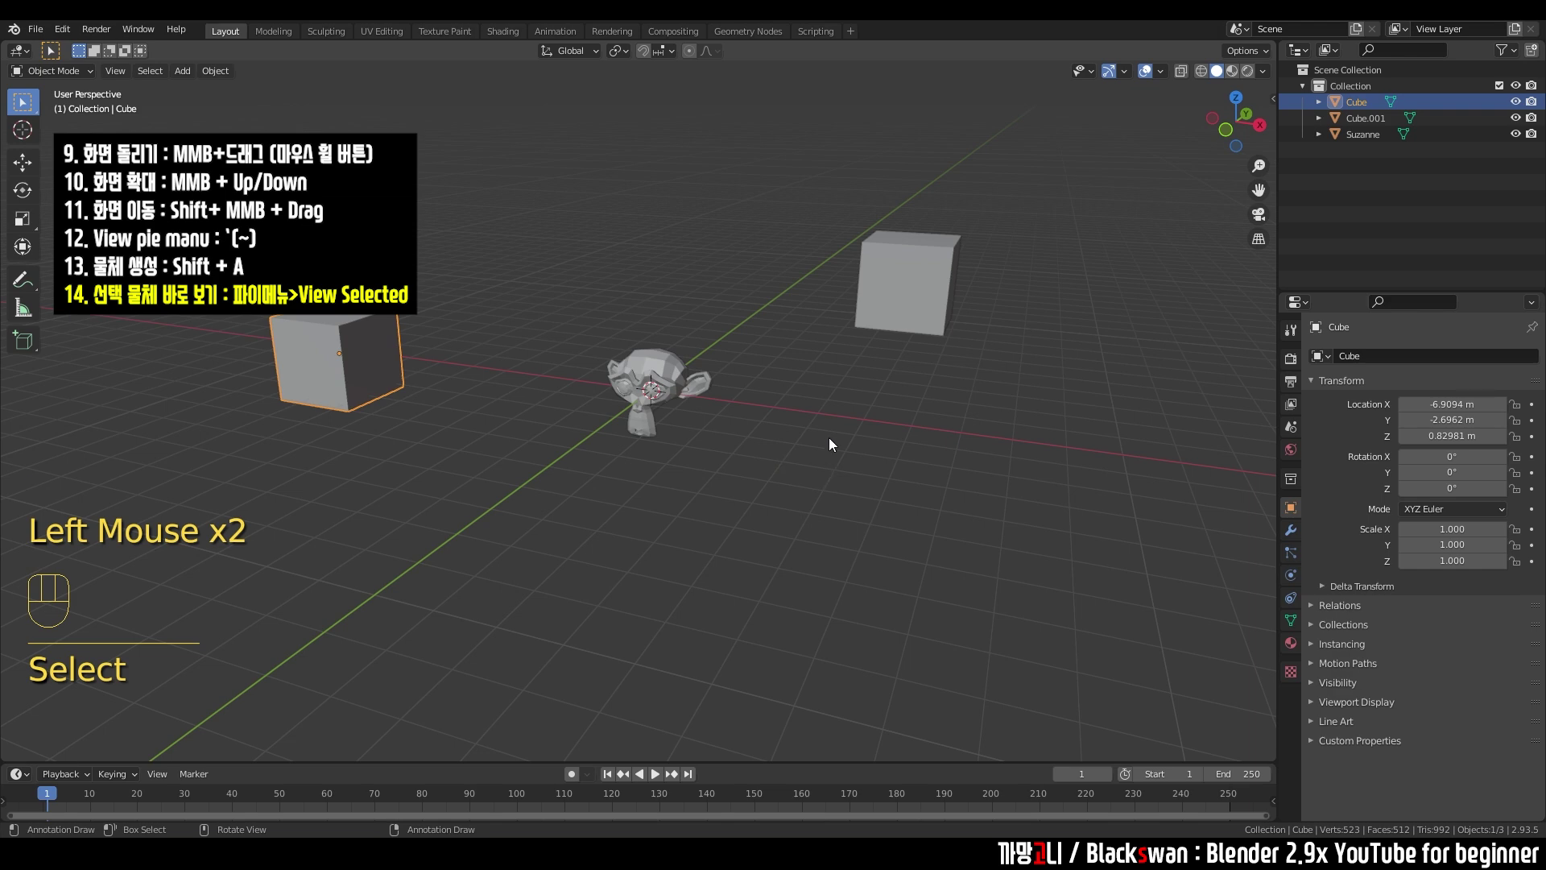
{"action": "key", "text": "grave"}
{"action": "left_click", "coordinate": [937, 498]}
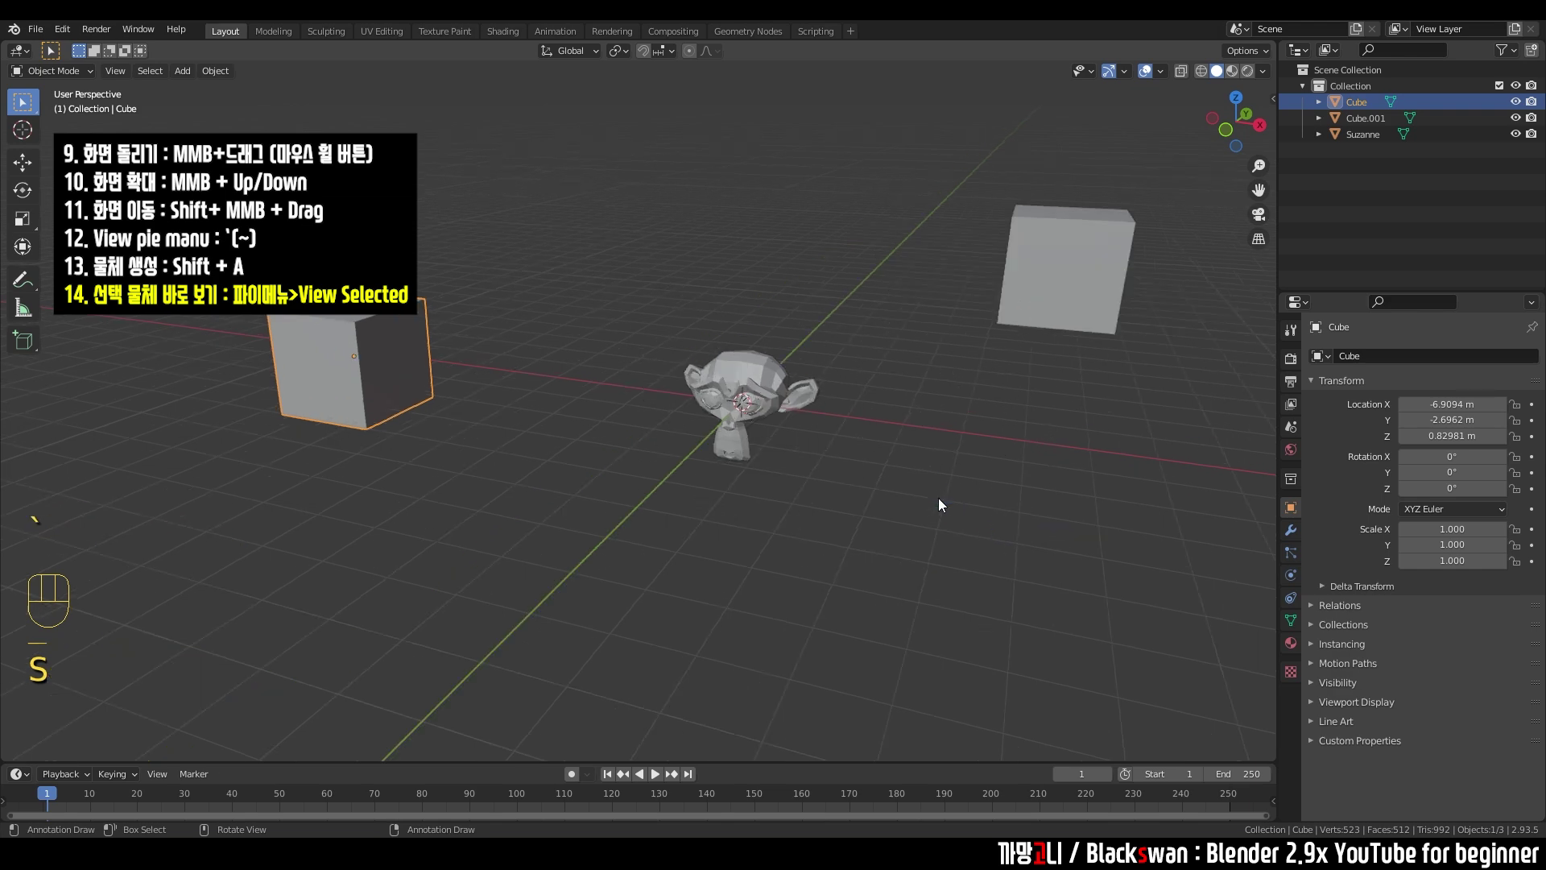
- Select the duplicated cube and frame it in the viewport with View Selected
{"action": "scroll", "coordinate": [746, 447], "scroll_direction": "down", "scroll_amount": 7}
{"action": "left_click", "coordinate": [962, 366]}
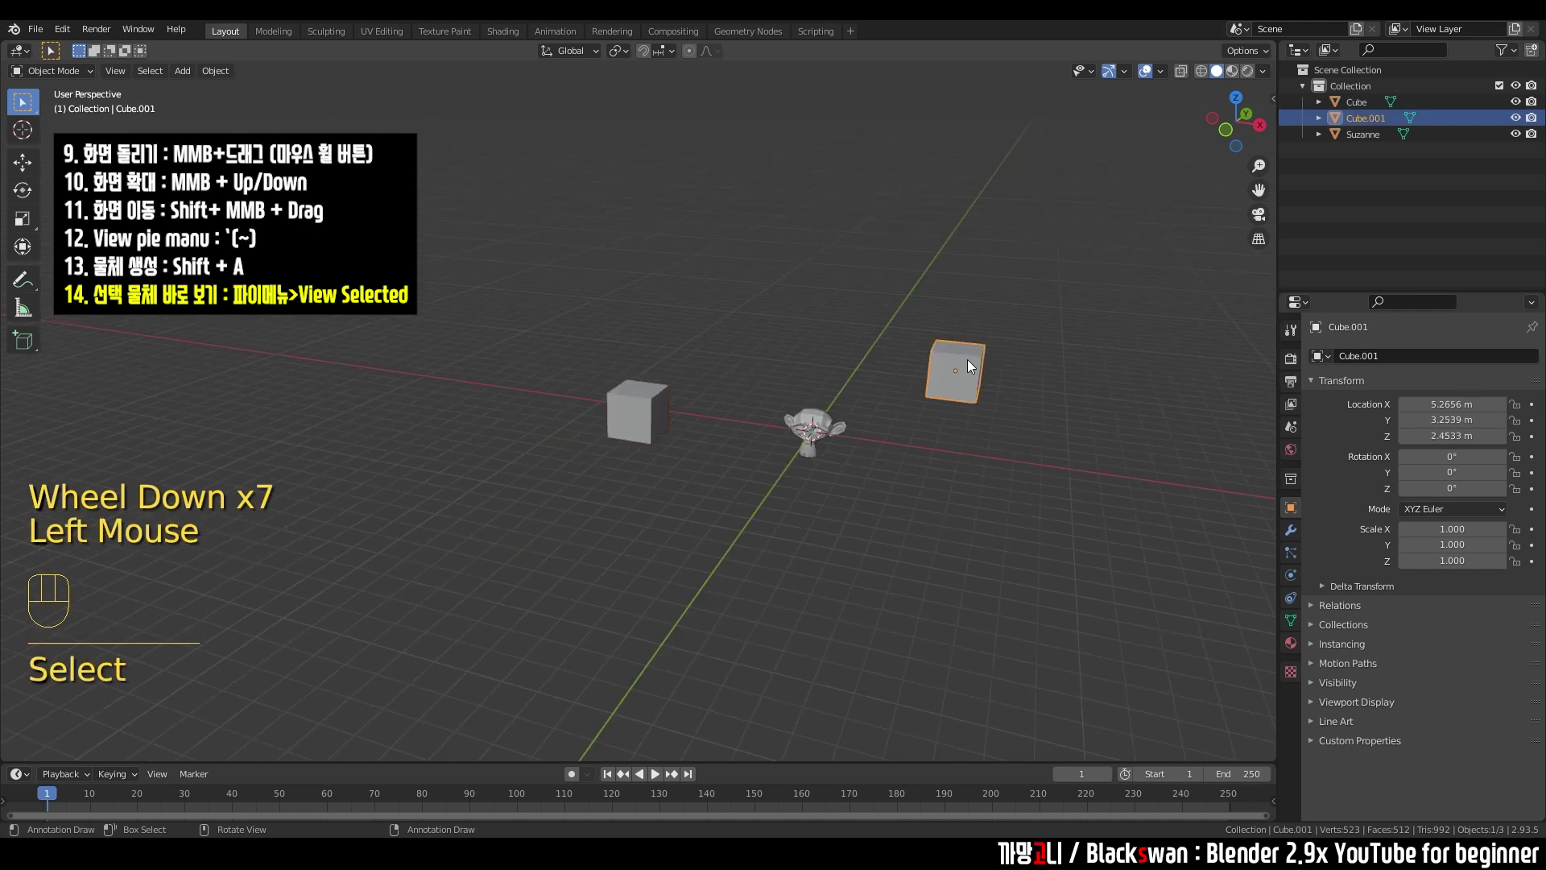
{"action": "key", "text": "grave"}
{"action": "left_click", "coordinate": [941, 554]}
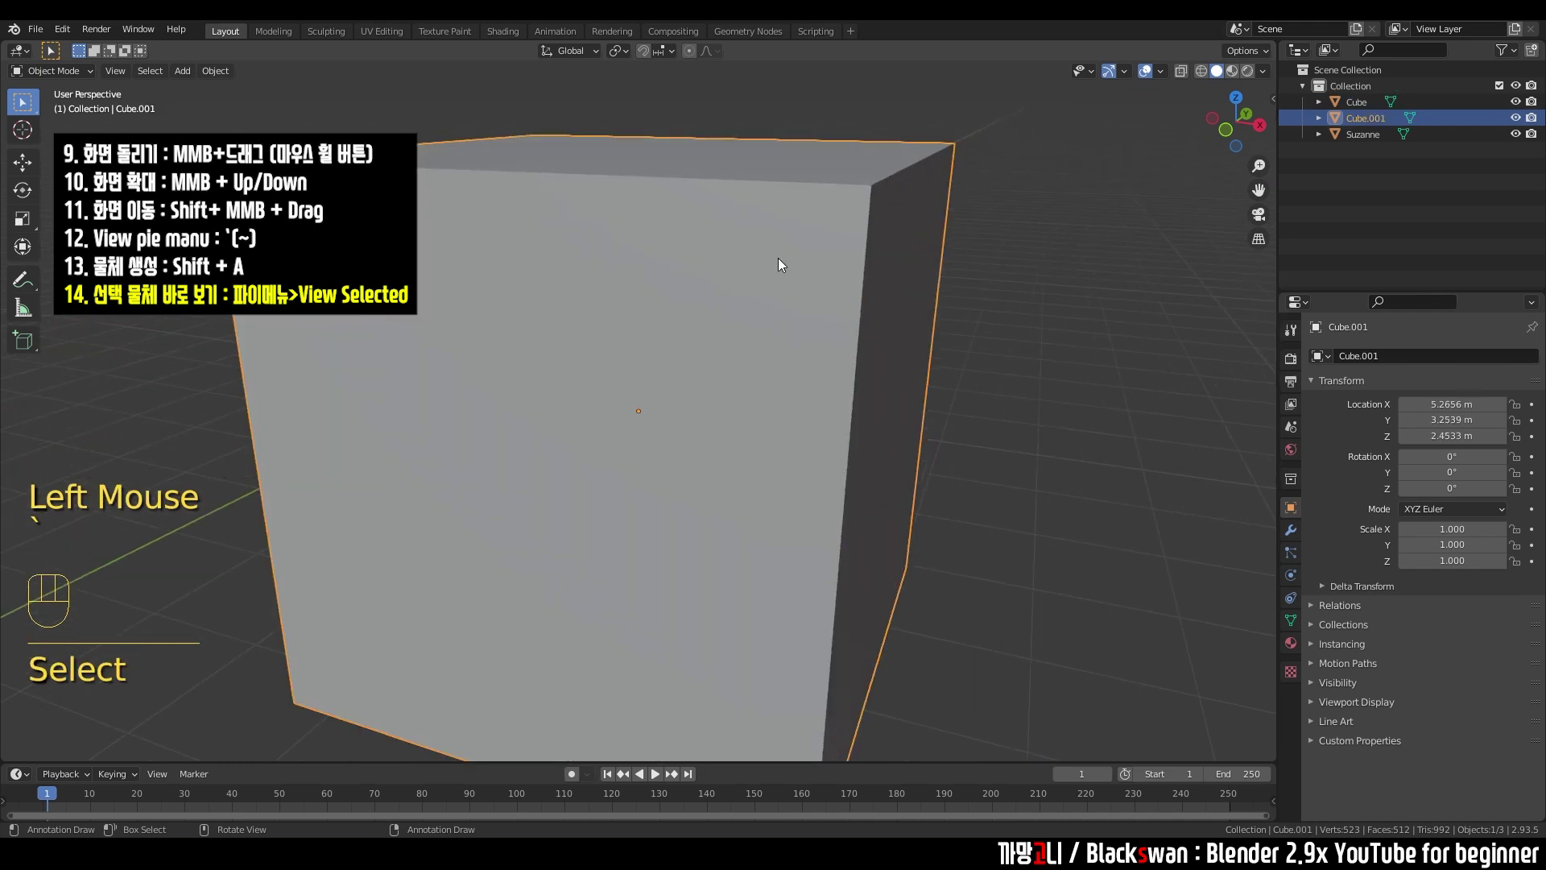
- Repeat View Selected twice on the duplicated cube, each time after moving the view away from it
{"action": "scroll", "coordinate": [823, 432], "scroll_direction": "down", "scroll_amount": 5}
{"action": "middle_click_drag", "start_coordinate": [496, 463], "coordinate": [725, 417], "text": "shift"}
{"action": "middle_click_drag", "start_coordinate": [725, 417], "coordinate": [790, 417]}
{"action": "key", "text": "grave"}
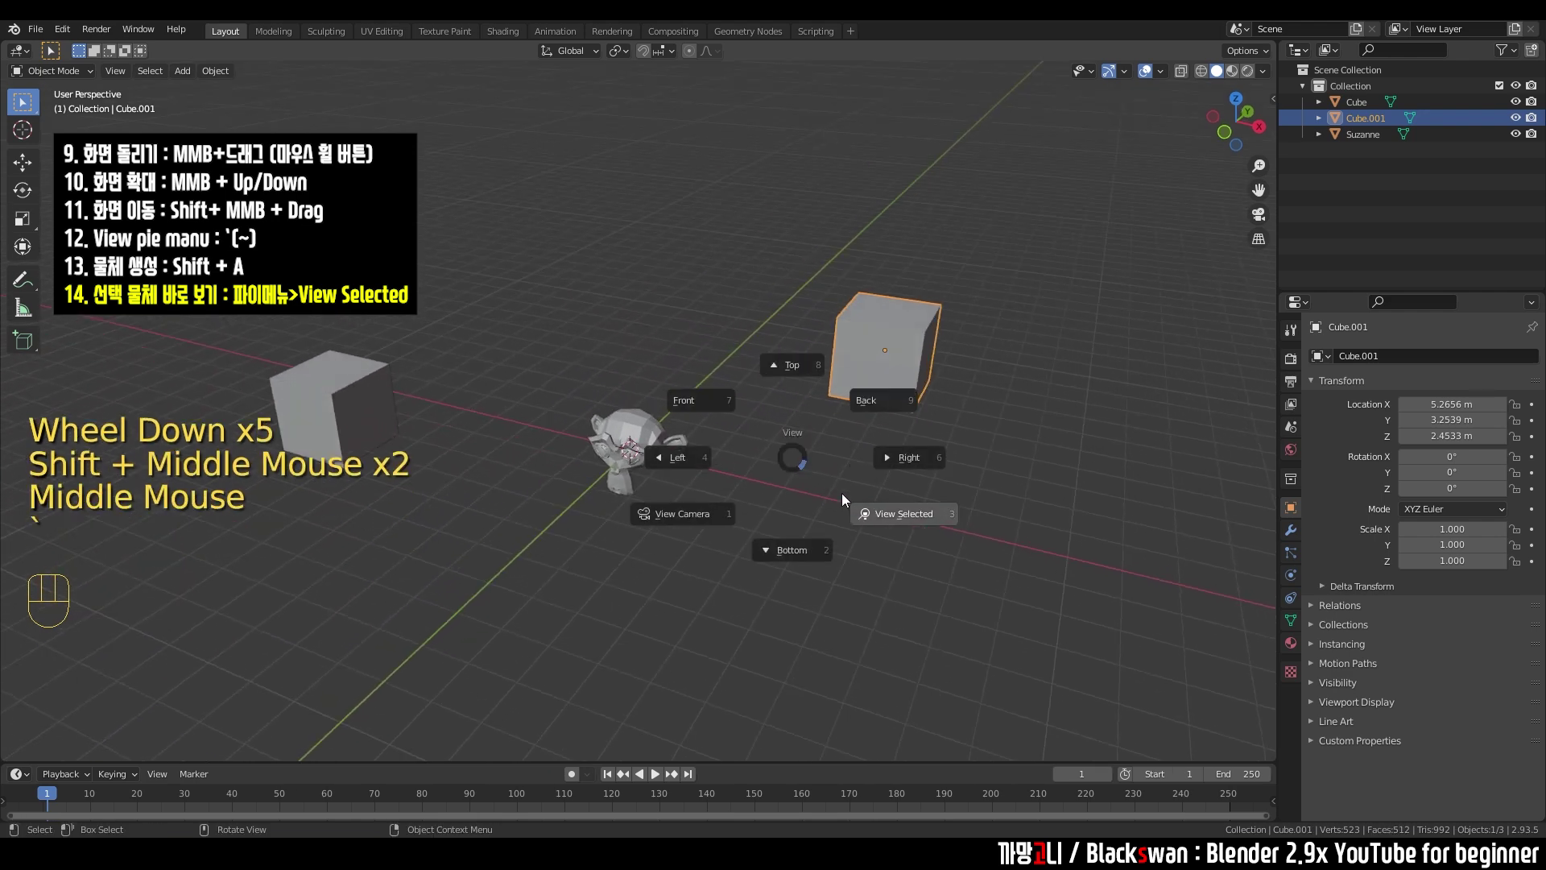
{"action": "left_click", "coordinate": [871, 513]}
{"action": "scroll", "coordinate": [866, 504], "scroll_direction": "down", "scroll_amount": 4}
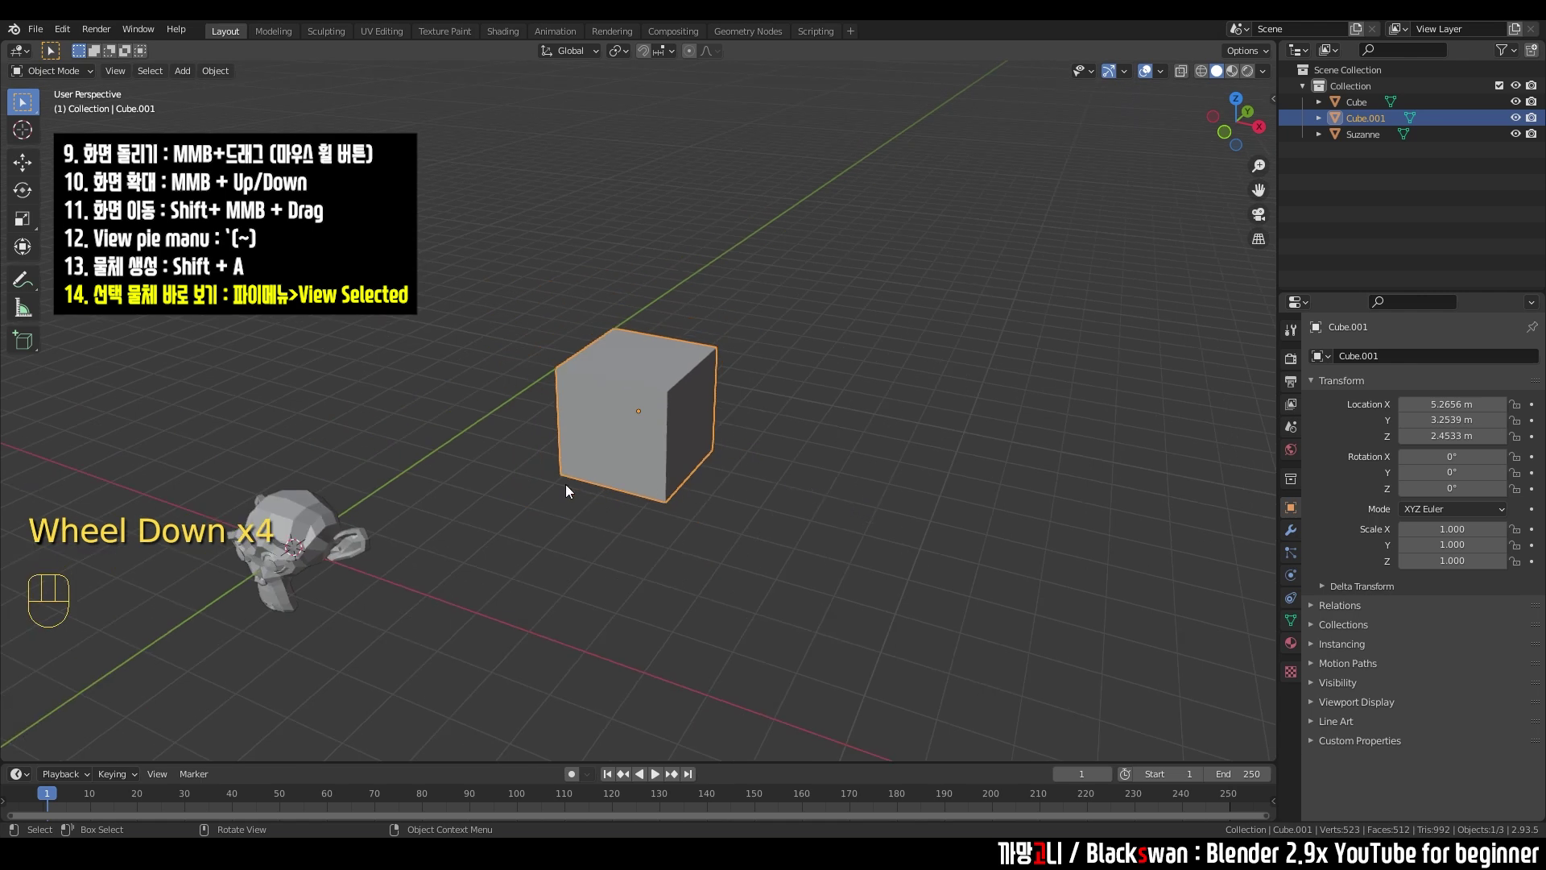
{"action": "middle_click_drag", "start_coordinate": [506, 512], "coordinate": [789, 461], "text": "shift"}
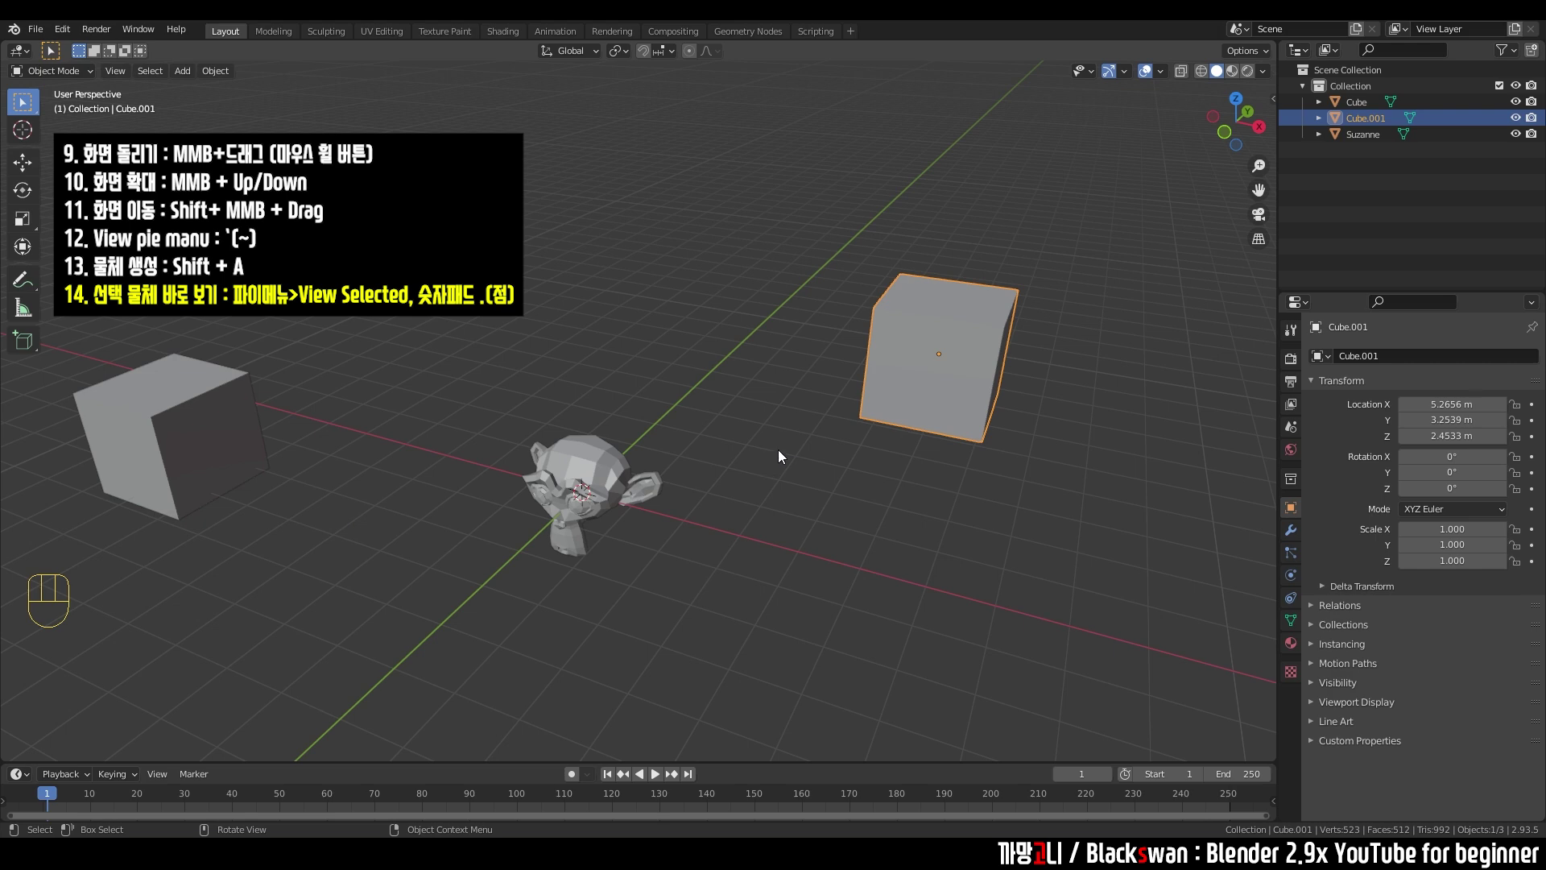
{"action": "key", "text": "KP_Decimal"}
{"action": "scroll", "coordinate": [816, 445], "scroll_direction": "down", "scroll_amount": 5}
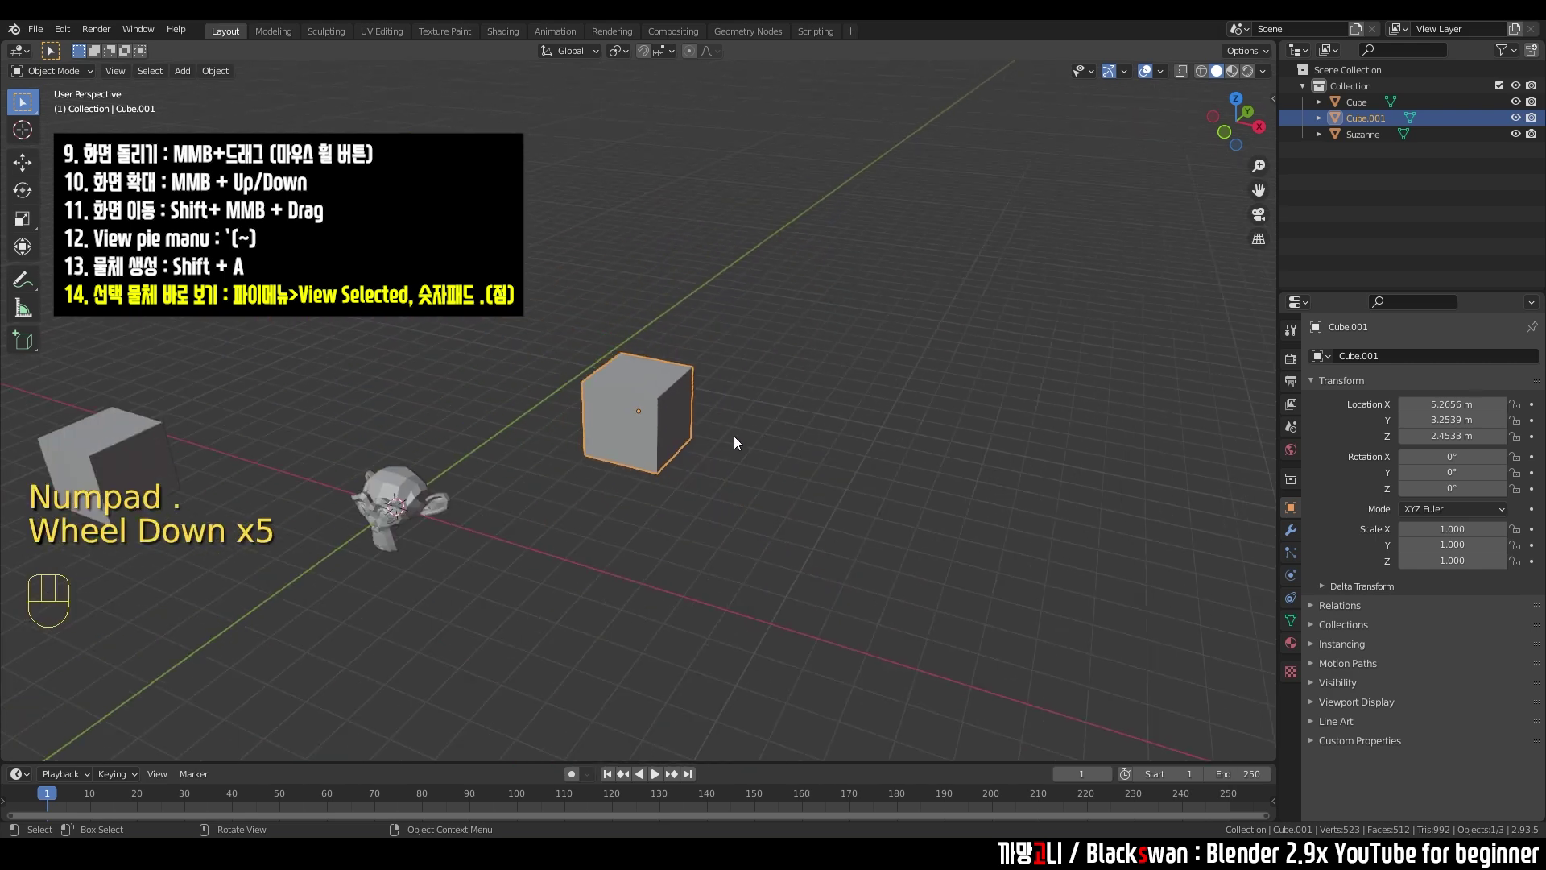
- Frame the original cube and the monkey head one after the other with View Selected
{"action": "left_click", "coordinate": [110, 445]}
{"action": "key", "text": "KP_Decimal"}
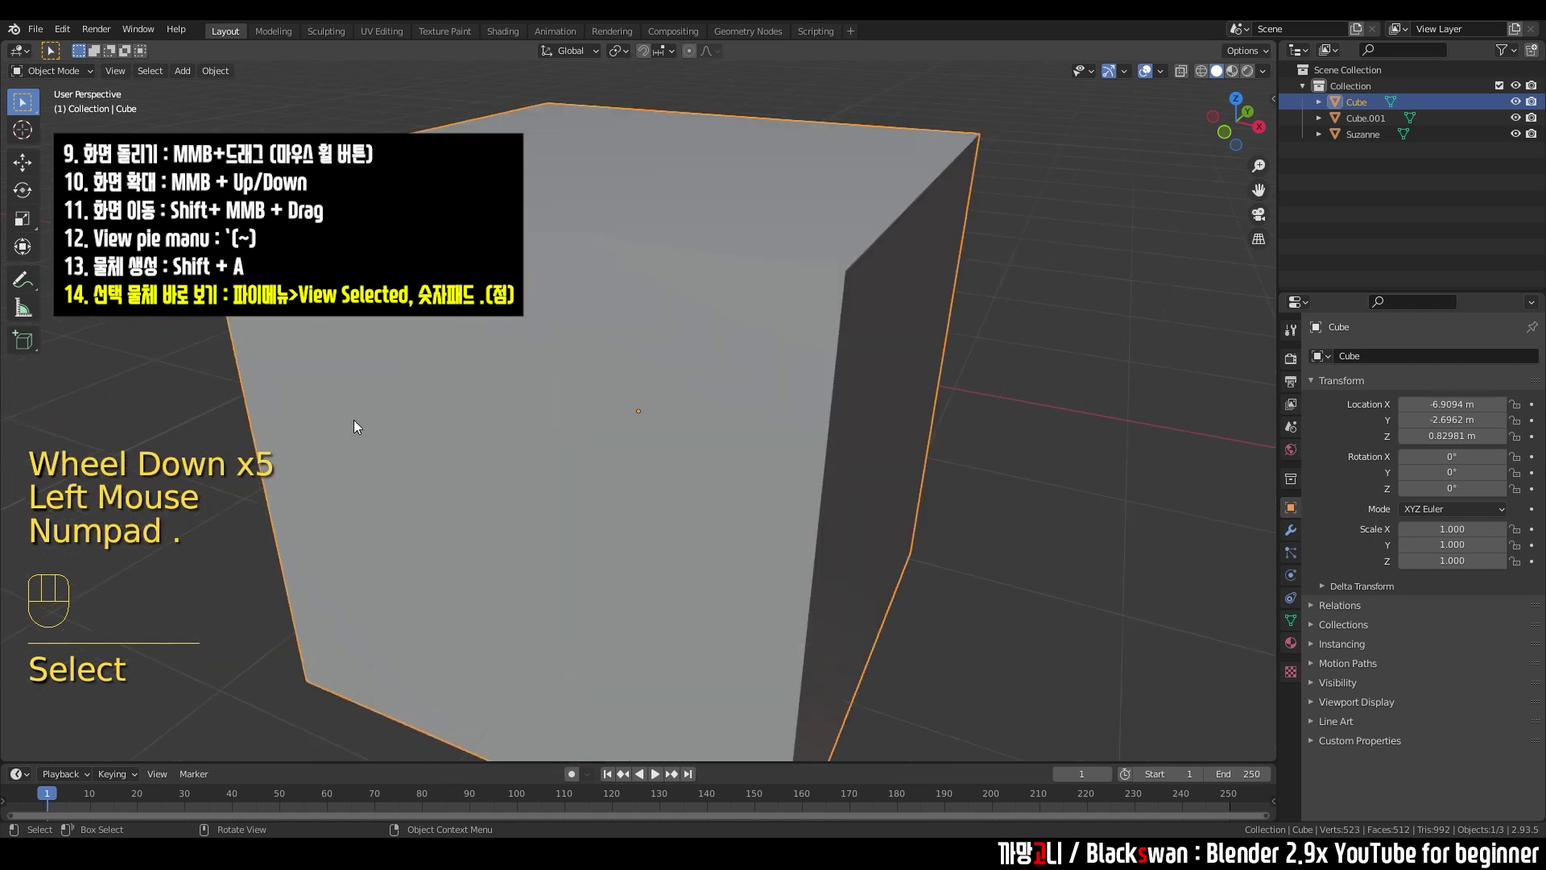
{"action": "scroll", "coordinate": [354, 427], "scroll_direction": "down", "scroll_amount": 5}
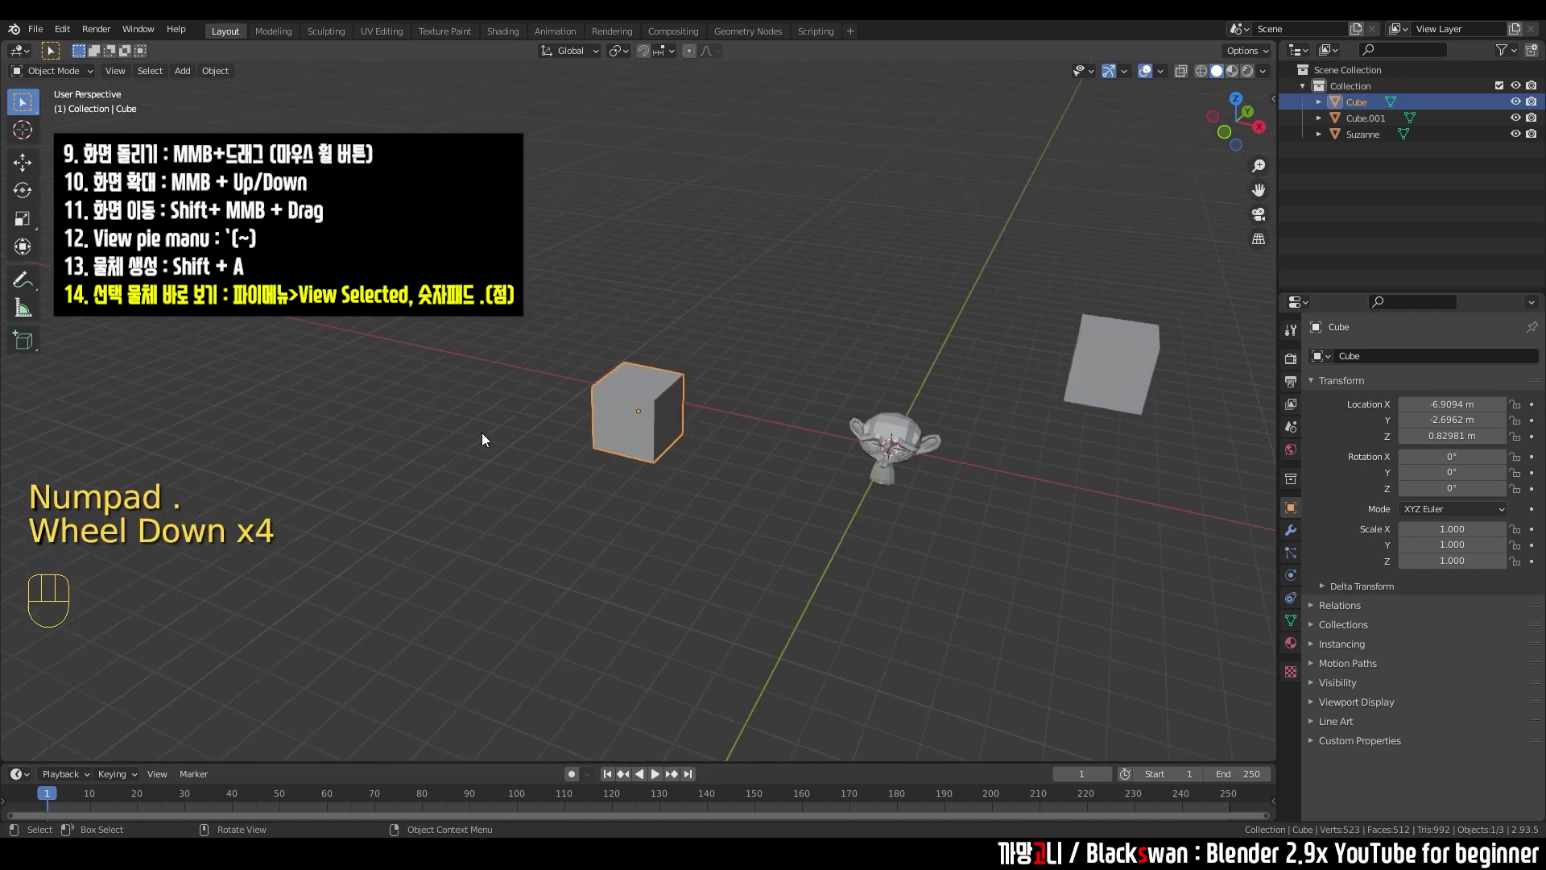
{"action": "left_click", "coordinate": [840, 448]}
{"action": "key", "text": "KP_Decimal"}
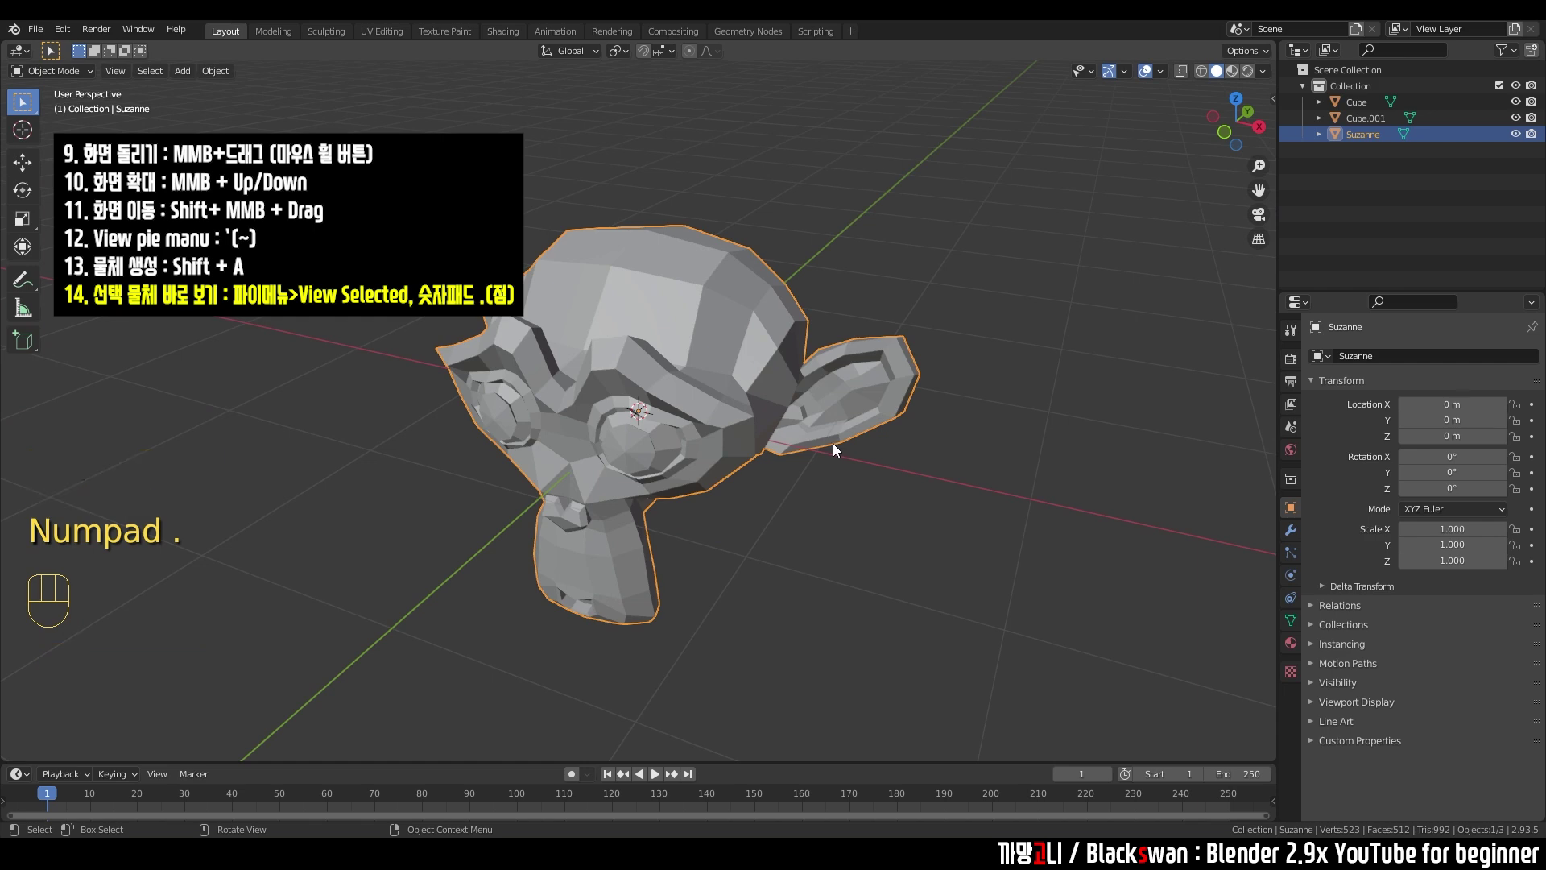
- Orbit and zoom around the monkey head from the front, and deselect it
{"action": "scroll", "coordinate": [830, 446], "scroll_direction": "down", "scroll_amount": 2}
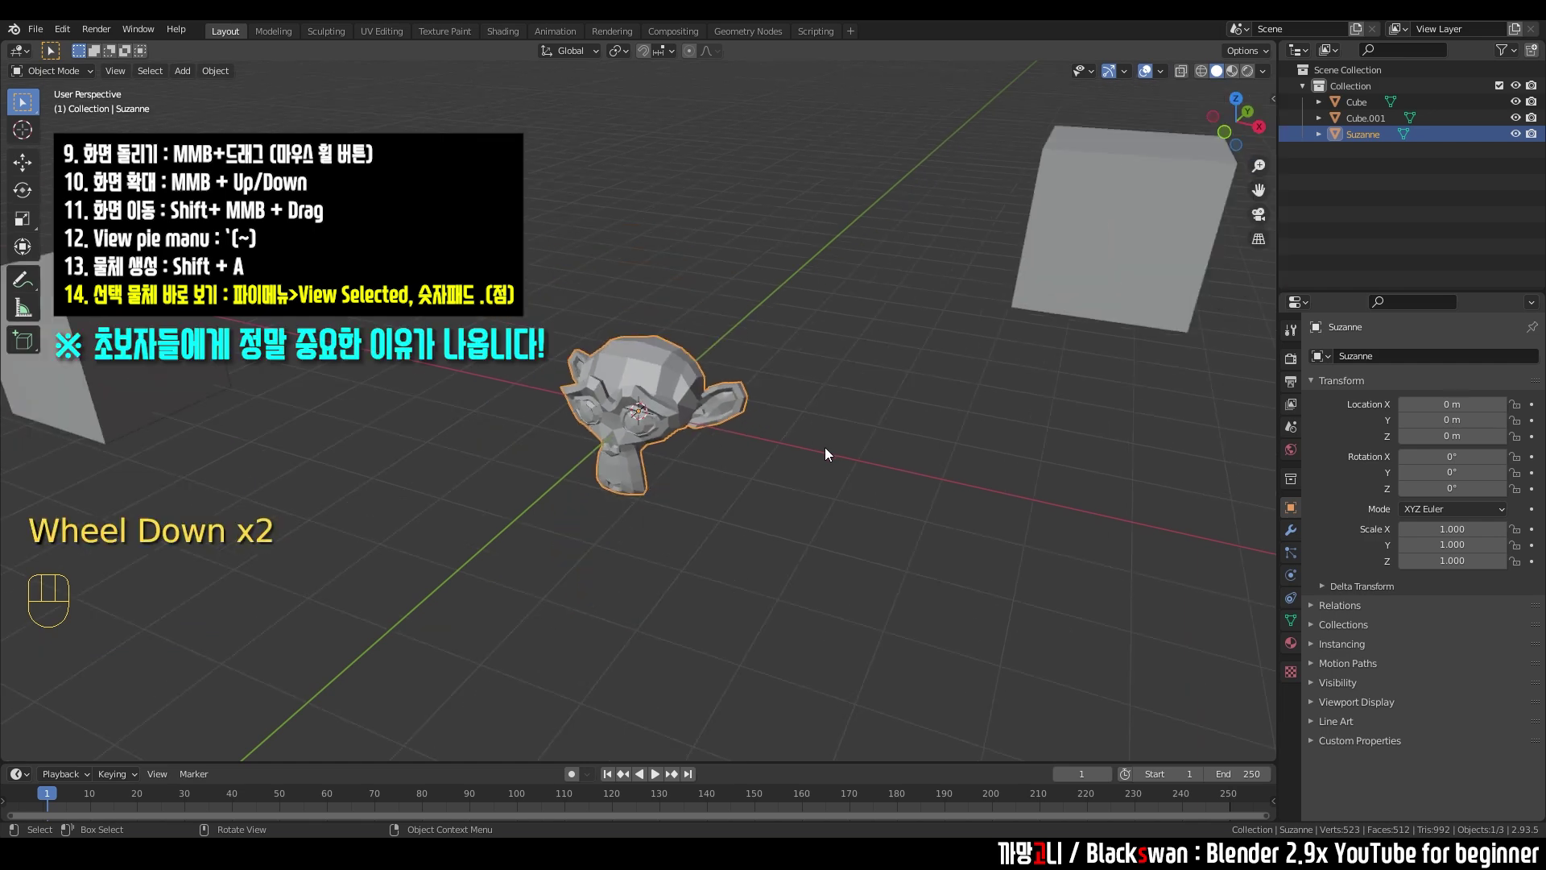
{"action": "mouse_move", "coordinate": [823, 437]}
{"action": "middle_mouse_down"}
{"action": "mouse_move", "coordinate": [792, 465]}
{"action": "mouse_move", "coordinate": [818, 459]}
{"action": "middle_mouse_up"}
{"action": "scroll", "coordinate": [815, 462], "scroll_direction": "up", "scroll_amount": 7}
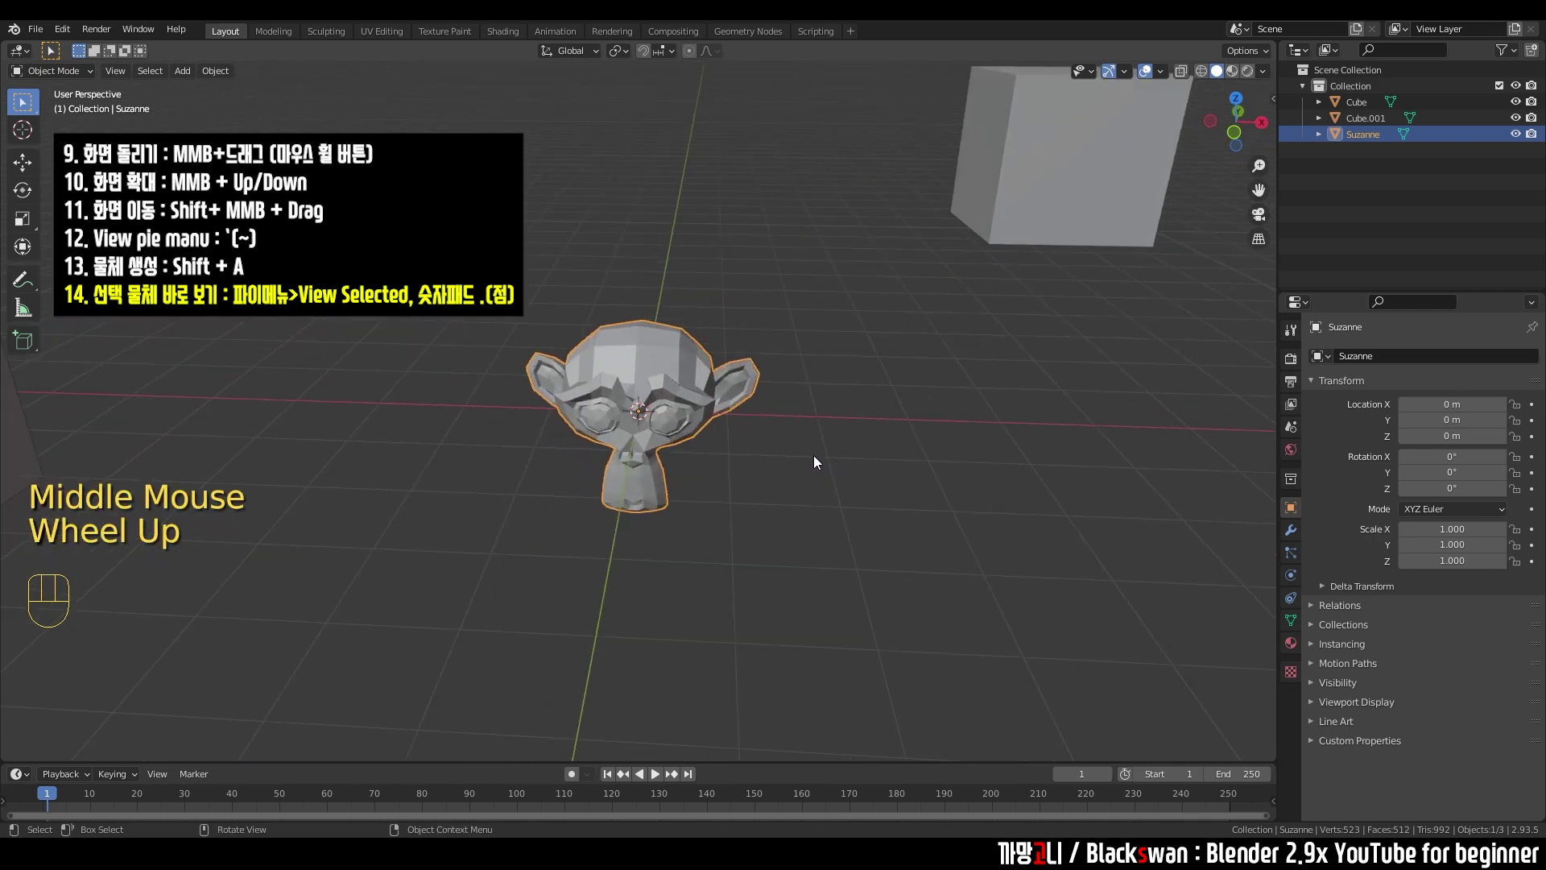
{"action": "scroll", "coordinate": [814, 455], "scroll_direction": "down", "scroll_amount": 7}
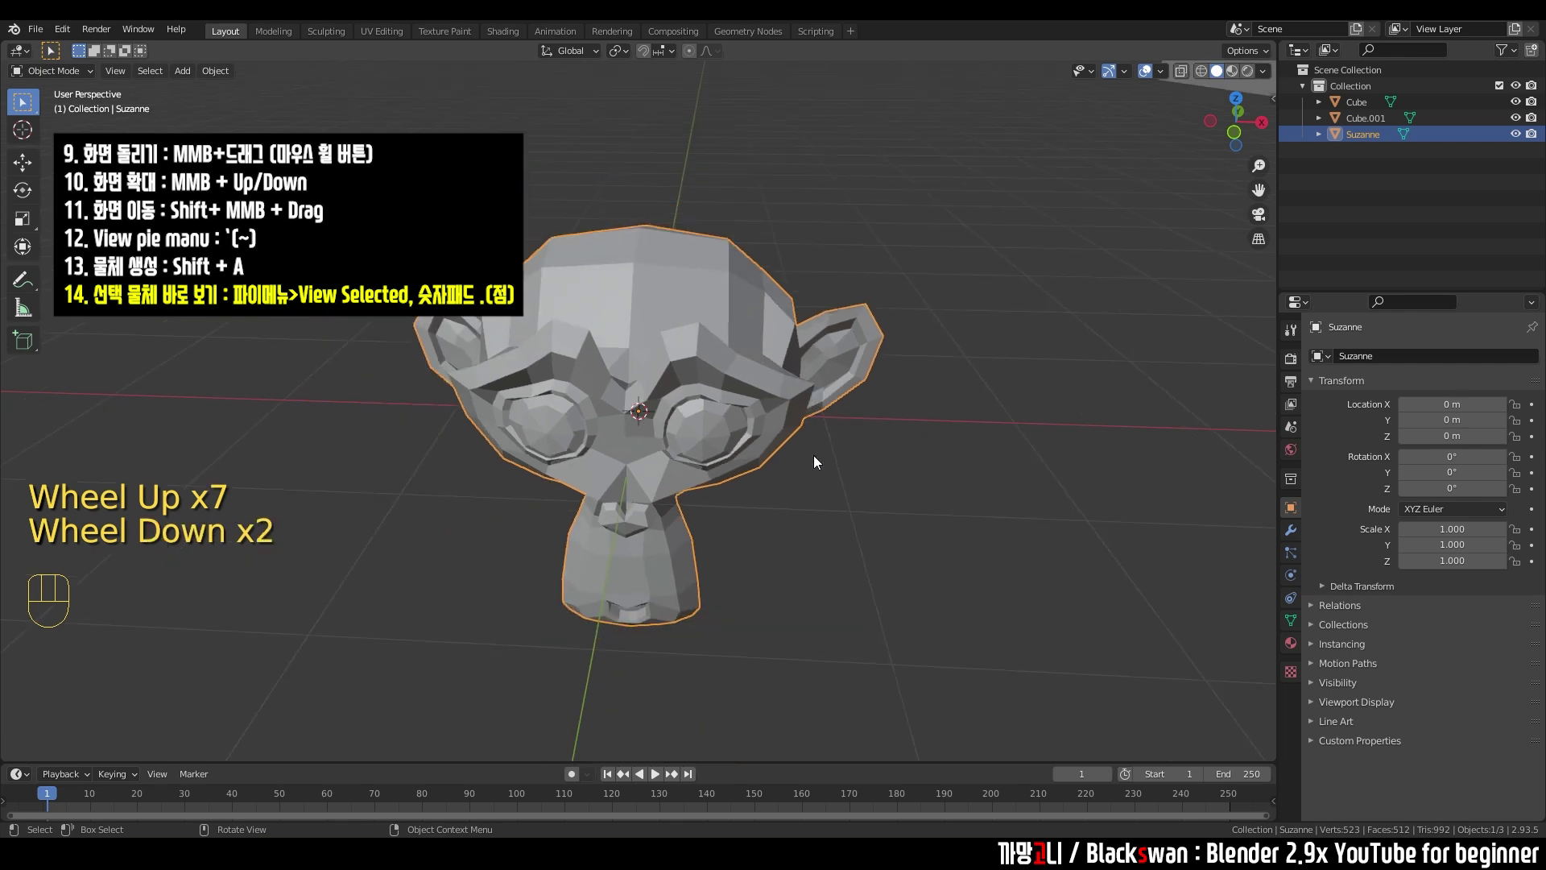
{"action": "middle_click_drag", "start_coordinate": [766, 457], "coordinate": [678, 480], "text": "shift"}
{"action": "left_click", "coordinate": [749, 482]}
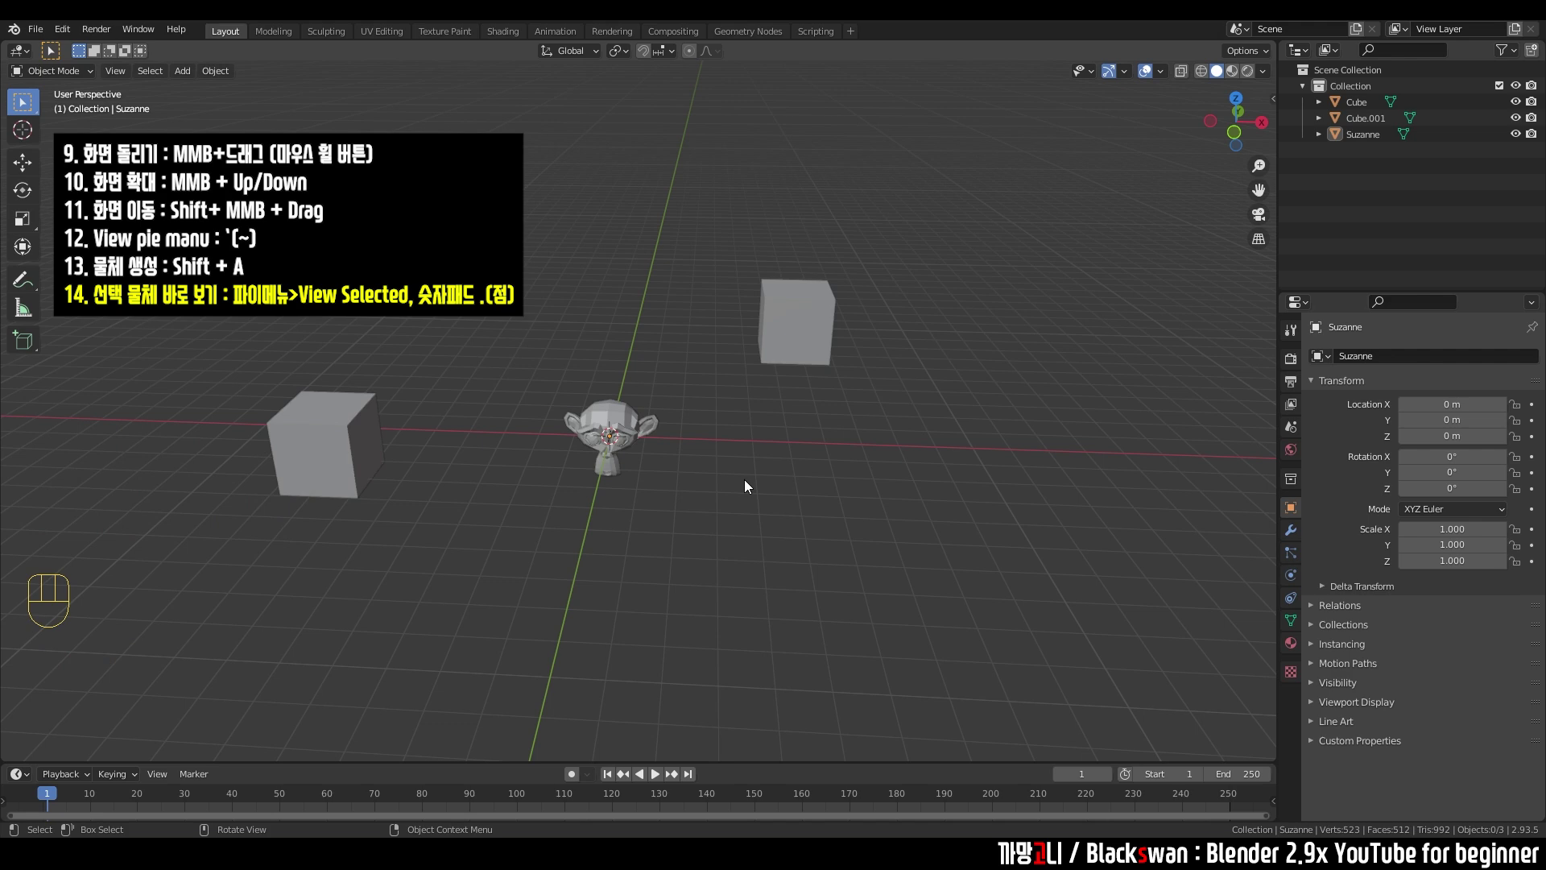
- Select the duplicated cube and zoom in towards its lower edge as close as the view allows
{"action": "middle_click_drag", "start_coordinate": [755, 475], "coordinate": [765, 491]}
{"action": "left_click", "coordinate": [810, 320]}
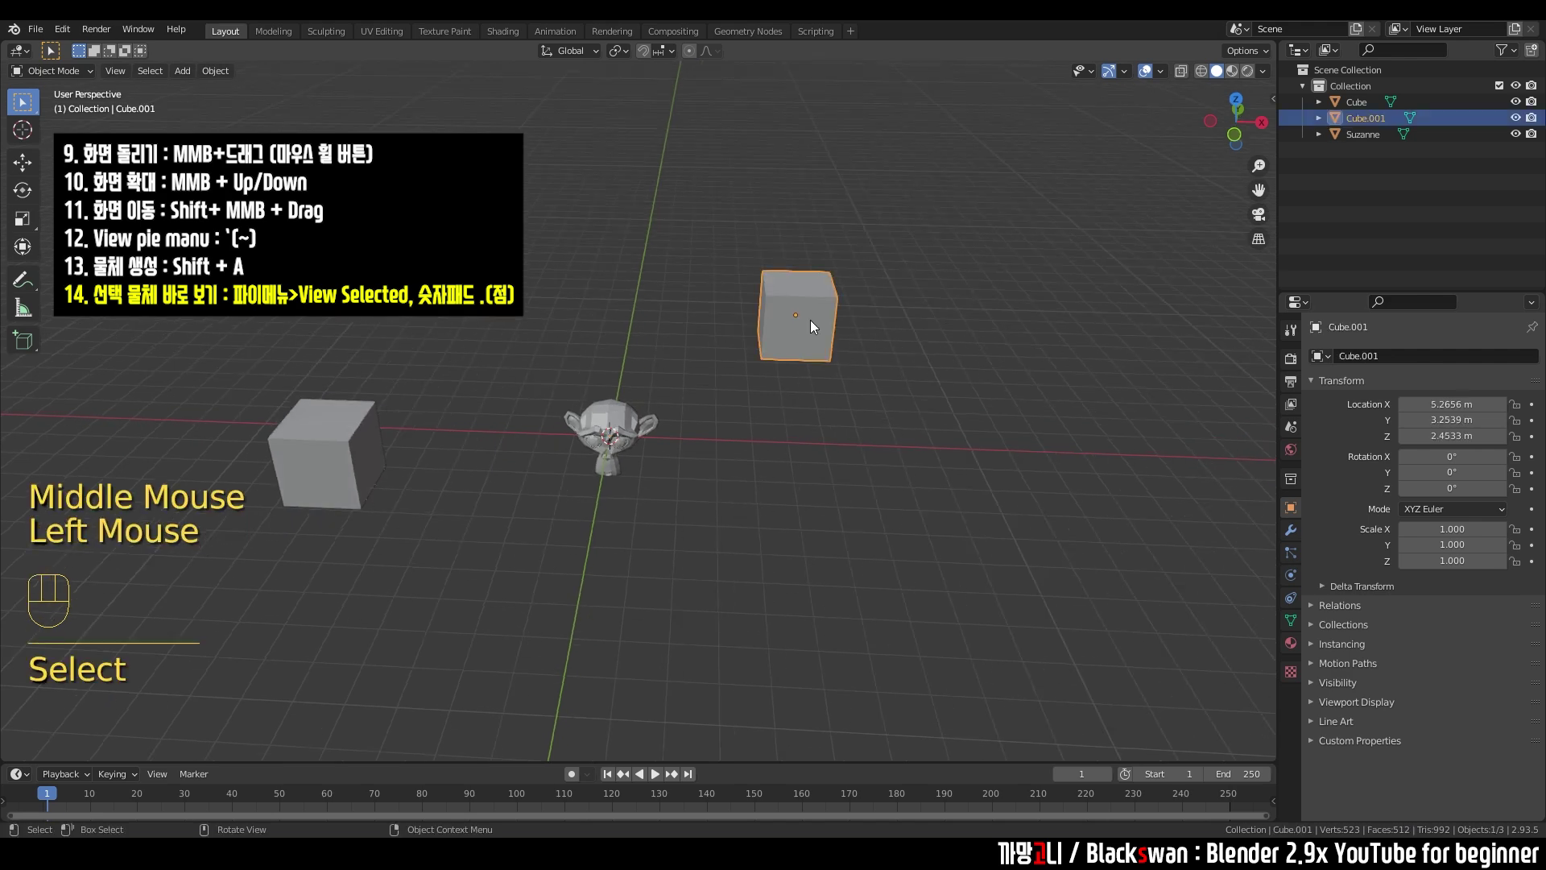
{"action": "scroll", "coordinate": [816, 397], "scroll_direction": "up", "scroll_amount": 2}
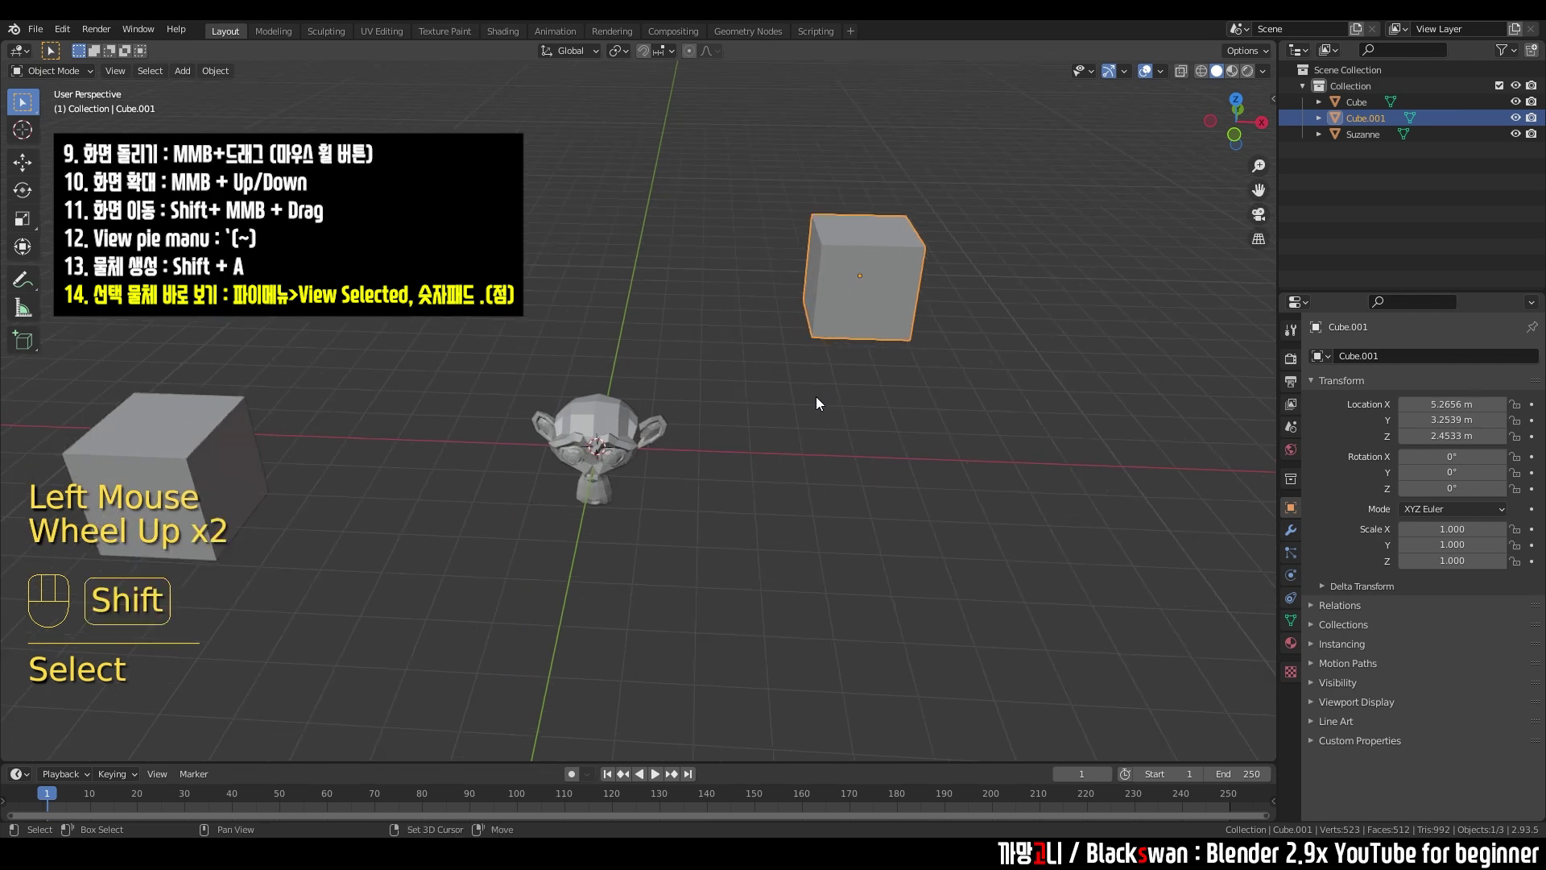
{"action": "mouse_move", "coordinate": [815, 396]}
{"action": "middle_mouse_down", "text": "shift"}
{"action": "mouse_move", "coordinate": [756, 453]}
{"action": "mouse_move", "coordinate": [799, 413]}
{"action": "middle_mouse_up", "text": "shift"}
{"action": "scroll", "coordinate": [757, 455], "scroll_direction": "up", "scroll_amount": 2}
{"action": "scroll", "coordinate": [799, 413], "scroll_direction": "up", "scroll_amount": 1}
{"action": "scroll", "coordinate": [799, 414], "scroll_direction": "up", "scroll_amount": 15}
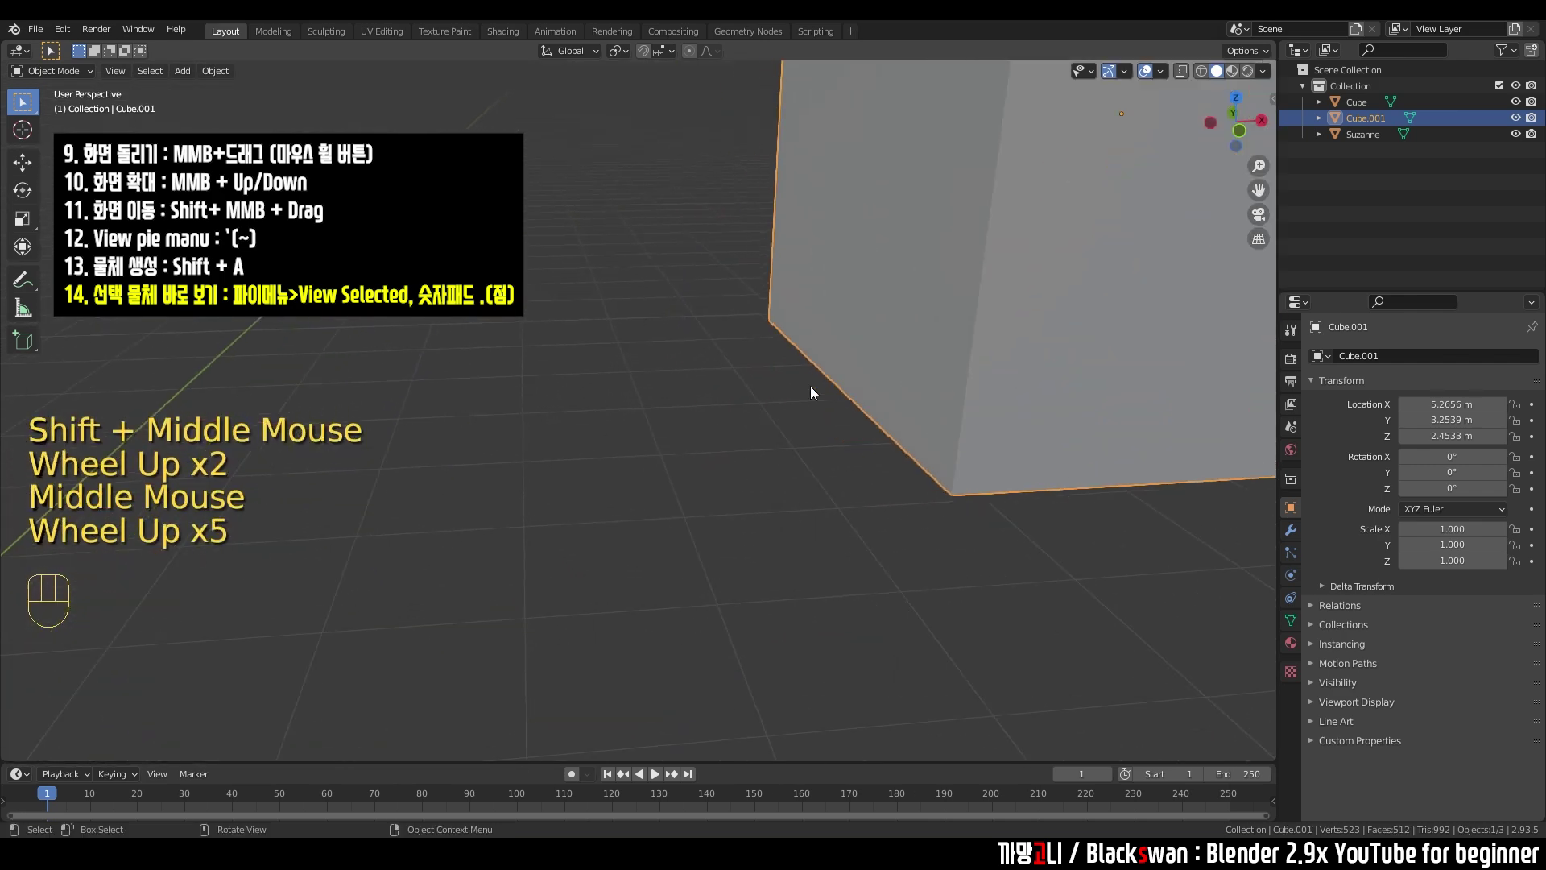
{"action": "scroll", "coordinate": [797, 389], "scroll_direction": "up", "scroll_amount": 7}
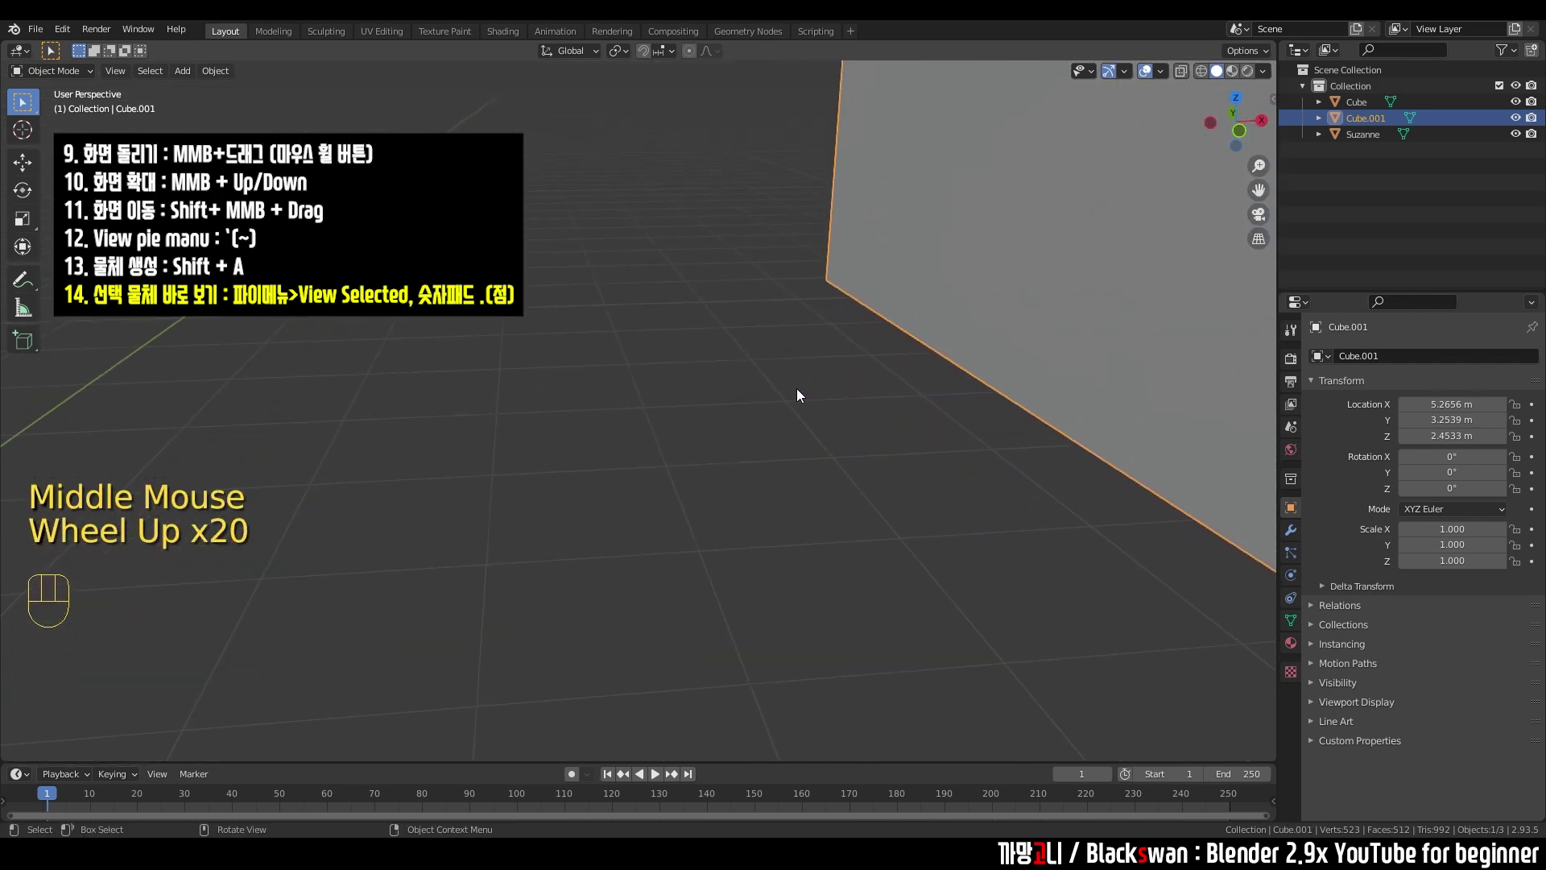
{"action": "scroll", "coordinate": [765, 403], "scroll_direction": "down", "scroll_amount": 1}
{"action": "scroll", "coordinate": [766, 395], "scroll_direction": "up", "scroll_amount": 3}
{"action": "scroll", "coordinate": [766, 394], "scroll_direction": "up", "scroll_amount": 2}
{"action": "scroll", "coordinate": [766, 394], "scroll_direction": "down", "scroll_amount": 1}
- Orbit and pan around the duplicated cube at close range to examine its faces and lower corner
{"action": "middle_click_drag", "start_coordinate": [618, 412], "coordinate": [520, 392]}
{"action": "middle_click_drag", "start_coordinate": [519, 392], "coordinate": [628, 402]}
{"action": "middle_click_drag", "start_coordinate": [628, 403], "coordinate": [708, 409]}
{"action": "middle_click_drag", "start_coordinate": [725, 409], "coordinate": [799, 412], "text": "shift"}
{"action": "middle_click", "coordinate": [659, 432], "text": "shift"}
{"action": "scroll", "coordinate": [659, 432], "scroll_direction": "down", "scroll_amount": 10}
{"action": "scroll", "coordinate": [662, 435], "scroll_direction": "down", "scroll_amount": 2}
{"action": "middle_click_drag", "start_coordinate": [662, 435], "coordinate": [741, 427], "text": "shift"}
{"action": "middle_click_drag", "start_coordinate": [741, 427], "coordinate": [705, 436]}
{"action": "middle_click_drag", "start_coordinate": [919, 359], "coordinate": [664, 366], "text": "shift"}
{"action": "middle_click_drag", "start_coordinate": [663, 365], "coordinate": [601, 369], "text": "shift"}
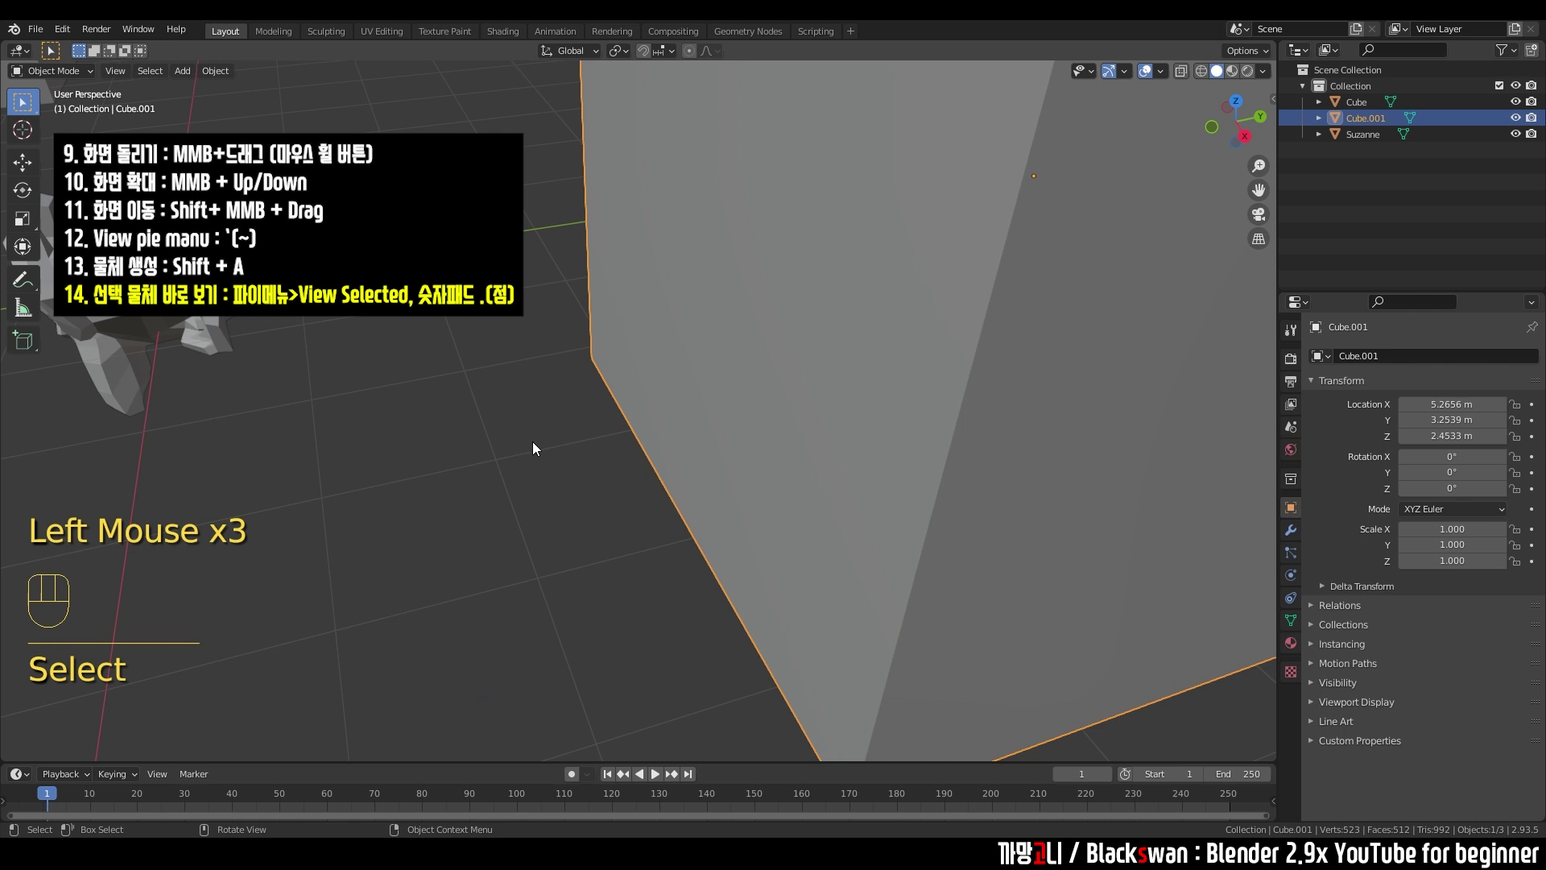
- Recentre the view on the duplicated cube with View Selected
{"action": "left_click", "coordinate": [532, 441]}
{"action": "left_click", "coordinate": [700, 379]}
{"action": "key", "text": "grave"}
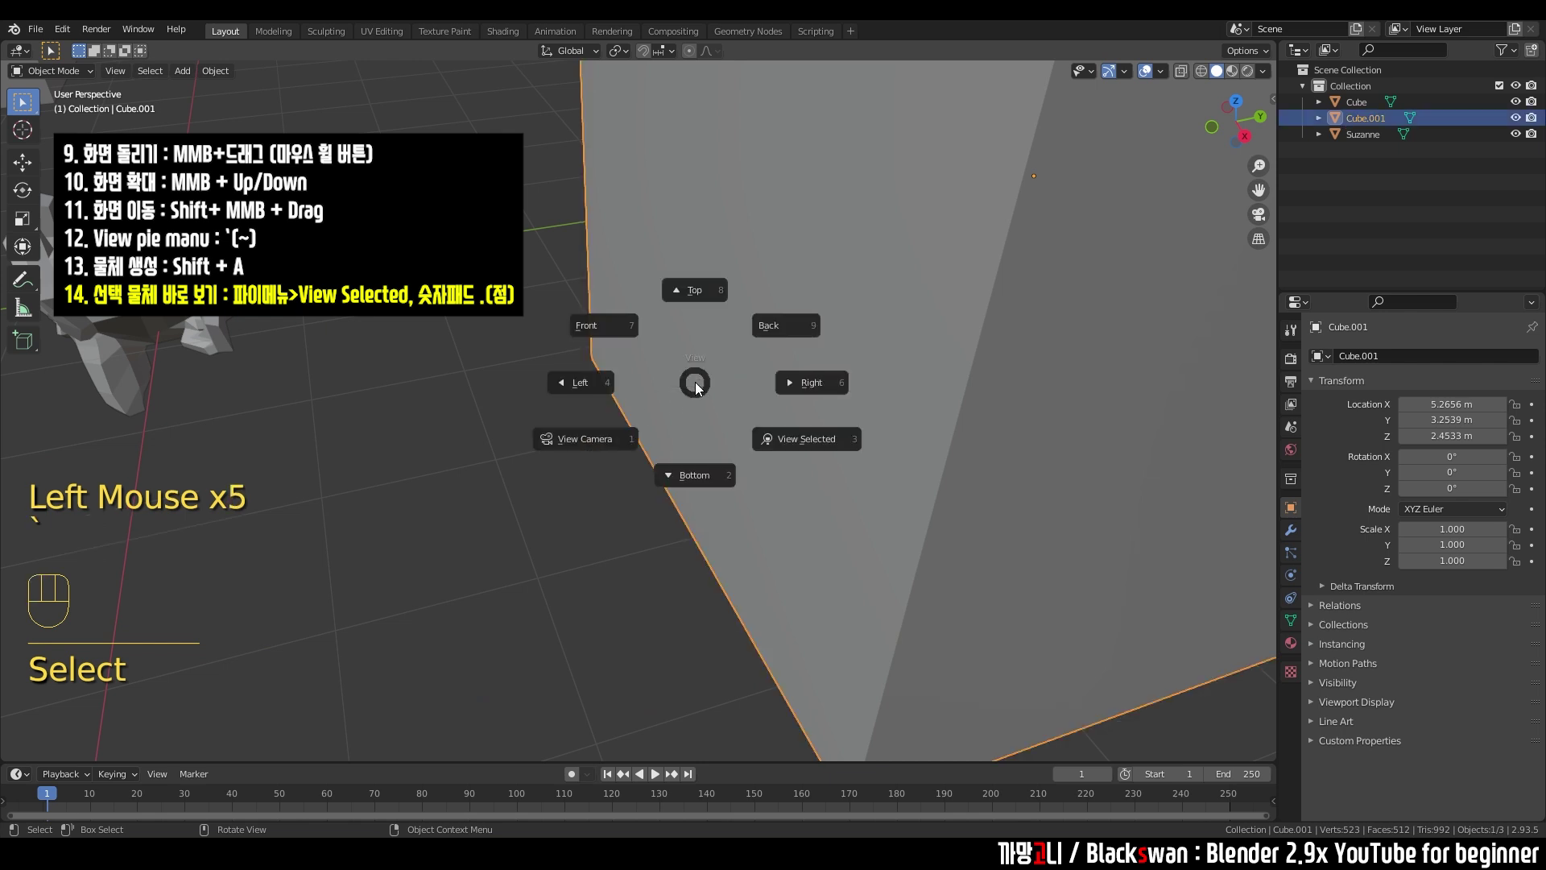
{"action": "left_click", "coordinate": [800, 438]}
- Select the monkey head and frame it with View Selected
{"action": "scroll", "coordinate": [814, 447], "scroll_direction": "down", "scroll_amount": 2}
{"action": "scroll", "coordinate": [813, 447], "scroll_direction": "down", "scroll_amount": 1}
{"action": "left_click", "coordinate": [595, 463]}
{"action": "middle_click_drag", "start_coordinate": [594, 464], "coordinate": [564, 451]}
{"action": "middle_click_drag", "start_coordinate": [564, 451], "coordinate": [612, 459]}
{"action": "left_click", "coordinate": [661, 467]}
{"action": "middle_click_drag", "start_coordinate": [612, 459], "coordinate": [568, 394], "text": "shift"}
{"action": "key", "text": "KP_Decimal"}
- Fit all objects in the viewport with Frame All, and frame the monkey head again with View Selected
{"action": "scroll", "coordinate": [669, 467], "scroll_direction": "down", "scroll_amount": 1}
{"action": "scroll", "coordinate": [713, 468], "scroll_direction": "down", "scroll_amount": 1}
{"action": "scroll", "coordinate": [704, 472], "scroll_direction": "up", "scroll_amount": 5}
{"action": "scroll", "coordinate": [709, 442], "scroll_direction": "up", "scroll_amount": 1}
{"action": "scroll", "coordinate": [568, 394], "scroll_direction": "down", "scroll_amount": 3}
{"action": "scroll", "coordinate": [569, 391], "scroll_direction": "down", "scroll_amount": 2}
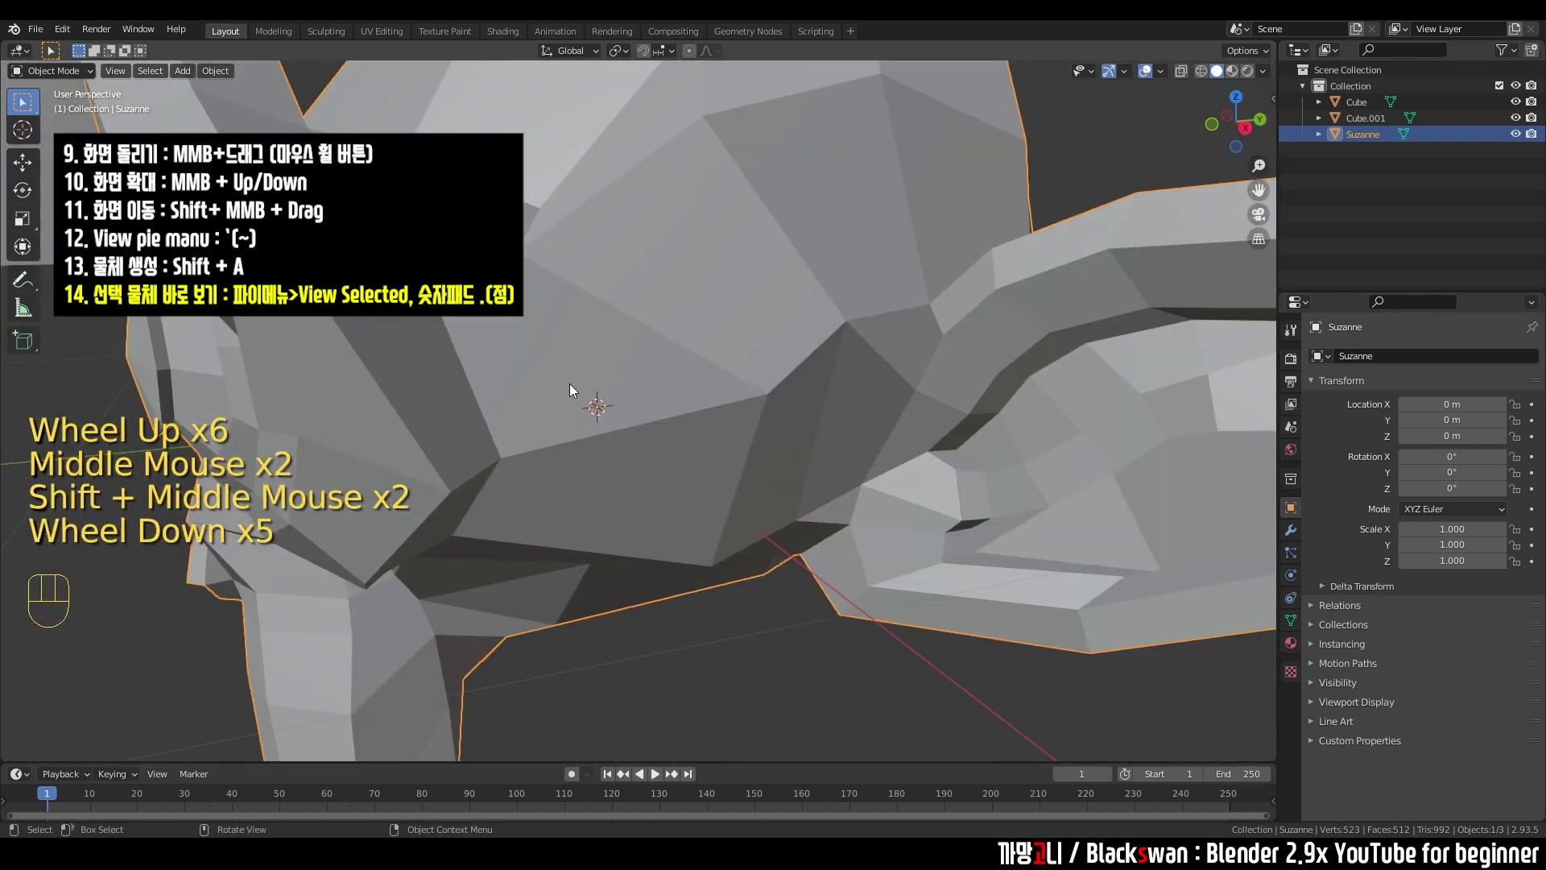
{"action": "scroll", "coordinate": [570, 385], "scroll_direction": "down", "scroll_amount": 5}
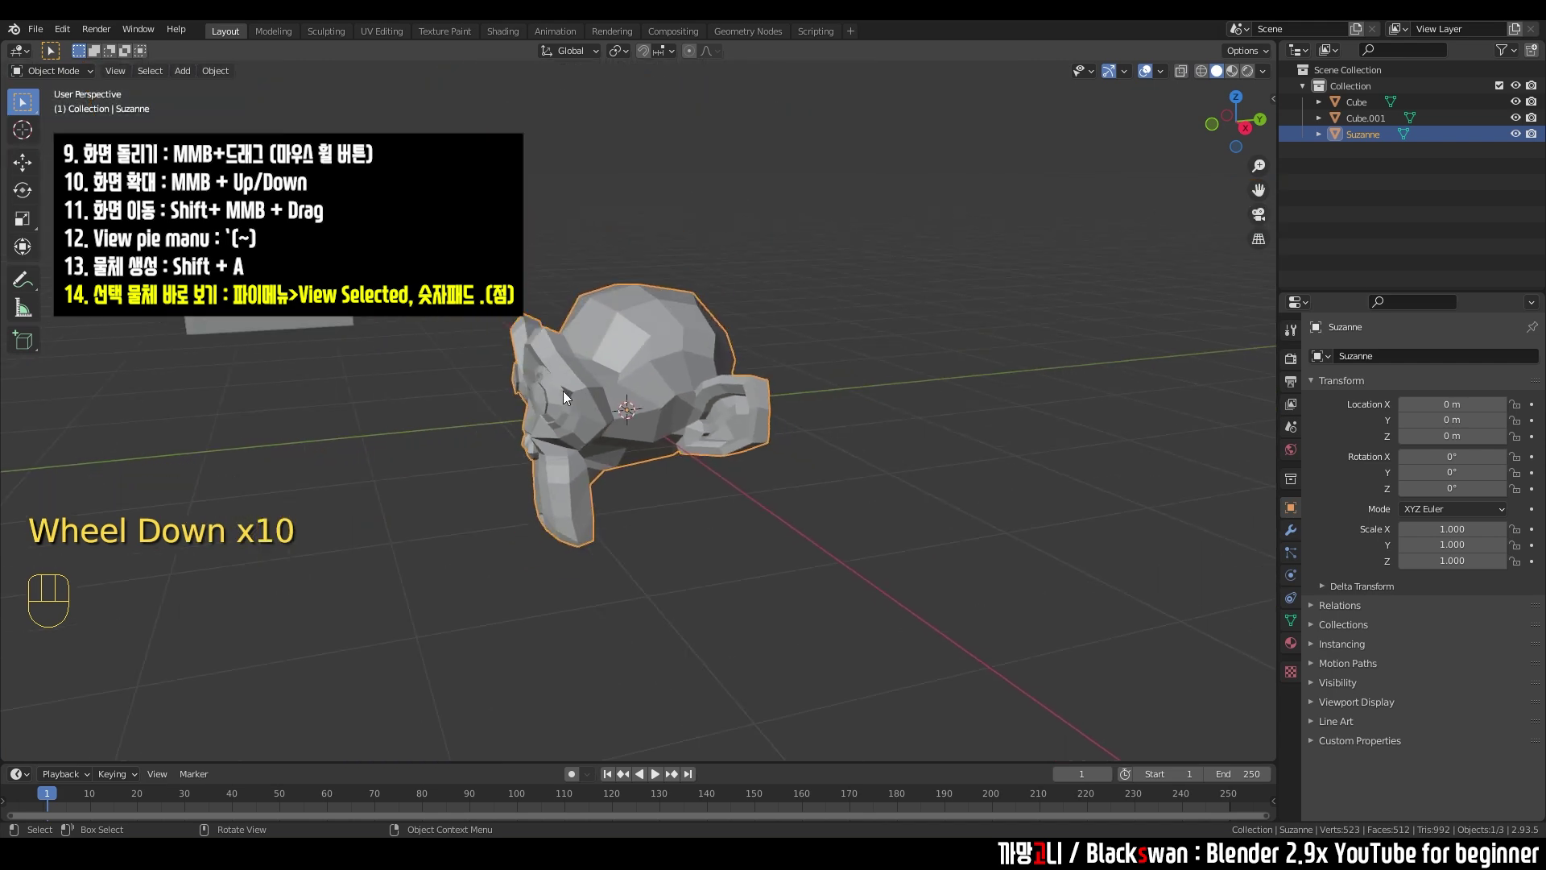
{"action": "mouse_move", "coordinate": [573, 393]}
{"action": "middle_mouse_down"}
{"action": "mouse_move", "coordinate": [741, 430]}
{"action": "mouse_move", "coordinate": [582, 393]}
{"action": "middle_mouse_up"}
{"action": "key", "text": "Home"}
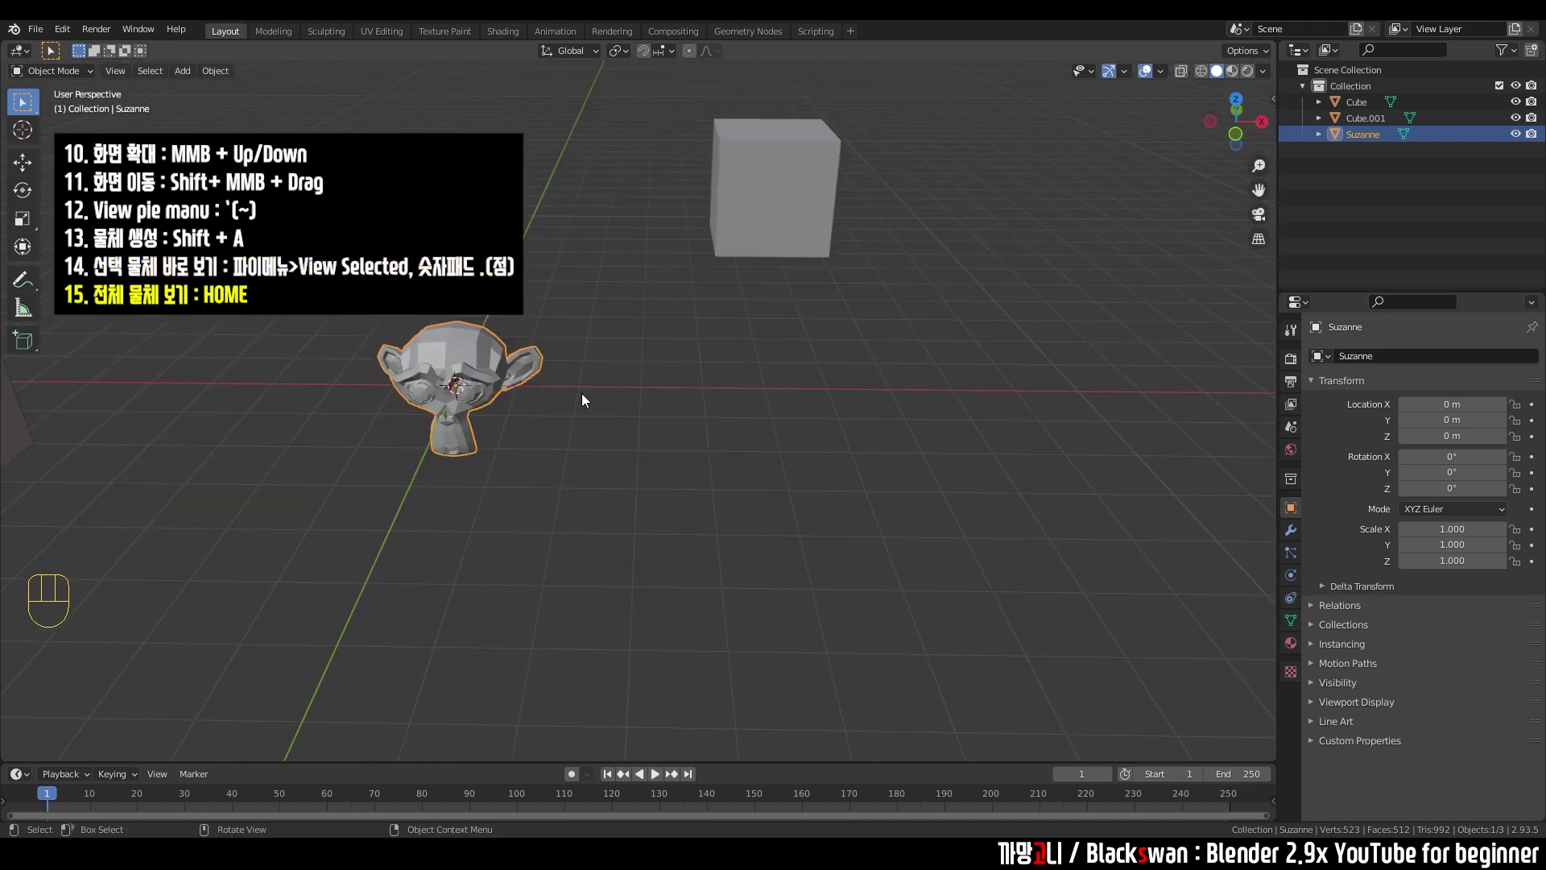
{"action": "left_click", "coordinate": [459, 369]}
{"action": "key", "text": "KP_Decimal"}
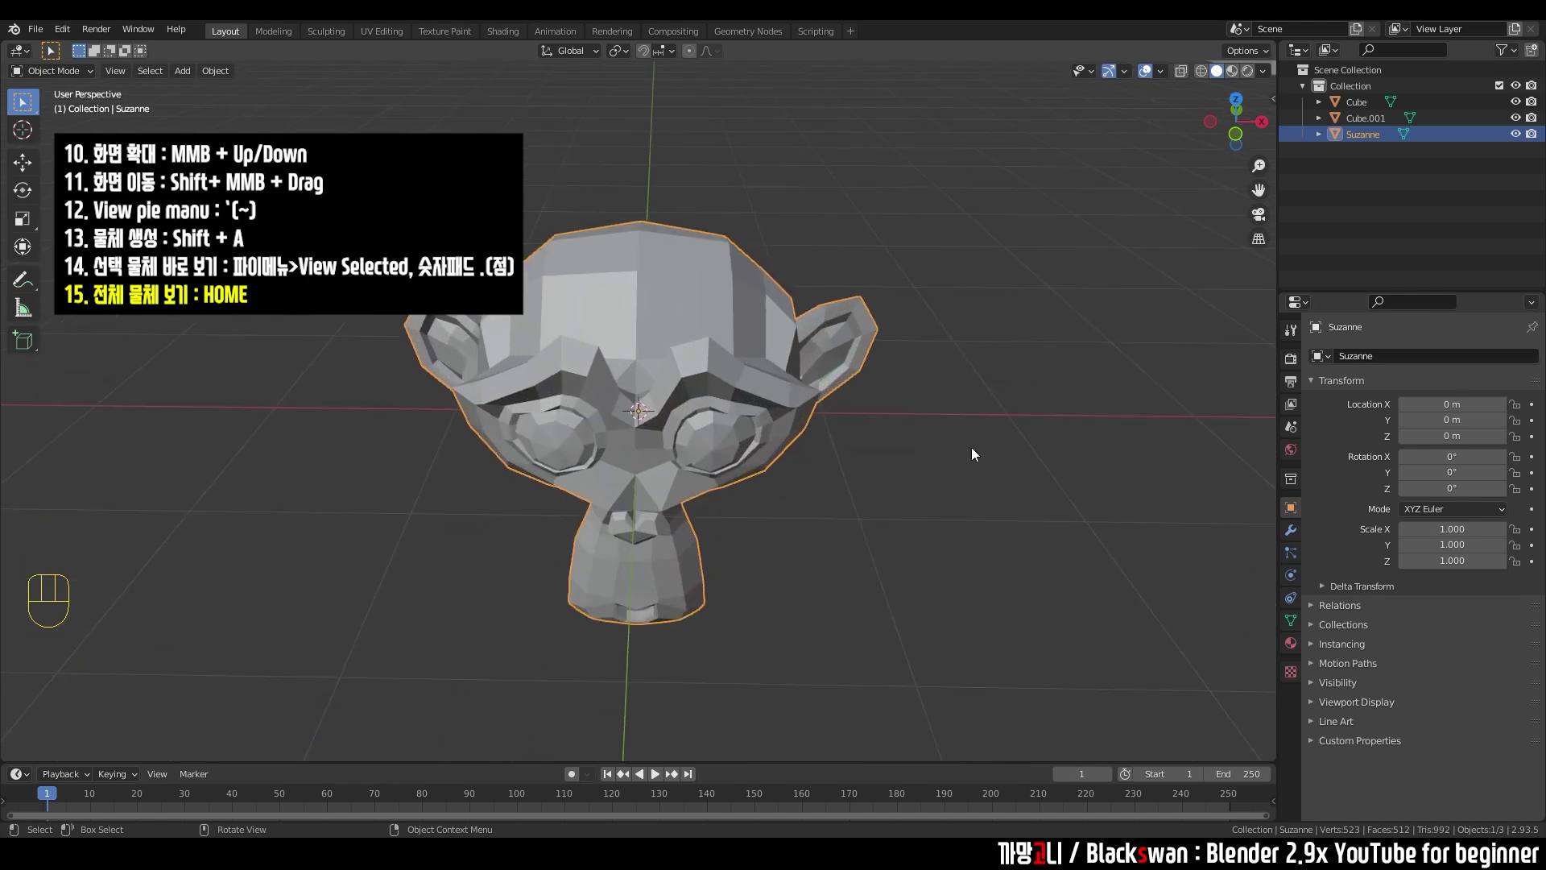
- Select the duplicated cube and scatter three more copies of it widely around the scene
{"action": "scroll", "coordinate": [960, 353], "scroll_direction": "down", "scroll_amount": 3}
{"action": "left_click", "coordinate": [823, 299]}
{"action": "scroll", "coordinate": [763, 356], "scroll_direction": "down", "scroll_amount": 2}
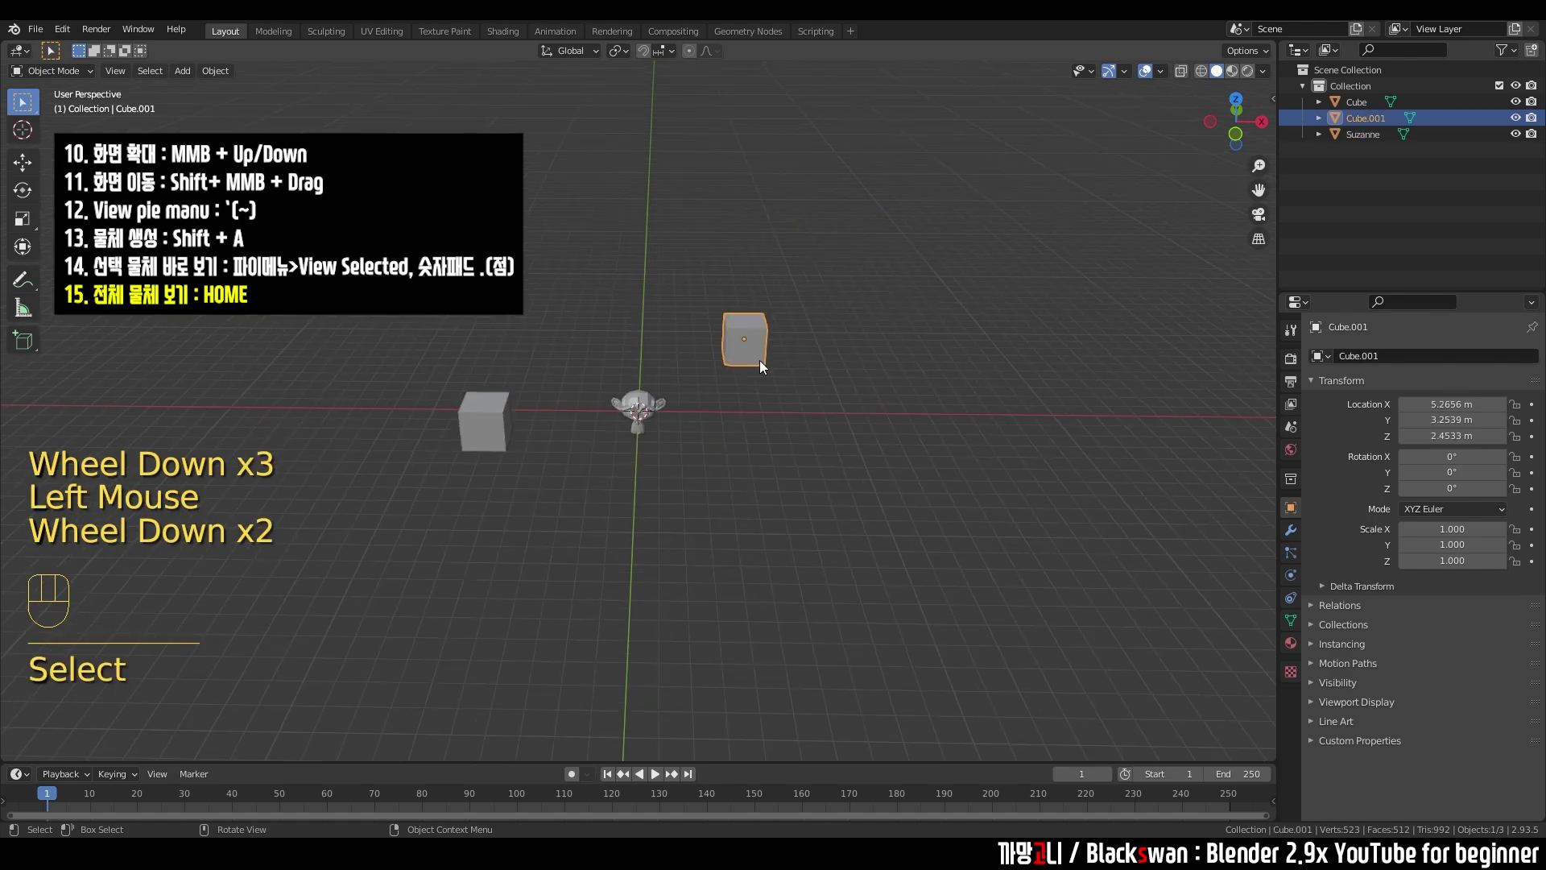
{"action": "key", "text": "shift+d"}
{"action": "left_click", "coordinate": [994, 377]}
{"action": "key", "text": "shift+d"}
{"action": "key", "text": "shift+d"}
{"action": "left_click", "coordinate": [975, 680]}
- Close in on the monkey head, deselect it and fit all objects in the viewport with Frame All
{"action": "scroll", "coordinate": [828, 533], "scroll_direction": "up", "scroll_amount": 2}
{"action": "scroll", "coordinate": [825, 533], "scroll_direction": "up", "scroll_amount": 2}
{"action": "left_click", "coordinate": [798, 507]}
{"action": "left_click", "coordinate": [699, 442]}
{"action": "scroll", "coordinate": [677, 388], "scroll_direction": "up", "scroll_amount": 2}
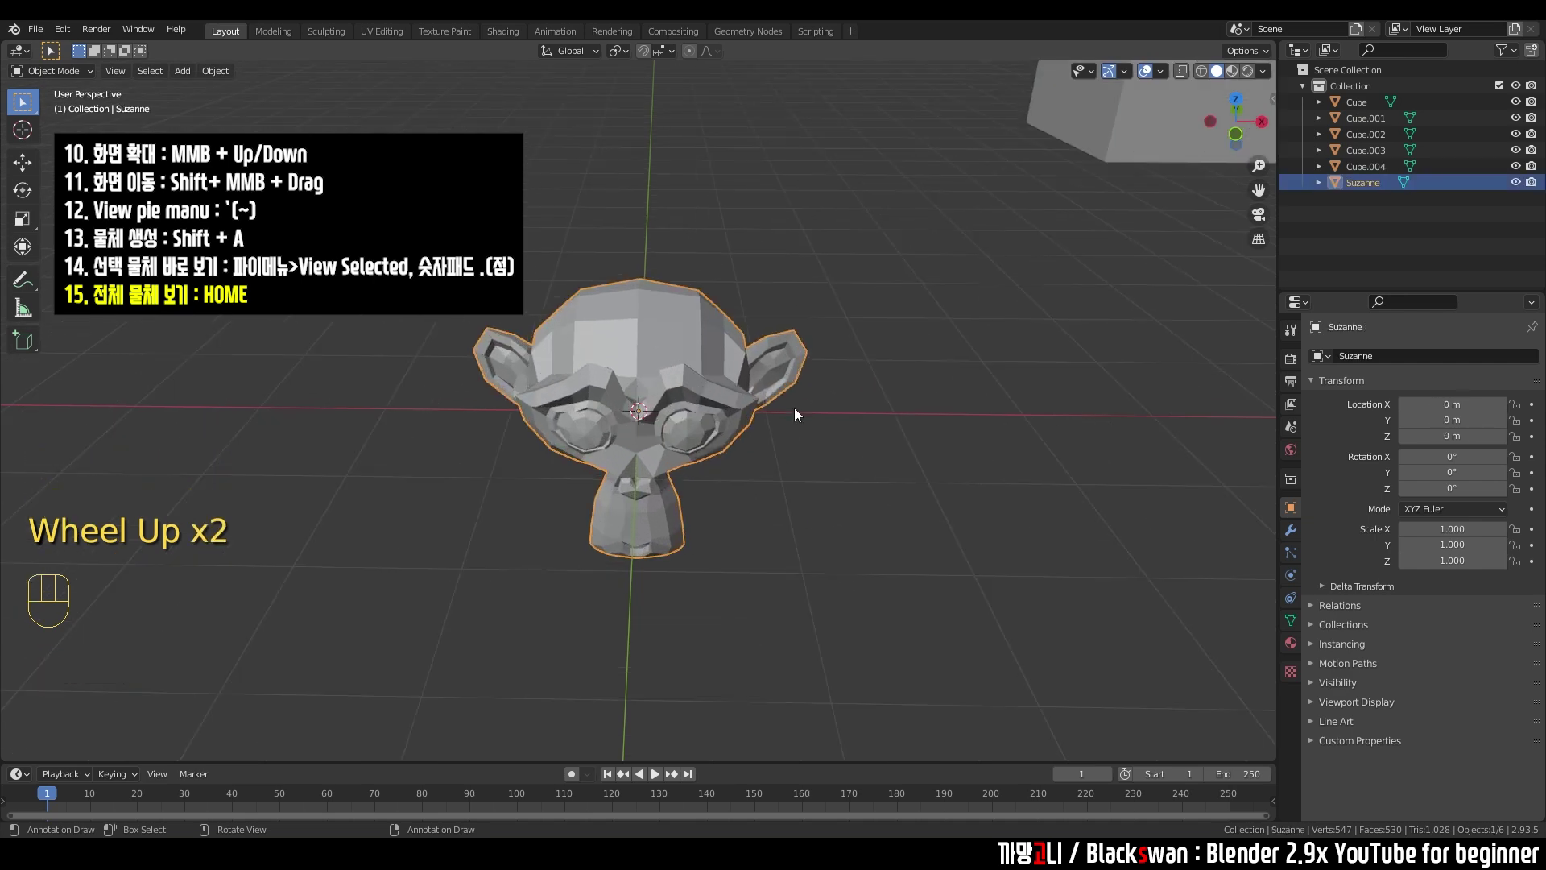
{"action": "left_click", "coordinate": [914, 395]}
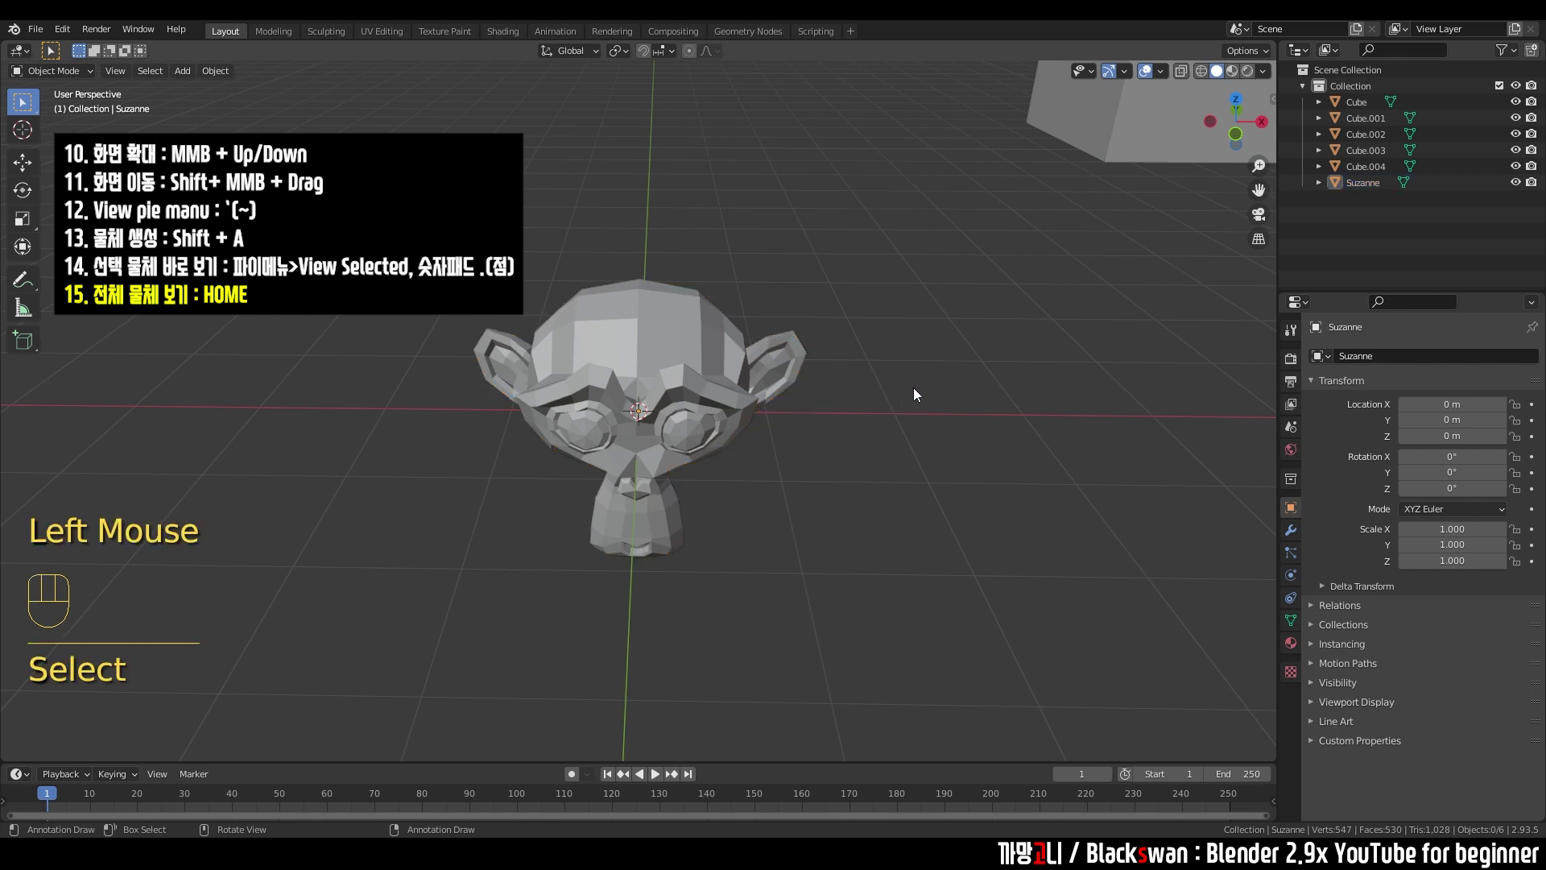
{"action": "key", "text": "Home"}
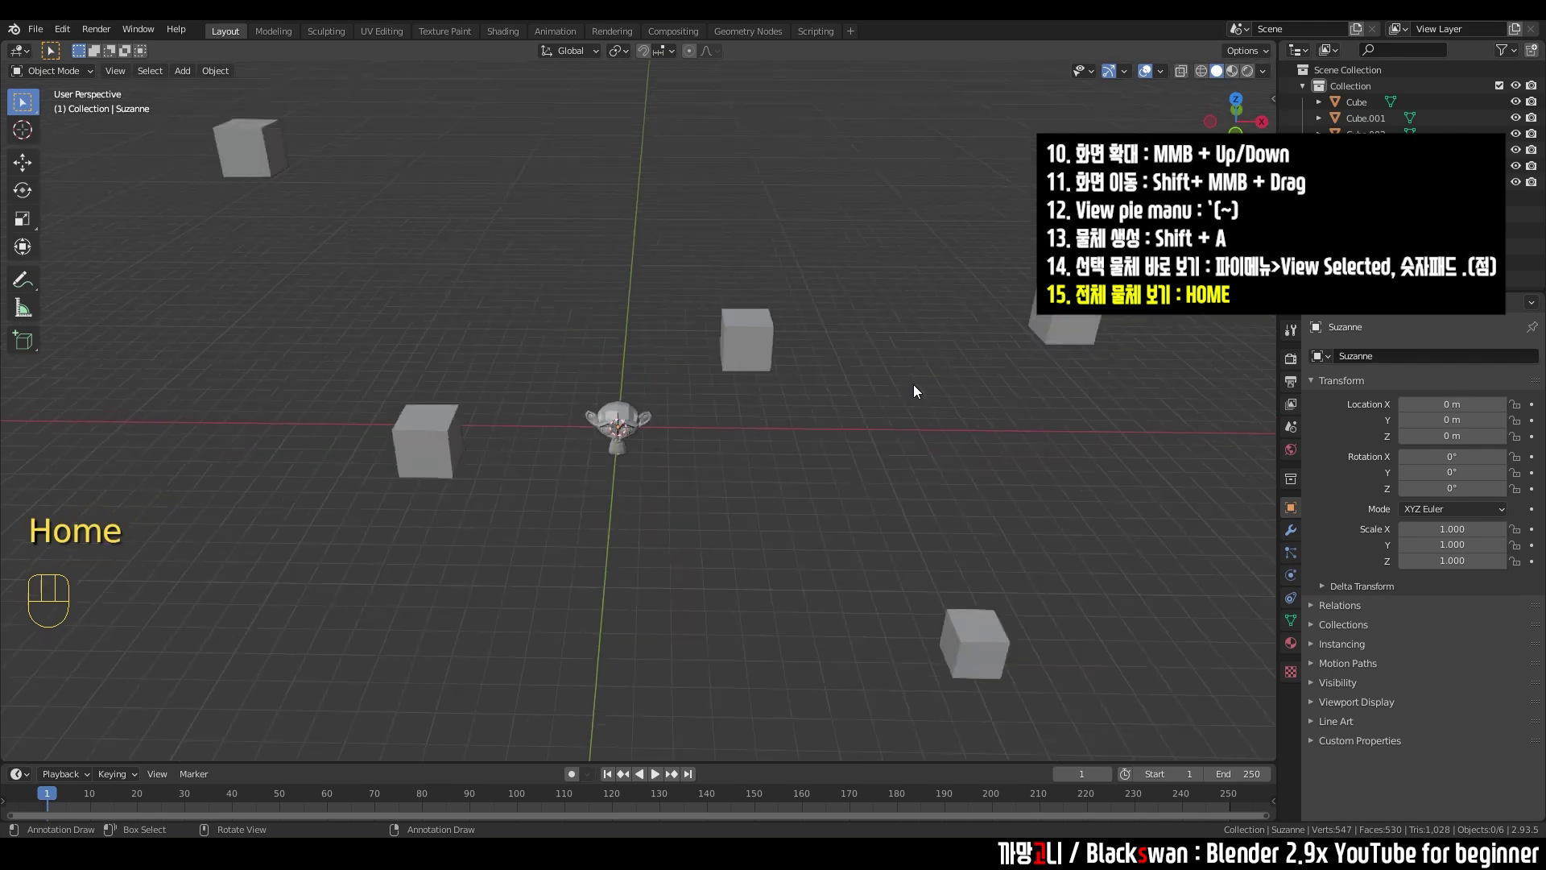
- Duplicate the cube at the far back of the scene and place the copy much farther away
{"action": "left_click_drag", "start_coordinate": [294, 199], "coordinate": [459, 314]}
{"action": "scroll", "coordinate": [468, 317], "scroll_direction": "down", "scroll_amount": 4}
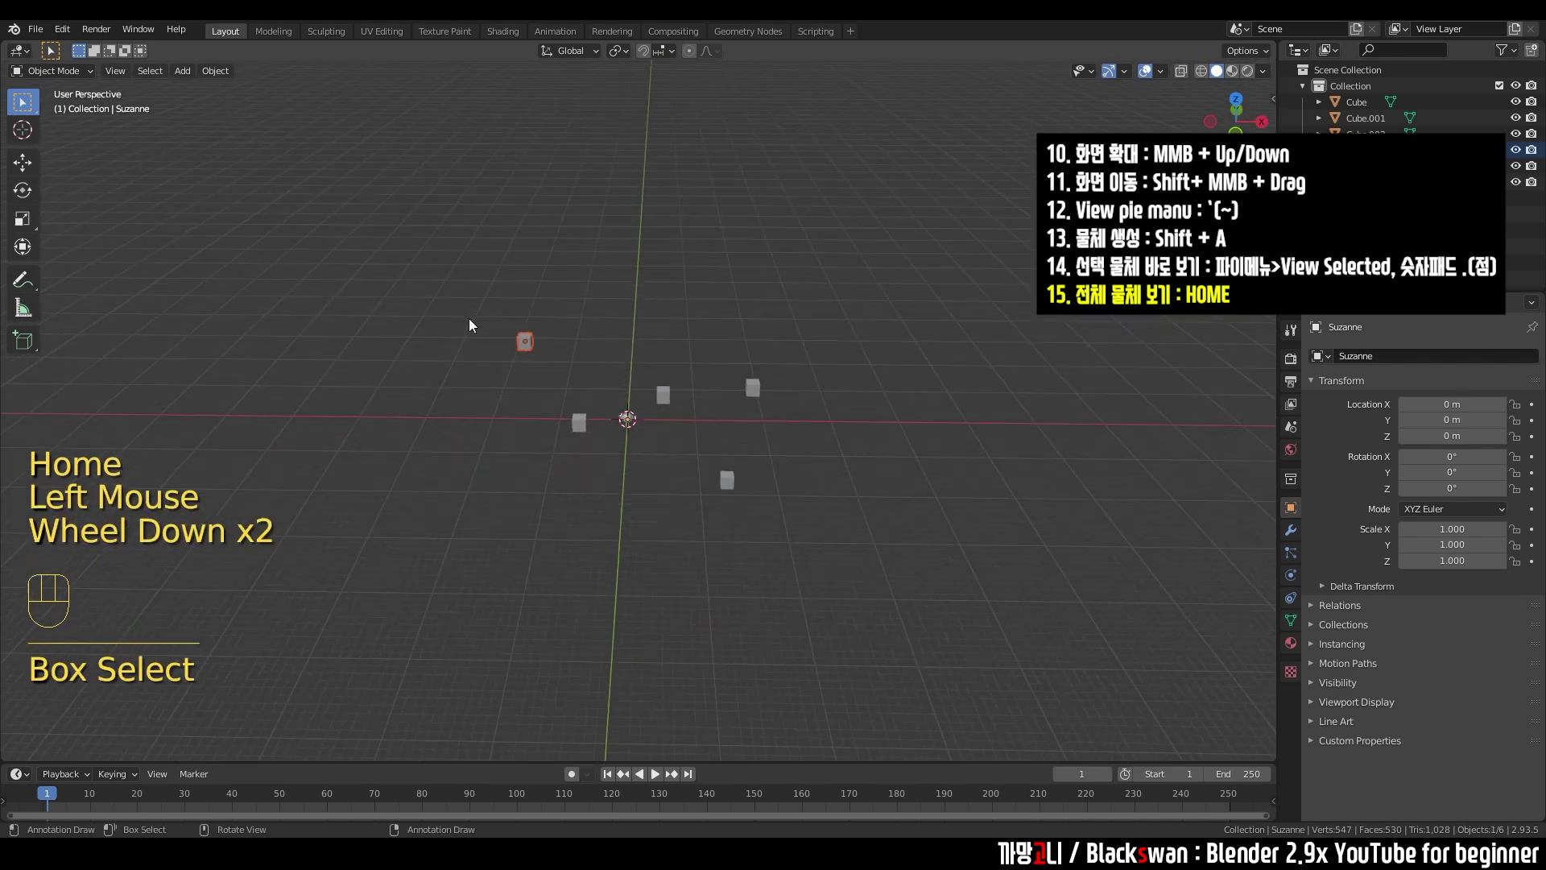
{"action": "key", "text": "shift+d"}
{"action": "left_click", "coordinate": [235, 235]}
- Zoom in around the monkey head, clear the selection and bring every object into view with Frame All
{"action": "scroll", "coordinate": [638, 452], "scroll_direction": "up", "scroll_amount": 3}
{"action": "scroll", "coordinate": [644, 459], "scroll_direction": "up", "scroll_amount": 5}
{"action": "left_click_drag", "start_coordinate": [654, 470], "coordinate": [488, 414]}
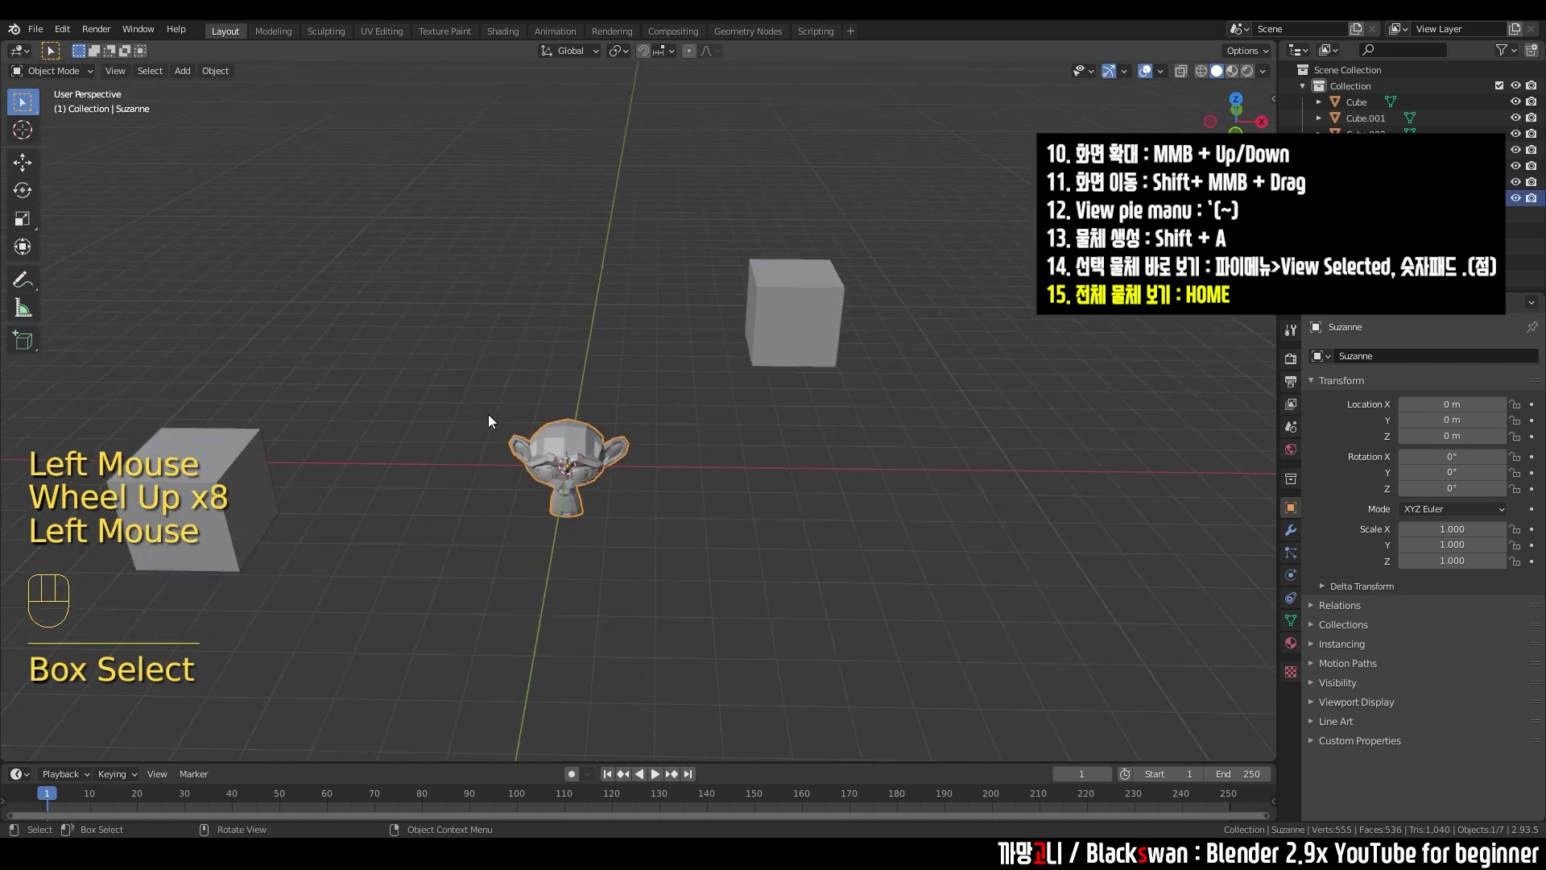
{"action": "scroll", "coordinate": [483, 443], "scroll_direction": "up", "scroll_amount": 2}
{"action": "middle_click_drag", "start_coordinate": [476, 467], "coordinate": [685, 426], "text": "shift"}
{"action": "scroll", "coordinate": [650, 395], "scroll_direction": "down", "scroll_amount": 2}
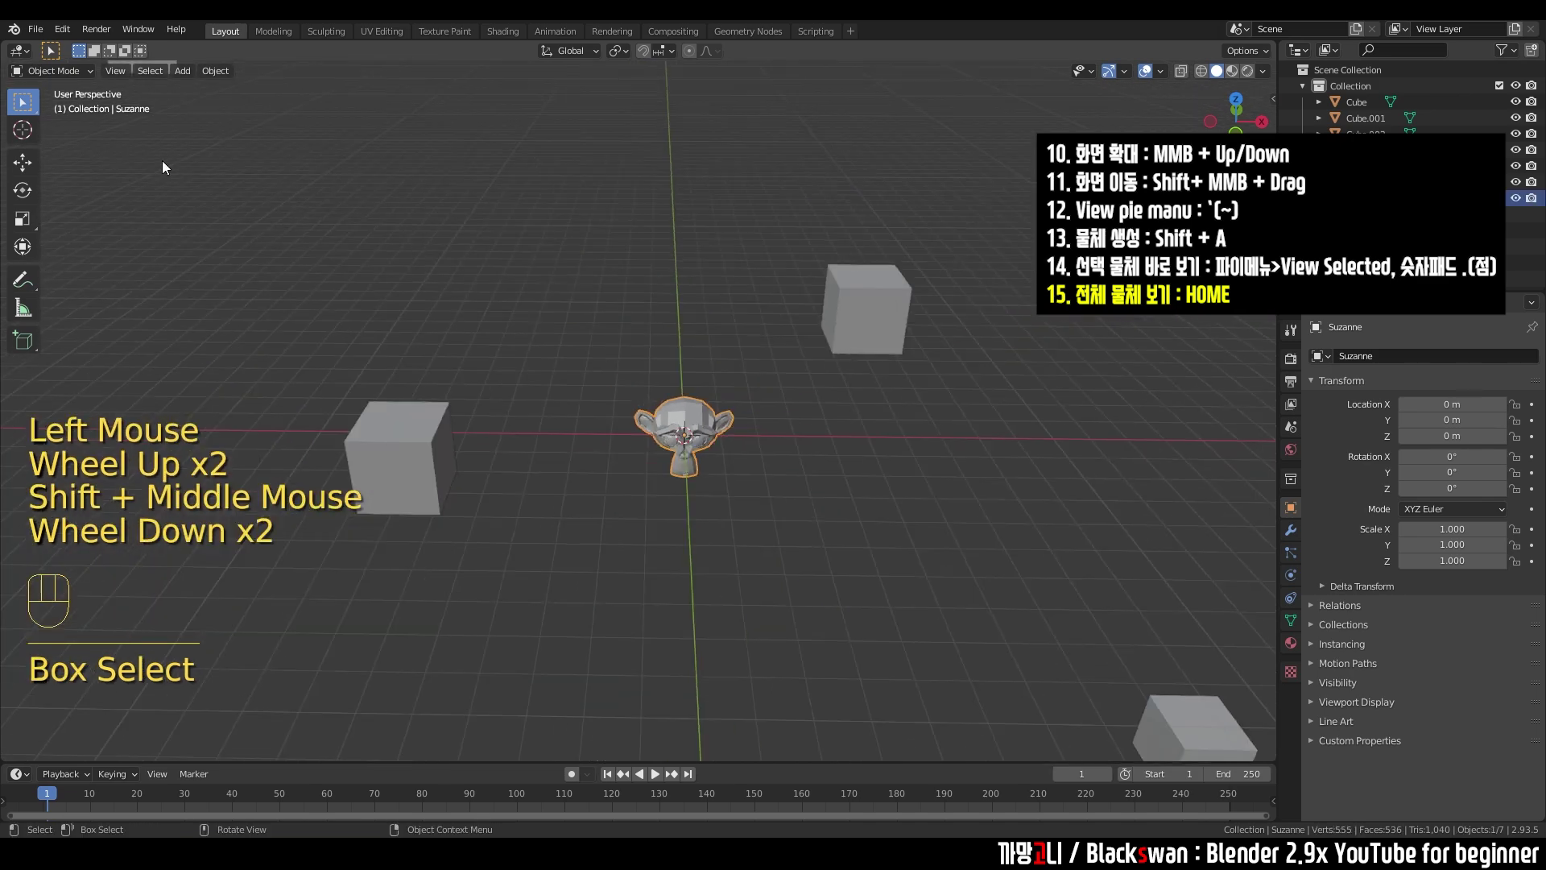
{"action": "left_click", "coordinate": [376, 207]}
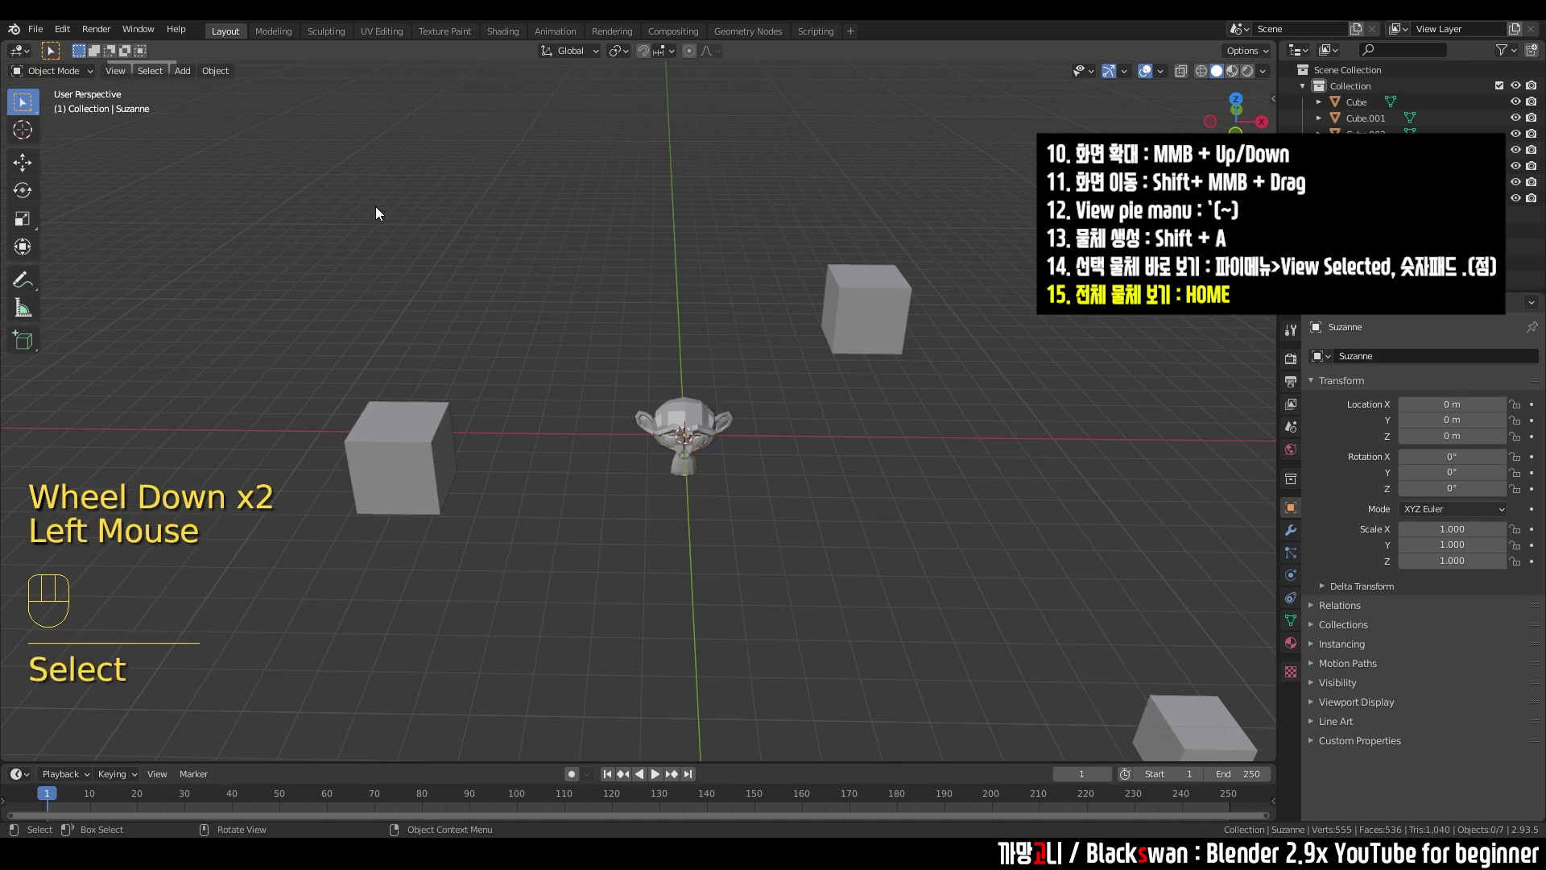
{"action": "scroll", "coordinate": [628, 296], "scroll_direction": "up", "scroll_amount": 2}
{"action": "key", "text": "Home"}
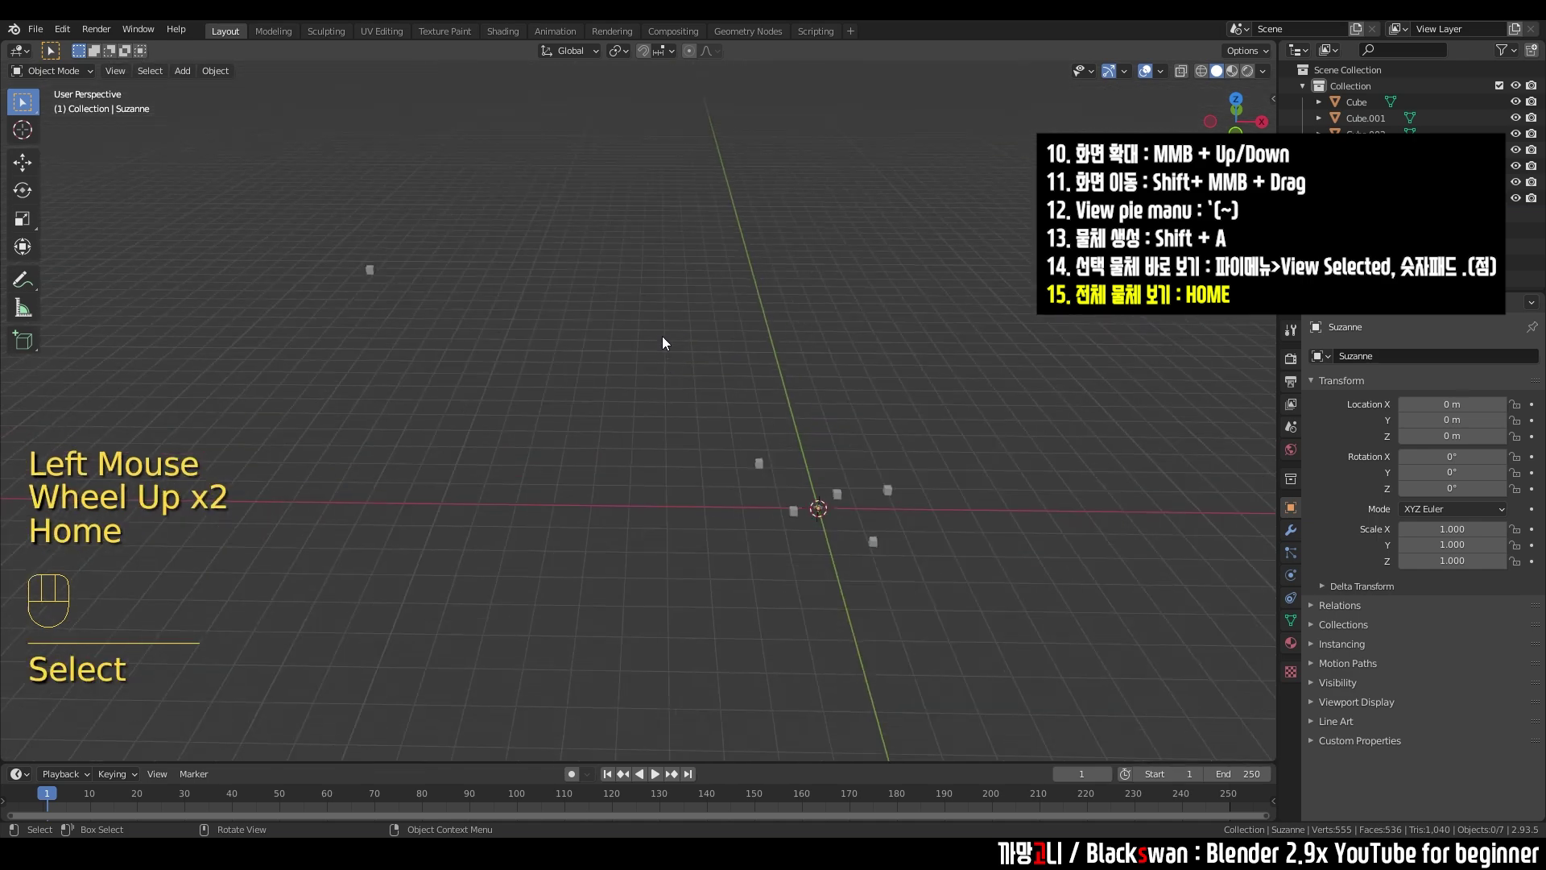
- Box-select the most distant cube copy and delete it
{"action": "left_click_drag", "start_coordinate": [190, 187], "coordinate": [1071, 614]}
{"action": "double_click", "coordinate": [520, 364]}
{"action": "left_click_drag", "start_coordinate": [336, 203], "coordinate": [514, 384]}
{"action": "key", "text": "Delete"}
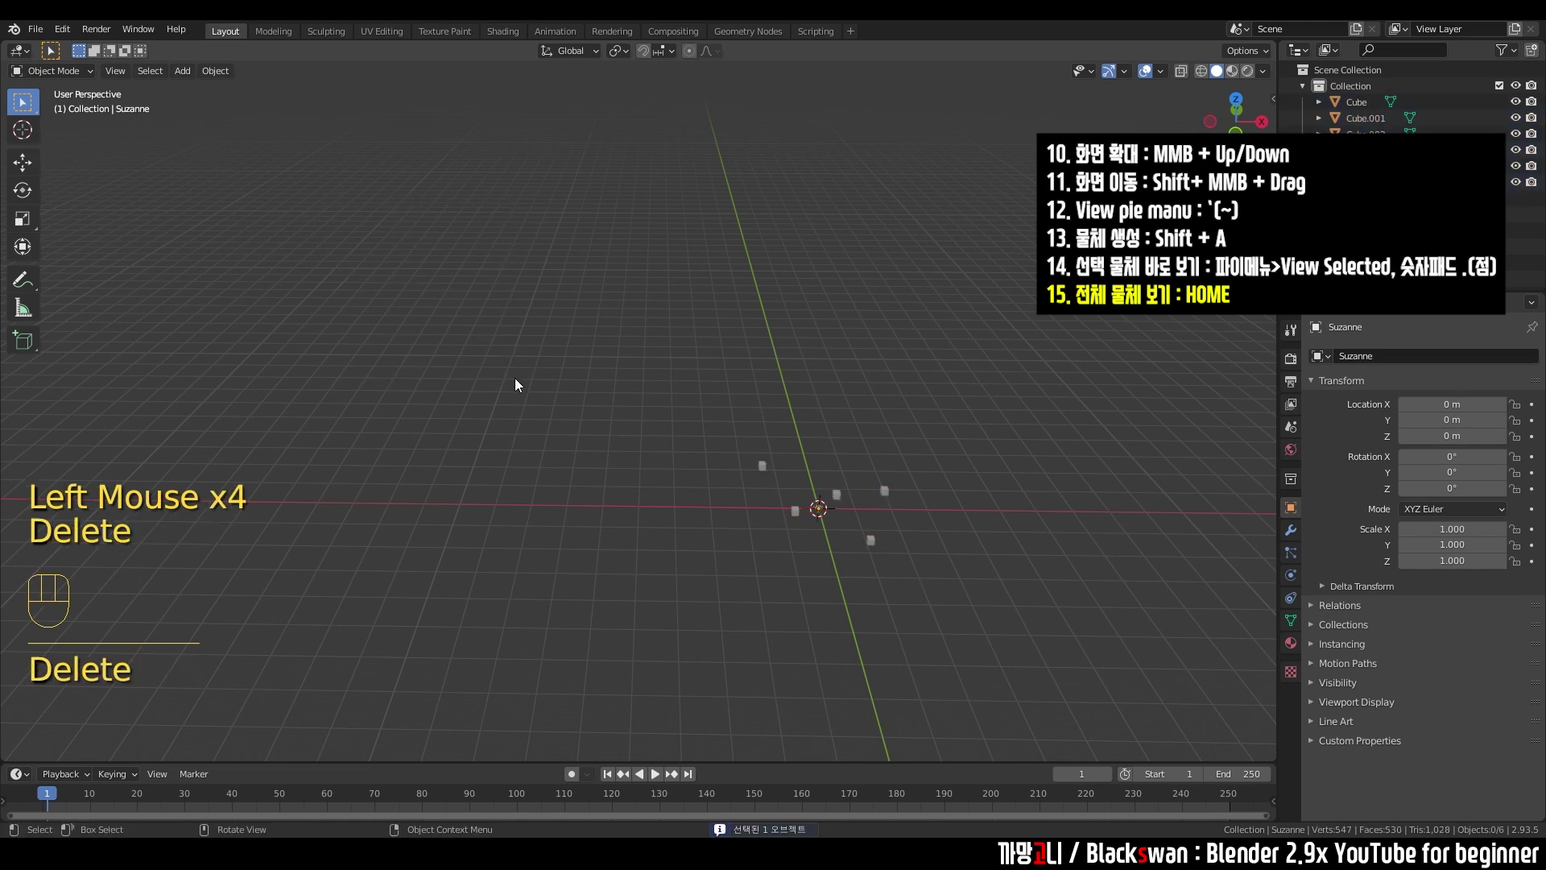
- Fit the remaining objects in the viewport and close in on the monkey head between the nearest cubes
{"action": "key", "text": "Home"}
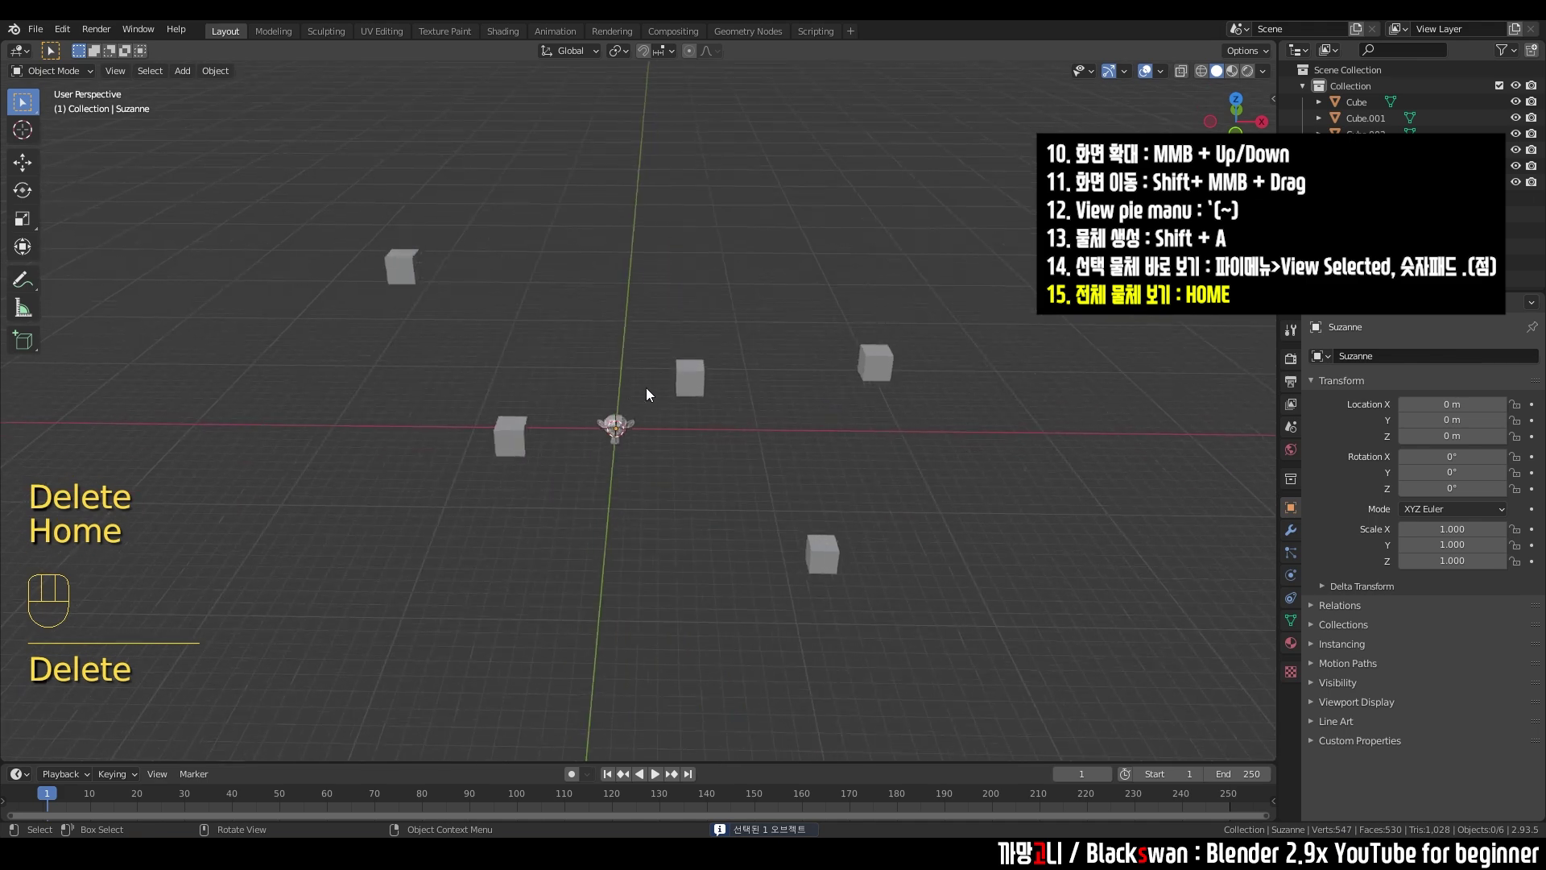
{"action": "scroll", "coordinate": [645, 387], "scroll_direction": "up", "scroll_amount": 2}
{"action": "scroll", "coordinate": [646, 389], "scroll_direction": "up", "scroll_amount": 1}
{"action": "middle_click_drag", "start_coordinate": [621, 400], "coordinate": [717, 387], "text": "shift"}
{"action": "scroll", "coordinate": [717, 387], "scroll_direction": "up", "scroll_amount": 3}
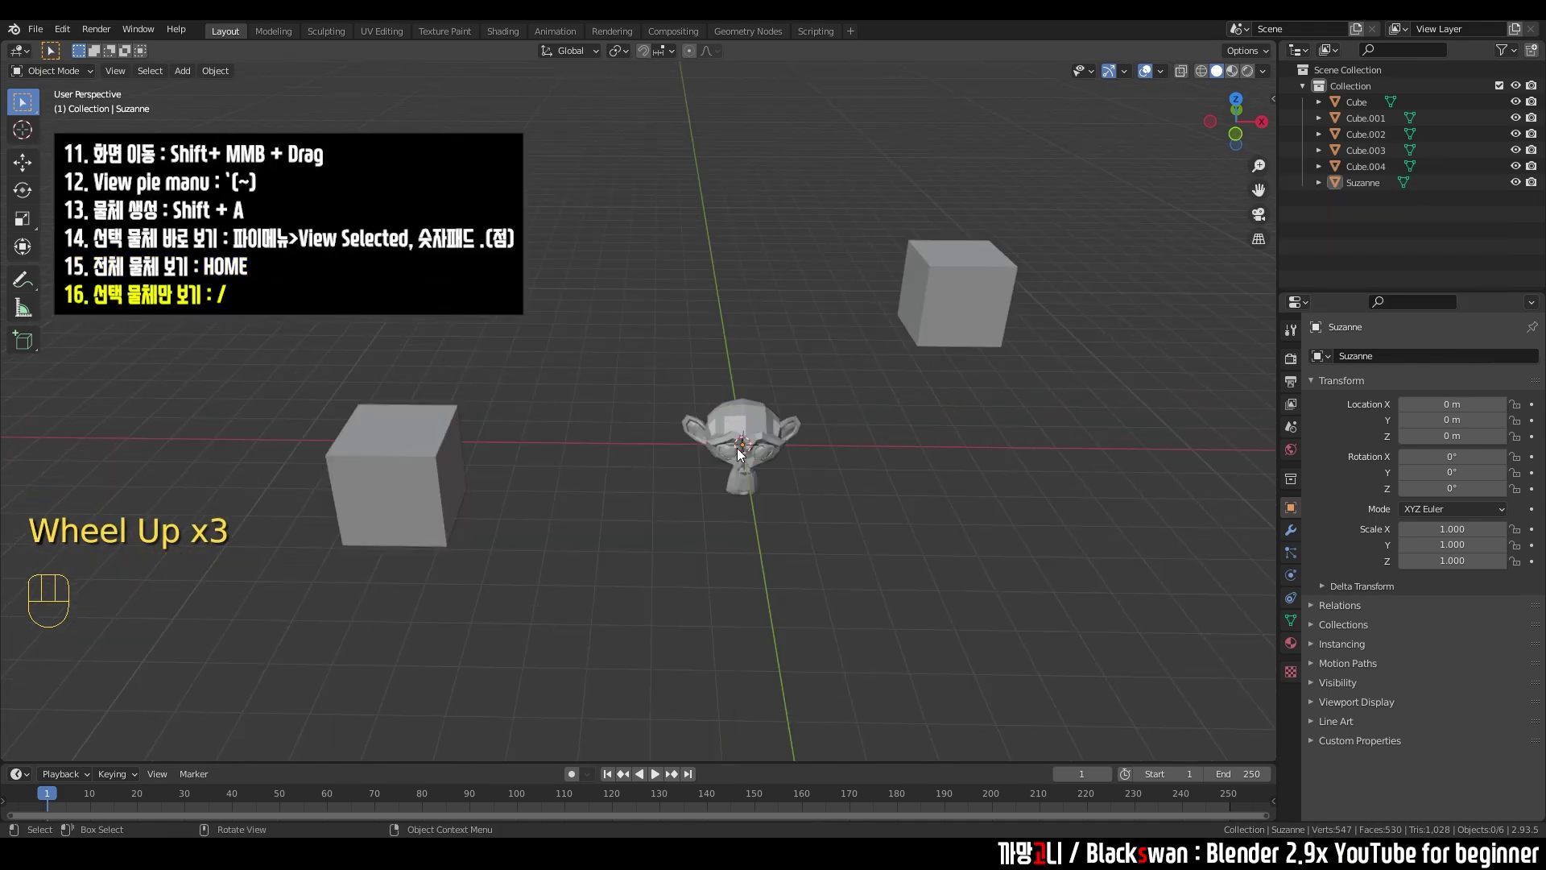
- Duplicate the cube beside the monkey head into a row of three copies along X, spaced about 2.7 m apart
{"action": "left_click", "coordinate": [742, 449]}
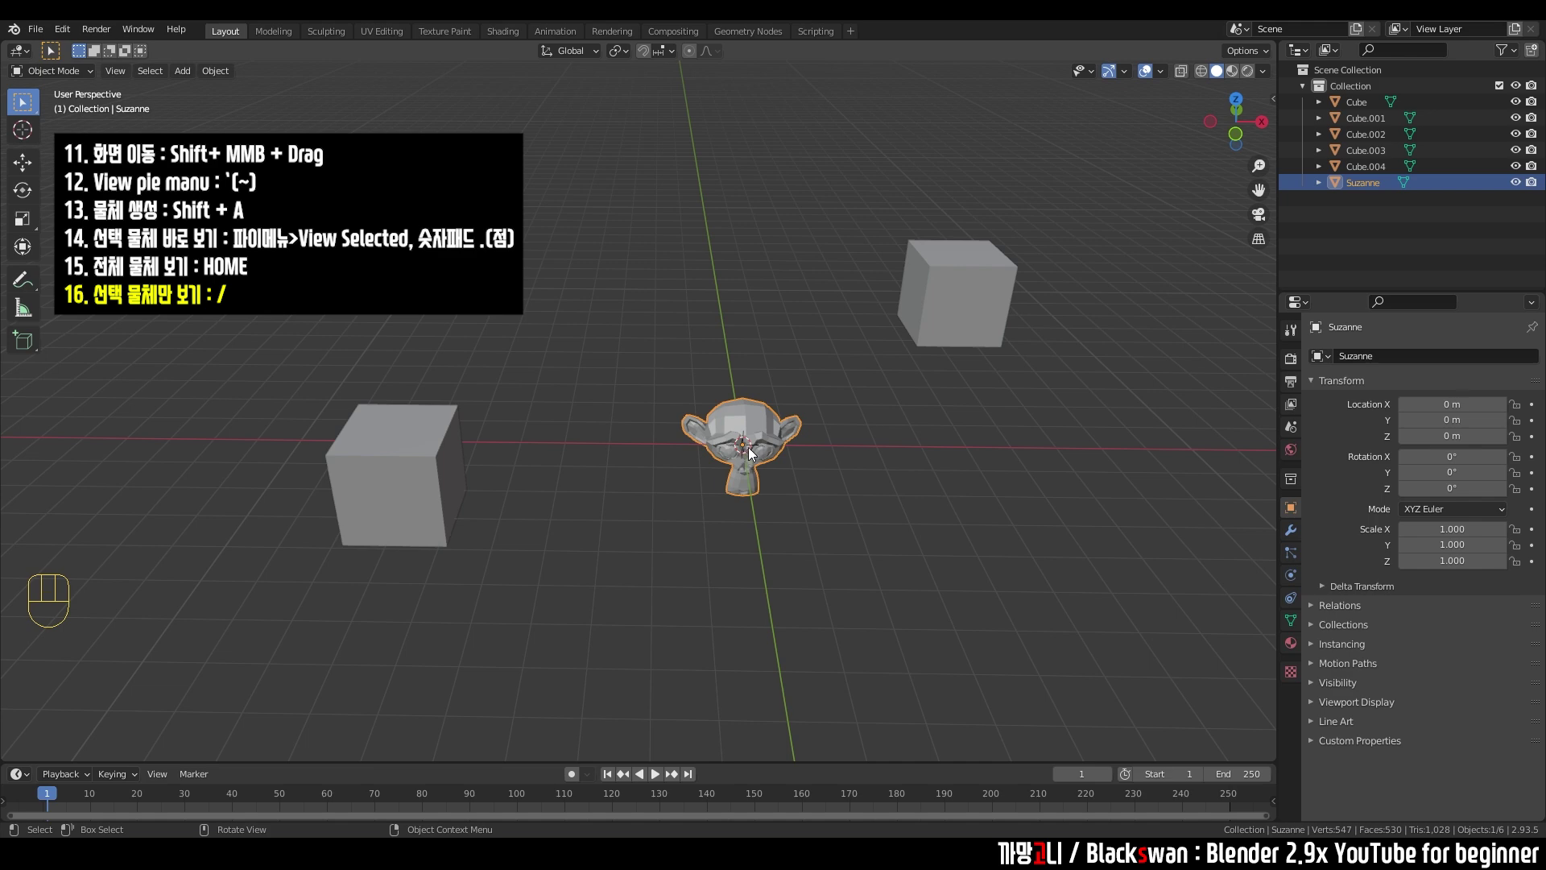
{"action": "scroll", "coordinate": [725, 451], "scroll_direction": "down", "scroll_amount": 2}
{"action": "left_click", "coordinate": [486, 464]}
{"action": "scroll", "coordinate": [486, 464], "scroll_direction": "up", "scroll_amount": 2}
{"action": "middle_click_drag", "start_coordinate": [485, 464], "coordinate": [752, 445], "text": "shift"}
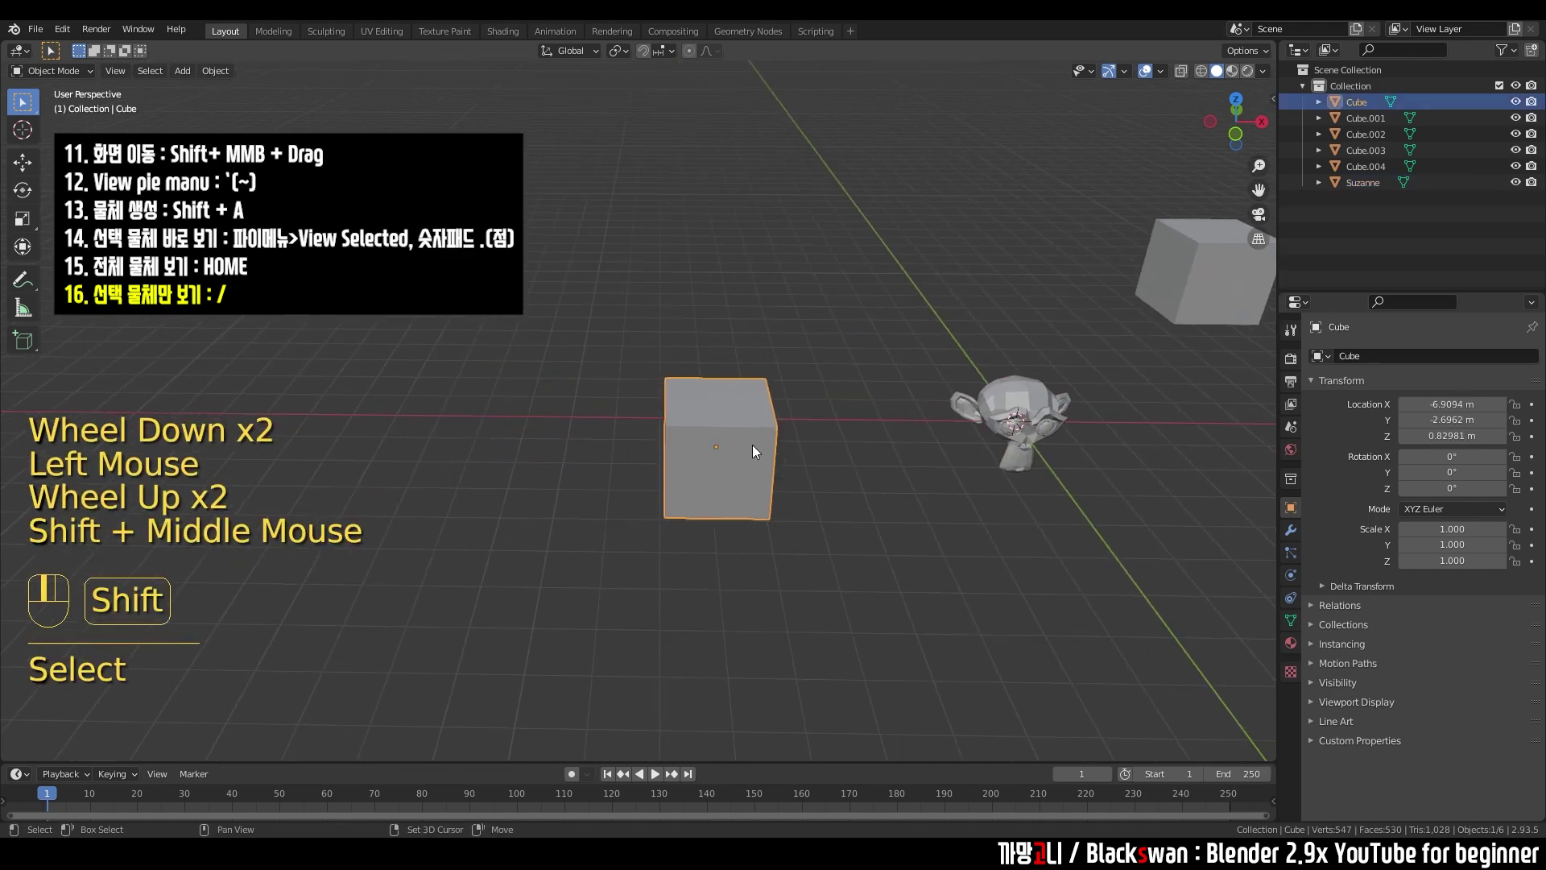
{"action": "key", "text": "shift+d"}
{"action": "left_click", "coordinate": [591, 451]}
{"action": "key", "text": "shift+r"}
{"action": "key", "text": "shift+r"}
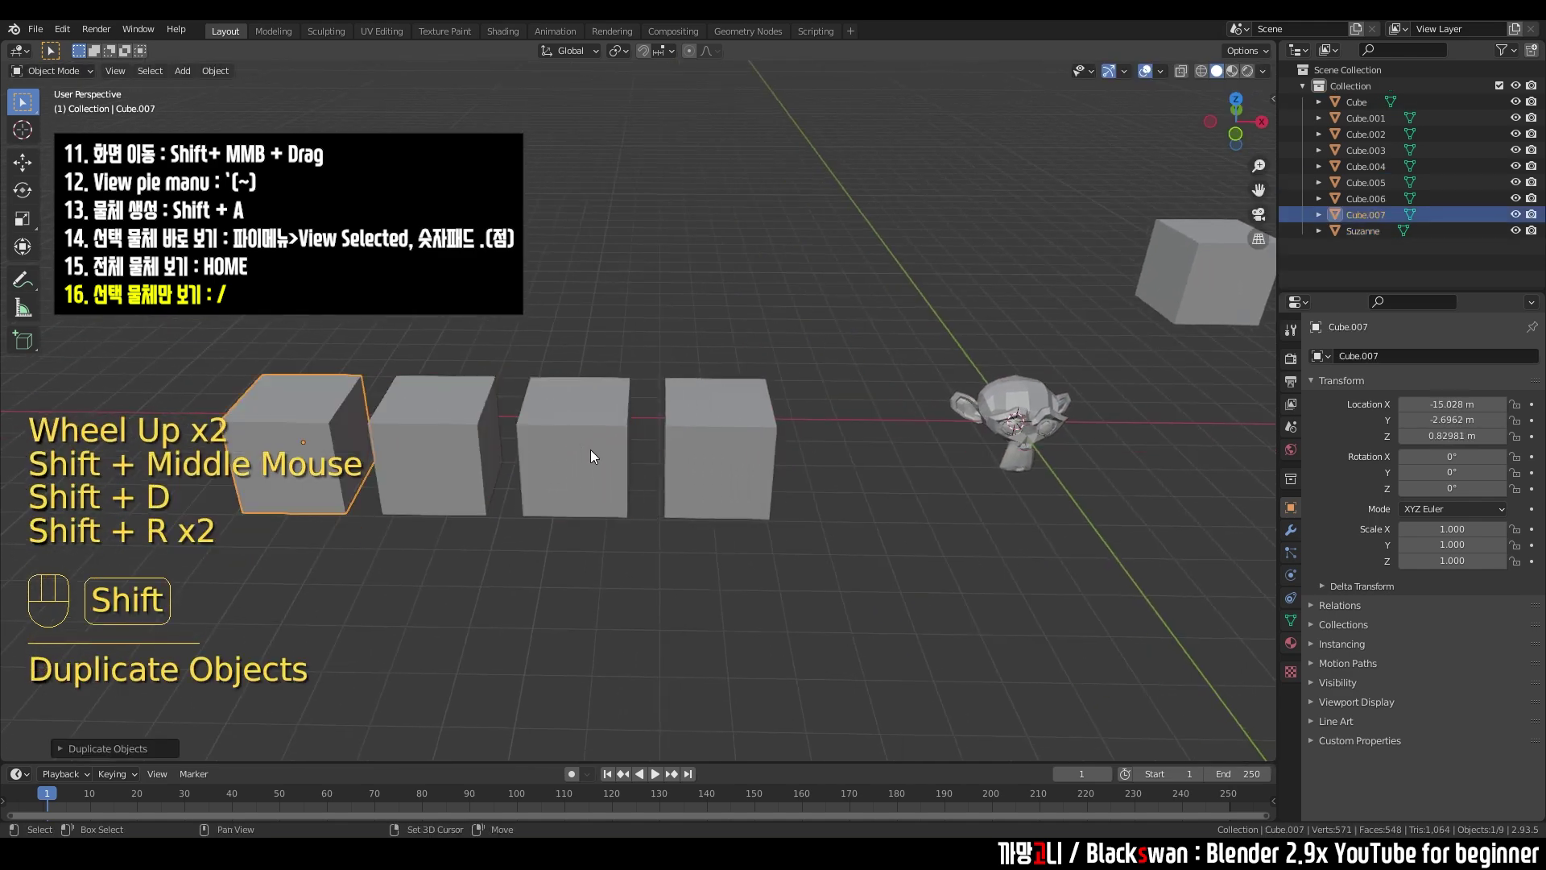
- Duplicate the row's cube nearest the monkey head and stack the copy about 2.7 m above it along Z
{"action": "left_click", "coordinate": [707, 446]}
{"action": "key", "text": "shift+d"}
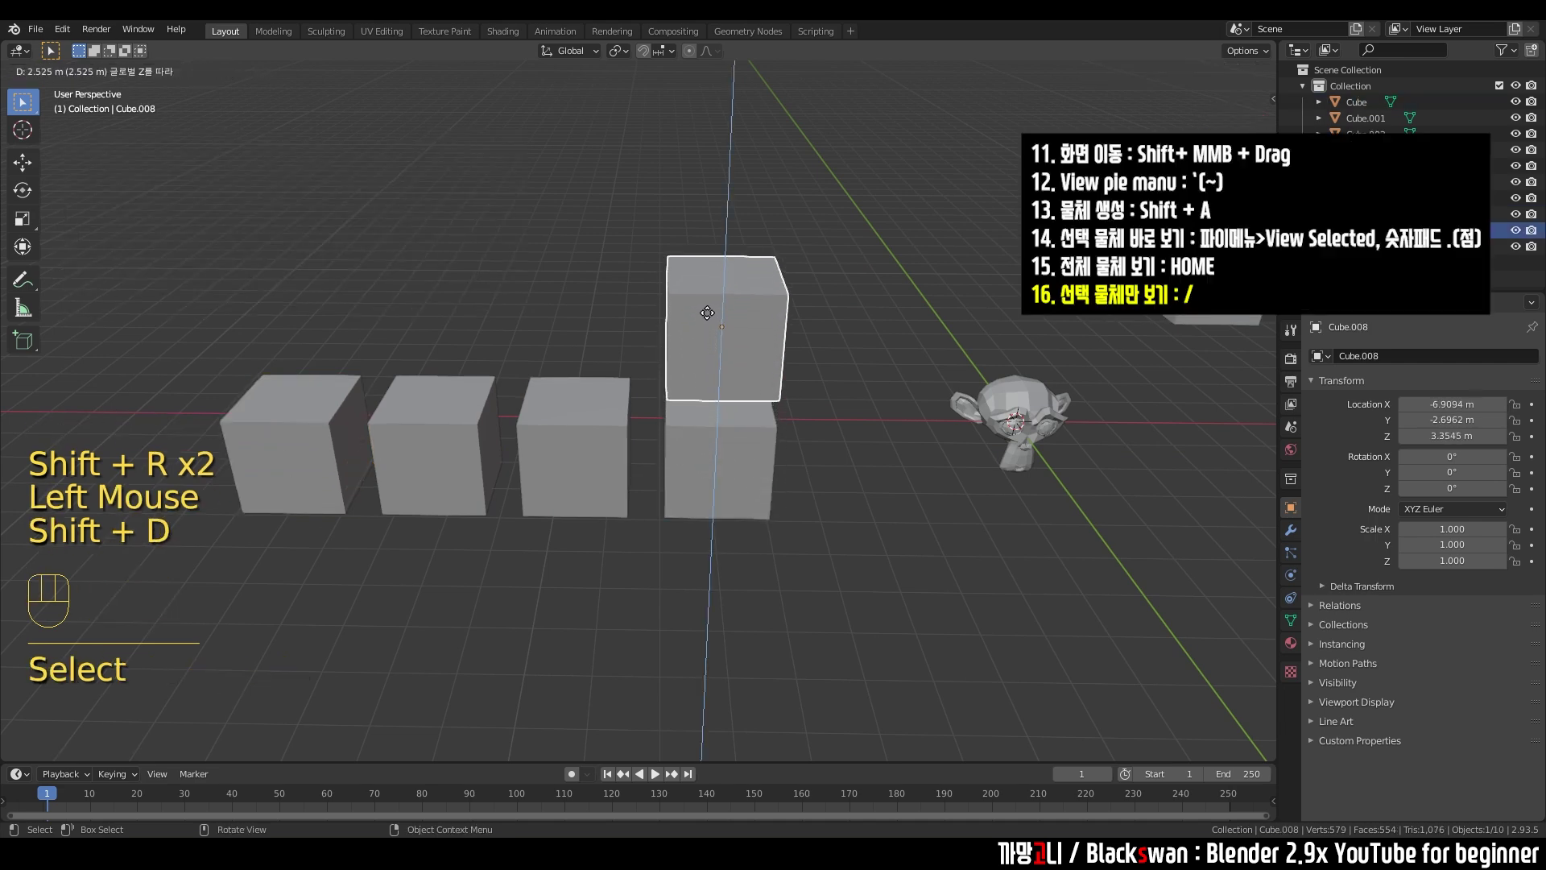
{"action": "left_click", "coordinate": [719, 328]}
- Extend the upper row with two more copies of the stacked cube along X, placing the first at about X -9.55 m
{"action": "key", "text": "shift+d"}
{"action": "left_click", "coordinate": [709, 323]}
{"action": "key", "text": "g"}
{"action": "key", "text": "x"}
{"action": "left_click", "coordinate": [530, 340]}
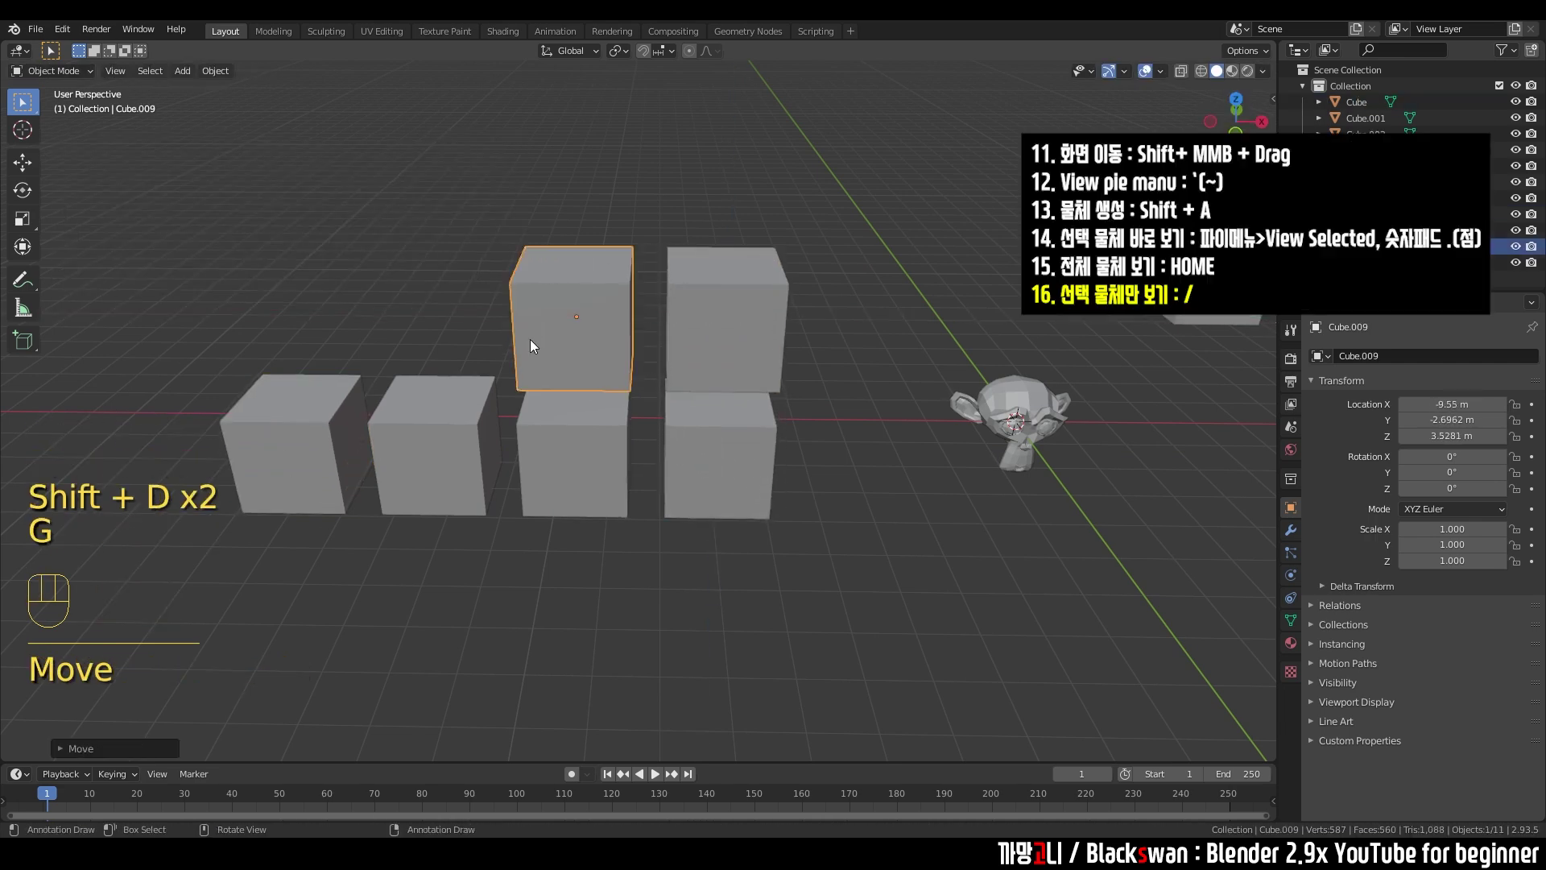
{"action": "key", "text": "shift+d"}
{"action": "key", "text": "x"}
{"action": "left_click", "coordinate": [451, 338]}
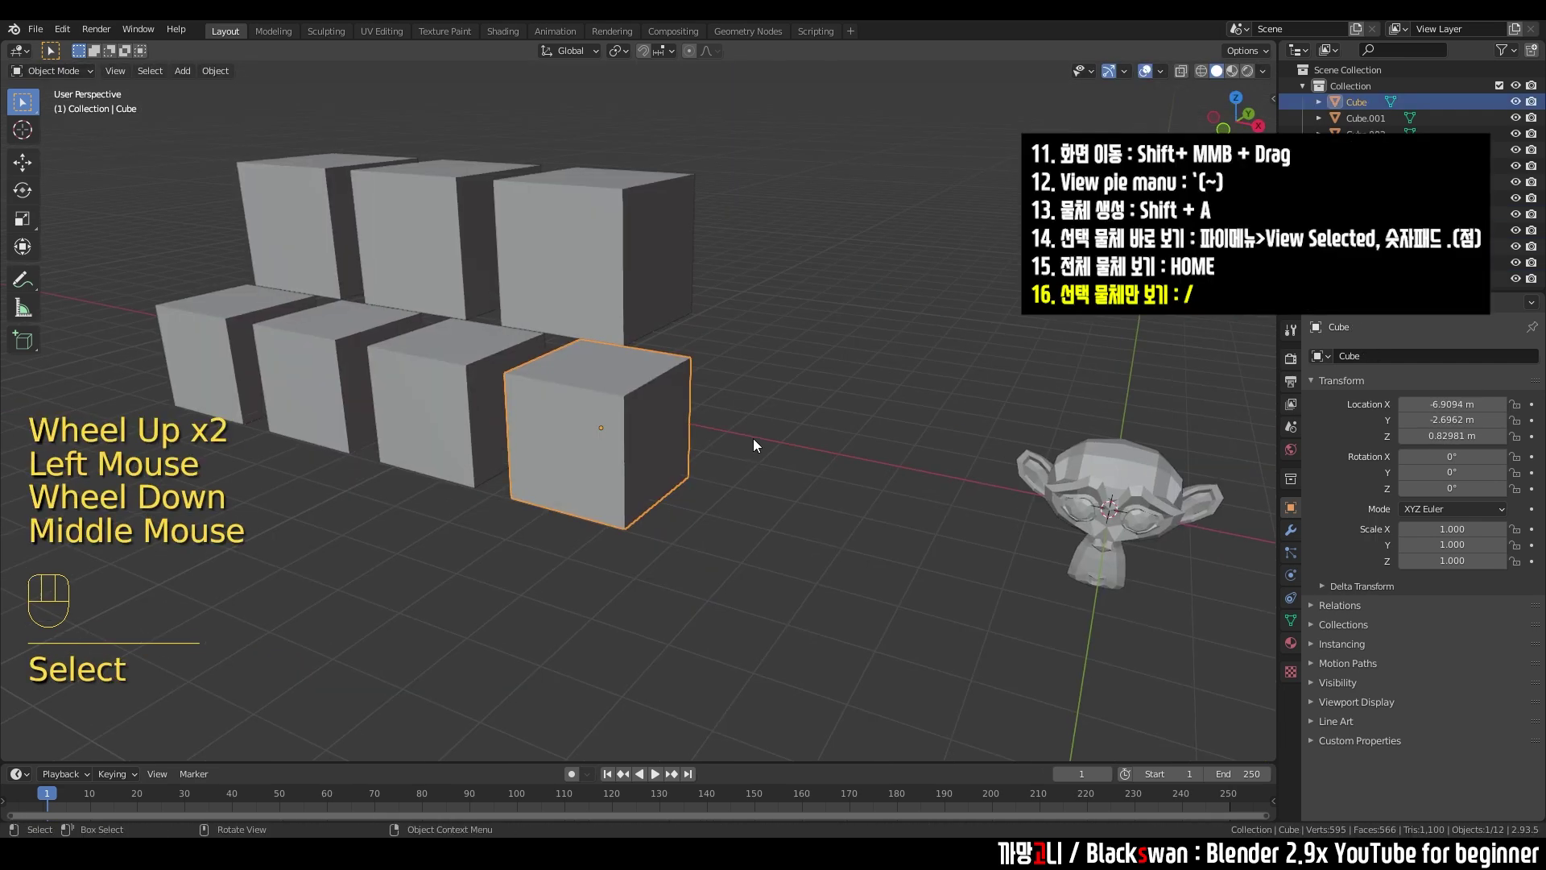
- Select the lower-row cube second from the monkey head and move its top front corner vertex in Edit Mode
{"action": "scroll", "coordinate": [376, 396], "scroll_direction": "up", "scroll_amount": 2}
{"action": "left_click", "coordinate": [375, 396]}
{"action": "middle_click_drag", "start_coordinate": [375, 396], "coordinate": [682, 457], "text": "shift"}
{"action": "scroll", "coordinate": [693, 471], "scroll_direction": "up", "scroll_amount": 1}
{"action": "key", "text": "Tab"}
{"action": "left_click_drag", "start_coordinate": [670, 462], "coordinate": [715, 513]}
{"action": "key", "text": "g"}
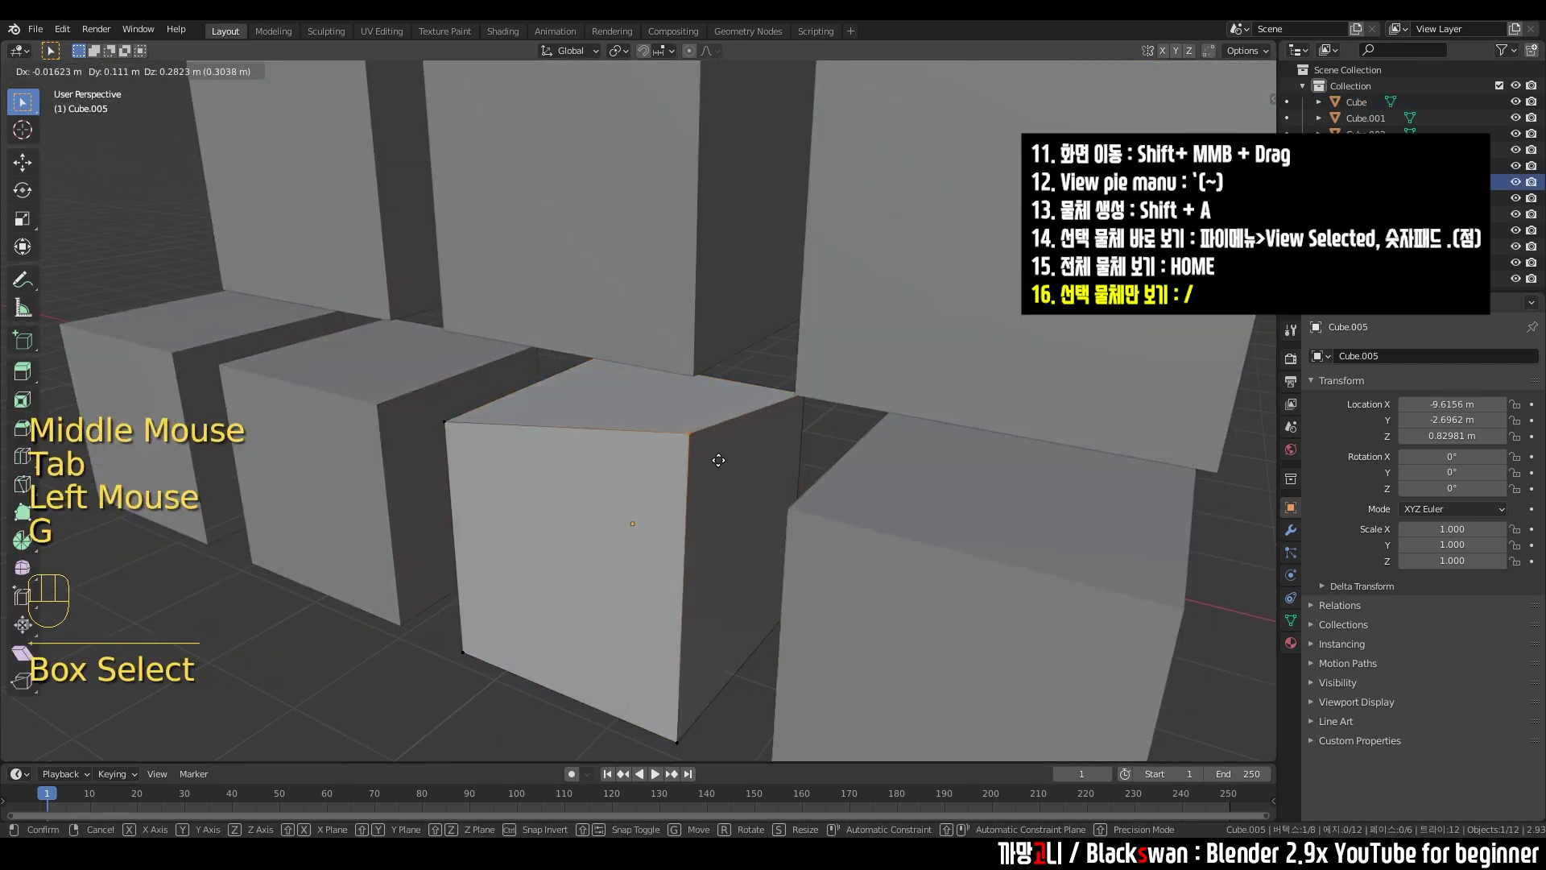
{"action": "left_click", "coordinate": [721, 463]}
- Move the same corner vertex again to deform the cube further and return to Object Mode
{"action": "middle_click_drag", "start_coordinate": [696, 457], "coordinate": [677, 383]}
{"action": "key", "text": "g"}
{"action": "scroll", "coordinate": [674, 442], "scroll_direction": "up", "scroll_amount": 1}
{"action": "scroll", "coordinate": [674, 442], "scroll_direction": "down", "scroll_amount": 2}
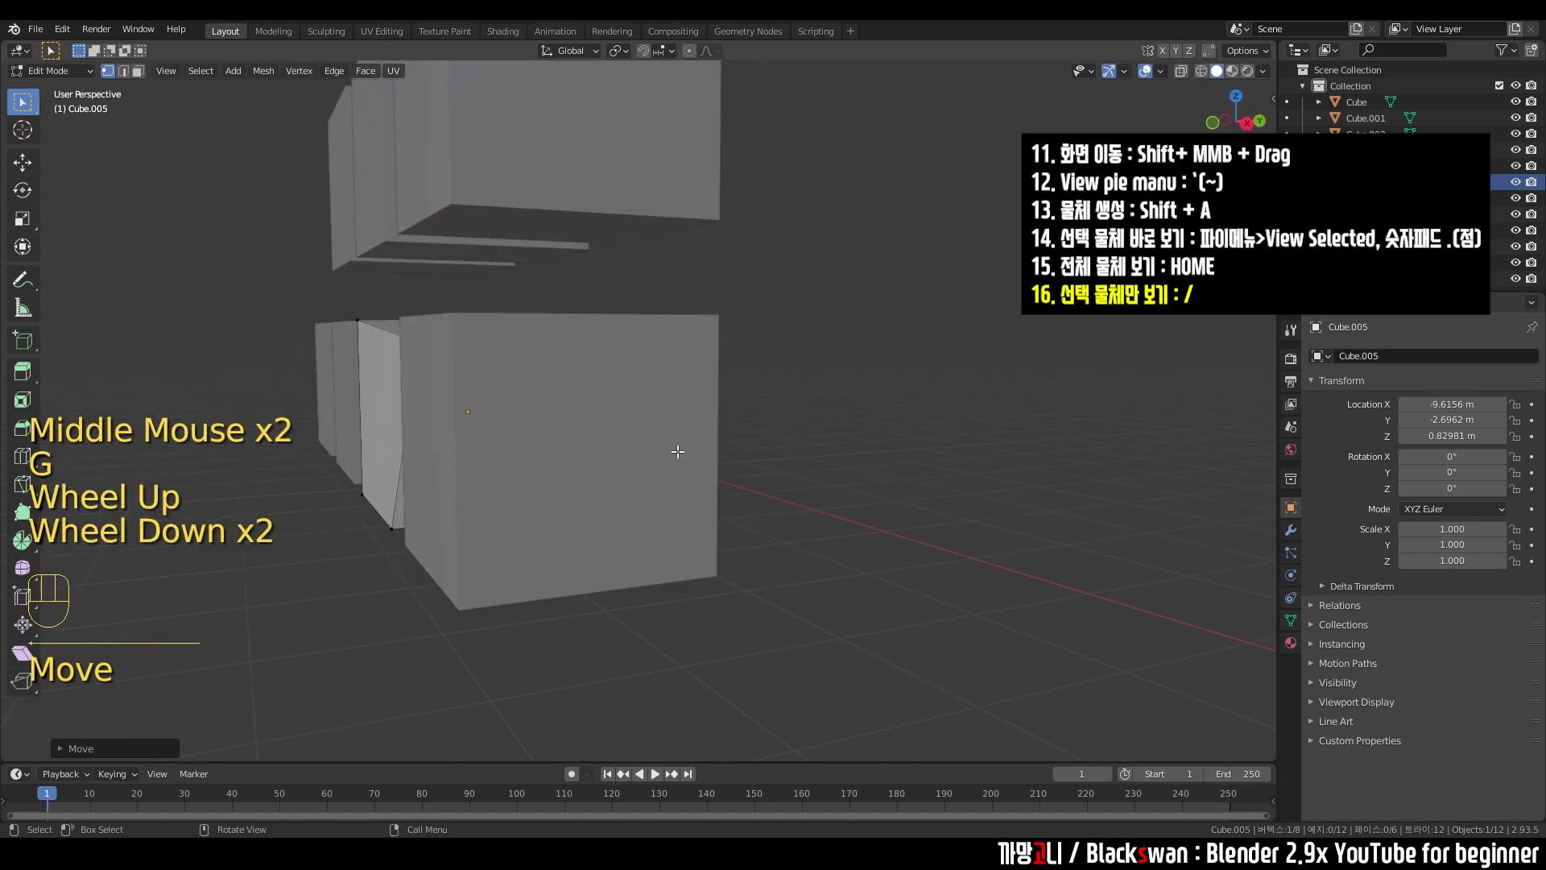
{"action": "middle_click_drag", "start_coordinate": [674, 443], "coordinate": [572, 404]}
{"action": "key", "text": "Tab"}
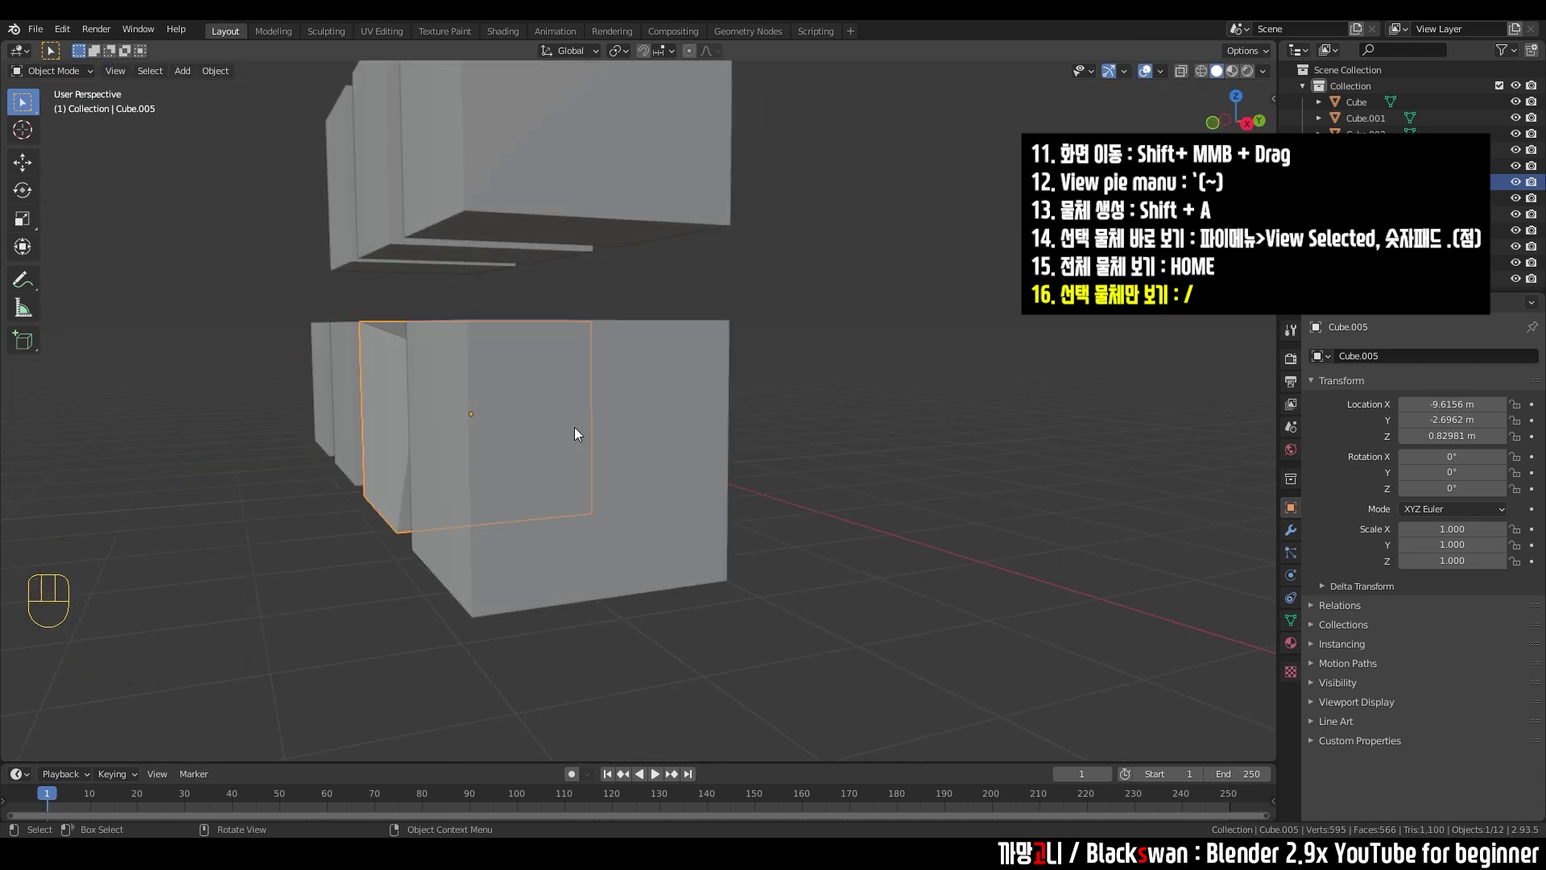
- Reselect the deformed cube partly hidden behind its neighbour and isolate it in Local View
{"action": "left_click", "coordinate": [824, 391]}
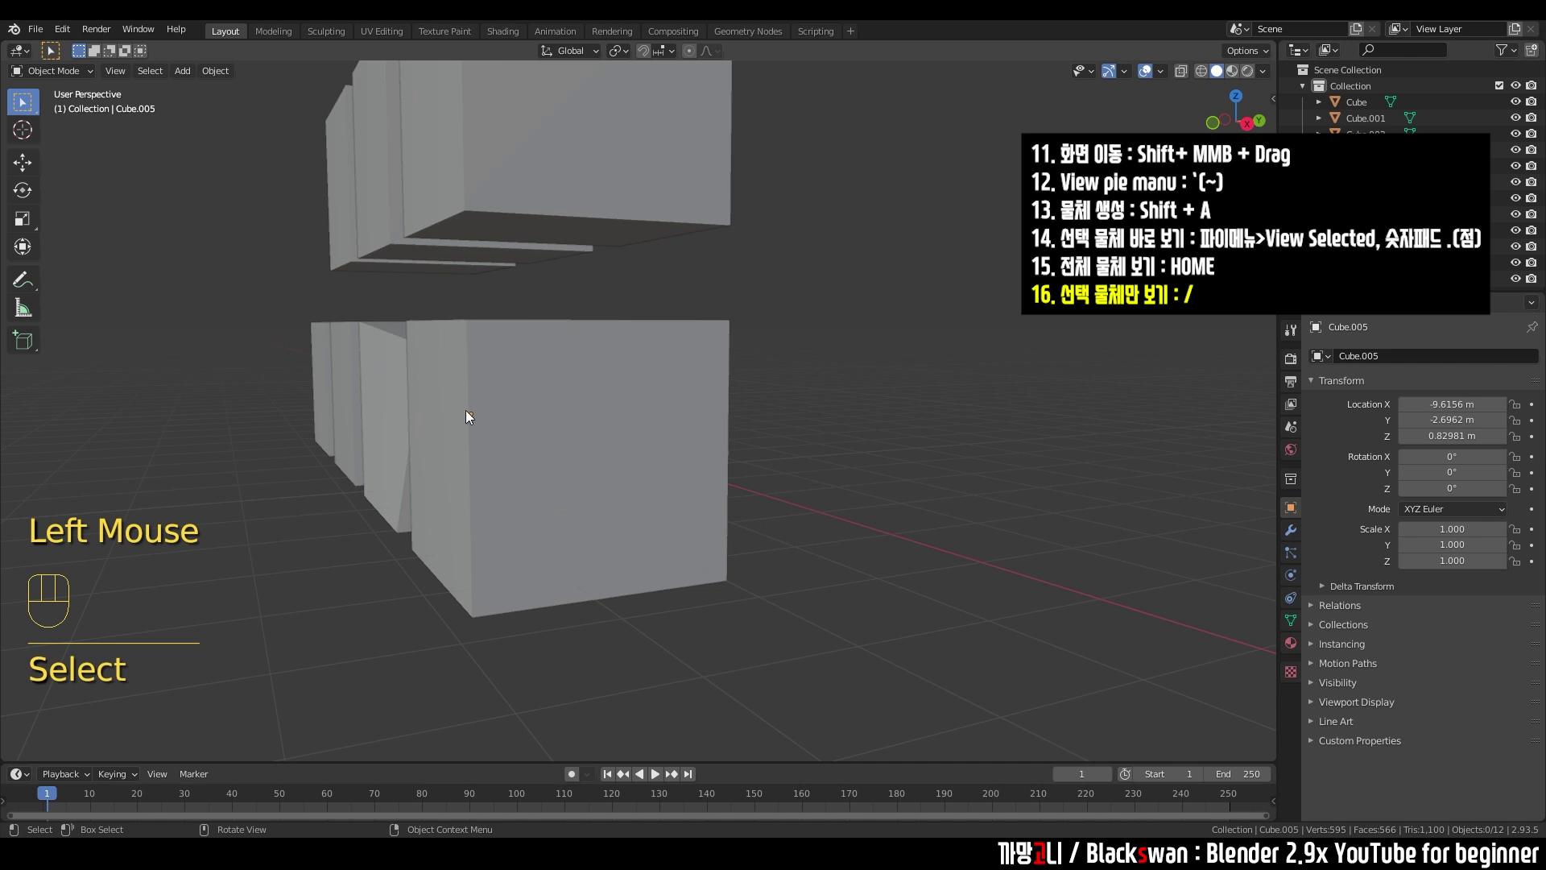
{"action": "left_click", "coordinate": [387, 405]}
{"action": "middle_click_drag", "start_coordinate": [438, 402], "coordinate": [446, 407]}
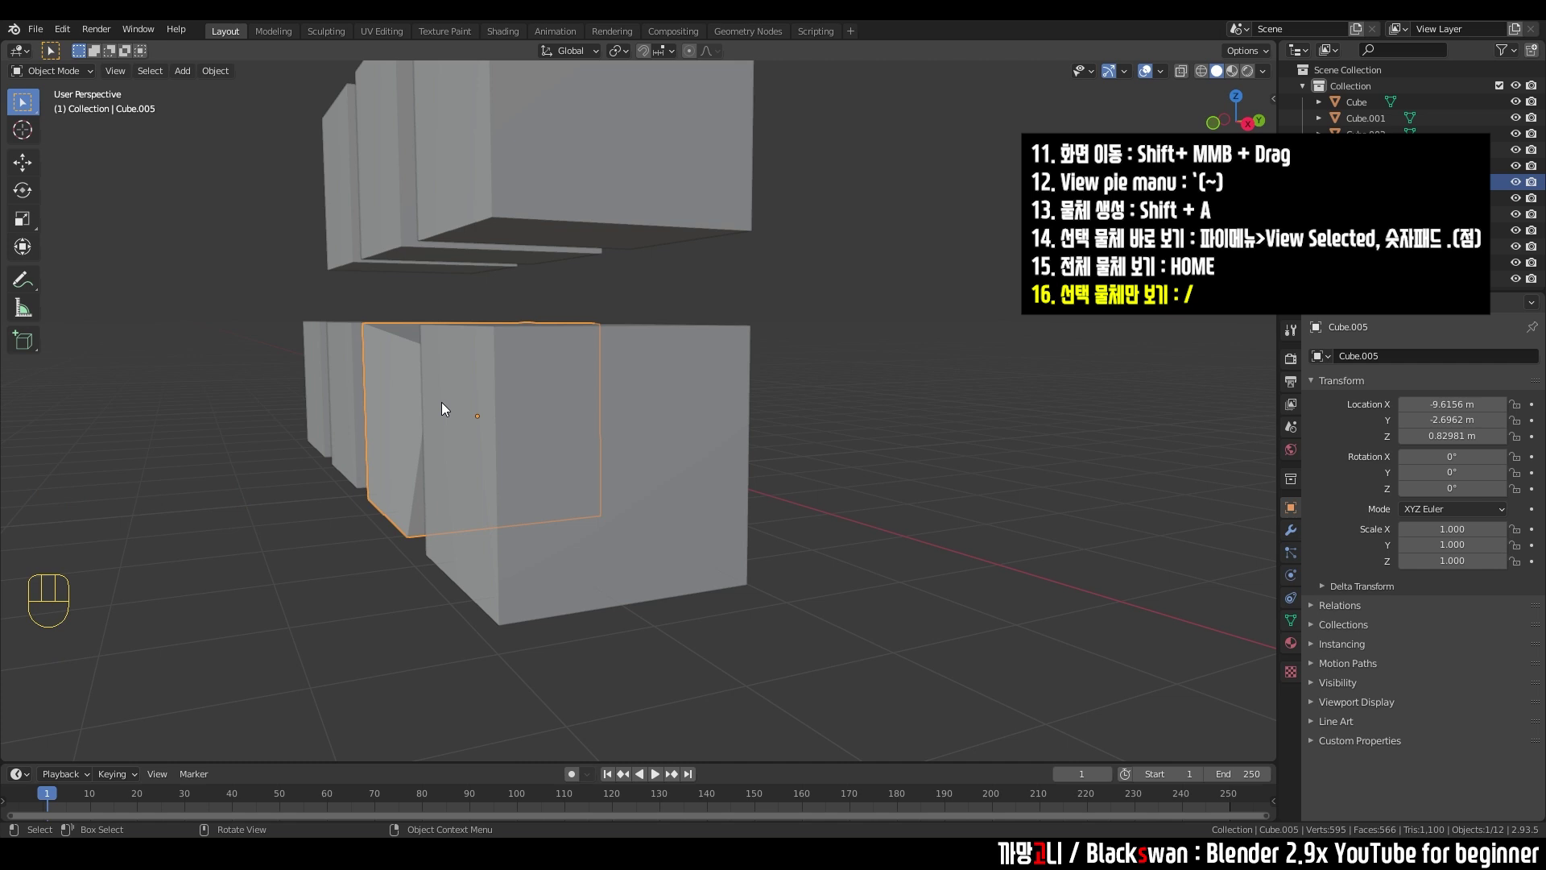
{"action": "key", "text": "slash"}
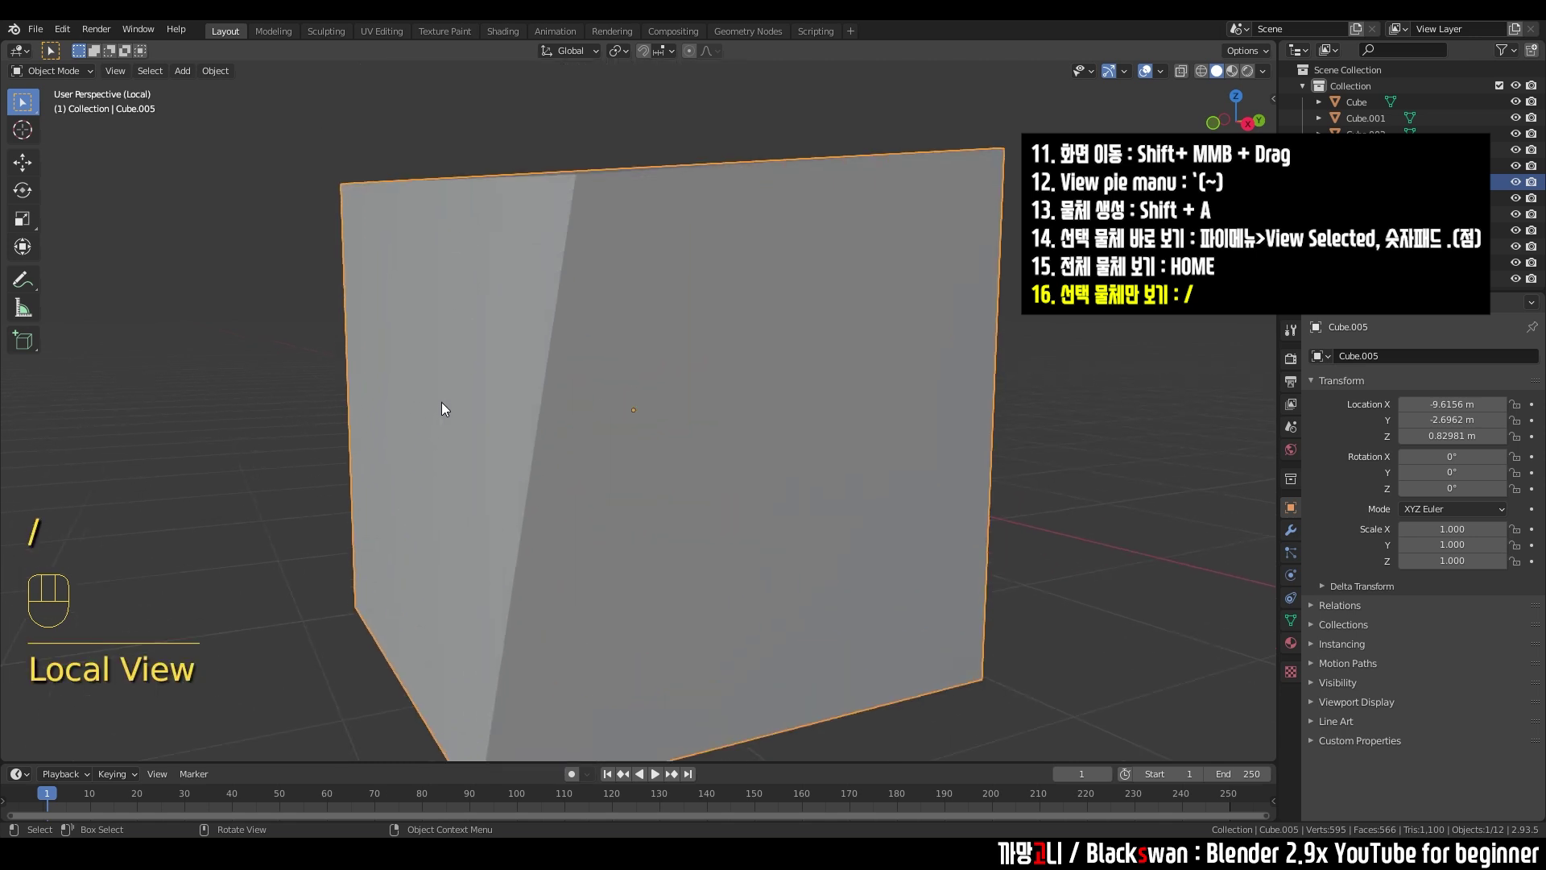
{"action": "scroll", "coordinate": [441, 403], "scroll_direction": "down", "scroll_amount": 4}
{"action": "scroll", "coordinate": [540, 419], "scroll_direction": "up", "scroll_amount": 3}
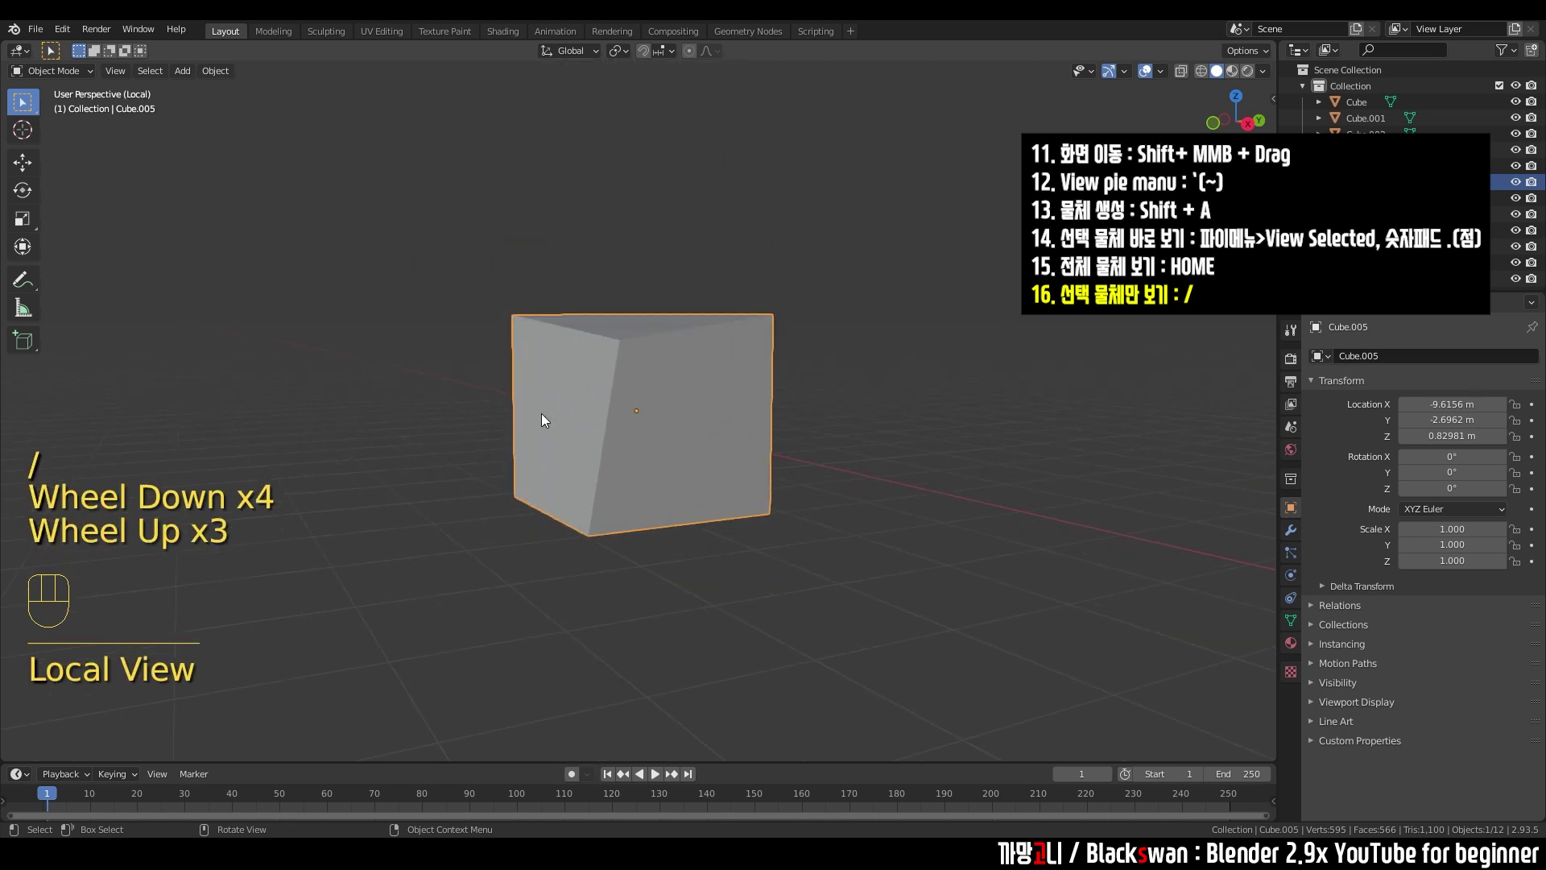
{"action": "scroll", "coordinate": [607, 397], "scroll_direction": "up", "scroll_amount": 2}
{"action": "mouse_move", "coordinate": [563, 404]}
{"action": "middle_mouse_down"}
{"action": "mouse_move", "coordinate": [676, 408]}
{"action": "mouse_move", "coordinate": [620, 432]}
{"action": "mouse_move", "coordinate": [579, 415]}
{"action": "middle_mouse_up"}
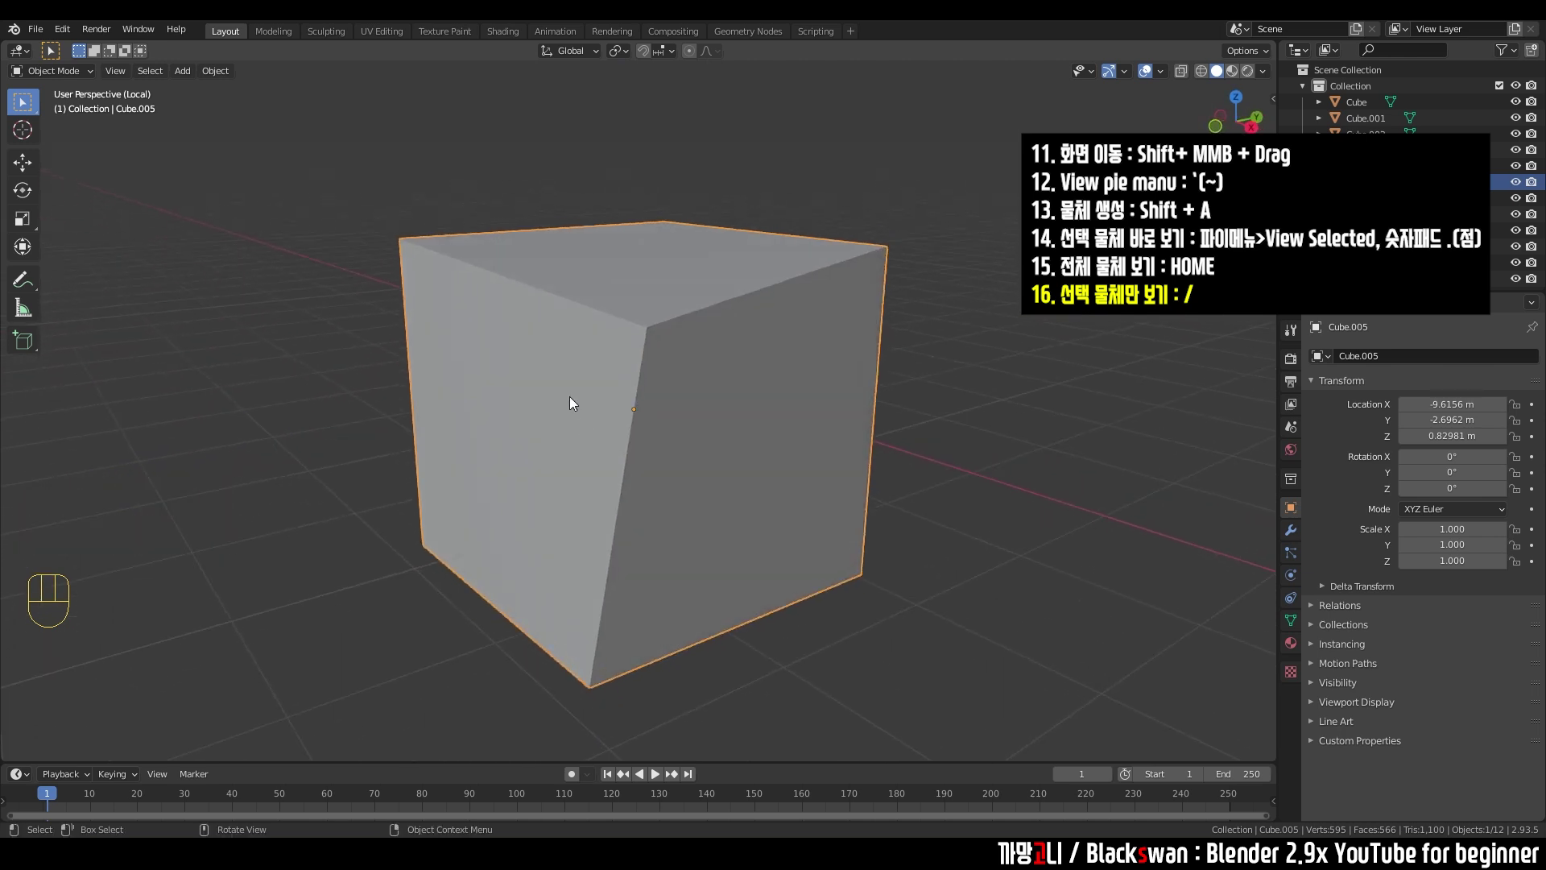
- In Edit Mode, move the isolated cube's top front corner vertex sideways, repeat the move once and clear the selection
{"action": "key", "text": "Tab"}
{"action": "left_click", "coordinate": [717, 387]}
{"action": "key", "text": "g"}
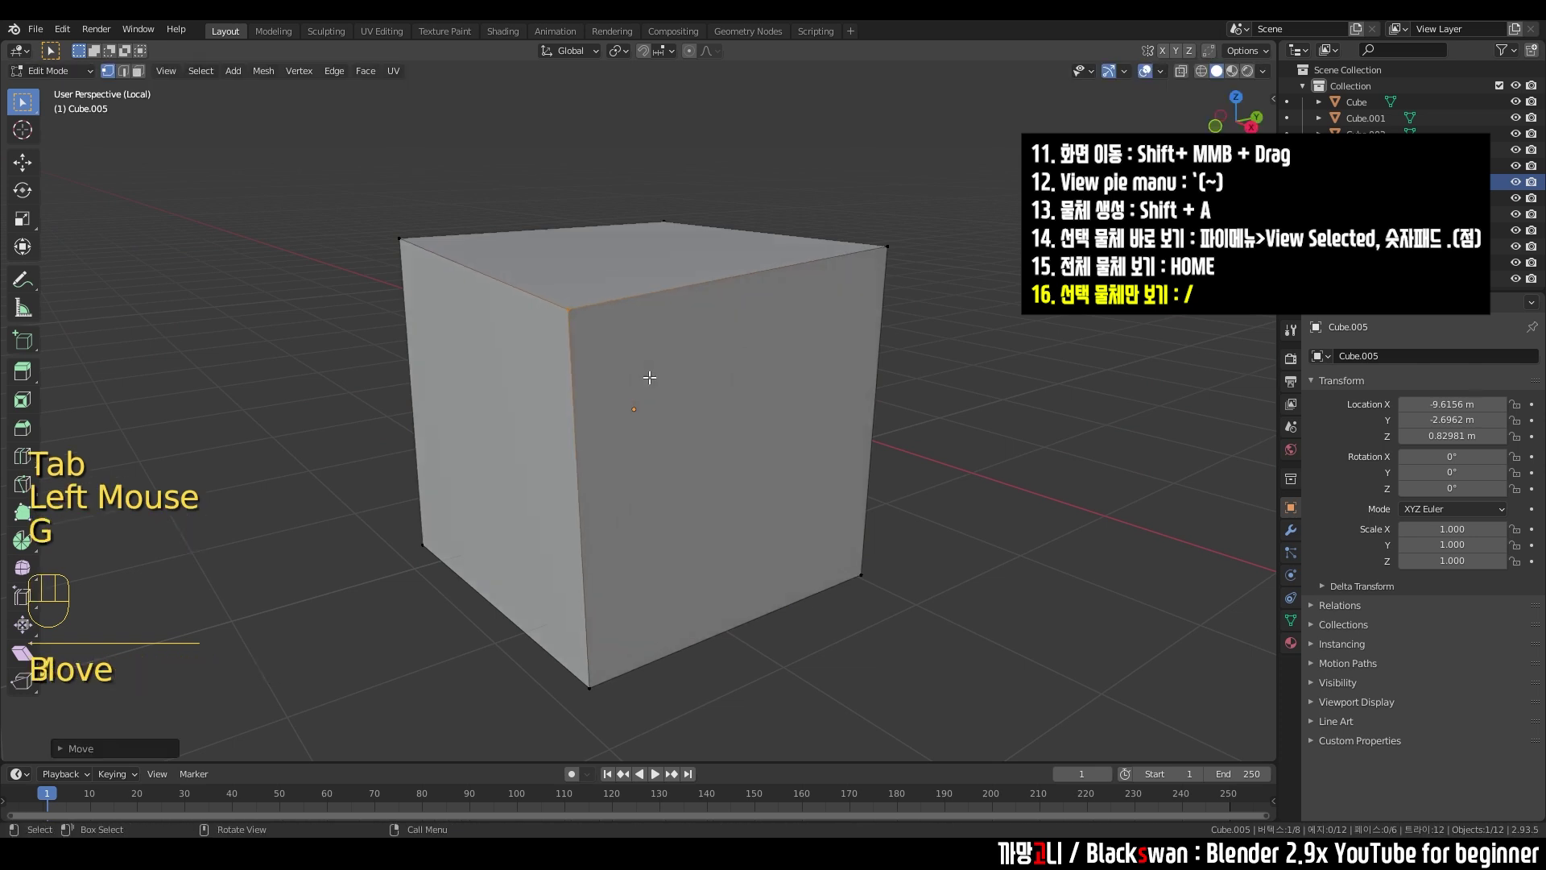
{"action": "key", "text": "shift+r"}
{"action": "left_click", "coordinate": [630, 445]}
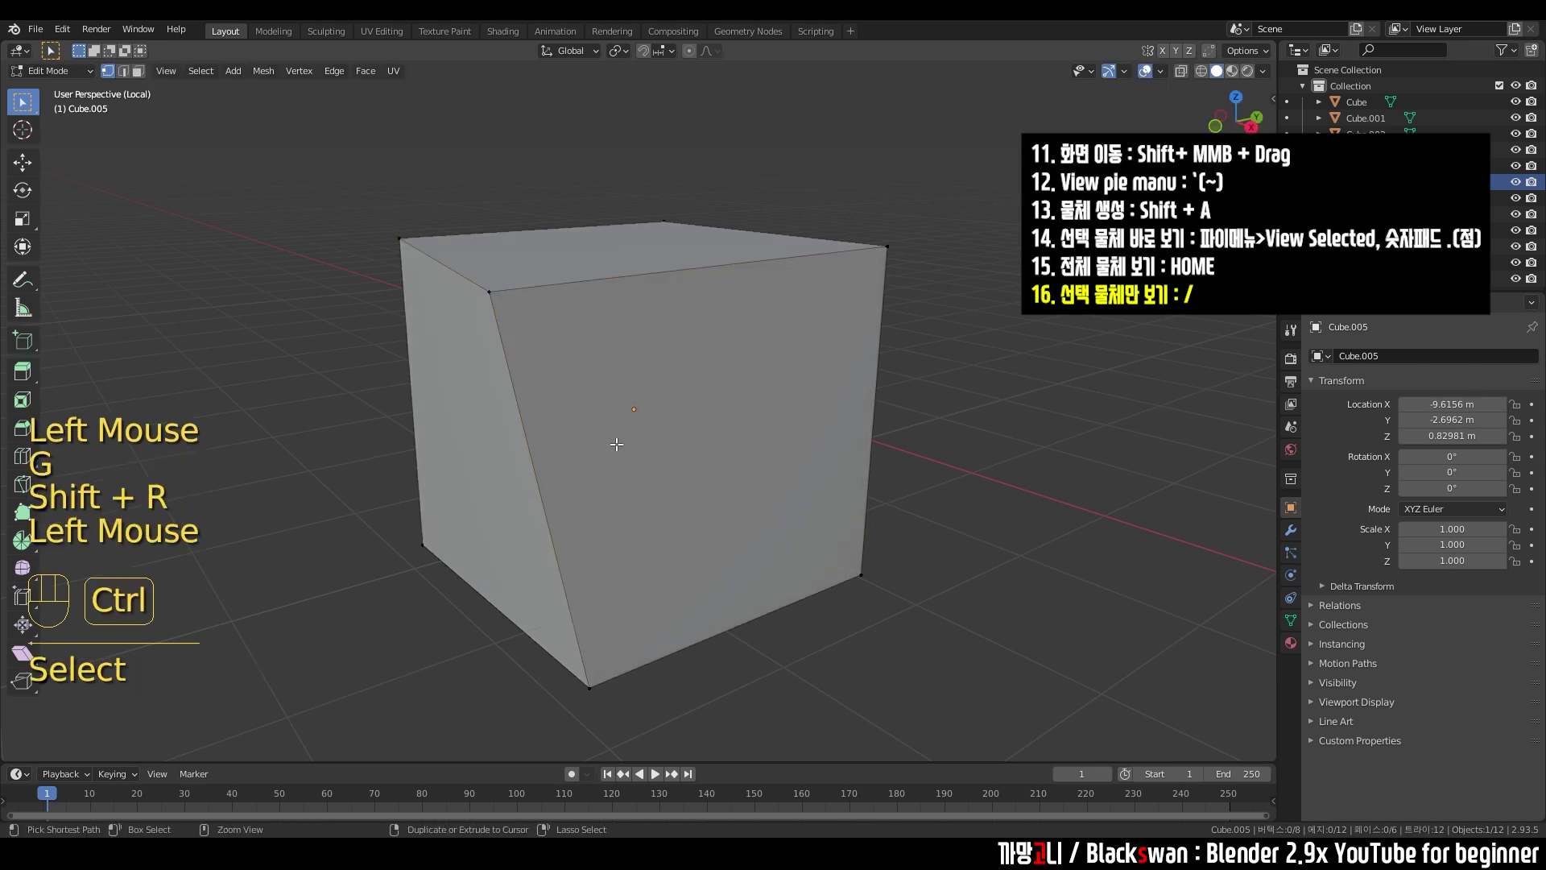
- Try a loop cut on the isolated cube and undo it
{"action": "key", "text": "ctrl+r"}
{"action": "left_click", "coordinate": [535, 448]}
{"action": "left_click", "coordinate": [559, 438]}
{"action": "key", "text": "ctrl+z"}
- Switch to edge selection and bevel the isolated cube's top front edge into a wide, multi-segment rounding
{"action": "key", "text": "2"}
{"action": "left_click", "coordinate": [745, 270]}
{"action": "key", "text": "ctrl+b"}
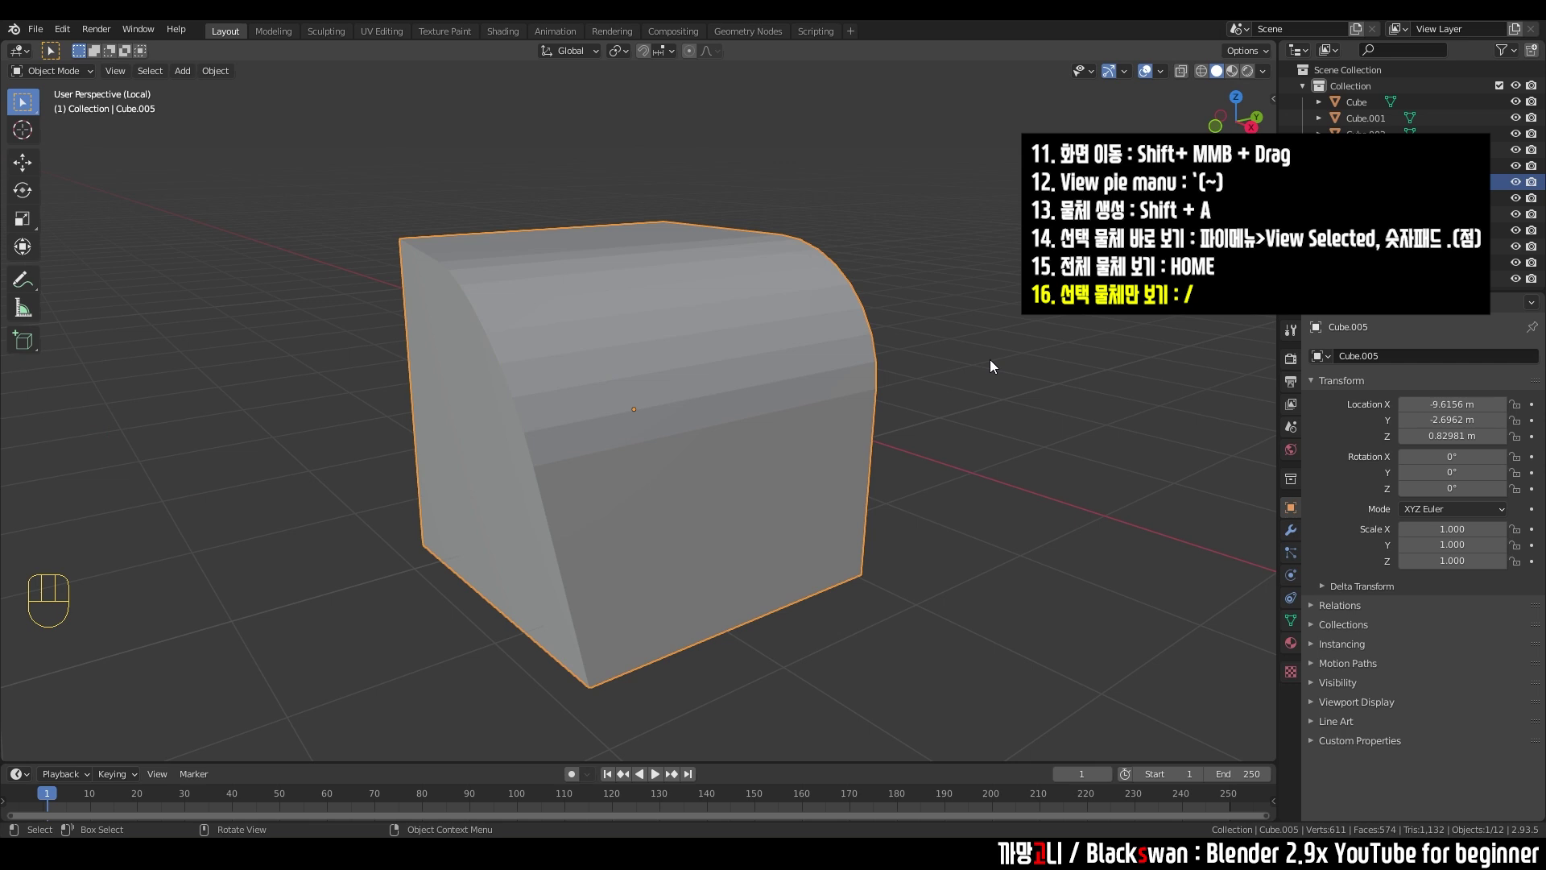
- Leave Local View to show all objects and reselect the rounded cube in the lower row
{"action": "key", "text": "slash"}
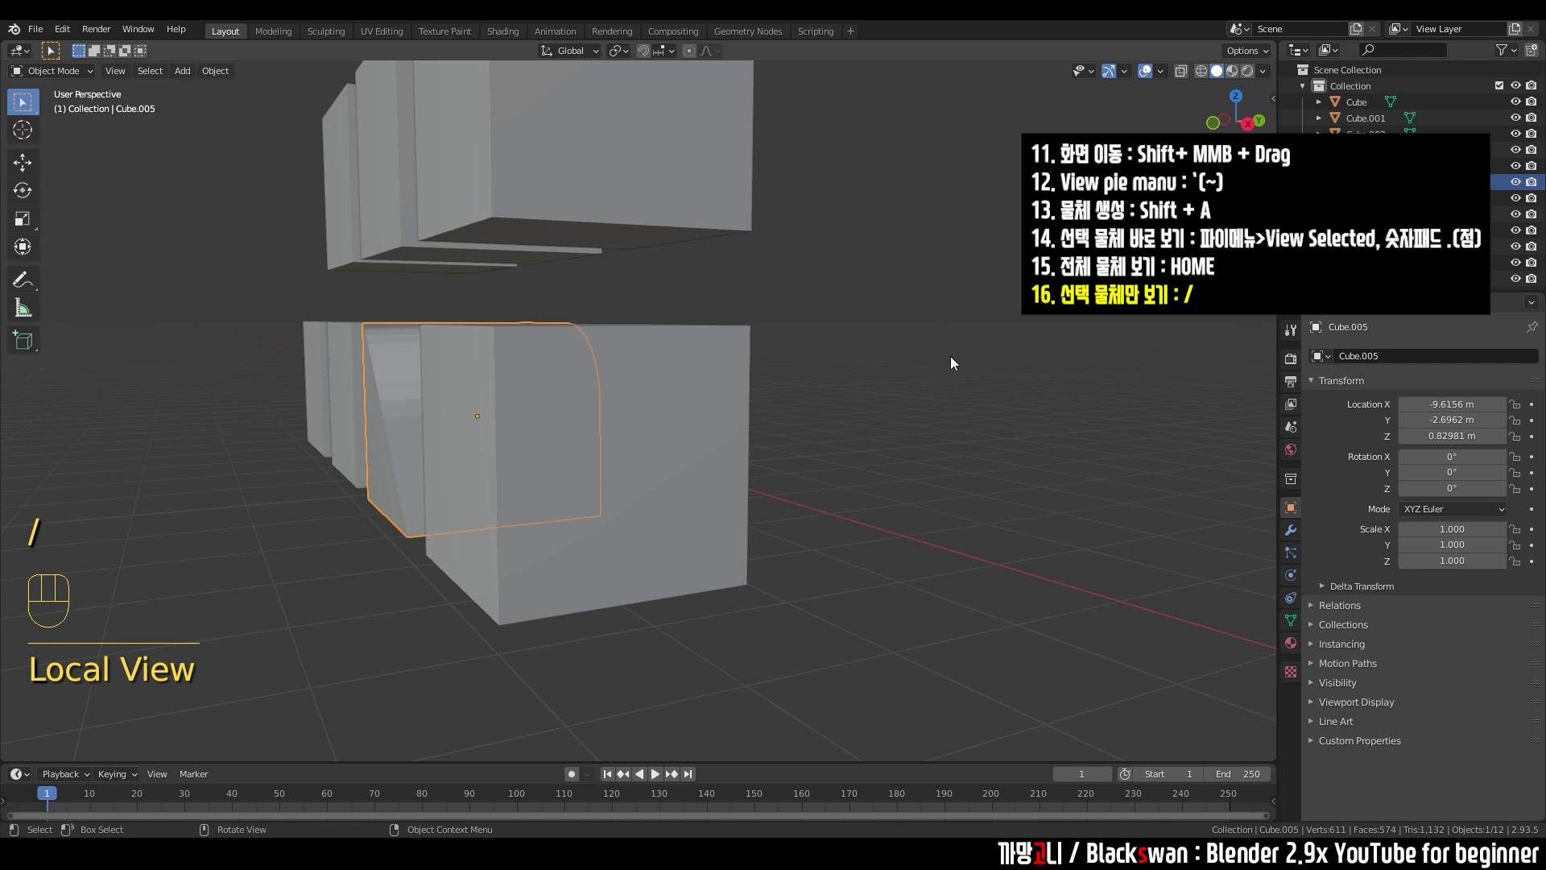
{"action": "left_click", "coordinate": [974, 359]}
{"action": "middle_click_drag", "start_coordinate": [898, 356], "coordinate": [732, 421]}
{"action": "left_click", "coordinate": [837, 409]}
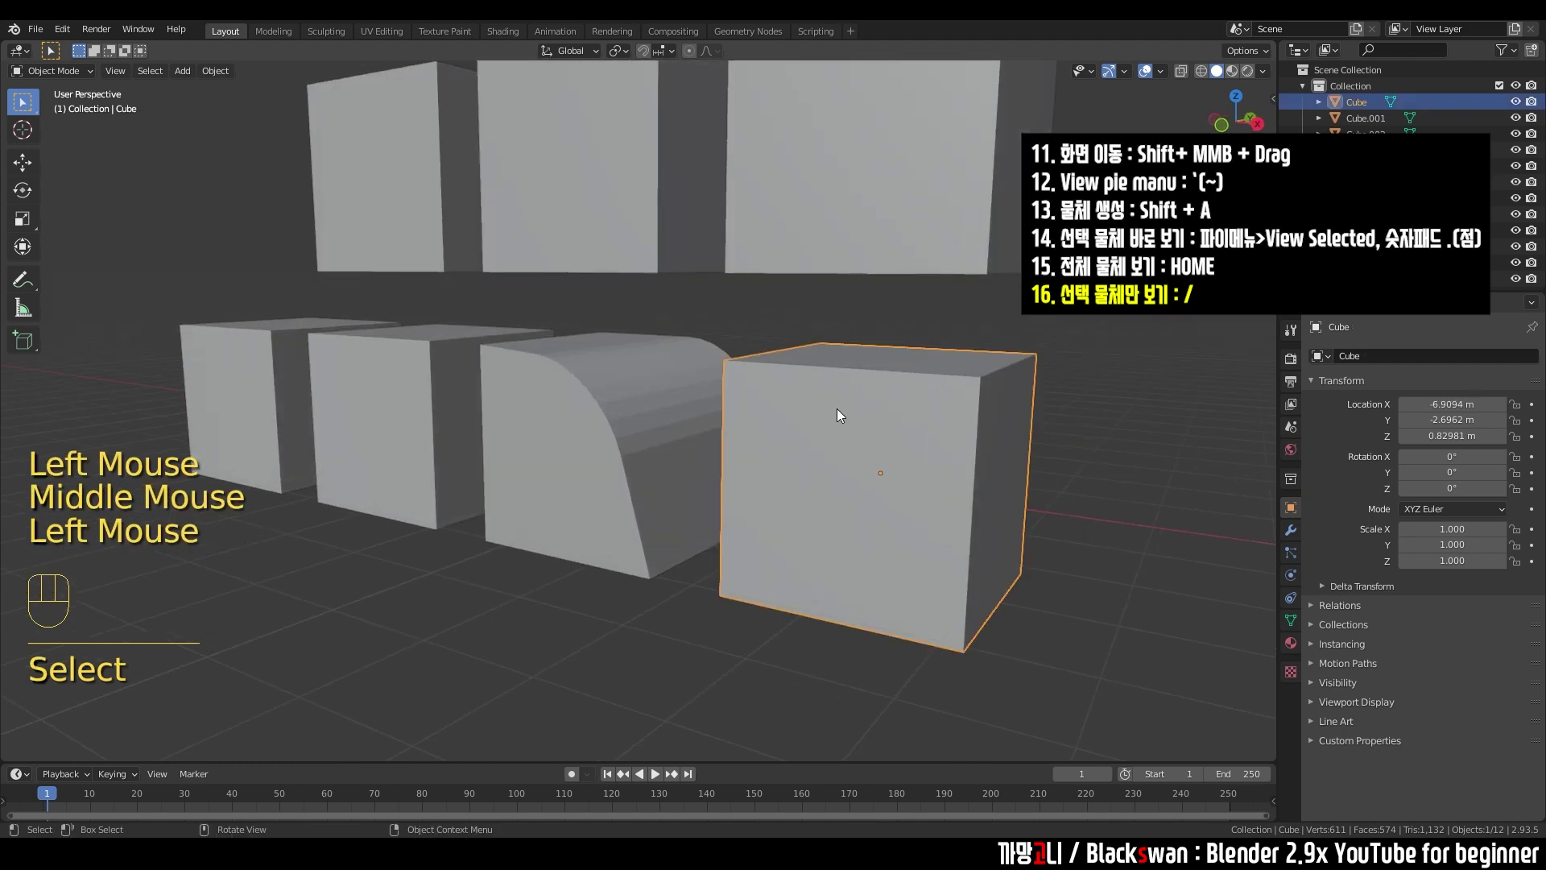
{"action": "left_click", "coordinate": [673, 412]}
{"action": "middle_click_drag", "start_coordinate": [673, 412], "coordinate": [759, 448]}
{"action": "scroll", "coordinate": [797, 439], "scroll_direction": "up", "scroll_amount": 2}
{"action": "scroll", "coordinate": [797, 441], "scroll_direction": "down", "scroll_amount": 1}
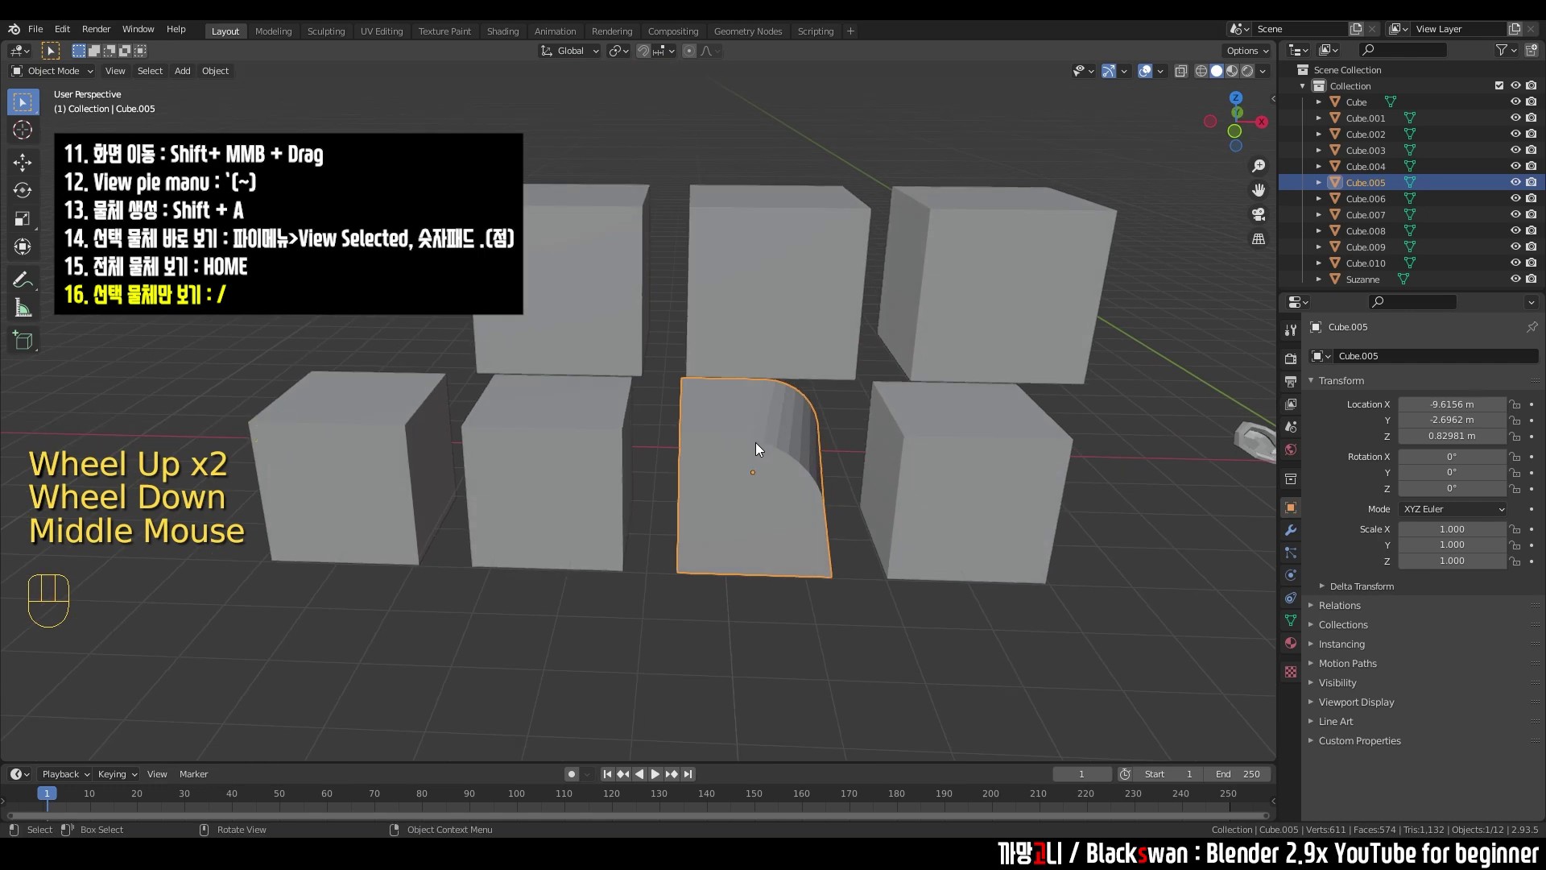
- Delete every object in the scene, including all the cubes and the monkey head
{"action": "scroll", "coordinate": [786, 486], "scroll_direction": "down", "scroll_amount": 2}
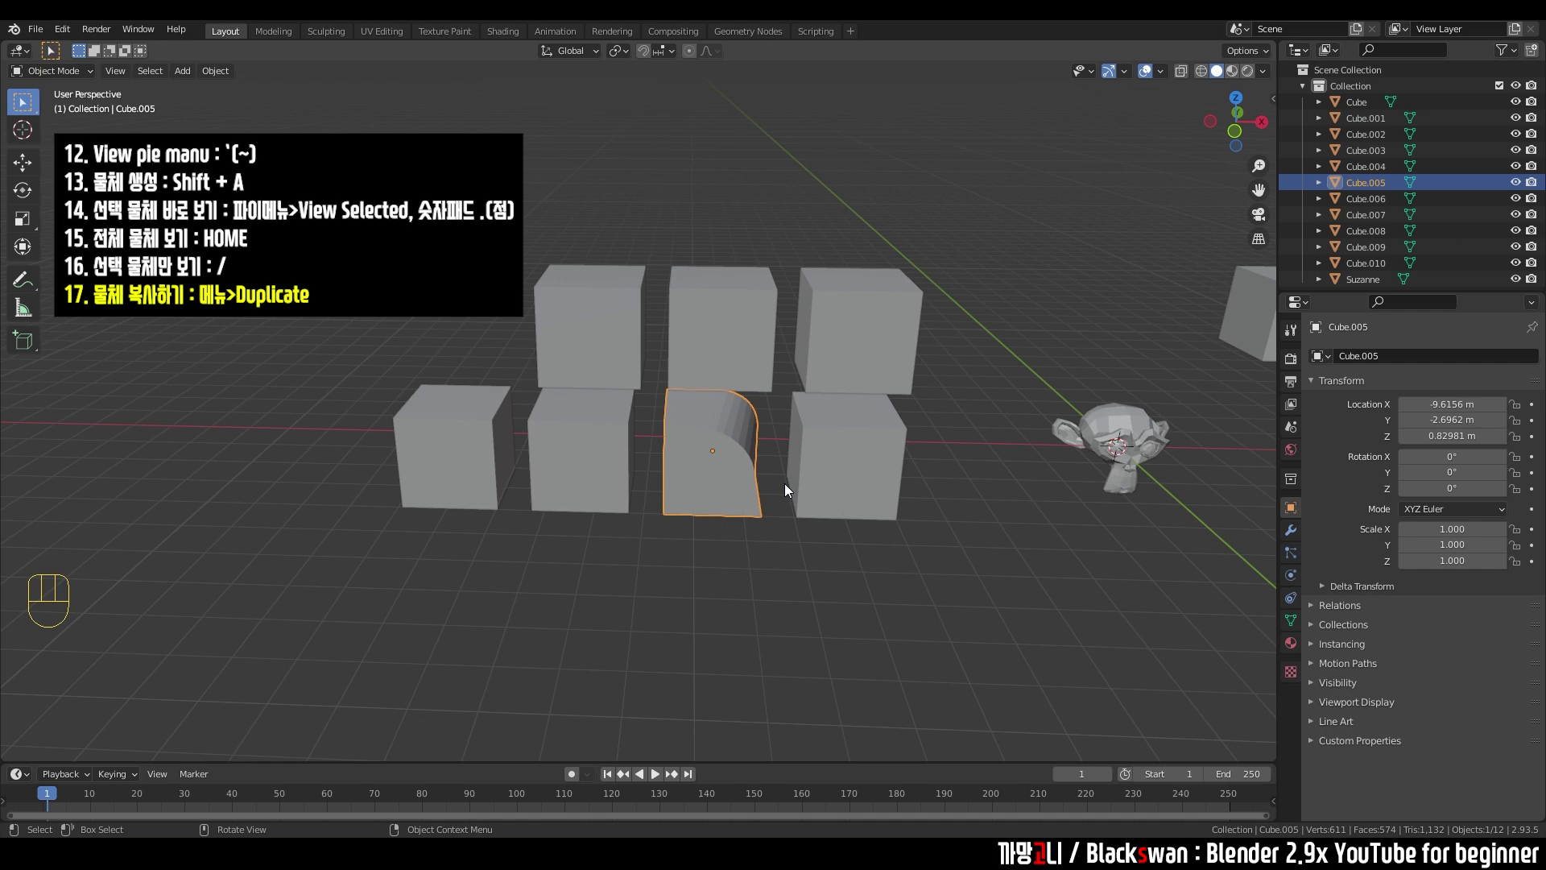
{"action": "scroll", "coordinate": [825, 467], "scroll_direction": "down", "scroll_amount": 2}
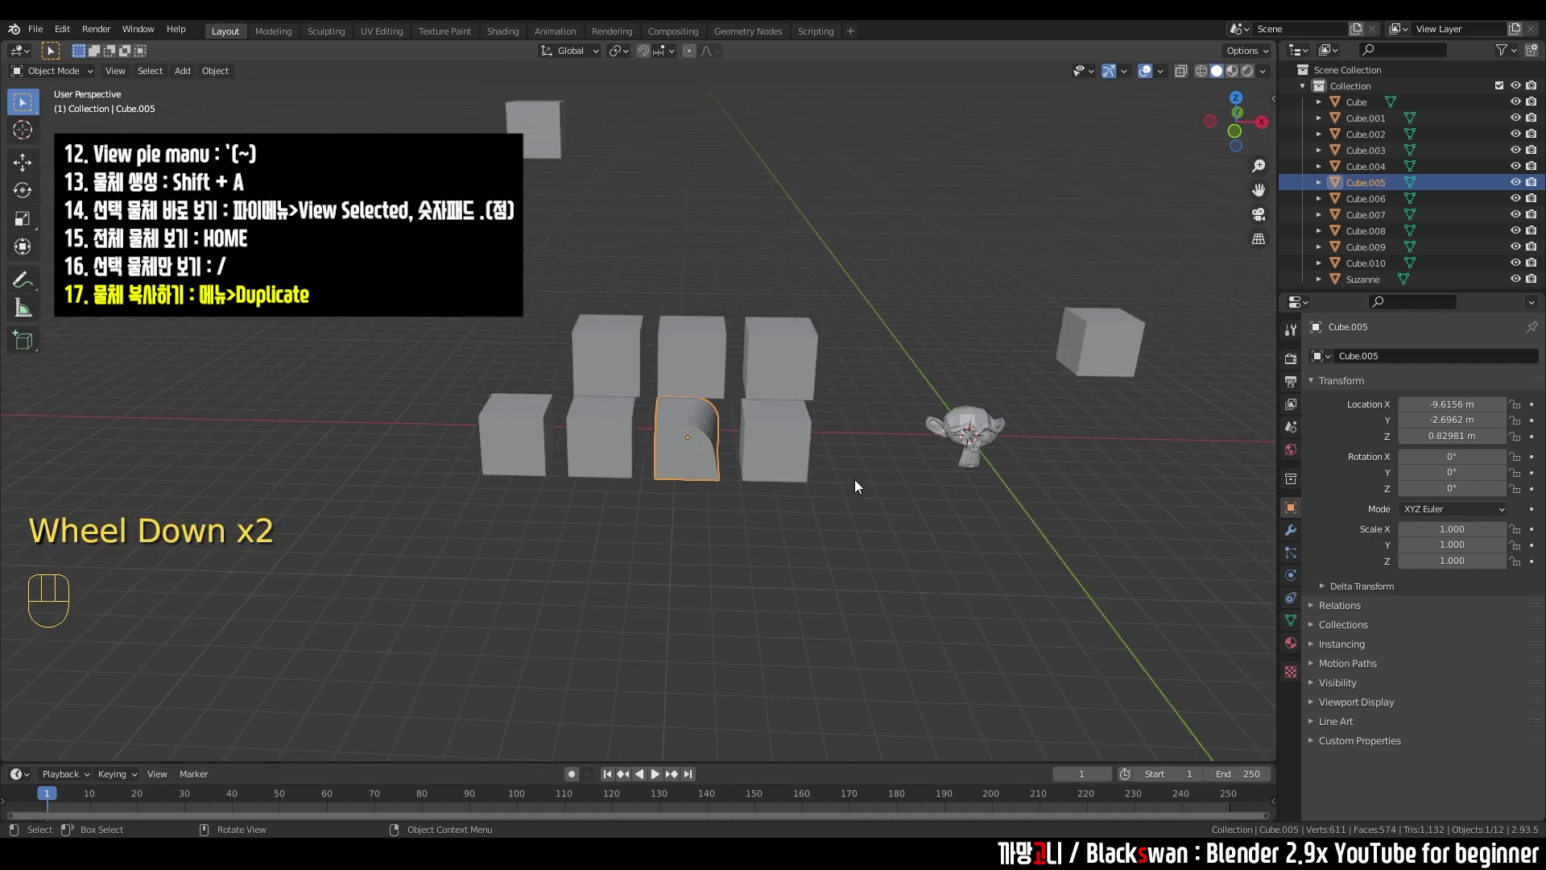
{"action": "key", "text": "a"}
{"action": "key", "text": "Delete"}
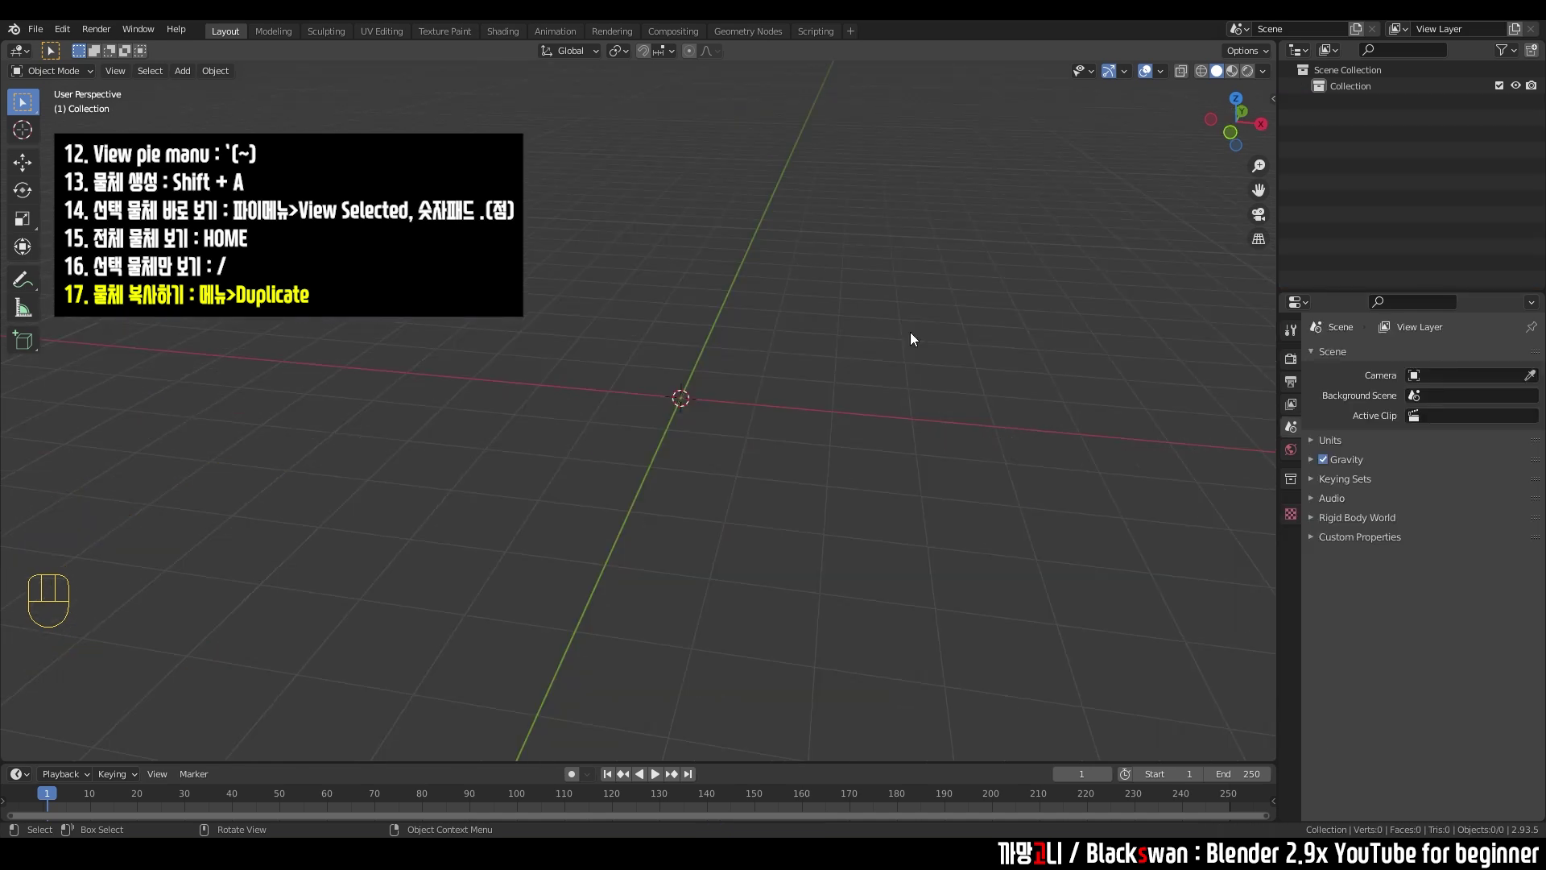
- Add a cube mesh at the world origin and deselect it
{"action": "key", "text": "shift+a"}
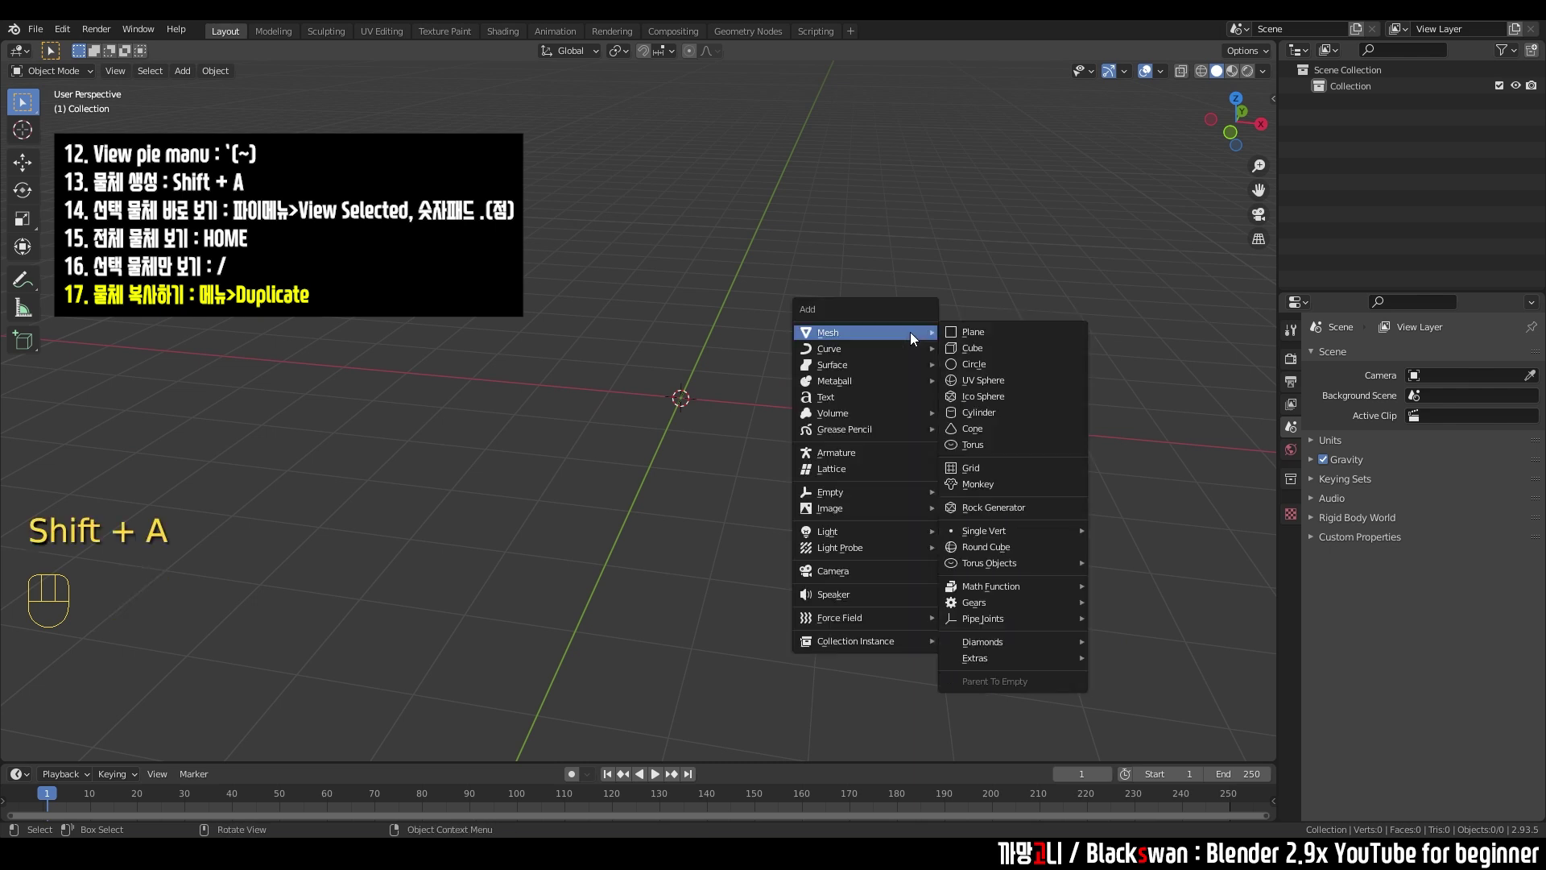
{"action": "left_click", "coordinate": [974, 346]}
{"action": "left_click", "coordinate": [884, 370]}
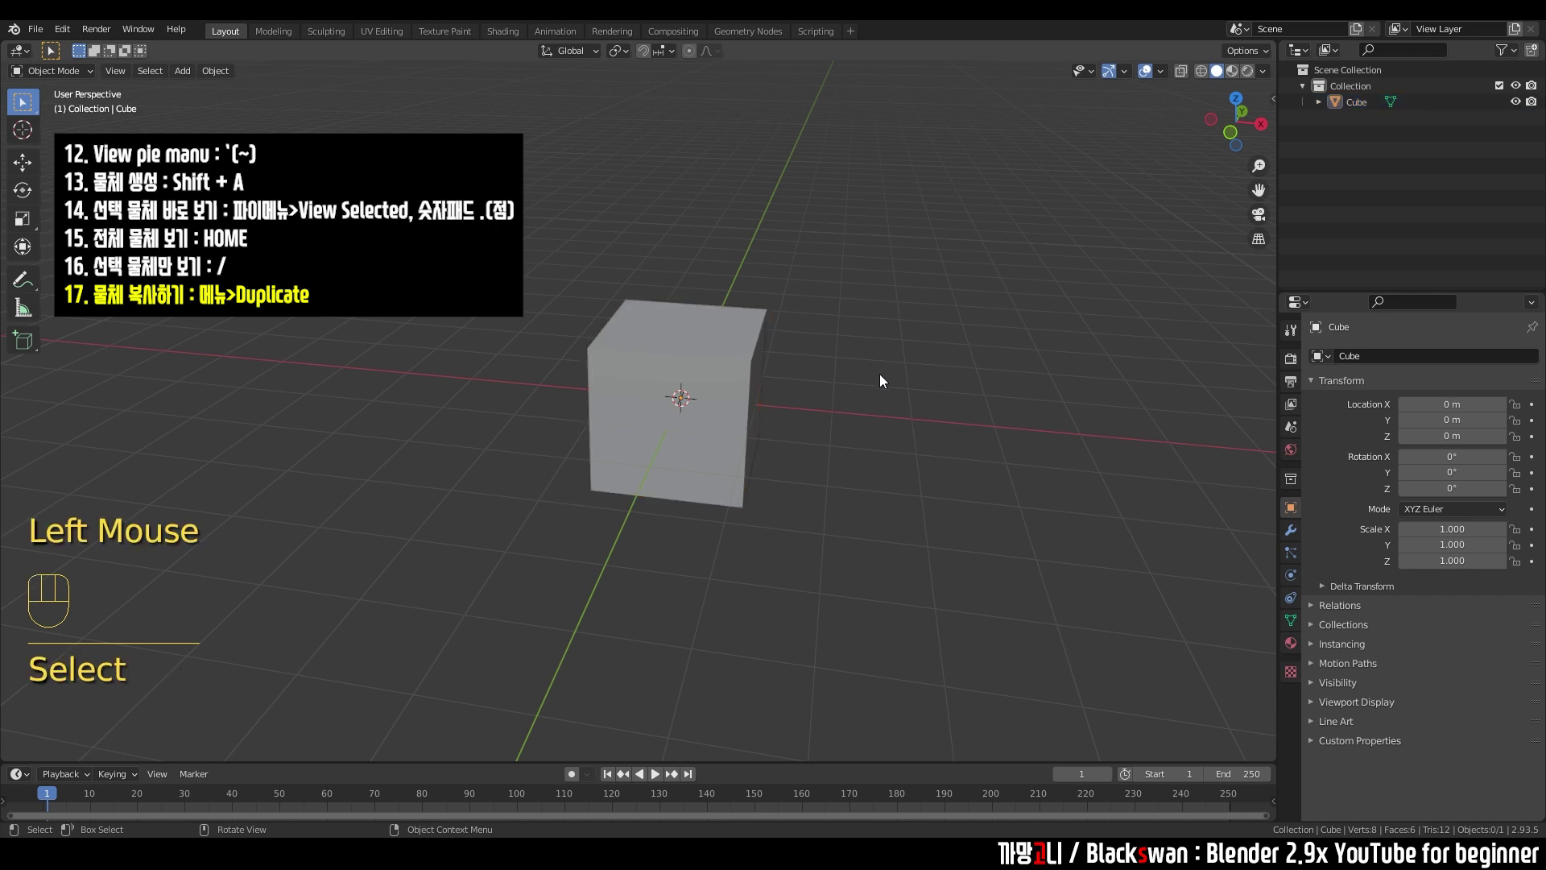
- Duplicate the cube, place the copy freely at about X 2.96 m, Y 0.71 m, Z 0.08 m, and delete that copy
{"action": "left_click", "coordinate": [732, 378]}
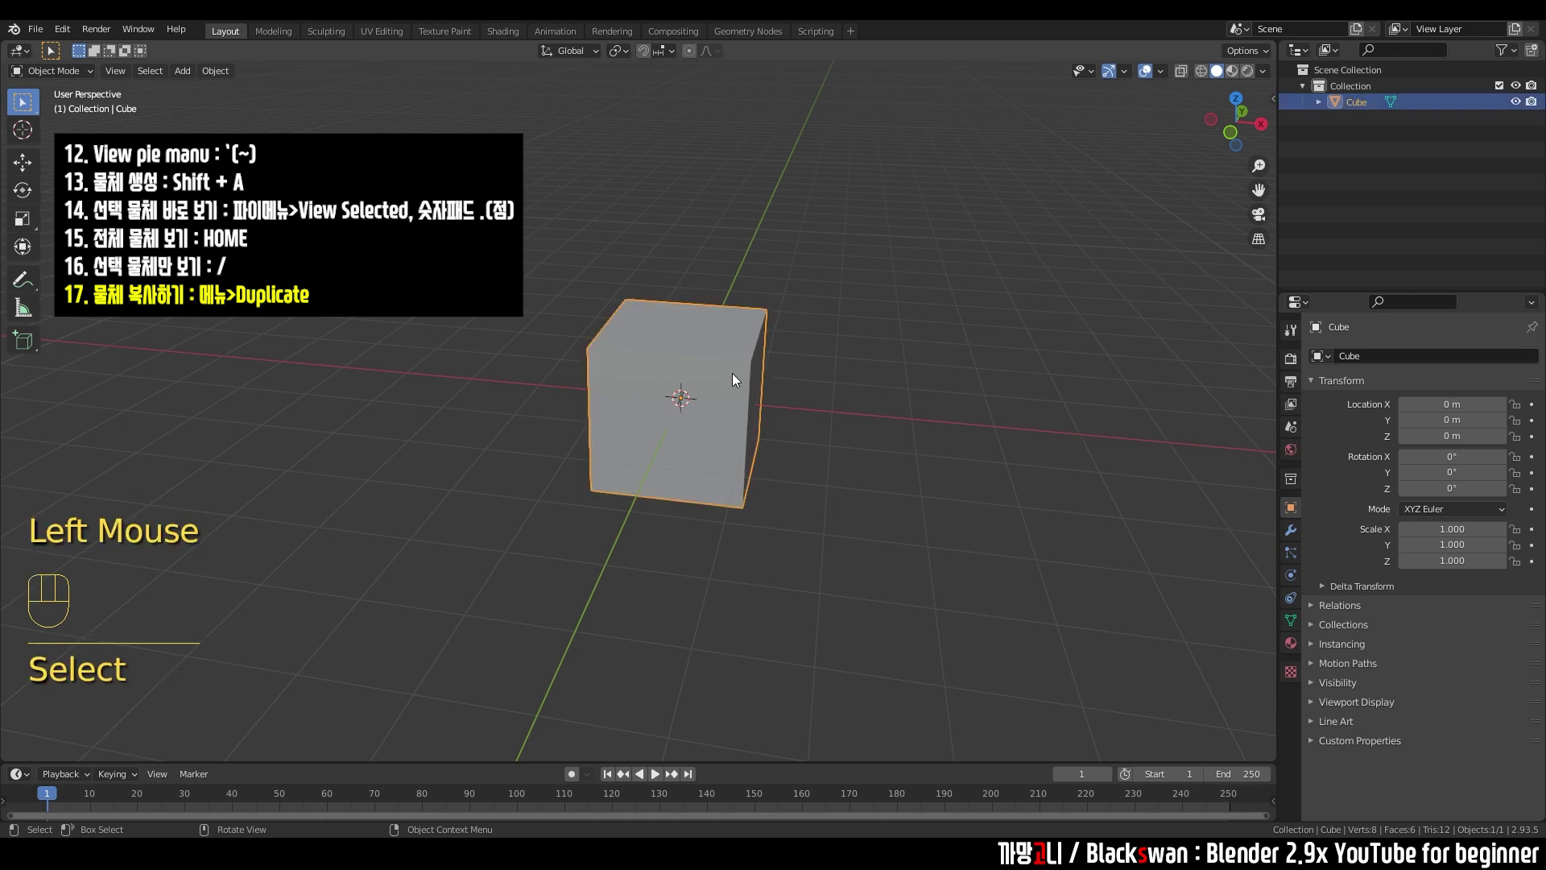
{"action": "right_click", "coordinate": [732, 373]}
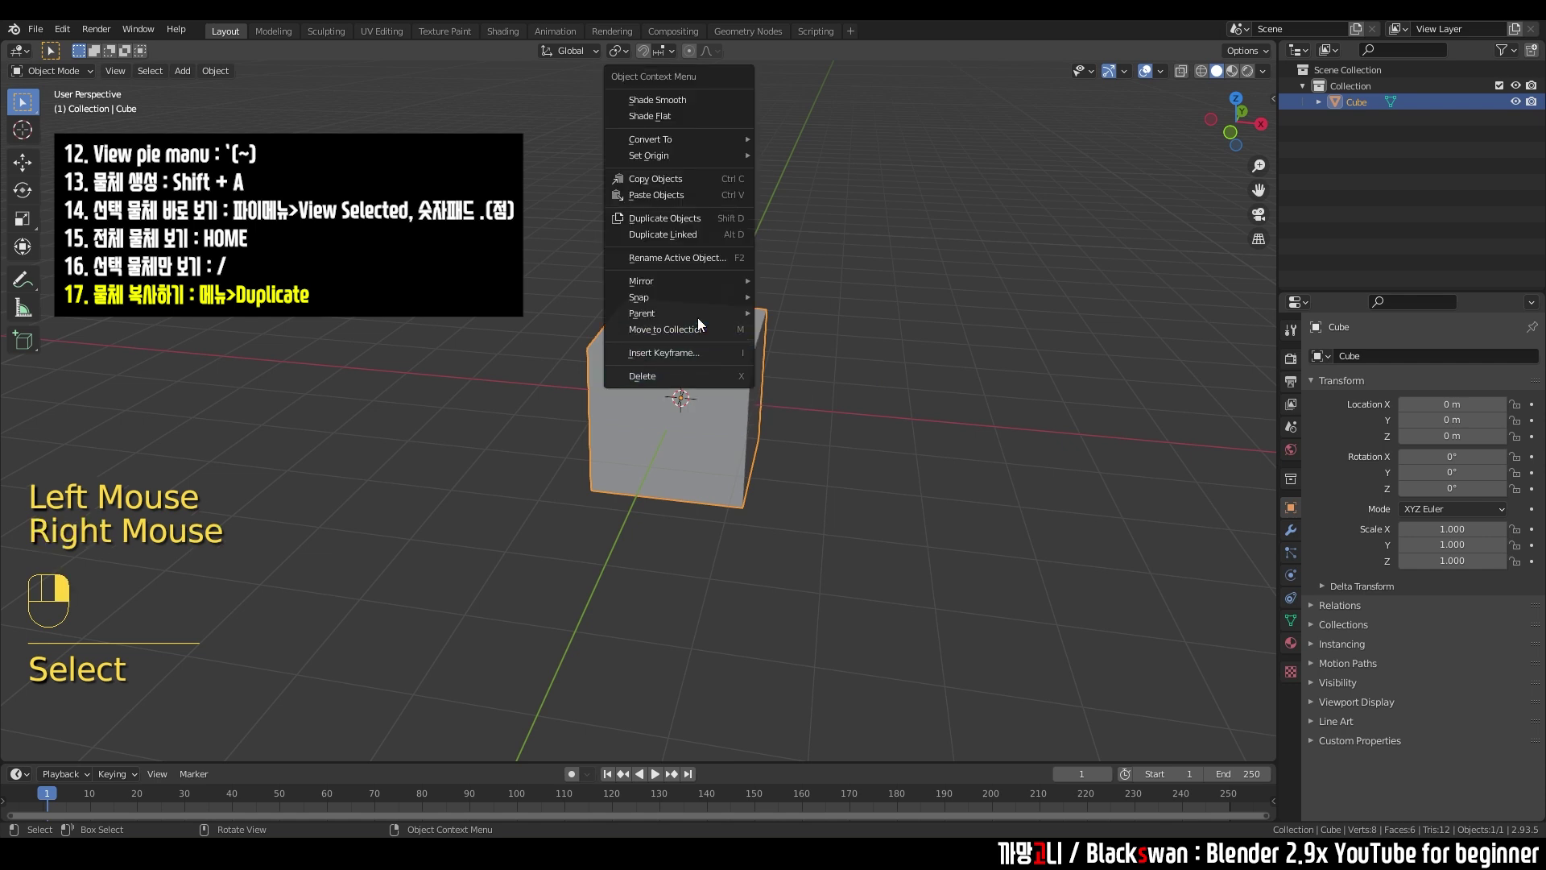
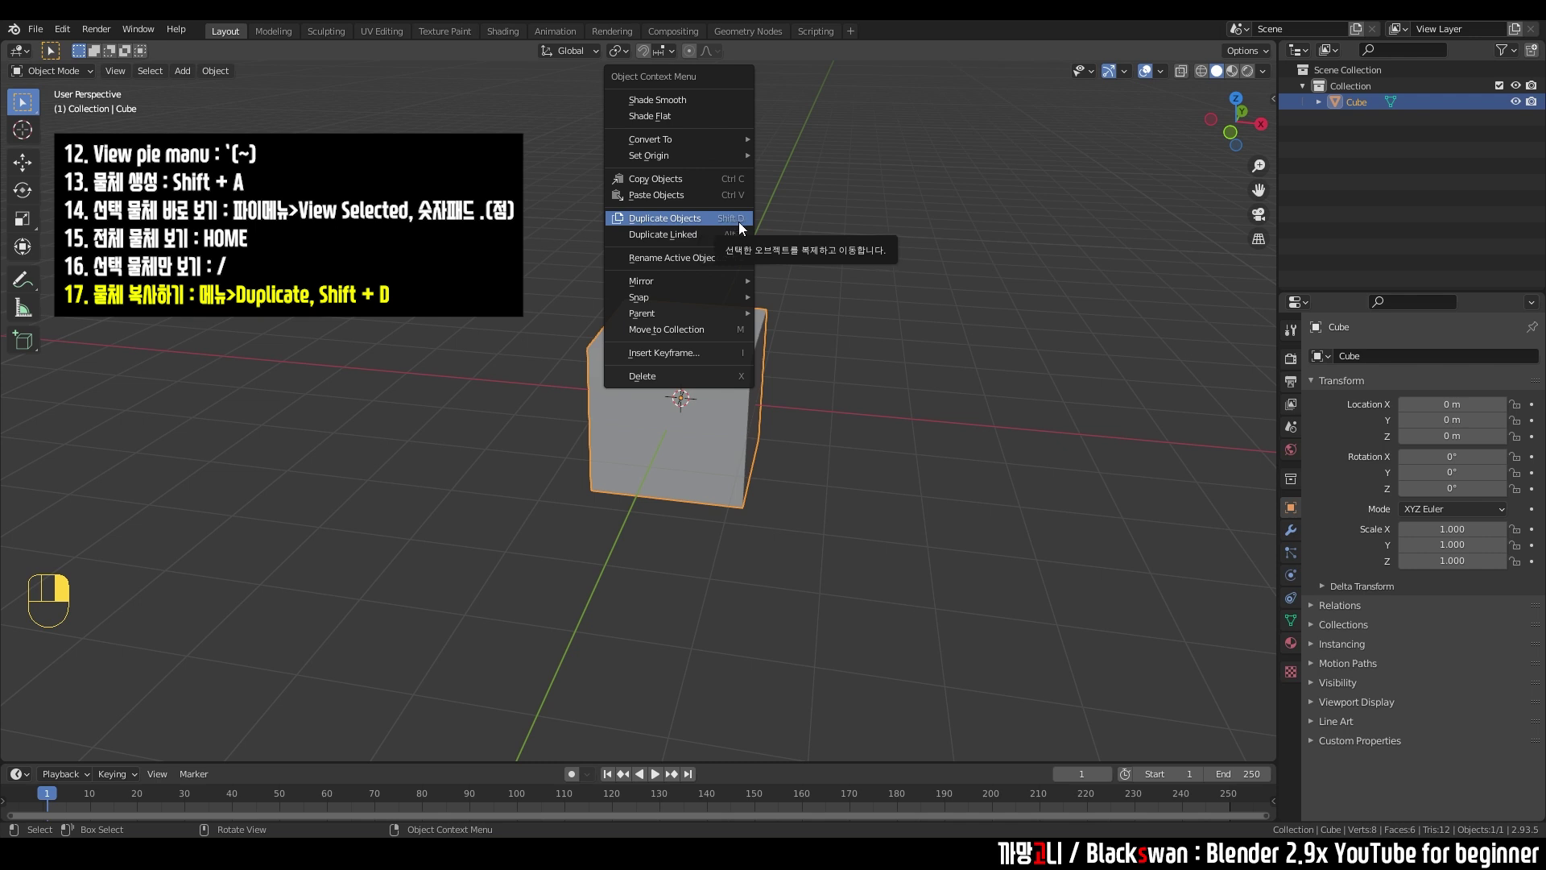
{"action": "right_click", "coordinate": [728, 369]}
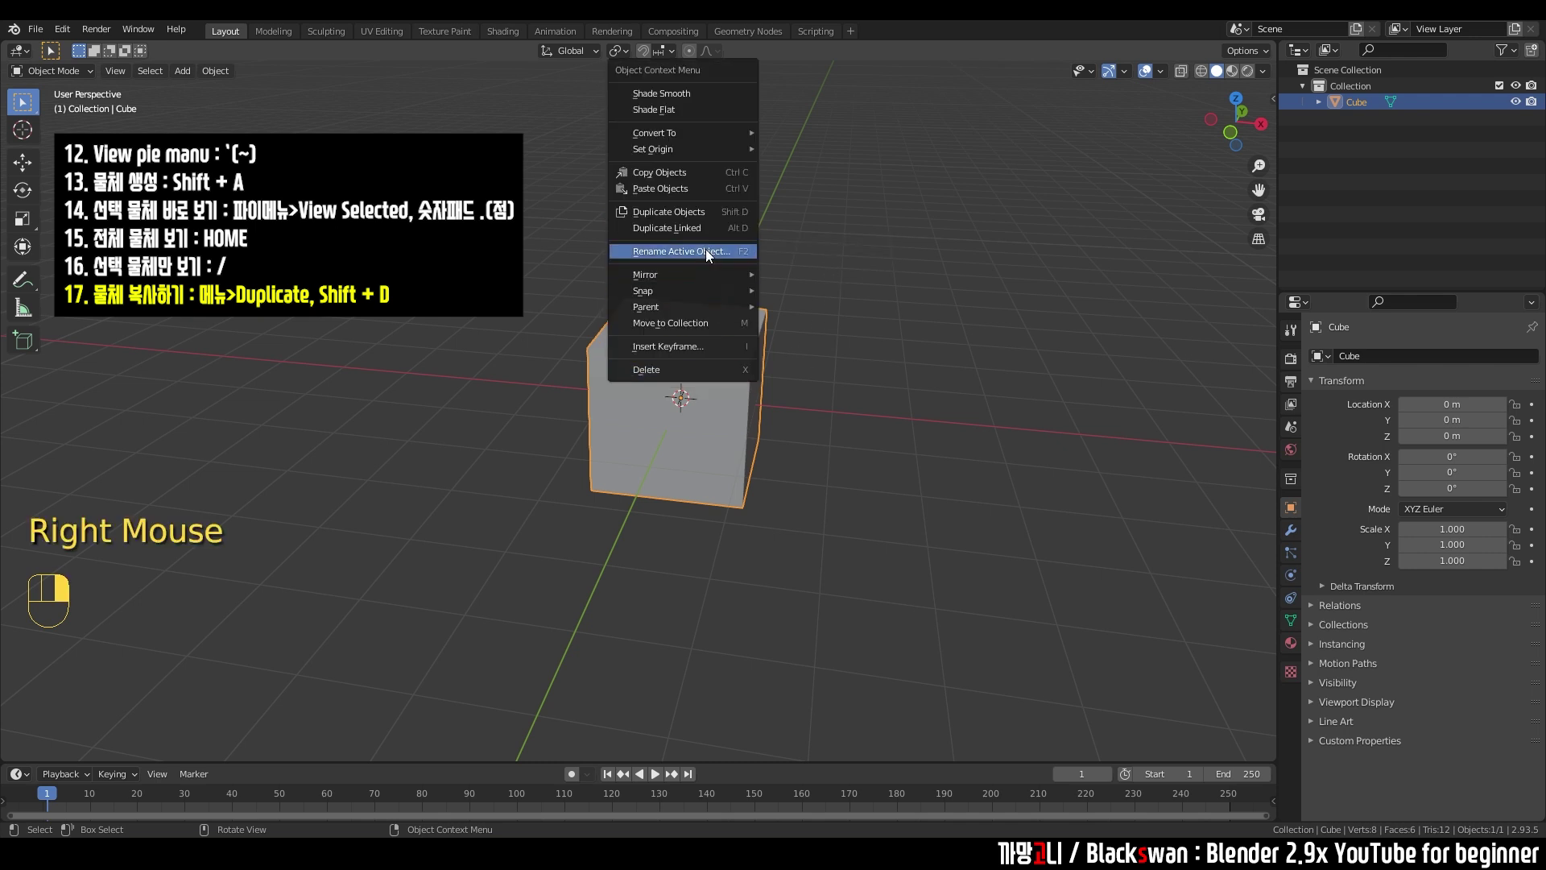
{"action": "left_click", "coordinate": [707, 215]}
{"action": "left_click", "coordinate": [933, 210]}
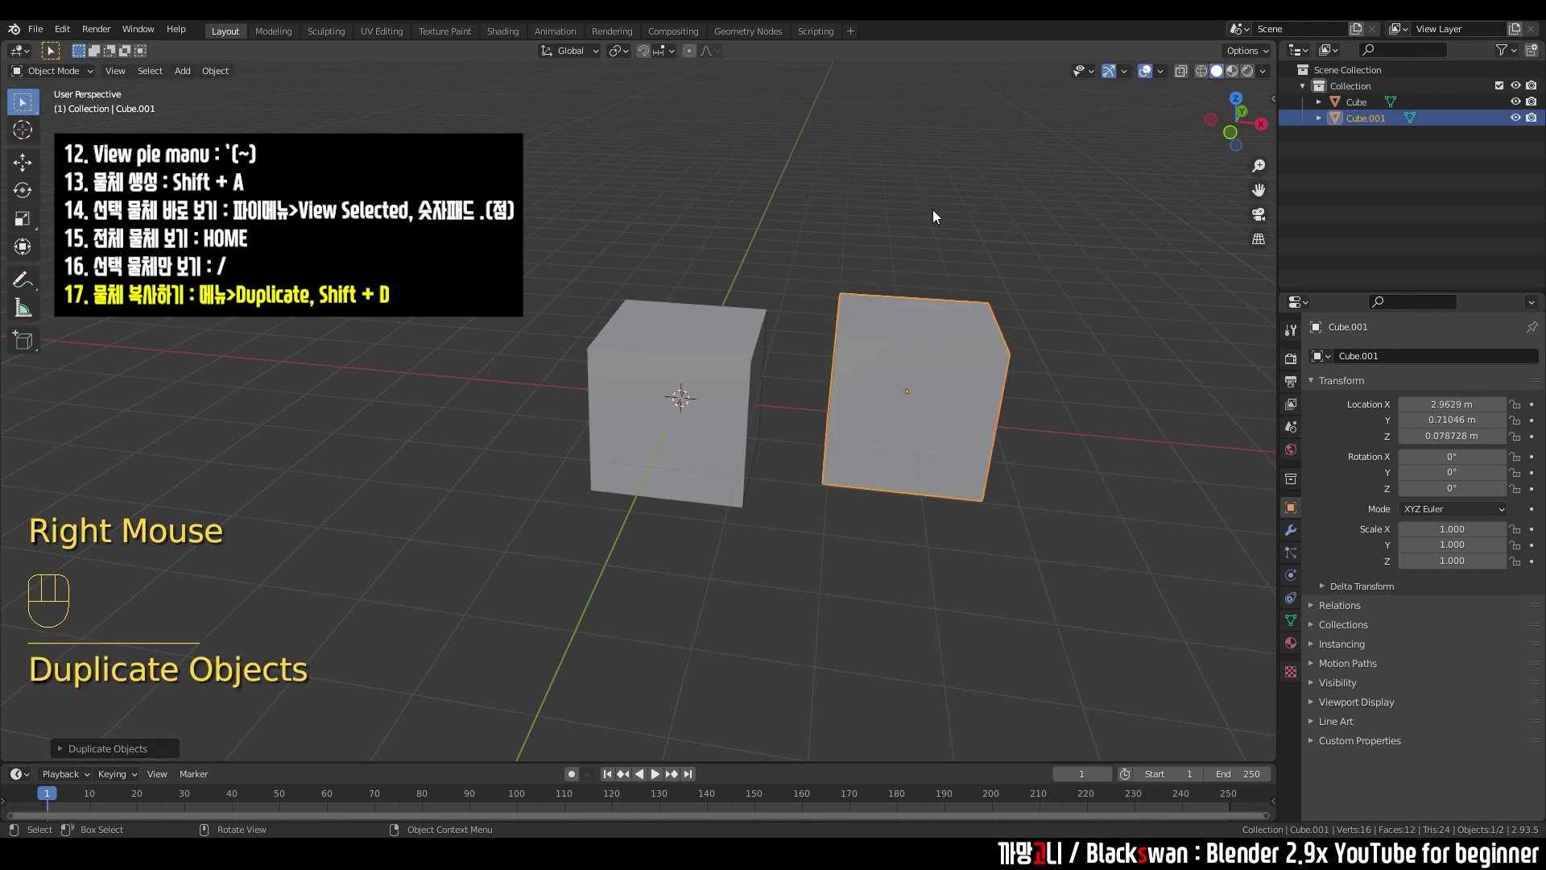
{"action": "key", "text": "Delete"}
- Duplicate the cube again, place the copy freely at about X 3.70 m, Y 0.64 m, Z 0.45 m, and delete that copy
{"action": "left_click", "coordinate": [713, 366]}
{"action": "scroll", "coordinate": [713, 366], "scroll_direction": "down", "scroll_amount": 2}
{"action": "middle_click_drag", "start_coordinate": [714, 366], "coordinate": [736, 380]}
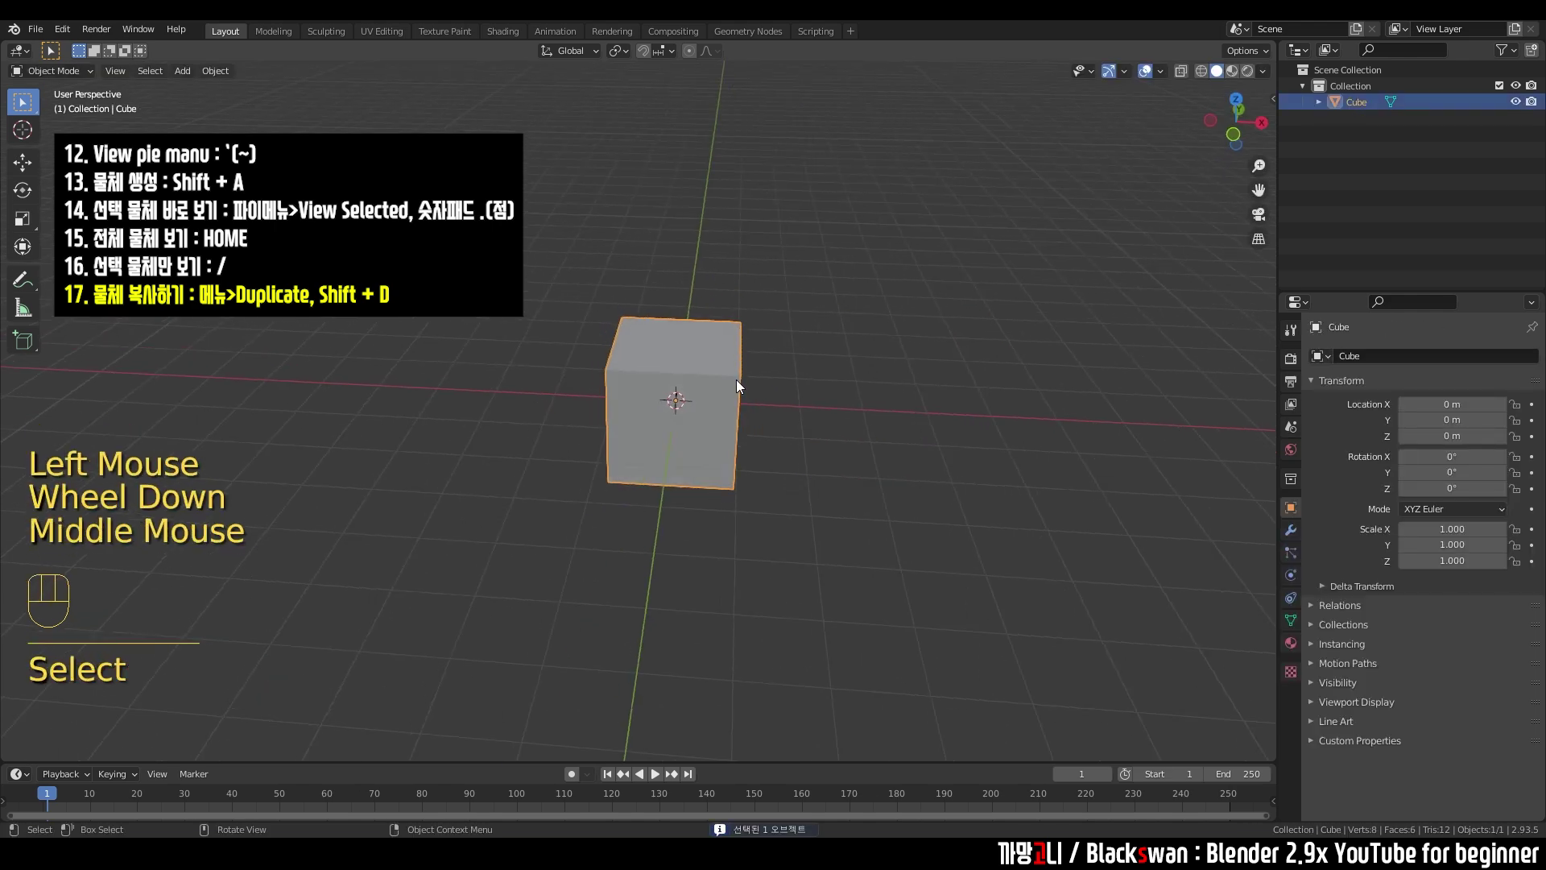
{"action": "key", "text": "shift"}
{"action": "key", "text": "shift+d"}
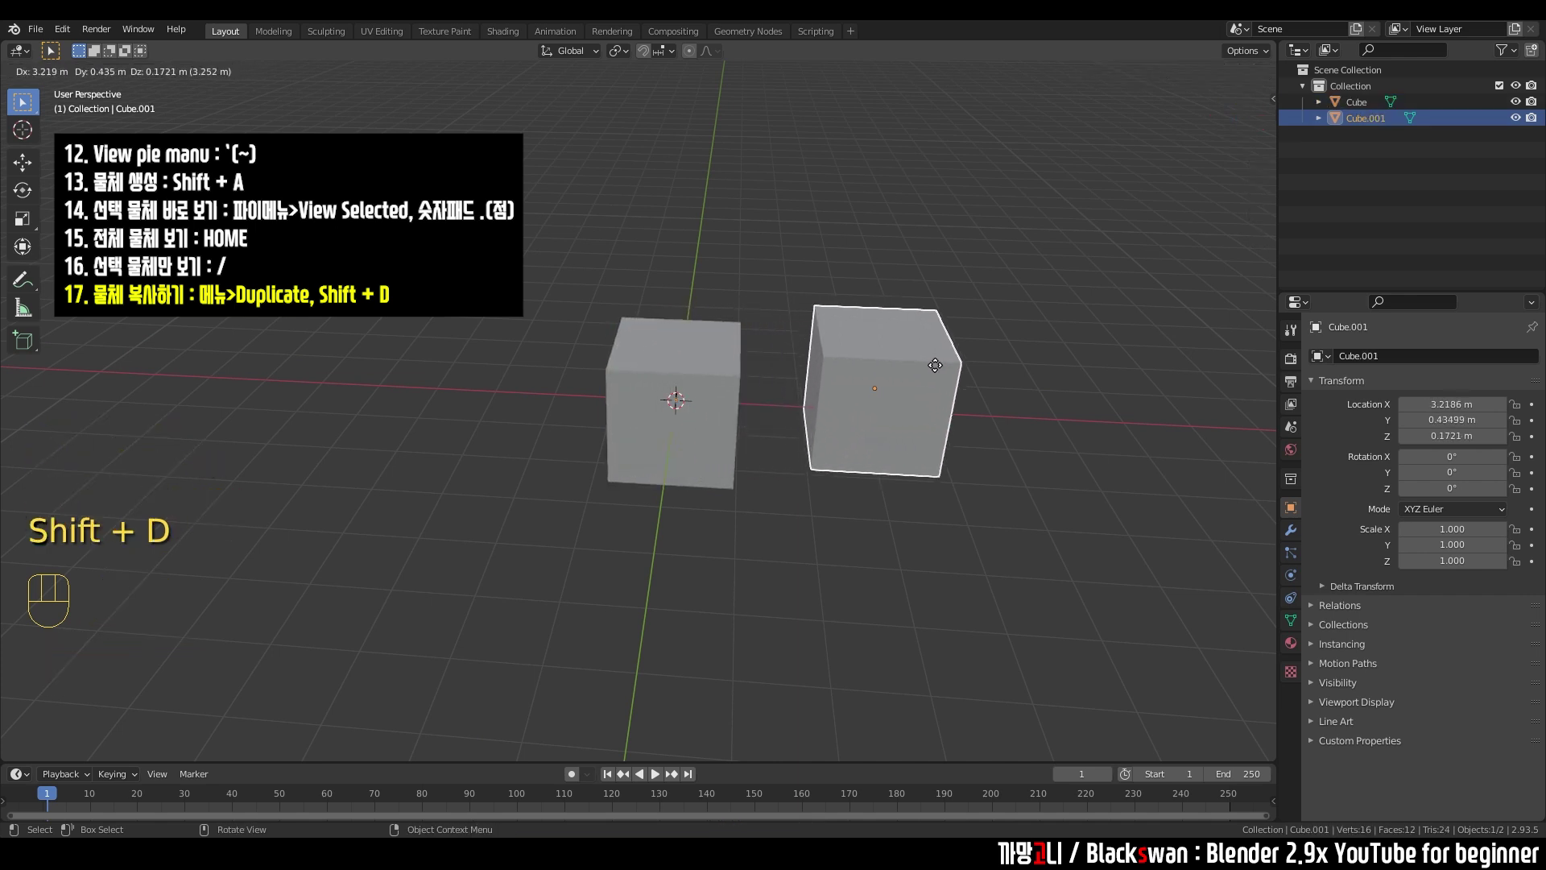
{"action": "left_click", "coordinate": [965, 345]}
{"action": "middle_click_drag", "start_coordinate": [945, 376], "coordinate": [925, 461]}
{"action": "left_click", "coordinate": [924, 507]}
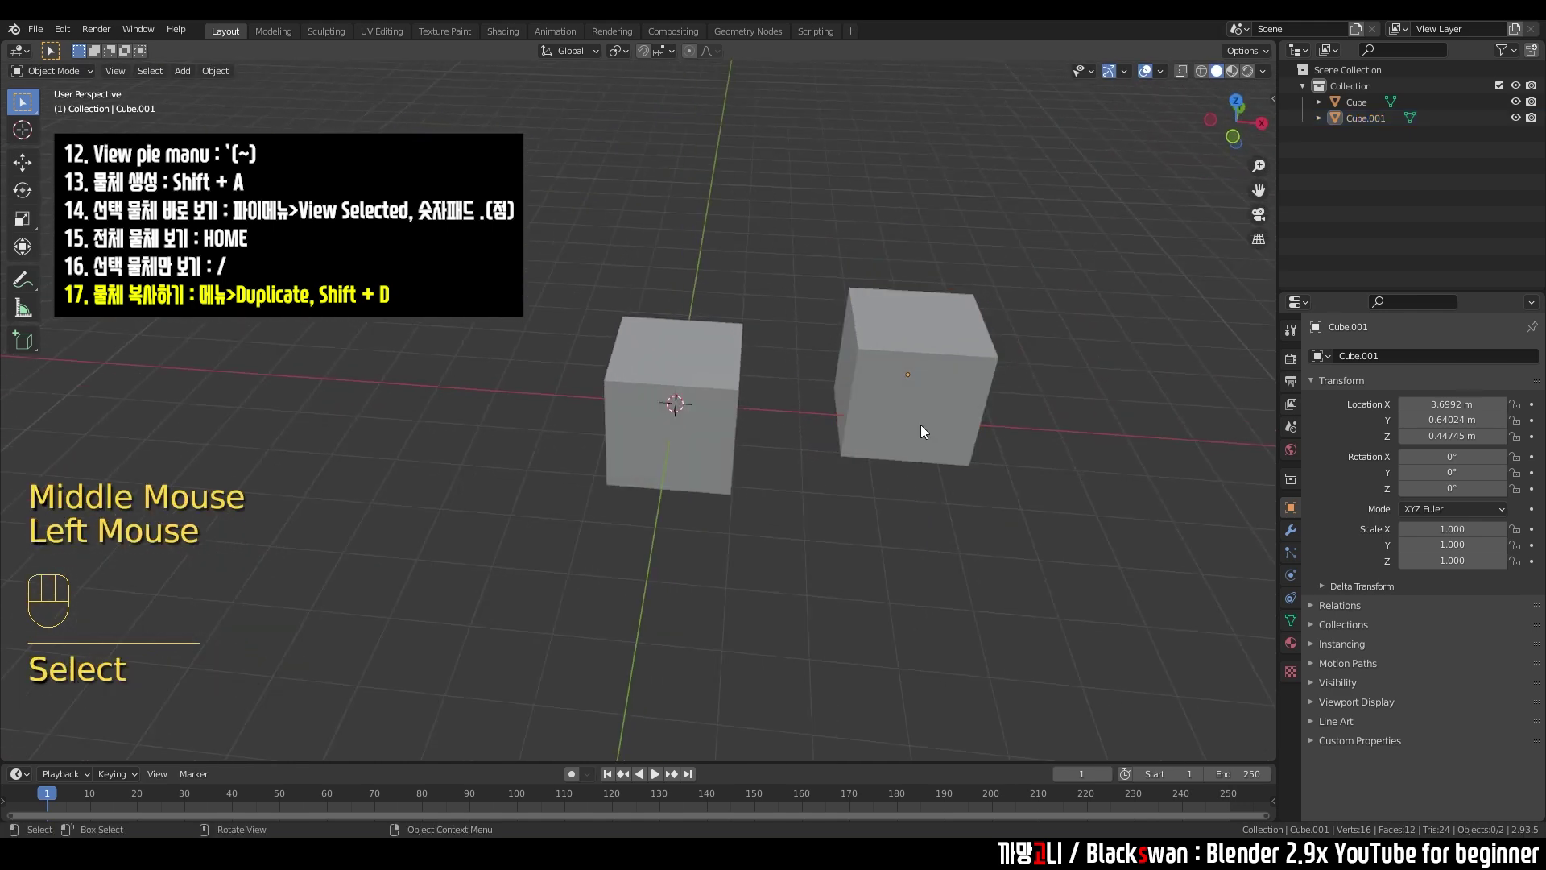
{"action": "left_click", "coordinate": [922, 419]}
{"action": "key", "text": "Delete"}
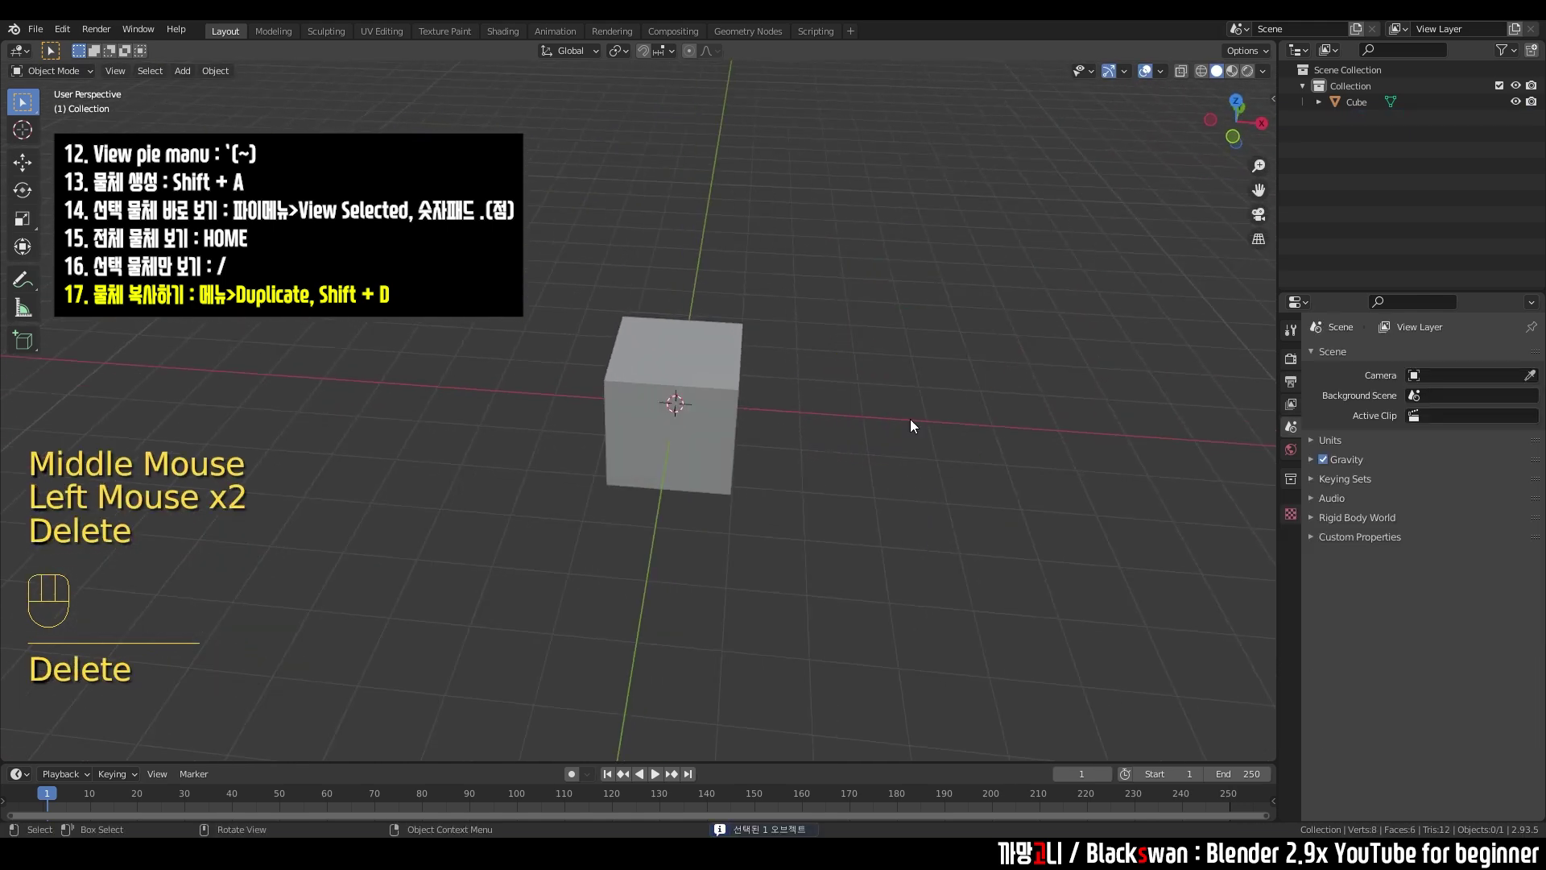
- Duplicate the cube at the origin, constraining the copy to the X axis at a distance of about 3.26 m
{"action": "left_click", "coordinate": [694, 364]}
{"action": "key", "text": "shift+d"}
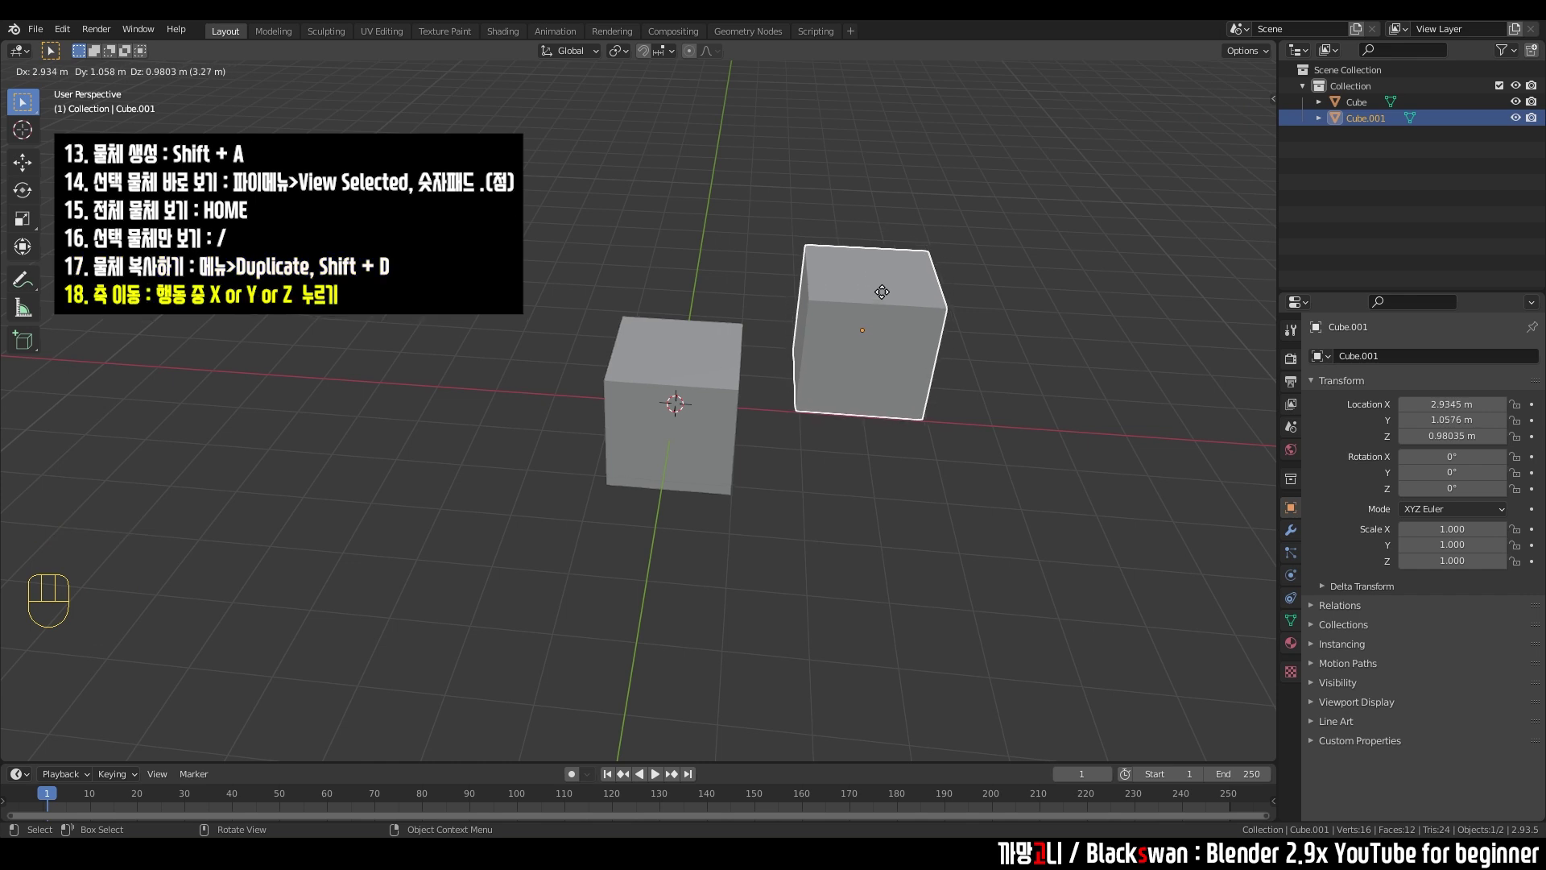
{"action": "key", "text": "x"}
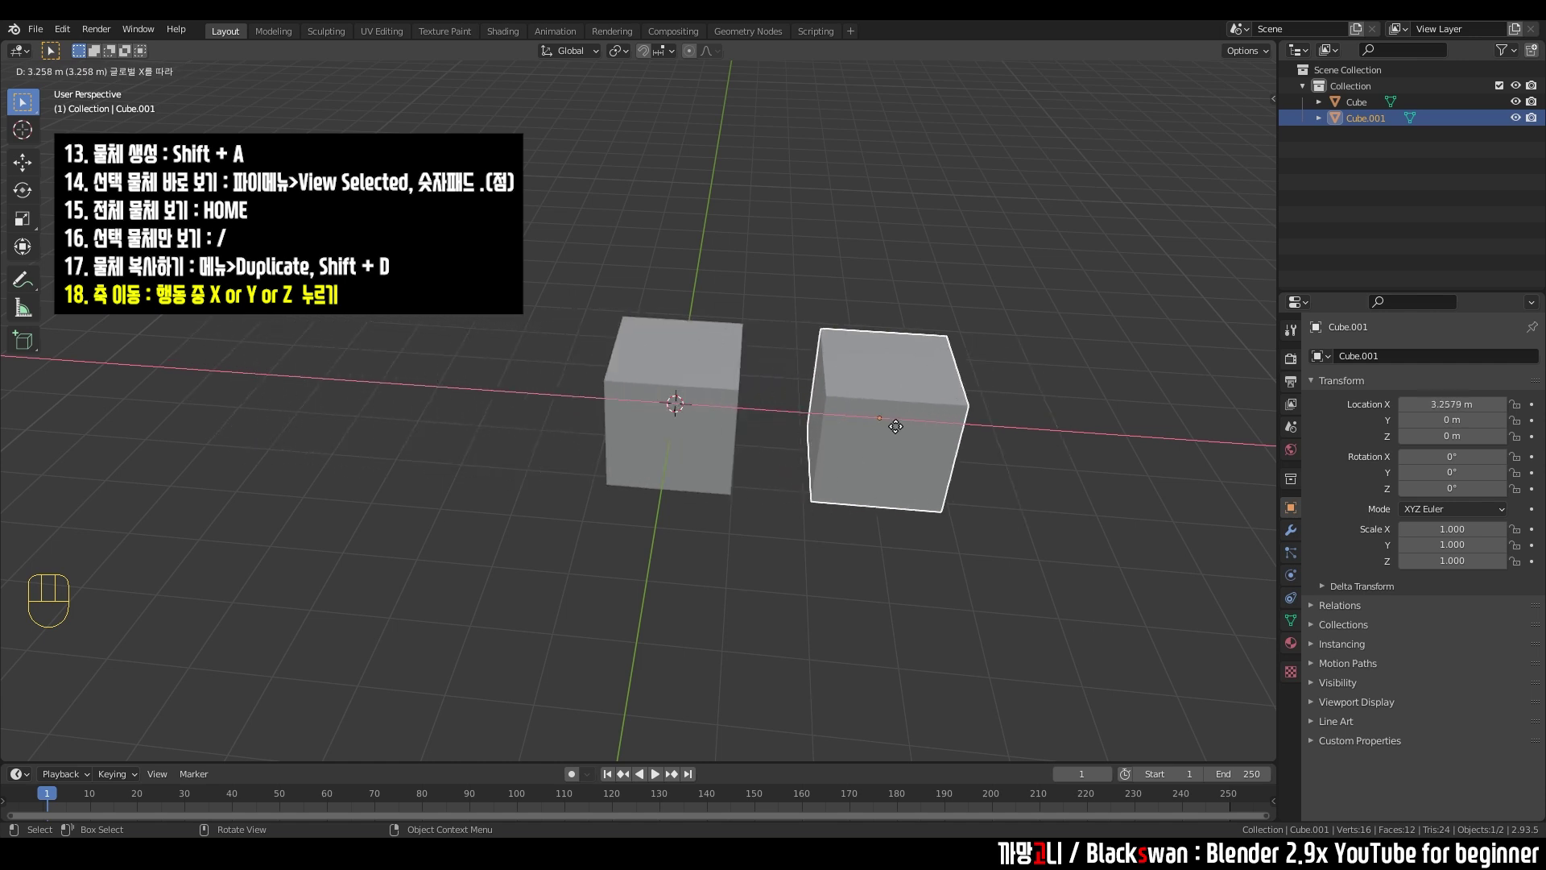
{"action": "left_click", "coordinate": [895, 426]}
- Duplicate the copied cube further along the X axis, placing the third cube at about X 6.32 m
{"action": "middle_click_drag", "start_coordinate": [867, 423], "coordinate": [709, 423], "text": "shift"}
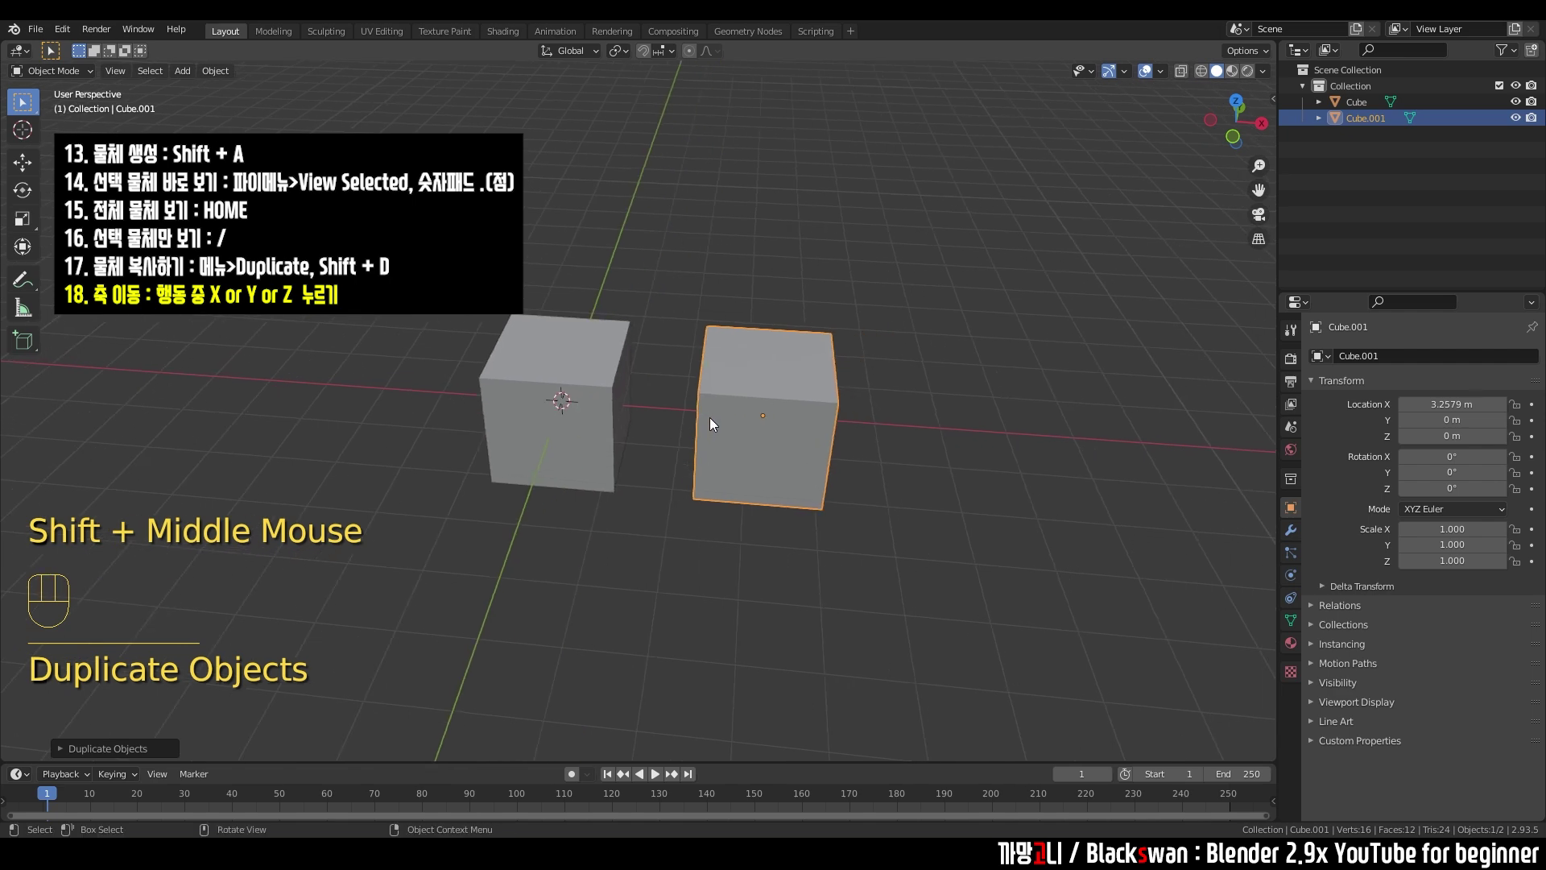
{"action": "scroll", "coordinate": [709, 417], "scroll_direction": "down", "scroll_amount": 2}
{"action": "middle_click_drag", "start_coordinate": [708, 417], "coordinate": [713, 500]}
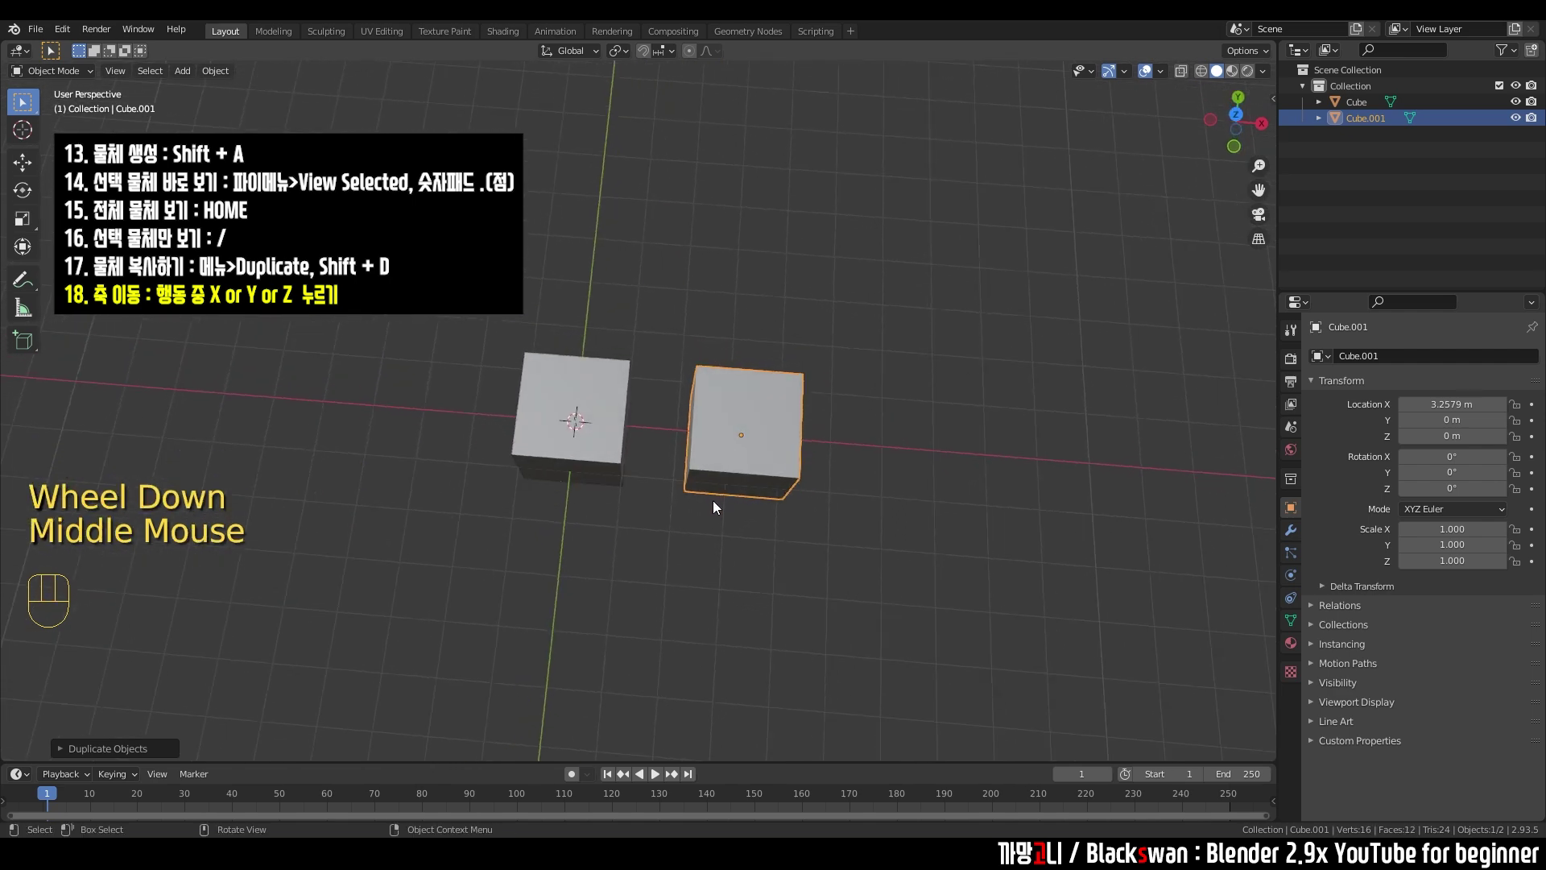
{"action": "key", "text": "shift+d"}
{"action": "key", "text": "x"}
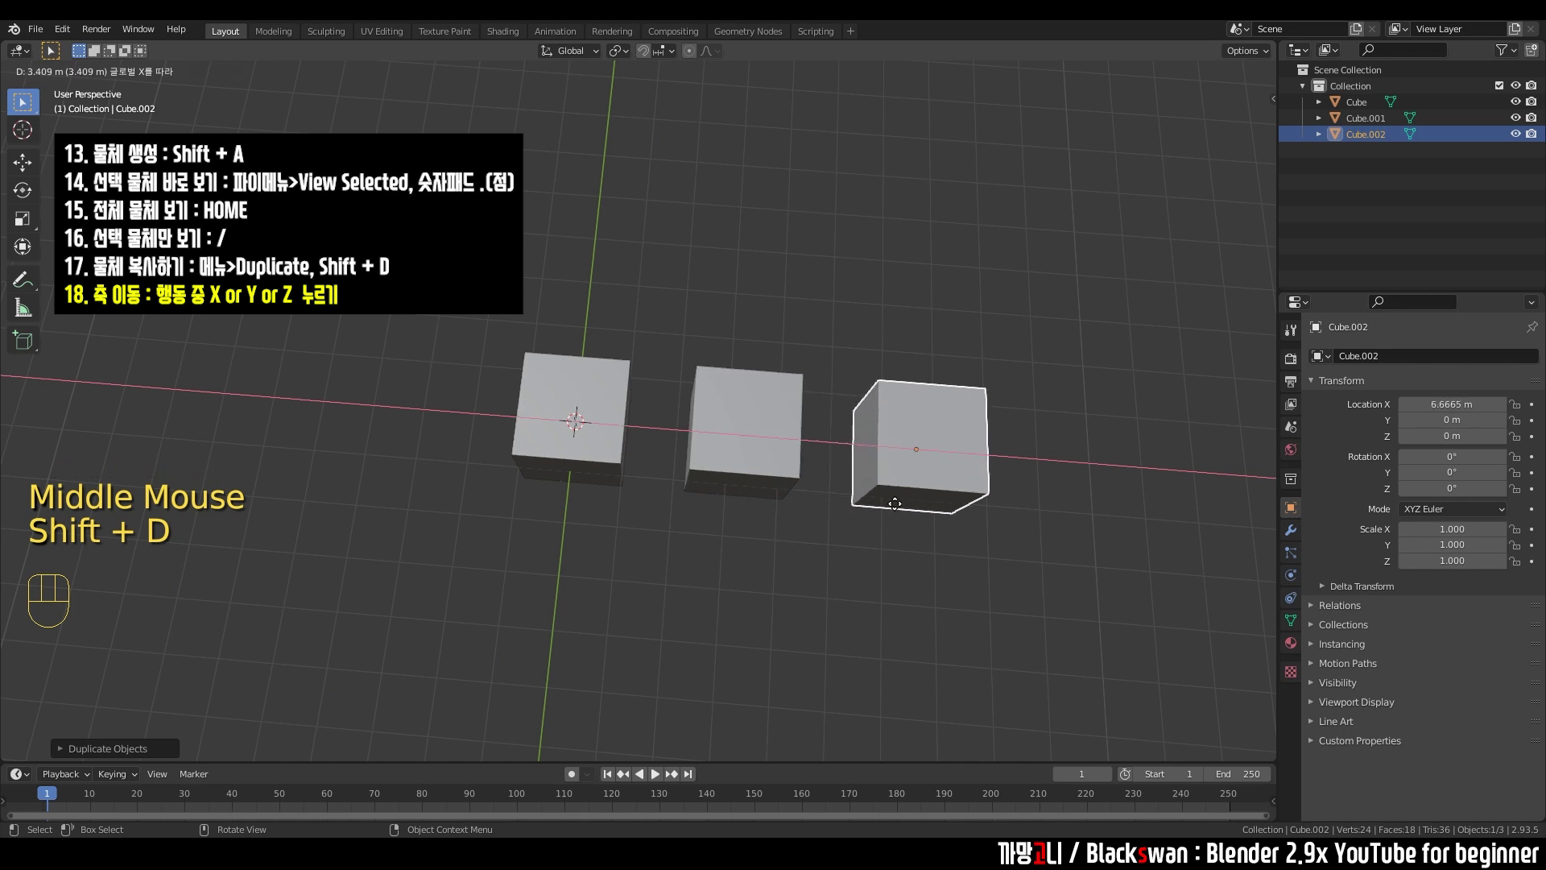
{"action": "left_click", "coordinate": [852, 510]}
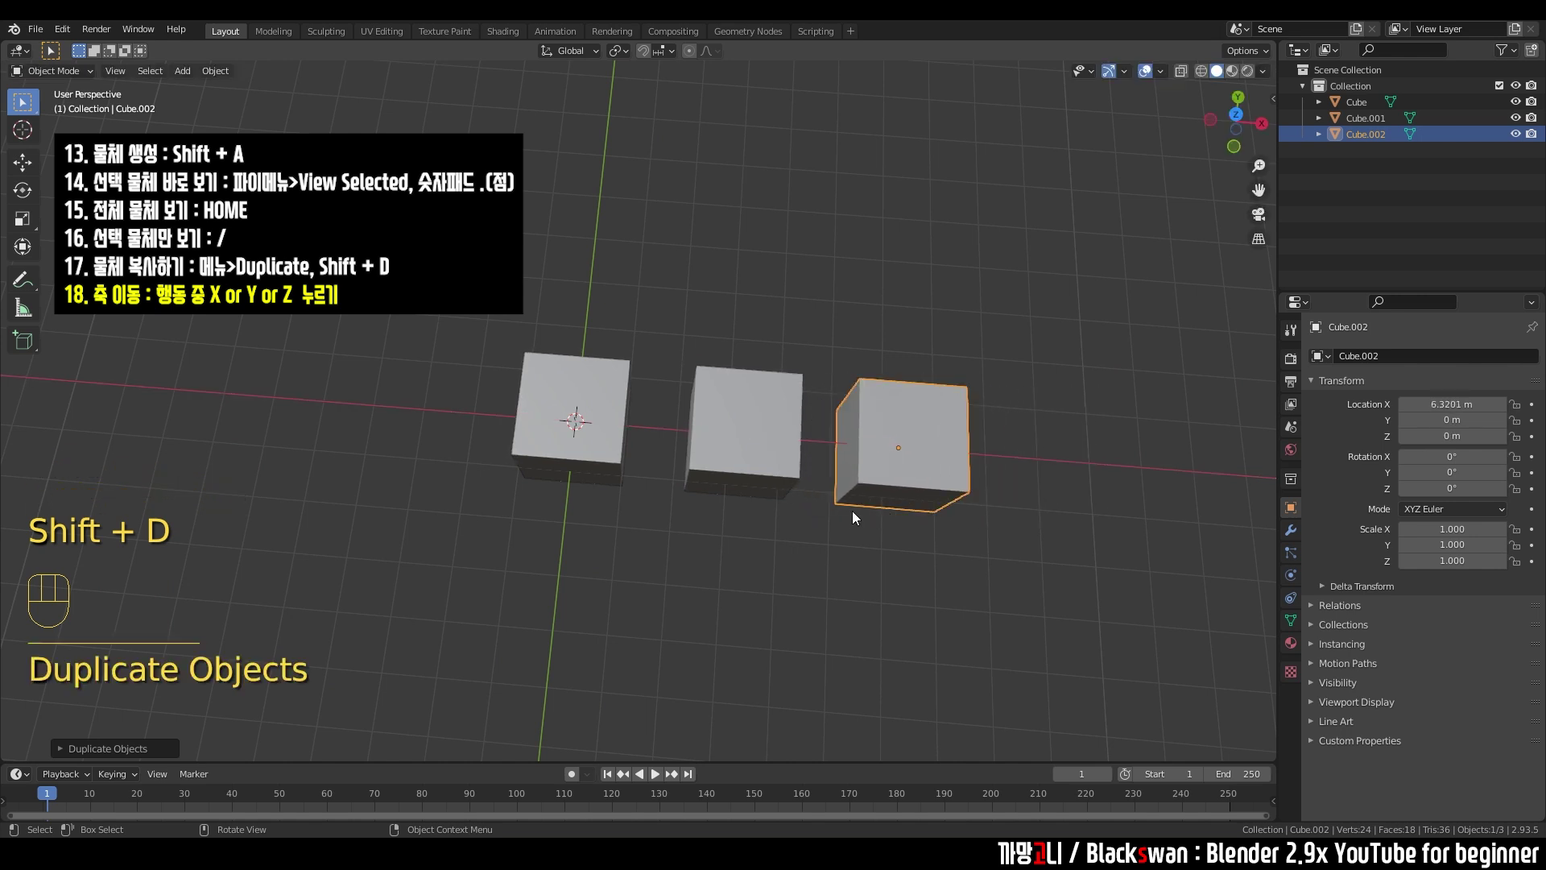
- Duplicate the cube at the origin along the Y axis by about 2.78 m
{"action": "left_click", "coordinate": [589, 437]}
{"action": "key", "text": "shift+d"}
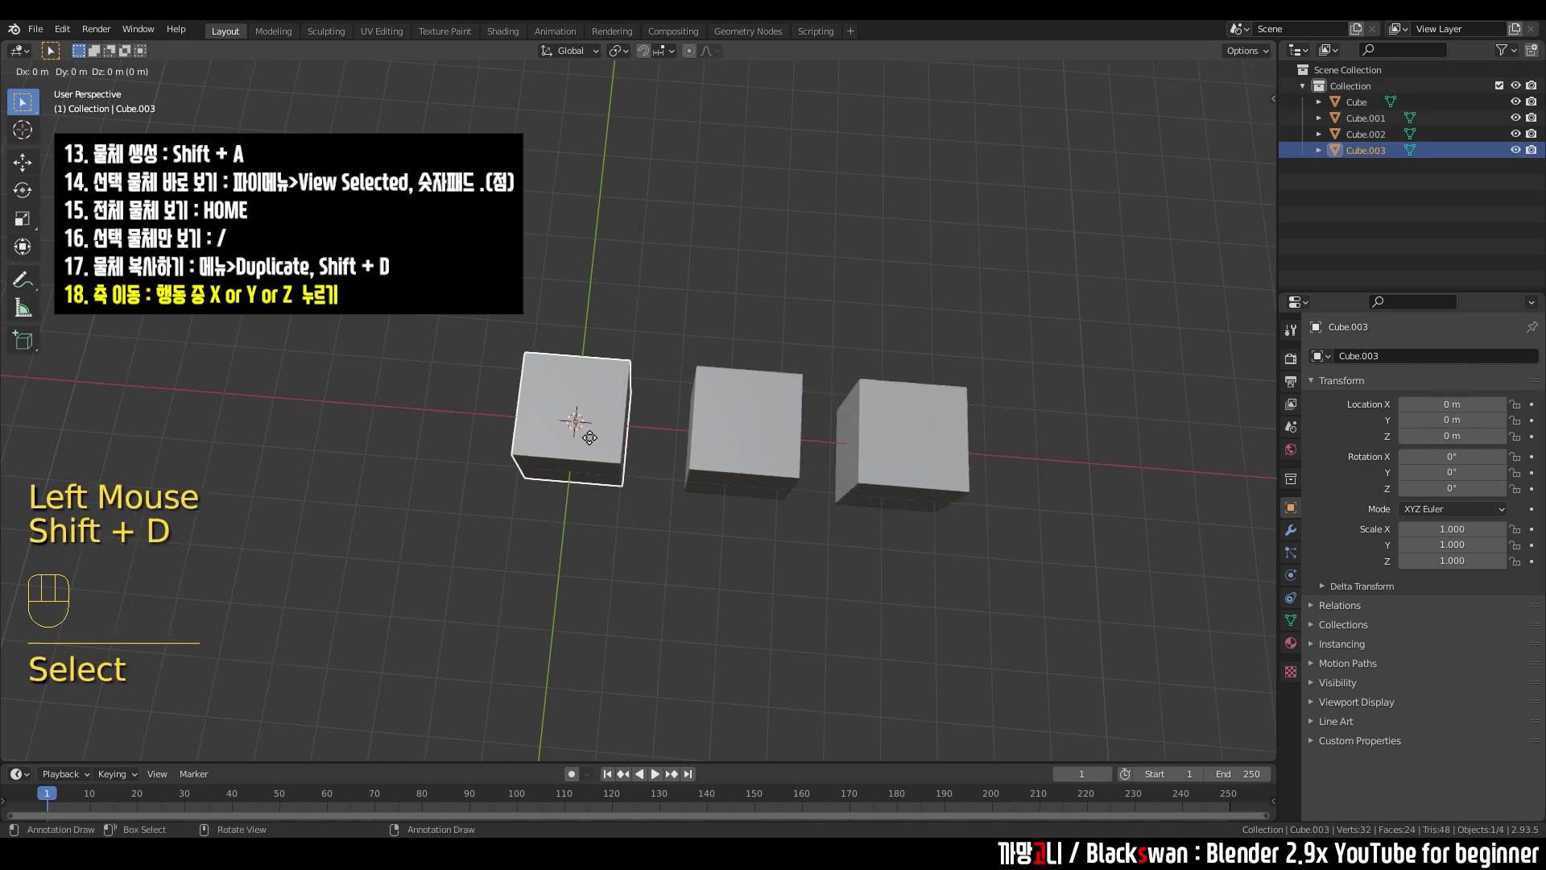
{"action": "key", "text": "y"}
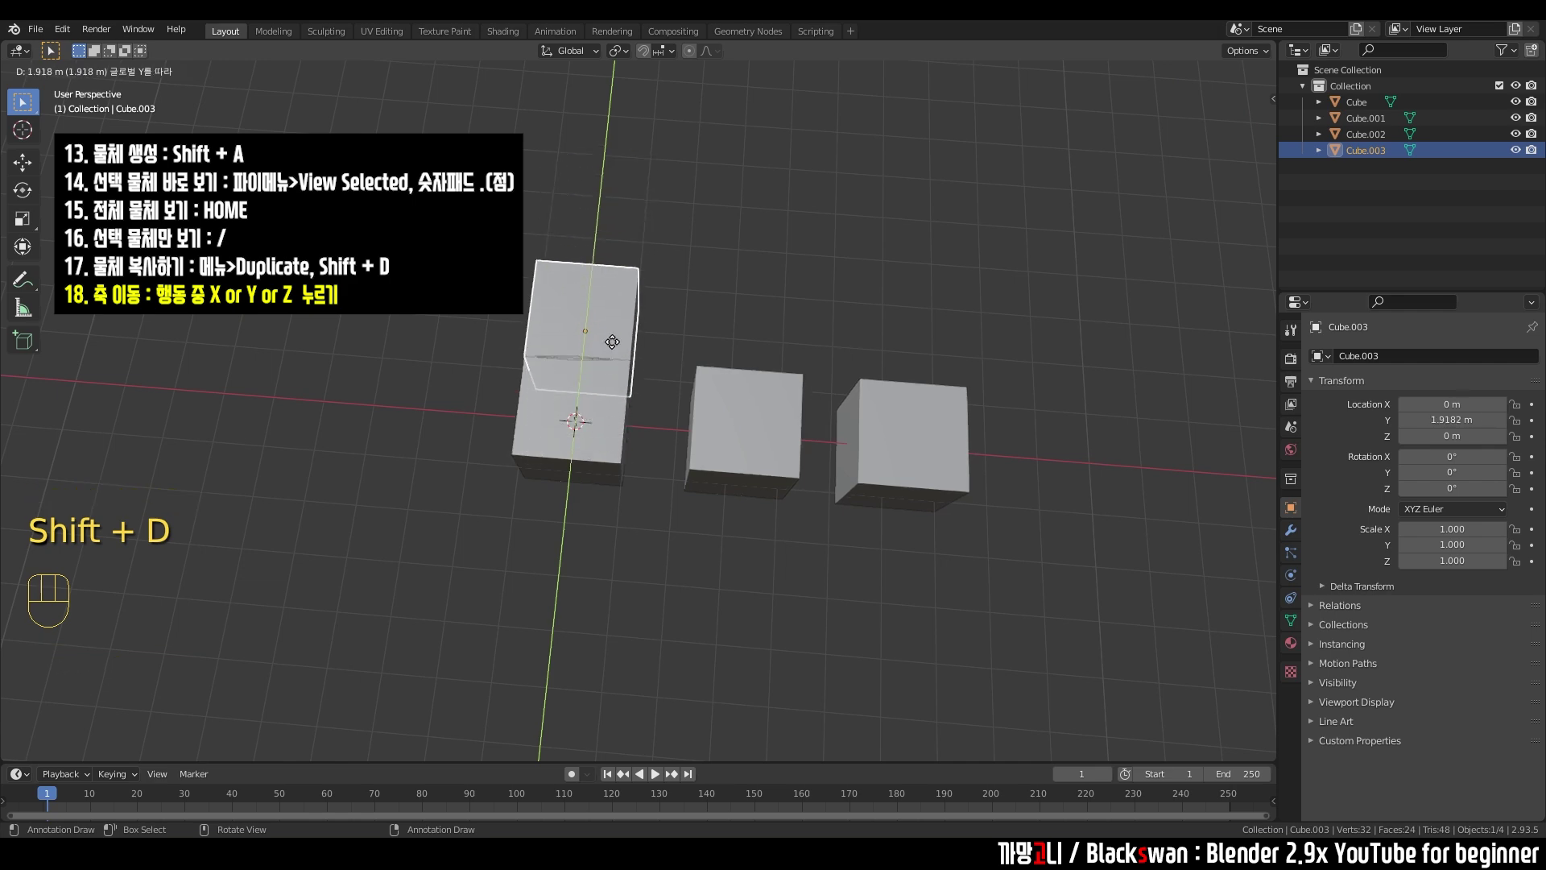
{"action": "left_click", "coordinate": [618, 310]}
- Duplicate the cube at the origin upward along the Z axis by about 3.04 m and deselect the copy
{"action": "middle_click_drag", "start_coordinate": [878, 272], "coordinate": [778, 234]}
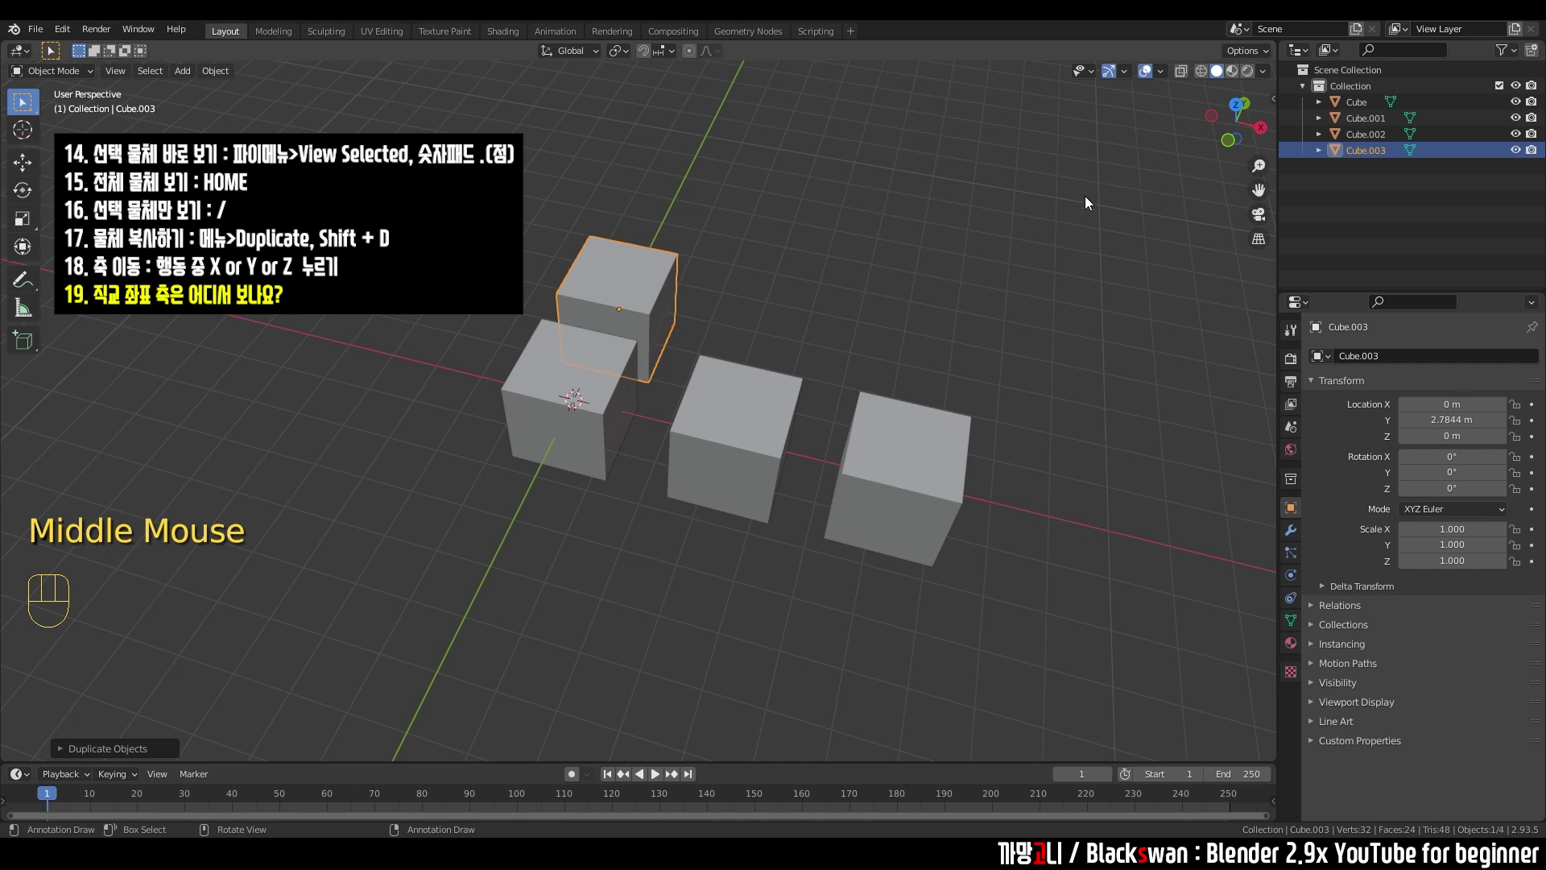
{"action": "middle_click_drag", "start_coordinate": [1087, 198], "coordinate": [992, 200], "text": "shift"}
{"action": "middle_click_drag", "start_coordinate": [1089, 213], "coordinate": [1085, 187]}
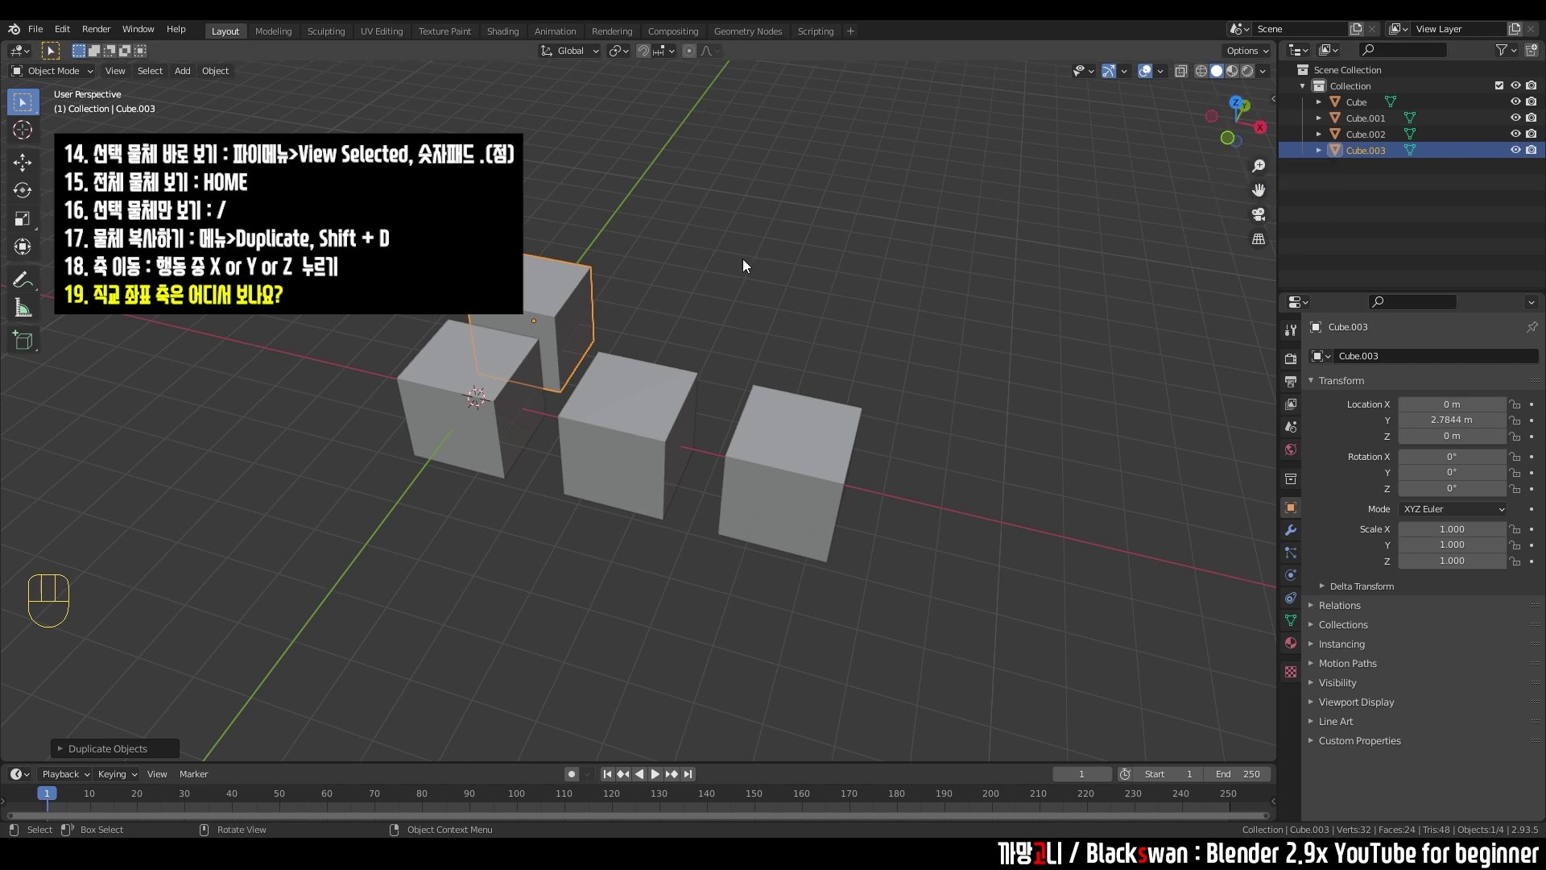
{"action": "left_click", "coordinate": [738, 346]}
{"action": "middle_click_drag", "start_coordinate": [738, 346], "coordinate": [901, 320], "text": "shift"}
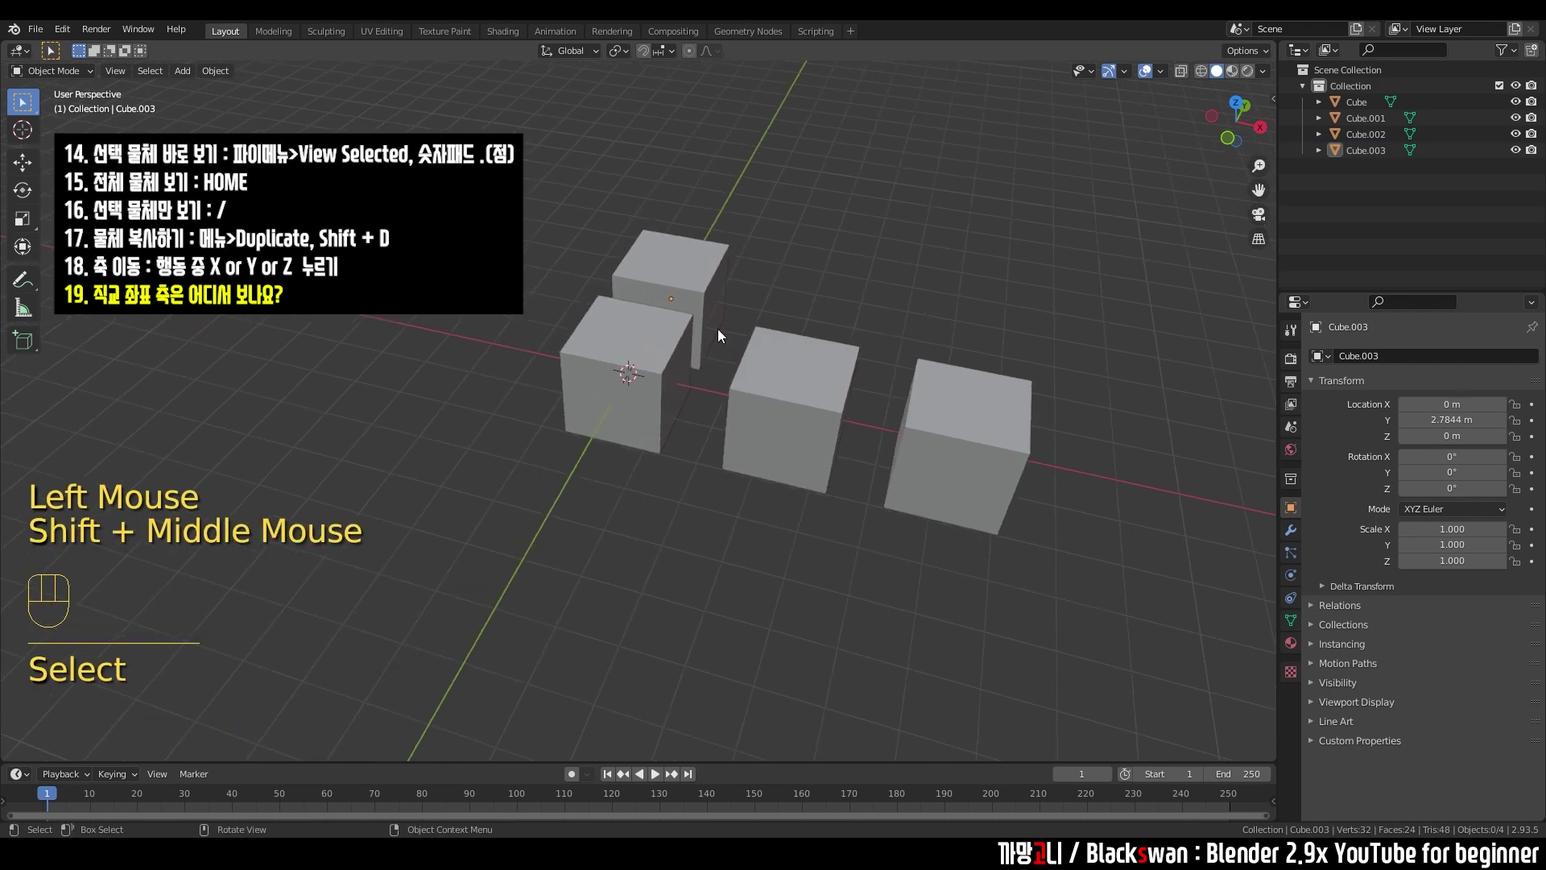
{"action": "left_click", "coordinate": [641, 369]}
{"action": "middle_click_drag", "start_coordinate": [687, 372], "coordinate": [707, 370]}
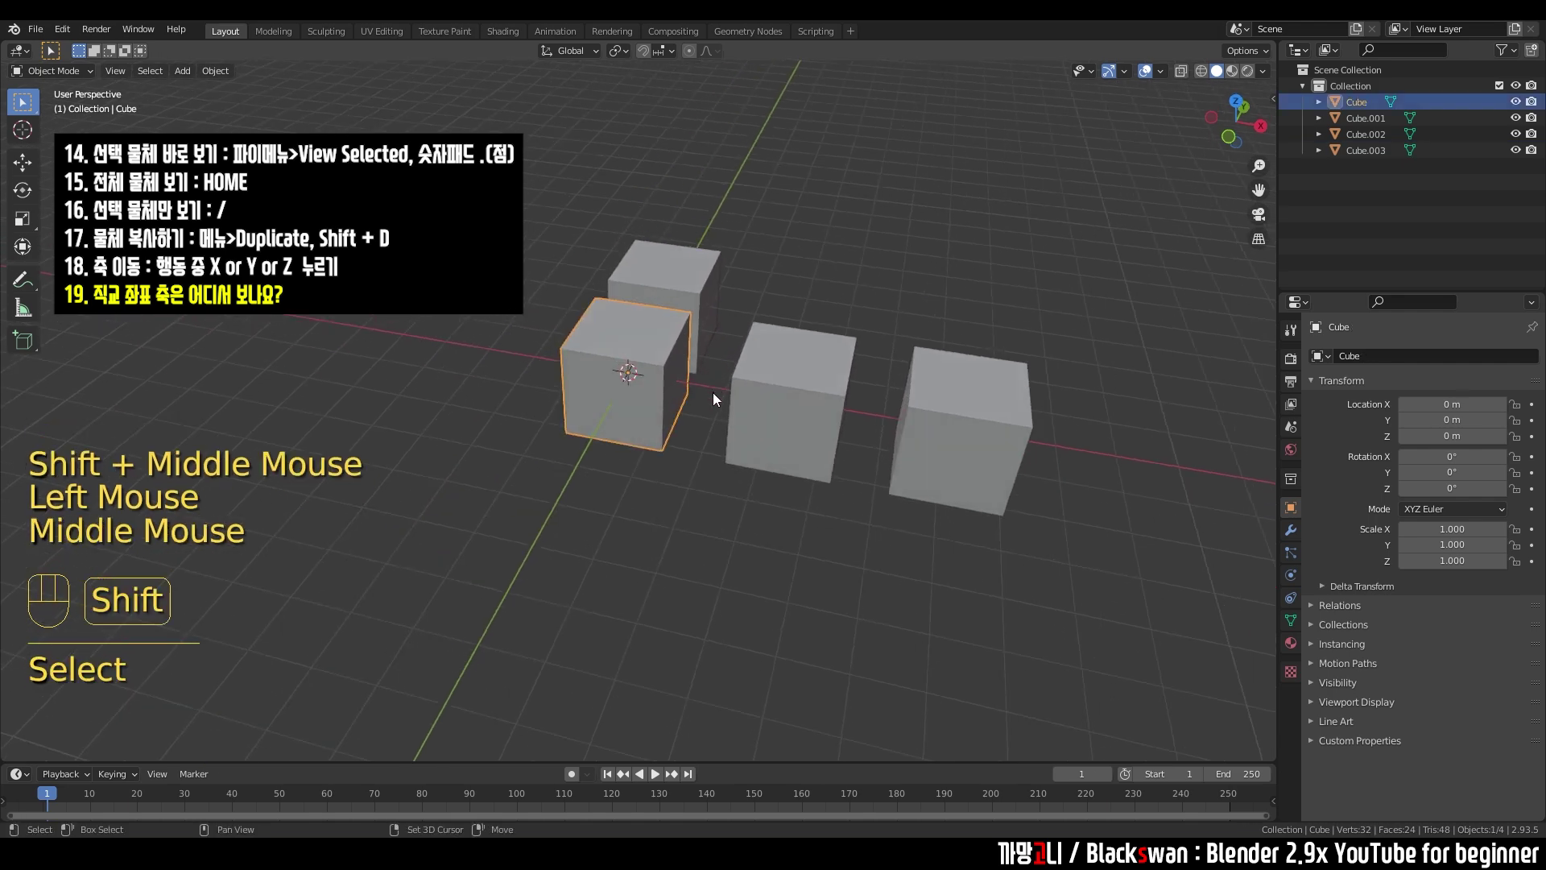
{"action": "key", "text": "shift+d"}
{"action": "key", "text": "z"}
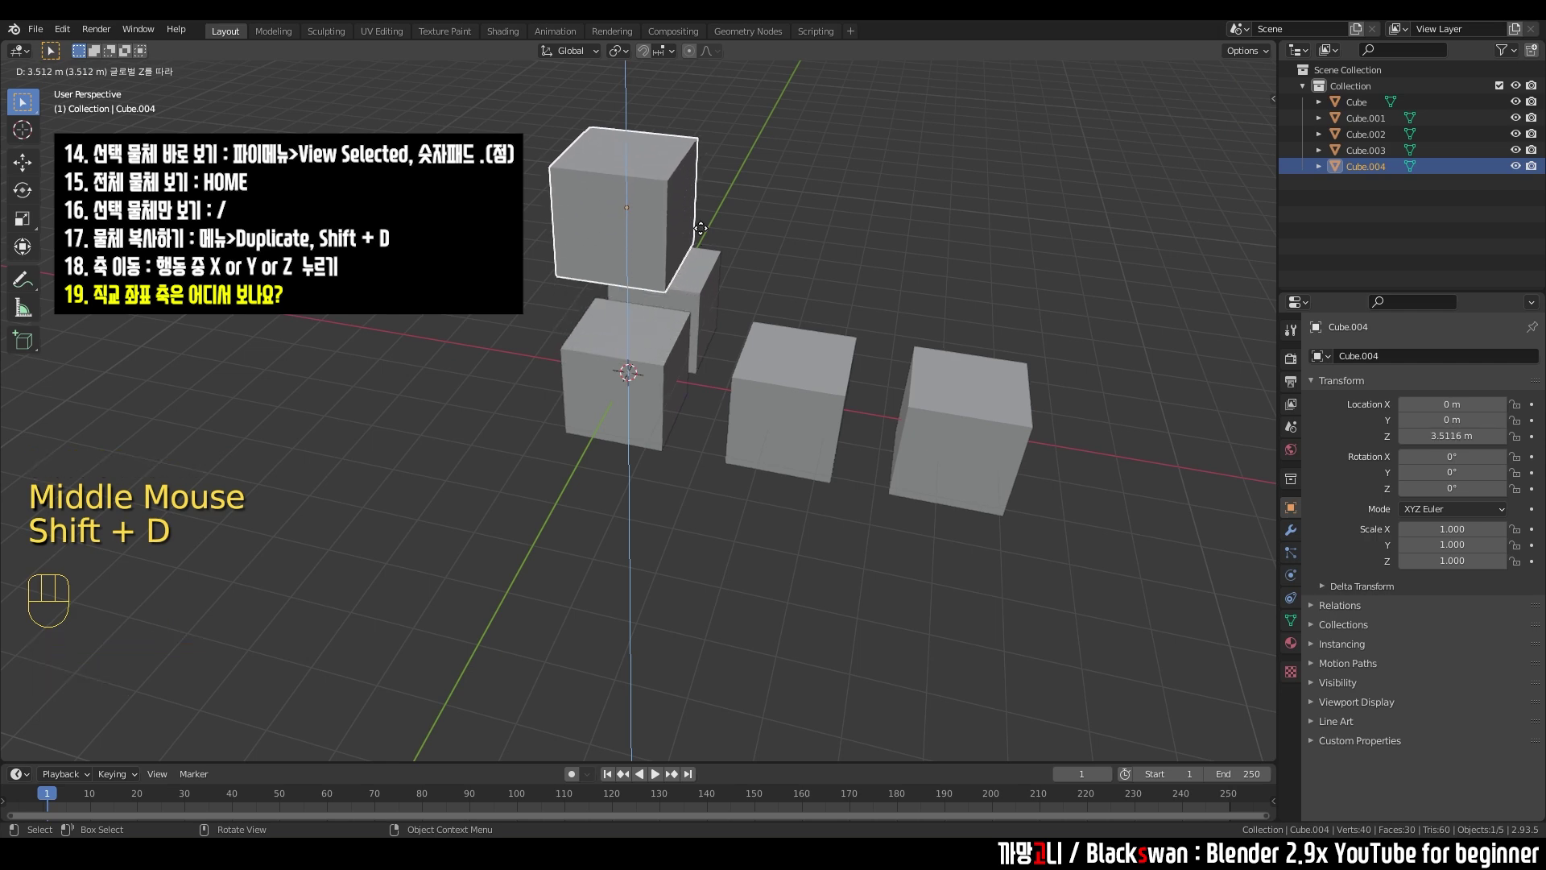
{"action": "left_click", "coordinate": [694, 257]}
{"action": "left_click", "coordinate": [829, 269]}
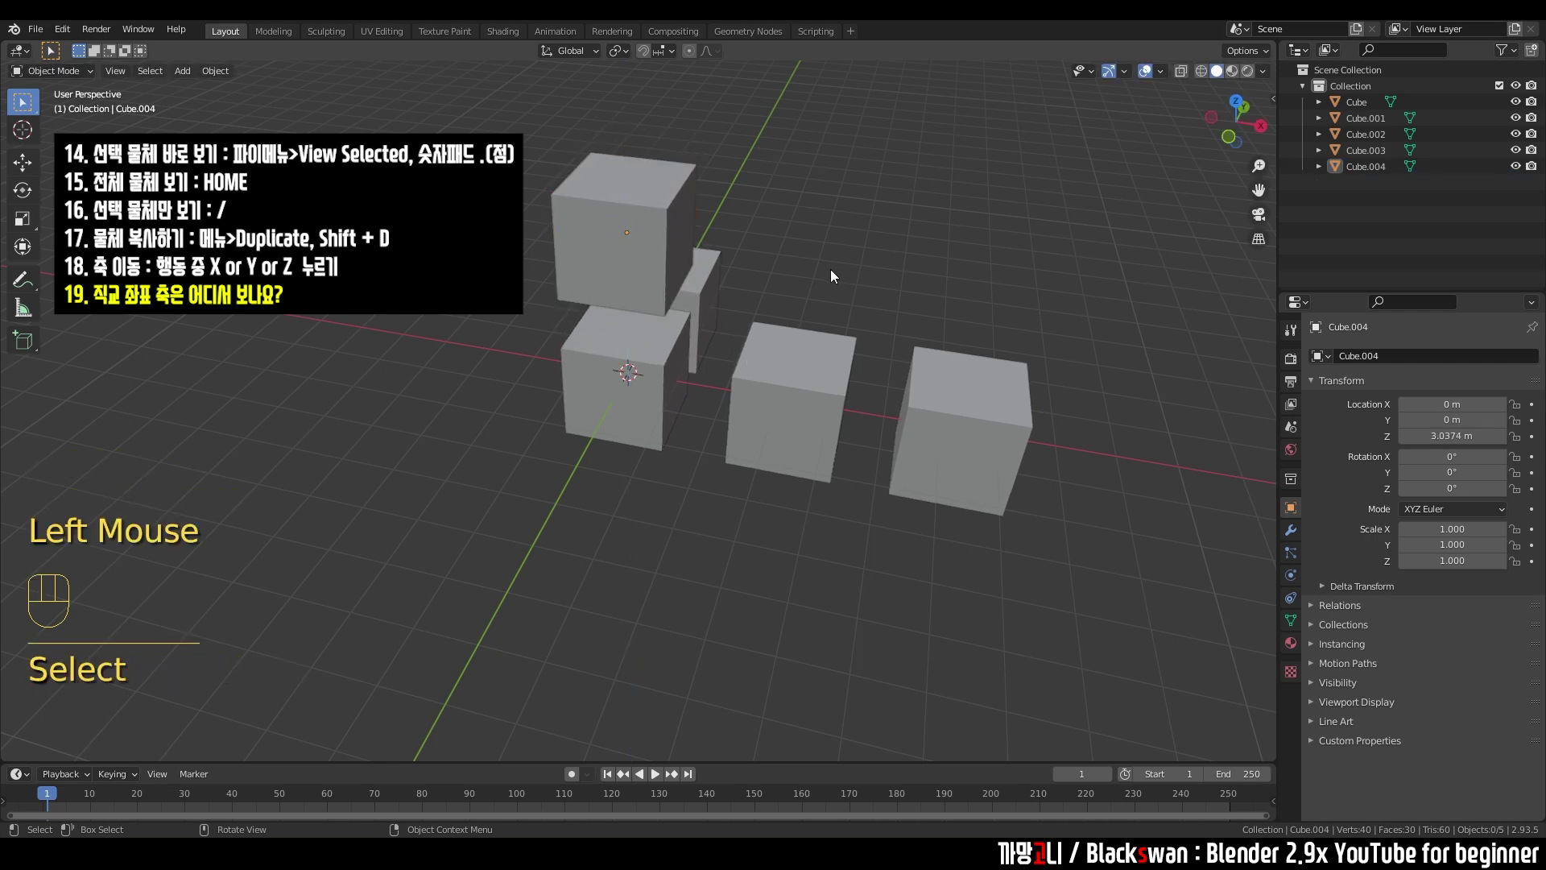
- Delete the four duplicated cubes one by one, keeping only the original cube at the origin
{"action": "middle_click_drag", "start_coordinate": [736, 253], "coordinate": [732, 251]}
{"action": "left_click", "coordinate": [661, 239]}
{"action": "key", "text": "Delete"}
{"action": "left_click", "coordinate": [854, 396]}
{"action": "key", "text": "Delete"}
{"action": "left_click", "coordinate": [894, 399]}
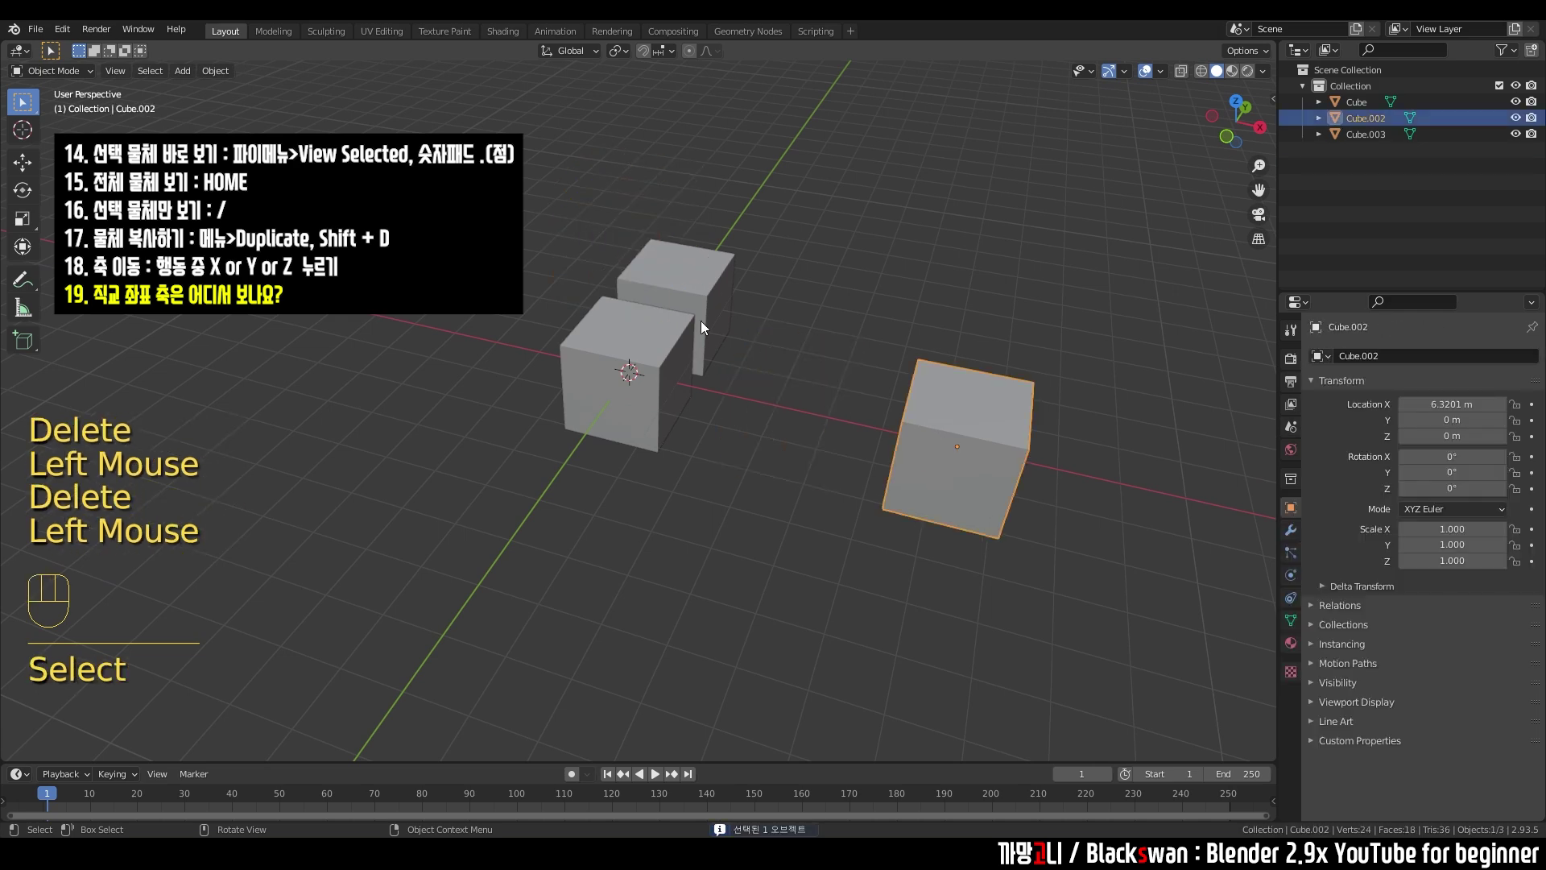
{"action": "key", "text": "Delete"}
{"action": "left_click", "coordinate": [703, 282]}
{"action": "key", "text": "Delete"}
{"action": "middle_click_drag", "start_coordinate": [703, 307], "coordinate": [744, 344]}
{"action": "left_click", "coordinate": [781, 346]}
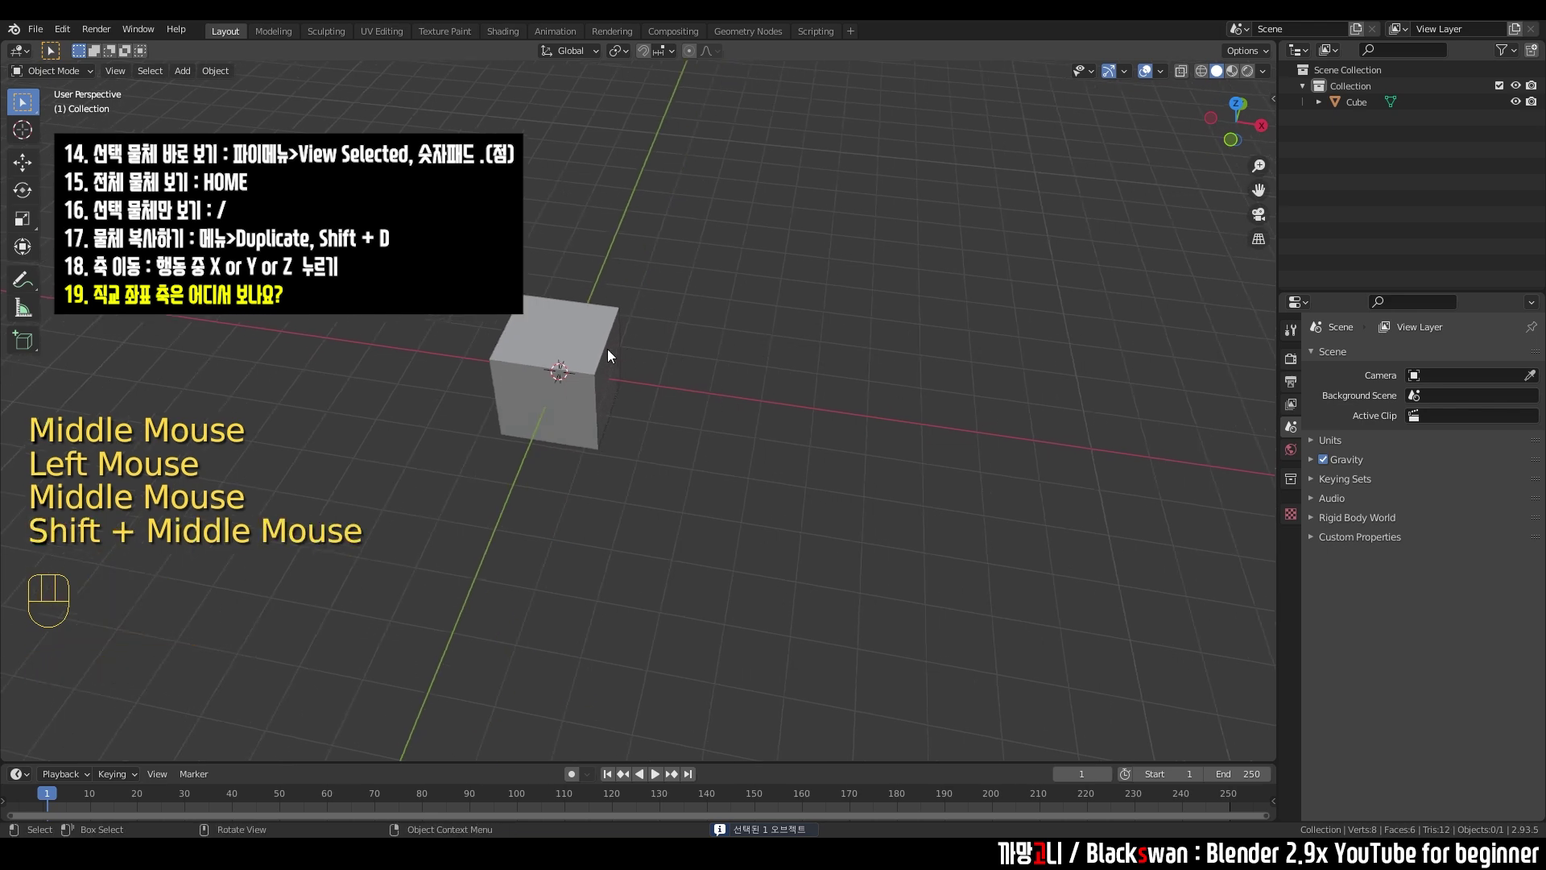
- Duplicate the cube at the origin exactly 3 m along the X axis
{"action": "left_click", "coordinate": [575, 239]}
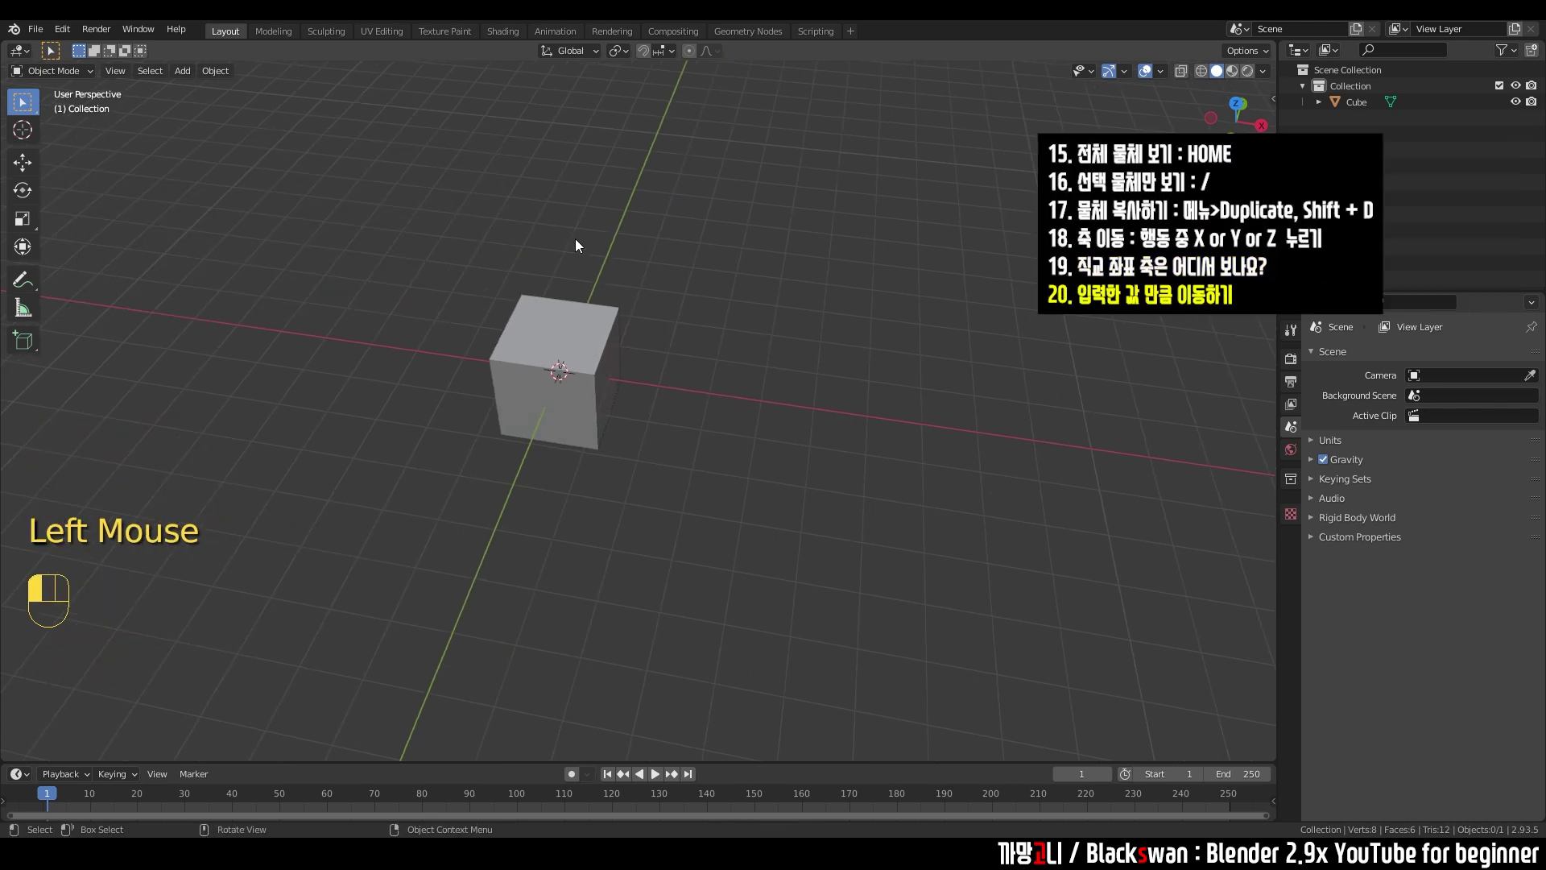
{"action": "left_click", "coordinate": [544, 338]}
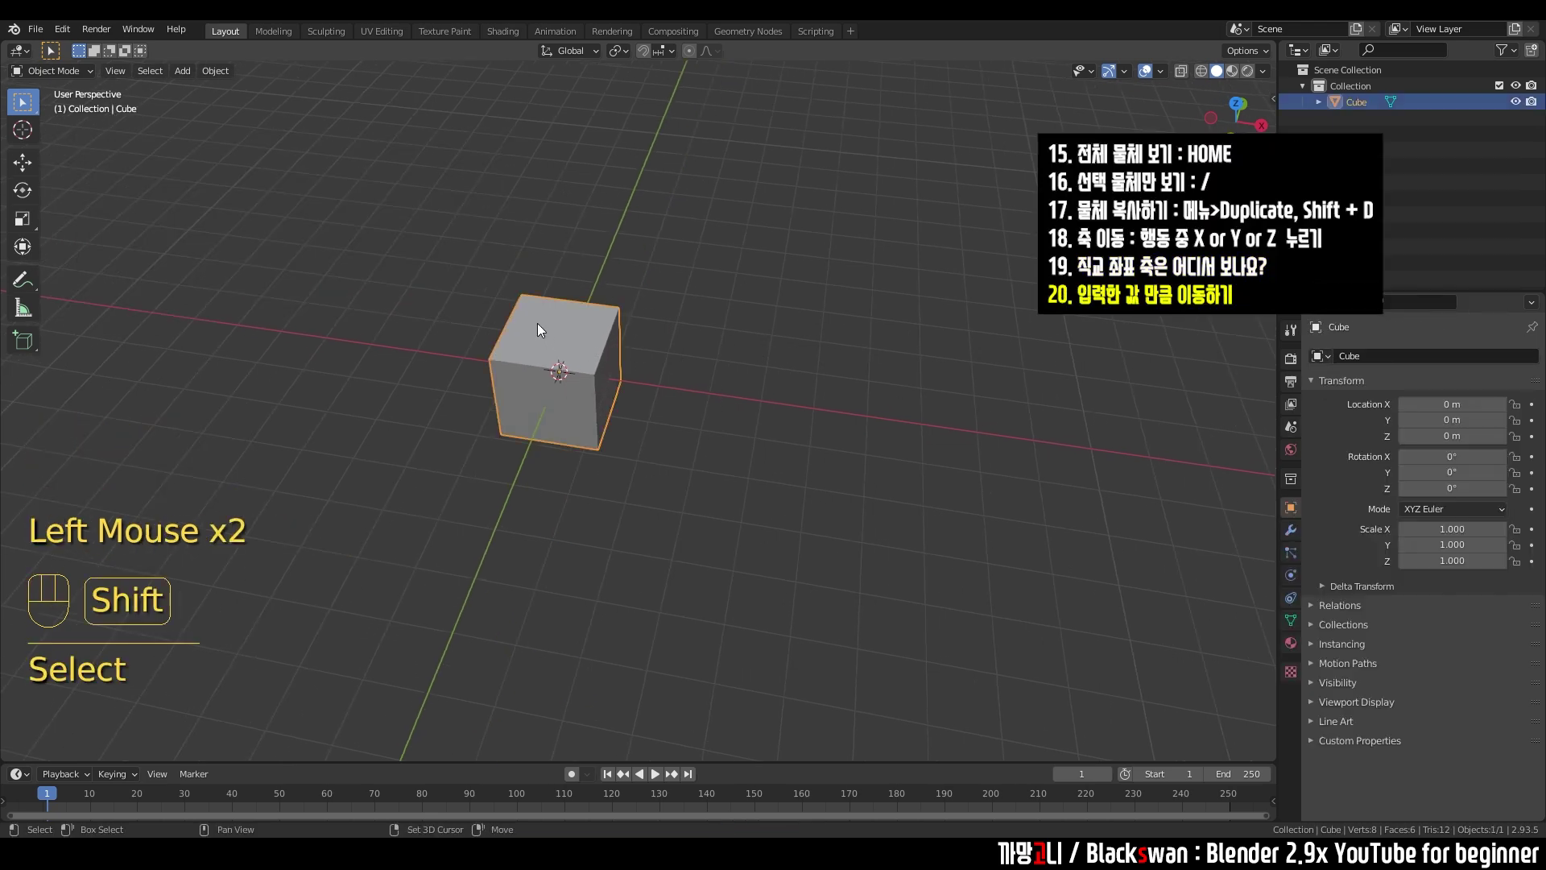
{"action": "key", "text": "shift+d"}
{"action": "key", "text": "x"}
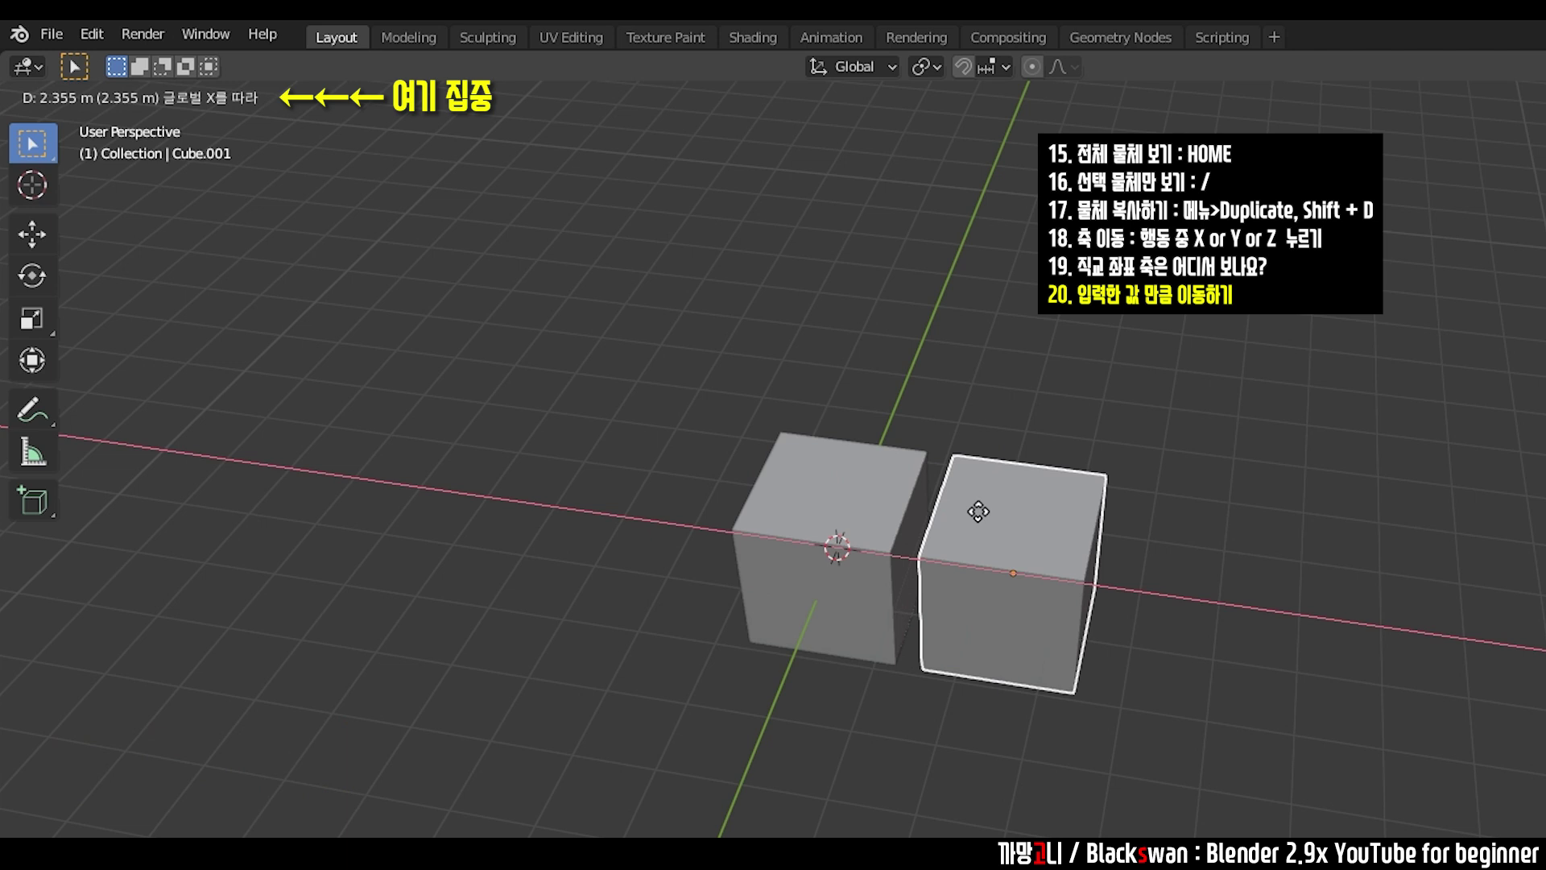
{"action": "type", "text": "3"}
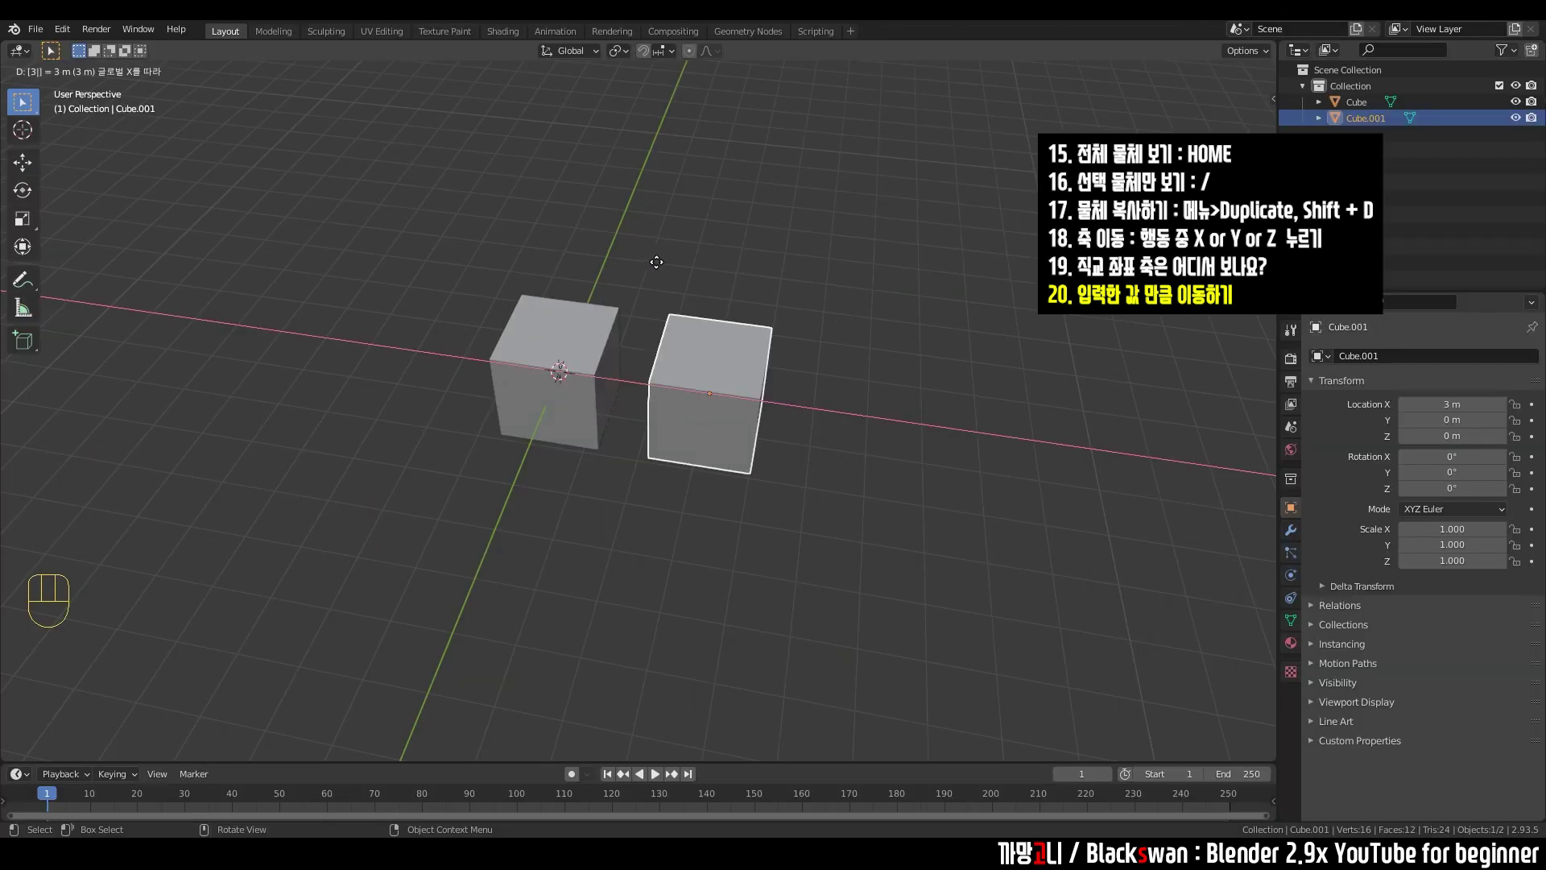
{"action": "left_click", "coordinate": [656, 261]}
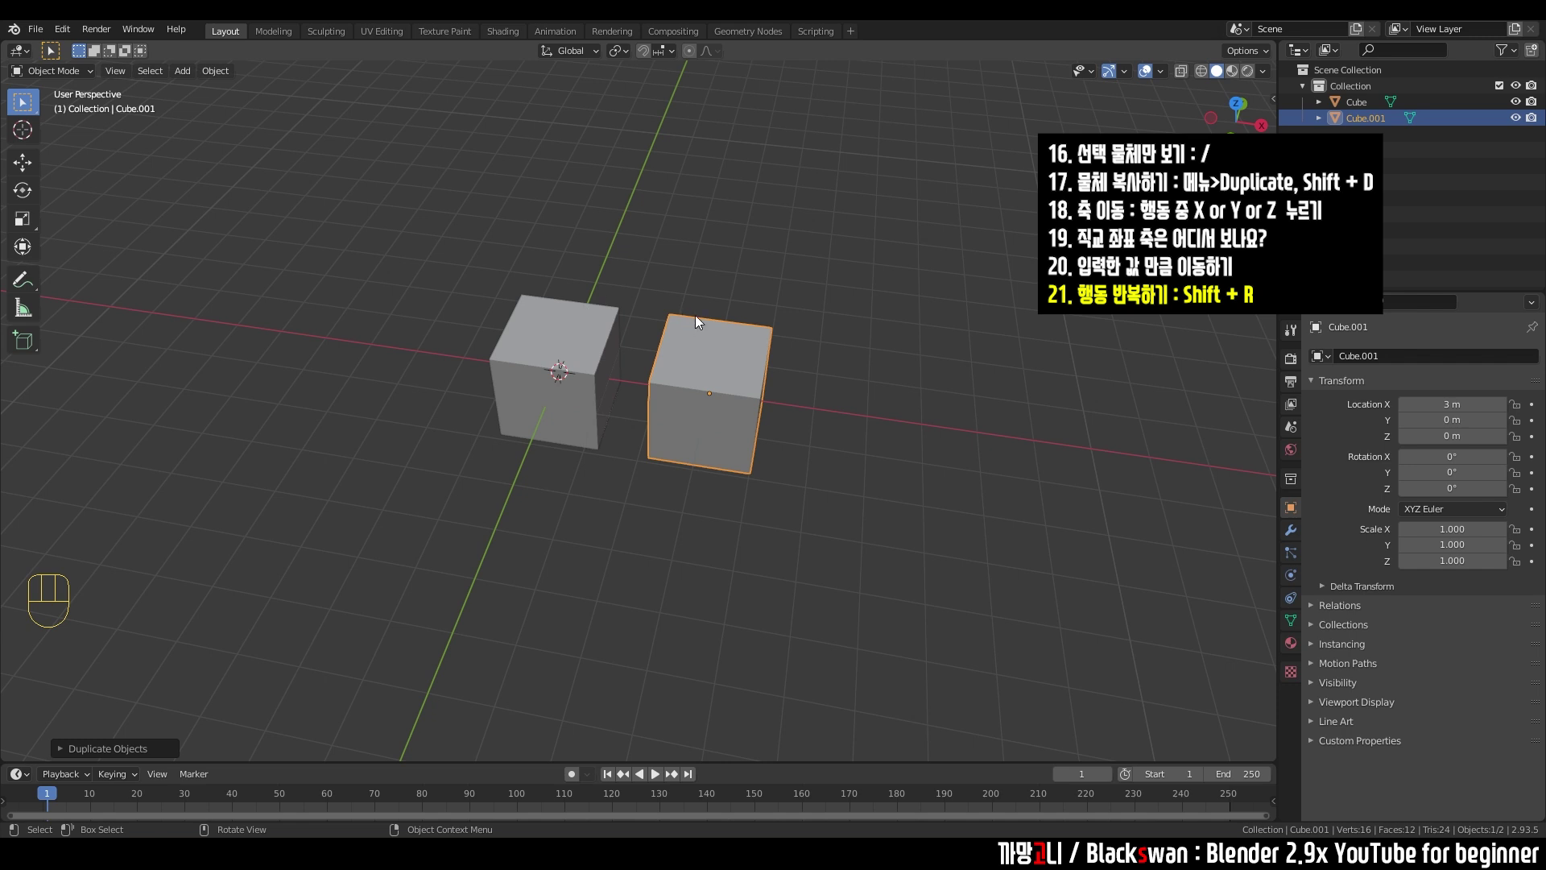
- Repeat the 3 m X-axis duplication eleven times to extend the row of cubes to X = 36 m
{"action": "key", "text": "shift+r"}
{"action": "key", "text": "shift+r"}
{"action": "key", "text": "shift+r"}
{"action": "key", "text": "shift+r"}
{"action": "key", "text": "shift+r"}
{"action": "key", "text": "shift+r"}
{"action": "key", "text": "shift+r"}
{"action": "key", "text": "shift+r"}
{"action": "key", "text": "shift+r"}
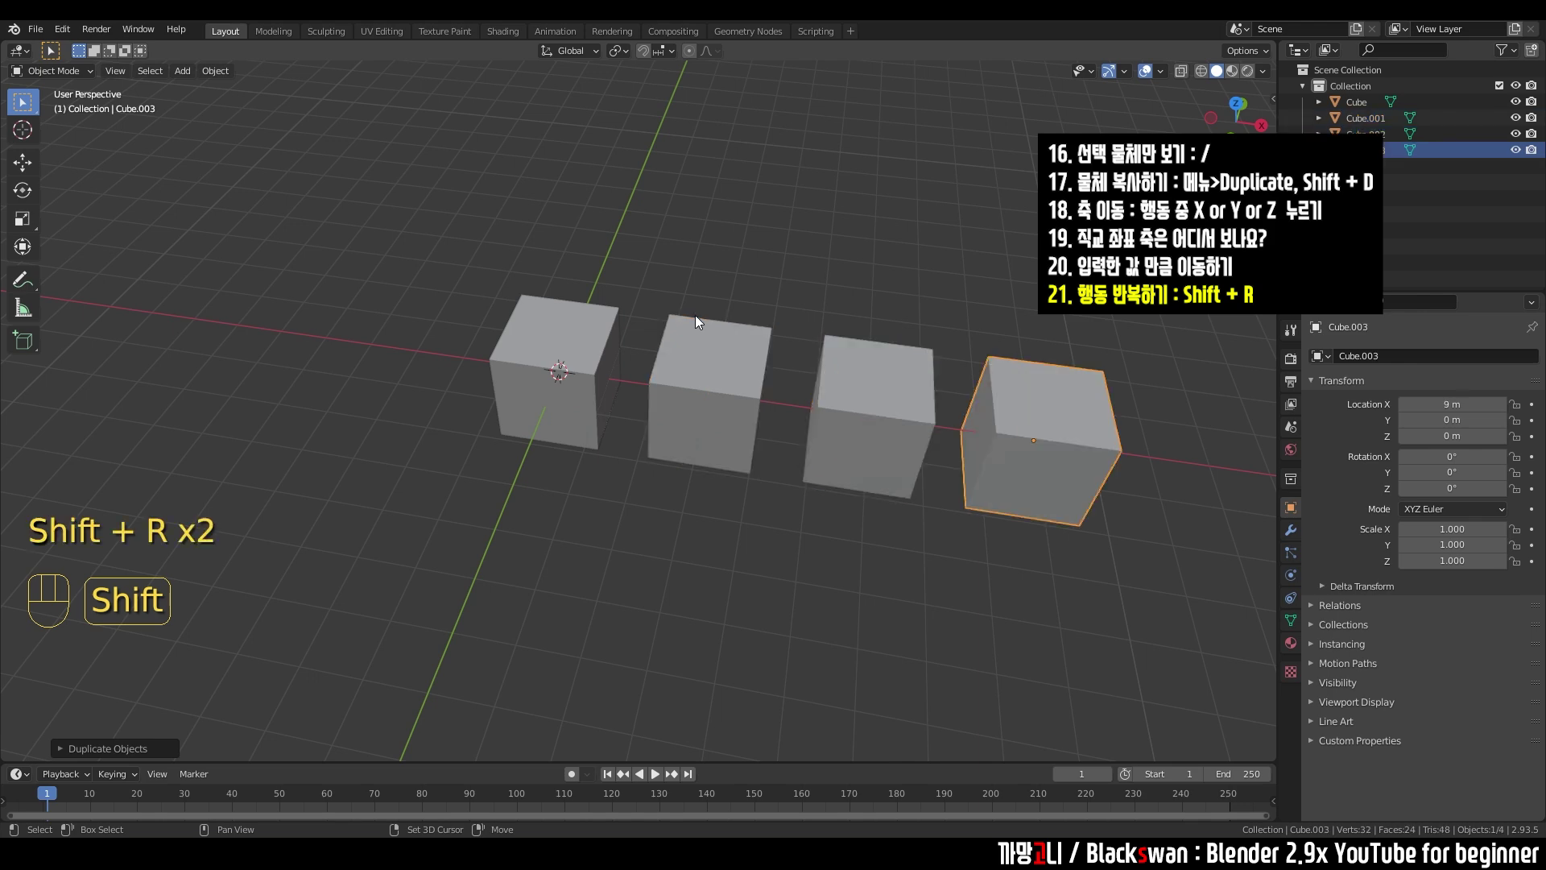
{"action": "key", "text": "shift+r"}
{"action": "key", "text": "shift+r"}
- Duplicate the end cube of the row exactly 3 m along the X axis
{"action": "scroll", "coordinate": [695, 316], "scroll_direction": "down", "scroll_amount": 4}
{"action": "middle_click_drag", "start_coordinate": [692, 316], "coordinate": [552, 377], "text": "shift"}
{"action": "scroll", "coordinate": [868, 428], "scroll_direction": "up", "scroll_amount": 3}
{"action": "middle_click_drag", "start_coordinate": [834, 418], "coordinate": [300, 384], "text": "shift"}
{"action": "scroll", "coordinate": [779, 386], "scroll_direction": "up", "scroll_amount": 3}
{"action": "scroll", "coordinate": [783, 385], "scroll_direction": "down", "scroll_amount": 1}
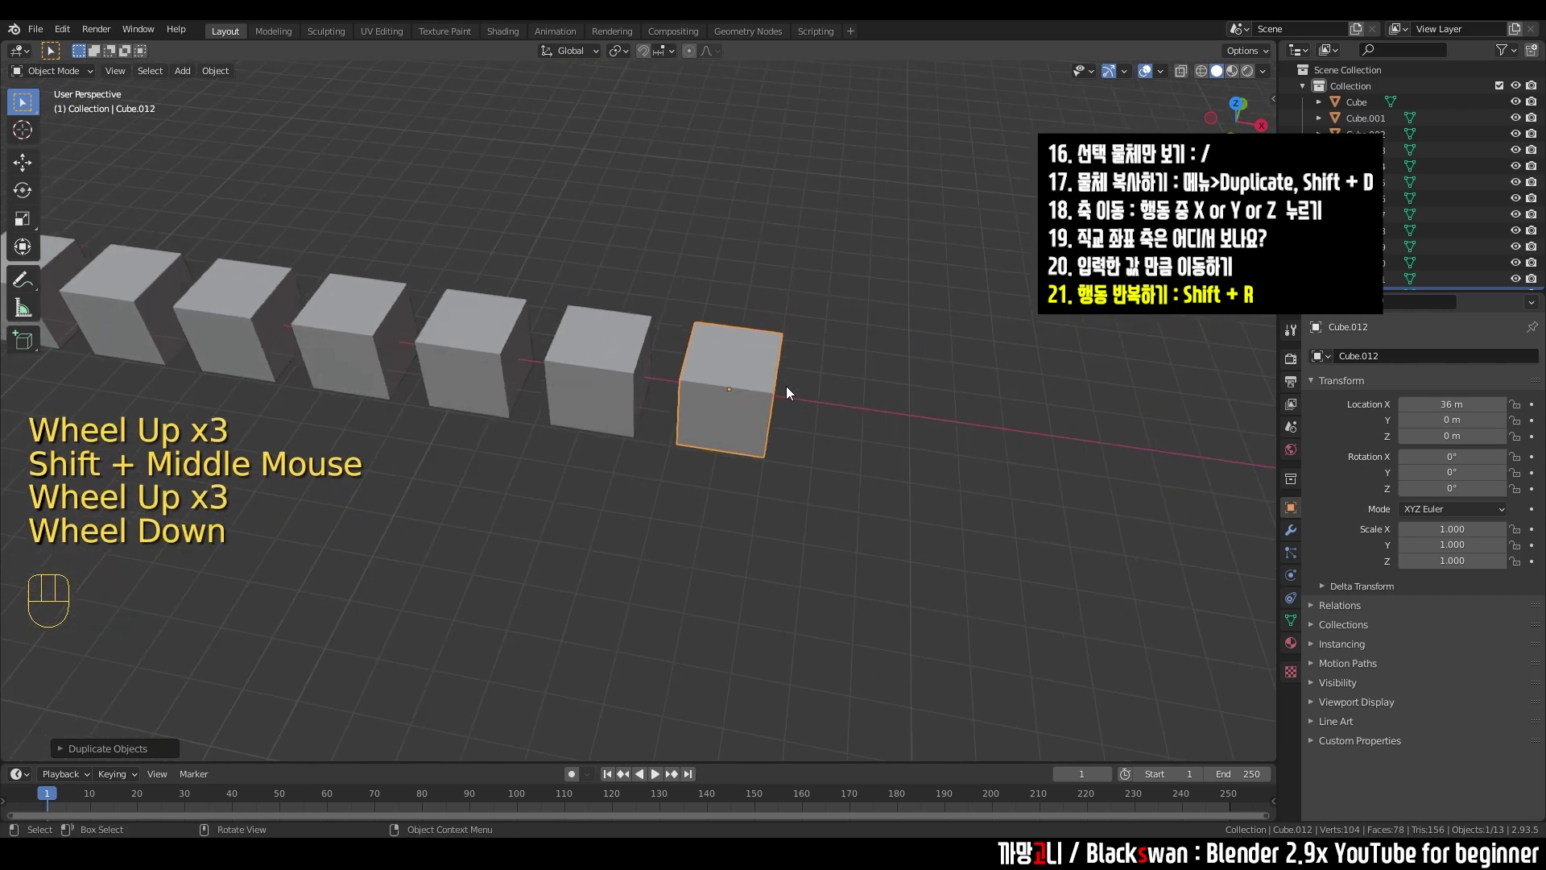
{"action": "key", "text": "shift+d"}
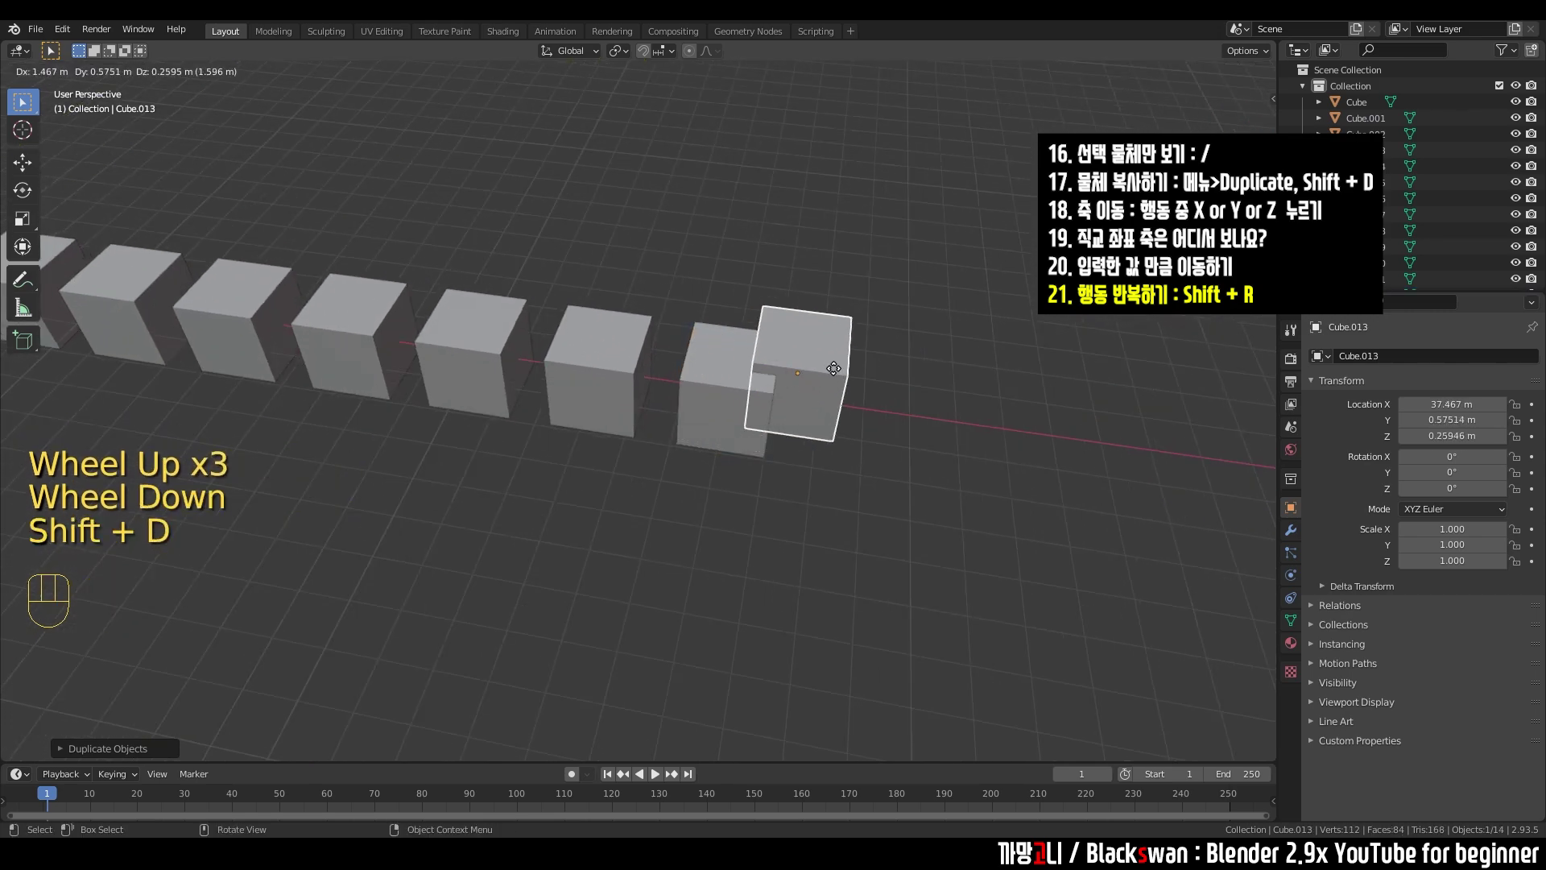
{"action": "type", "text": "x"}
{"action": "type", "text": "3"}
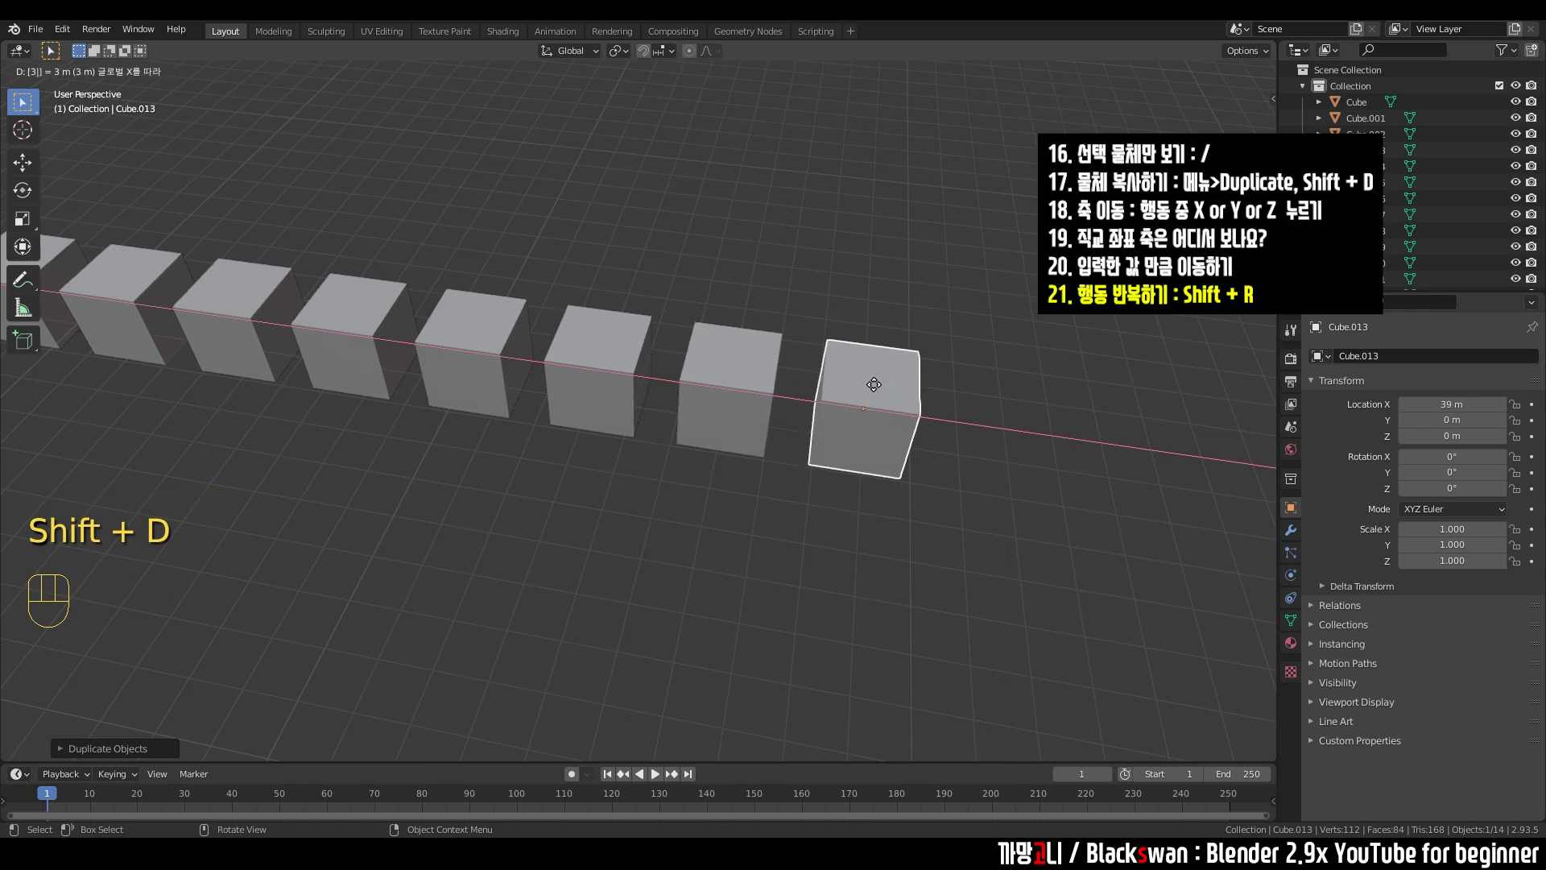
{"action": "key", "text": "Return"}
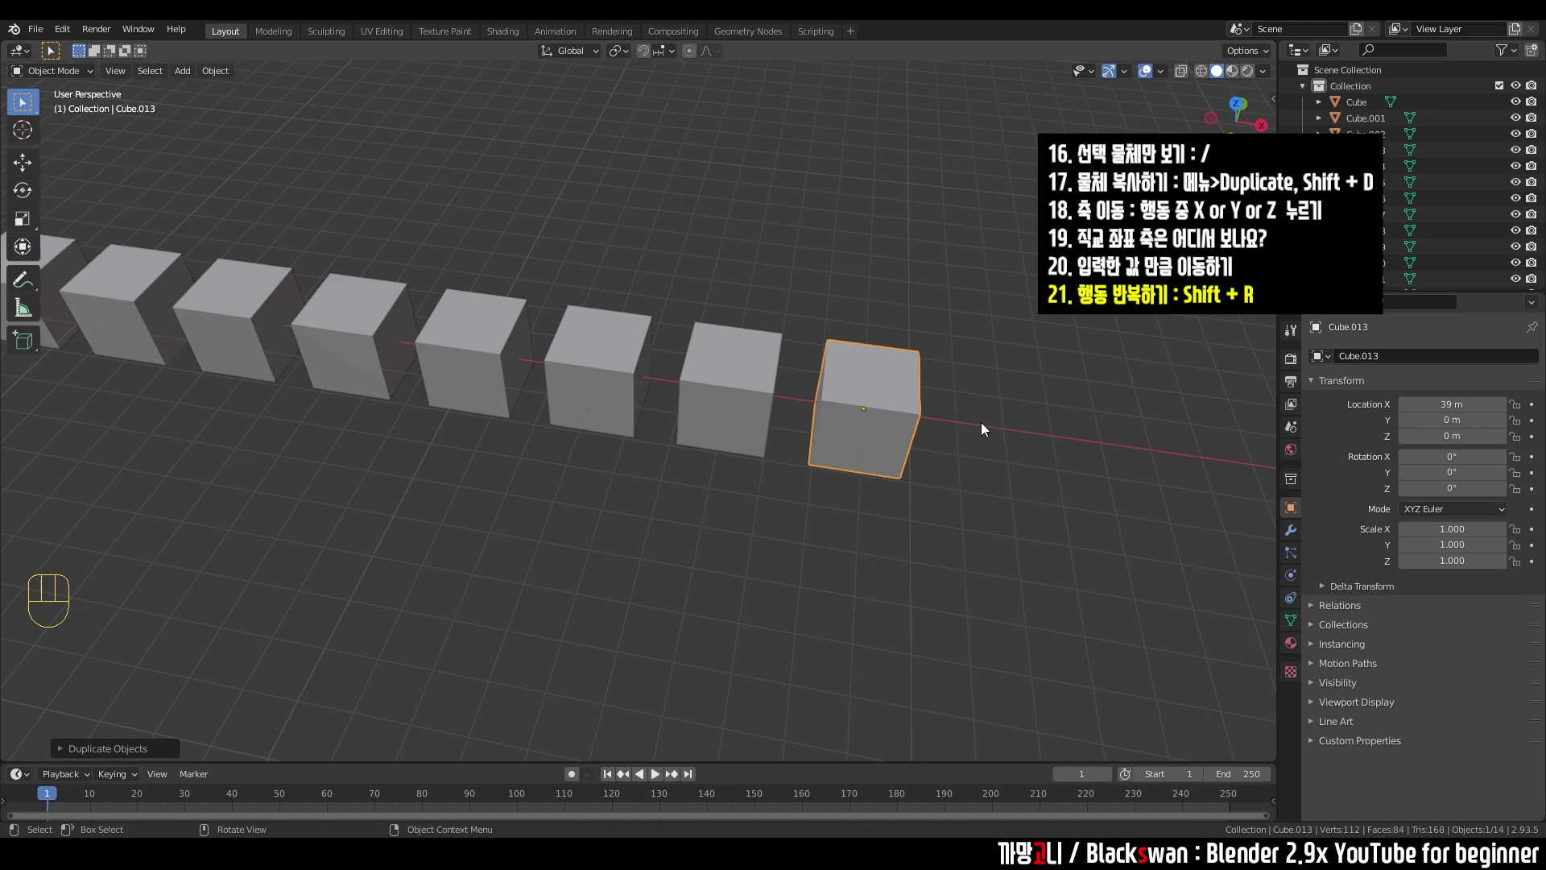
- Repeat the end cube's duplication three times to extend the row to X = 48 m
{"action": "key", "text": "shift+r"}
{"action": "key", "text": "shift+r"}
{"action": "key", "text": "shift+r"}
- Select the whole row of cubes and duplicate it exactly 3 m along the Y axis
{"action": "scroll", "coordinate": [760, 423], "scroll_direction": "down", "scroll_amount": 4}
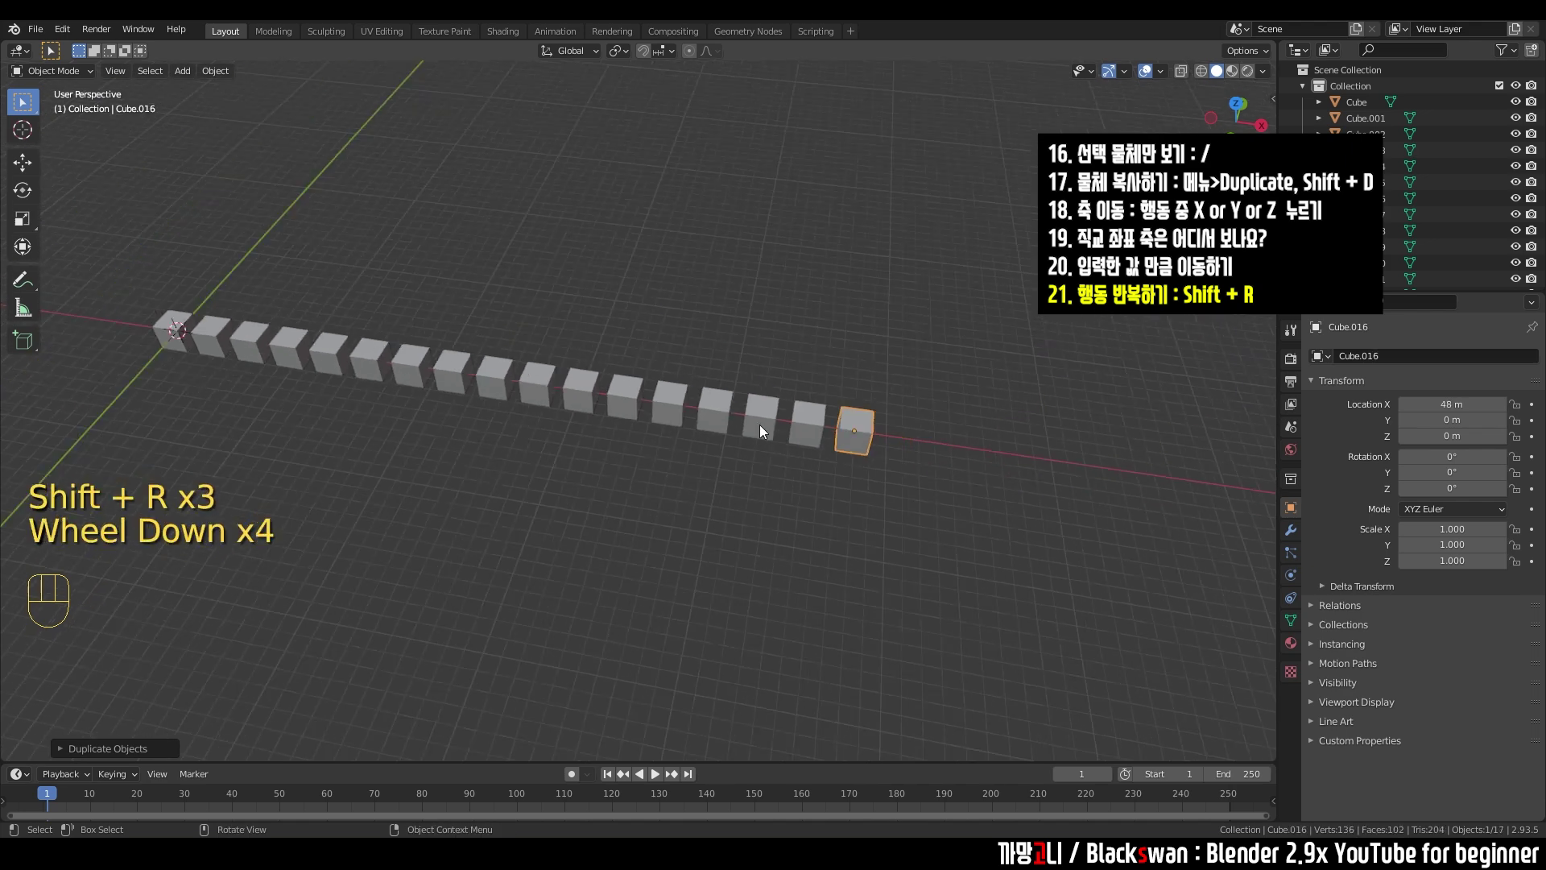
{"action": "middle_click_drag", "start_coordinate": [491, 428], "coordinate": [601, 427], "text": "shift"}
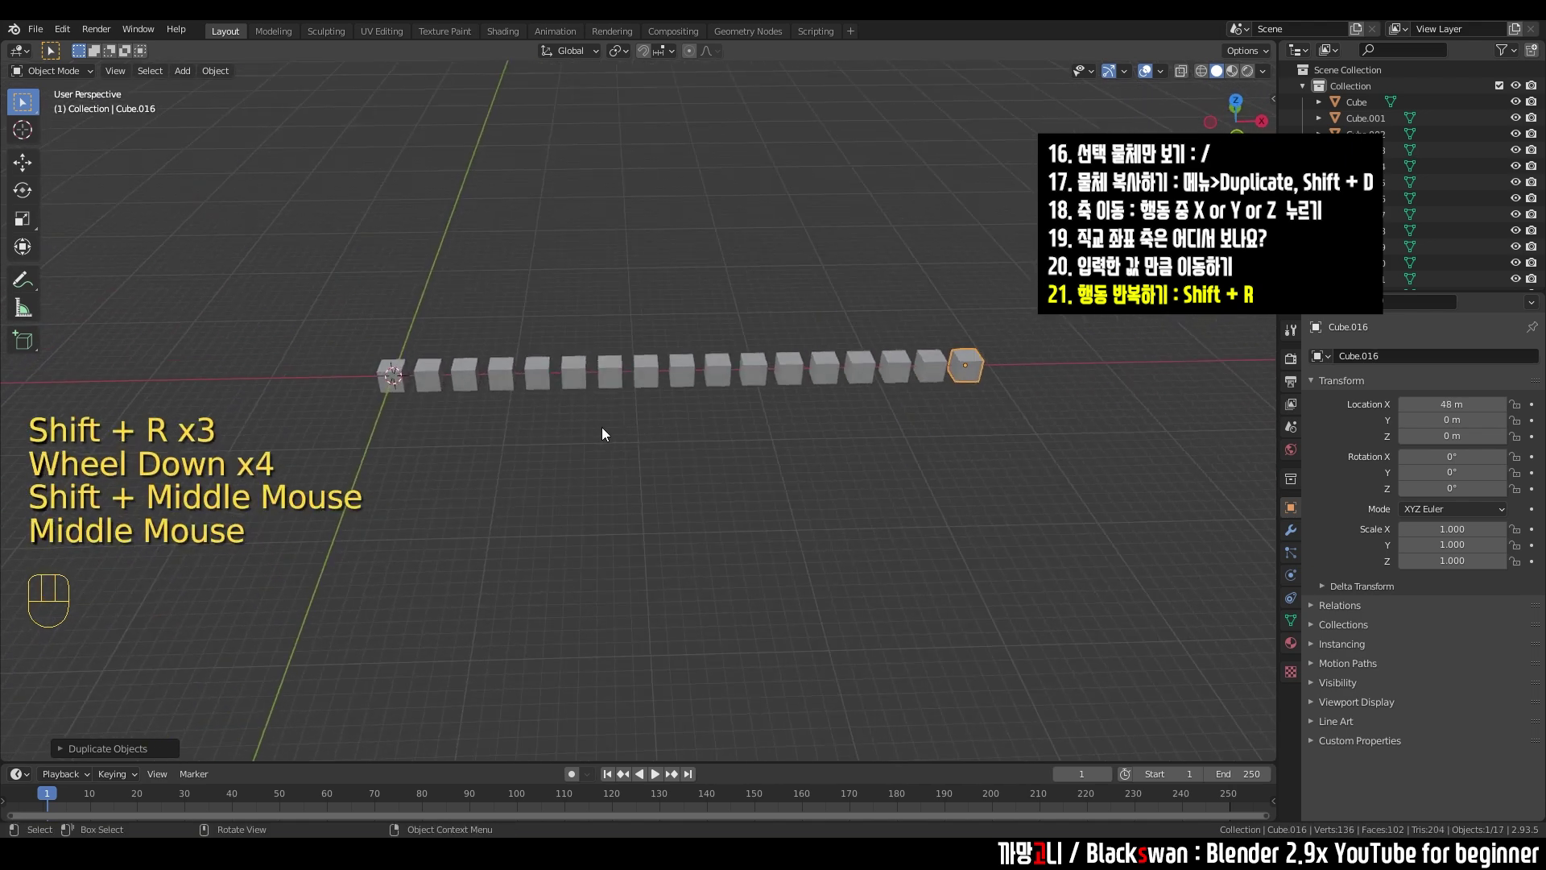
{"action": "left_click", "coordinate": [606, 463]}
{"action": "left_click_drag", "start_coordinate": [318, 272], "coordinate": [1077, 461]}
{"action": "middle_click_drag", "start_coordinate": [932, 447], "coordinate": [829, 510]}
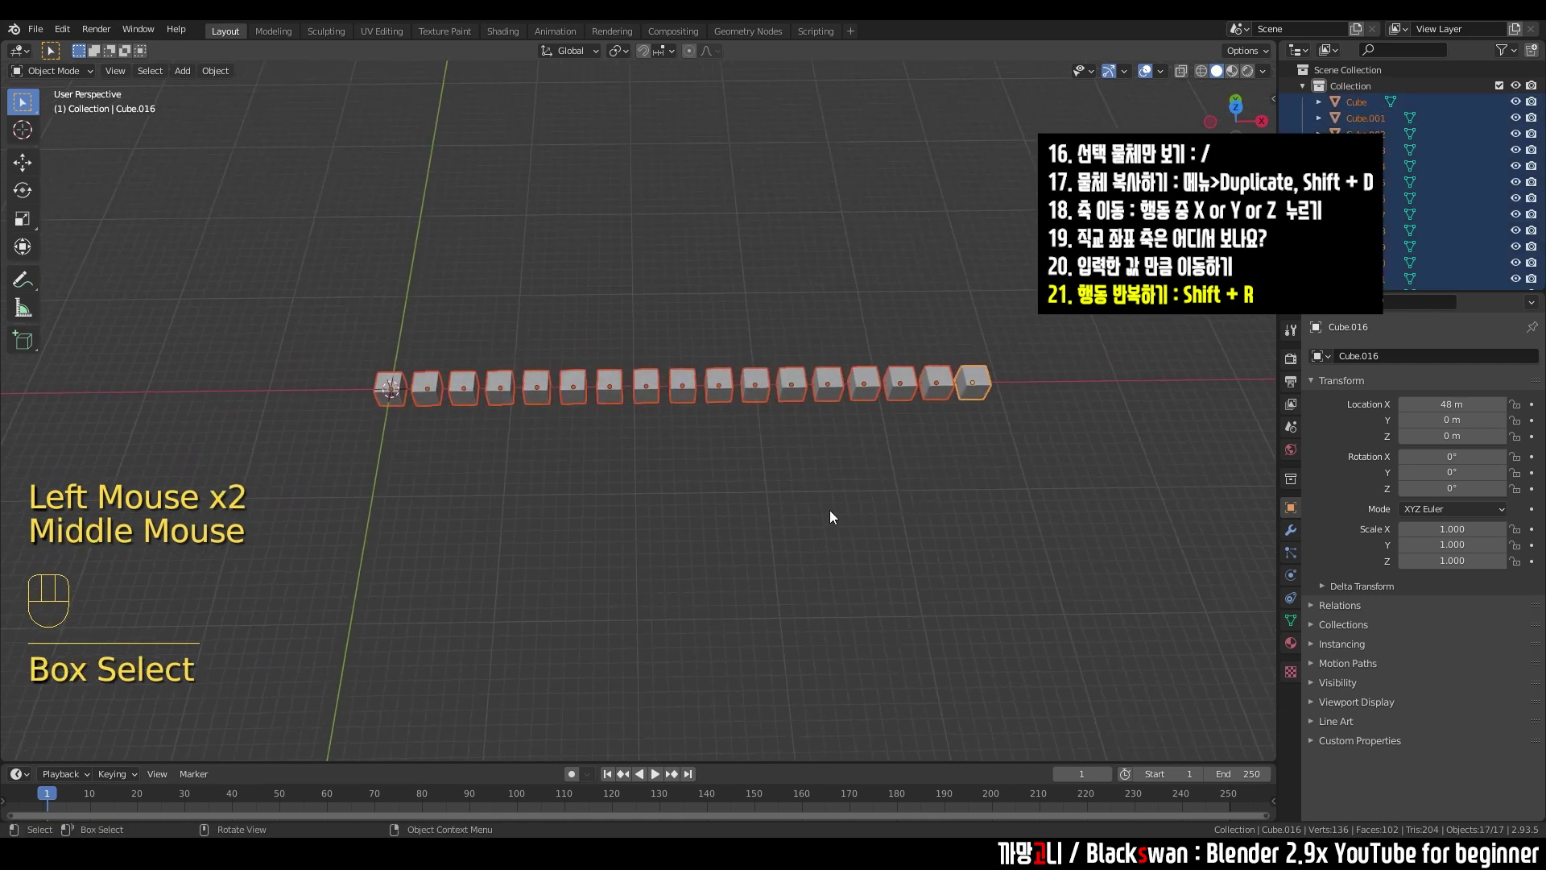
{"action": "key", "text": "shift+d"}
{"action": "type", "text": "y"}
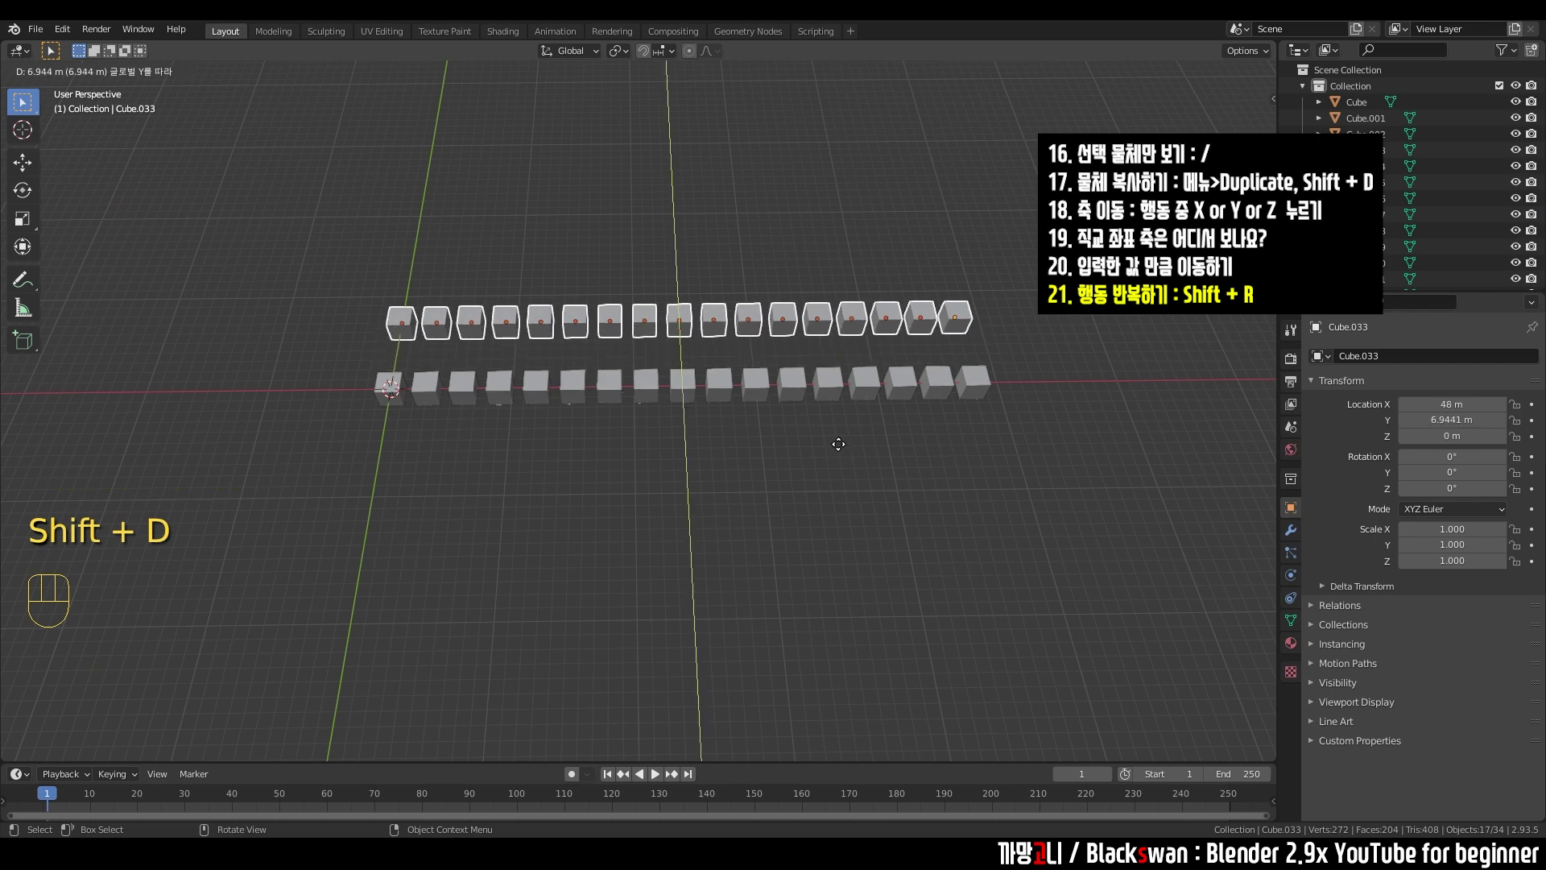
{"action": "type", "text": "3"}
{"action": "key", "text": "Return"}
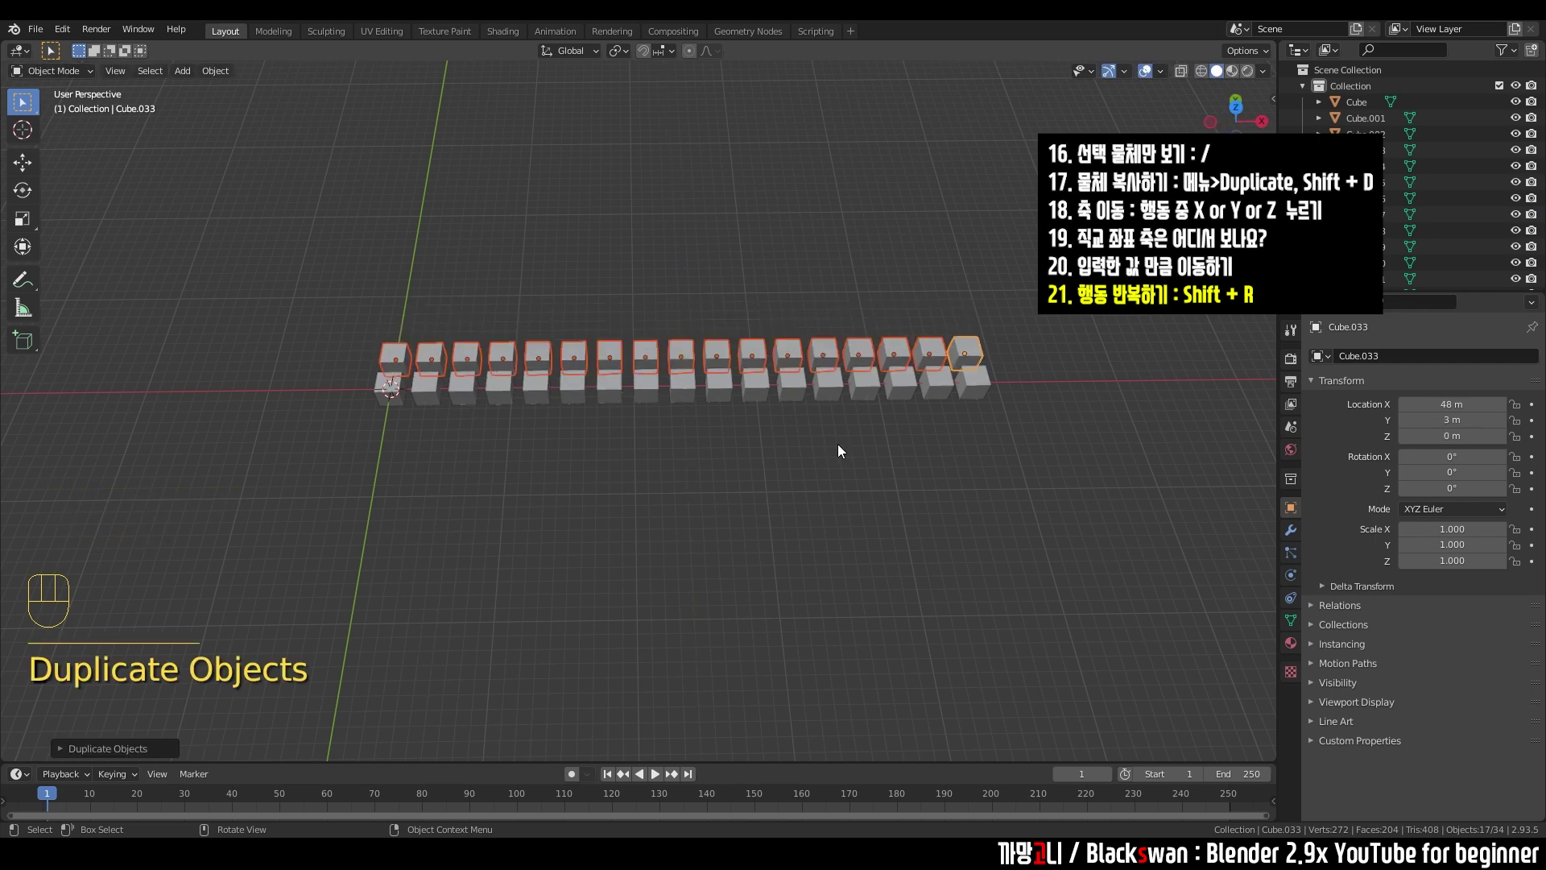
- Repeat the row duplication eight times to build a flat grid of cubes reaching Y = 27 m
{"action": "key", "text": "shift+r"}
{"action": "key", "text": "shift+r"}
{"action": "key", "text": "shift+r"}
{"action": "key", "text": "shift+r"}
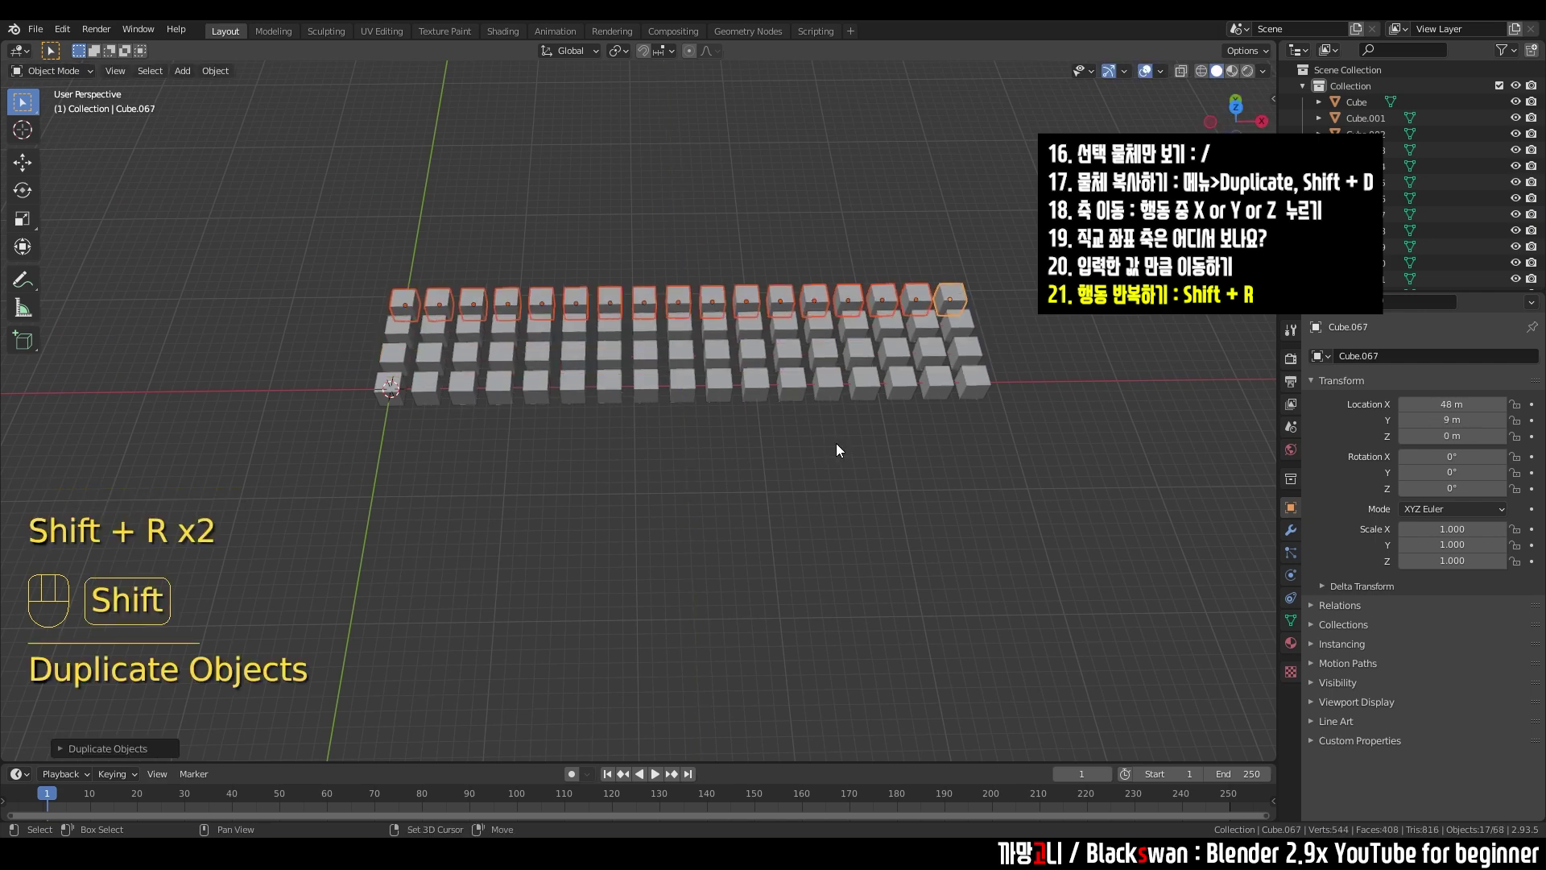
{"action": "key", "text": "shift+r"}
{"action": "key", "text": "shift+r"}
{"action": "key", "text": "shift+r"}
{"action": "key", "text": "shift+r"}
- Select the entire grid of cubes and duplicate it exactly 3 m upward along the Z axis
{"action": "middle_click_drag", "start_coordinate": [801, 428], "coordinate": [489, 208], "text": "shift"}
{"action": "left_click", "coordinate": [293, 113]}
{"action": "left_click_drag", "start_coordinate": [293, 114], "coordinate": [1003, 542]}
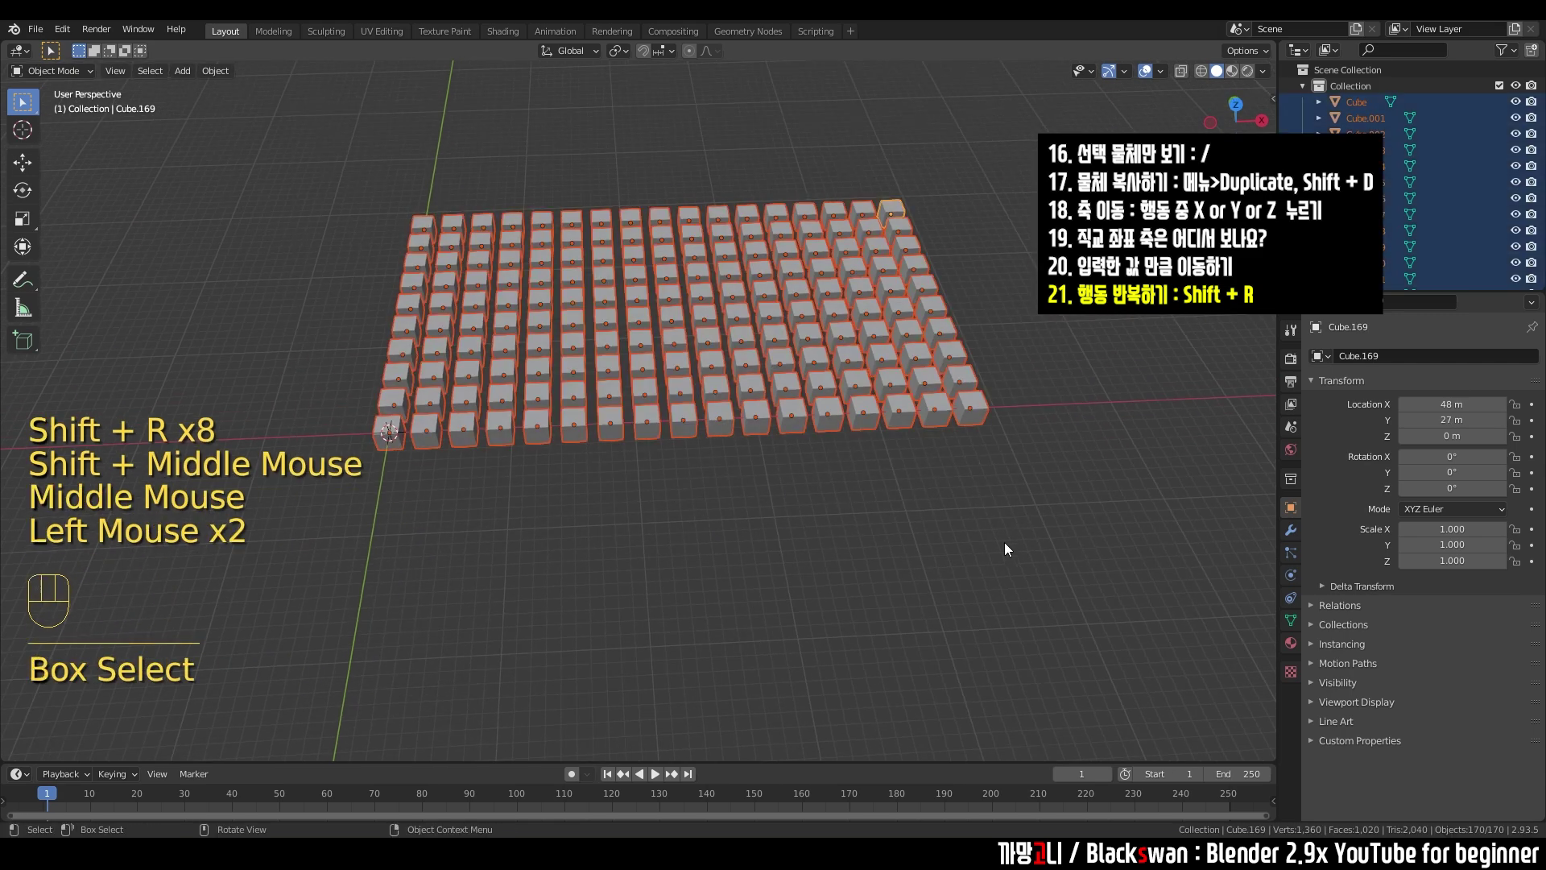
{"action": "middle_click_drag", "start_coordinate": [1003, 543], "coordinate": [952, 497]}
{"action": "key", "text": "shift+d"}
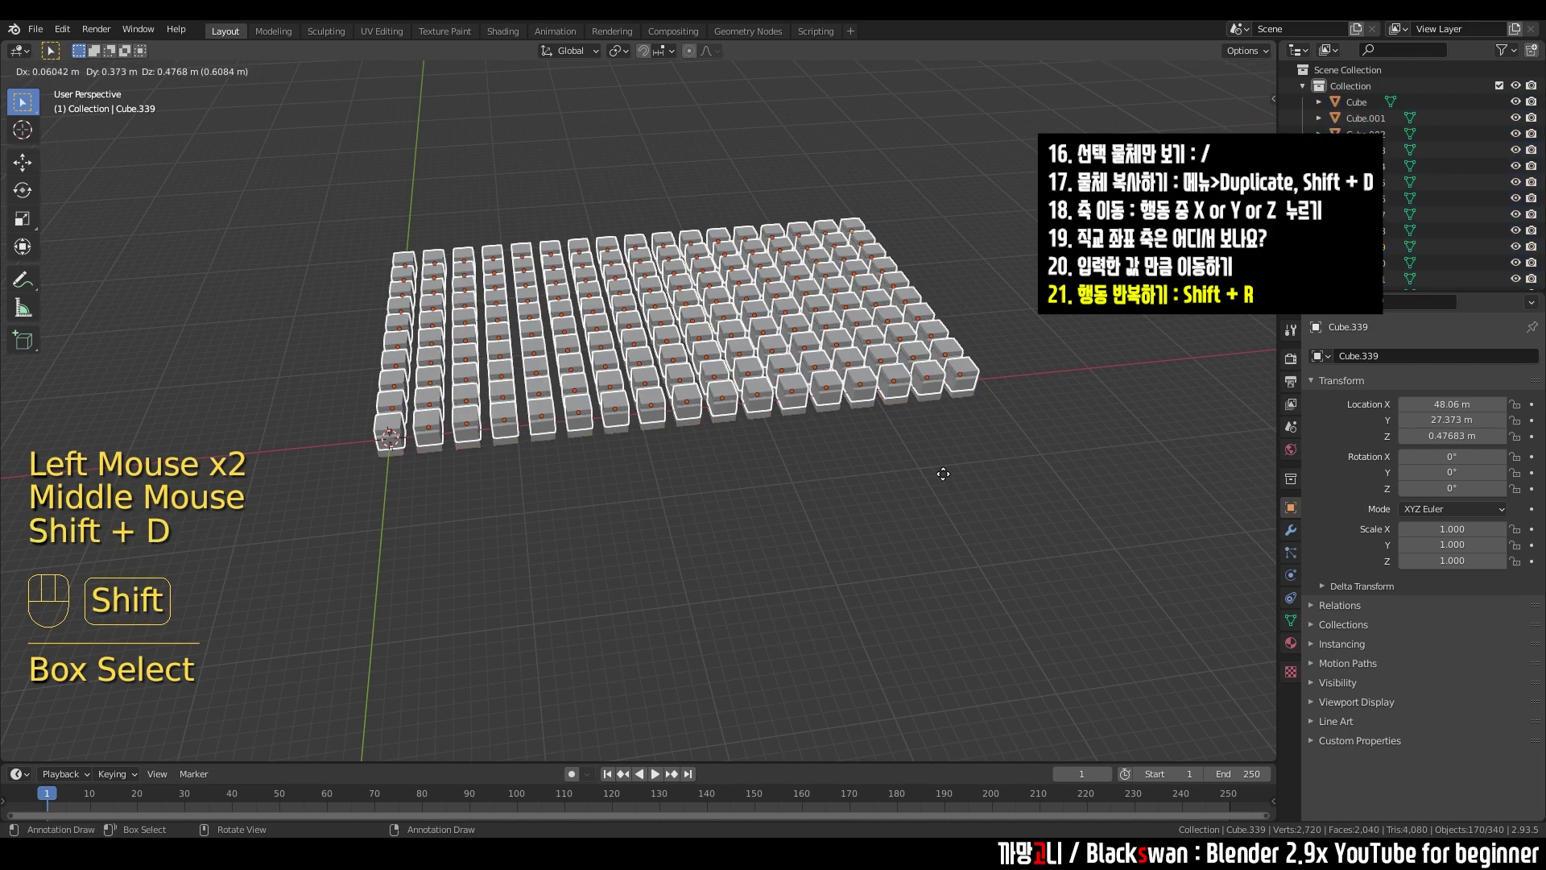
{"action": "type", "text": "z3"}
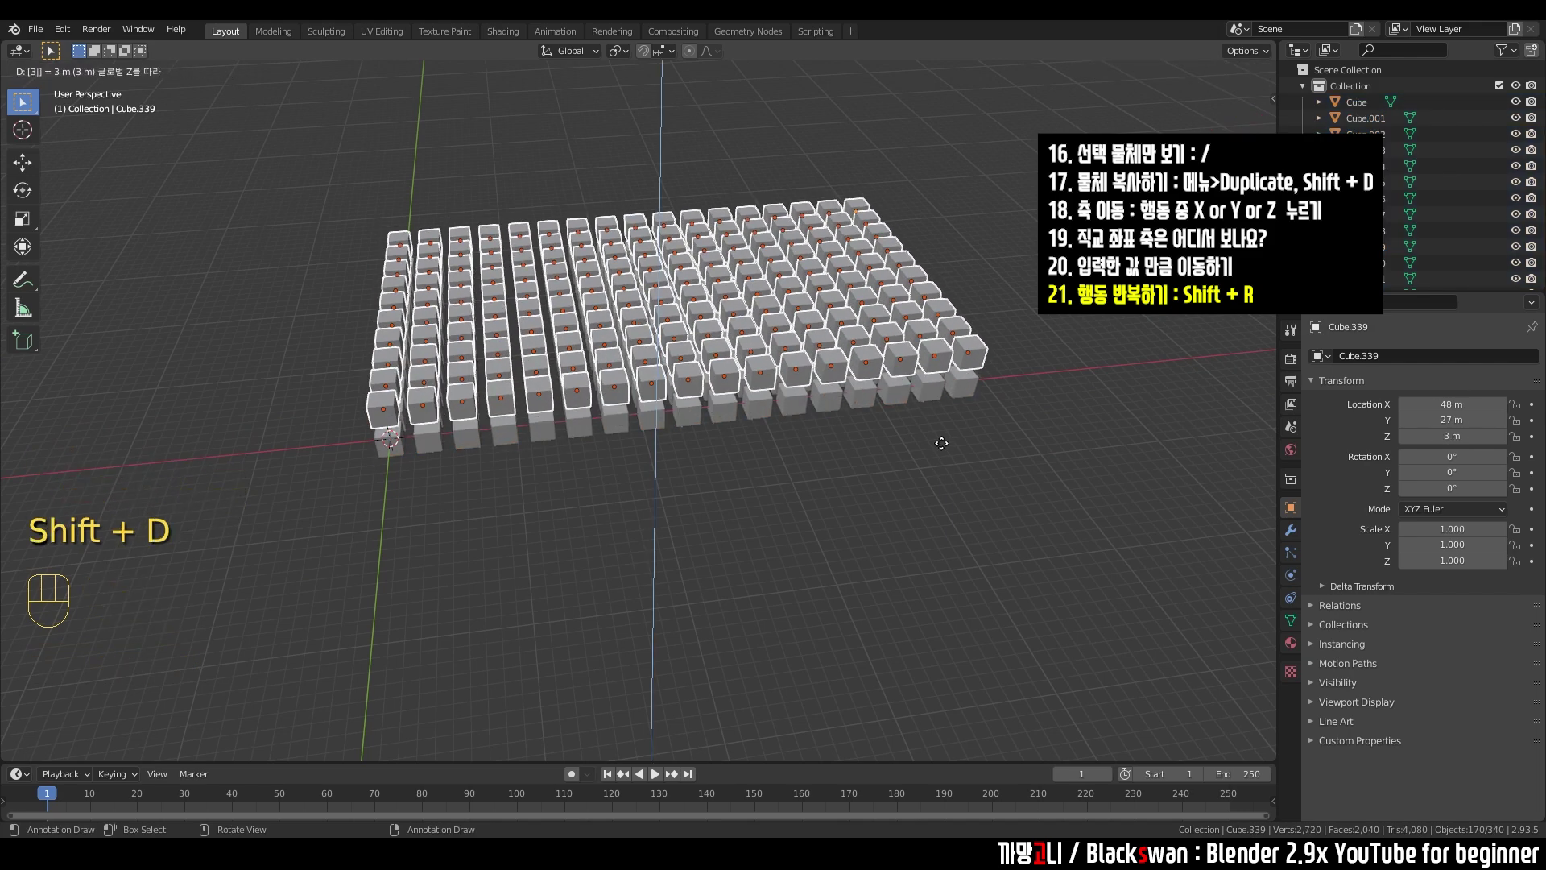
{"action": "key", "text": "Return"}
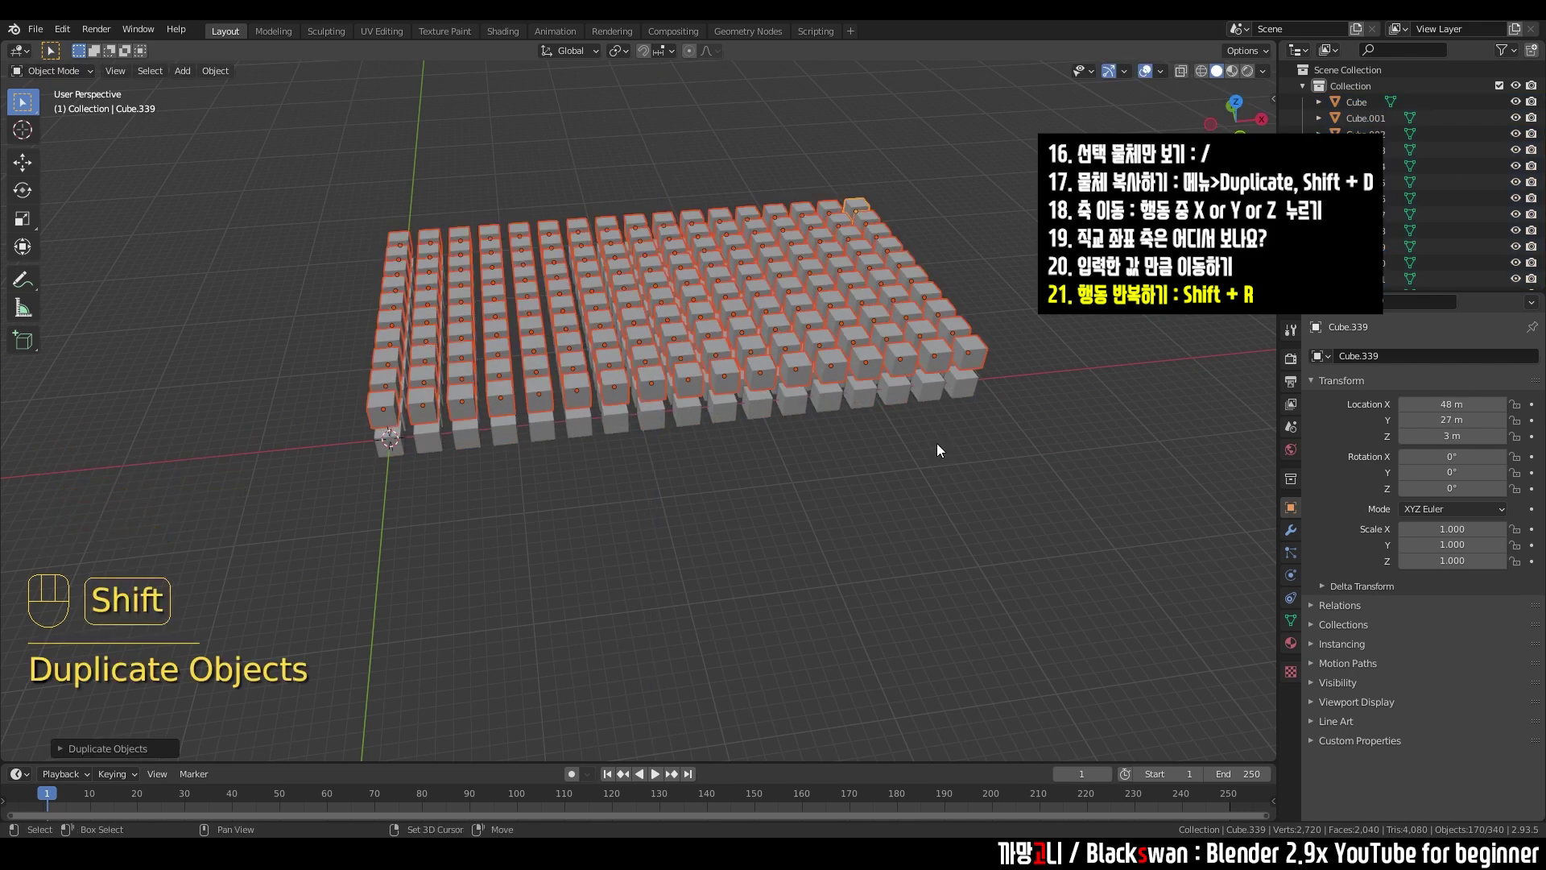
- Repeat the layer duplication five times to stack the cubes up to Z = 18 m, and clear the selection
{"action": "key", "text": "shift+r"}
{"action": "key", "text": "shift+r"}
{"action": "key", "text": "shift+r"}
{"action": "key", "text": "shift+r"}
{"action": "key", "text": "shift+r"}
{"action": "left_click", "coordinate": [863, 461]}
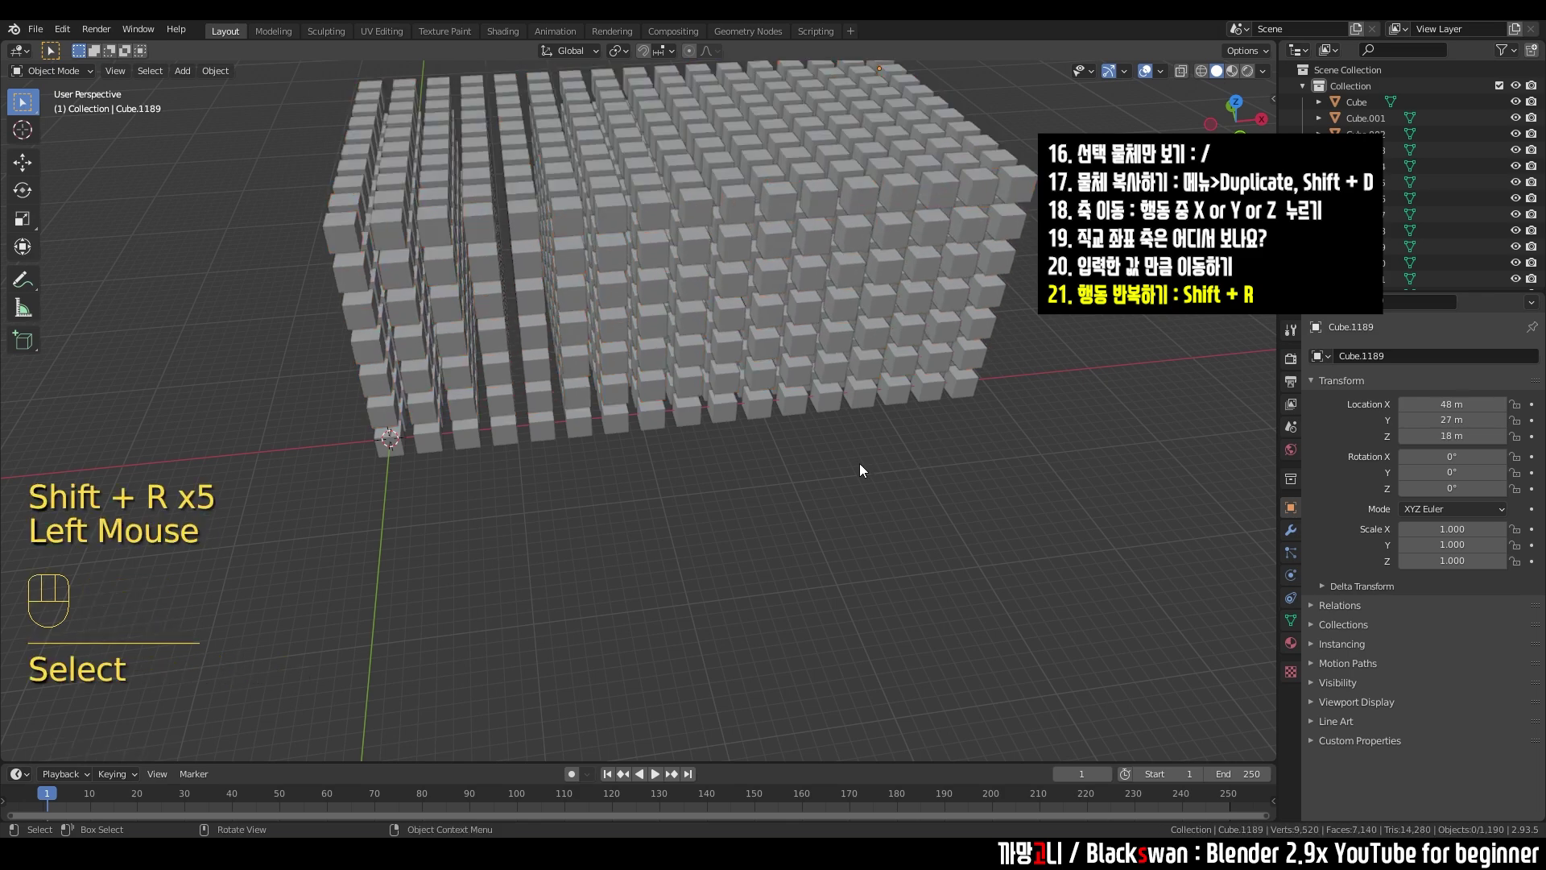
- Examine the three-dimensional block of cubes up close and from different angles
{"action": "scroll", "coordinate": [796, 485], "scroll_direction": "up", "scroll_amount": 2}
{"action": "middle_click_drag", "start_coordinate": [796, 485], "coordinate": [703, 383], "text": "shift"}
{"action": "left_click", "coordinate": [854, 351]}
{"action": "scroll", "coordinate": [848, 413], "scroll_direction": "down", "scroll_amount": 1}
{"action": "scroll", "coordinate": [631, 442], "scroll_direction": "down", "scroll_amount": 1}
{"action": "middle_click_drag", "start_coordinate": [631, 442], "coordinate": [773, 451]}
{"action": "scroll", "coordinate": [787, 447], "scroll_direction": "up", "scroll_amount": 1}
{"action": "scroll", "coordinate": [786, 446], "scroll_direction": "up", "scroll_amount": 1}
{"action": "scroll", "coordinate": [834, 475], "scroll_direction": "up", "scroll_amount": 1}
{"action": "scroll", "coordinate": [708, 451], "scroll_direction": "down", "scroll_amount": 3}
{"action": "left_click", "coordinate": [1144, 71]}
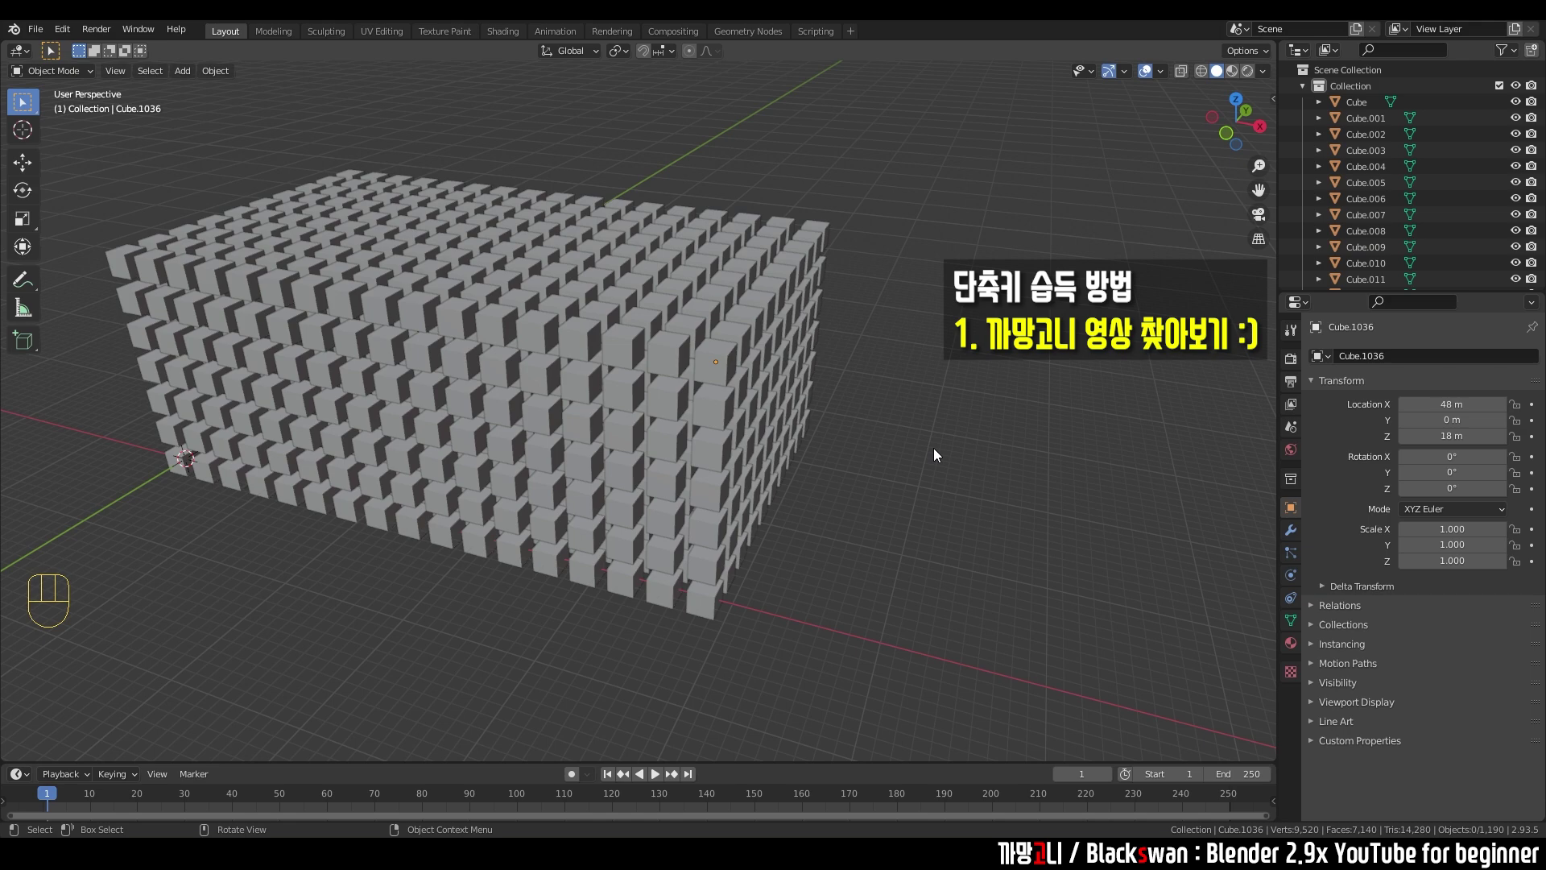
- Review the available object commands and the shortcuts listed beside them
{"action": "left_click", "coordinate": [227, 72]}
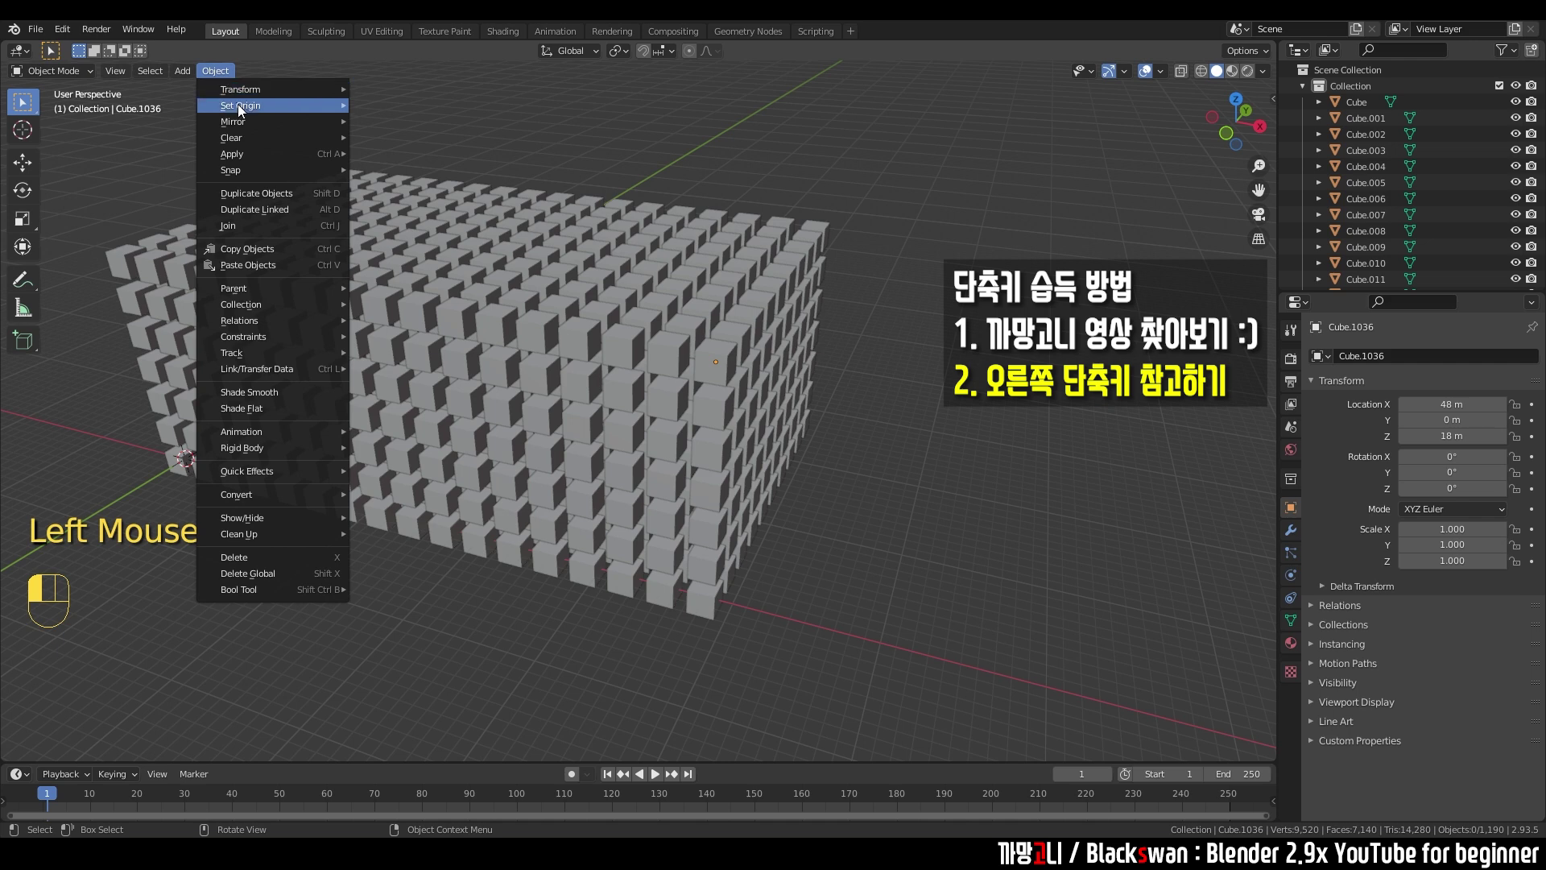
{"action": "mouse_move", "coordinate": [273, 153]}
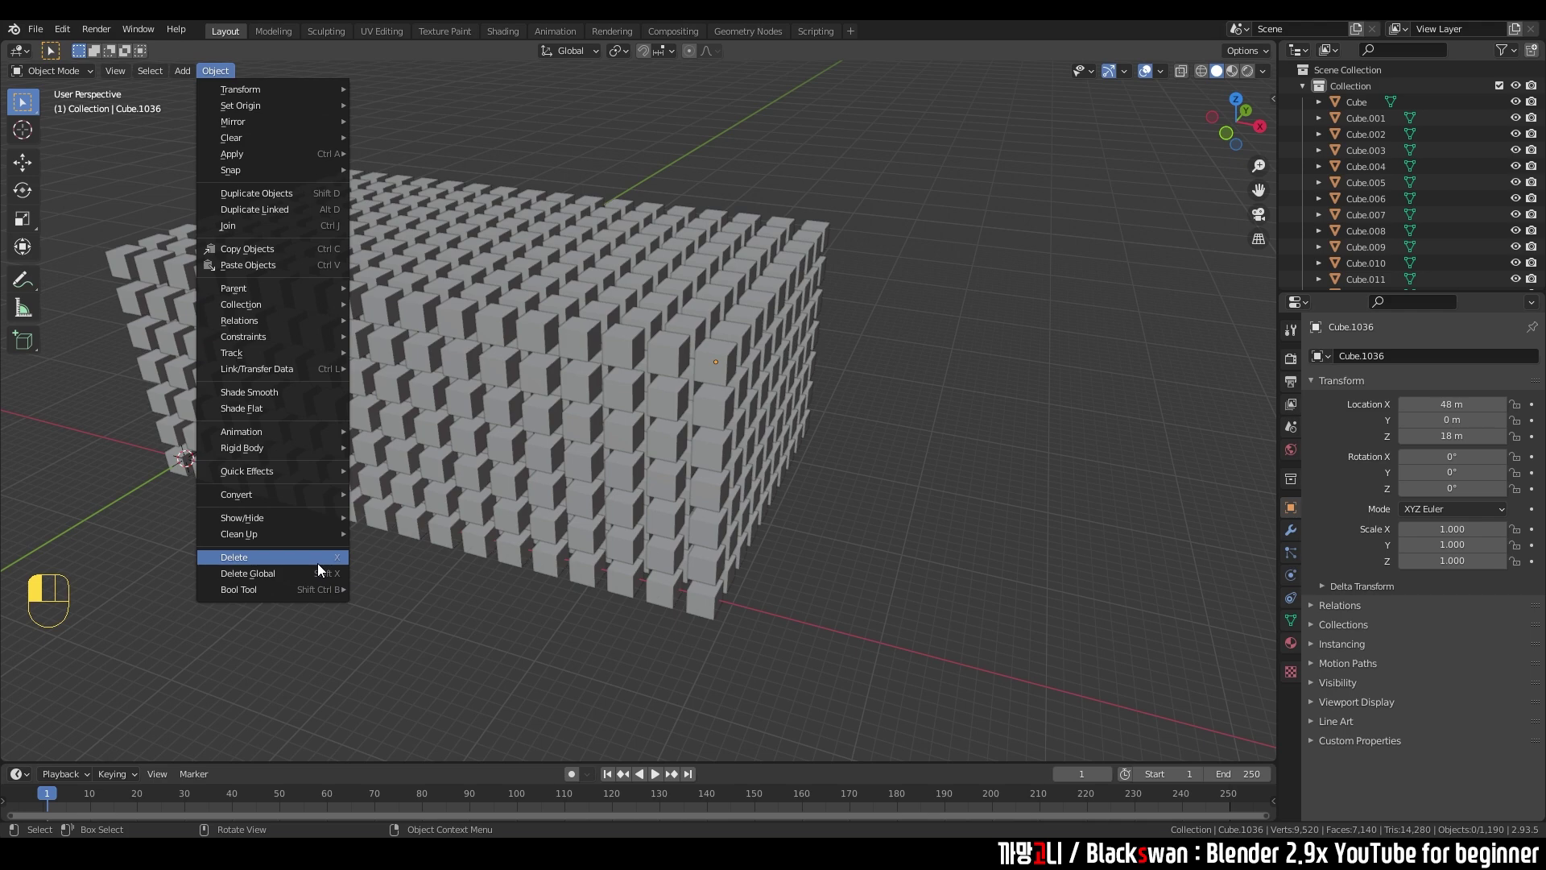
{"action": "left_click", "coordinate": [870, 573]}
{"action": "scroll", "coordinate": [619, 491], "scroll_direction": "down", "scroll_amount": 2}
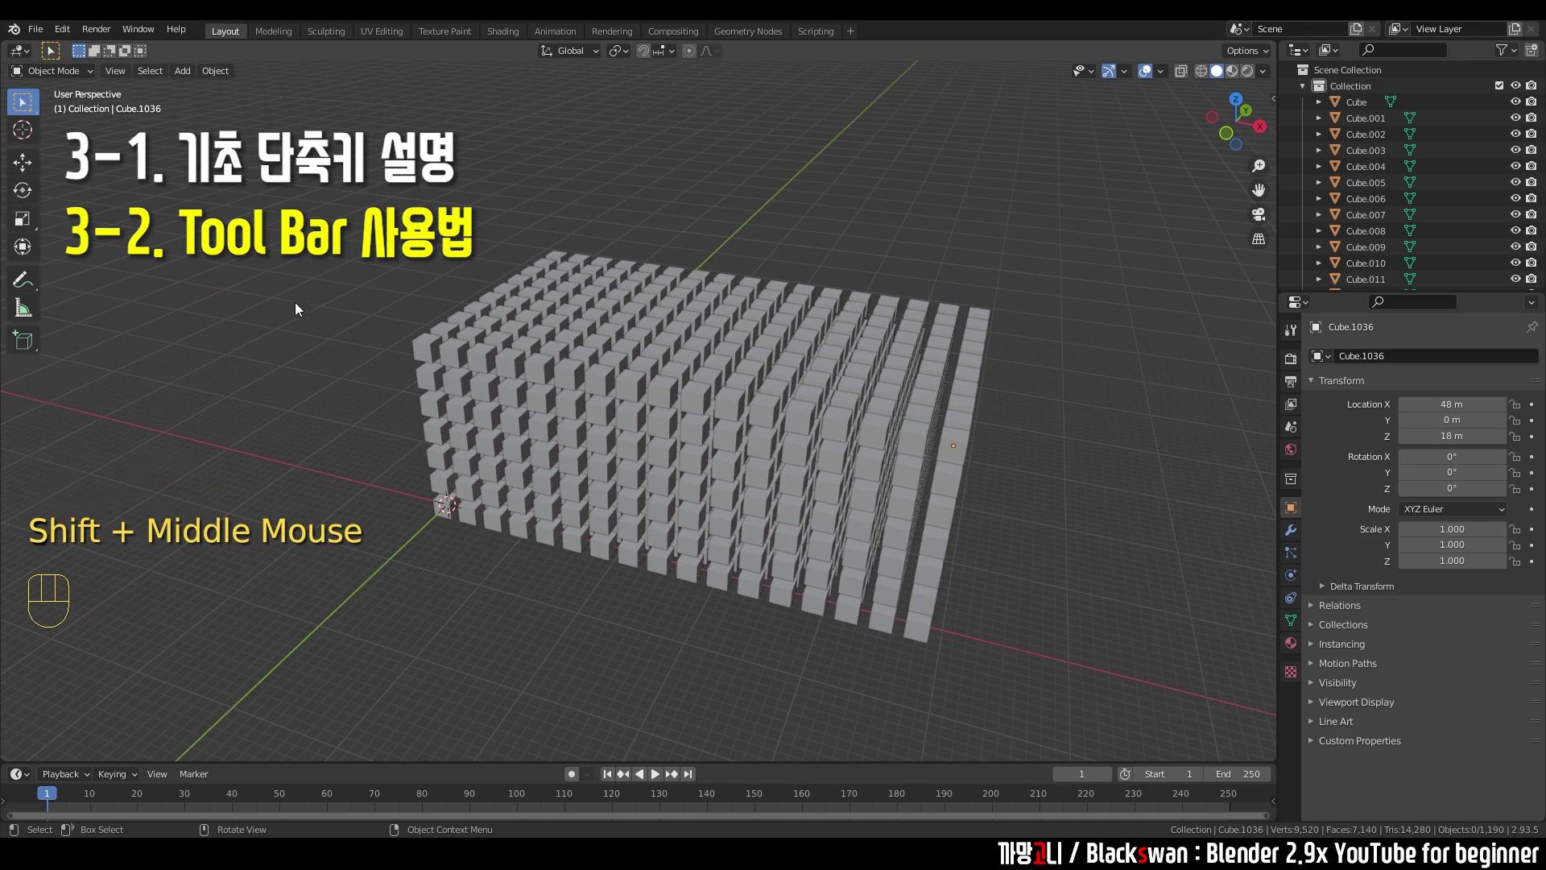
- Select every cube in the scene and delete them all
{"action": "left_click", "coordinate": [515, 234]}
{"action": "key", "text": "a"}
{"action": "left_click", "coordinate": [740, 201]}
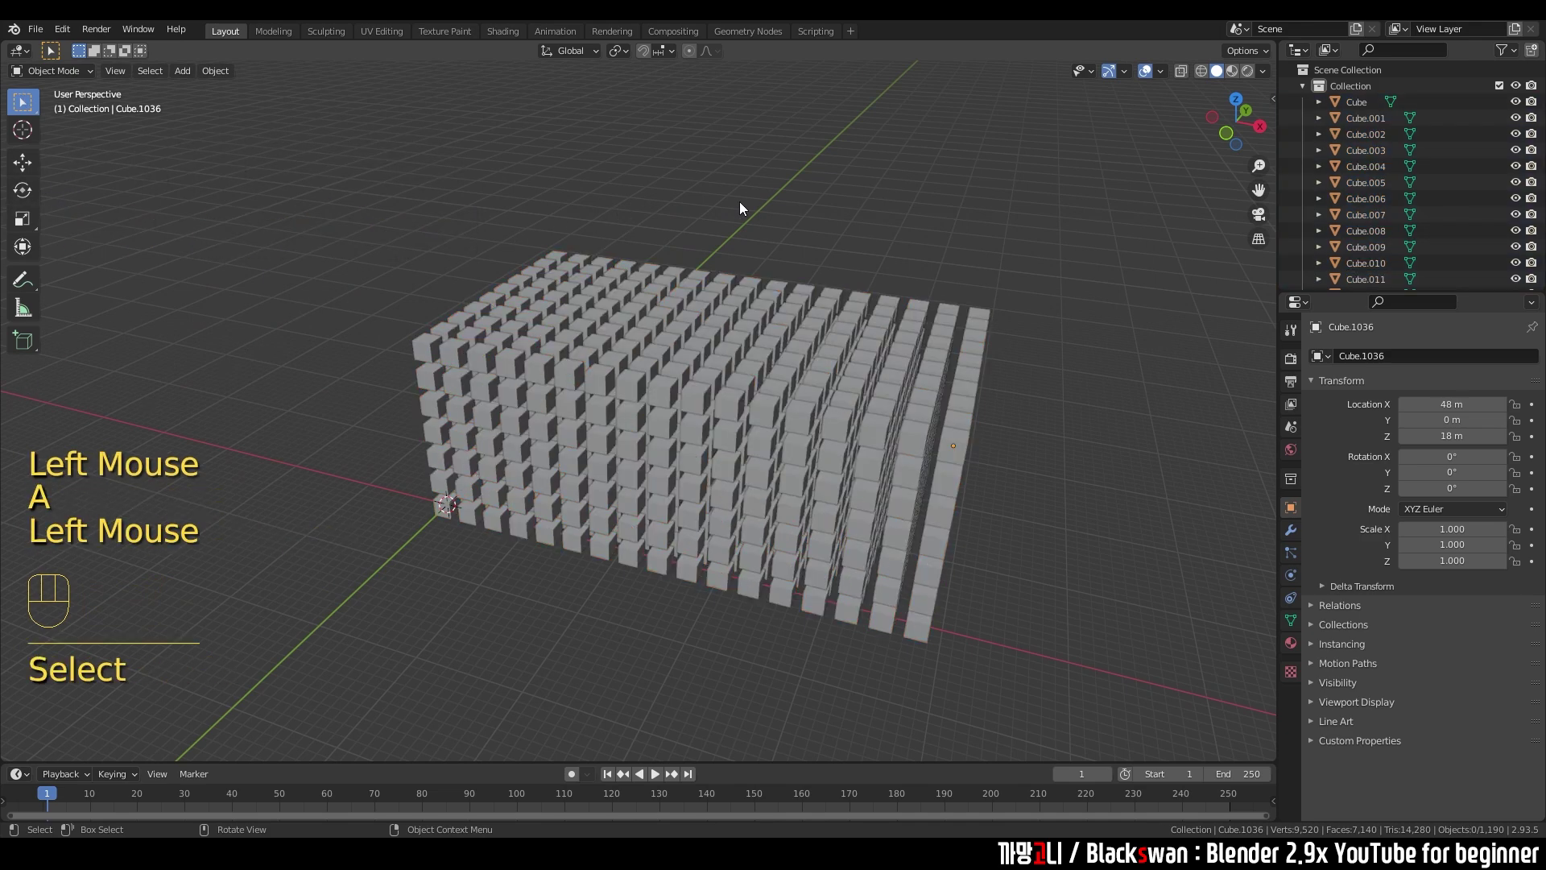
{"action": "key", "text": "a"}
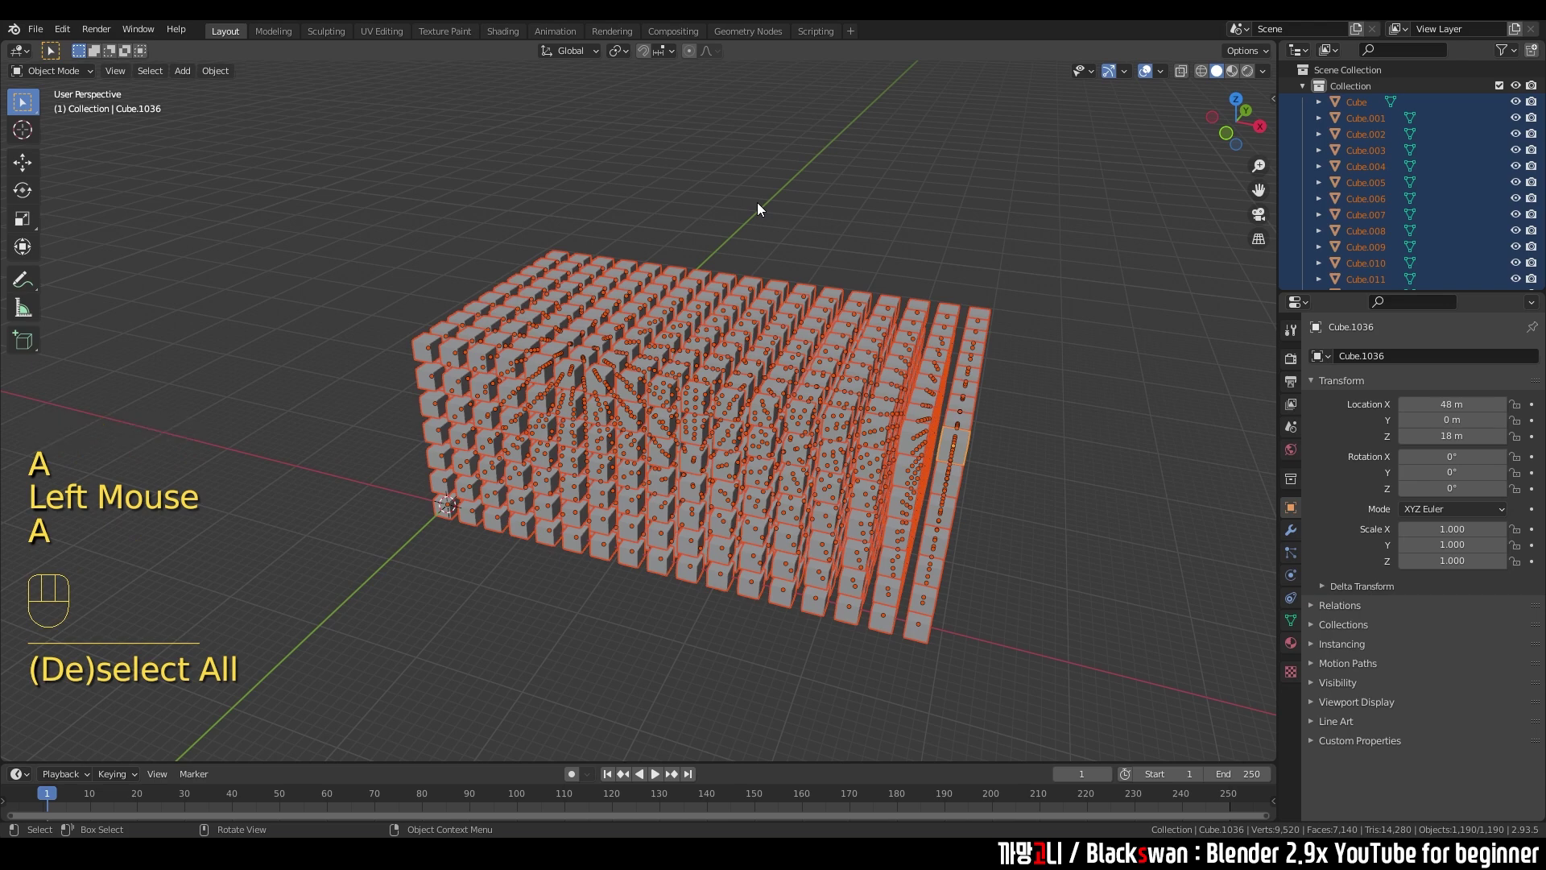
{"action": "key", "text": "Delete"}
- Add a new cube mesh at the world origin of the empty scene
{"action": "mouse_move", "coordinate": [654, 439]}
{"action": "middle_mouse_down", "text": "shift"}
{"action": "mouse_move", "coordinate": [714, 412]}
{"action": "mouse_move", "coordinate": [666, 454]}
{"action": "middle_mouse_up", "text": "shift"}
{"action": "scroll", "coordinate": [714, 412], "scroll_direction": "up", "scroll_amount": 2}
{"action": "key", "text": "shift+a"}
{"action": "mouse_move", "coordinate": [739, 402]}
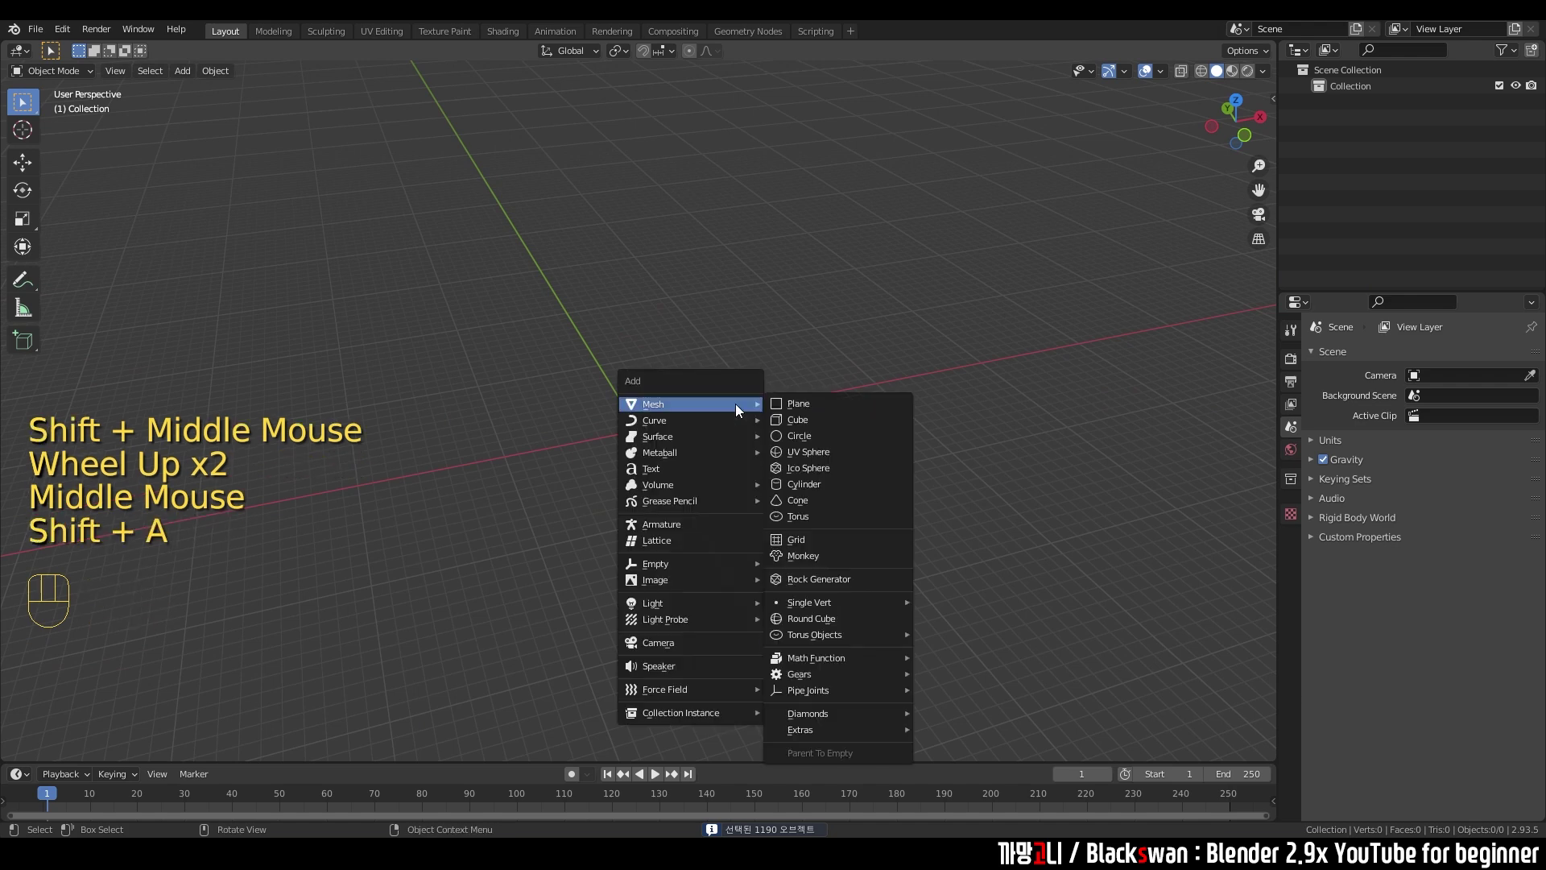
{"action": "left_click", "coordinate": [785, 419]}
- Frame the new cube with View Selected, back off to a comfortable distance and deselect it
{"action": "middle_click_drag", "start_coordinate": [701, 447], "coordinate": [614, 440]}
{"action": "left_click", "coordinate": [689, 346]}
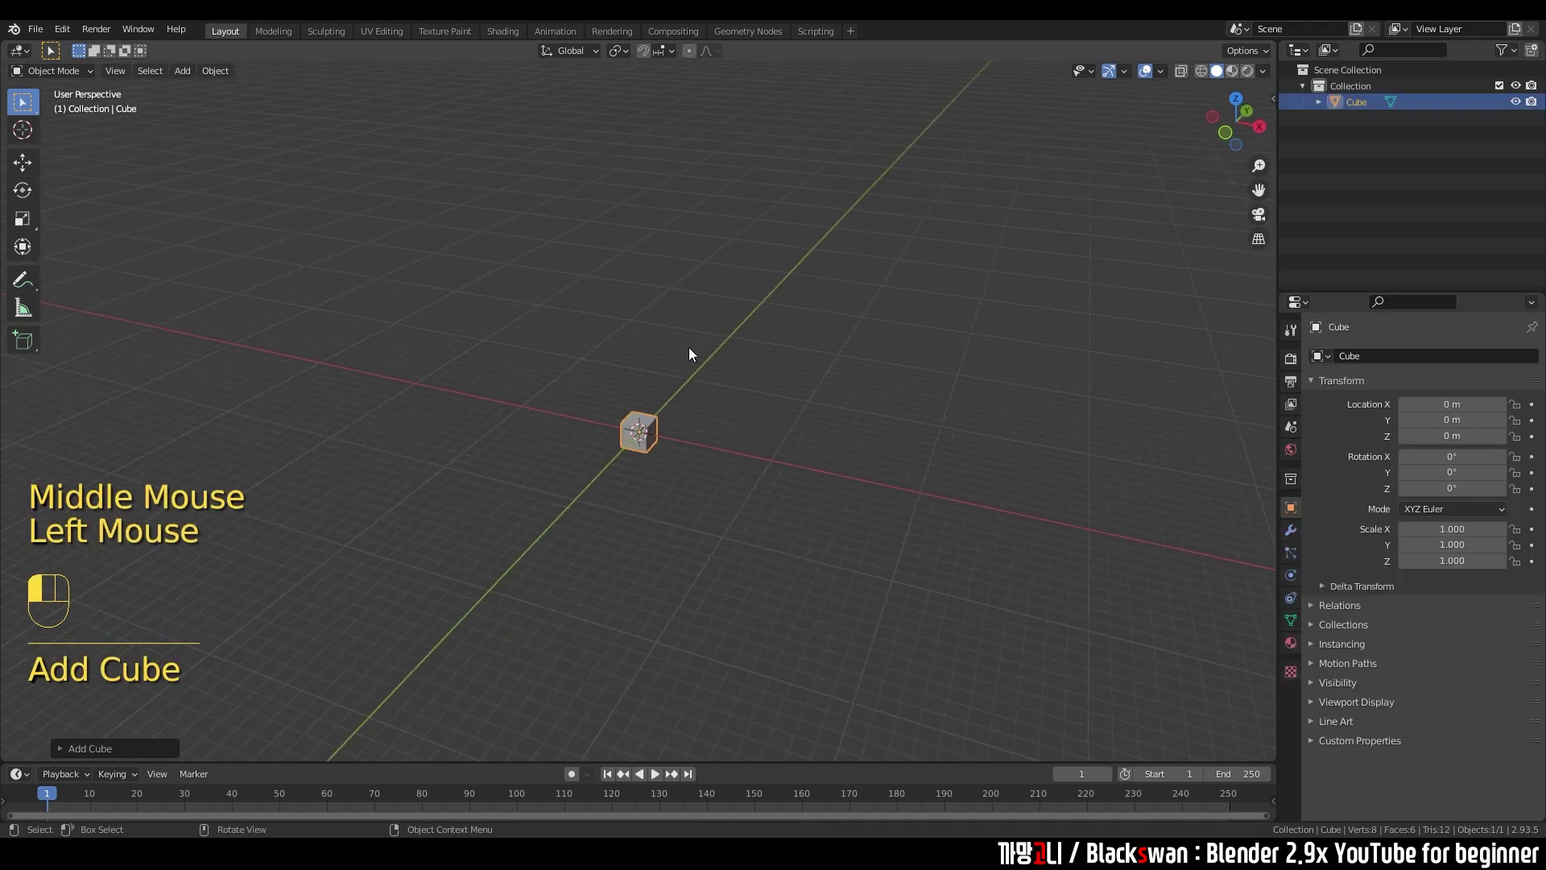
{"action": "left_click", "coordinate": [641, 430]}
{"action": "key", "text": "grave"}
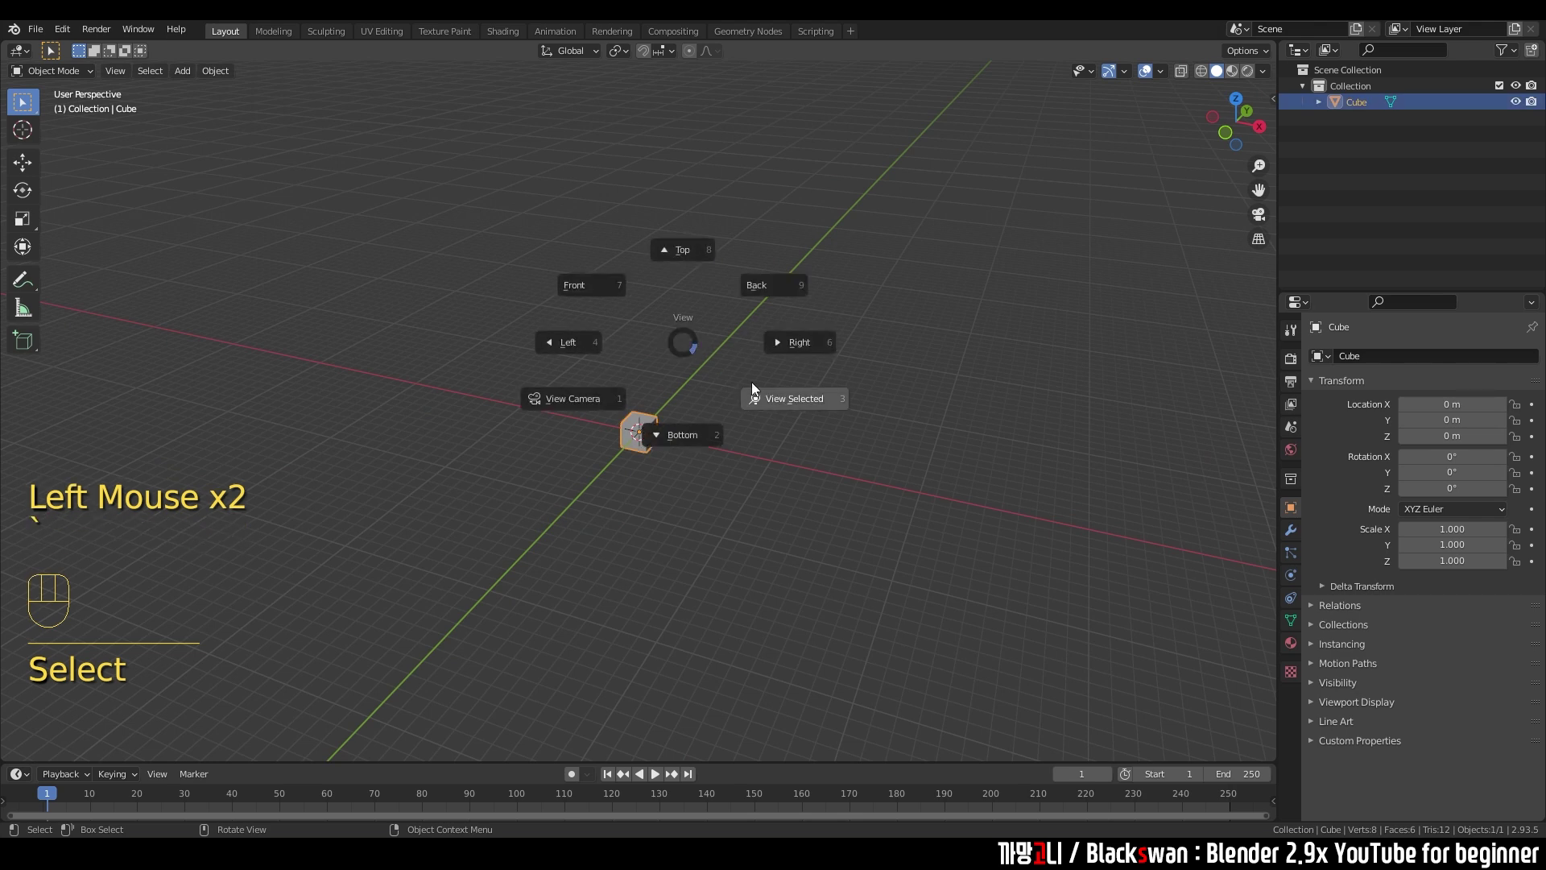
{"action": "left_click", "coordinate": [786, 401]}
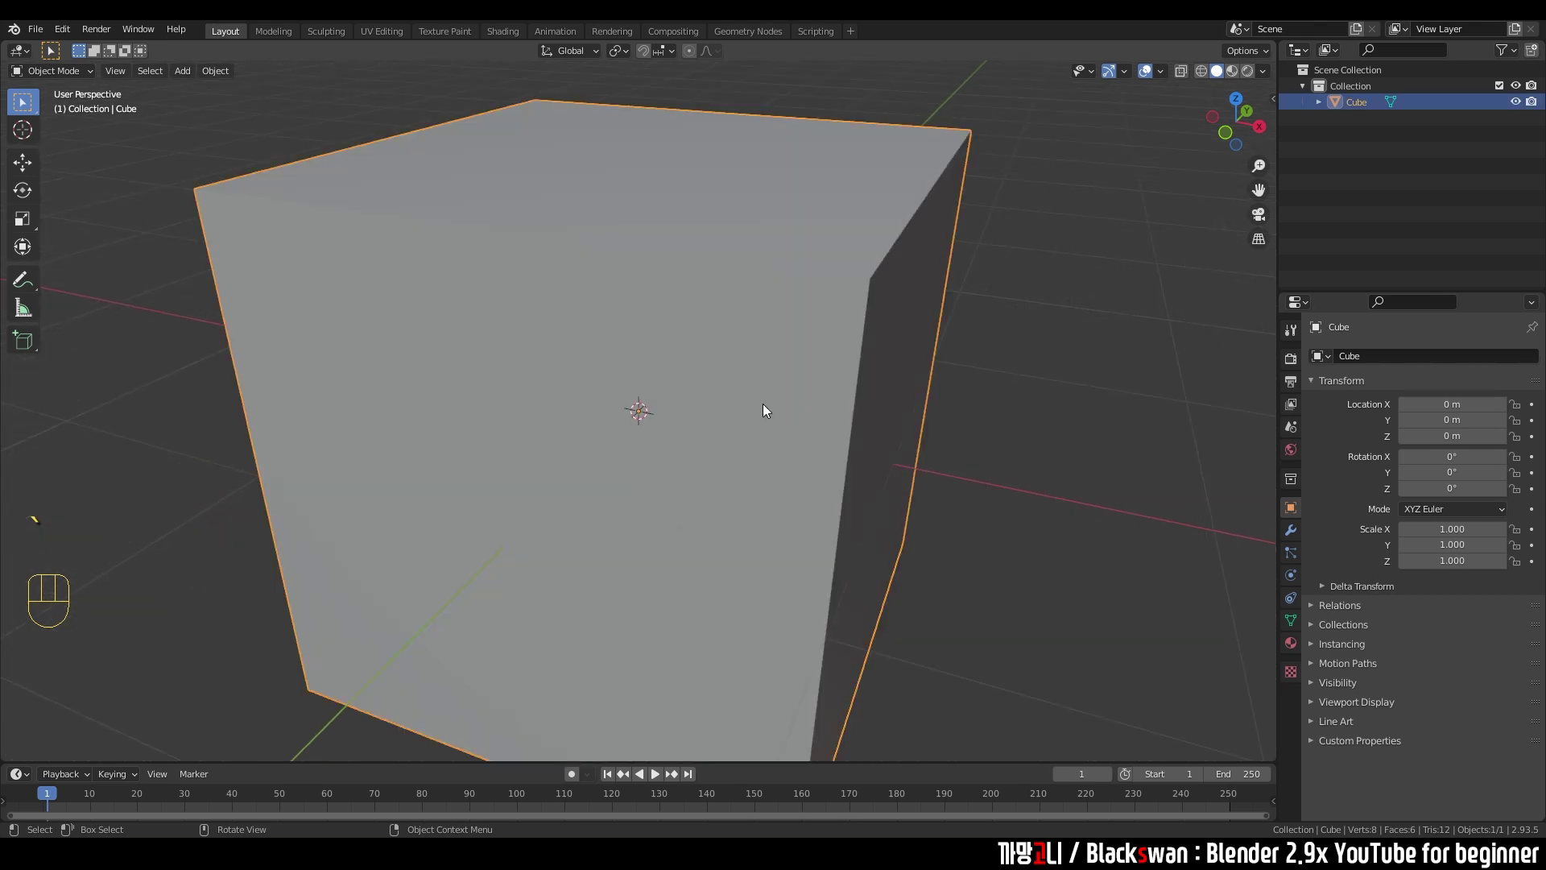
{"action": "scroll", "coordinate": [762, 403], "scroll_direction": "down", "scroll_amount": 4}
{"action": "middle_click_drag", "start_coordinate": [607, 435], "coordinate": [810, 453]}
{"action": "left_click", "coordinate": [801, 452]}
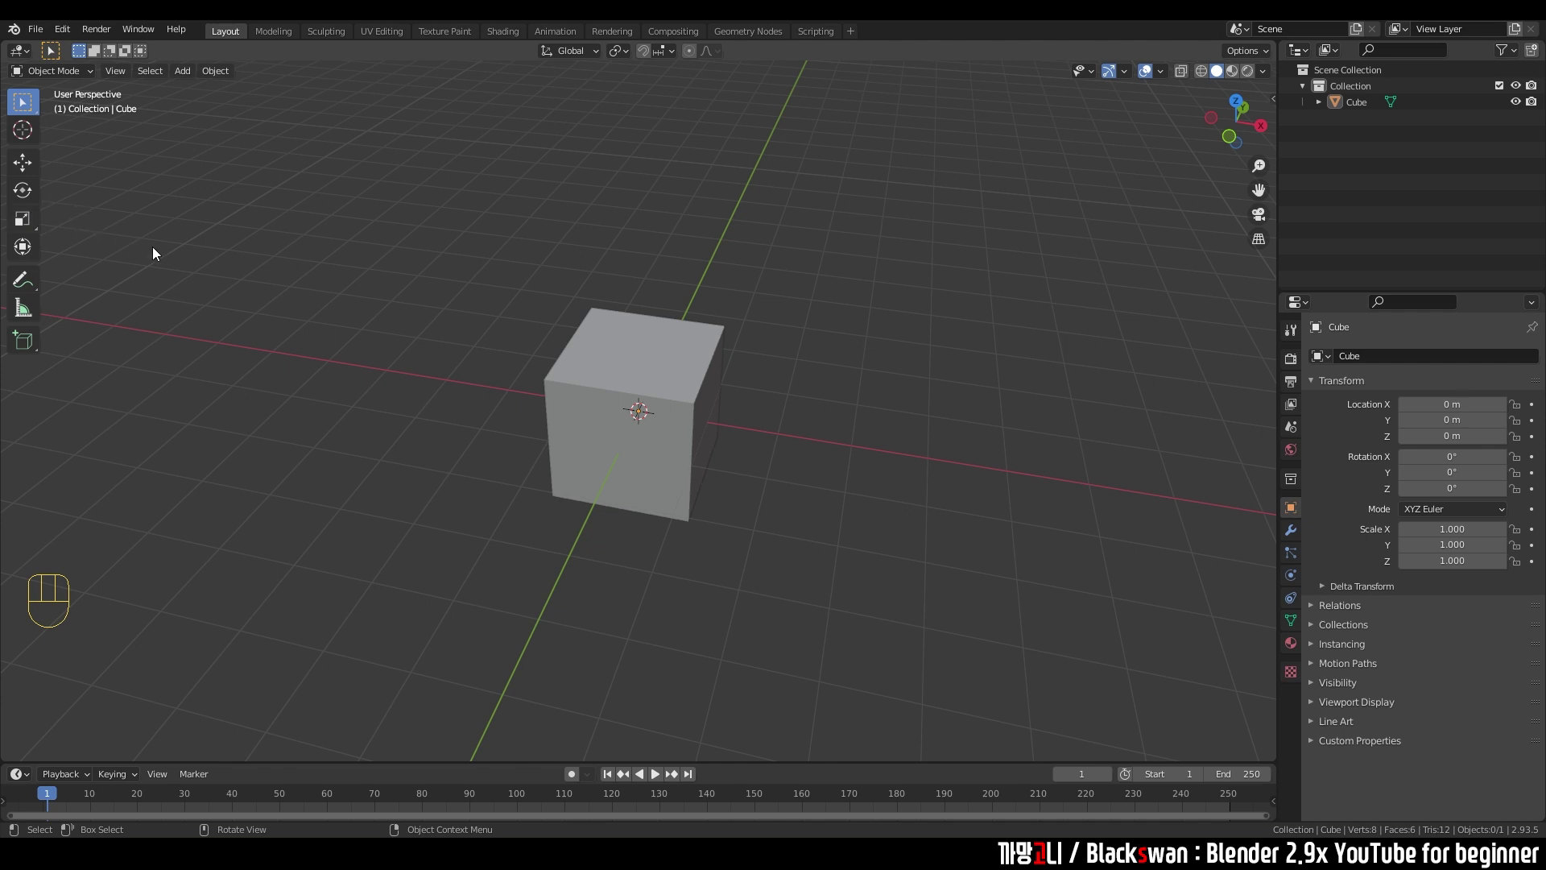
- Toggle the viewport toolbar off and on several times, leaving it shown
{"action": "key", "text": "t"}
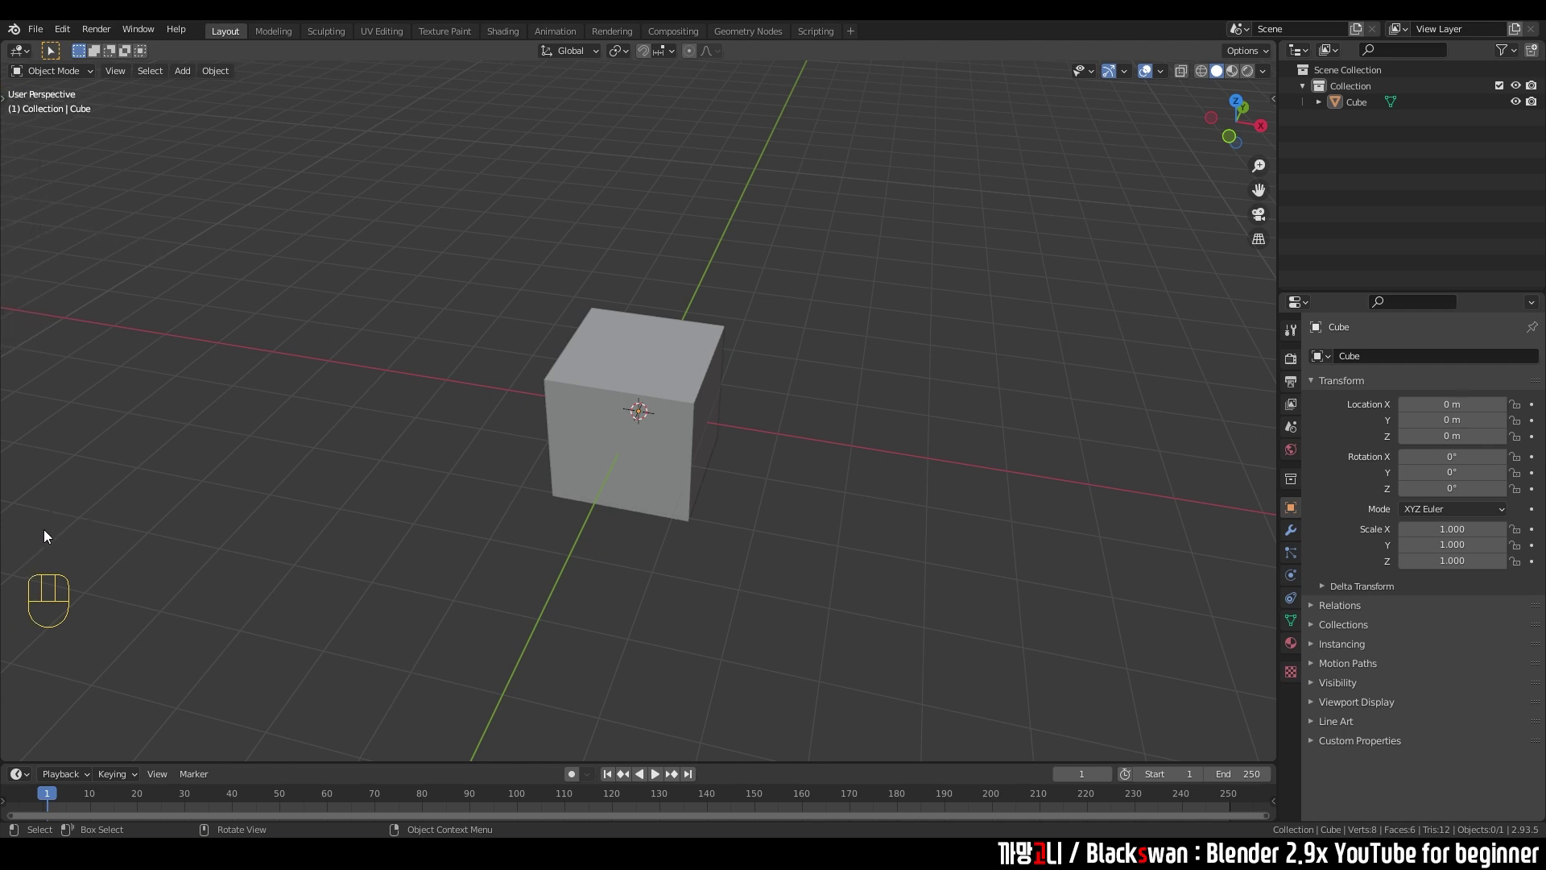
{"action": "key", "text": "t"}
{"action": "key", "text": "t"}
{"action": "key", "text": "t"}
{"action": "key", "text": "t"}
{"action": "key", "text": "t"}
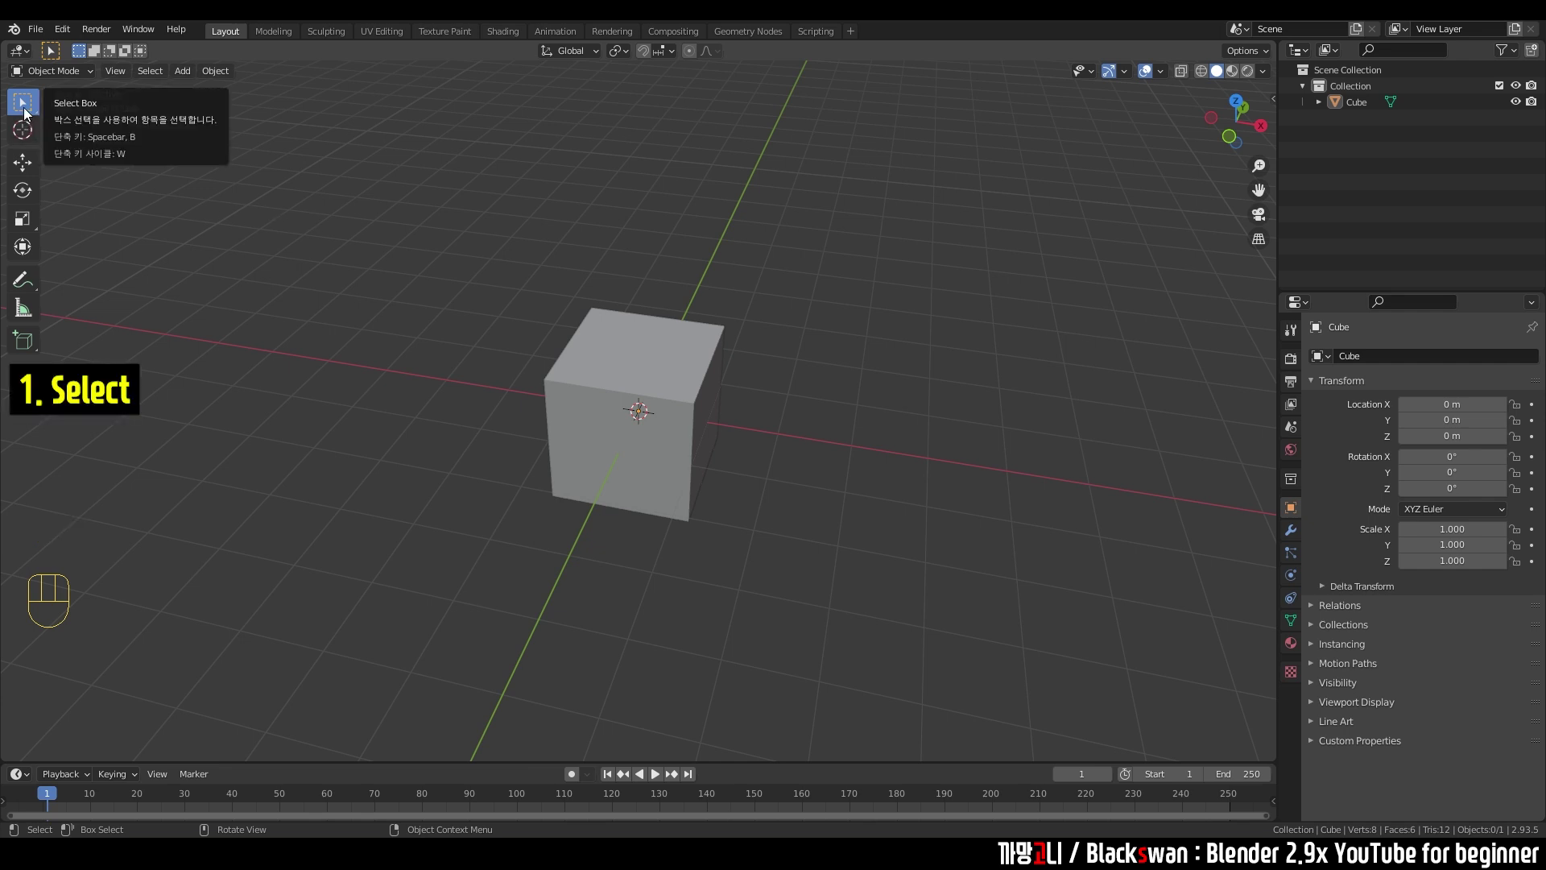
- Select the cube by drawing selection boxes over it with the Select Box tool
{"action": "left_click_drag", "start_coordinate": [423, 219], "coordinate": [772, 453]}
{"action": "left_click", "coordinate": [339, 211]}
{"action": "left_click_drag", "start_coordinate": [336, 209], "coordinate": [686, 419]}
- Deselect the cube and switch the selection tool from Select Box to Tweak
{"action": "left_click", "coordinate": [29, 114]}
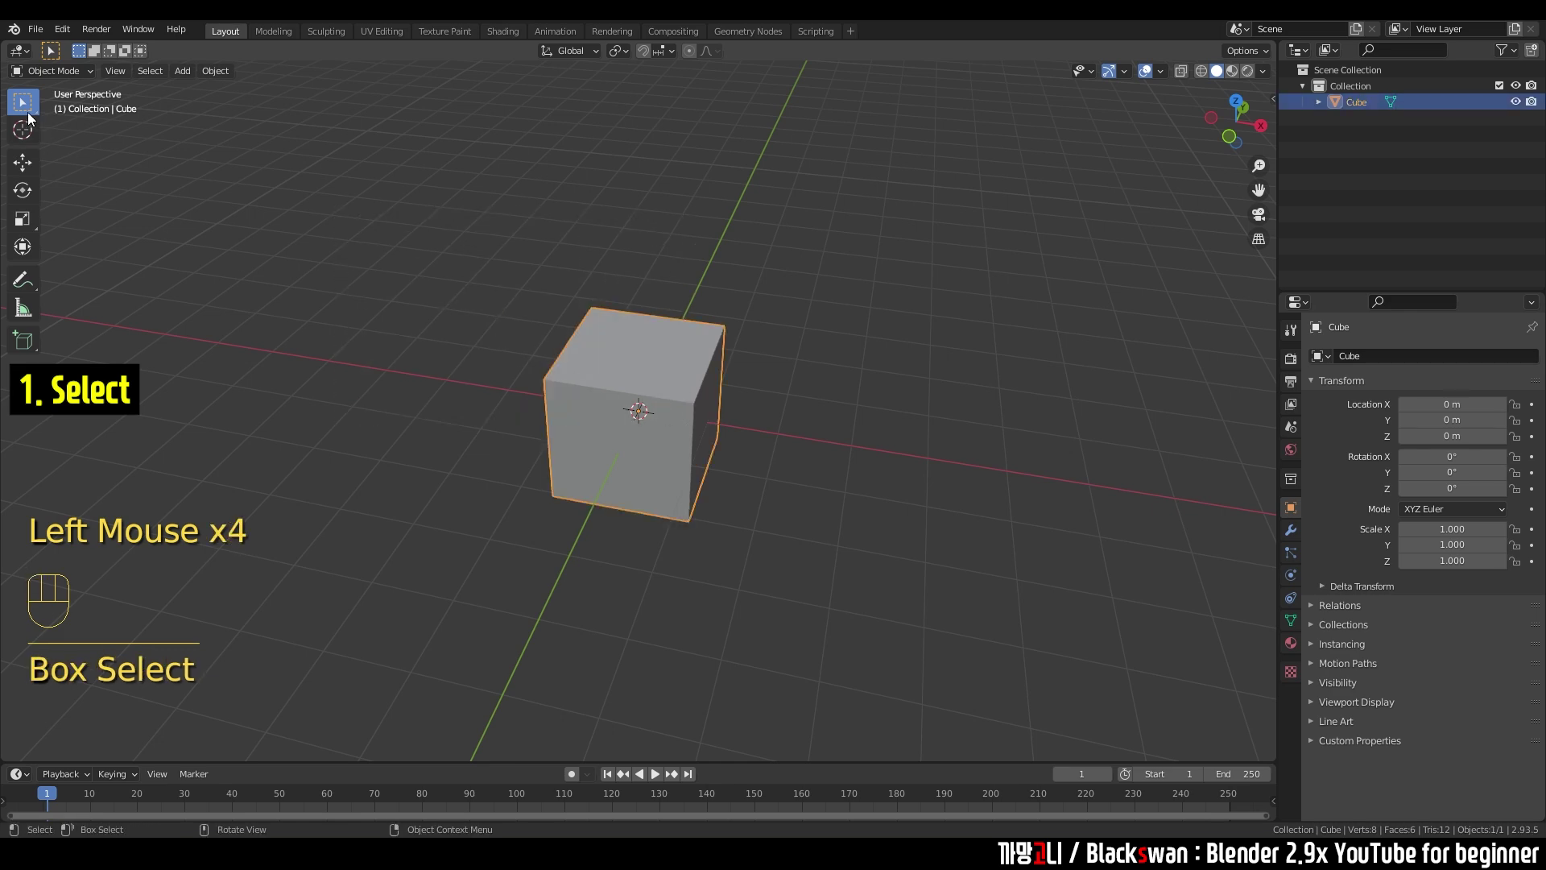
{"action": "left_click", "coordinate": [67, 157]}
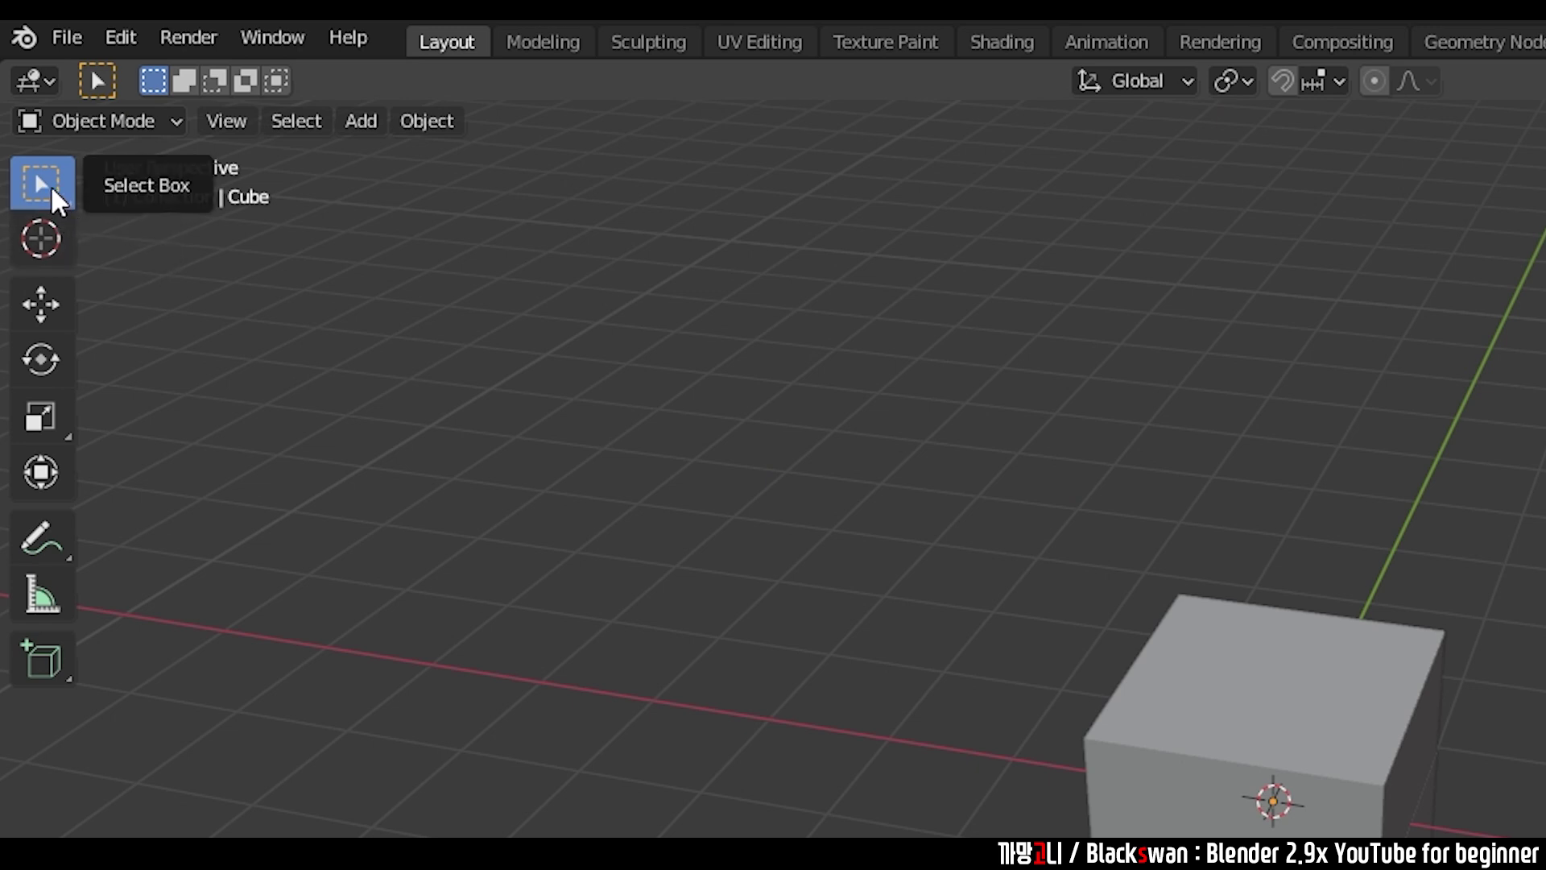
{"action": "left_click", "coordinate": [51, 186]}
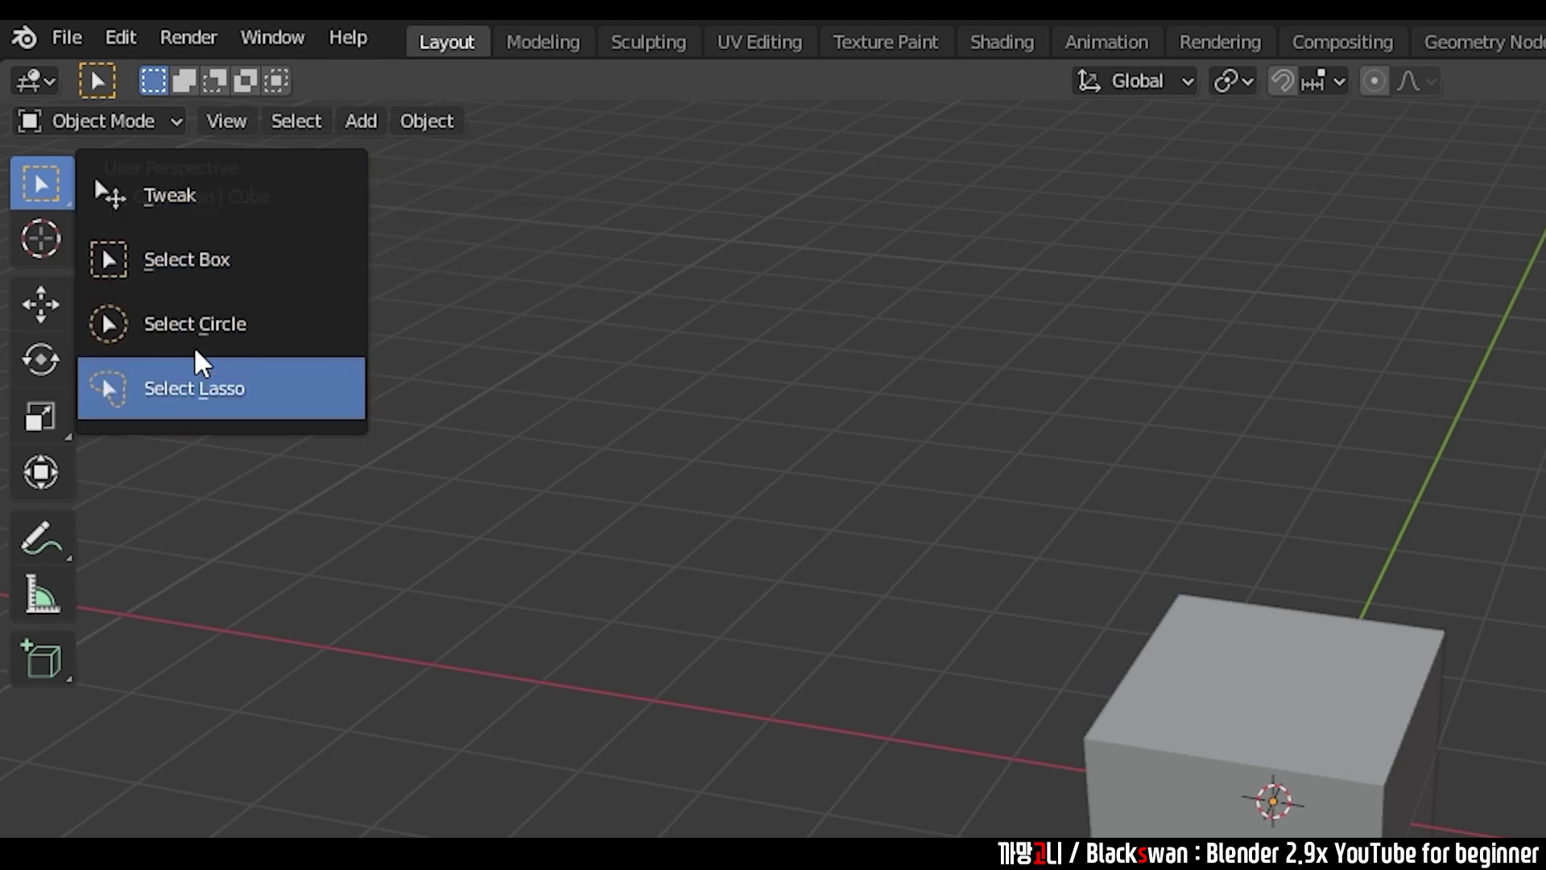
{"action": "left_click", "coordinate": [241, 197]}
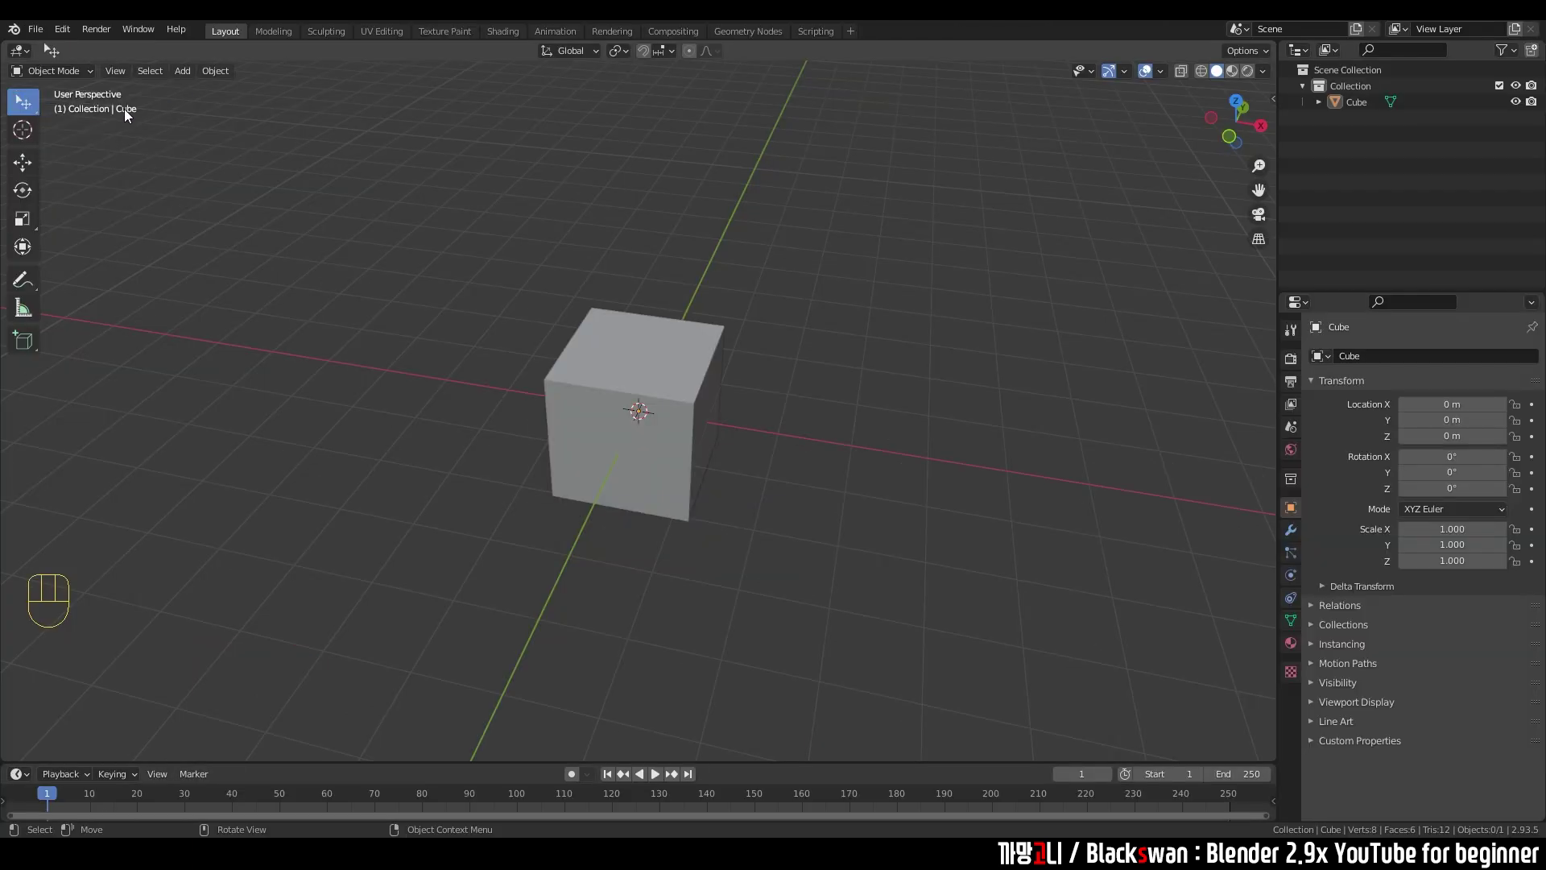
- Switch the selection tool back to Select Box and select the cube
{"action": "left_click", "coordinate": [21, 112]}
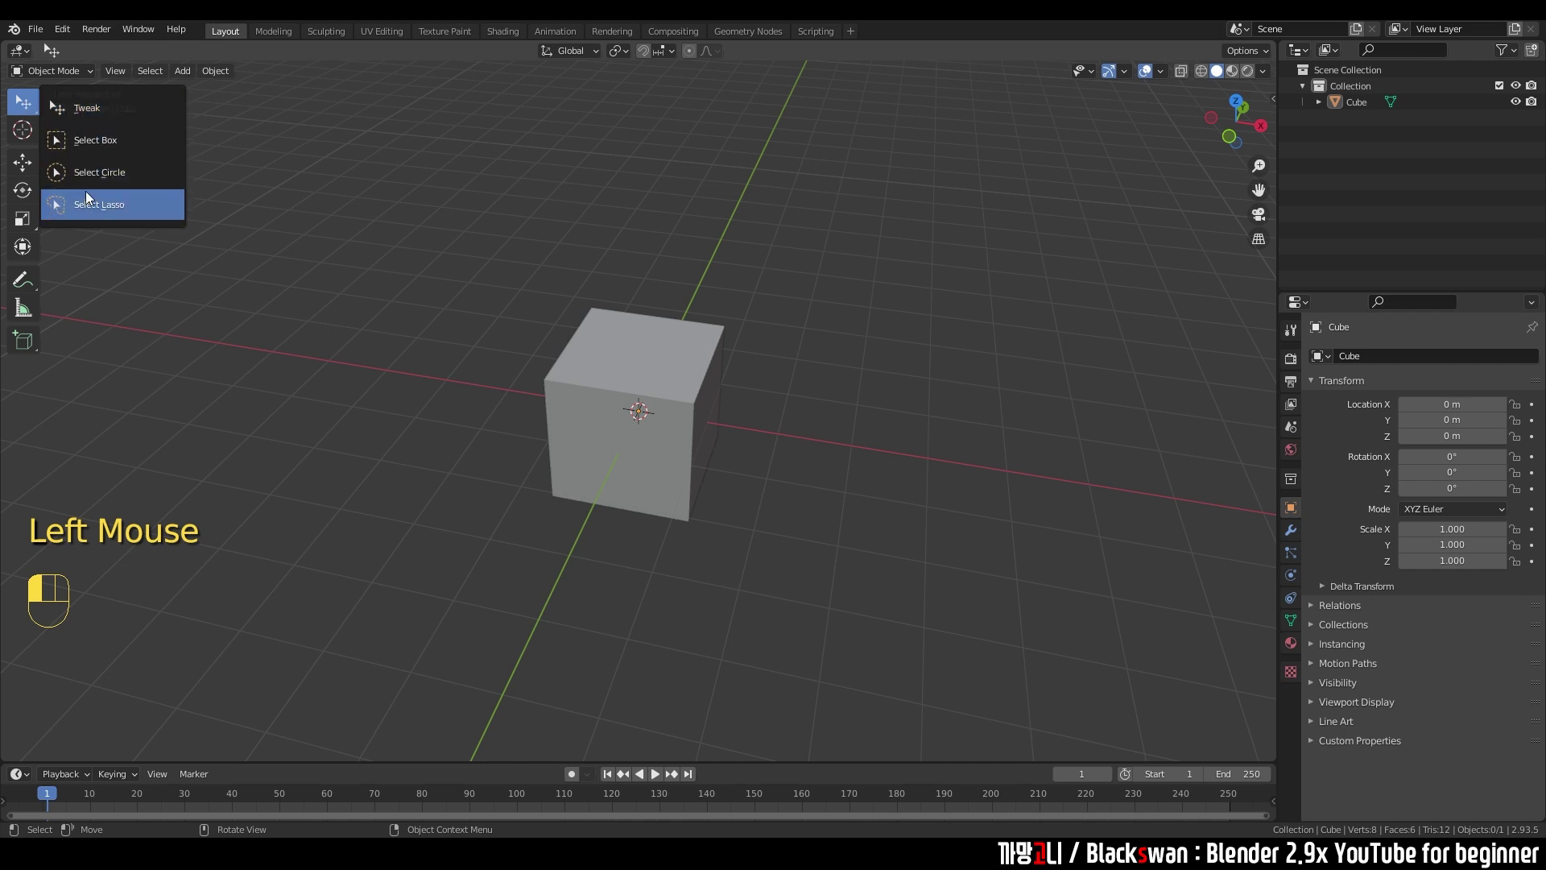
{"action": "left_click", "coordinate": [95, 140]}
{"action": "left_click", "coordinate": [717, 356]}
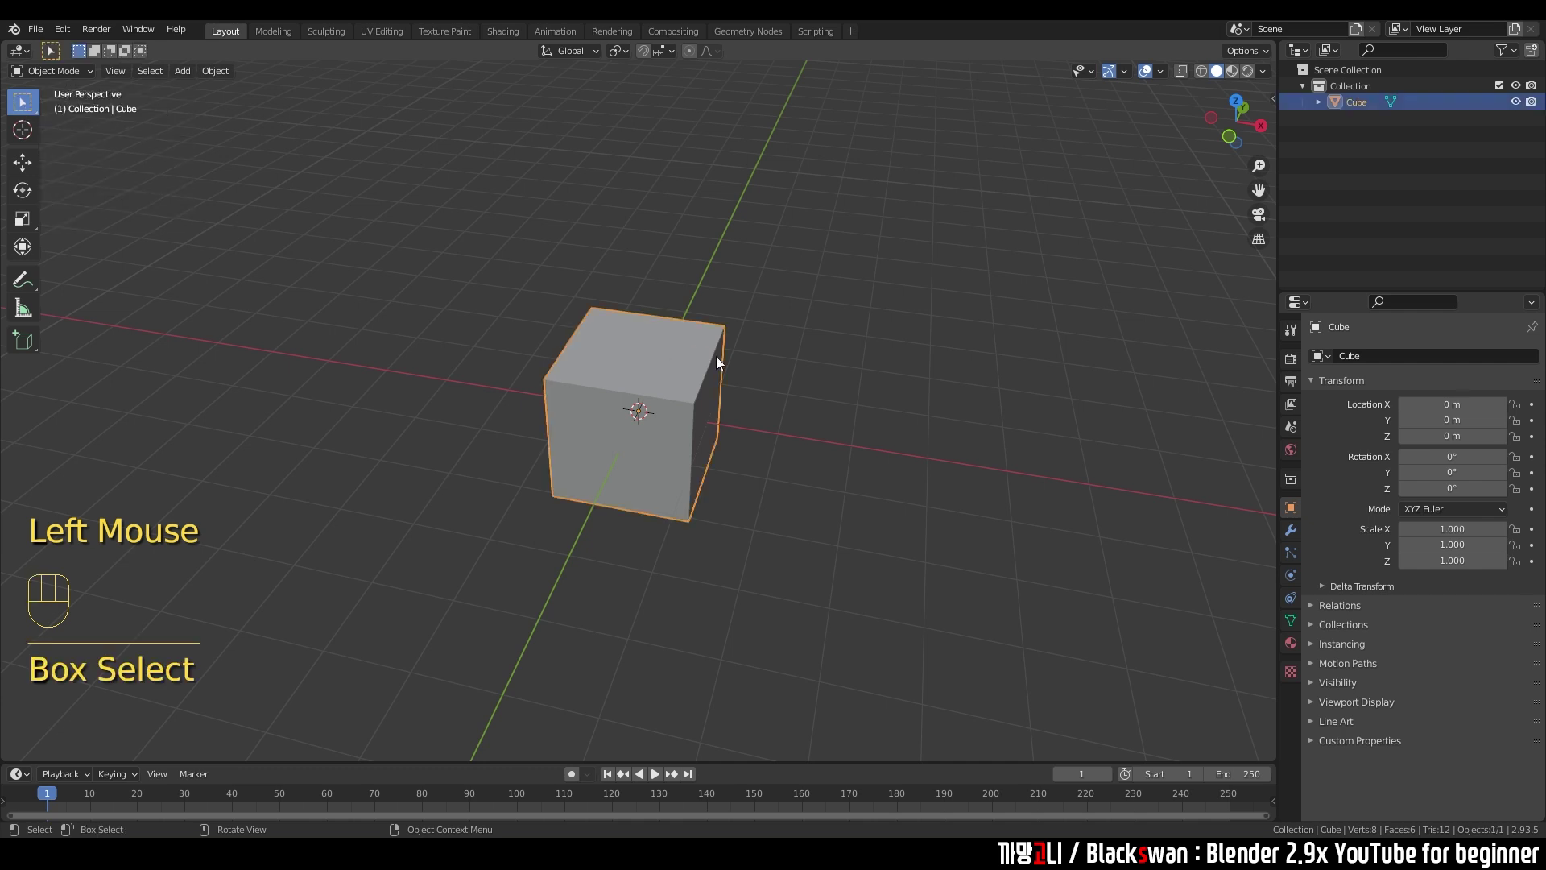
- Select the cube and duplicate it five times, placing the copies around the original to form two rows of three cubes
{"action": "left_click_drag", "start_coordinate": [449, 225], "coordinate": [804, 394]}
{"action": "left_click", "coordinate": [527, 271]}
{"action": "left_click", "coordinate": [636, 376]}
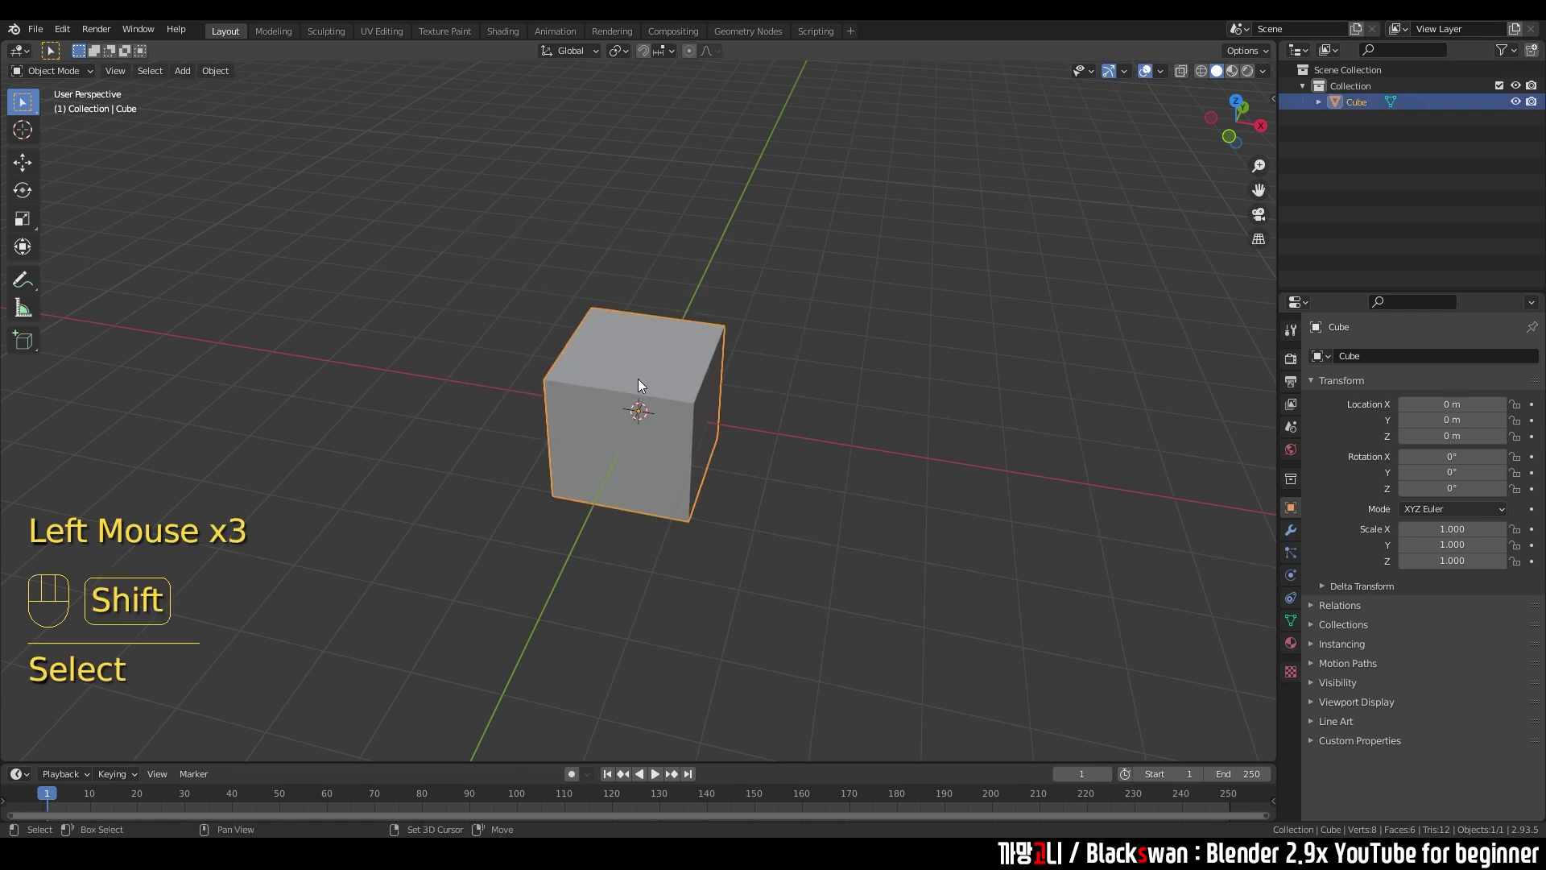
{"action": "key", "text": "shift+d"}
{"action": "key", "text": "shift+d"}
{"action": "key", "text": "shift+d"}
{"action": "left_click", "coordinate": [669, 193]}
{"action": "left_click", "coordinate": [448, 227]}
{"action": "left_click", "coordinate": [589, 244], "text": "shift"}
{"action": "key", "text": "shift+d"}
{"action": "left_click", "coordinate": [388, 202]}
{"action": "key", "text": "shift+d"}
{"action": "left_click", "coordinate": [332, 389]}
{"action": "left_click", "coordinate": [209, 266]}
- Select all six cubes with one selection box, and clear the selection again
{"action": "left_click_drag", "start_coordinate": [165, 158], "coordinate": [942, 556]}
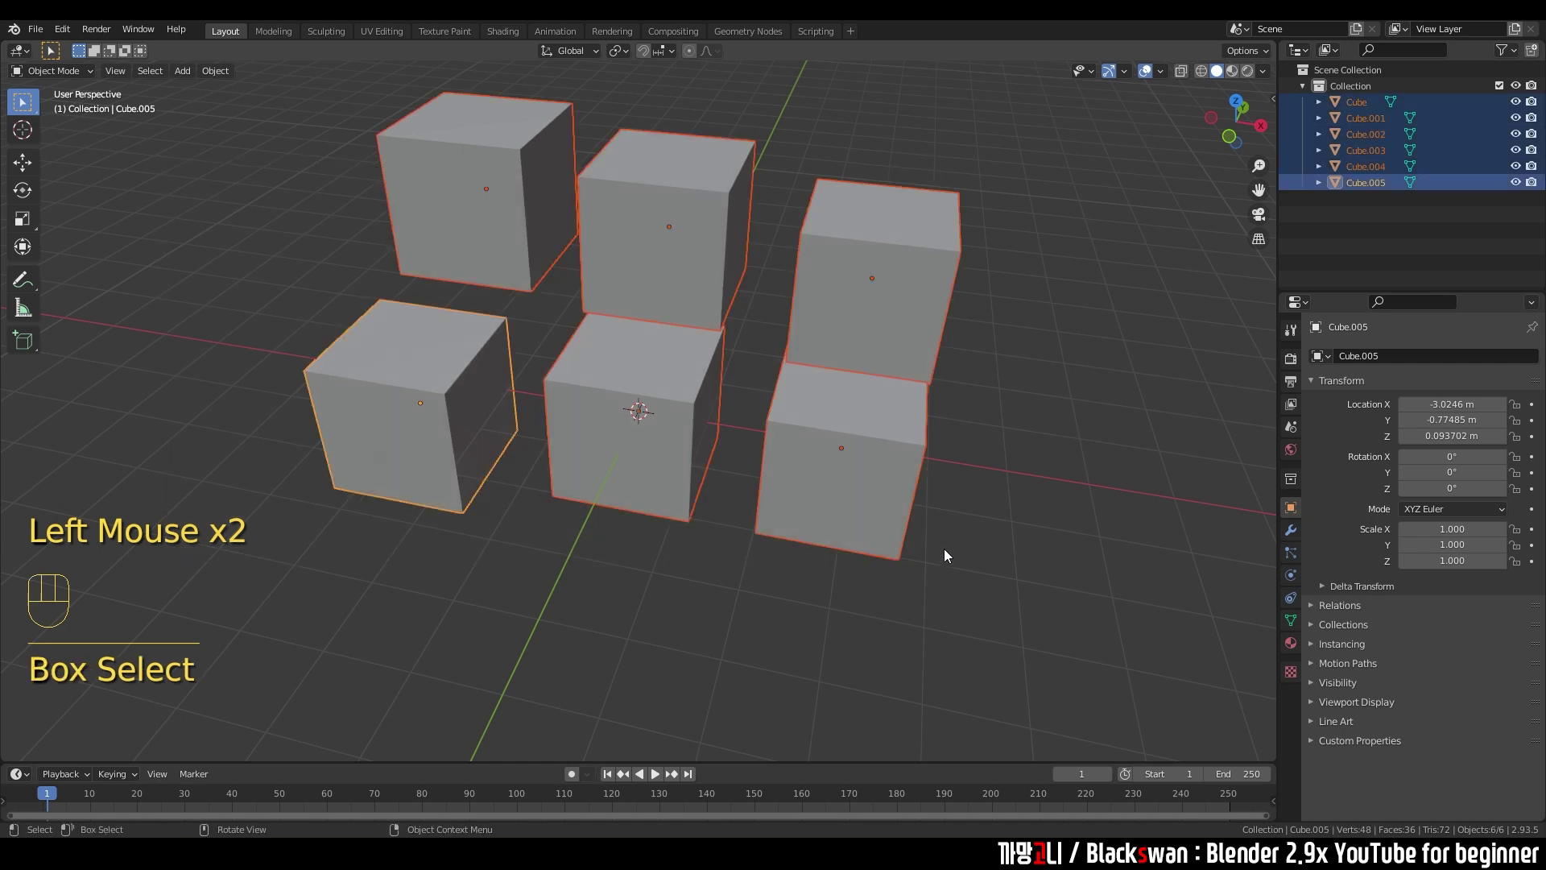
{"action": "left_click", "coordinate": [640, 582]}
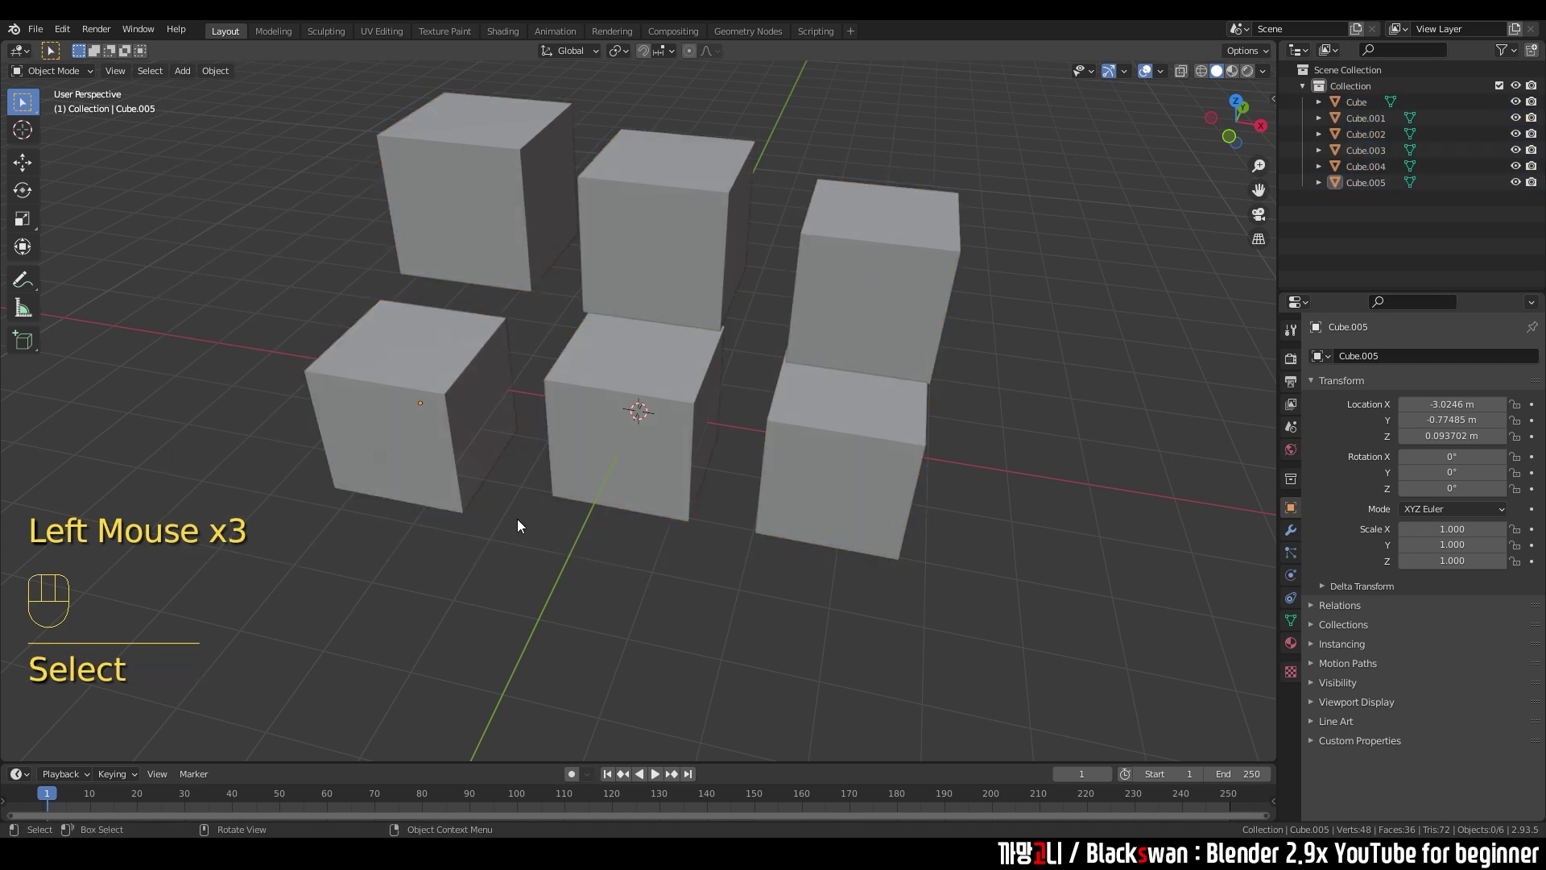
- Switch to the Tweak tool and spread the cubes apart by moving them directly in the viewport
{"action": "left_click_drag", "start_coordinate": [23, 101], "coordinate": [68, 105]}
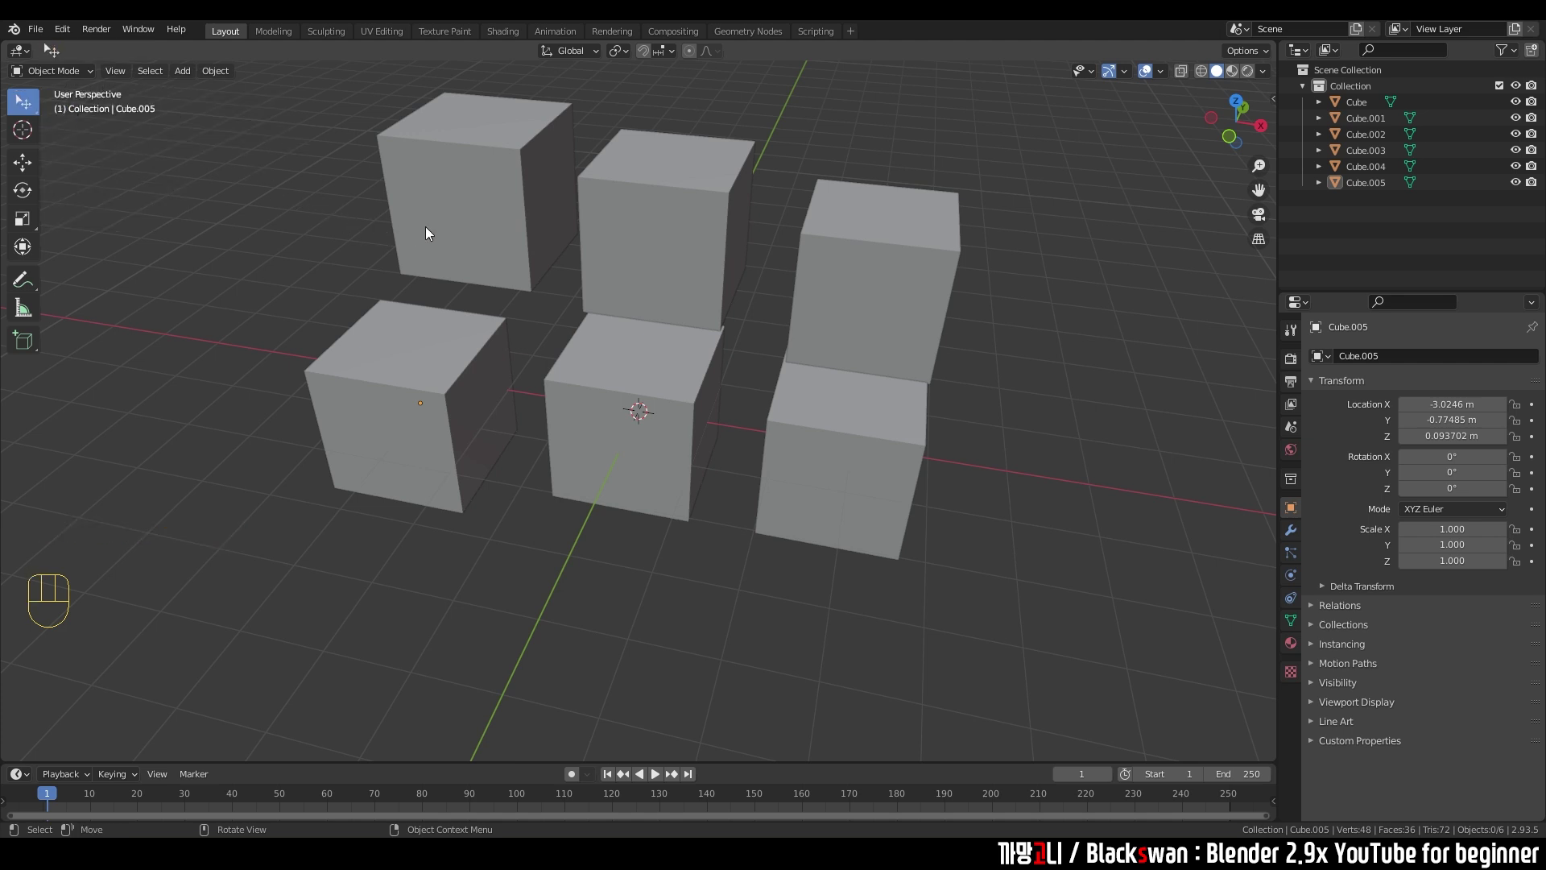
{"action": "left_click_drag", "start_coordinate": [482, 177], "coordinate": [316, 171]}
{"action": "left_click_drag", "start_coordinate": [880, 282], "coordinate": [1028, 200]}
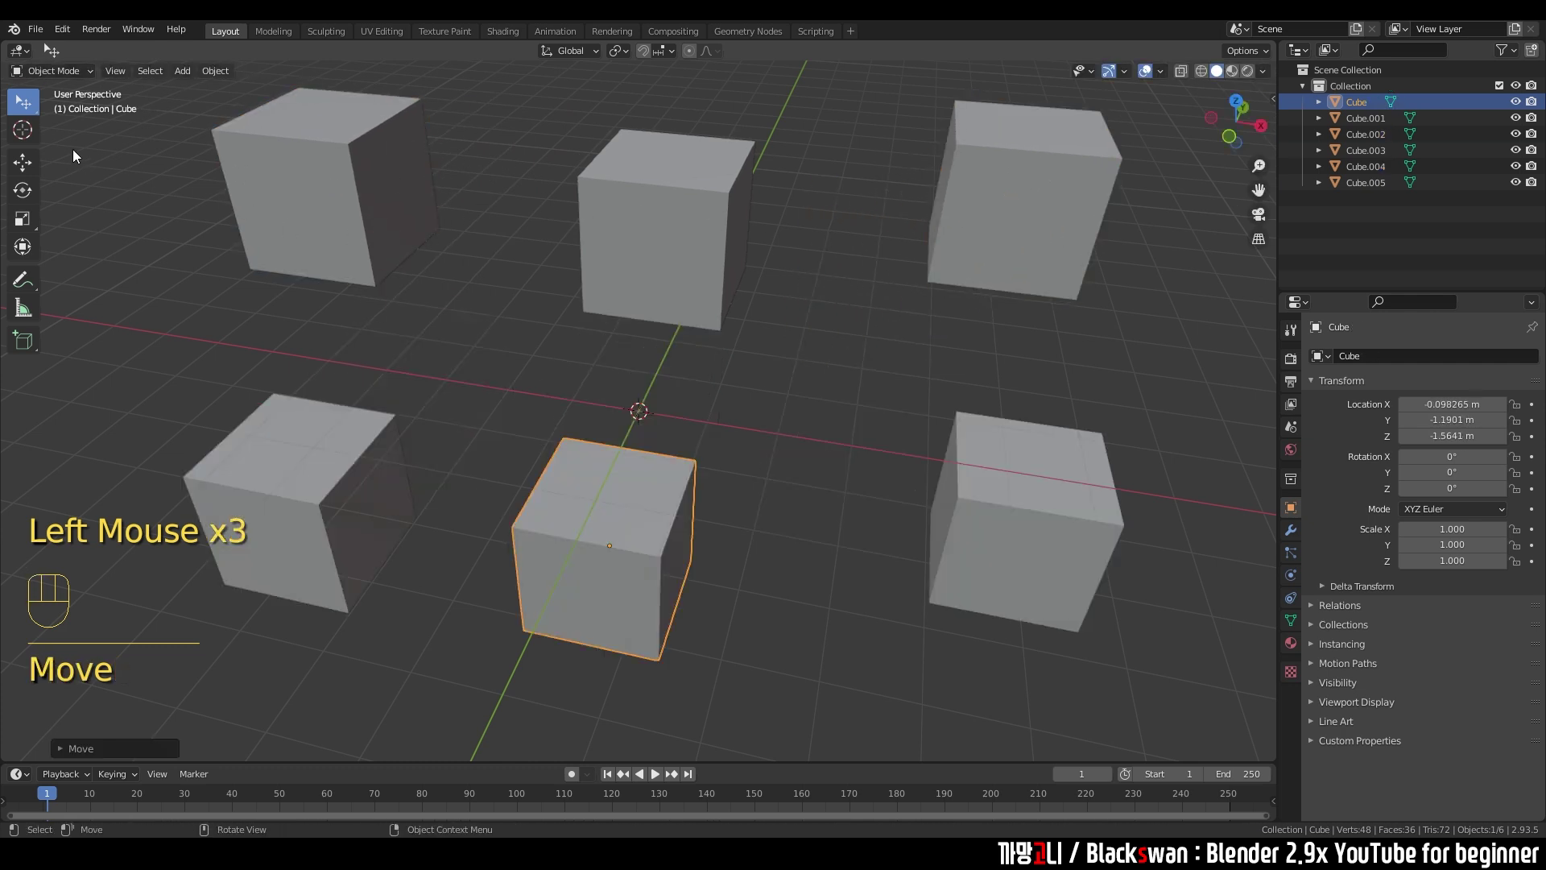
- Switch to the Select Circle tool and brush over the middle cube of the back row to select only that cube
{"action": "left_click_drag", "start_coordinate": [23, 101], "coordinate": [94, 176]}
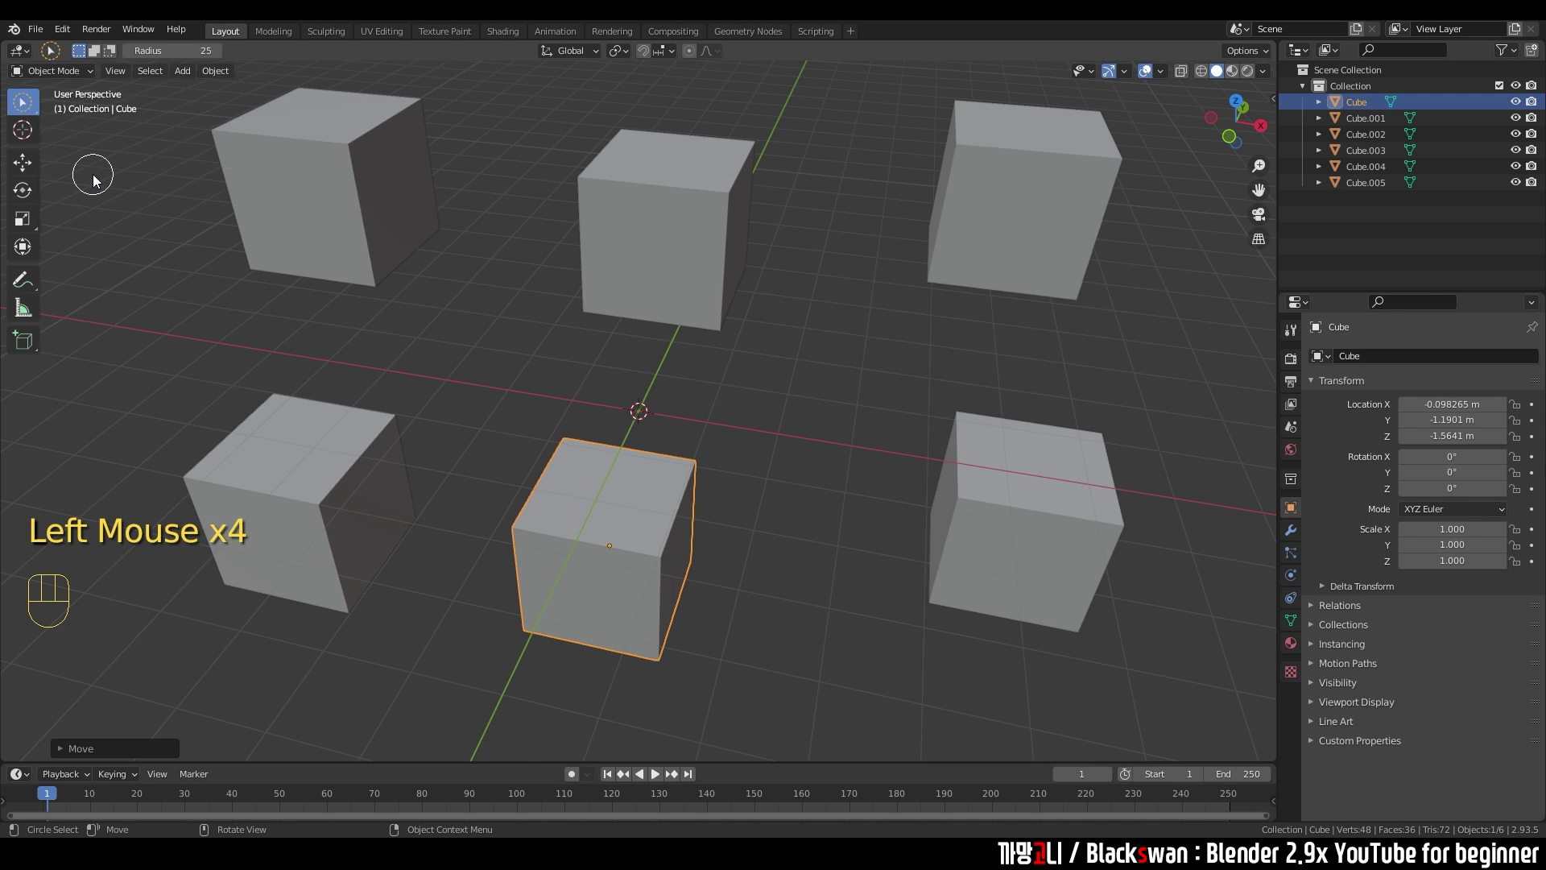
{"action": "left_click", "coordinate": [552, 346]}
{"action": "left_click", "coordinate": [607, 287]}
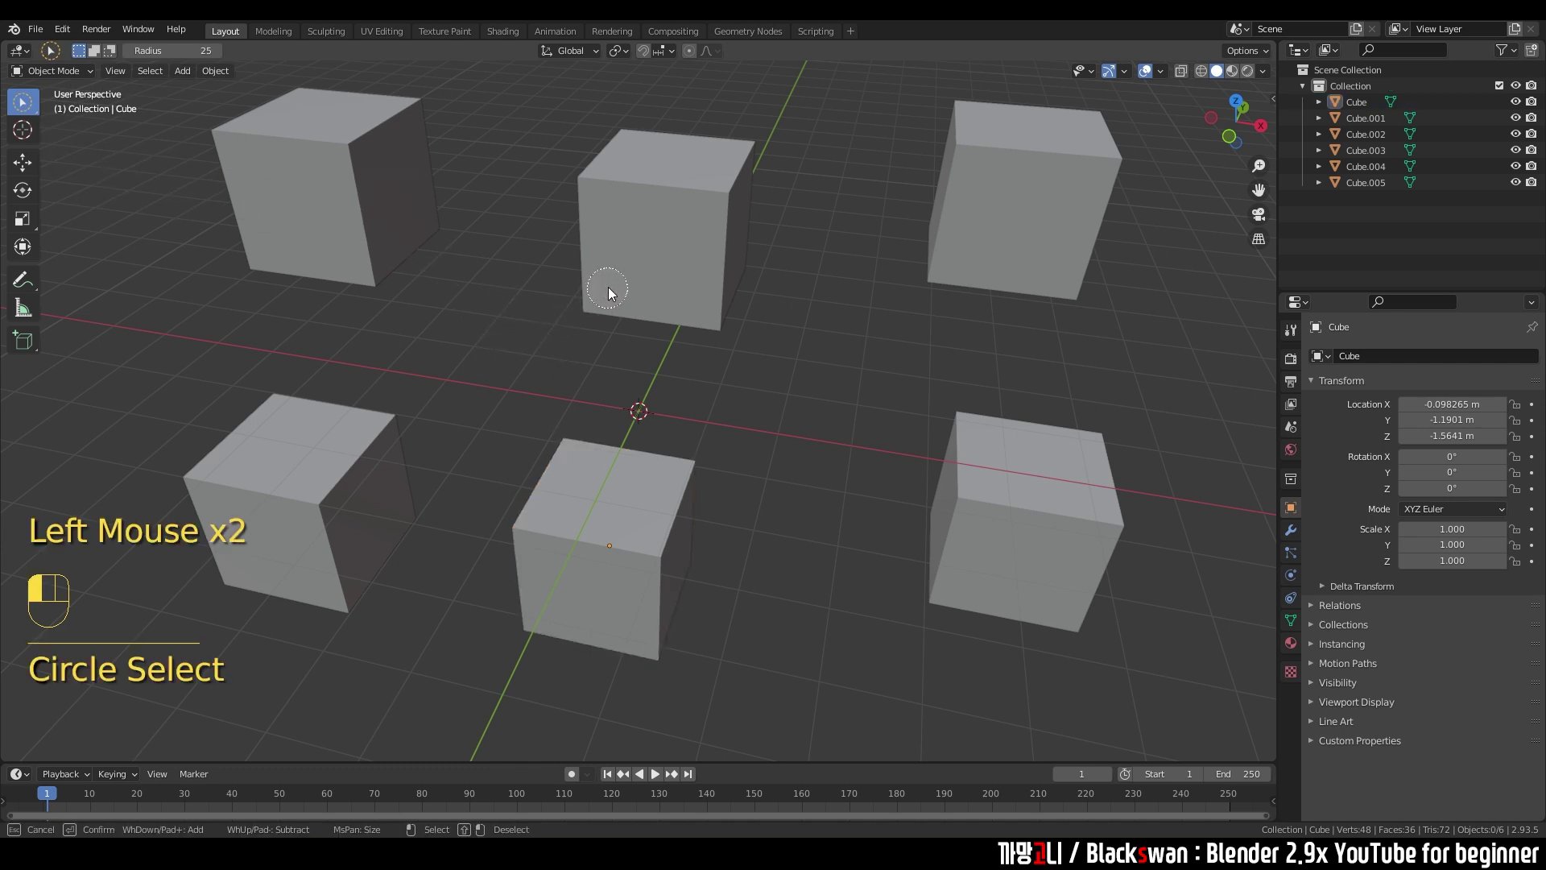
{"action": "left_click_drag", "start_coordinate": [637, 258], "coordinate": [676, 229]}
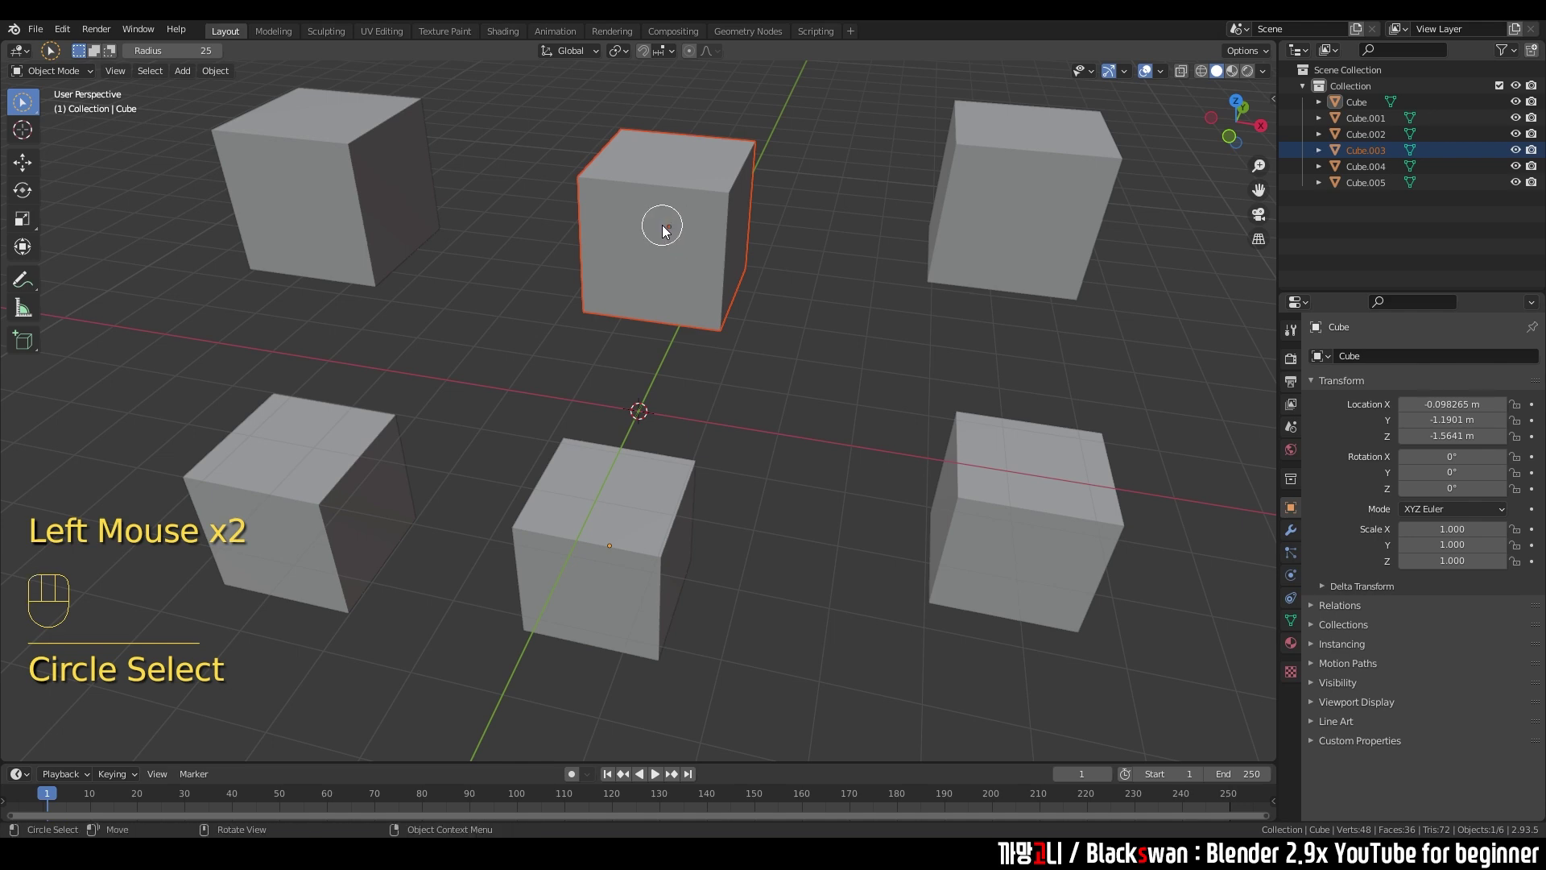
- In Edit Mode, select the middle back cube's top face and subdivide it repeatedly into a 16 by 16 grid
{"action": "key", "text": "Tab"}
{"action": "middle_click_drag", "start_coordinate": [658, 246], "coordinate": [621, 355]}
{"action": "scroll", "coordinate": [621, 355], "scroll_direction": "up", "scroll_amount": 2}
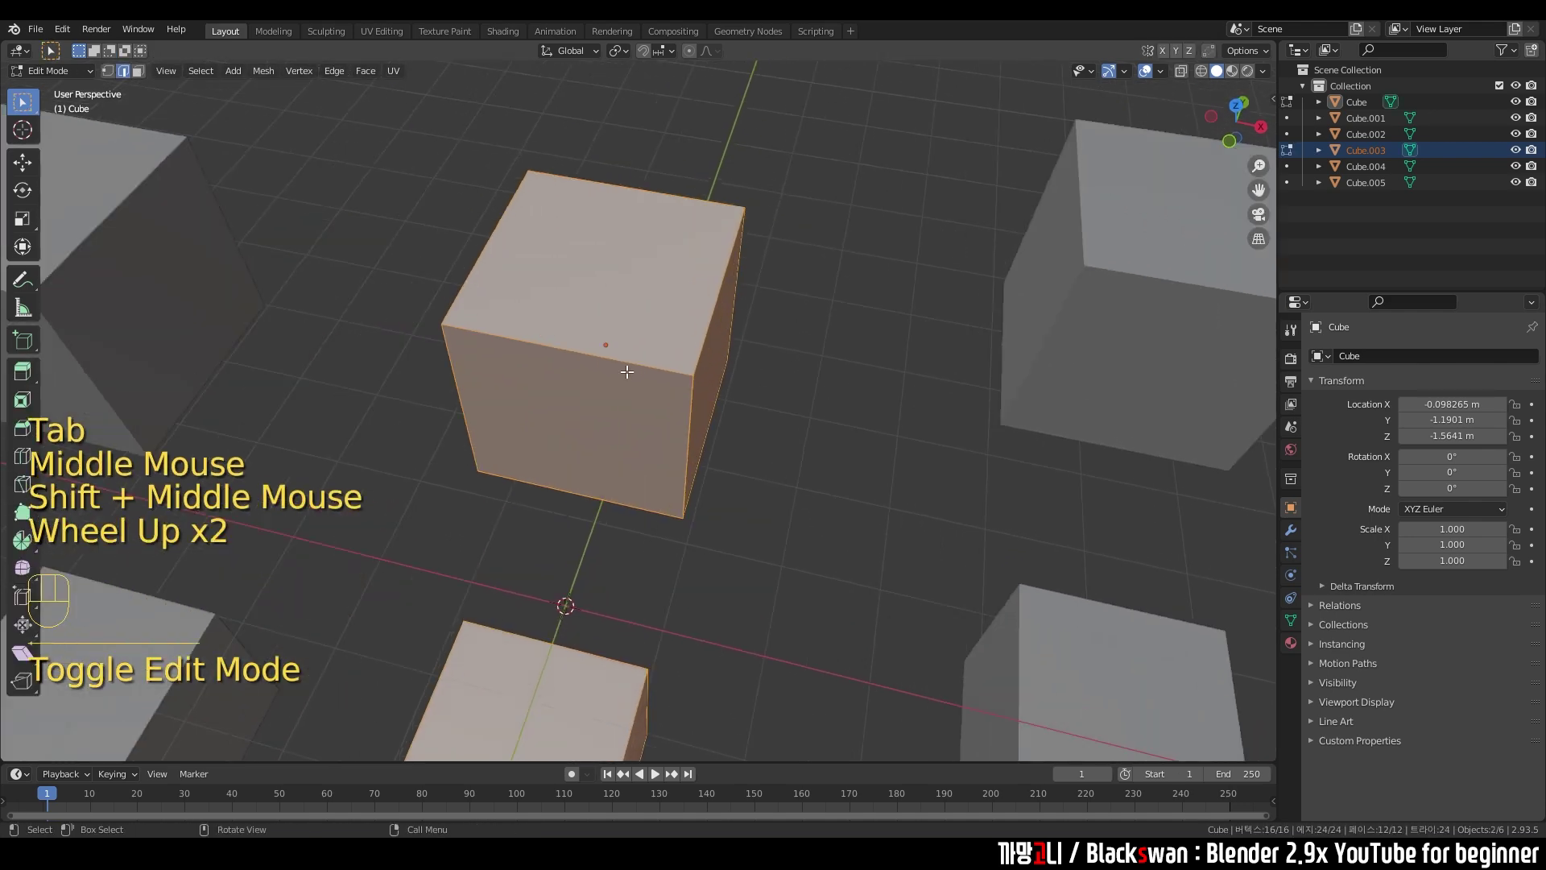
{"action": "key", "text": "3"}
{"action": "left_click", "coordinate": [627, 280]}
{"action": "right_click", "coordinate": [625, 279]}
{"action": "right_click", "coordinate": [625, 278]}
{"action": "right_click", "coordinate": [625, 278]}
{"action": "right_click", "coordinate": [626, 278]}
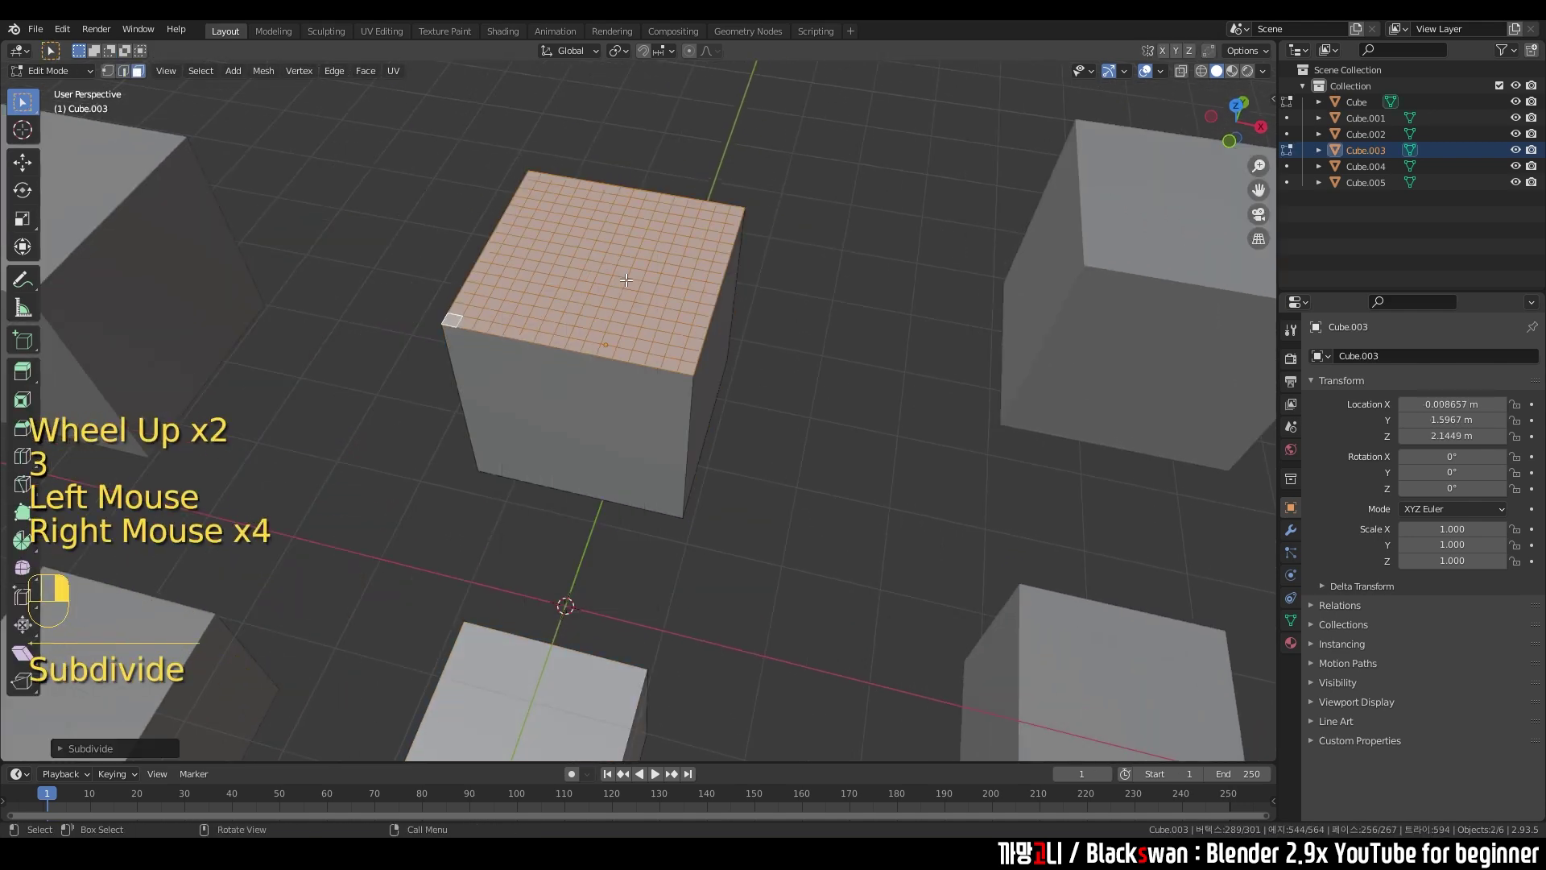
- Subdivide the selected top face once more for a finer grid, and deselect everything
{"action": "scroll", "coordinate": [626, 280], "scroll_direction": "up", "scroll_amount": 1}
{"action": "key", "text": "s"}
{"action": "key", "text": "s"}
{"action": "key", "text": "s"}
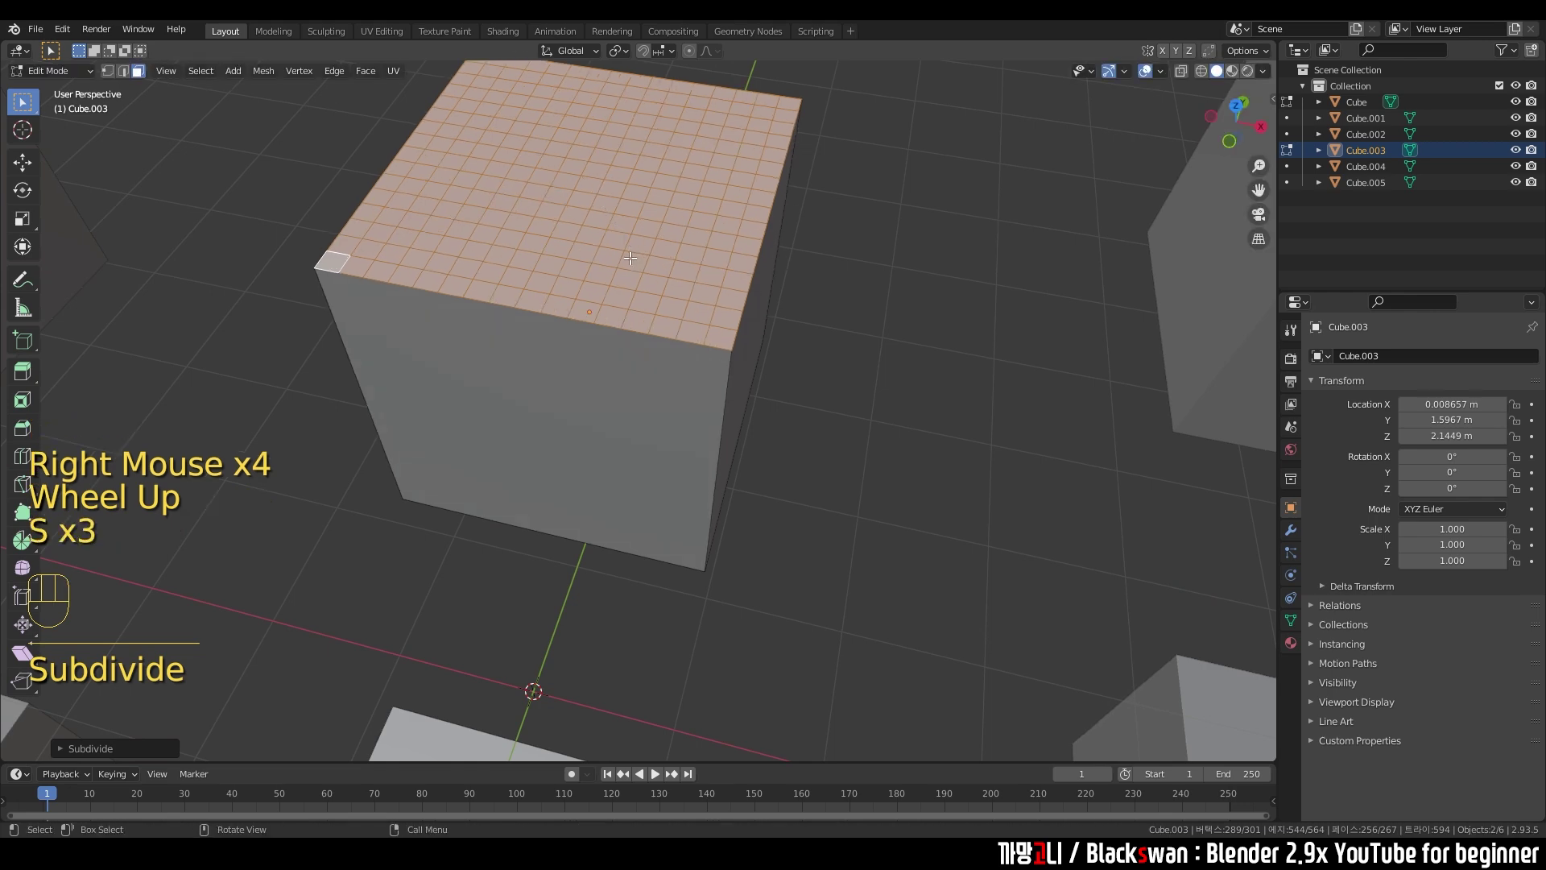
{"action": "left_click", "coordinate": [913, 364]}
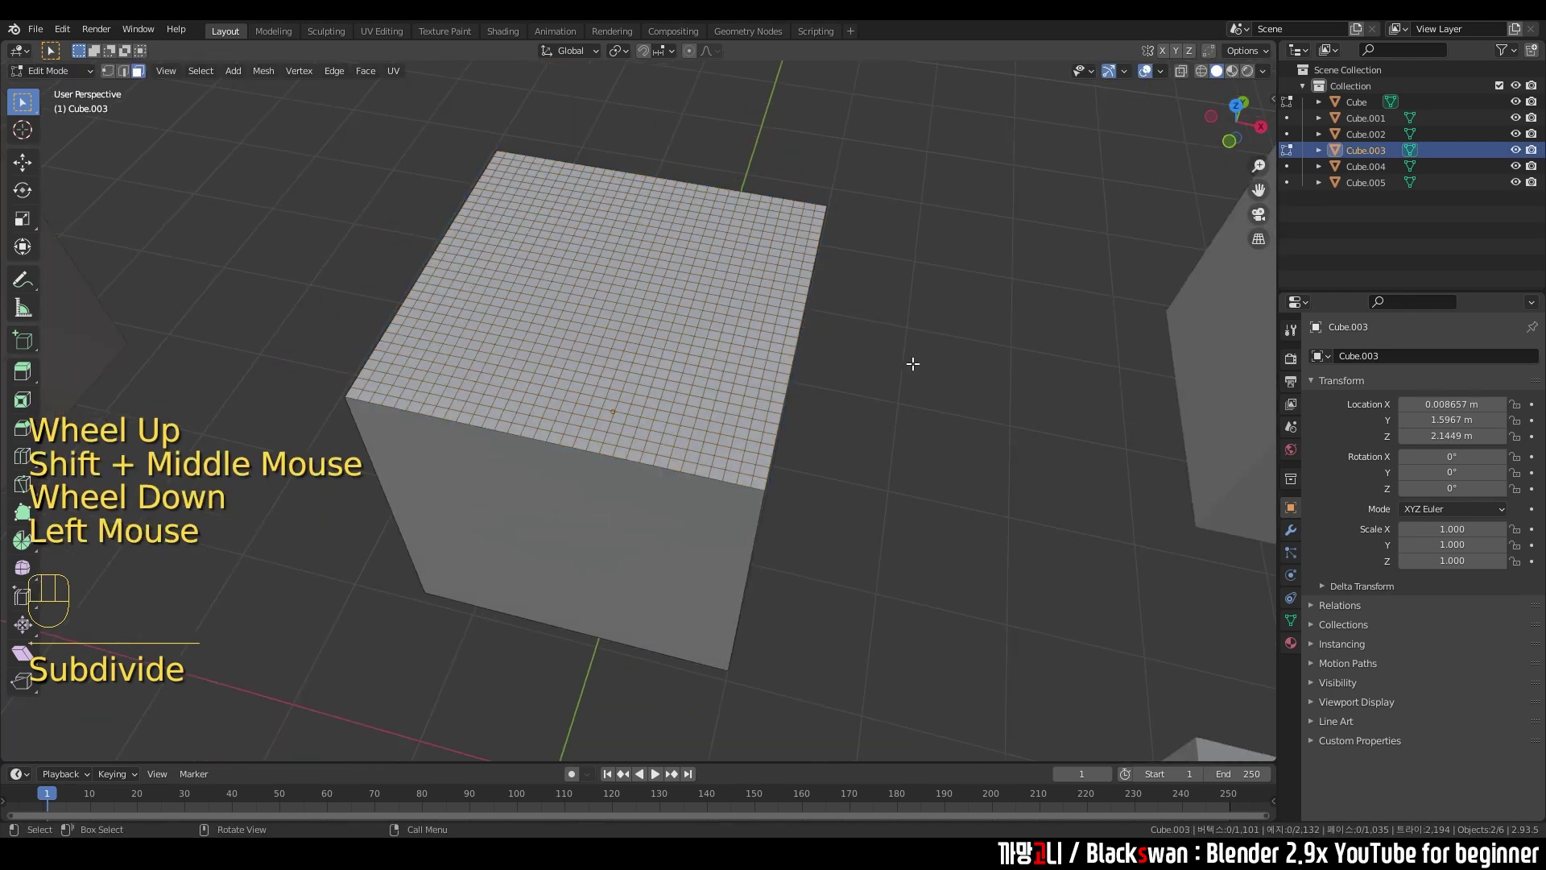
- Switch to vertex selection and box-select a rectangular block of vertices in the middle of the subdivided face
{"action": "middle_click_drag", "start_coordinate": [913, 364], "coordinate": [862, 391]}
{"action": "key", "text": "1"}
{"action": "scroll", "coordinate": [838, 383], "scroll_direction": "up", "scroll_amount": 1}
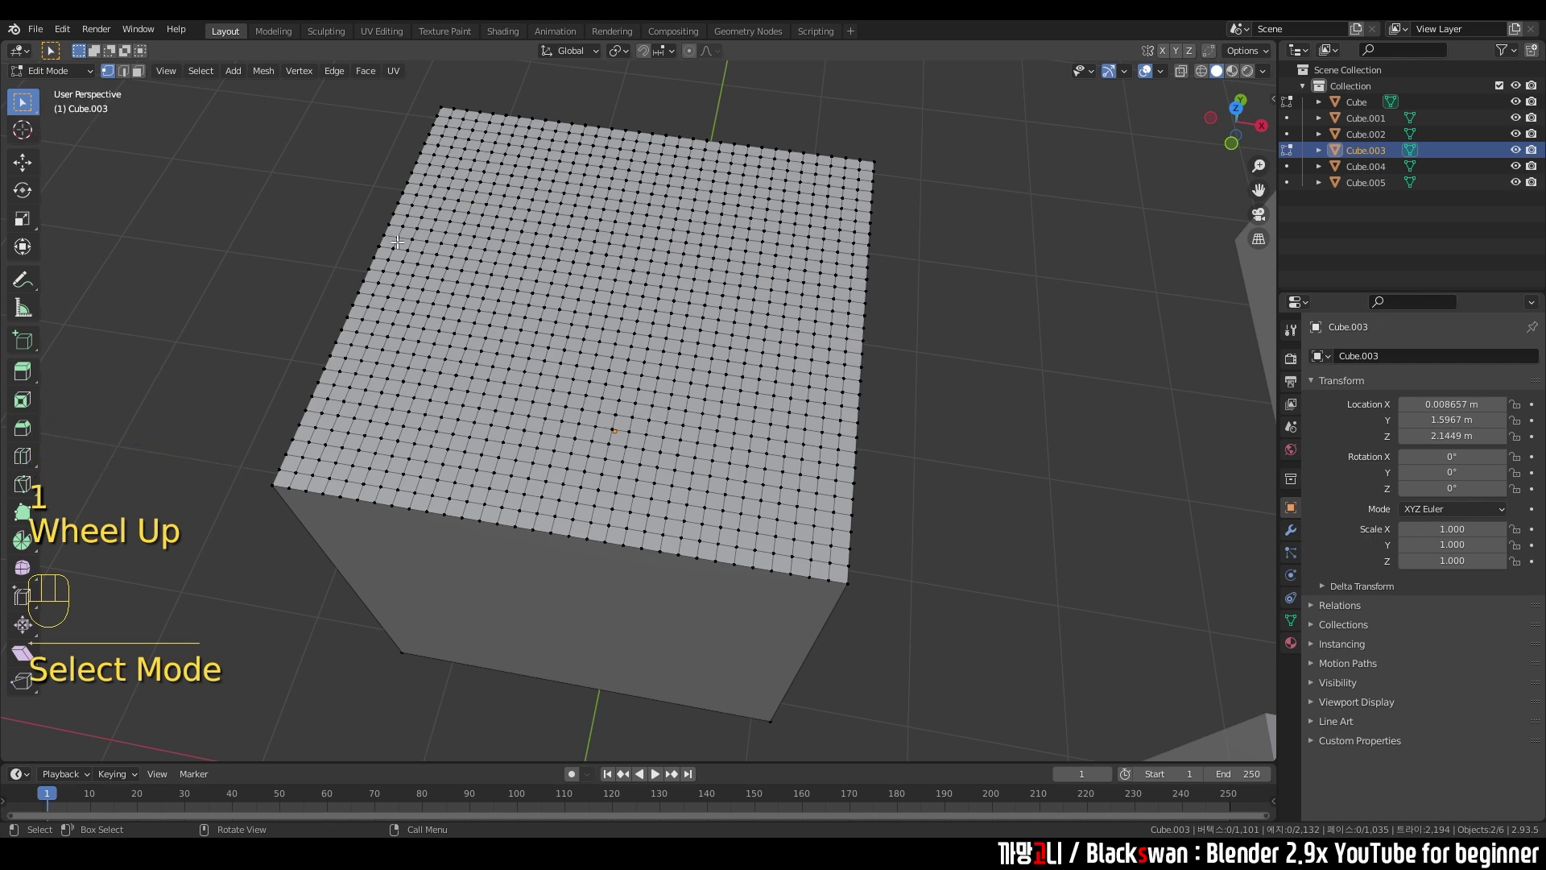
{"action": "left_click_drag", "start_coordinate": [480, 259], "coordinate": [754, 413]}
- Replace the selection with a wavy band of vertices painted across the face using the Select Circle tool
{"action": "mouse_move", "coordinate": [24, 111]}
{"action": "left_mouse_down"}
{"action": "mouse_move", "coordinate": [110, 150]}
{"action": "mouse_move", "coordinate": [108, 174]}
{"action": "left_mouse_up"}
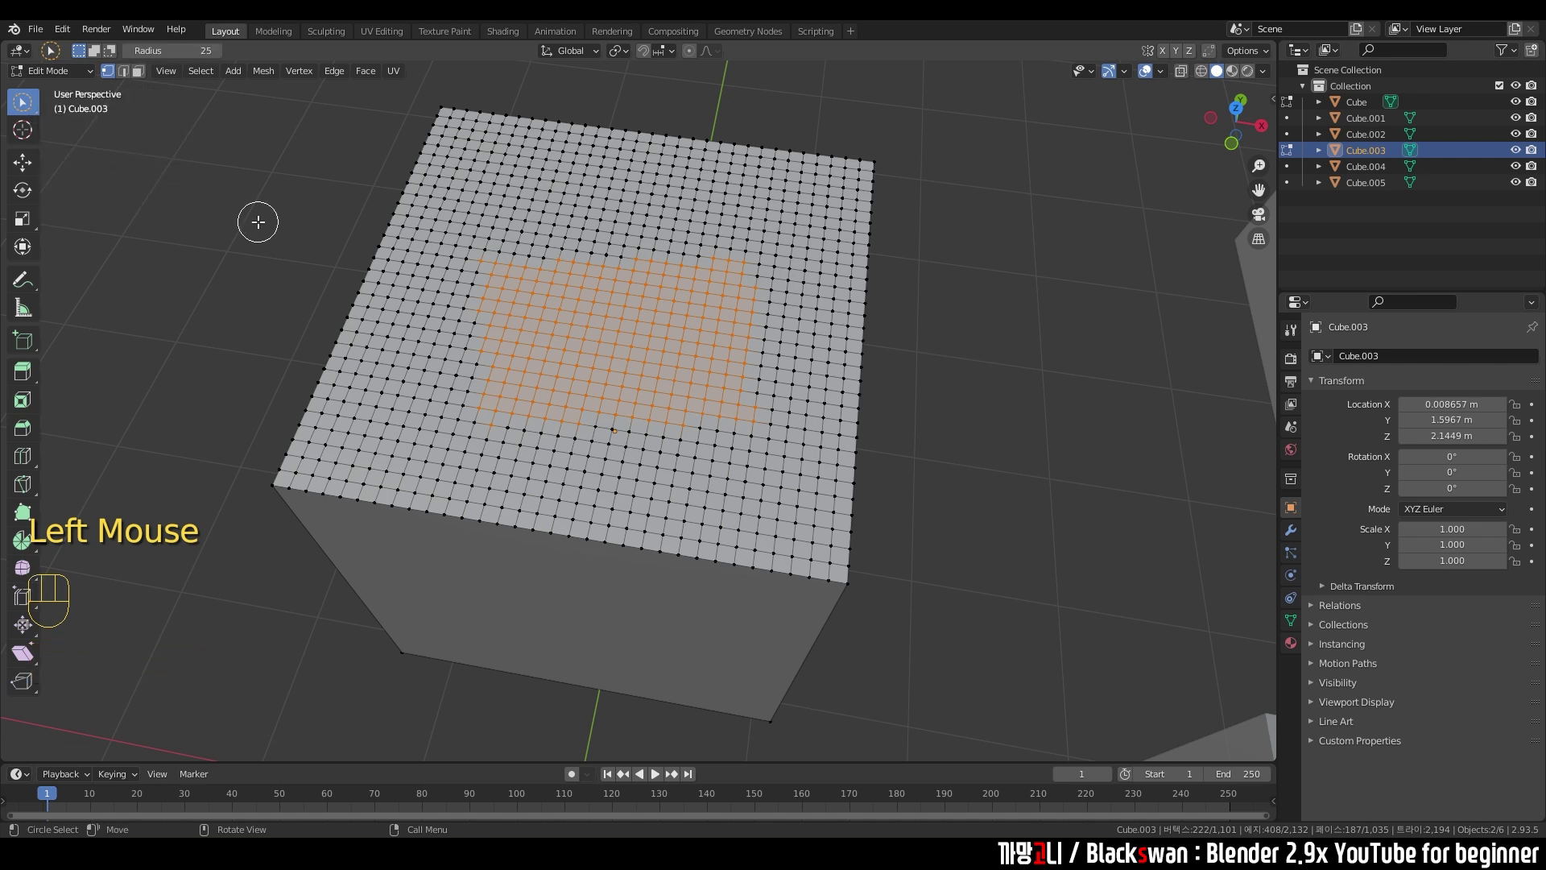
{"action": "left_click", "coordinate": [251, 221]}
{"action": "mouse_move", "coordinate": [309, 285]}
{"action": "left_mouse_down"}
{"action": "mouse_move", "coordinate": [508, 249]}
{"action": "mouse_move", "coordinate": [476, 333]}
{"action": "mouse_move", "coordinate": [495, 391]}
{"action": "mouse_move", "coordinate": [626, 310]}
{"action": "mouse_move", "coordinate": [725, 342]}
{"action": "mouse_move", "coordinate": [754, 418]}
{"action": "mouse_move", "coordinate": [862, 363]}
{"action": "mouse_move", "coordinate": [939, 355]}
{"action": "left_mouse_up"}
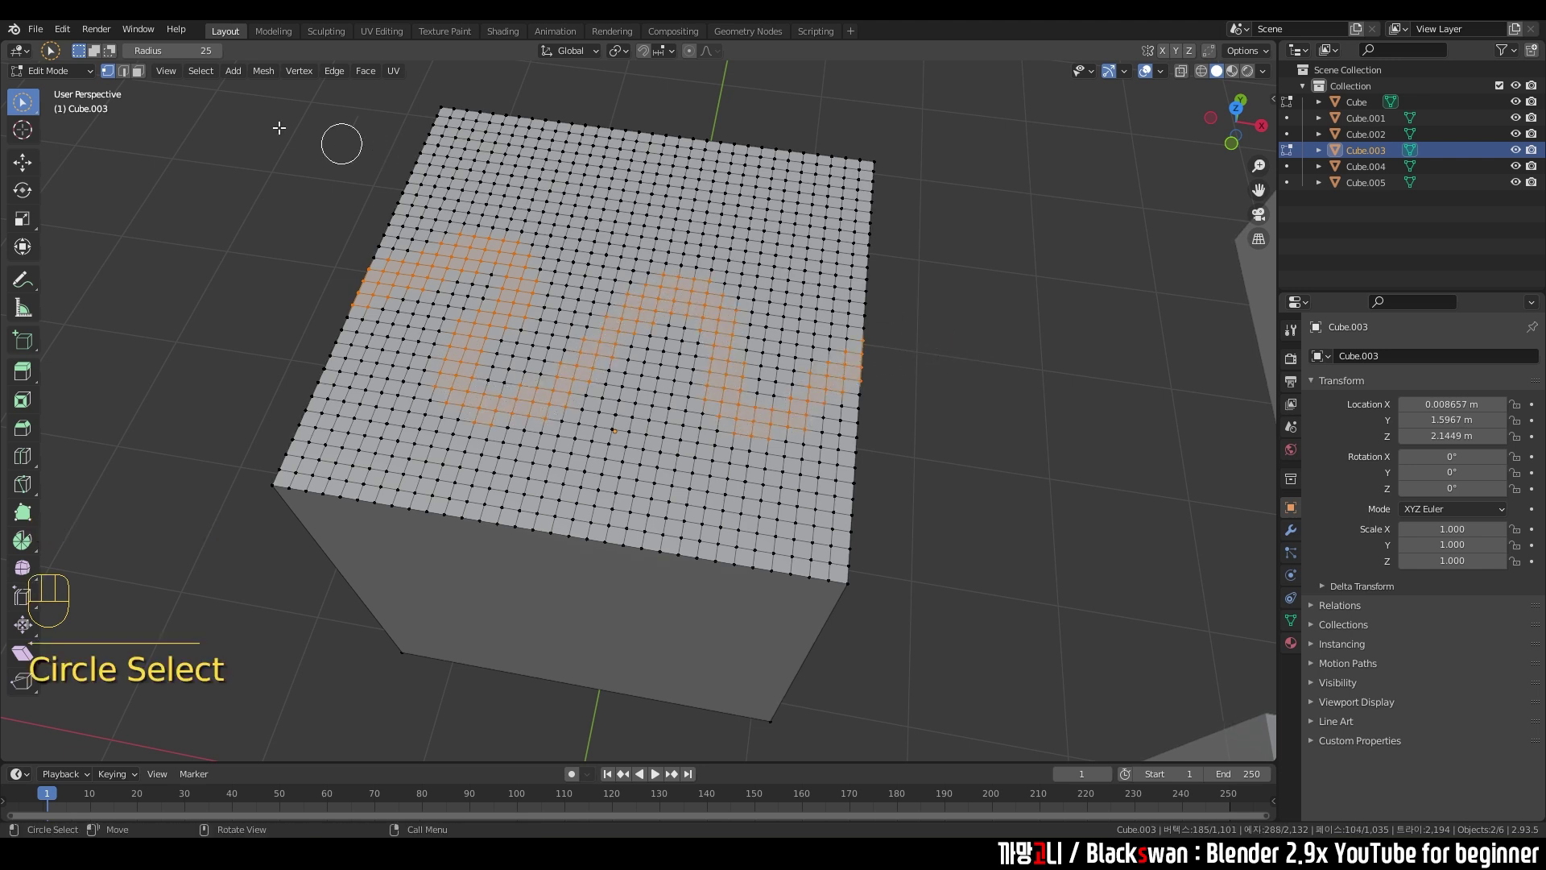
- Switch to the Select Lasso tool, clear the selection, and outline an irregular area of vertices on the face
{"action": "left_click", "coordinate": [21, 106]}
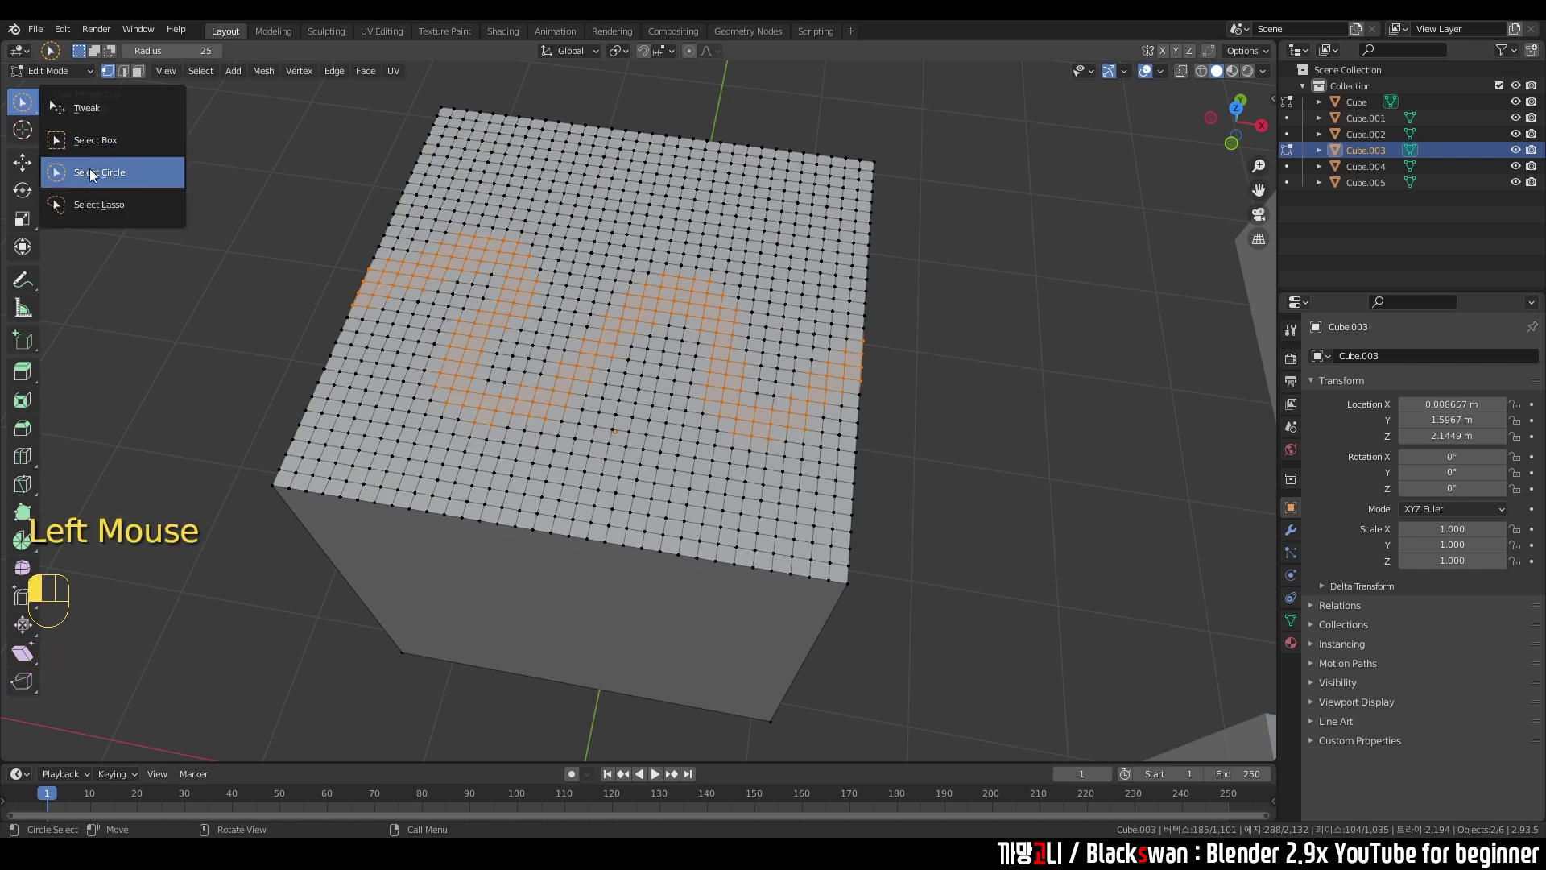
{"action": "left_click", "coordinate": [90, 168]}
{"action": "left_click", "coordinate": [35, 109]}
{"action": "left_click", "coordinate": [109, 208]}
{"action": "left_click", "coordinate": [242, 200]}
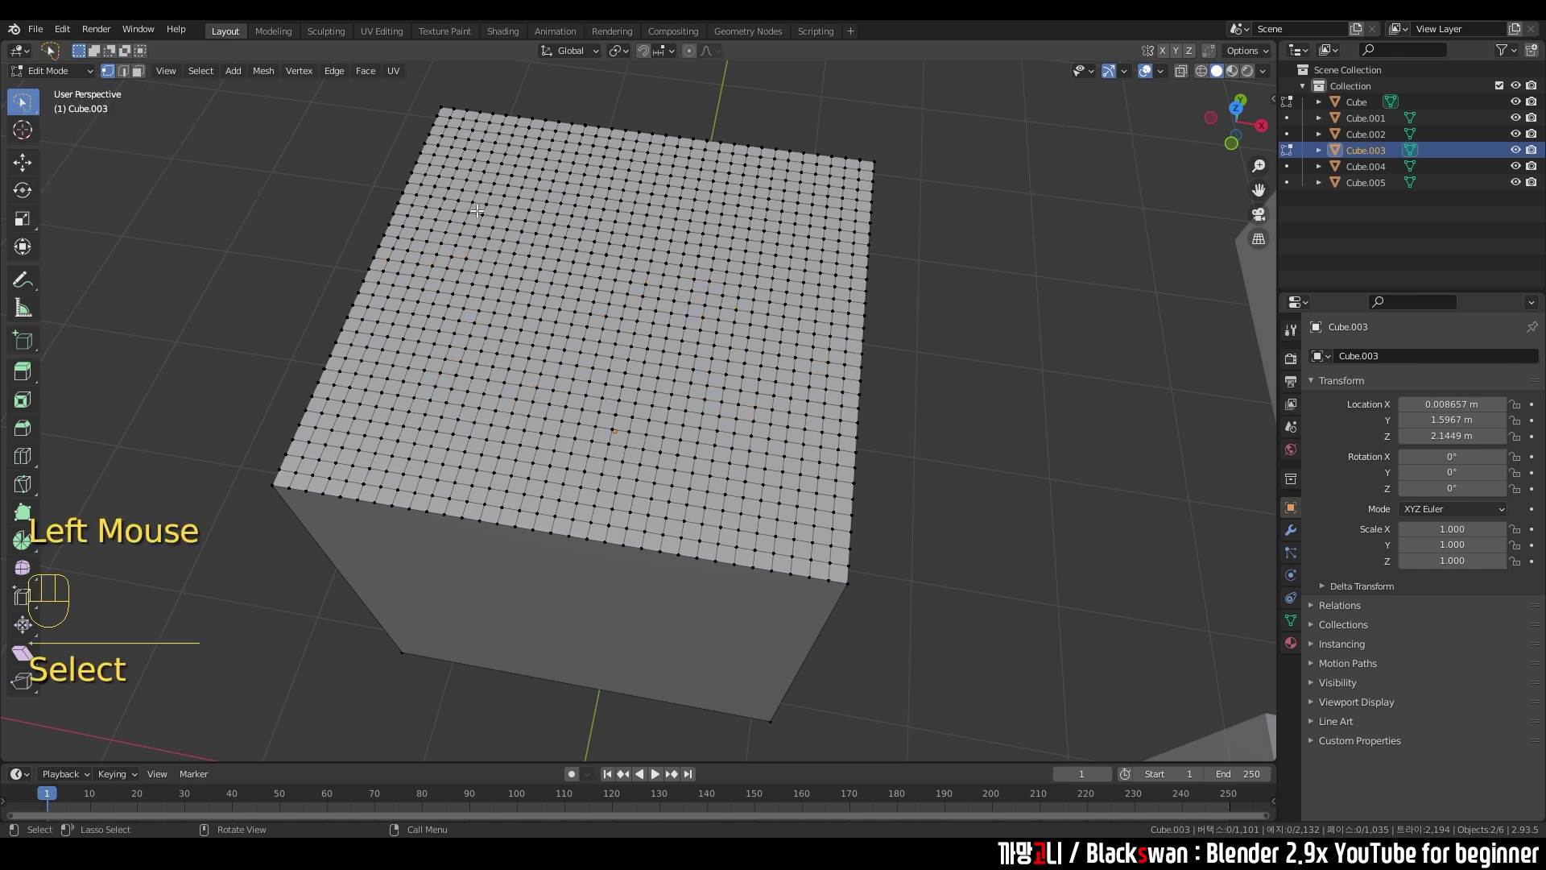
{"action": "mouse_move", "coordinate": [507, 215]}
{"action": "left_mouse_down"}
{"action": "mouse_move", "coordinate": [573, 200]}
{"action": "mouse_move", "coordinate": [592, 241]}
{"action": "mouse_move", "coordinate": [696, 224]}
{"action": "mouse_move", "coordinate": [683, 293]}
{"action": "mouse_move", "coordinate": [627, 396]}
{"action": "mouse_move", "coordinate": [471, 351]}
{"action": "mouse_move", "coordinate": [425, 266]}
{"action": "mouse_move", "coordinate": [455, 236]}
{"action": "mouse_move", "coordinate": [488, 243]}
{"action": "left_mouse_up"}
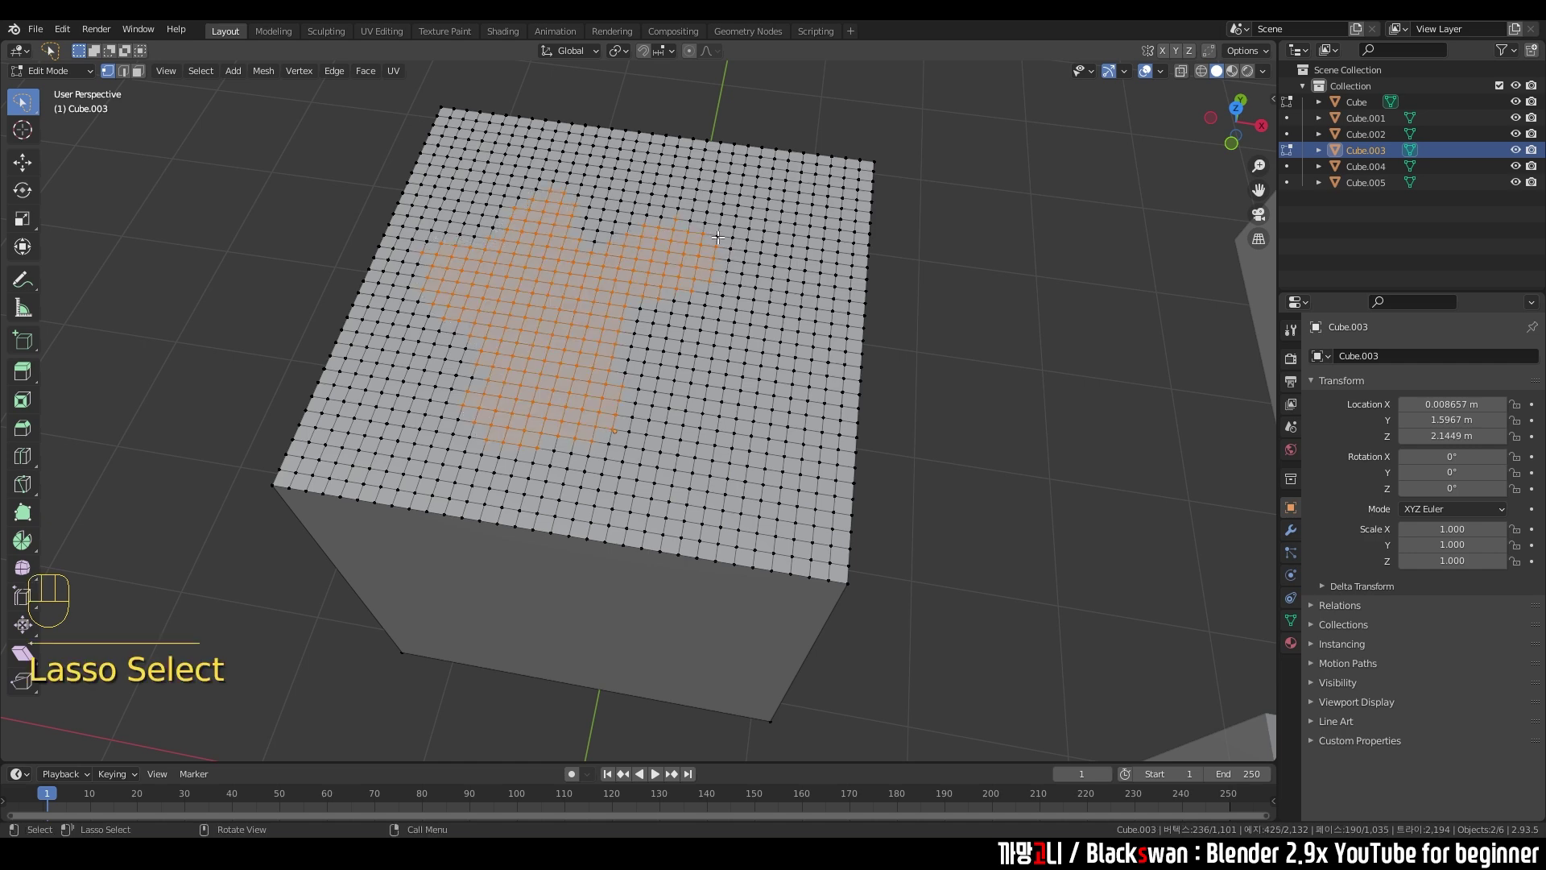
- Switch back to Select Box, practise box-selecting vertices on the face, and return to Object Mode with nothing selected
{"action": "left_click_drag", "start_coordinate": [22, 105], "coordinate": [58, 139]}
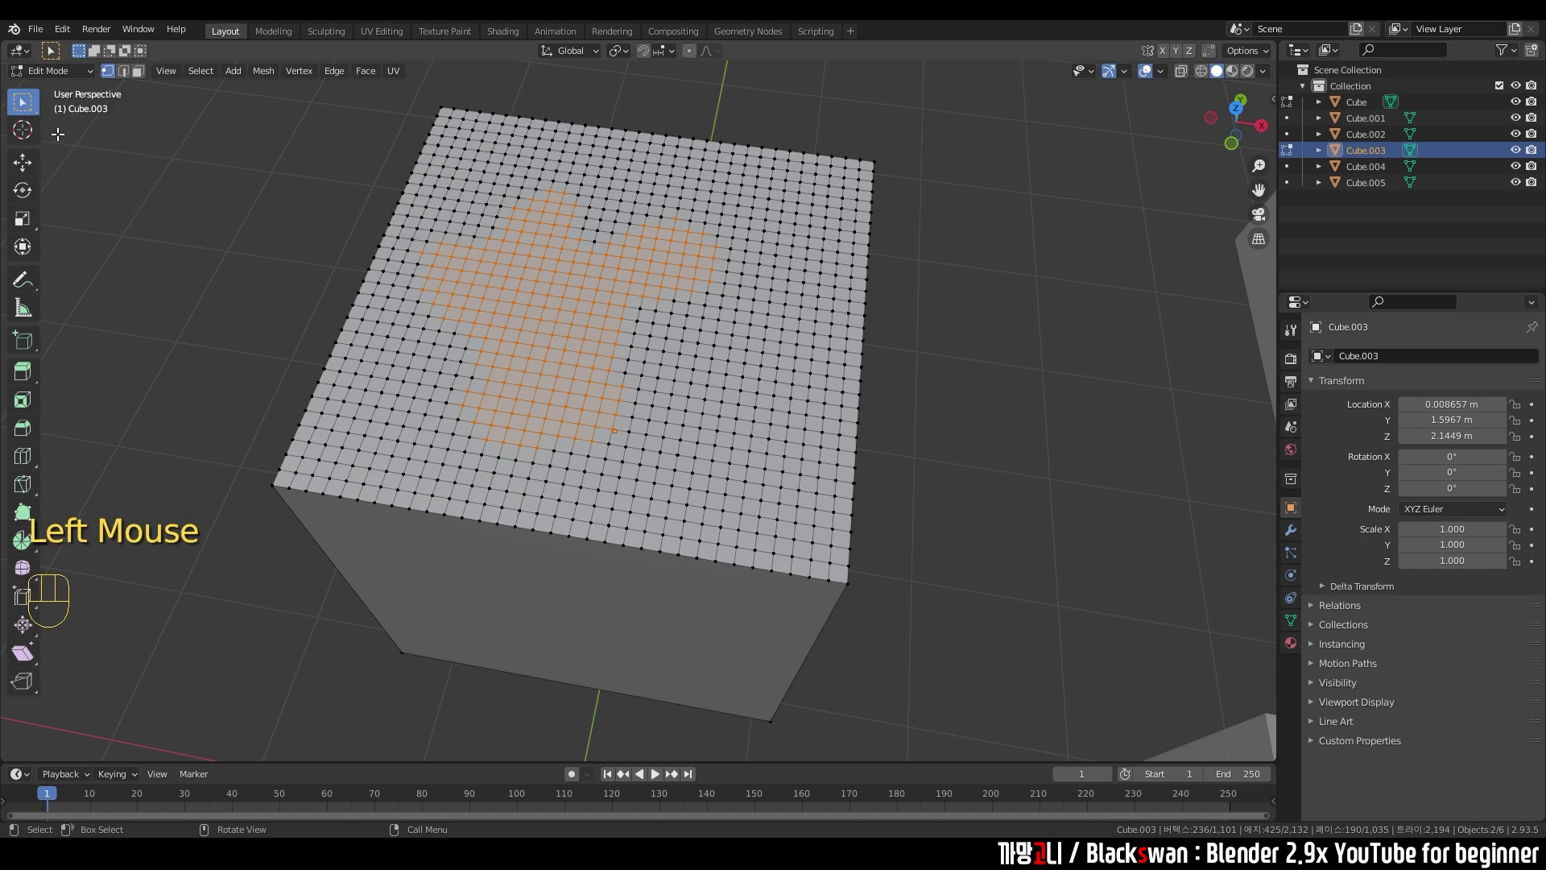
{"action": "left_click", "coordinate": [321, 195]}
{"action": "left_click", "coordinate": [330, 193]}
{"action": "left_click", "coordinate": [347, 213]}
{"action": "left_click_drag", "start_coordinate": [355, 187], "coordinate": [712, 338]}
{"action": "left_click", "coordinate": [242, 281]}
{"action": "left_click_drag", "start_coordinate": [540, 290], "coordinate": [785, 366]}
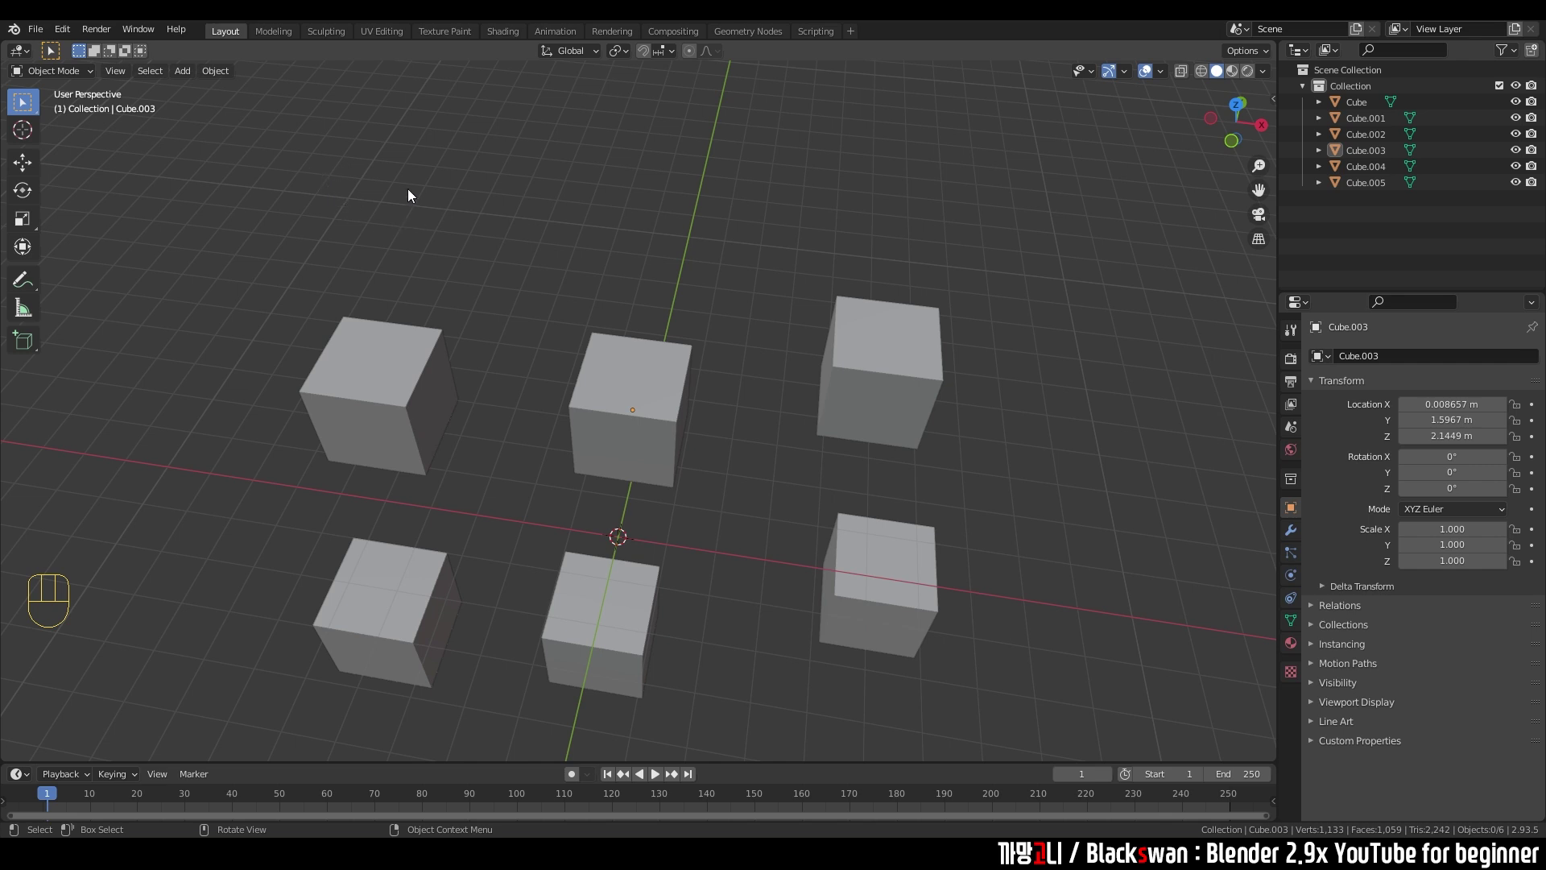
- Activate the Cursor tool and examine the 3D cursor at the world origin
{"action": "left_click", "coordinate": [28, 133]}
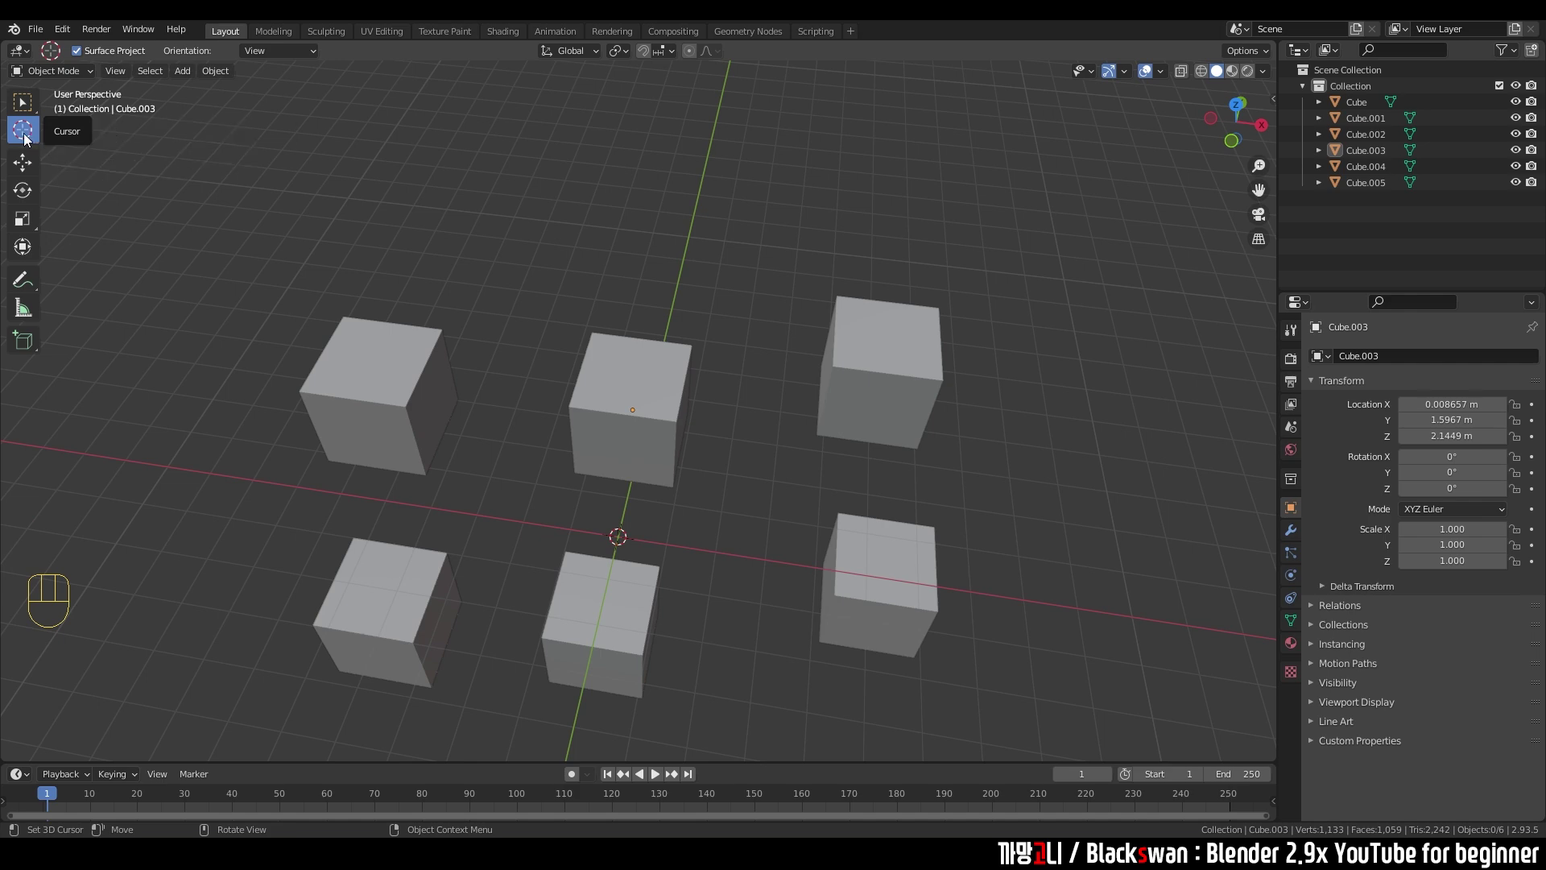
{"action": "middle_click_drag", "start_coordinate": [648, 536], "coordinate": [583, 437], "text": "shift"}
{"action": "scroll", "coordinate": [581, 432], "scroll_direction": "up", "scroll_amount": 3}
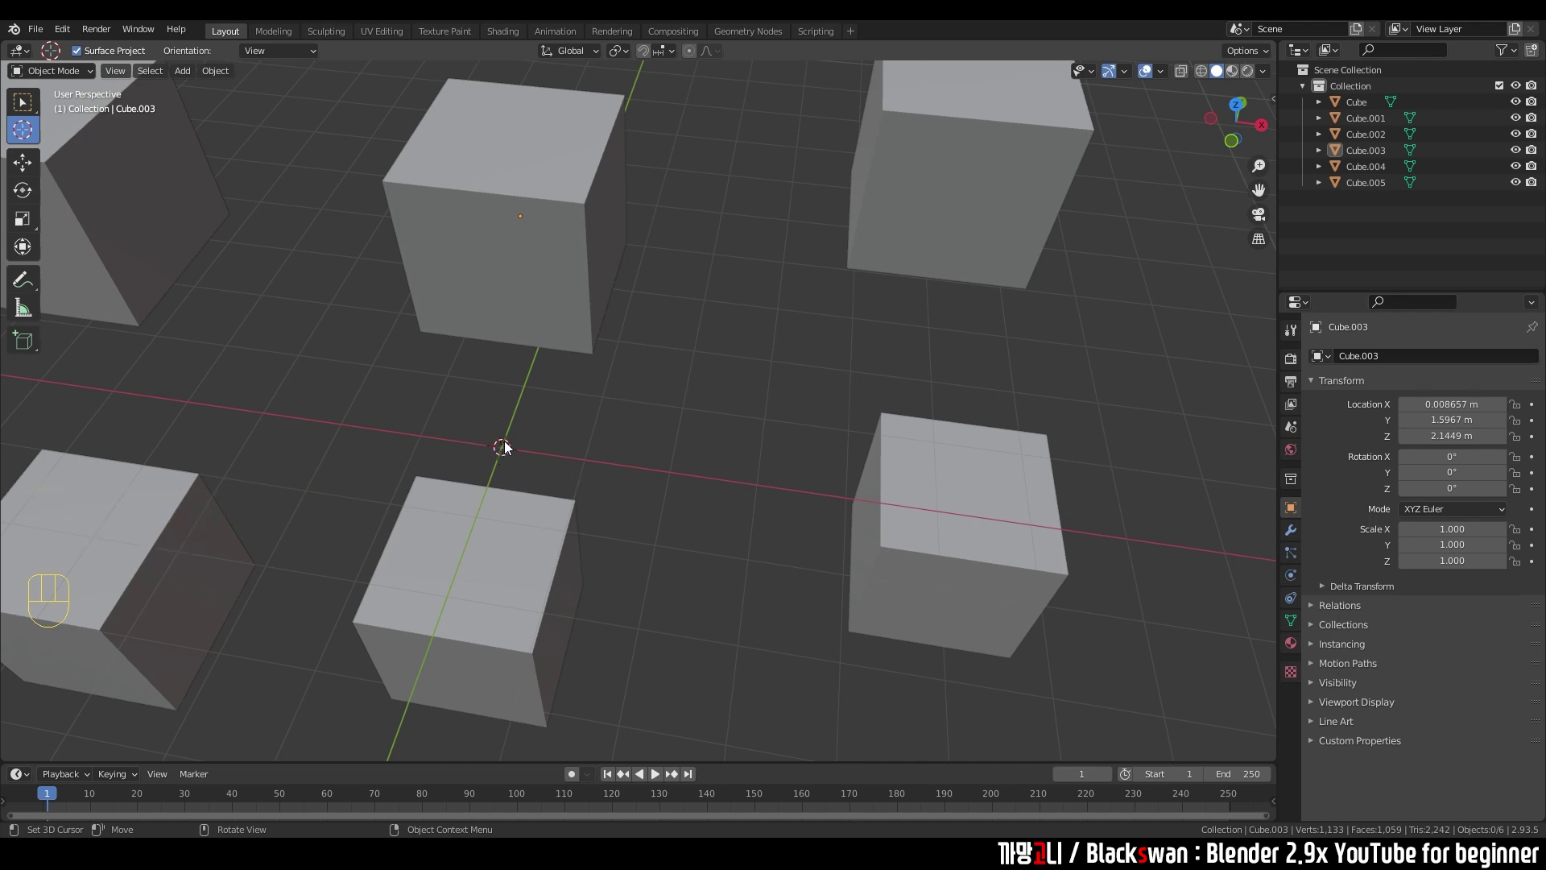
{"action": "scroll", "coordinate": [501, 443], "scroll_direction": "down", "scroll_amount": 3}
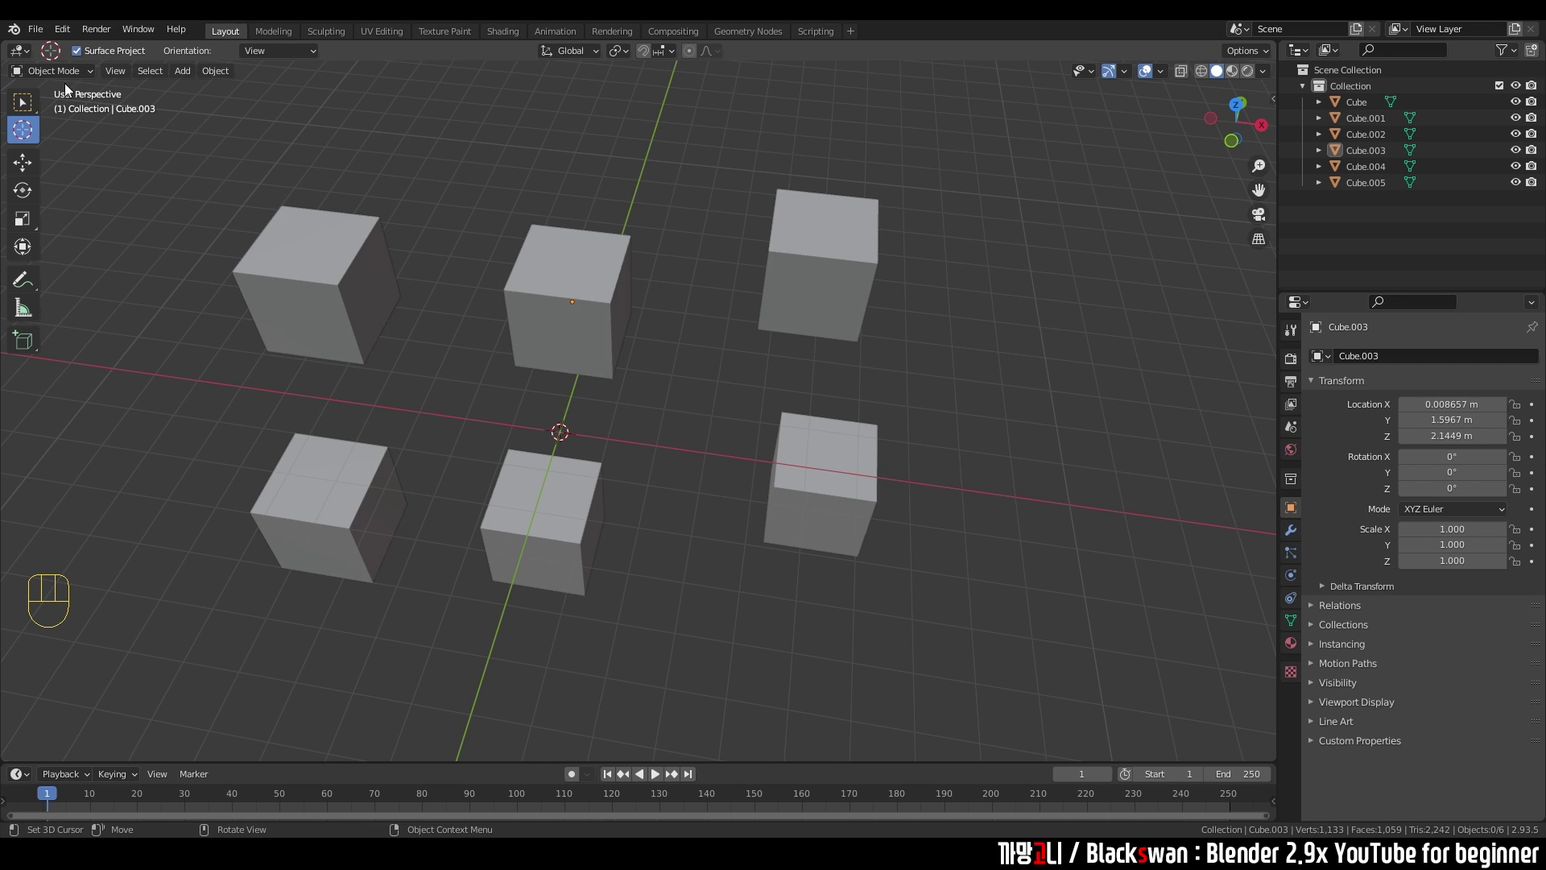
- Box-select all six cubes with the Select Box tool and delete them
{"action": "left_click", "coordinate": [23, 102]}
{"action": "left_click_drag", "start_coordinate": [222, 181], "coordinate": [1033, 640]}
{"action": "key", "text": "Delete"}
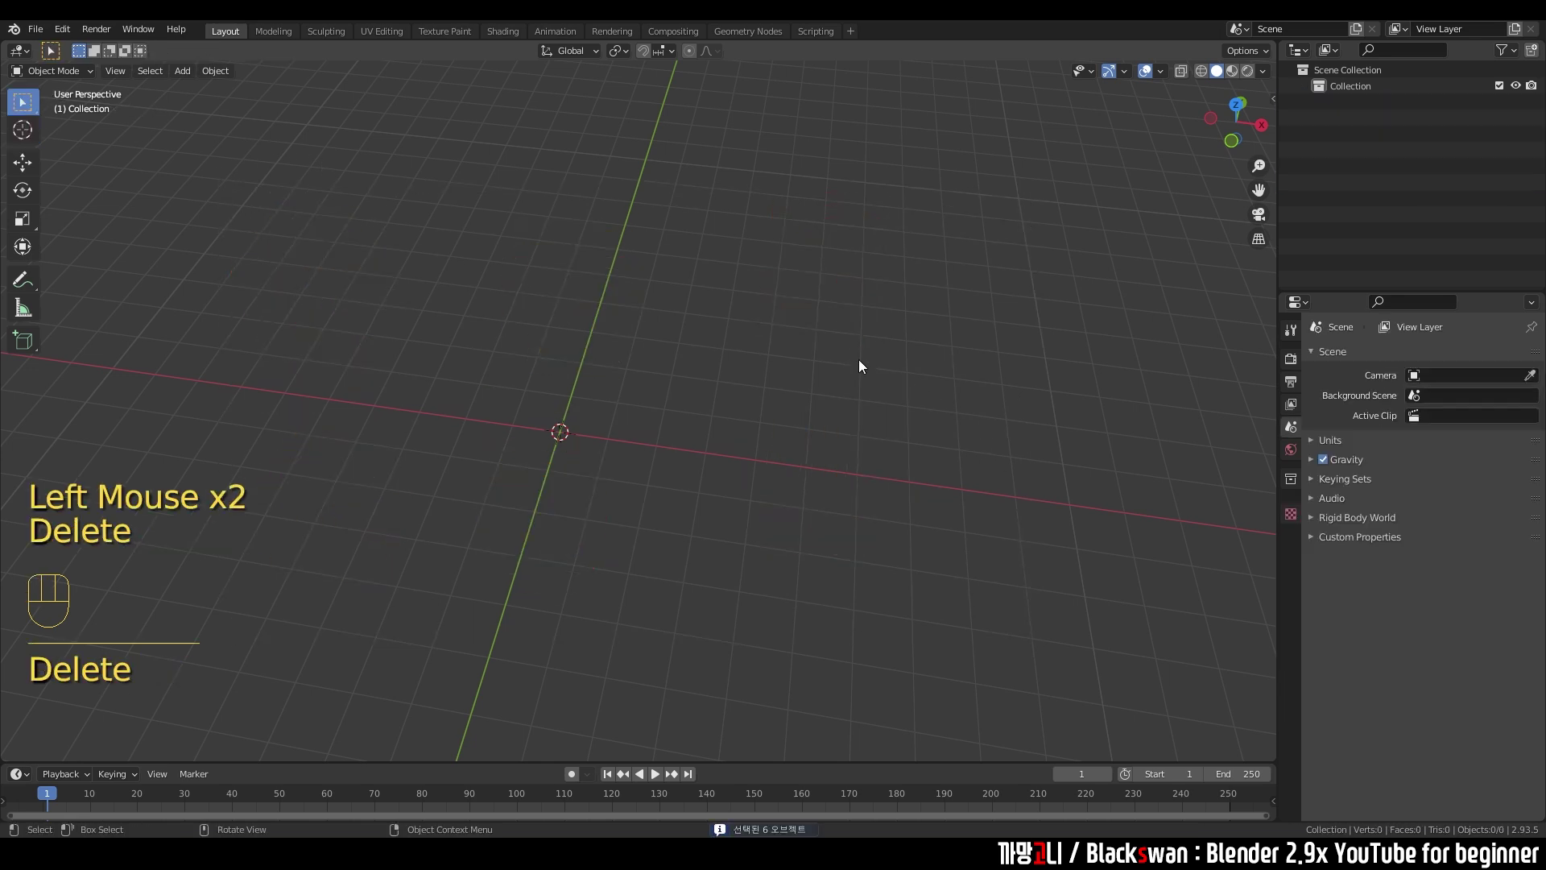
- Place the 3D cursor in the empty area behind the X axis, on its negative side, and add a cube there
{"action": "left_click", "coordinate": [29, 132]}
{"action": "left_click", "coordinate": [389, 174]}
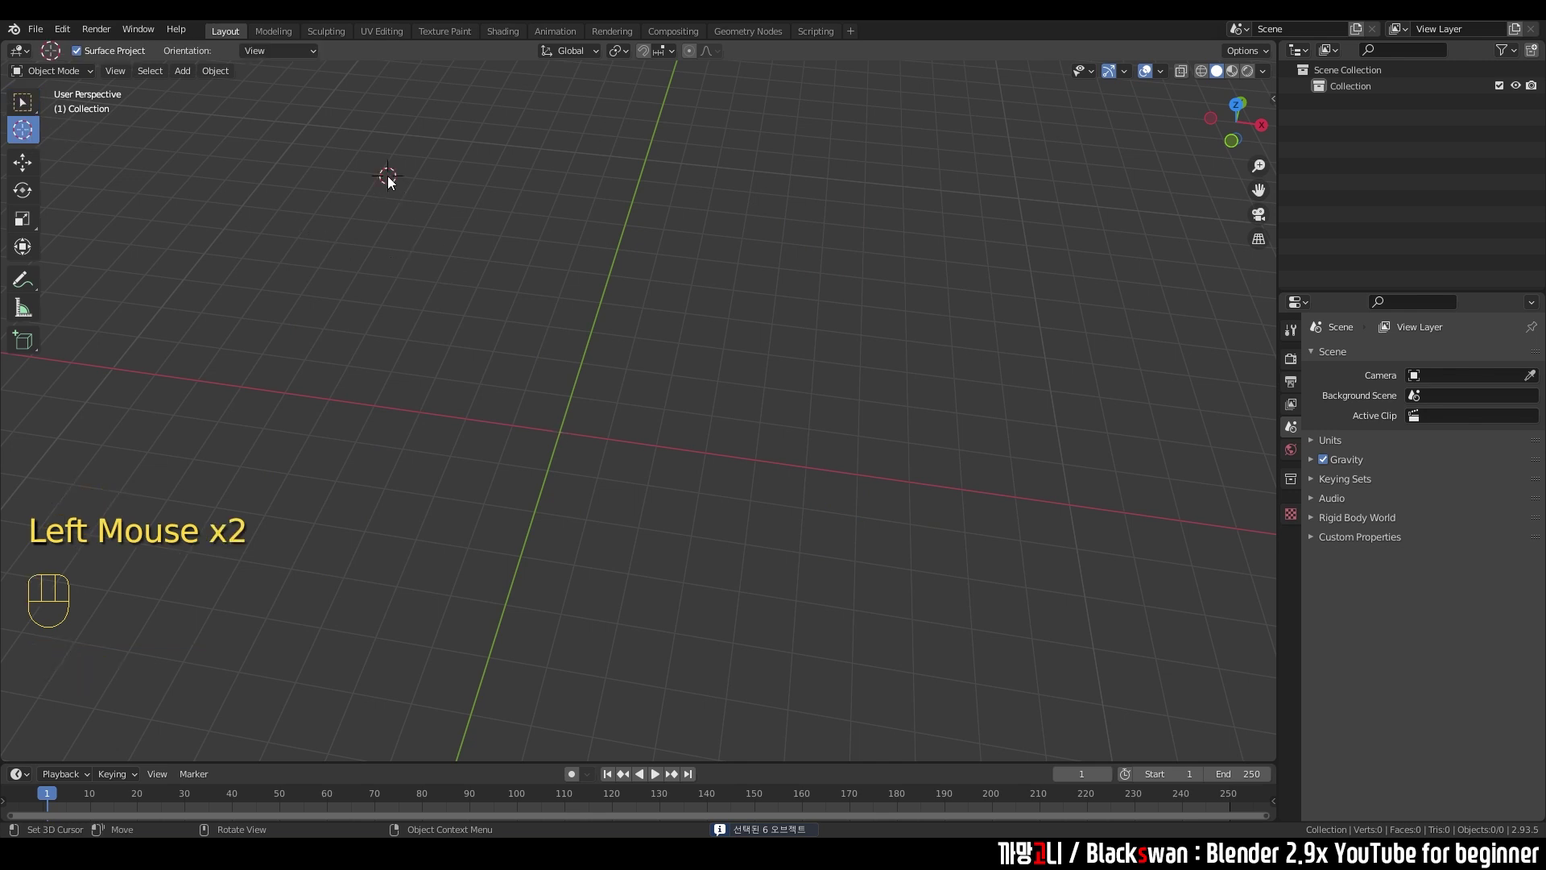
{"action": "left_click", "coordinate": [389, 174]}
{"action": "mouse_move", "coordinate": [760, 401]}
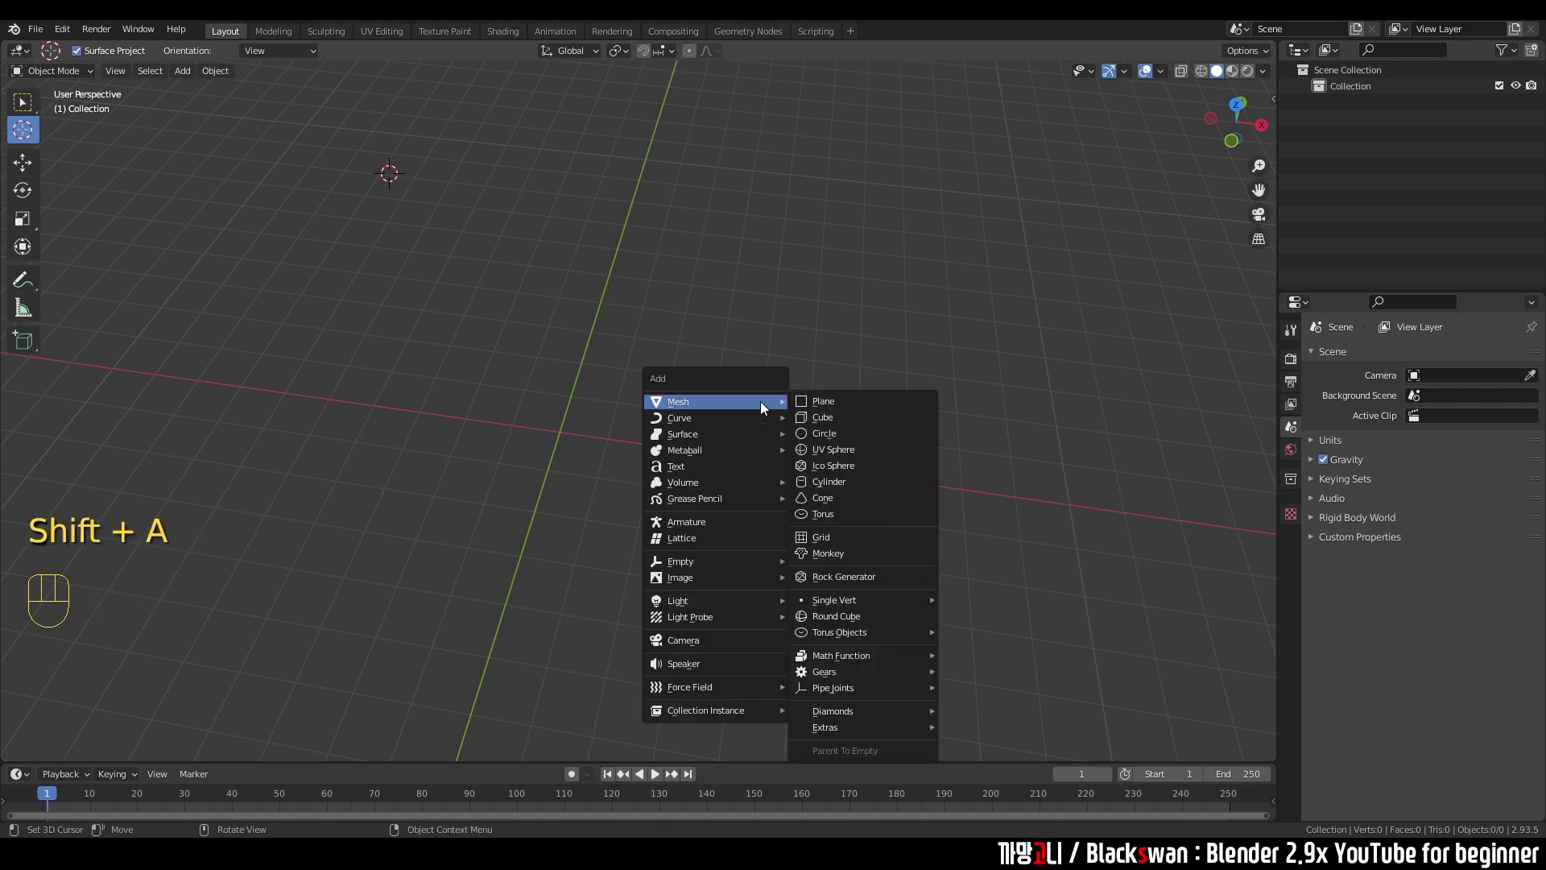
{"action": "left_click", "coordinate": [829, 421]}
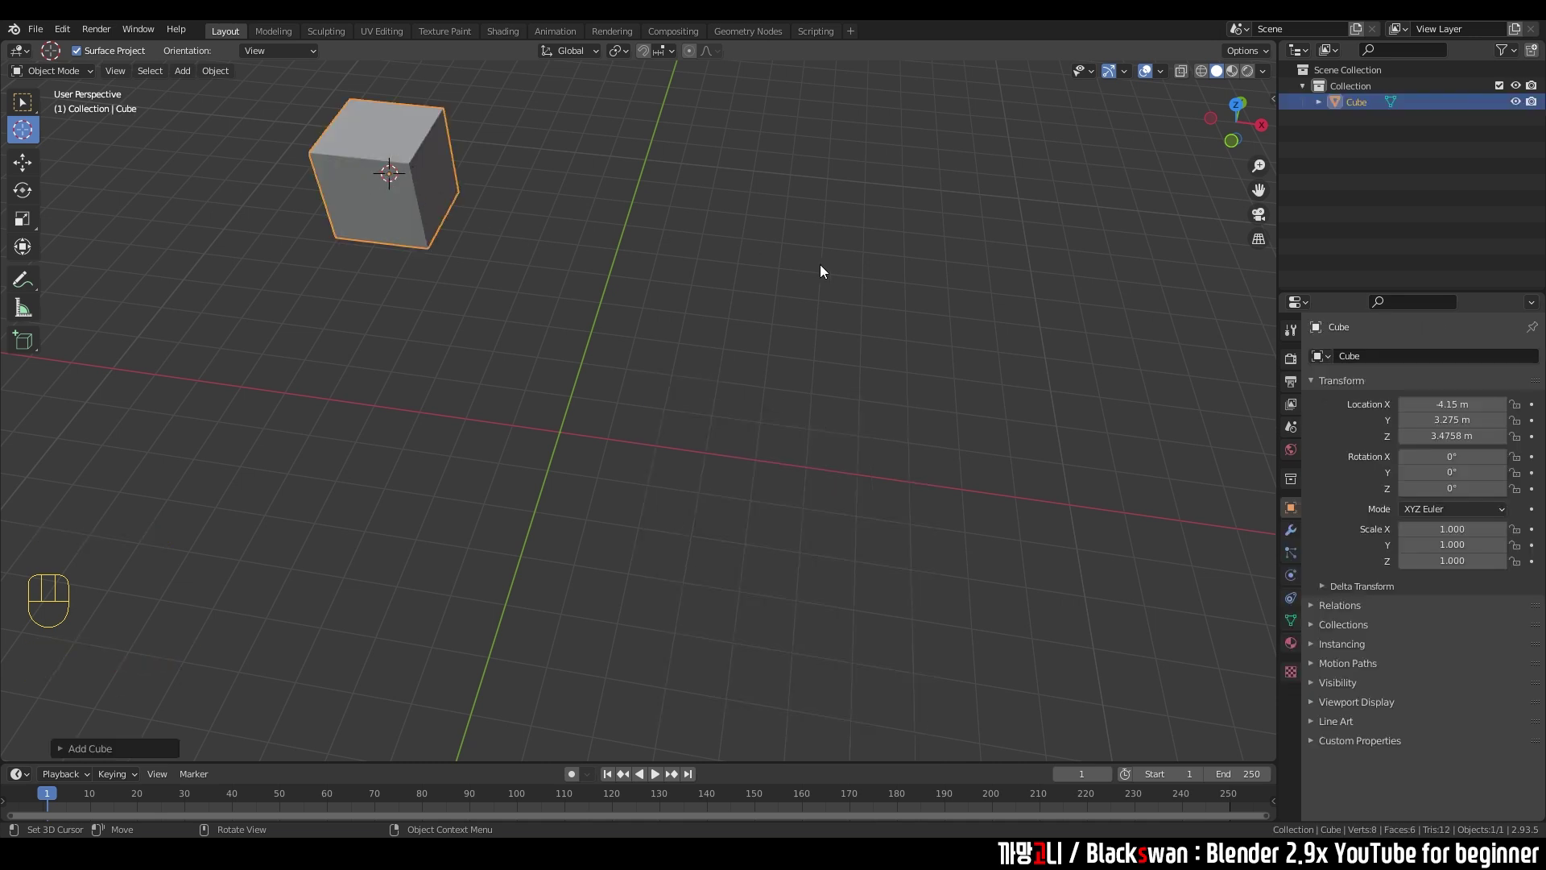
- Move the 3D cursor to the positive X side of the scene and add a second cube there
{"action": "left_click", "coordinate": [928, 322]}
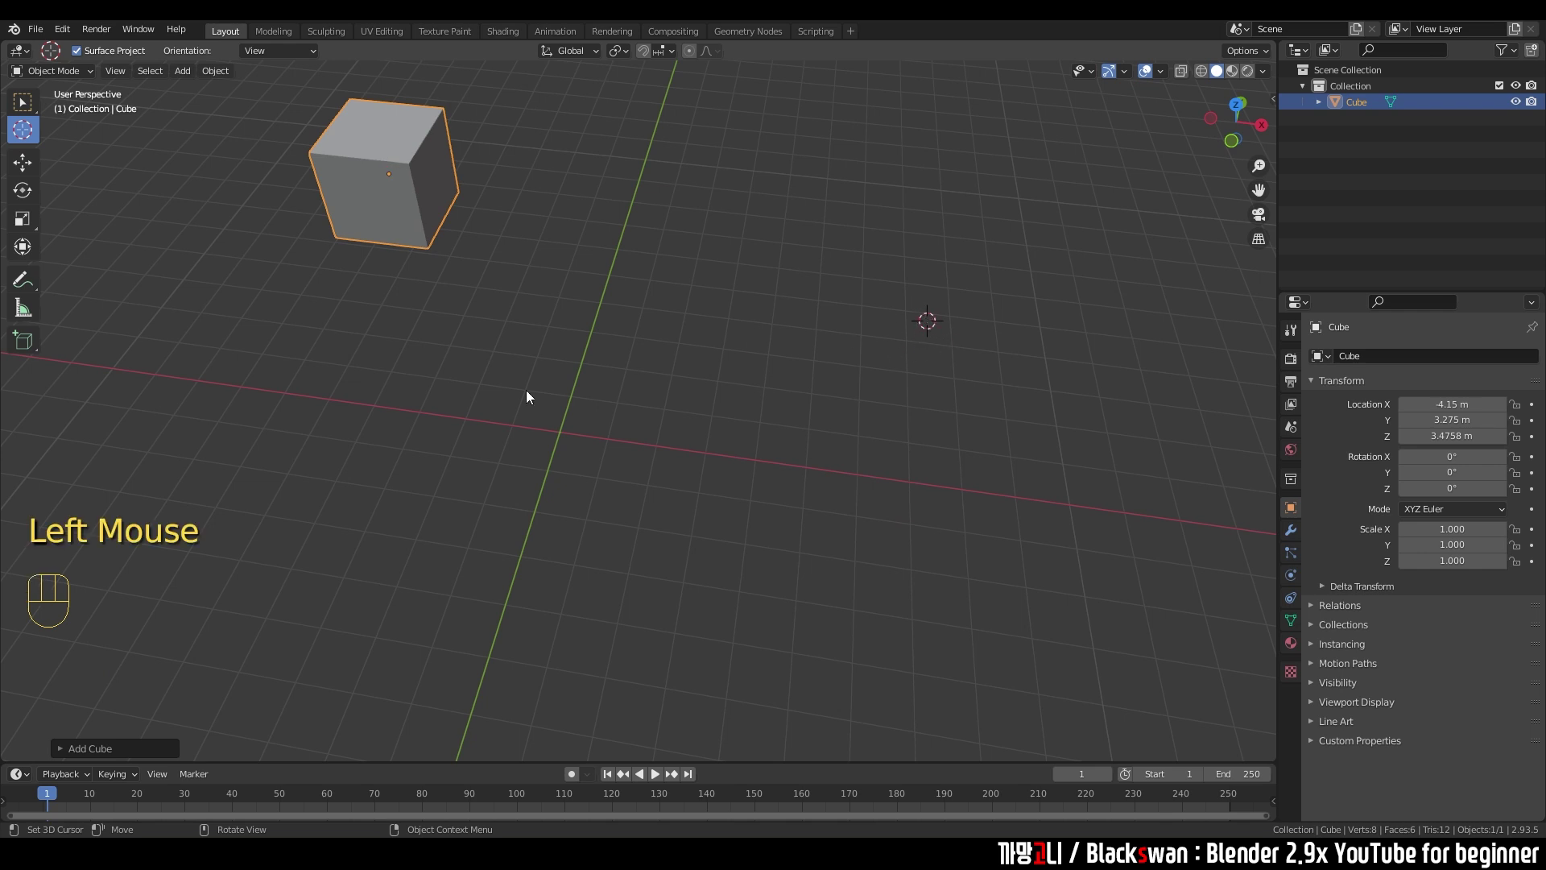
{"action": "key", "text": "shift+a"}
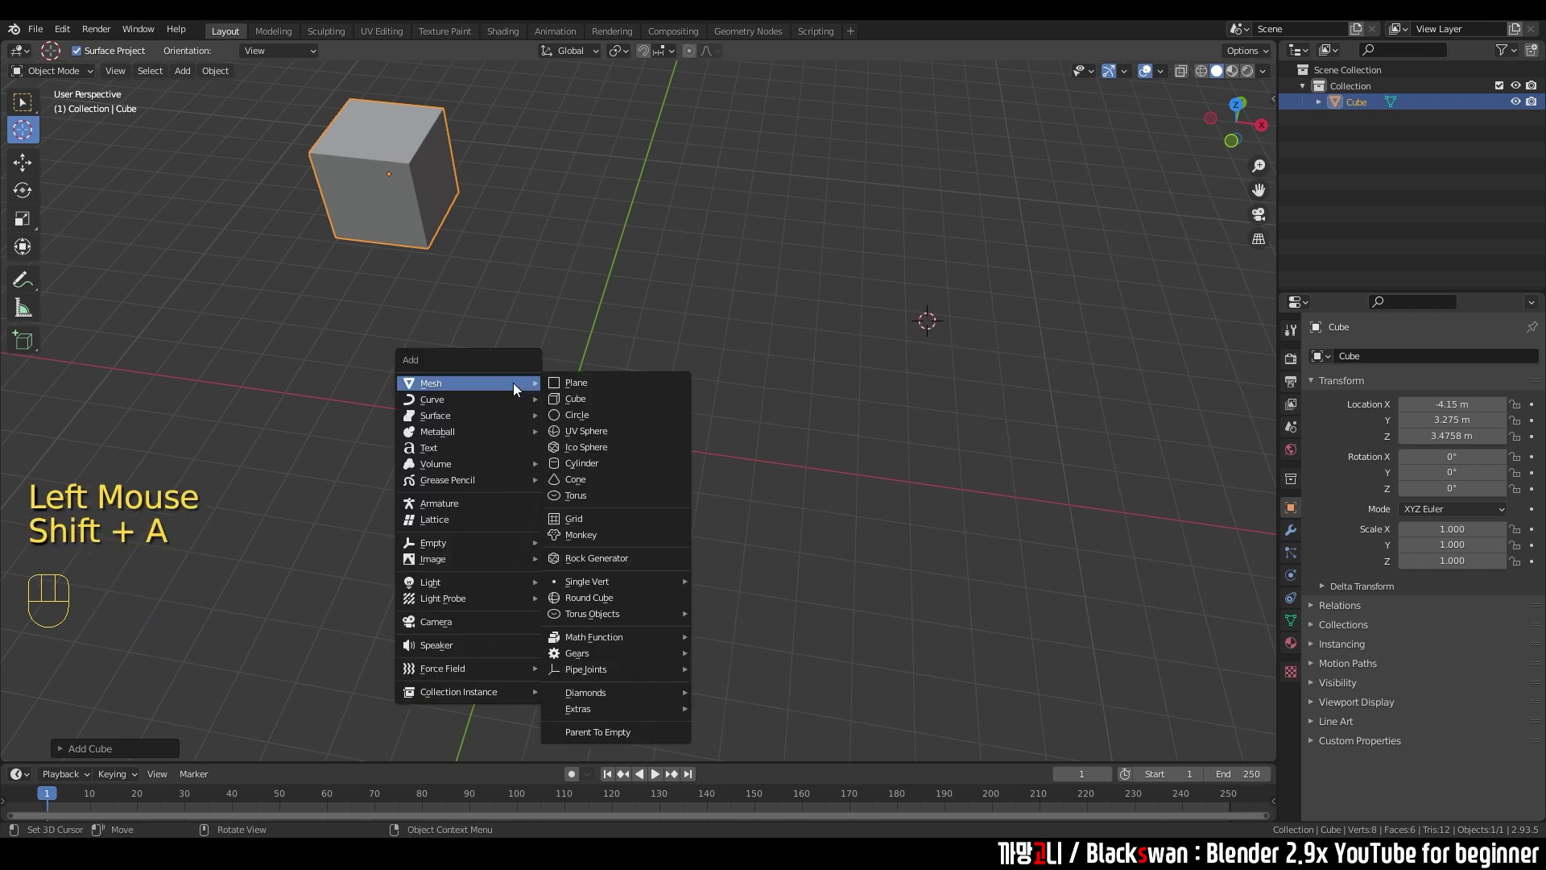
{"action": "left_click", "coordinate": [572, 398]}
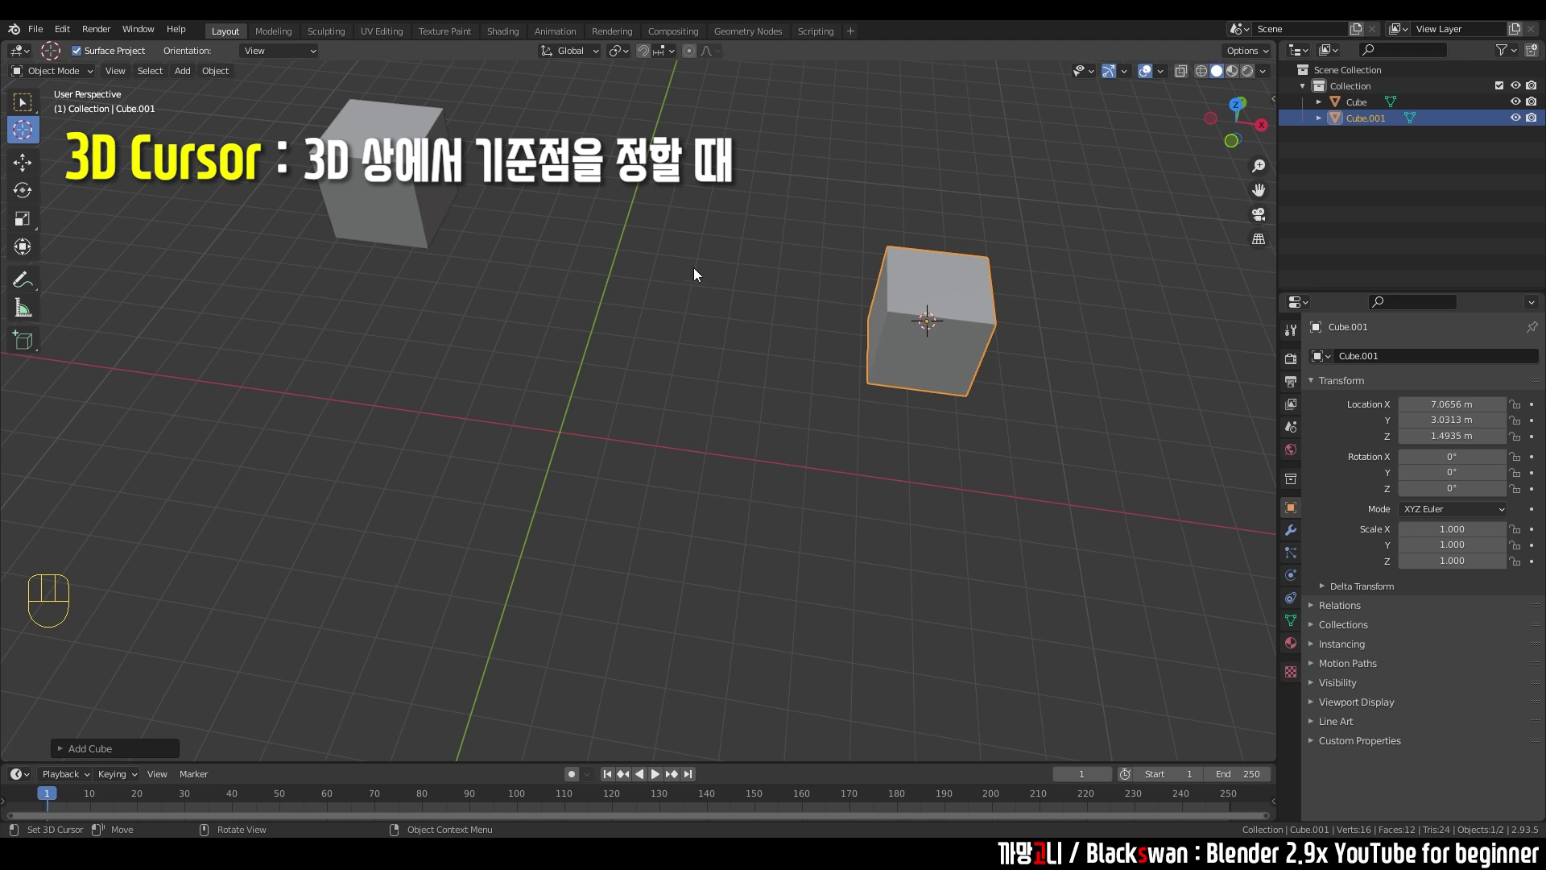
- Reposition the 3D cursor several times, leaving it in the empty space between the two cubes, near the first one
{"action": "left_click", "coordinate": [429, 293]}
{"action": "left_click", "coordinate": [433, 336]}
{"action": "left_click", "coordinate": [491, 310]}
{"action": "left_click", "coordinate": [475, 327]}
{"action": "left_click", "coordinate": [459, 293]}
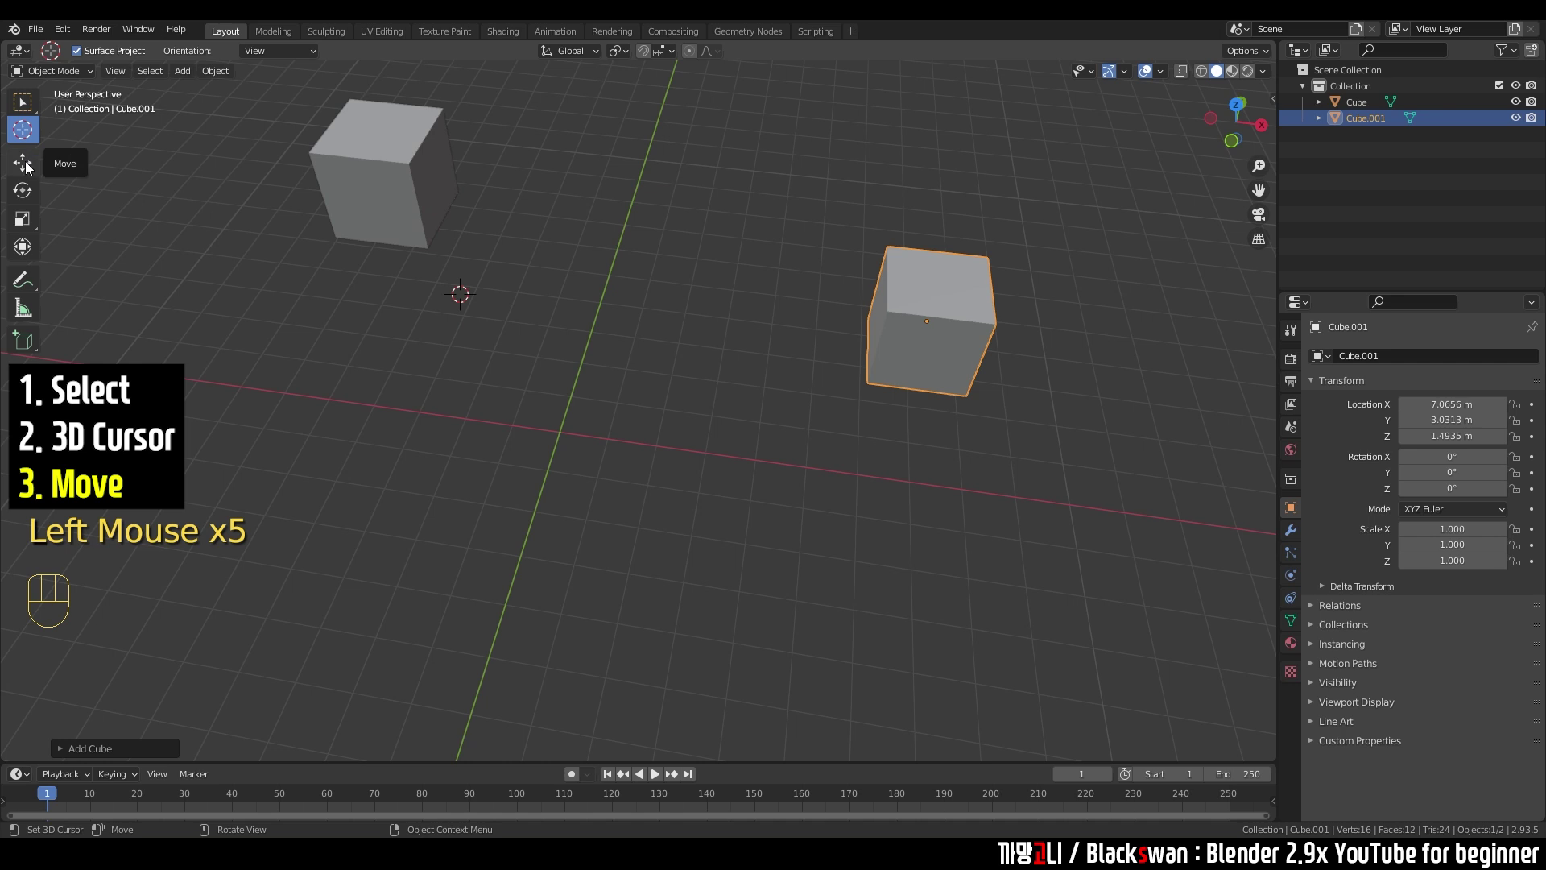
- Activate the Move tool and reselect the second cube to show its move gizmo up close
{"action": "left_click", "coordinate": [22, 163]}
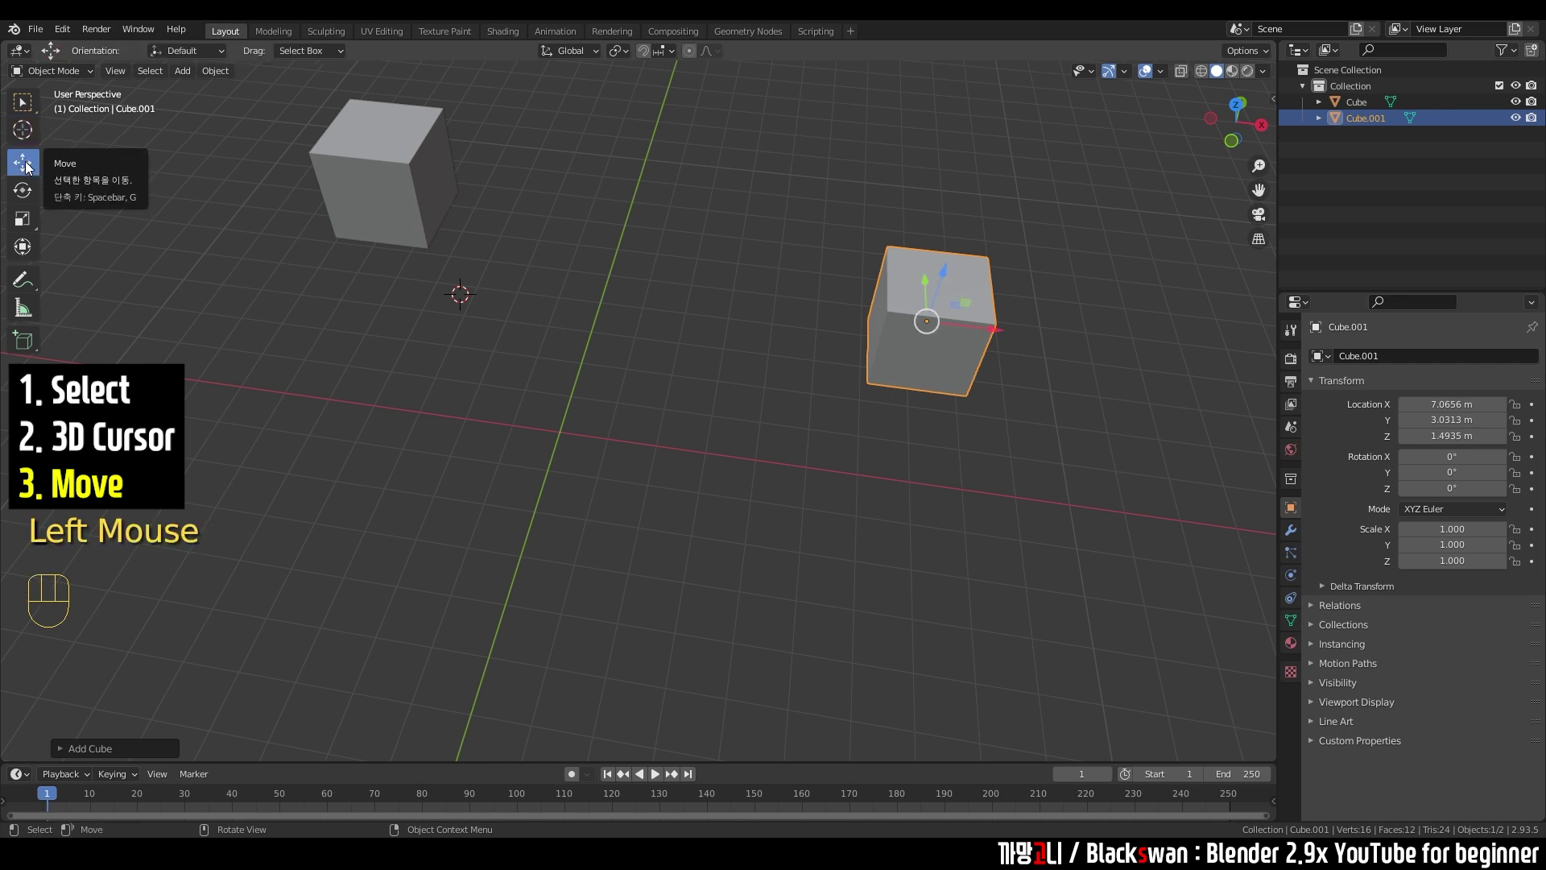
{"action": "left_click", "coordinate": [734, 326]}
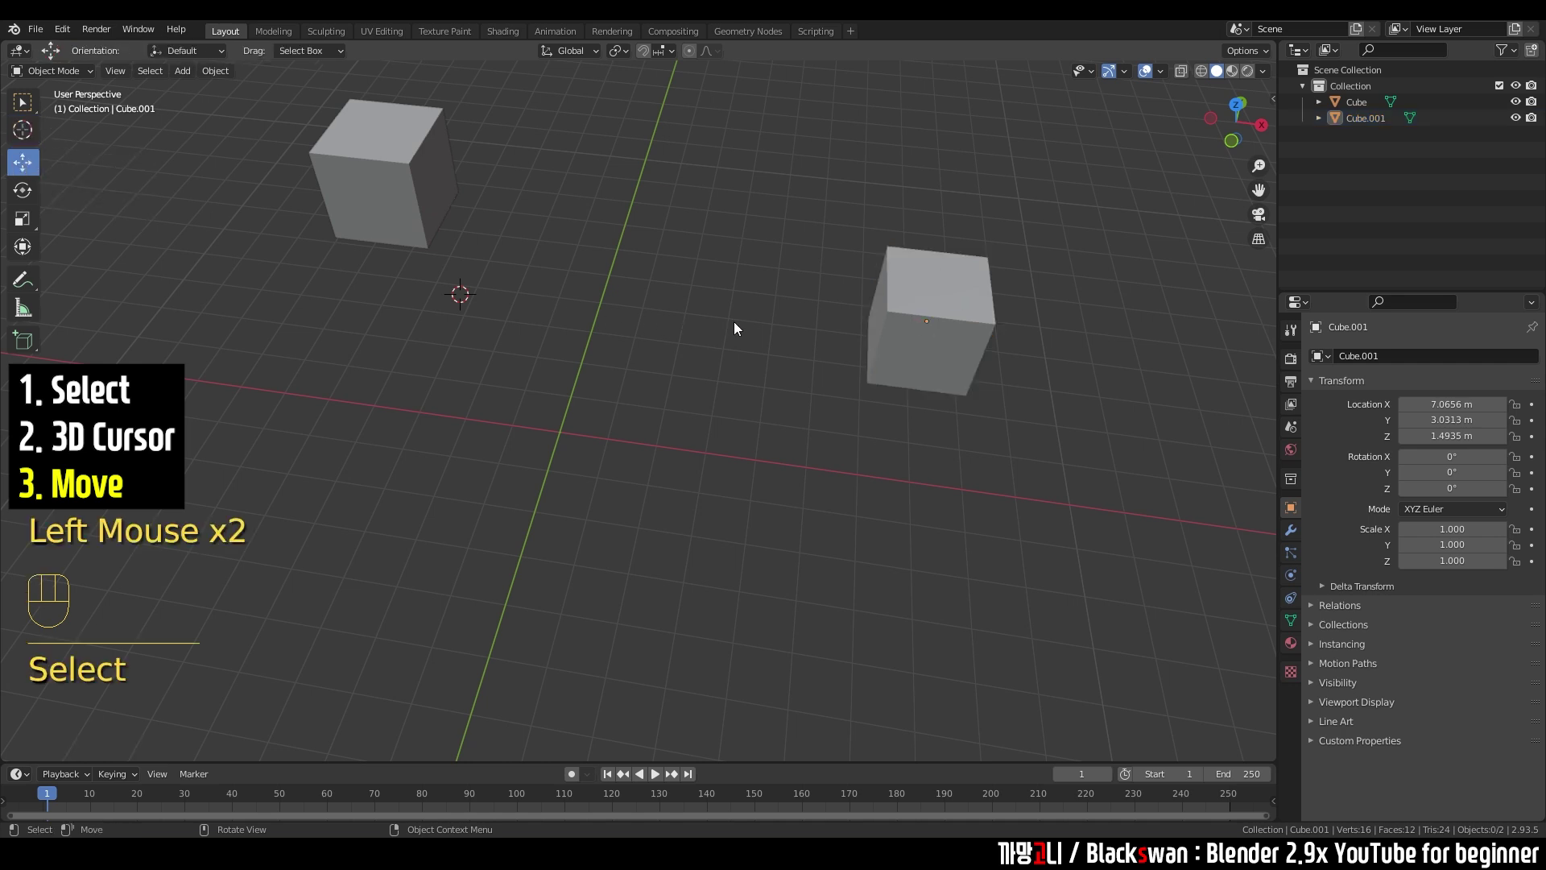
{"action": "middle_click_drag", "start_coordinate": [779, 317], "coordinate": [610, 312], "text": "shift"}
{"action": "left_click", "coordinate": [654, 301]}
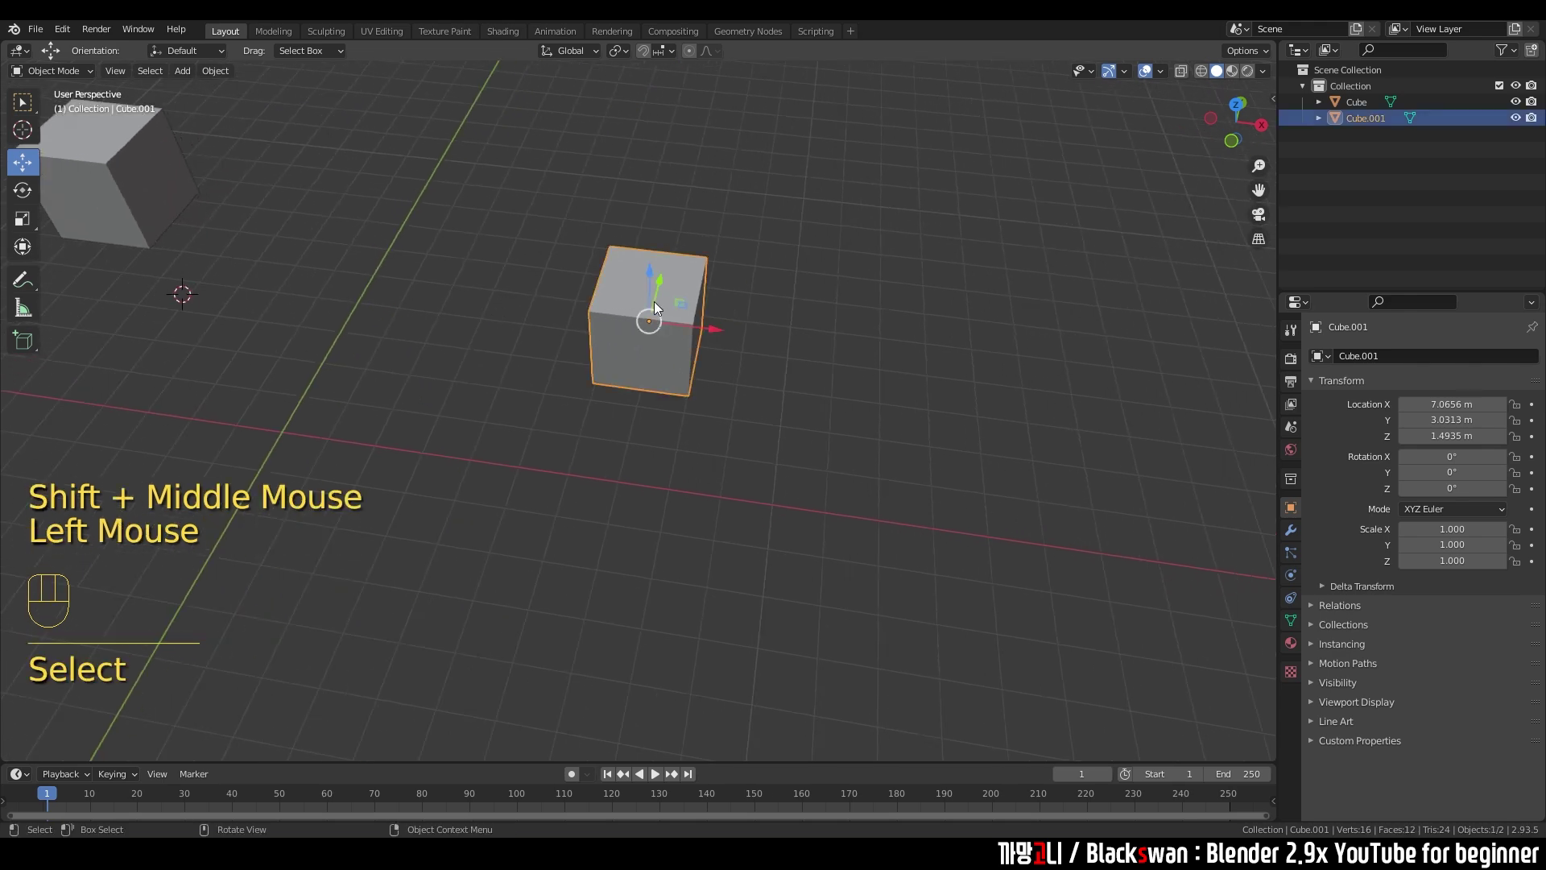
{"action": "scroll", "coordinate": [654, 301], "scroll_direction": "up", "scroll_amount": 2}
{"action": "middle_click_drag", "start_coordinate": [702, 301], "coordinate": [709, 263]}
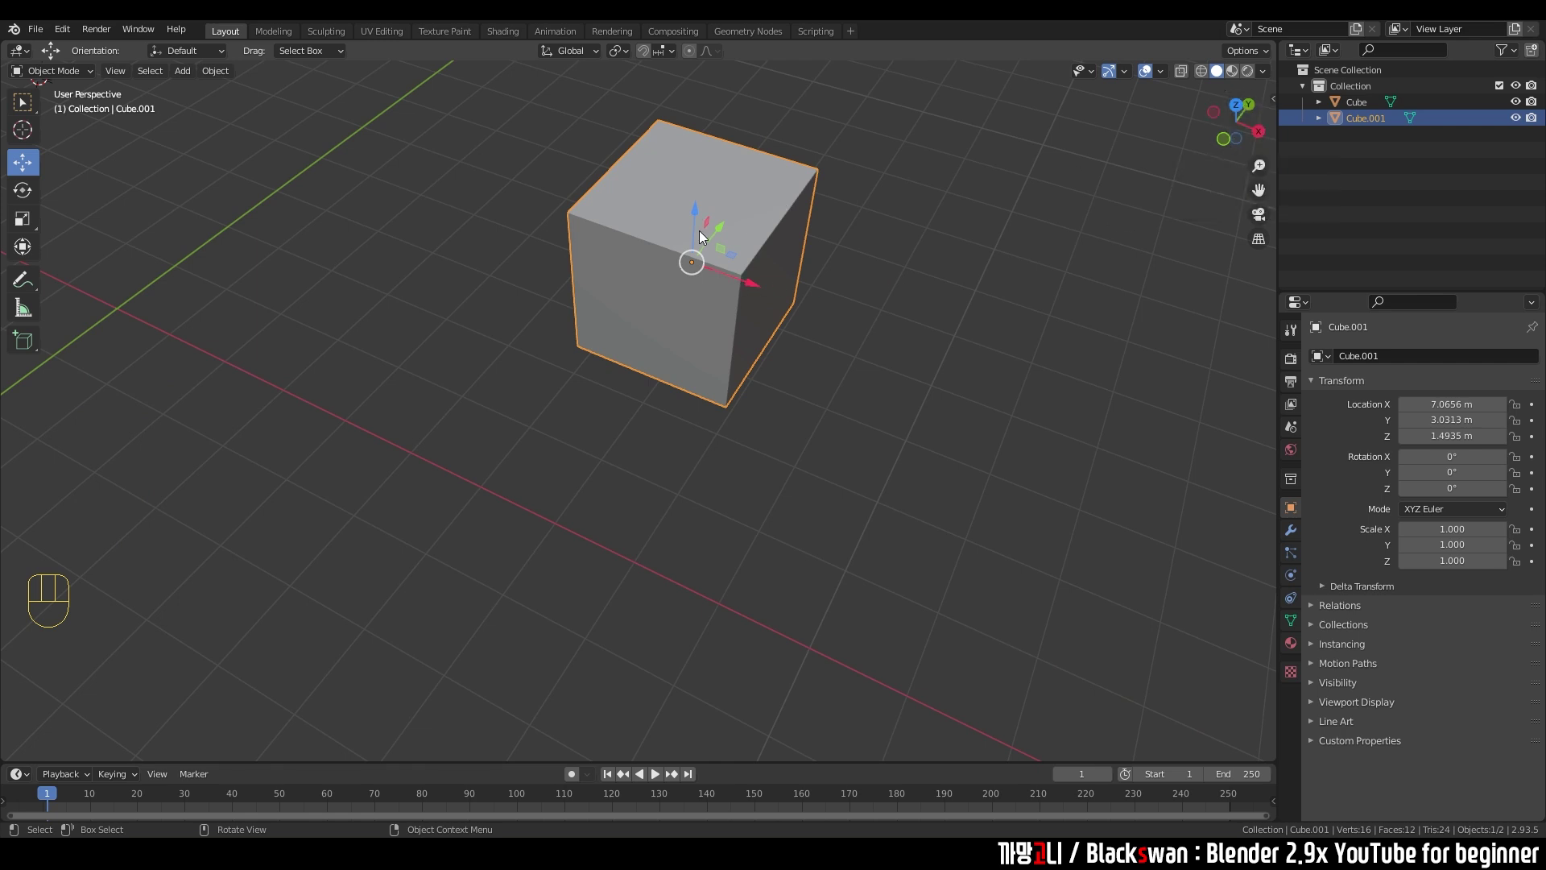
- Move the cube with the gizmo along X to about 8.88 m and along Z to about 1.43 m
{"action": "left_click_drag", "start_coordinate": [752, 283], "coordinate": [863, 435]}
{"action": "middle_click_drag", "start_coordinate": [863, 435], "coordinate": [872, 337]}
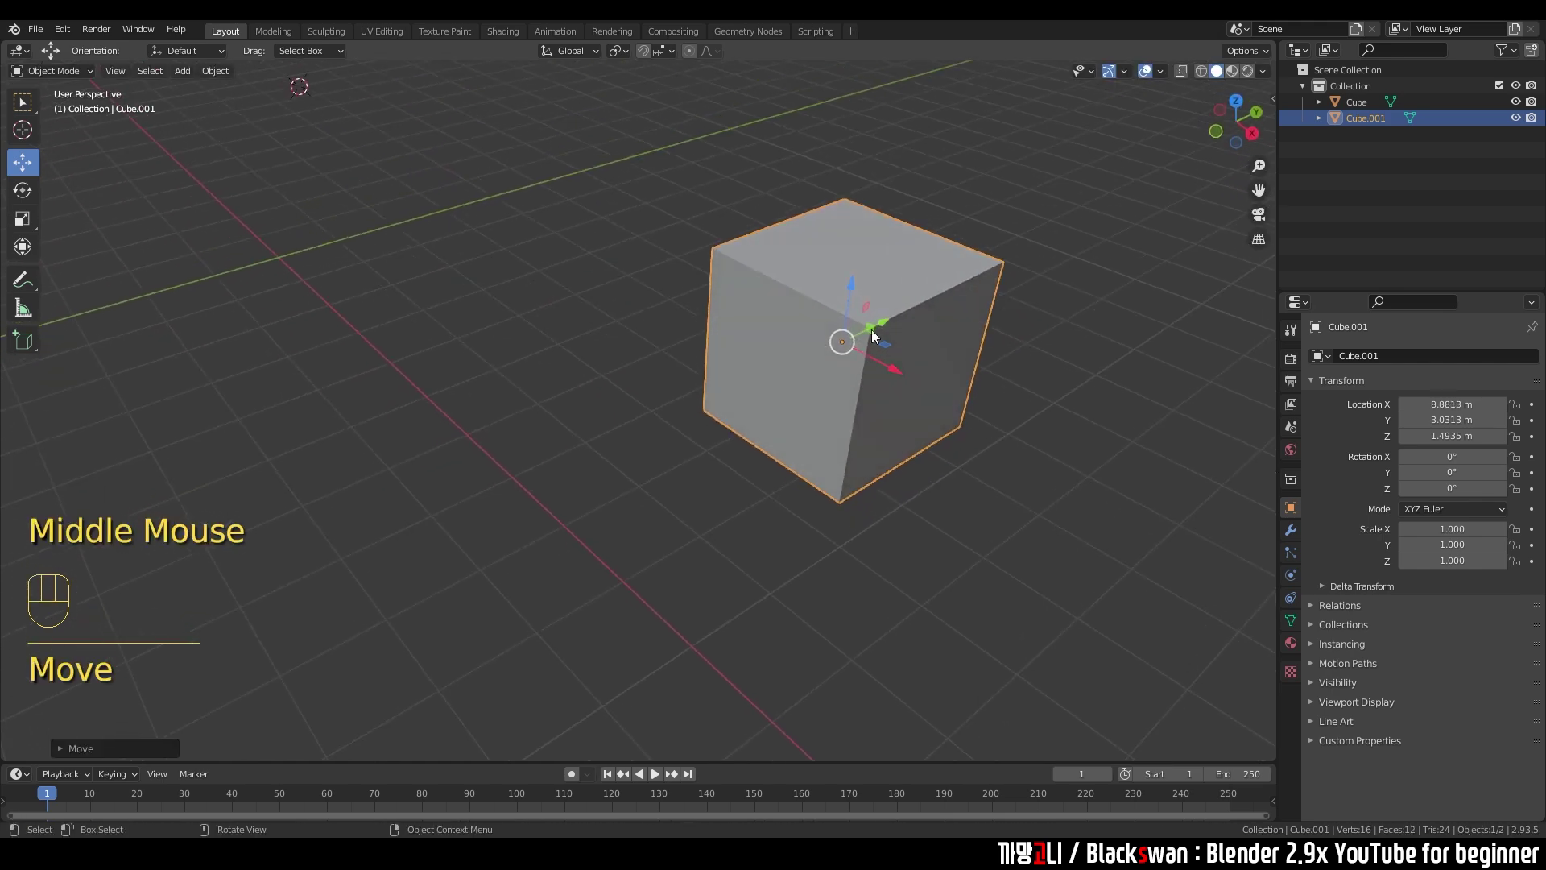
{"action": "left_click_drag", "start_coordinate": [852, 288], "coordinate": [889, 295]}
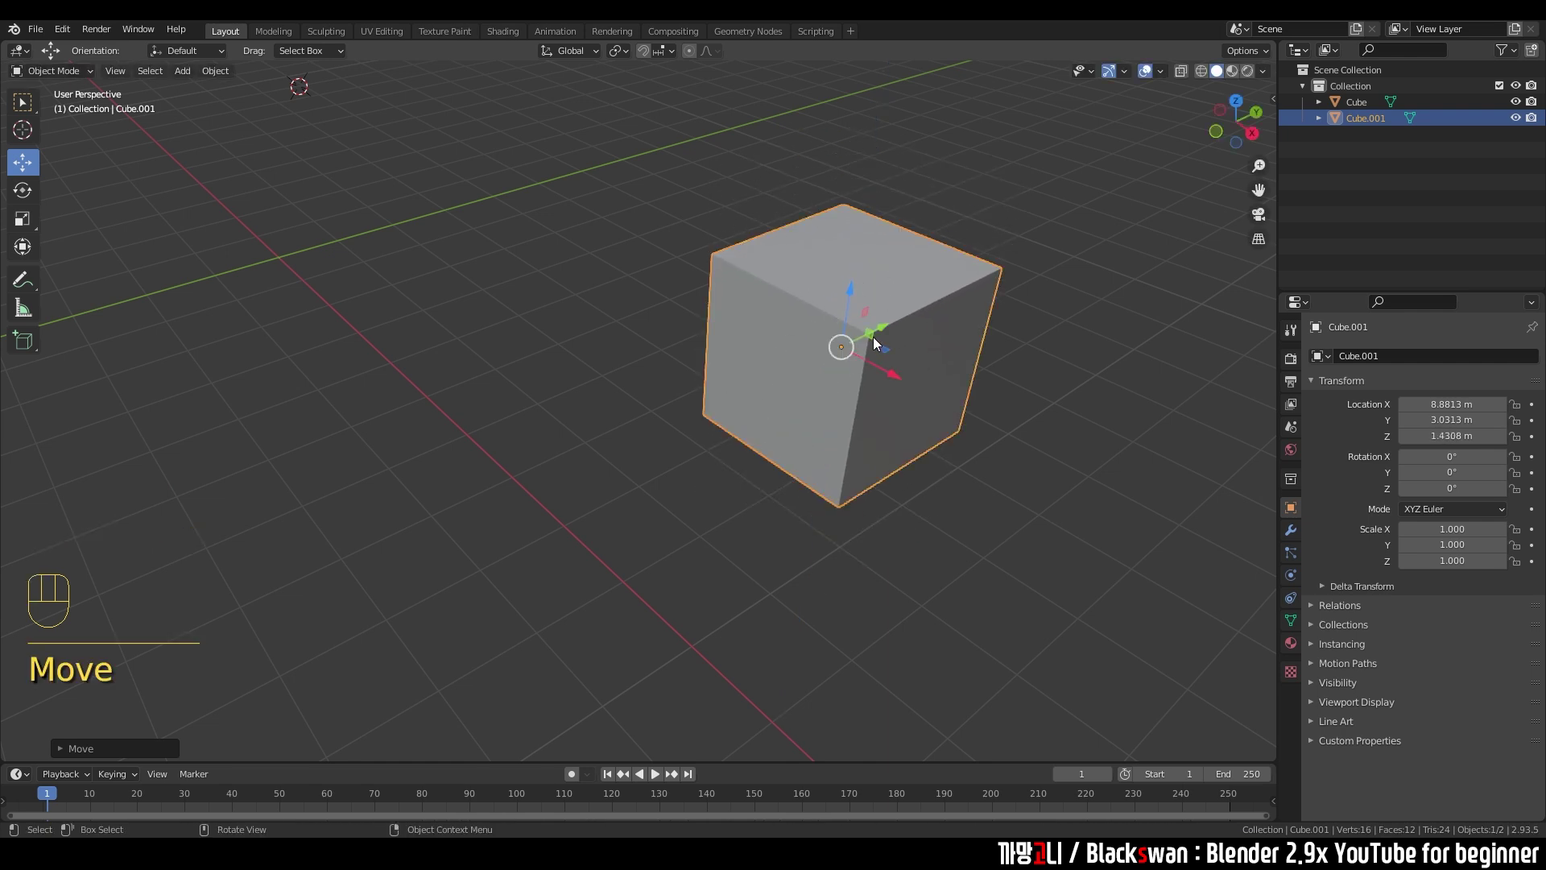
{"action": "middle_click_drag", "start_coordinate": [886, 377], "coordinate": [899, 409]}
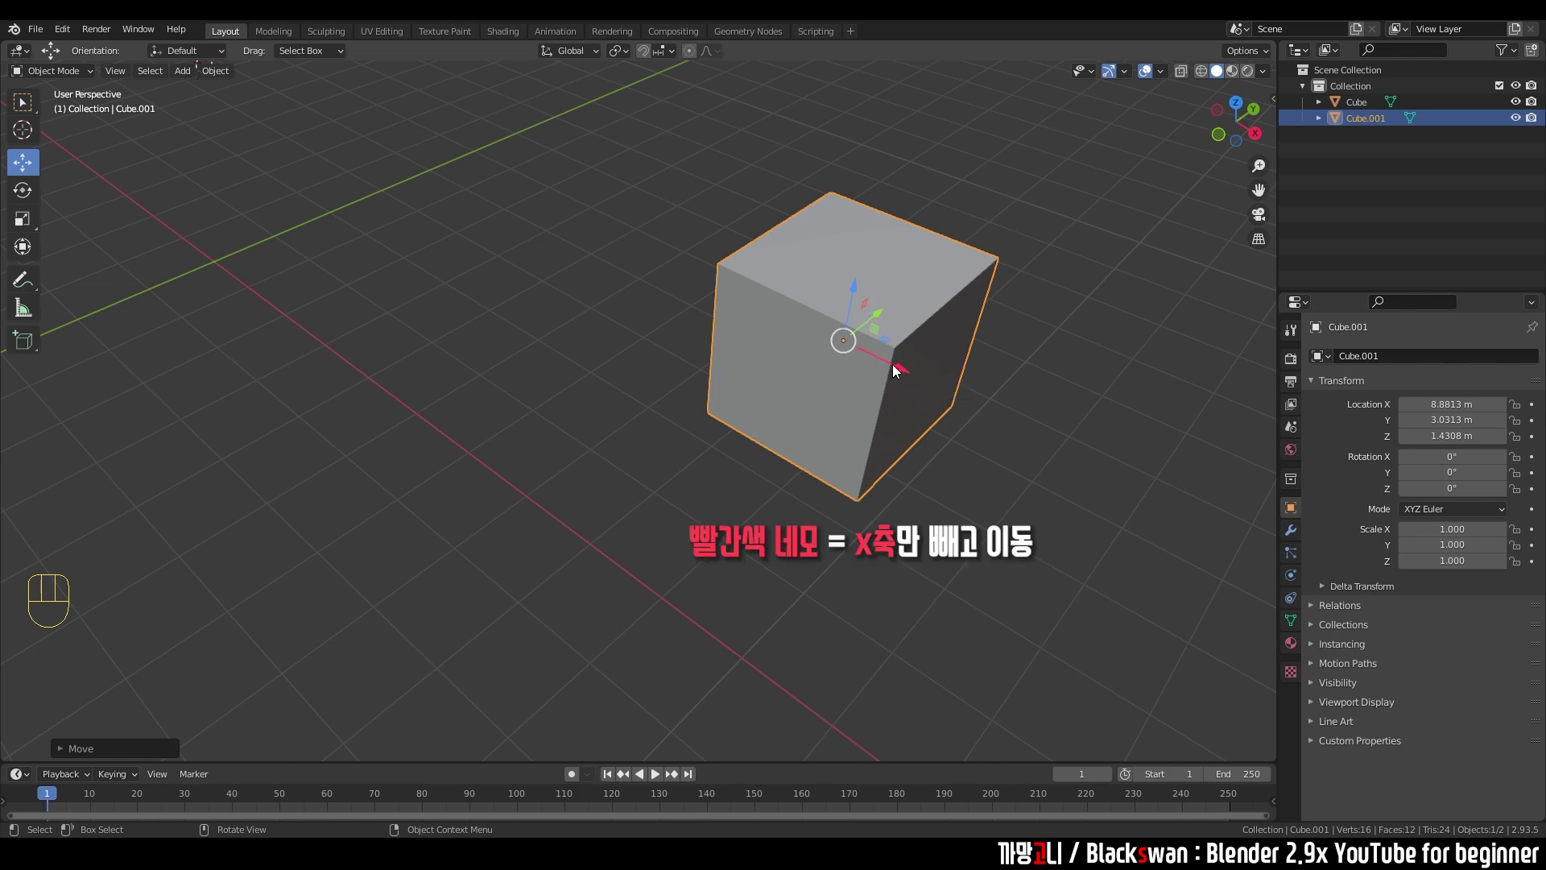
{"action": "scroll", "coordinate": [805, 399], "scroll_direction": "down", "scroll_amount": 1}
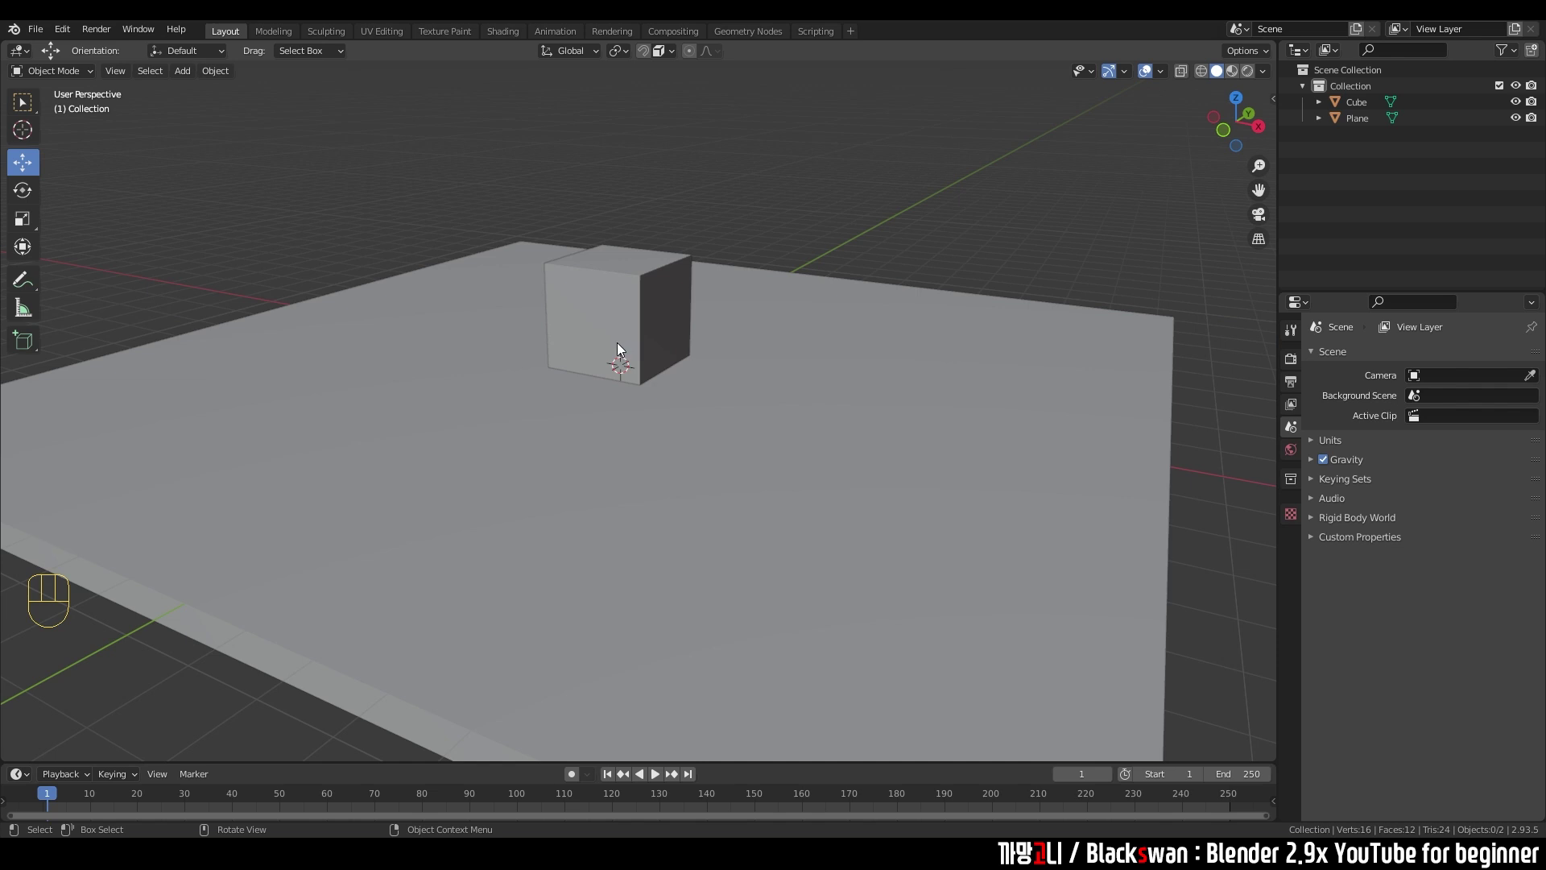
- Select the cube on the slab, try raising it along Z, and slide it within the XY plane to about X -0.74 m, Y -1.10 m
{"action": "scroll", "coordinate": [617, 342], "scroll_direction": "up", "scroll_amount": 1}
{"action": "left_click", "coordinate": [644, 285]}
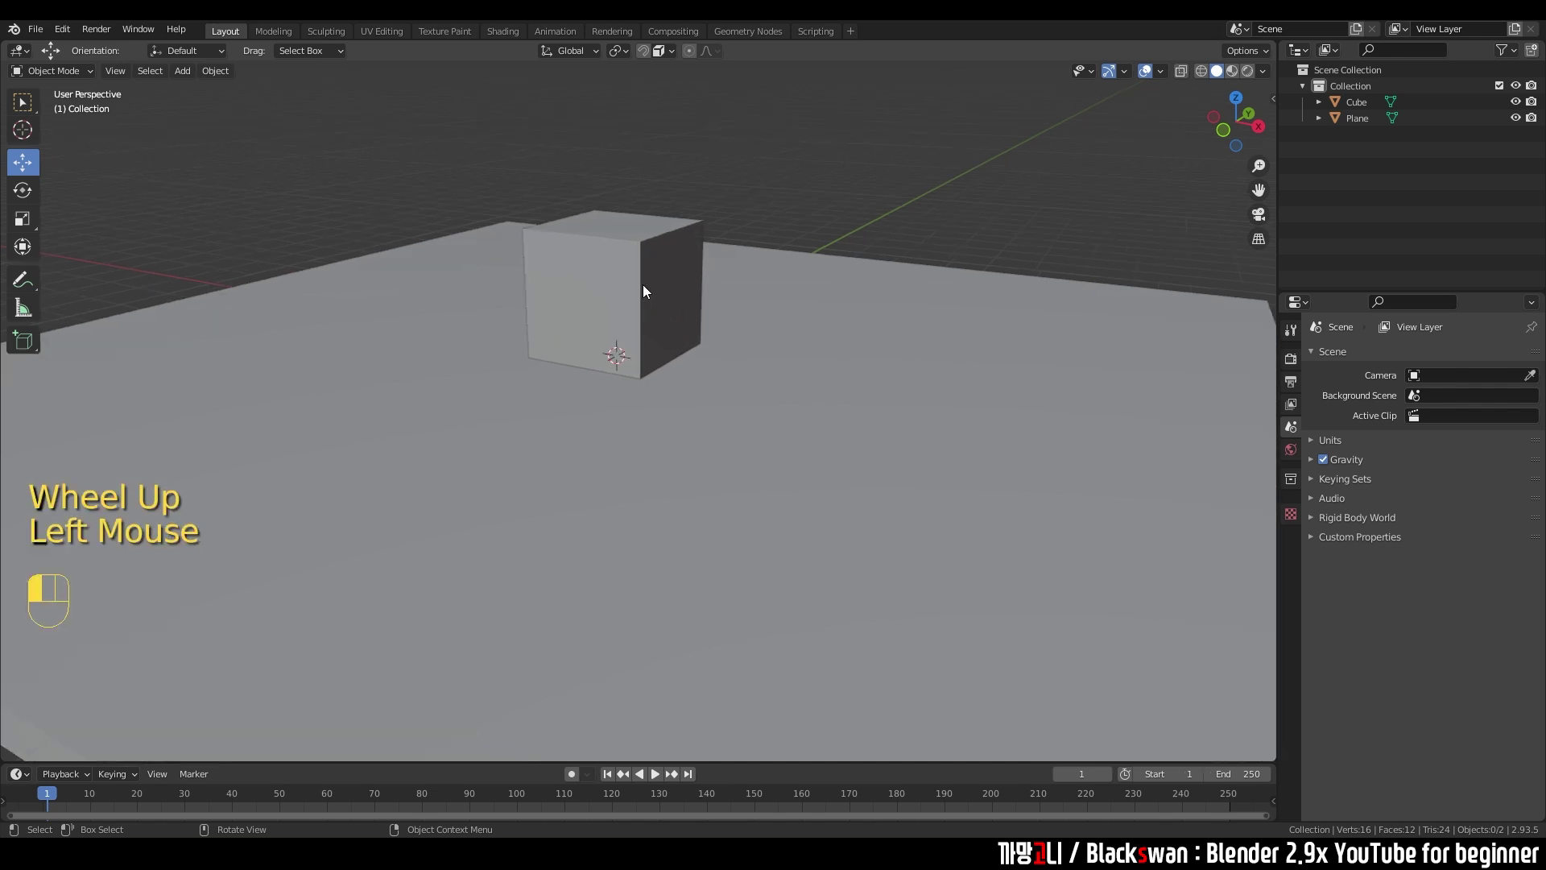
{"action": "middle_click_drag", "start_coordinate": [665, 384], "coordinate": [754, 403], "text": "shift"}
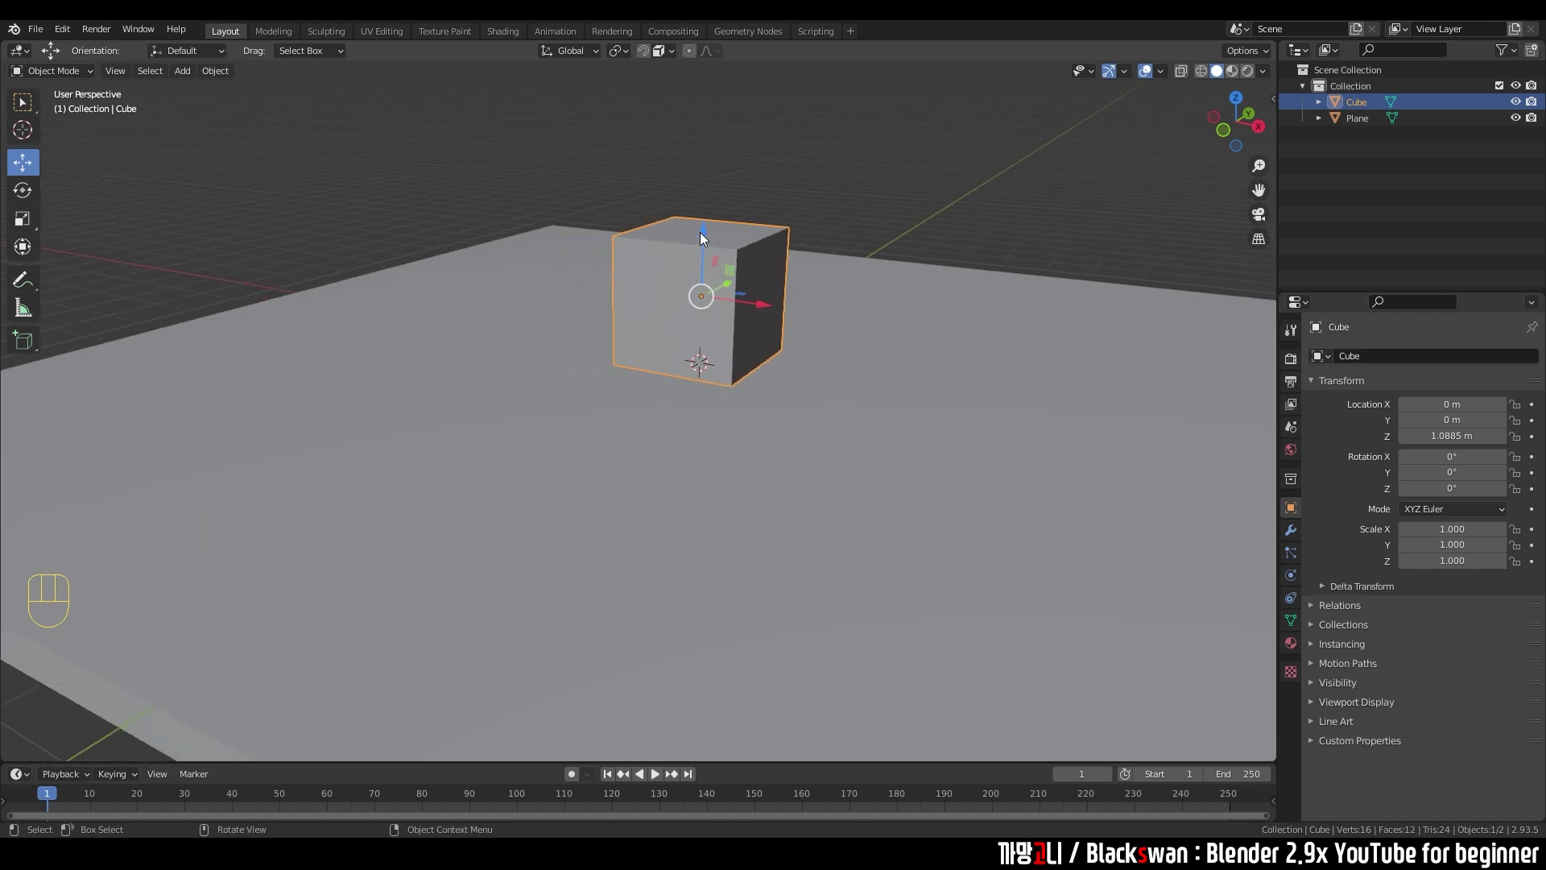
{"action": "left_click_drag", "start_coordinate": [703, 232], "coordinate": [739, 162]}
{"action": "key", "text": "ctrl+z"}
{"action": "middle_click_drag", "start_coordinate": [738, 162], "coordinate": [752, 296]}
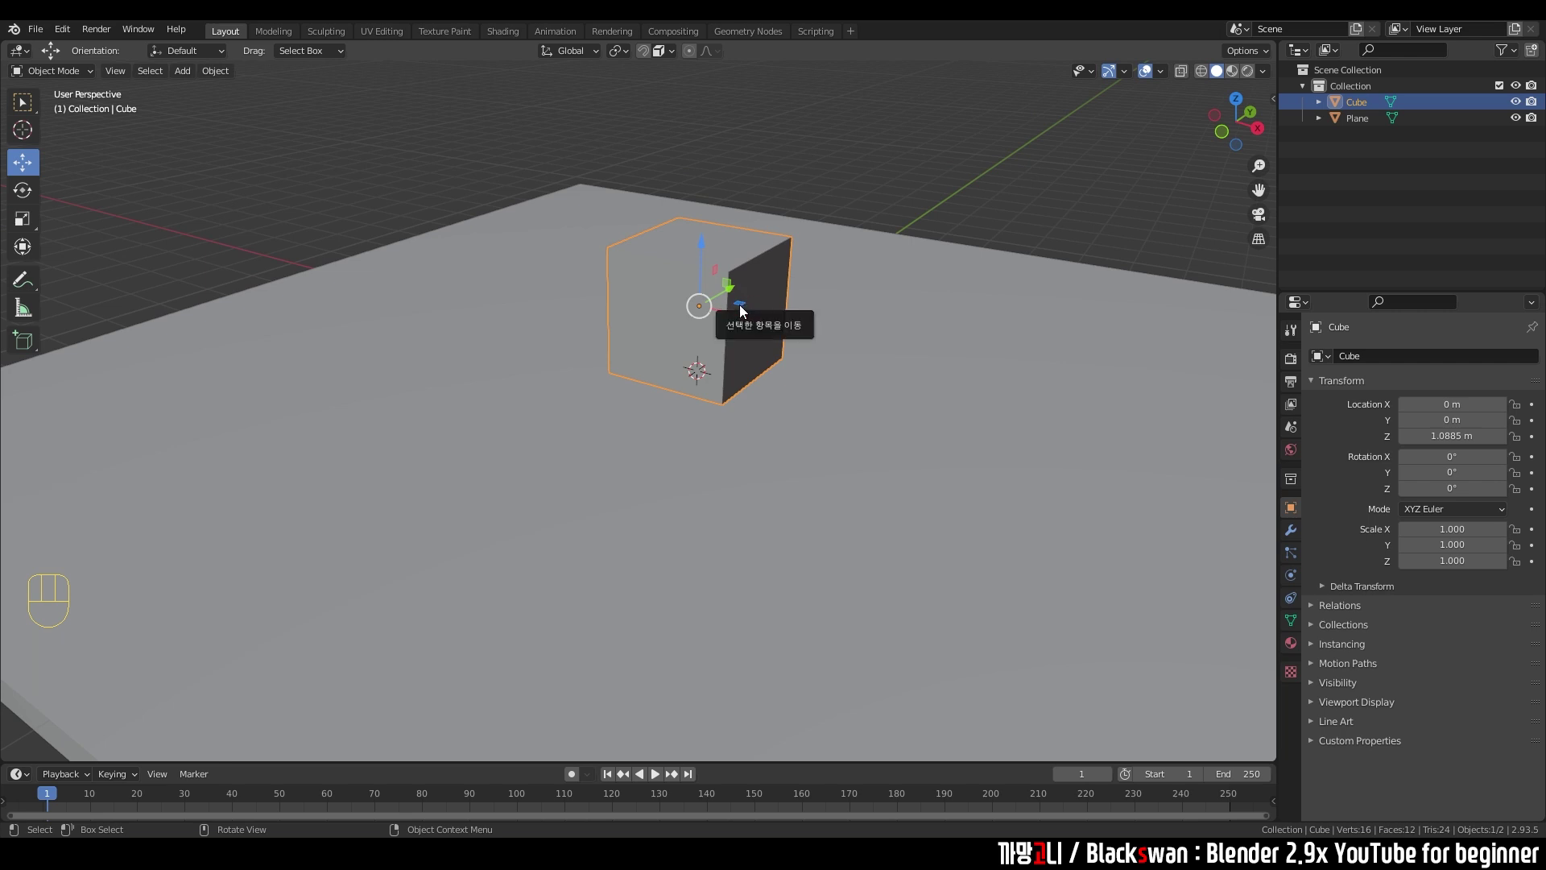
{"action": "left_click_drag", "start_coordinate": [741, 311], "coordinate": [652, 419]}
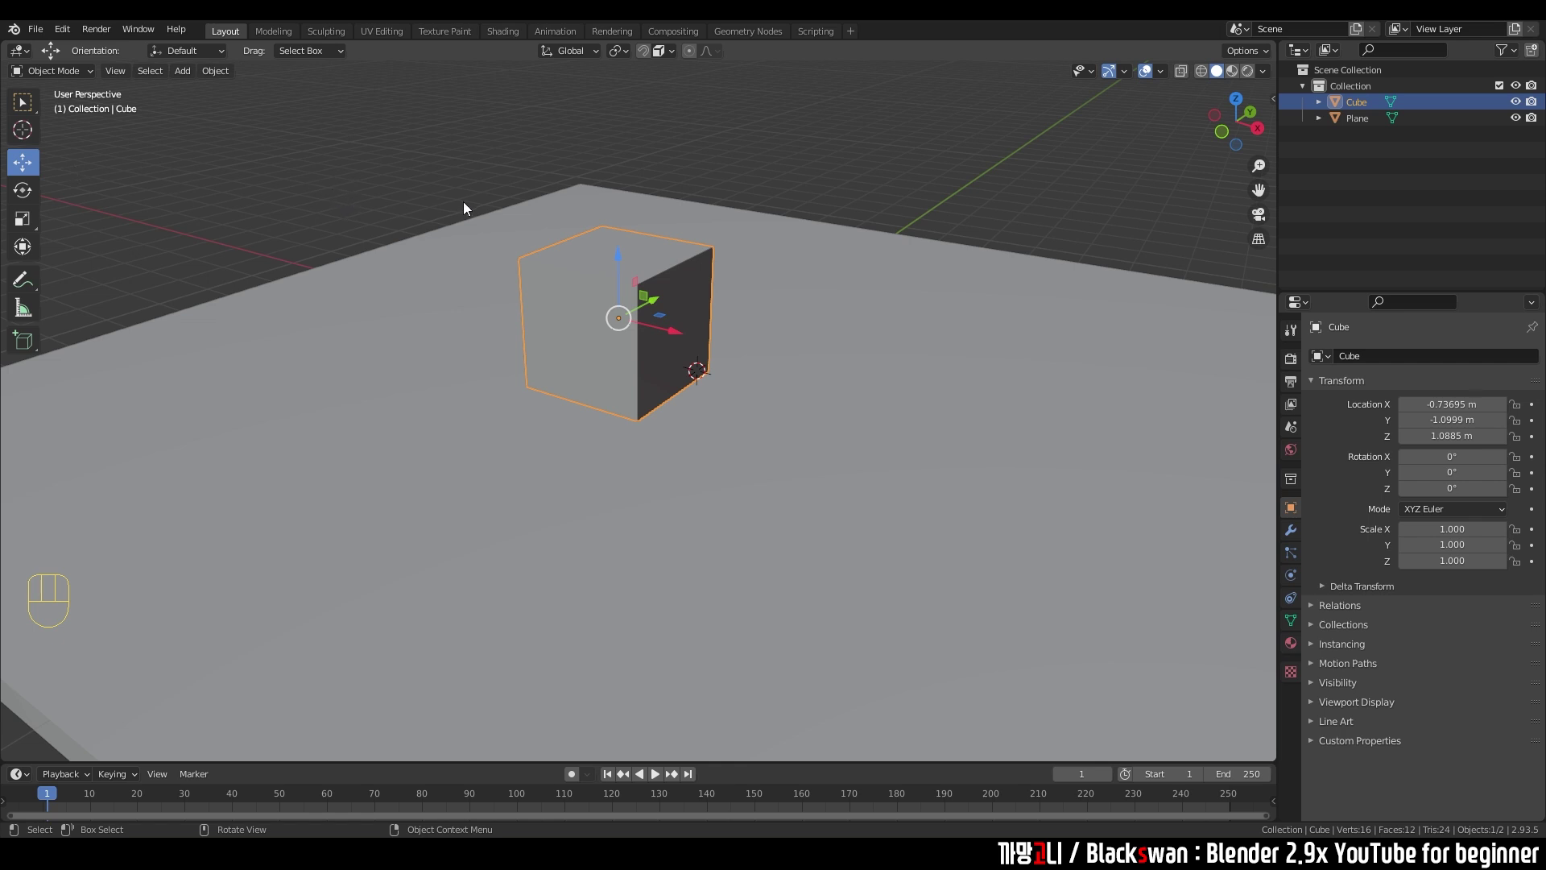
- Try grabbing the cube freely with the Move tool active, and try it again after switching to Select Box and reselecting the cube
{"action": "key", "text": "g"}
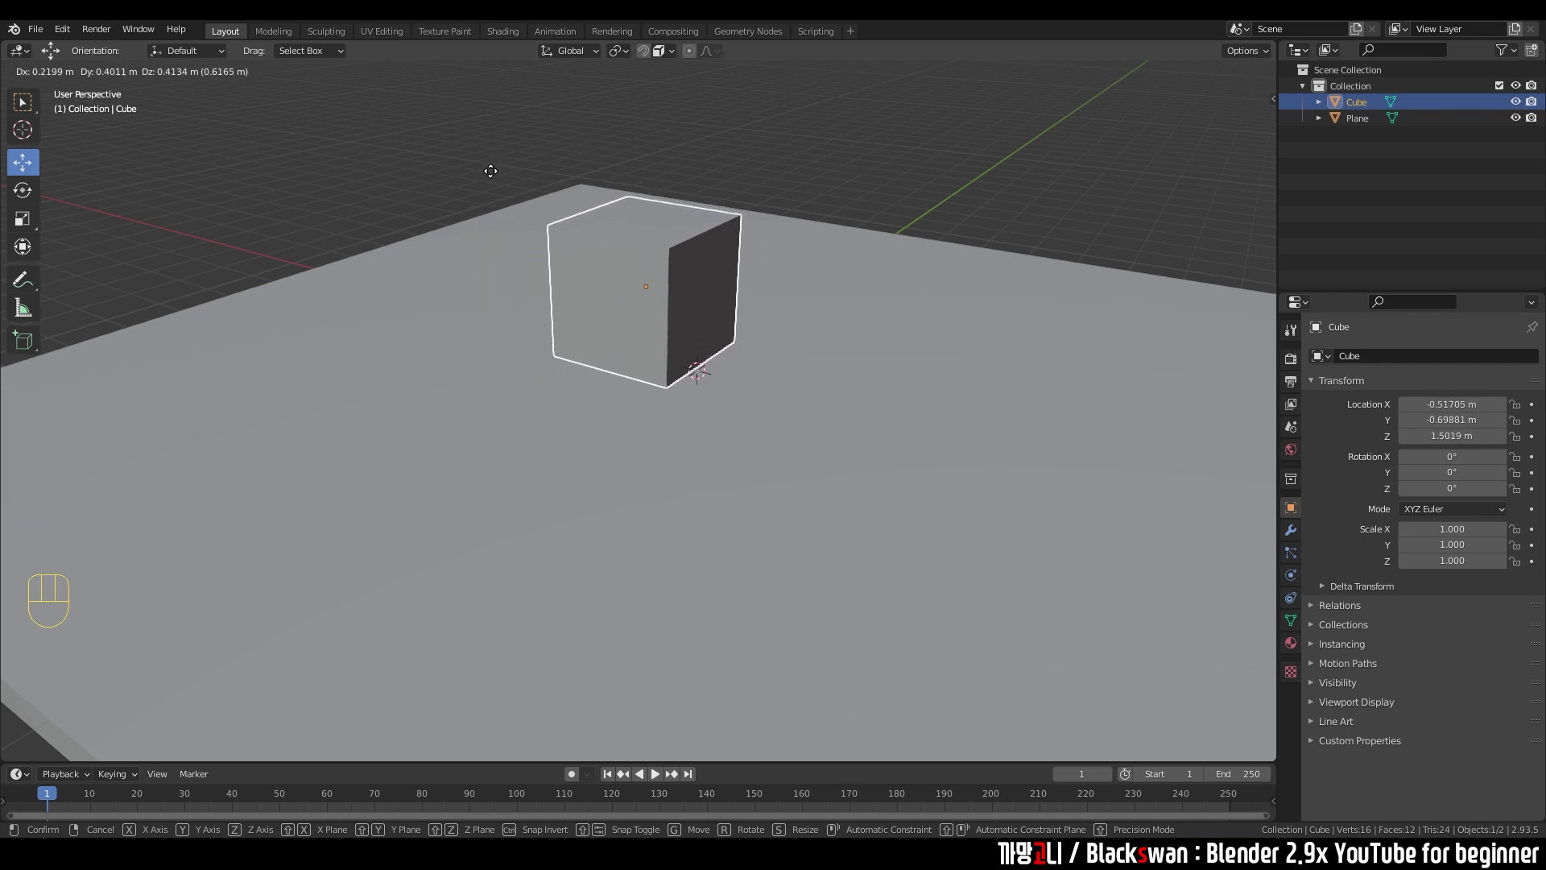
{"action": "left_click", "coordinate": [490, 174]}
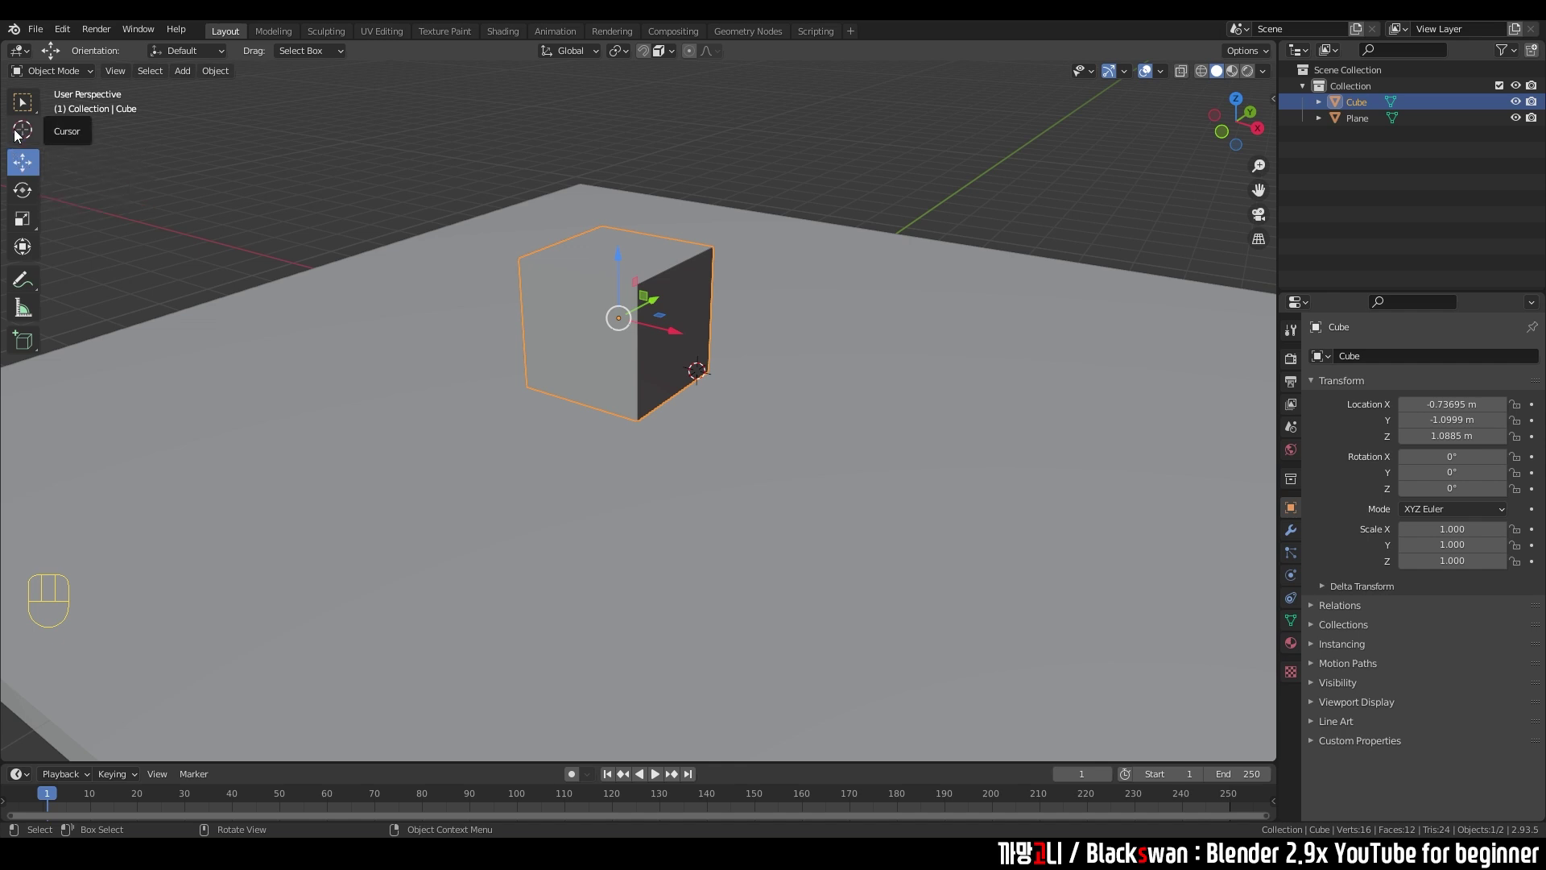
{"action": "left_click", "coordinate": [22, 105]}
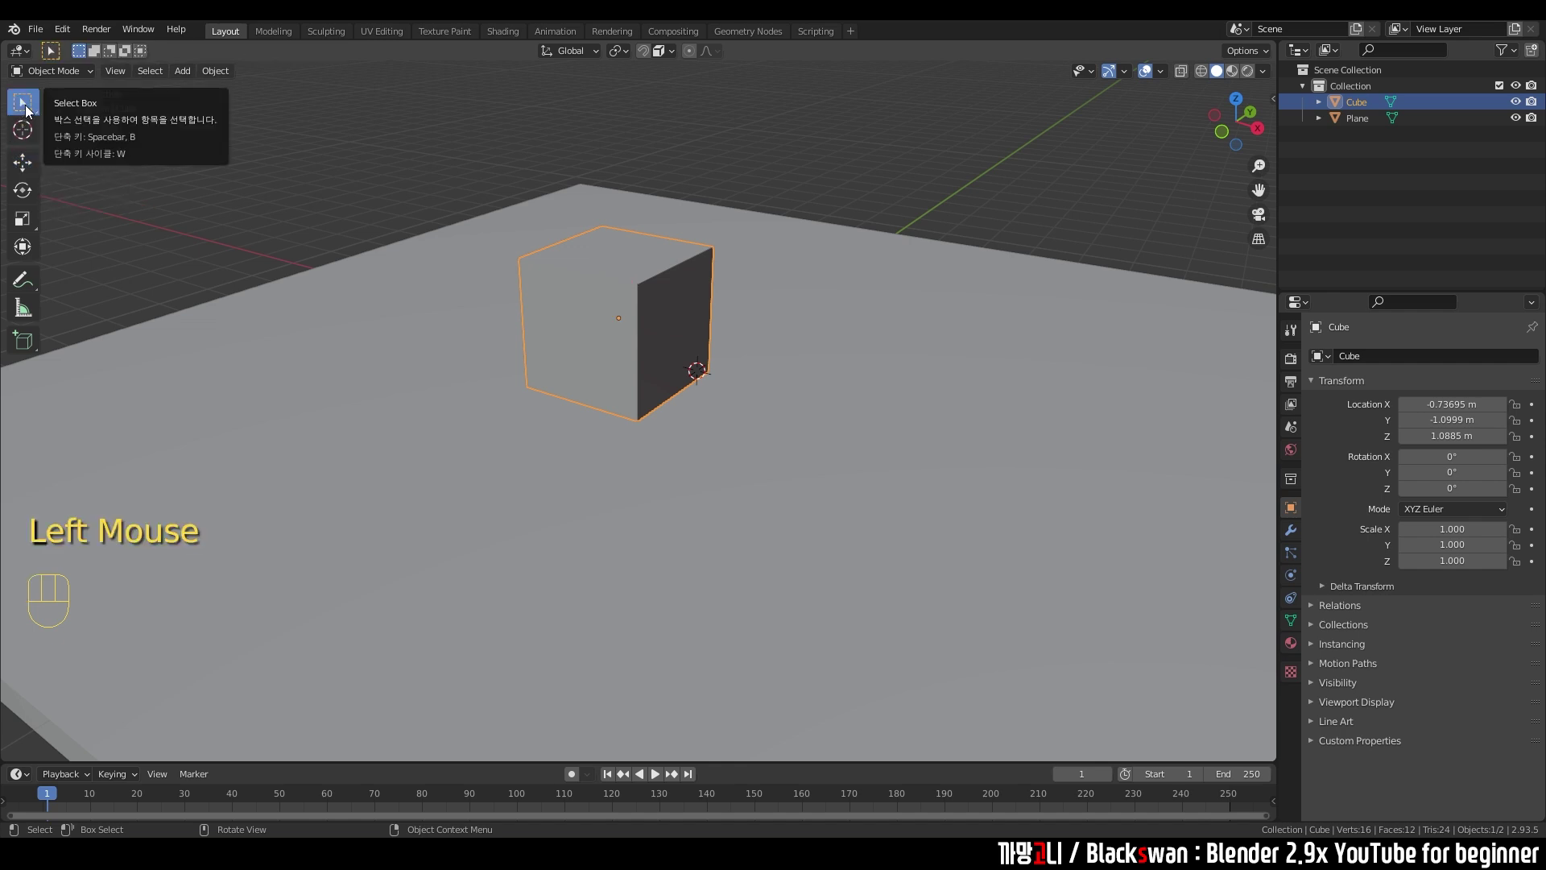
{"action": "left_click", "coordinate": [409, 159]}
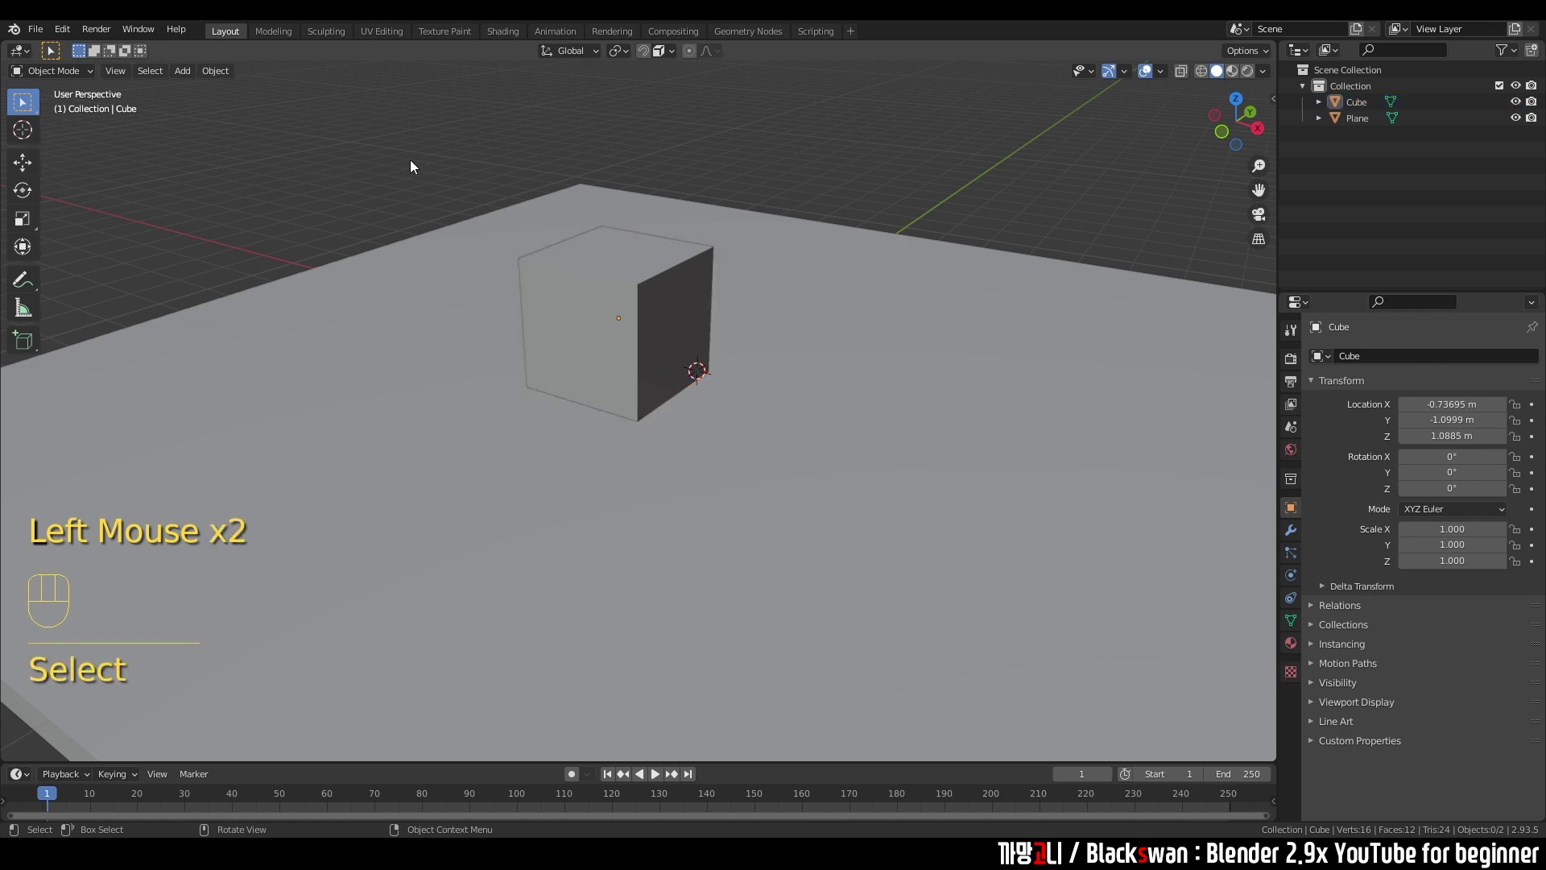
{"action": "left_click", "coordinate": [620, 301]}
{"action": "key", "text": "g"}
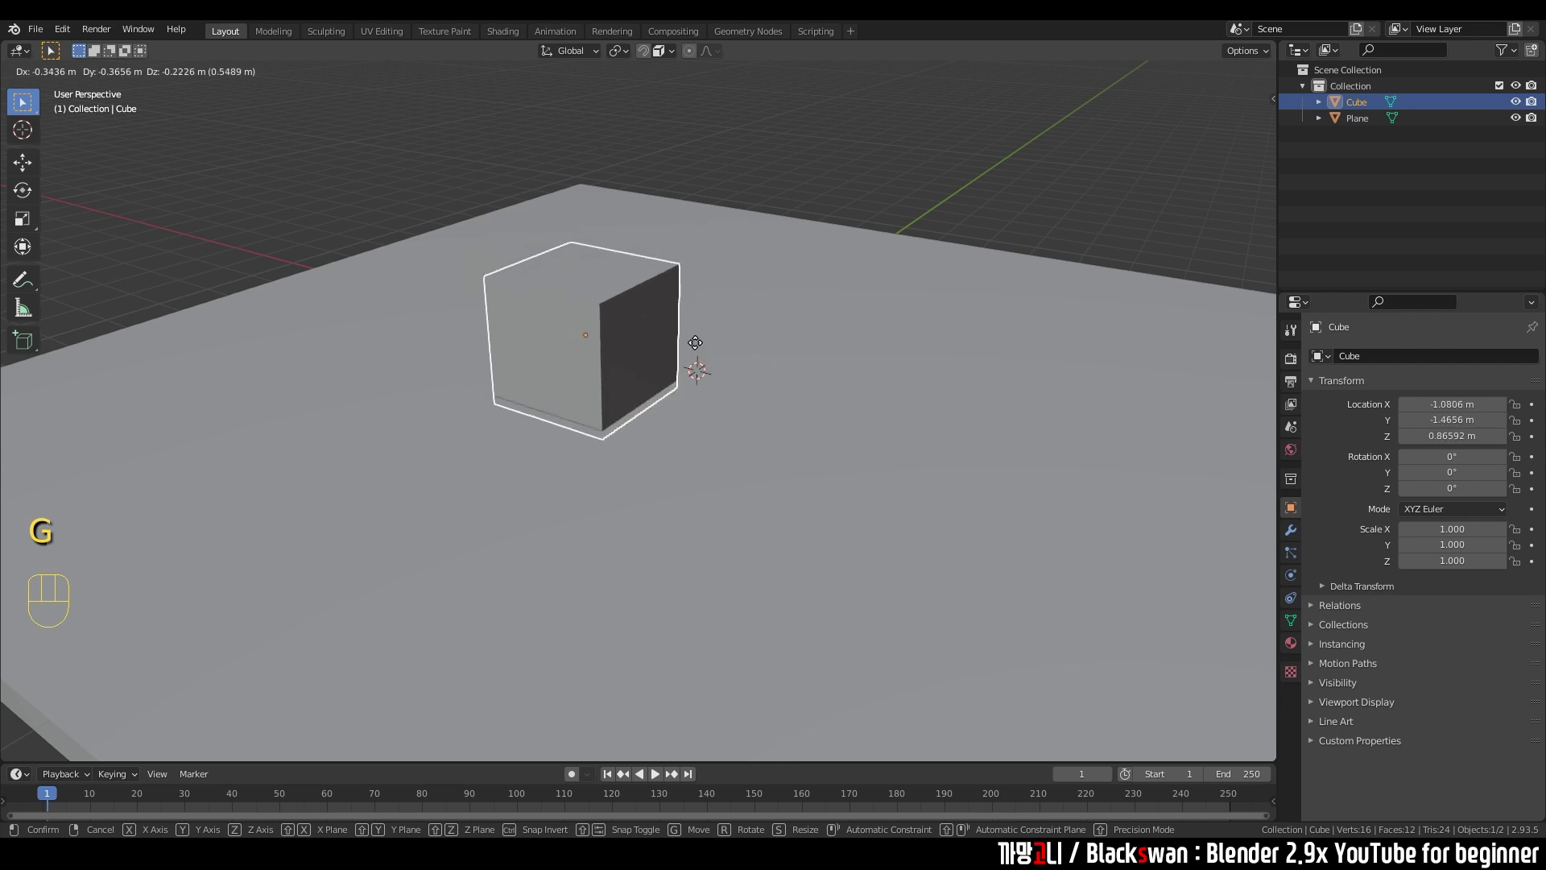
{"action": "left_click", "coordinate": [665, 366]}
- Duplicate the cube along the X axis to about X 2.42 m and delete the copy
{"action": "middle_click_drag", "start_coordinate": [664, 366], "coordinate": [670, 390]}
{"action": "scroll", "coordinate": [671, 392], "scroll_direction": "down", "scroll_amount": 3}
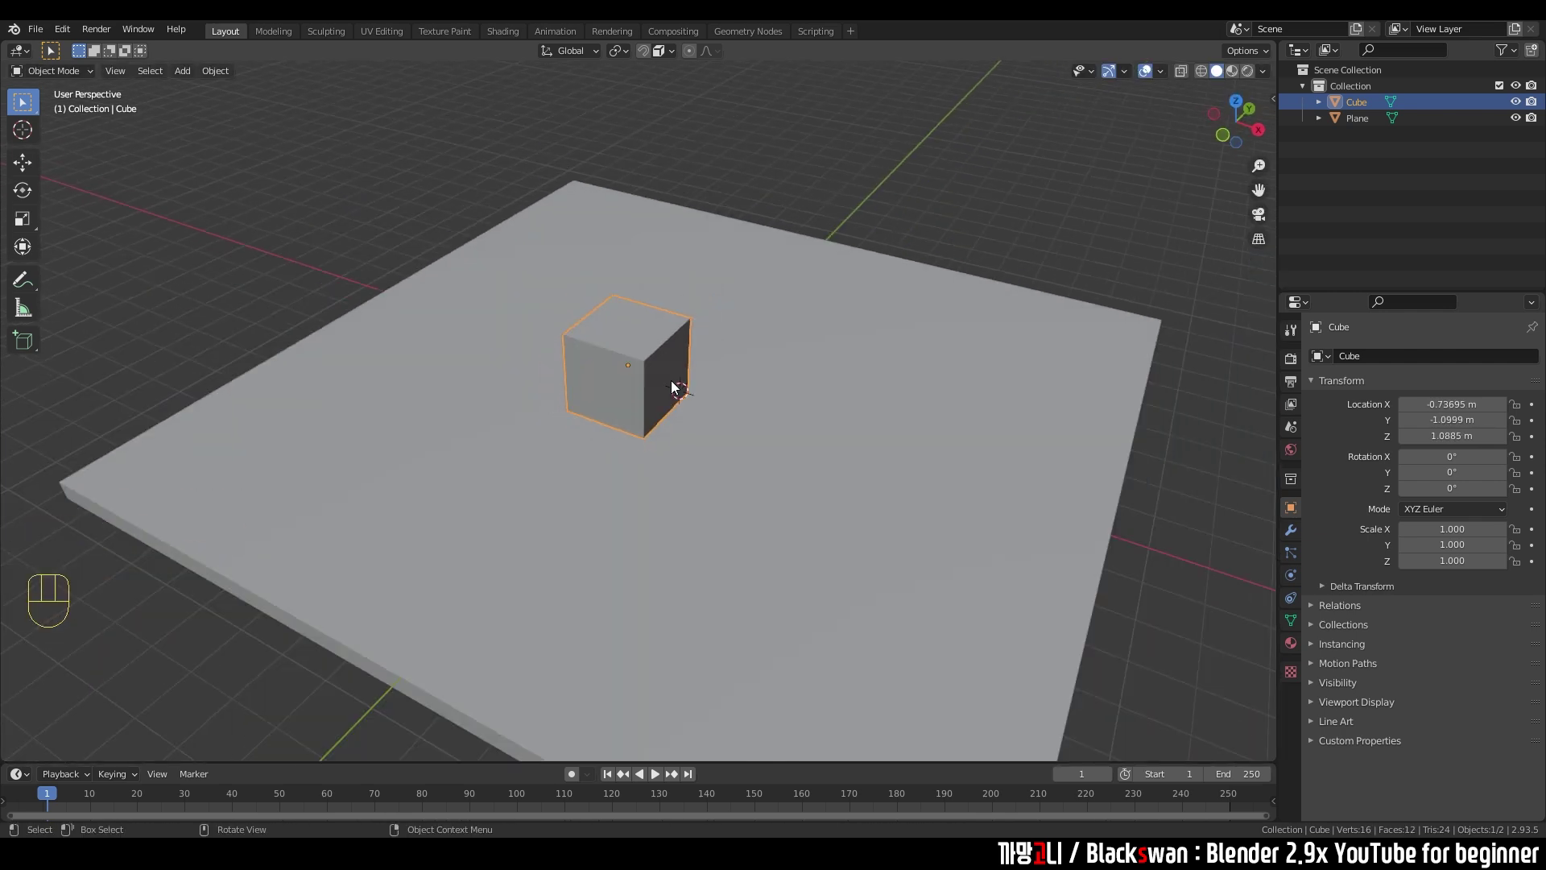
{"action": "key", "text": "shift+d"}
{"action": "key", "text": "x"}
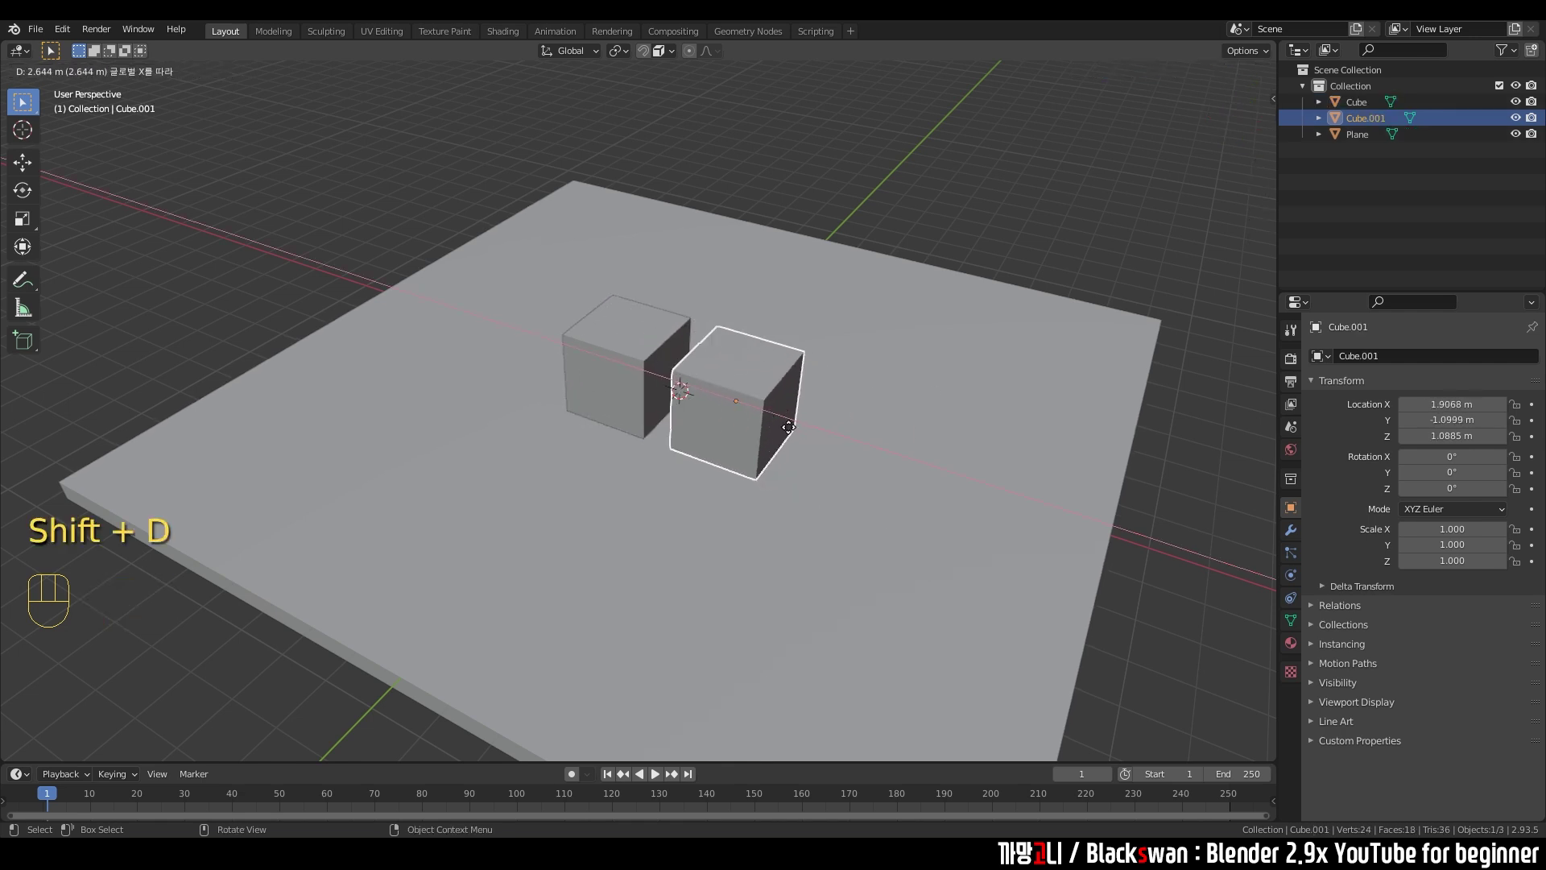
{"action": "left_click", "coordinate": [794, 452]}
{"action": "key", "text": "Escape"}
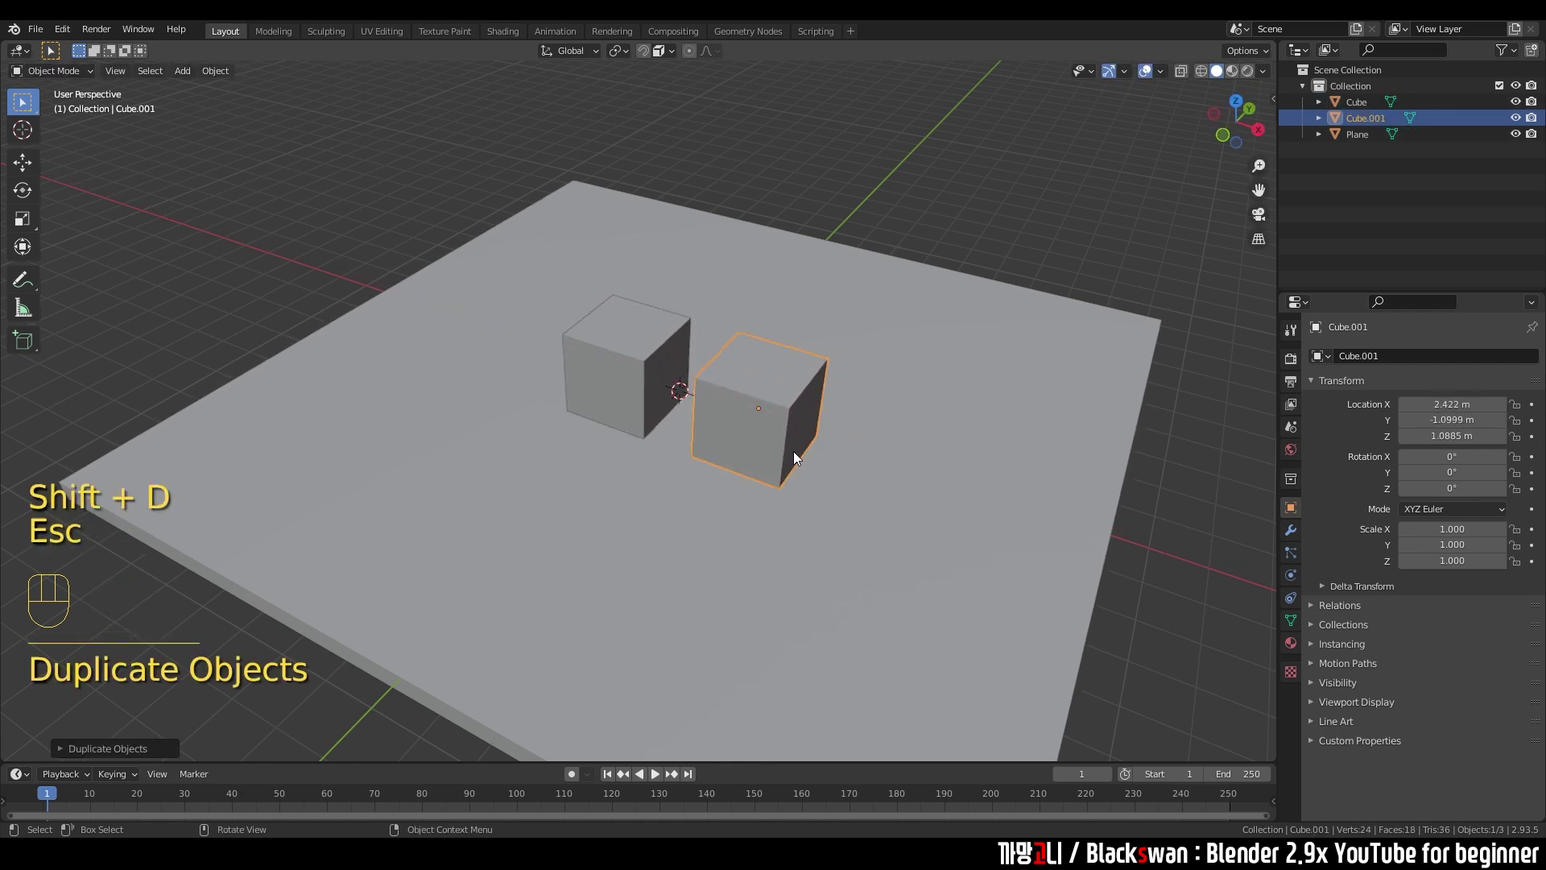
{"action": "left_click", "coordinate": [951, 239]}
{"action": "left_click", "coordinate": [746, 405]}
{"action": "key", "text": "Delete"}
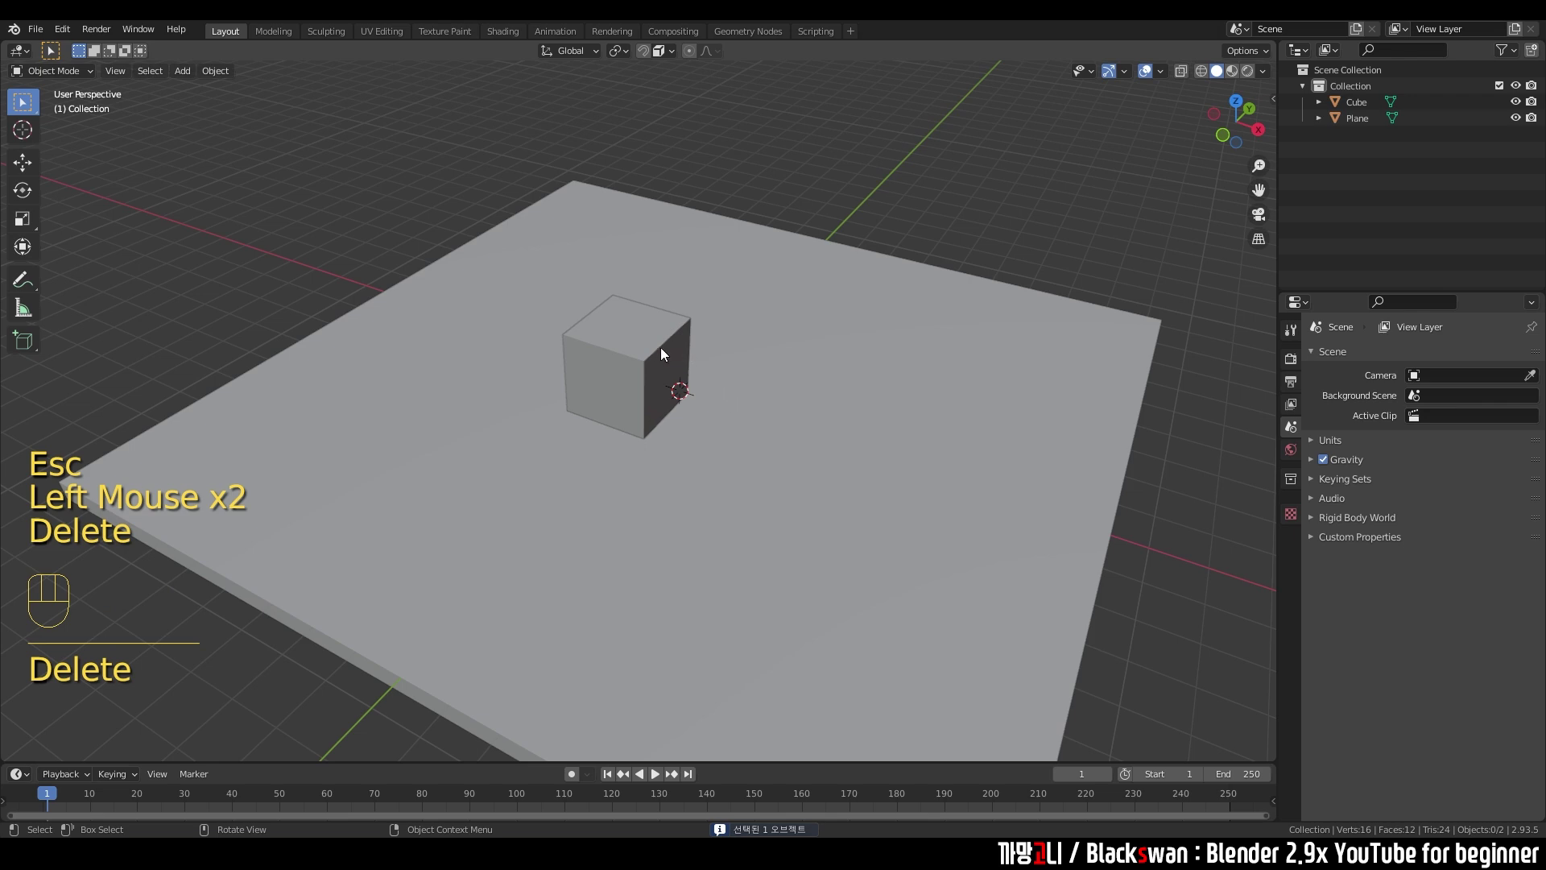
- Grab the original cube and move it along X to about -0.22 m and along Y to about 0.40 m
{"action": "left_click", "coordinate": [628, 339]}
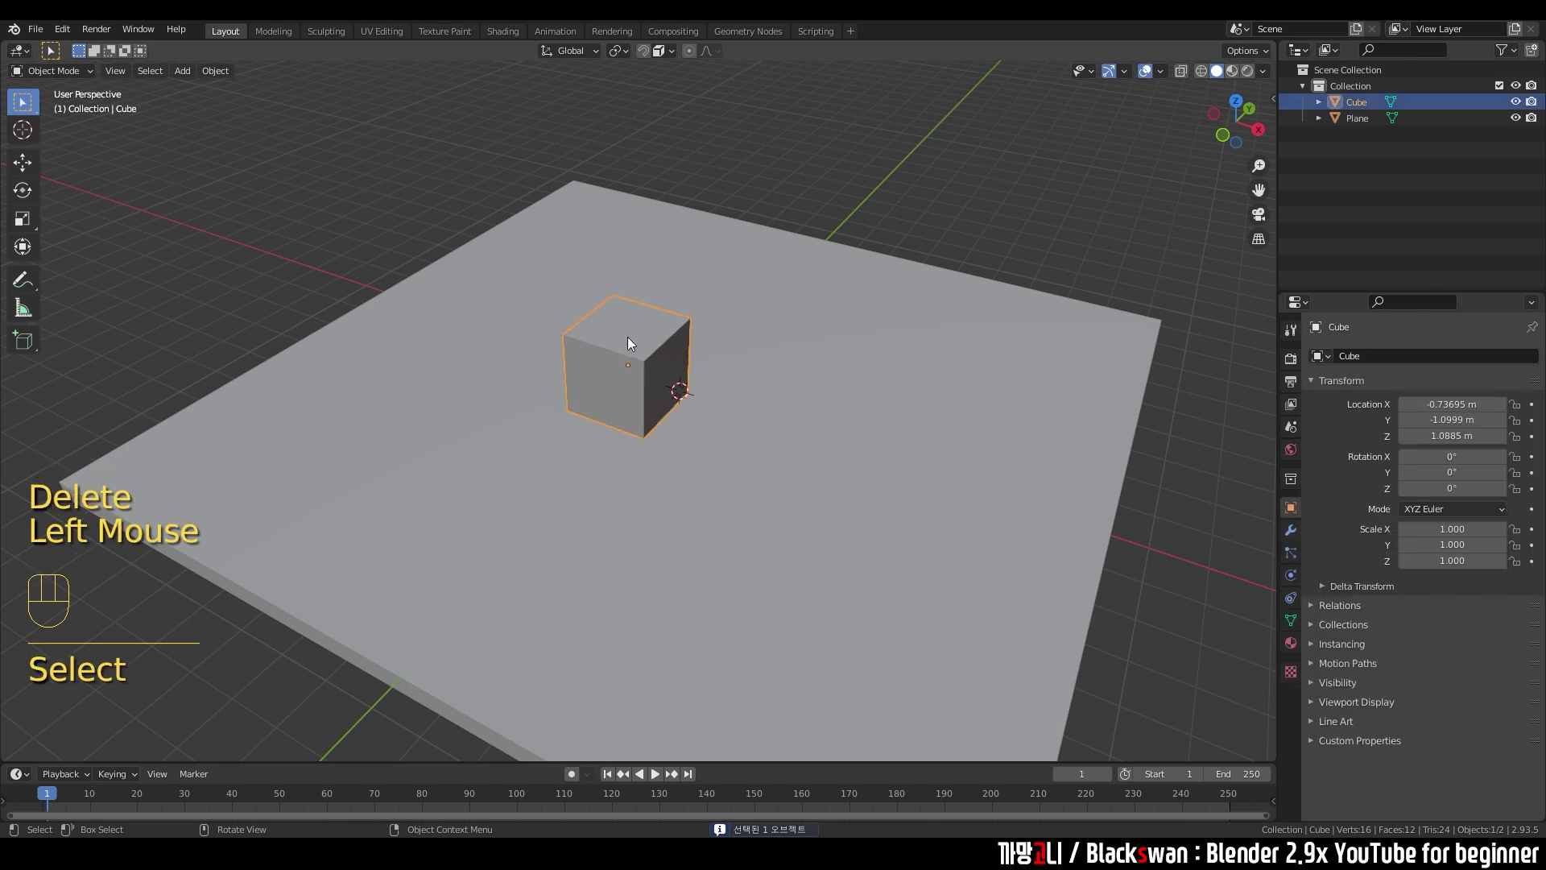
{"action": "key", "text": "g"}
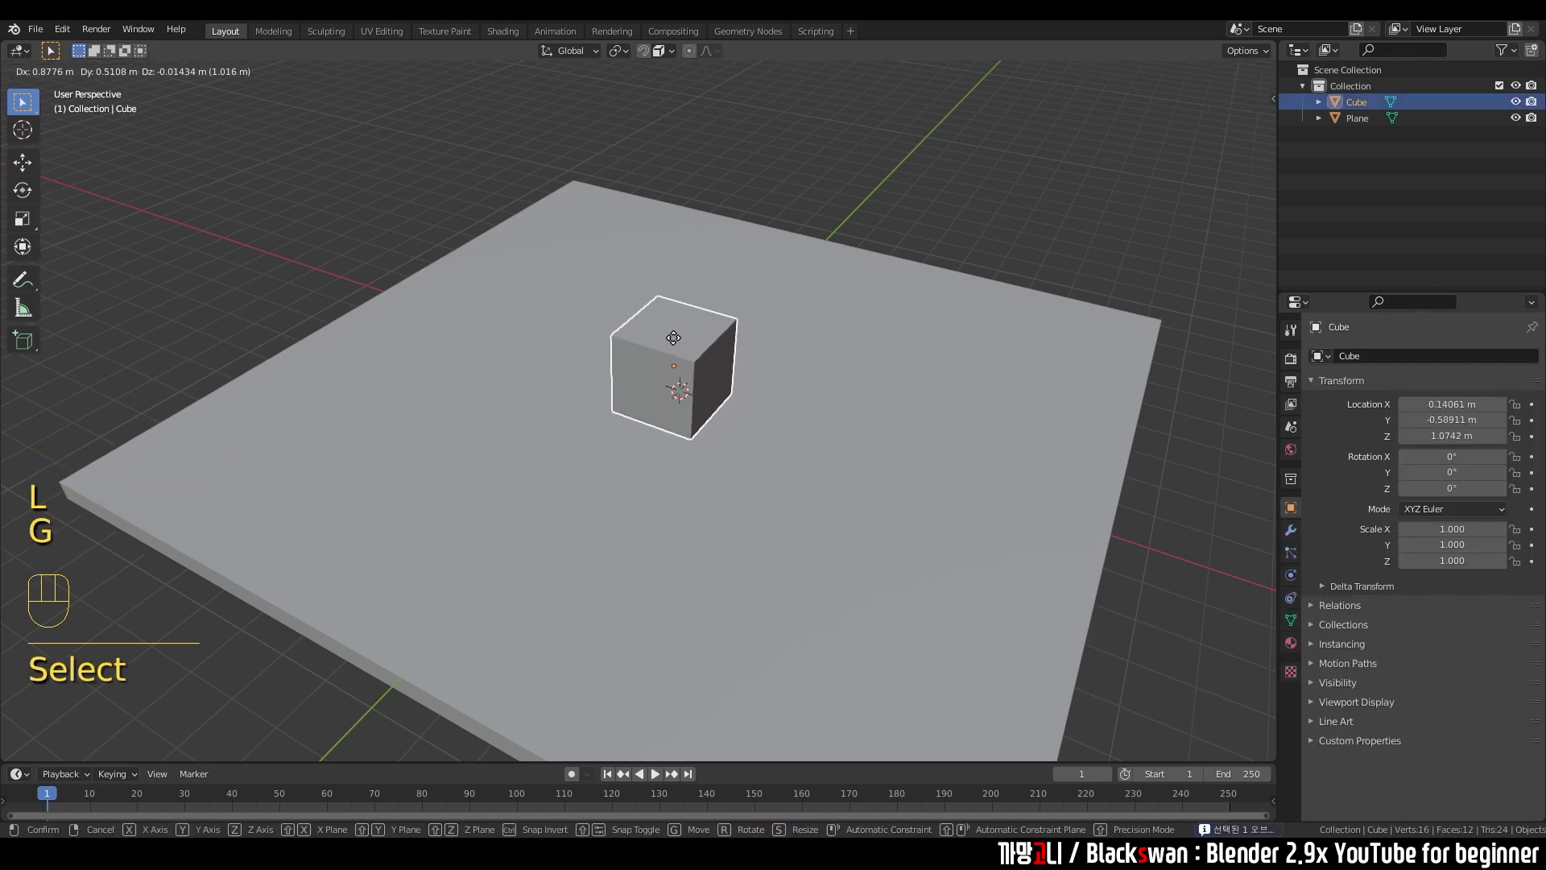
{"action": "key", "text": "x"}
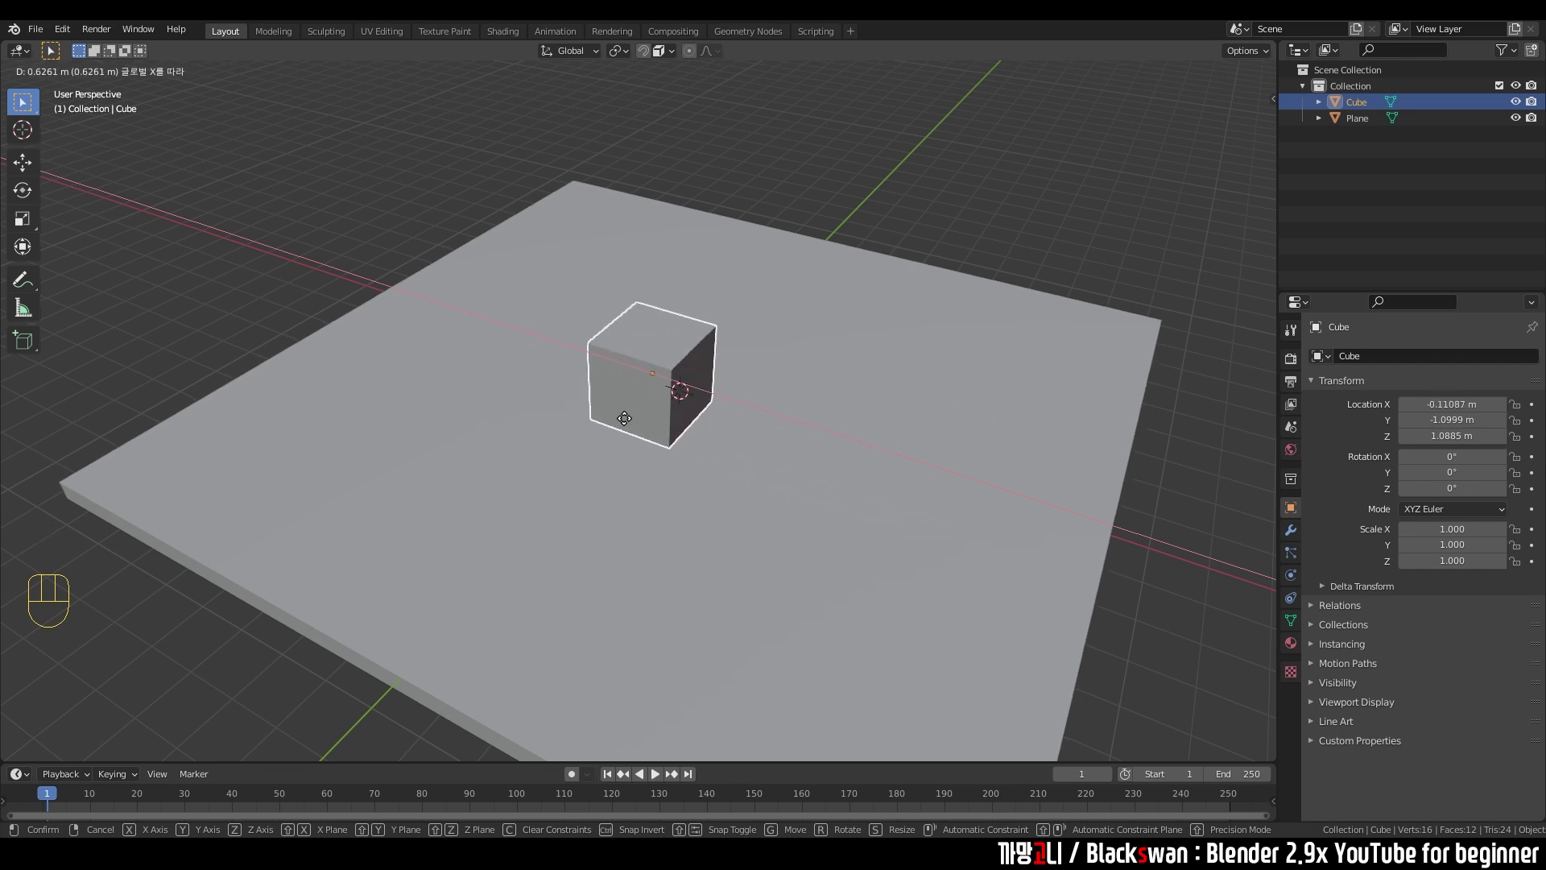
{"action": "left_click", "coordinate": [617, 437]}
{"action": "key", "text": "g"}
{"action": "key", "text": "y"}
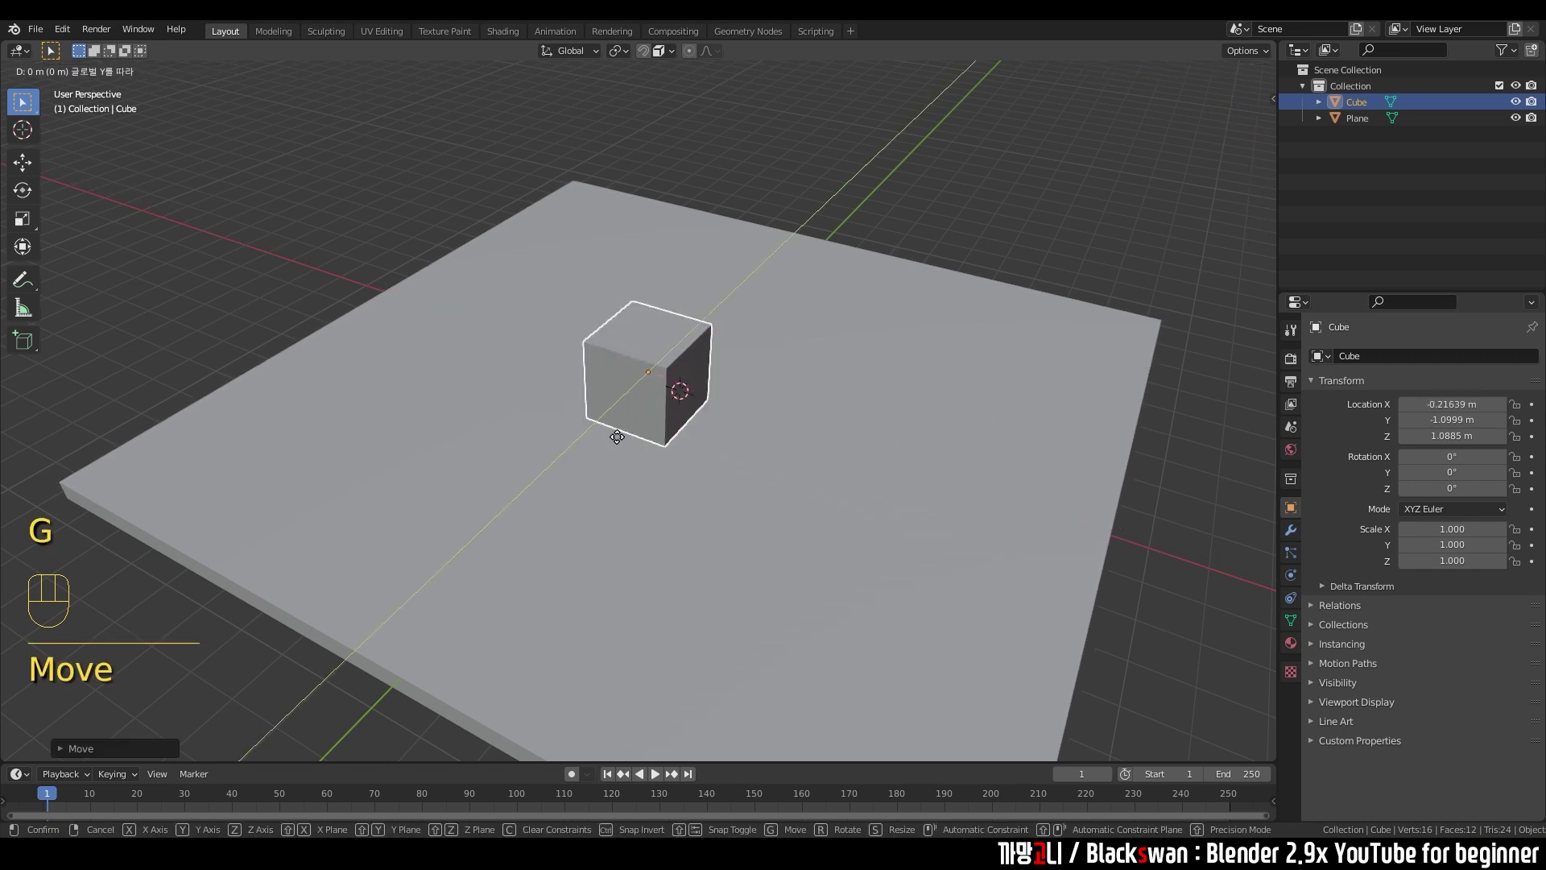
{"action": "left_click", "coordinate": [673, 430]}
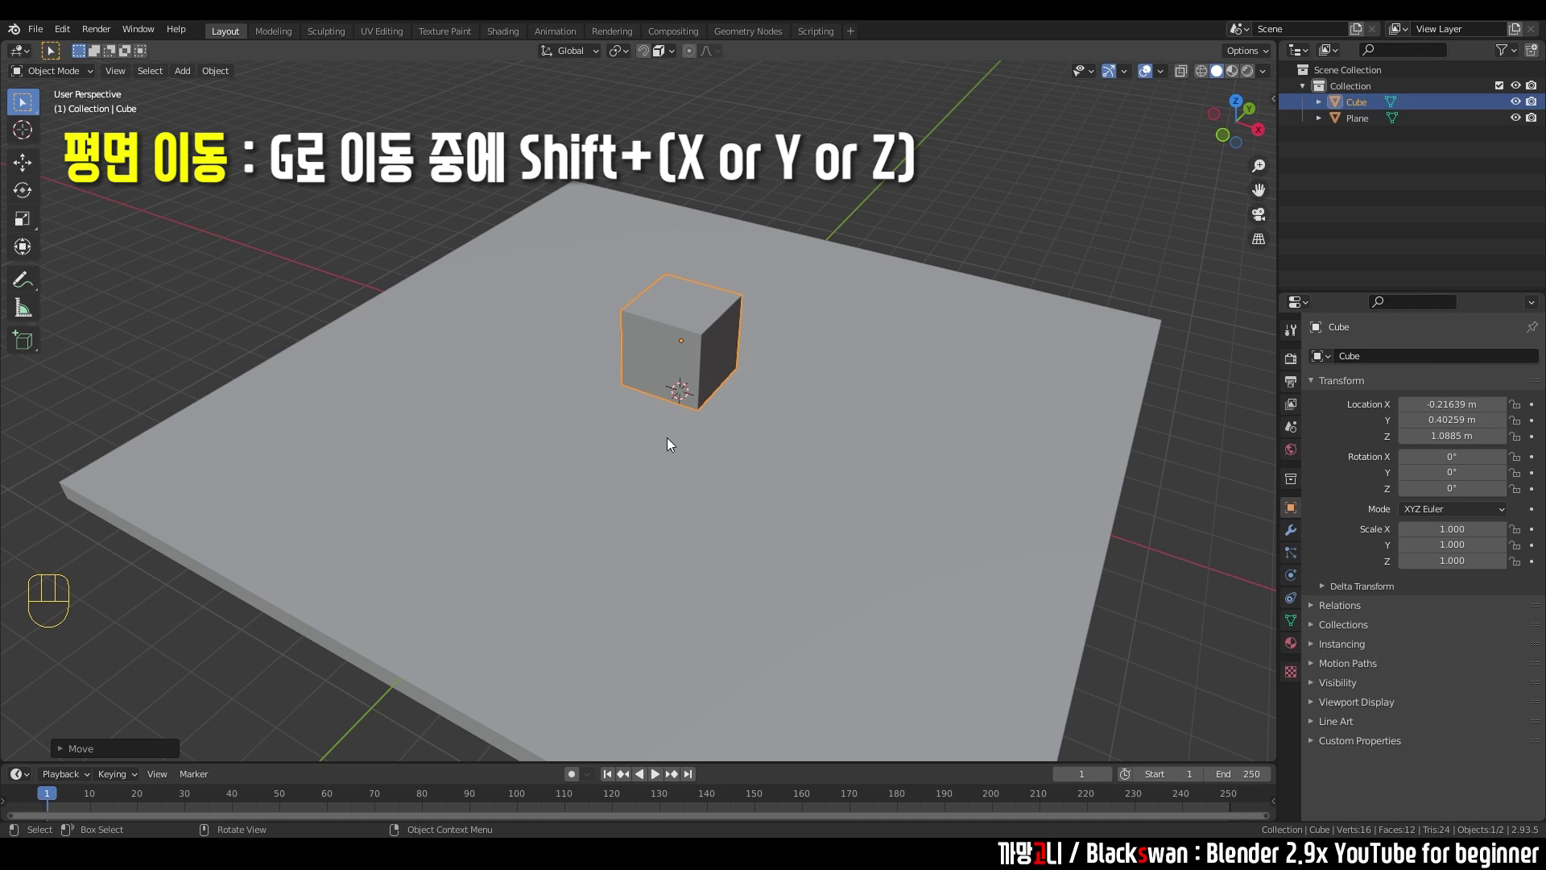
- Try a move of the cube along Z only, and grab it again with movement restricted to the XY plane
{"action": "key", "text": "g"}
{"action": "key", "text": "z"}
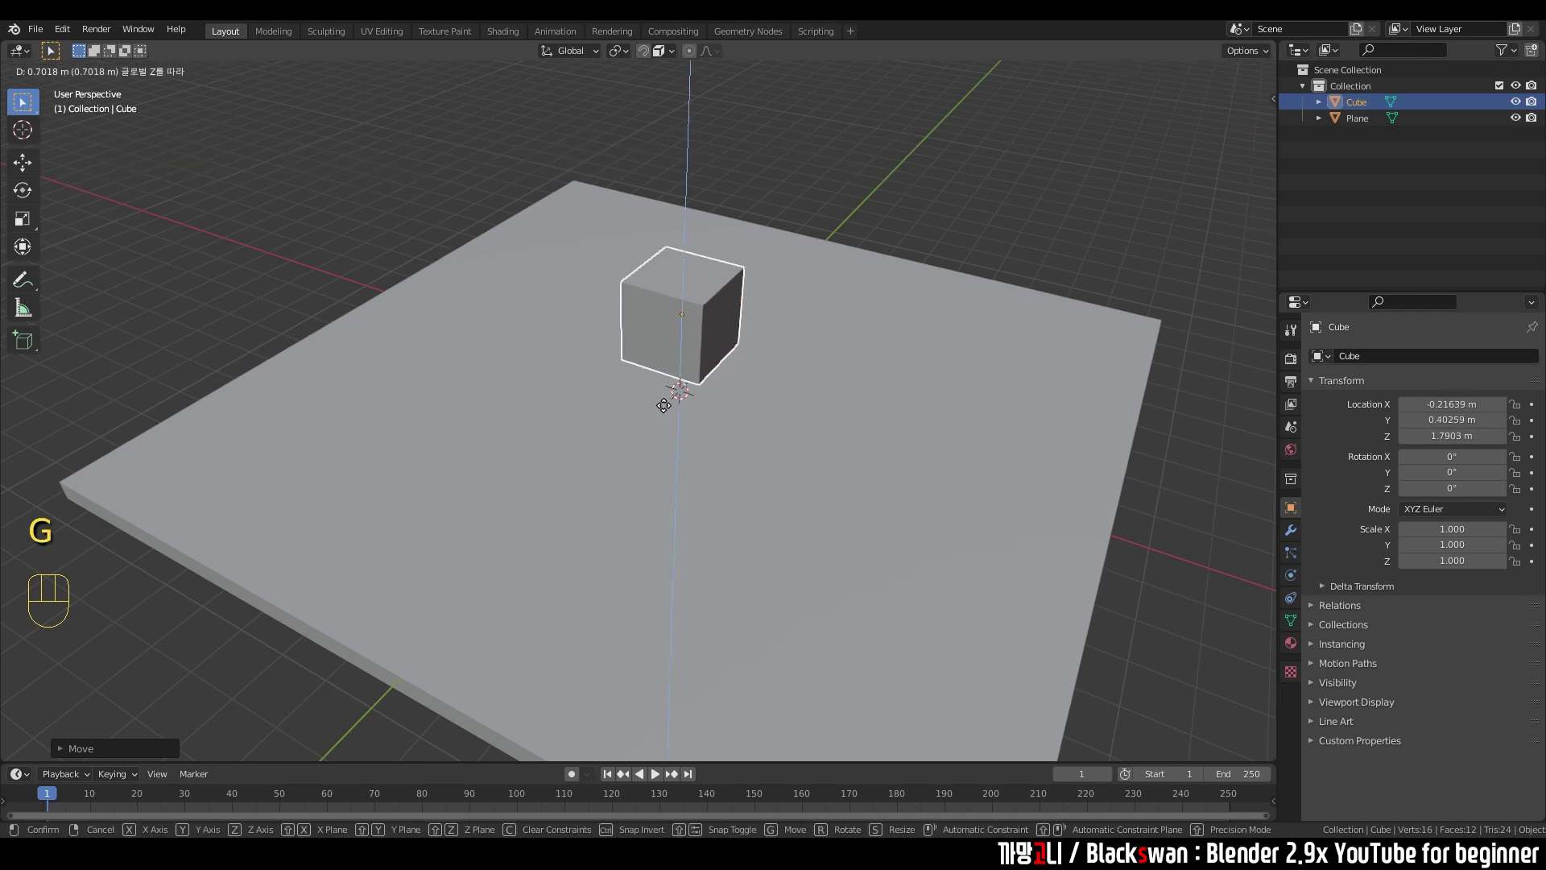
{"action": "right_click", "coordinate": [668, 398]}
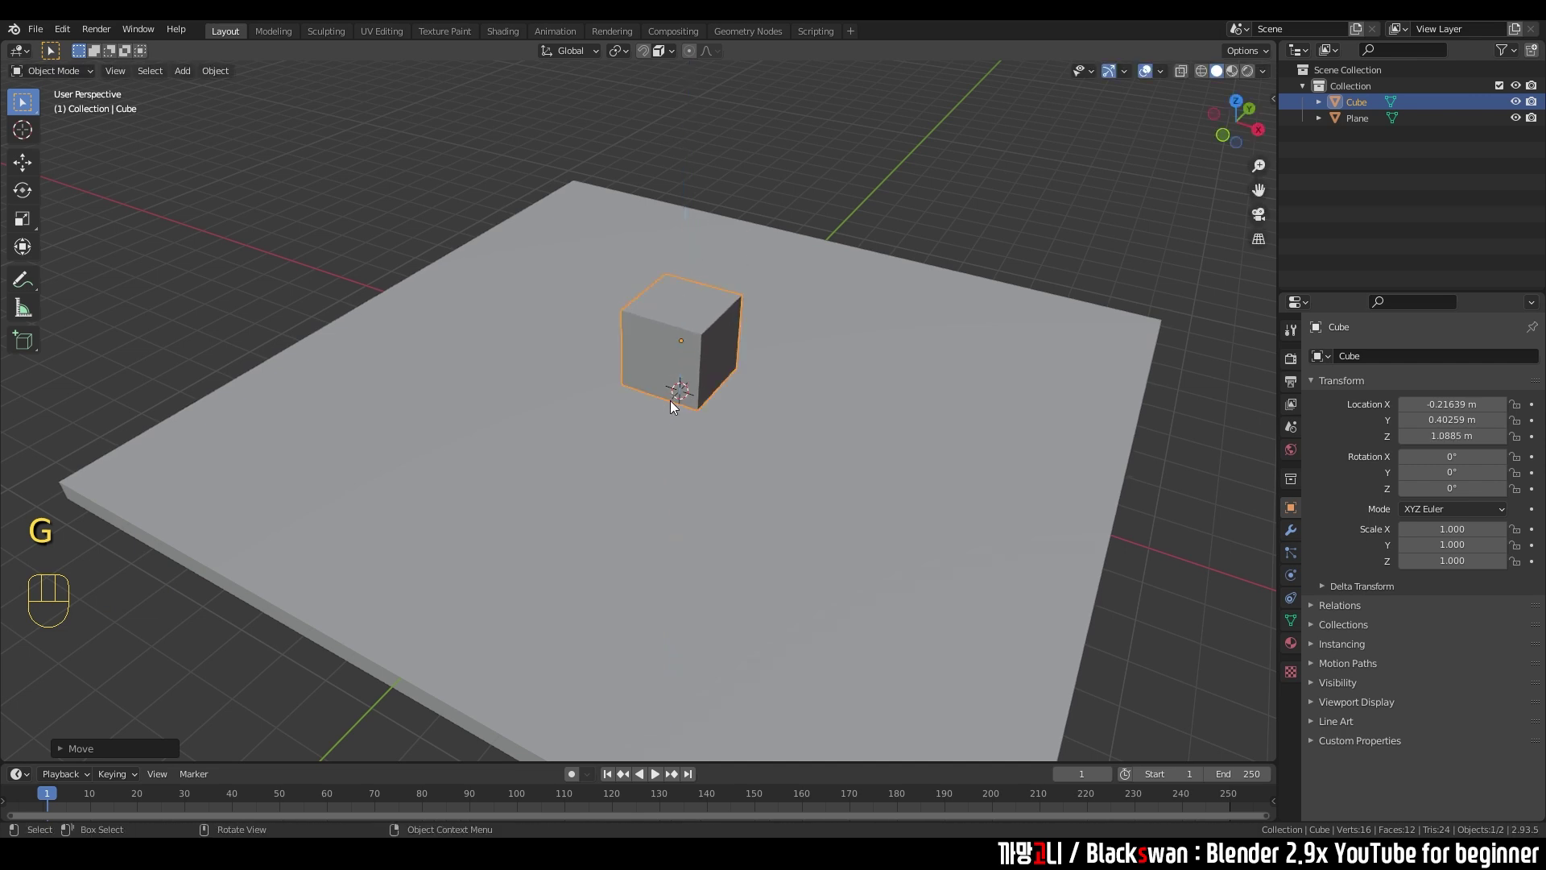
{"action": "key", "text": "g"}
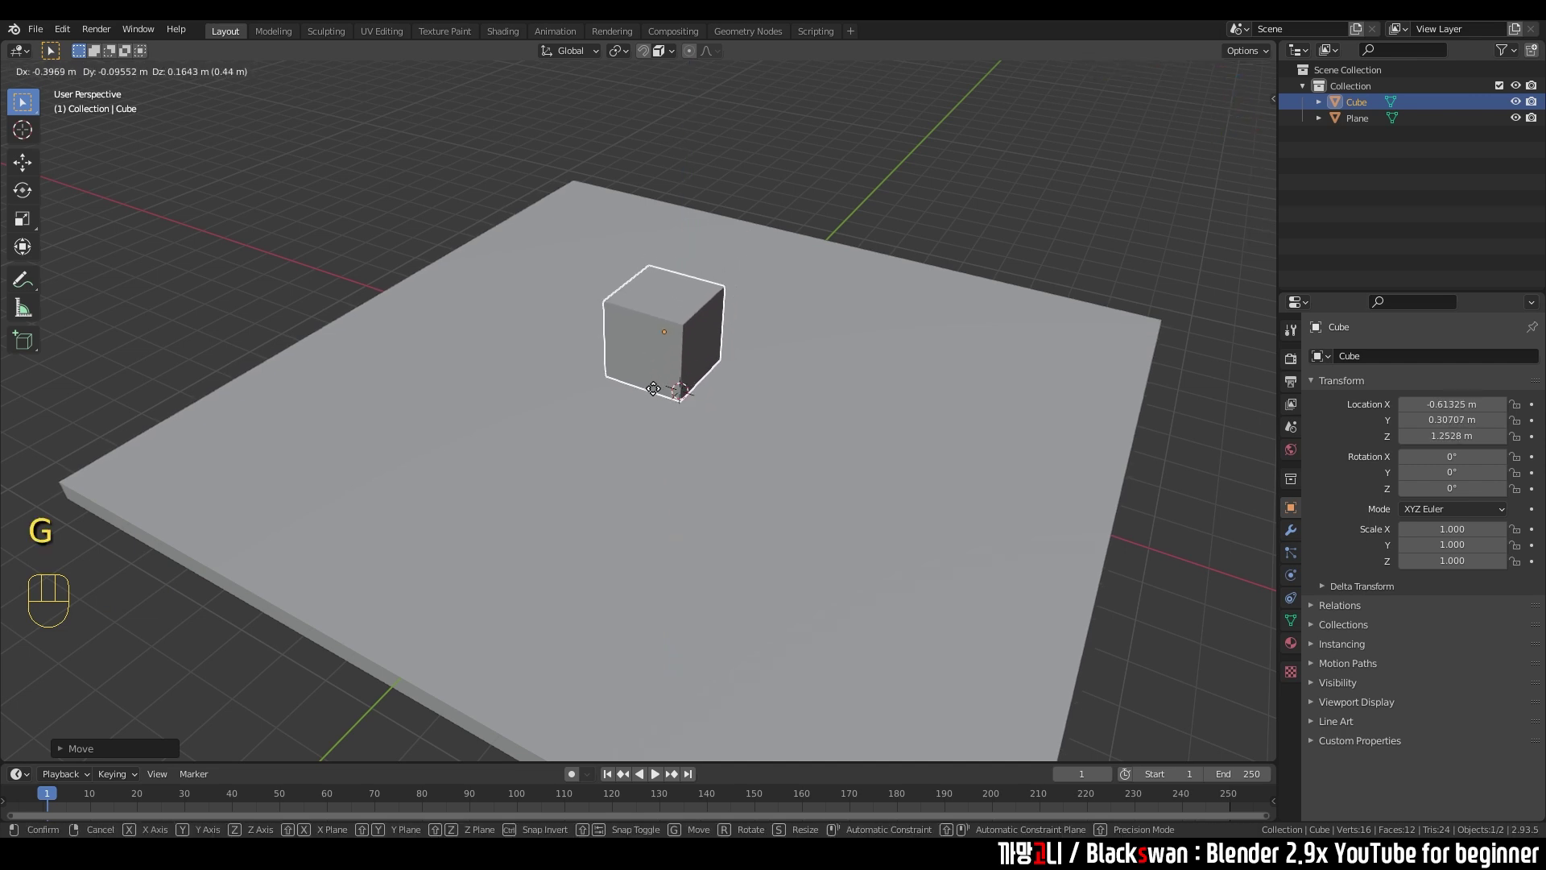
{"action": "key", "text": "shift+z"}
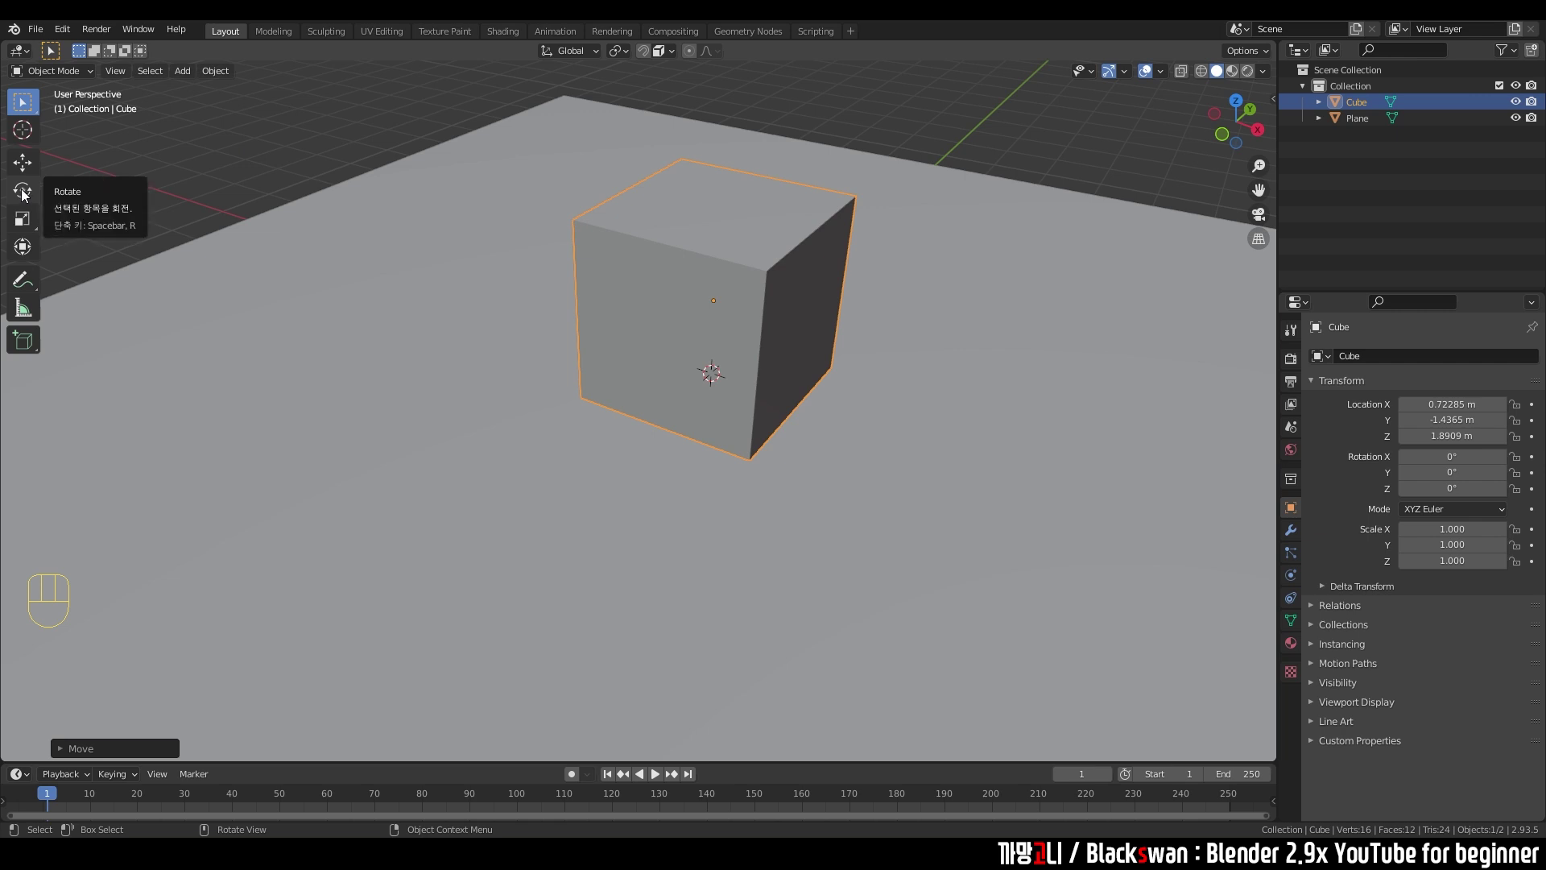
- Activate the Rotate tool, delete the slab under the cube, and reselect the cube
{"action": "left_click", "coordinate": [22, 191]}
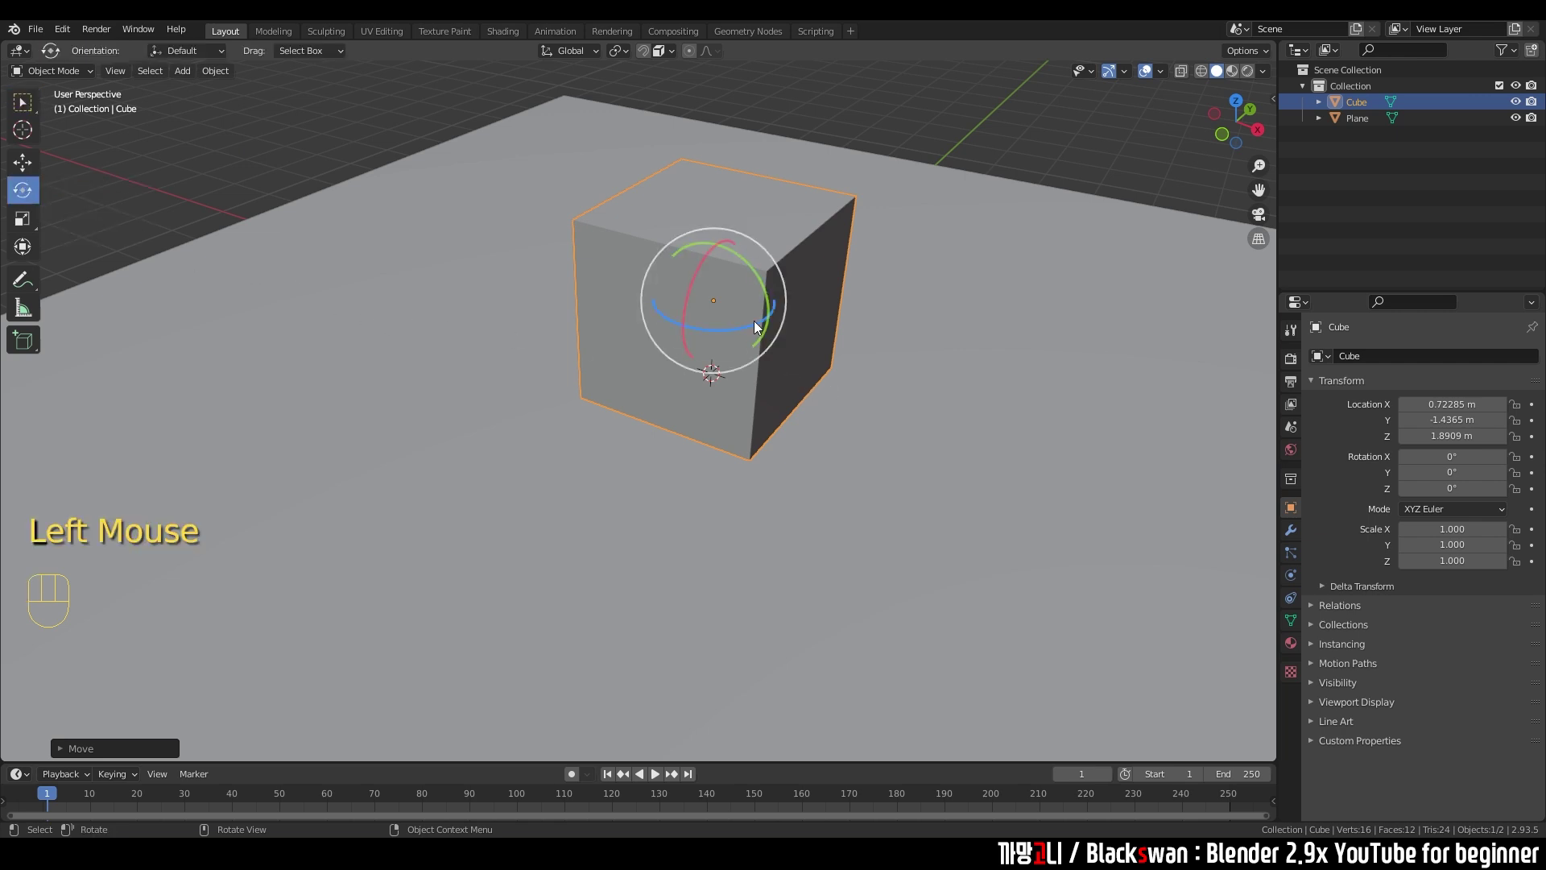
{"action": "left_click", "coordinate": [1035, 354]}
{"action": "key", "text": "Delete"}
{"action": "left_click", "coordinate": [742, 327]}
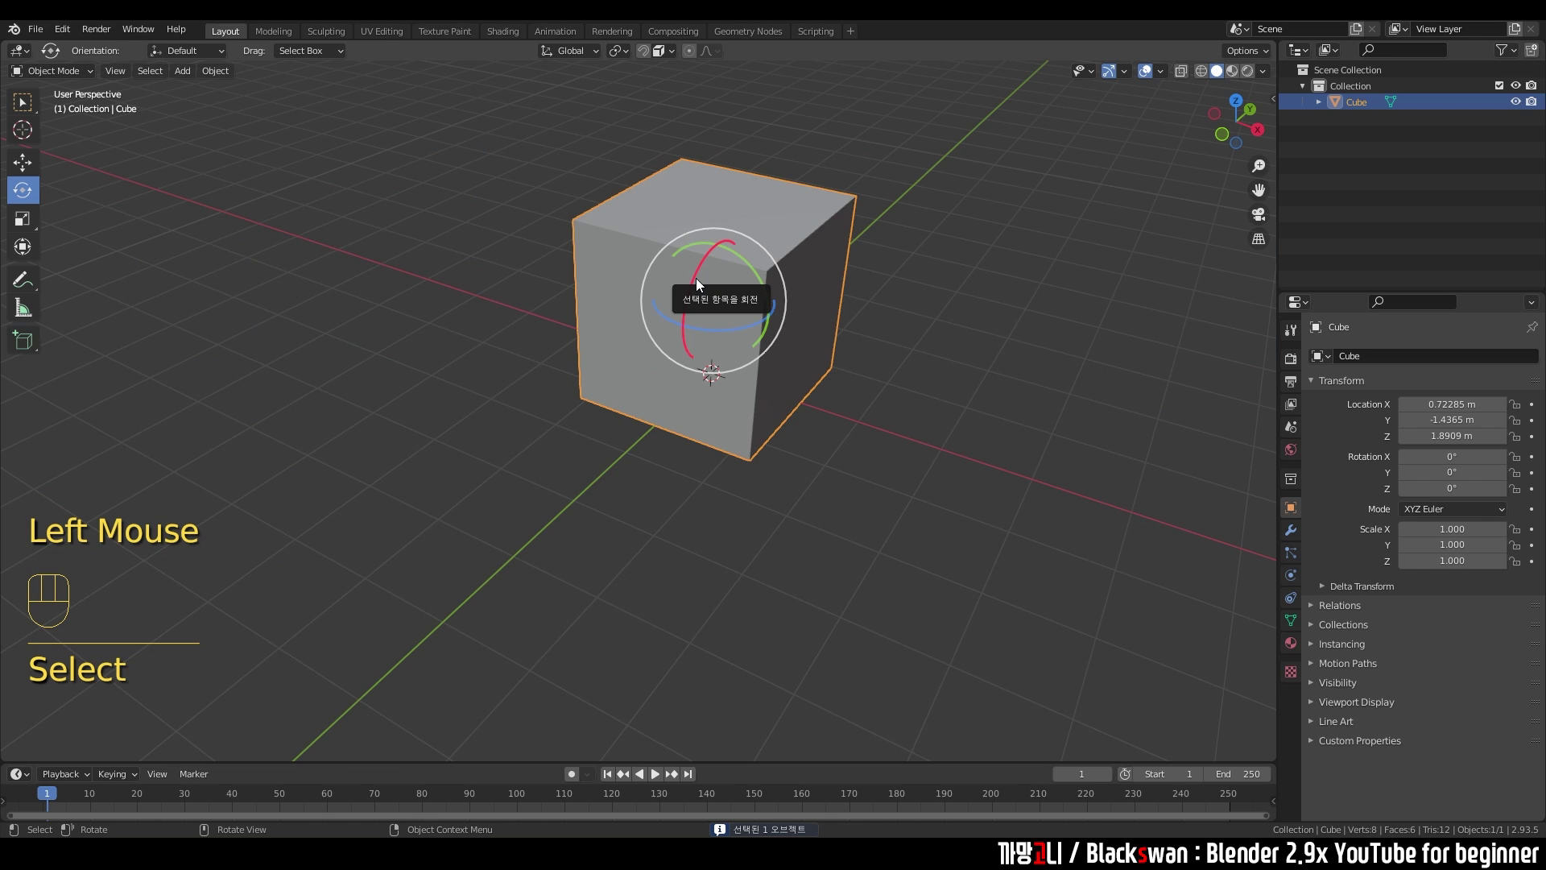
- Try rotating the cube about X, Y and the view axis with the gizmo rings, undoing each rotation
{"action": "mouse_move", "coordinate": [703, 297]}
{"action": "left_mouse_down"}
{"action": "mouse_move", "coordinate": [684, 302]}
{"action": "mouse_move", "coordinate": [681, 359]}
{"action": "mouse_move", "coordinate": [698, 266]}
{"action": "mouse_move", "coordinate": [684, 311]}
{"action": "left_mouse_up"}
{"action": "key", "text": "ctrl+z"}
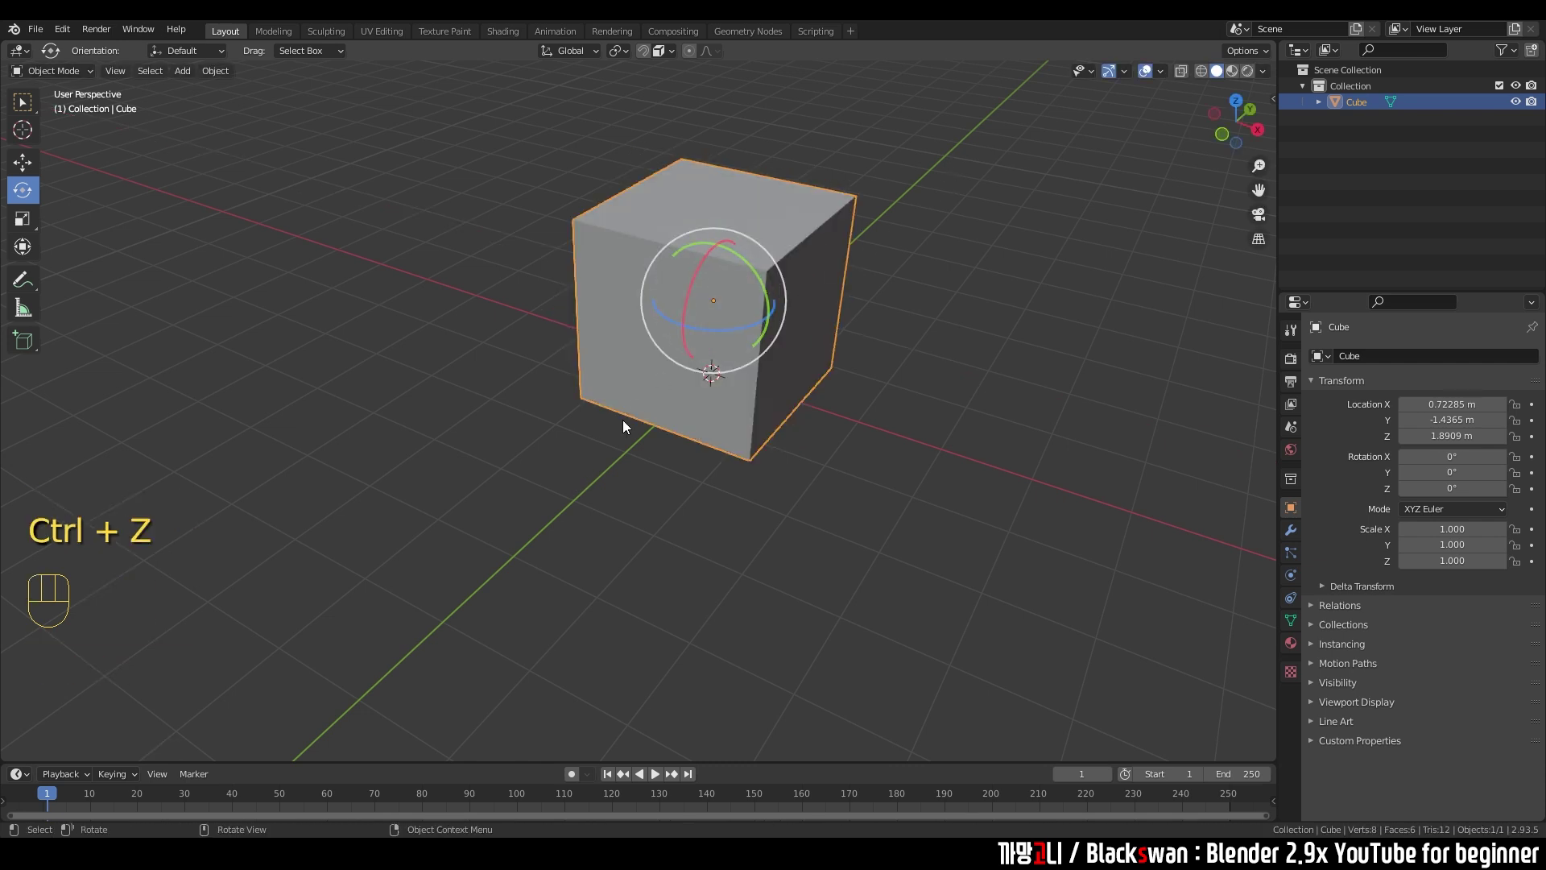
{"action": "left_click_drag", "start_coordinate": [751, 267], "coordinate": [762, 322]}
{"action": "key", "text": "ctrl+z"}
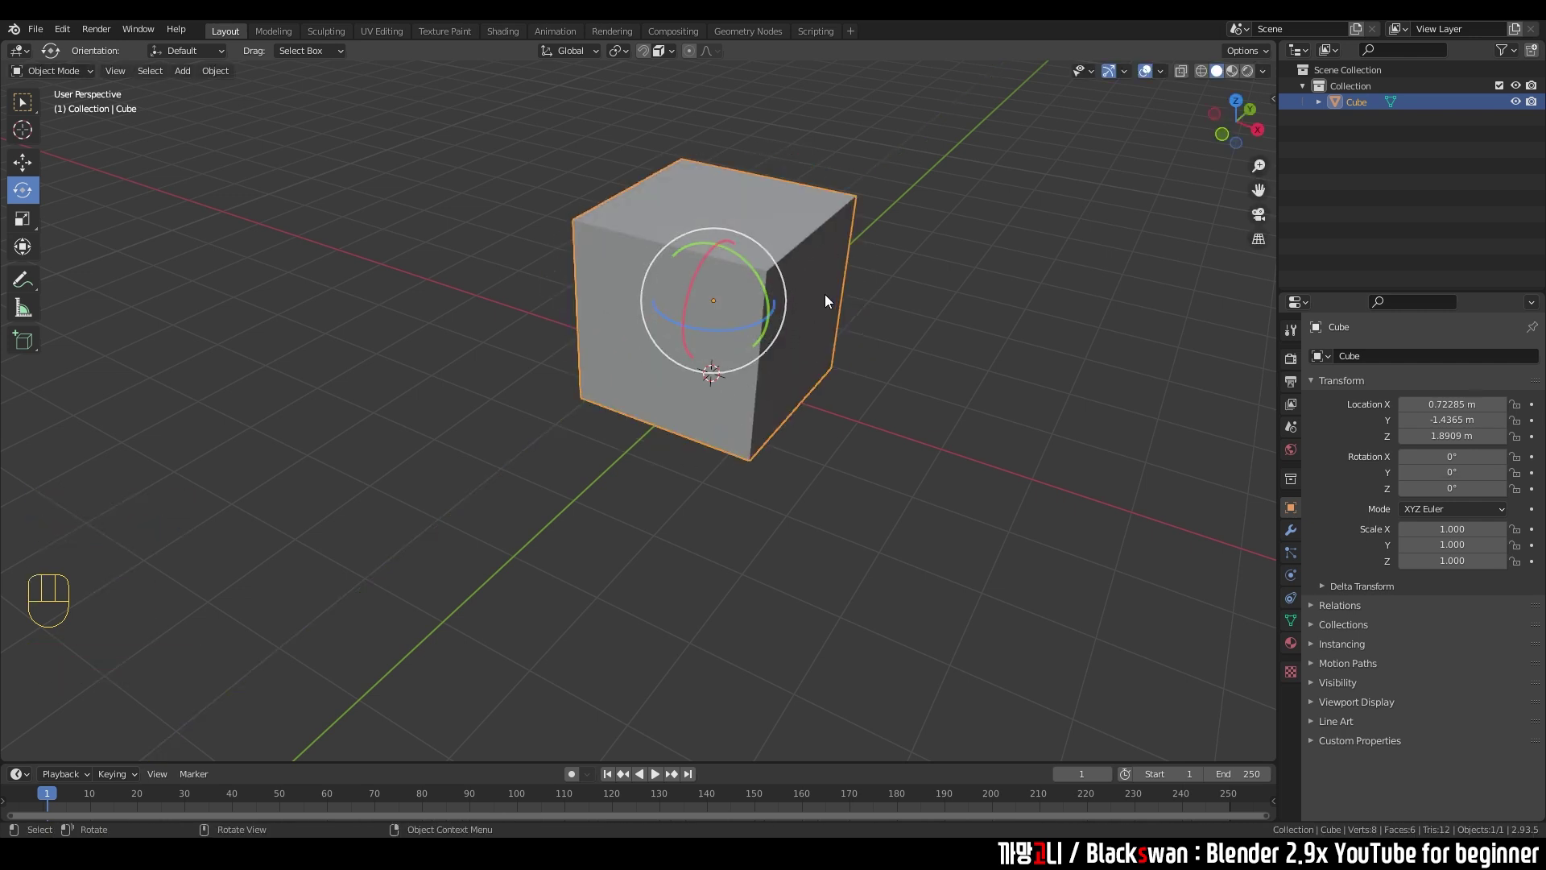
{"action": "left_click_drag", "start_coordinate": [778, 270], "coordinate": [775, 393]}
{"action": "key", "text": "ctrl+z"}
- Rotate the cube freely from inside the rotate gizmo to about -0.79° X, -0.62° Y and -359° Z
{"action": "middle_click_drag", "start_coordinate": [775, 393], "coordinate": [761, 302]}
{"action": "left_click_drag", "start_coordinate": [713, 313], "coordinate": [834, 370]}
{"action": "middle_click_drag", "start_coordinate": [834, 369], "coordinate": [616, 366]}
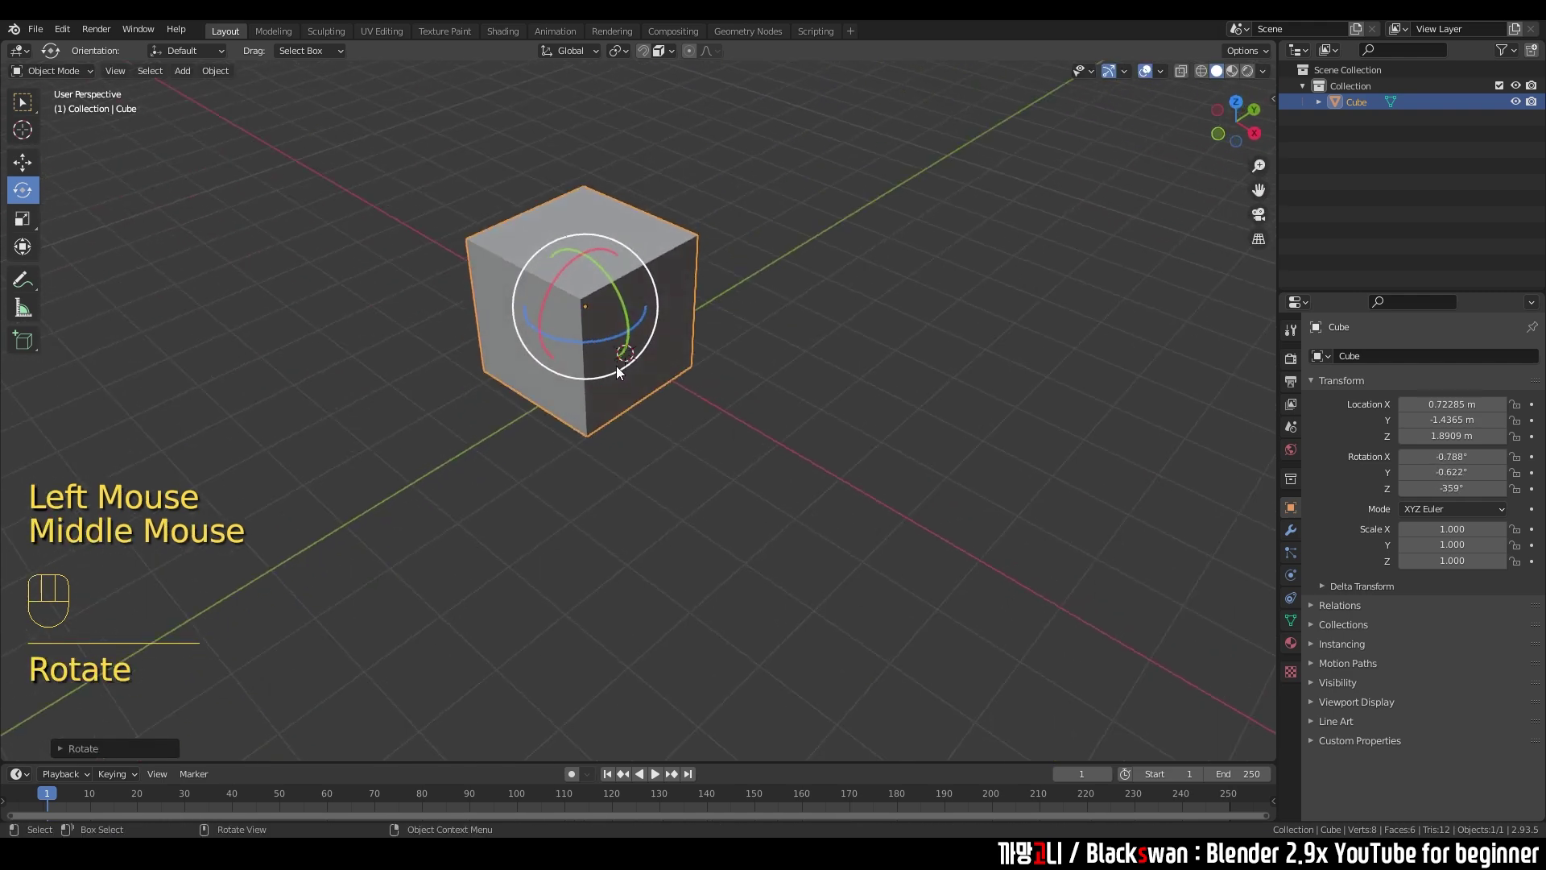
{"action": "scroll", "coordinate": [669, 393], "scroll_direction": "up", "scroll_amount": 2}
{"action": "middle_click_drag", "start_coordinate": [693, 411], "coordinate": [839, 474], "text": "shift"}
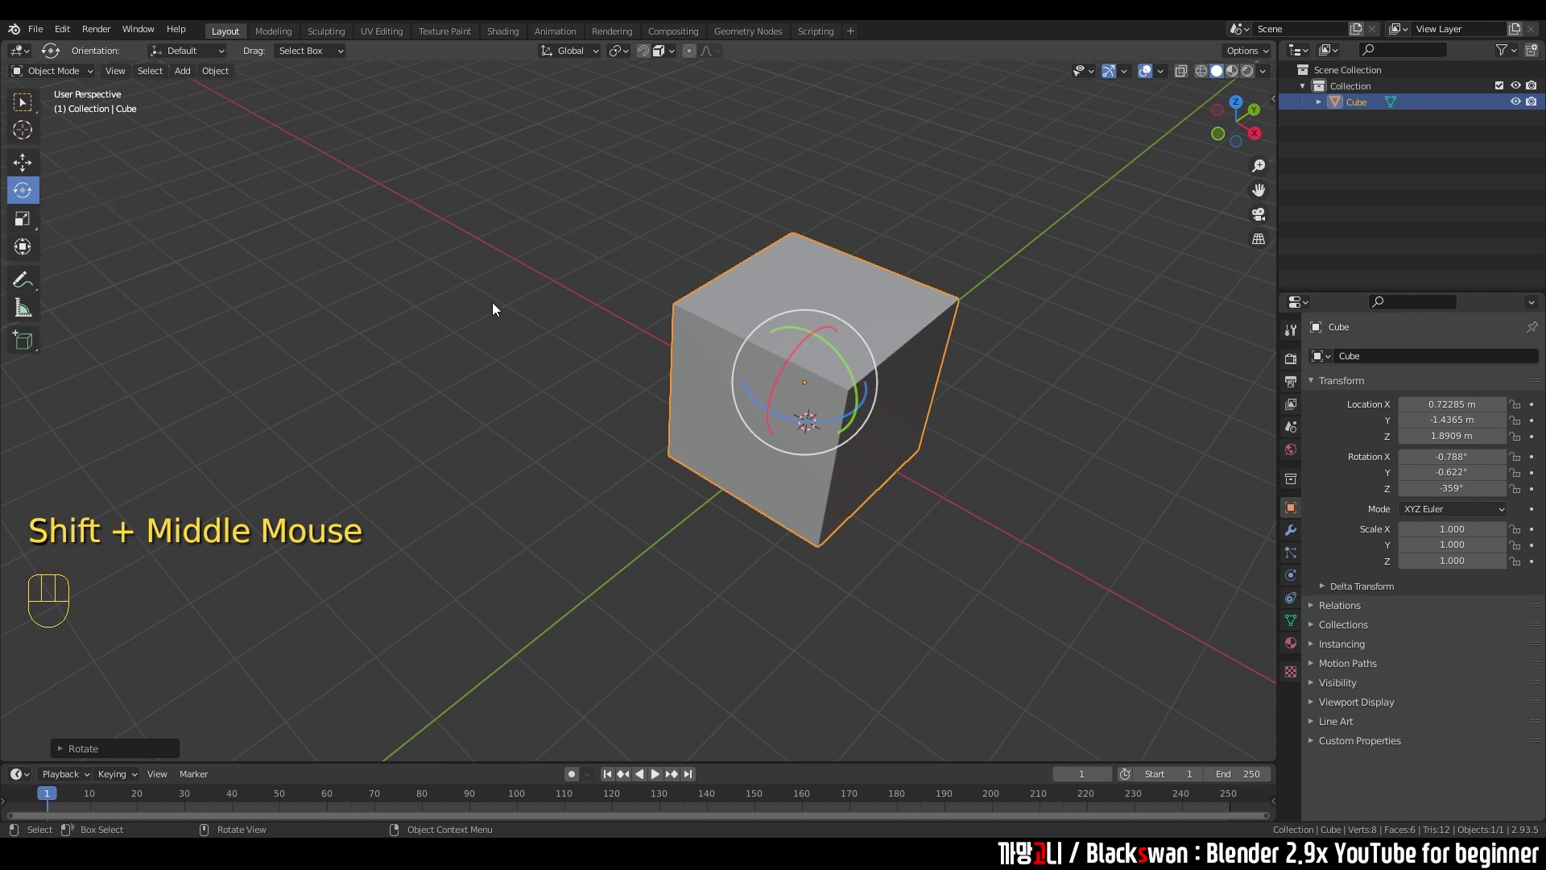
- Activate the Select Box tool, select the cube, and try rotating it freely around the view axis
{"action": "middle_click_drag", "start_coordinate": [886, 358], "coordinate": [980, 336], "text": "shift"}
{"action": "left_click", "coordinate": [23, 101]}
{"action": "left_click", "coordinate": [769, 317]}
{"action": "key", "text": "r"}
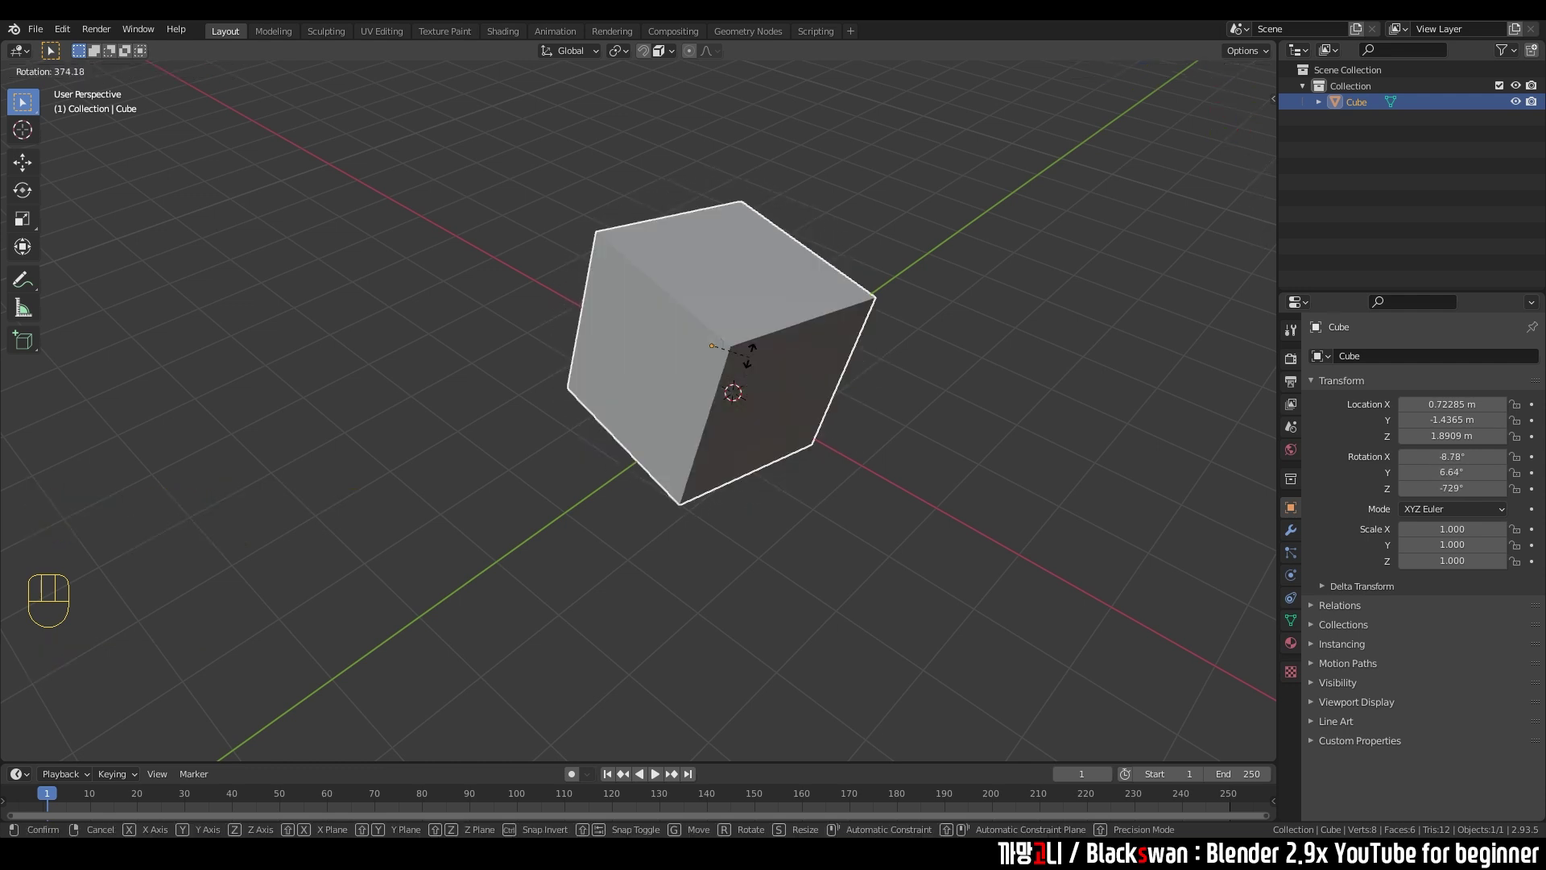
{"action": "right_click", "coordinate": [735, 319]}
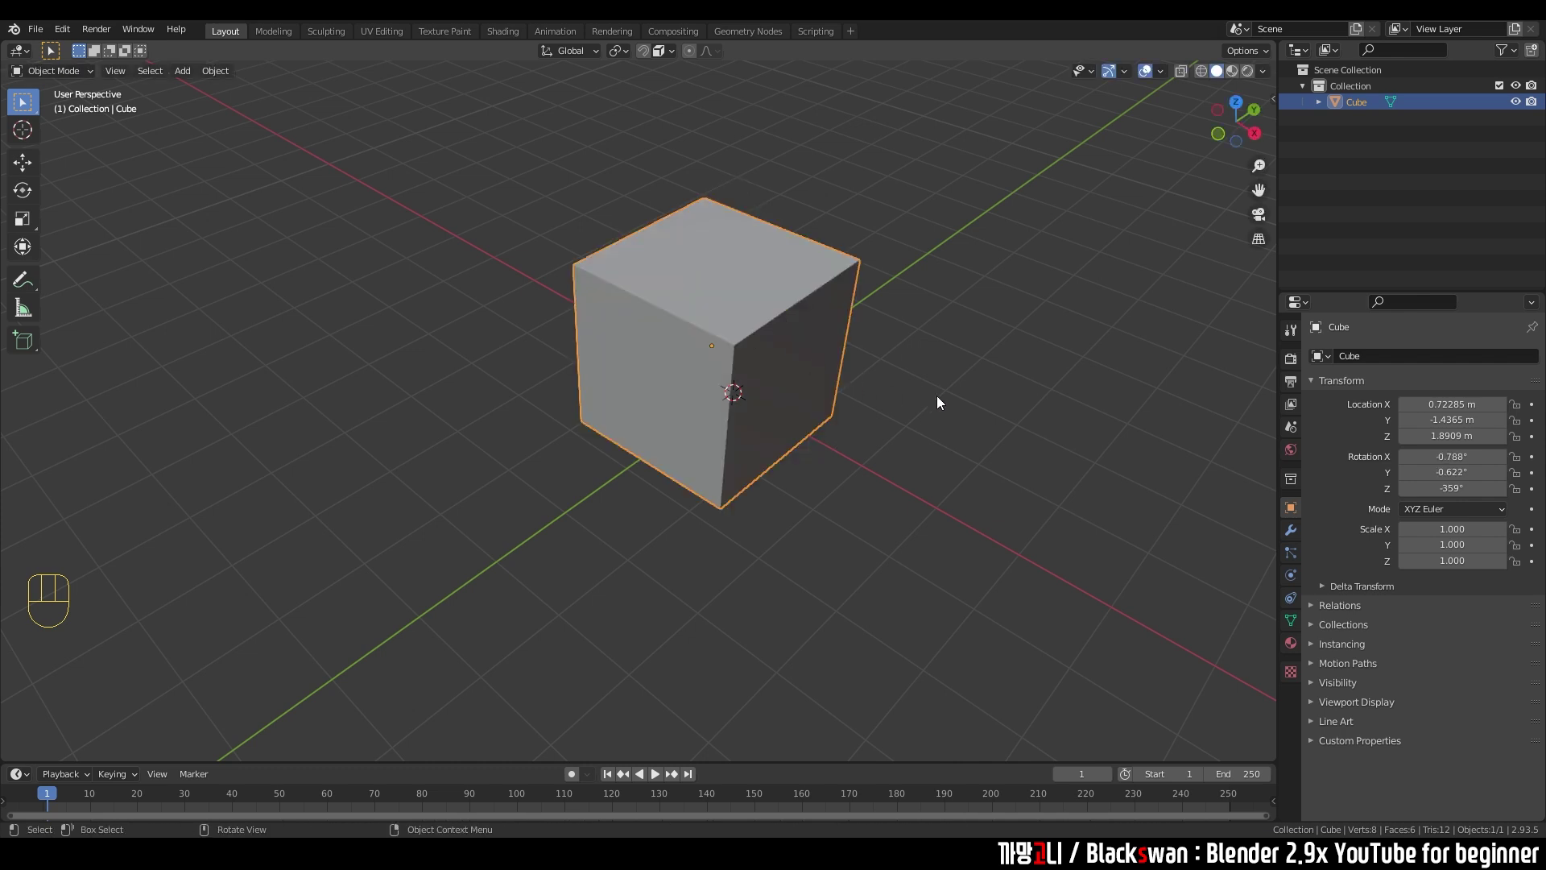
- Try rotating the cube constrained to the global X axis, and again constrained to the global Y axis
{"action": "key", "text": "r"}
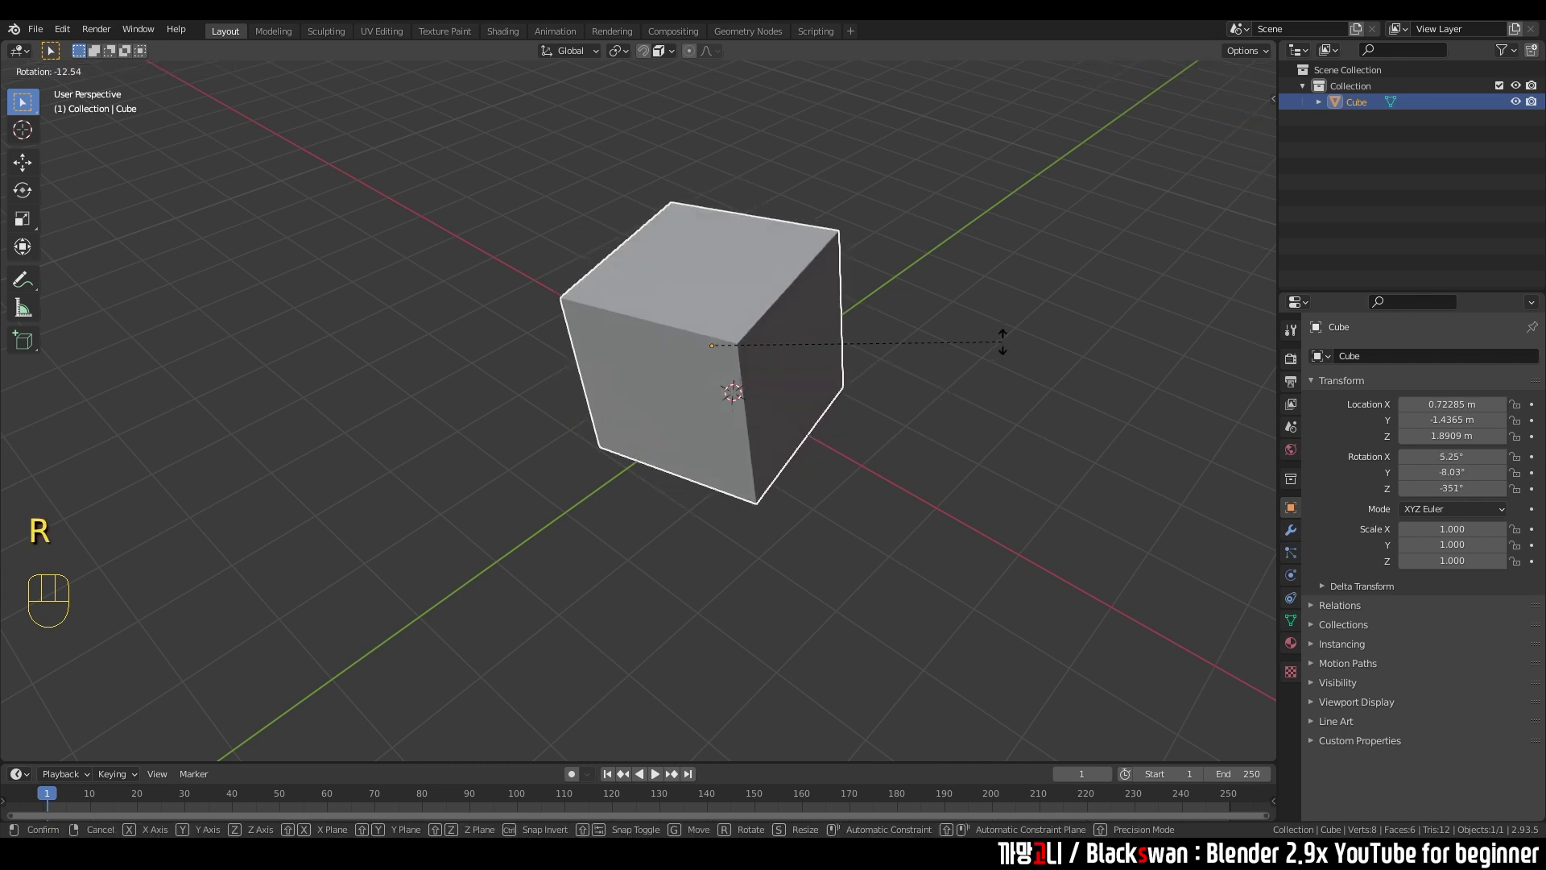
{"action": "key", "text": "x"}
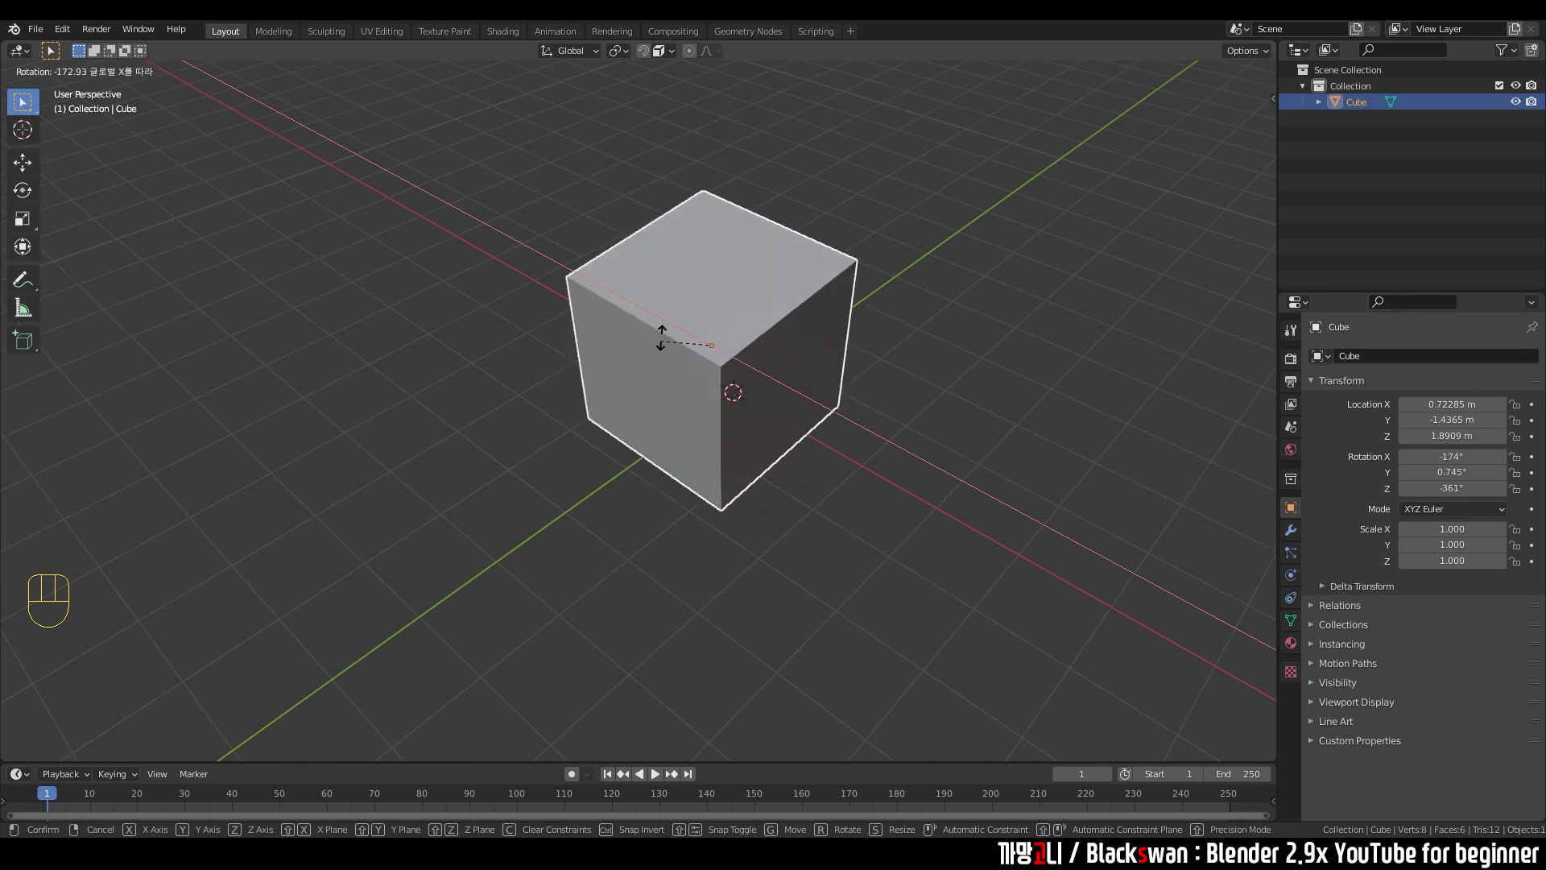
{"action": "left_click", "coordinate": [858, 333]}
{"action": "key", "text": "r"}
{"action": "key", "text": "y"}
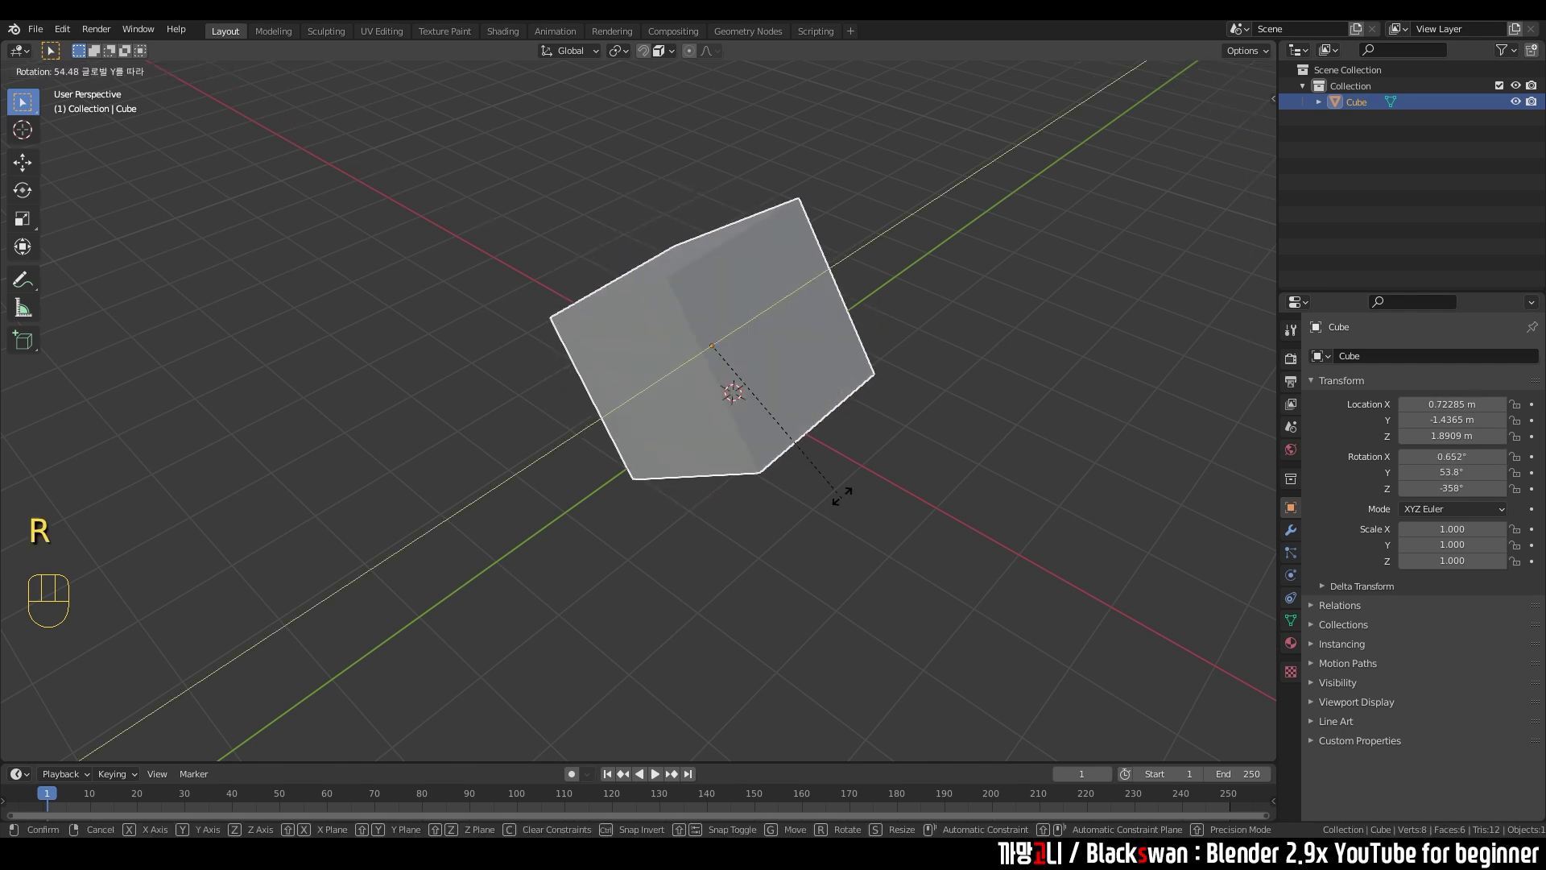
{"action": "left_click", "coordinate": [820, 322]}
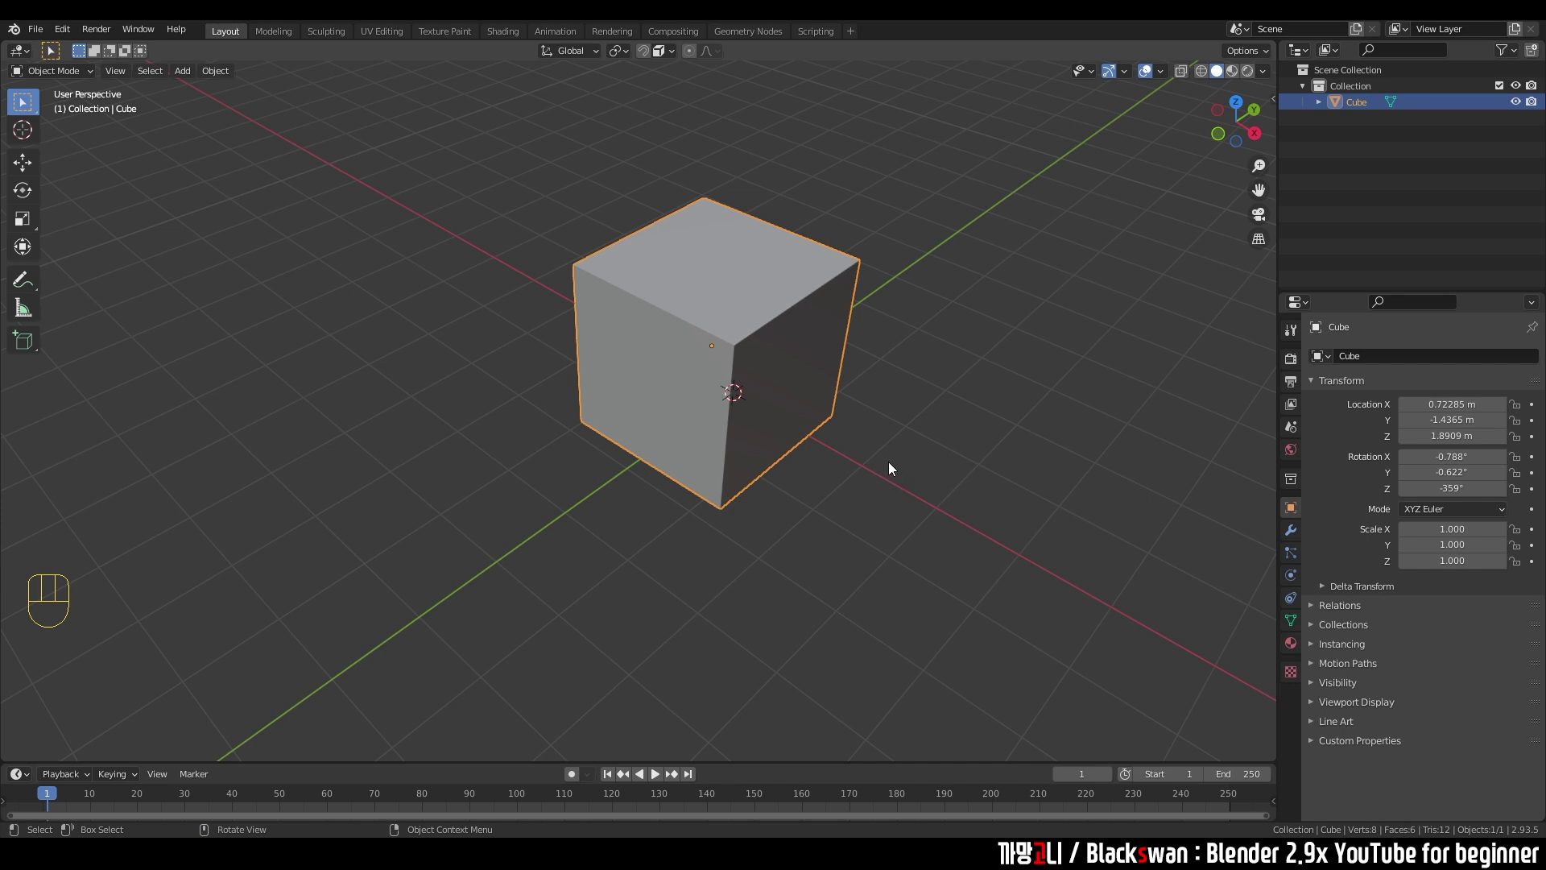
- Stretch the cube to an X scale of about 1.72 with the Scale gizmo and a Y scale of about 2.16 with a constrained scale
{"action": "left_click", "coordinate": [23, 219]}
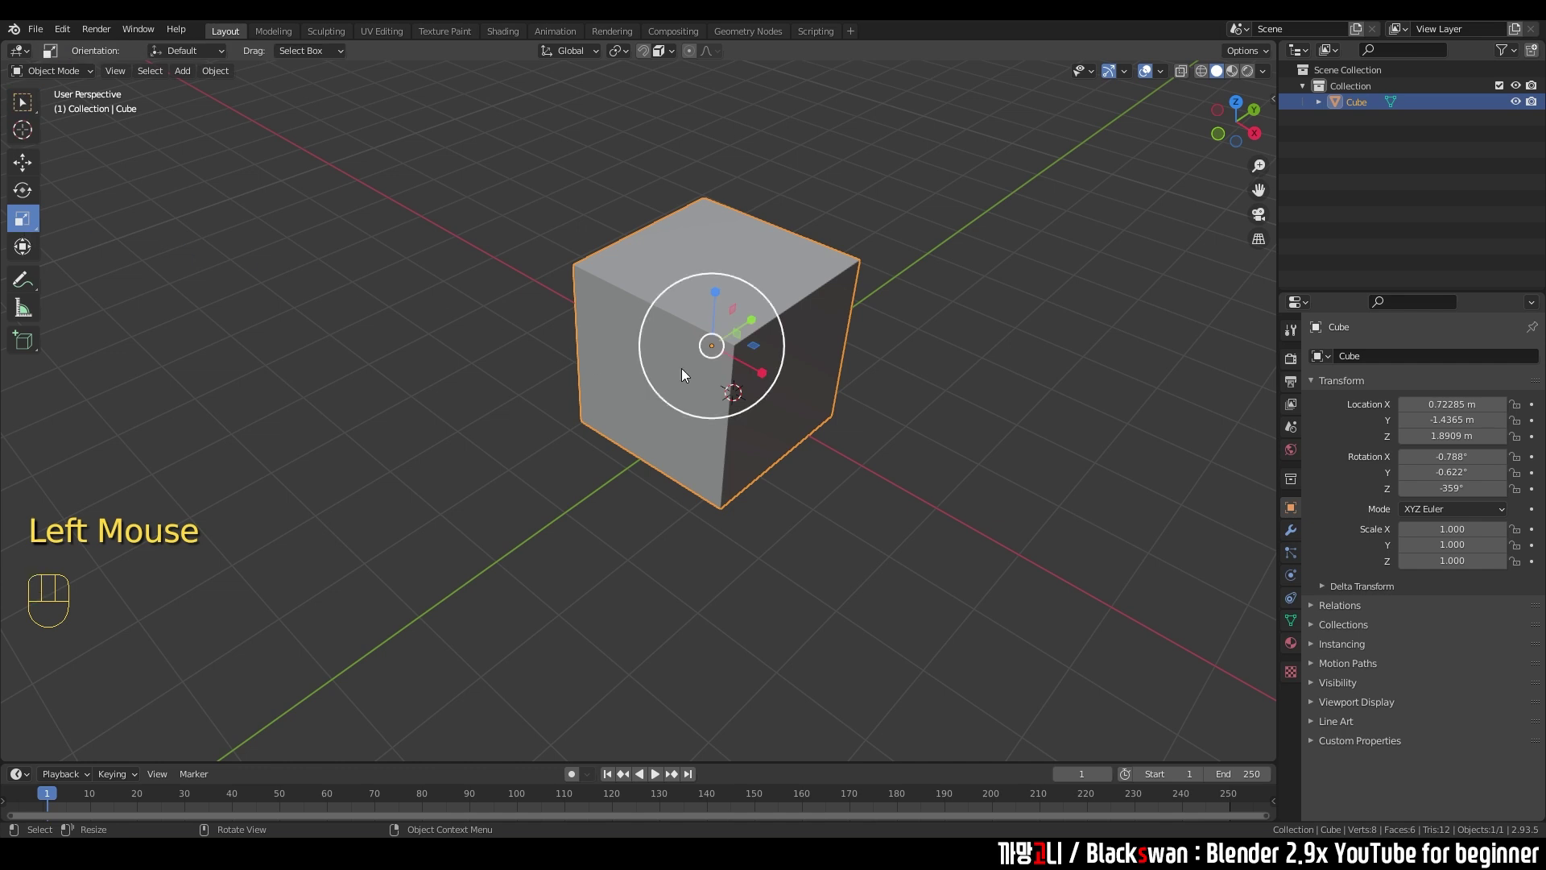
{"action": "left_click_drag", "start_coordinate": [762, 373], "coordinate": [795, 411]}
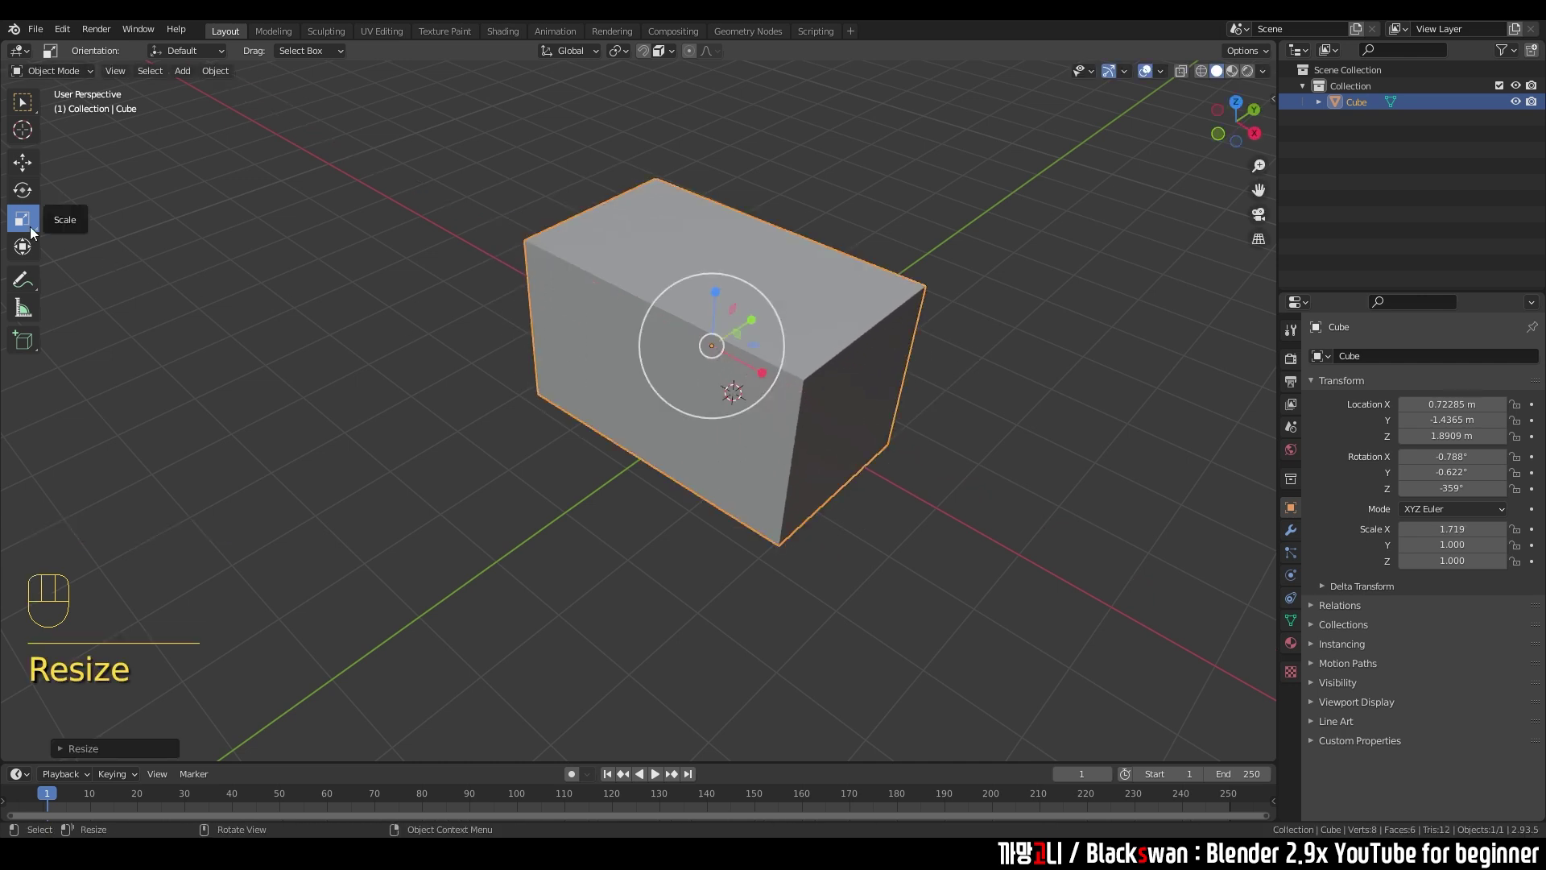
{"action": "left_click", "coordinate": [23, 102]}
{"action": "left_click", "coordinate": [342, 223]}
{"action": "left_click", "coordinate": [765, 324]}
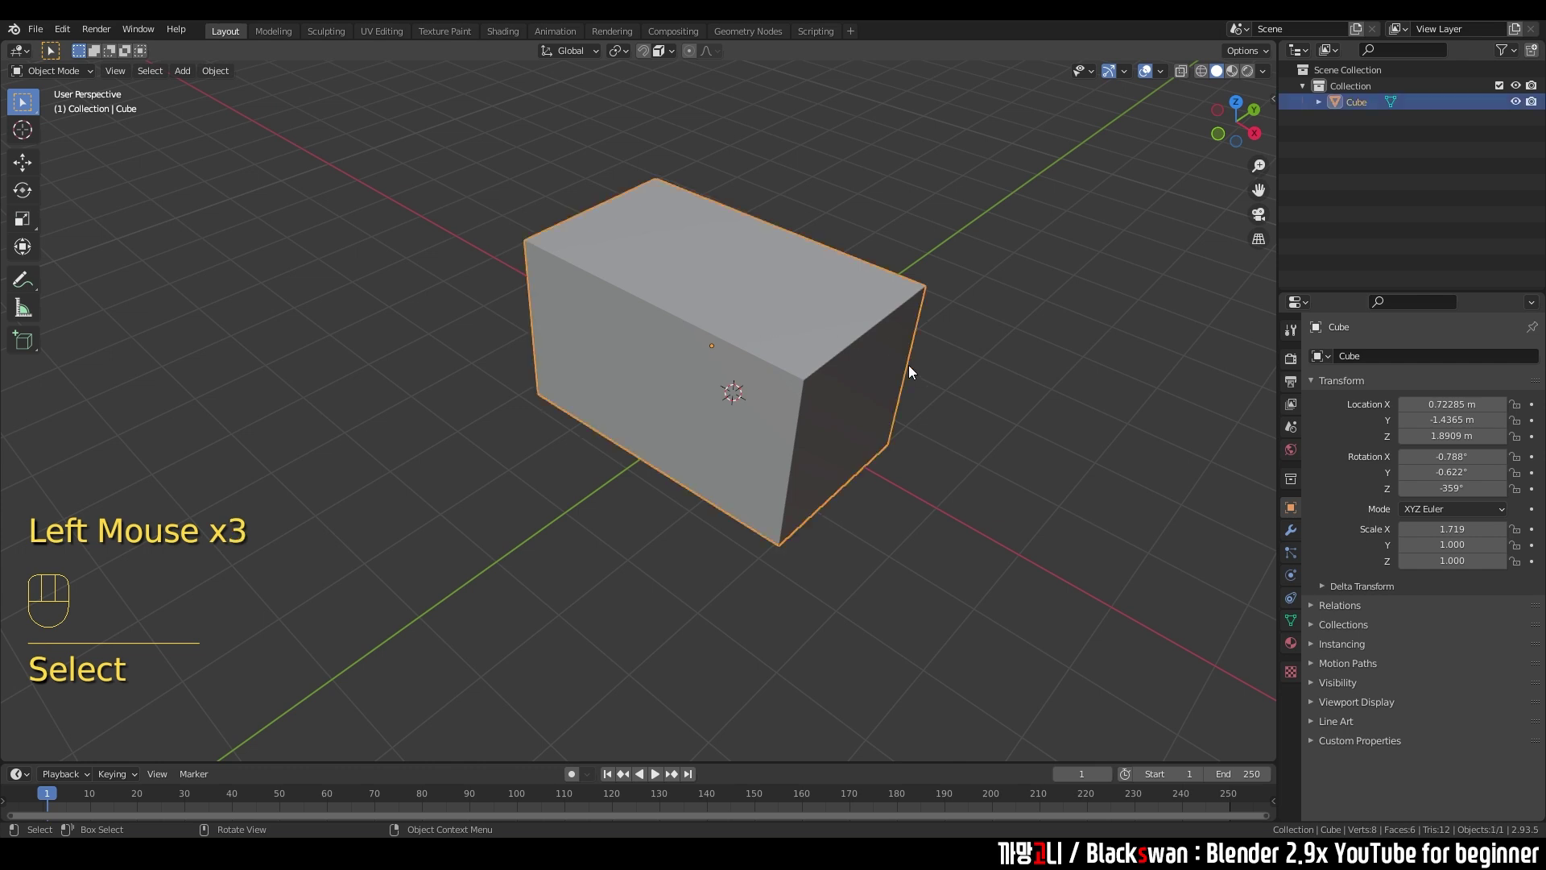
{"action": "key", "text": "s"}
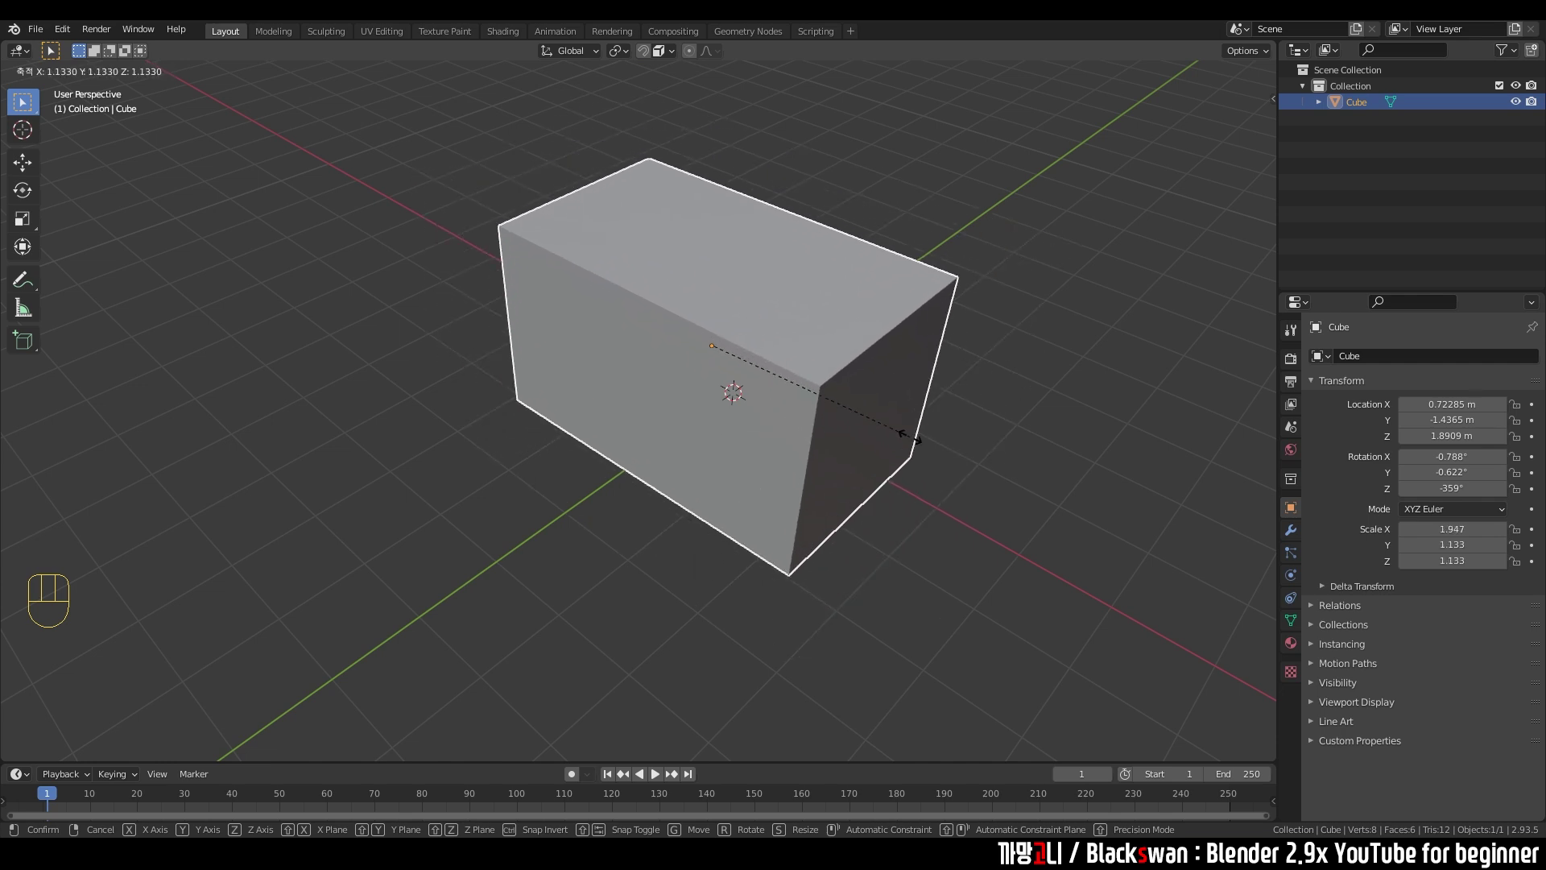
{"action": "key", "text": "y"}
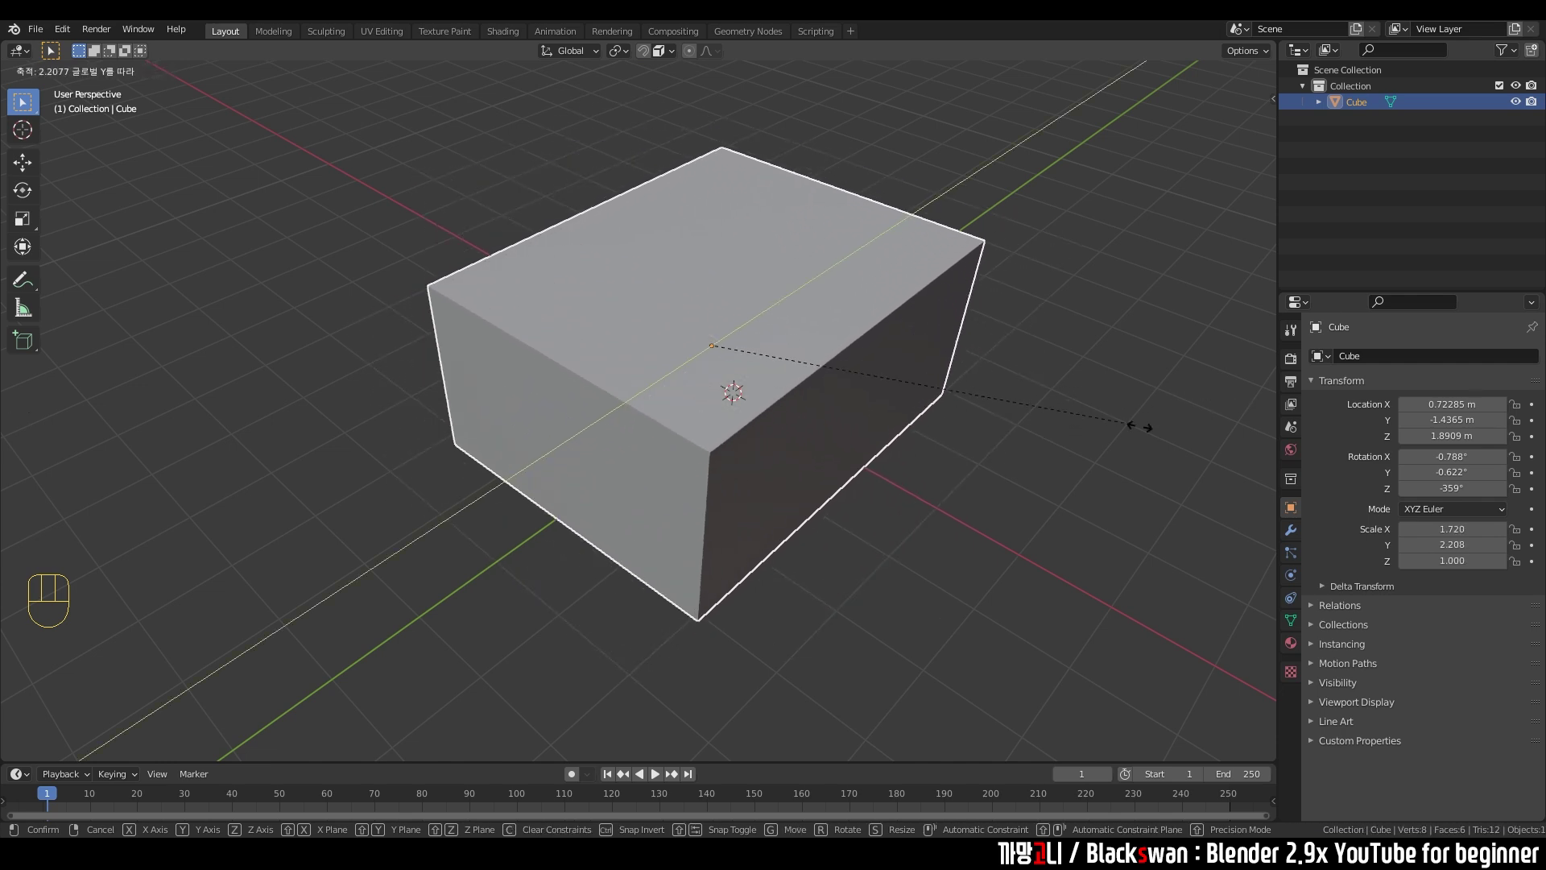
{"action": "left_click", "coordinate": [1108, 472]}
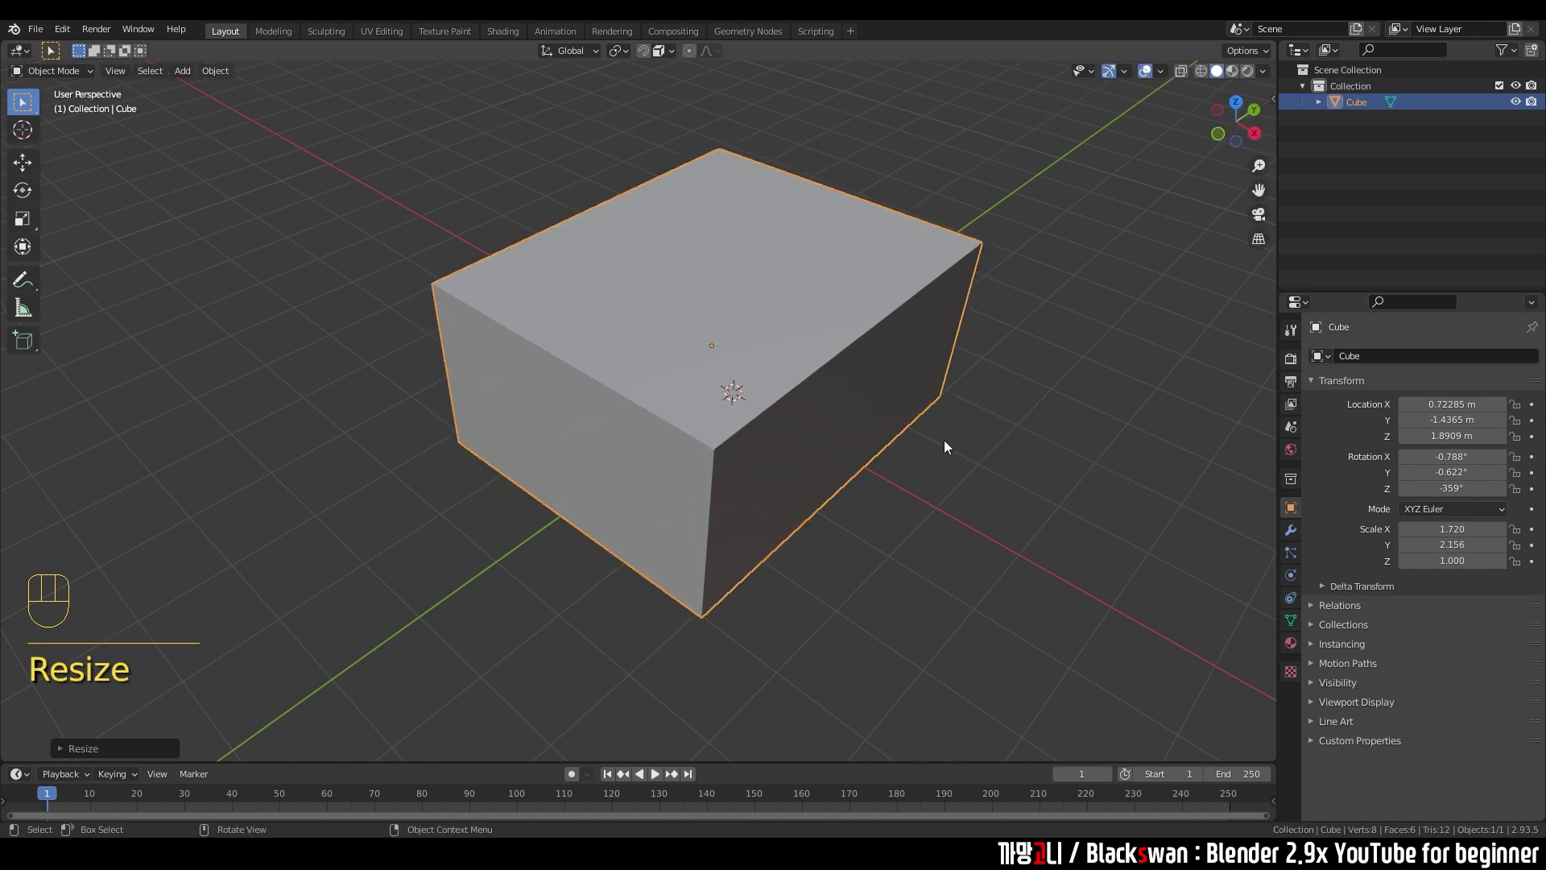
- Delete the stretched box and add a new mesh cube at the 3D cursor
{"action": "left_click", "coordinate": [968, 477]}
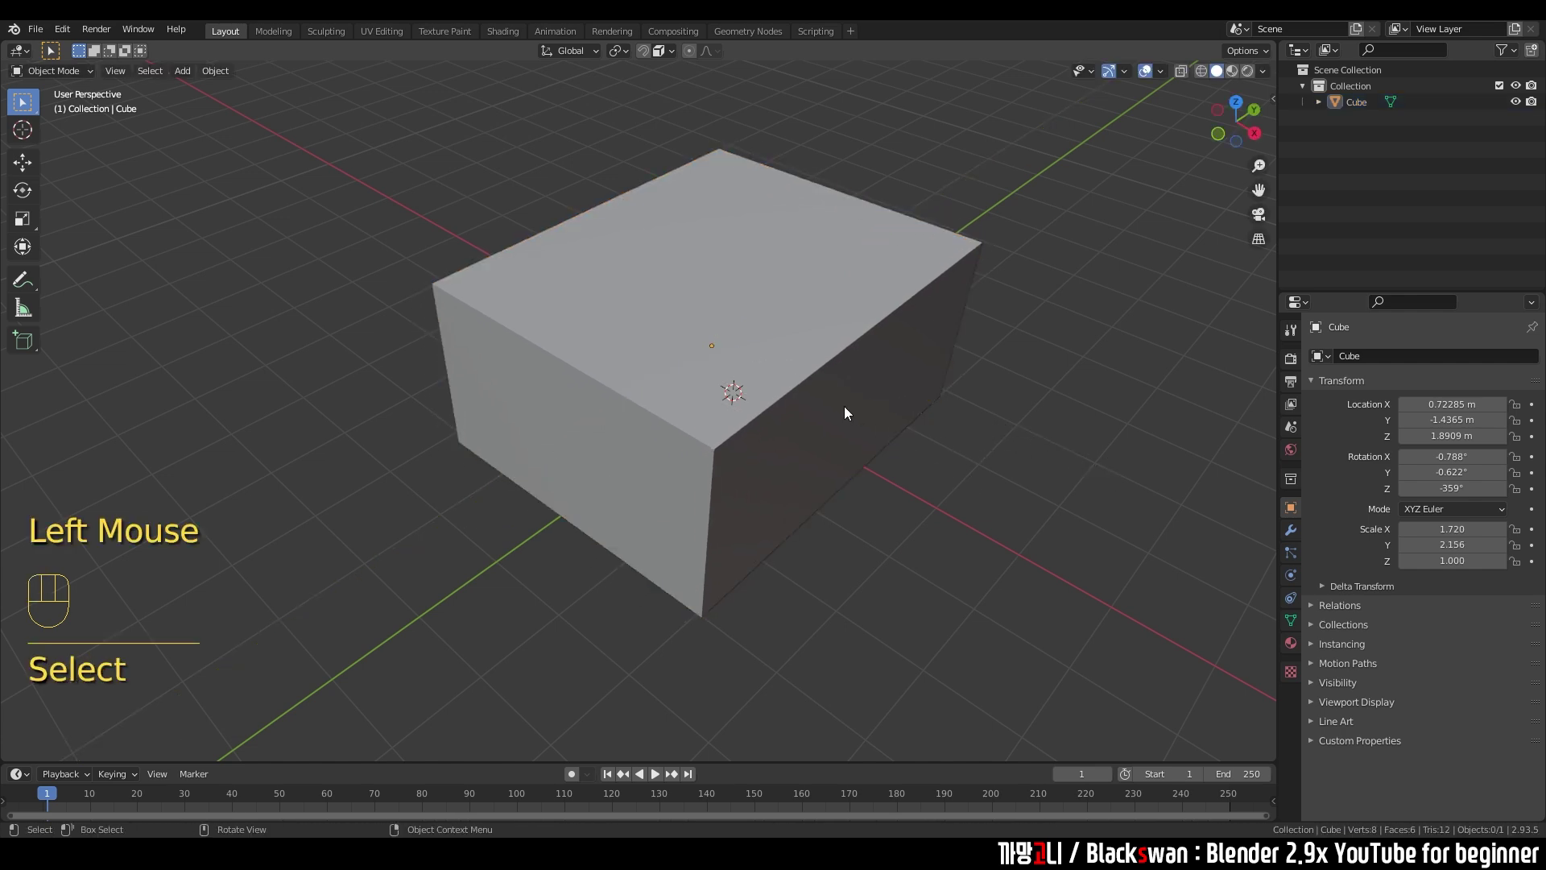
{"action": "left_click", "coordinate": [807, 386]}
{"action": "key", "text": "Delete"}
{"action": "left_click", "coordinate": [805, 383]}
{"action": "key", "text": "shift+a"}
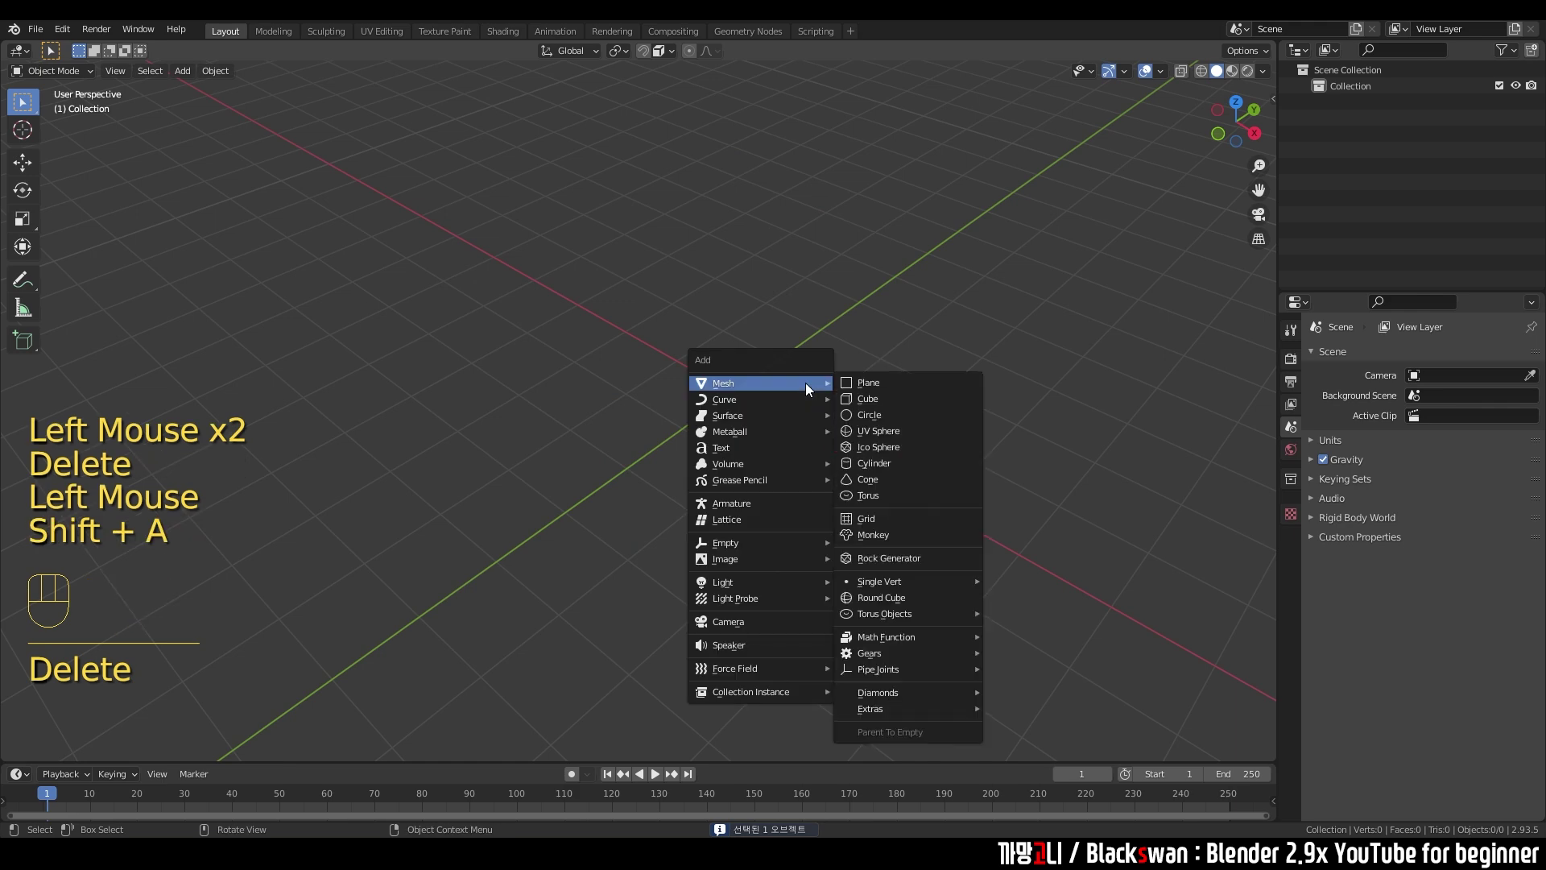
{"action": "left_click", "coordinate": [855, 399]}
{"action": "scroll", "coordinate": [835, 421], "scroll_direction": "up", "scroll_amount": 2}
{"action": "middle_click_drag", "start_coordinate": [864, 472], "coordinate": [726, 452], "text": "shift"}
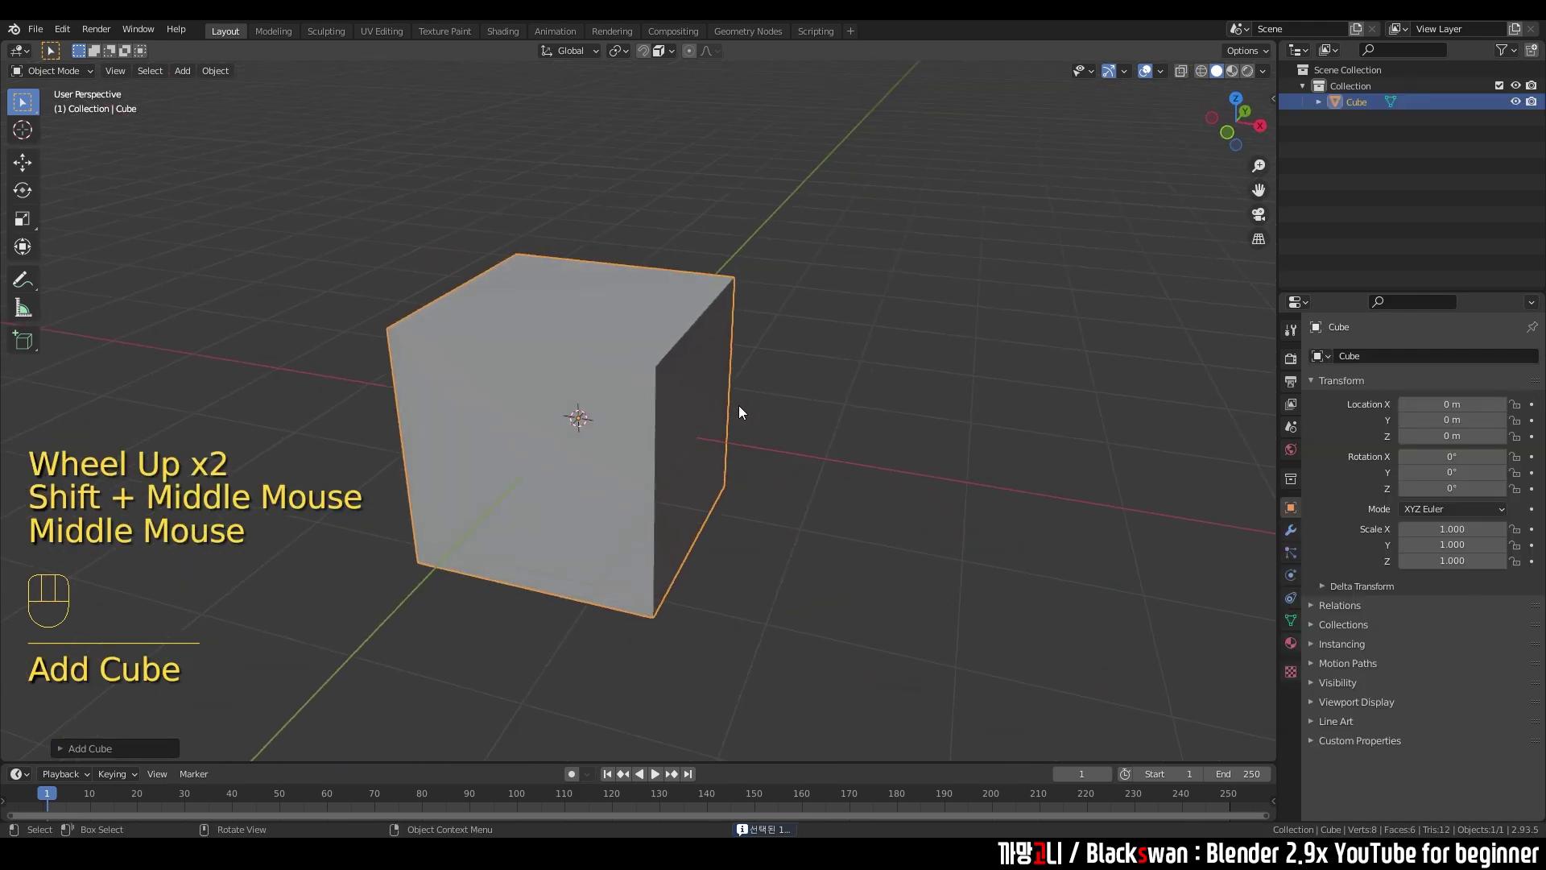
- Flatten the cube to a Z scale of about 0.084 and widen it to an X scale of about 1.87
{"action": "key", "text": "s"}
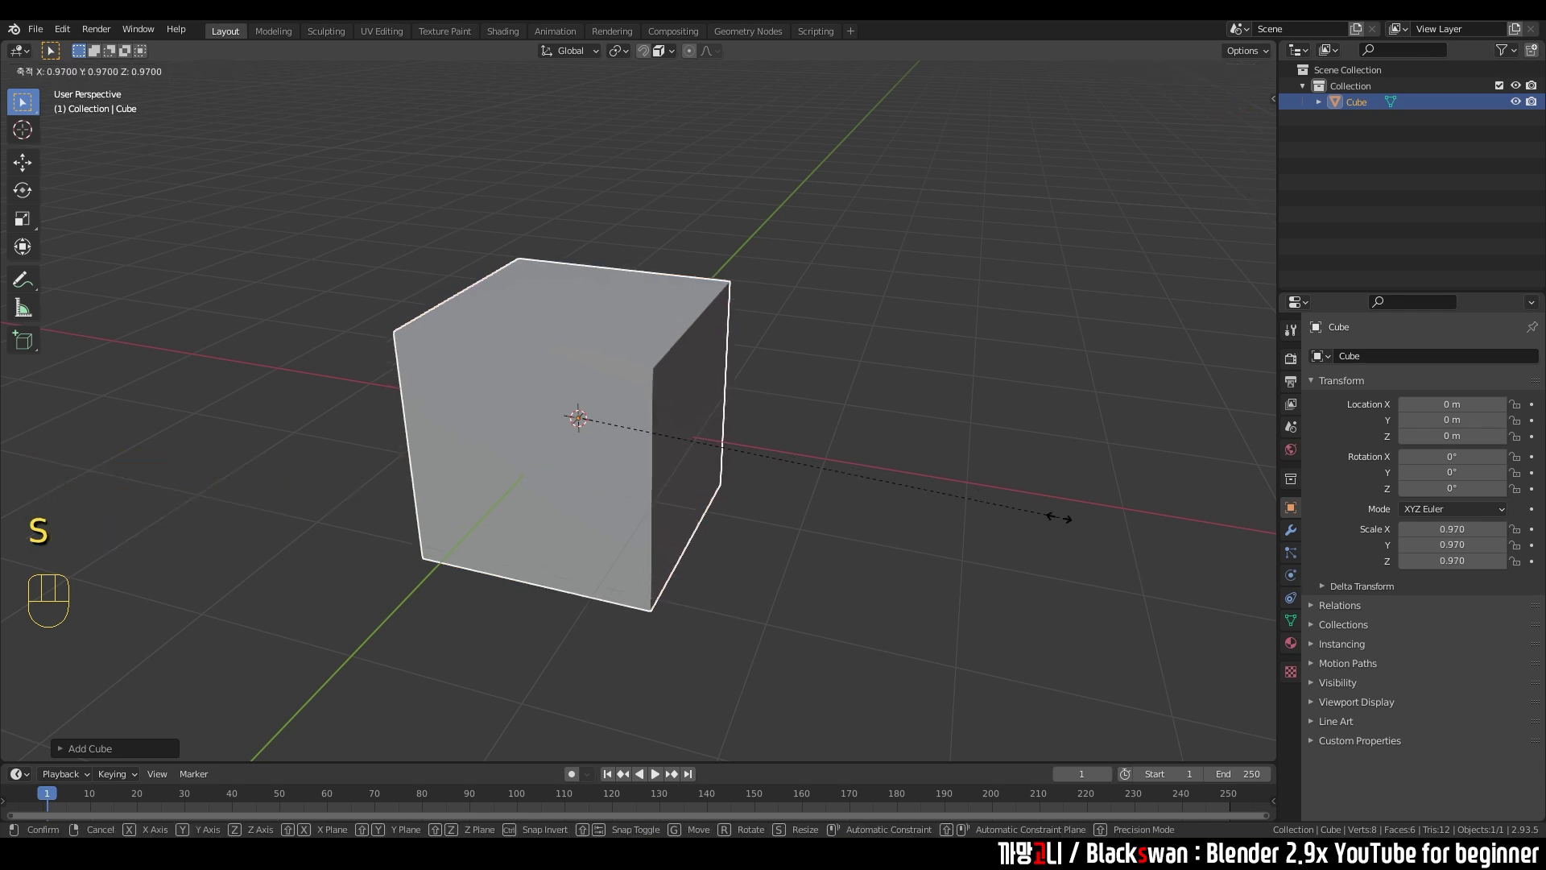
{"action": "key", "text": "z"}
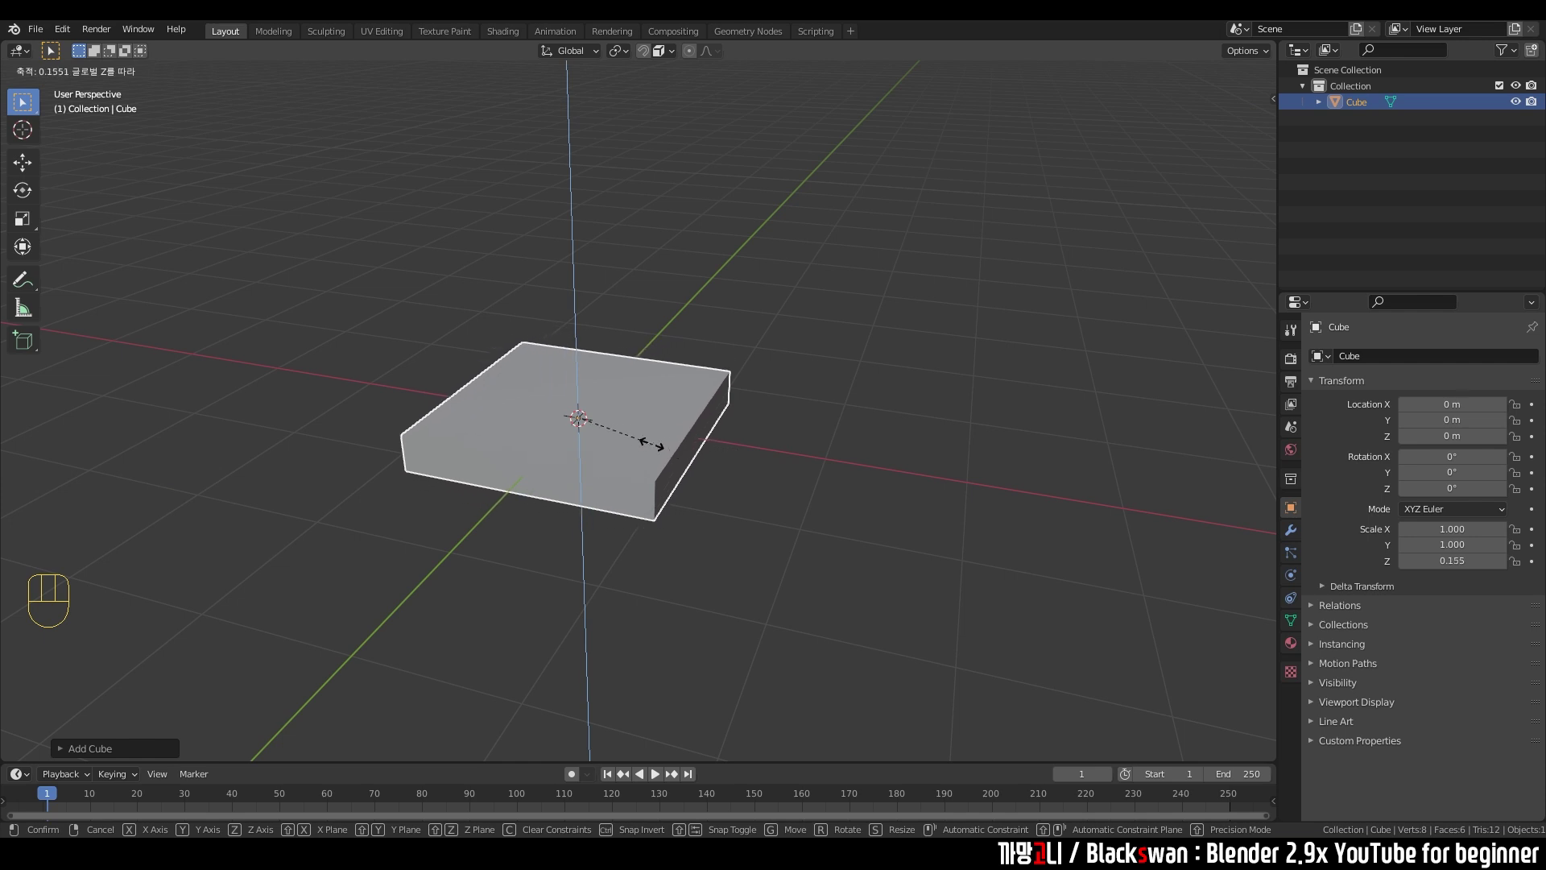
{"action": "left_click", "coordinate": [611, 444]}
{"action": "key", "text": "s"}
{"action": "key", "text": "x"}
{"action": "left_click", "coordinate": [1077, 568]}
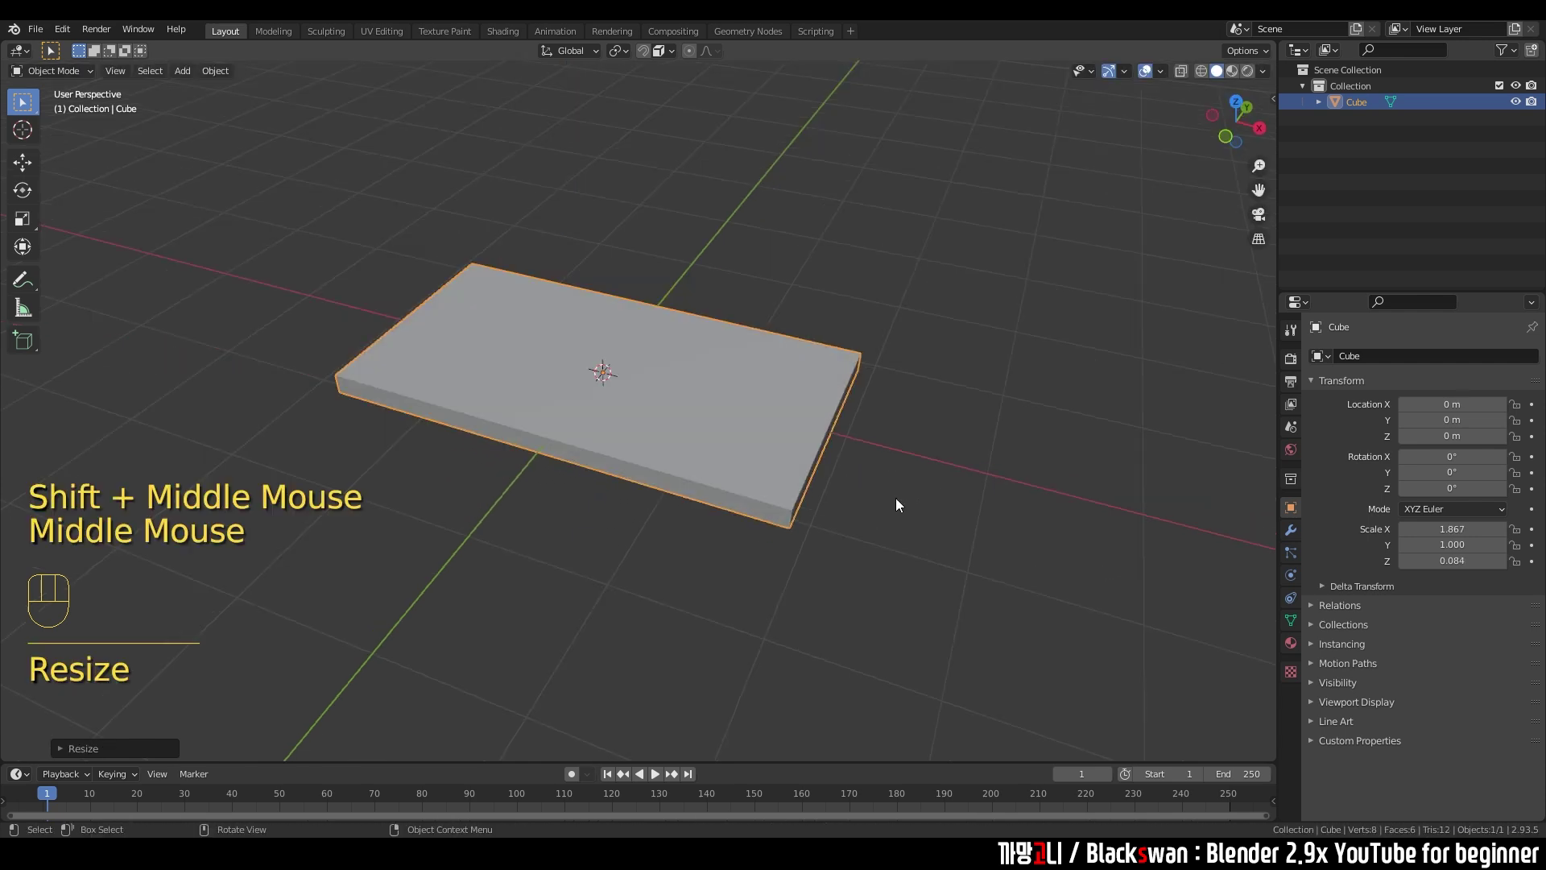
- Deselect the flat slab and add a mesh cylinder at the 3D cursor
{"action": "left_click", "coordinate": [916, 457]}
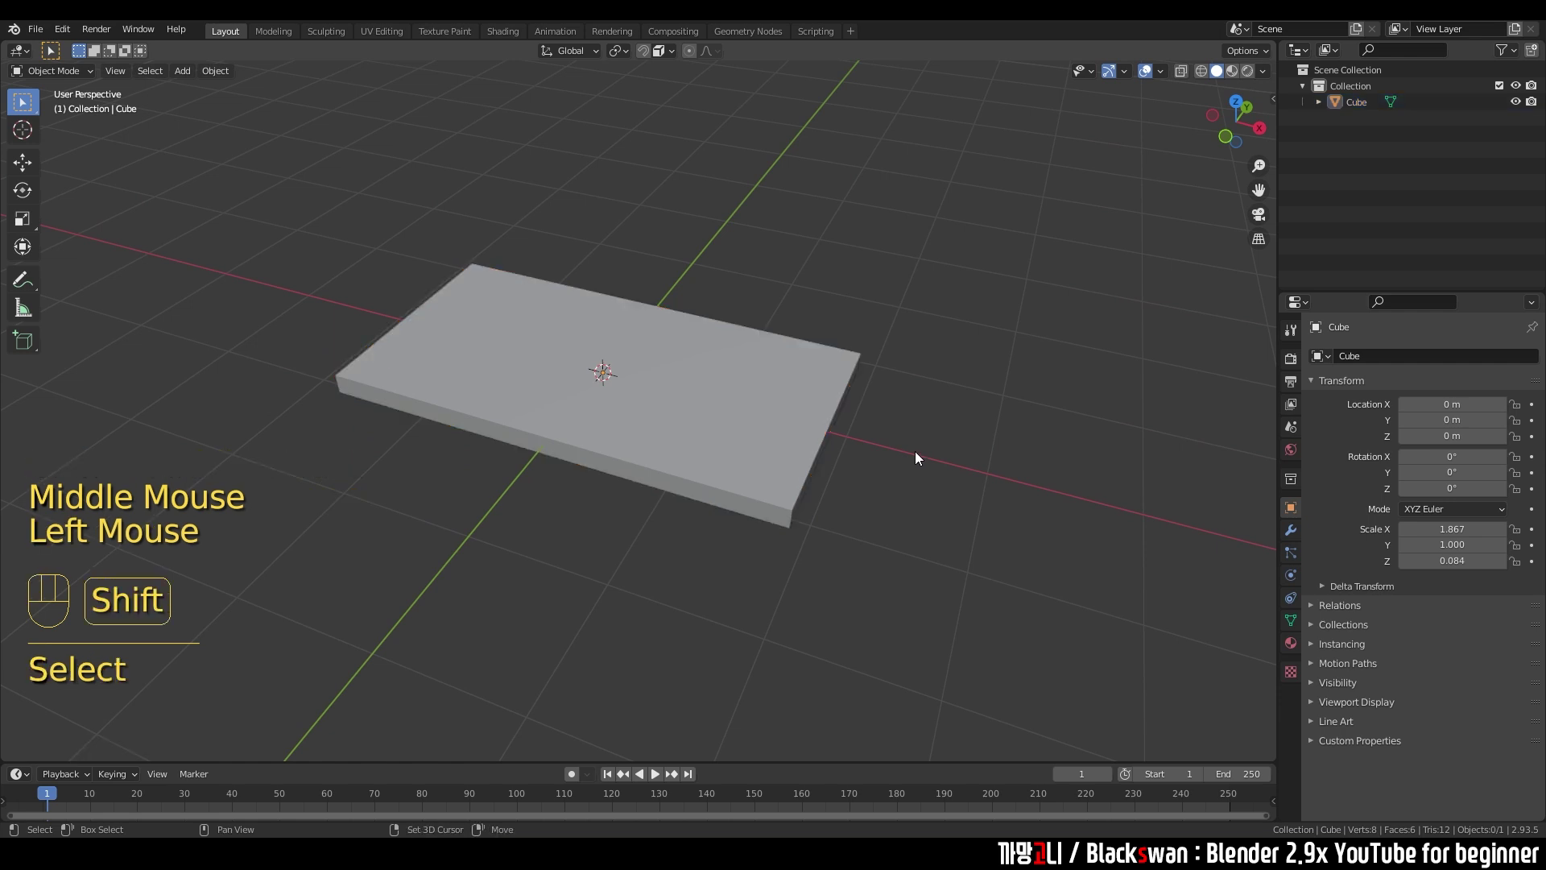
{"action": "key", "text": "shift+a"}
{"action": "mouse_move", "coordinate": [913, 449]}
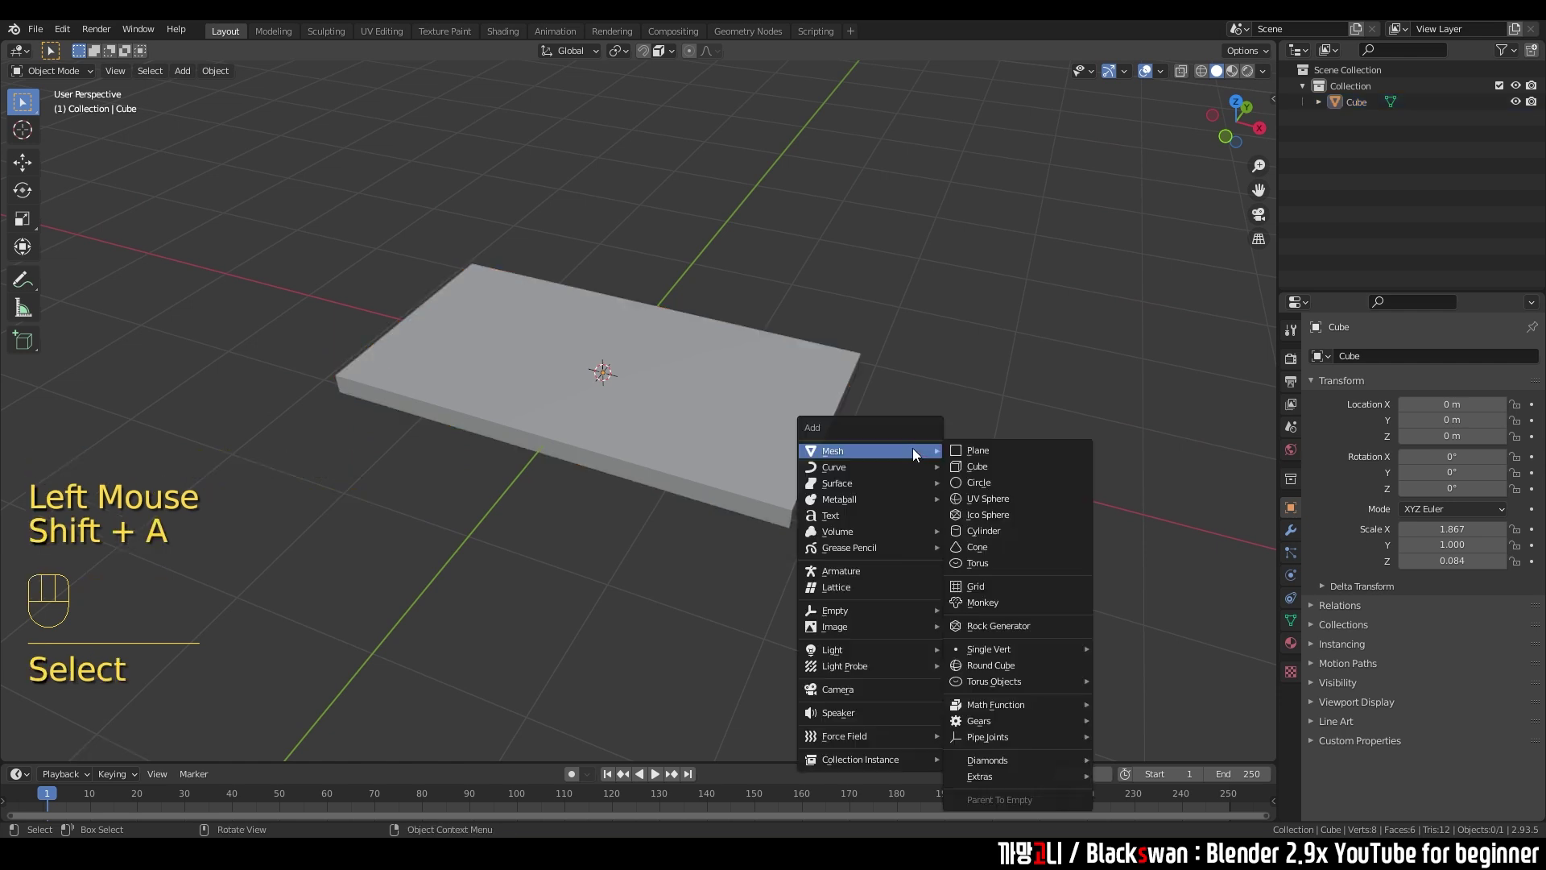
{"action": "left_click", "coordinate": [981, 532]}
{"action": "middle_click_drag", "start_coordinate": [666, 440], "coordinate": [630, 426]}
{"action": "middle_click_drag", "start_coordinate": [604, 355], "coordinate": [686, 398], "text": "shift"}
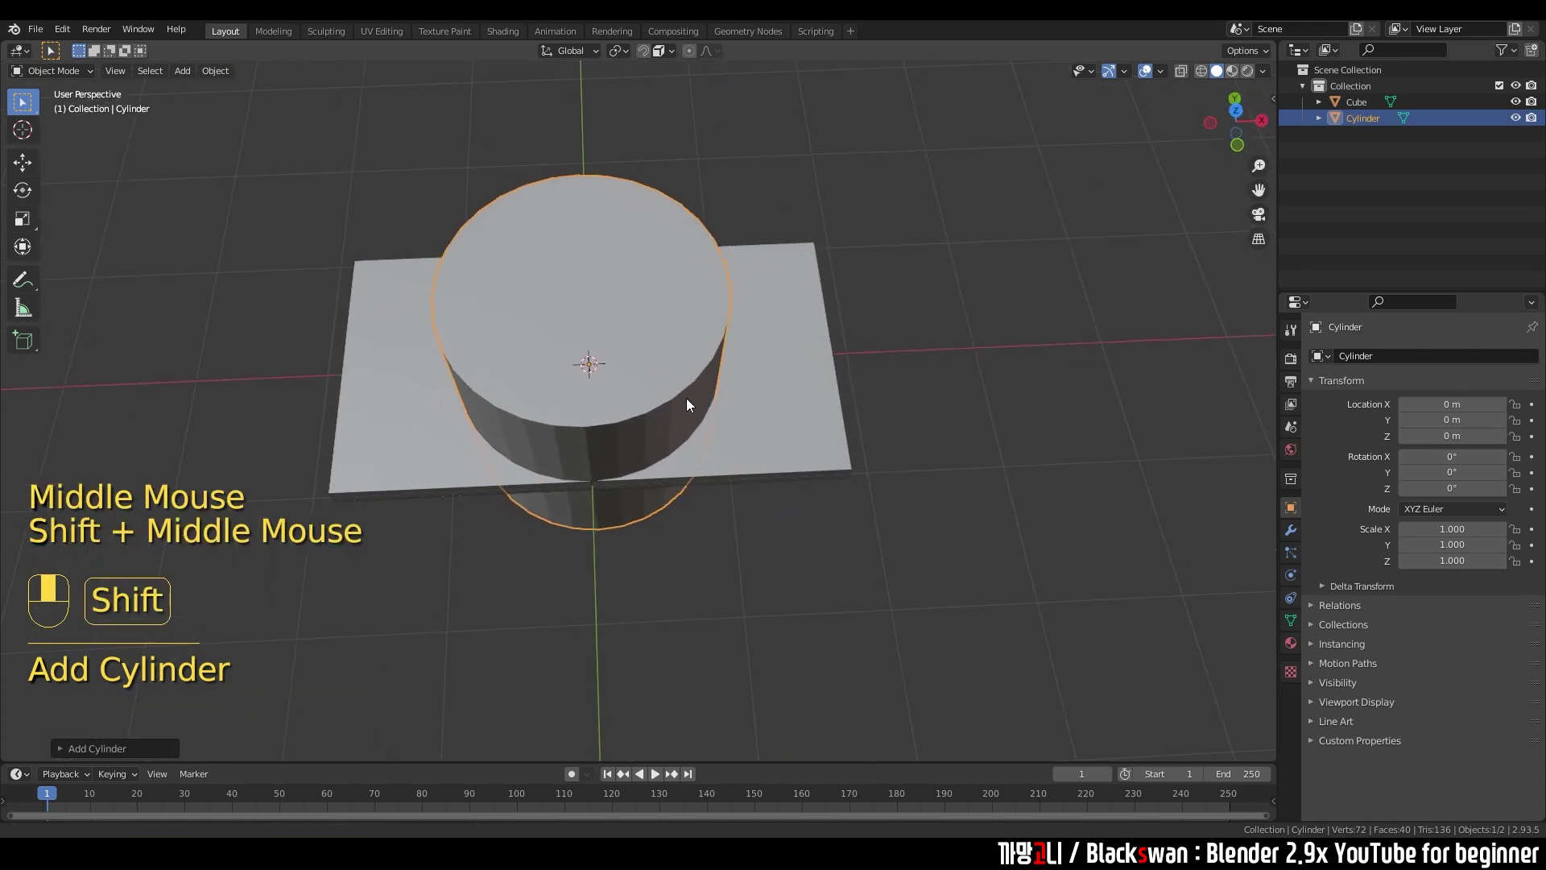
{"action": "scroll", "coordinate": [686, 400], "scroll_direction": "down", "scroll_amount": 1}
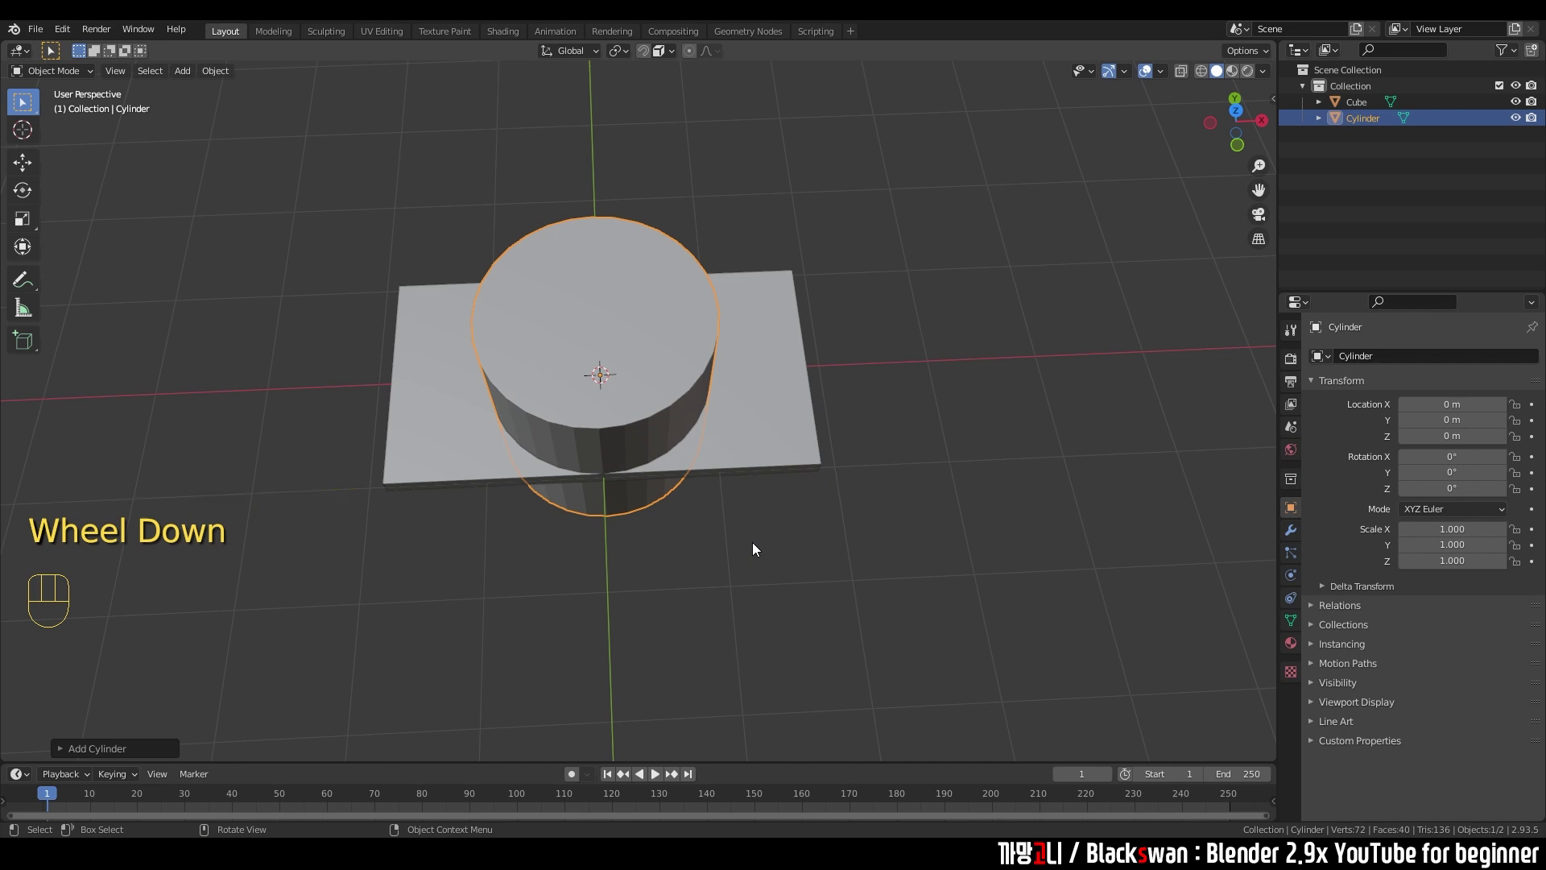
- In top view, scale the cylinder uniformly to about 0.161 and move it near the slab's corner at about X -1.41 m, Y 0.63 m
{"action": "key", "text": "grave"}
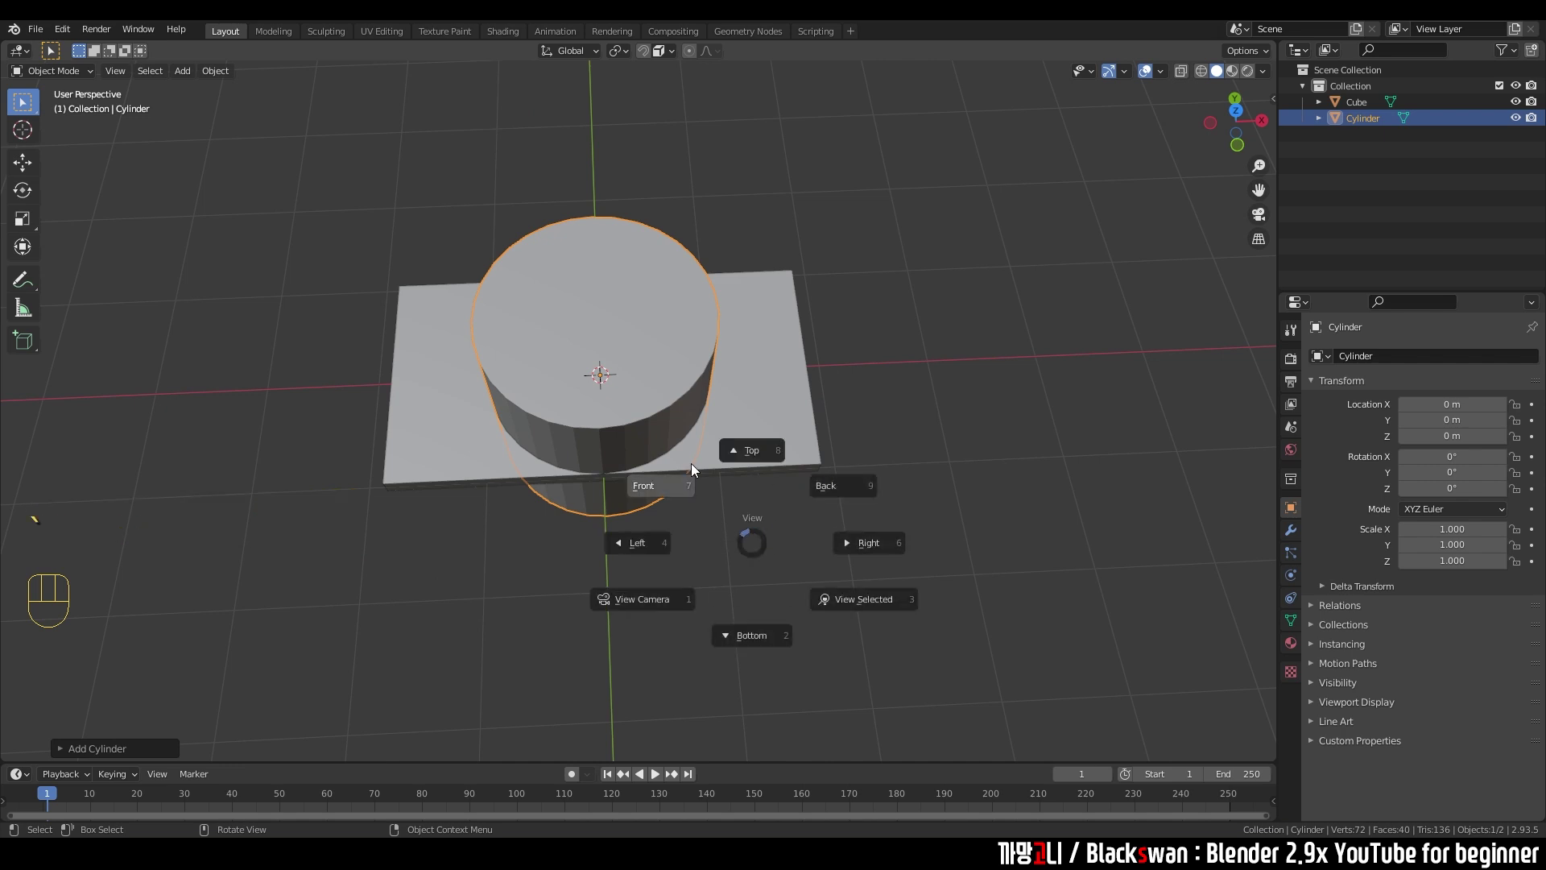
{"action": "left_click", "coordinate": [756, 453]}
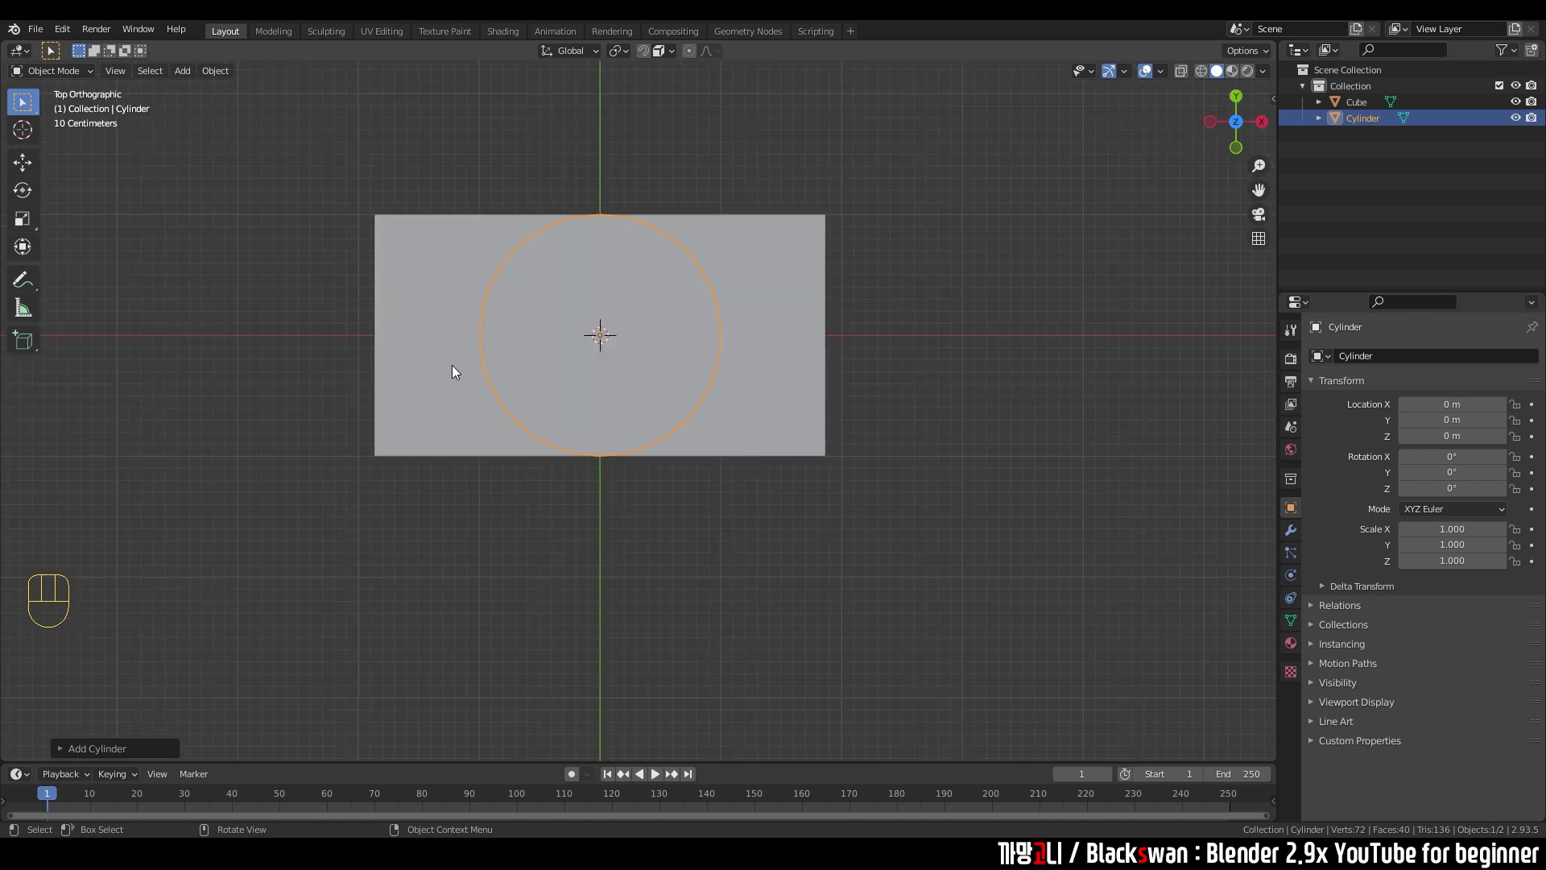
{"action": "left_click", "coordinate": [935, 328]}
{"action": "left_click", "coordinate": [694, 331]}
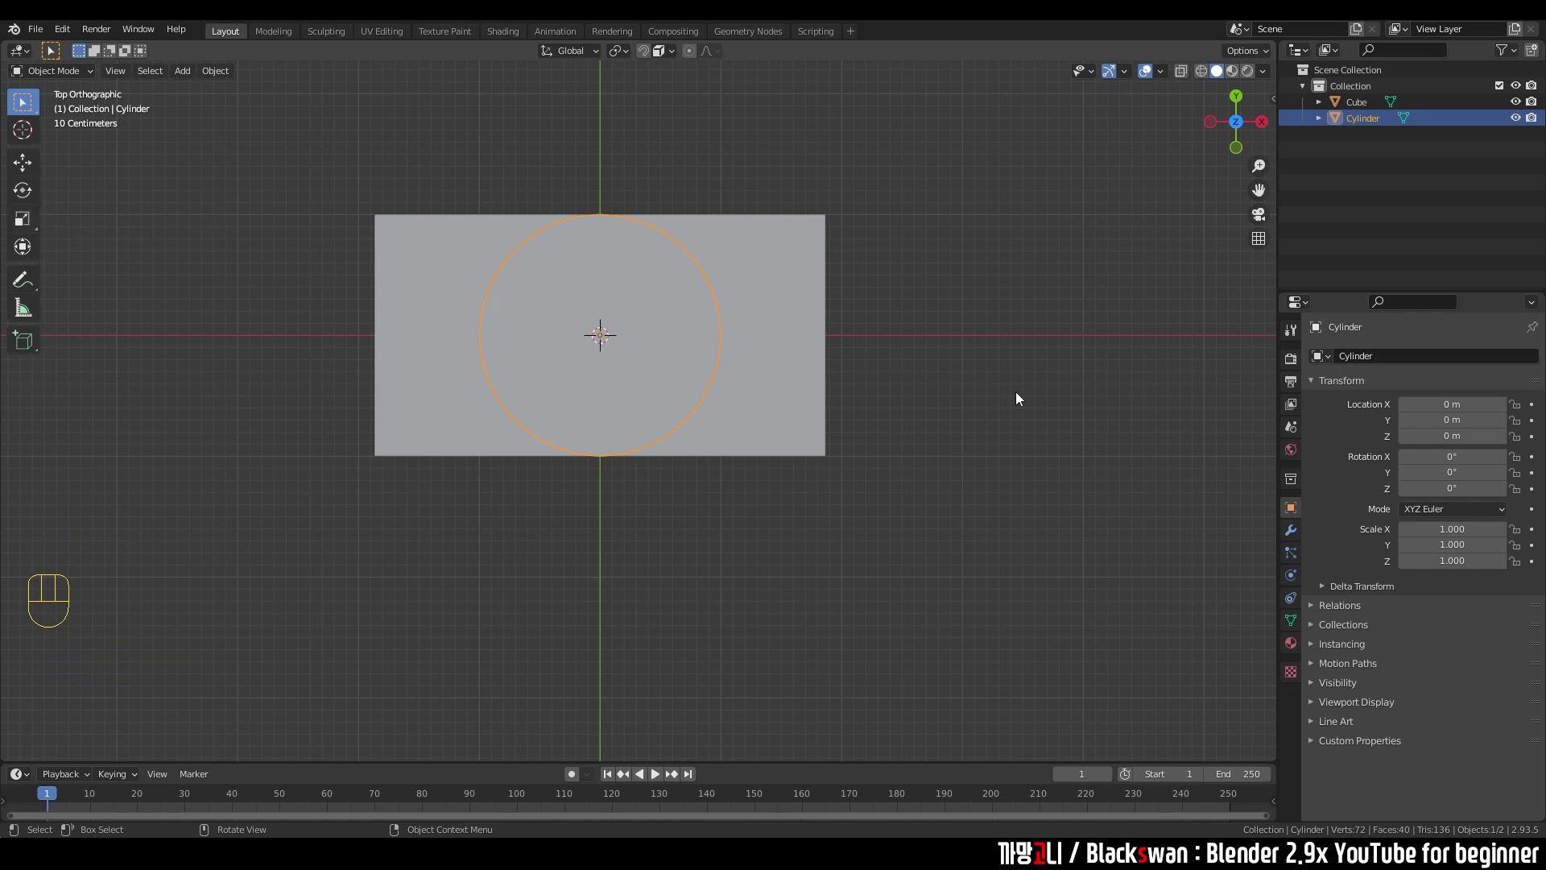
{"action": "key", "text": "s"}
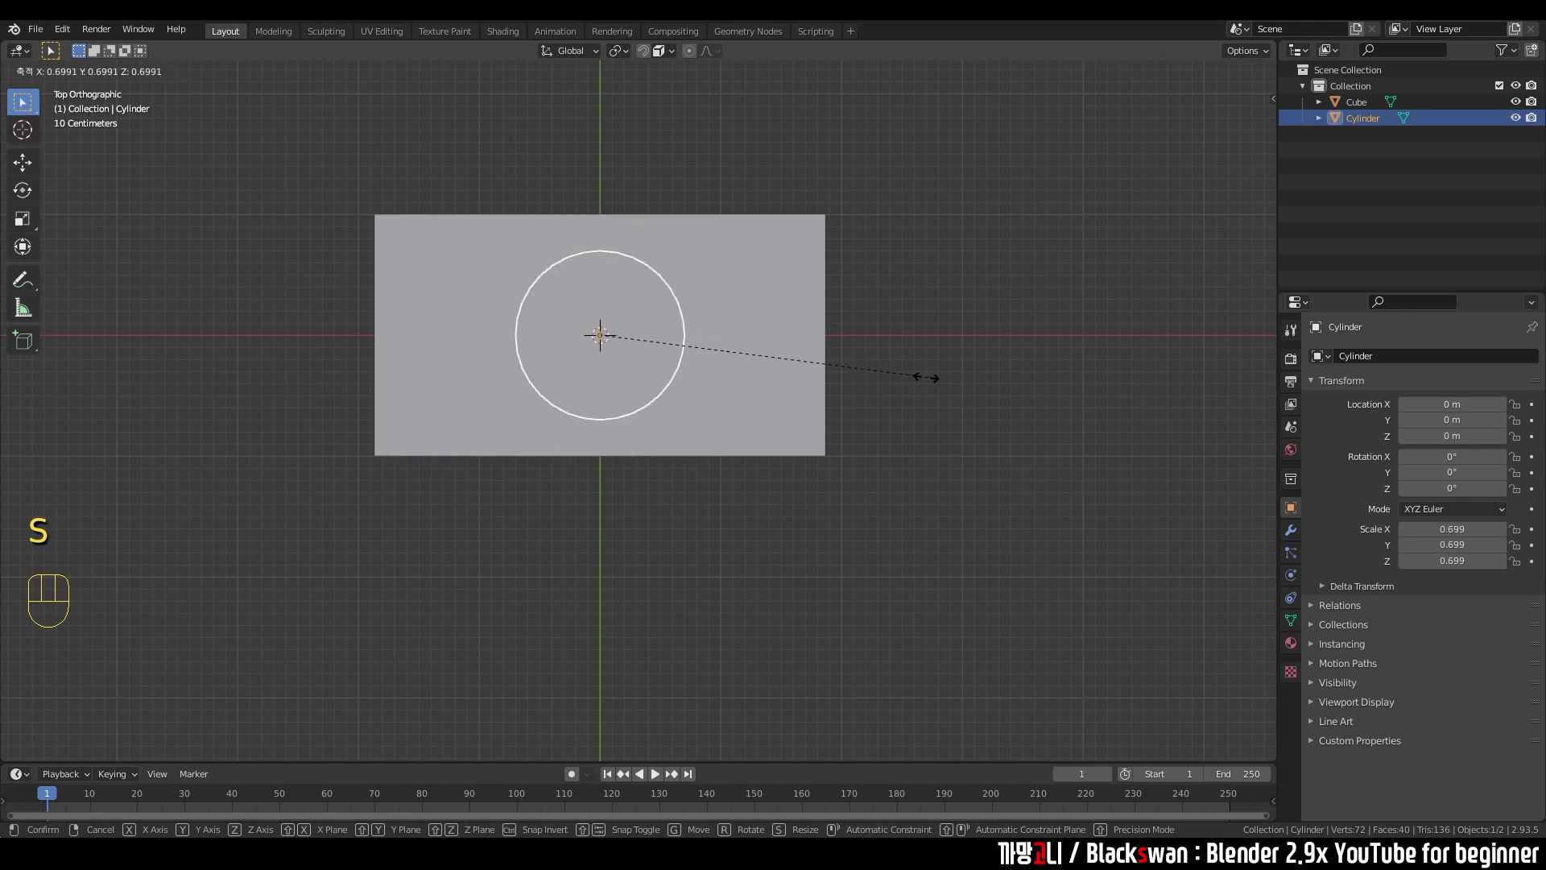
{"action": "left_click", "coordinate": [675, 364]}
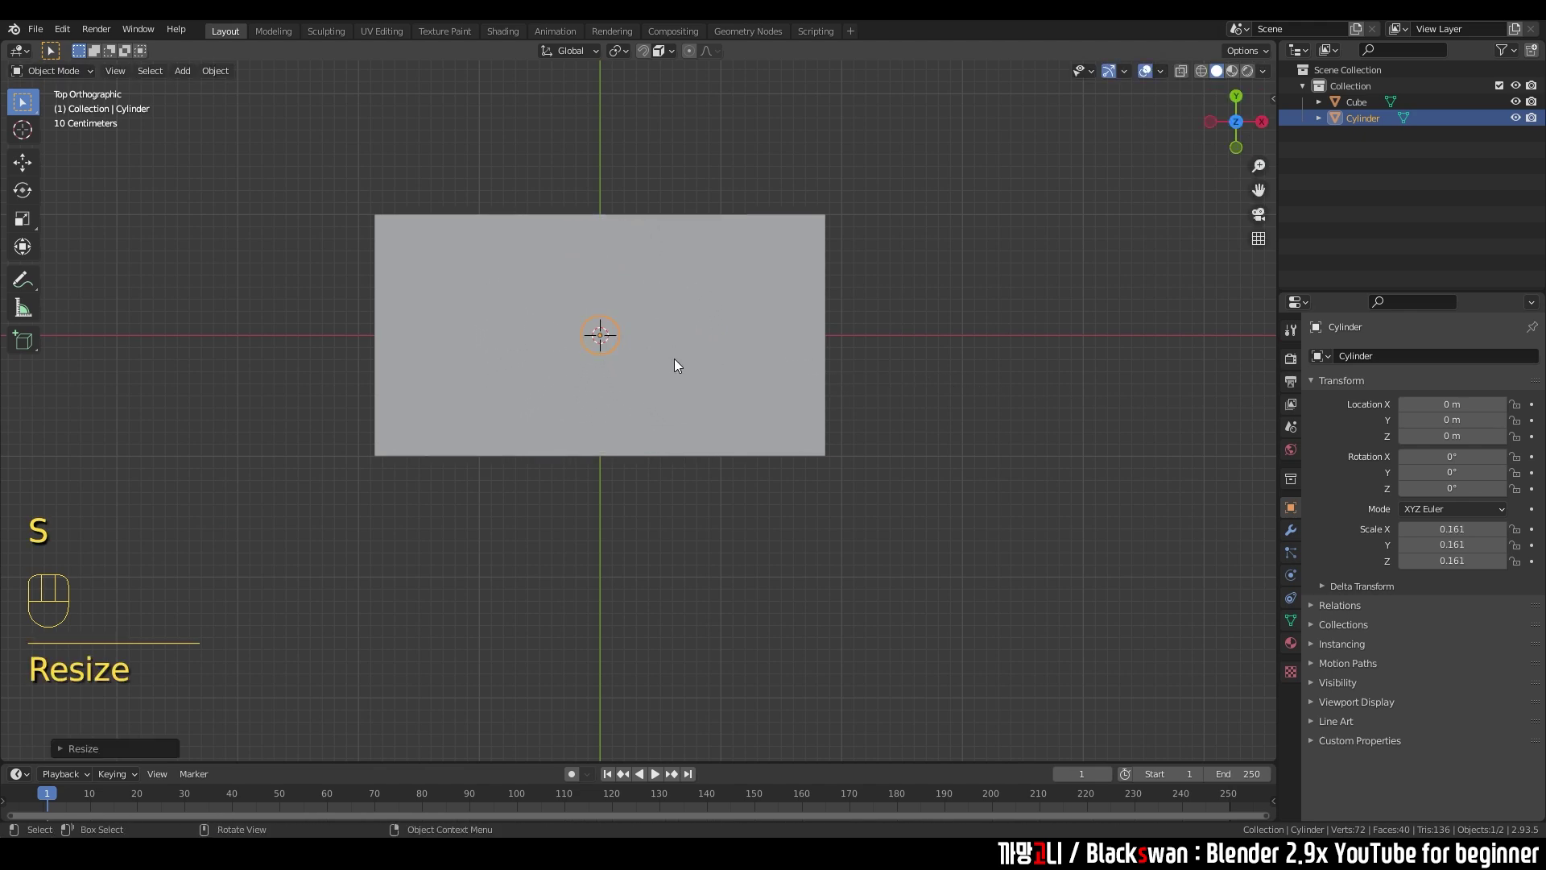
{"action": "key", "text": "g"}
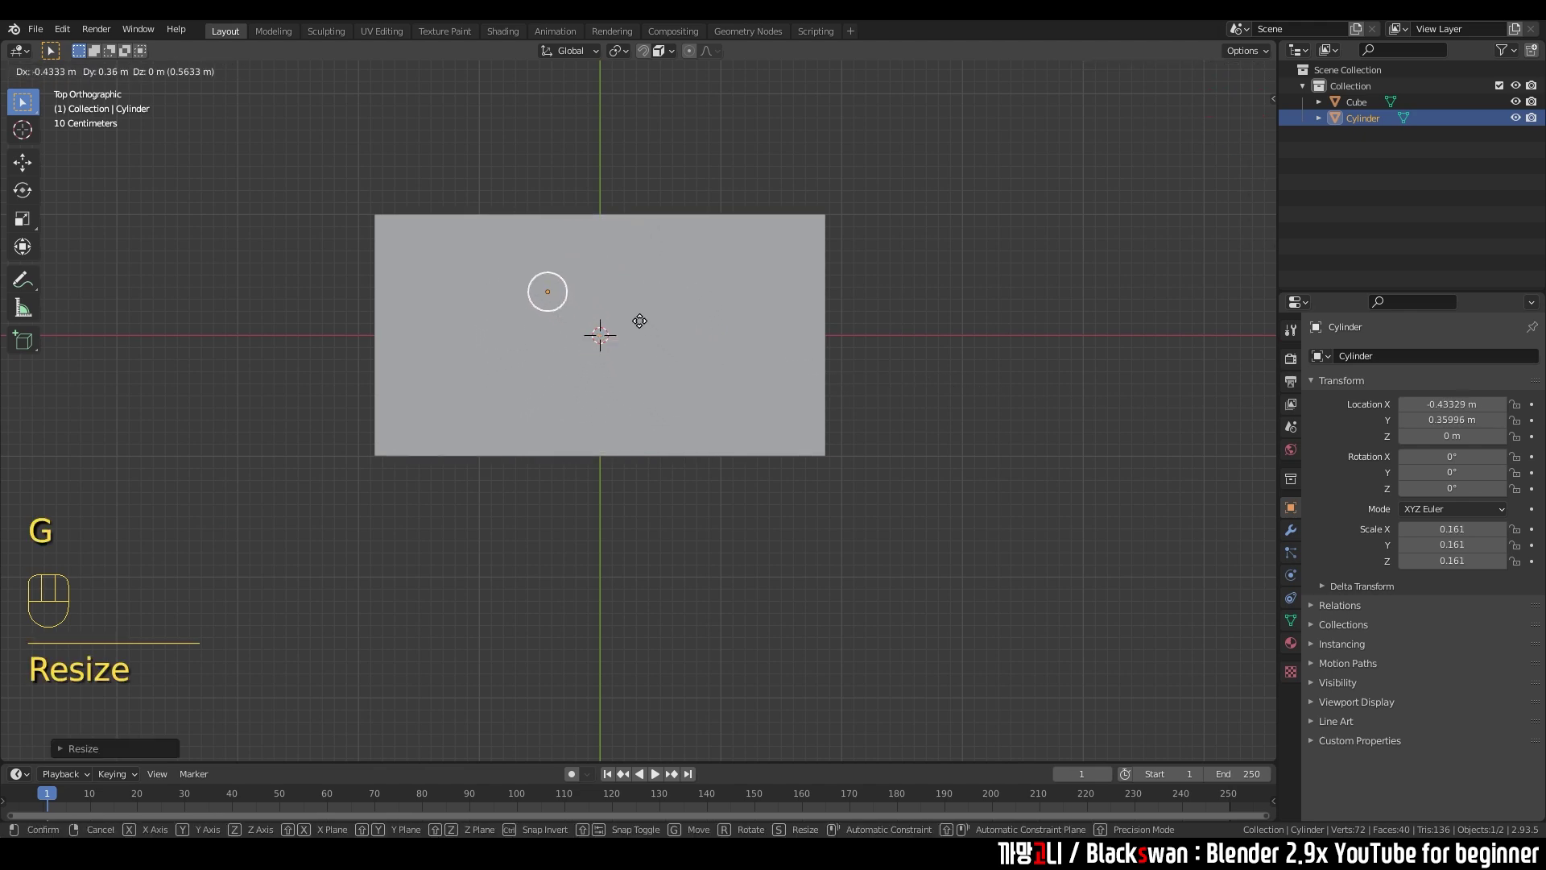
{"action": "left_click", "coordinate": [526, 290]}
- Lengthen the cylinder along Z to a scale of about 1.21
{"action": "middle_click_drag", "start_coordinate": [527, 297], "coordinate": [781, 448]}
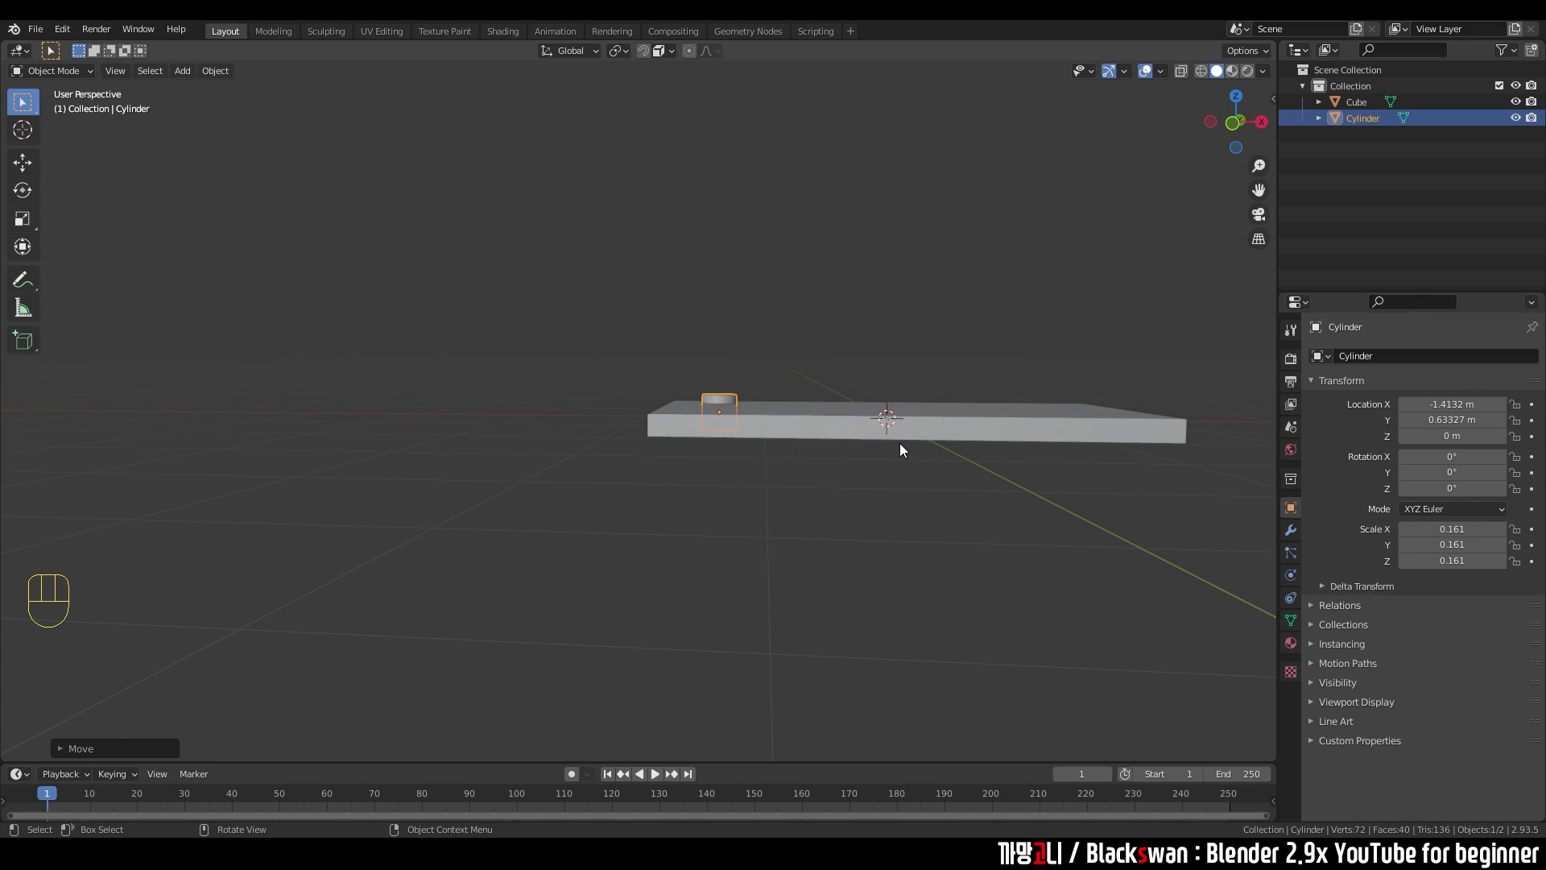
{"action": "key", "text": "s"}
{"action": "key", "text": "z"}
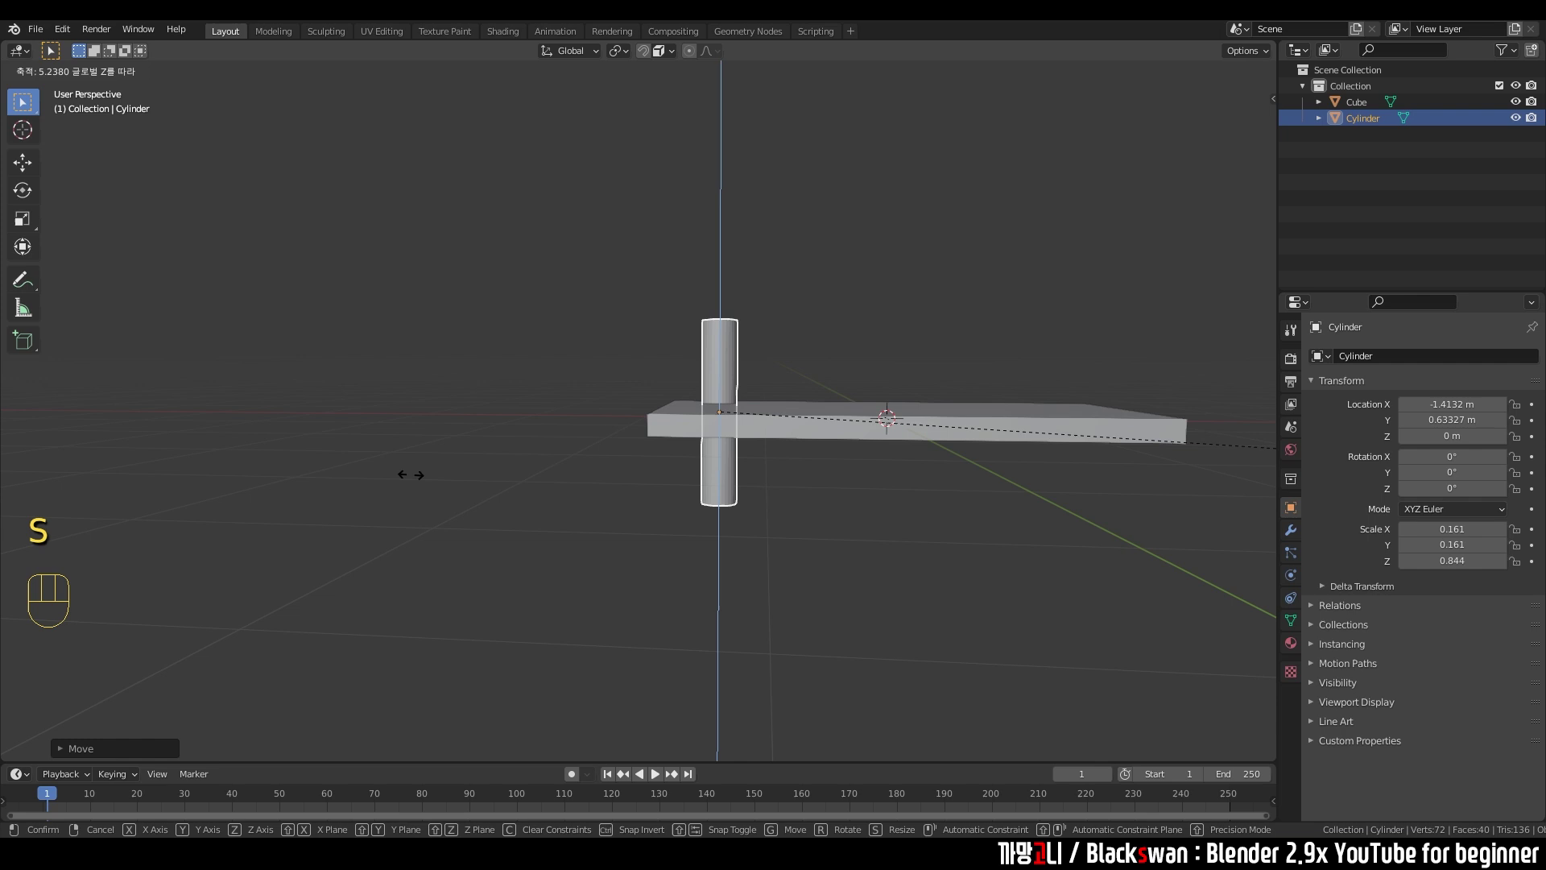
{"action": "left_click", "coordinate": [817, 480]}
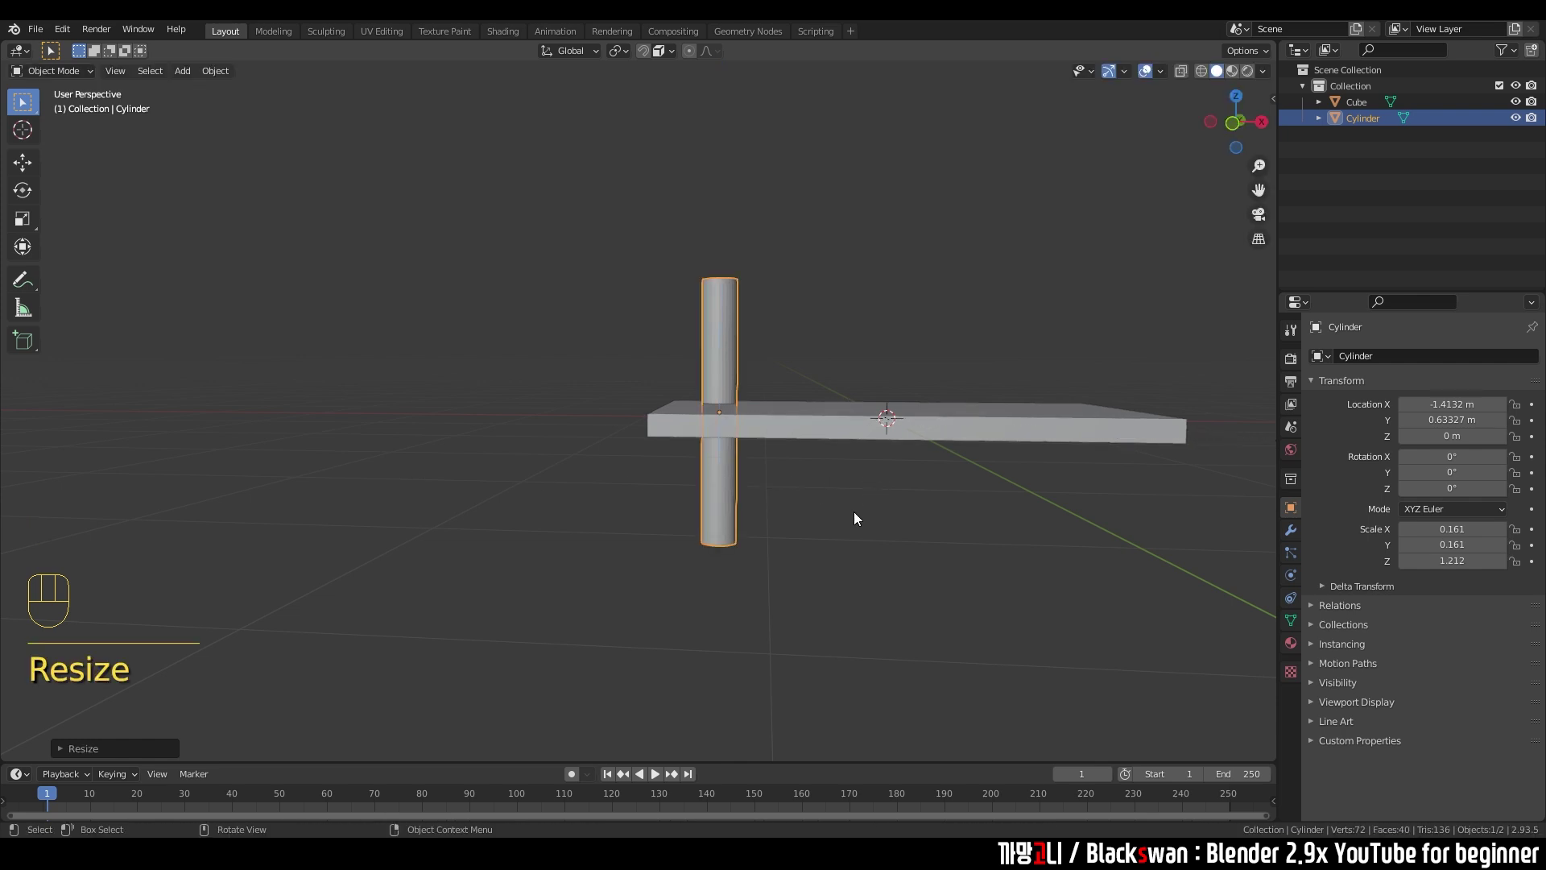
- In front view, move the cylinder down along Z to about -1.26 m so it sits under the slab
{"action": "key", "text": "grave"}
{"action": "left_click", "coordinate": [772, 464]}
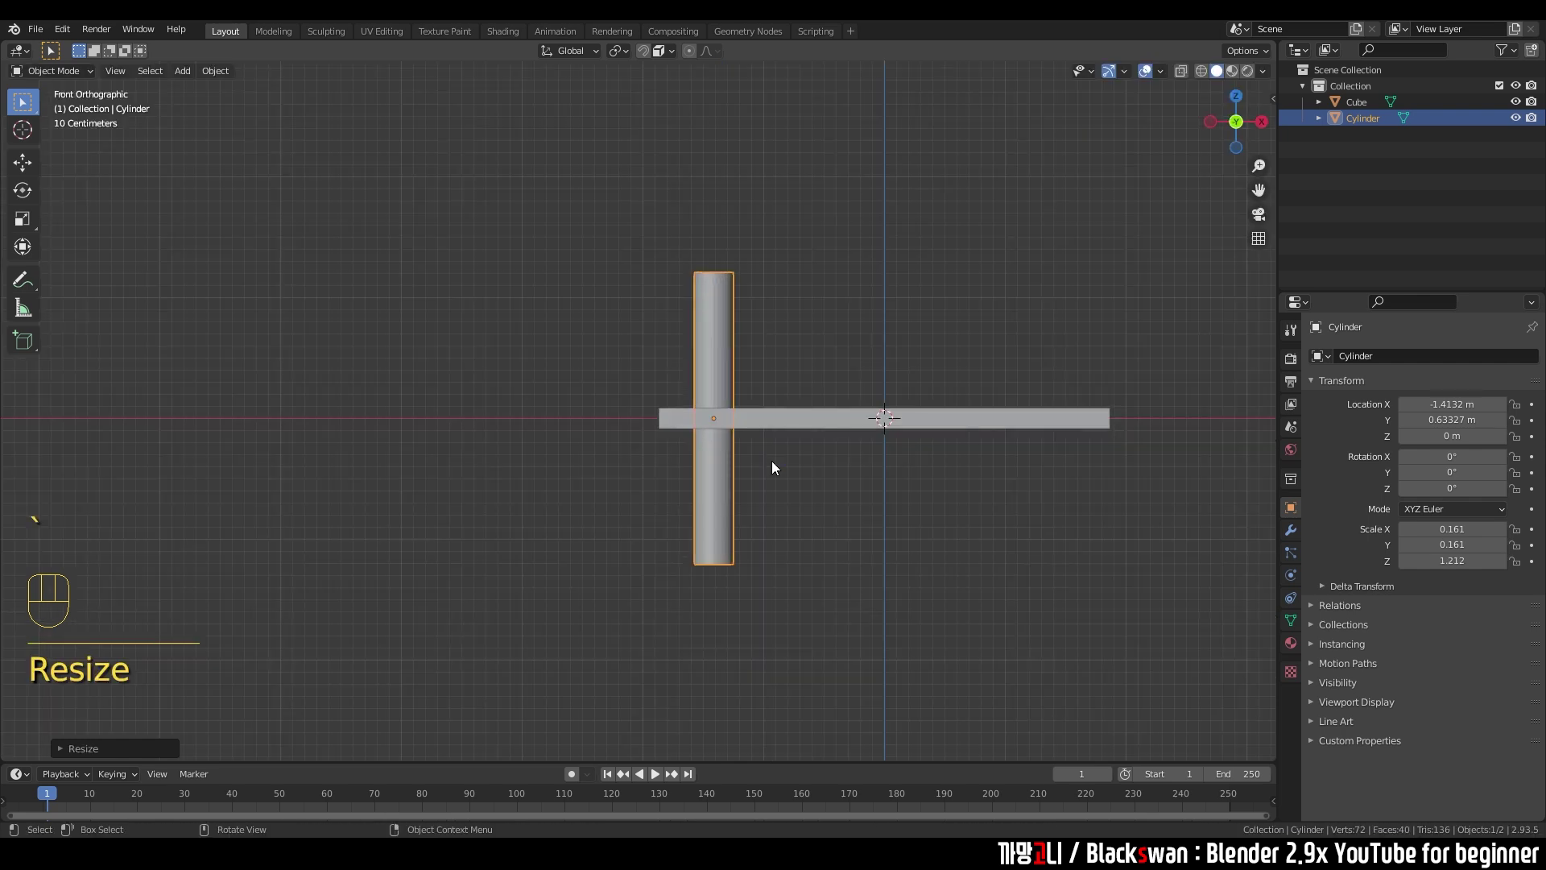
{"action": "key", "text": "g"}
{"action": "key", "text": "z"}
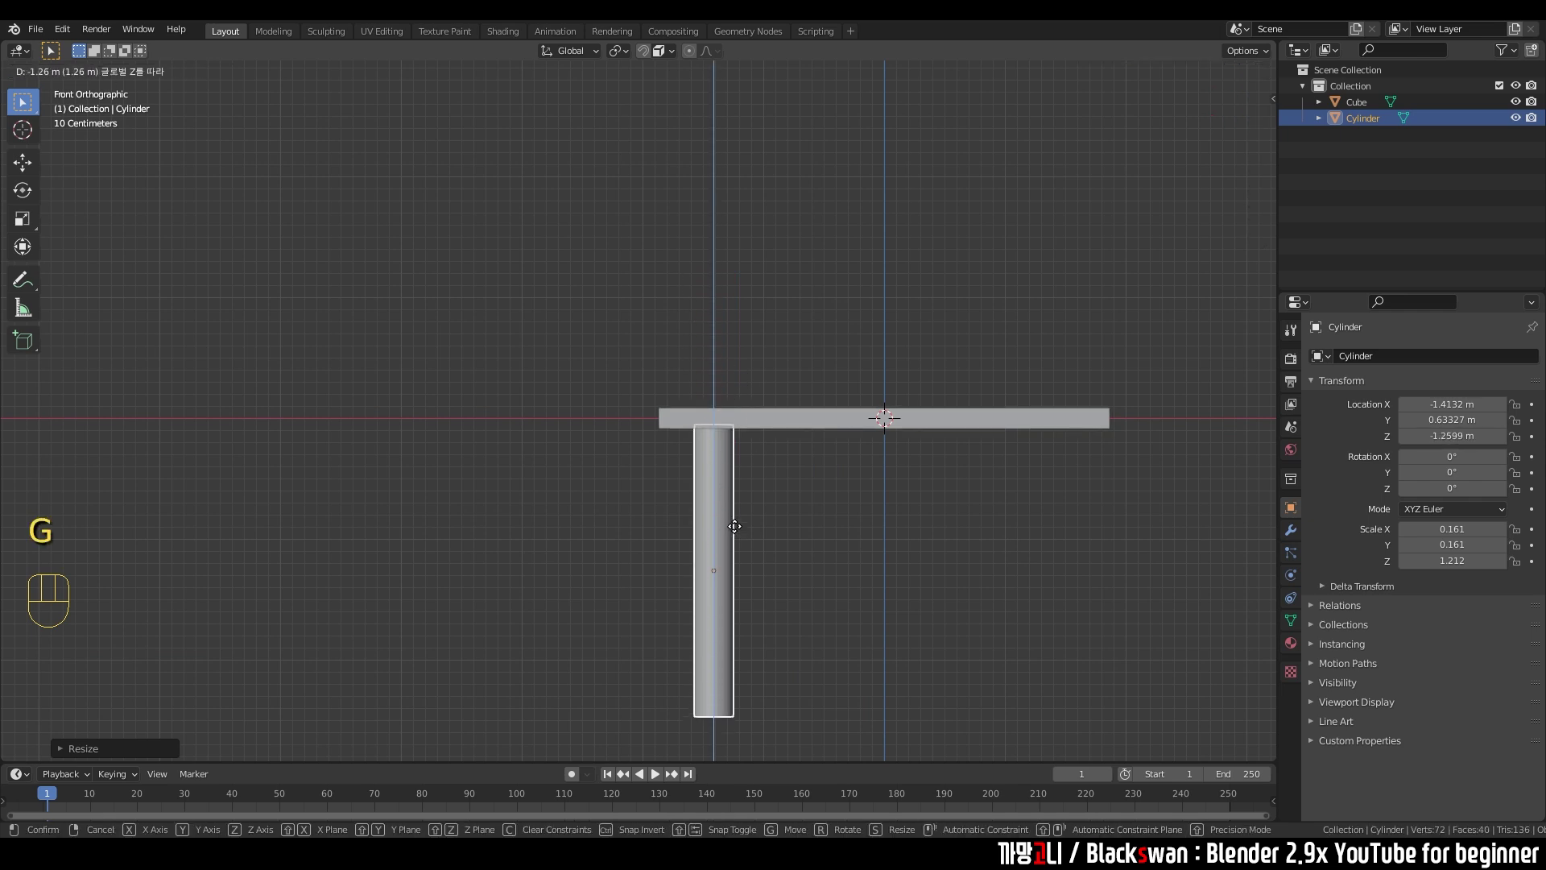
{"action": "left_click", "coordinate": [735, 526]}
- Shorten the cylinder leg to a Z scale of about 0.855, raise it to about Z -0.93 m against the slab's underside, and deselect it
{"action": "key", "text": "s"}
{"action": "key", "text": "z"}
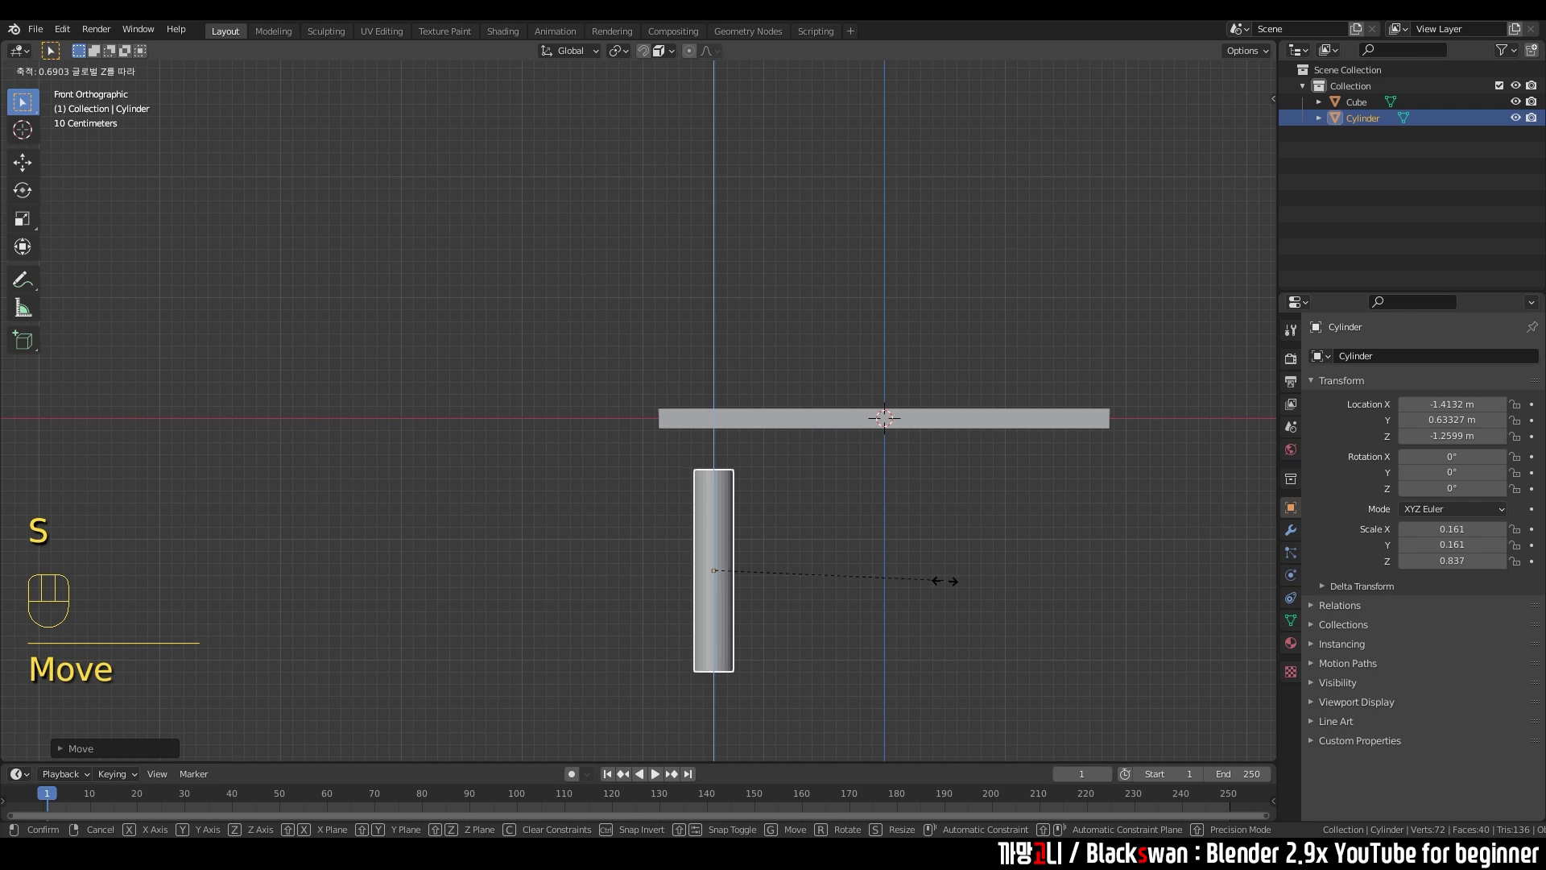
{"action": "left_click", "coordinate": [944, 563]}
{"action": "key", "text": "g"}
{"action": "key", "text": "z"}
{"action": "left_click", "coordinate": [952, 541]}
{"action": "left_click", "coordinate": [901, 546]}
{"action": "middle_click_drag", "start_coordinate": [901, 546], "coordinate": [836, 528]}
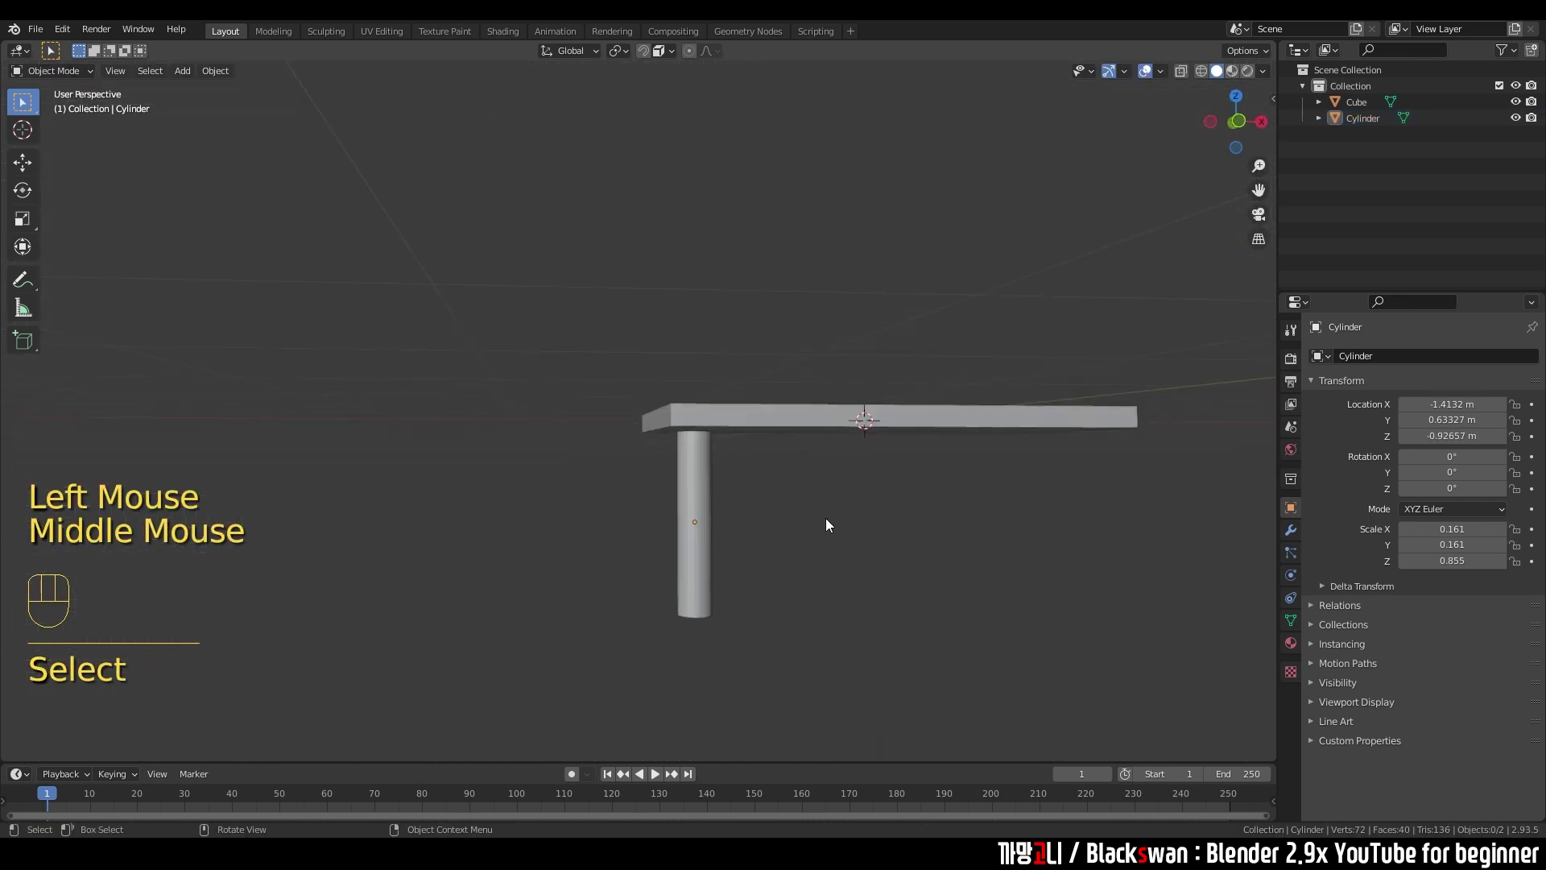
- In bottom view, duplicate the leg along X to the slab's adjacent corner at about X 1.49 m
{"action": "key", "text": "grave"}
{"action": "left_click", "coordinate": [822, 606]}
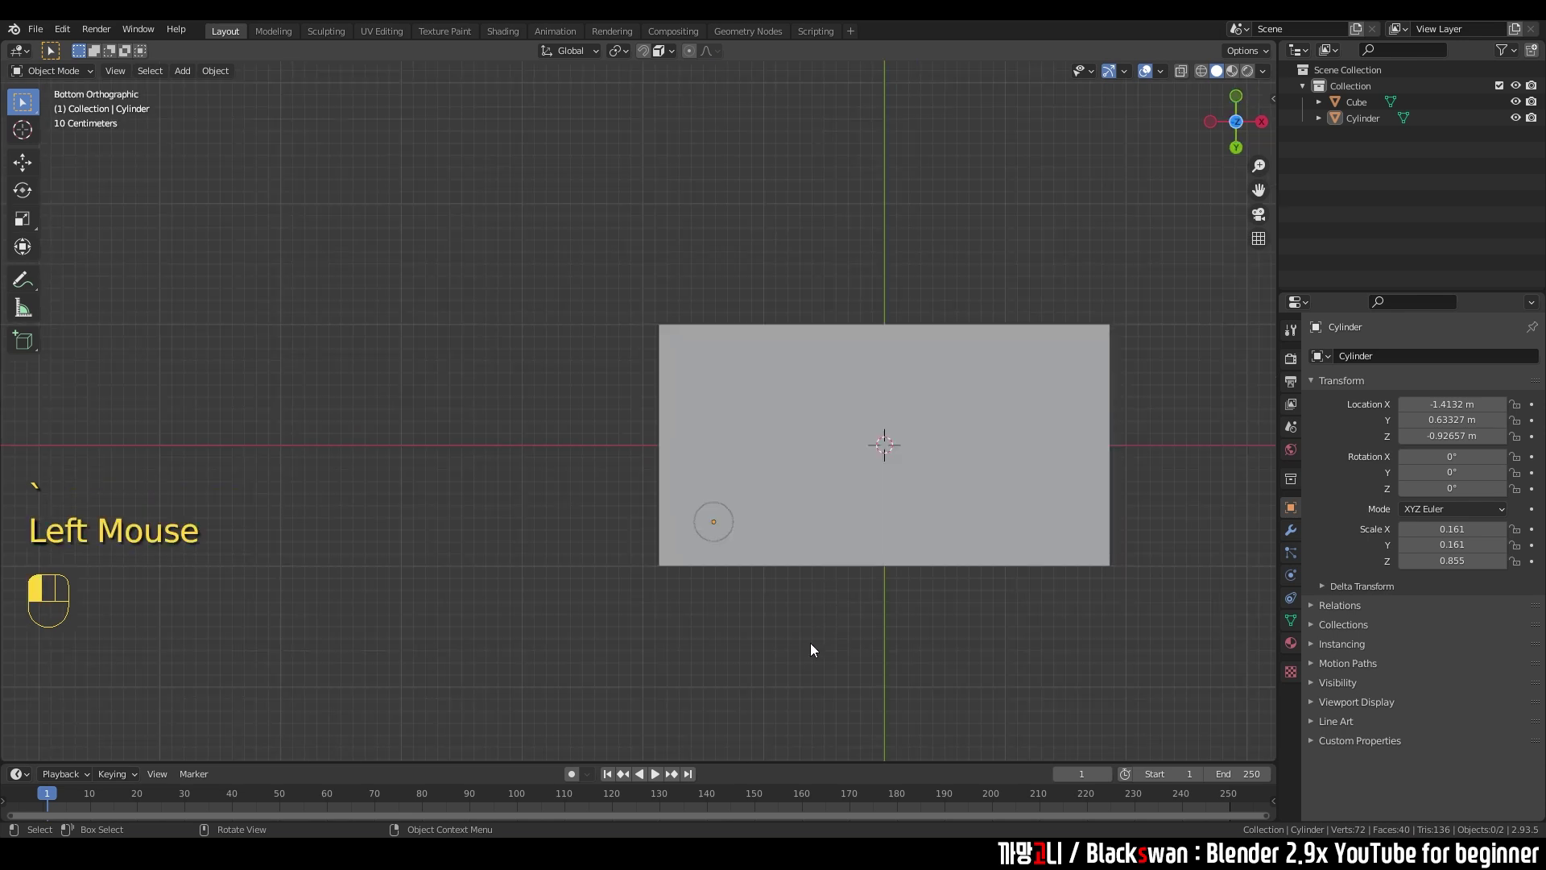
{"action": "left_click", "coordinate": [713, 527]}
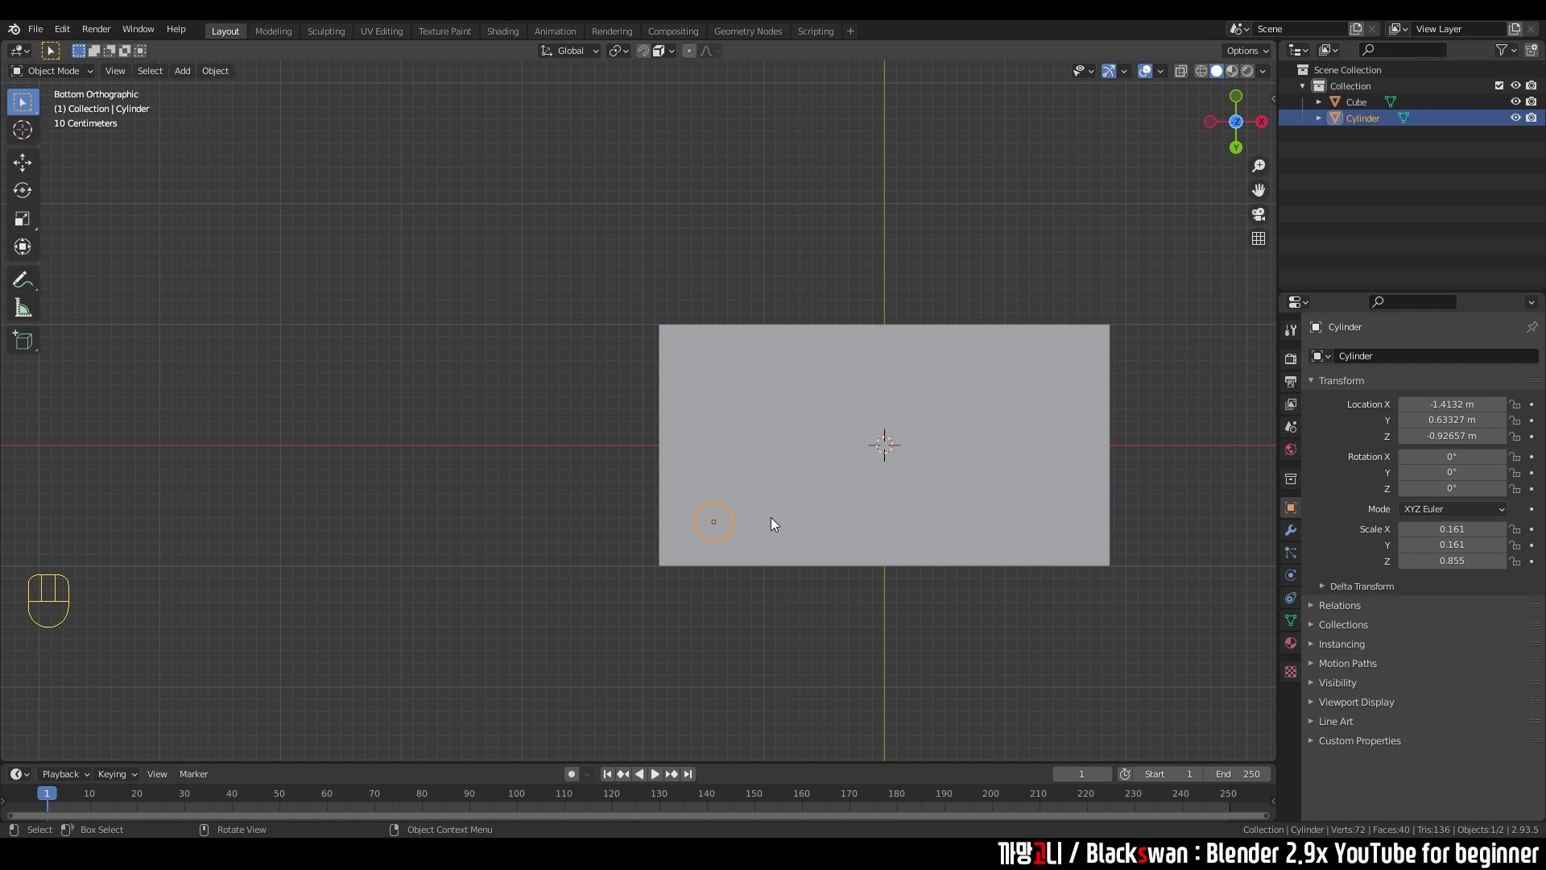
{"action": "key", "text": "shift+d"}
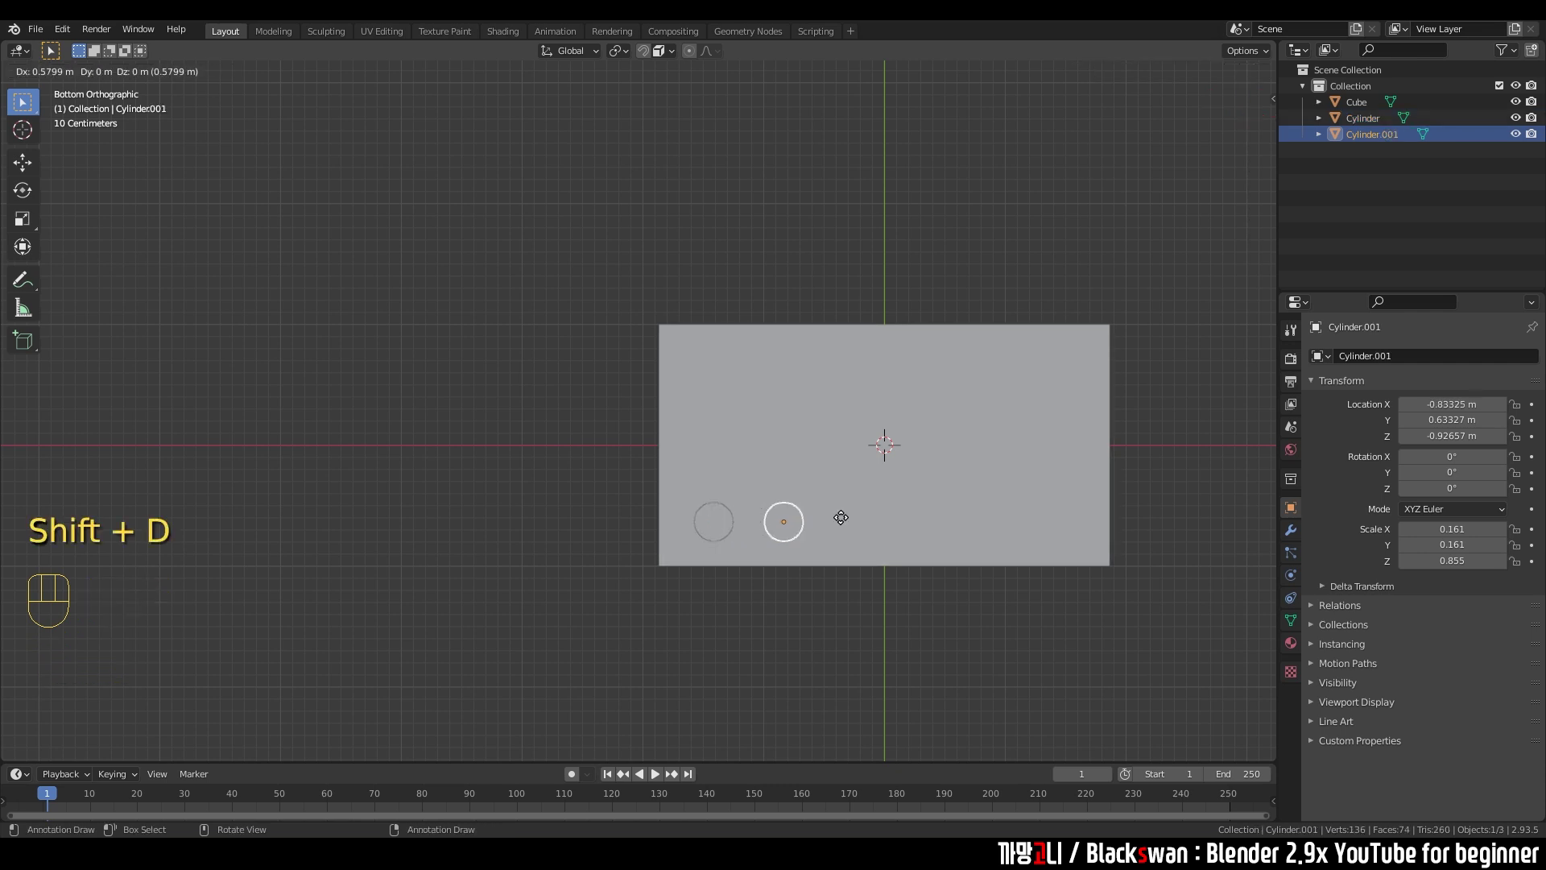
{"action": "left_click", "coordinate": [1123, 549]}
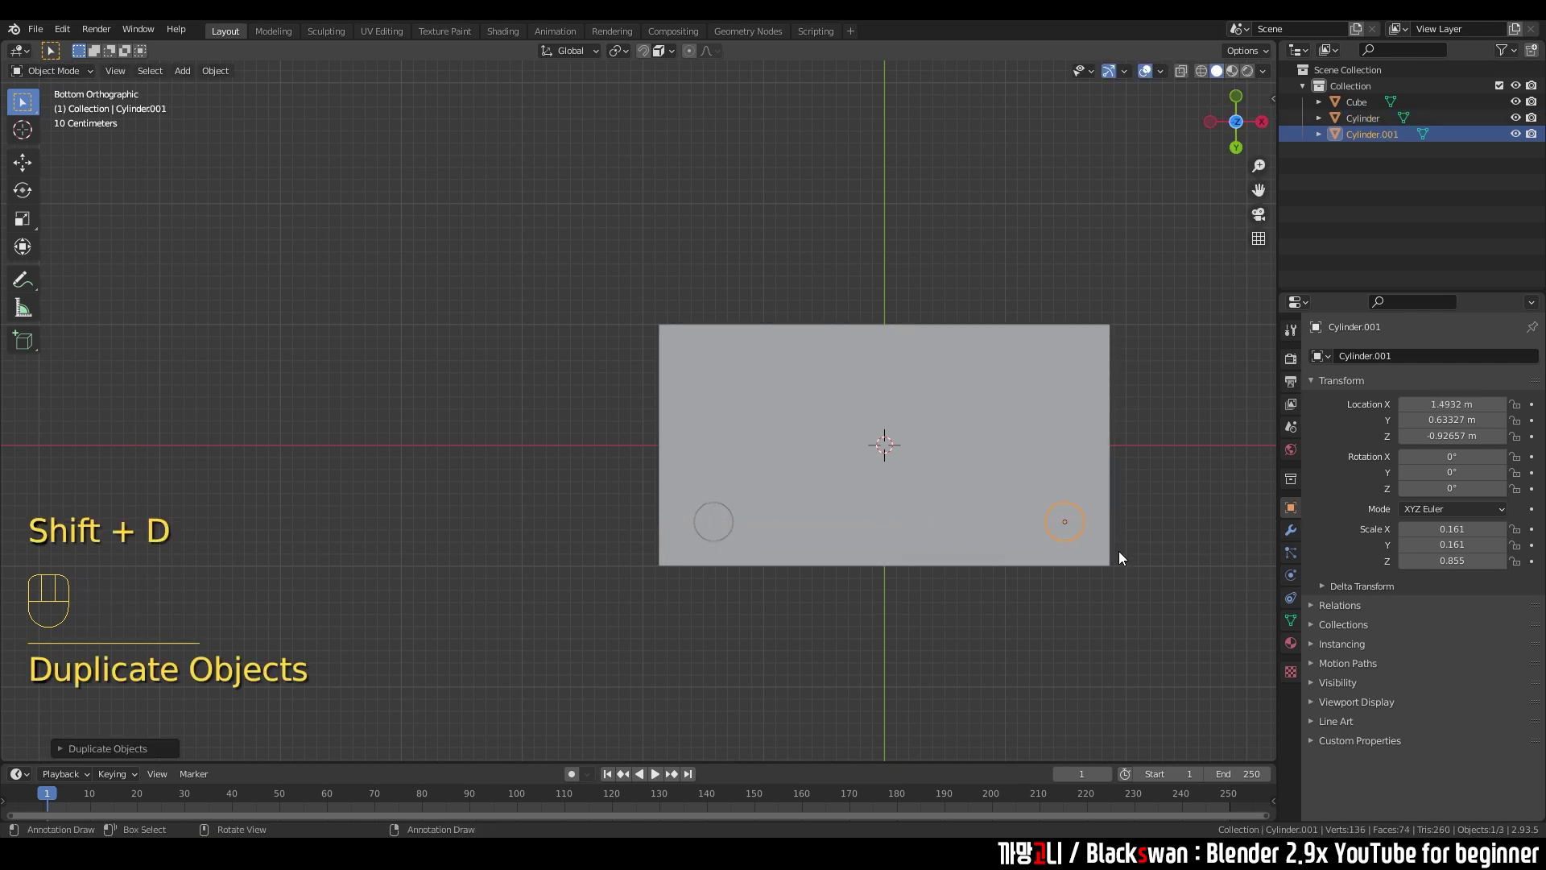
{"action": "left_click", "coordinate": [1072, 567]}
{"action": "left_click", "coordinate": [1068, 528]}
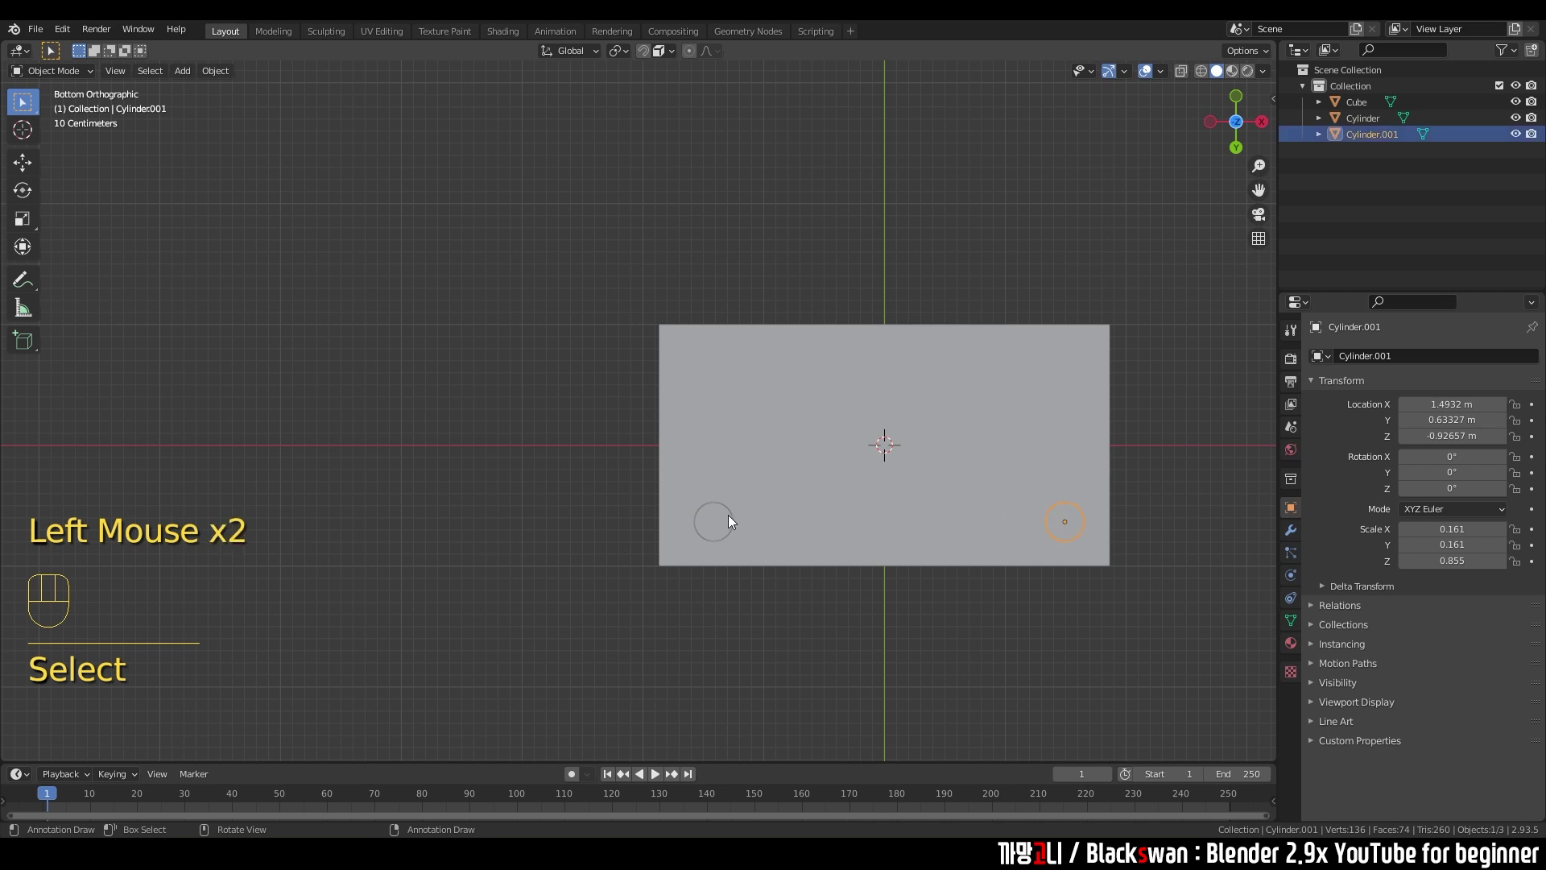
- Duplicate both legs together along Y to the slab's opposite long side at about Y -0.61 m, and deselect them
{"action": "left_click", "coordinate": [756, 648]}
{"action": "left_click", "coordinate": [715, 523], "text": "shift"}
{"action": "left_click", "coordinate": [1064, 523], "text": "shift"}
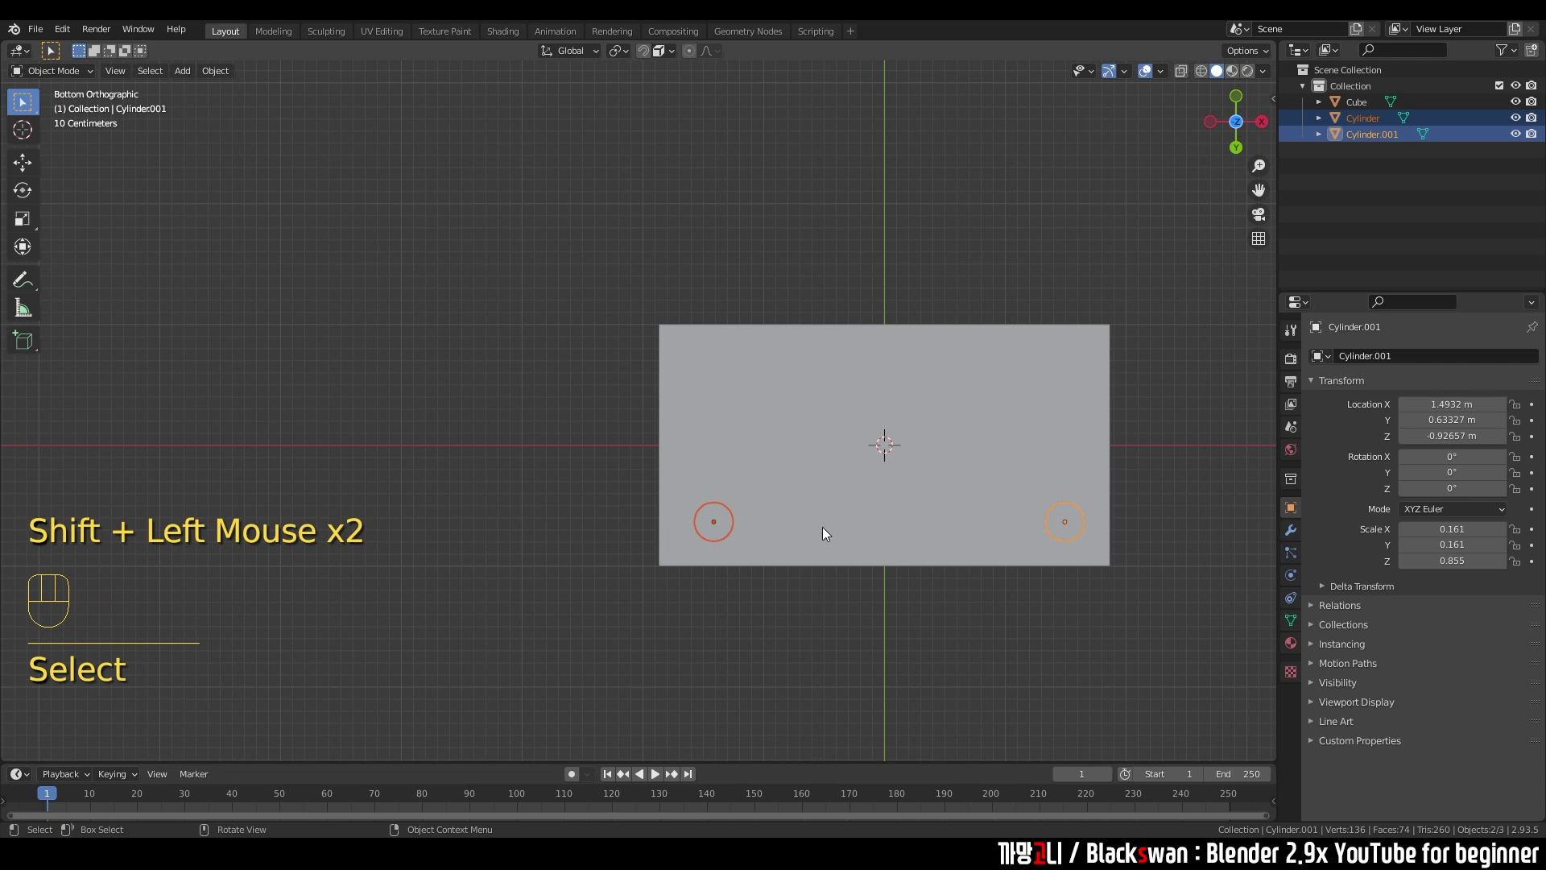
{"action": "key", "text": "shift+d"}
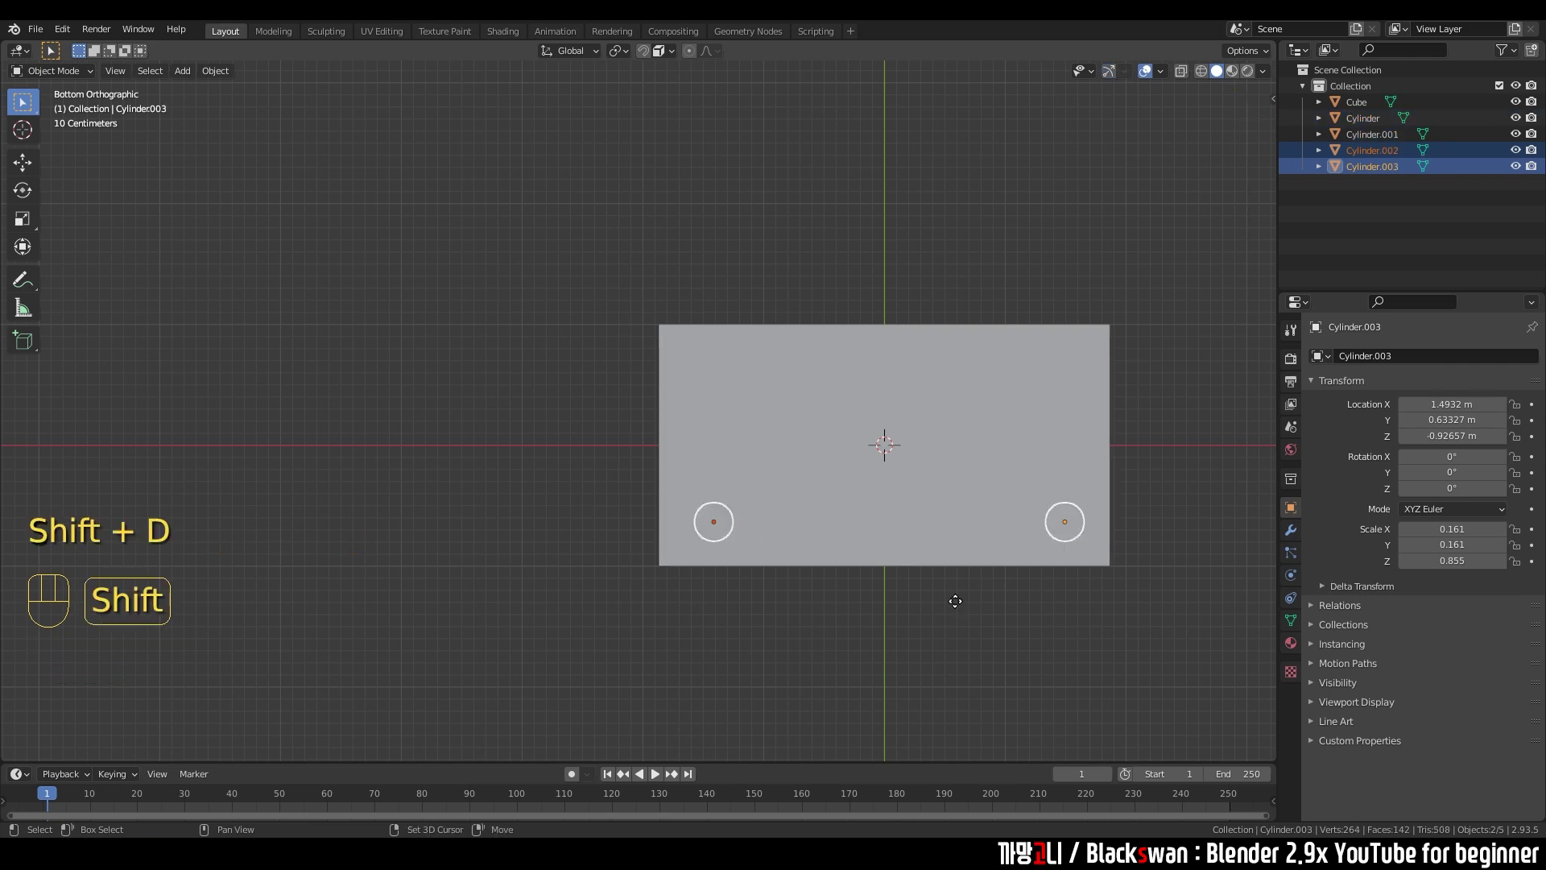
{"action": "key", "text": "y"}
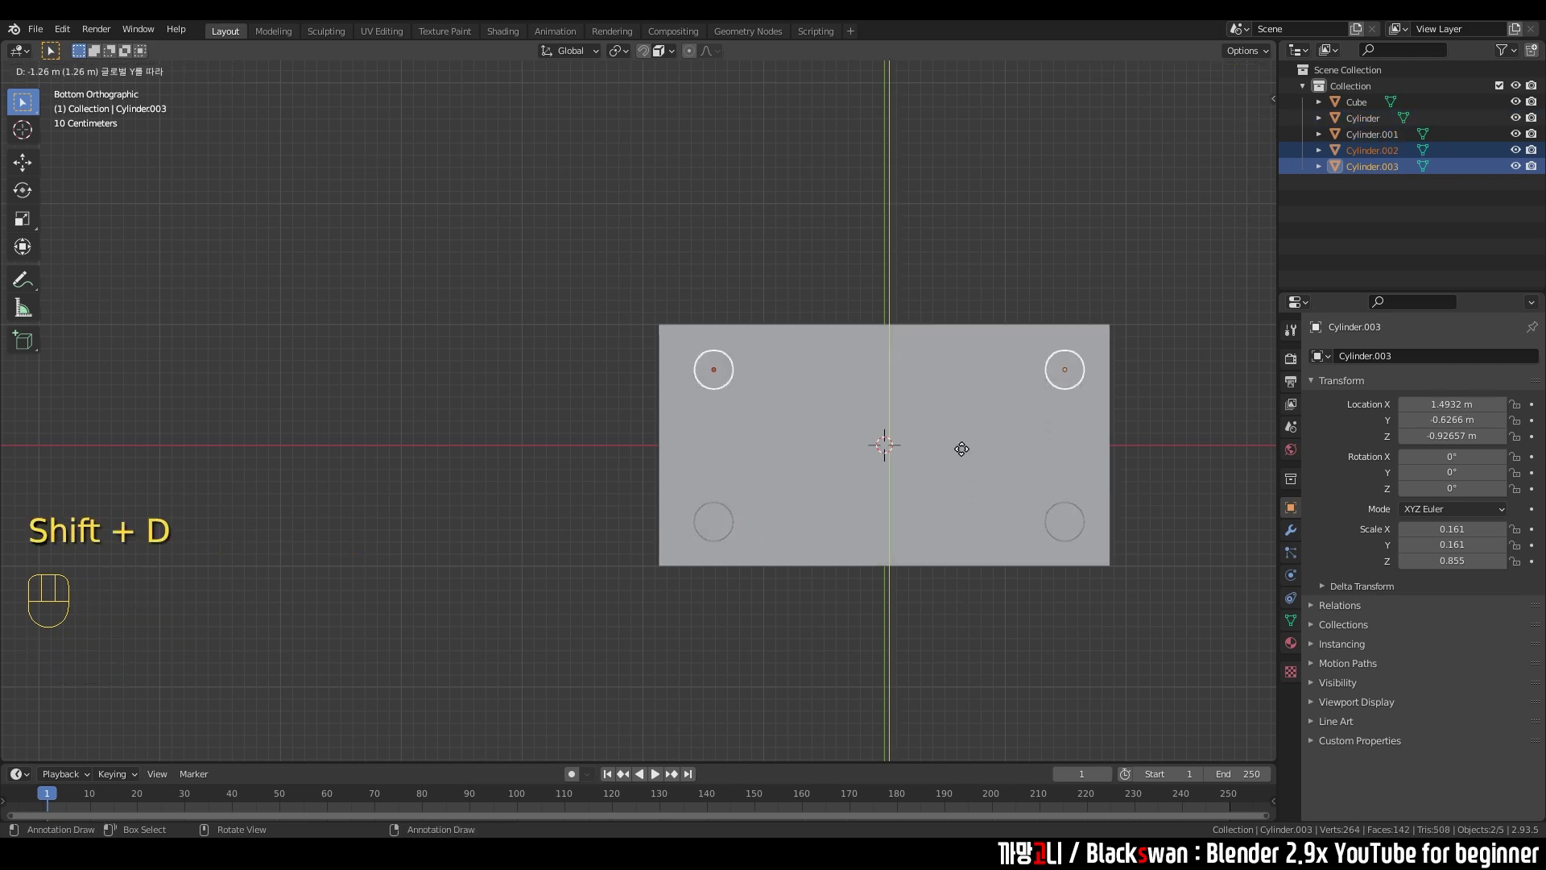
{"action": "left_click", "coordinate": [960, 449]}
{"action": "scroll", "coordinate": [855, 346], "scroll_direction": "down", "scroll_amount": 2}
{"action": "middle_click_drag", "start_coordinate": [855, 346], "coordinate": [452, 301]}
{"action": "left_click", "coordinate": [887, 331]}
{"action": "left_click", "coordinate": [963, 448]}
{"action": "scroll", "coordinate": [964, 448], "scroll_direction": "down", "scroll_amount": 2}
{"action": "left_click_drag", "start_coordinate": [452, 300], "coordinate": [939, 556]}
{"action": "left_click", "coordinate": [939, 557]}
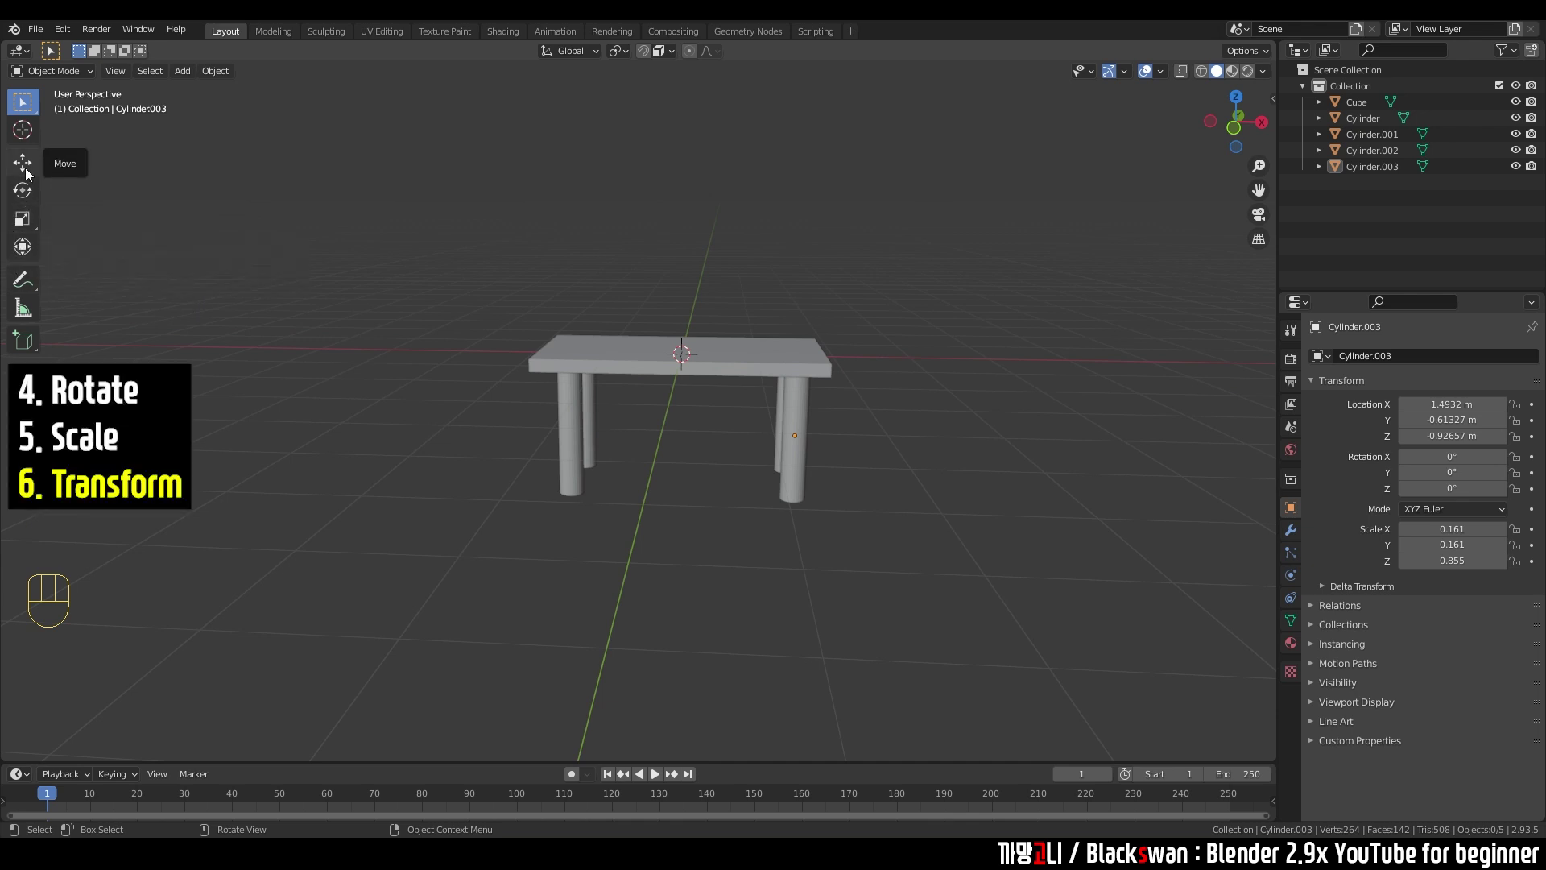
- With the Transform tool, adjust the tabletop to about X -0.30 m, X scale 2.472 and X rotation 4.66°, and deselect it
{"action": "left_click", "coordinate": [23, 247]}
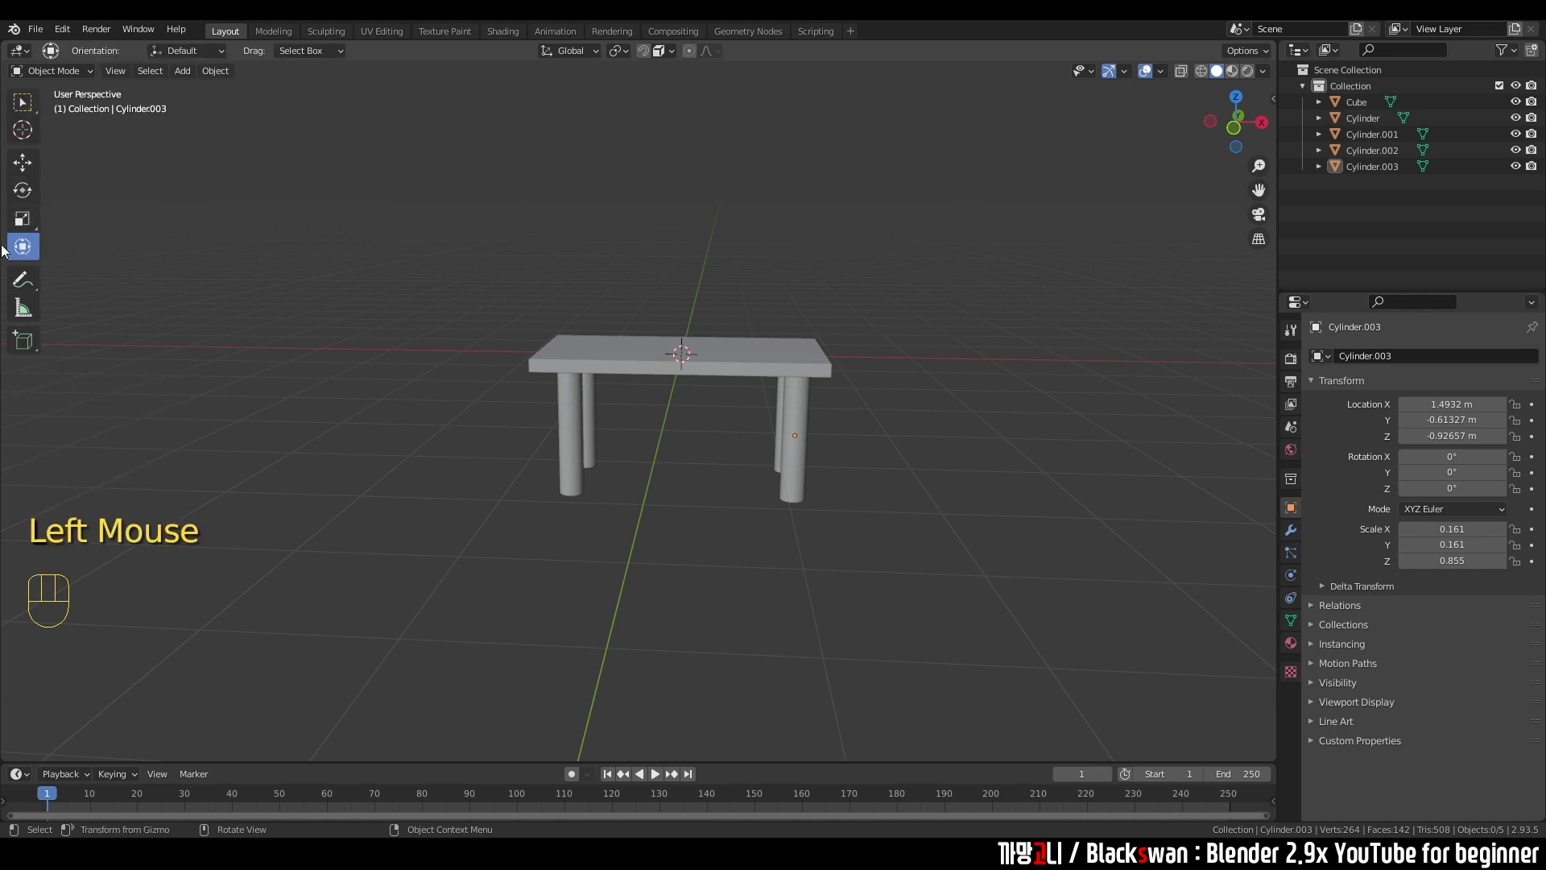
{"action": "left_click", "coordinate": [685, 350]}
{"action": "scroll", "coordinate": [716, 341], "scroll_direction": "up", "scroll_amount": 2}
{"action": "middle_click_drag", "start_coordinate": [717, 340], "coordinate": [727, 379]}
{"action": "scroll", "coordinate": [727, 378], "scroll_direction": "up", "scroll_amount": 1}
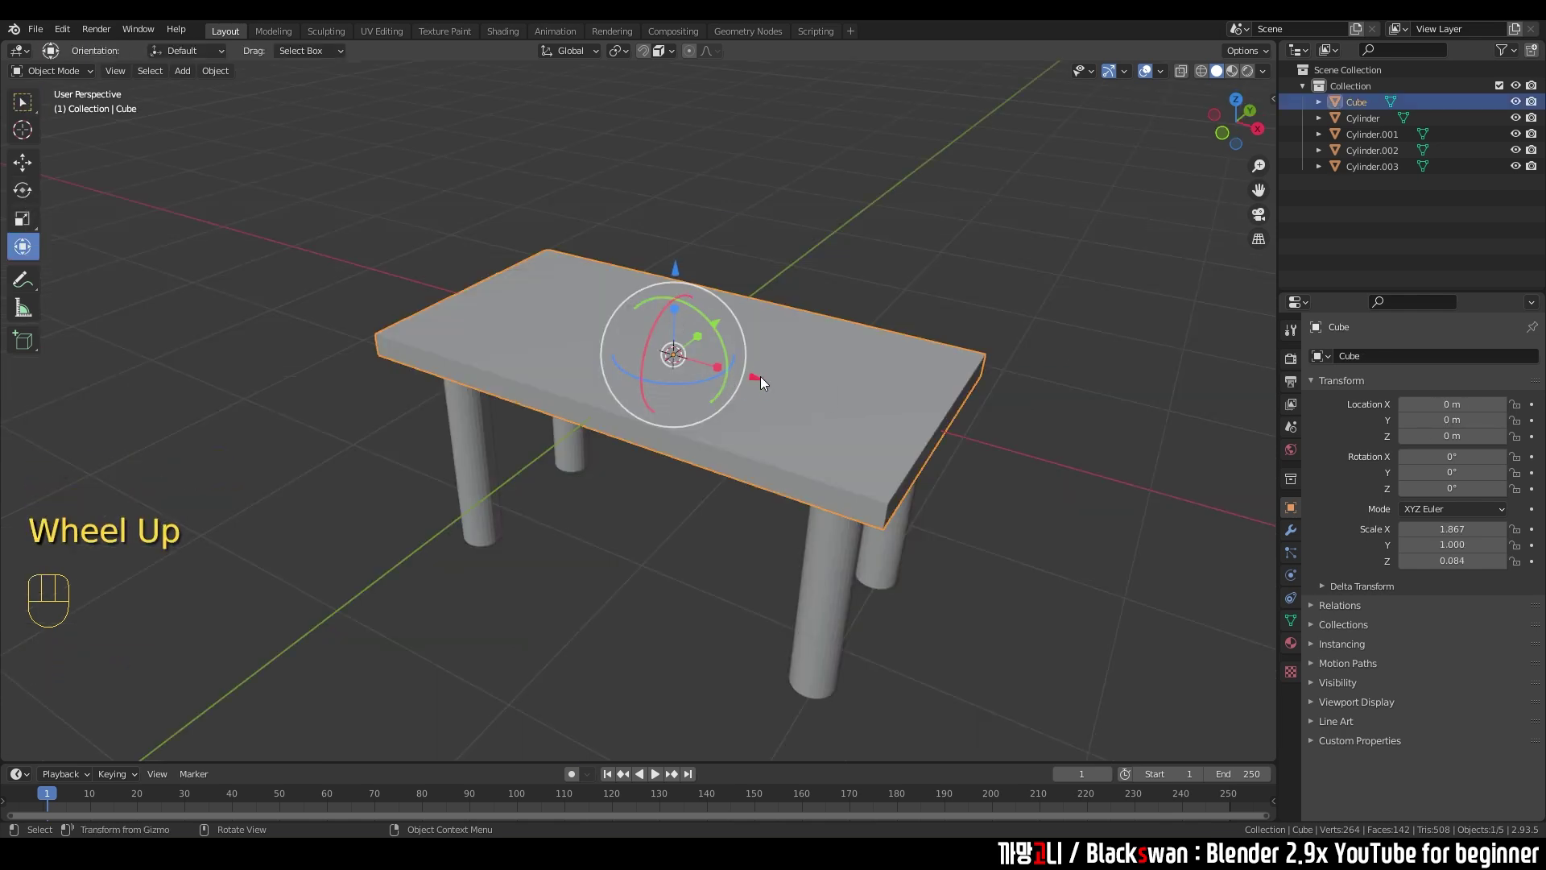
{"action": "left_click_drag", "start_coordinate": [757, 378], "coordinate": [687, 359]}
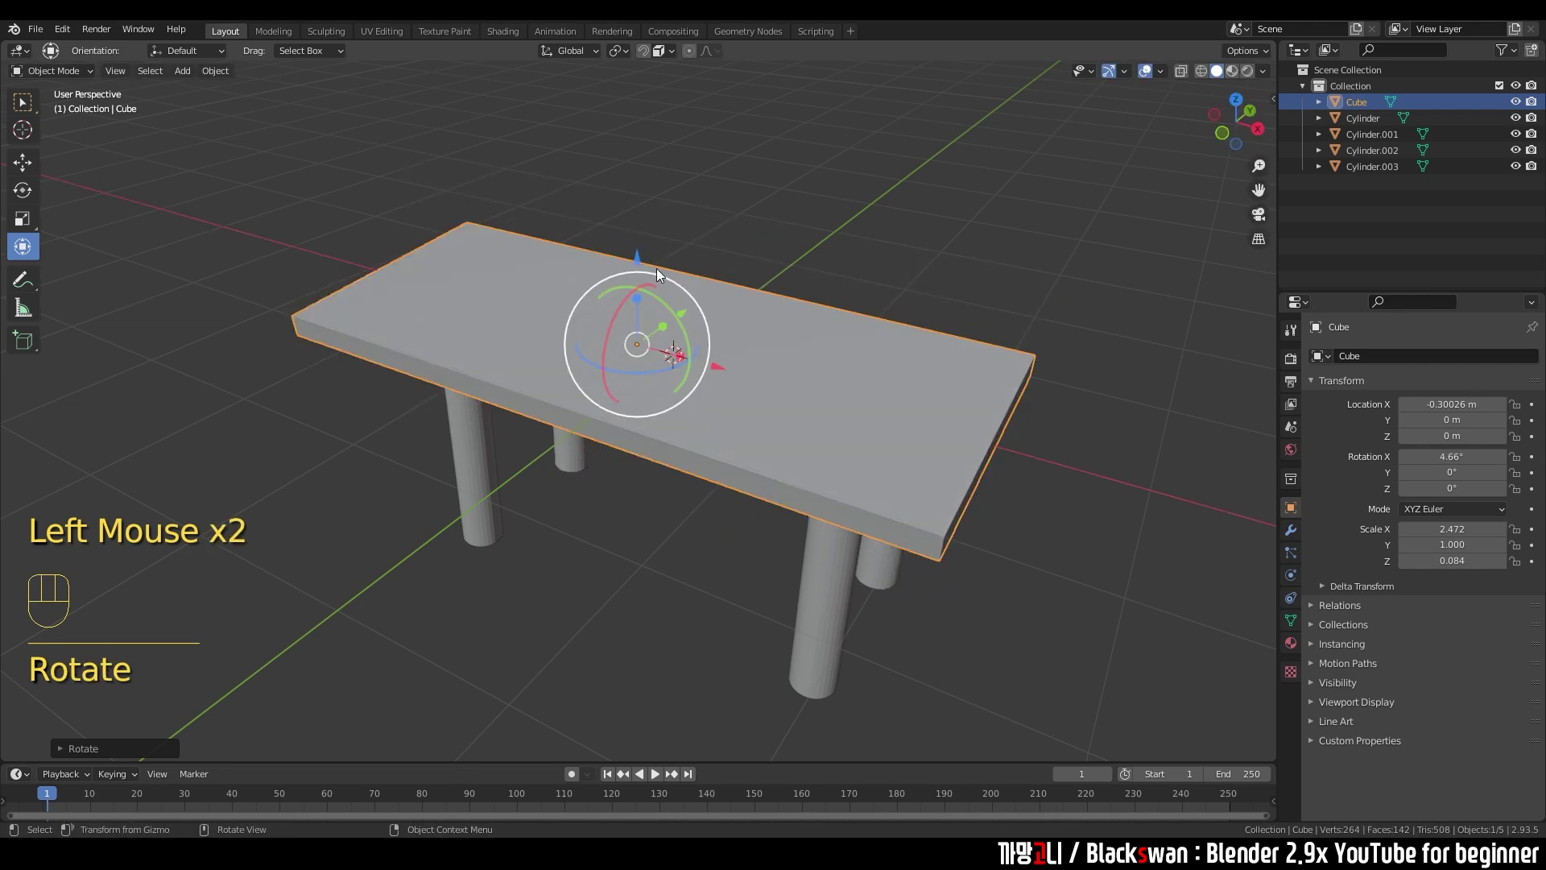
{"action": "left_click", "coordinate": [841, 216]}
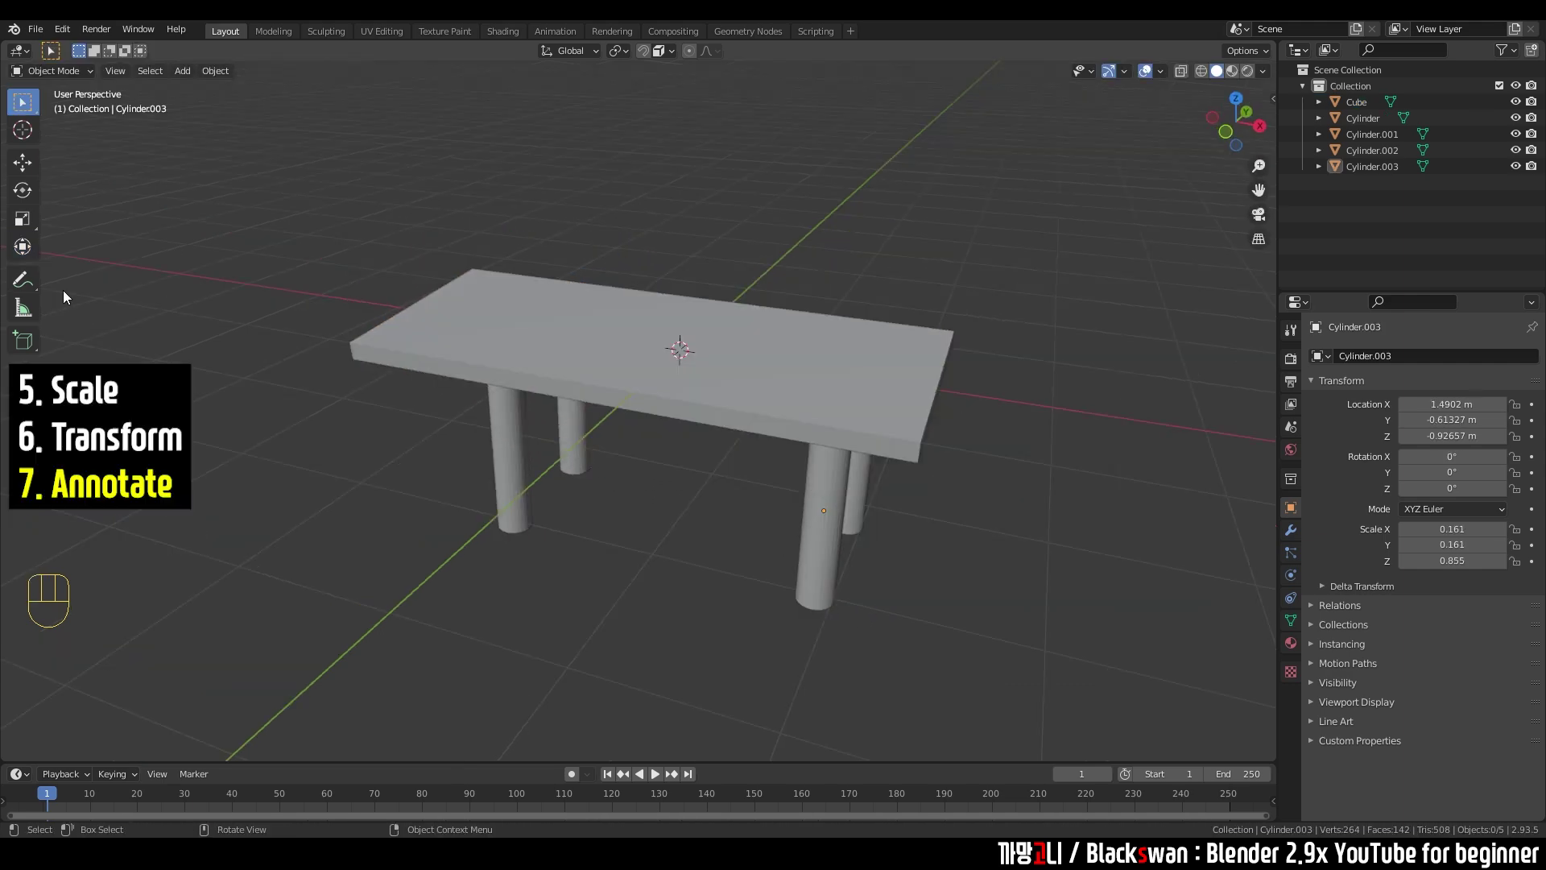
- With the Annotate tool, draw a freehand S-shaped stroke beside the table and a wavy stroke above its rear edge
{"action": "left_click", "coordinate": [30, 283]}
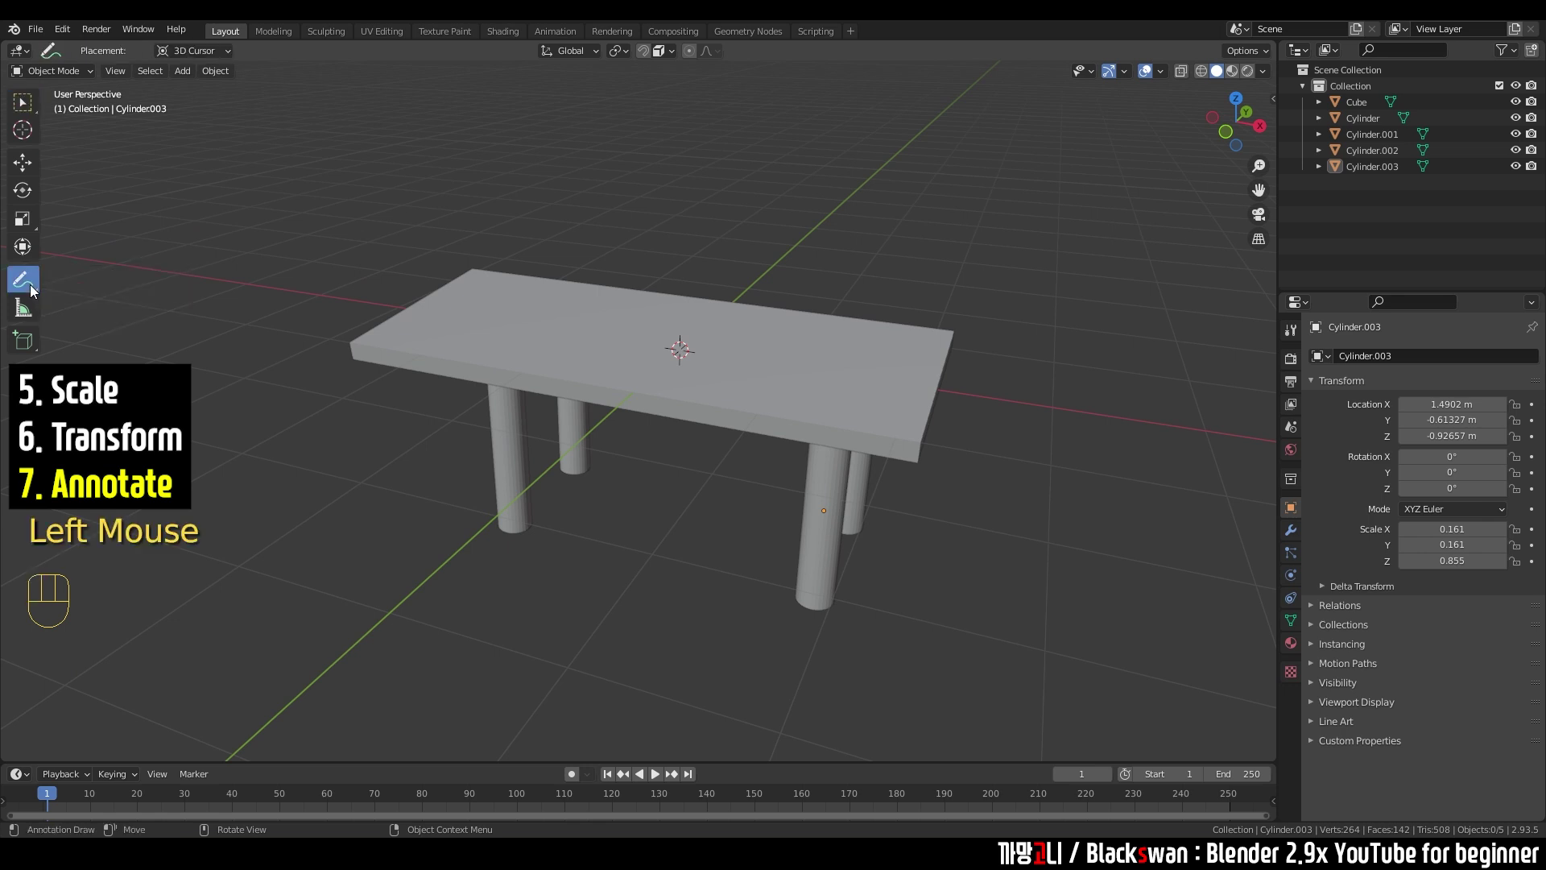
{"action": "mouse_move", "coordinate": [270, 183]}
{"action": "left_mouse_down"}
{"action": "mouse_move", "coordinate": [226, 234]}
{"action": "mouse_move", "coordinate": [292, 240]}
{"action": "left_mouse_up"}
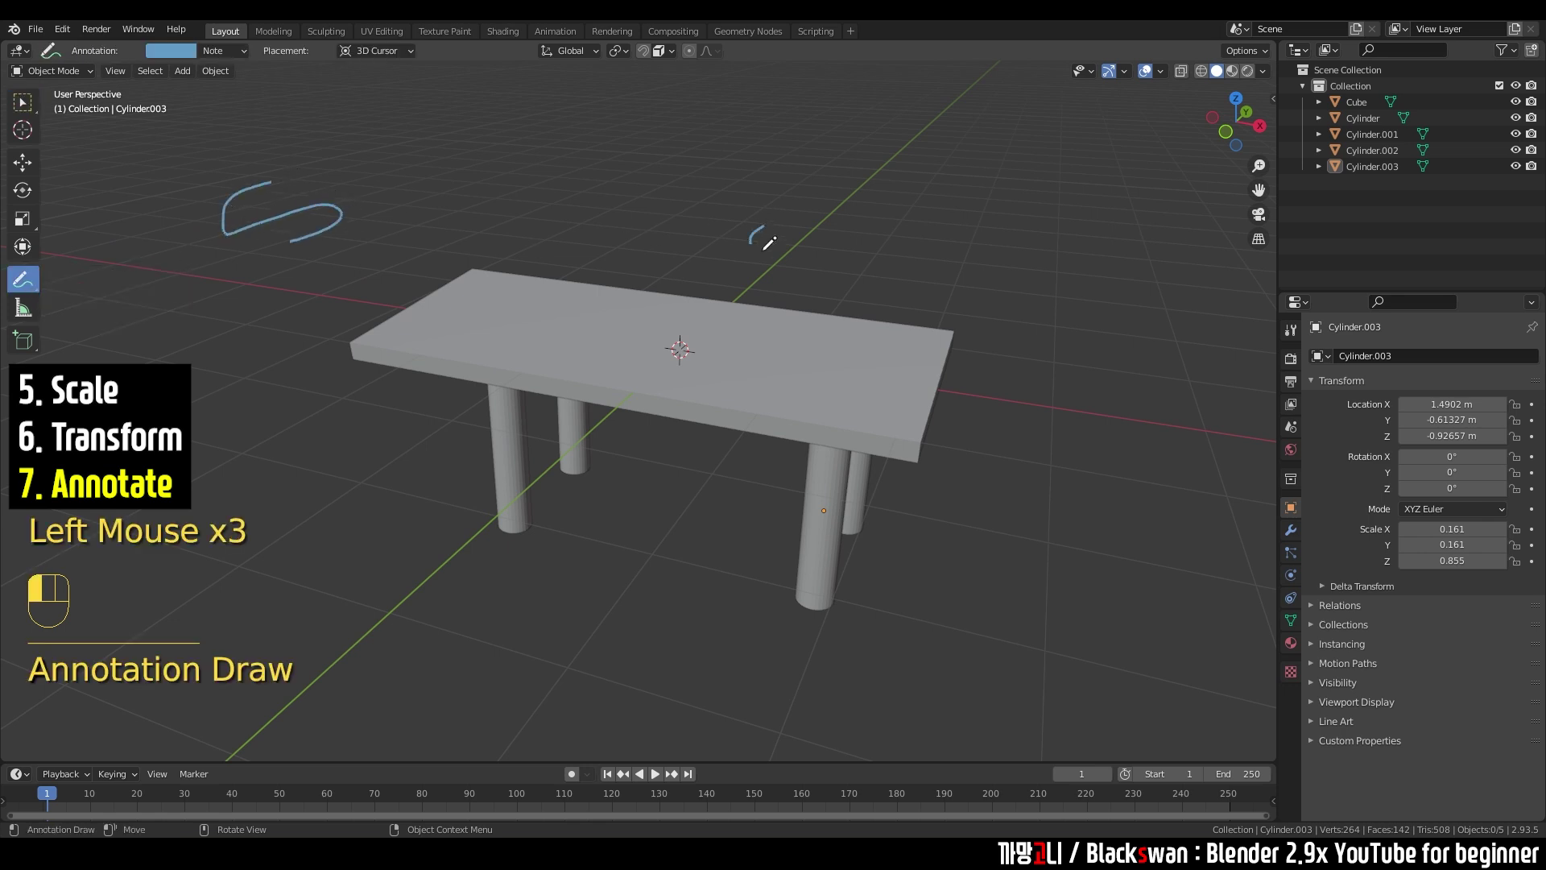
{"action": "middle_click_drag", "start_coordinate": [914, 320], "coordinate": [676, 331], "text": "shift"}
{"action": "scroll", "coordinate": [693, 290], "scroll_direction": "up", "scroll_amount": 1, "text": "shift"}
{"action": "scroll", "coordinate": [668, 286], "scroll_direction": "down", "scroll_amount": 2}
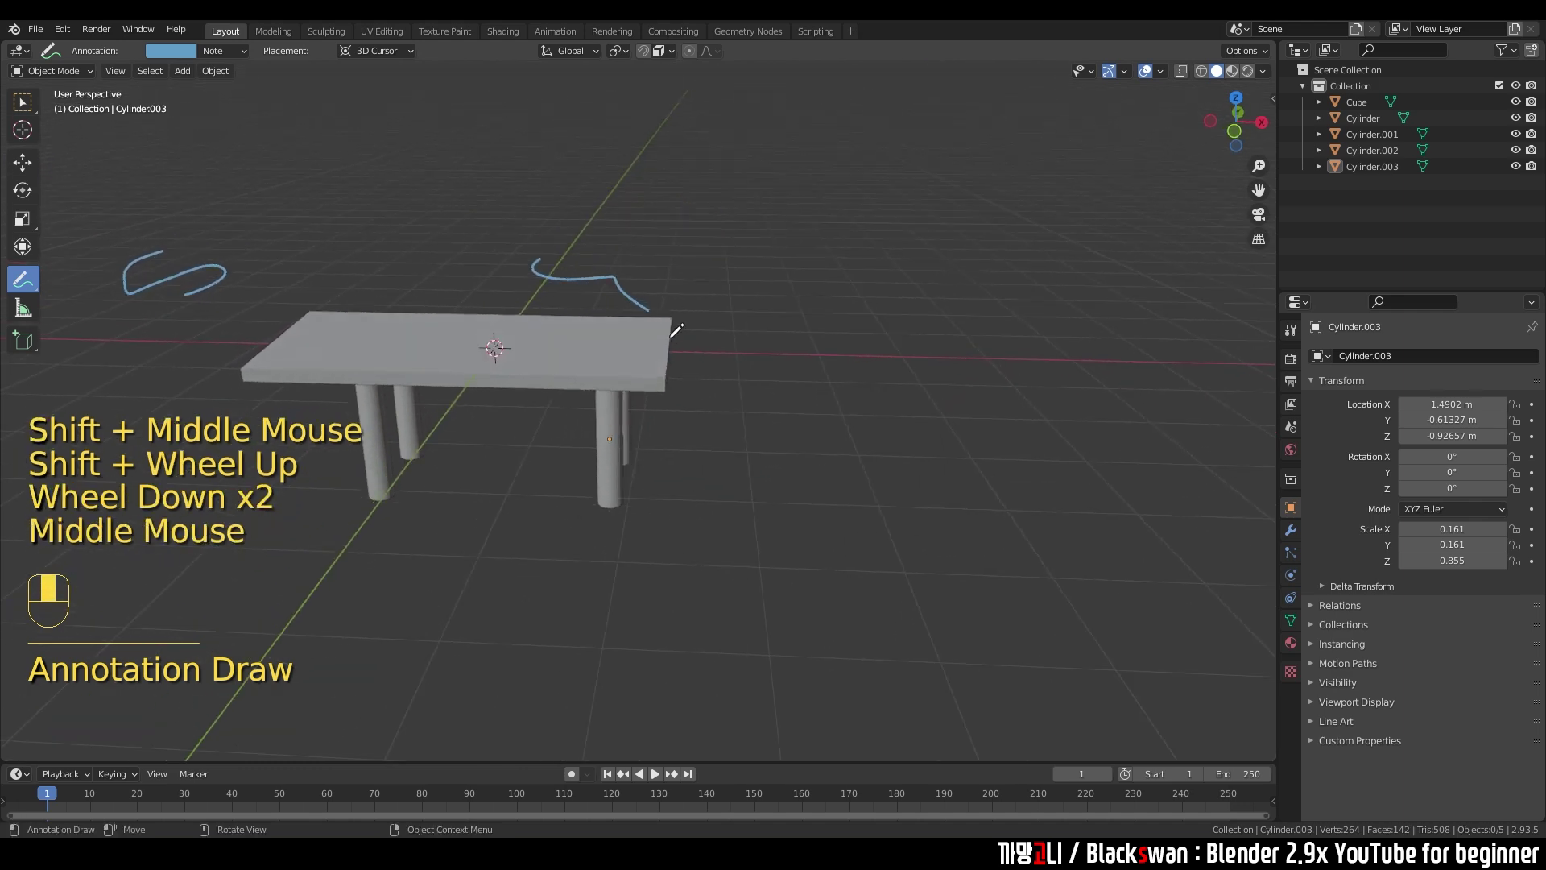
- Draw a simple person outline with a round head, arms and legs as an annotation beside the table
{"action": "mouse_move", "coordinate": [890, 260]}
{"action": "left_mouse_down"}
{"action": "mouse_move", "coordinate": [882, 178]}
{"action": "mouse_move", "coordinate": [898, 254]}
{"action": "mouse_move", "coordinate": [846, 286]}
{"action": "mouse_move", "coordinate": [872, 318]}
{"action": "left_mouse_up"}
{"action": "left_click_drag", "start_coordinate": [775, 436], "coordinate": [808, 519]}
{"action": "left_click_drag", "start_coordinate": [911, 508], "coordinate": [943, 412]}
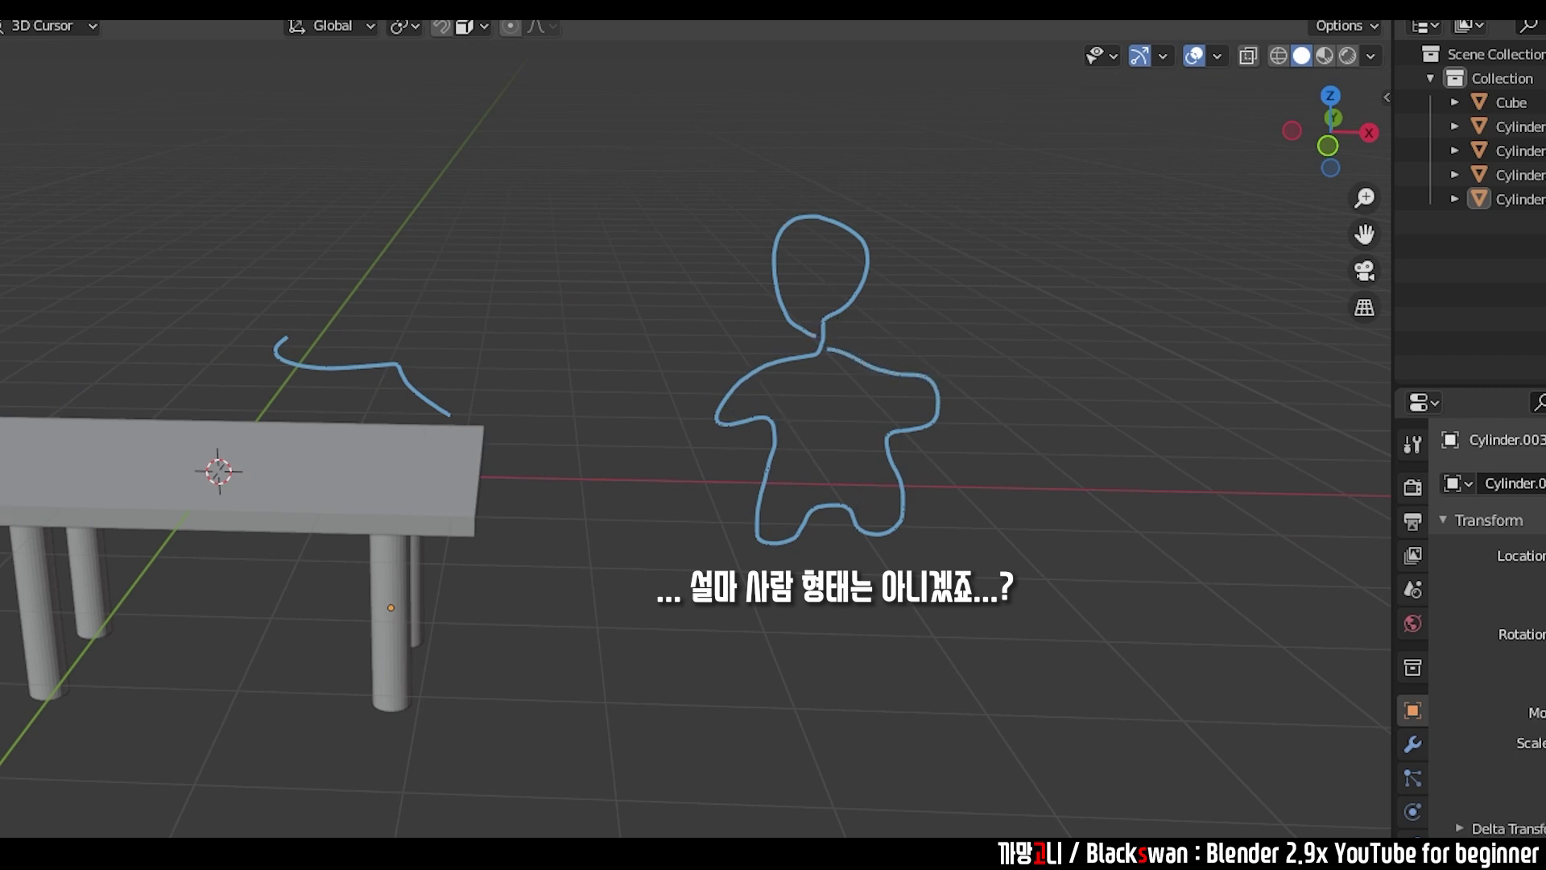
- Add an ico sphere, scale it uniformly to about 0.598, and move it over the annotated figure's head
{"action": "key", "text": "shift+a"}
{"action": "mouse_move", "coordinate": [552, 273]}
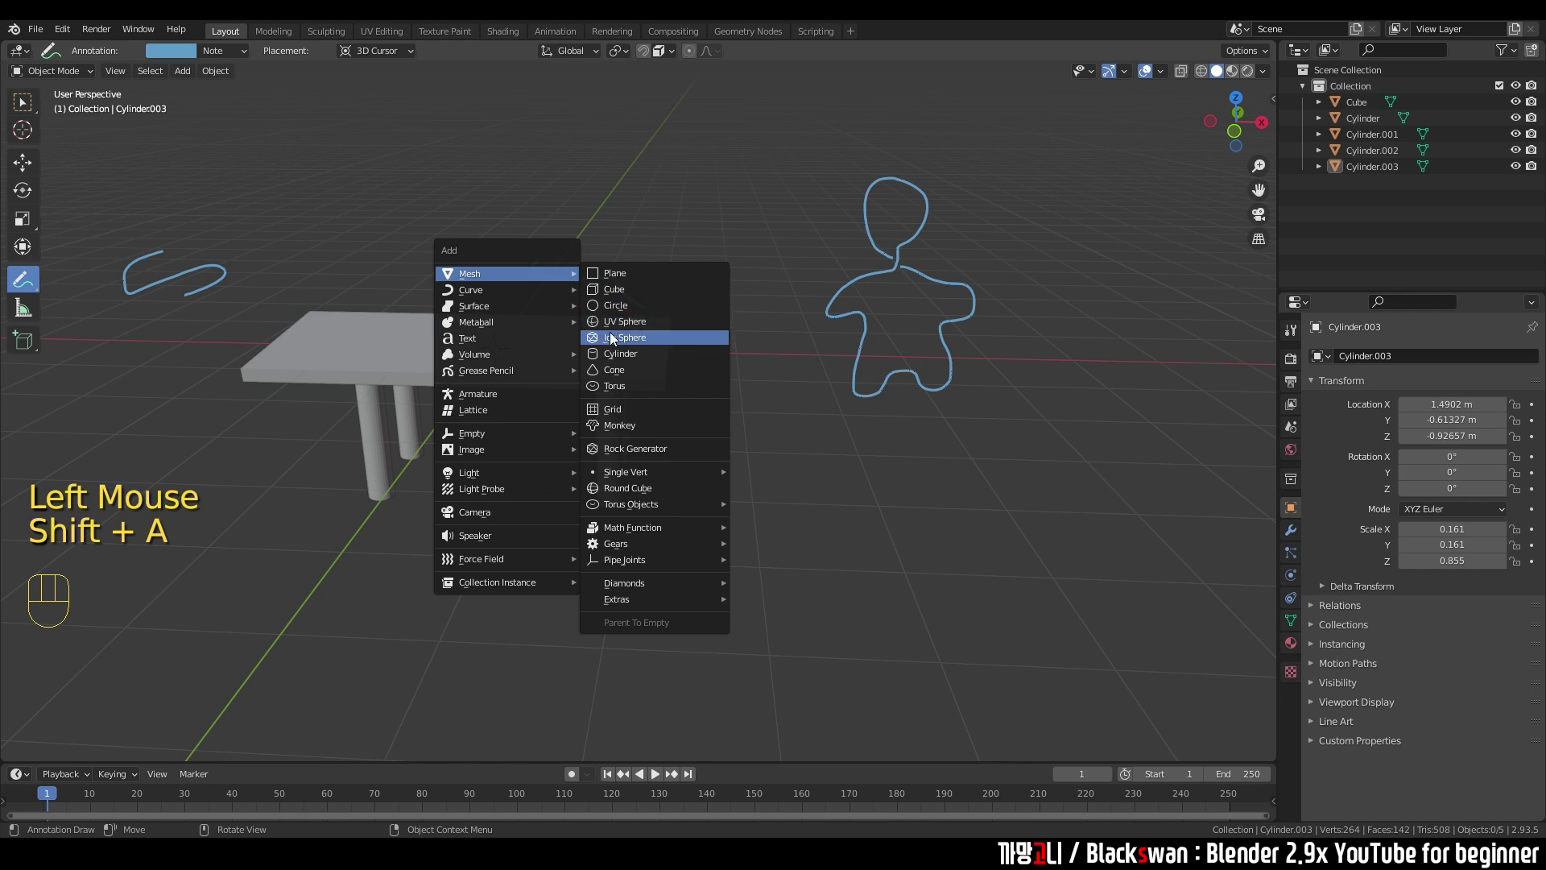
{"action": "left_click", "coordinate": [610, 337]}
{"action": "key", "text": "s"}
{"action": "key", "text": "g"}
{"action": "left_click", "coordinate": [1089, 324]}
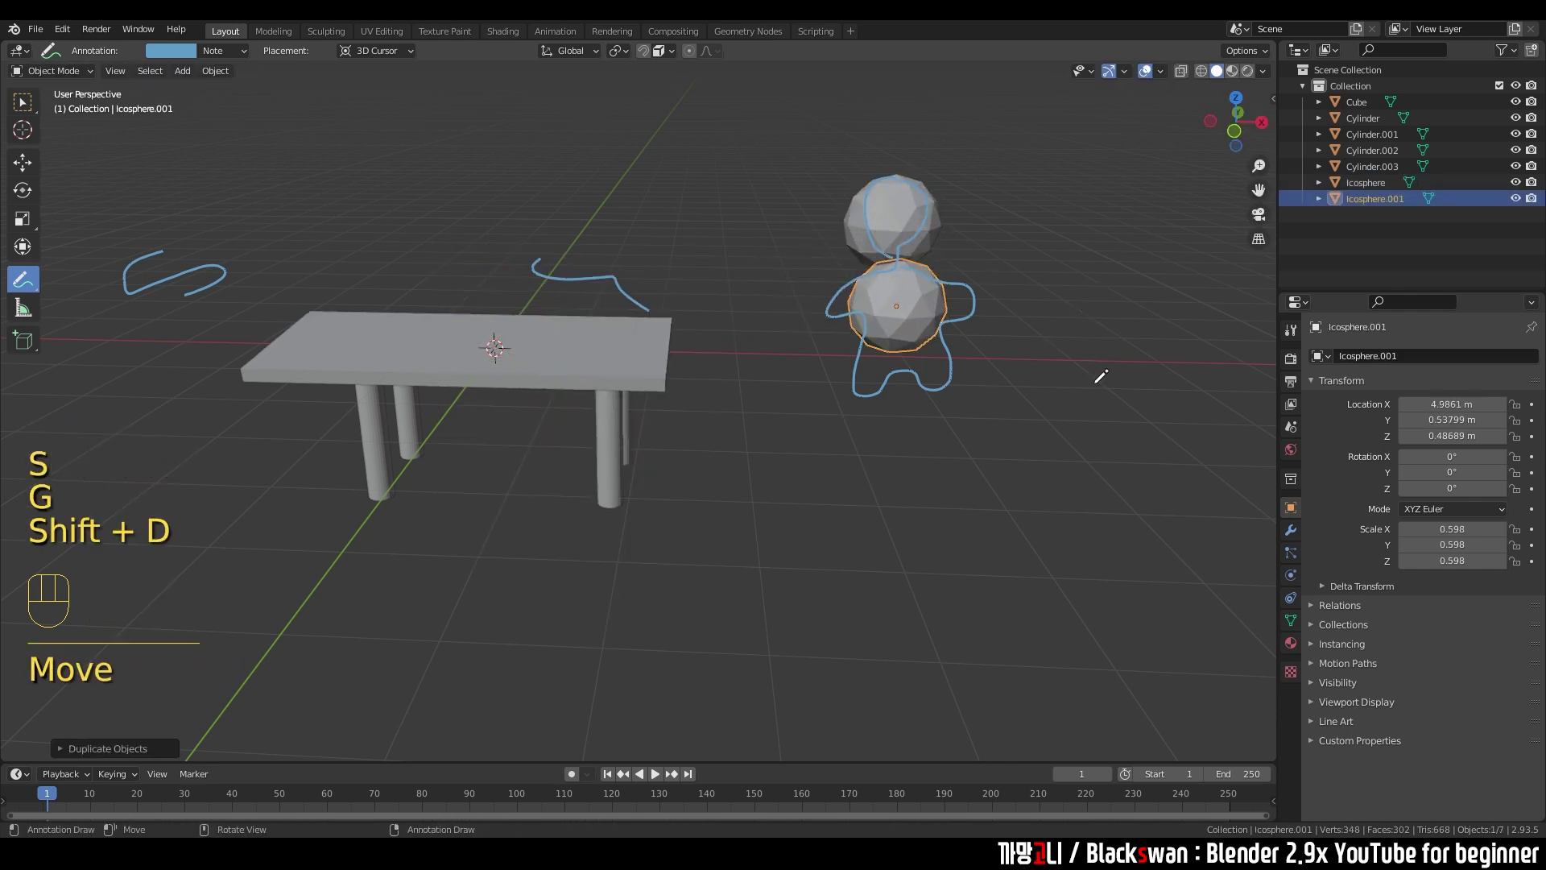
- Widen the torso sphere to an X scale of about 0.933 and duplicate it down to about Z -0.12 m for the hips
{"action": "key", "text": "s"}
{"action": "left_click", "coordinate": [1160, 379]}
{"action": "key", "text": "shift+d"}
{"action": "left_click", "coordinate": [1215, 431]}
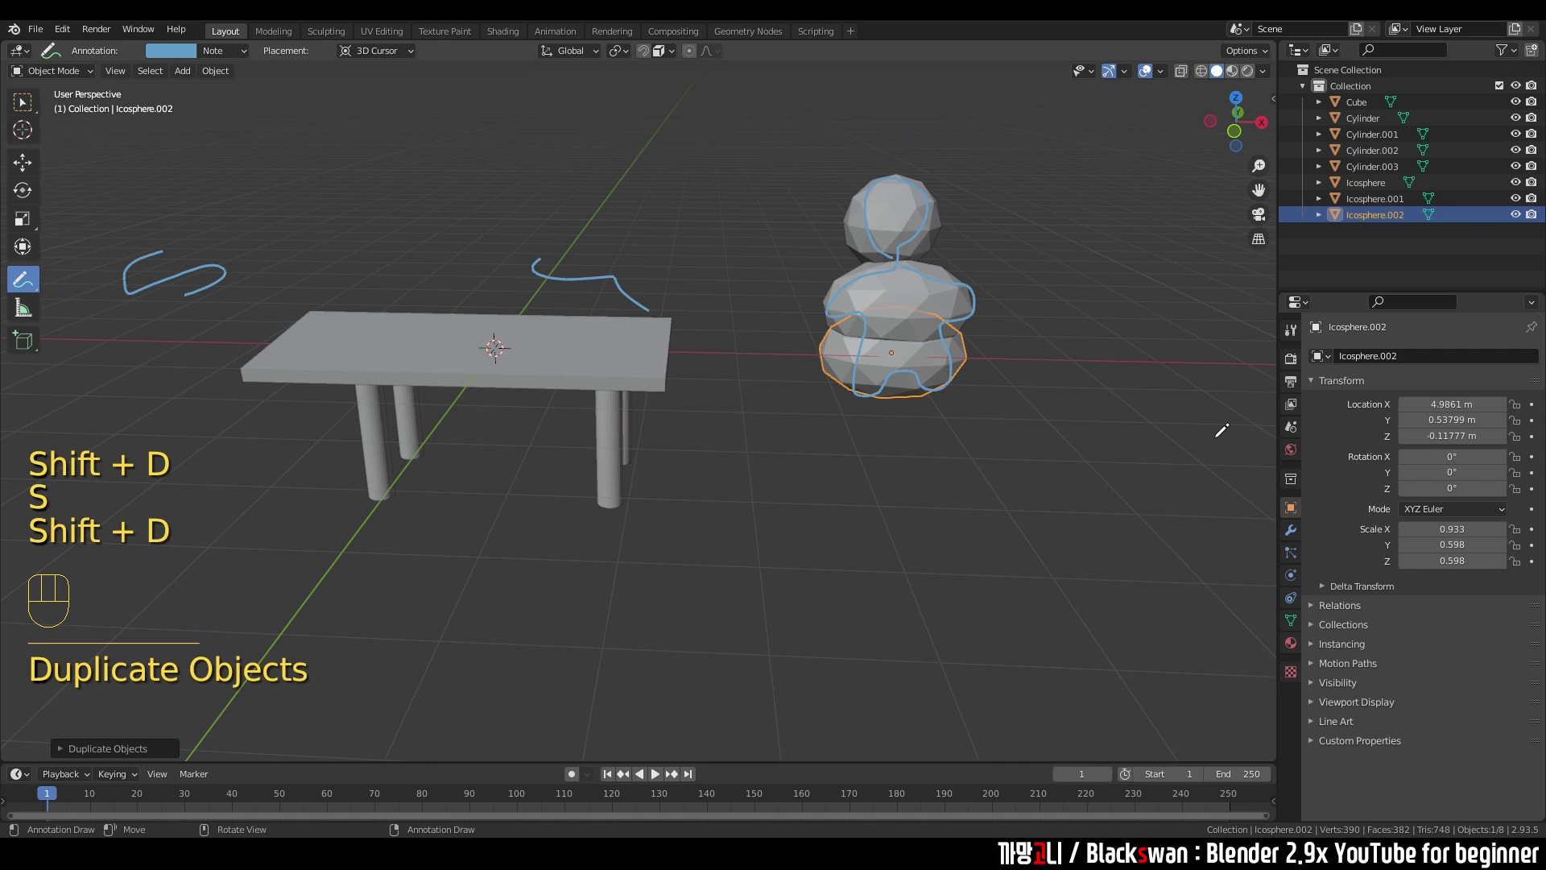
- Select the three ico spheres over the annotated figure and delete them
{"action": "left_click", "coordinate": [23, 102]}
{"action": "left_click_drag", "start_coordinate": [802, 193], "coordinate": [1052, 480]}
{"action": "key", "text": "Delete"}
- Draw a small loop and a wavy vertical stroke as annotations between the table and the figure
{"action": "left_click", "coordinate": [22, 280]}
{"action": "mouse_move", "coordinate": [648, 193]}
{"action": "left_mouse_down"}
{"action": "mouse_move", "coordinate": [743, 274]}
{"action": "mouse_move", "coordinate": [757, 326]}
{"action": "left_mouse_up"}
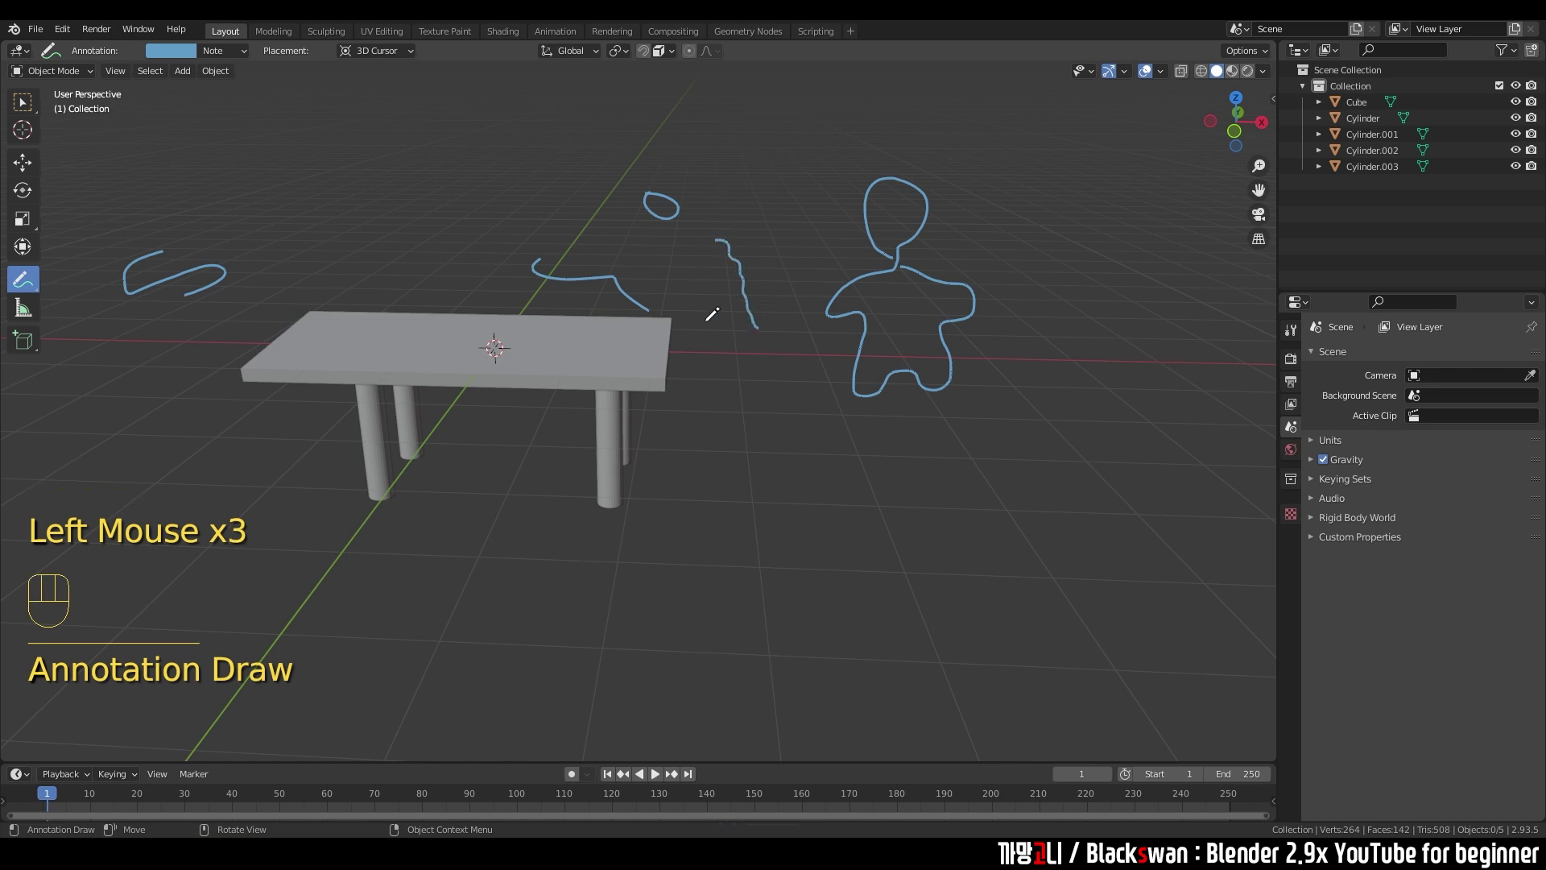
- With the Measure tool, draw a freehand ruler line about 1.65 m long beside the table's short end
{"action": "left_click", "coordinate": [23, 307]}
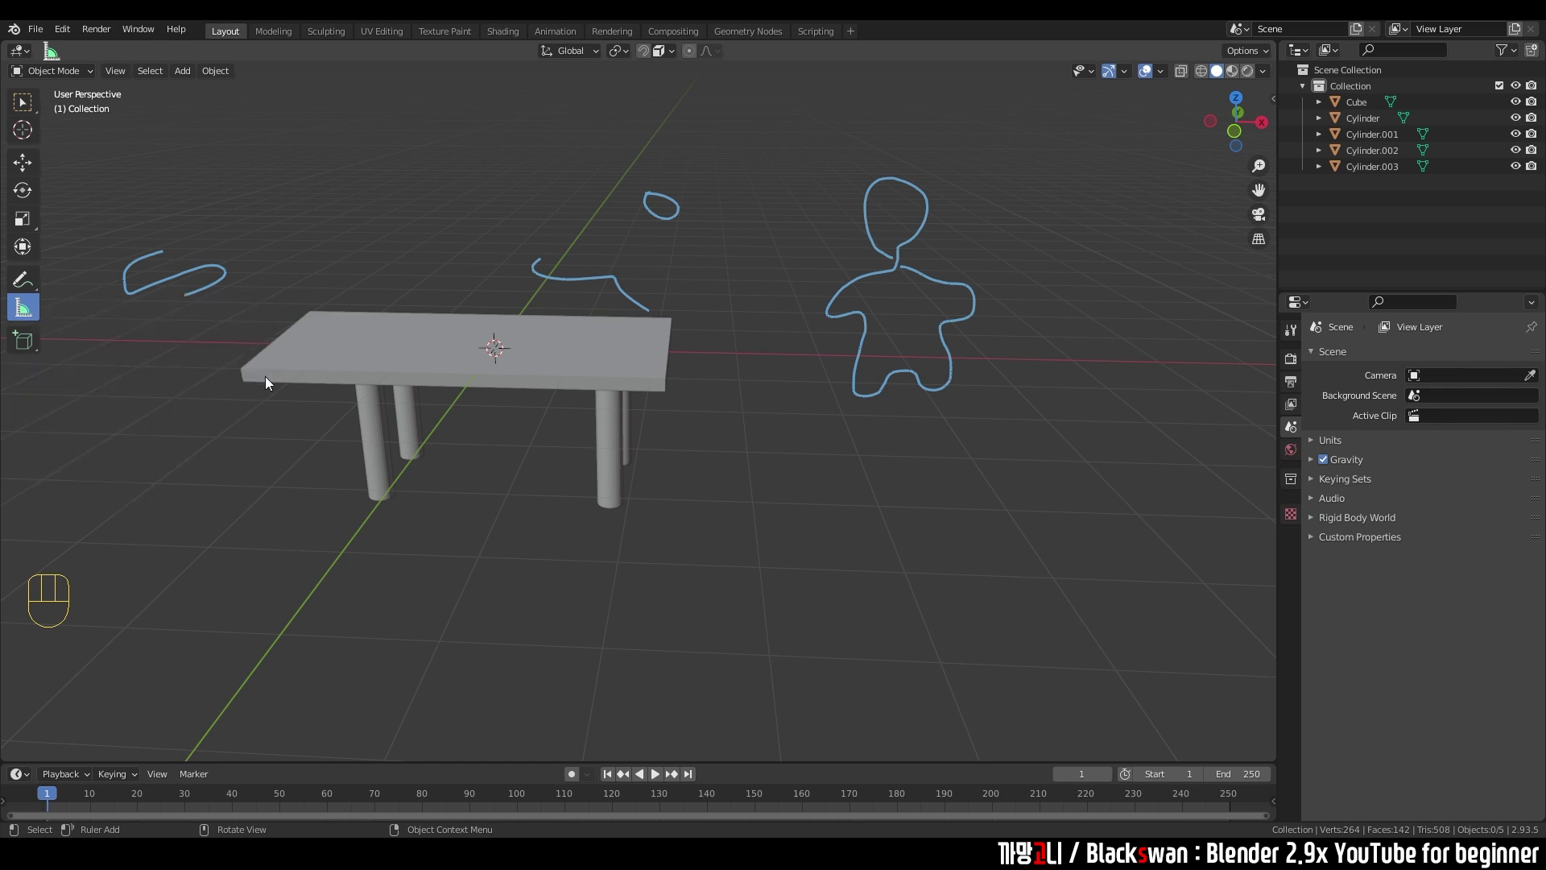
{"action": "middle_click_drag", "start_coordinate": [479, 439], "coordinate": [657, 441], "text": "shift"}
{"action": "scroll", "coordinate": [492, 369], "scroll_direction": "up", "scroll_amount": 2}
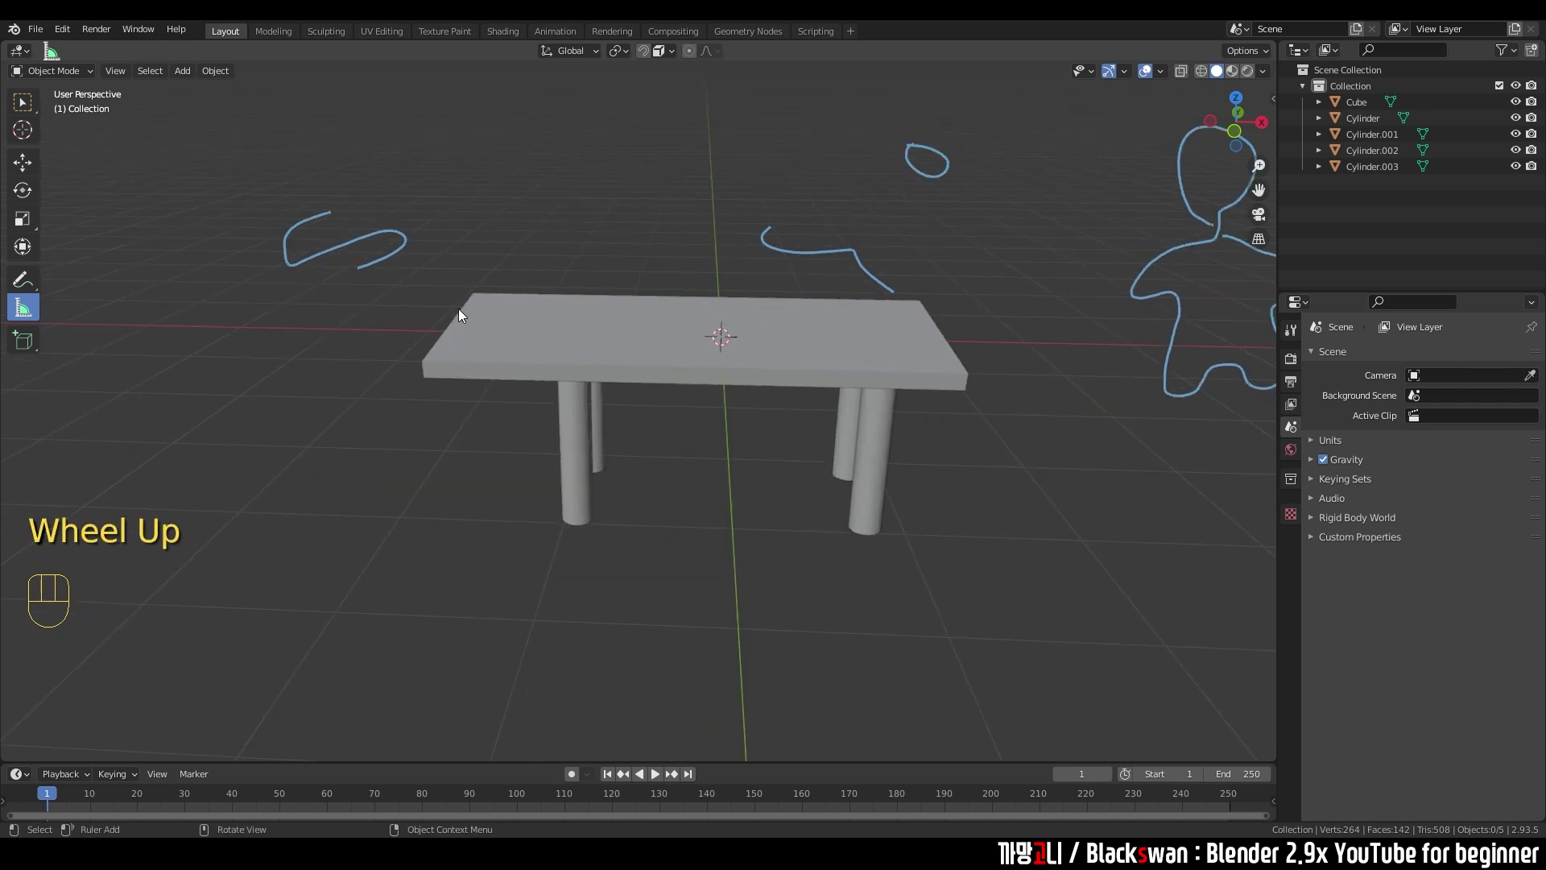
{"action": "left_click_drag", "start_coordinate": [406, 293], "coordinate": [395, 313]}
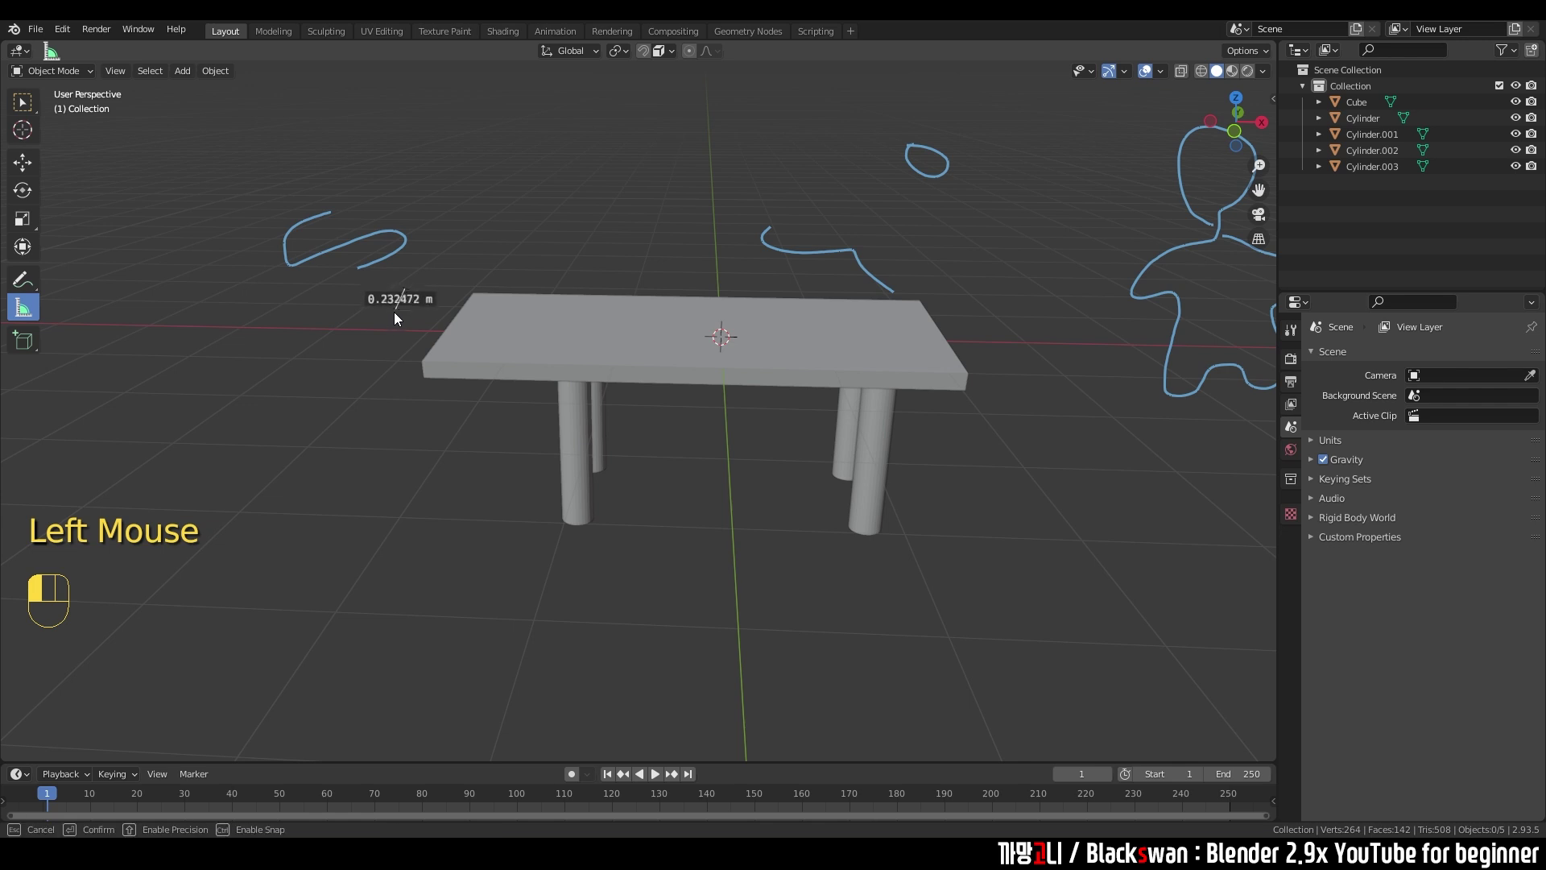
{"action": "left_click_drag", "start_coordinate": [366, 372], "coordinate": [314, 427]}
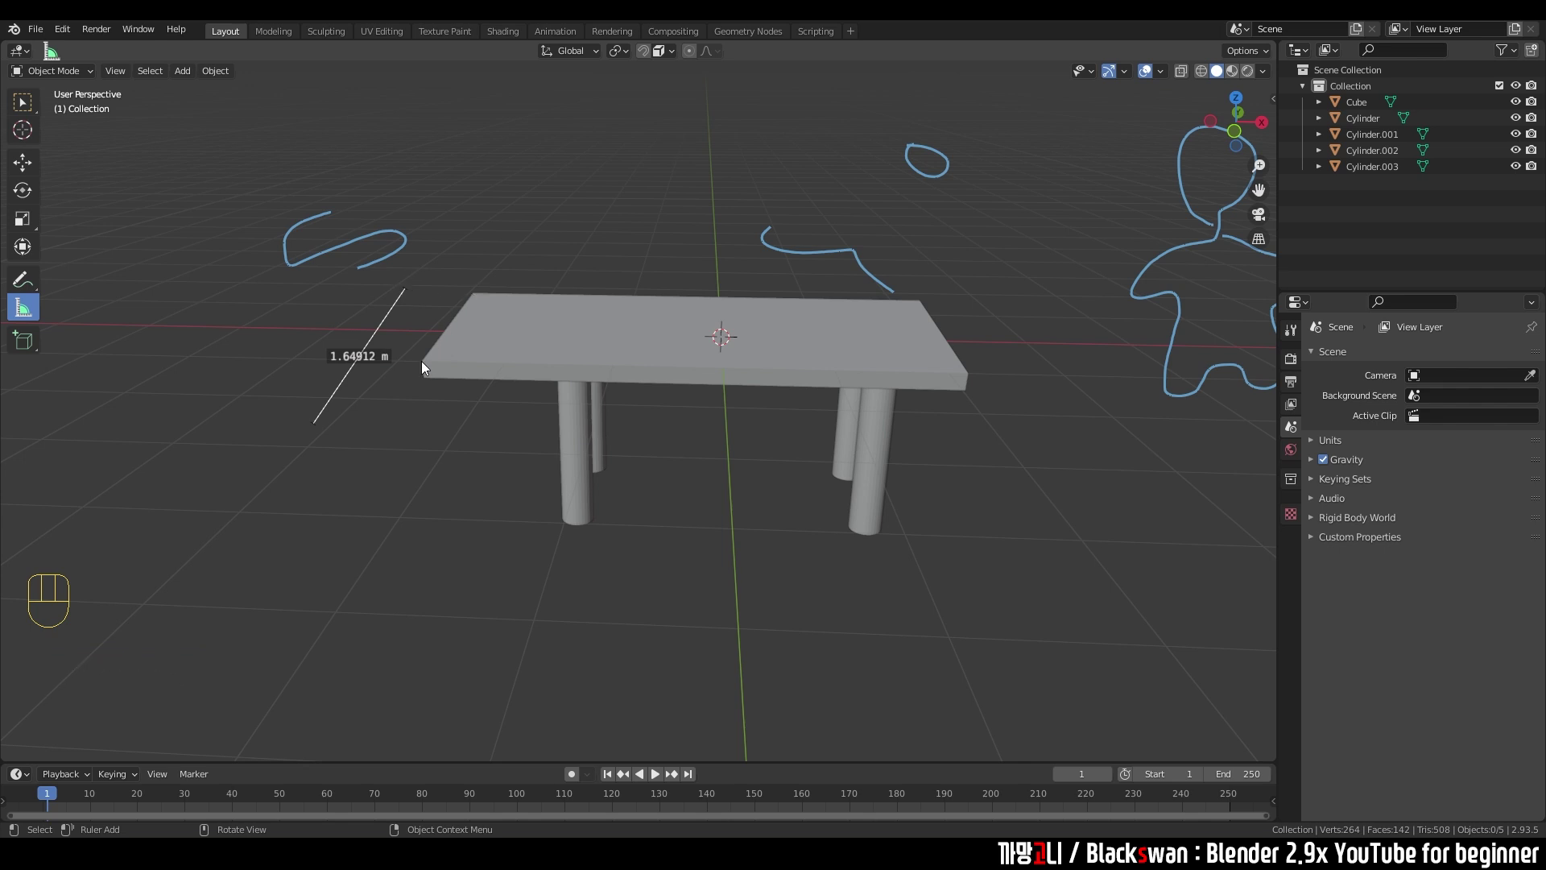
- Snap both ends of the ruler to the tabletop's corners to measure its short edge
{"action": "mouse_move", "coordinate": [426, 326]}
{"action": "middle_mouse_down"}
{"action": "mouse_move", "coordinate": [428, 345]}
{"action": "mouse_move", "coordinate": [410, 335]}
{"action": "middle_mouse_up"}
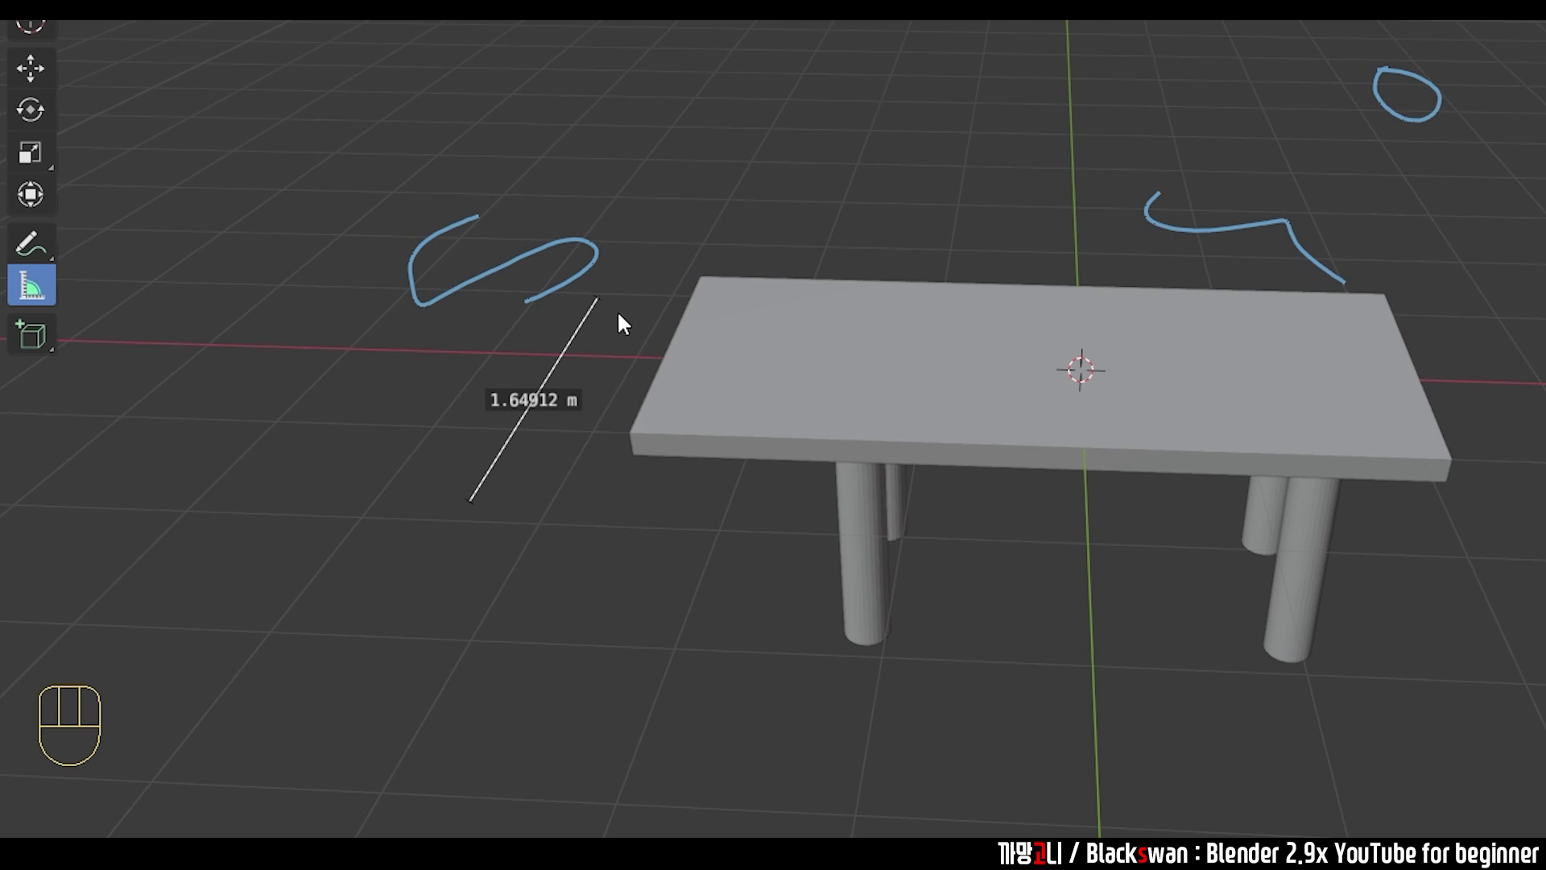
{"action": "left_click_drag", "start_coordinate": [596, 303], "coordinate": [707, 285]}
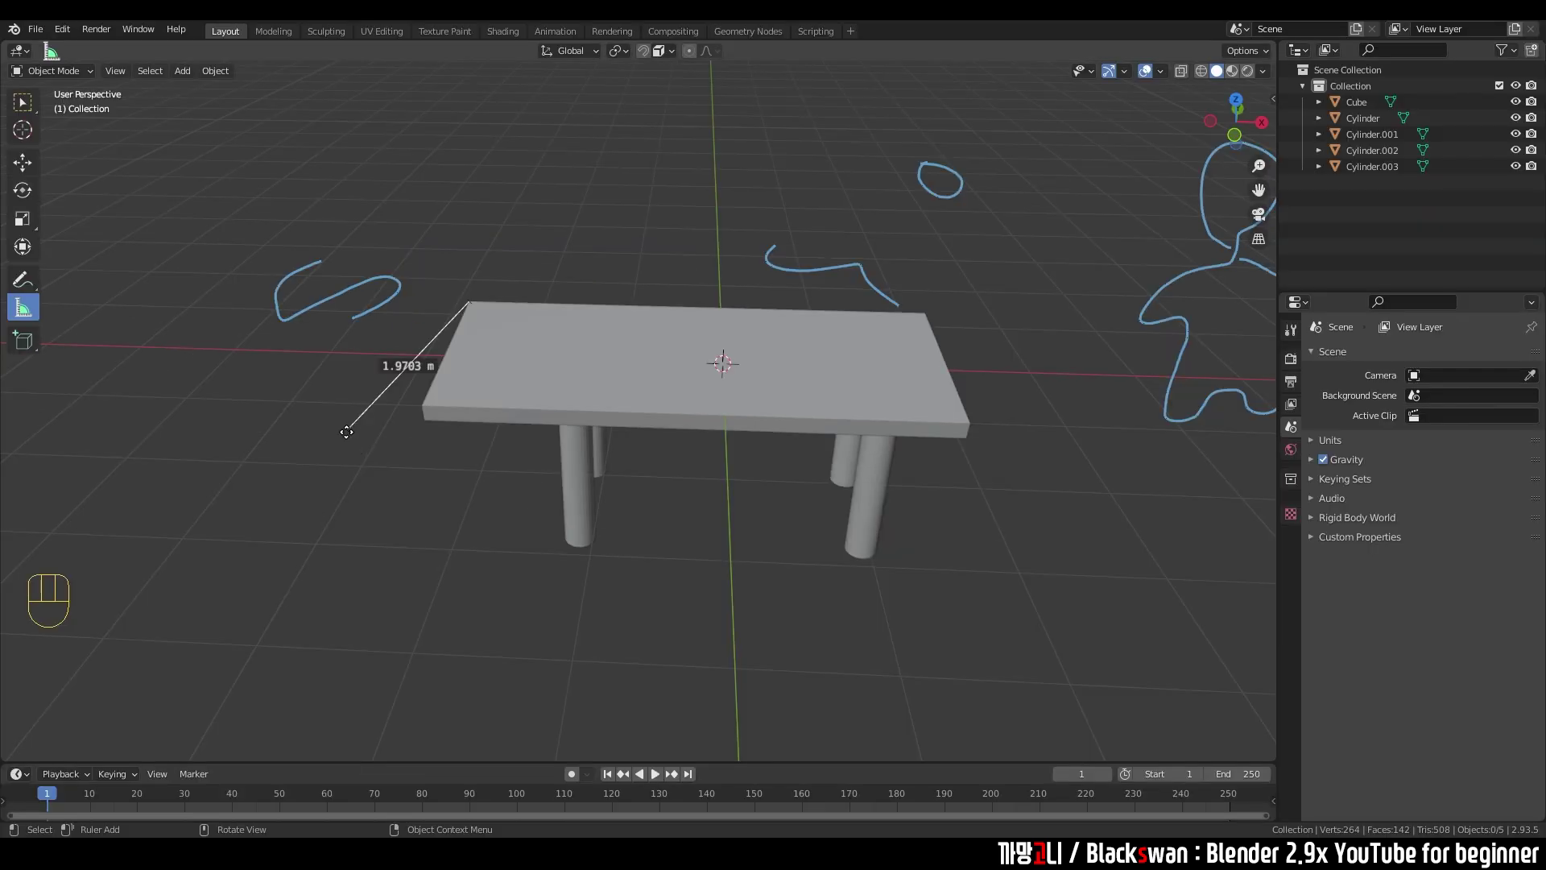
{"action": "left_click_drag", "start_coordinate": [346, 431], "coordinate": [431, 409]}
- Add a second ruler along the tabletop's lower long edge, from corner to corner, and inspect both measurements around the table
{"action": "middle_click_drag", "start_coordinate": [435, 408], "coordinate": [594, 405]}
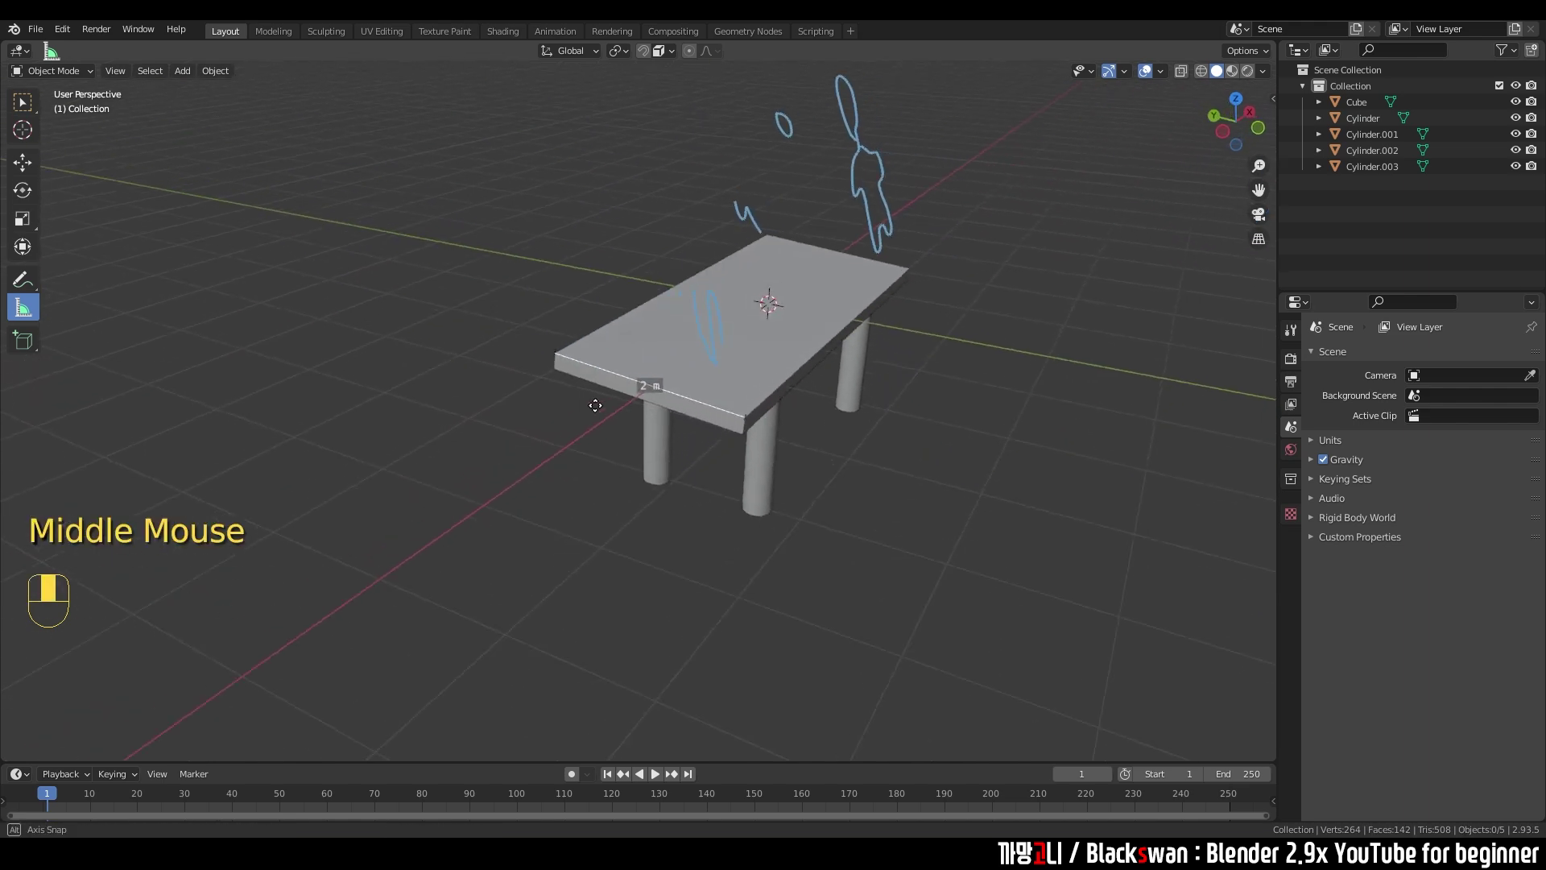
{"action": "scroll", "coordinate": [840, 416], "scroll_direction": "up", "scroll_amount": 2}
{"action": "middle_click_drag", "start_coordinate": [837, 419], "coordinate": [713, 439]}
{"action": "scroll", "coordinate": [741, 438], "scroll_direction": "down", "scroll_amount": 2}
{"action": "left_click_drag", "start_coordinate": [533, 564], "coordinate": [918, 401]}
{"action": "scroll", "coordinate": [918, 400], "scroll_direction": "up", "scroll_amount": 2}
{"action": "middle_click_drag", "start_coordinate": [918, 401], "coordinate": [636, 404]}
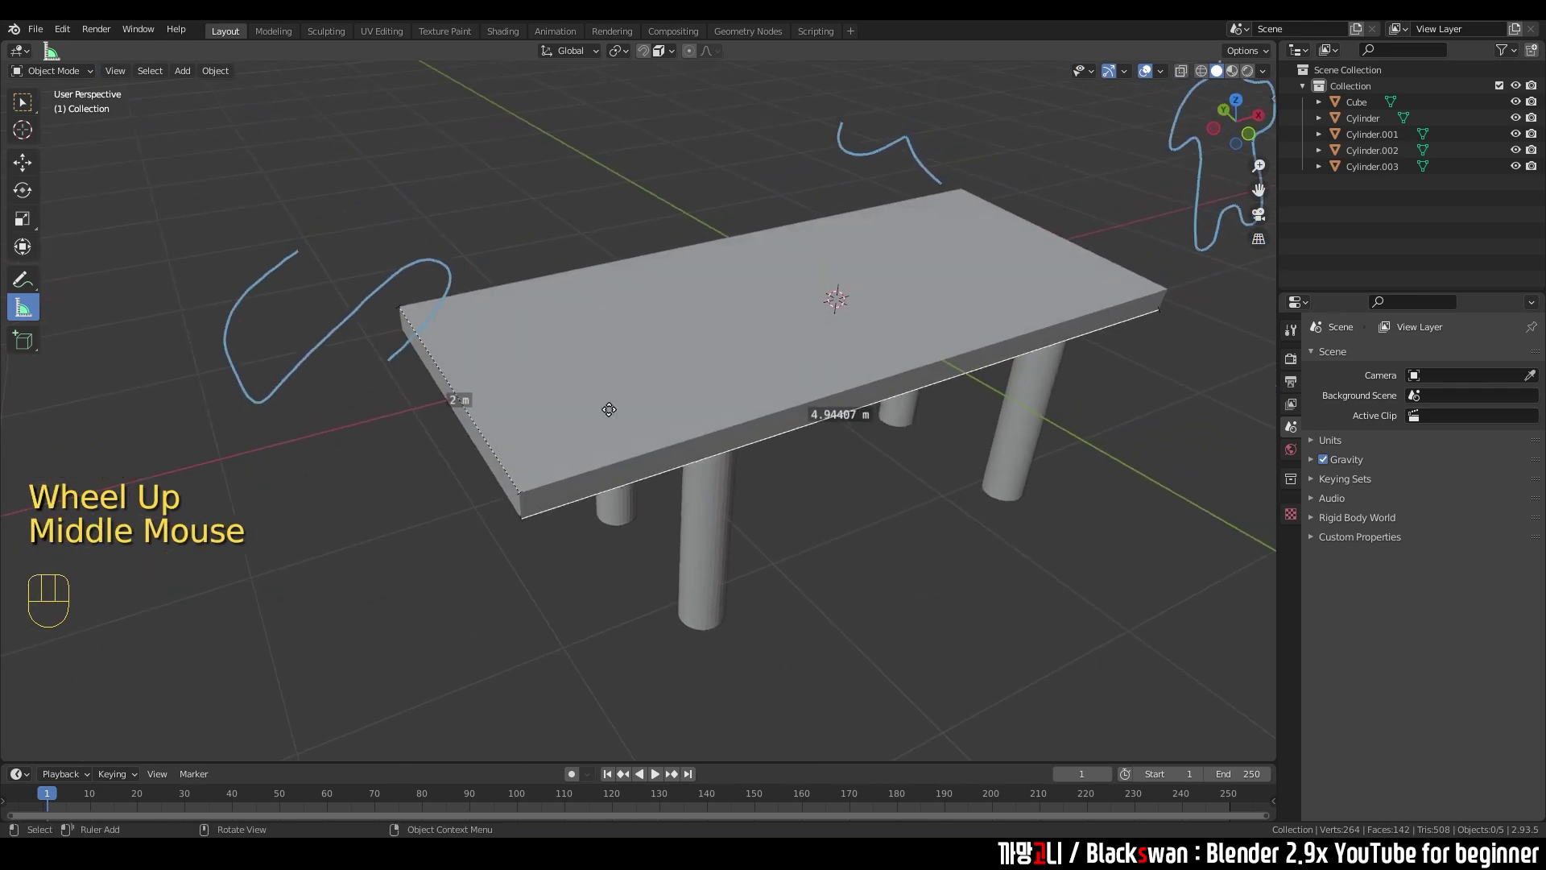
{"action": "middle_click_drag", "start_coordinate": [513, 418], "coordinate": [425, 355]}
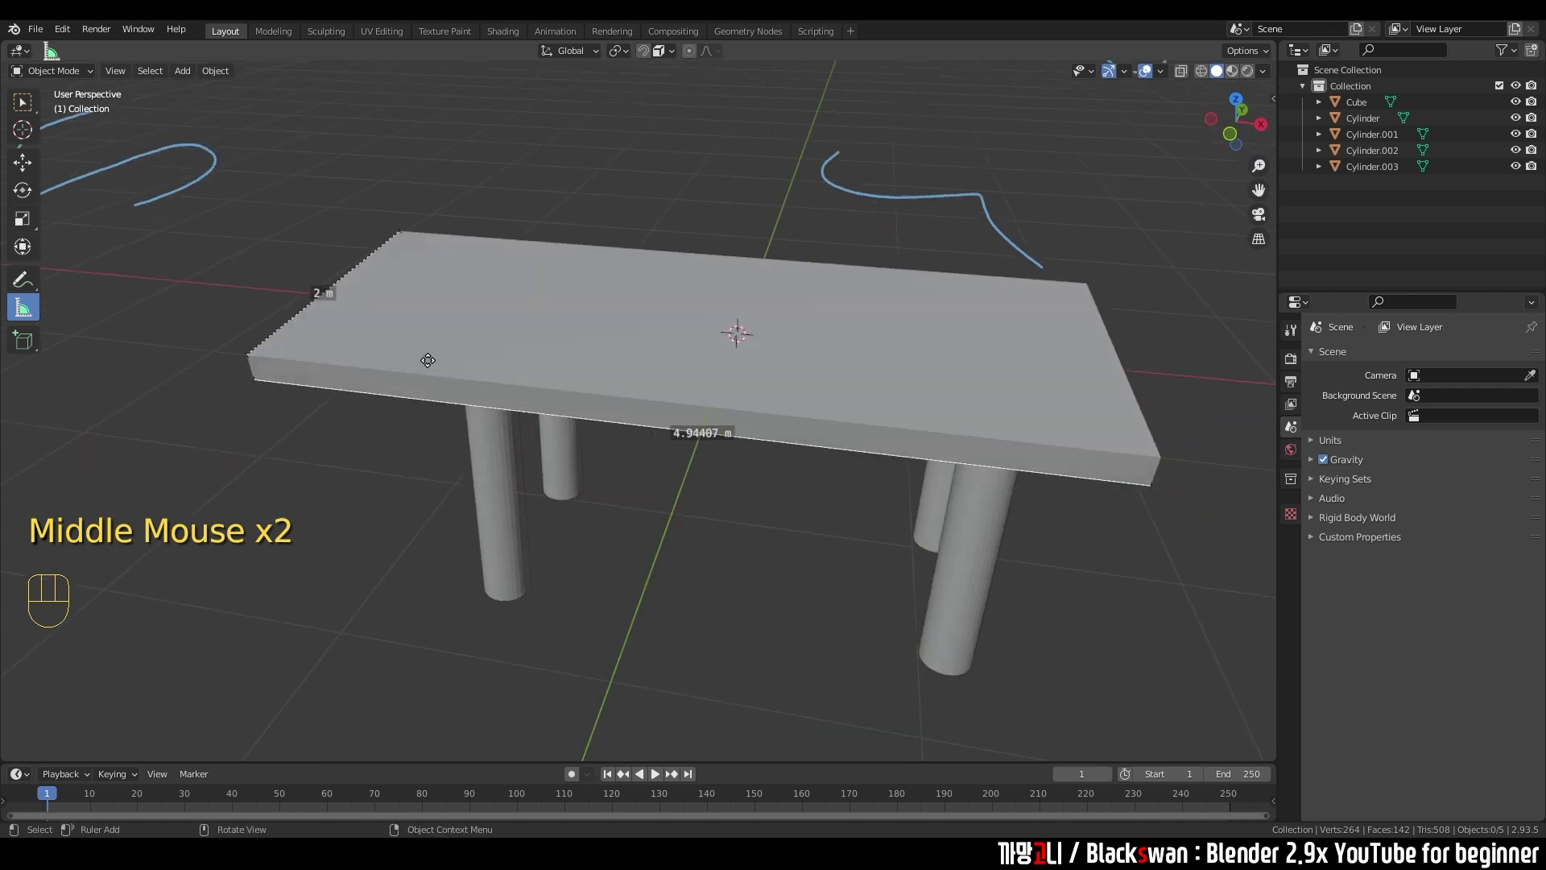
- With the Add Cube tool, draw a box standing on the tabletop near one short end
{"action": "left_click", "coordinate": [30, 342]}
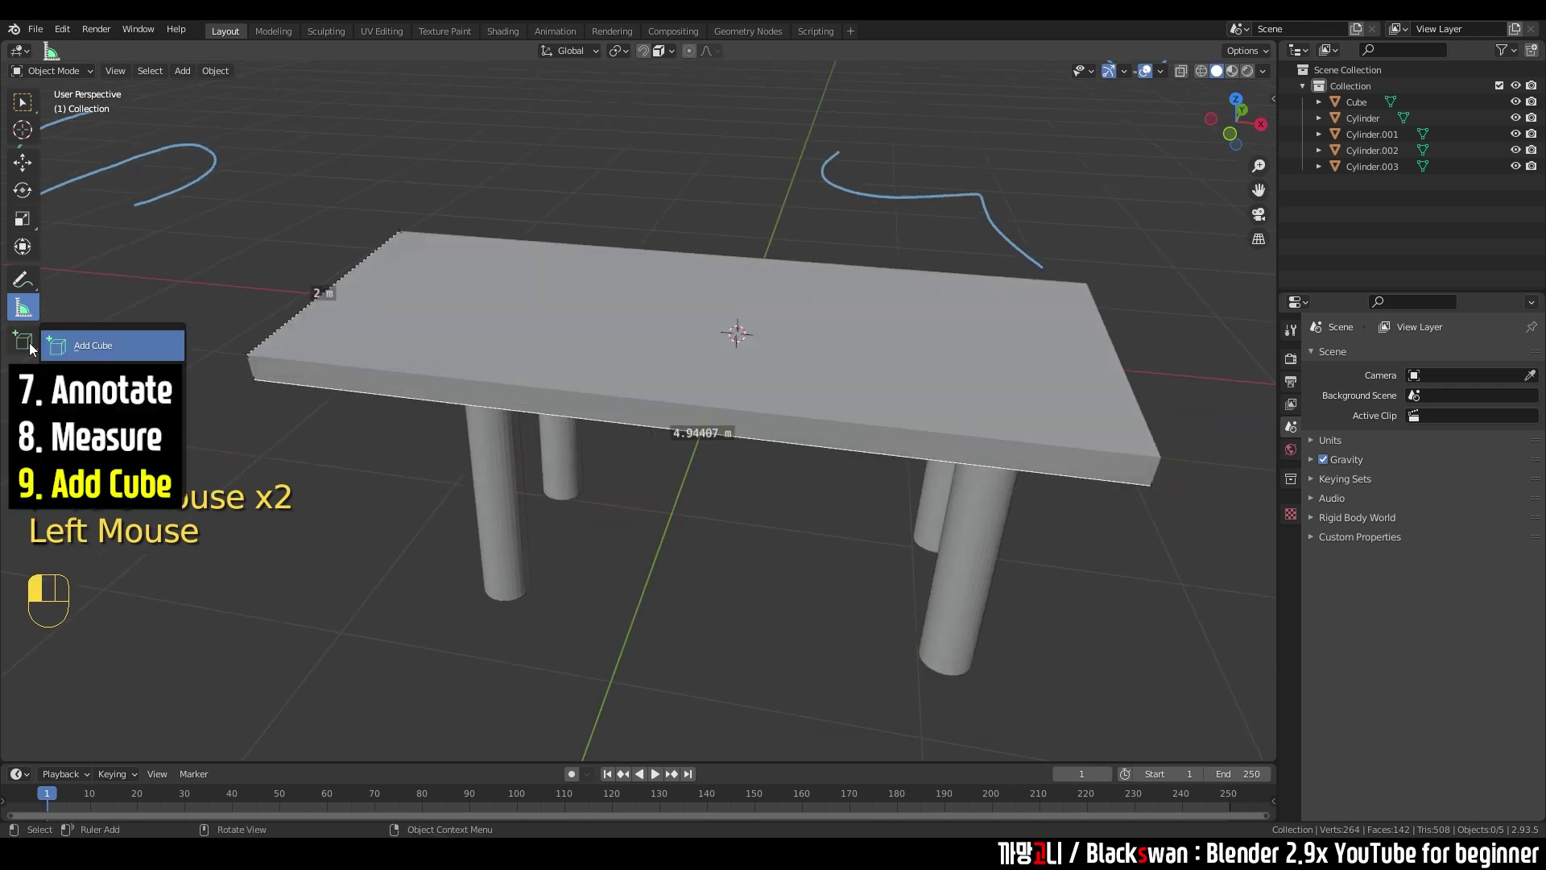
{"action": "left_click", "coordinate": [132, 346]}
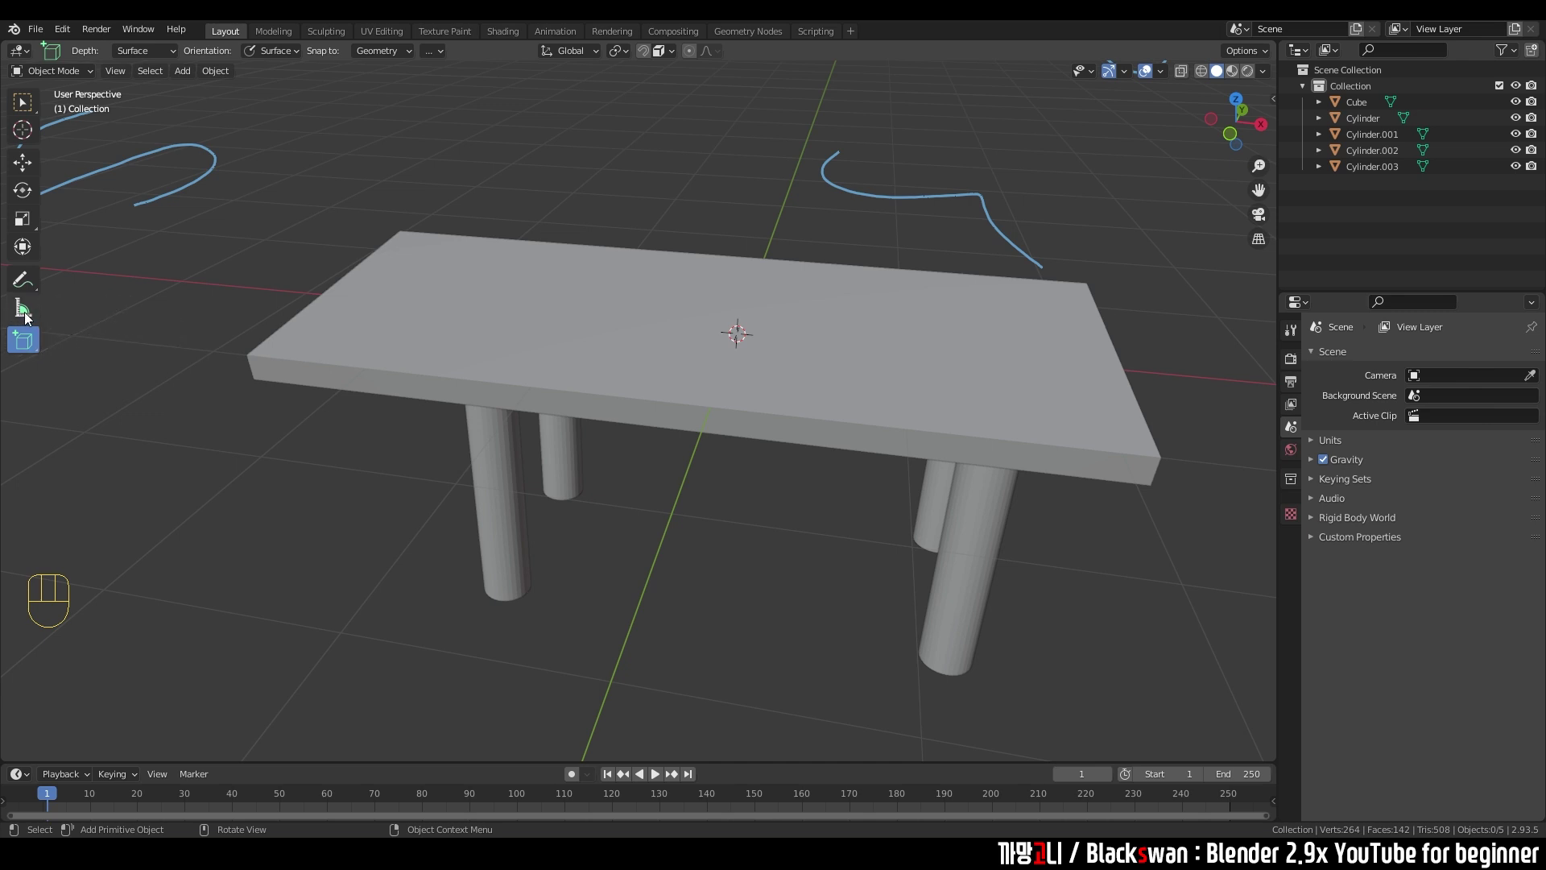
{"action": "double_click", "coordinate": [23, 338]}
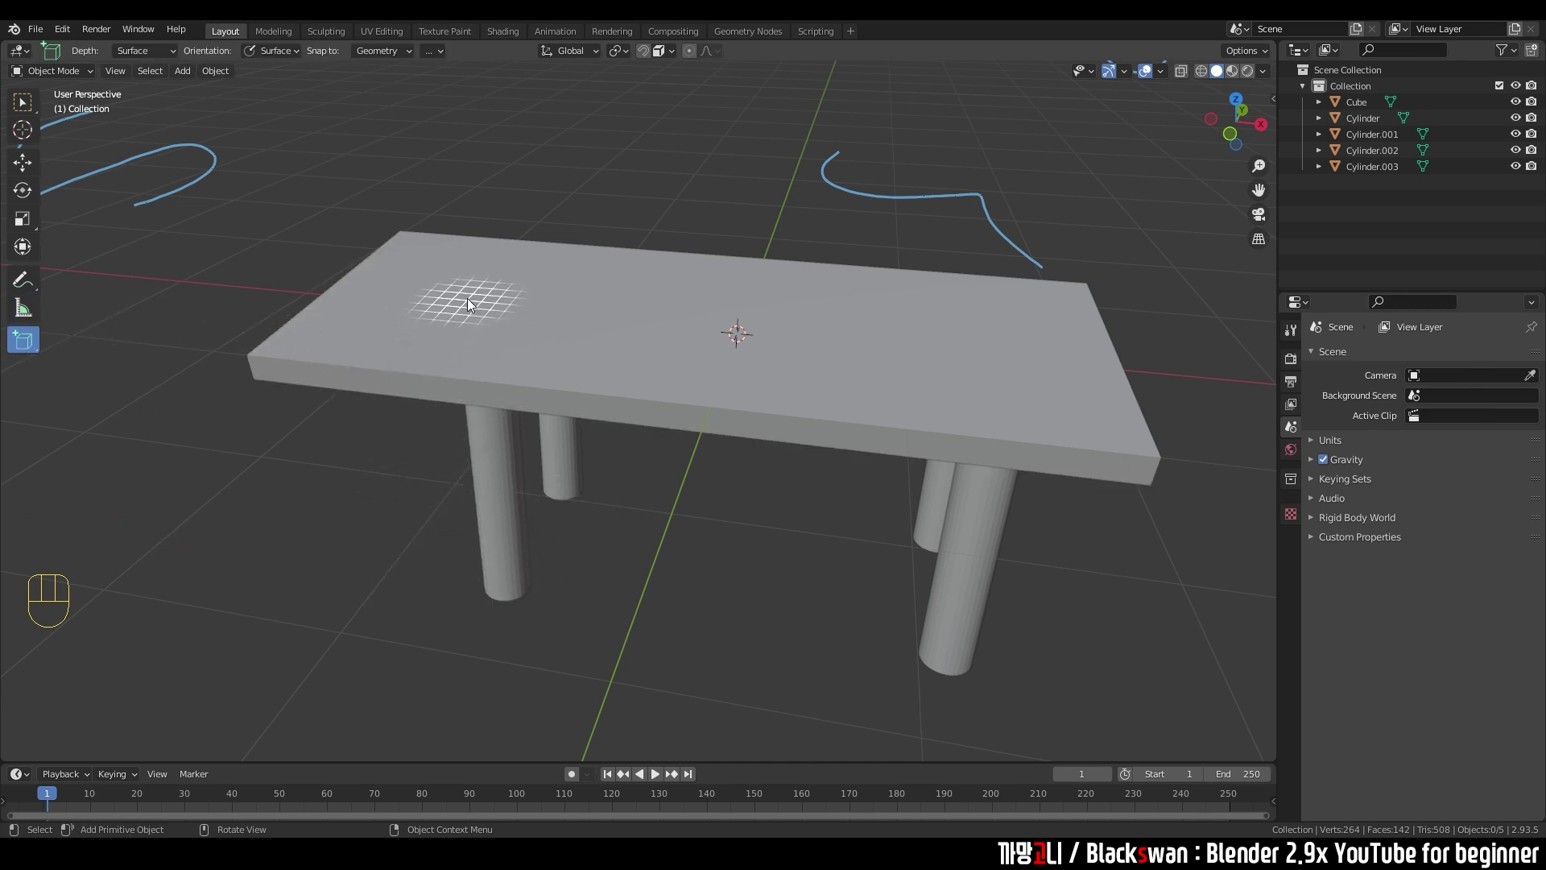
{"action": "left_click_drag", "start_coordinate": [468, 279], "coordinate": [471, 287]}
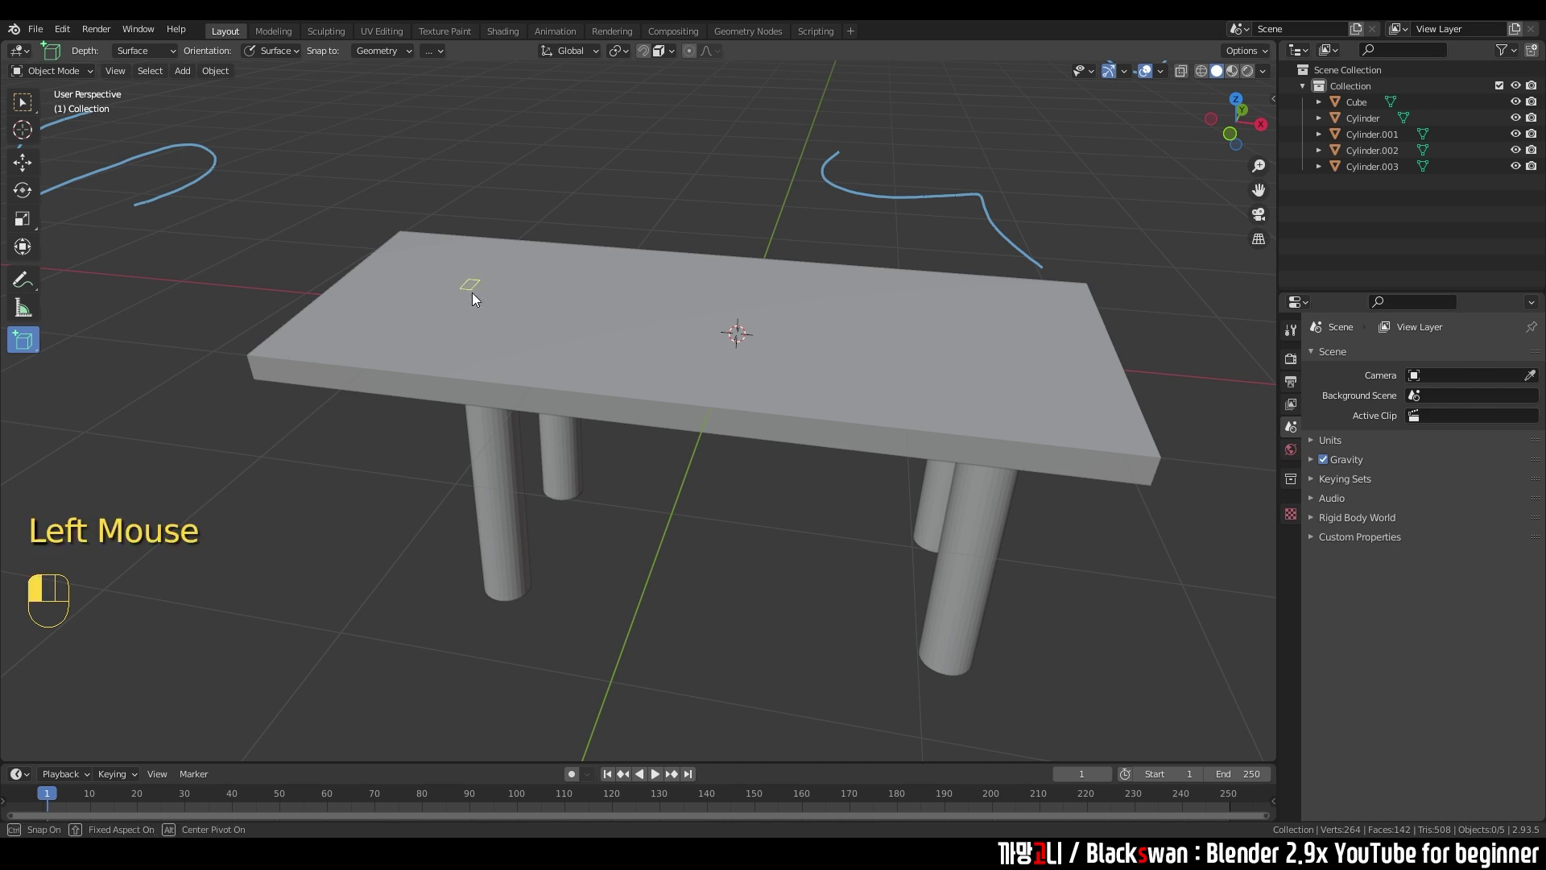
{"action": "left_click_drag", "start_coordinate": [577, 333], "coordinate": [595, 342]}
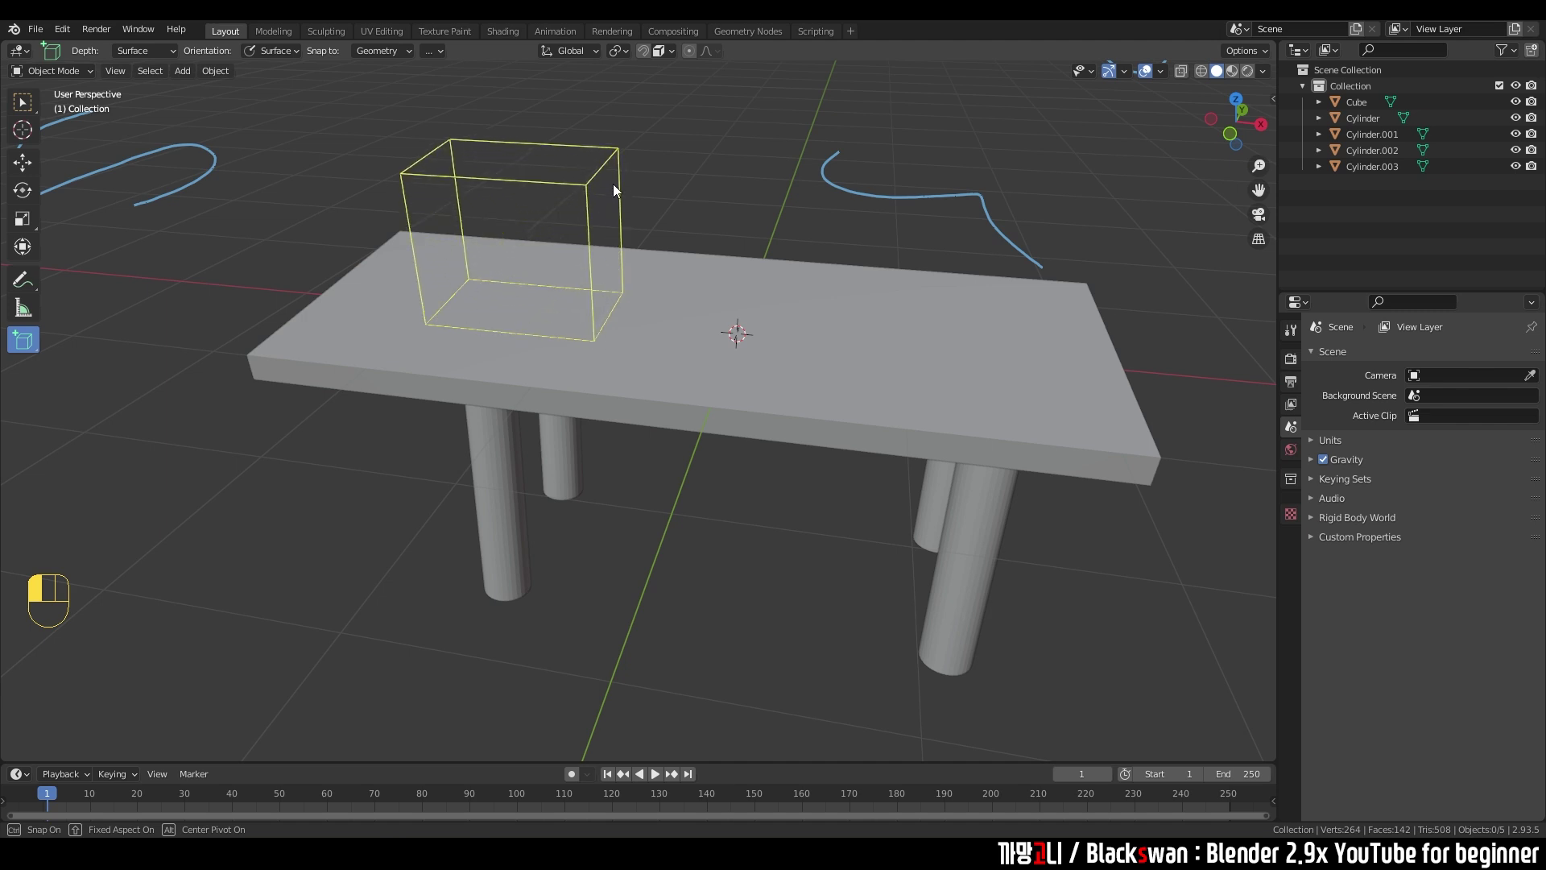
{"action": "left_click", "coordinate": [612, 185]}
{"action": "middle_click_drag", "start_coordinate": [532, 256], "coordinate": [563, 278]}
- Switch to the Add Cone tool and draw a cone standing near the middle of the tabletop
{"action": "left_click", "coordinate": [20, 350]}
{"action": "left_click_drag", "start_coordinate": [20, 352], "coordinate": [96, 380]}
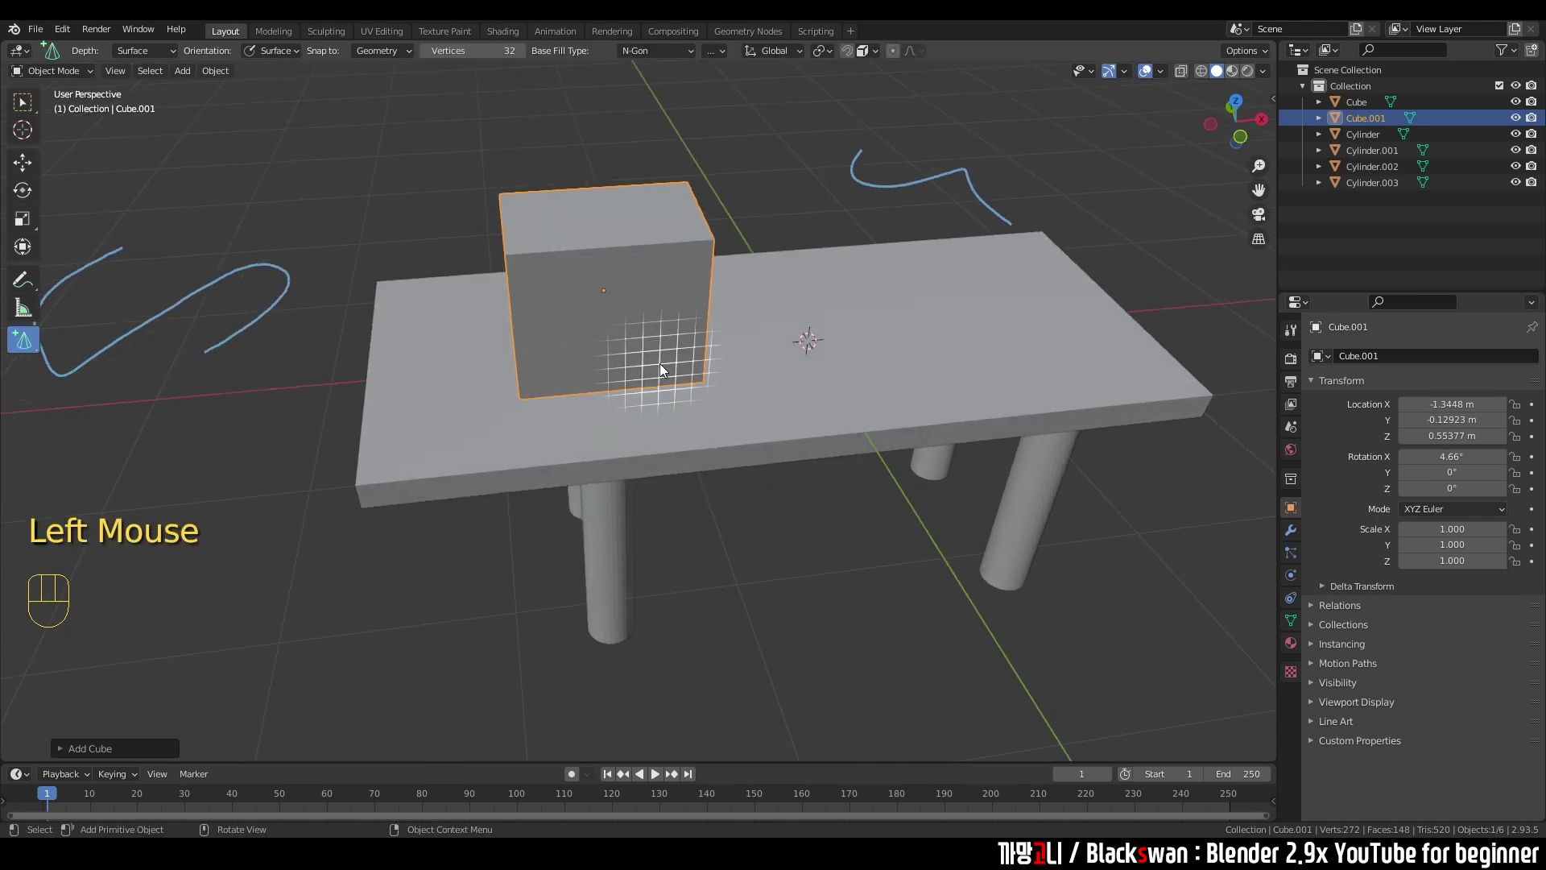
{"action": "middle_click_drag", "start_coordinate": [660, 364], "coordinate": [585, 359]}
{"action": "mouse_move", "coordinate": [681, 325]}
{"action": "left_mouse_down"}
{"action": "mouse_move", "coordinate": [641, 384]}
{"action": "mouse_move", "coordinate": [780, 446]}
{"action": "left_mouse_up"}
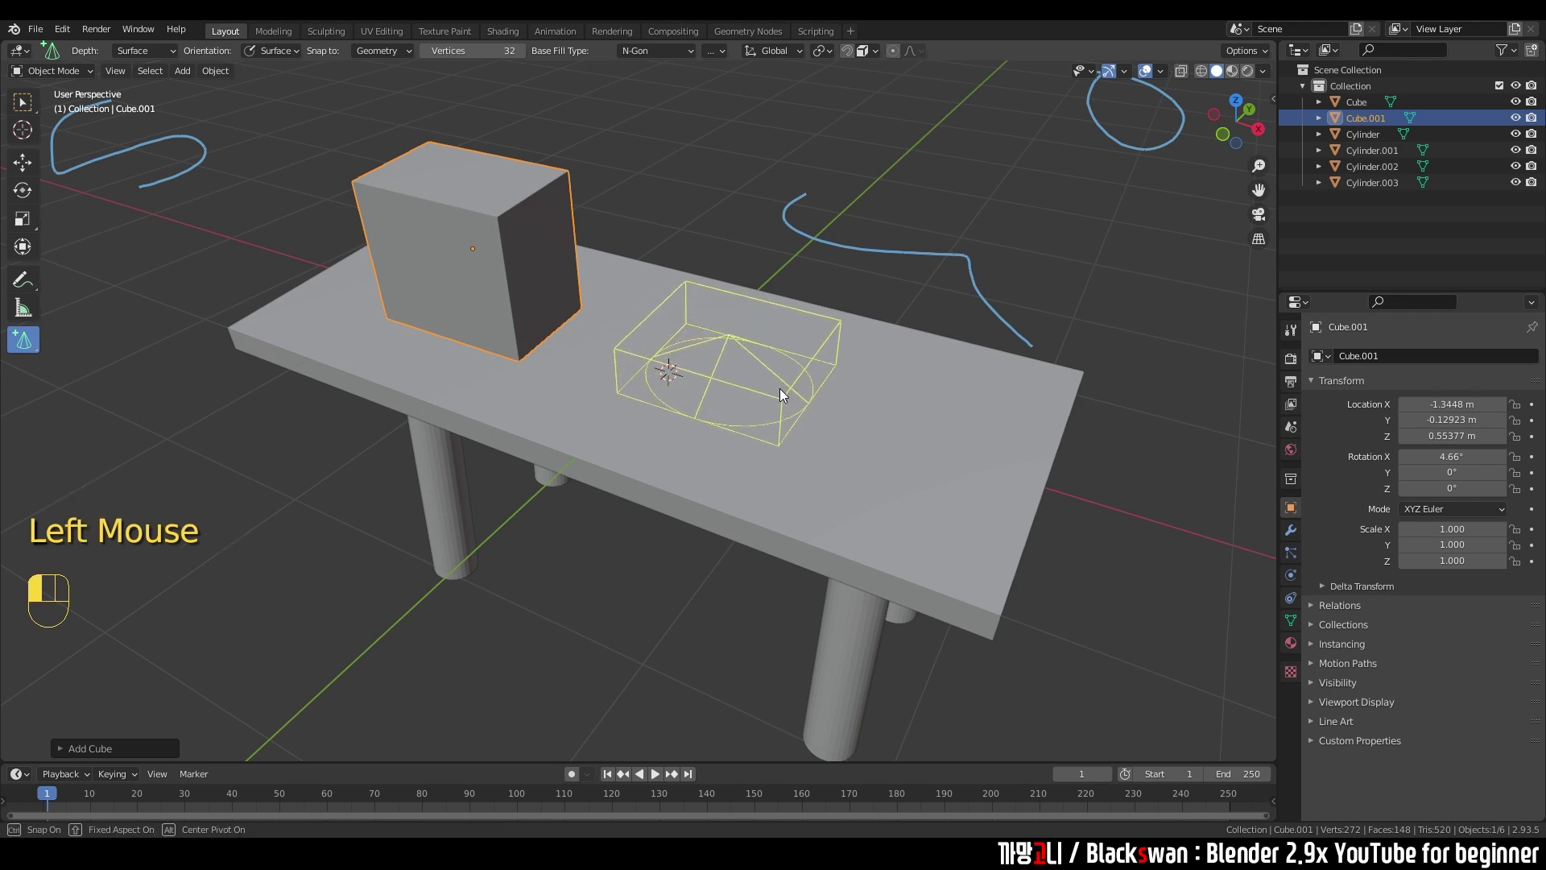
{"action": "left_click", "coordinate": [773, 278]}
{"action": "middle_click_drag", "start_coordinate": [771, 298], "coordinate": [676, 375]}
{"action": "scroll", "coordinate": [677, 376], "scroll_direction": "up", "scroll_amount": 2}
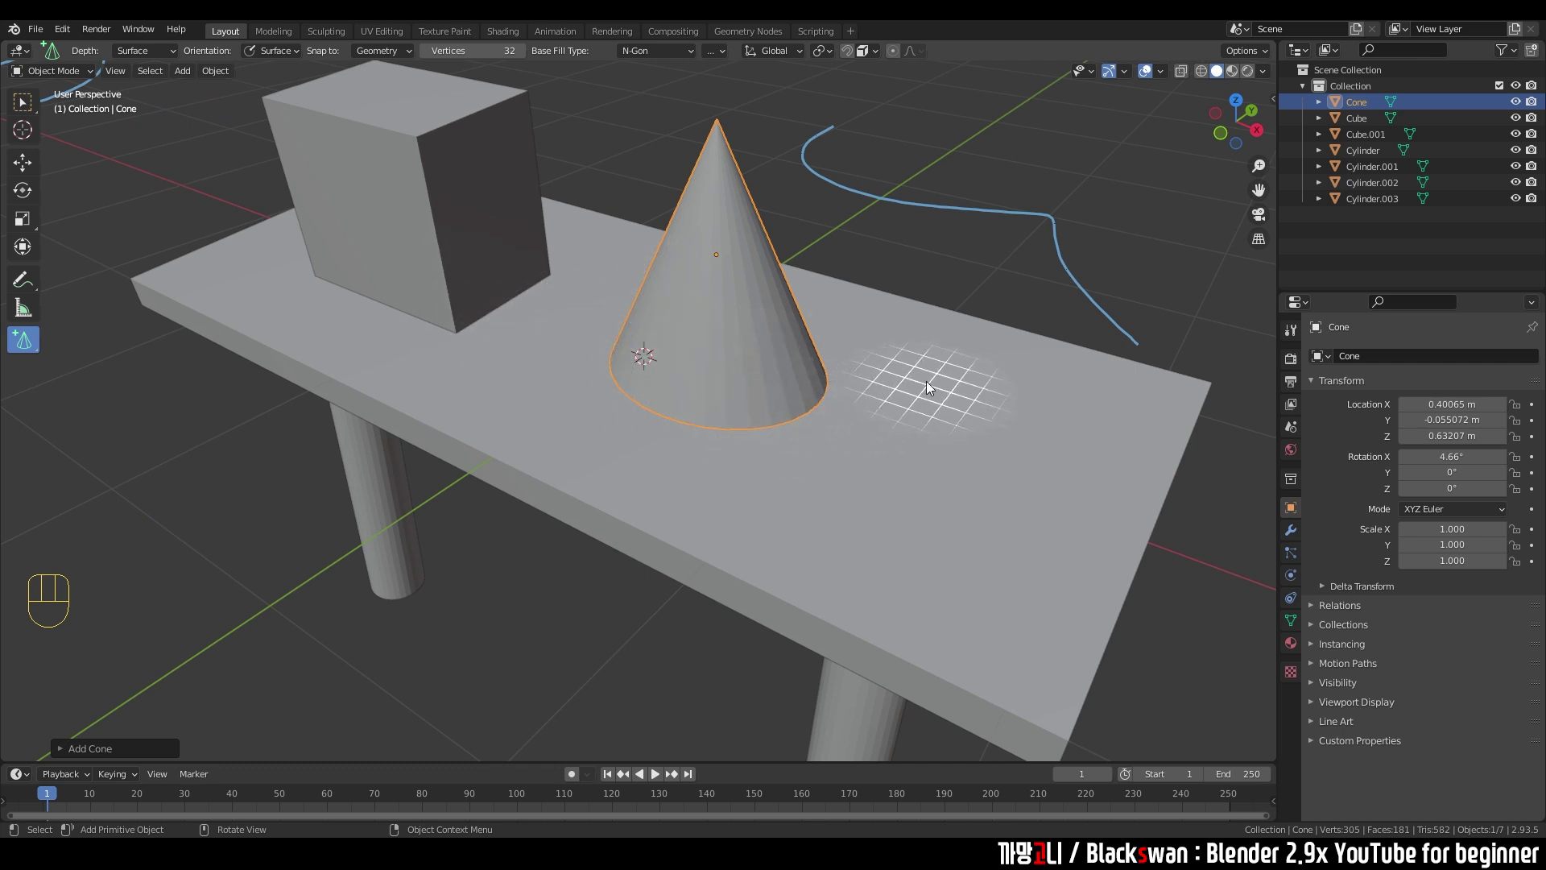
{"action": "middle_click_drag", "start_coordinate": [700, 351], "coordinate": [742, 360]}
{"action": "scroll", "coordinate": [762, 348], "scroll_direction": "up", "scroll_amount": 1}
{"action": "scroll", "coordinate": [757, 345], "scroll_direction": "down", "scroll_amount": 2}
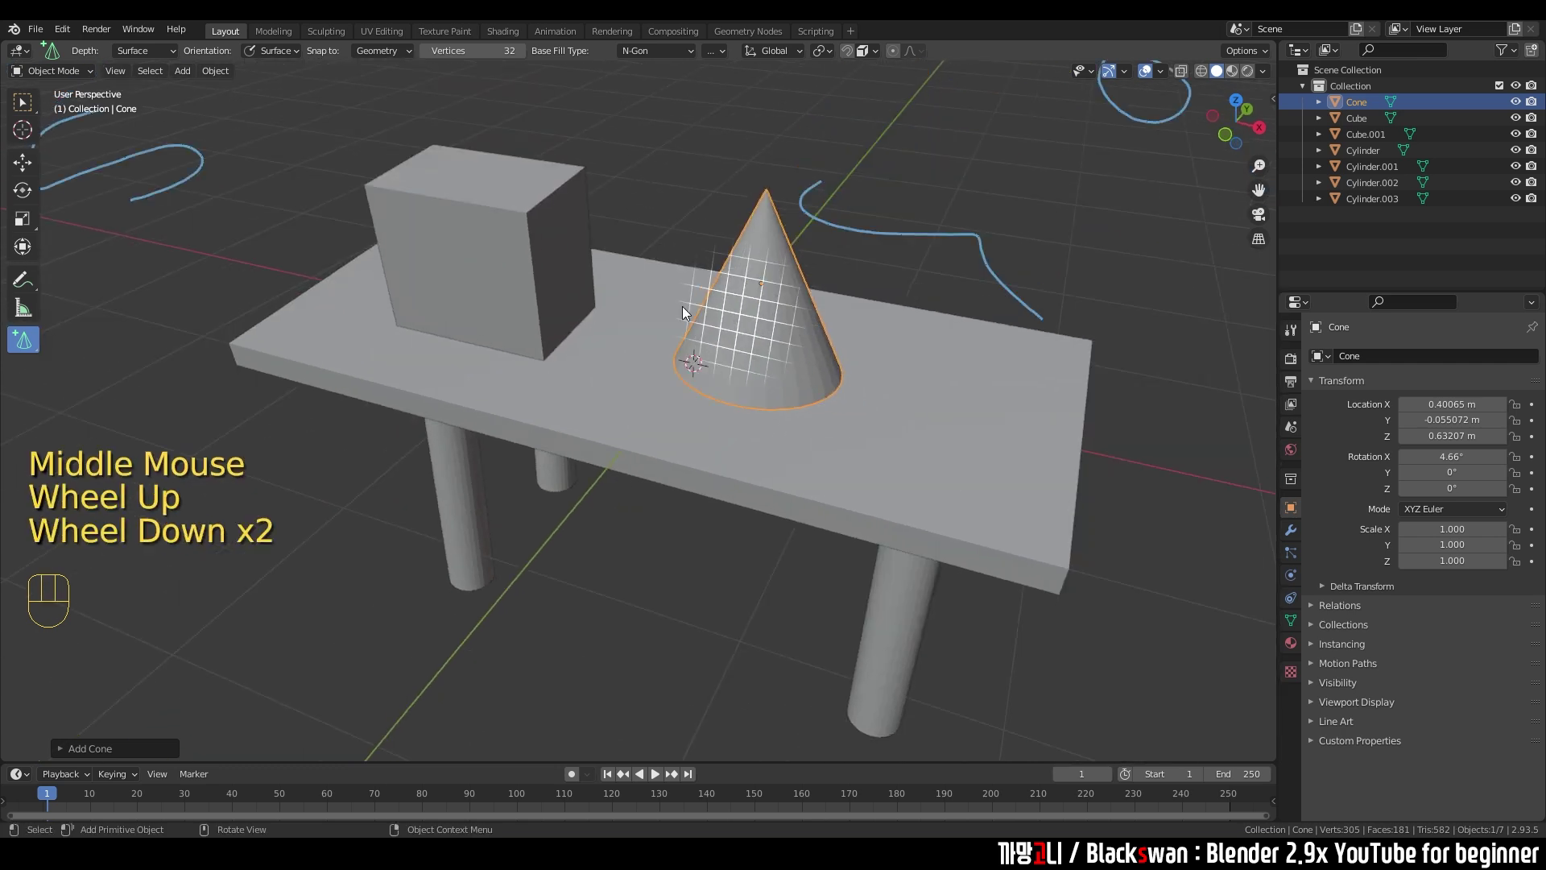
- In Edit Mode, lower the box's top edge nearest the cone along Z so its top face slopes
{"action": "left_click", "coordinate": [23, 103]}
{"action": "left_click", "coordinate": [476, 230]}
{"action": "key", "text": "Tab"}
{"action": "key", "text": "2"}
{"action": "left_click", "coordinate": [556, 195]}
{"action": "key", "text": "g"}
{"action": "key", "text": "z"}
{"action": "left_click", "coordinate": [556, 279]}
{"action": "scroll", "coordinate": [524, 265], "scroll_direction": "up", "scroll_amount": 2}
{"action": "middle_click_drag", "start_coordinate": [500, 252], "coordinate": [690, 371], "text": "shift"}
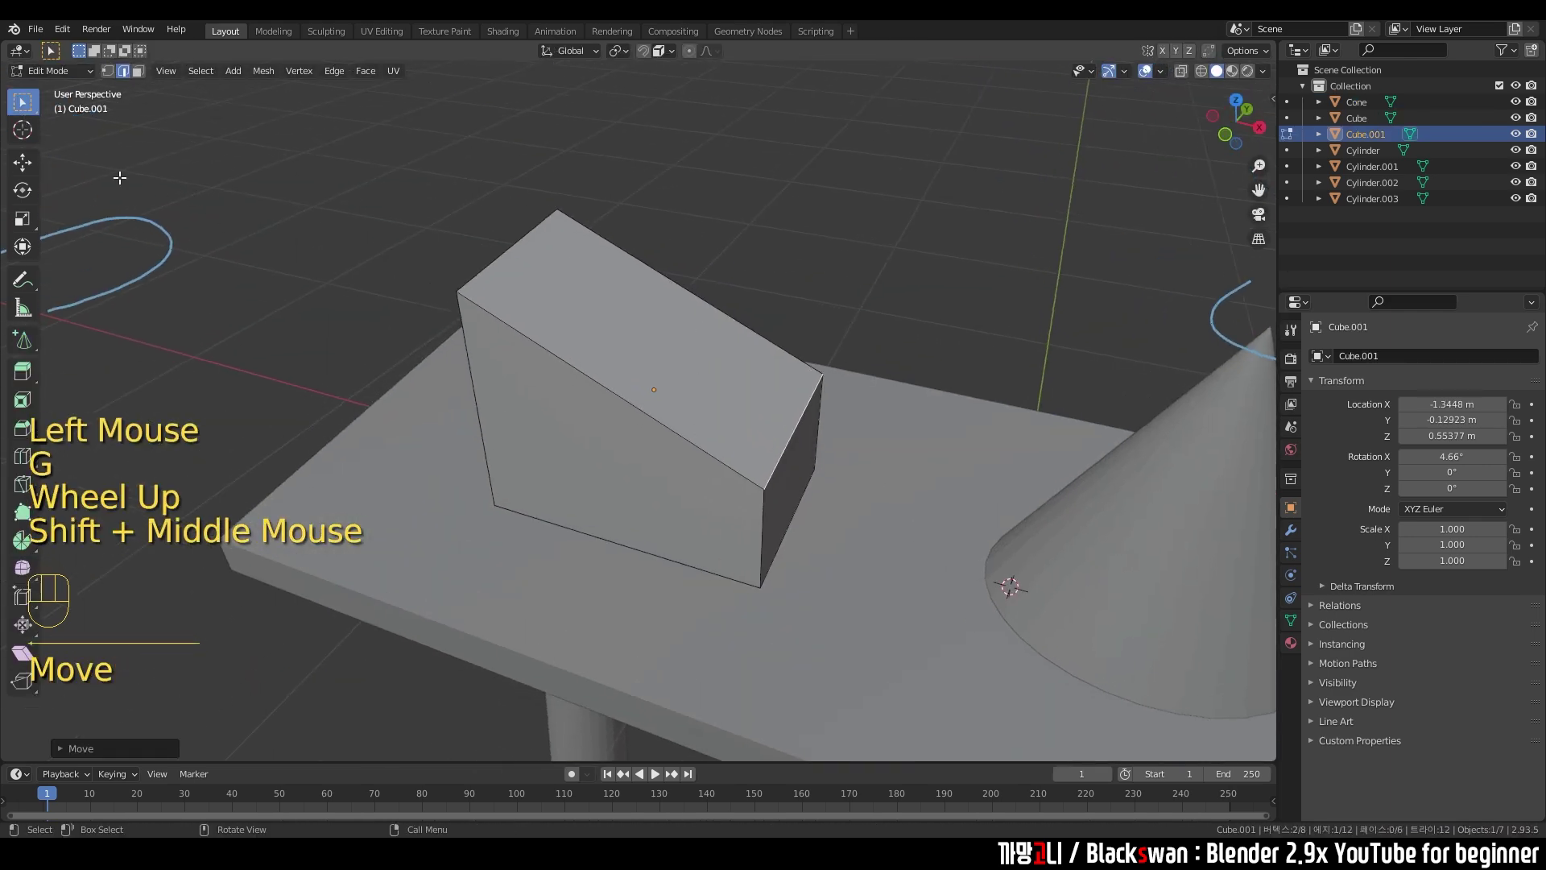
{"action": "key", "text": "Tab"}
- With the Add Cone tool, draw a second cone on the box's sloped top face
{"action": "left_click", "coordinate": [36, 345]}
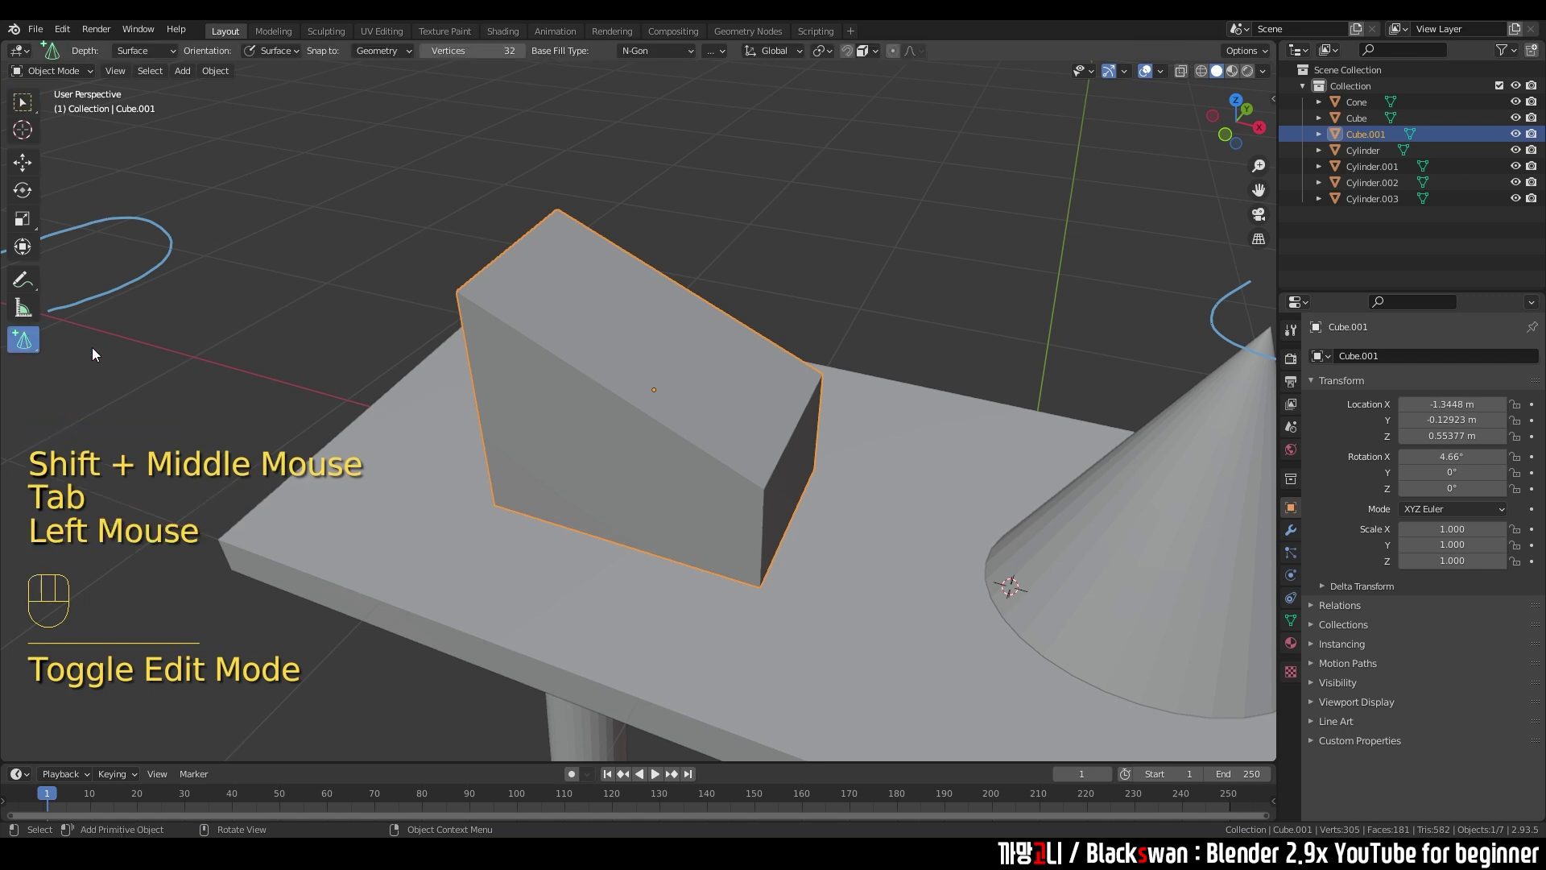
{"action": "left_click_drag", "start_coordinate": [556, 261], "coordinate": [707, 398]}
{"action": "left_click", "coordinate": [829, 261]}
{"action": "middle_click_drag", "start_coordinate": [777, 300], "coordinate": [725, 304]}
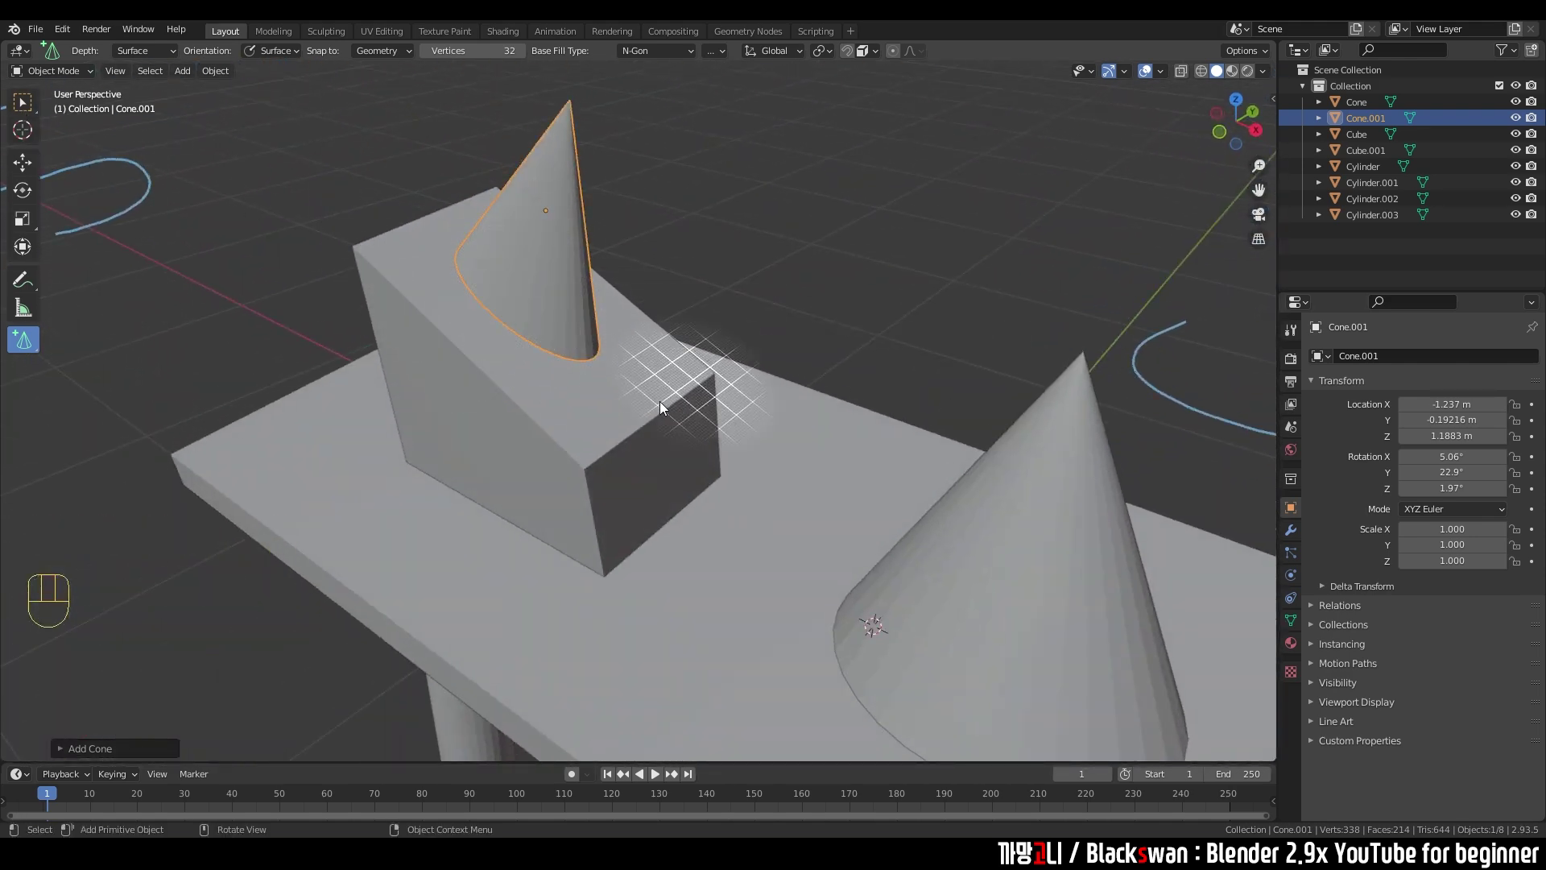
{"action": "middle_click_drag", "start_coordinate": [659, 401], "coordinate": [667, 386]}
{"action": "scroll", "coordinate": [667, 386], "scroll_direction": "down", "scroll_amount": 2}
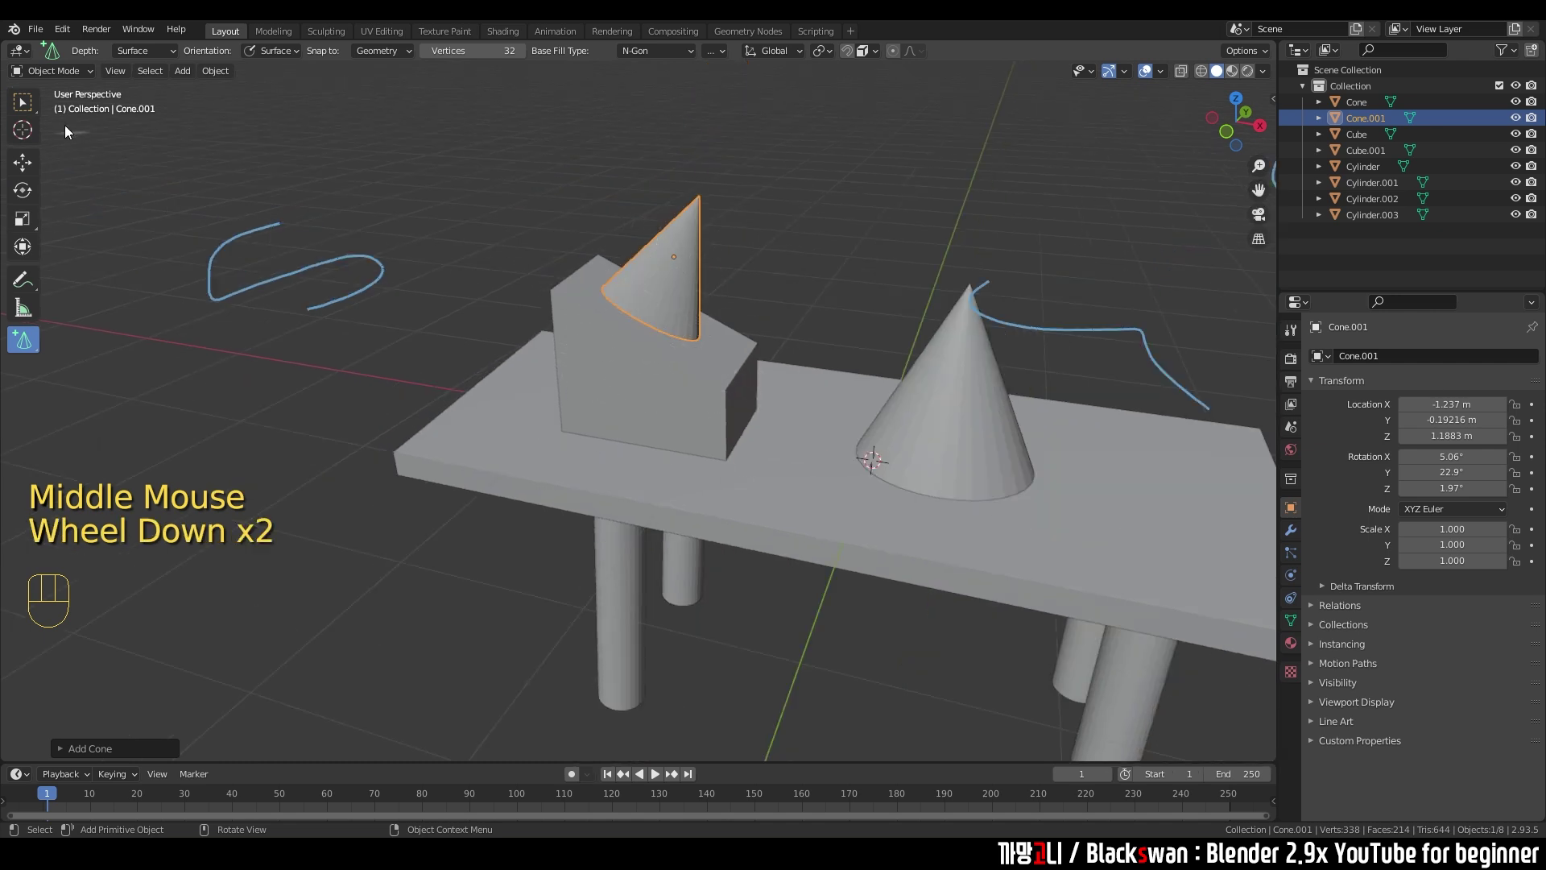
- Select the cones and the sloped box in turn and match each with its entry in the scene collection
{"action": "left_click", "coordinate": [22, 102]}
{"action": "left_click", "coordinate": [577, 216]}
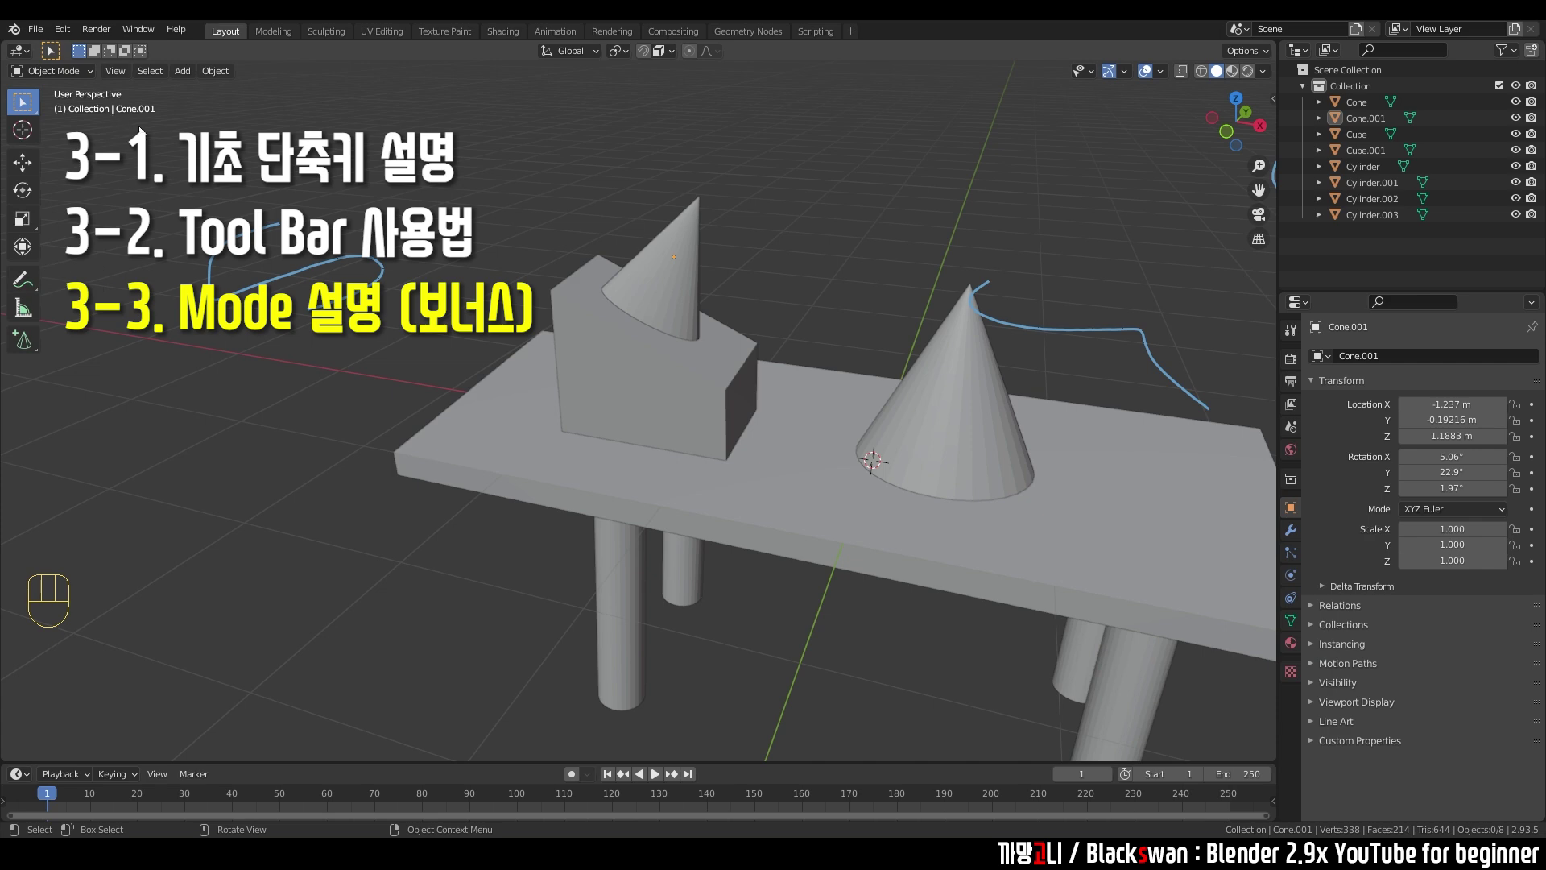
{"action": "left_click", "coordinate": [509, 215]}
{"action": "left_click", "coordinate": [661, 268]}
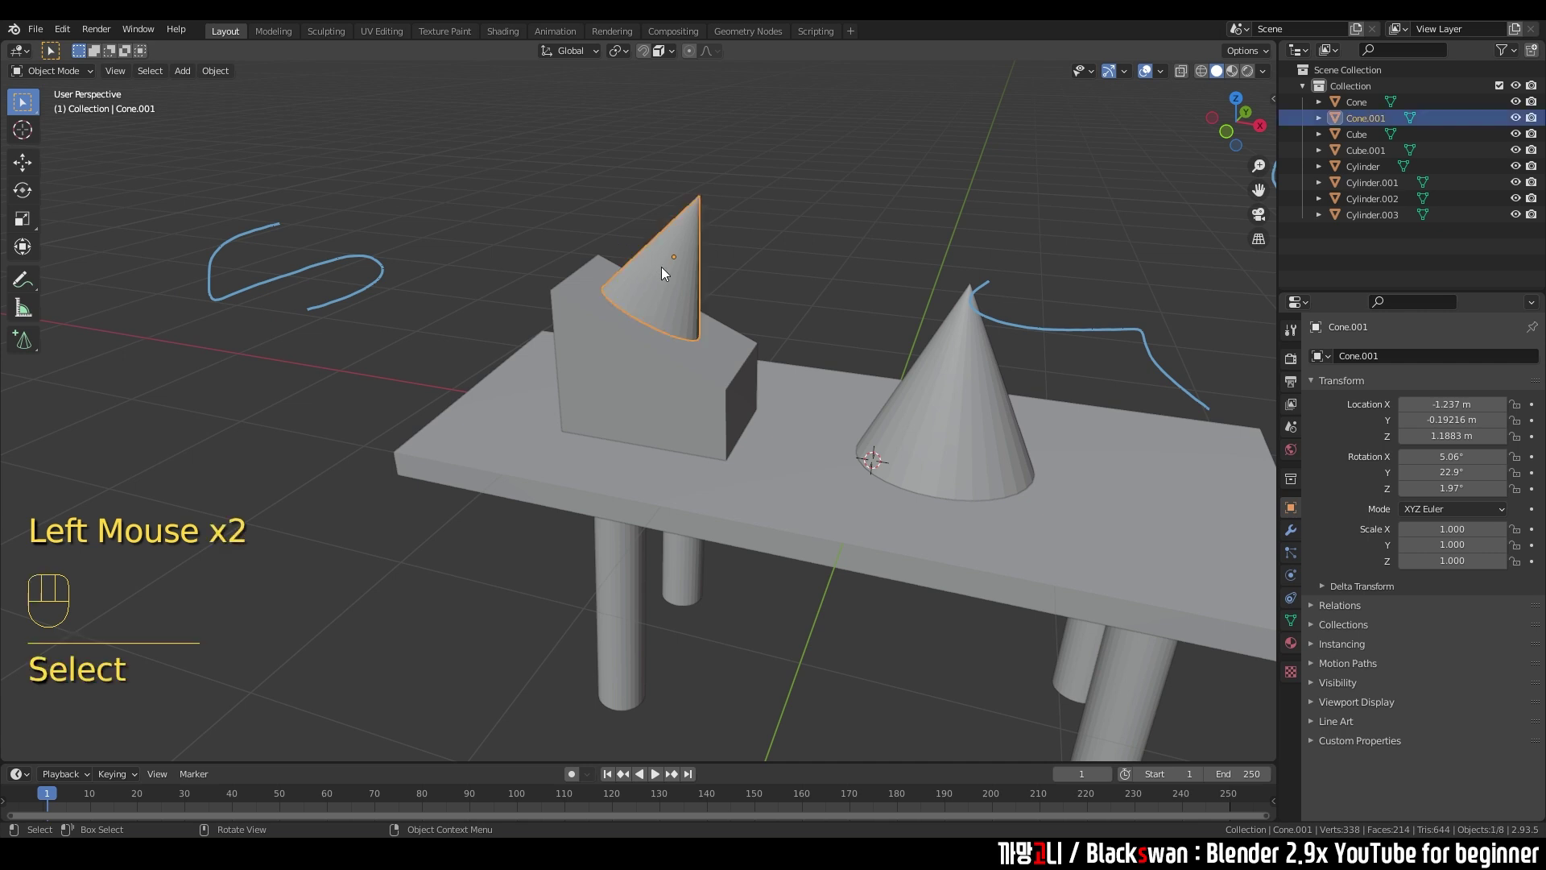
{"action": "left_click", "coordinate": [608, 236]}
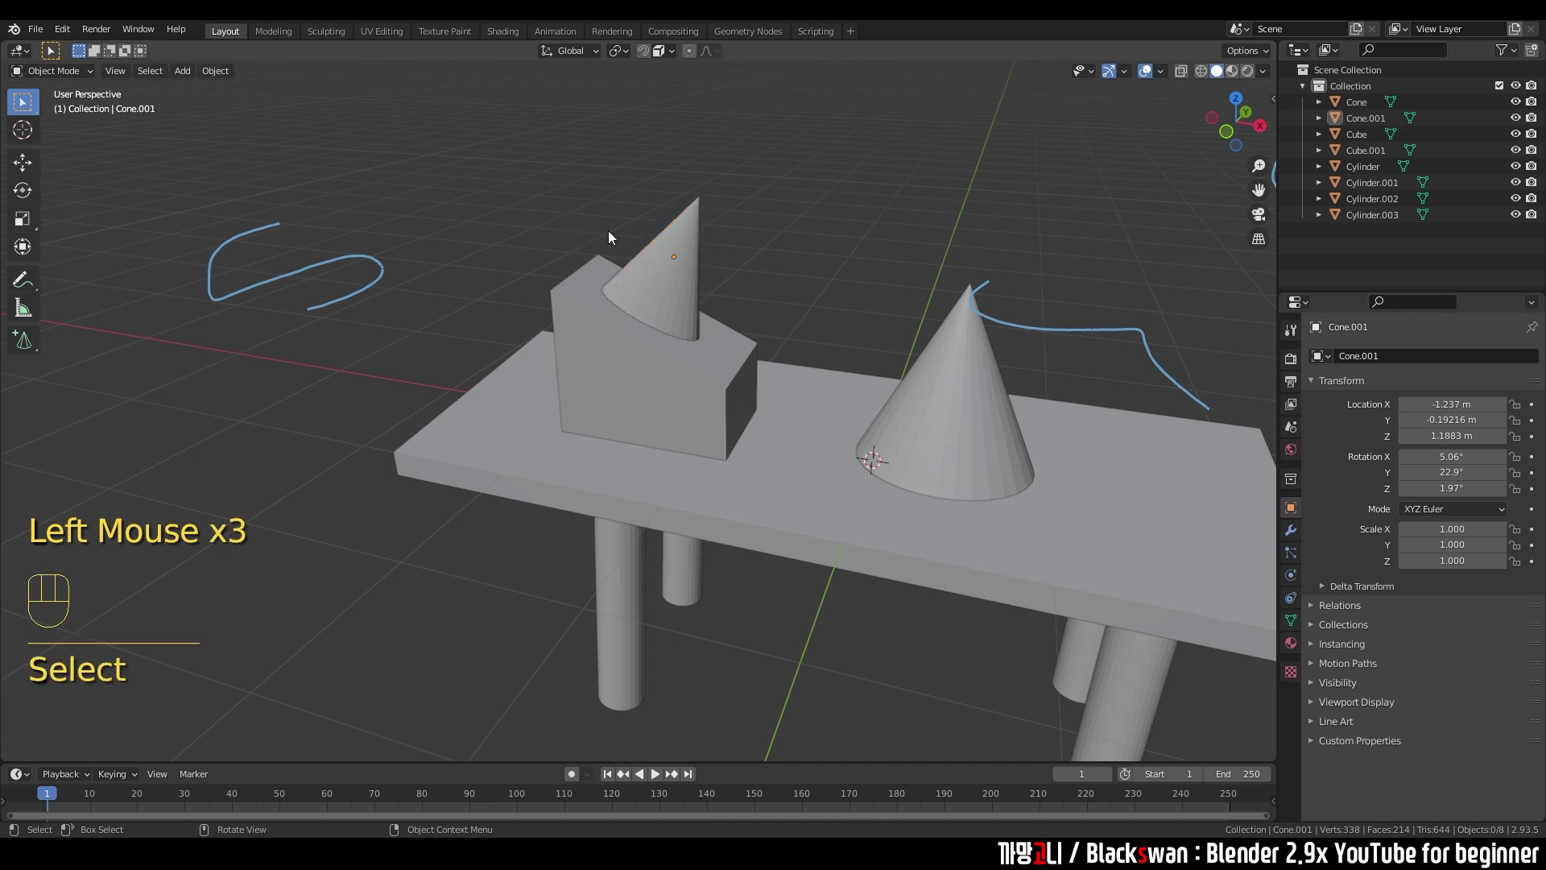
{"action": "left_click", "coordinate": [665, 259]}
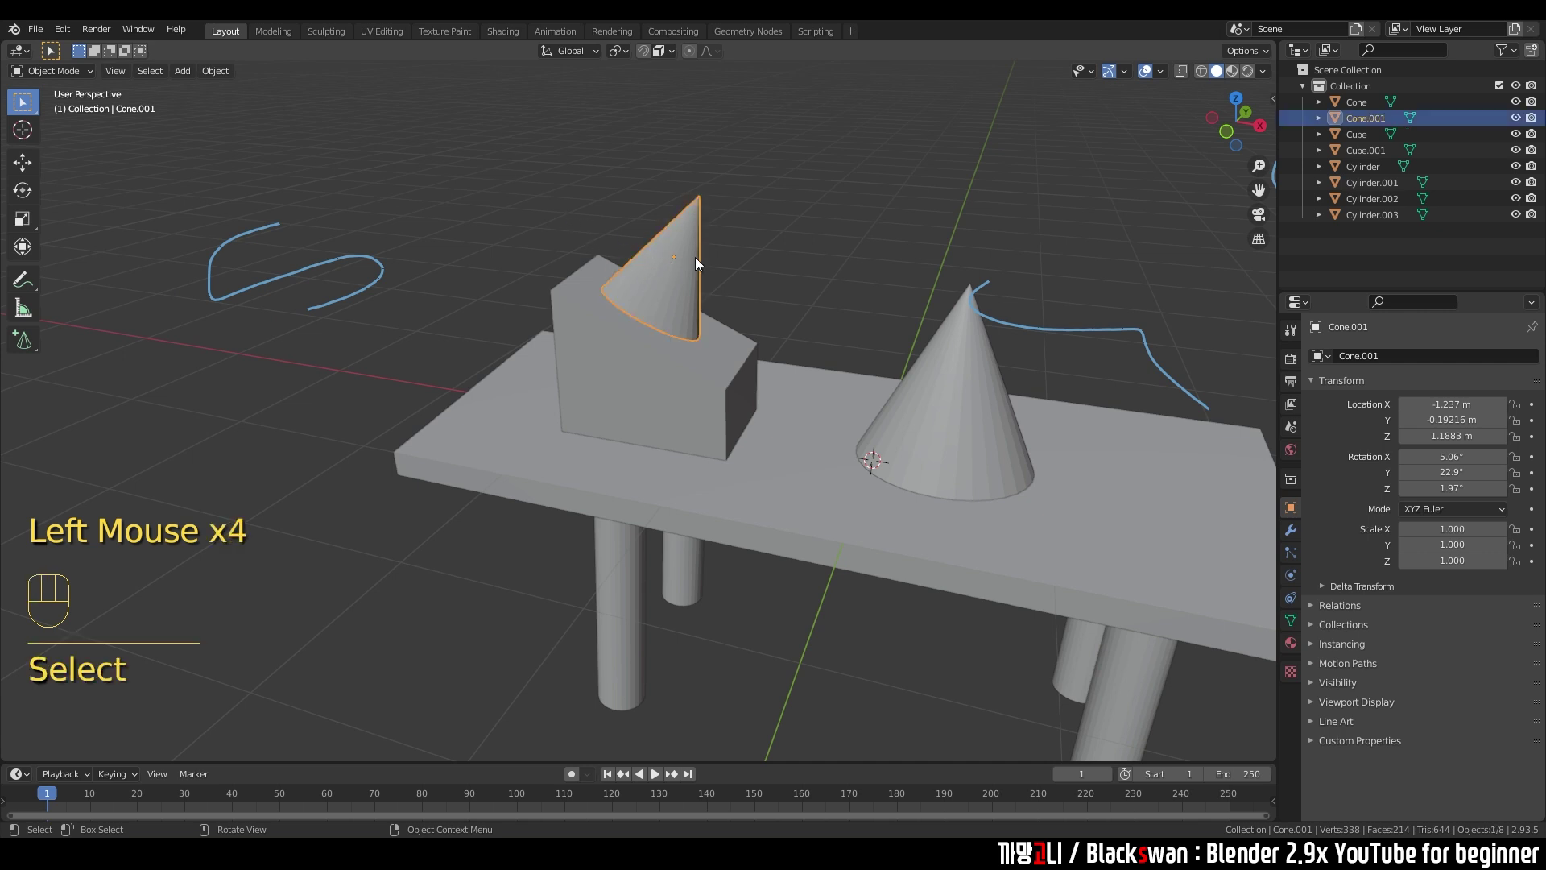
{"action": "left_click", "coordinate": [1358, 103]}
{"action": "left_click", "coordinate": [1368, 117]}
{"action": "left_click", "coordinate": [933, 374]}
{"action": "left_click", "coordinate": [710, 377]}
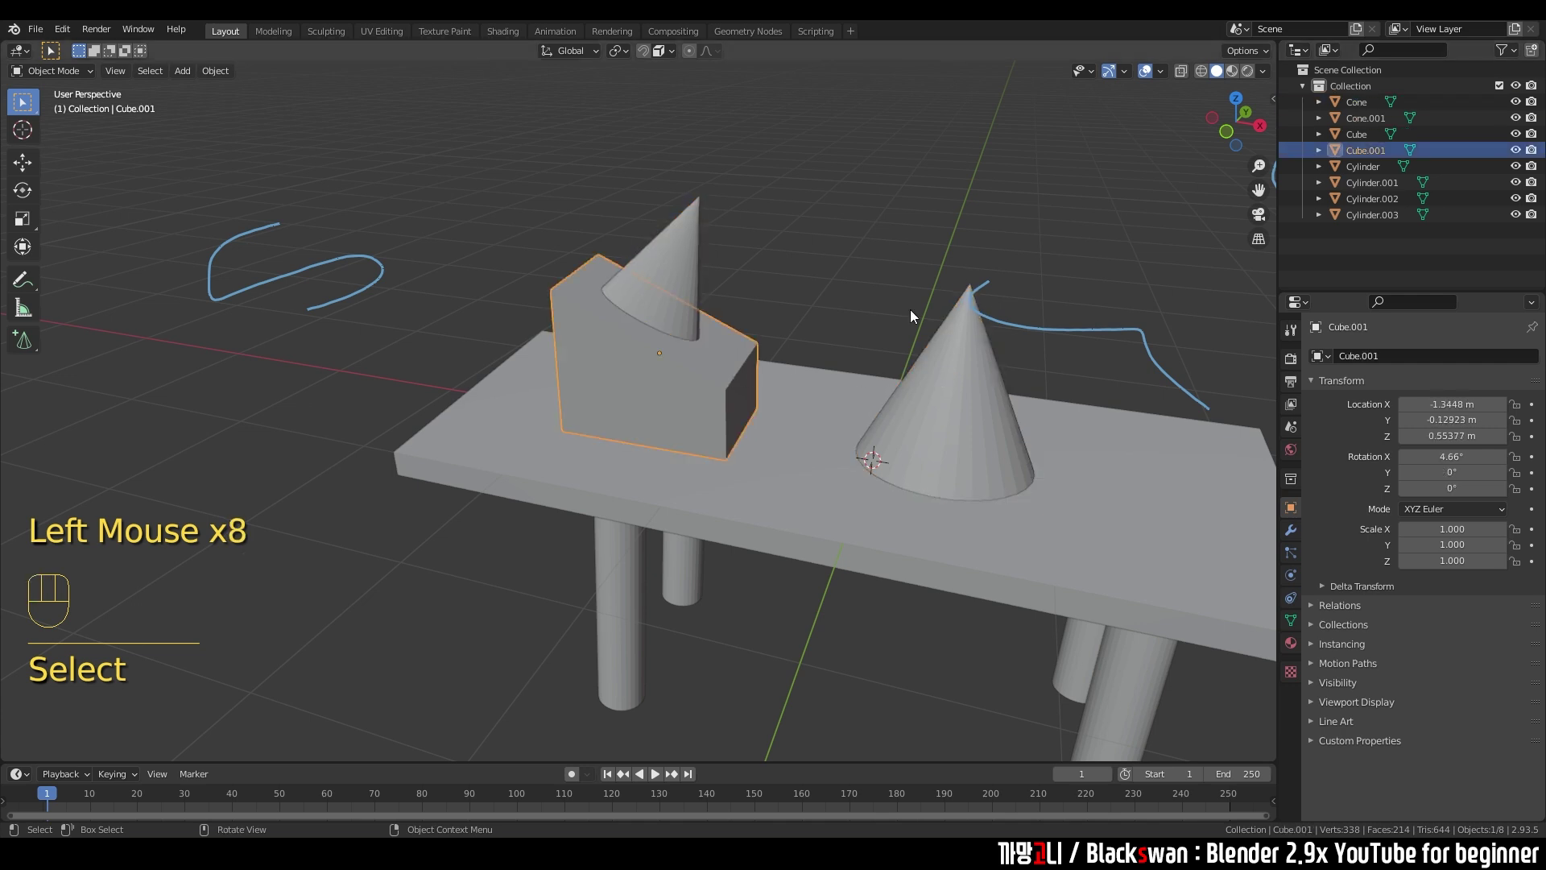
{"action": "left_click", "coordinate": [1365, 105]}
{"action": "left_click", "coordinate": [1381, 242]}
{"action": "left_click", "coordinate": [1387, 250]}
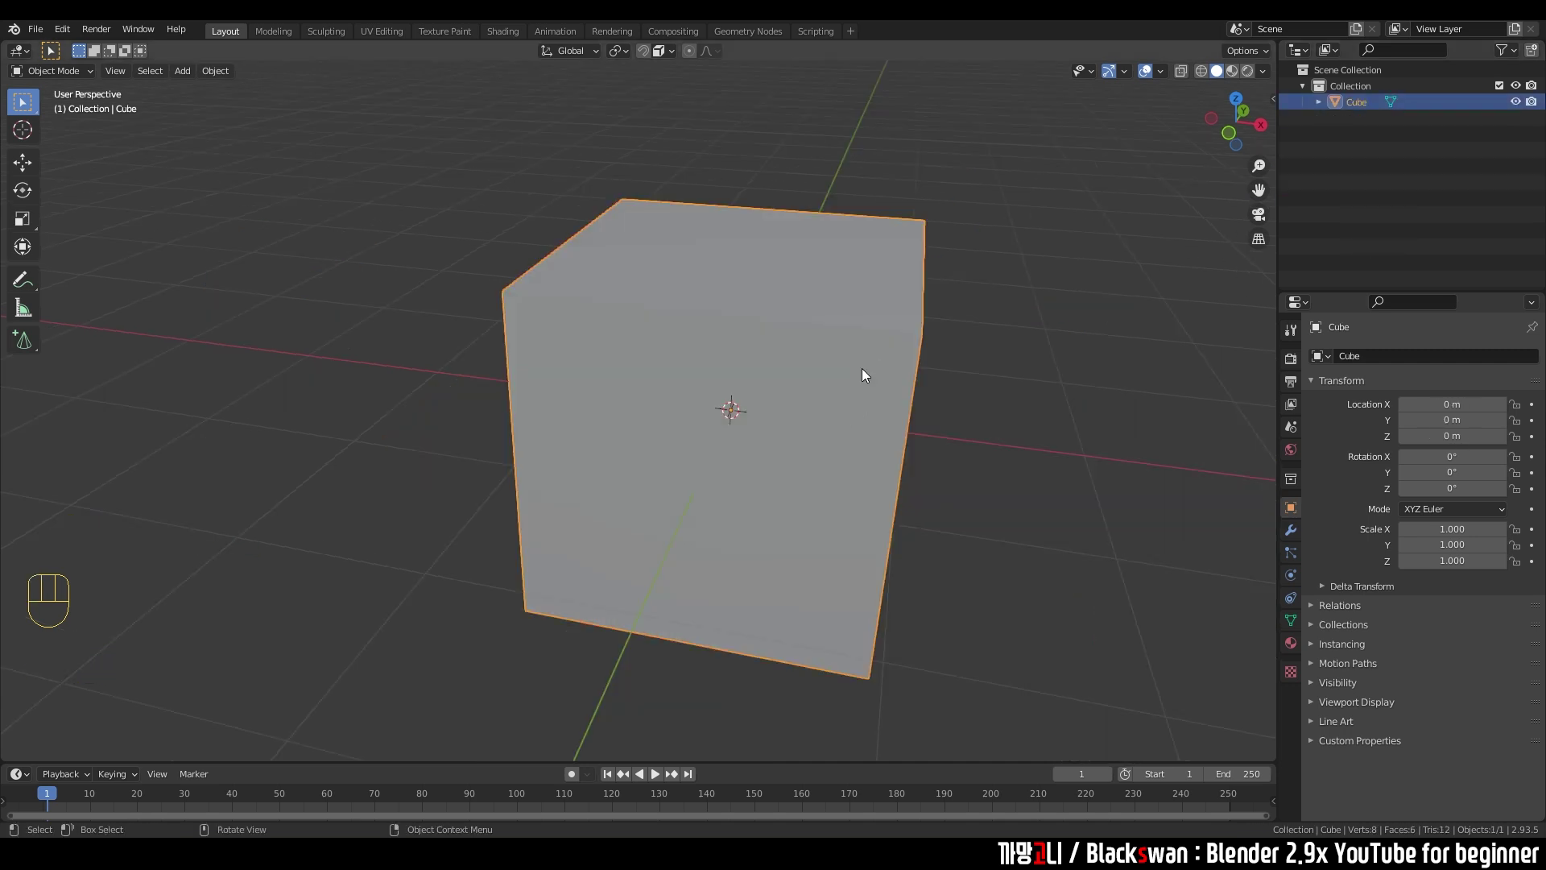
- Duplicate the default cube and place the copy at about X 4.68 m, Y 2.39 m, Z 0.62 m
{"action": "scroll", "coordinate": [954, 347], "scroll_direction": "down", "scroll_amount": 2}
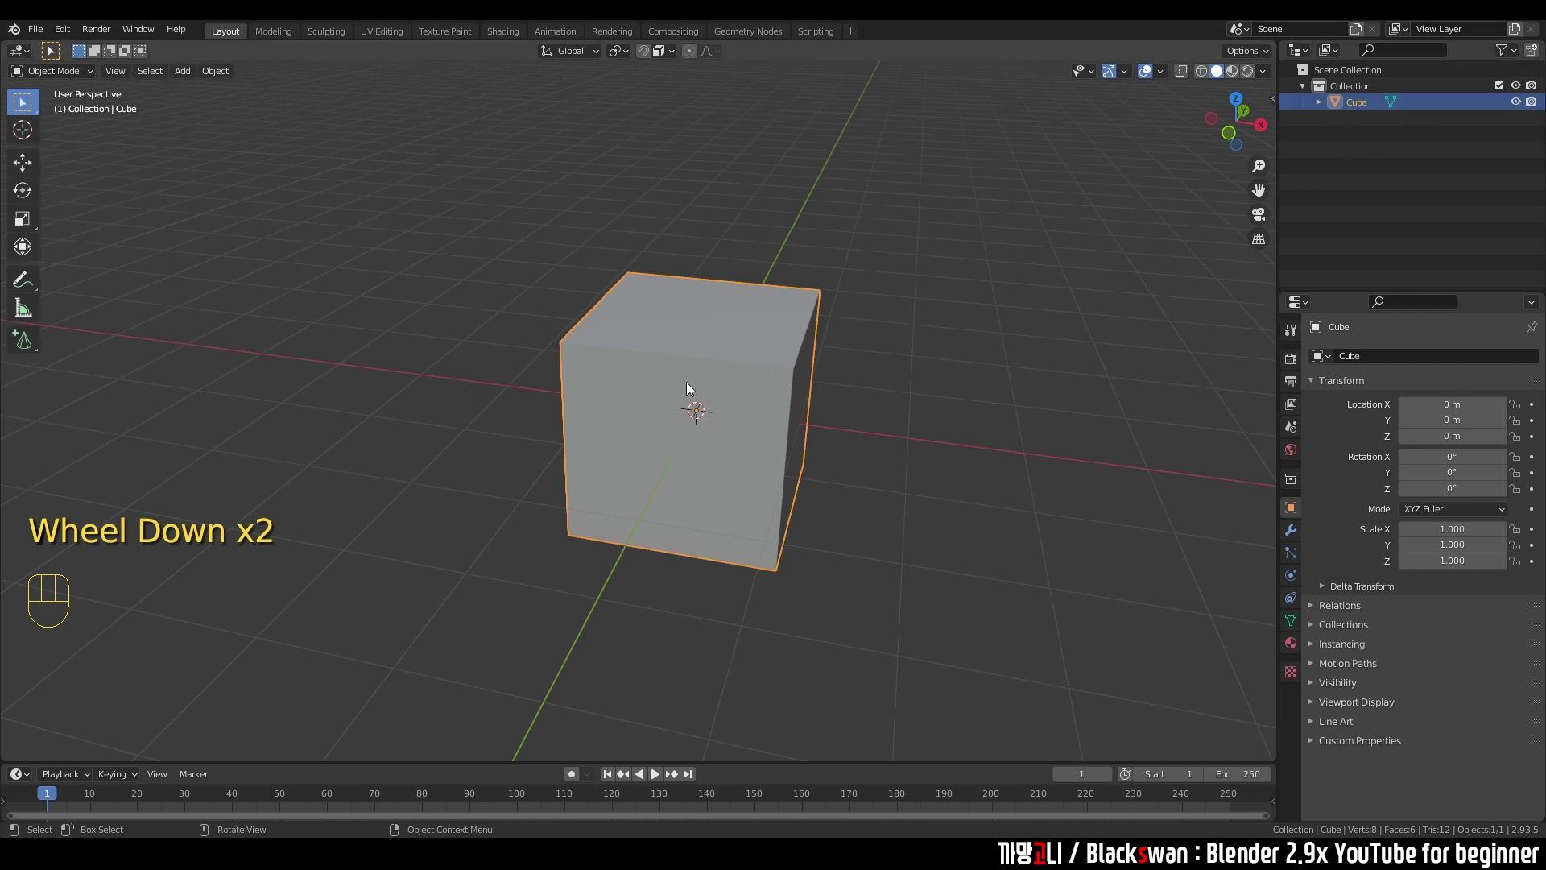
{"action": "key", "text": "shift+d"}
{"action": "left_click", "coordinate": [870, 373]}
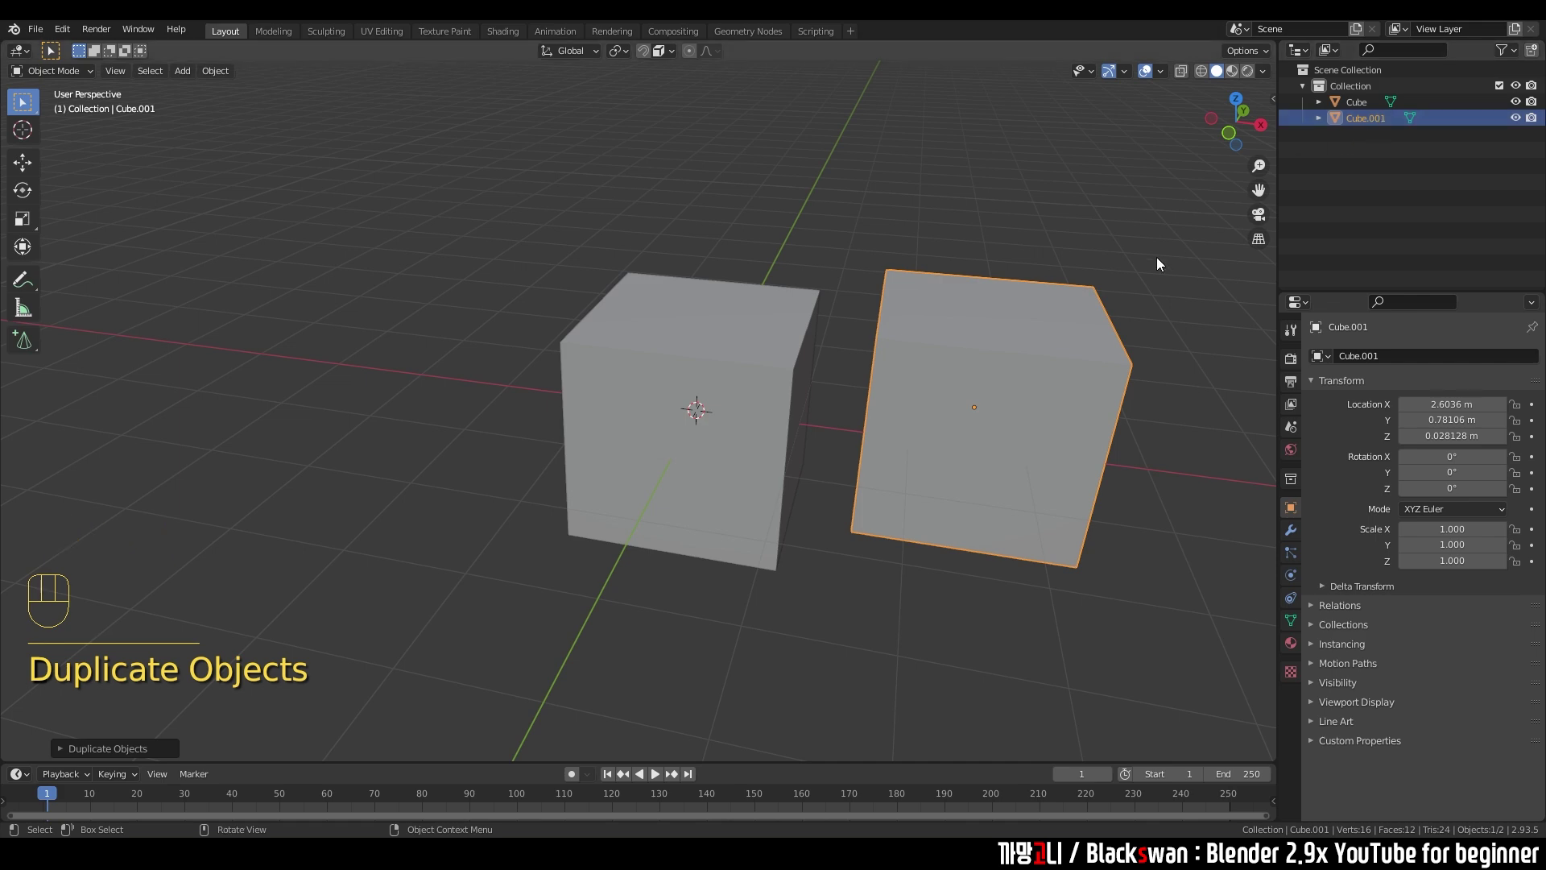
{"action": "middle_click_drag", "start_coordinate": [940, 449], "coordinate": [907, 482]}
{"action": "middle_click_drag", "start_coordinate": [906, 482], "coordinate": [897, 489]}
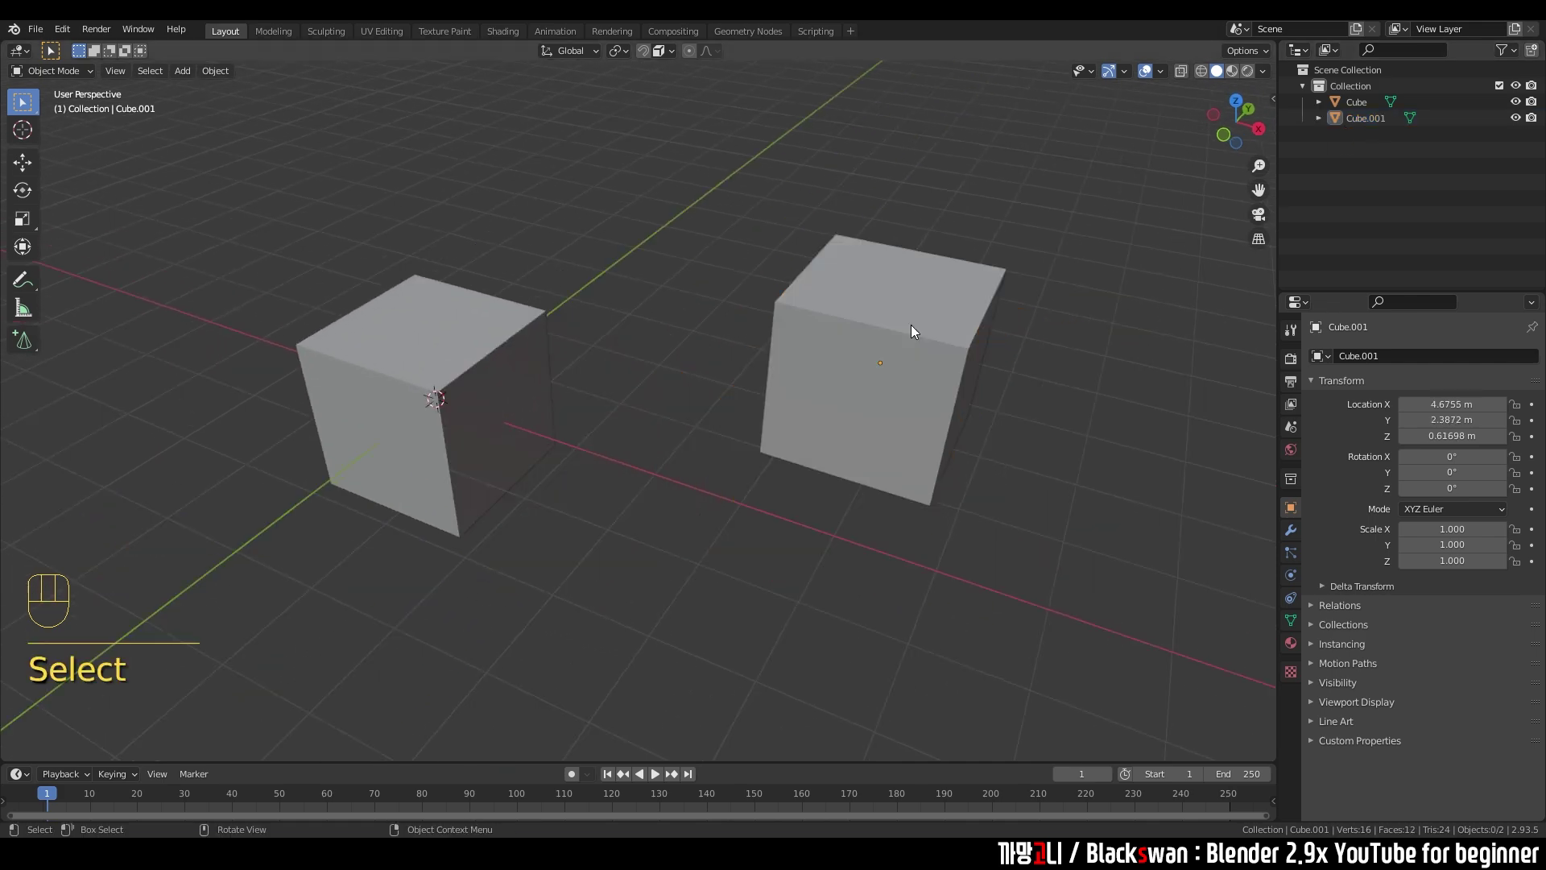
- Scale the duplicated cube along the X axis by about 2.62 and reselect it
{"action": "left_click", "coordinate": [915, 322]}
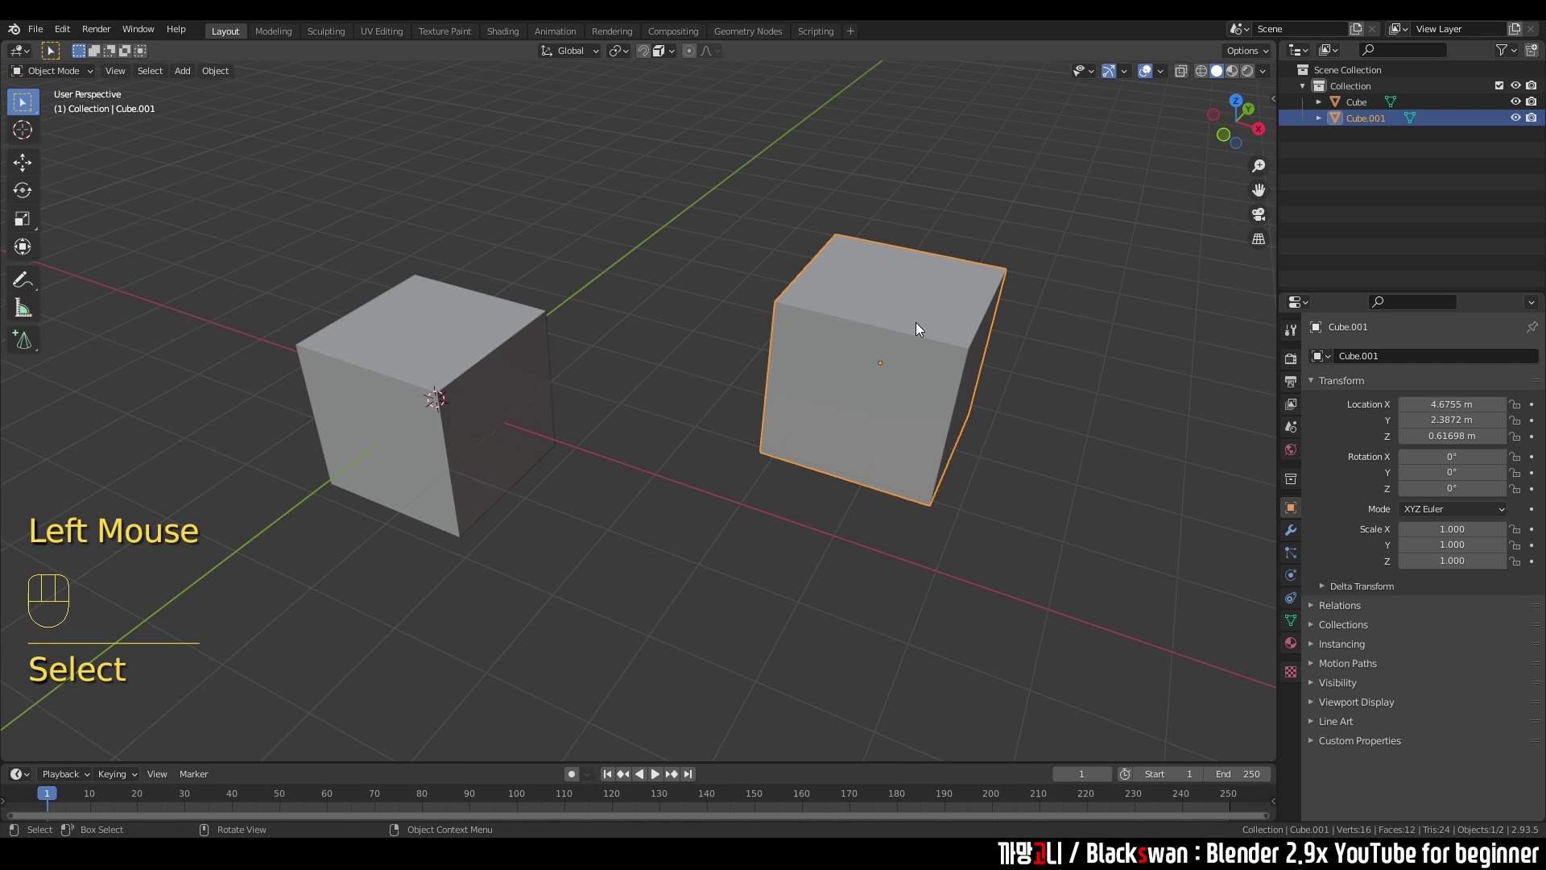
{"action": "key", "text": "s"}
{"action": "key", "text": "x"}
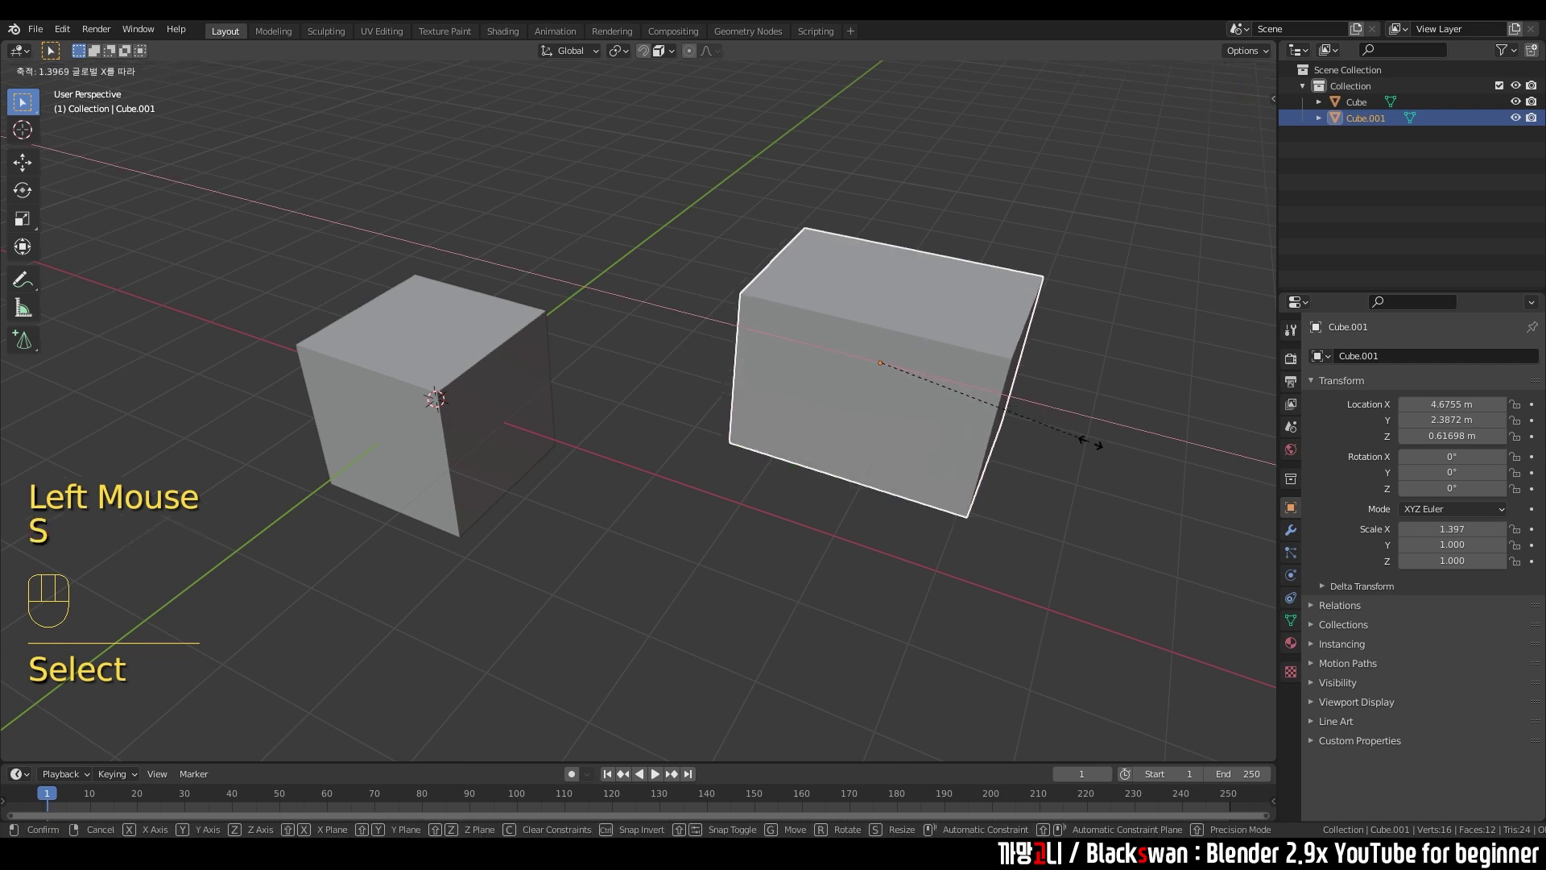
{"action": "left_click", "coordinate": [1199, 538]}
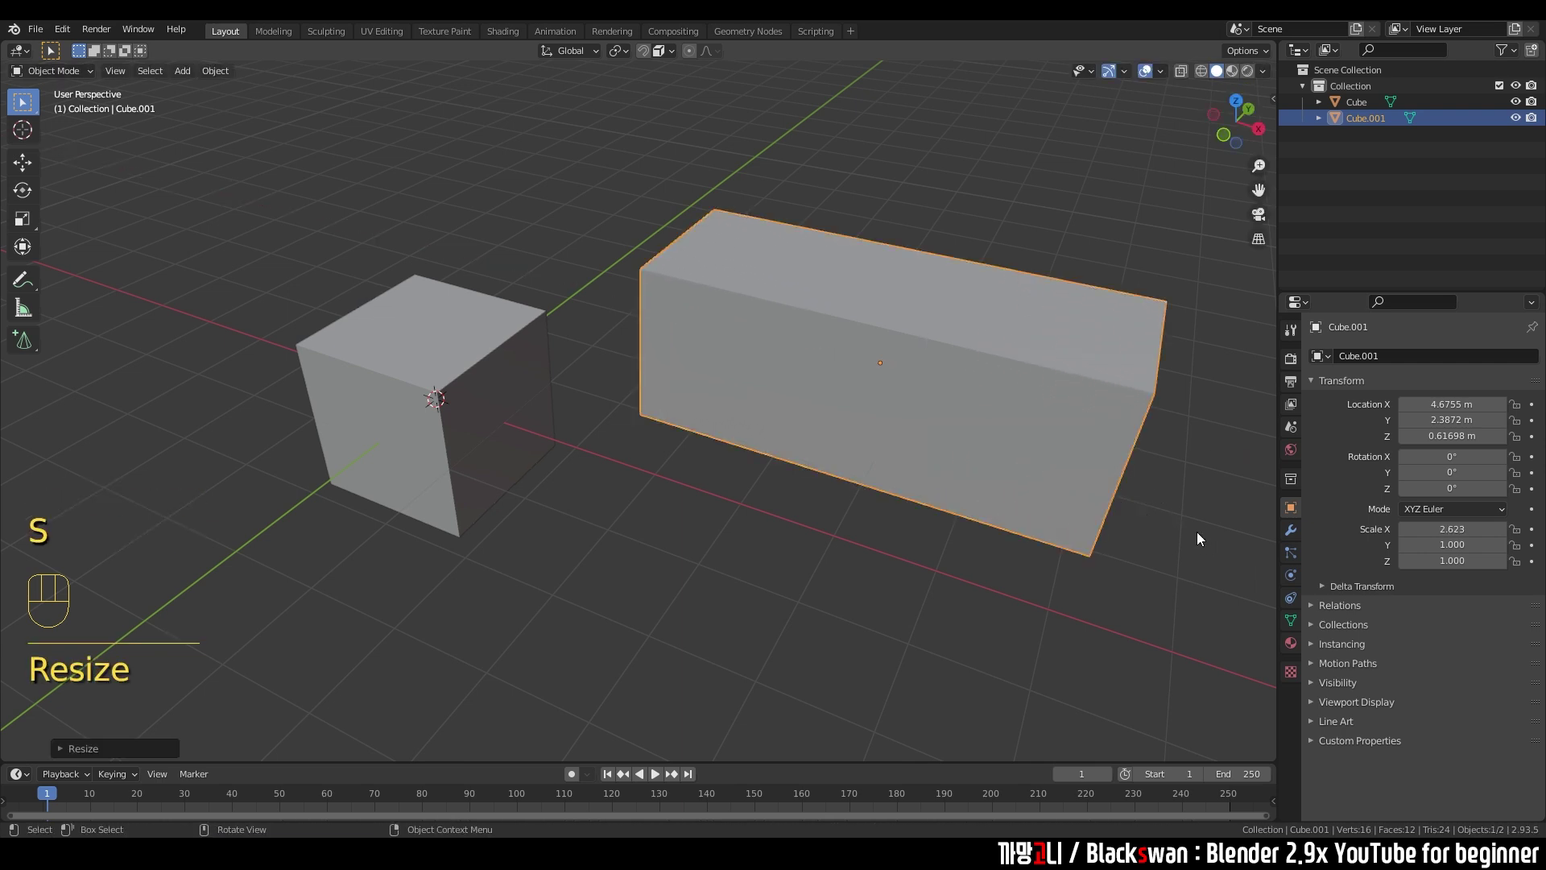
{"action": "left_click", "coordinate": [944, 543]}
{"action": "left_click", "coordinate": [1028, 375]}
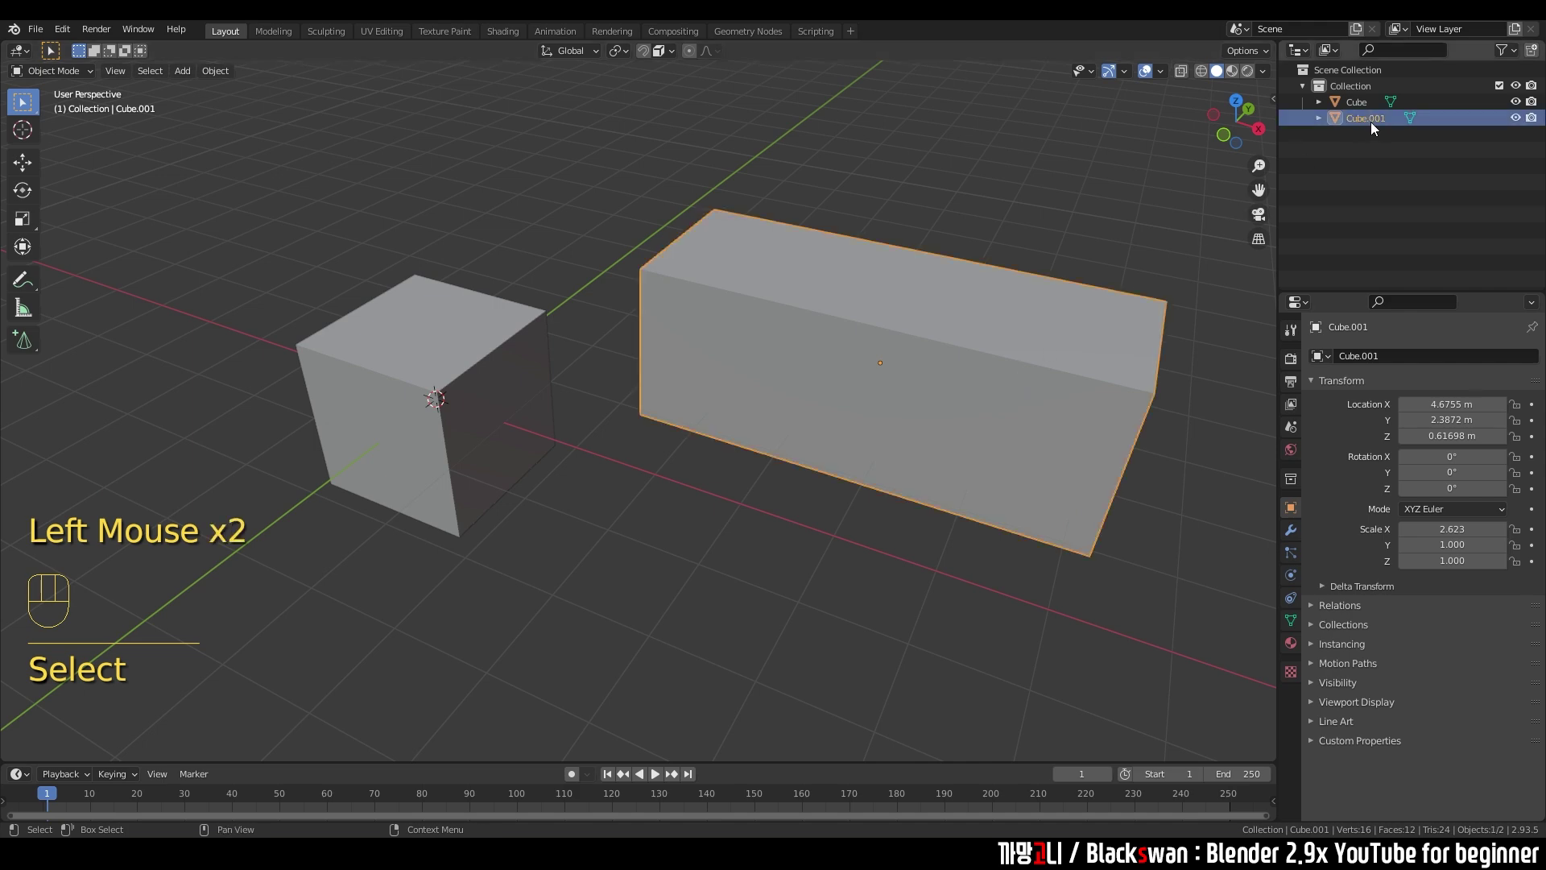
- Try lowering the long box's nearest top corner vertex in Edit Mode, and undo the move
{"action": "middle_click_drag", "start_coordinate": [1190, 249], "coordinate": [1055, 245]}
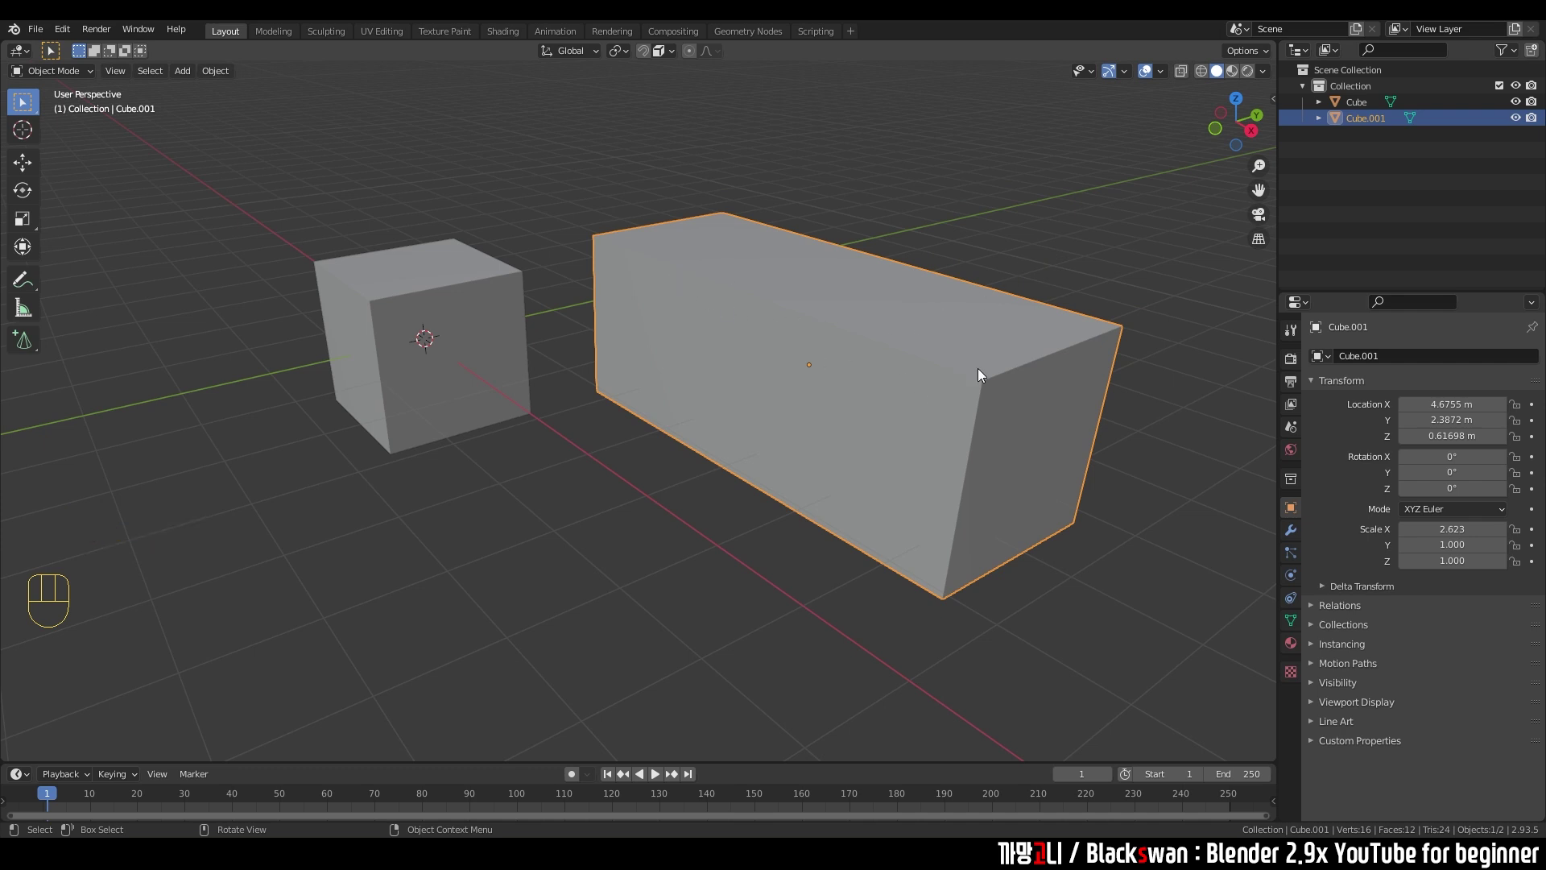
{"action": "middle_click_drag", "start_coordinate": [1044, 372], "coordinate": [1017, 411]}
{"action": "key", "text": "Tab"}
{"action": "key", "text": "1"}
{"action": "left_click", "coordinate": [1015, 410]}
{"action": "key", "text": "g"}
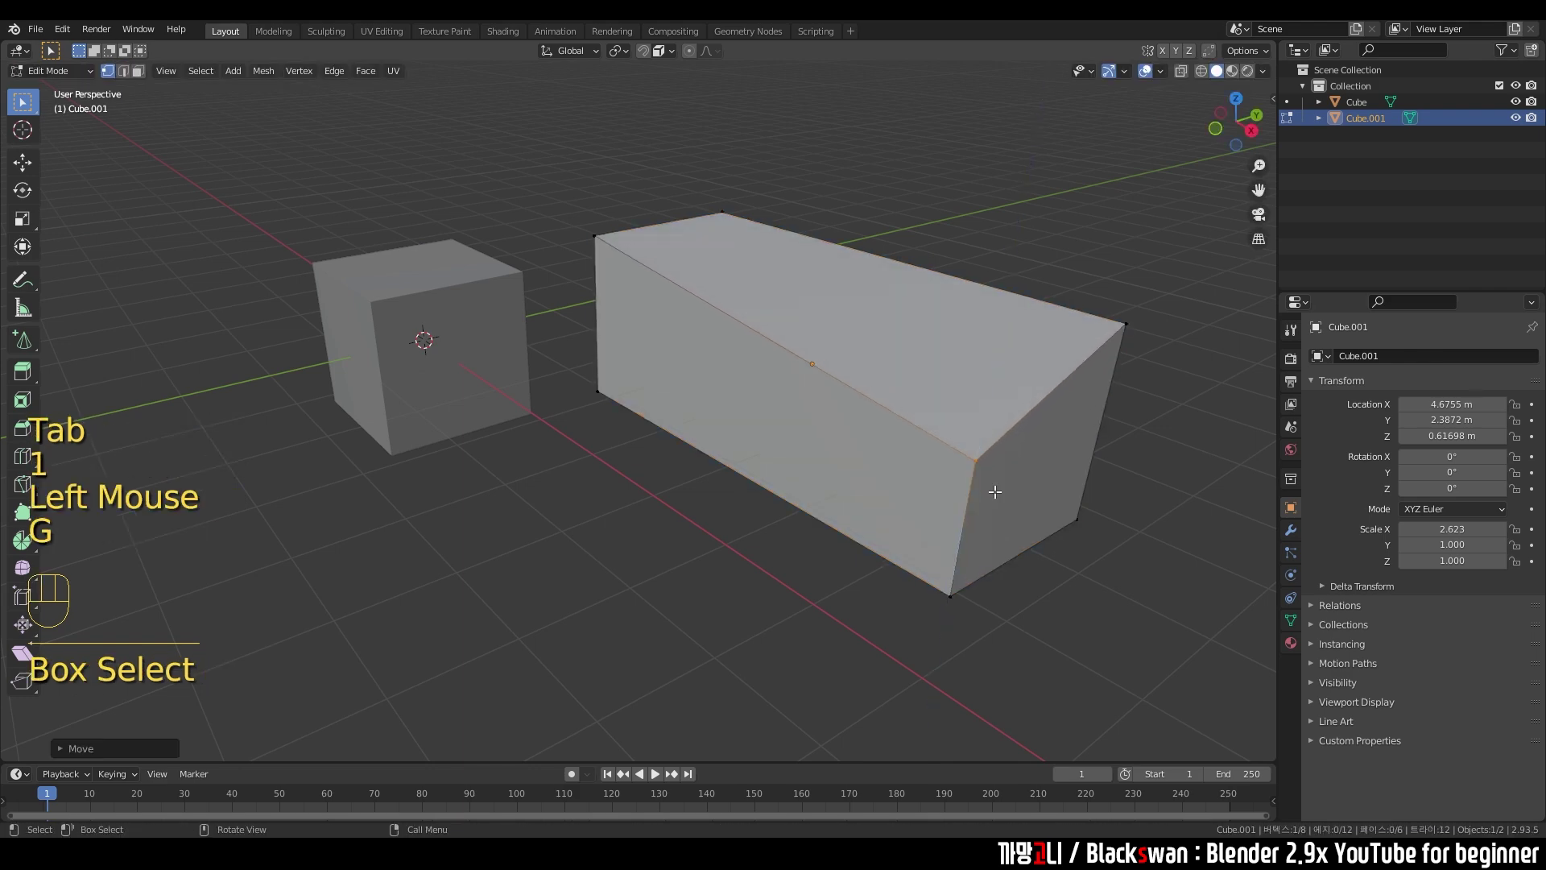
{"action": "key", "text": "Tab"}
{"action": "key", "text": "ctrl+z"}
{"action": "key", "text": "ctrl+z"}
{"action": "key", "text": "Tab"}
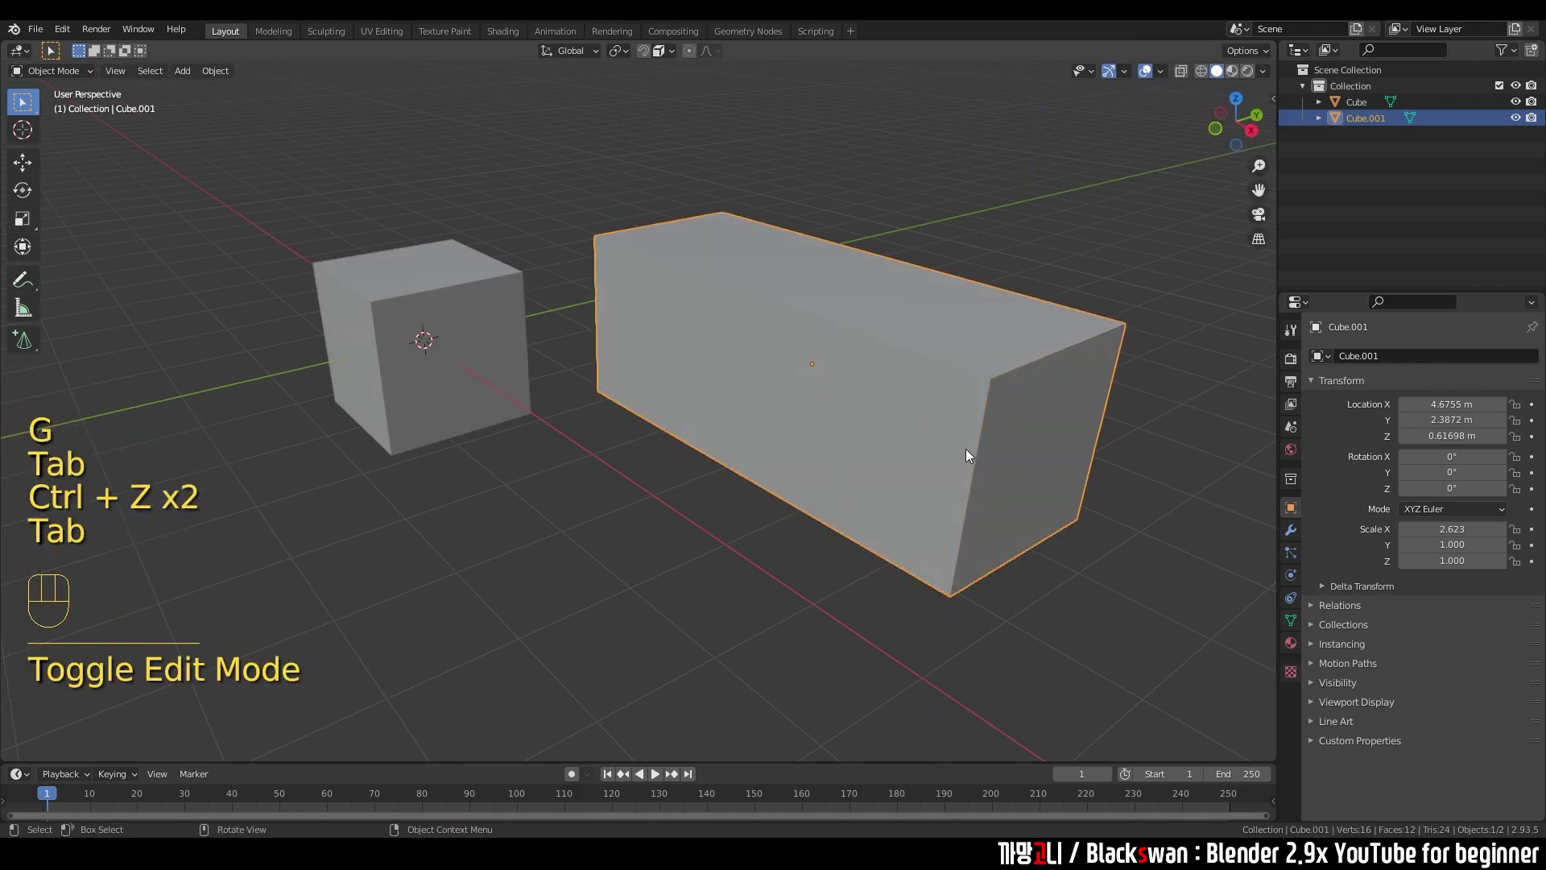
- From the top view, duplicate the long box twice and line the copies up behind it along Y
{"action": "middle_click_drag", "start_coordinate": [771, 507], "coordinate": [747, 513]}
{"action": "scroll", "coordinate": [747, 513], "scroll_direction": "down", "scroll_amount": 2}
{"action": "left_click", "coordinate": [745, 515]}
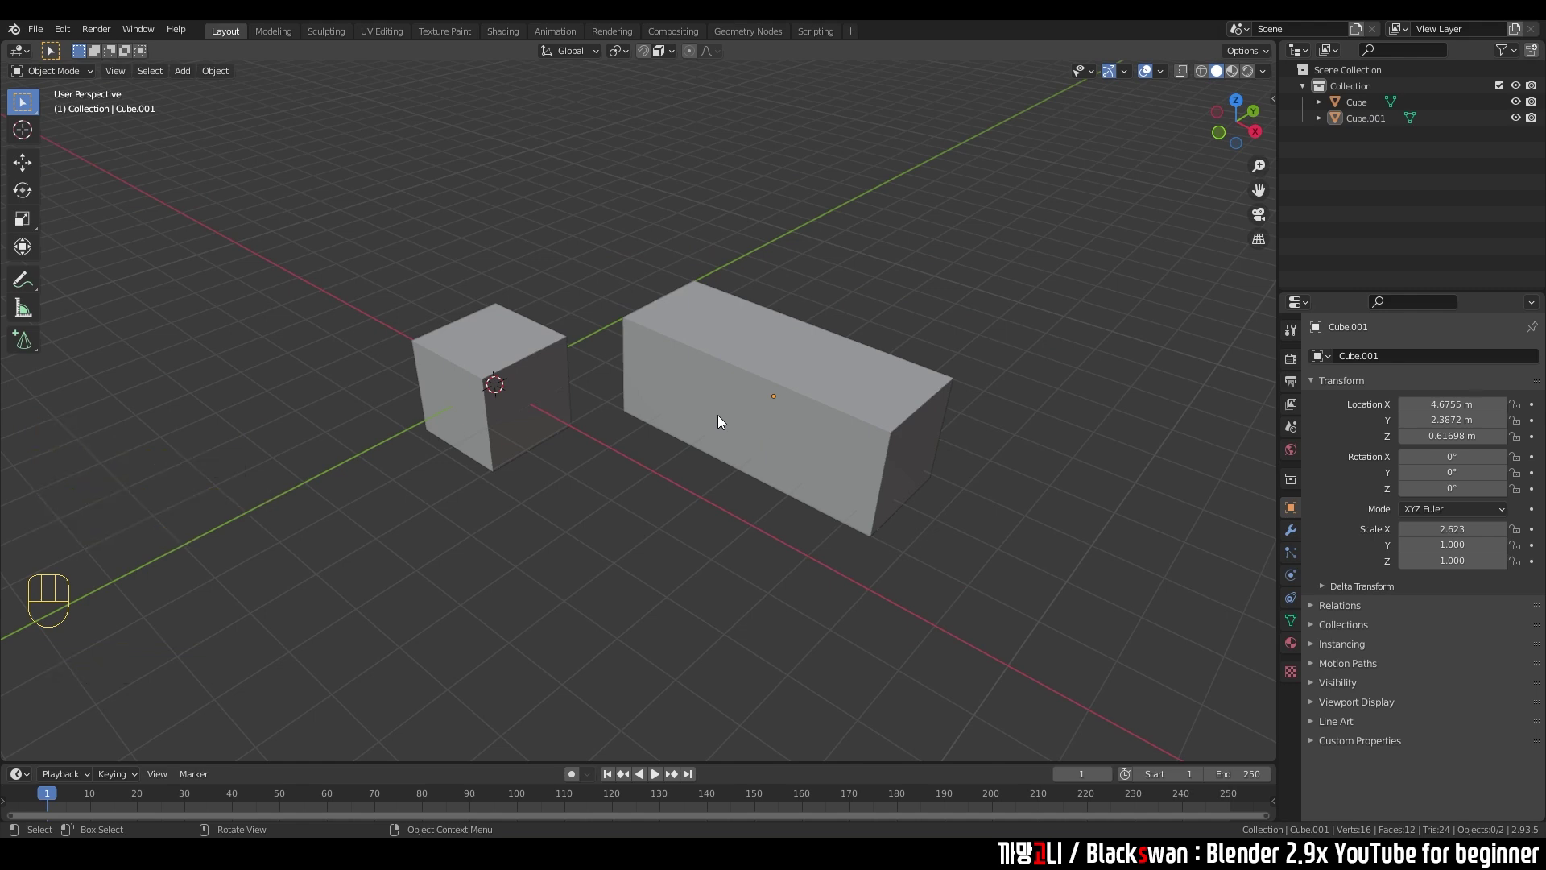
{"action": "left_click", "coordinate": [744, 407]}
{"action": "key", "text": "grave"}
{"action": "key", "text": "shift+d"}
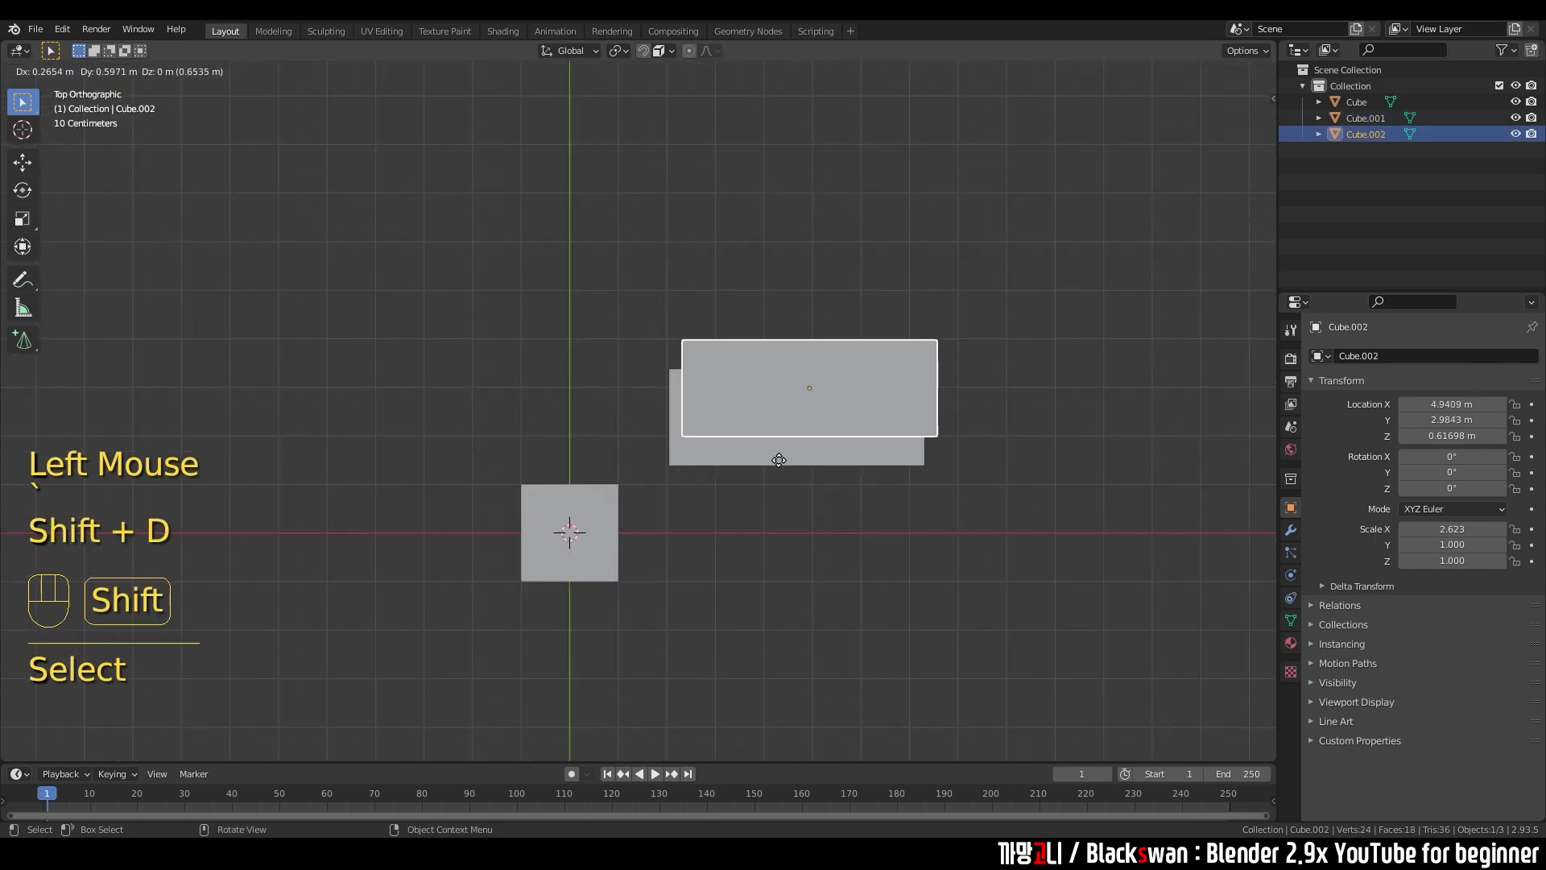
{"action": "left_click", "coordinate": [757, 372]}
{"action": "key", "text": "shift+d"}
{"action": "left_click", "coordinate": [765, 240]}
- Duplicate the long box twice more to form a second column beside the first copies
{"action": "key", "text": "shift+d"}
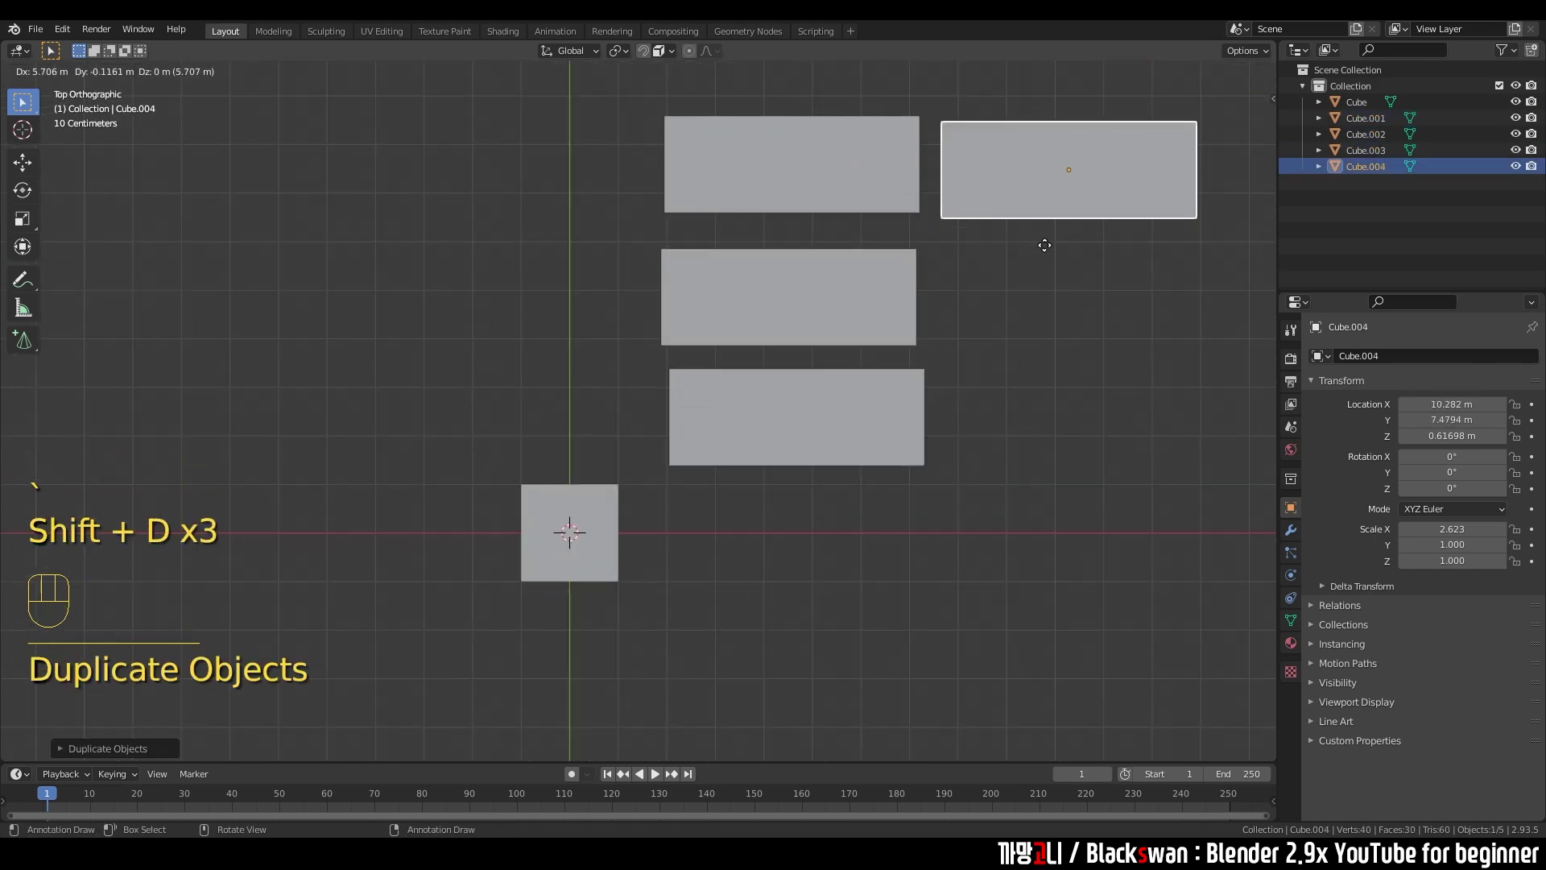
{"action": "left_click", "coordinate": [1046, 245]}
{"action": "key", "text": "shift+d"}
{"action": "left_click", "coordinate": [1061, 369]}
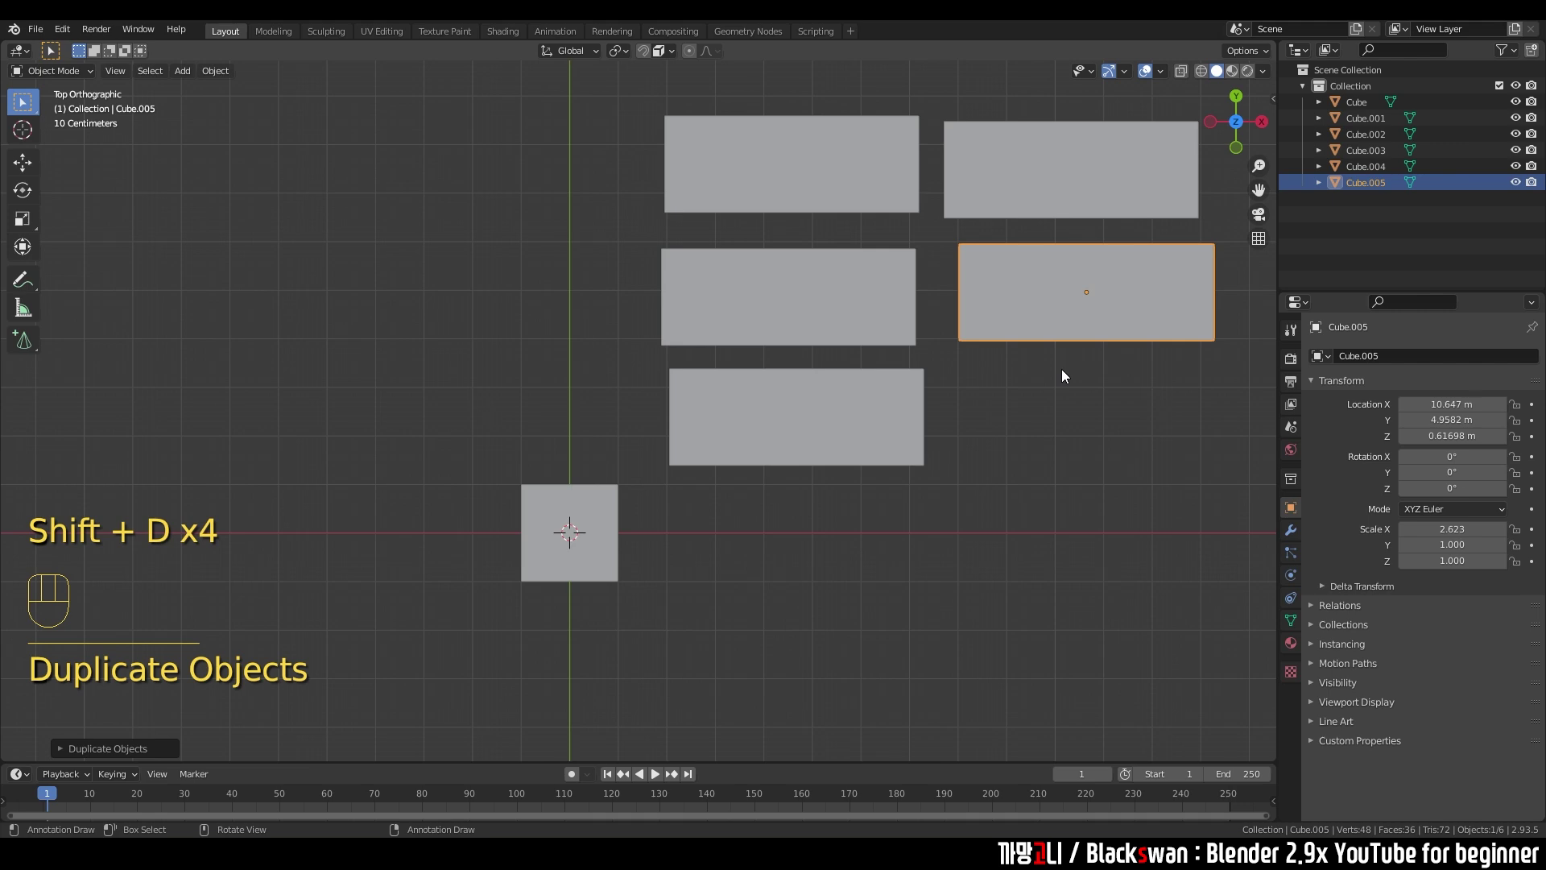
- Select all the boxes together, clear the selection, and check the available interaction modes without changing the mode
{"action": "middle_click_drag", "start_coordinate": [1045, 373], "coordinate": [672, 348], "text": "shift"}
{"action": "scroll", "coordinate": [838, 349], "scroll_direction": "up", "scroll_amount": 2, "text": "shift"}
{"action": "left_click", "coordinate": [671, 416]}
{"action": "left_click_drag", "start_coordinate": [250, 105], "coordinate": [781, 435]}
{"action": "left_click", "coordinate": [775, 462]}
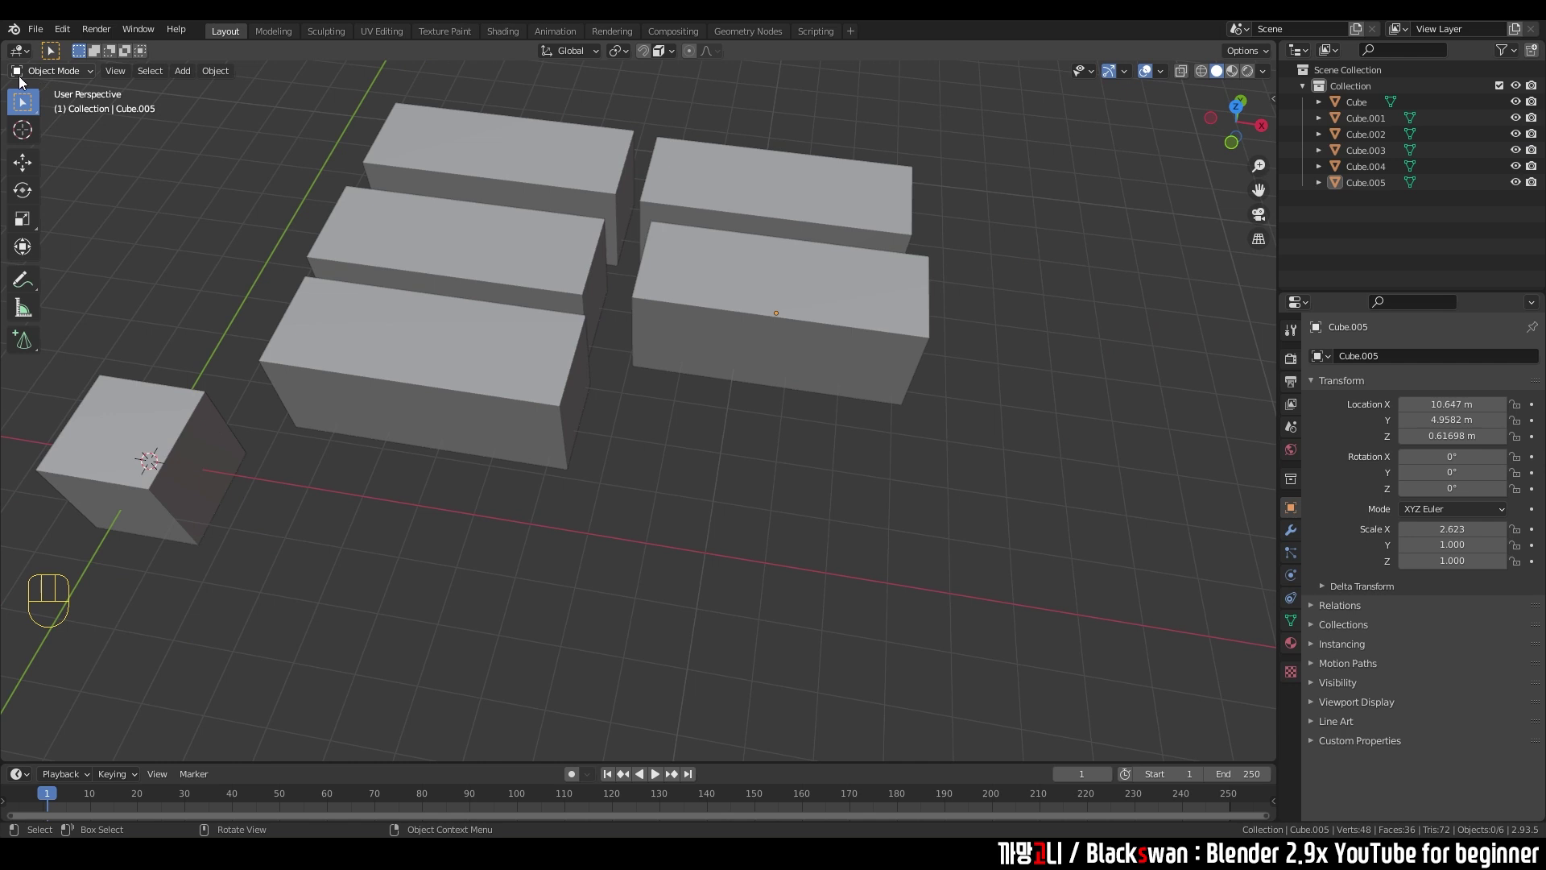
{"action": "left_click", "coordinate": [75, 76]}
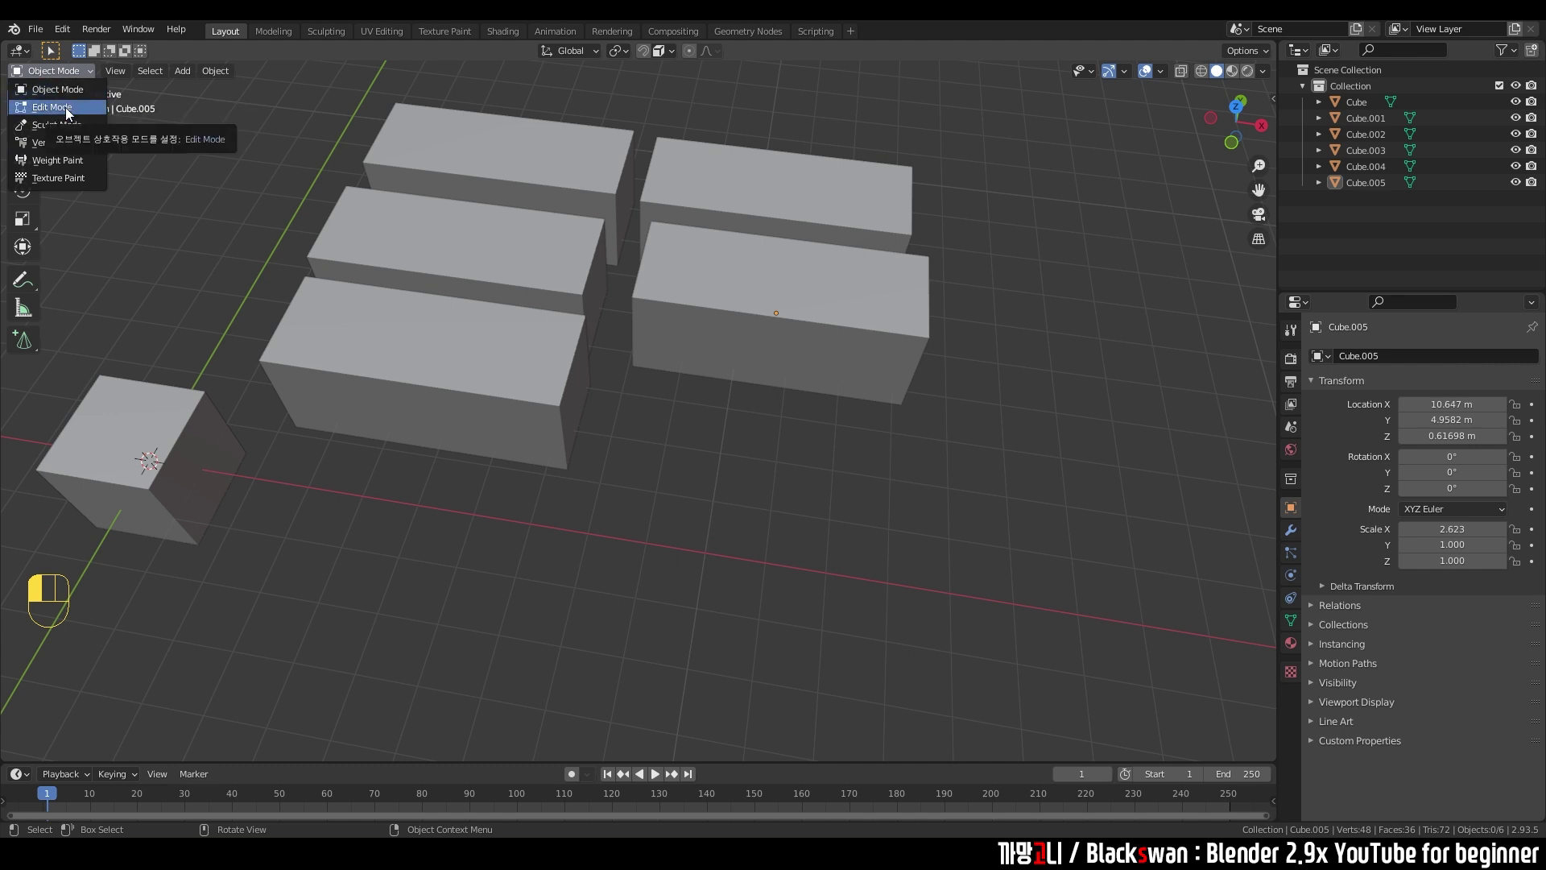
{"action": "left_click", "coordinate": [456, 152]}
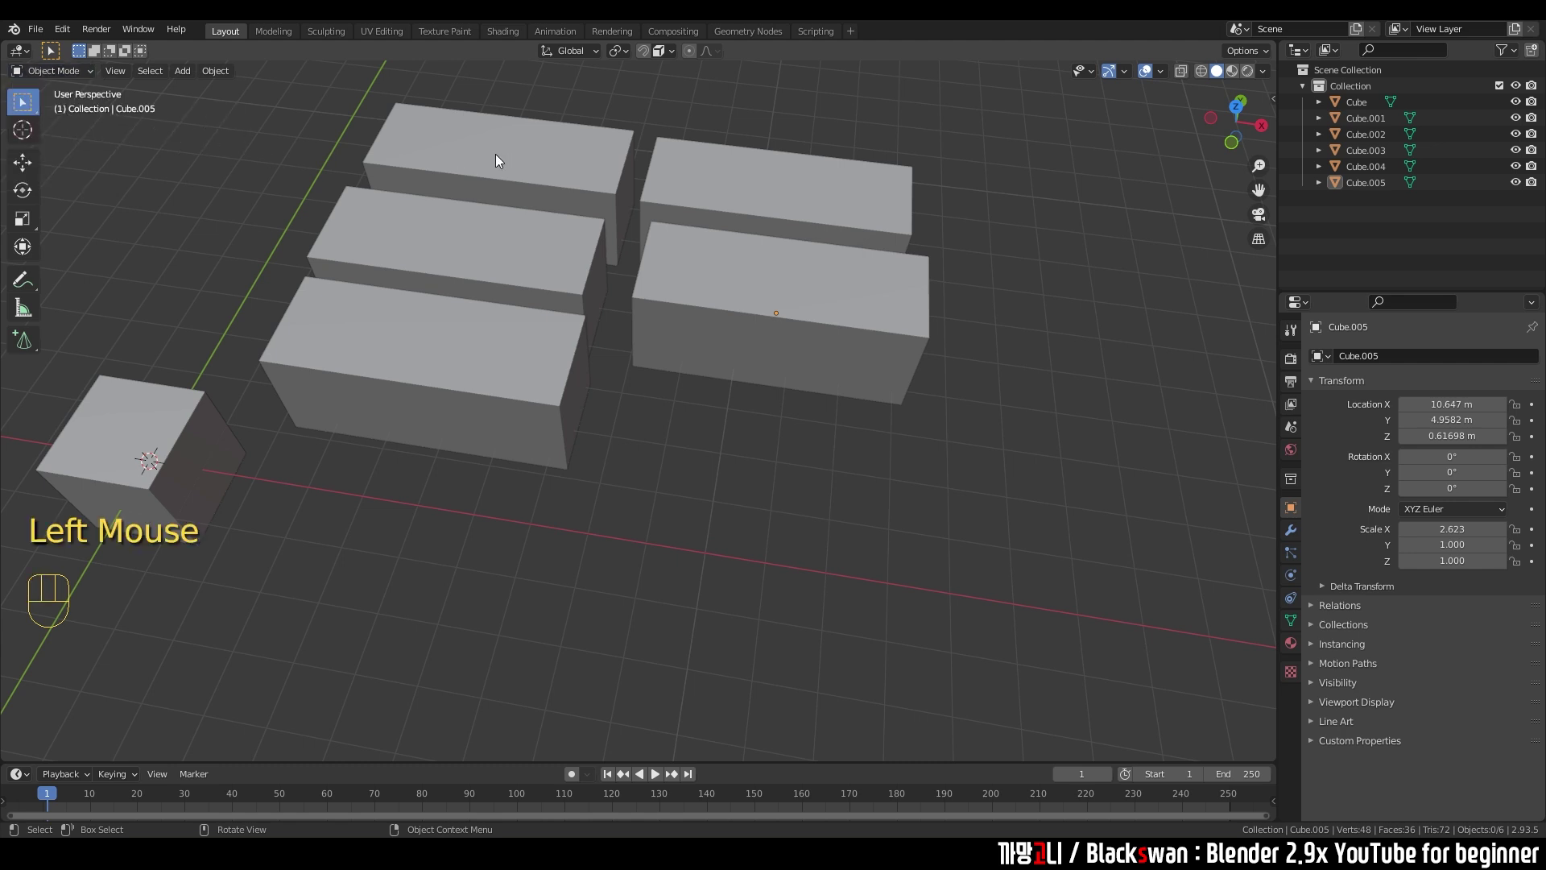
- Select the separate cube objects one after another in Object Mode
{"action": "left_click", "coordinate": [457, 153]}
{"action": "left_click", "coordinate": [1357, 102]}
{"action": "left_click", "coordinate": [1361, 118]}
{"action": "left_click", "coordinate": [1366, 133]}
{"action": "left_click", "coordinate": [1366, 150]}
- Move the front box of the second column freely twice, and delete it
{"action": "left_click", "coordinate": [851, 328]}
{"action": "key", "text": "g"}
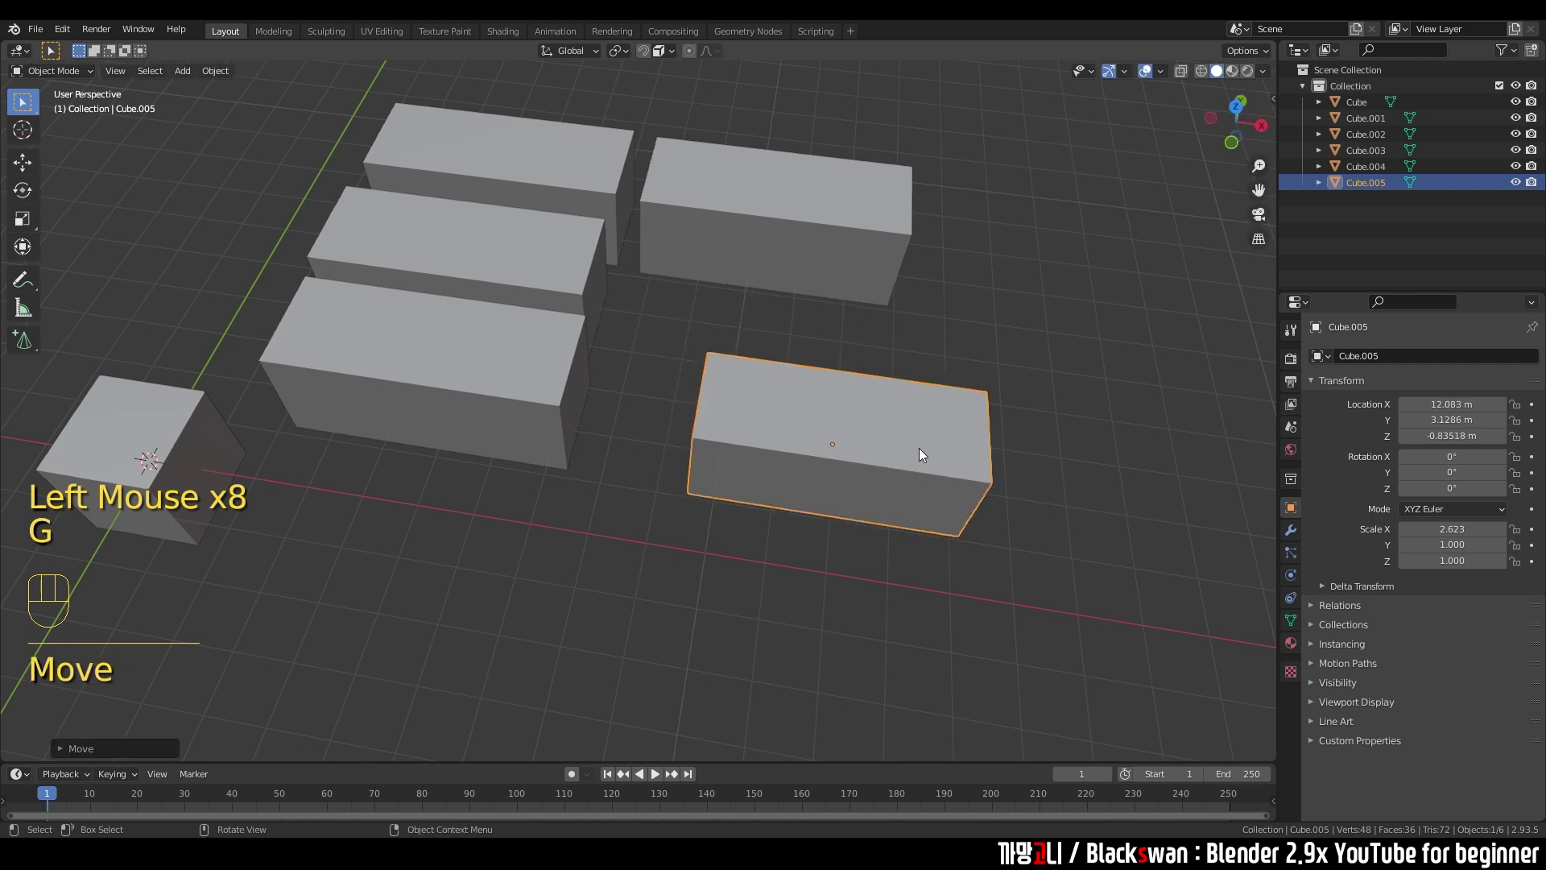
{"action": "key", "text": "g"}
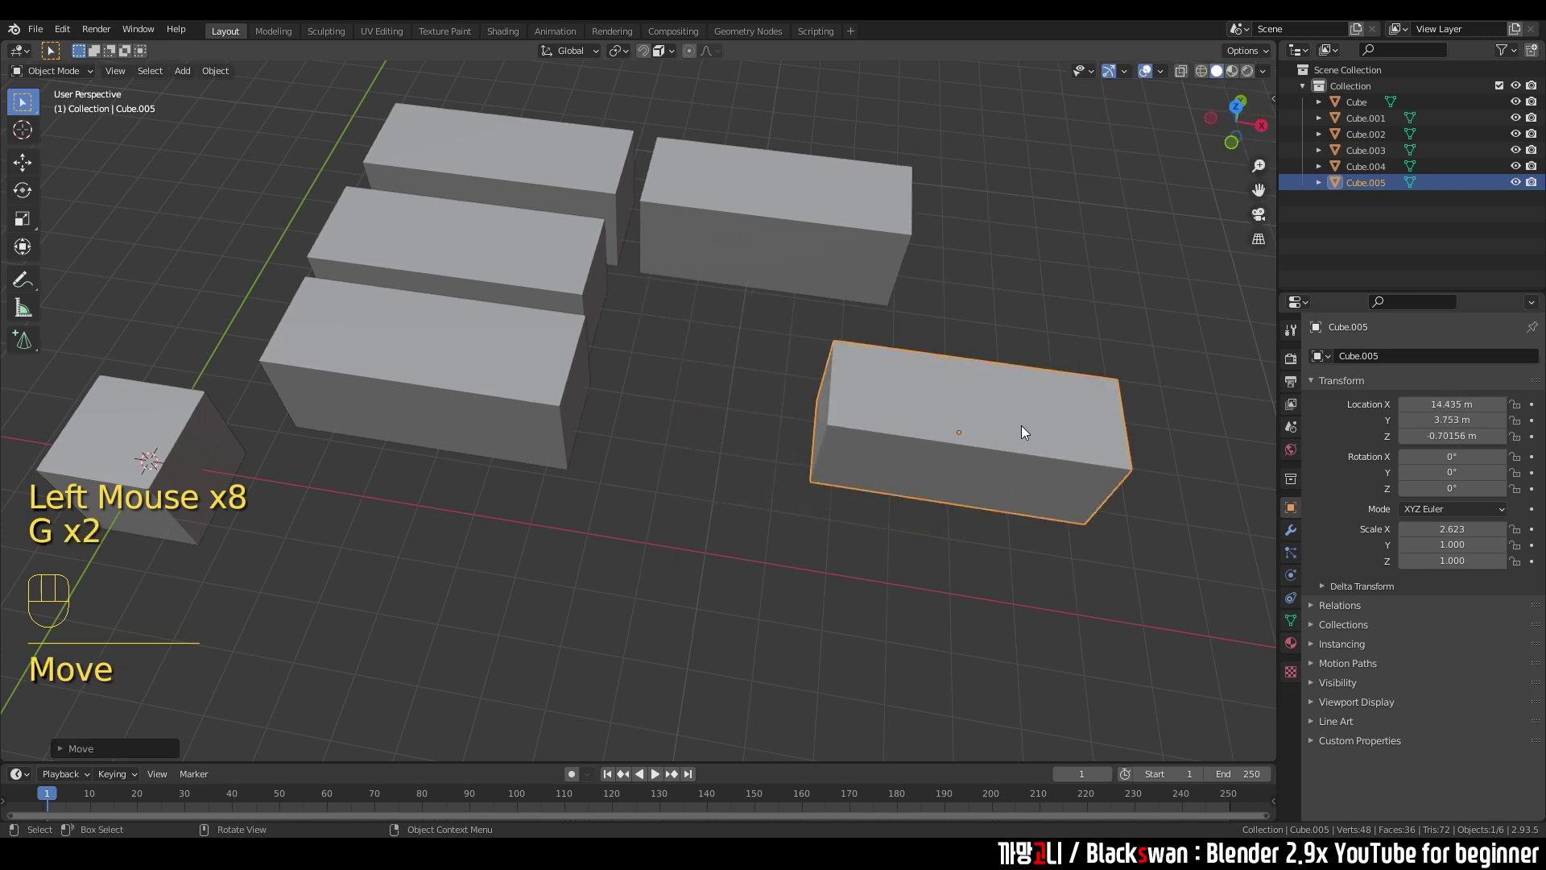
{"action": "key", "text": "Delete"}
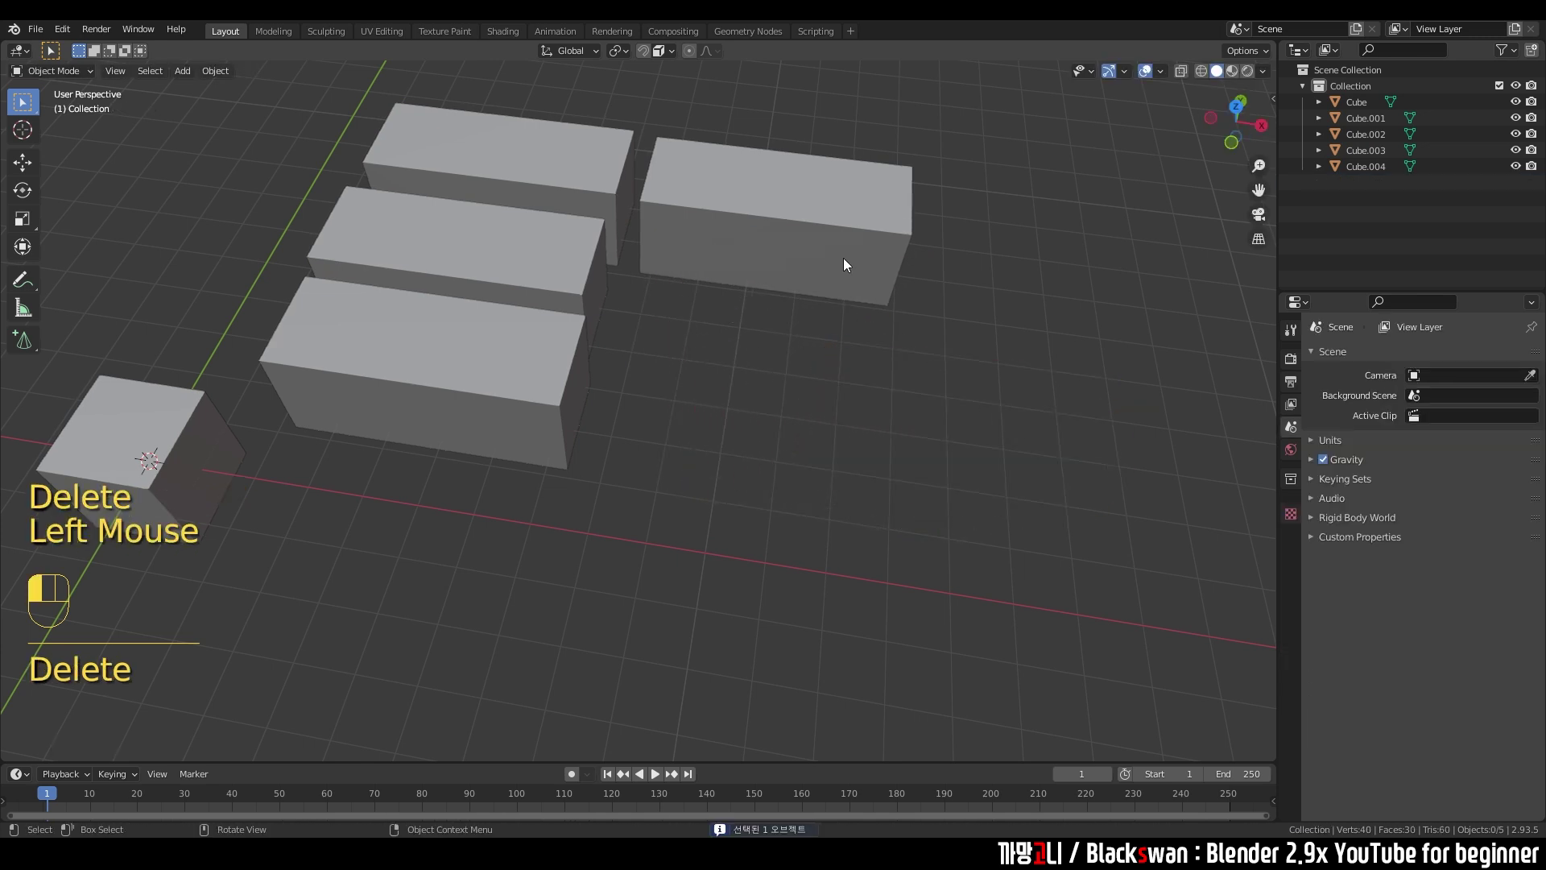
- Scale the remaining second-column box along the Y axis by about 3.37 and deselect it
{"action": "left_click", "coordinate": [844, 259]}
{"action": "key", "text": "s"}
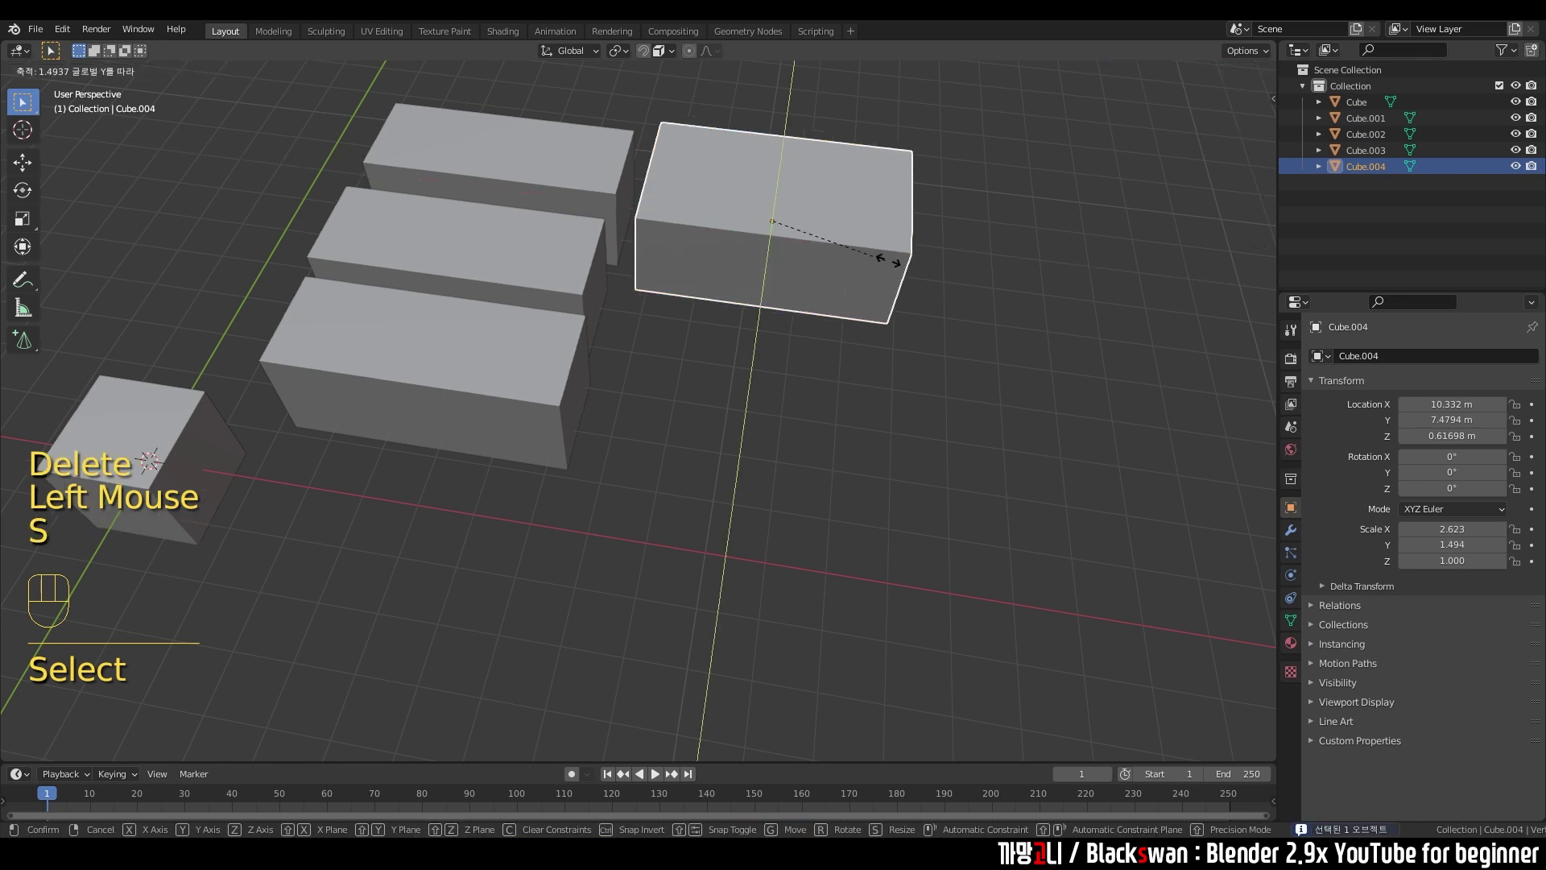
{"action": "left_click", "coordinate": [1019, 280]}
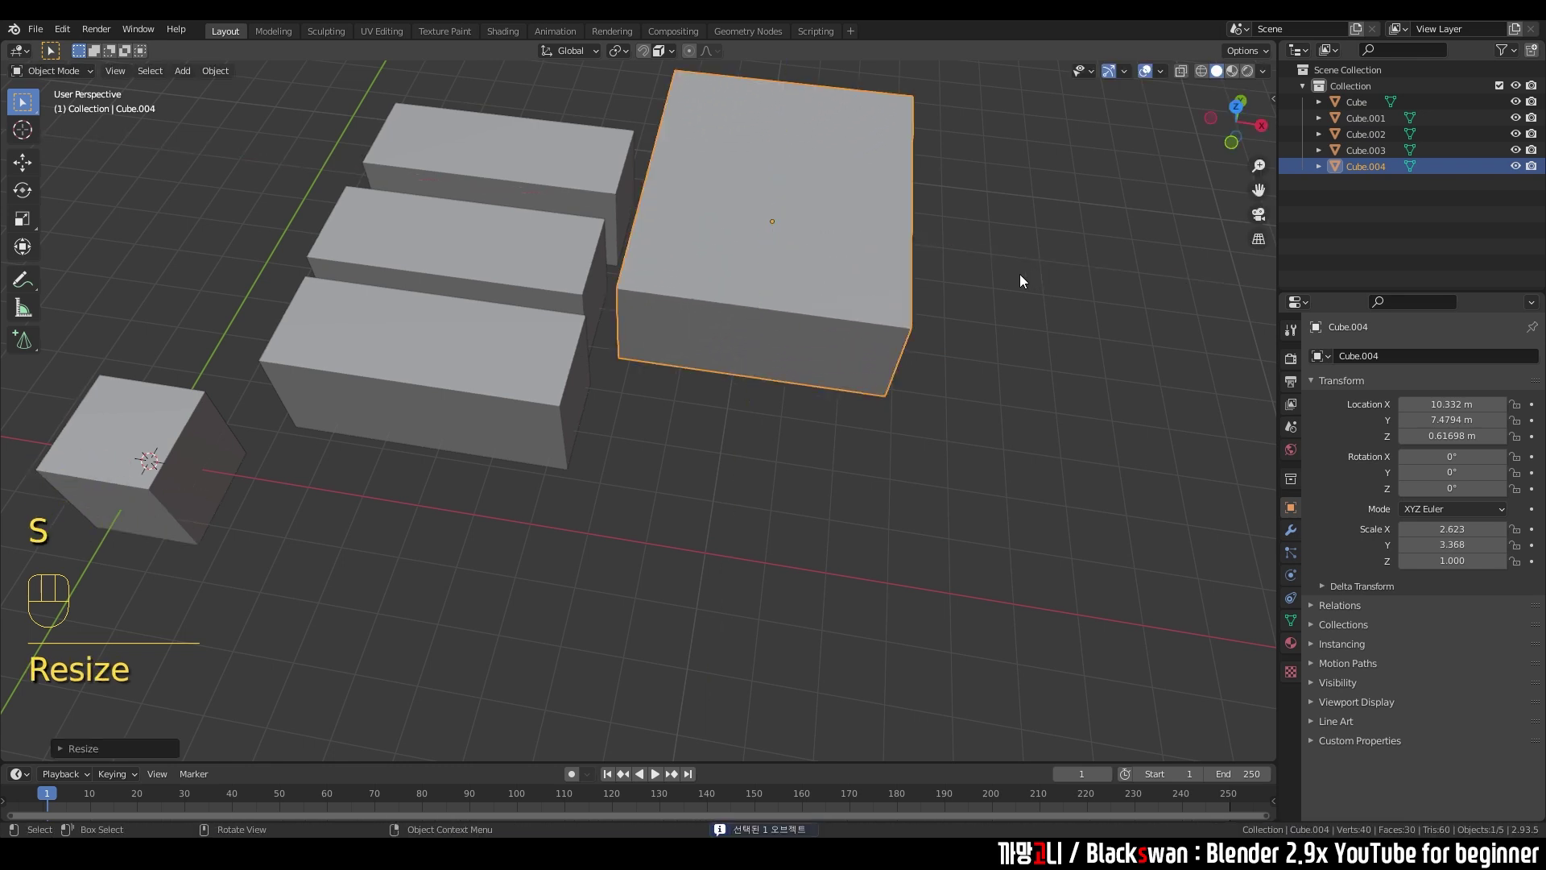
{"action": "left_click", "coordinate": [964, 296]}
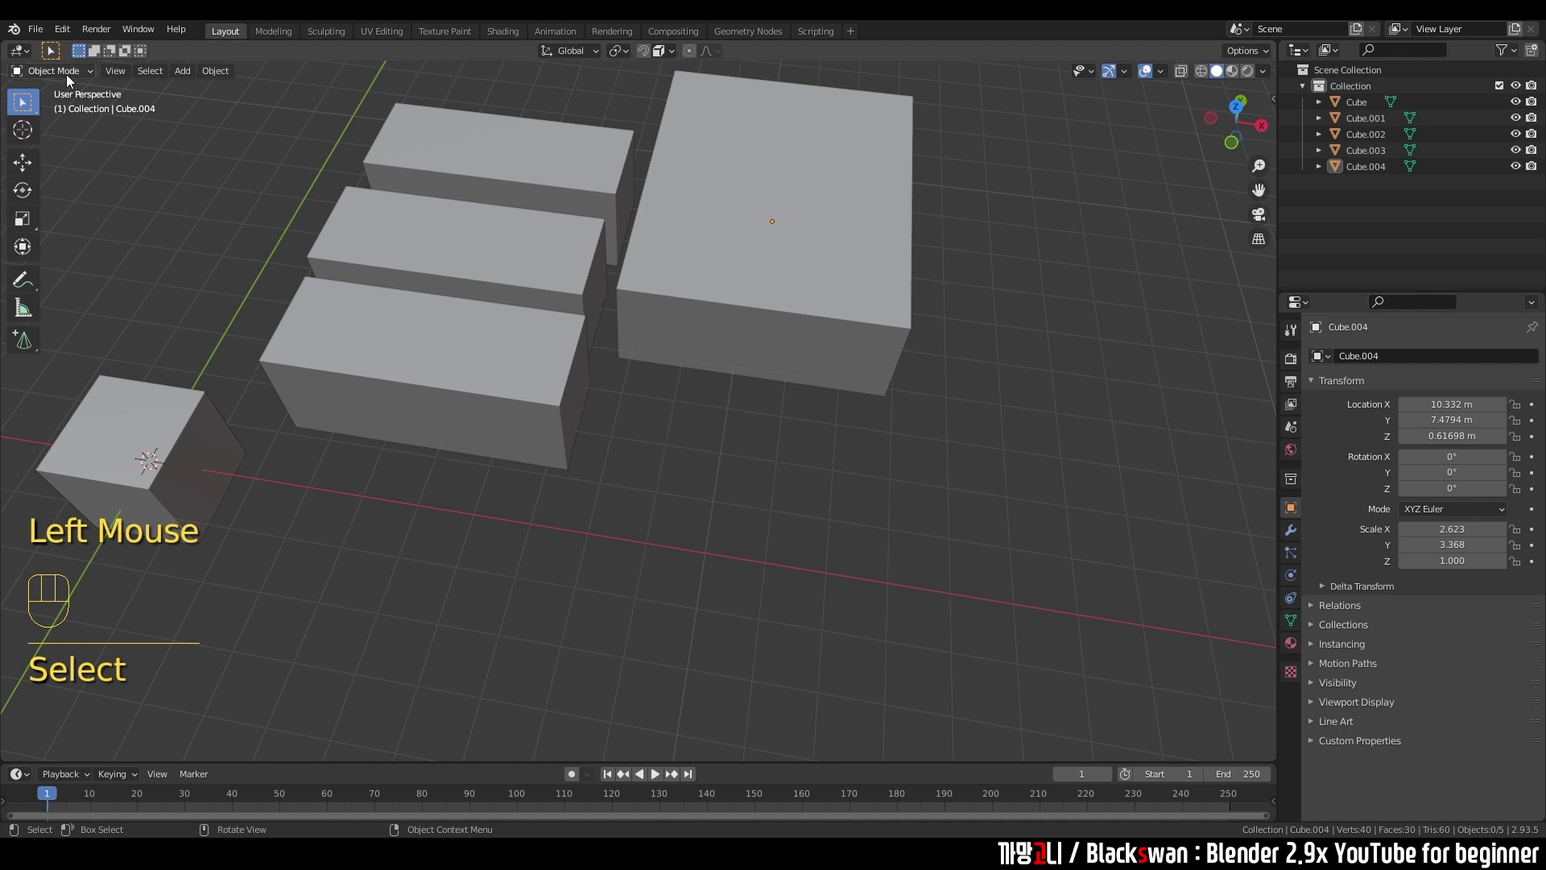
- Enter Edit Mode on the widened box to examine its mesh vertices, and return to Object Mode
{"action": "left_click", "coordinate": [770, 278]}
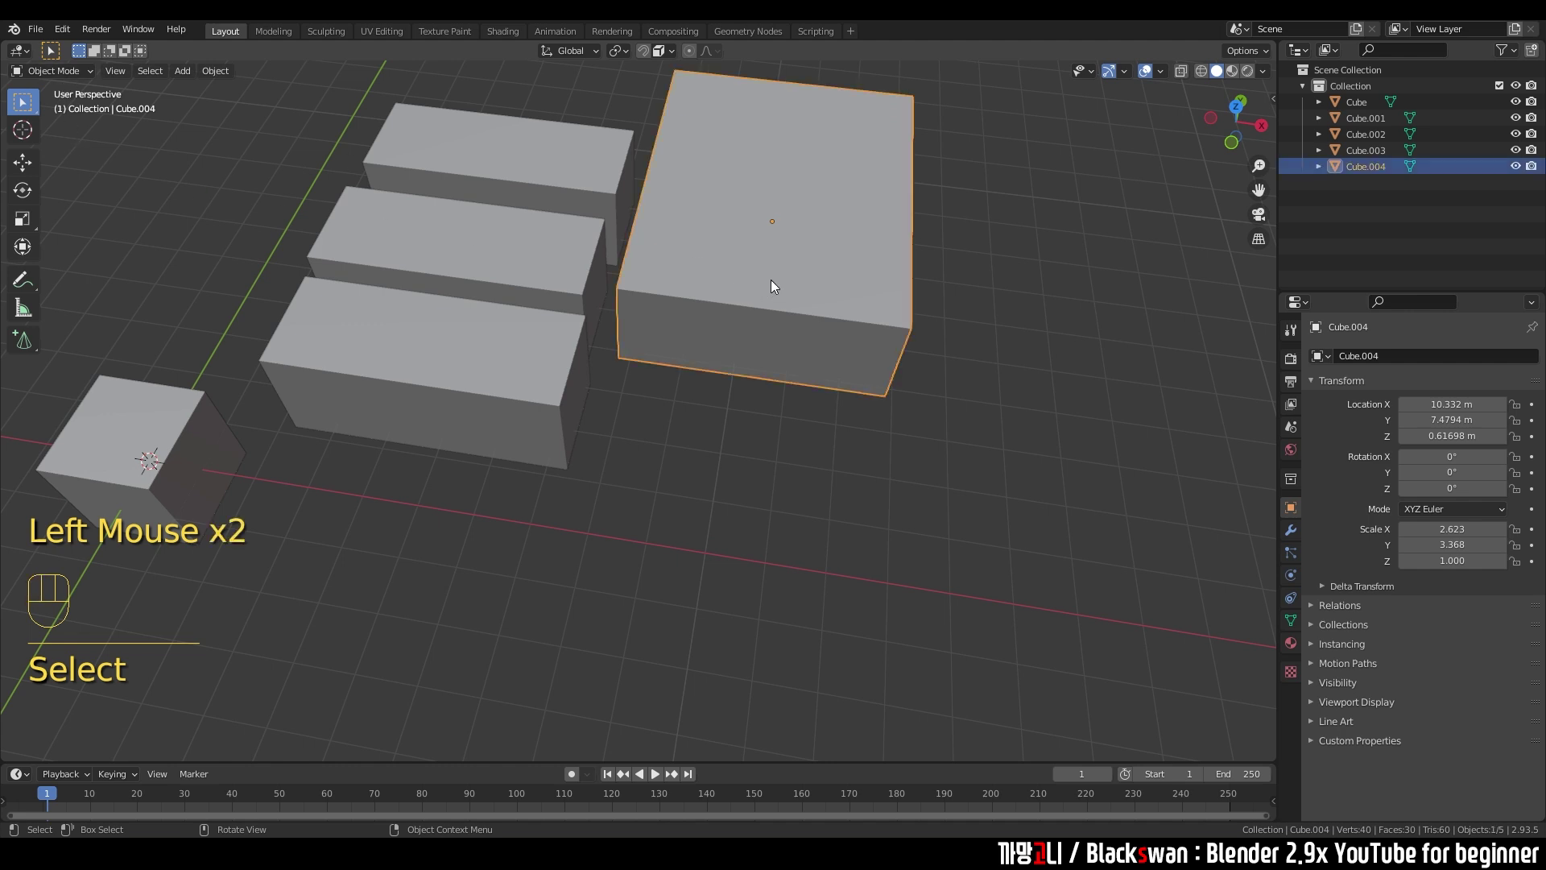
{"action": "left_click", "coordinate": [69, 73]}
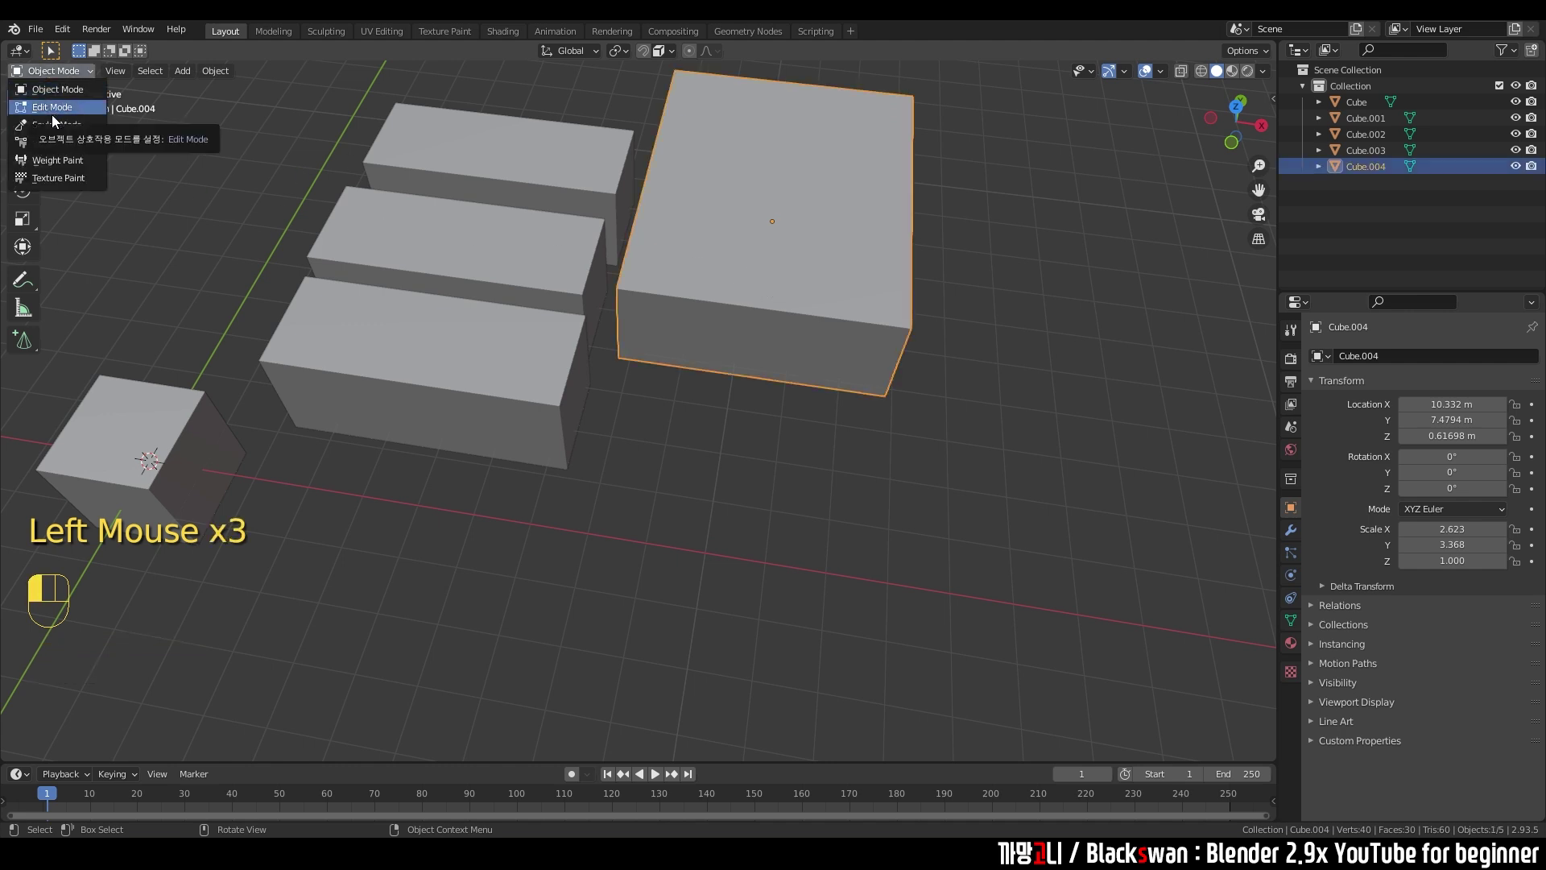
{"action": "left_click", "coordinate": [51, 107]}
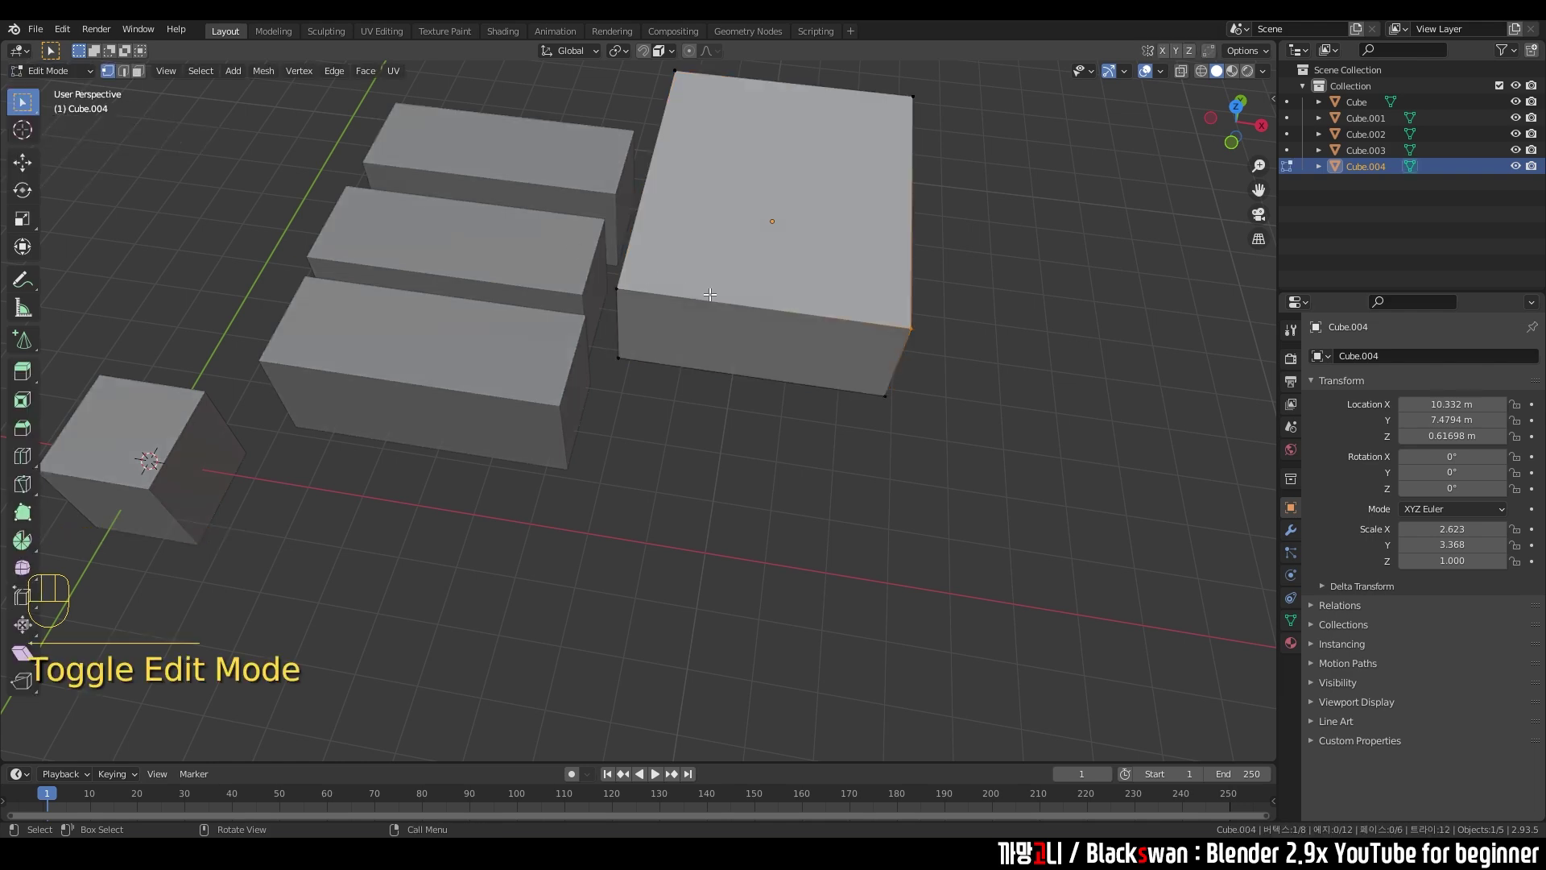
{"action": "middle_click_drag", "start_coordinate": [809, 304], "coordinate": [709, 387], "text": "shift"}
{"action": "scroll", "coordinate": [708, 386], "scroll_direction": "up", "scroll_amount": 1}
{"action": "key", "text": "Tab"}
- Delete all the boxes except the cube at the origin, and frame that cube in the view
{"action": "scroll", "coordinate": [713, 392], "scroll_direction": "down", "scroll_amount": 3}
{"action": "left_click_drag", "start_coordinate": [525, 263], "coordinate": [769, 553]}
{"action": "key", "text": "Delete"}
{"action": "left_click", "coordinate": [428, 472]}
{"action": "key", "text": "KP_Decimal"}
{"action": "middle_click_drag", "start_coordinate": [428, 471], "coordinate": [621, 410]}
{"action": "scroll", "coordinate": [612, 435], "scroll_direction": "down", "scroll_amount": 3}
- Enter Edit Mode on the cube, pick several of its corner vertices in turn, and return to Object Mode
{"action": "left_click", "coordinate": [412, 241]}
{"action": "left_click", "coordinate": [594, 302]}
{"action": "left_click", "coordinate": [63, 72]}
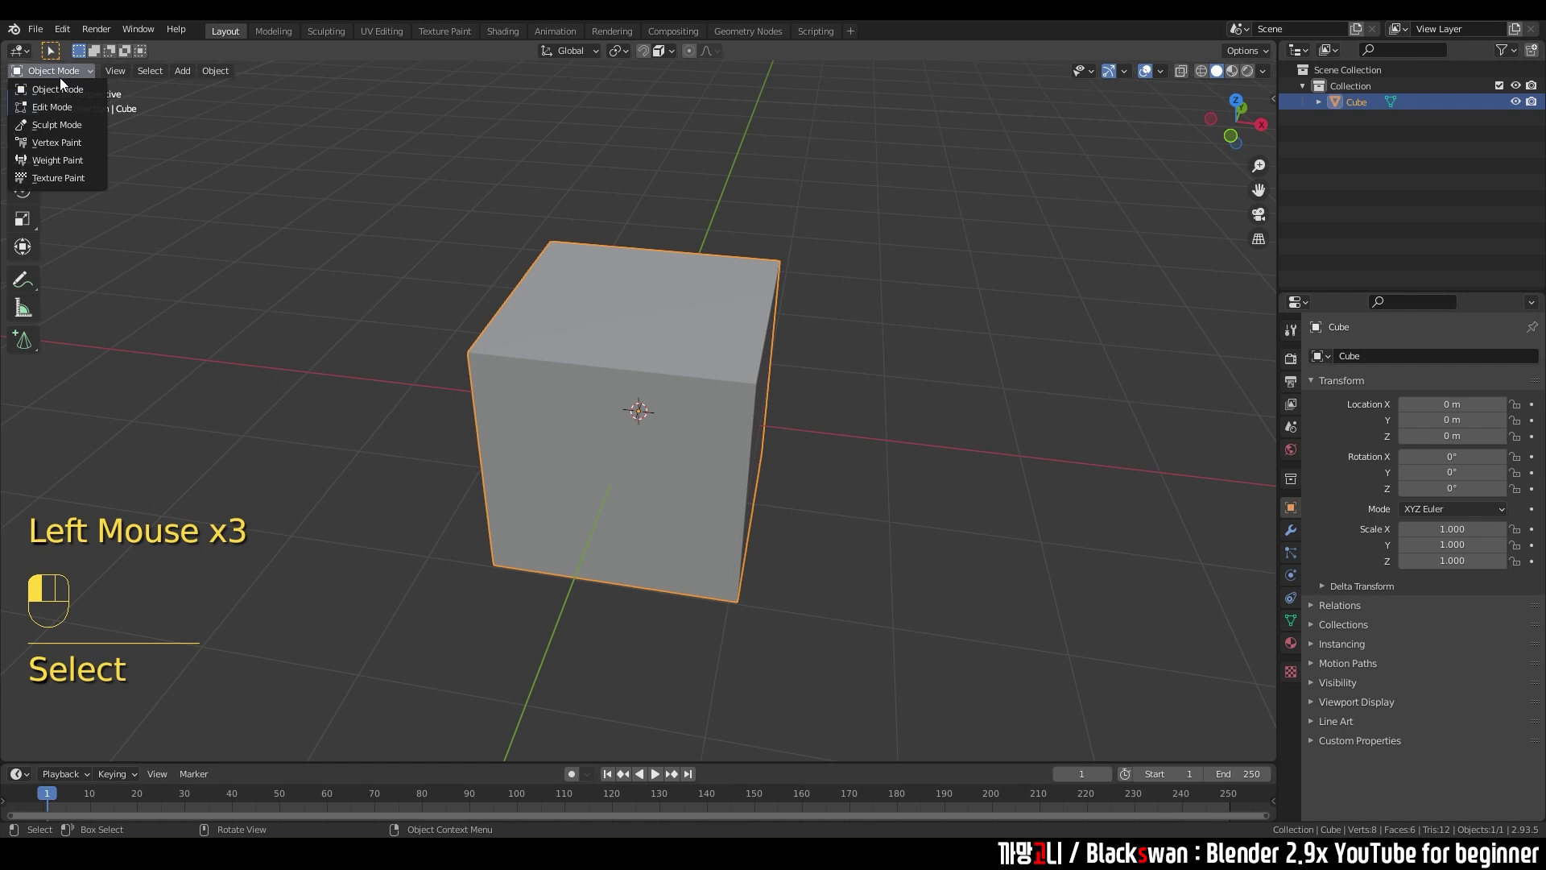
{"action": "left_click", "coordinate": [58, 108]}
{"action": "left_click", "coordinate": [440, 305]}
{"action": "scroll", "coordinate": [440, 322], "scroll_direction": "up", "scroll_amount": 1}
{"action": "left_click", "coordinate": [438, 343]}
{"action": "left_click", "coordinate": [519, 189]}
{"action": "left_click", "coordinate": [839, 293]}
{"action": "left_click", "coordinate": [828, 399]}
{"action": "middle_click_drag", "start_coordinate": [828, 399], "coordinate": [876, 359]}
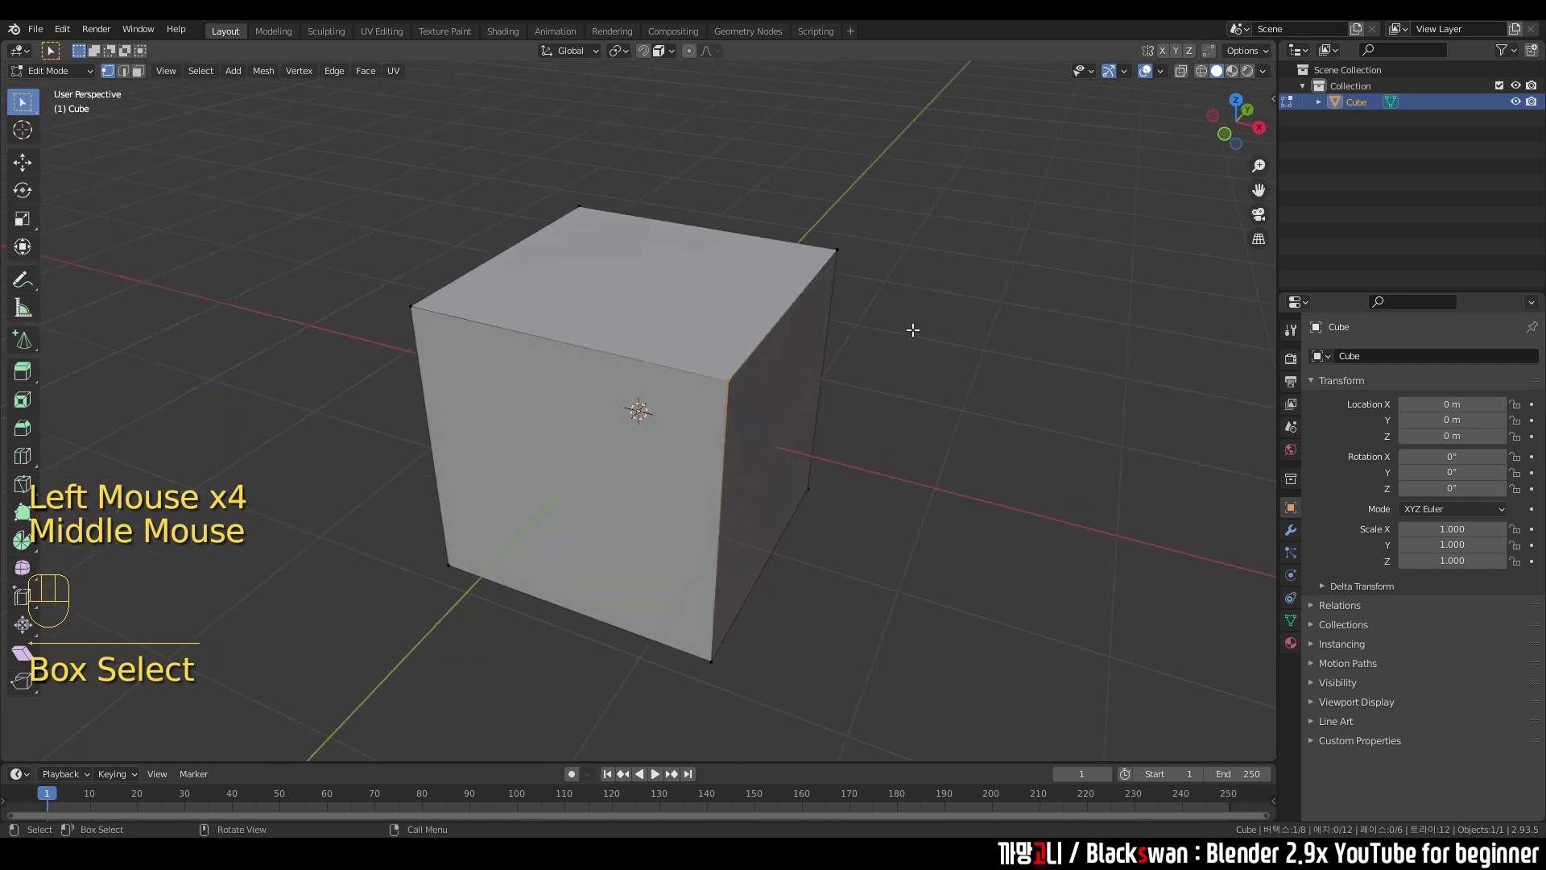
{"action": "key", "text": "Tab"}
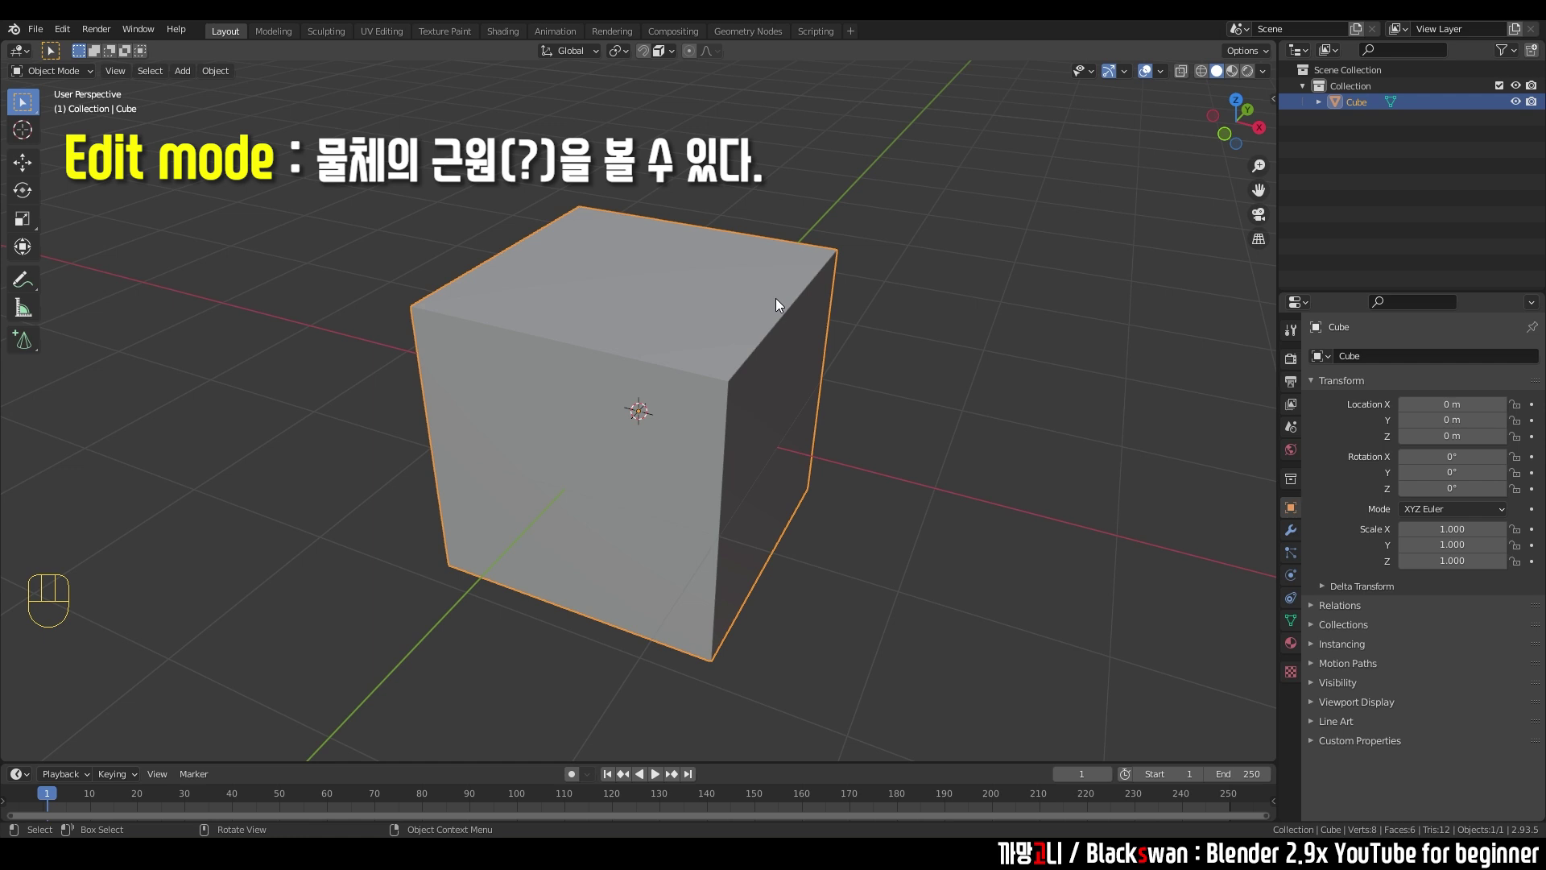
- Review the list of interaction modes without choosing one, and deselect the cube
{"action": "left_click", "coordinate": [74, 71]}
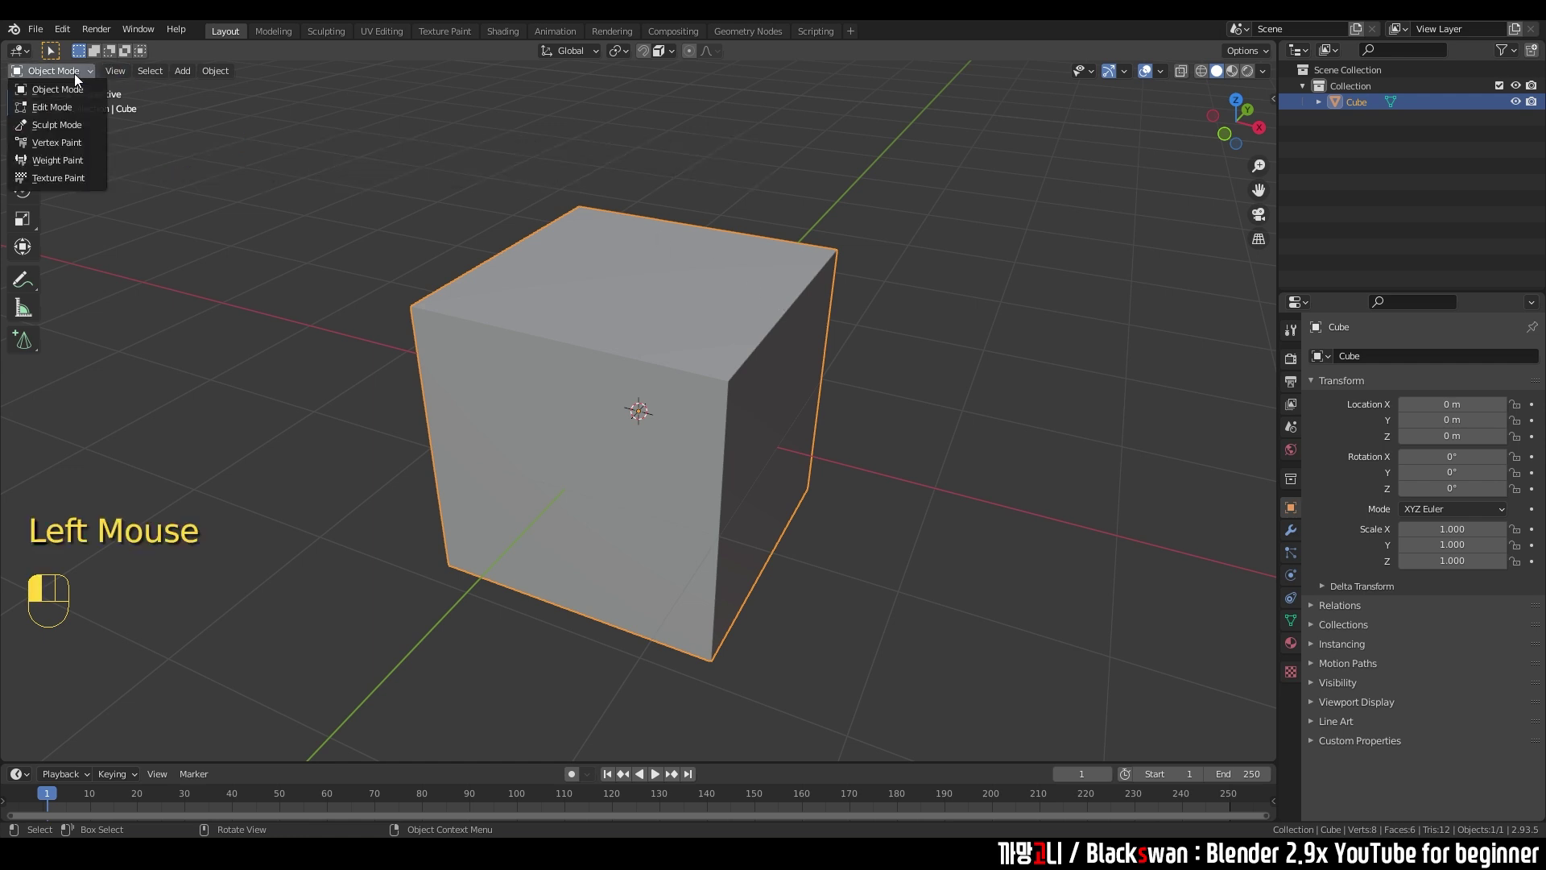
{"action": "left_click", "coordinate": [433, 231]}
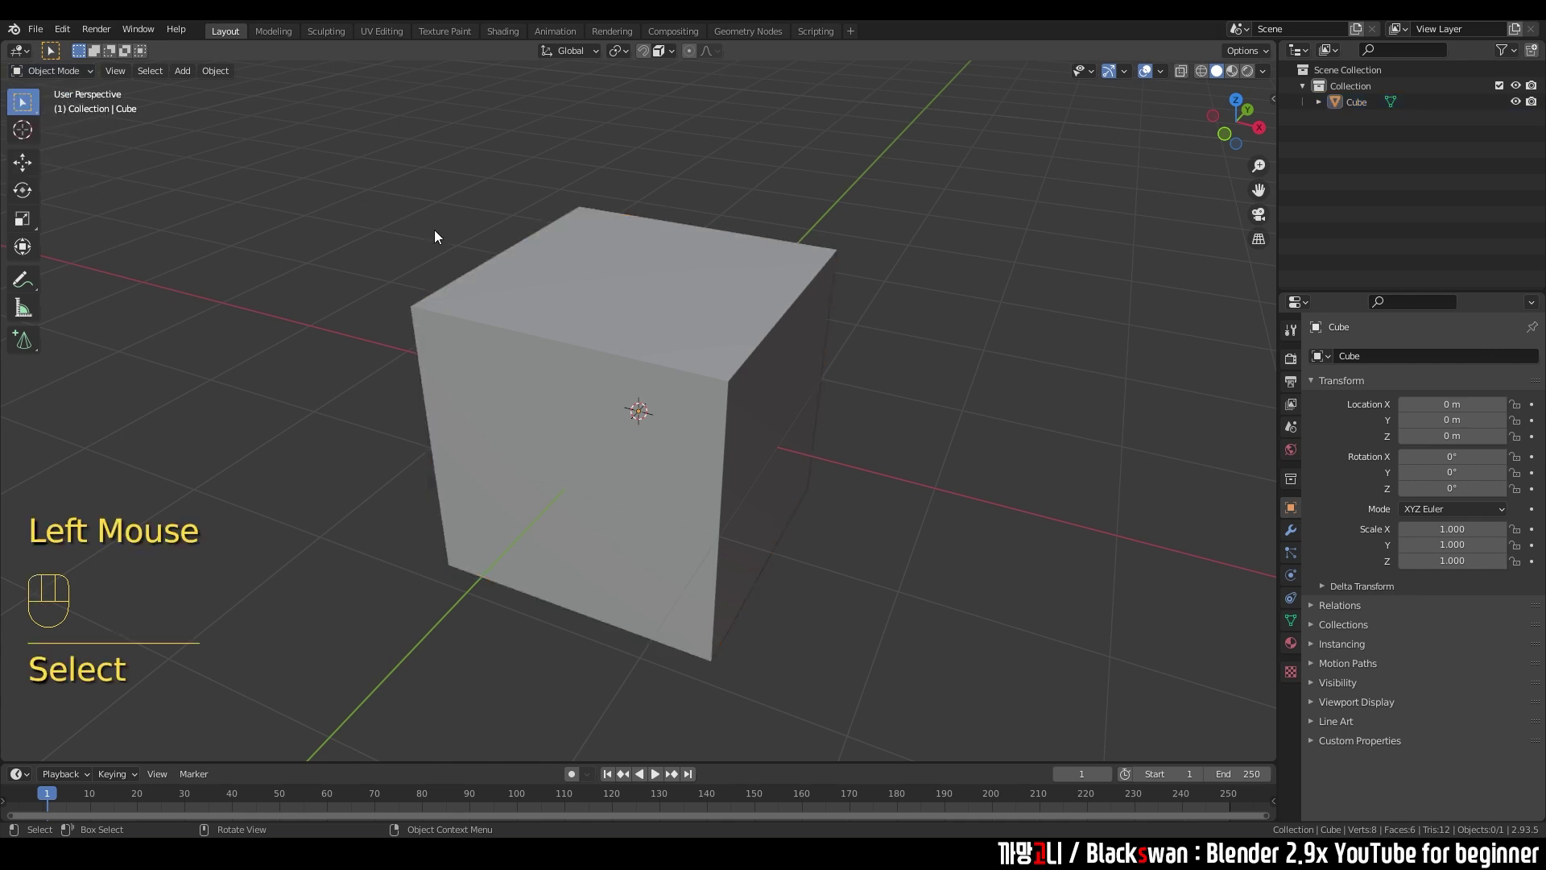
{"action": "left_click", "coordinate": [74, 74]}
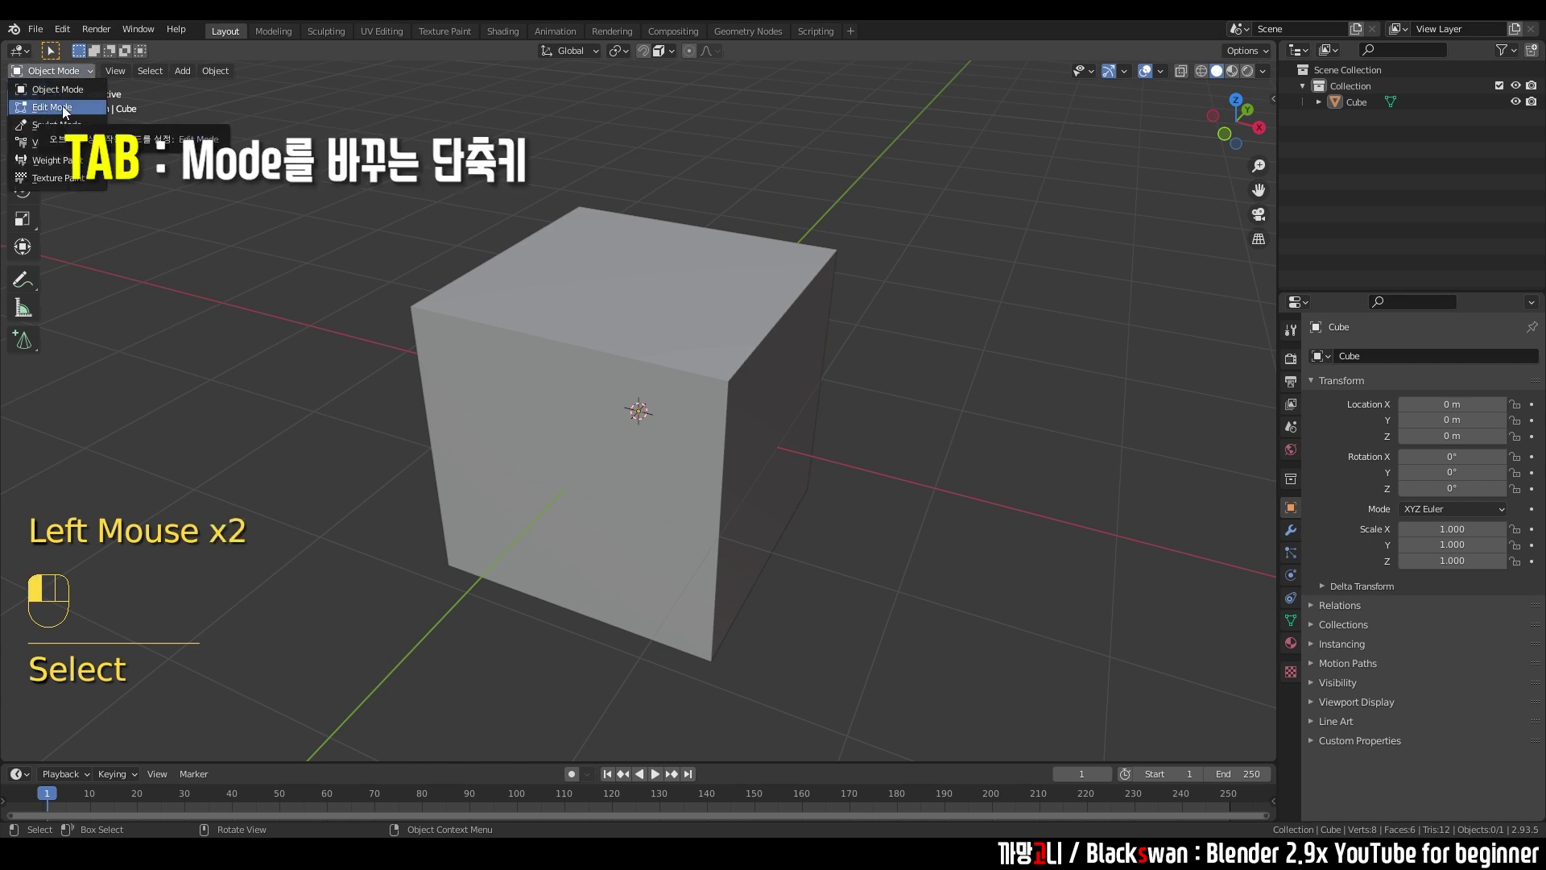
{"action": "key", "text": "Escape"}
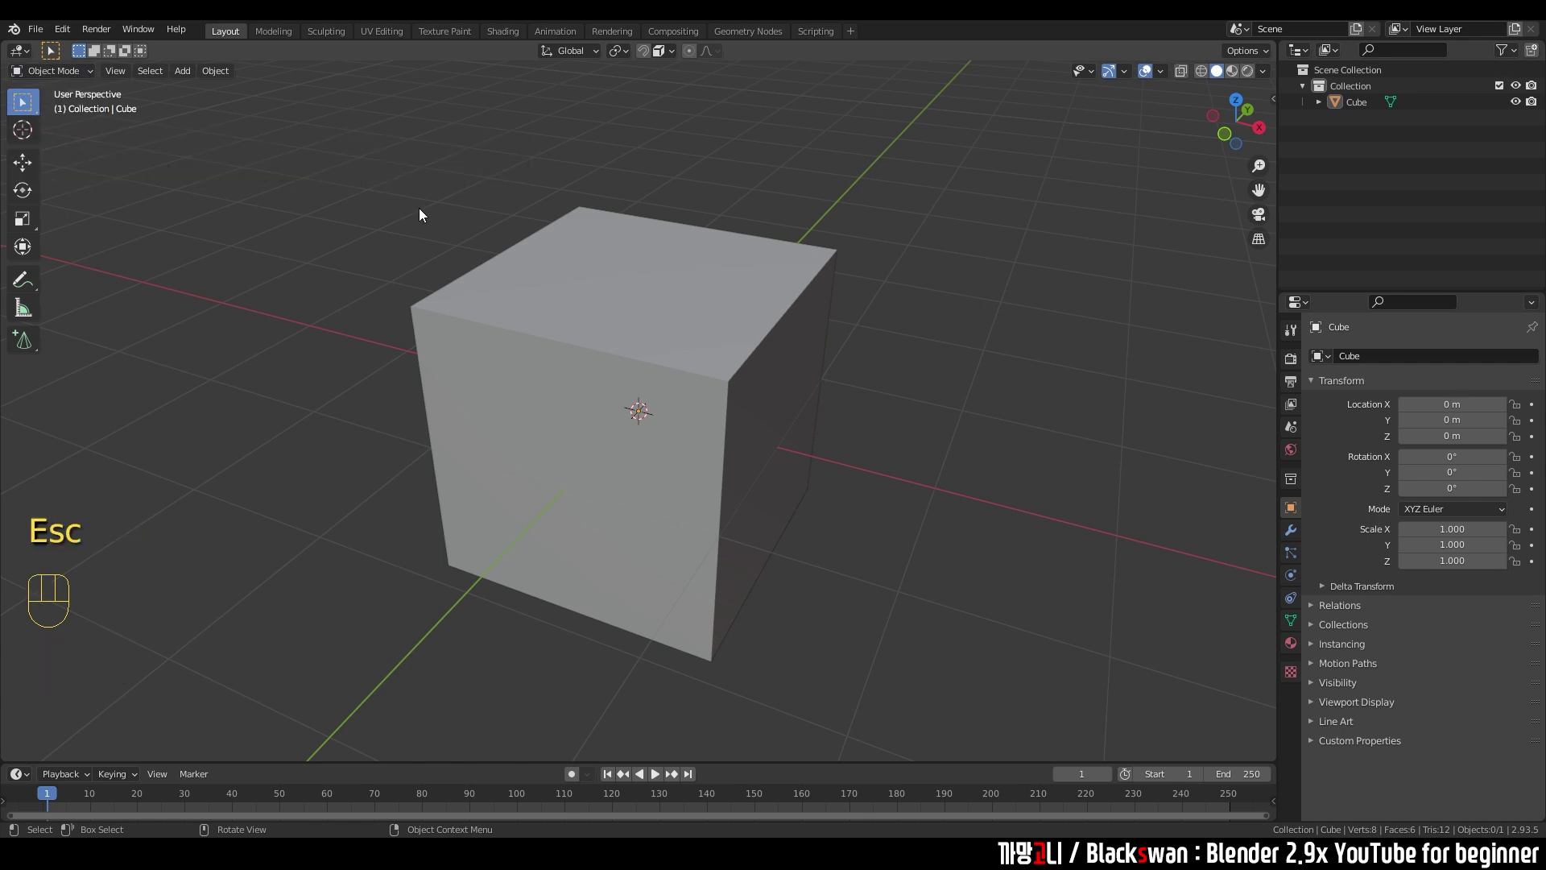
- Toggle the cube repeatedly between Edit Mode and Object Mode, ending in Object Mode
{"action": "key", "text": "Tab"}
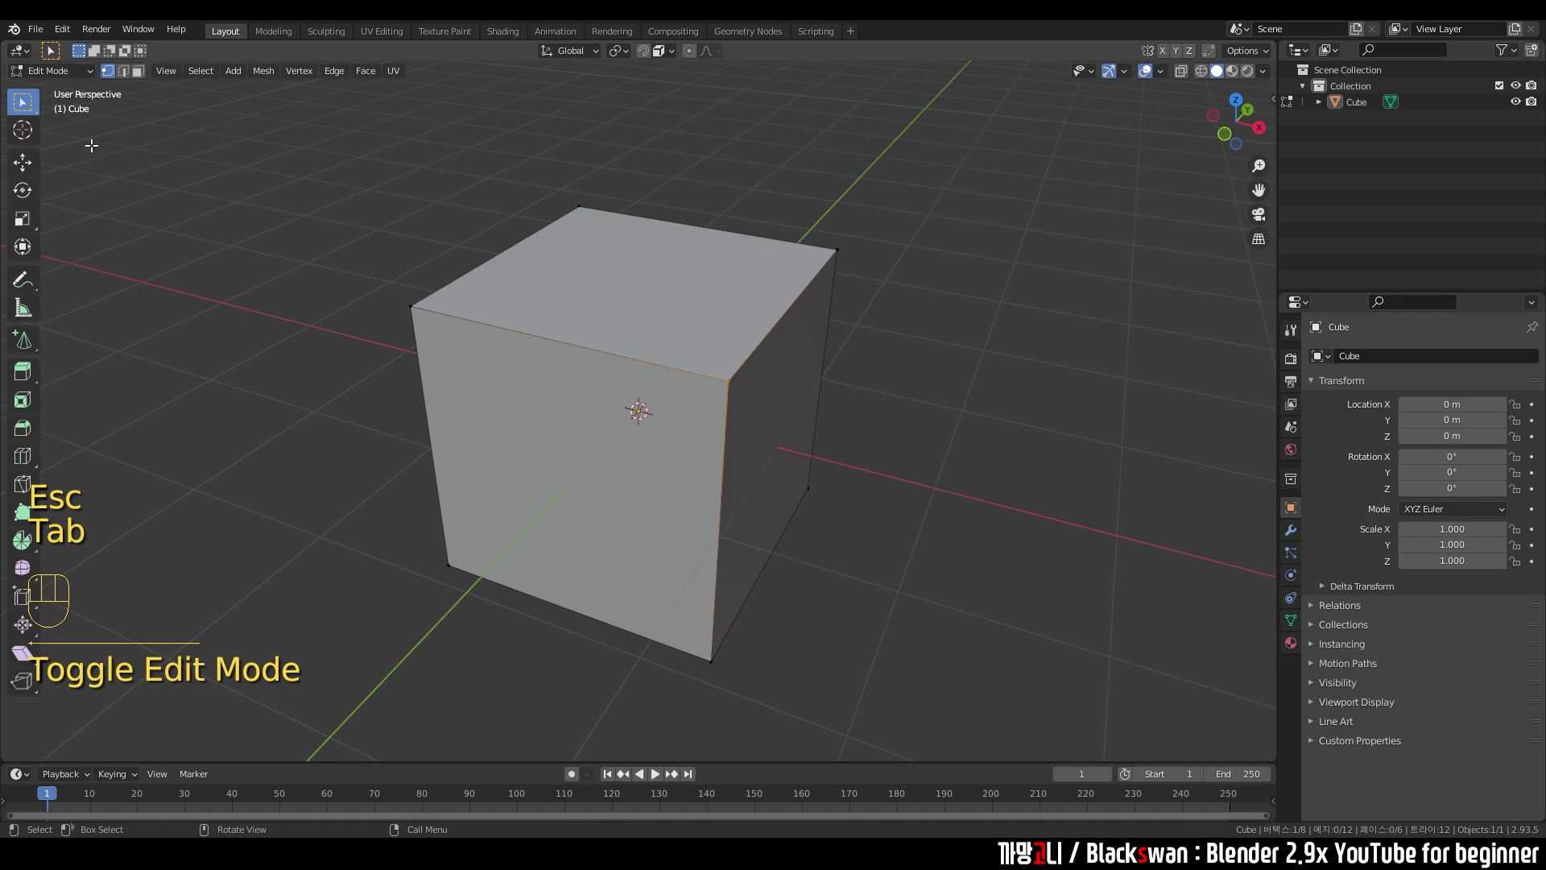
{"action": "key", "text": "Tab"}
{"action": "key", "text": "Tab"}
{"action": "key", "text": "Tab"}
{"action": "key", "text": "Tab"}
{"action": "key", "text": "Tab"}
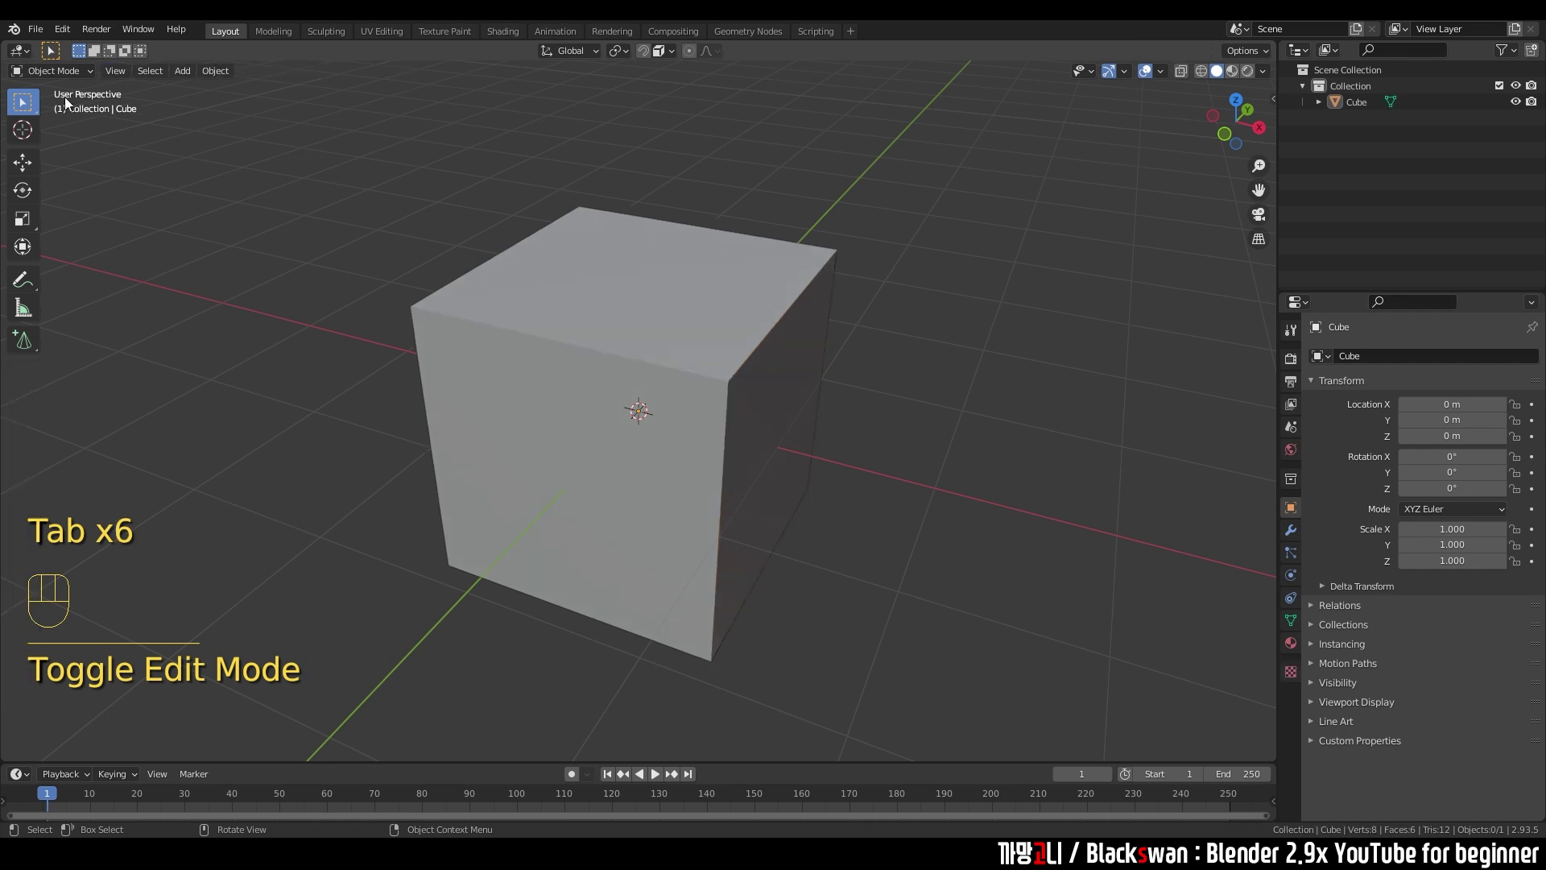
- Select the cube, enter Edit Mode, and select its individual corner vertices one after another
{"action": "left_click", "coordinate": [601, 291]}
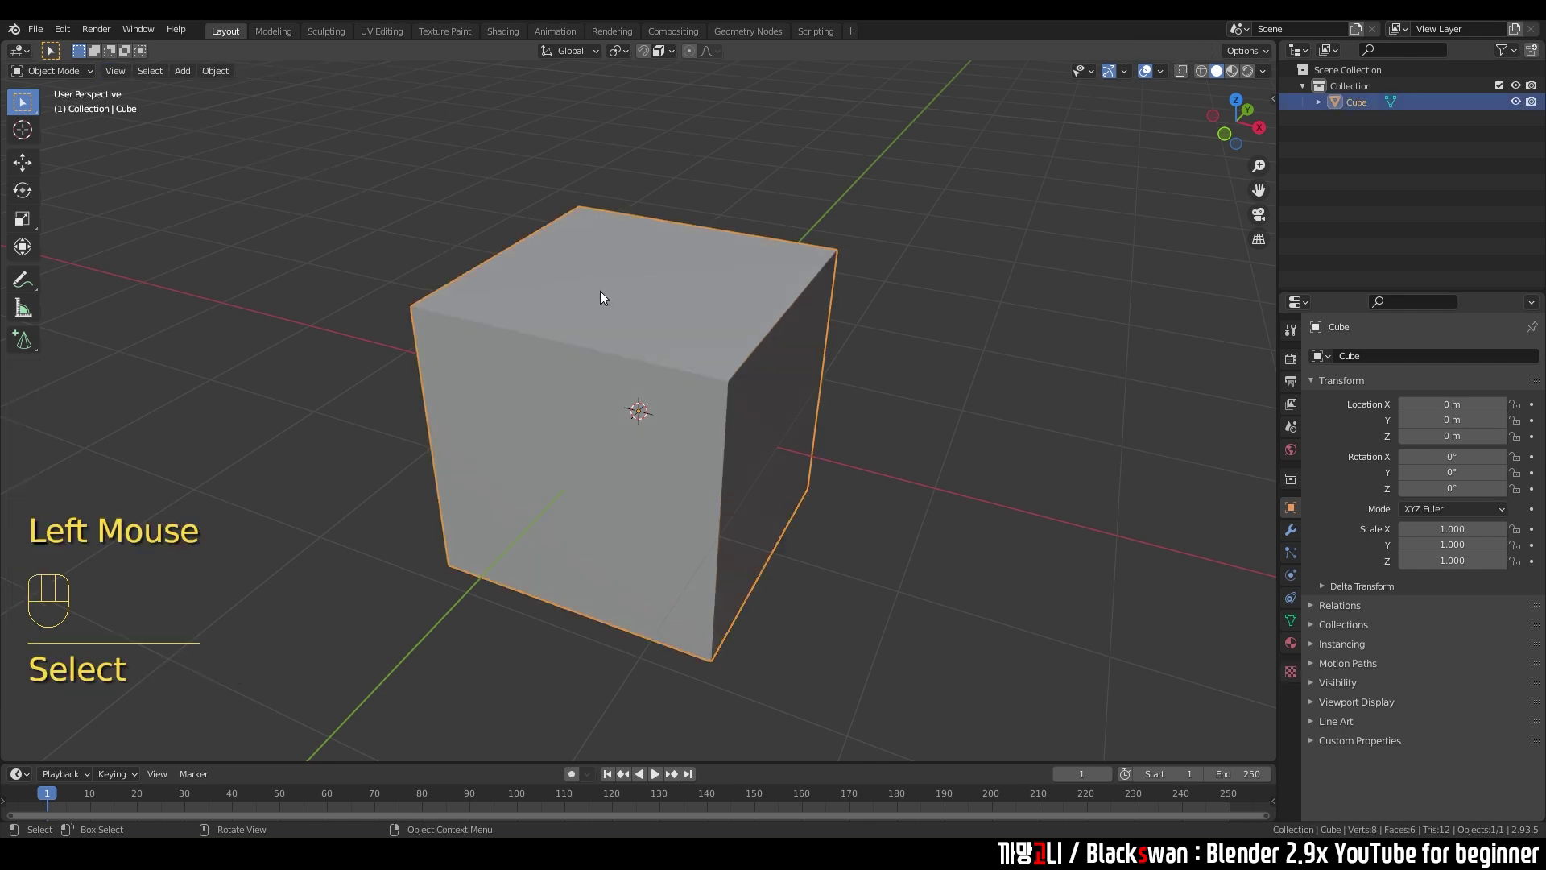
{"action": "key", "text": "Tab"}
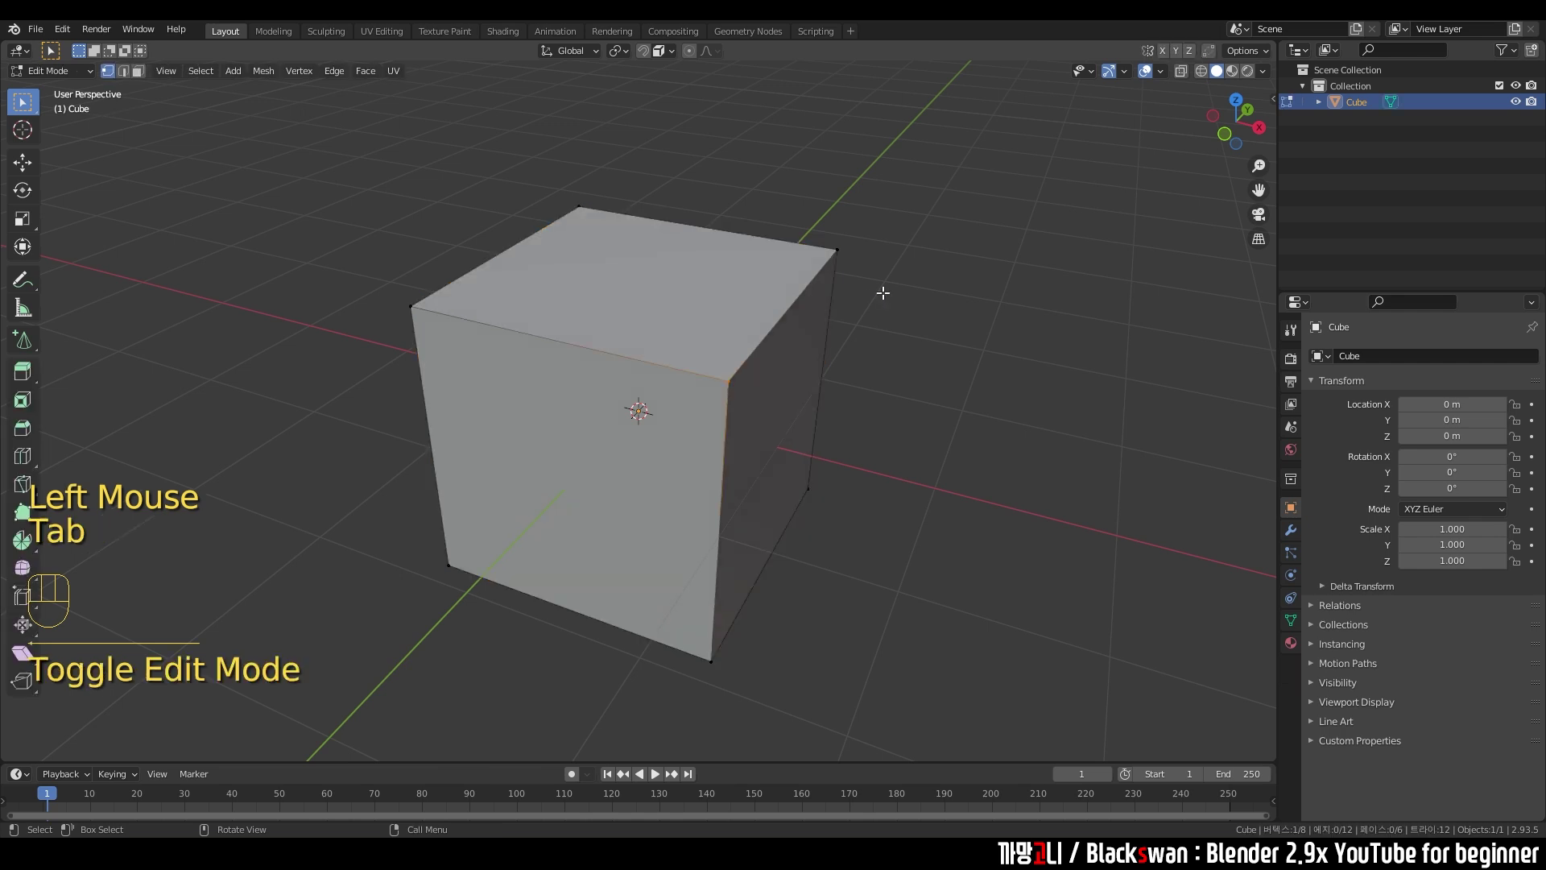
{"action": "left_click", "coordinate": [857, 266]}
{"action": "left_click", "coordinate": [571, 188]}
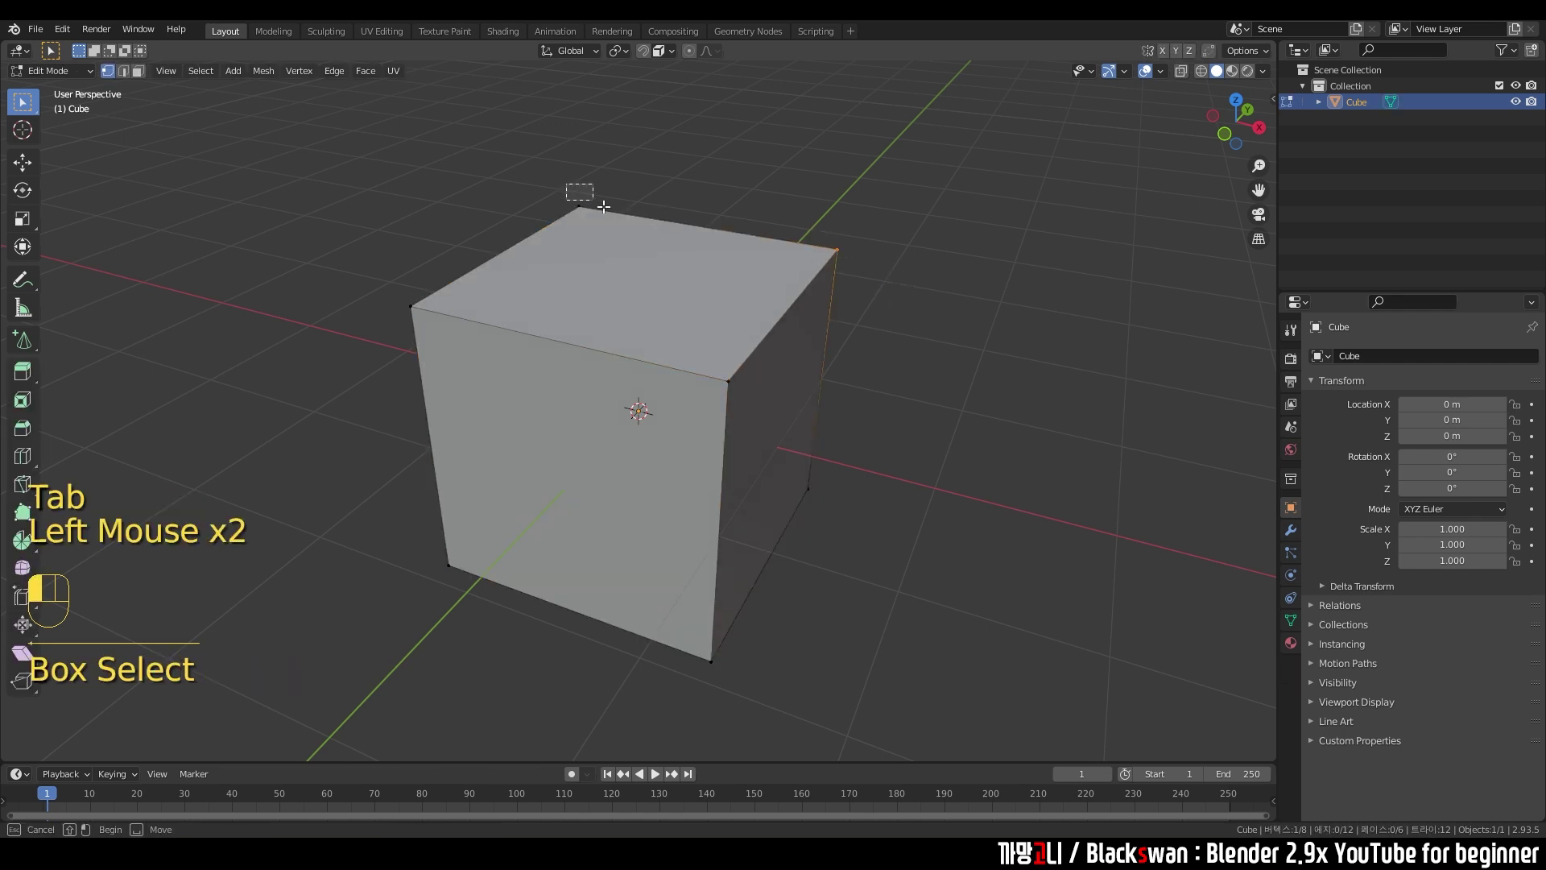
{"action": "left_click", "coordinate": [409, 299]}
{"action": "left_click", "coordinate": [814, 297]}
{"action": "left_click", "coordinate": [856, 394]}
{"action": "left_click", "coordinate": [881, 546]}
{"action": "left_click", "coordinate": [924, 475]}
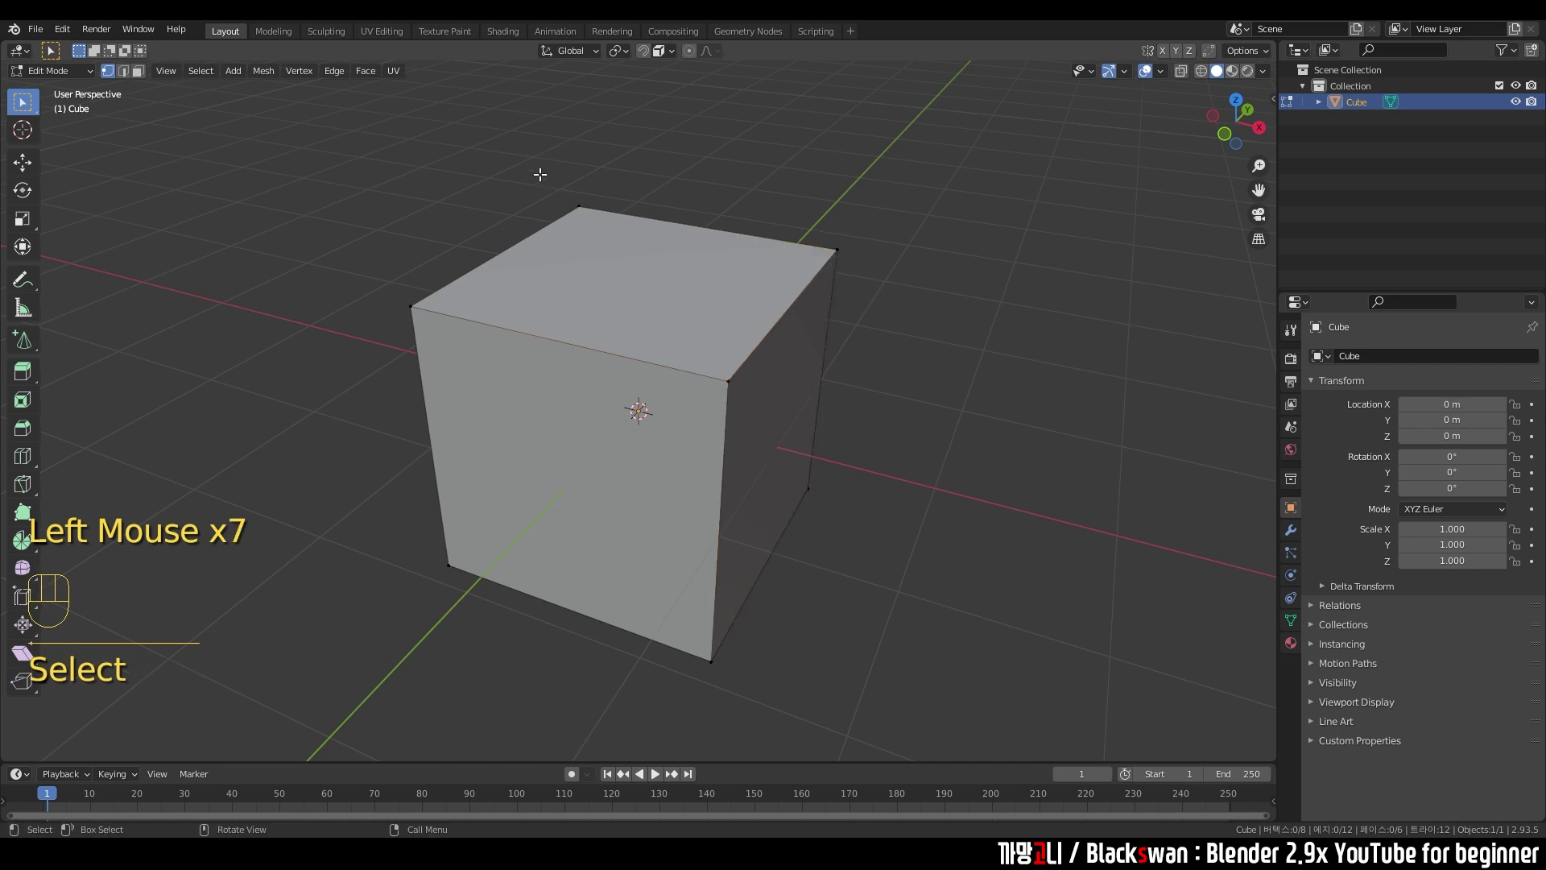
{"action": "left_click_drag", "start_coordinate": [542, 174], "coordinate": [622, 236]}
{"action": "left_click_drag", "start_coordinate": [377, 266], "coordinate": [451, 338]}
- Select the cube's entire mesh, switch to Object Mode for comparison, and return to Edit Mode
{"action": "key", "text": "a"}
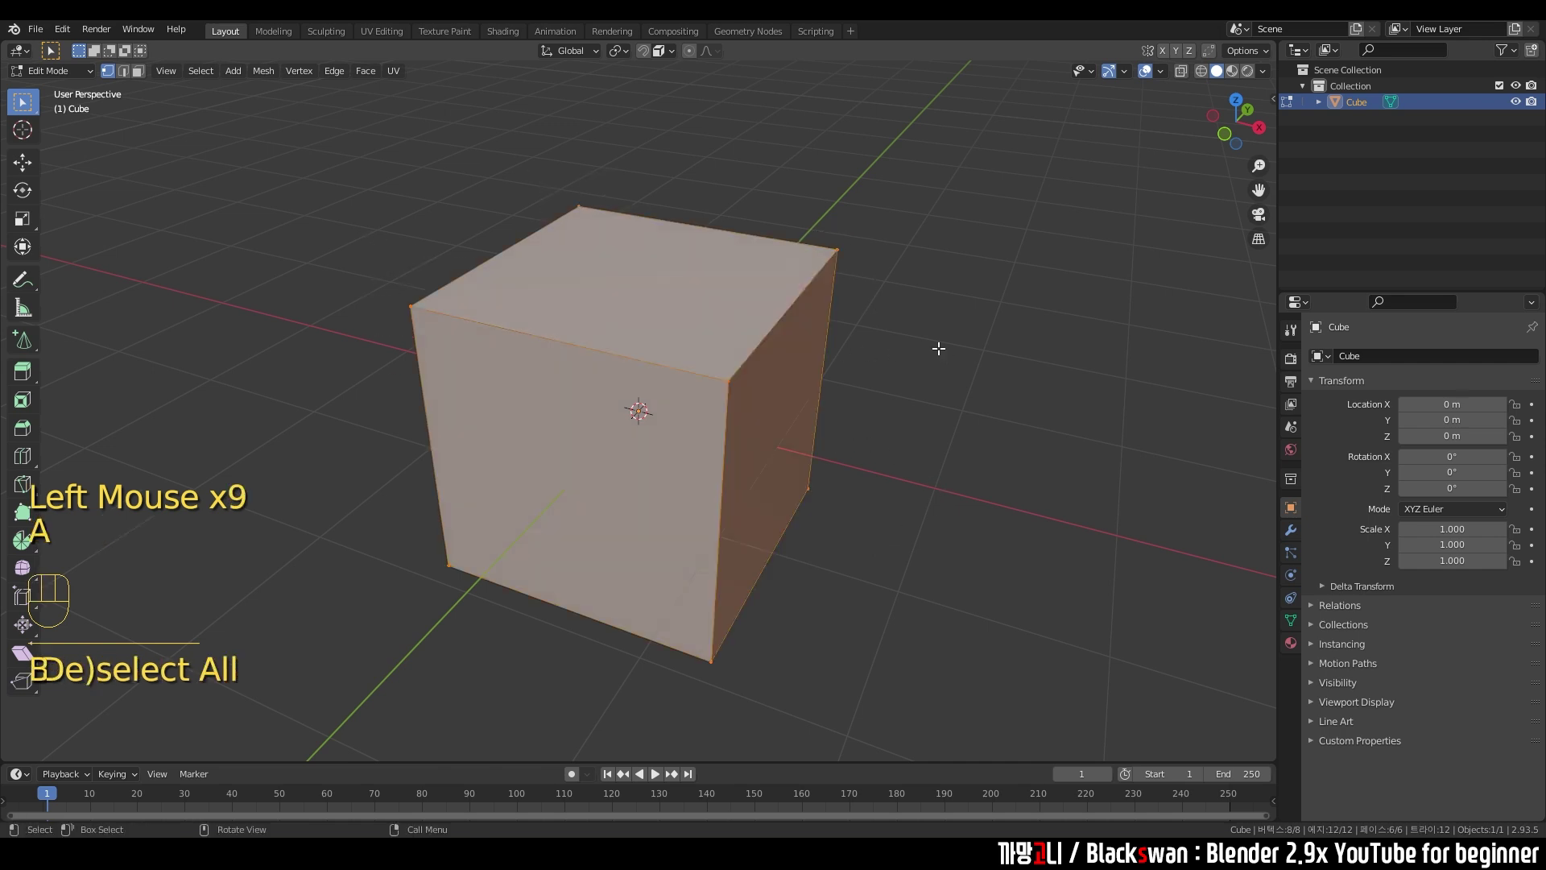
{"action": "middle_click_drag", "start_coordinate": [606, 343], "coordinate": [809, 341]}
{"action": "key", "text": "Tab"}
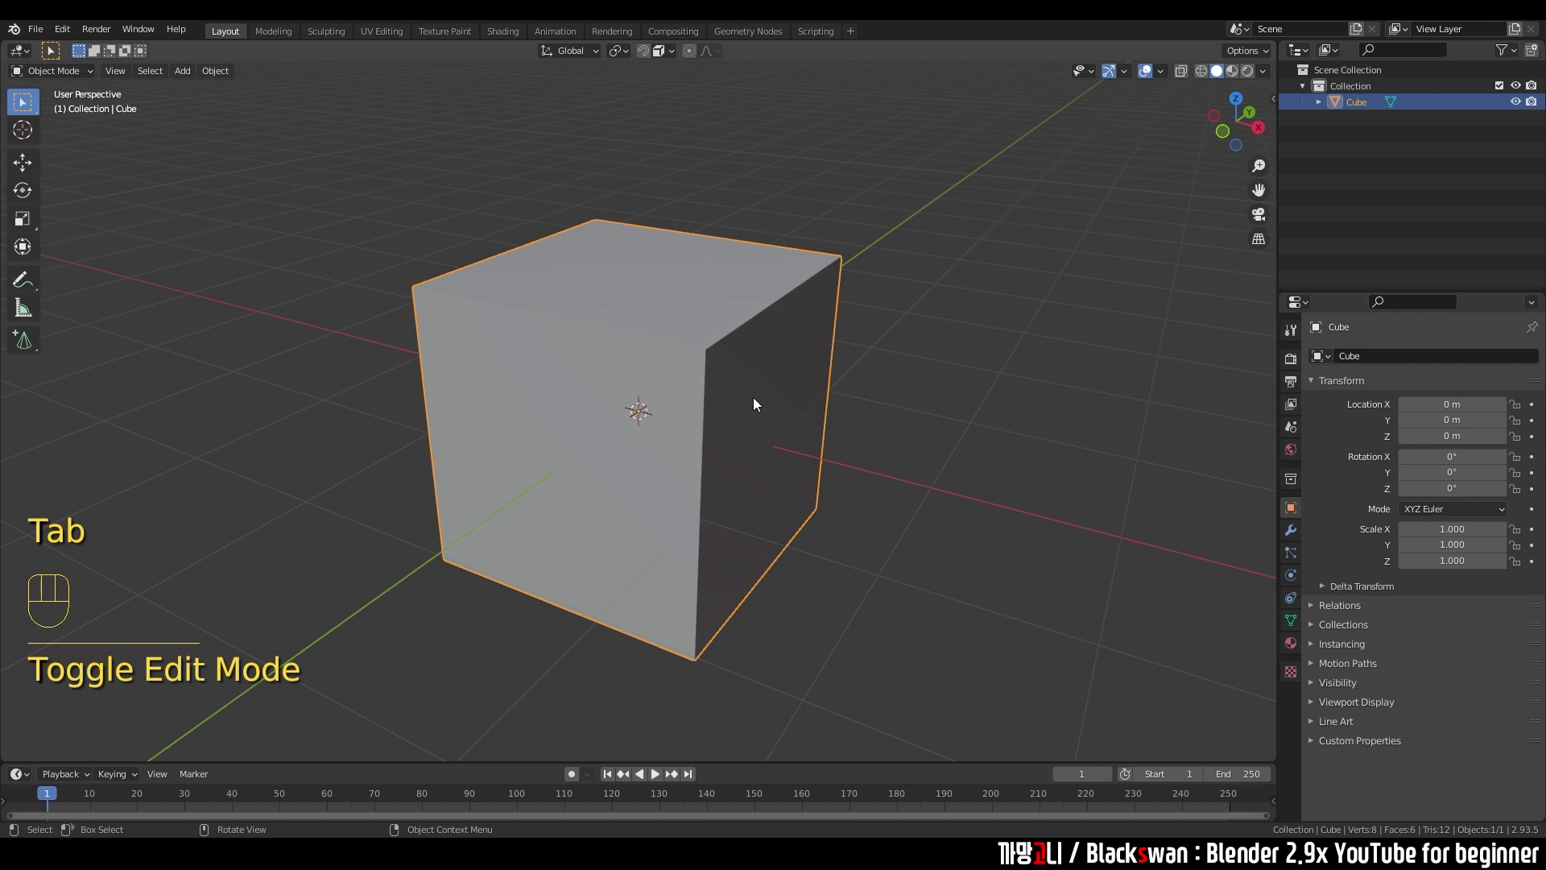
{"action": "key", "text": "Tab"}
{"action": "middle_click_drag", "start_coordinate": [718, 387], "coordinate": [646, 352]}
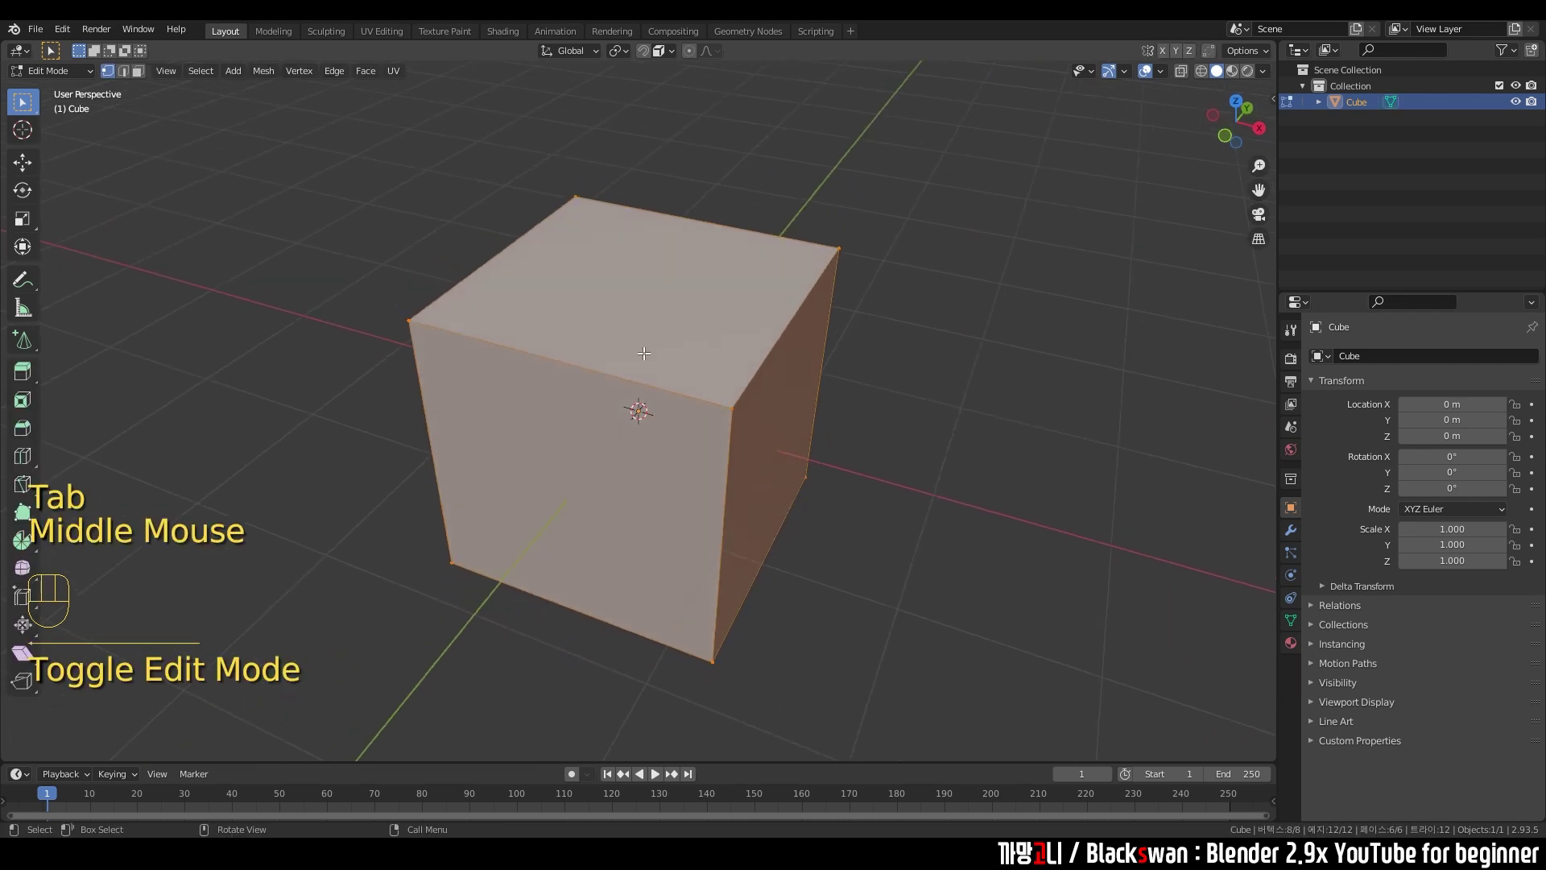
- Add a centred loop cut across the cube's top and front faces, and select its vertex on the front top edge
{"action": "key", "text": "ctrl+r"}
{"action": "left_click", "coordinate": [594, 359]}
{"action": "right_click", "coordinate": [593, 359]}
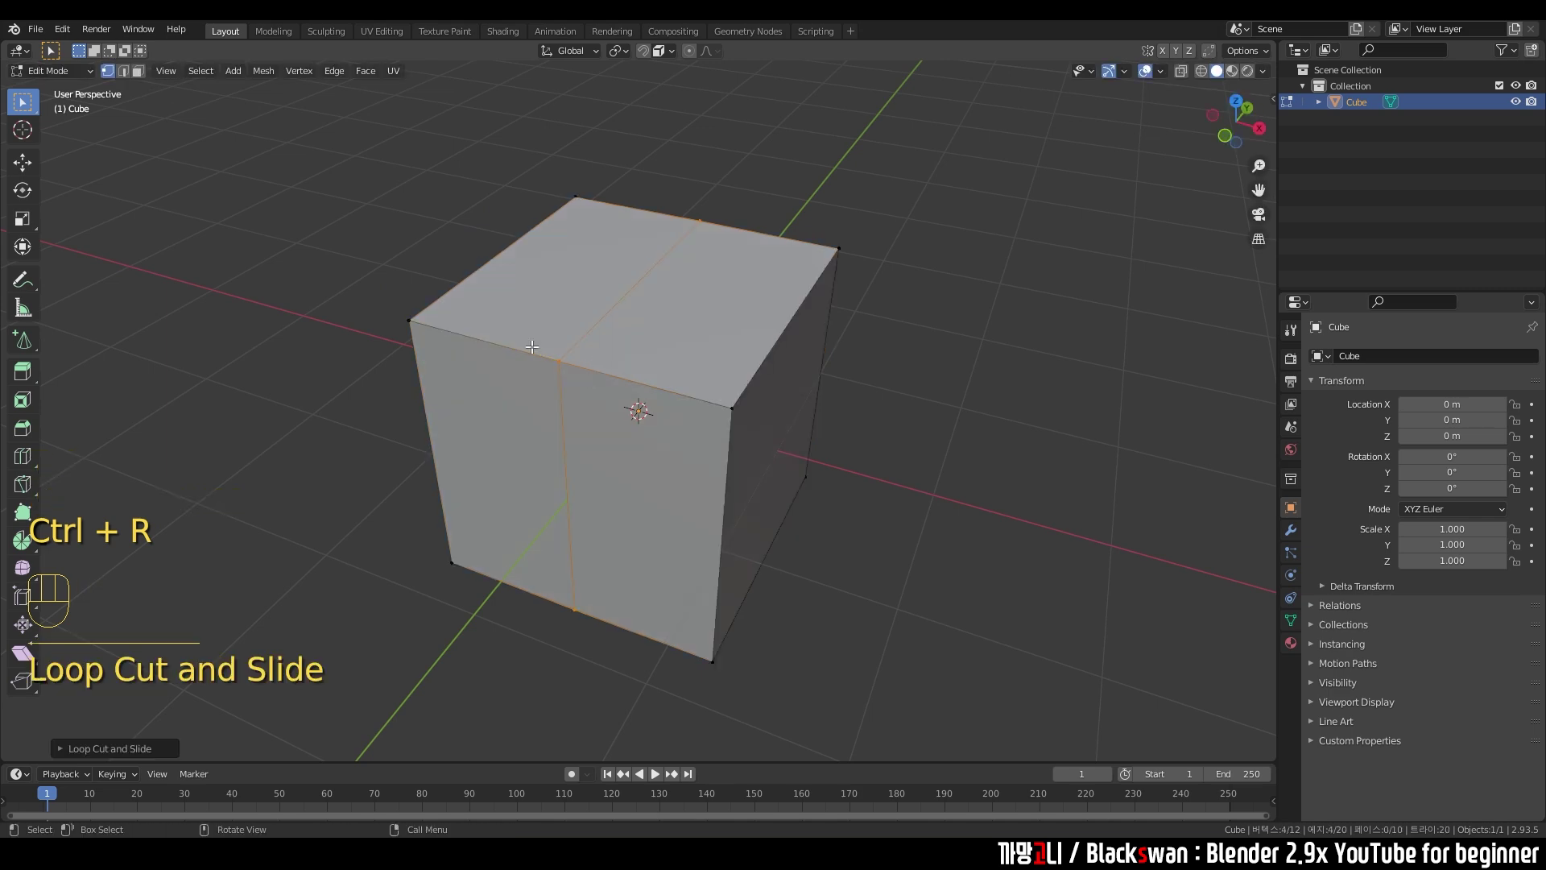
{"action": "left_click_drag", "start_coordinate": [531, 348], "coordinate": [570, 382]}
{"action": "middle_click_drag", "start_coordinate": [599, 370], "coordinate": [593, 400]}
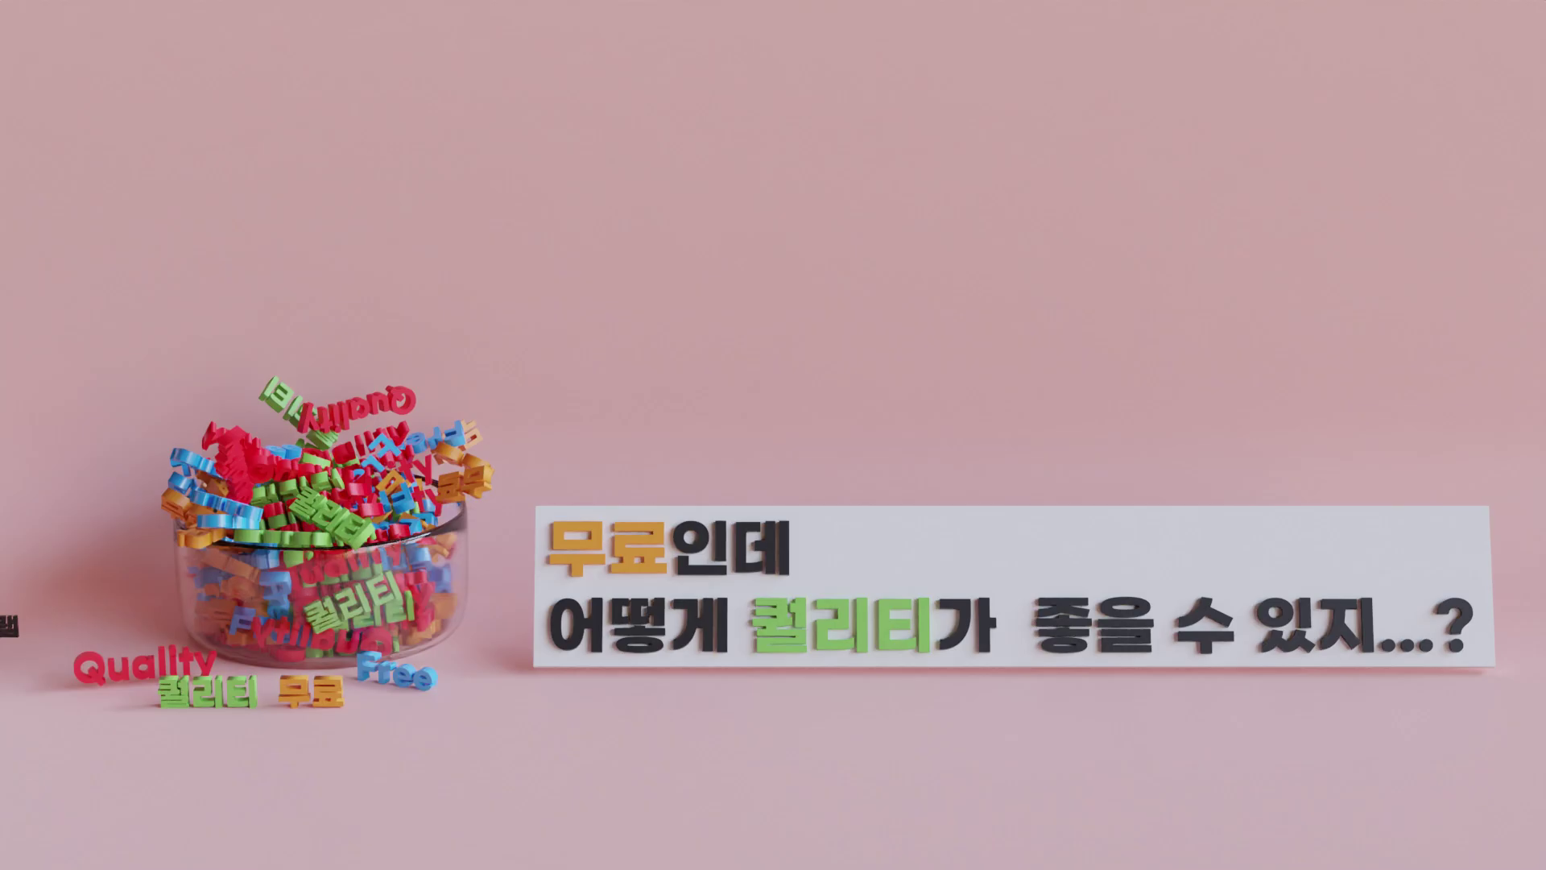